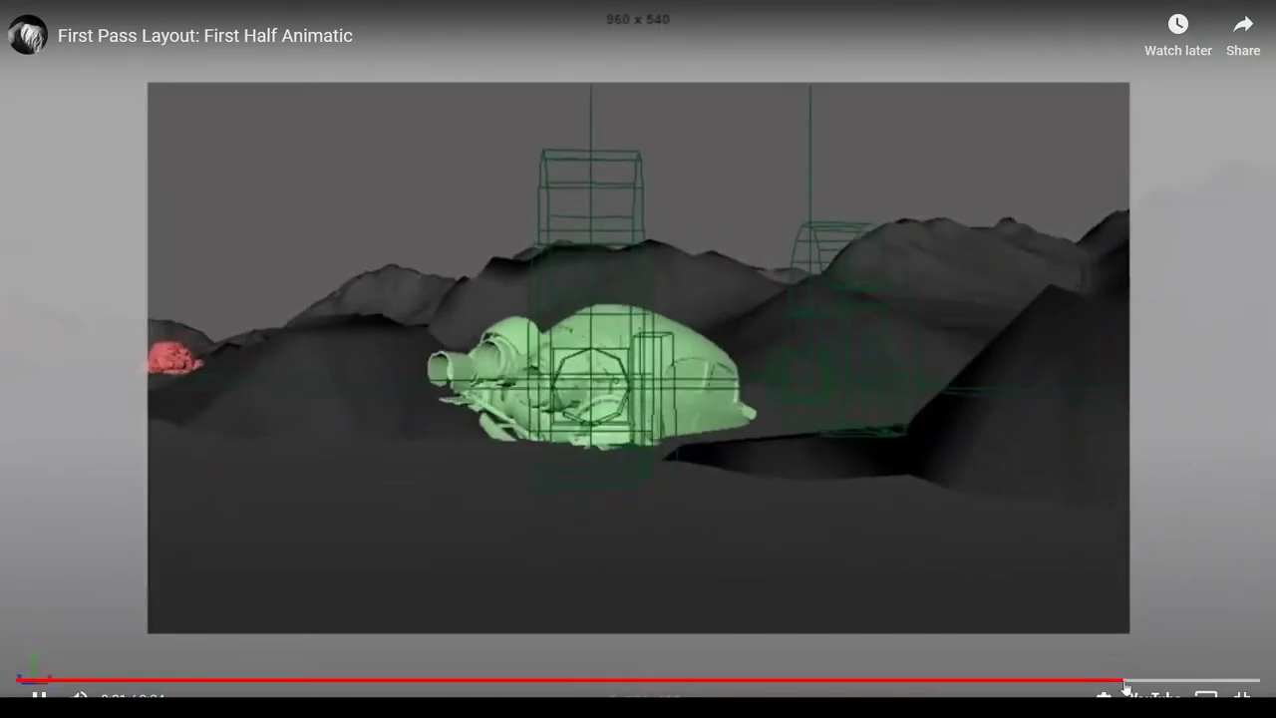
# - Rewind the First Half Animatic video to 0:19, watch it to the end and exit full screen
pyautogui.moveTo(1103, 681); pyautogui.dragTo(1039, 686)
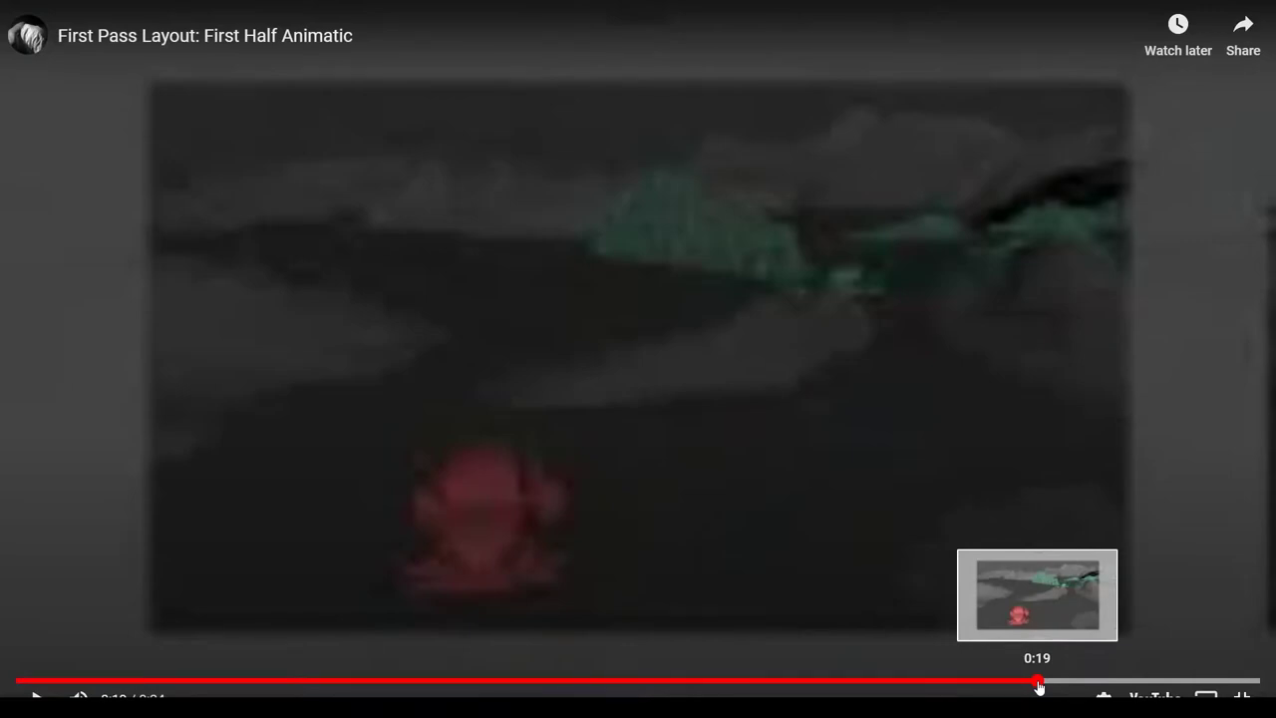
pyautogui.moveTo(1039, 685); pyautogui.dragTo(1035, 686)
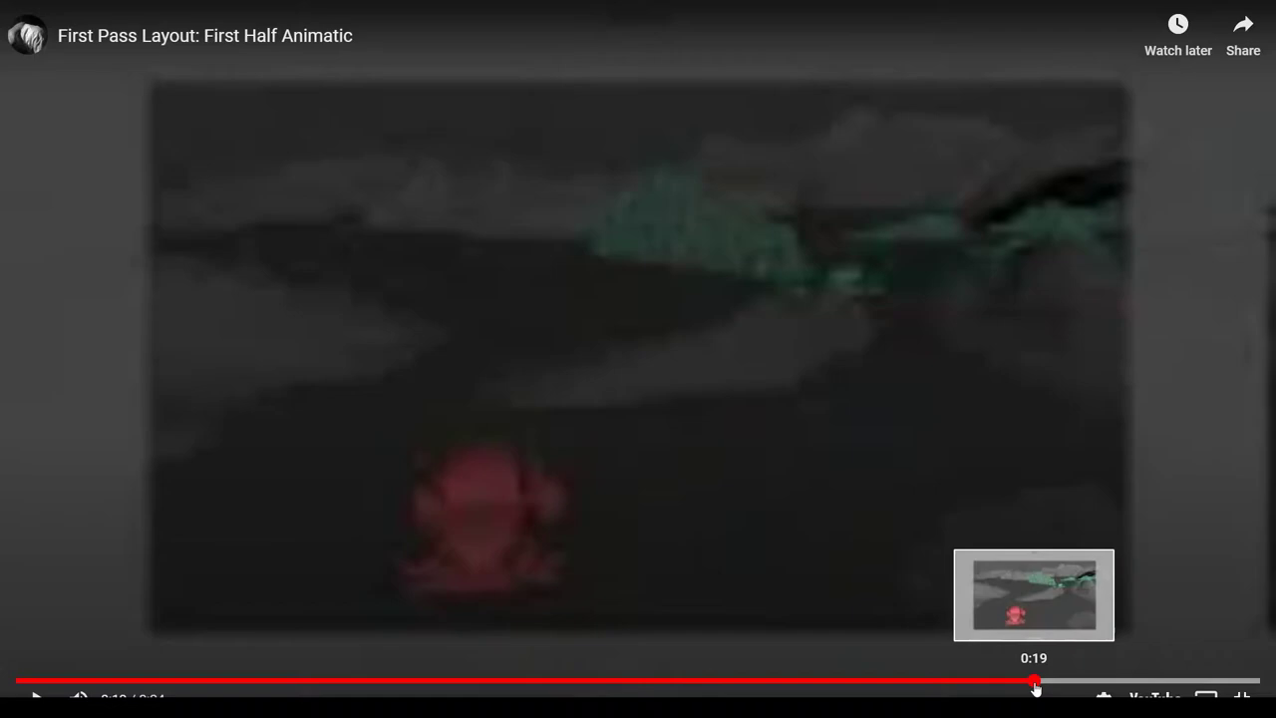
pyautogui.moveTo(1035, 686); pyautogui.dragTo(1034, 685)
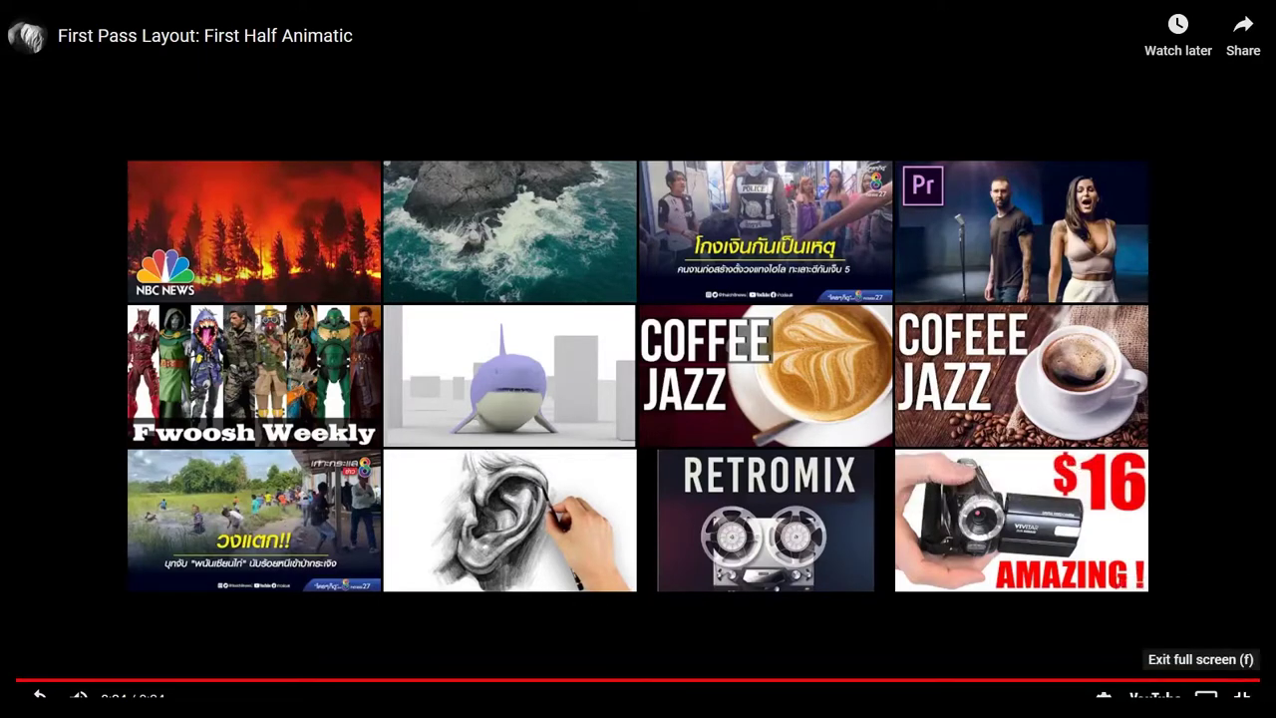
pyautogui.click(1241, 697)
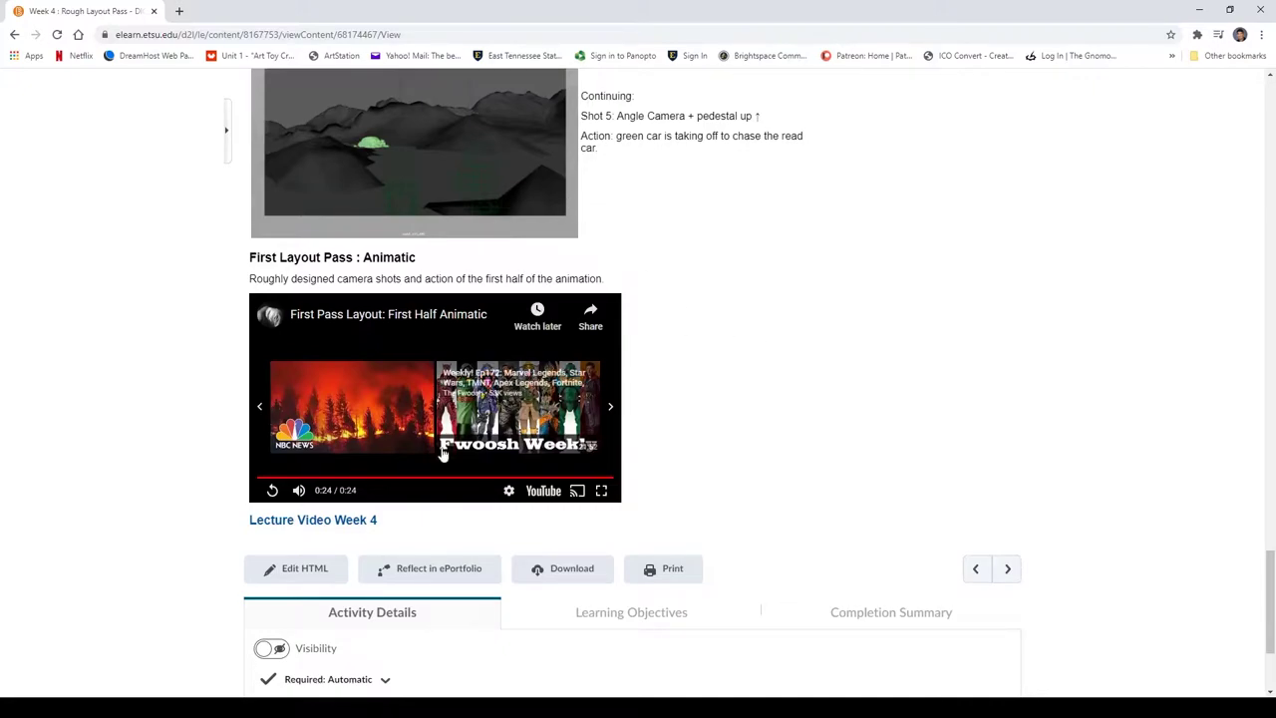
# - Revisit the end of the embedded animatic around 0:22 and compare it with the Shot 5 storyboard frames
pyautogui.click(538, 482)
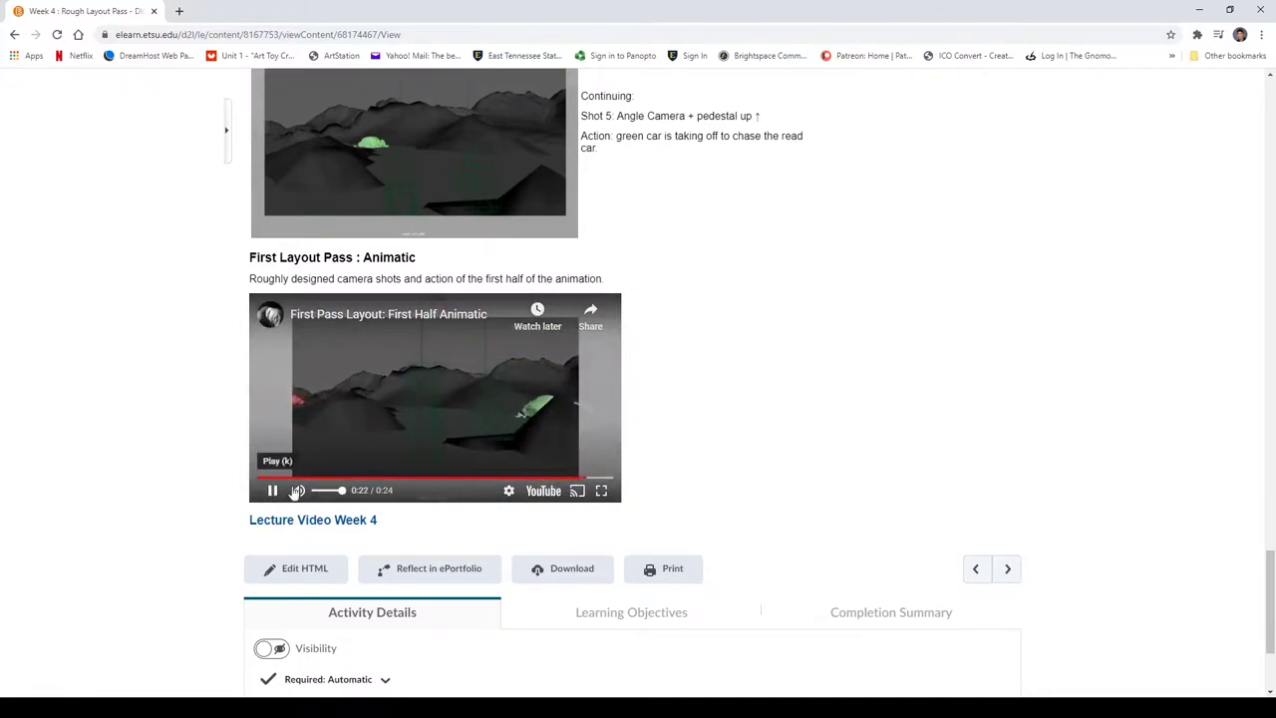
pyautogui.scroll(3, 683, 403)
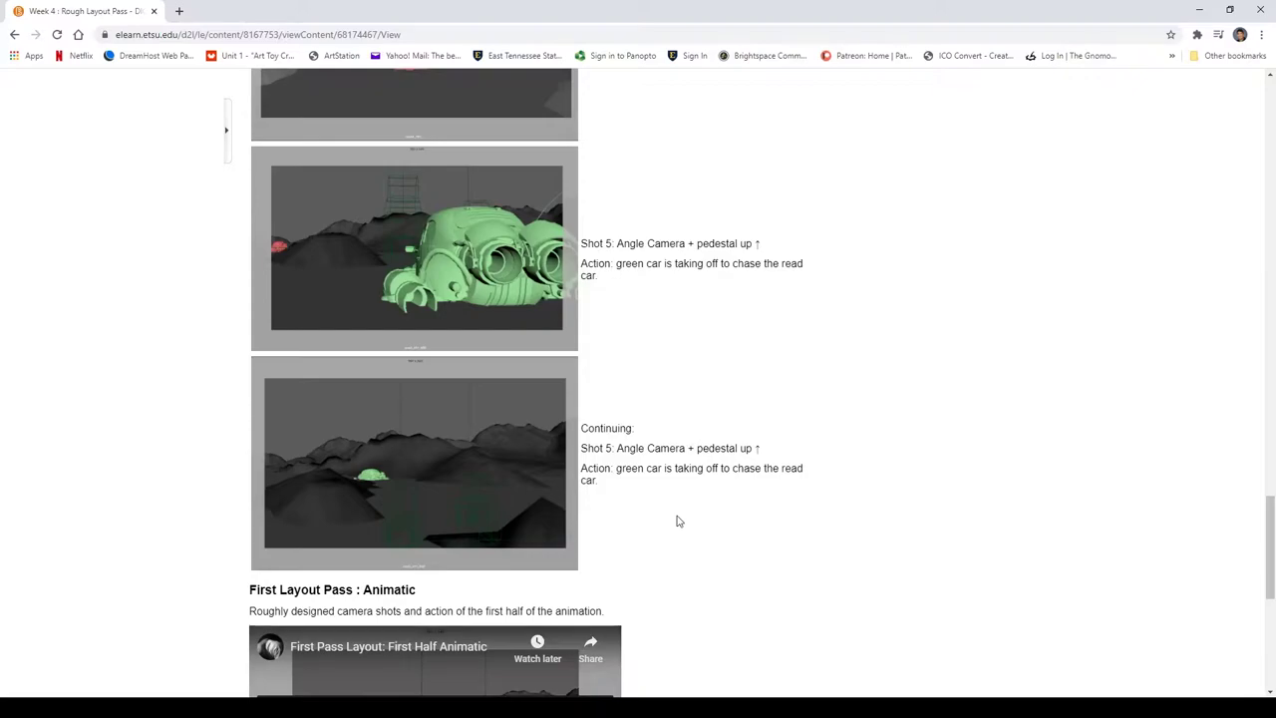
pyautogui.scroll(-3, 715, 487)
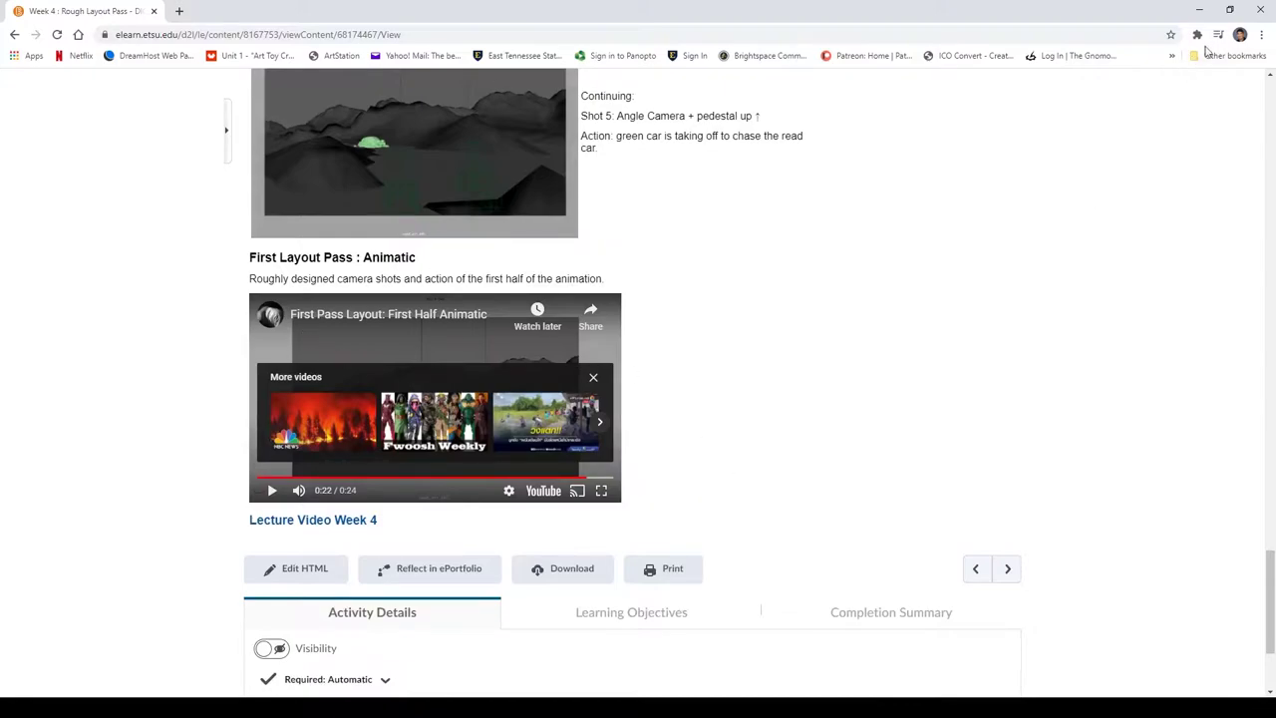
# - Switch to Maya by minimizing the browser, Media Encoder, Premiere Pro and file explorer windows in front of it
pyautogui.click(1197, 9)
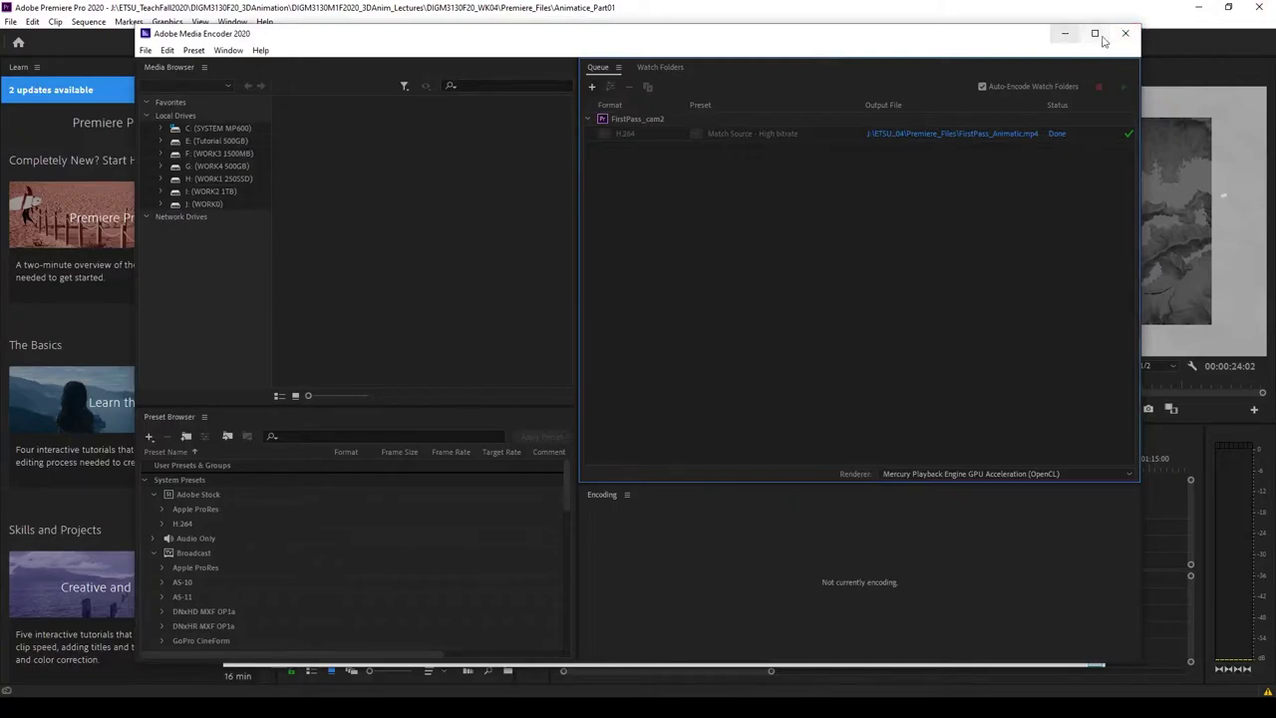
pyautogui.click(1065, 34)
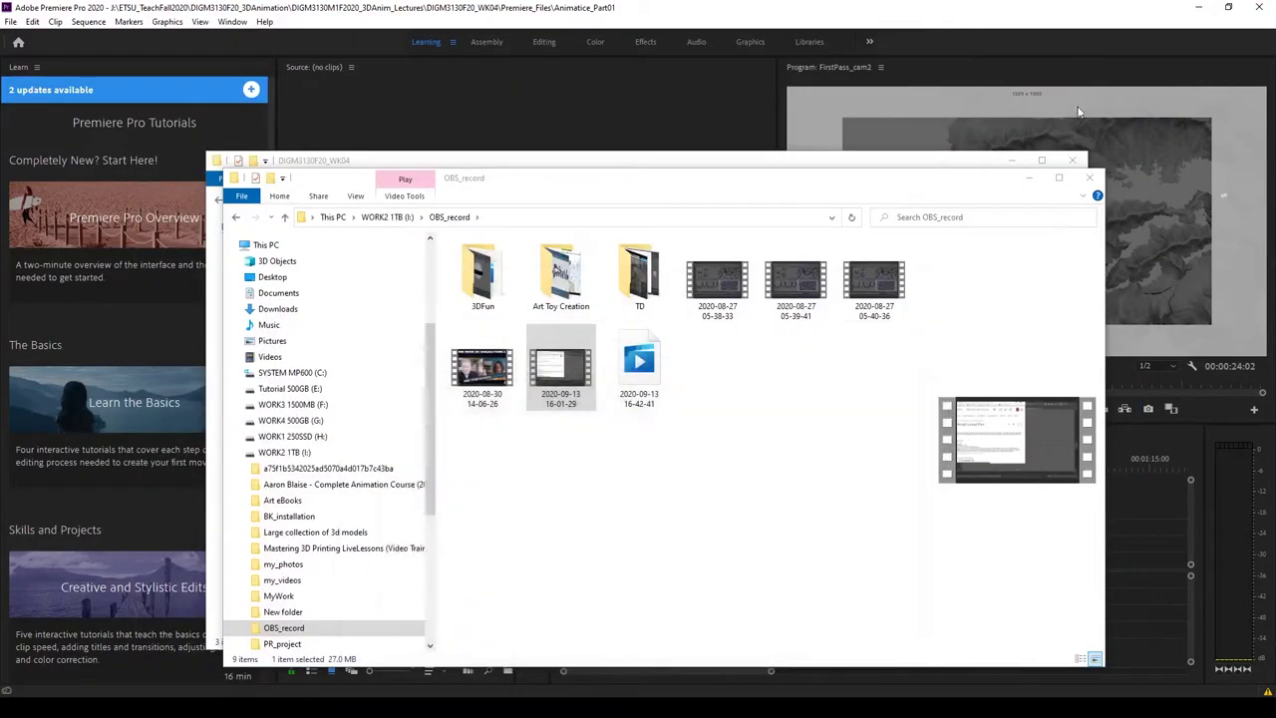
pyautogui.click(1199, 7)
pyautogui.click(1013, 159)
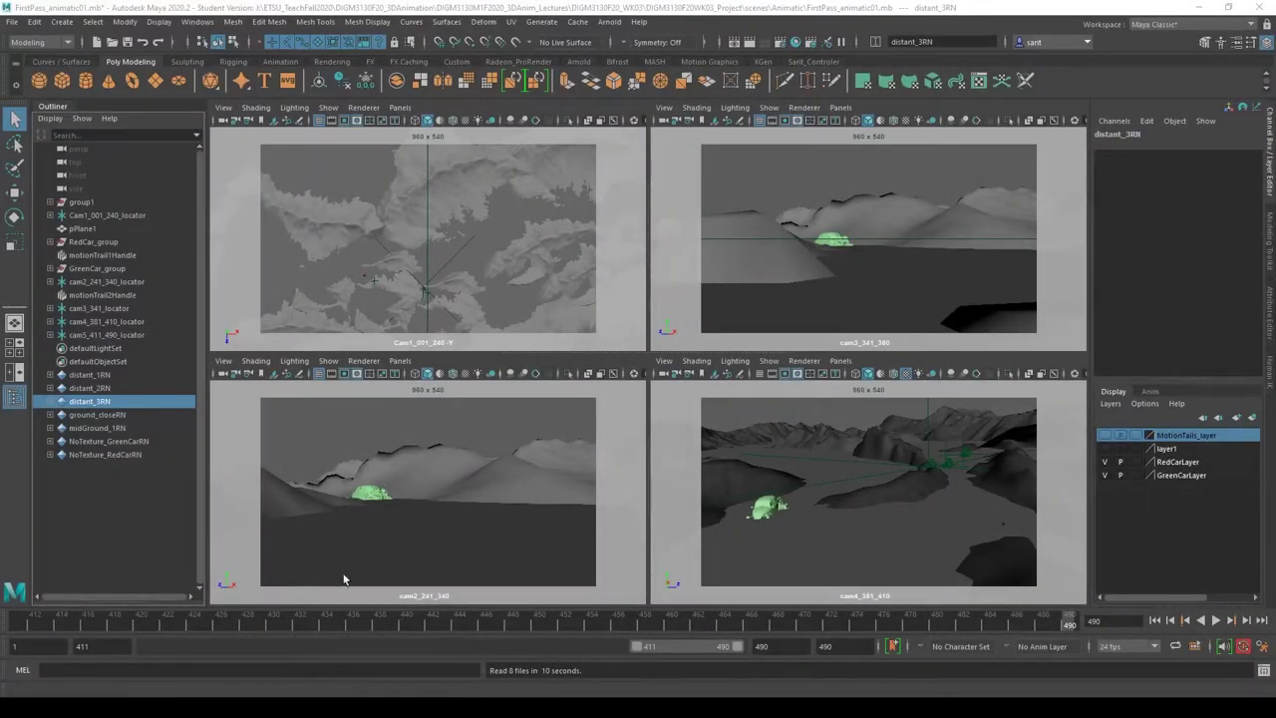
# - Set the playback range to start at frame 1
pyautogui.doubleClick(84, 646)
pyautogui.write('1')
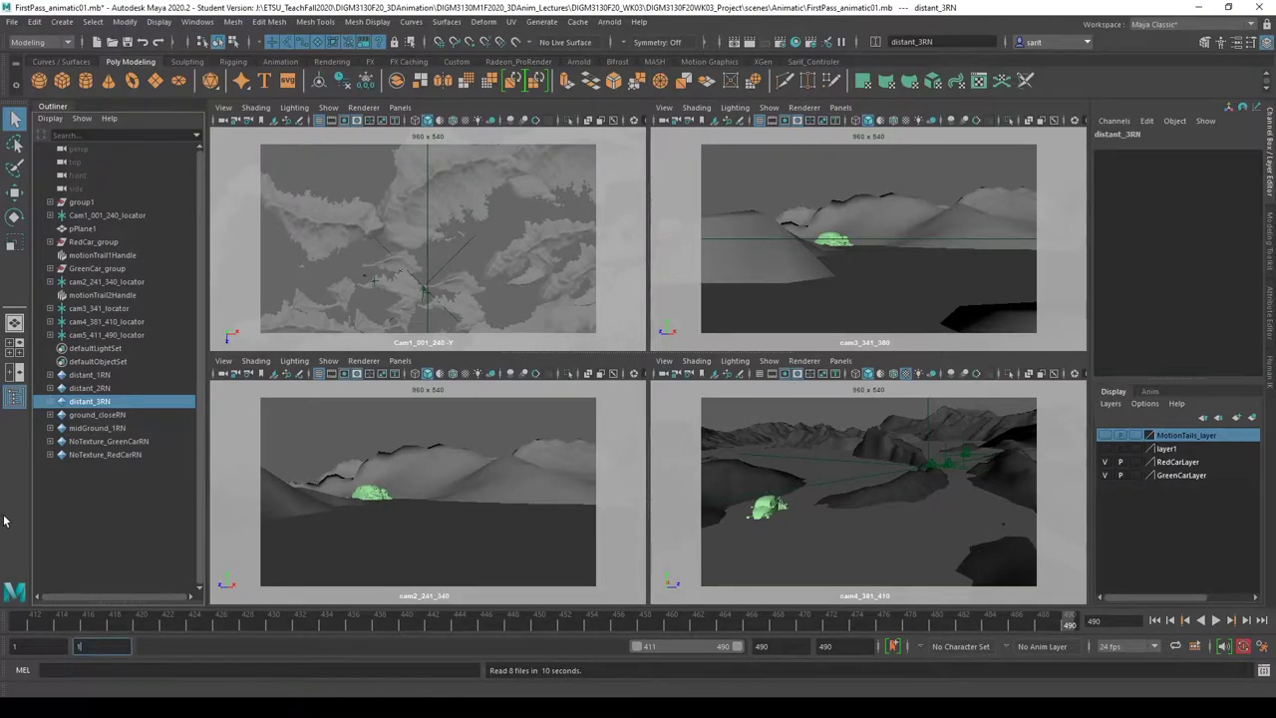
pyautogui.press('Return')
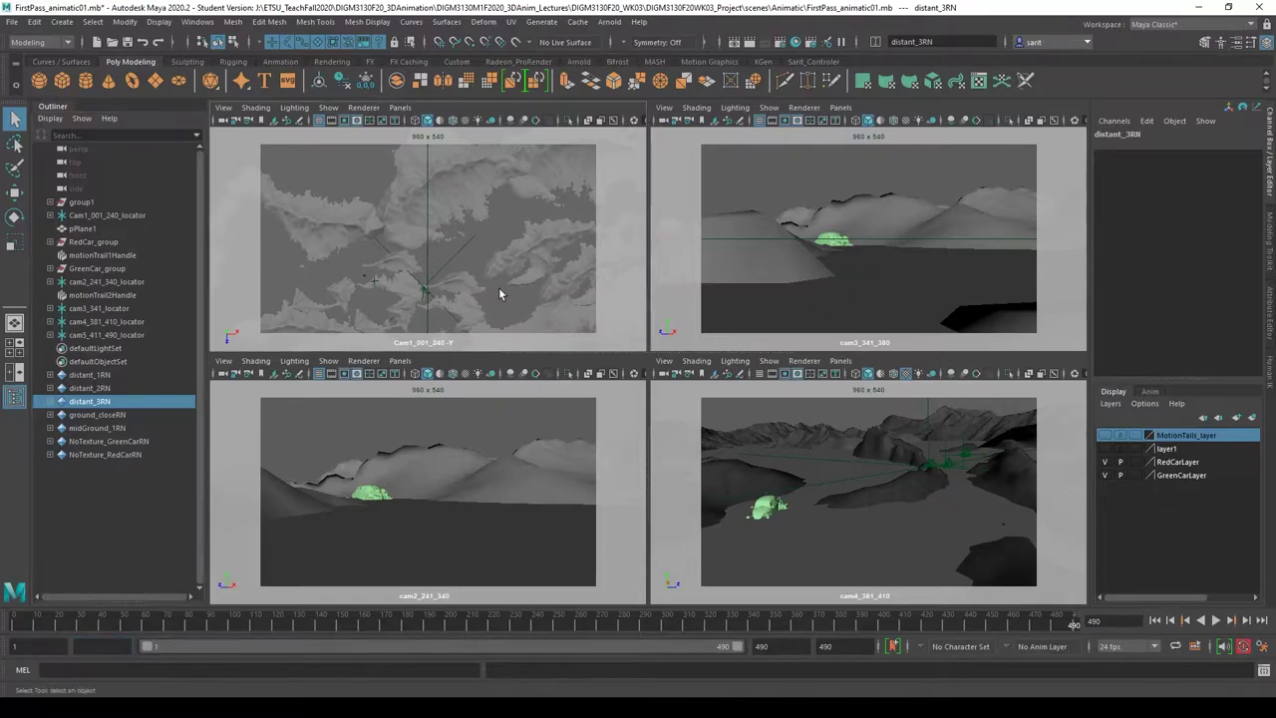
# - Maximize the Cam1_001_240 view, play the first shot and advance the timeline to frame 240
pyautogui.press('space')
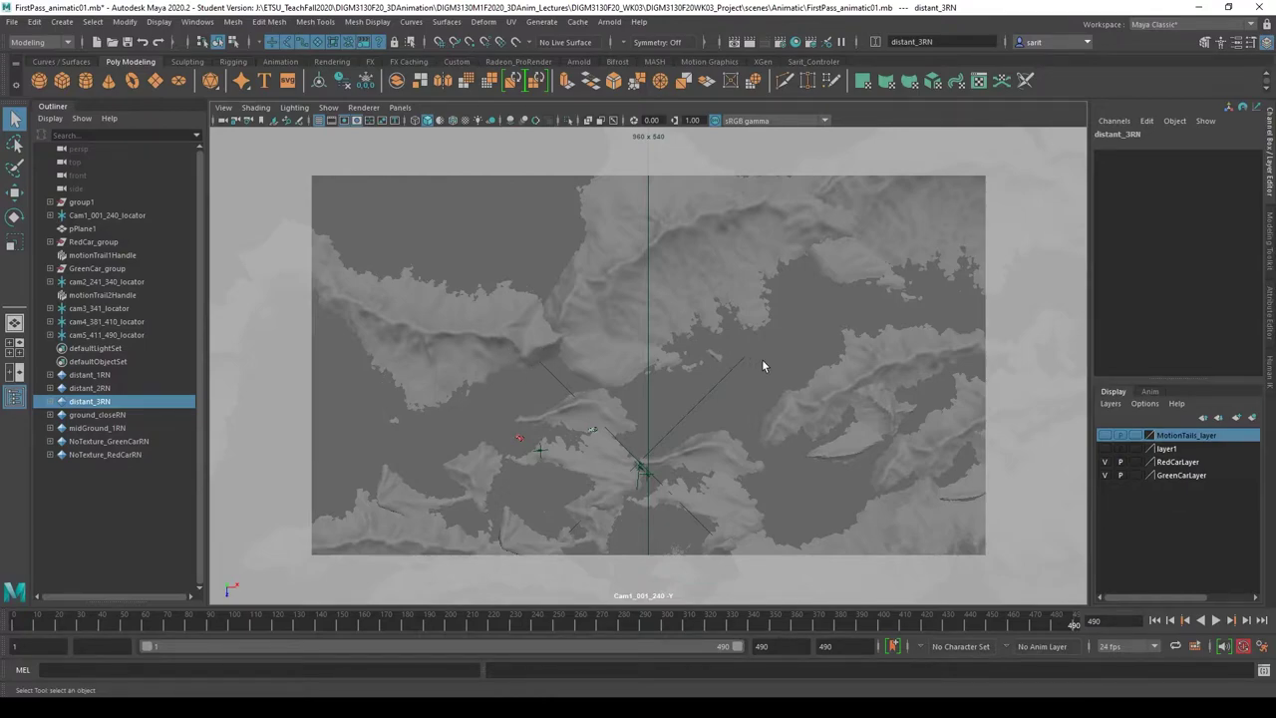
pyautogui.press('space')
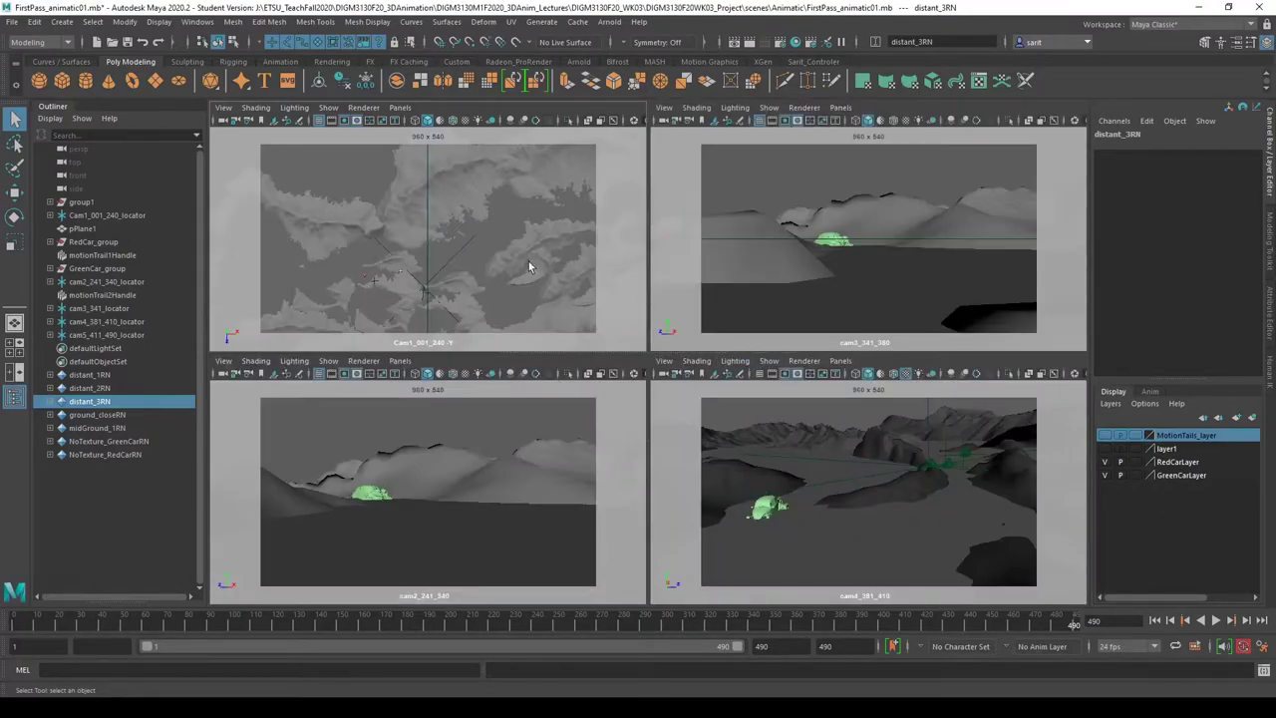
pyautogui.press('space')
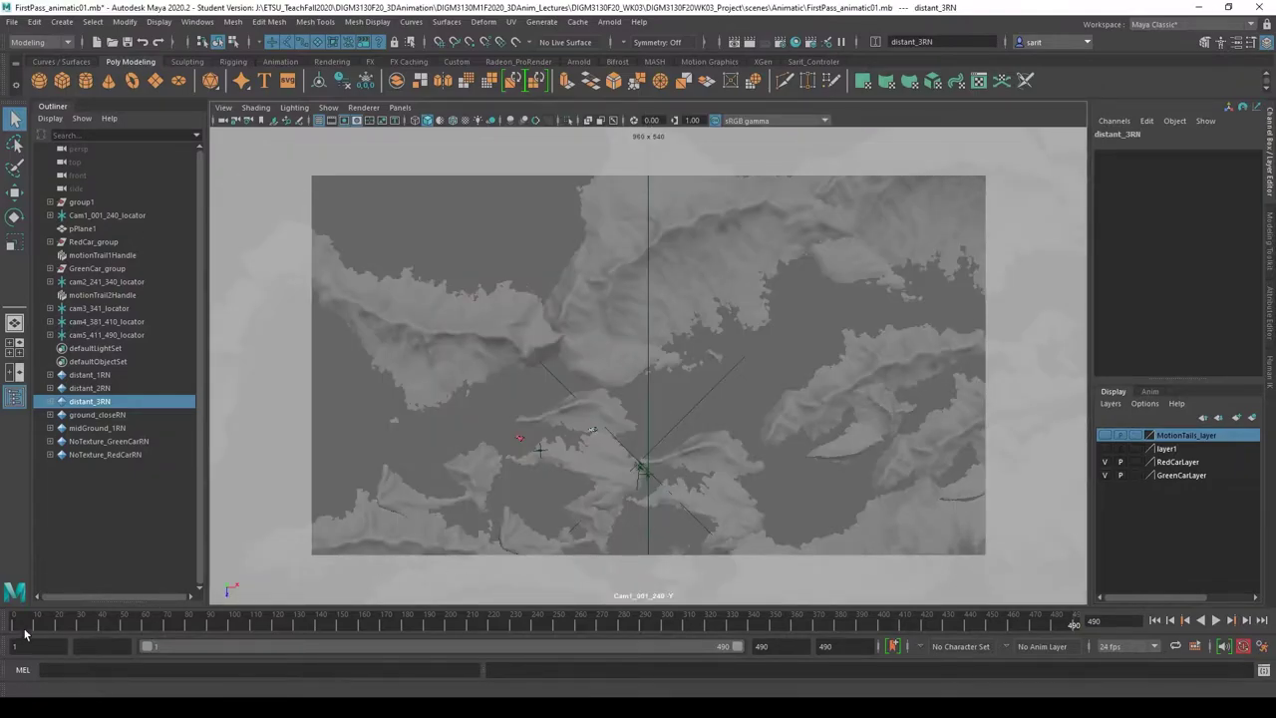
pyautogui.hotkey('alt', 'v')
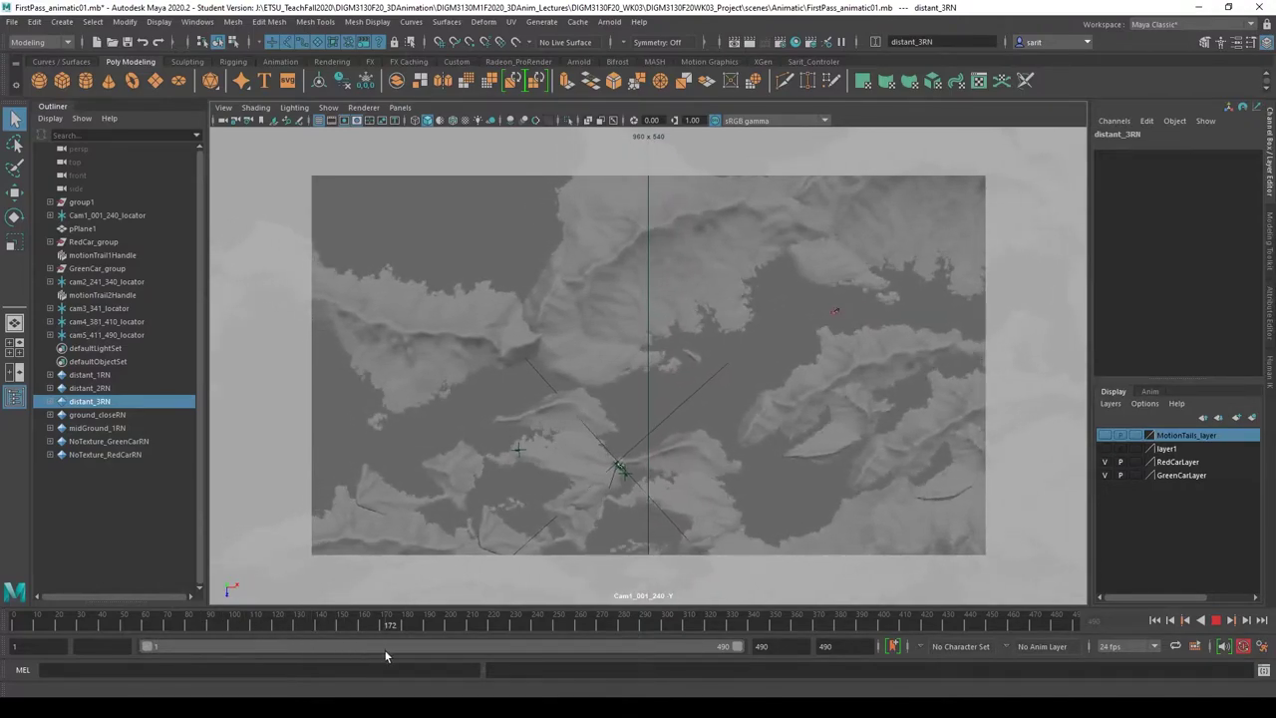
pyautogui.press('Escape')
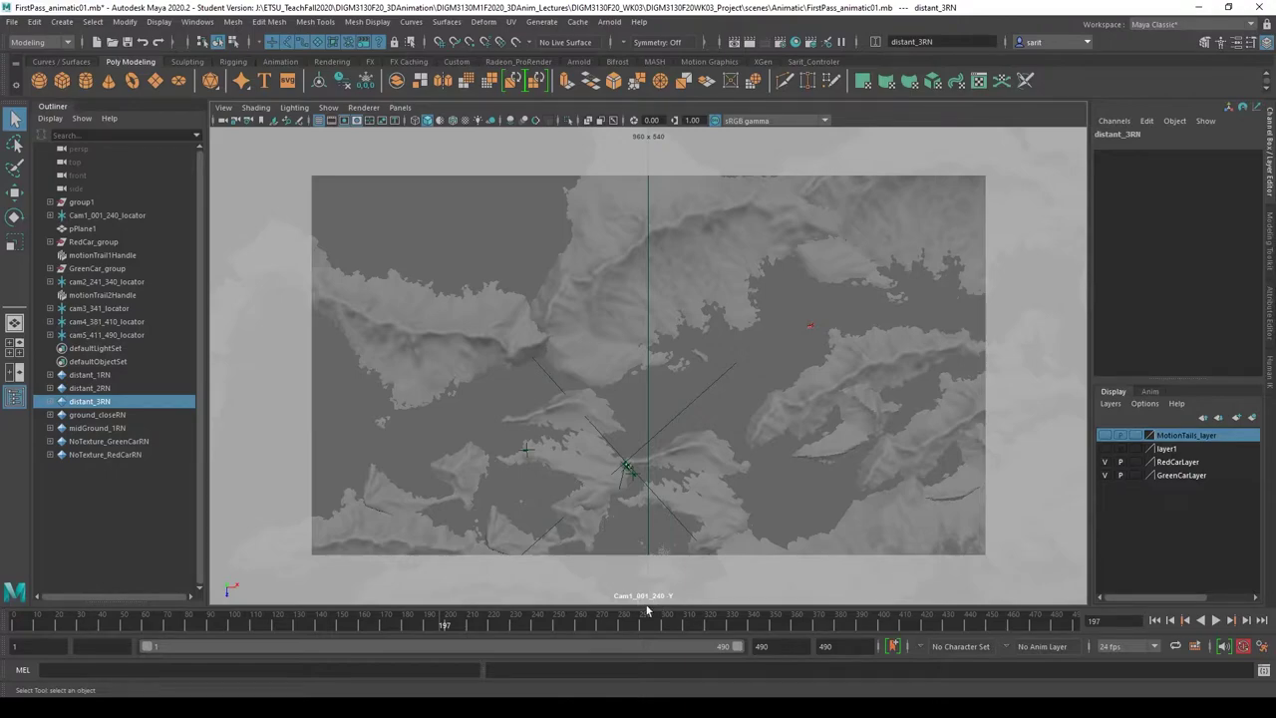
pyautogui.moveTo(450, 626)
pyautogui.mouseDown()
pyautogui.moveTo(579, 631)
pyautogui.moveTo(533, 632)
pyautogui.mouseUp()
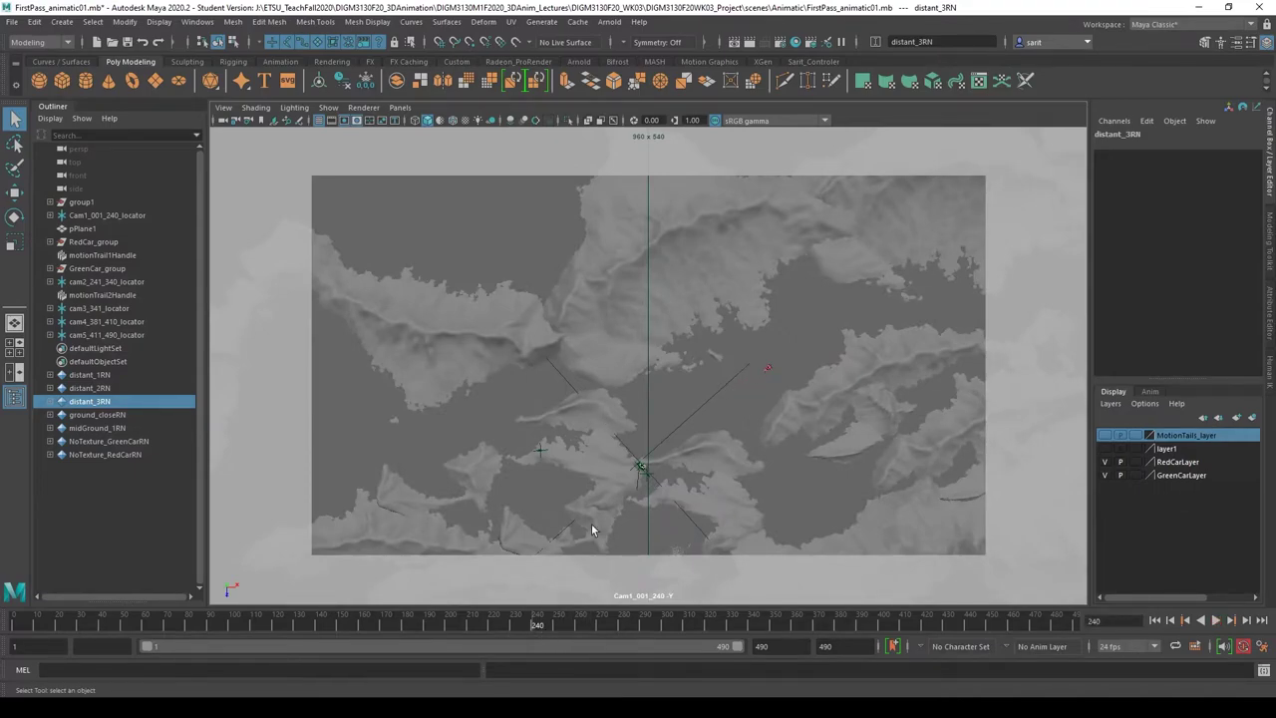
# - Look through camera cam2_241_340 and play the second shot from frame 240 to frame 339
pyautogui.click(398, 107)
pyautogui.moveTo(407, 121)
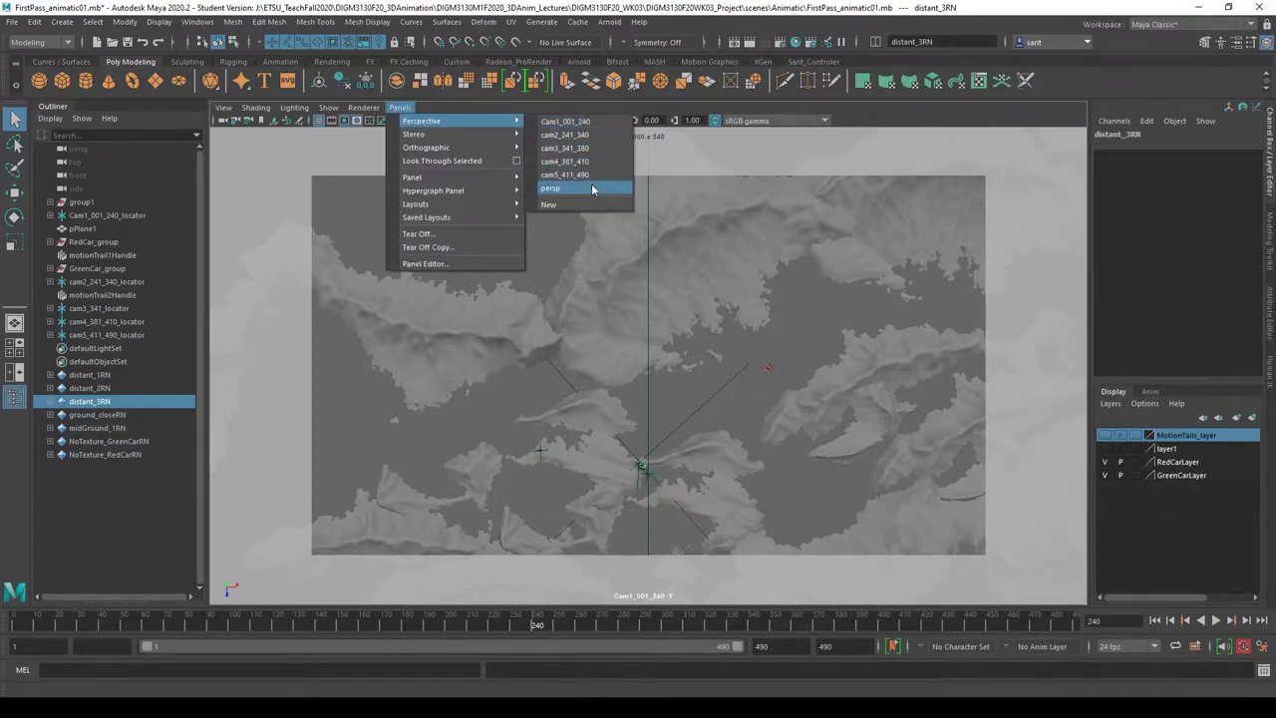
pyautogui.click(573, 134)
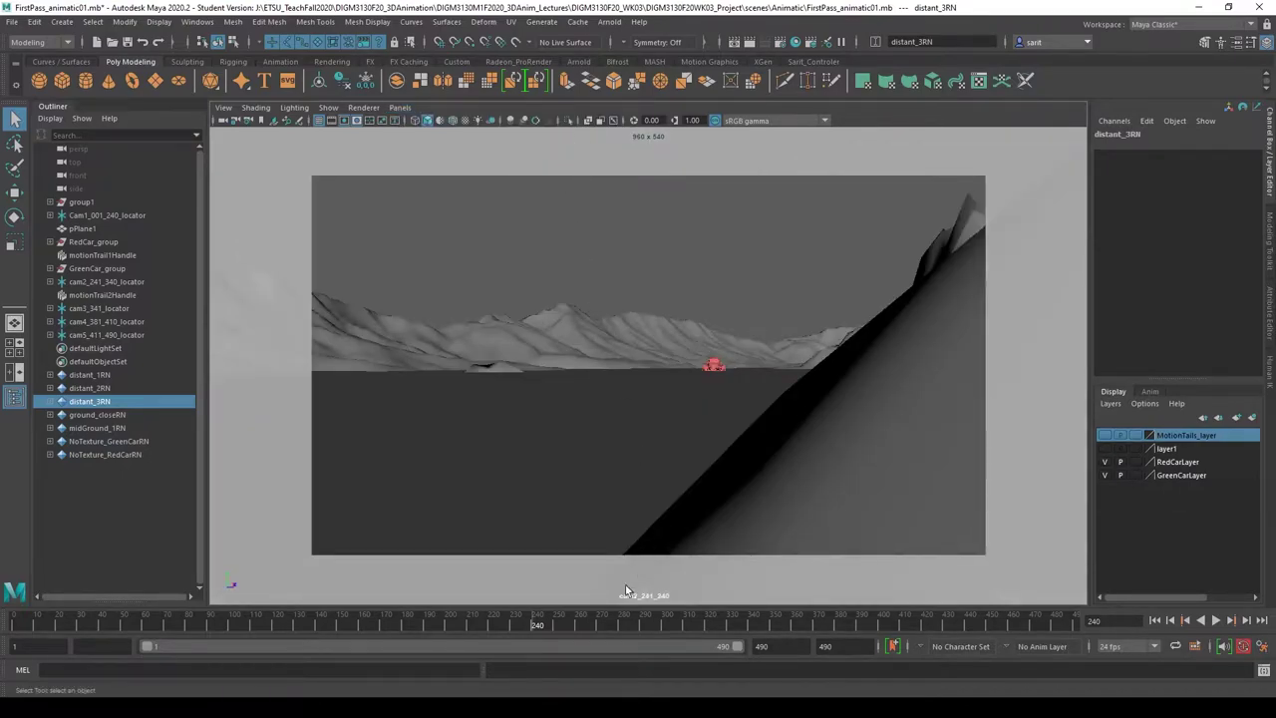
pyautogui.click(536, 626)
pyautogui.hotkey('alt', 'v')
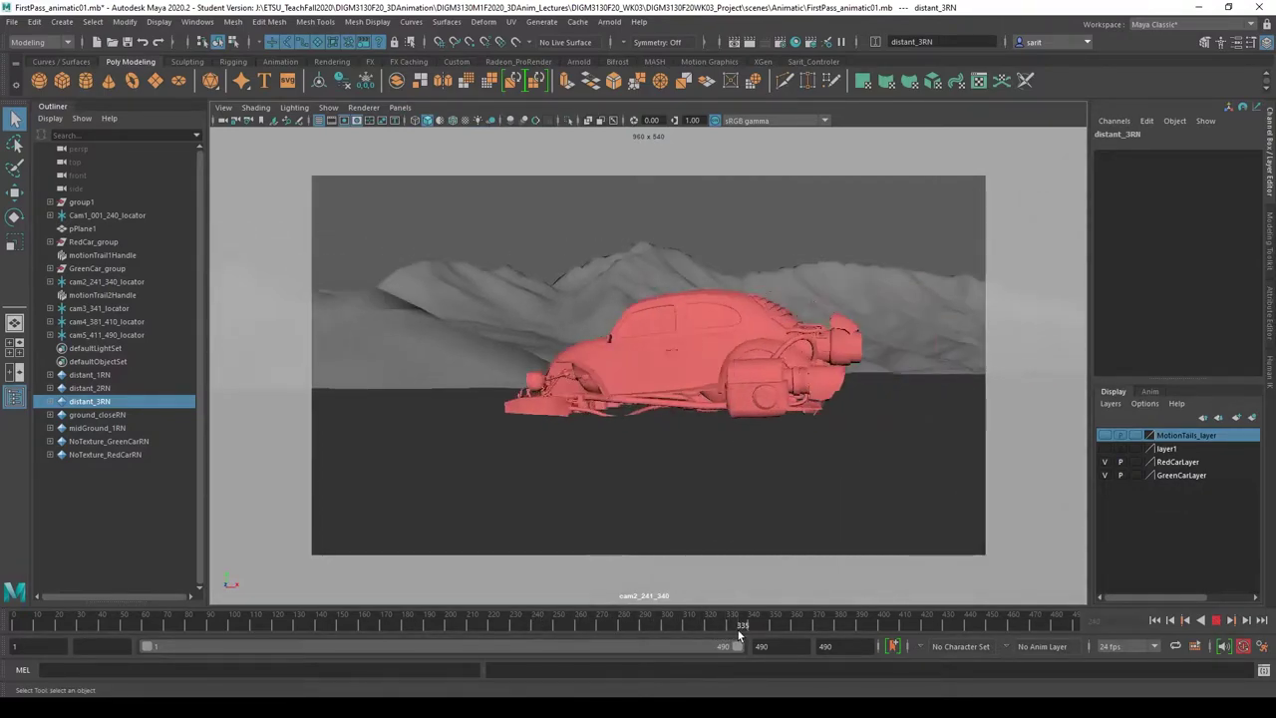
pyautogui.click(747, 629)
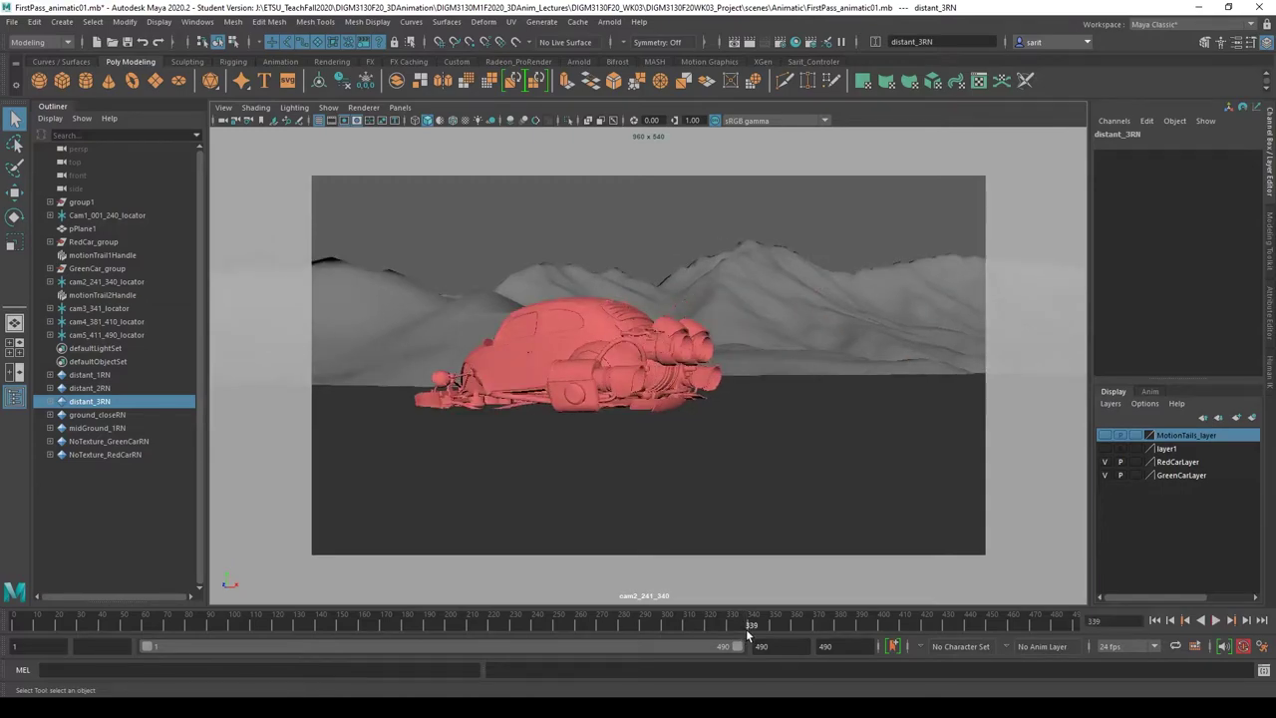
# - Compare the views through cam3_341_380 and cam2_241_340 at frame 339 to examine the cut between shots
pyautogui.click(396, 105)
pyautogui.moveTo(396, 121)
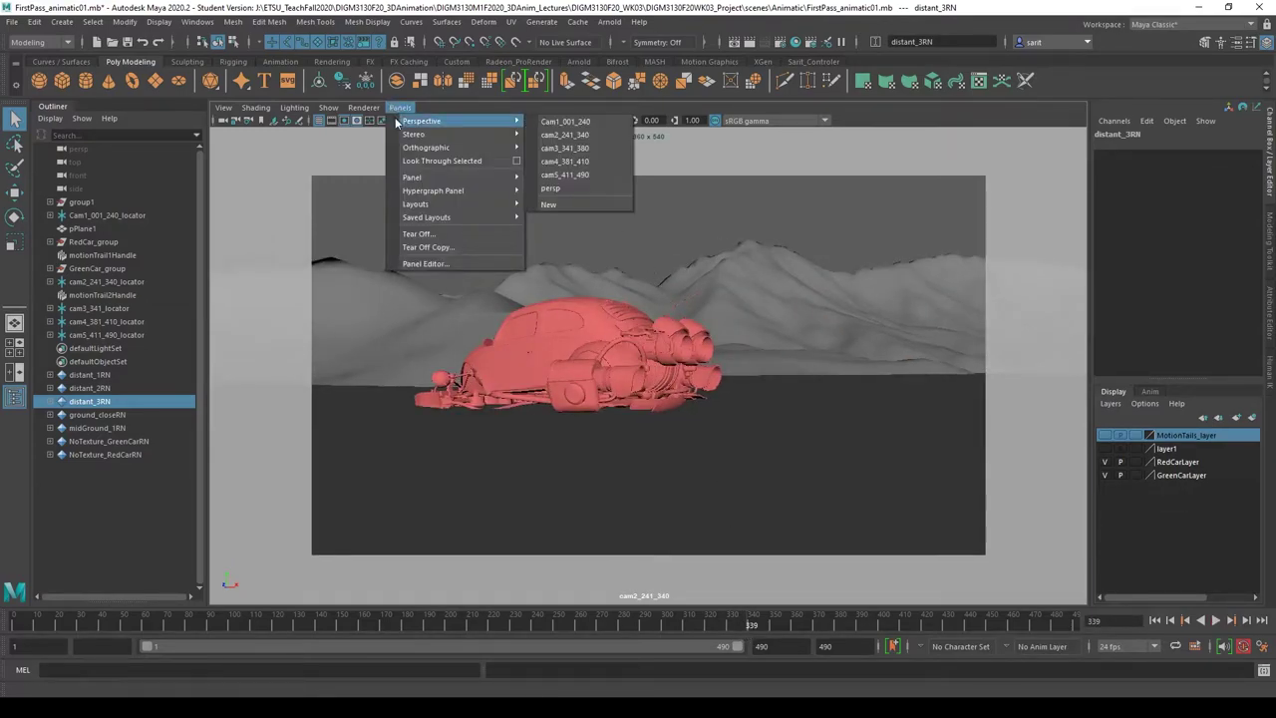
pyautogui.click(587, 148)
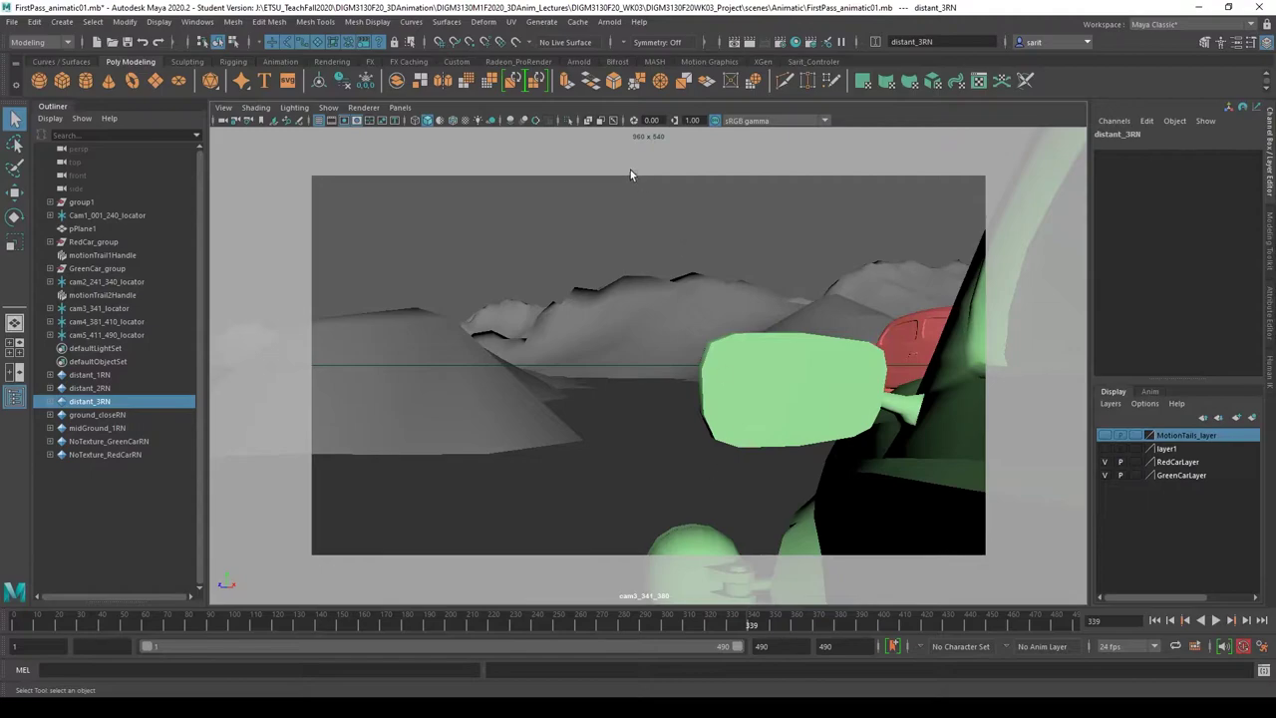
pyautogui.click(400, 107)
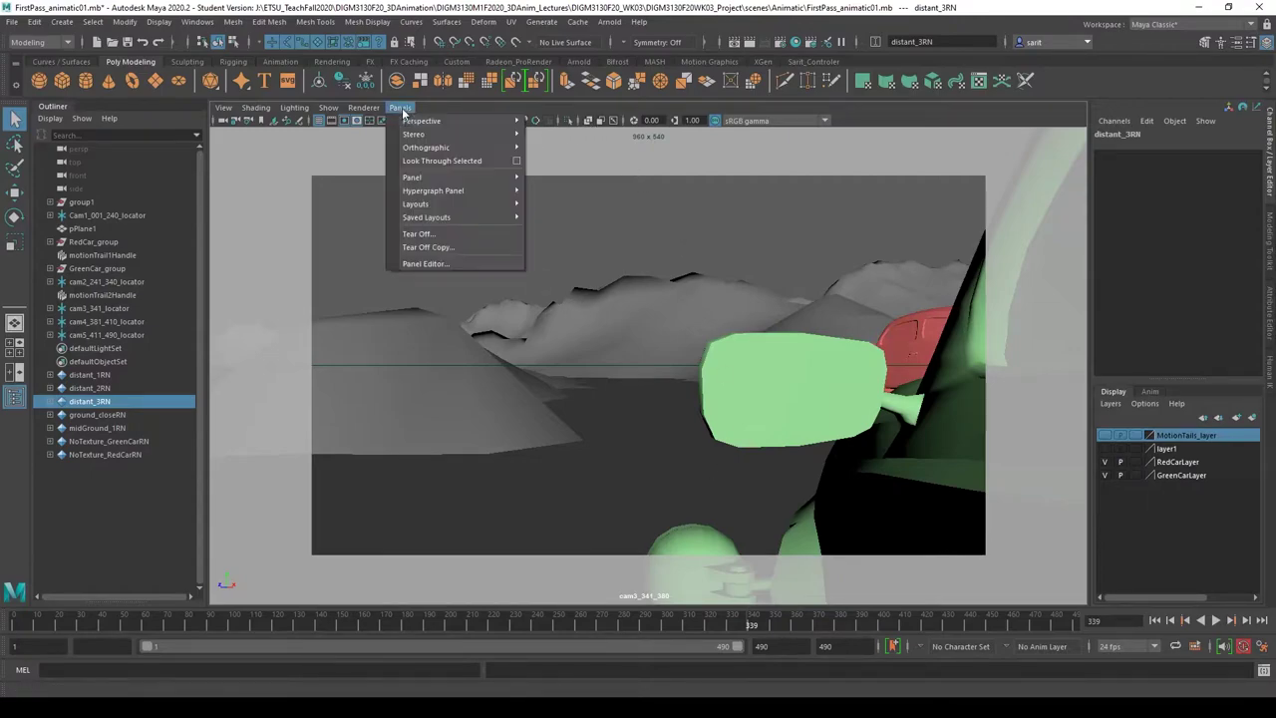
pyautogui.moveTo(423, 121)
pyautogui.click(595, 146)
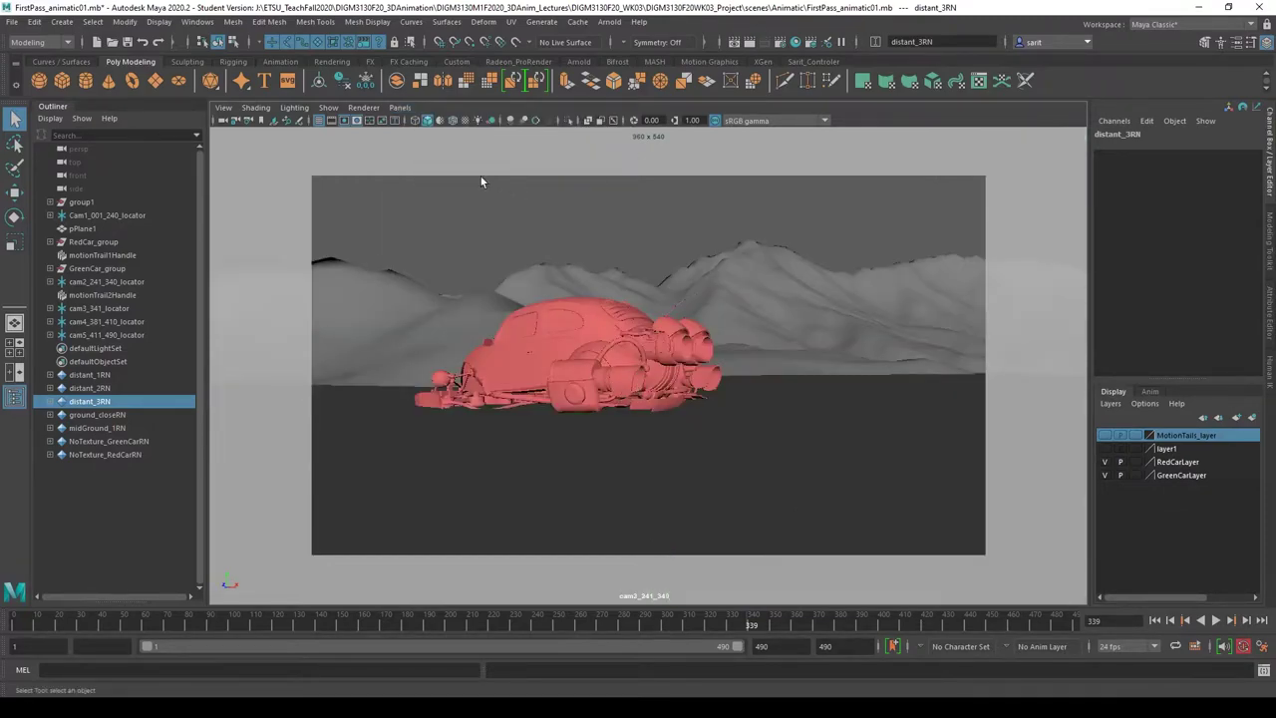
# - Look through camera cam3_341_380 and review the third shot from frame 339 to frame 381
pyautogui.click(400, 107)
pyautogui.moveTo(423, 120)
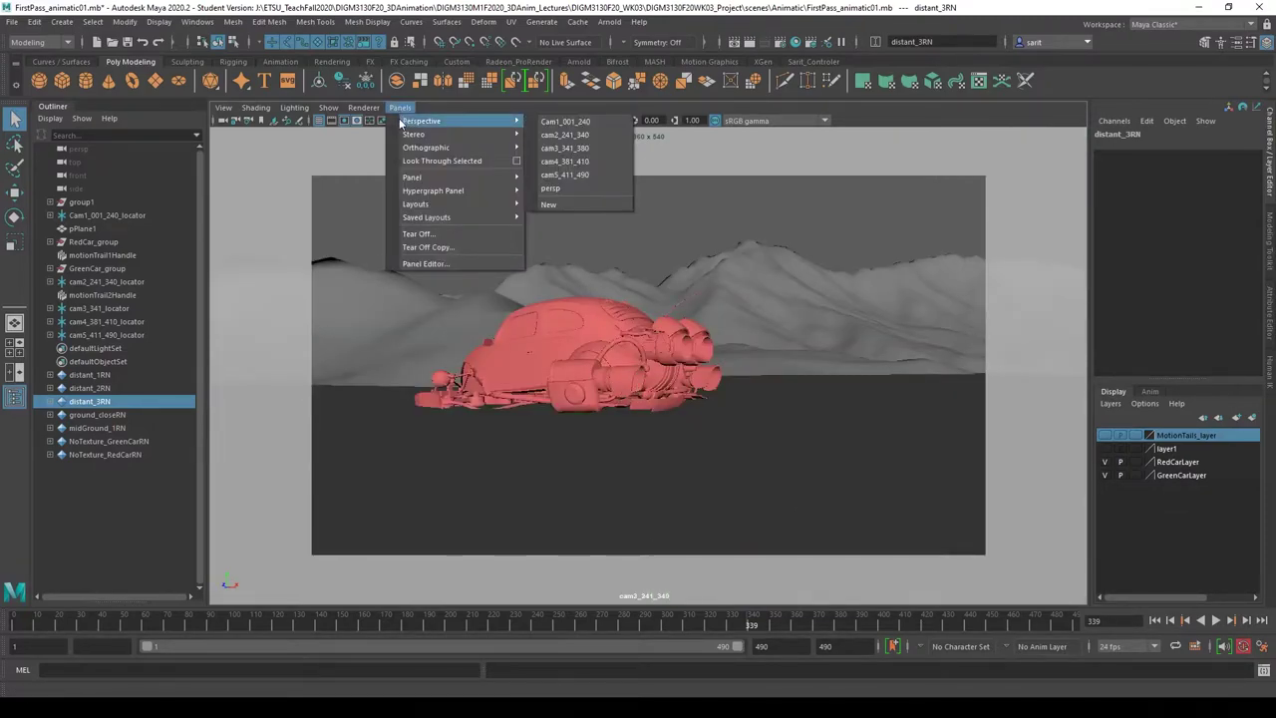
pyautogui.click(589, 148)
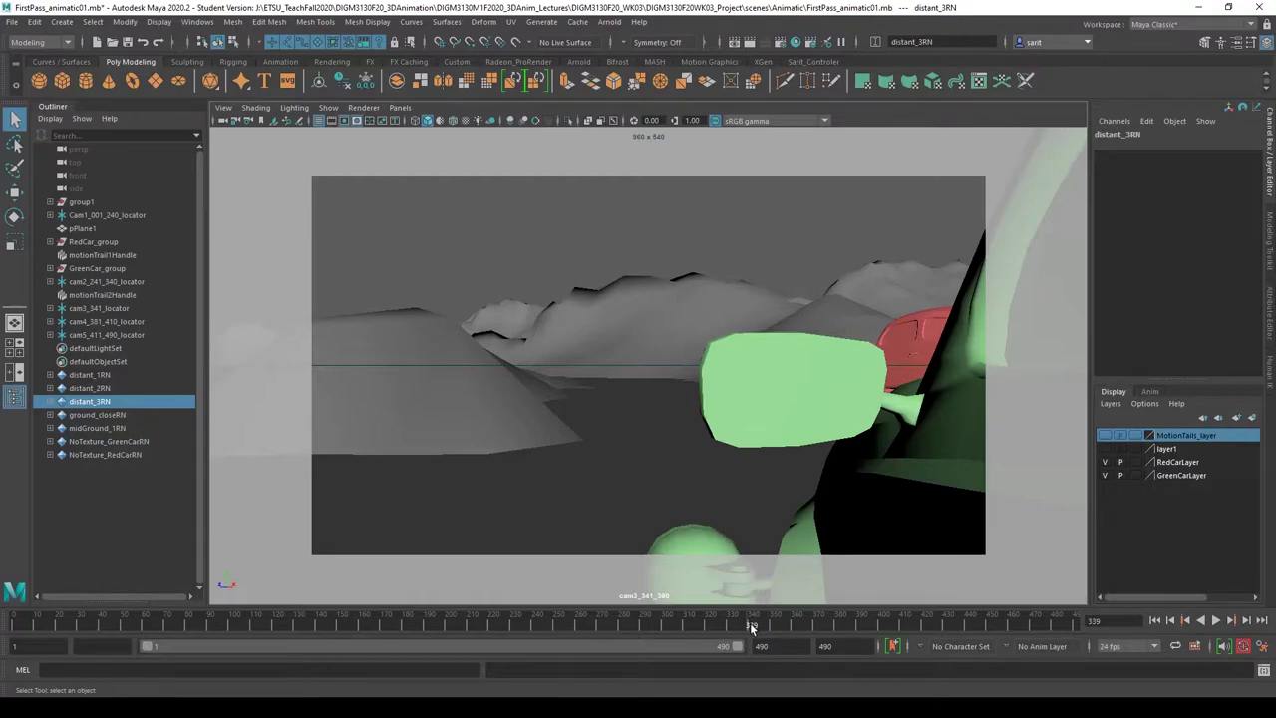
pyautogui.hotkey('alt', 'v')
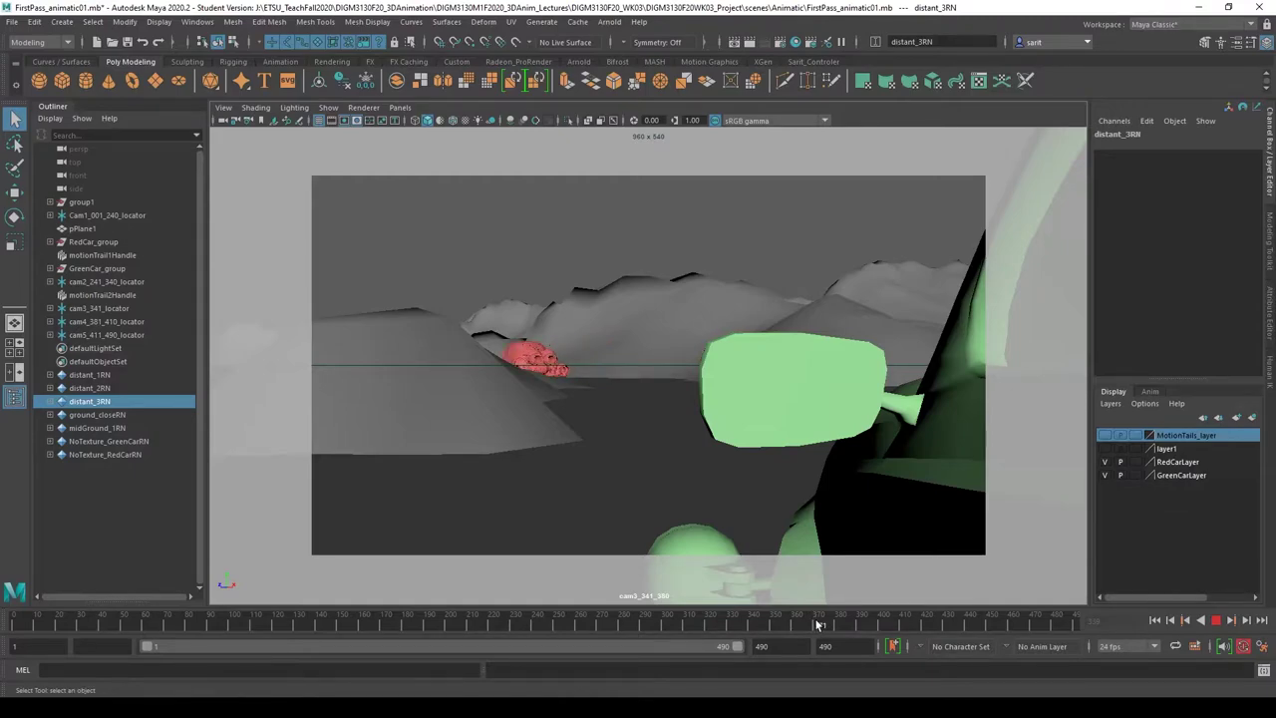
pyautogui.moveTo(815, 624); pyautogui.dragTo(832, 624)
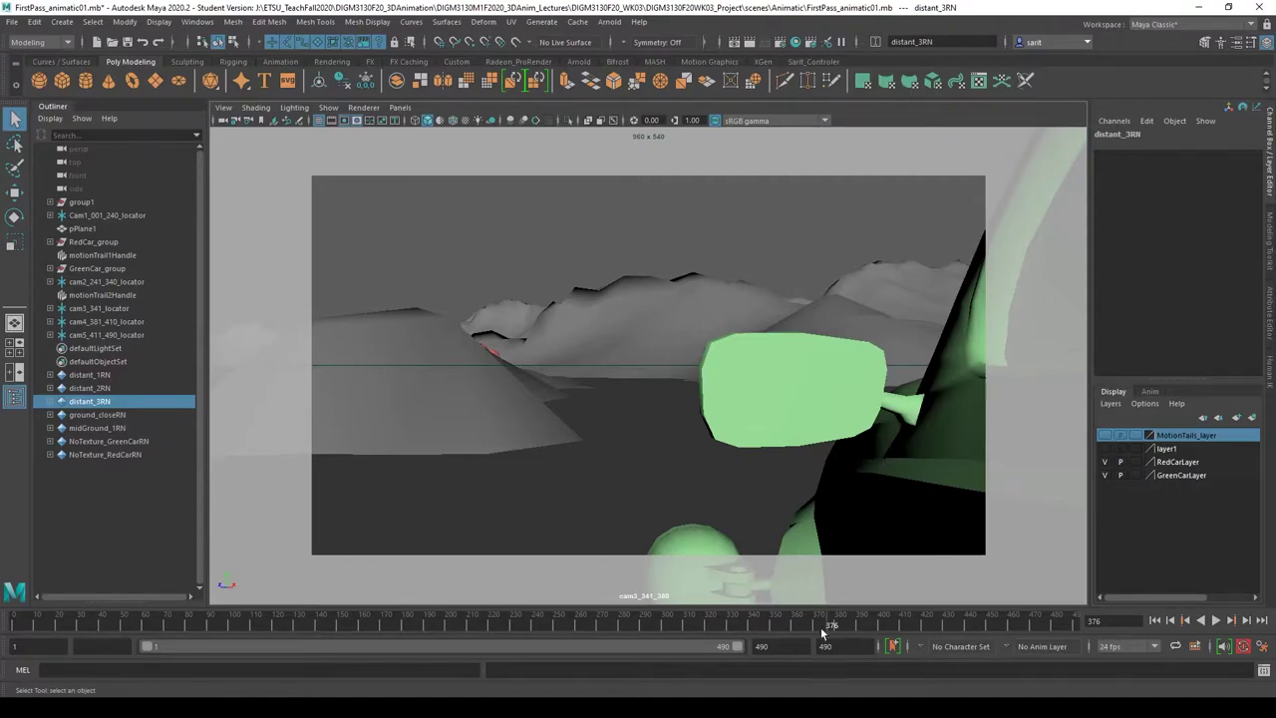
pyautogui.moveTo(830, 625); pyautogui.dragTo(843, 625)
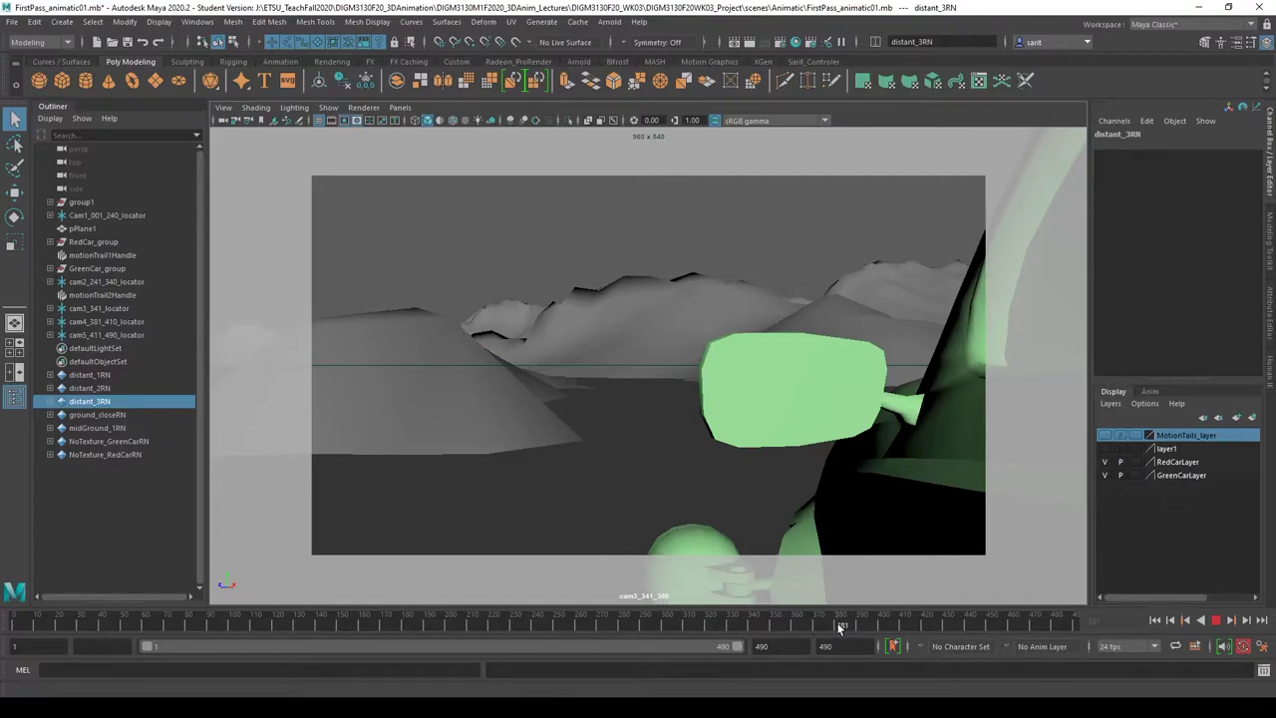
# - Look through camera cam4_381_410 at frame 381 and turn on the field chart overlay
pyautogui.click(399, 107)
pyautogui.moveTo(398, 120)
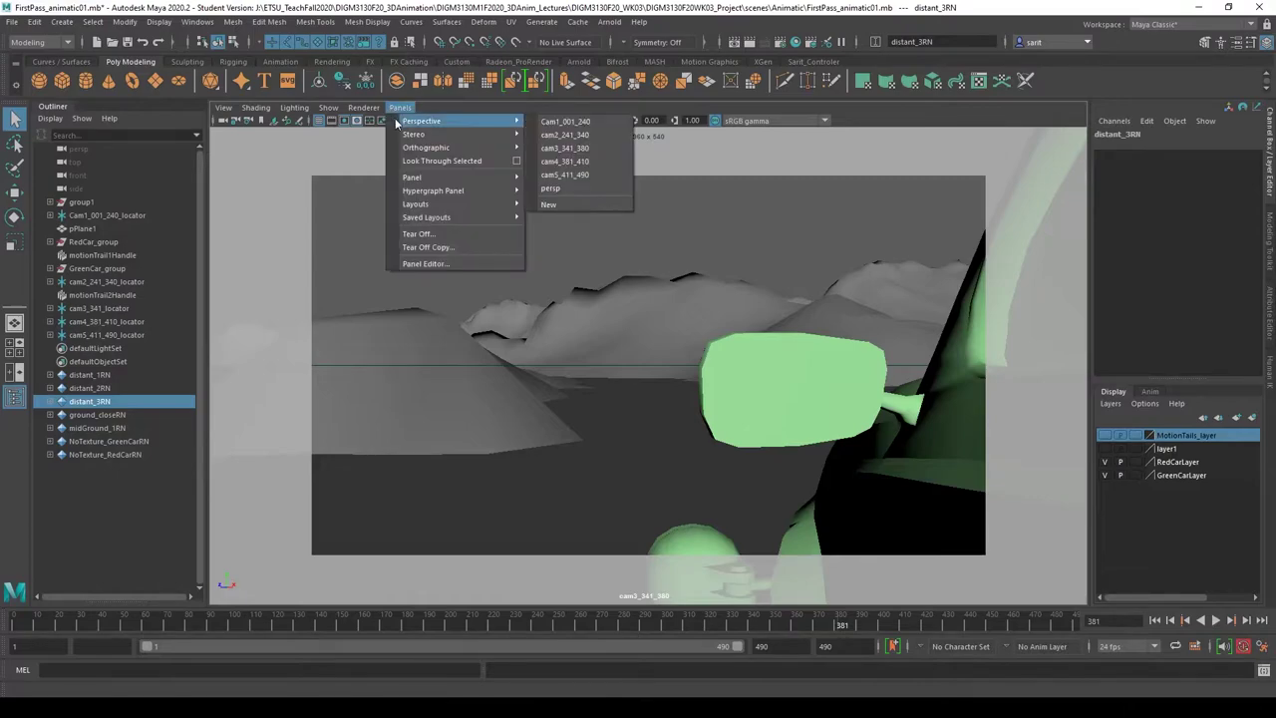
pyautogui.click(566, 161)
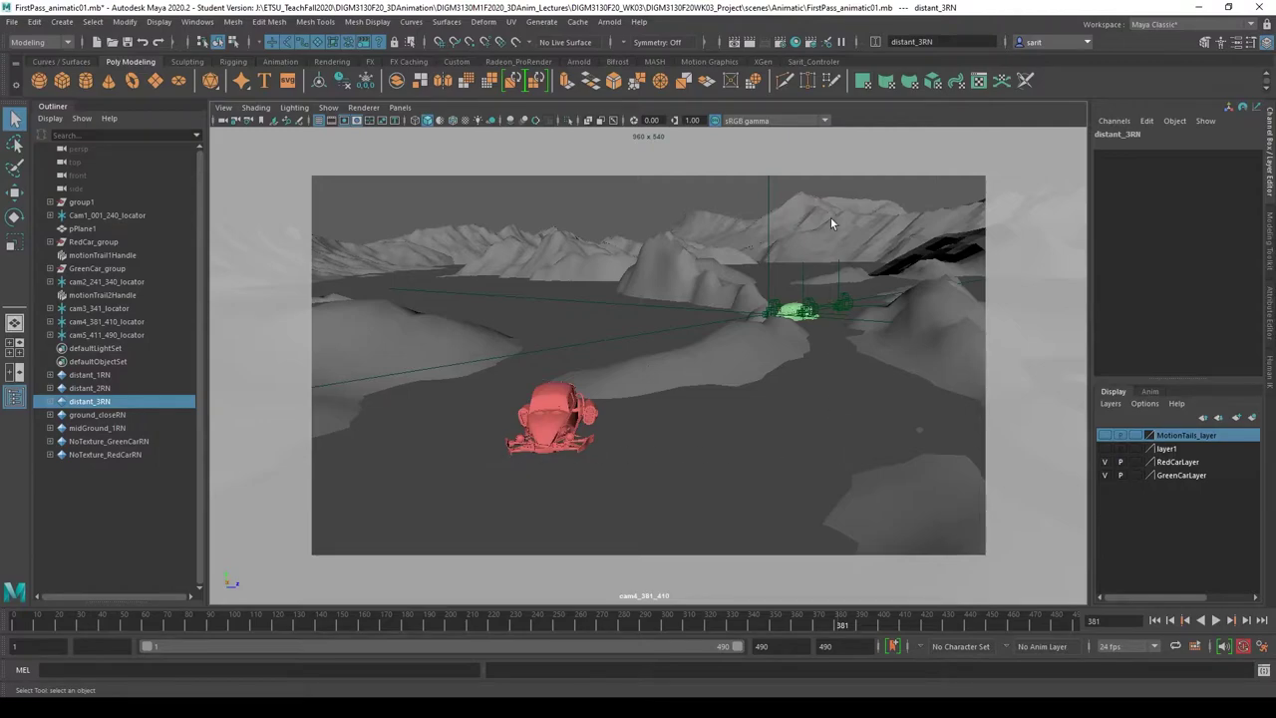
pyautogui.click(370, 120)
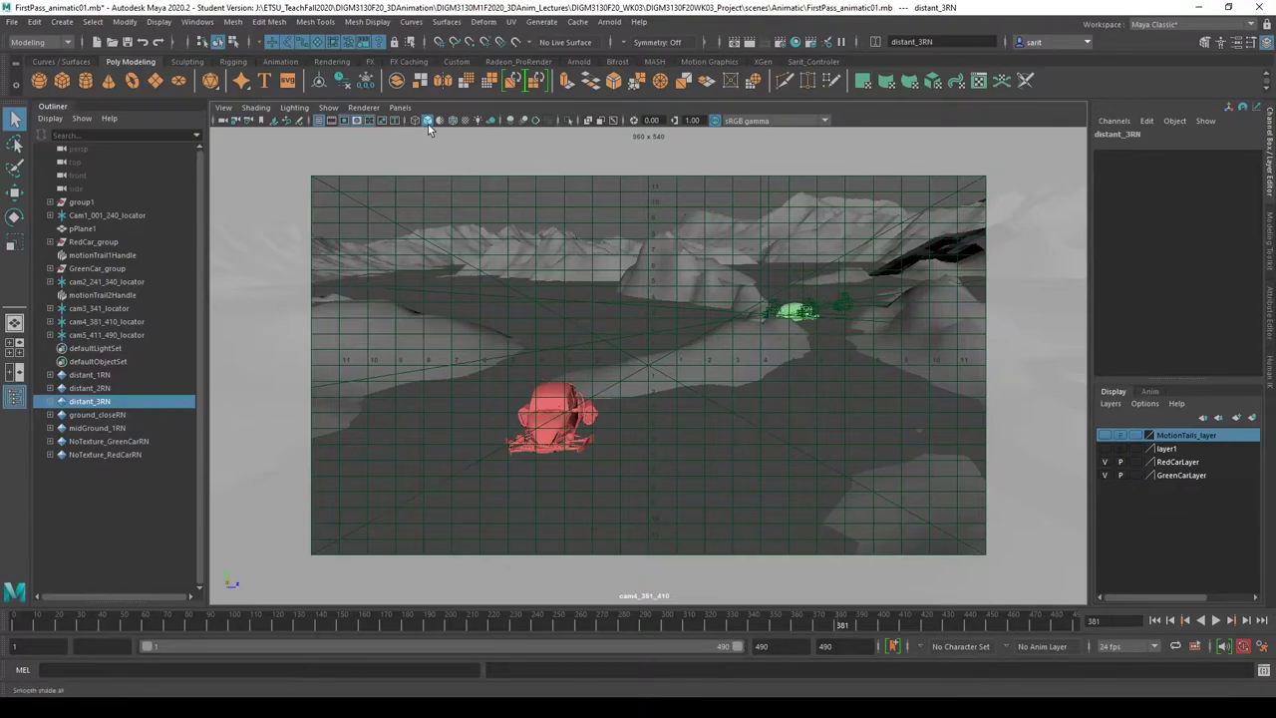
# - Play the fourth shot through cam4_381_410 from frame 381 to frame 410
pyautogui.click(400, 108)
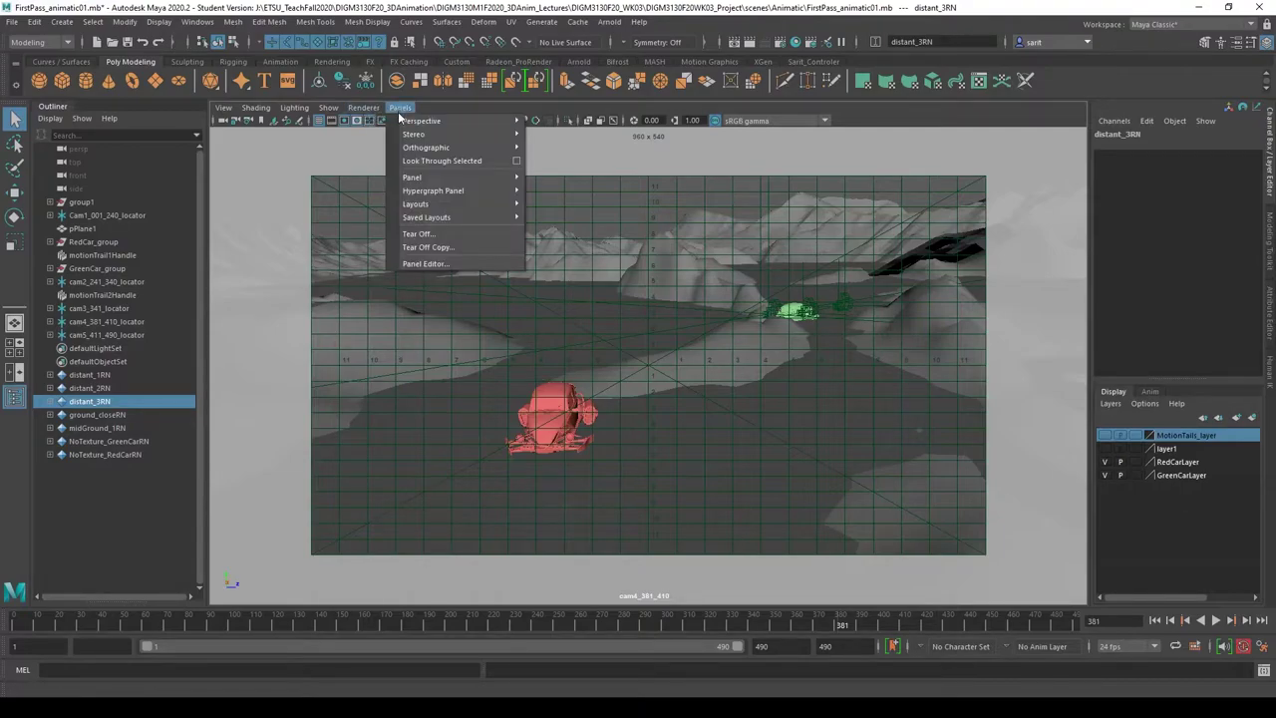
pyautogui.click(838, 626)
pyautogui.hotkey('alt', 'v')
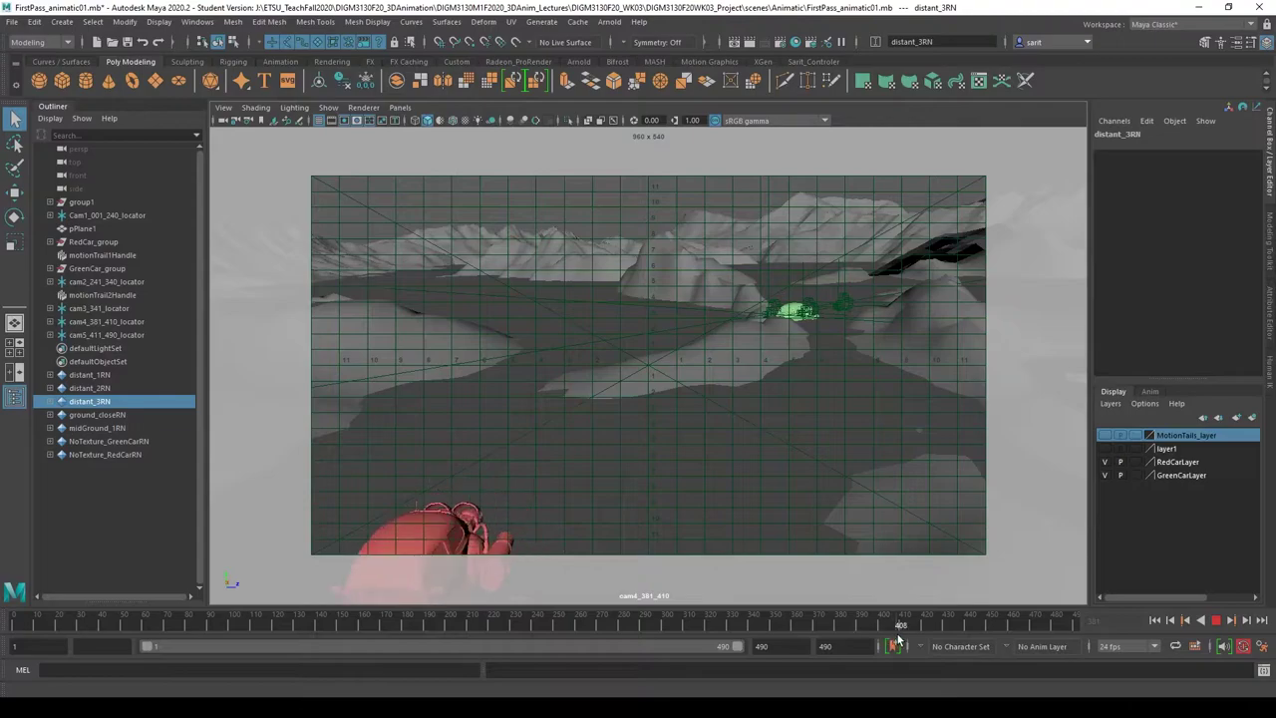
pyautogui.hotkey('alt', 'v')
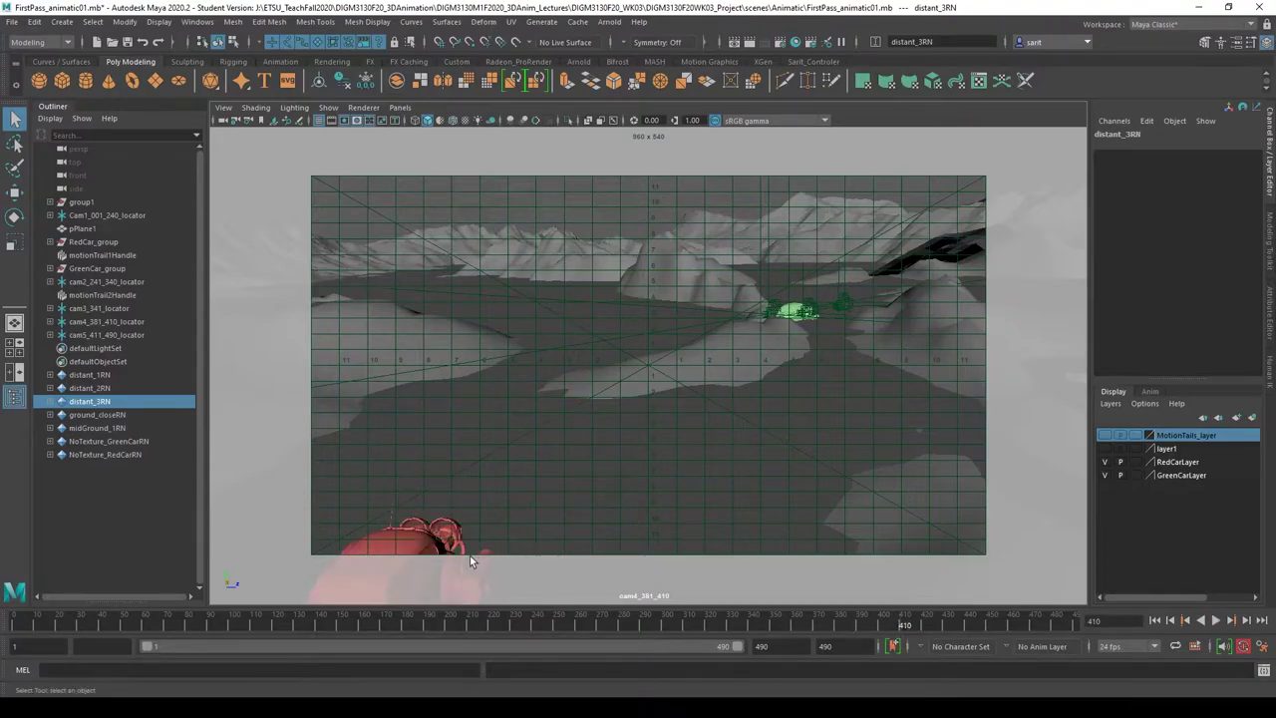
# - Look through camera cam5_411_490 and review the last shot from frame 410 to frame 490
pyautogui.click(399, 107)
pyautogui.moveTo(405, 121)
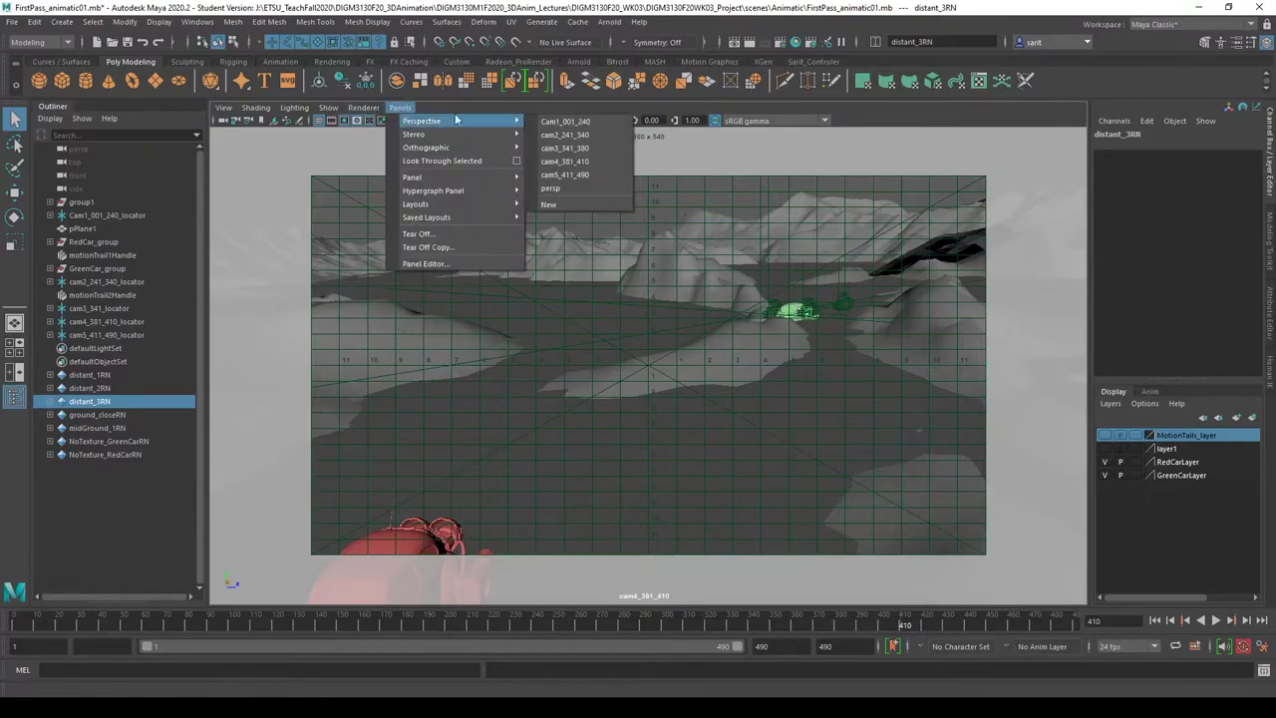
pyautogui.click(564, 174)
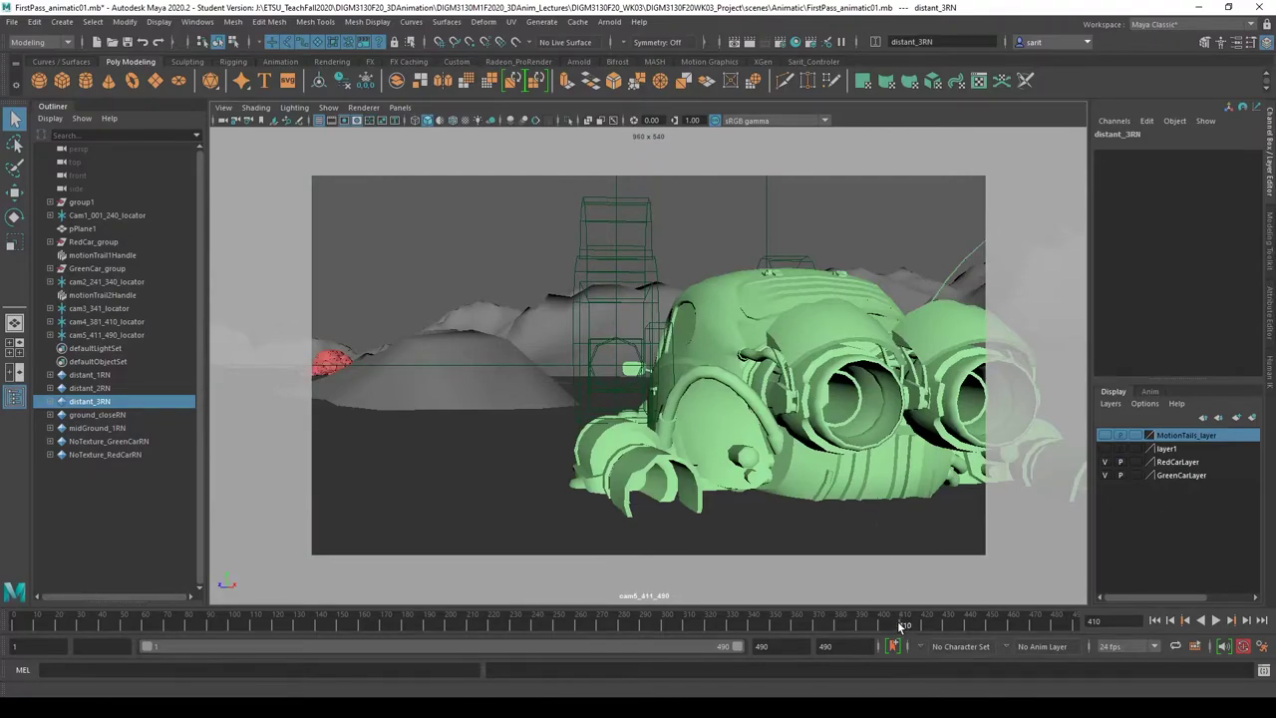
pyautogui.hotkey('alt', 'v')
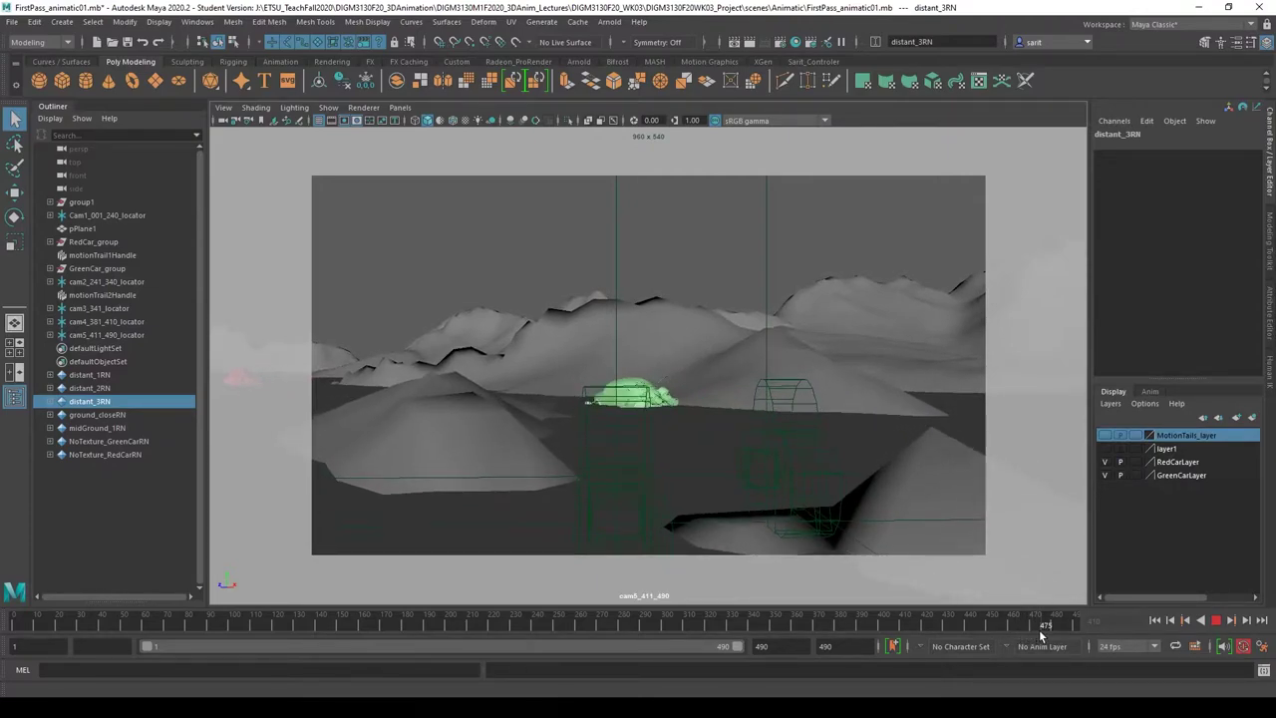
pyautogui.moveTo(1039, 629); pyautogui.dragTo(1071, 624)
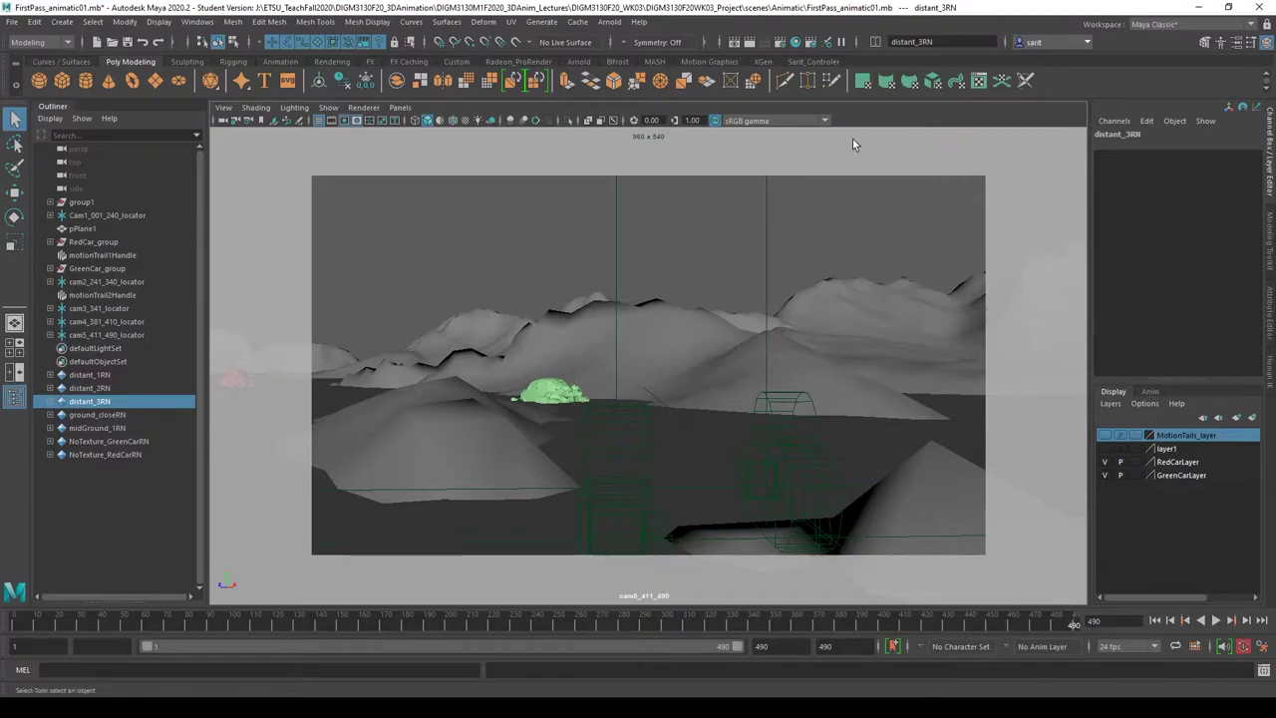
# - Switch to the persp view at frame 490 and examine the placement of the shot cameras around the cars and terrain
pyautogui.click(400, 107)
pyautogui.moveTo(429, 121)
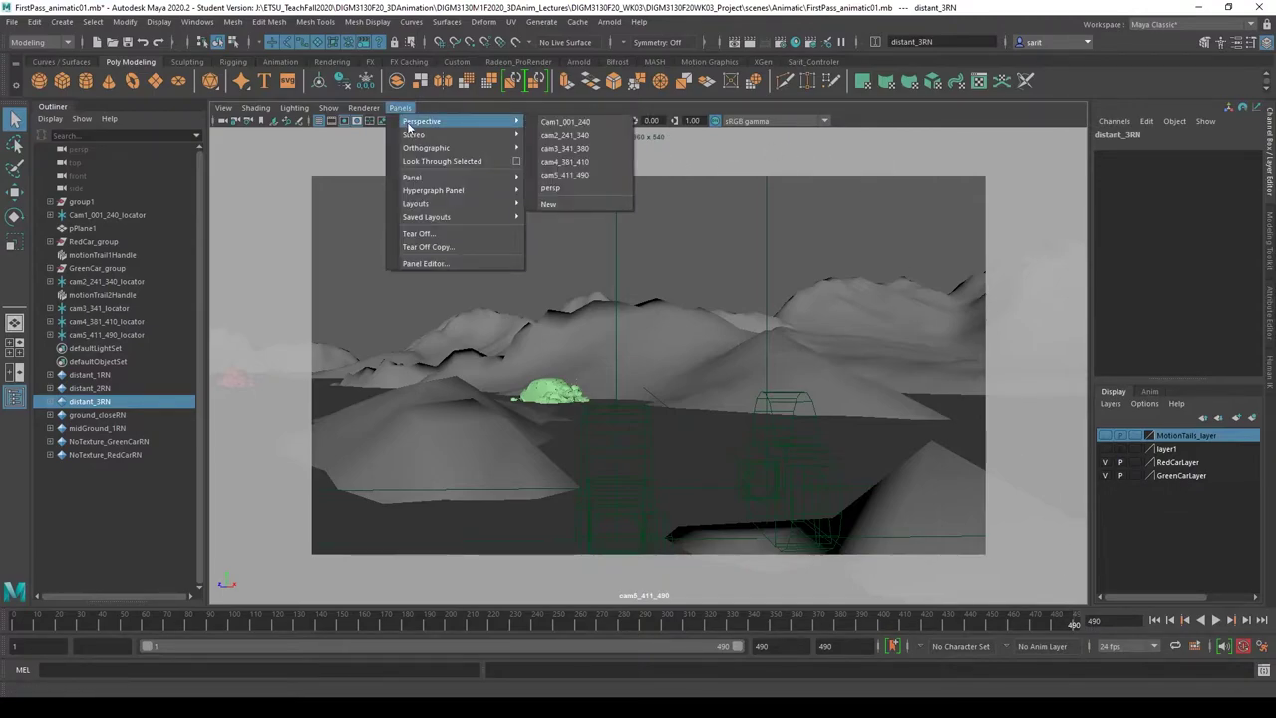
pyautogui.click(554, 188)
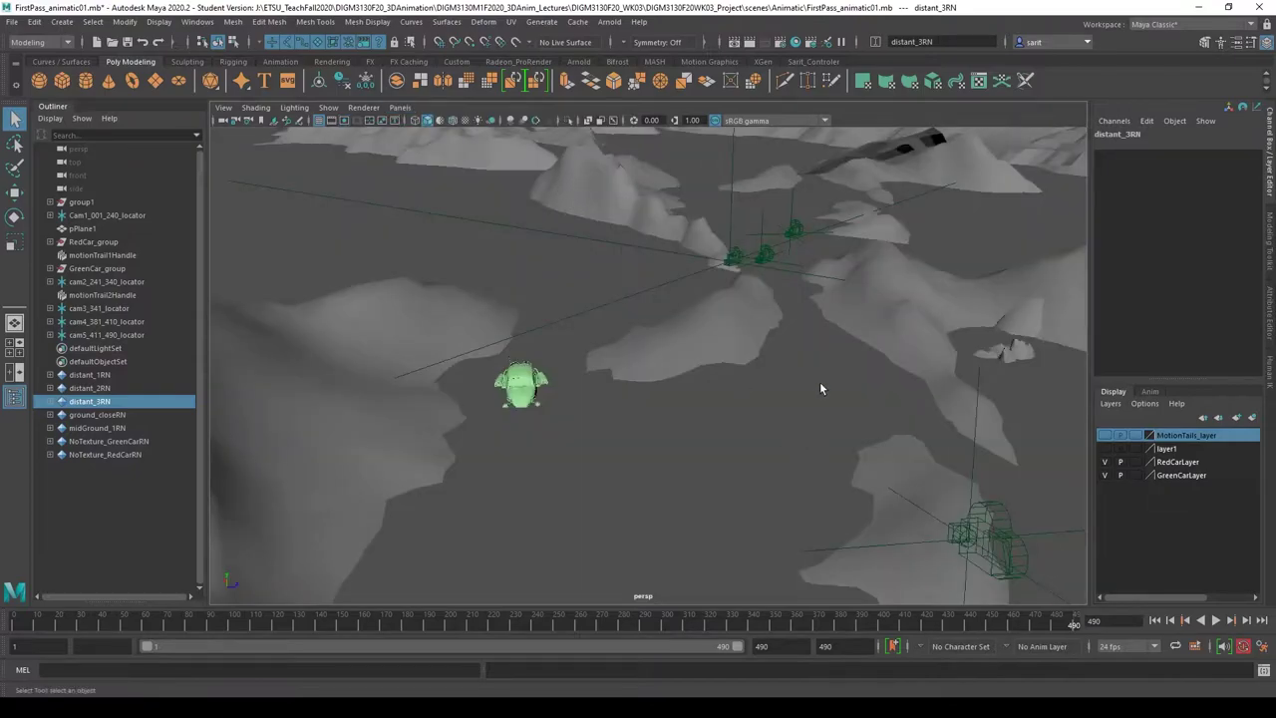
pyautogui.keyDown('alt'); pyautogui.moveTo(821, 389); pyautogui.dragTo(539, 441); pyautogui.keyUp('alt')
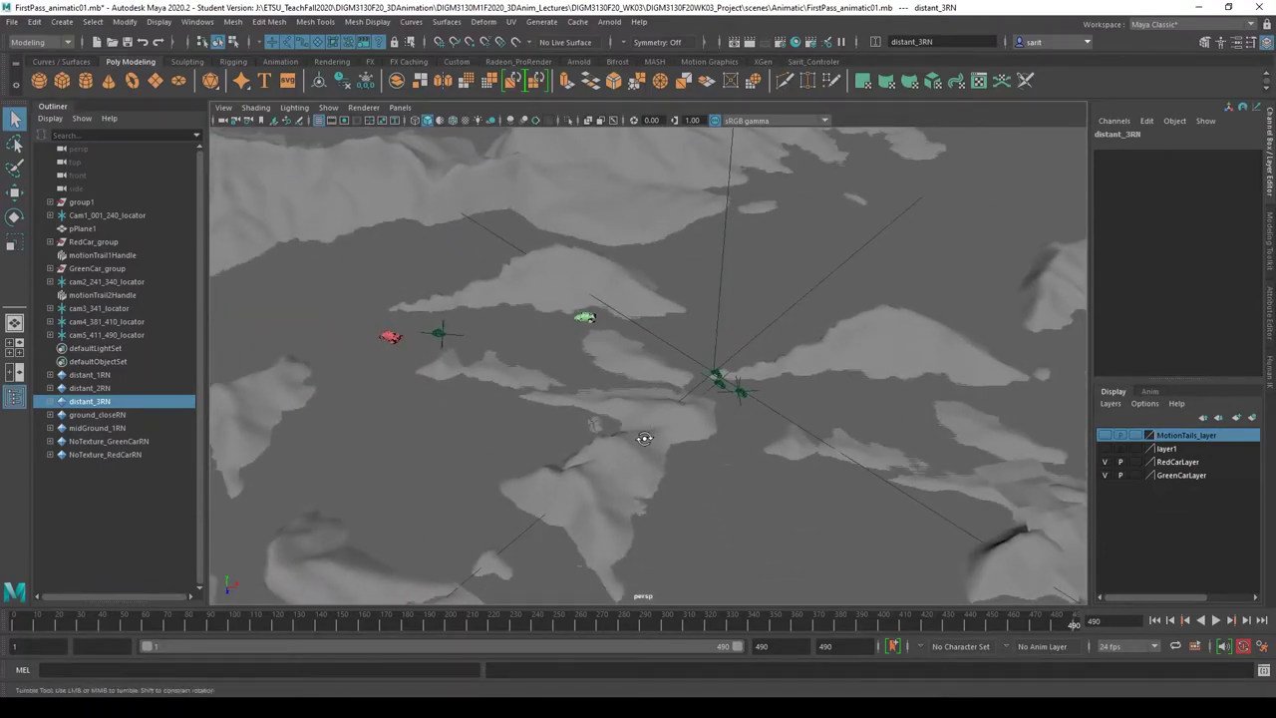
pyautogui.moveTo(644, 438)
pyautogui.keyDown('alt'); pyautogui.mouseDown()
pyautogui.moveTo(655, 399)
pyautogui.moveTo(656, 419)
pyautogui.mouseUp(); pyautogui.keyUp('alt')
pyautogui.keyDown('alt'); pyautogui.moveTo(656, 419); pyautogui.dragTo(569, 418, button='right'); pyautogui.keyUp('alt')
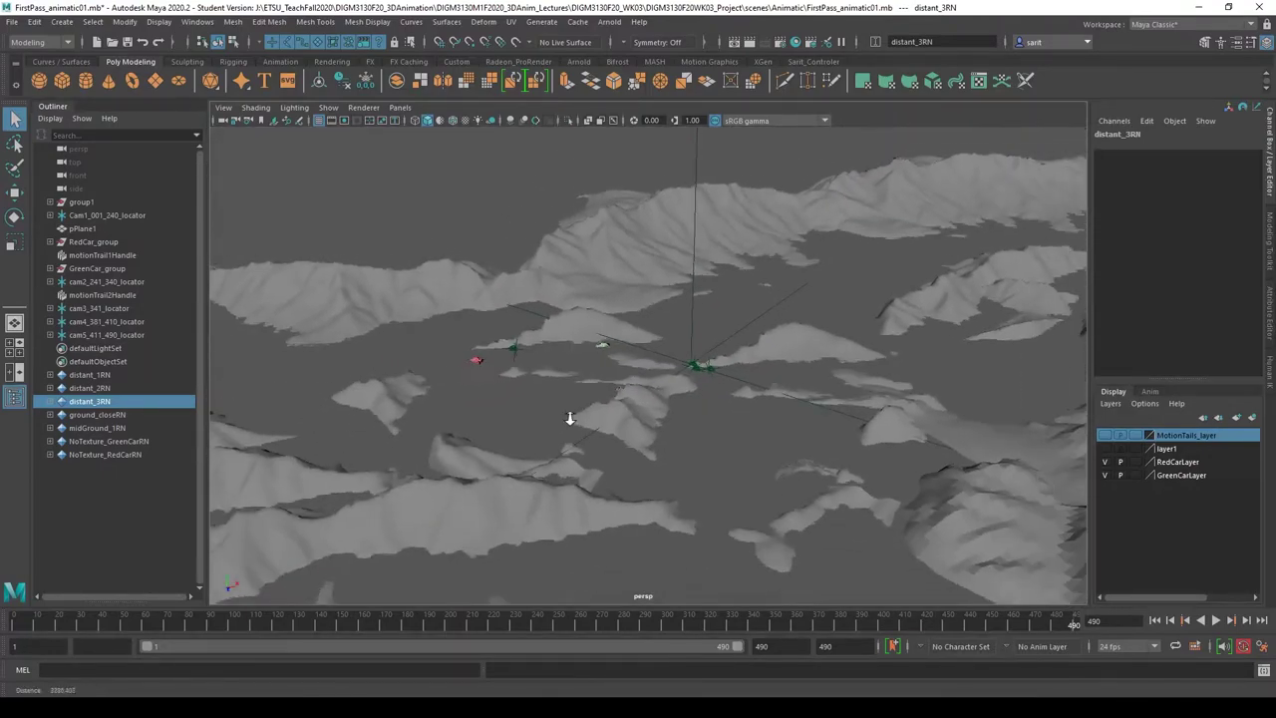
pyautogui.keyDown('alt'); pyautogui.moveTo(569, 417); pyautogui.dragTo(662, 453); pyautogui.keyUp('alt')
pyautogui.keyDown('alt'); pyautogui.moveTo(662, 453); pyautogui.dragTo(1147, 480, button='right'); pyautogui.keyUp('alt')
pyautogui.keyDown('alt'); pyautogui.moveTo(679, 442); pyautogui.dragTo(765, 484, button='right'); pyautogui.keyUp('alt')
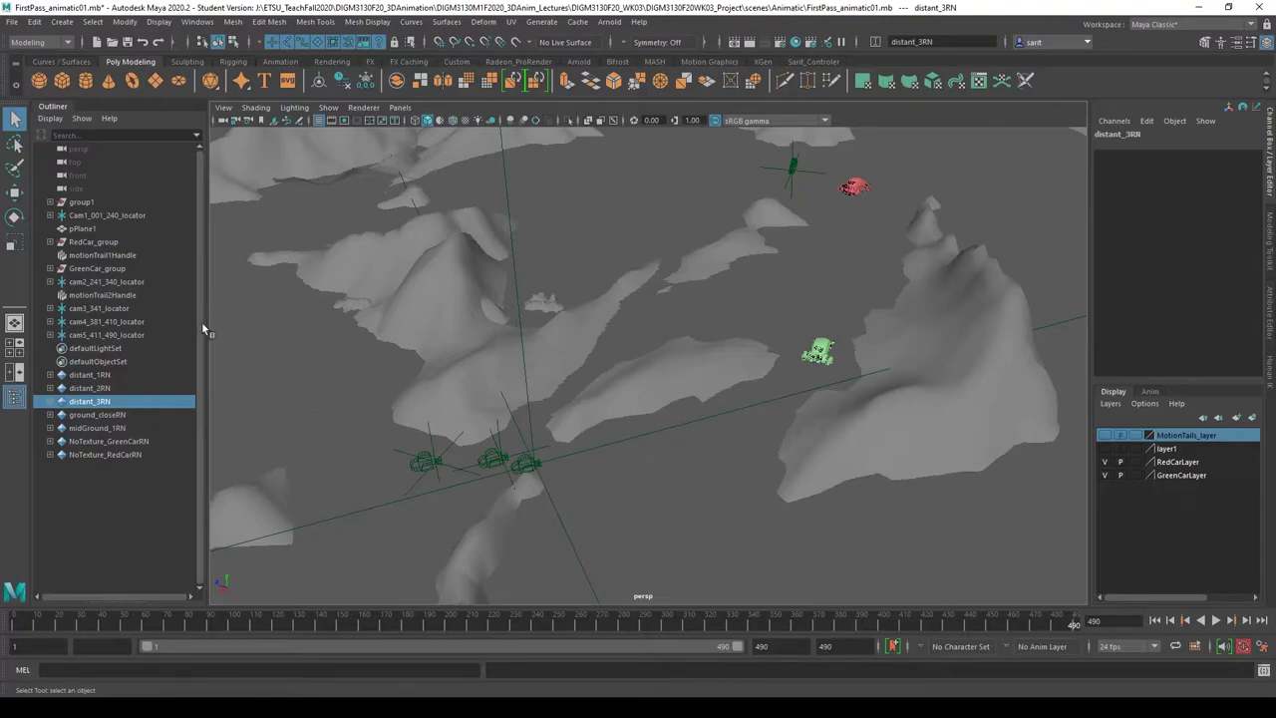
# - Inspect Cam1_001_240_locator, then compare the channels of cam2_241_340_locator and its camera cam2_241_340
pyautogui.click(117, 216)
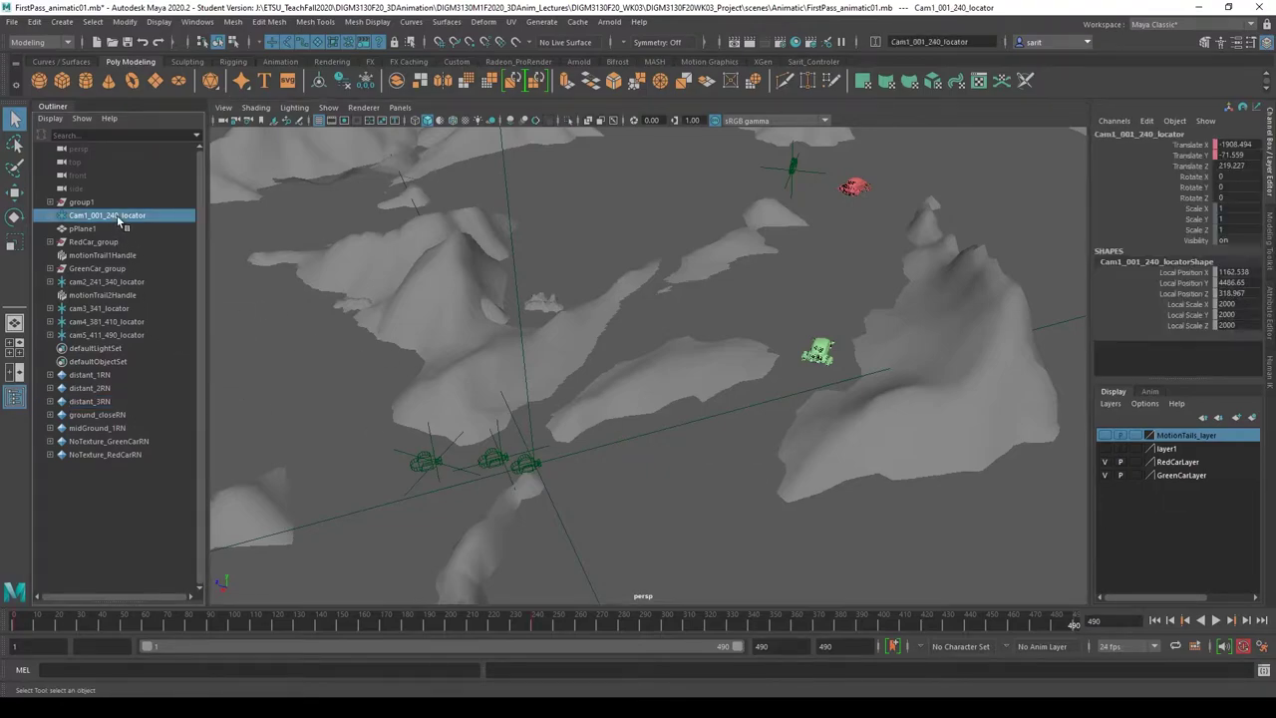
pyautogui.click(525, 429)
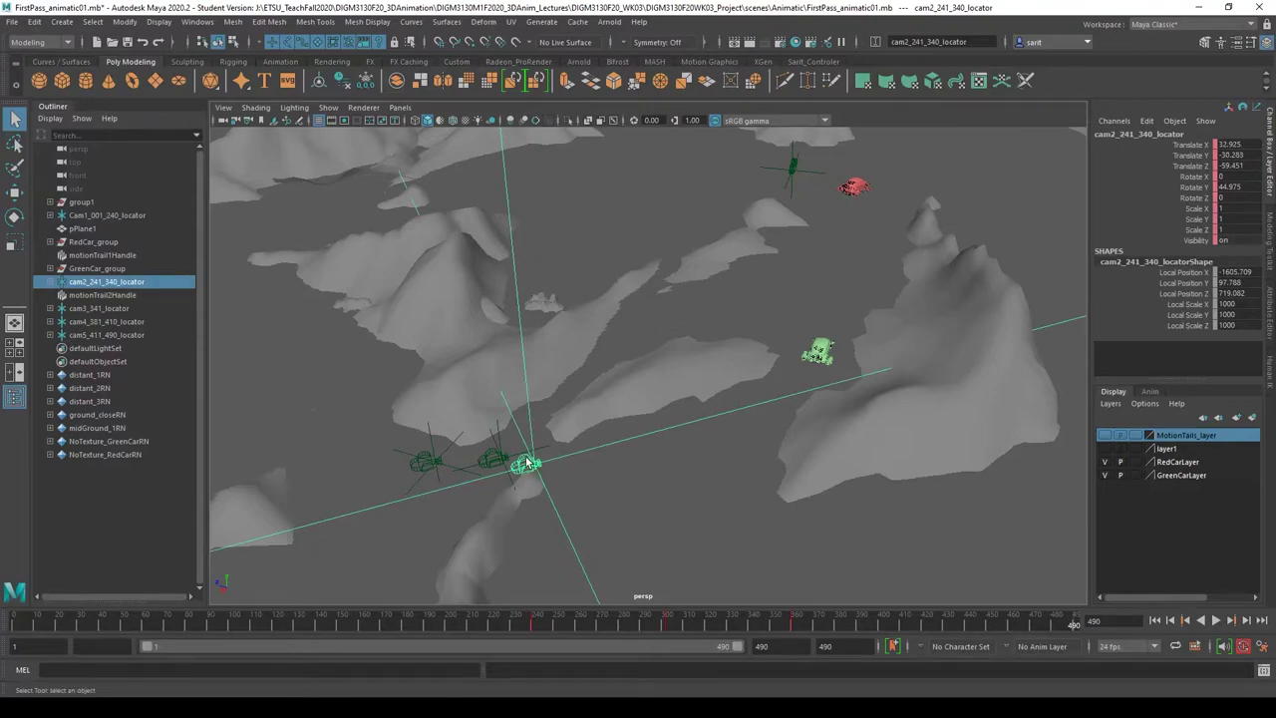
pyautogui.click(526, 466)
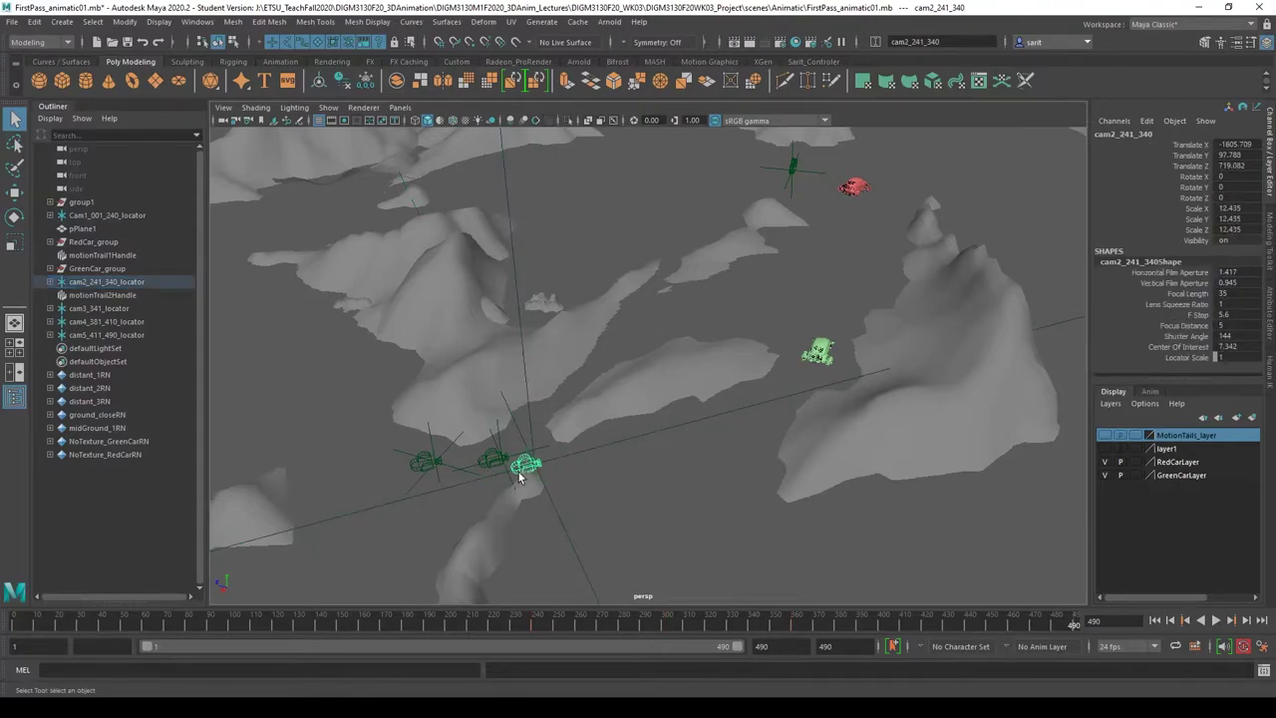
pyautogui.click(529, 411)
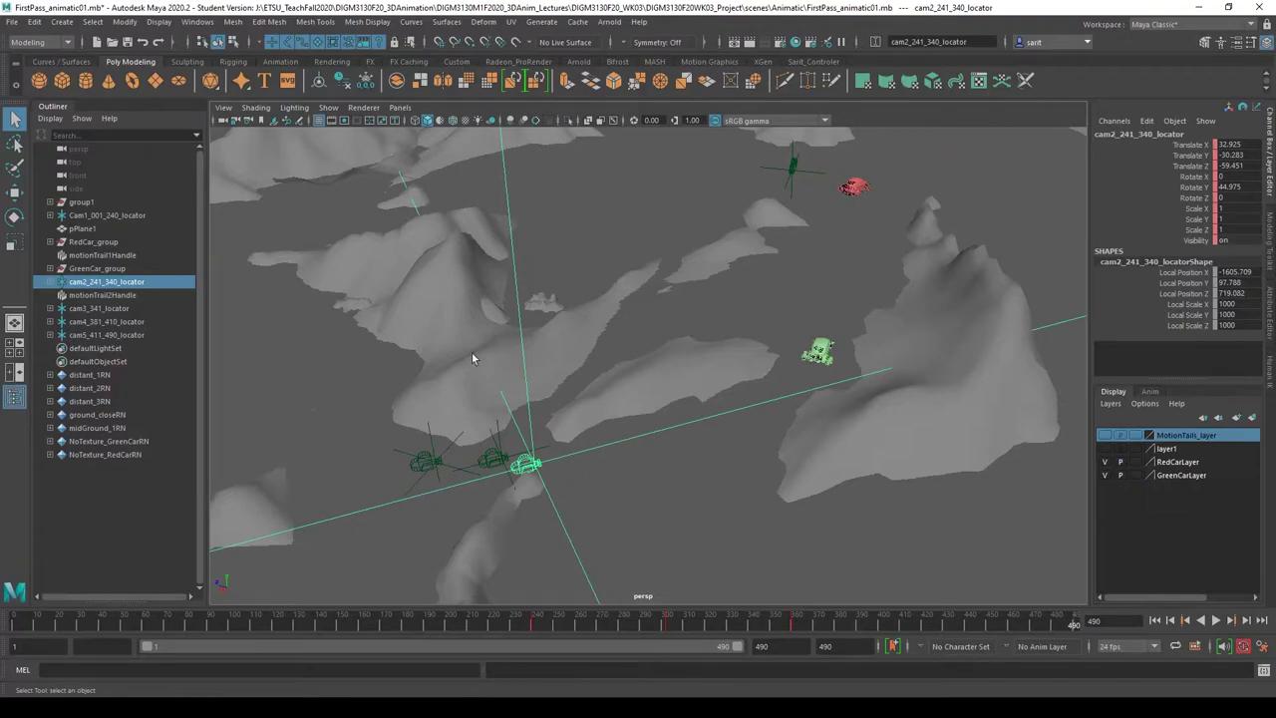
# - Expand GreenCar_group and compare its channels and keyframes with those of the GreenCar group nested inside it
pyautogui.click(819, 352)
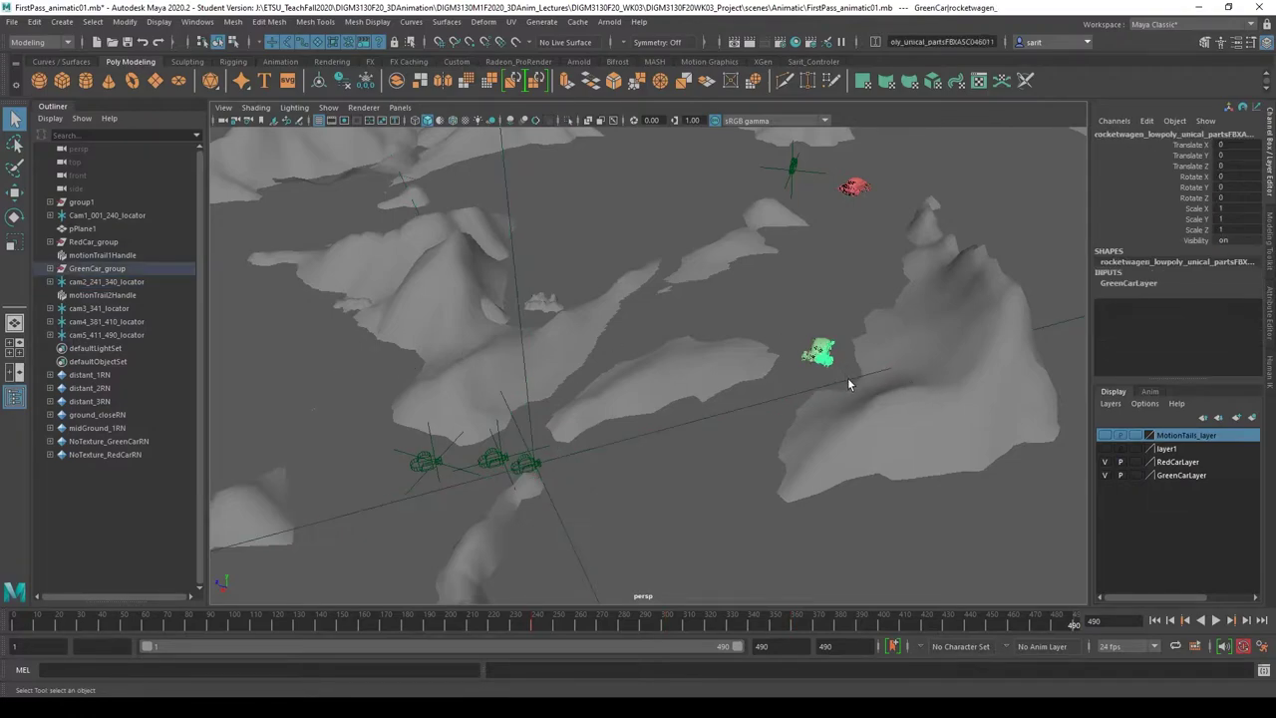
pyautogui.click(50, 268)
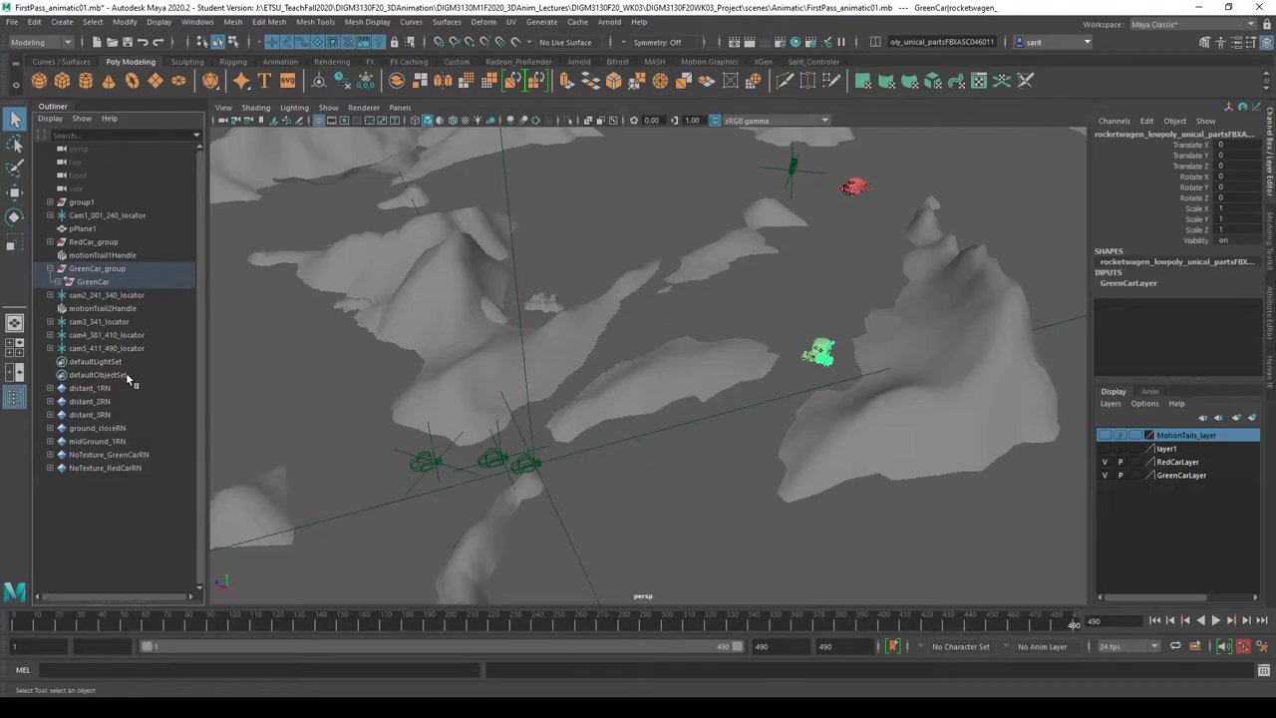
pyautogui.click(99, 283)
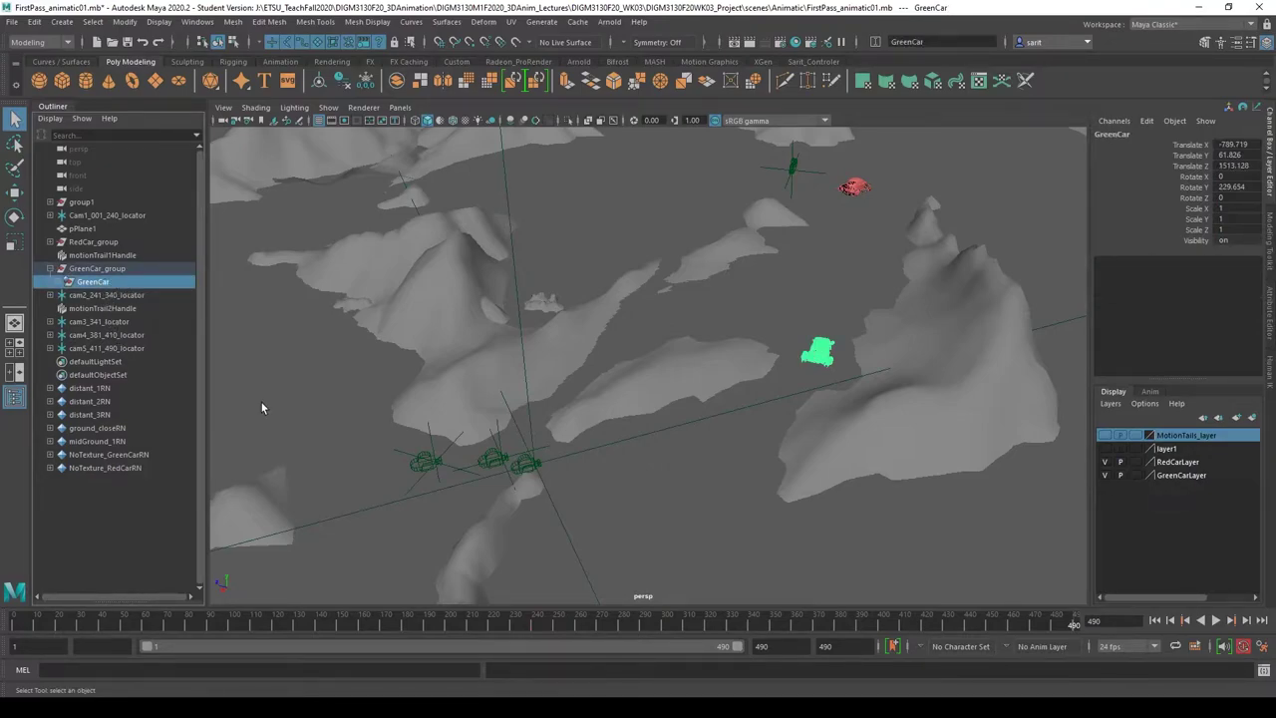
pyautogui.moveTo(126, 288); pyautogui.dragTo(115, 277, button='middle')
pyautogui.moveTo(115, 277); pyautogui.dragTo(115, 271, button='middle')
pyautogui.click(114, 270)
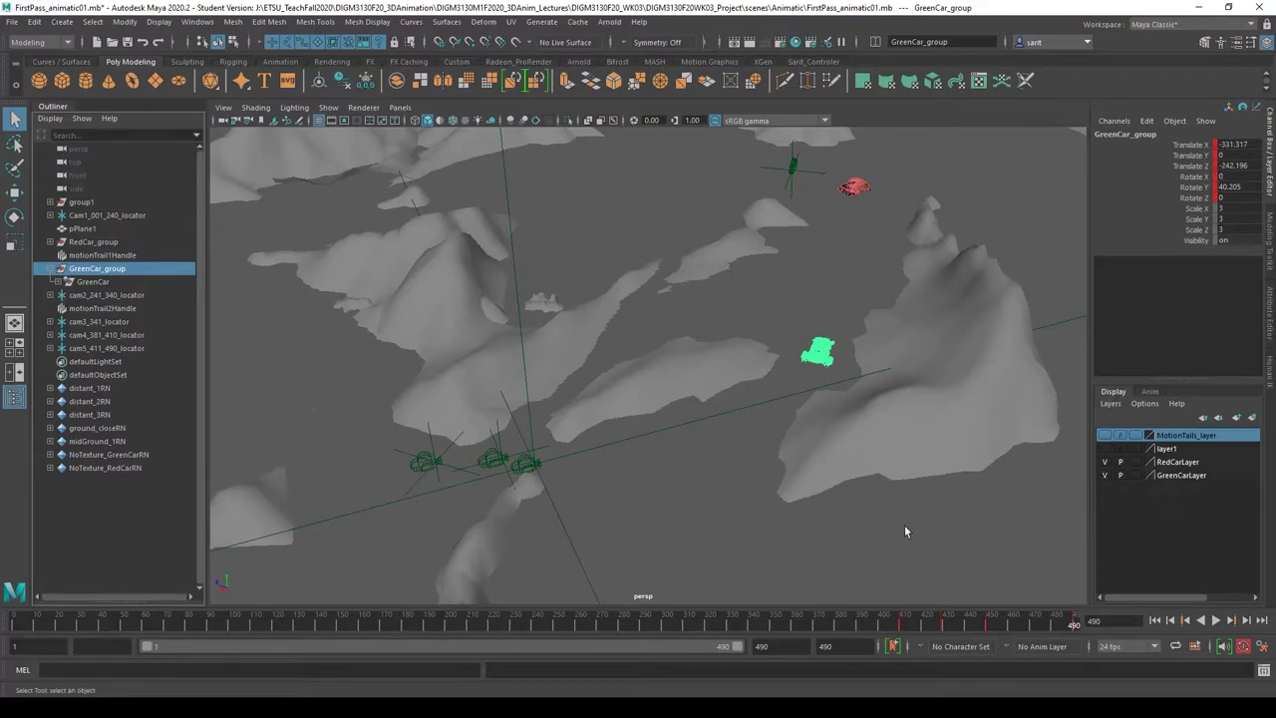
pyautogui.press('Down')
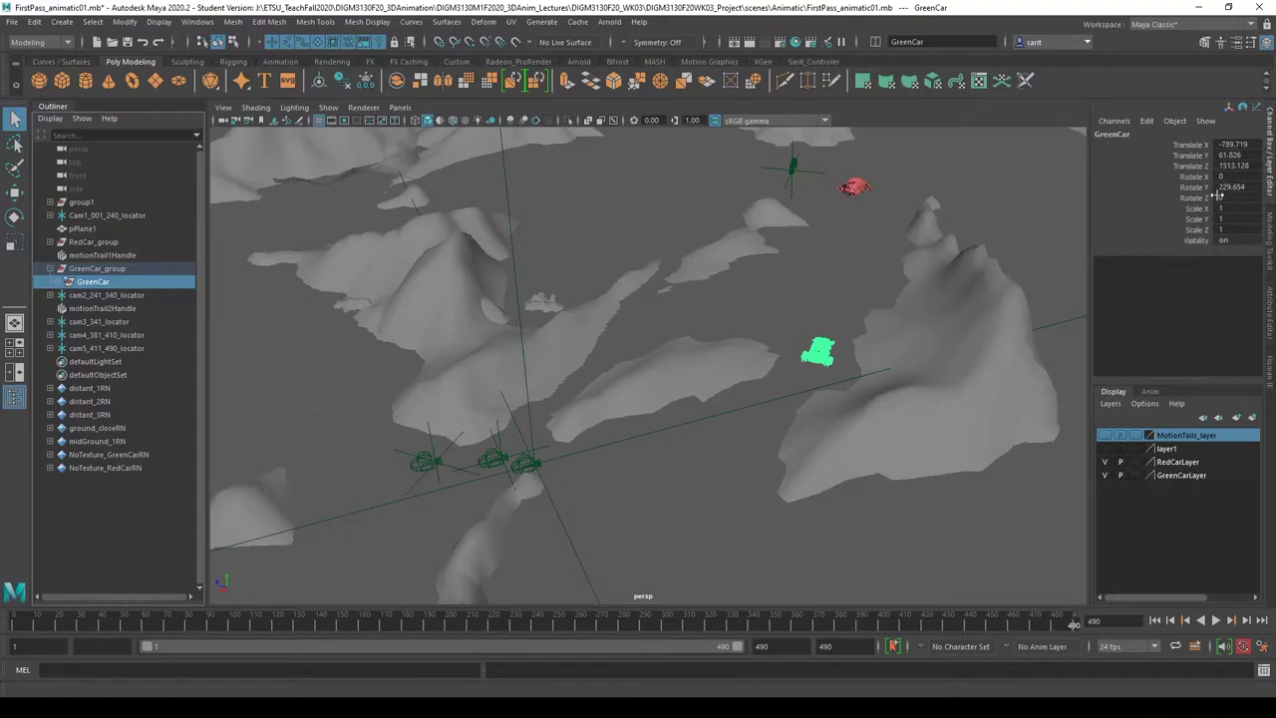
pyautogui.click(118, 269)
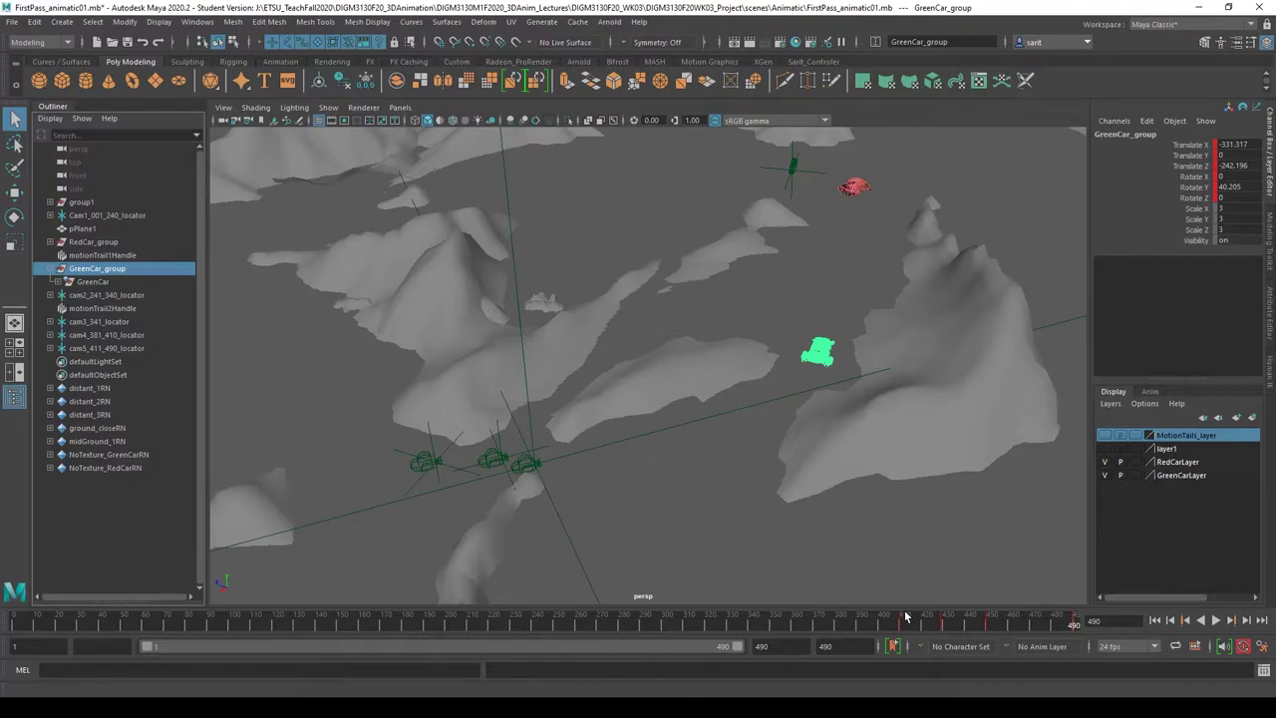
pyautogui.click(86, 282)
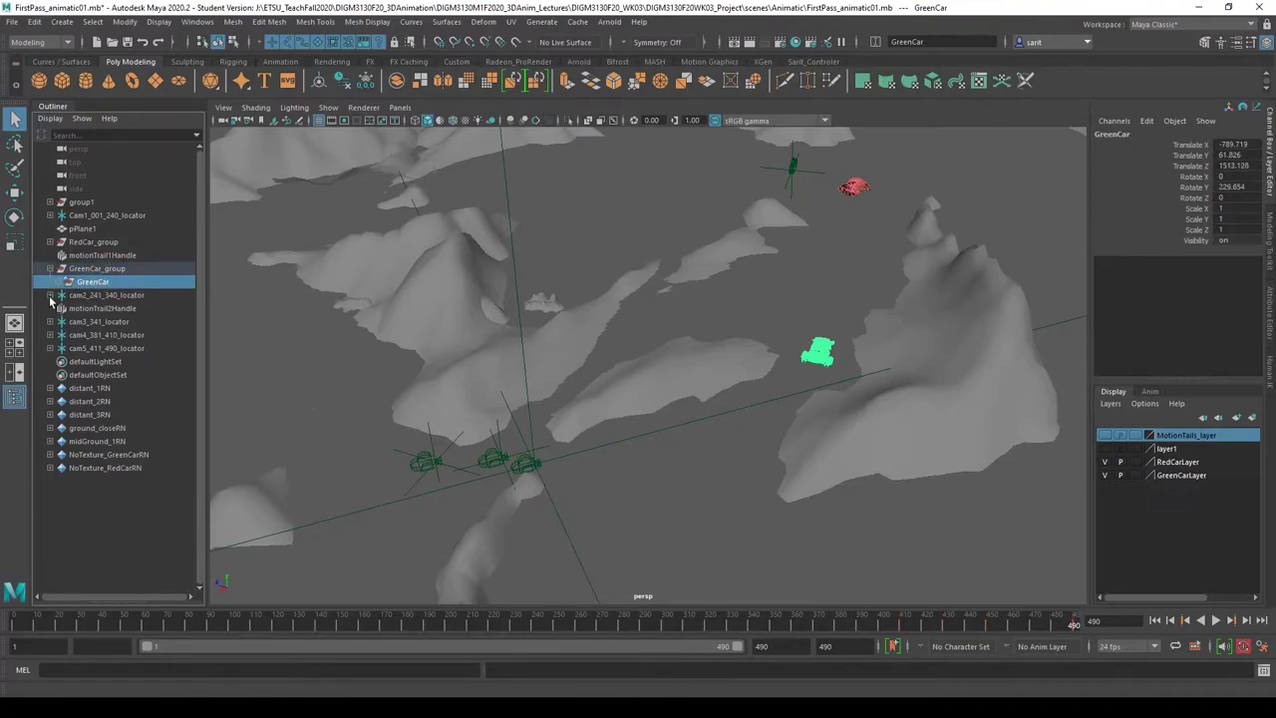
# - Expand cam2_241_340_locator and examine the parent locator's keys against those of its child camera
pyautogui.click(50, 295)
pyautogui.click(112, 310)
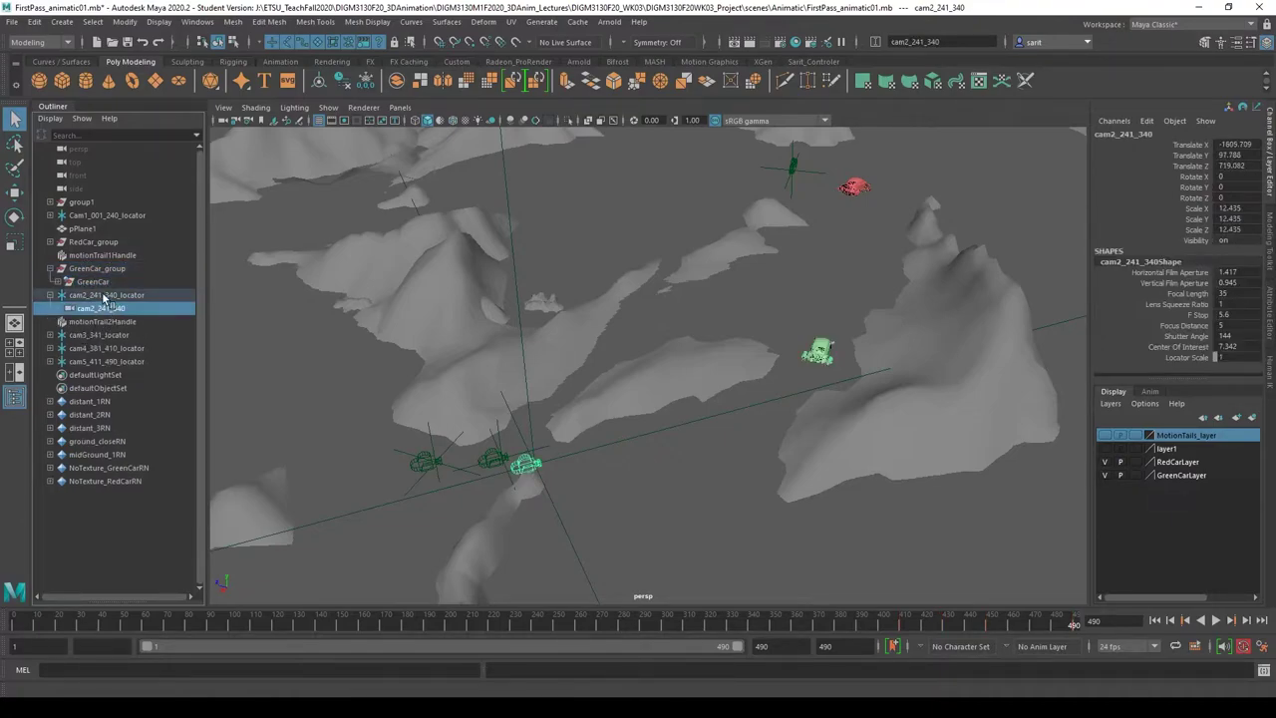
pyautogui.click(107, 296)
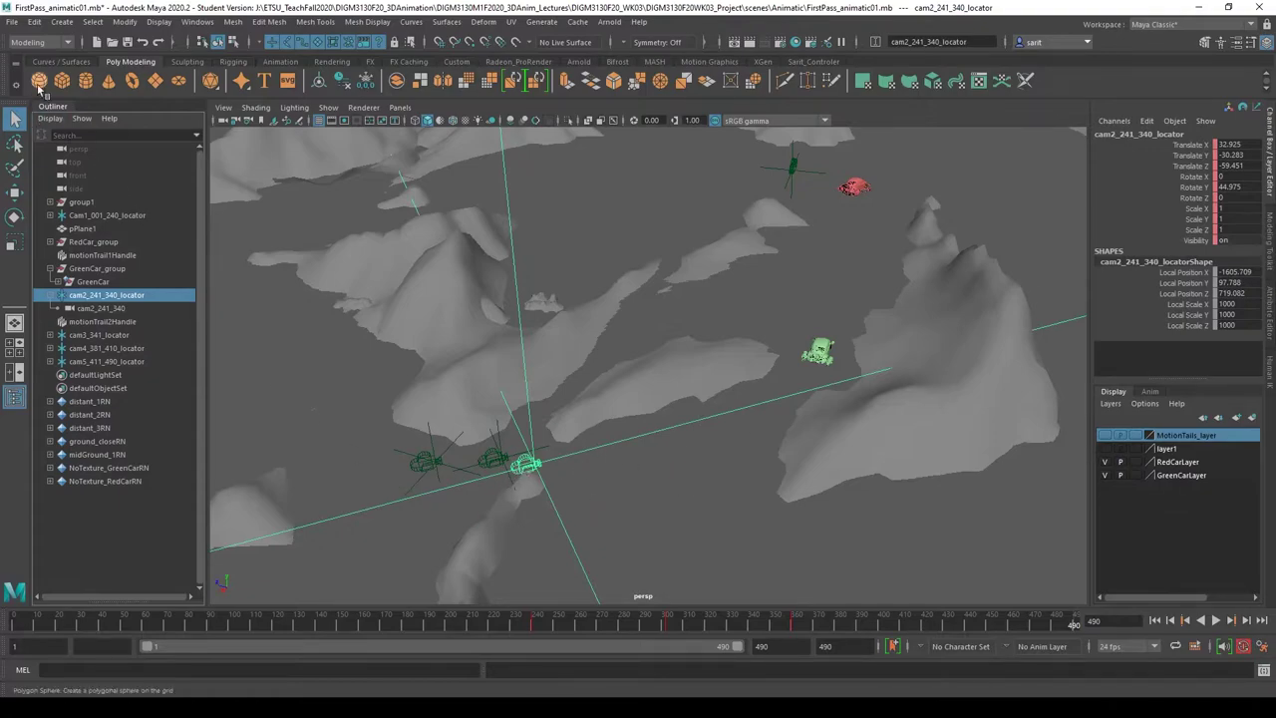
# - Create a new scene without saving the changes to FirstPass_animatic01.mb
pyautogui.click(12, 22)
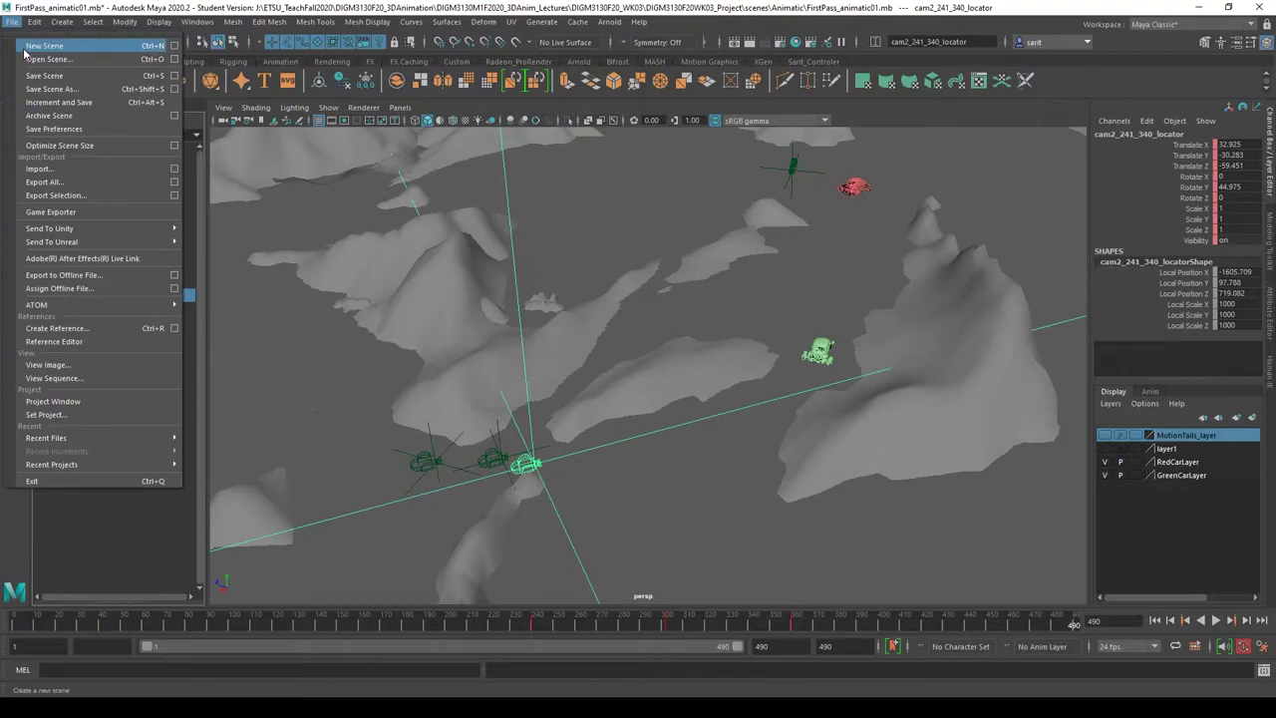
pyautogui.click(24, 50)
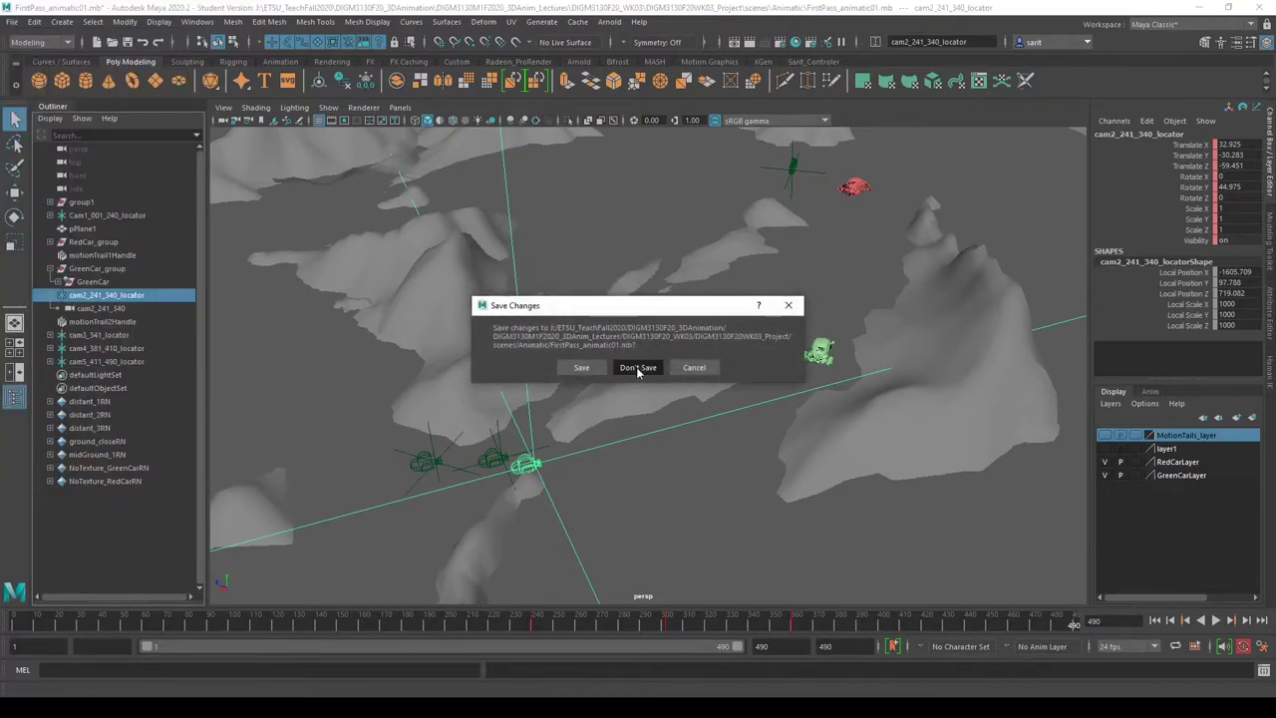
pyautogui.click(638, 368)
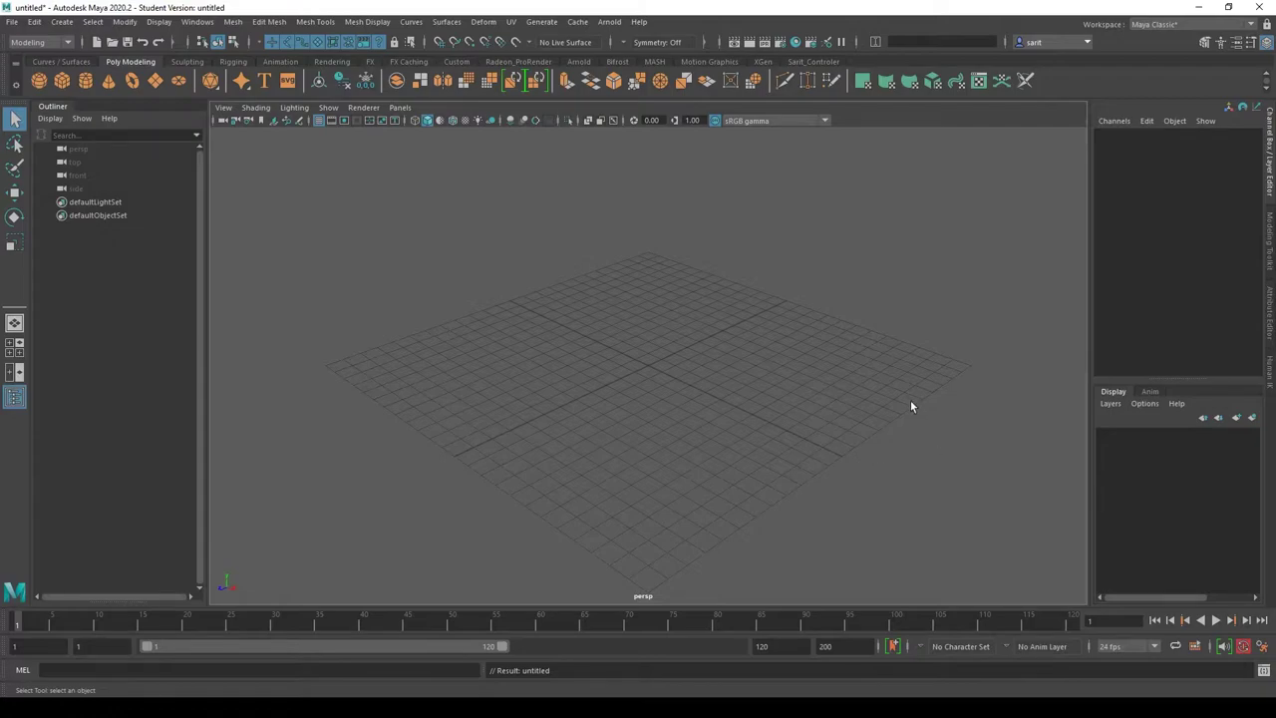
# - Set the current project to the DIGM3130F20WK04_Project folder inside DIGM3130F20_WK04
pyautogui.click(12, 22)
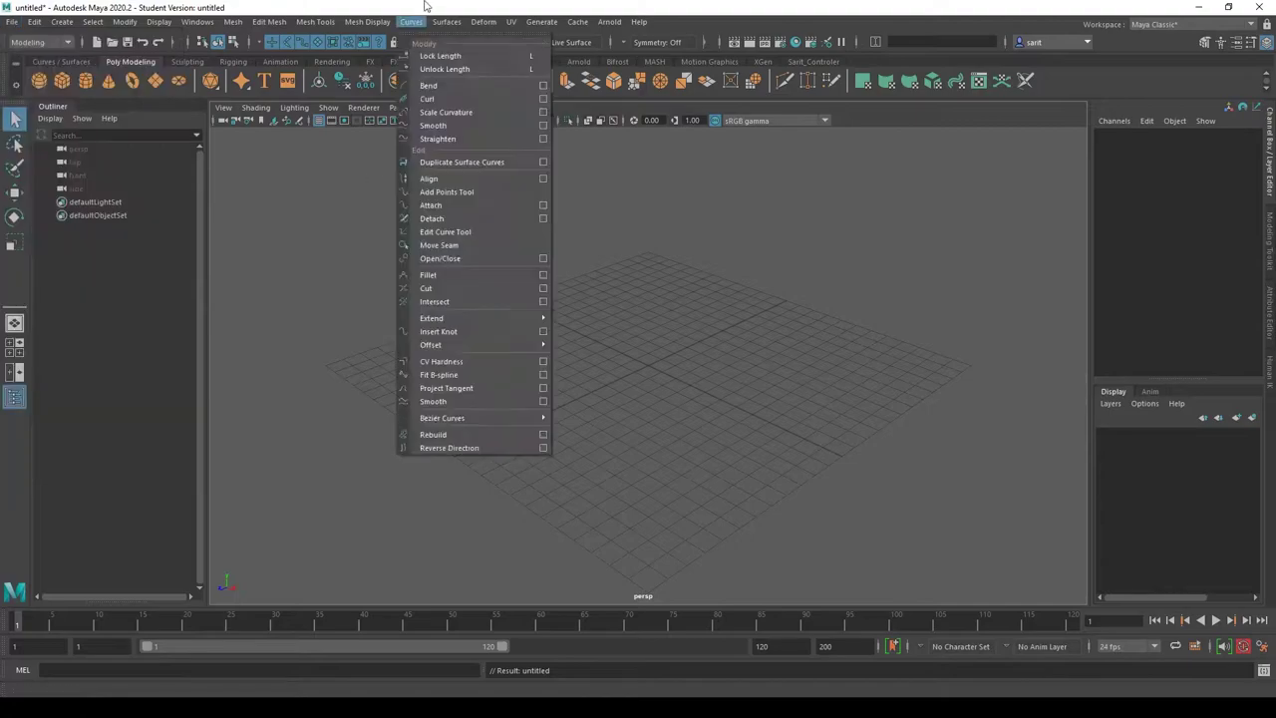
pyautogui.click(426, 6)
pyautogui.click(12, 22)
pyautogui.moveTo(51, 463)
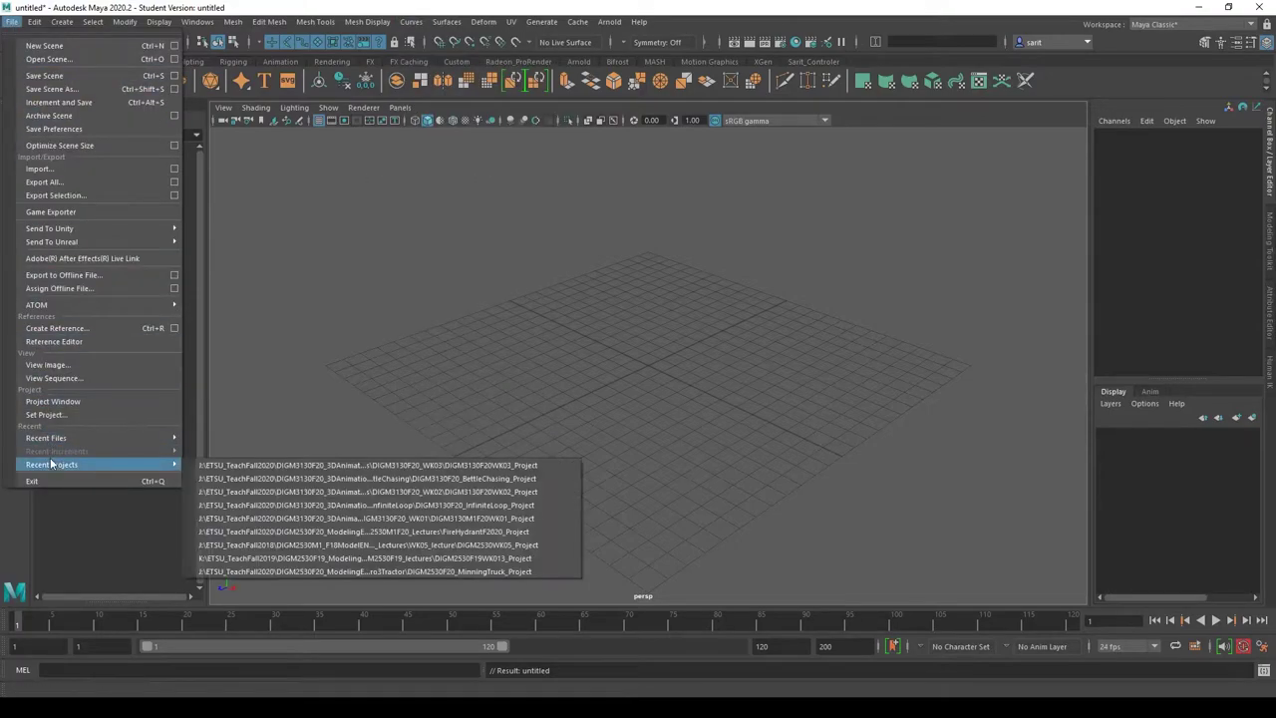
pyautogui.click(56, 414)
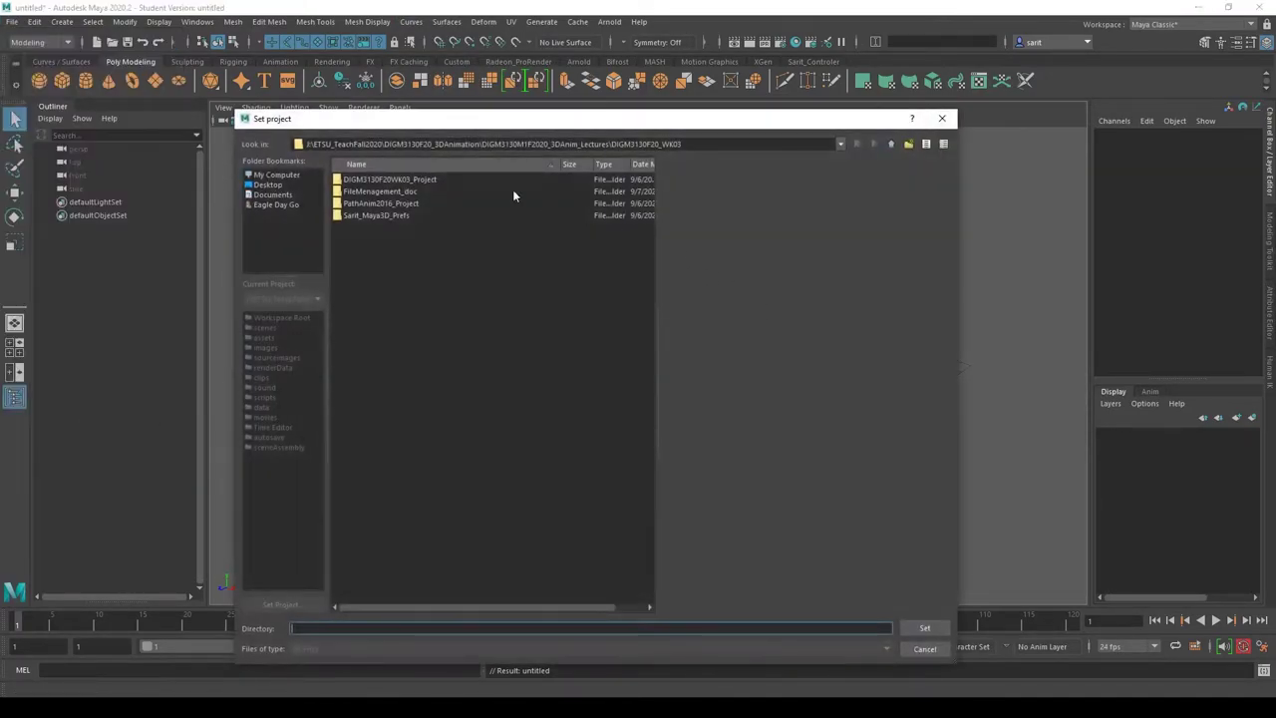
pyautogui.click(891, 144)
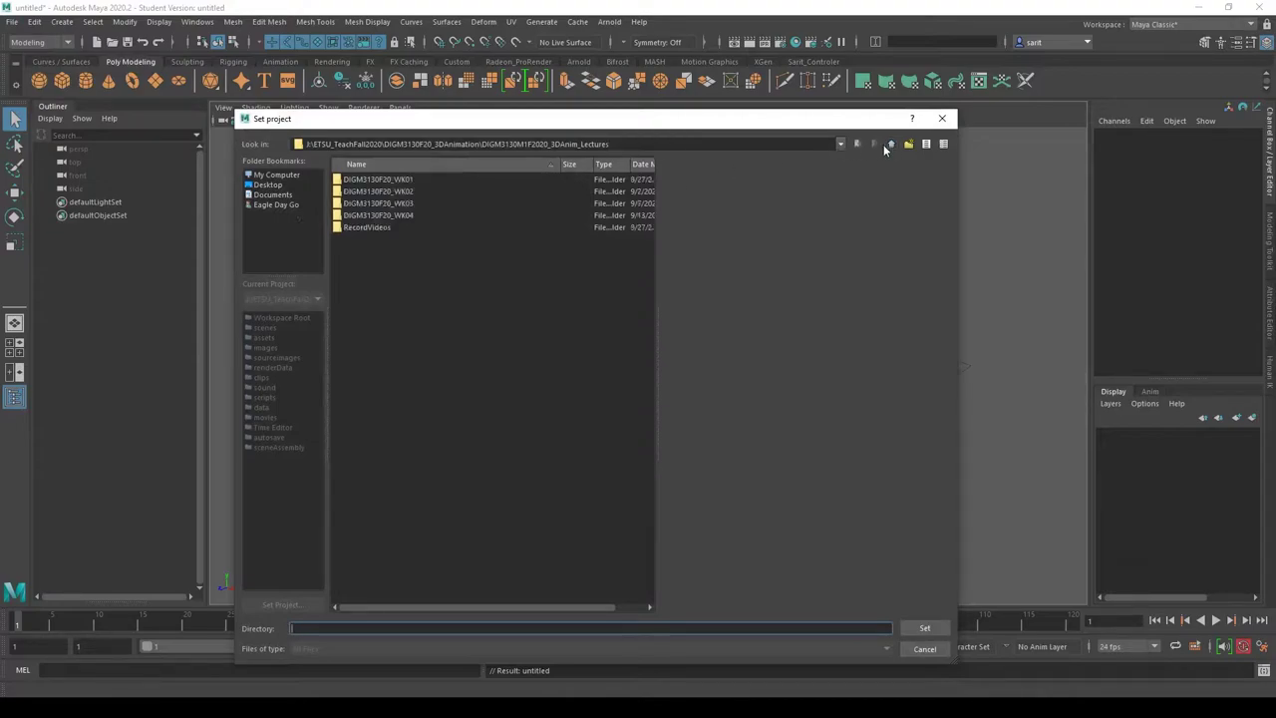
pyautogui.doubleClick(361, 211)
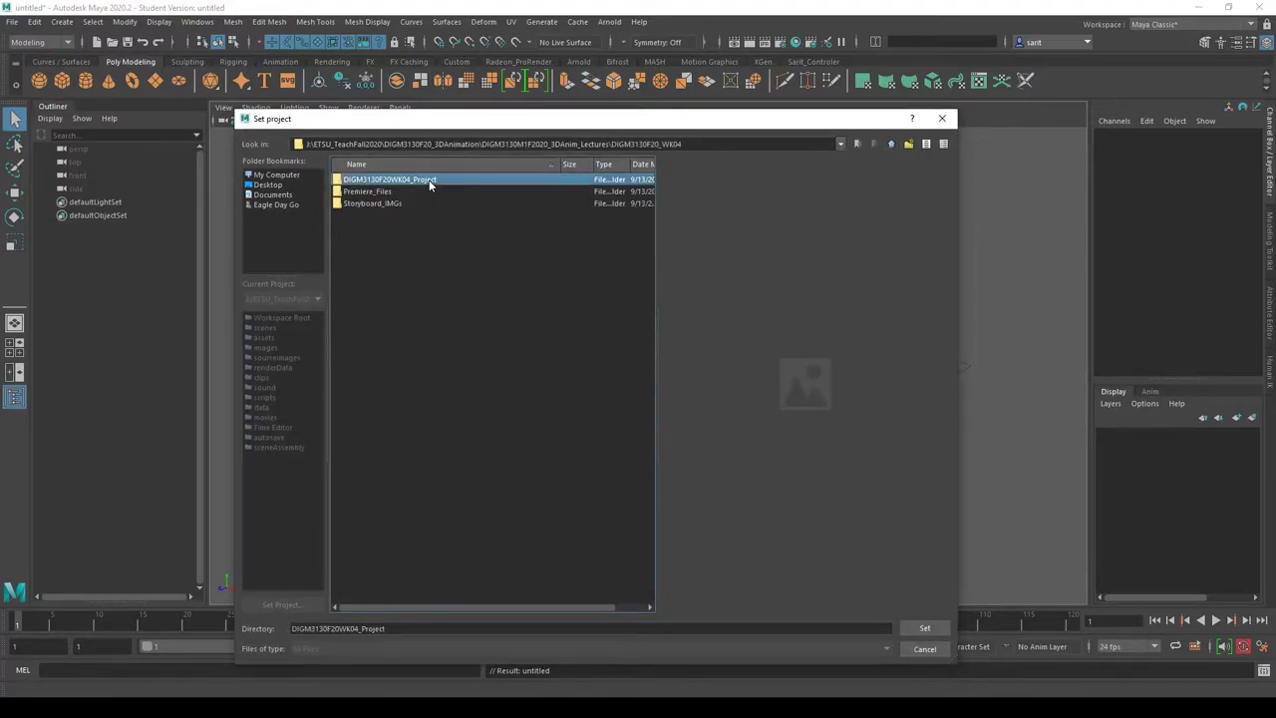
pyautogui.doubleClick(428, 177)
pyautogui.click(935, 627)
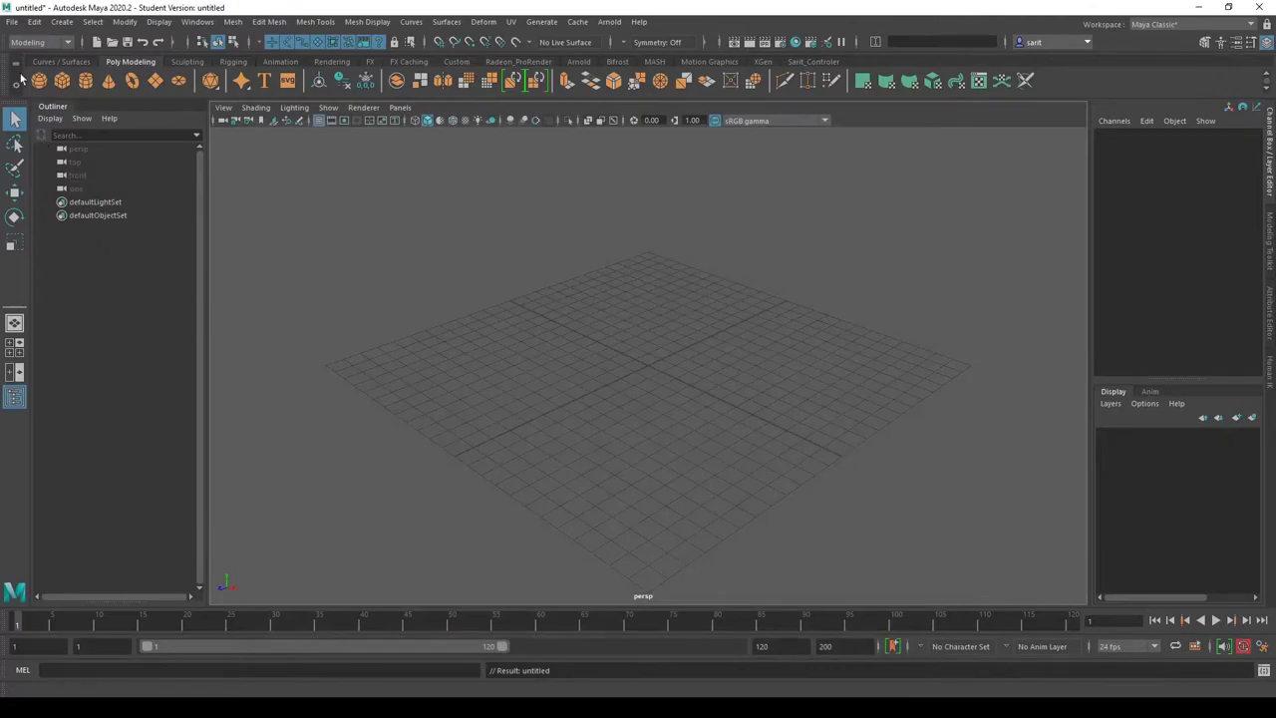
# - Create a new scene, begin saving it under a new name, and add a new folder inside the project's scenes folder
pyautogui.click(12, 22)
pyautogui.click(44, 44)
pyautogui.click(638, 359)
pyautogui.click(12, 22)
pyautogui.click(40, 89)
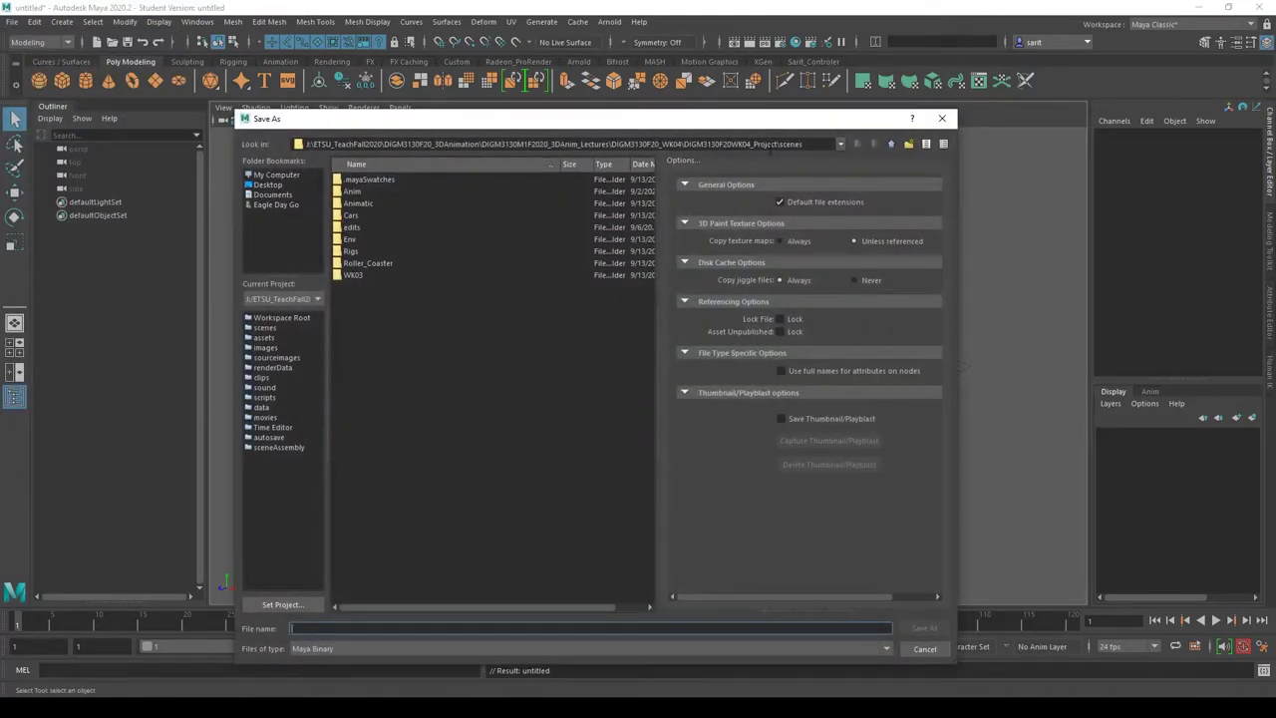
pyautogui.click(908, 145)
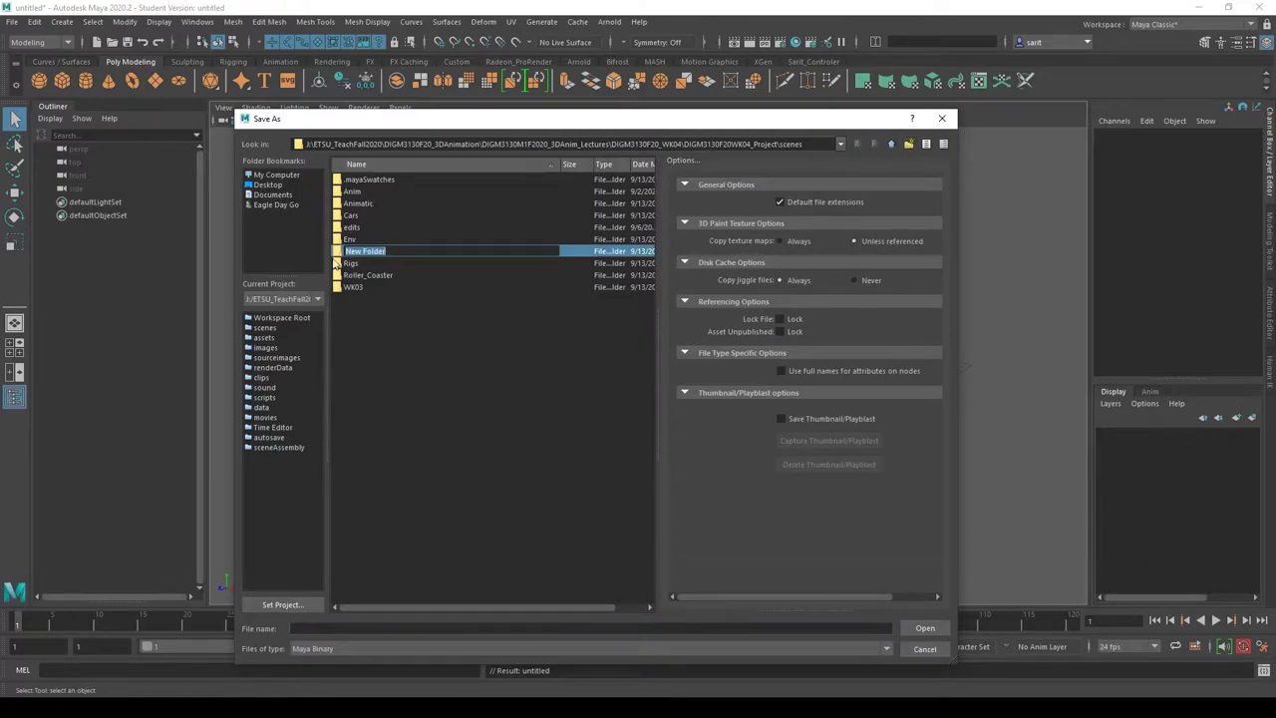
pyautogui.click(338, 255)
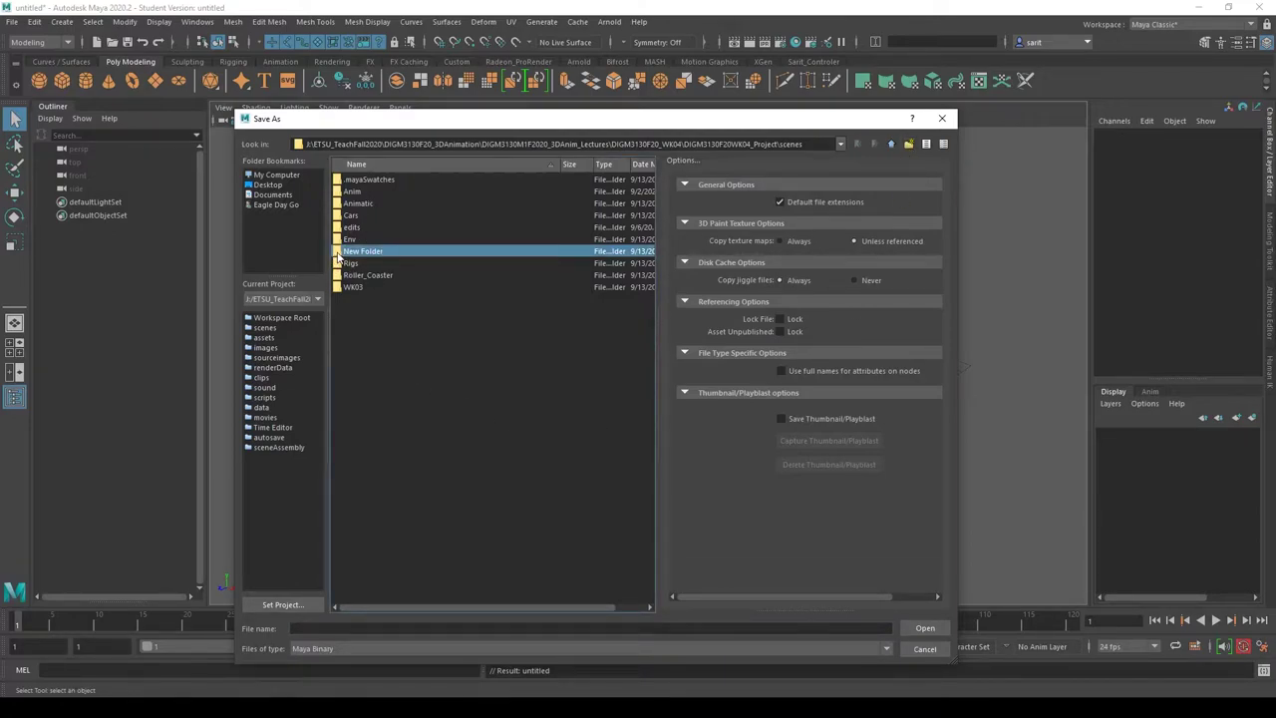
pyautogui.rightClick(339, 255)
pyautogui.click(388, 350)
# - Save the scene as FirstPassLayout02 in Maya Binary format inside the Animatic folder
pyautogui.doubleClick(361, 202)
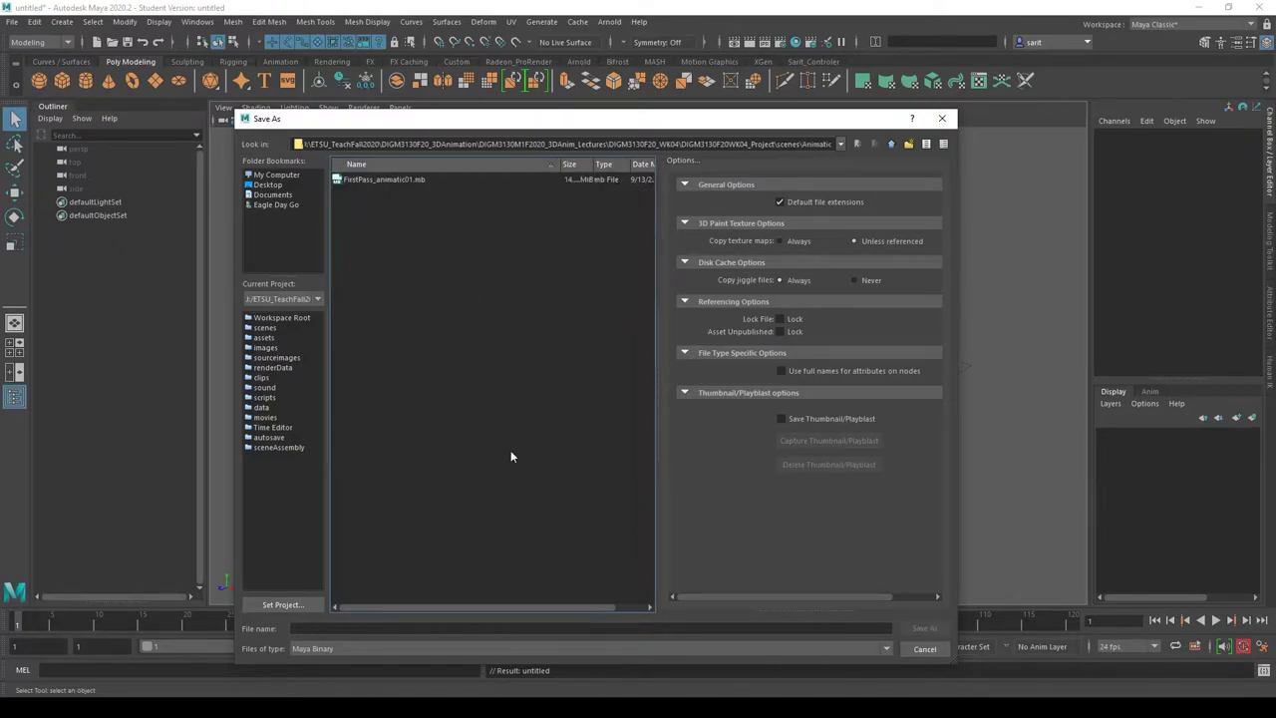
pyautogui.click(336, 628)
pyautogui.write('Firs')
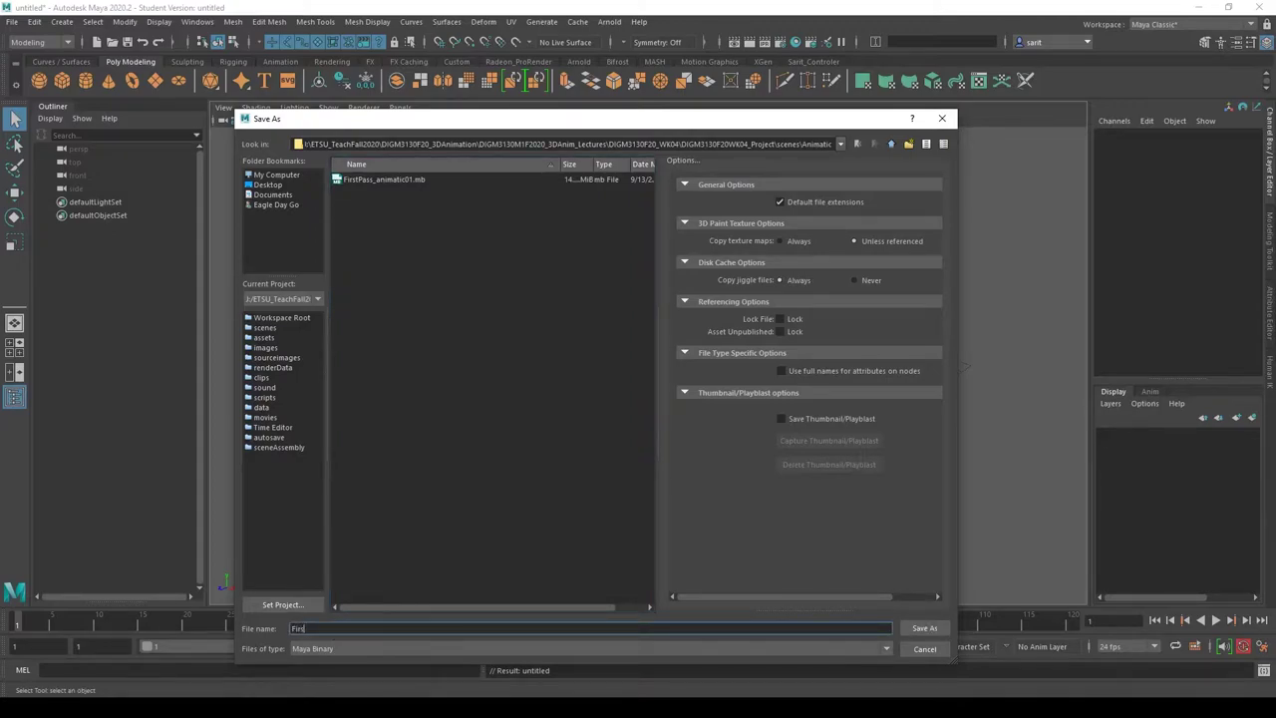
pyautogui.write('tPassLayout02')
pyautogui.press('Return')
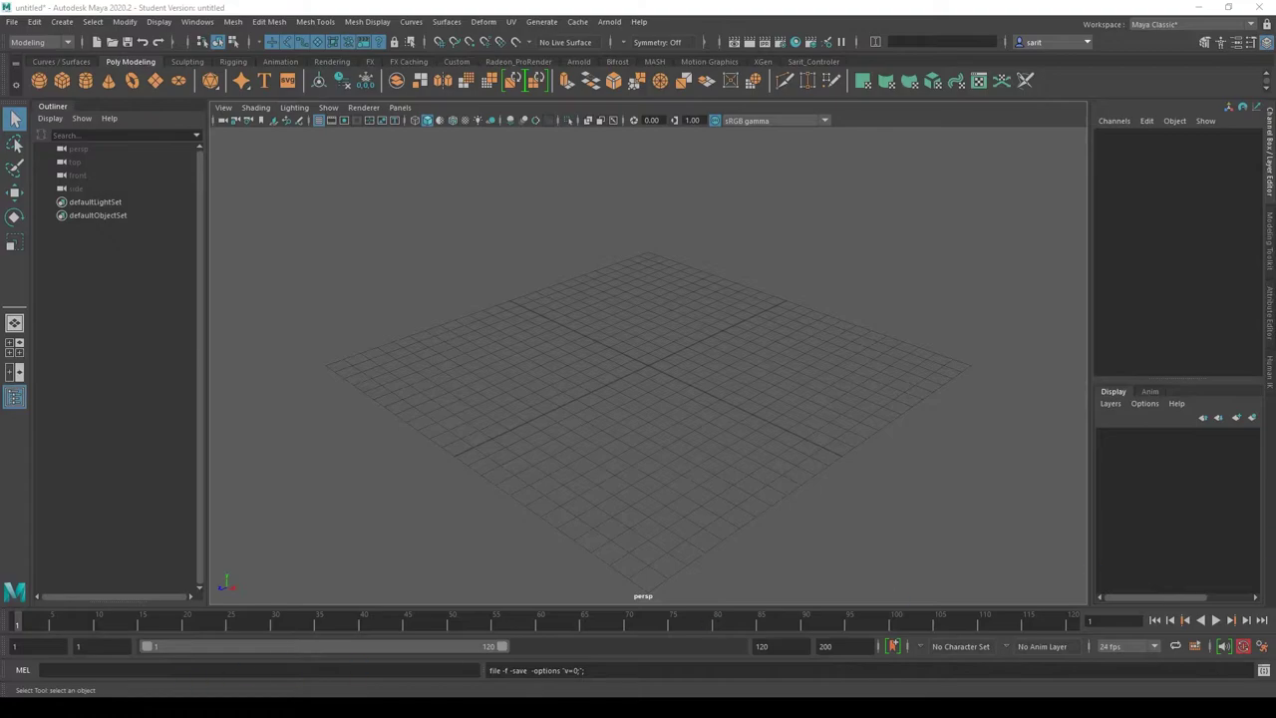
# - Switch to File Explorer and check the contents of the Animatic folder under DIGM3130F20WK04_Project's scenes folder
pyautogui.moveTo(144, 708)
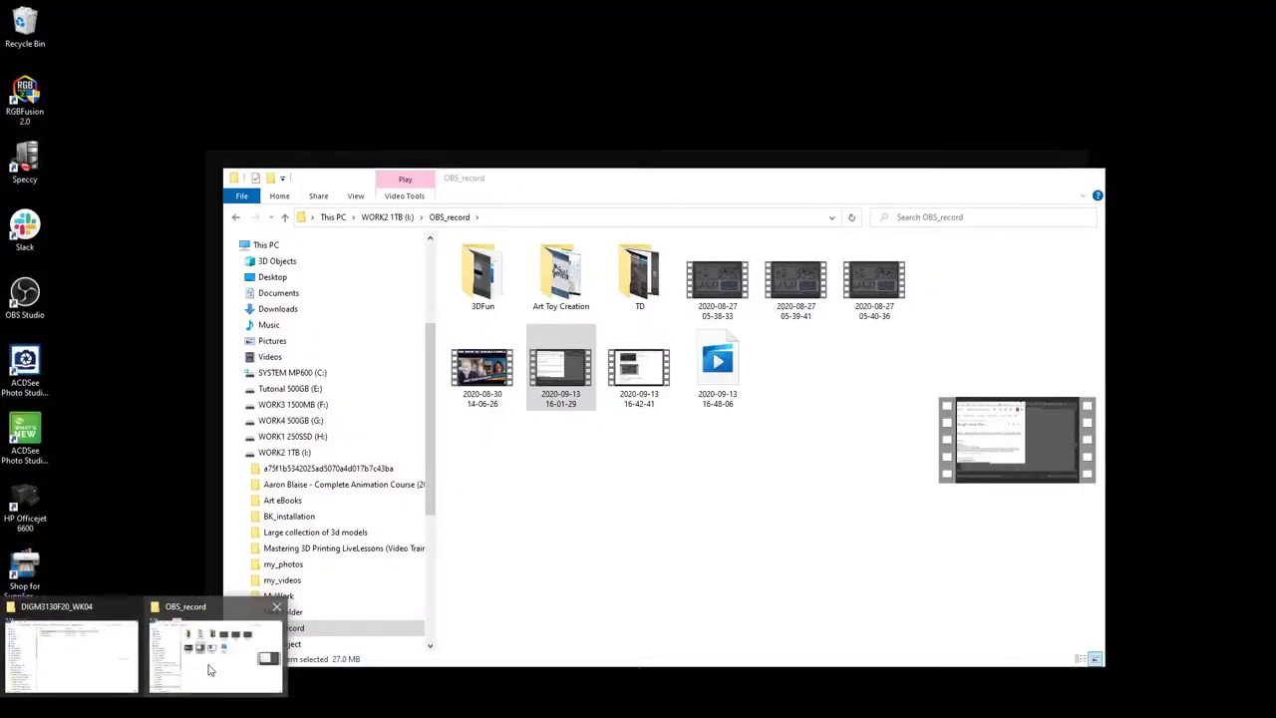
pyautogui.click(209, 670)
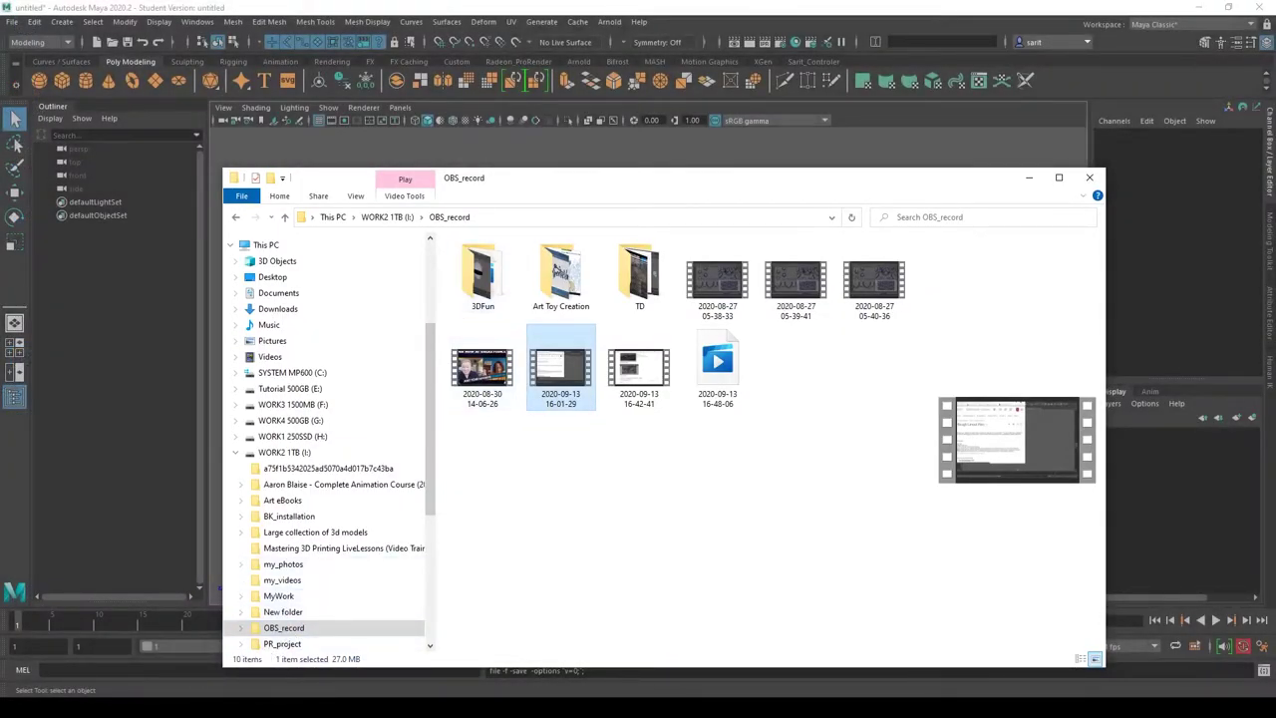
pyautogui.moveTo(145, 707)
pyautogui.click(71, 653)
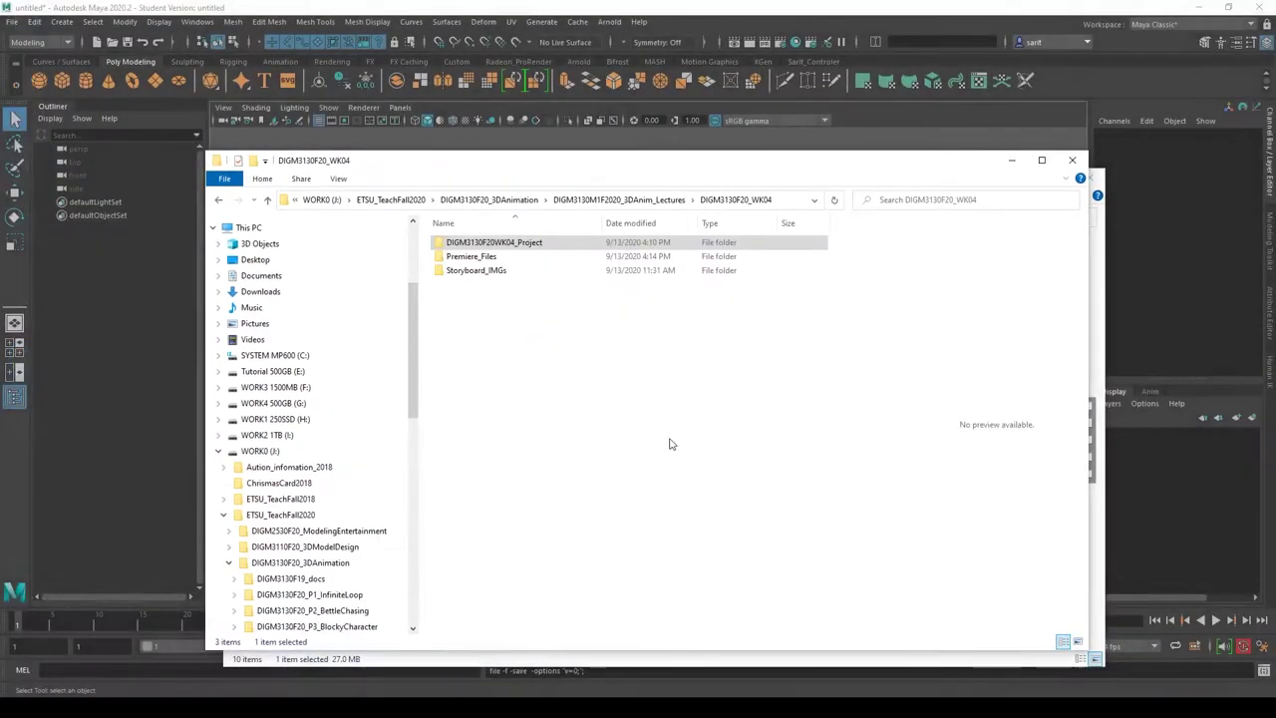
pyautogui.doubleClick(493, 242)
pyautogui.click(466, 369)
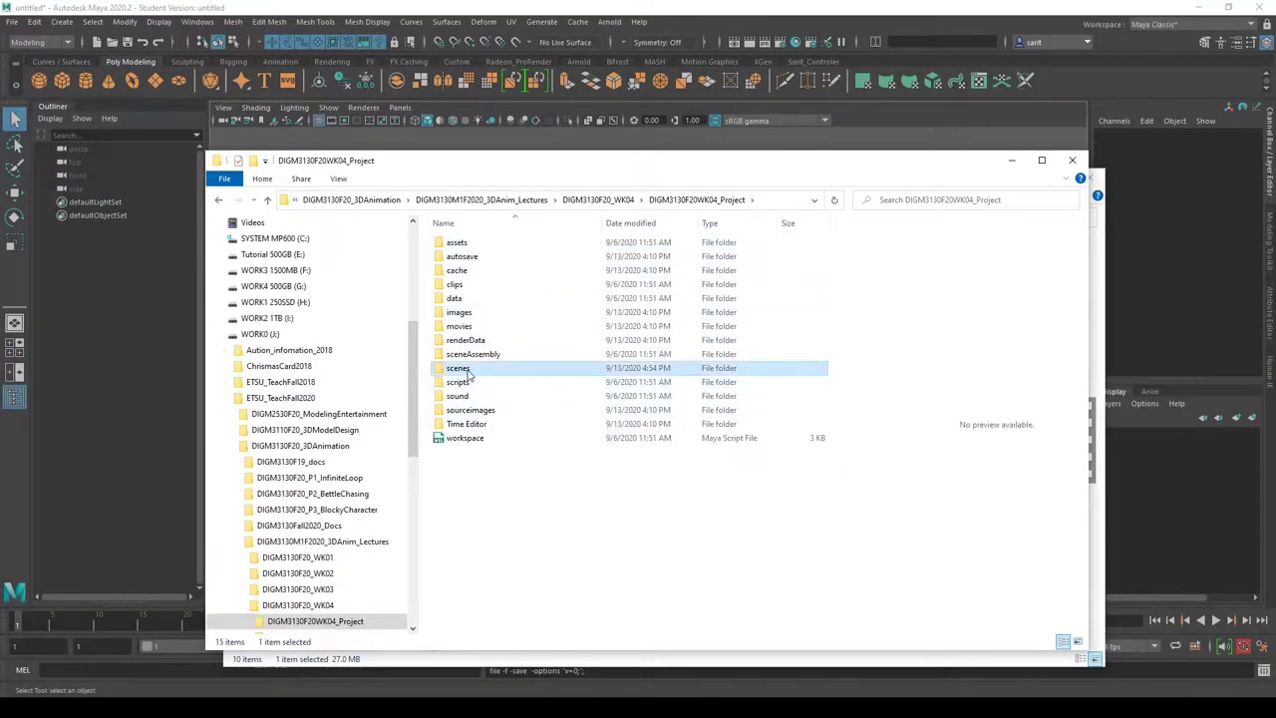
pyautogui.doubleClick(468, 371)
pyautogui.doubleClick(467, 270)
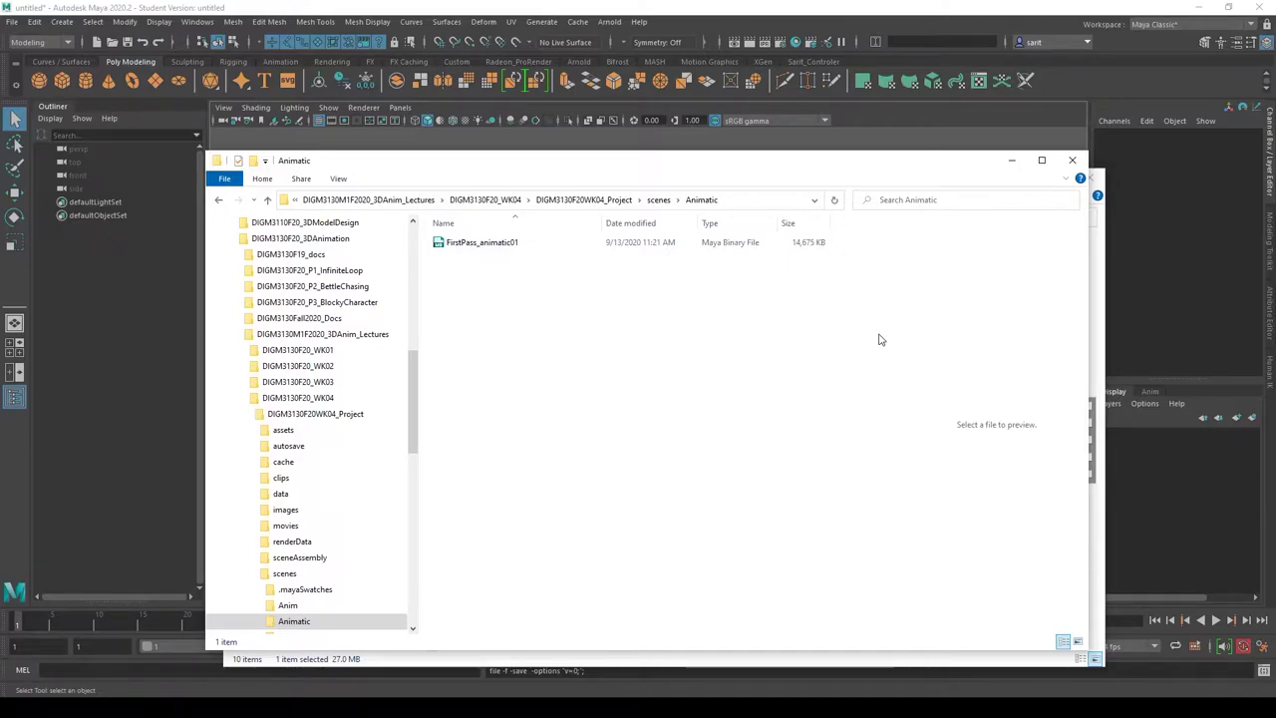
# - Minimize both File Explorer windows, return to Maya and continue past the student version notice to complete the save
pyautogui.click(1009, 162)
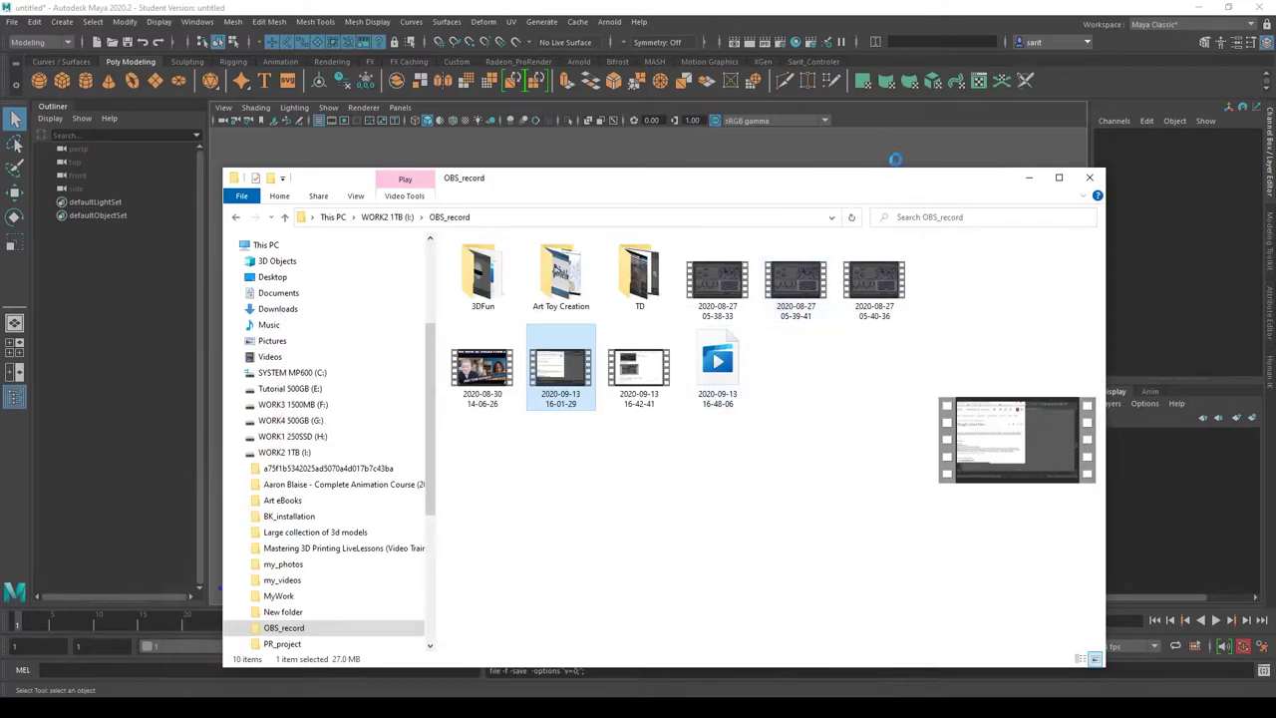
pyautogui.click(1028, 177)
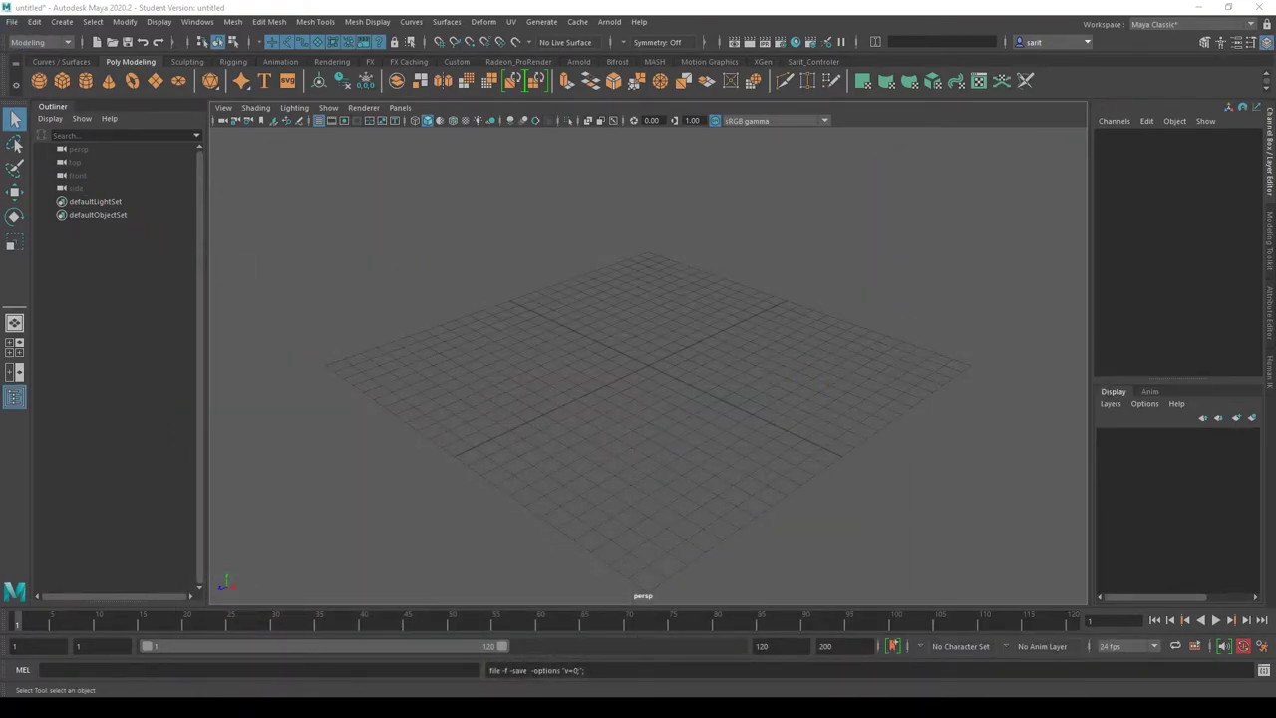
pyautogui.click(377, 346)
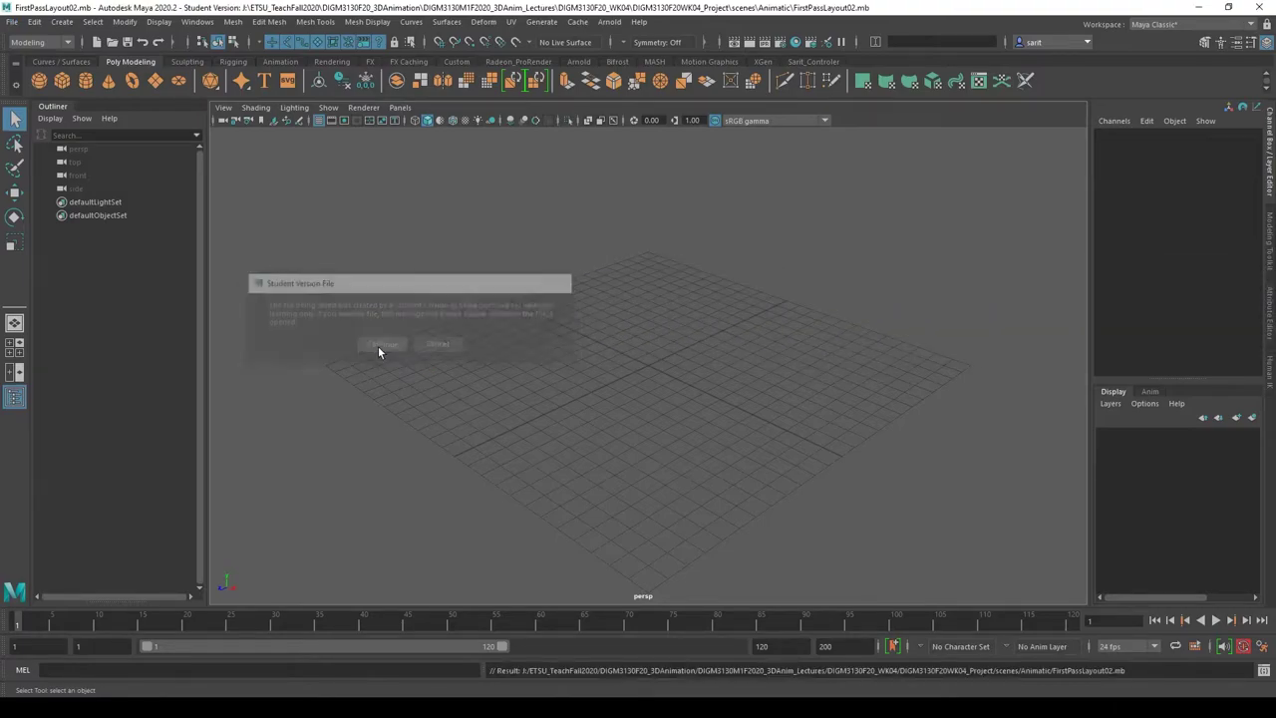
# - Reference distant_1.mb from the project's scenes/Env/EnvPieces folder into the scene through the Reference Editor
pyautogui.click(11, 21)
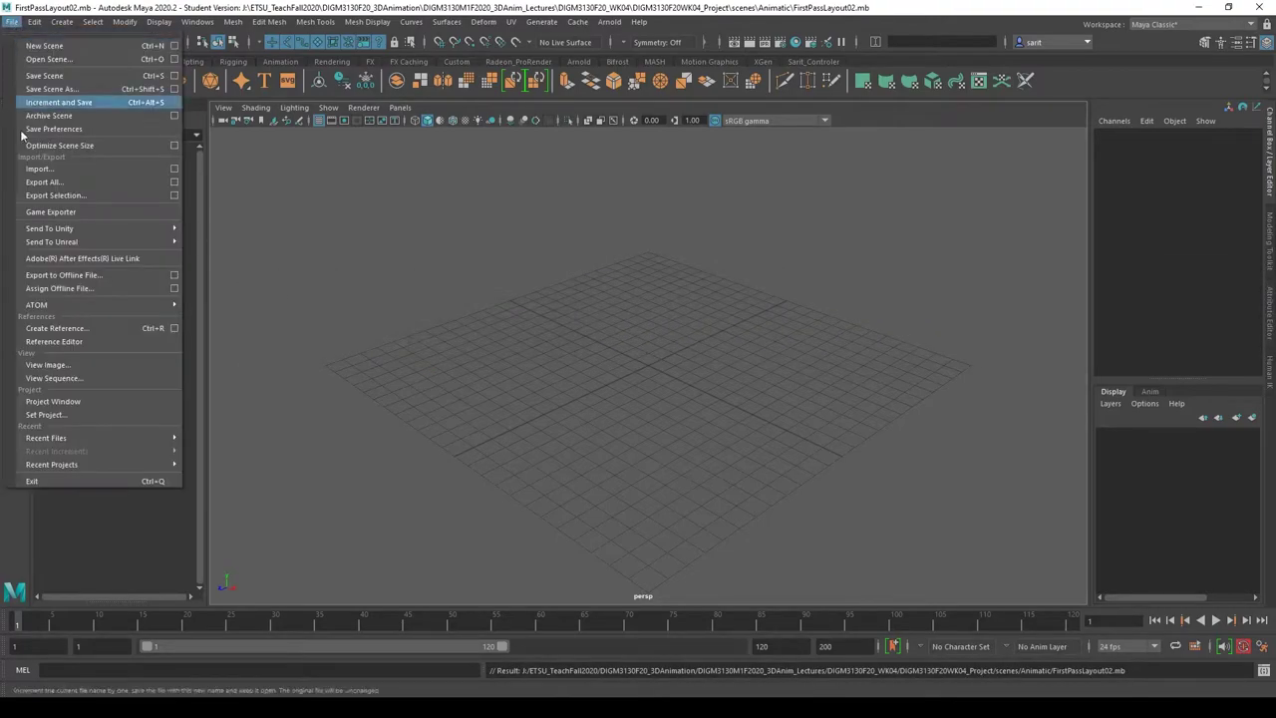
pyautogui.click(81, 343)
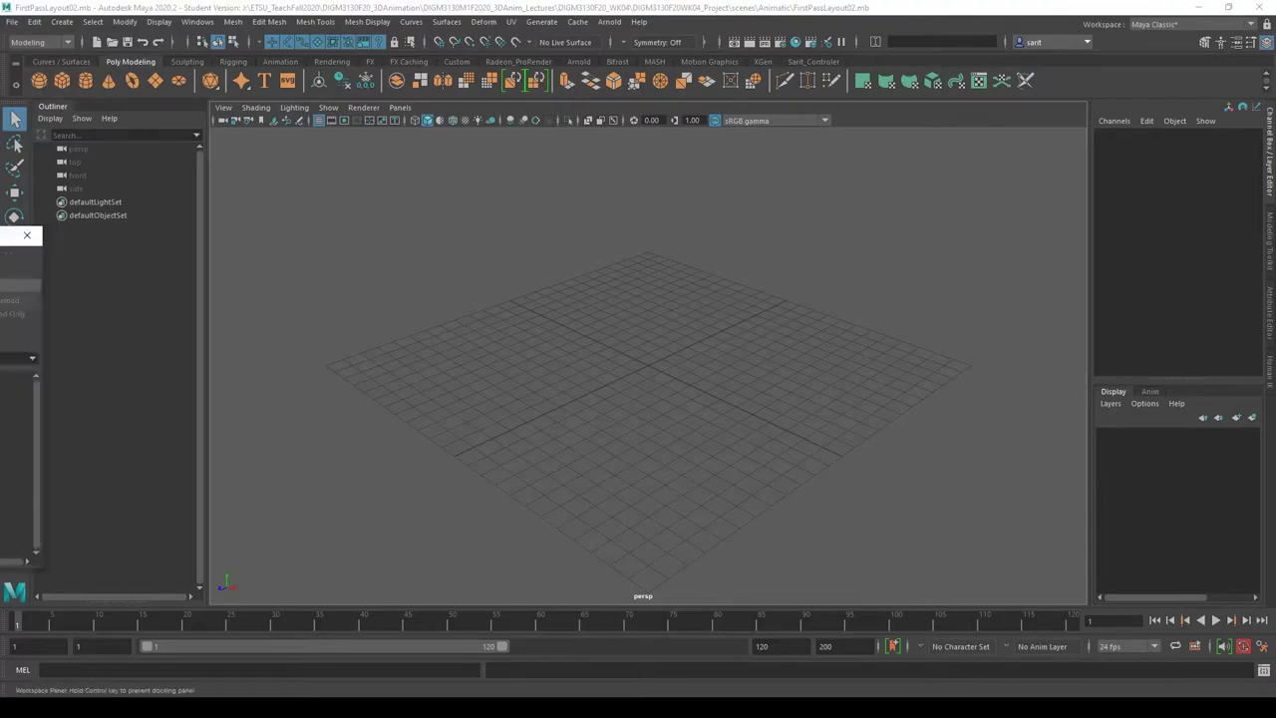
pyautogui.click(532, 254)
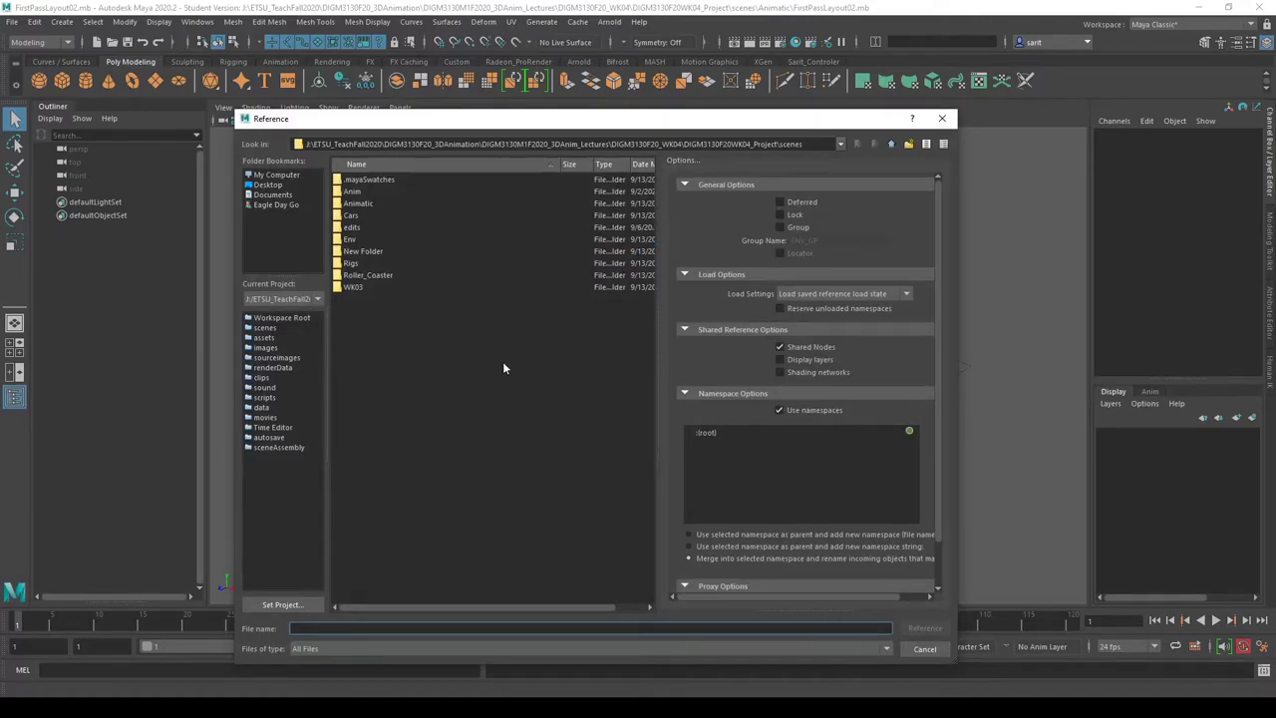
pyautogui.doubleClick(345, 240)
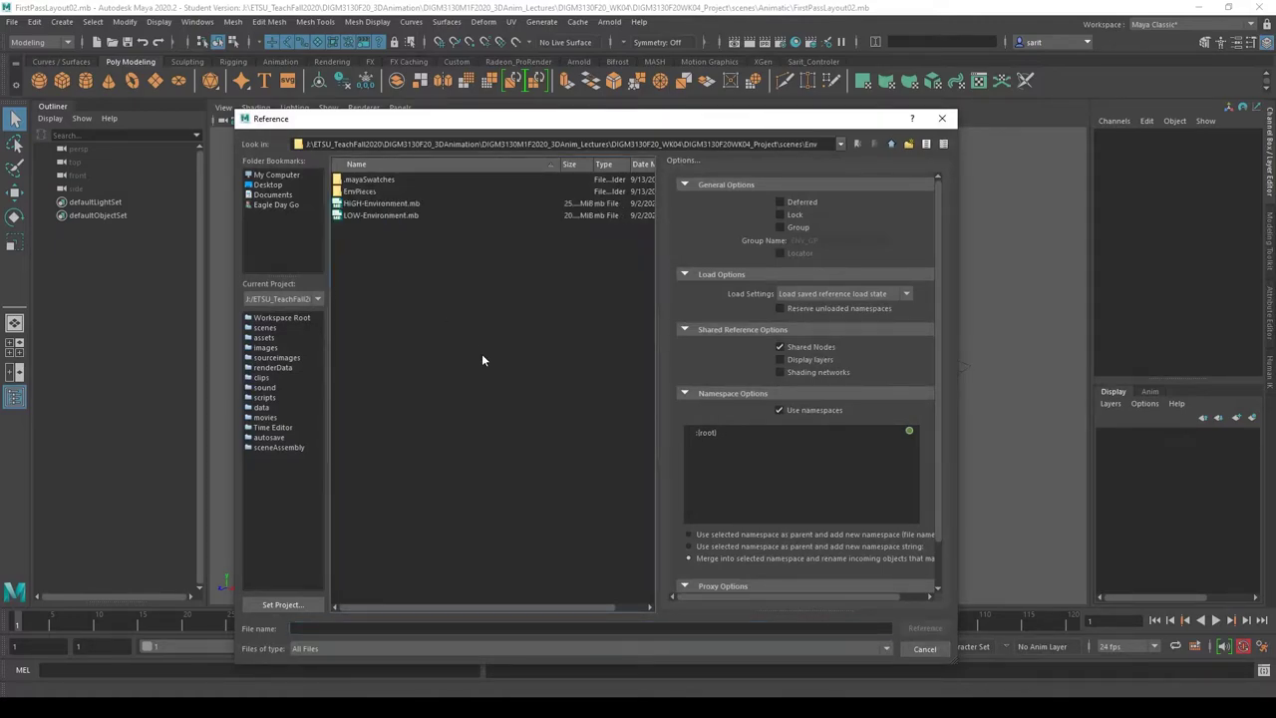
pyautogui.doubleClick(360, 193)
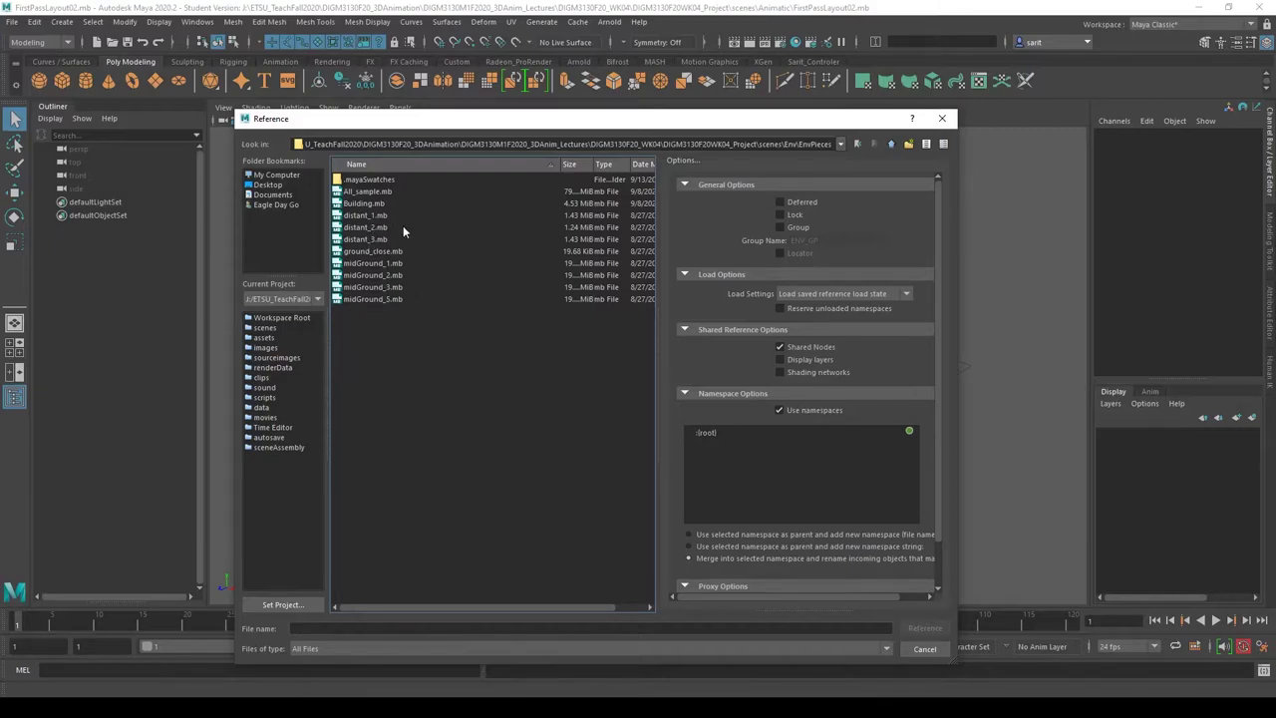
pyautogui.click(427, 301)
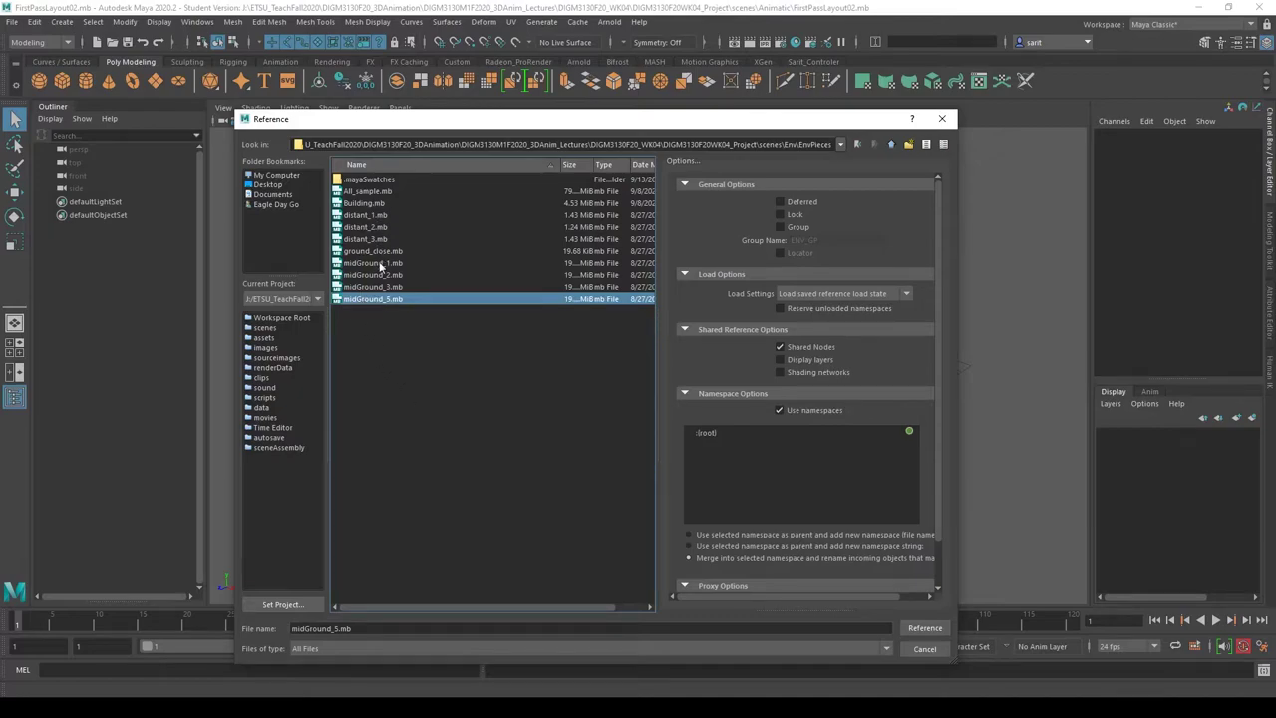
pyautogui.click(376, 216)
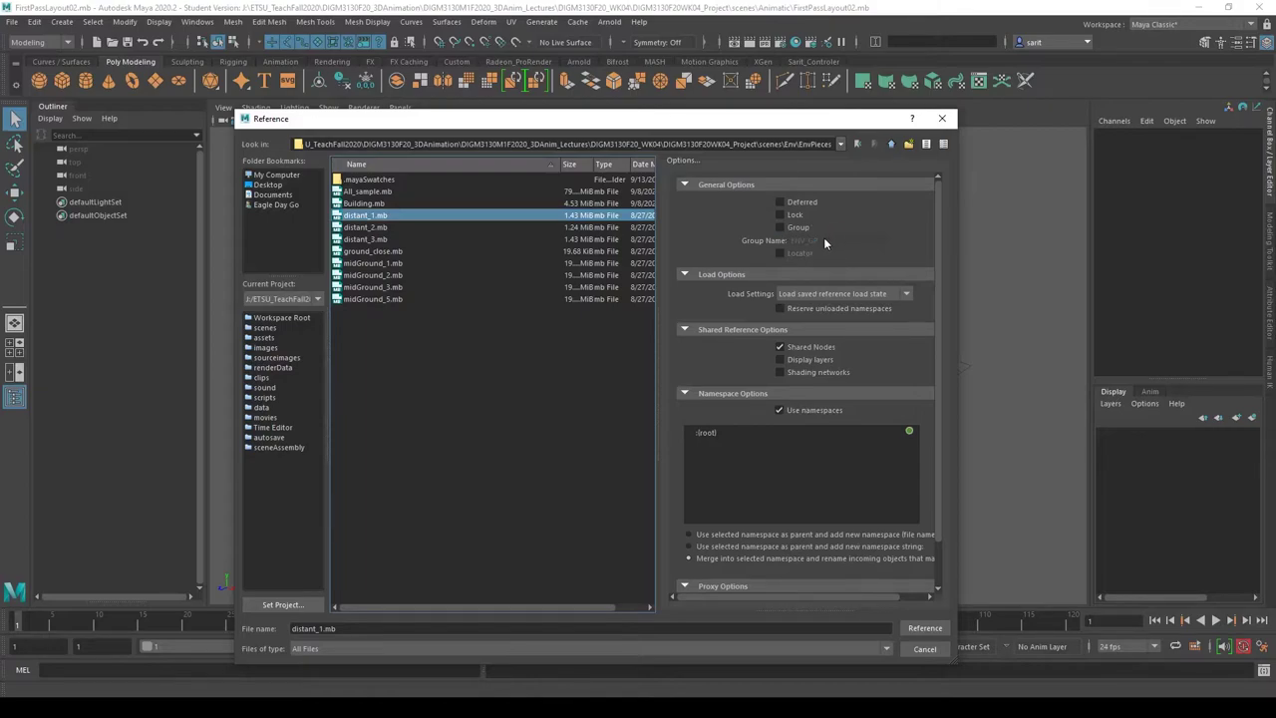
pyautogui.click(915, 631)
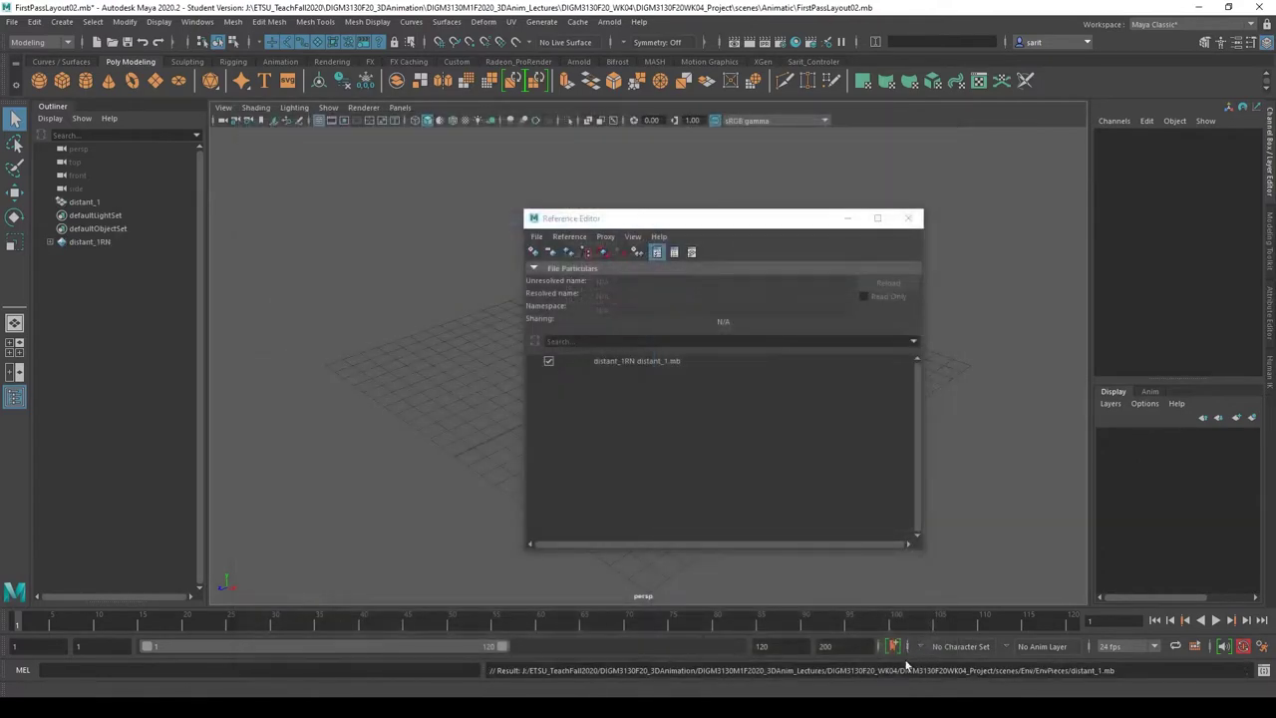
# - Move the Reference Editor aside, then select distant_1 with the Move tool and examine the referenced terrain in the perspective view
pyautogui.moveTo(703, 221); pyautogui.dragTo(177, 407)
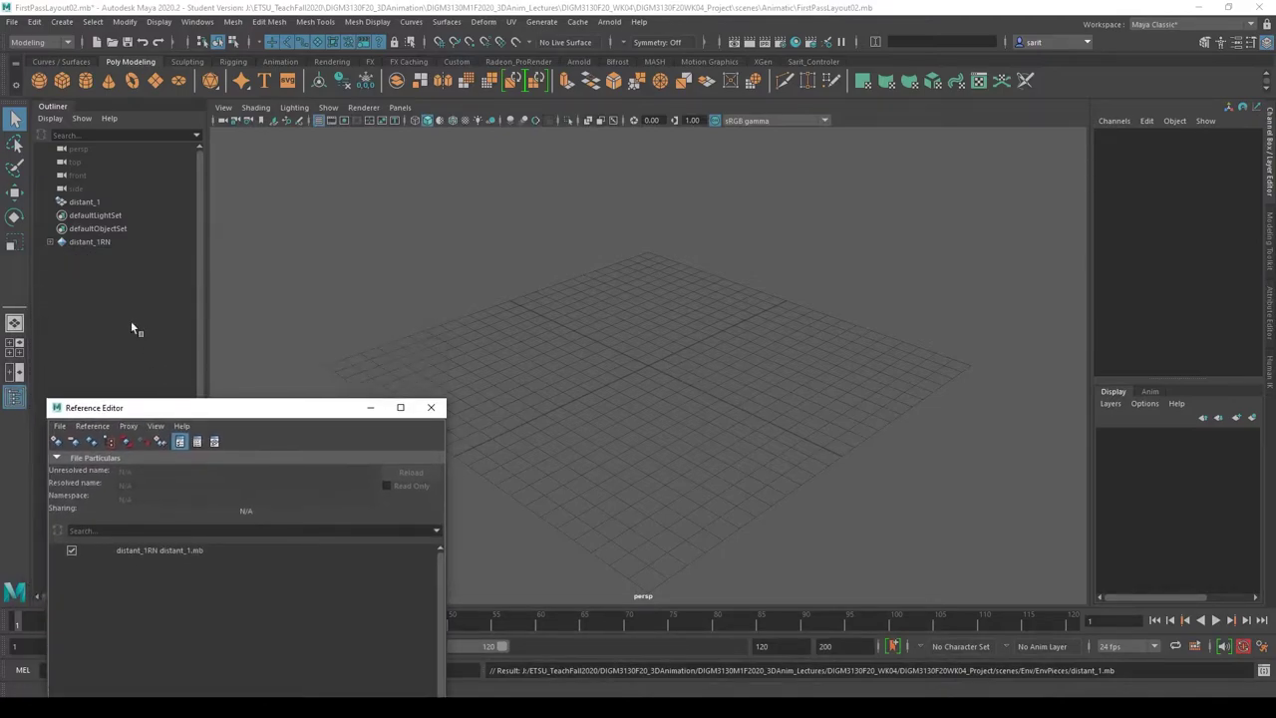
pyautogui.click(95, 203)
pyautogui.click(99, 243)
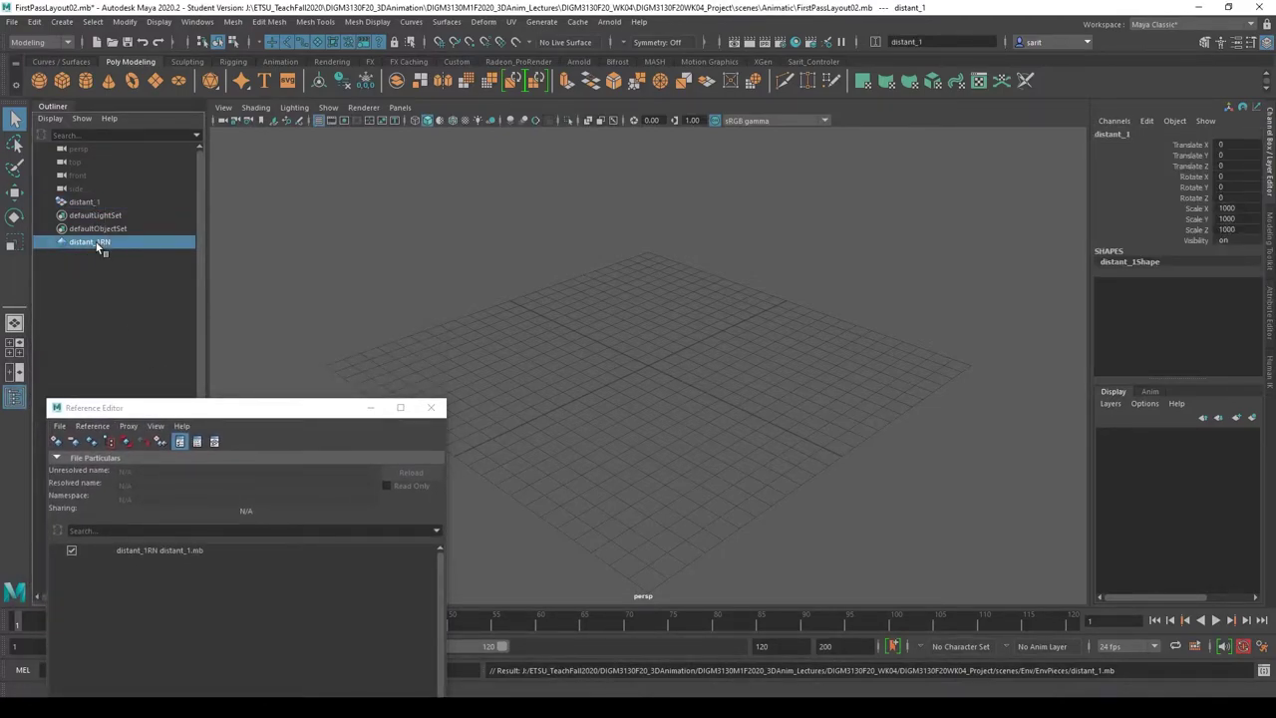
pyautogui.click(86, 203)
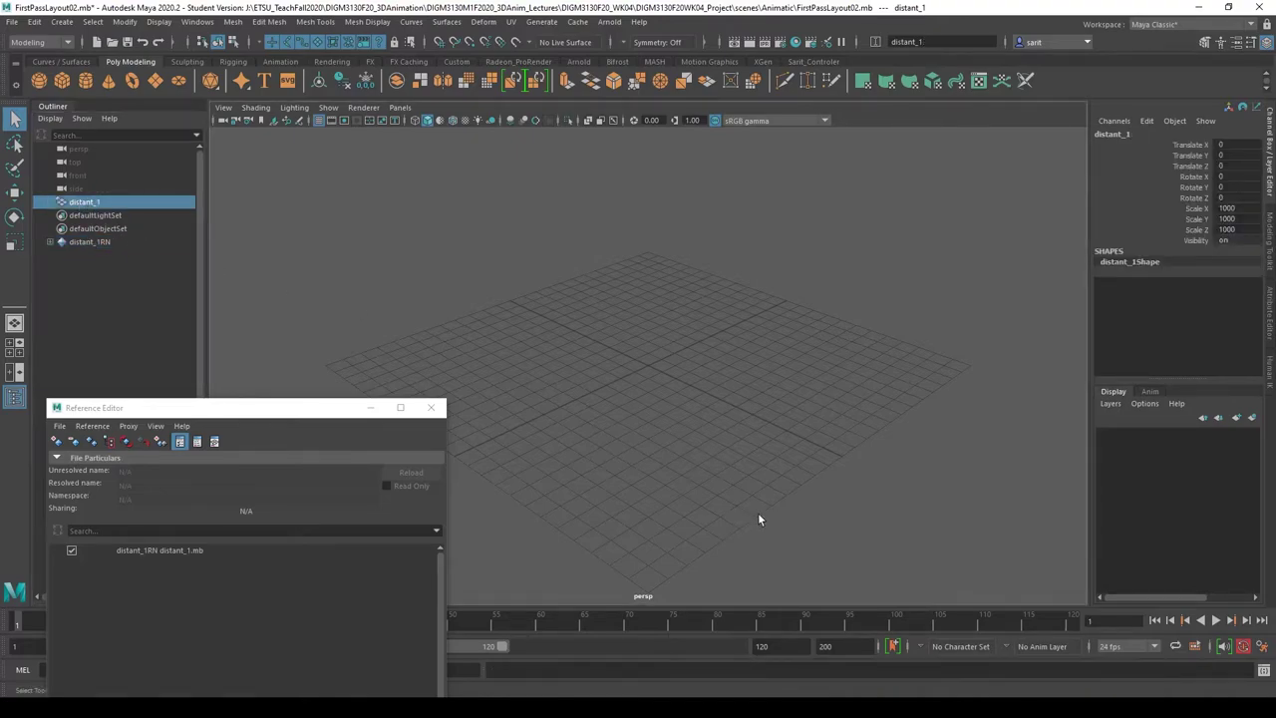
pyautogui.press('w')
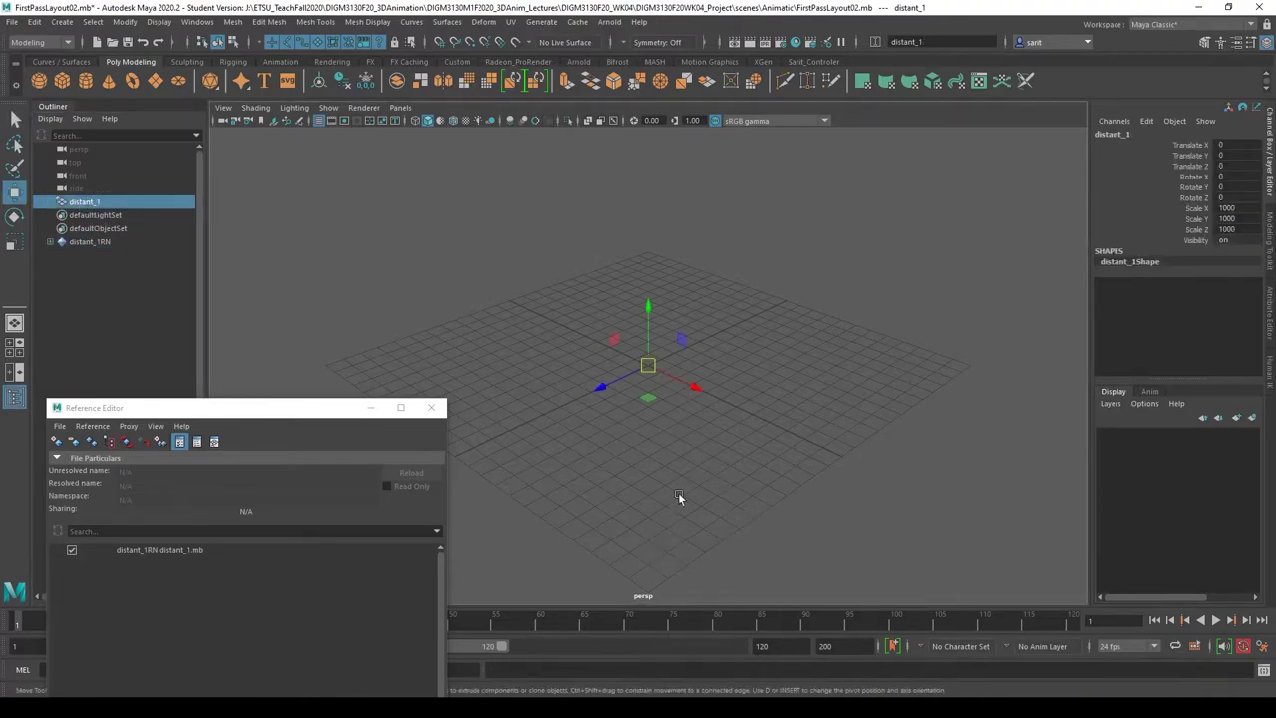
pyautogui.keyDown('alt'); pyautogui.moveTo(656, 423); pyautogui.dragTo(581, 408); pyautogui.keyUp('alt')
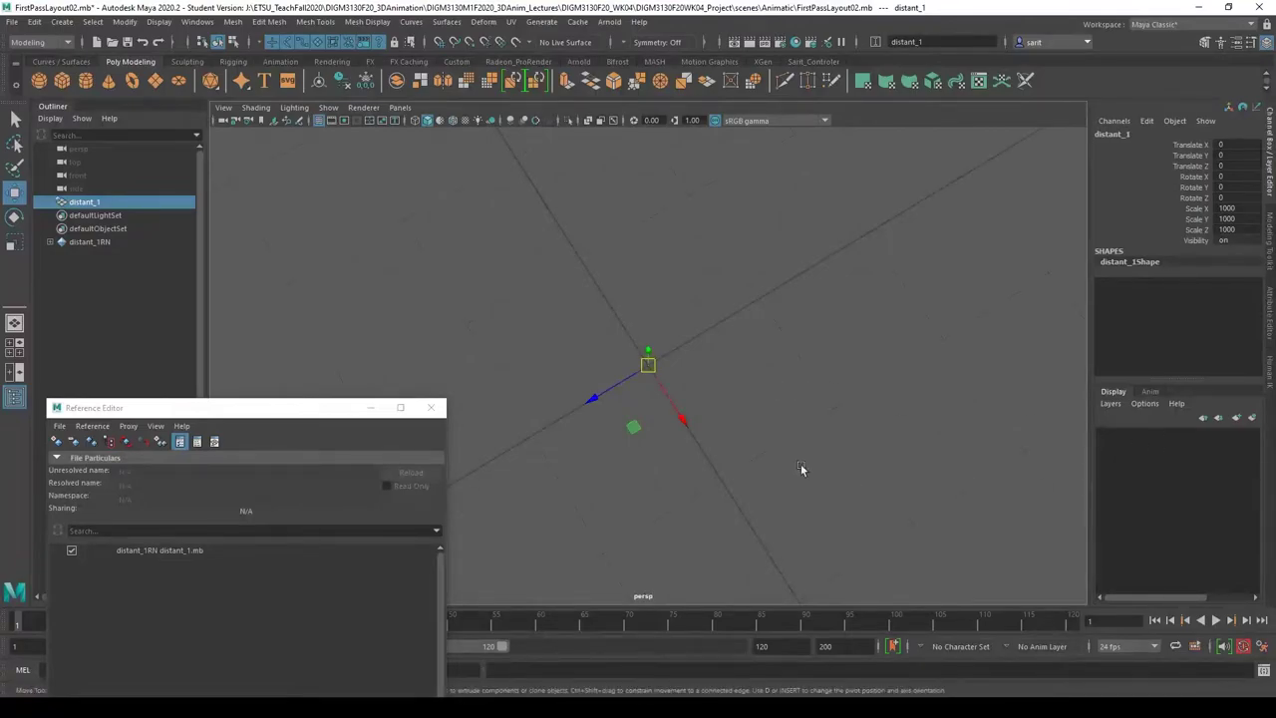
pyautogui.keyDown('alt'); pyautogui.moveTo(800, 469); pyautogui.dragTo(769, 461); pyautogui.keyUp('alt')
# - Switch to the top view and inspect the full extent of the distant_1 terrain, leaving it selected
pyautogui.press('space')
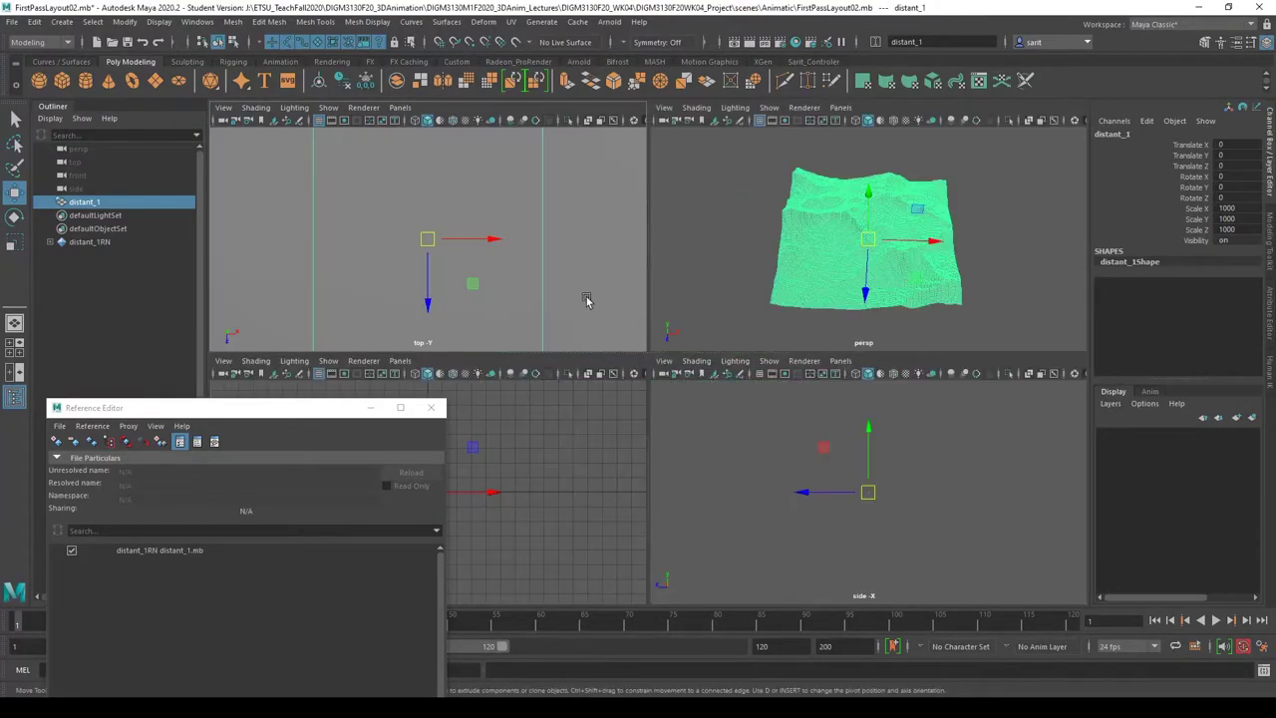
pyautogui.press('space')
pyautogui.scroll(-5, 339, 271)
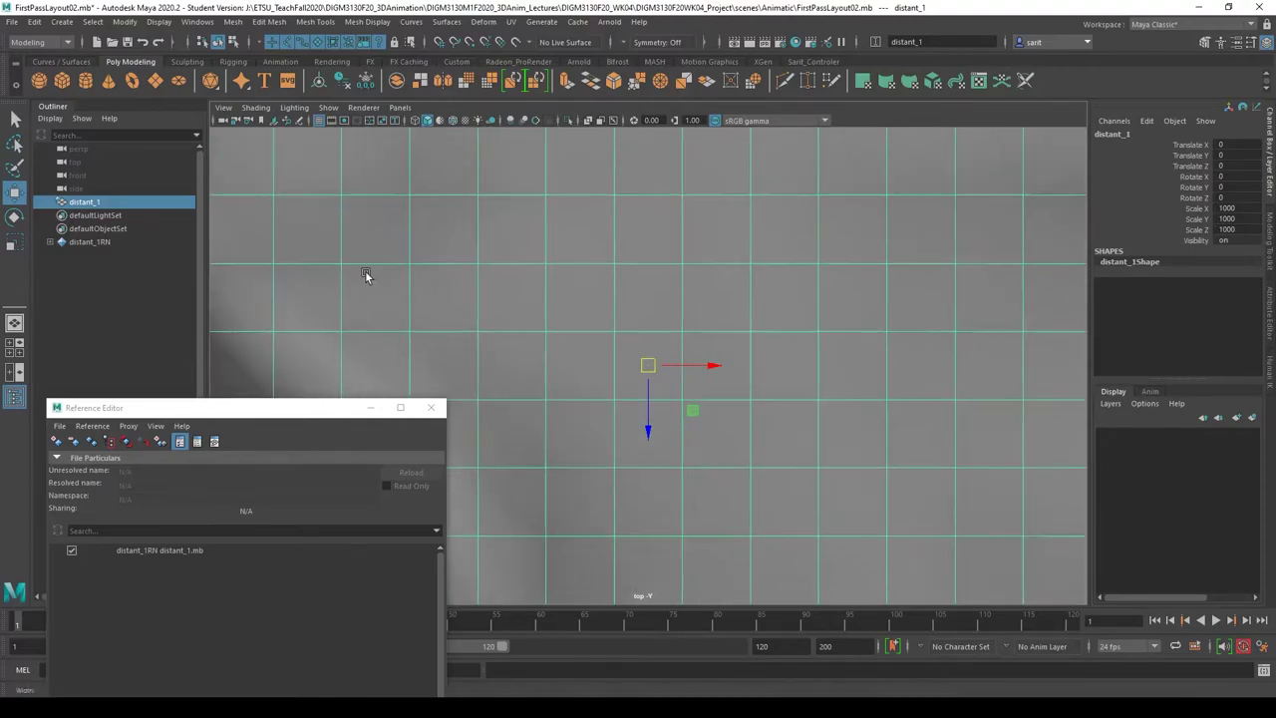
pyautogui.scroll(-10, 365, 275)
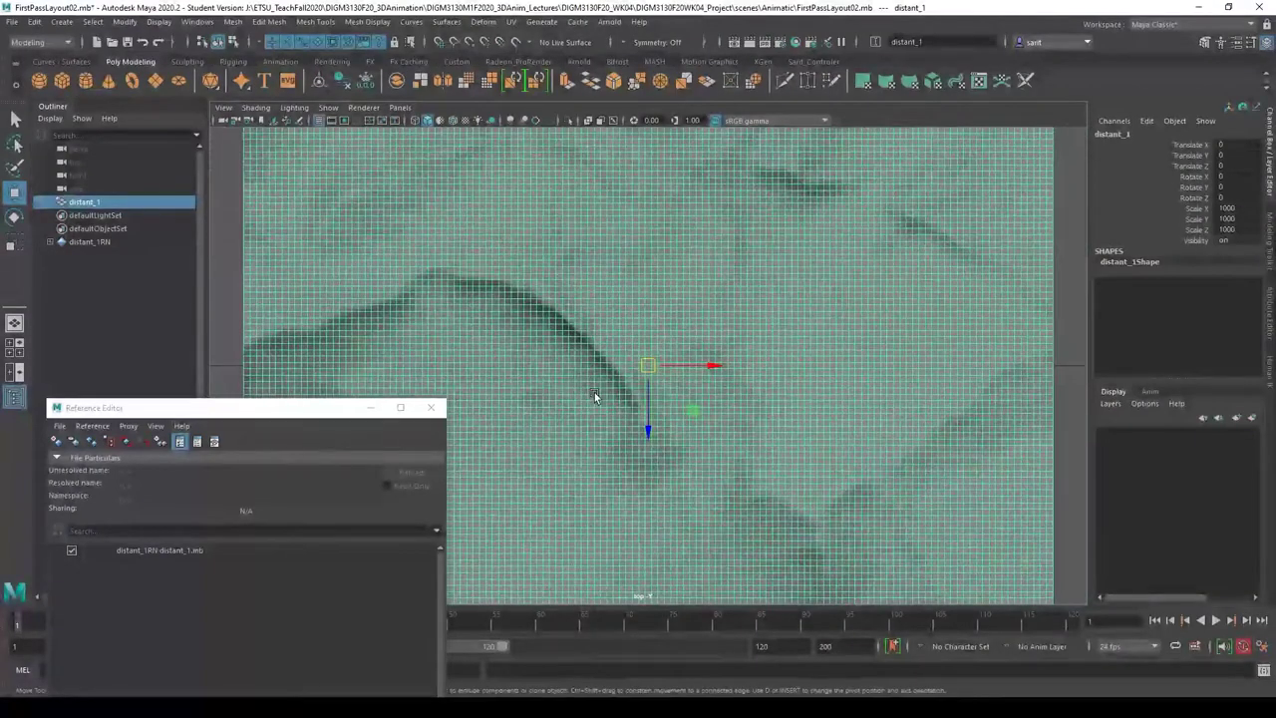
pyautogui.scroll(-5, 595, 398)
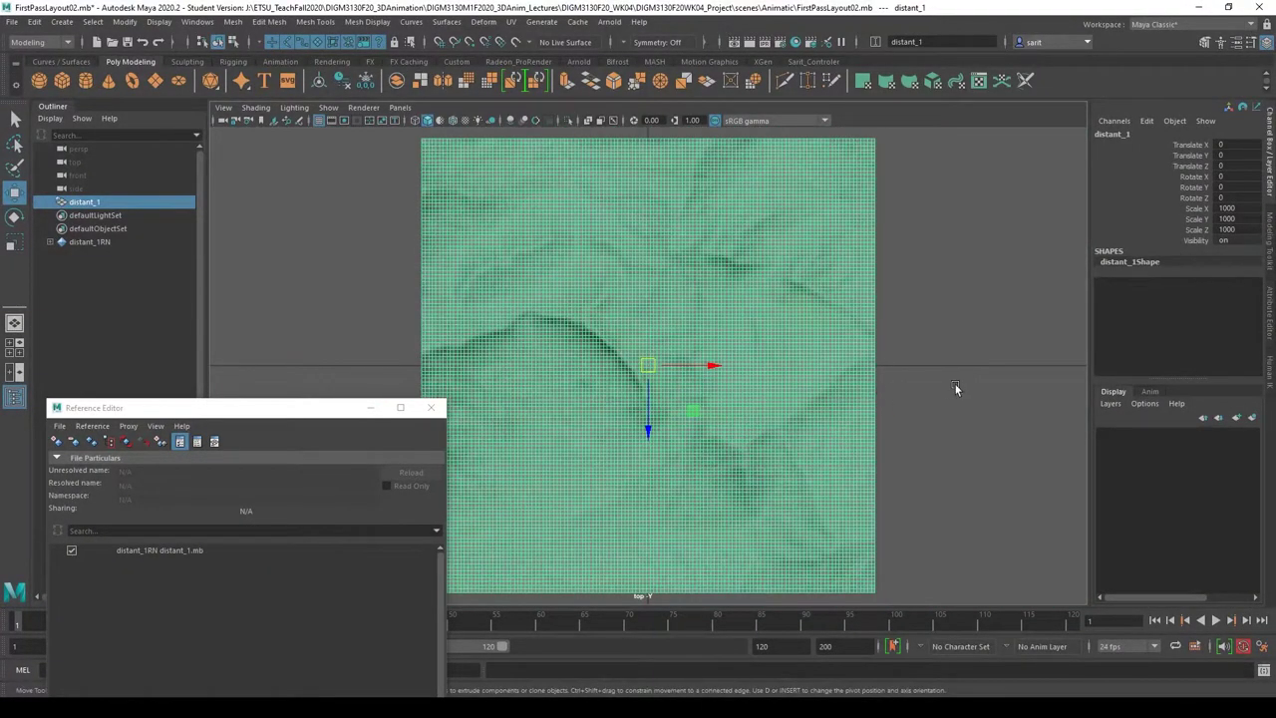
pyautogui.click(954, 384)
pyautogui.scroll(-4, 844, 403)
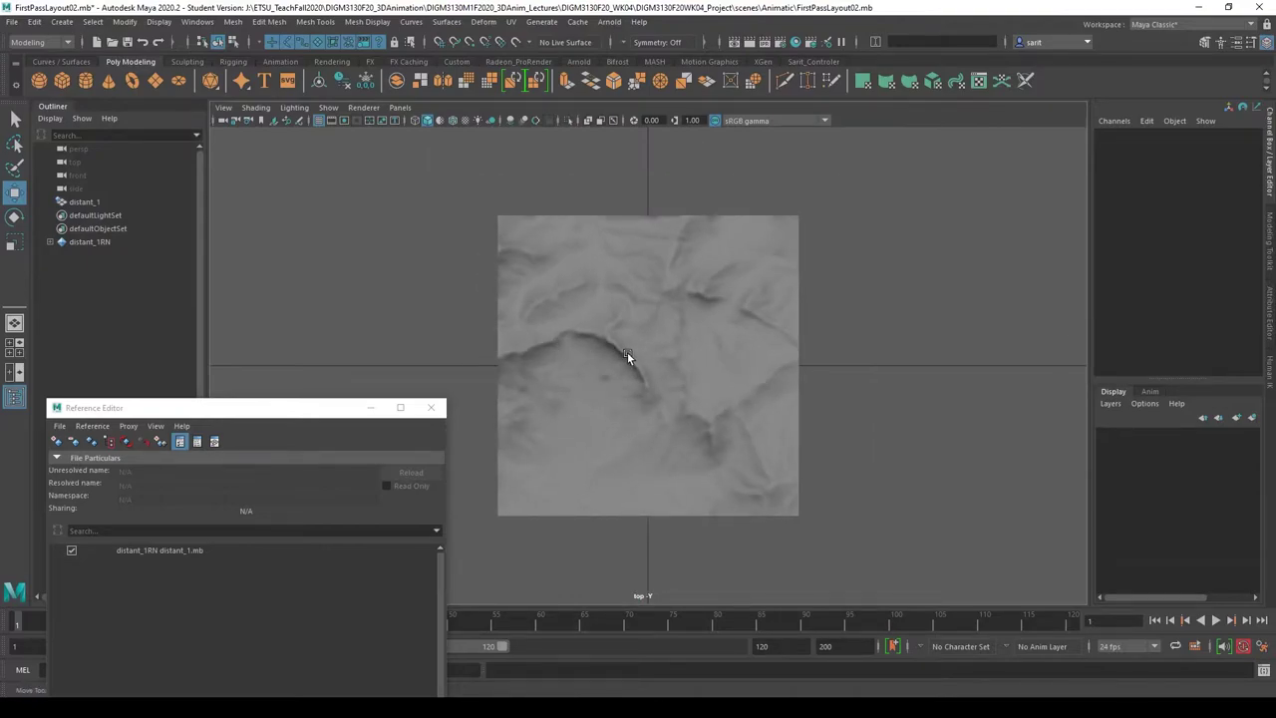
pyautogui.keyDown('alt'); pyautogui.moveTo(743, 444); pyautogui.dragTo(789, 365, button='middle'); pyautogui.keyUp('alt')
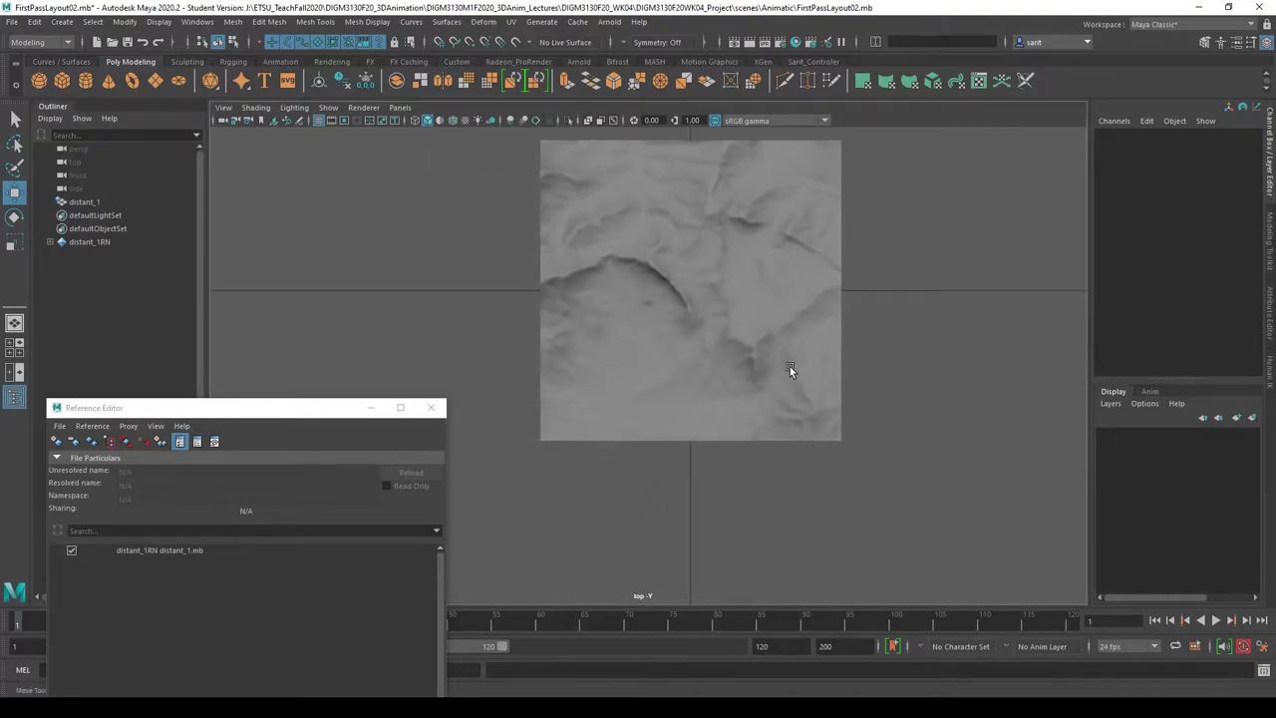
pyautogui.click(618, 347)
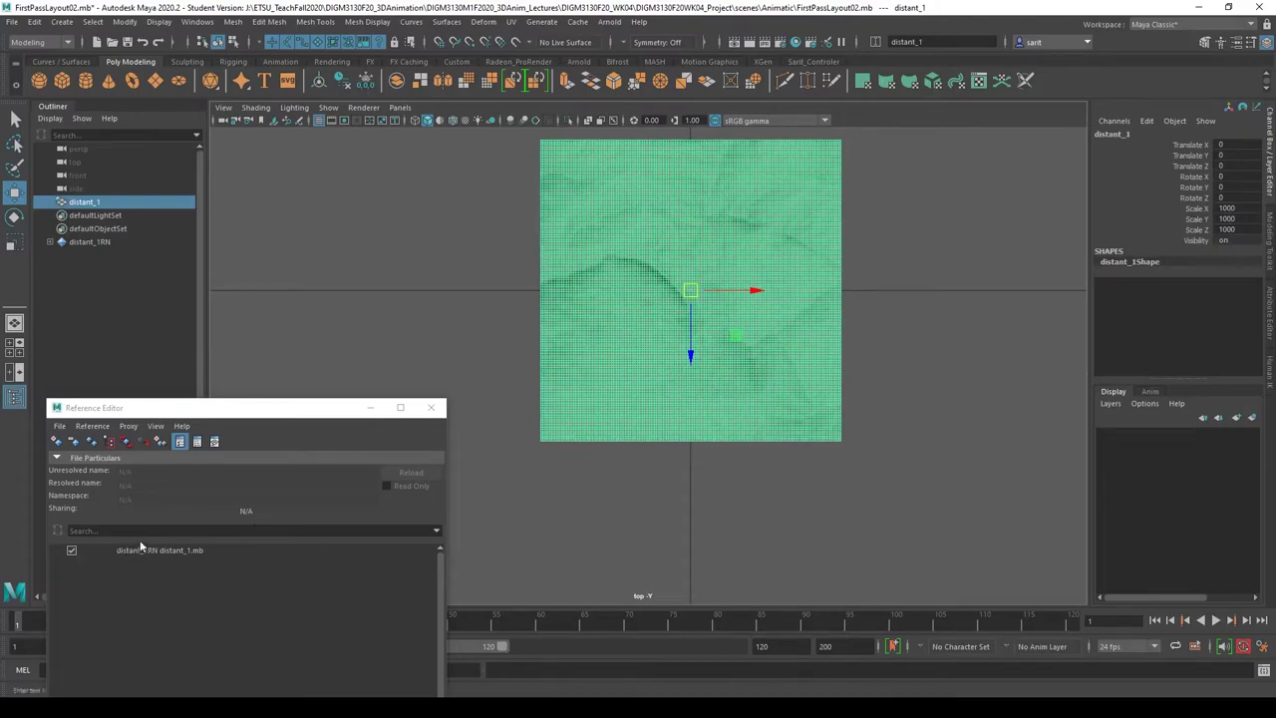
# - Save the scene and continue past the student version notice
pyautogui.click(15, 24)
pyautogui.click(44, 75)
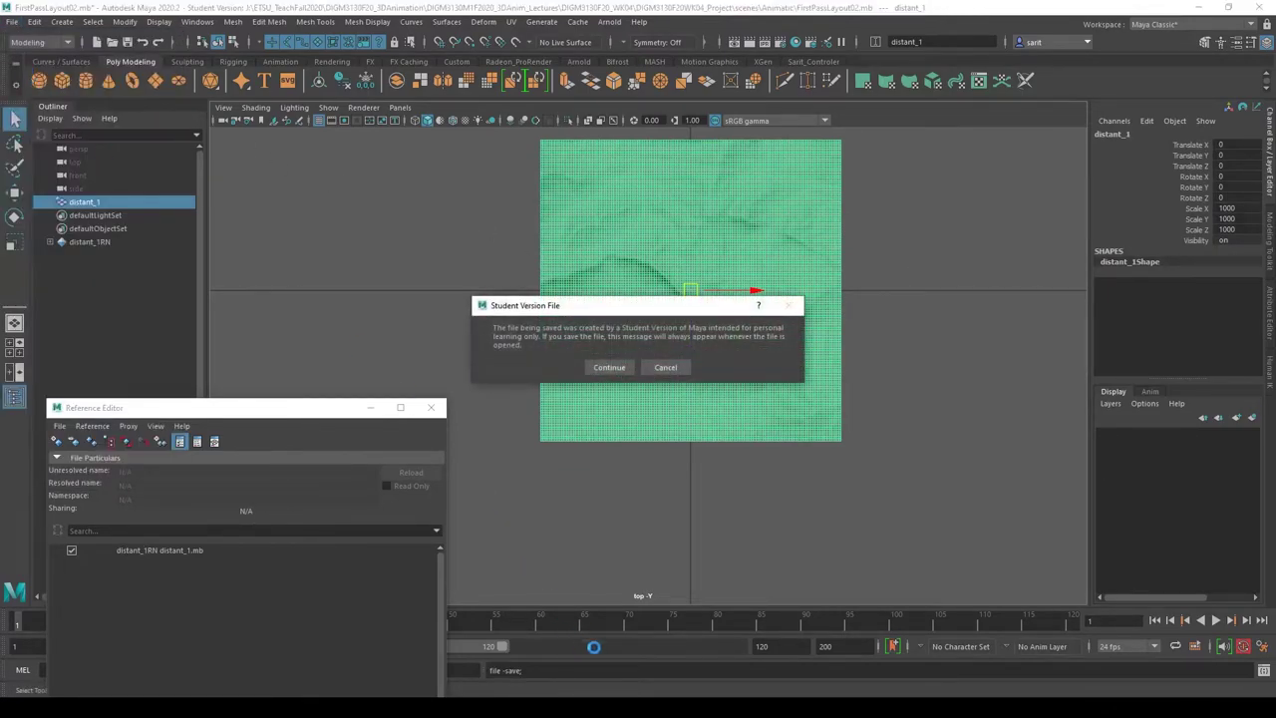
pyautogui.click(606, 368)
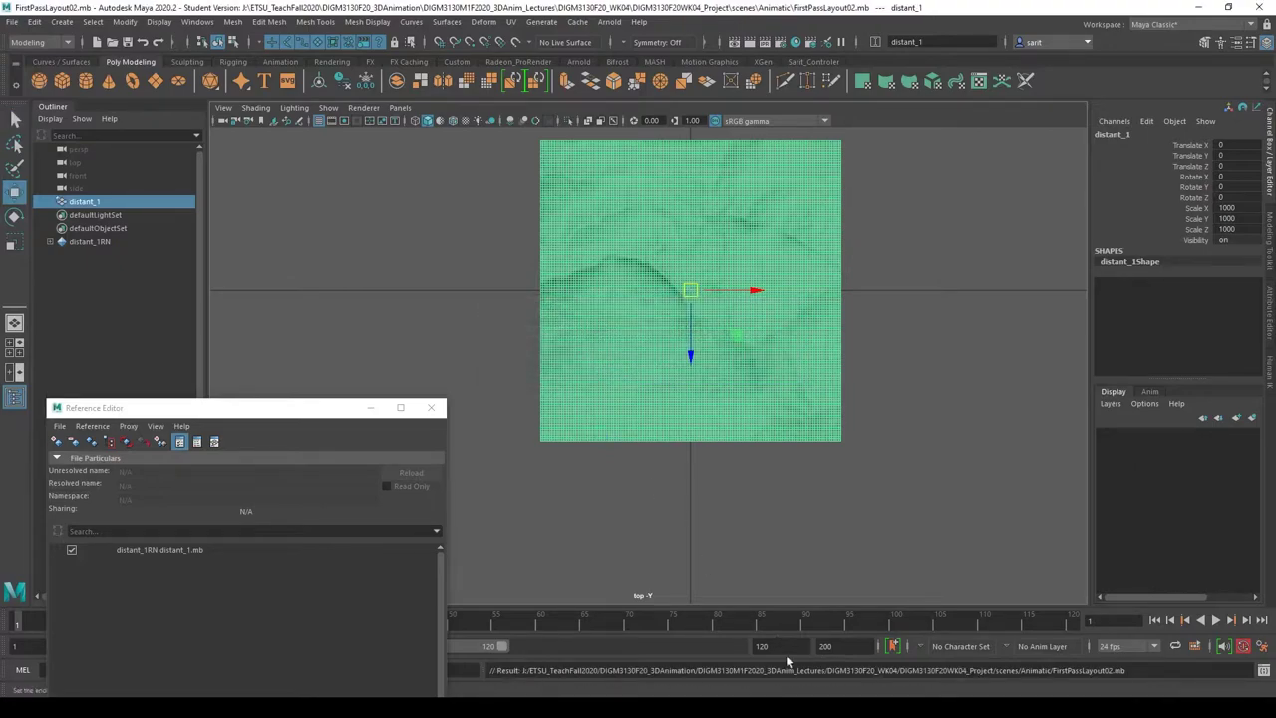
# - Duplicate the distant_1.mb reference twice in the Reference Editor, making the second copy from distant_1RN1
pyautogui.click(117, 550)
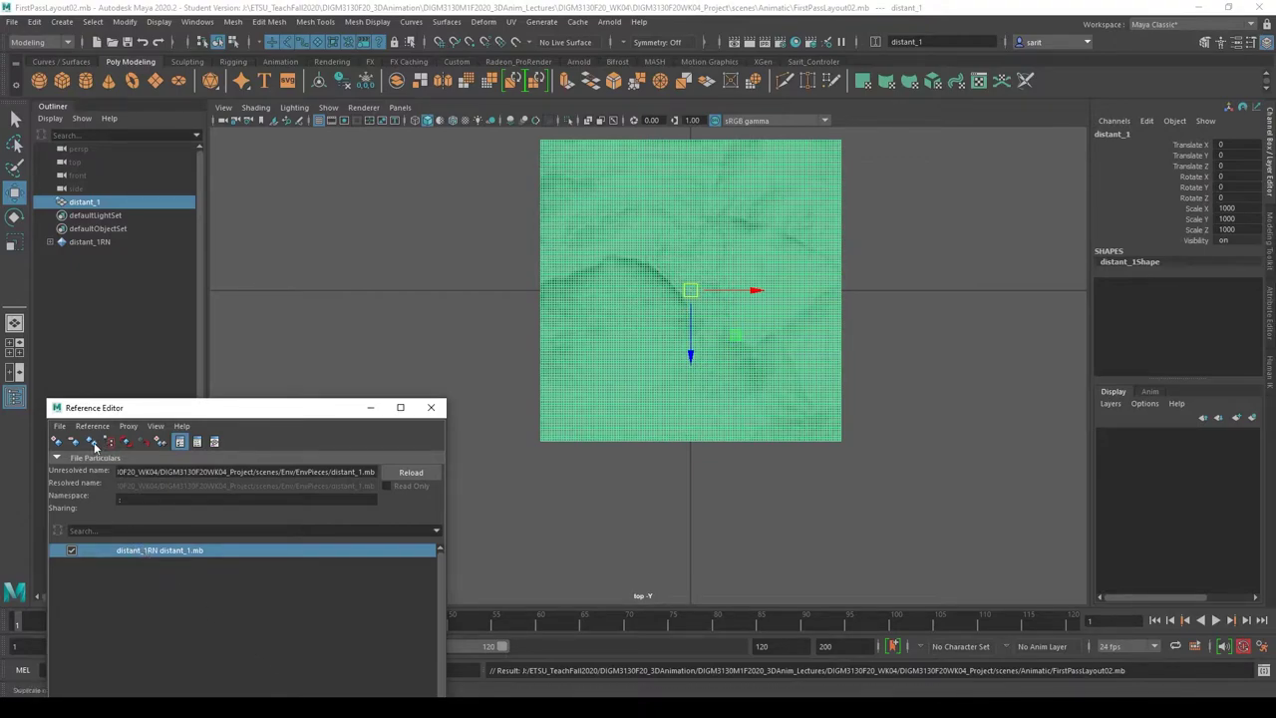
pyautogui.click(59, 427)
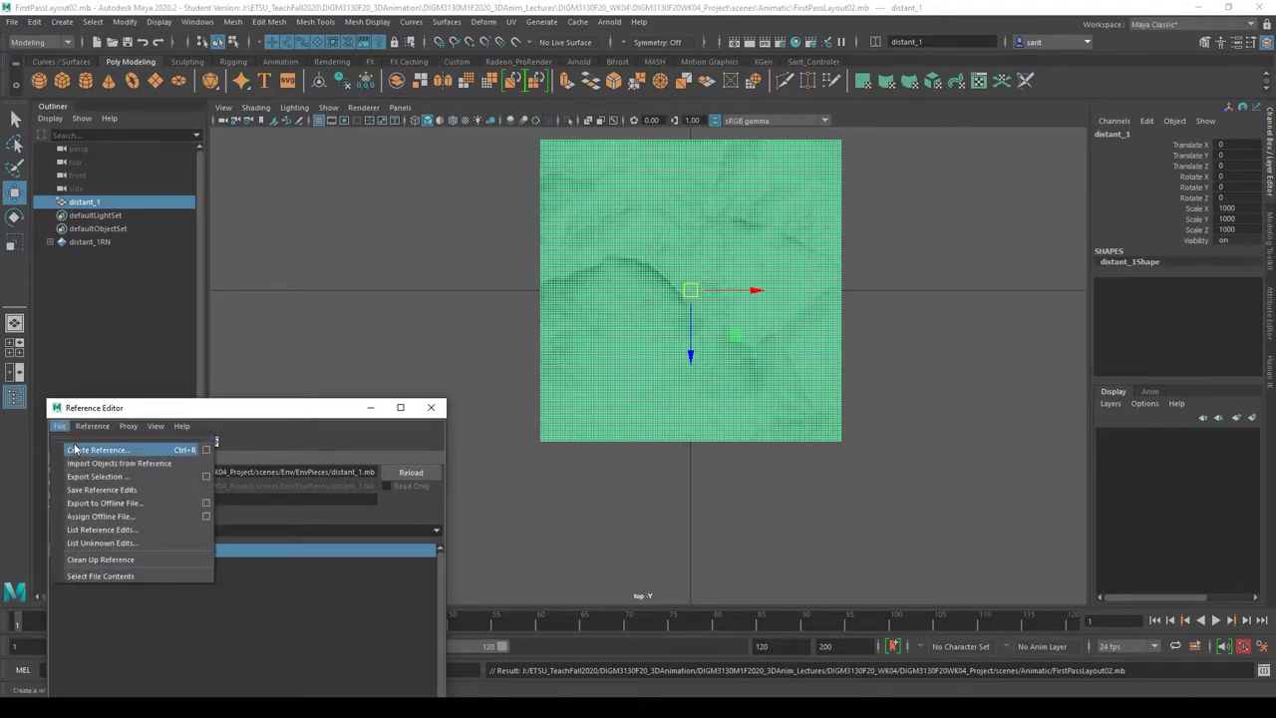
pyautogui.moveTo(87, 433)
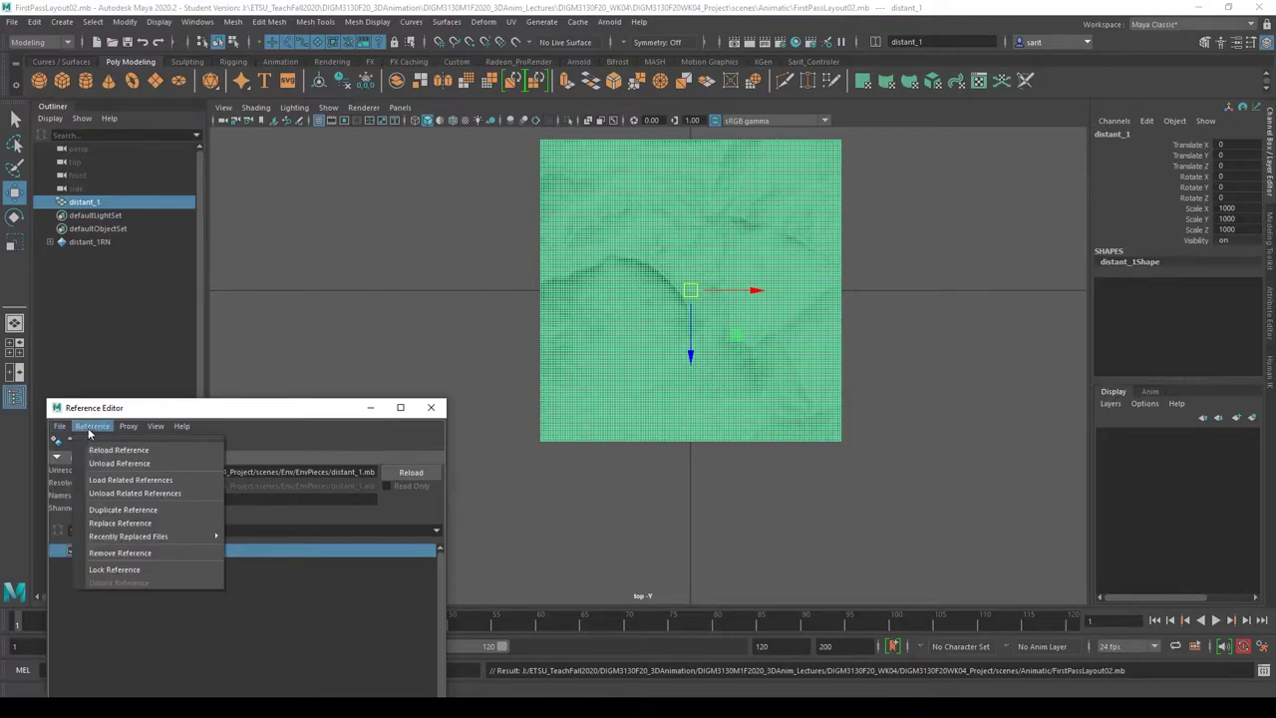
pyautogui.click(122, 509)
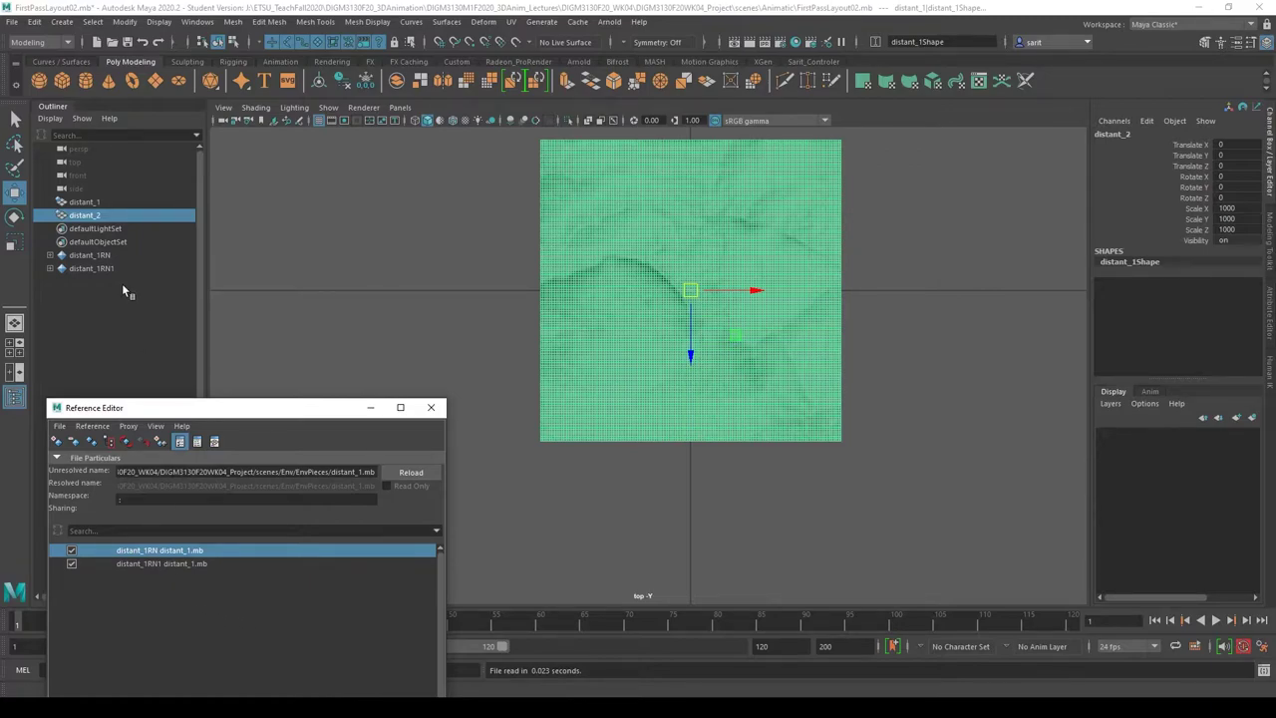
pyautogui.click(189, 564)
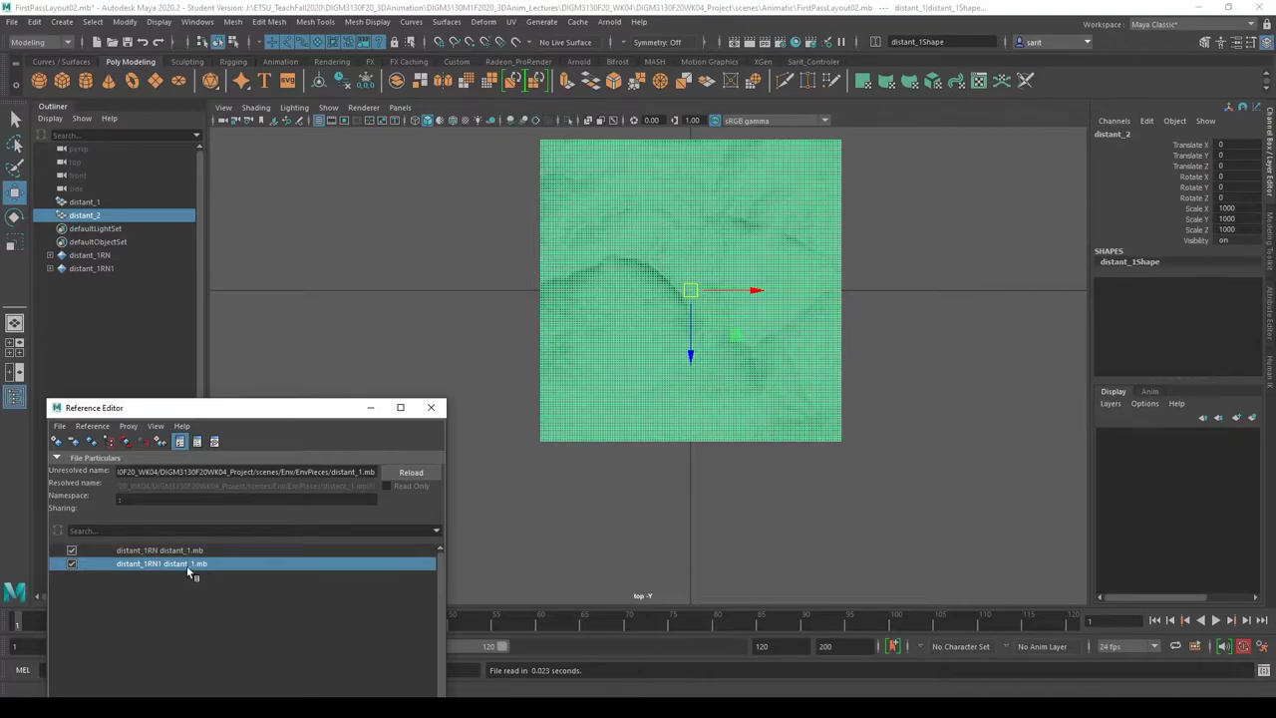
pyautogui.click(93, 441)
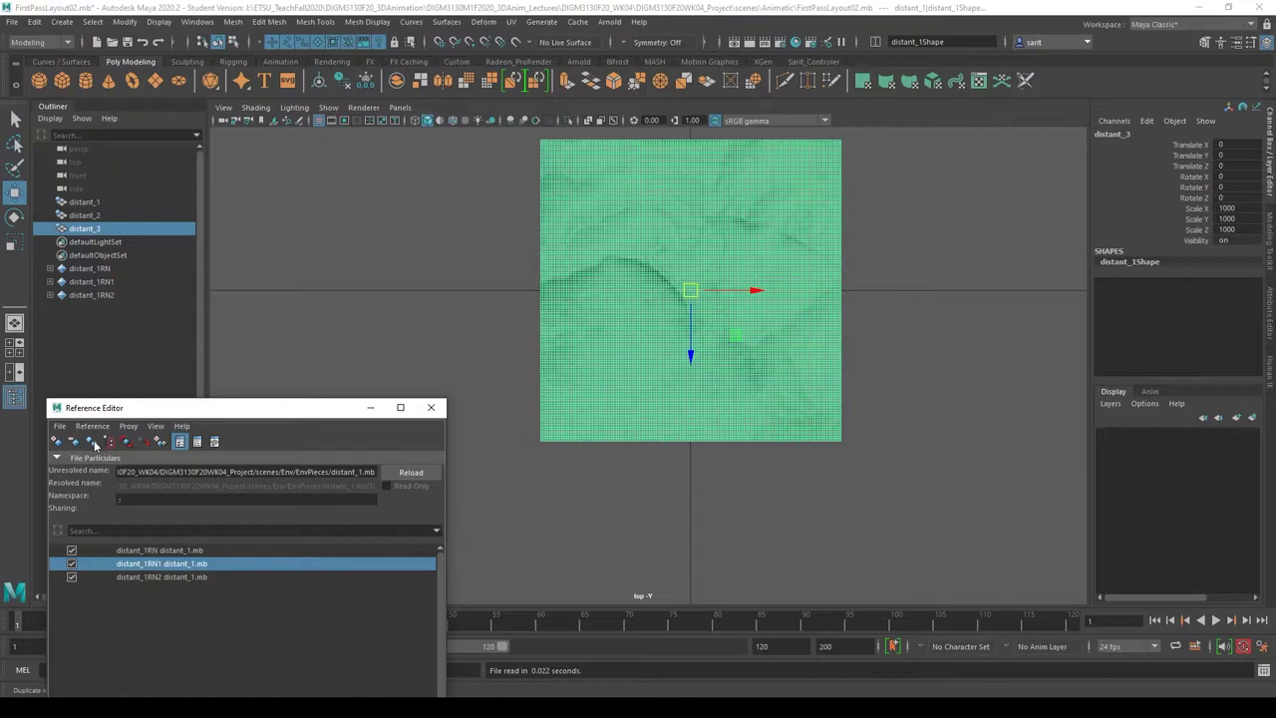
# - Move distant_2 to about -1992 and distant_3 to about -3982 in Translate X, lining the tiles up edge to edge with distant_1
pyautogui.click(89, 215)
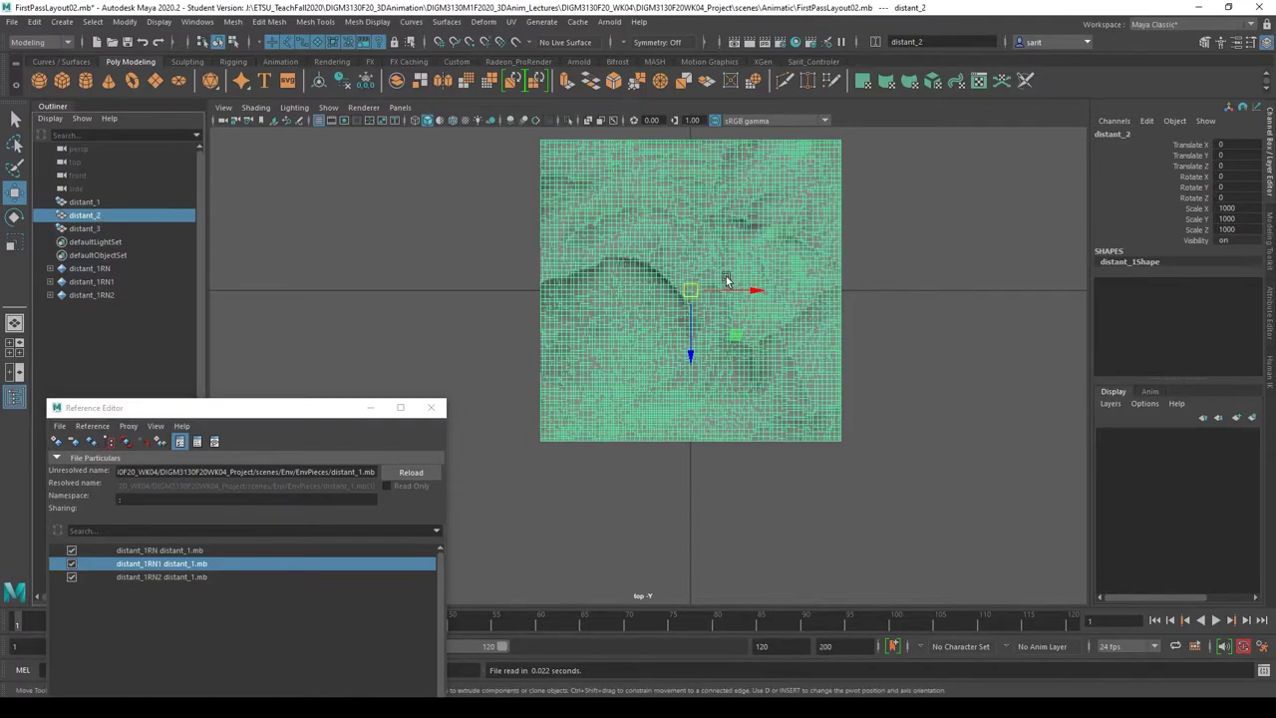
pyautogui.moveTo(759, 296); pyautogui.dragTo(462, 301)
pyautogui.keyDown('alt'); pyautogui.moveTo(662, 423); pyautogui.dragTo(785, 459, button='middle'); pyautogui.keyUp('alt')
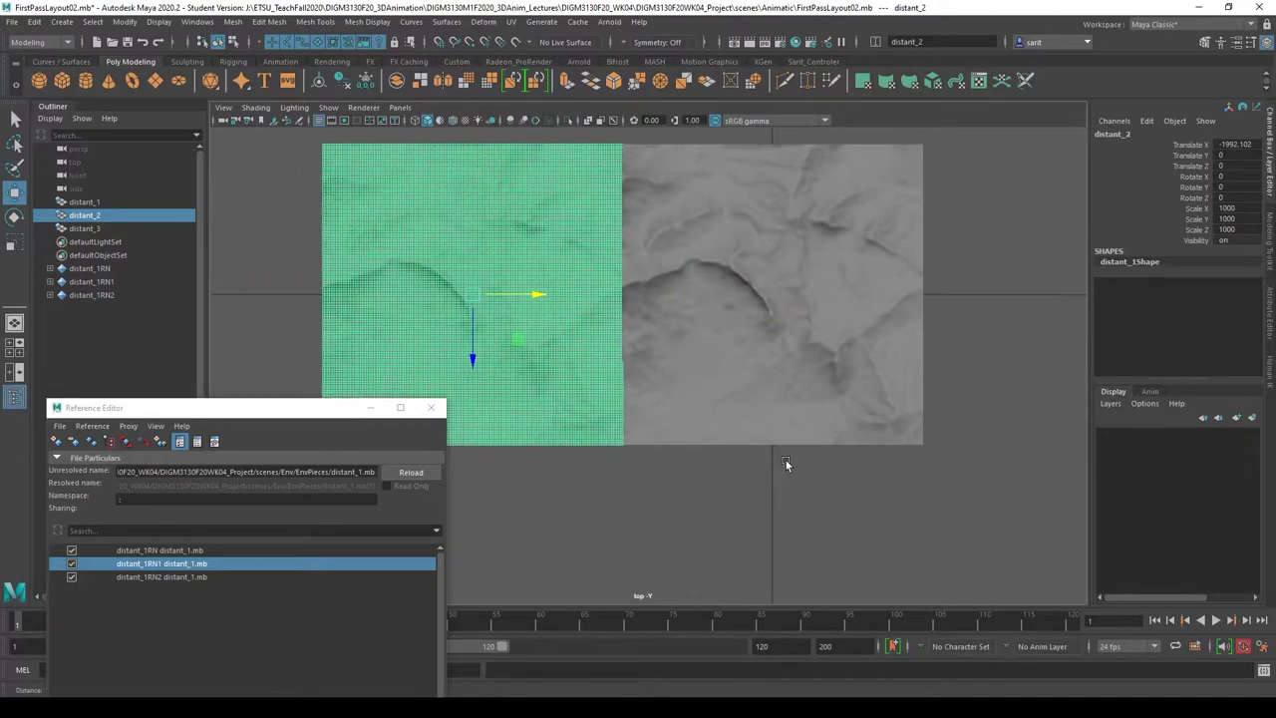
pyautogui.keyDown('alt'); pyautogui.moveTo(785, 459); pyautogui.dragTo(662, 436, button='right'); pyautogui.keyUp('alt')
pyautogui.keyDown('alt'); pyautogui.moveTo(663, 436); pyautogui.dragTo(781, 432, button='middle'); pyautogui.keyUp('alt')
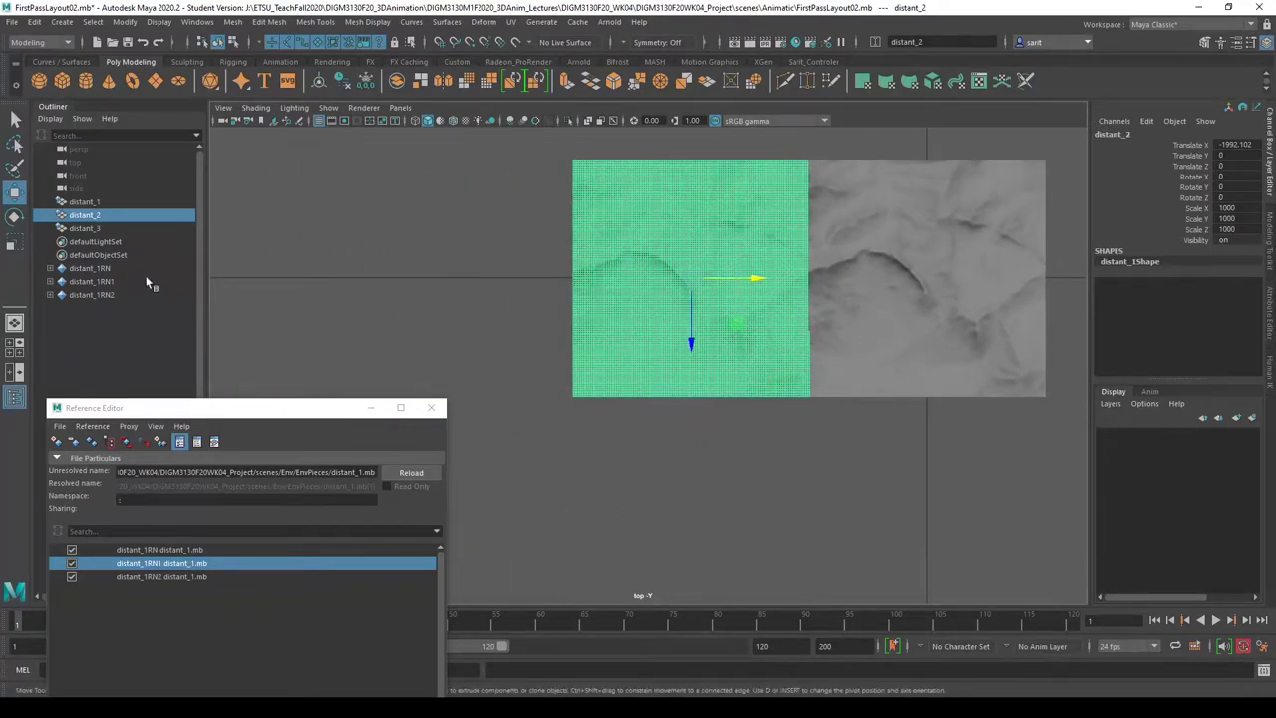
pyautogui.click(88, 228)
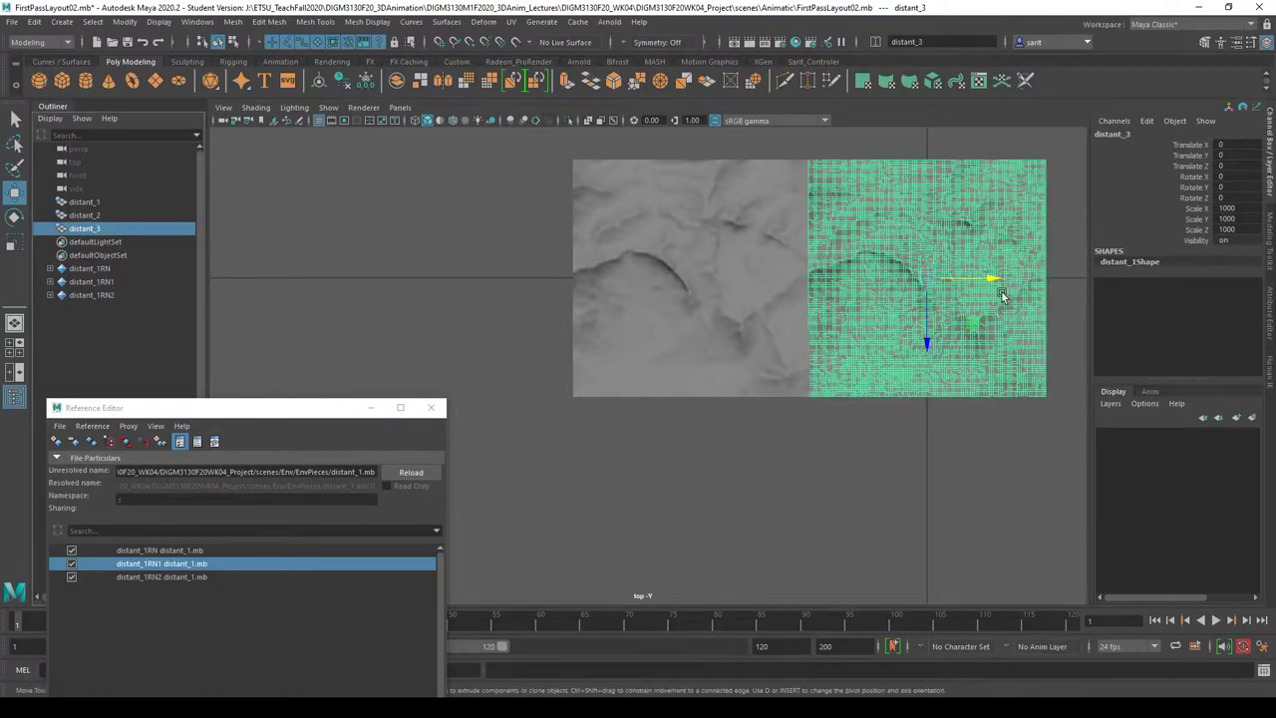
pyautogui.moveTo(1001, 290); pyautogui.dragTo(519, 295)
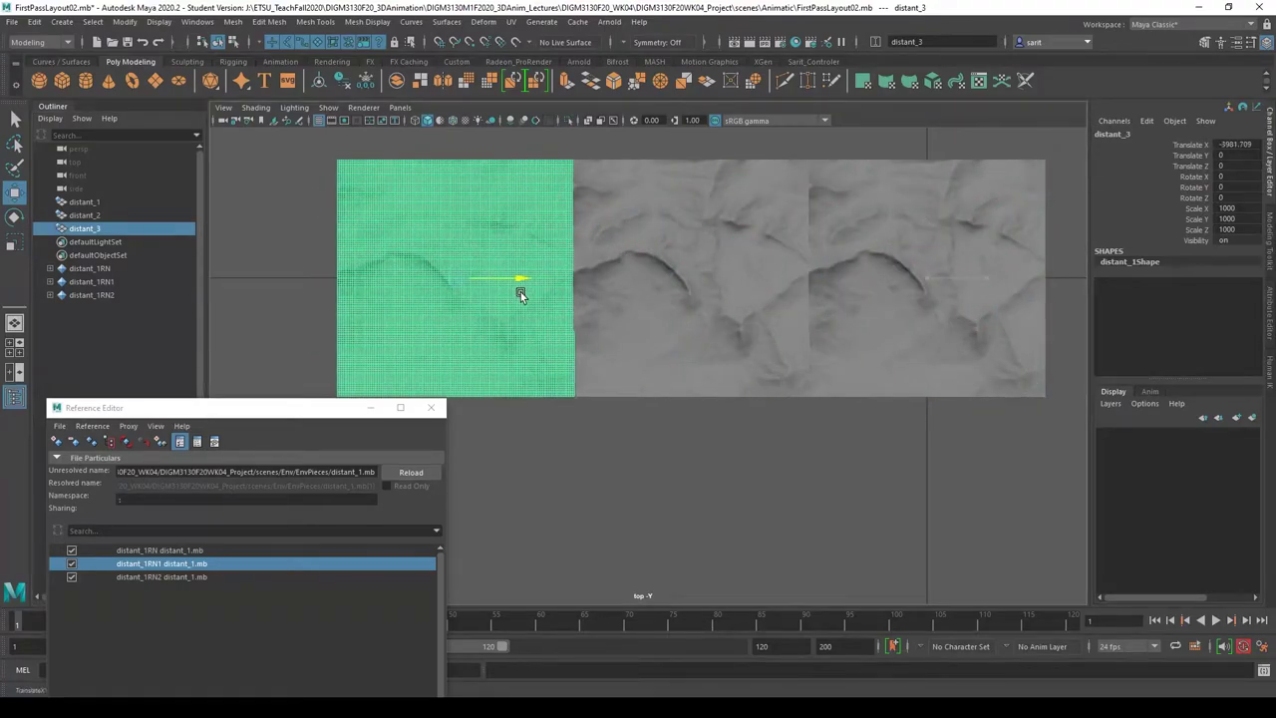
pyautogui.click(715, 481)
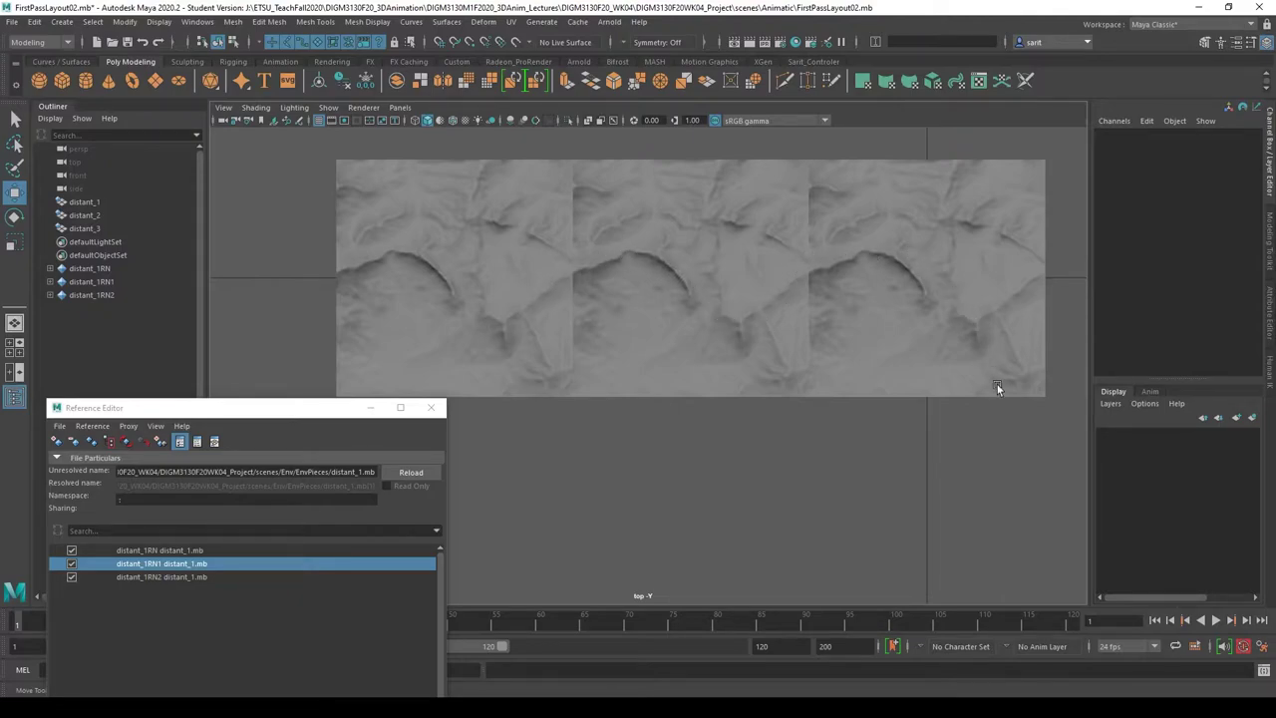
# - Duplicate the distant_1RN2 reference to add a fourth copy of the distant_1.mb terrain
pyautogui.scroll(-3, 740, 484)
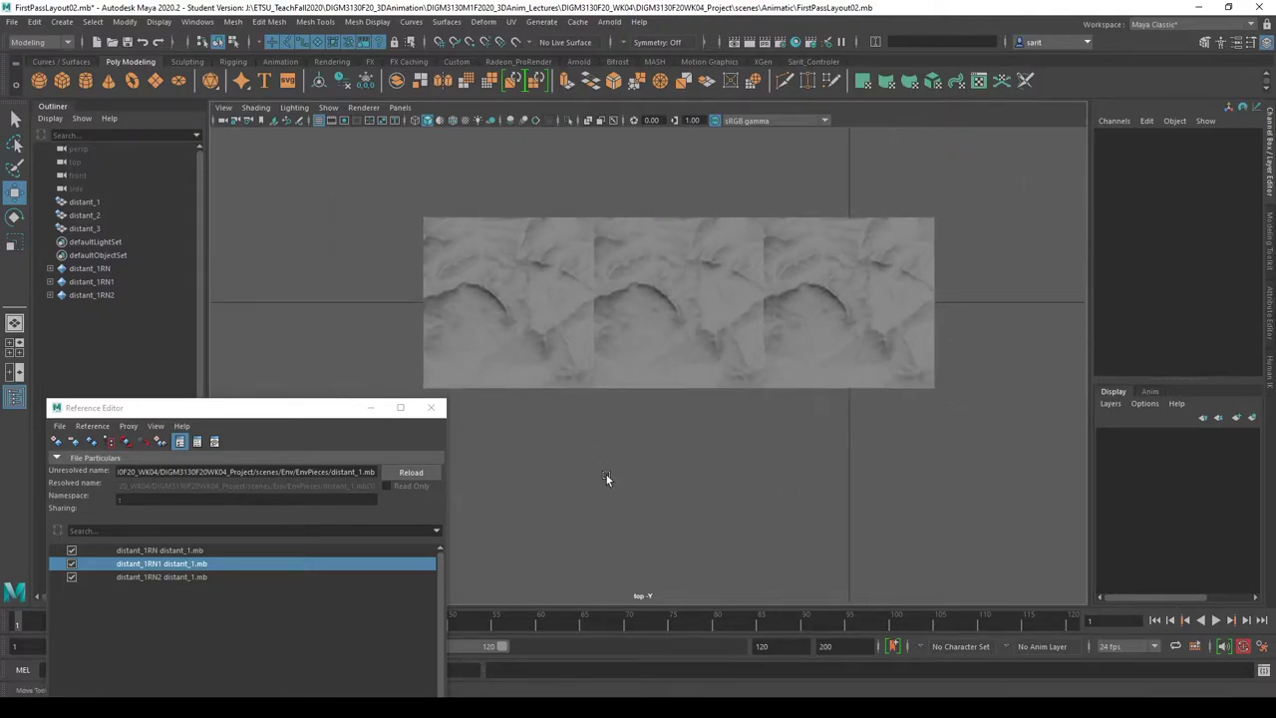
pyautogui.scroll(2, 794, 482)
pyautogui.keyDown('alt'); pyautogui.moveTo(606, 479); pyautogui.dragTo(823, 479, button='middle'); pyautogui.keyUp('alt')
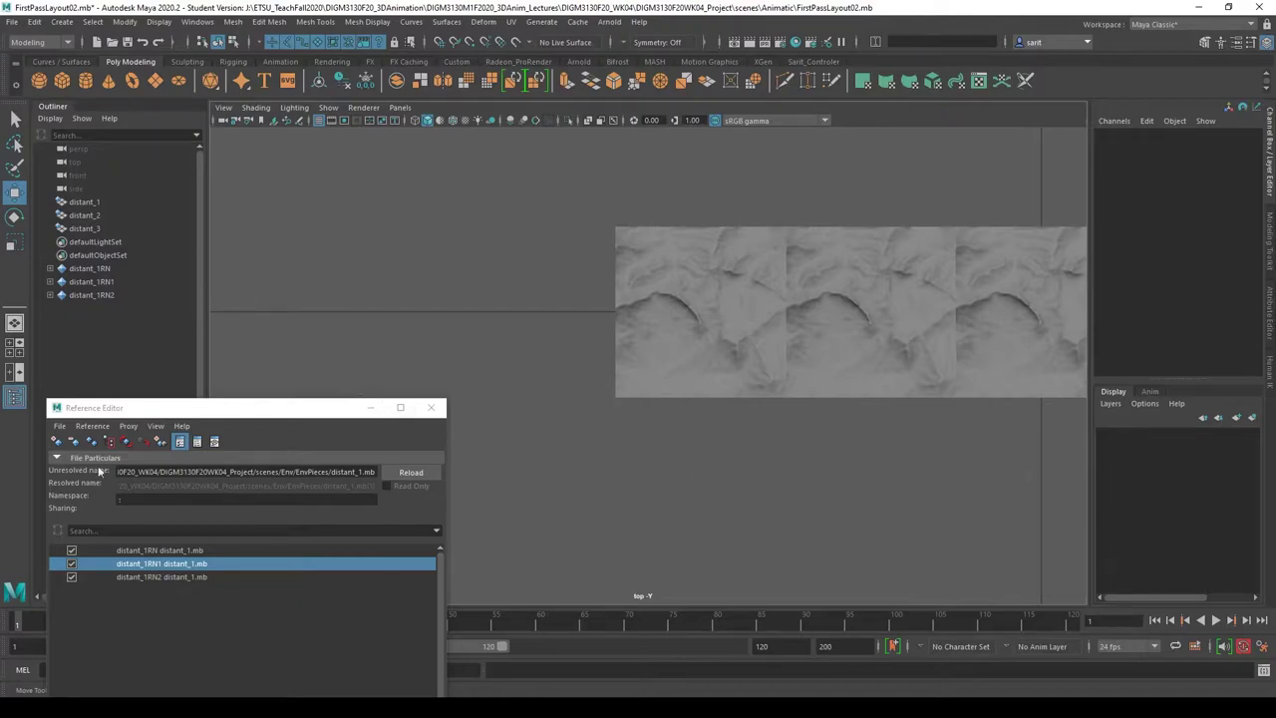
pyautogui.click(156, 580)
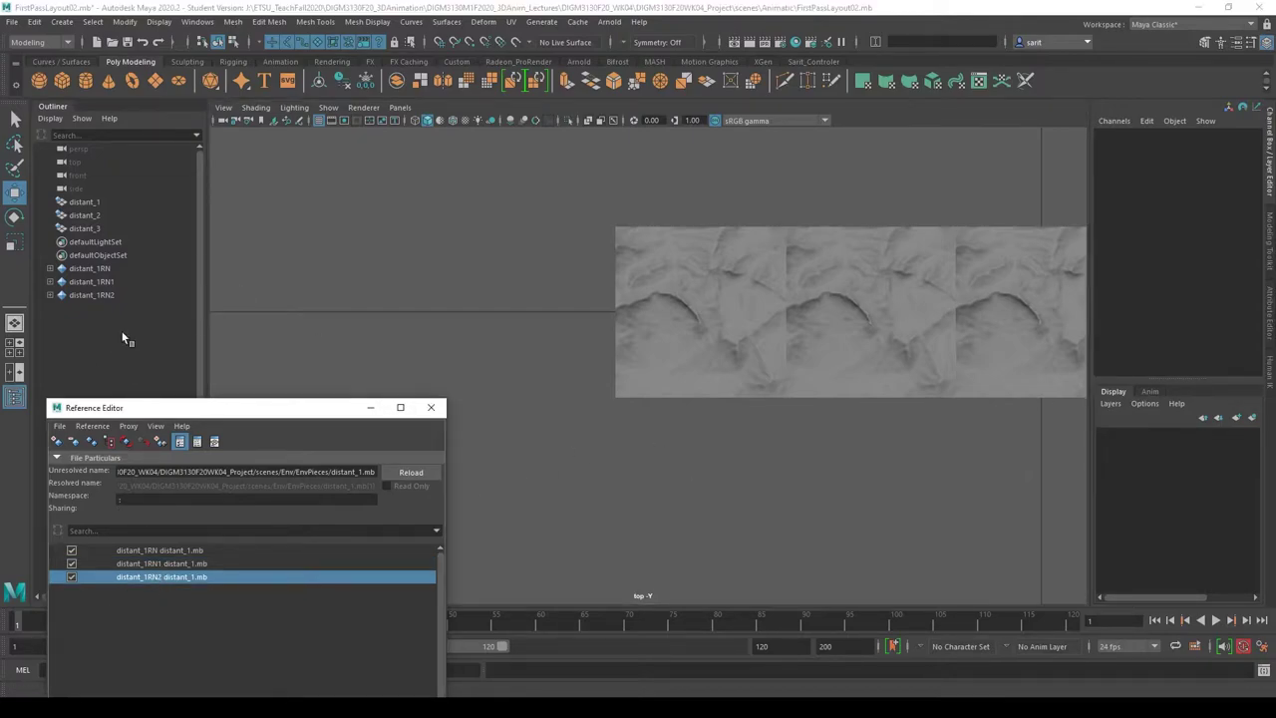
pyautogui.click(91, 425)
pyautogui.click(110, 512)
pyautogui.click(93, 441)
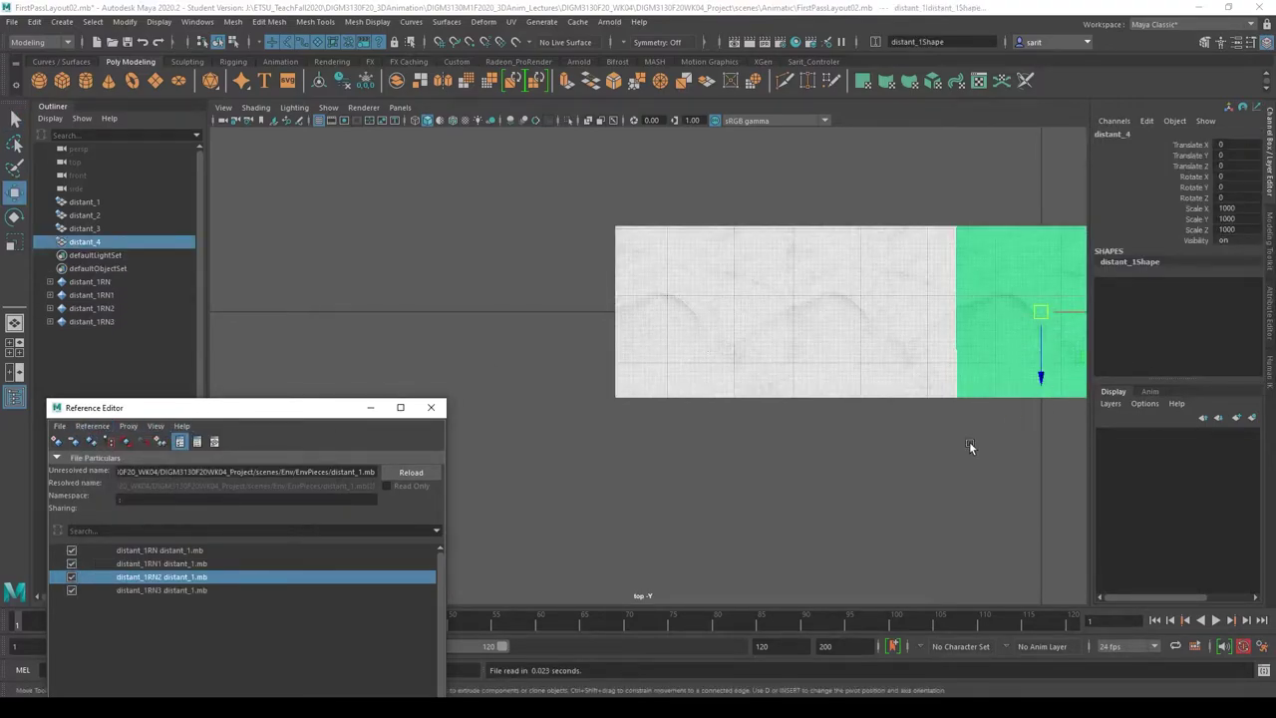
# - Move distant_4 to about -5979 in Translate X so it extends the terrain row past distant_3, then deselect it
pyautogui.moveTo(1056, 313); pyautogui.dragTo(937, 329)
pyautogui.hotkey('ctrl', 'z')
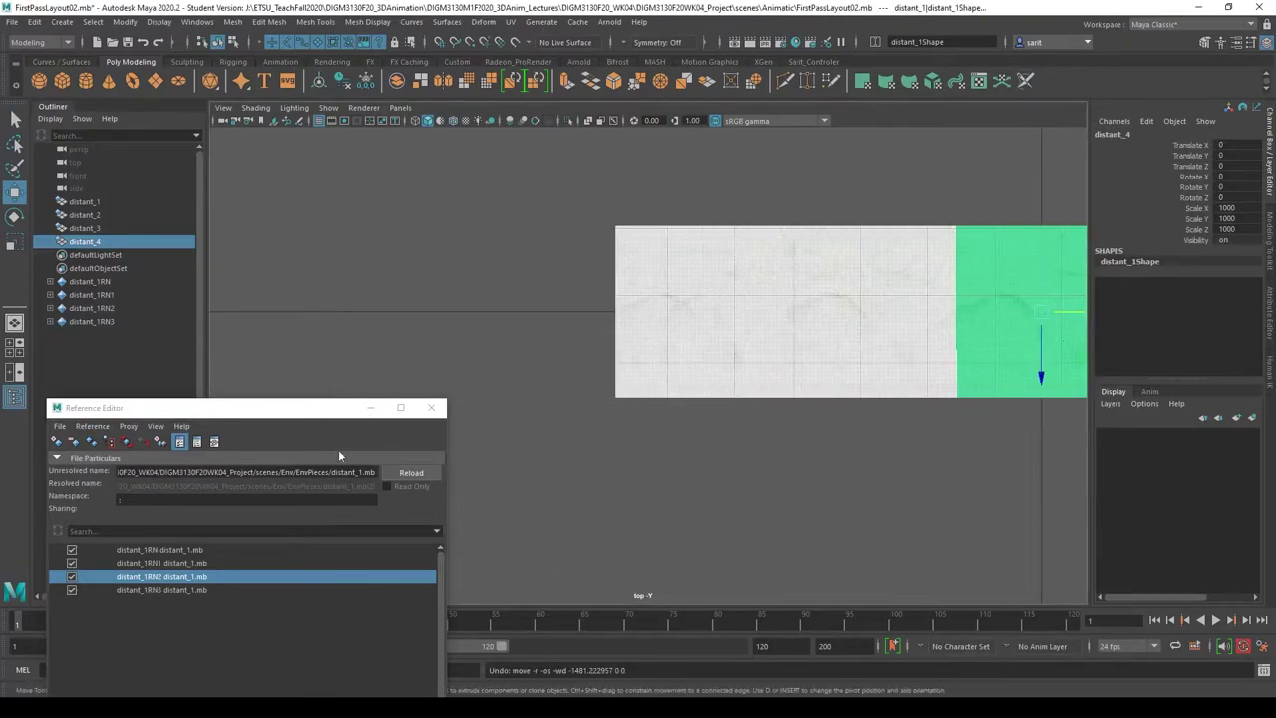
pyautogui.click(110, 243)
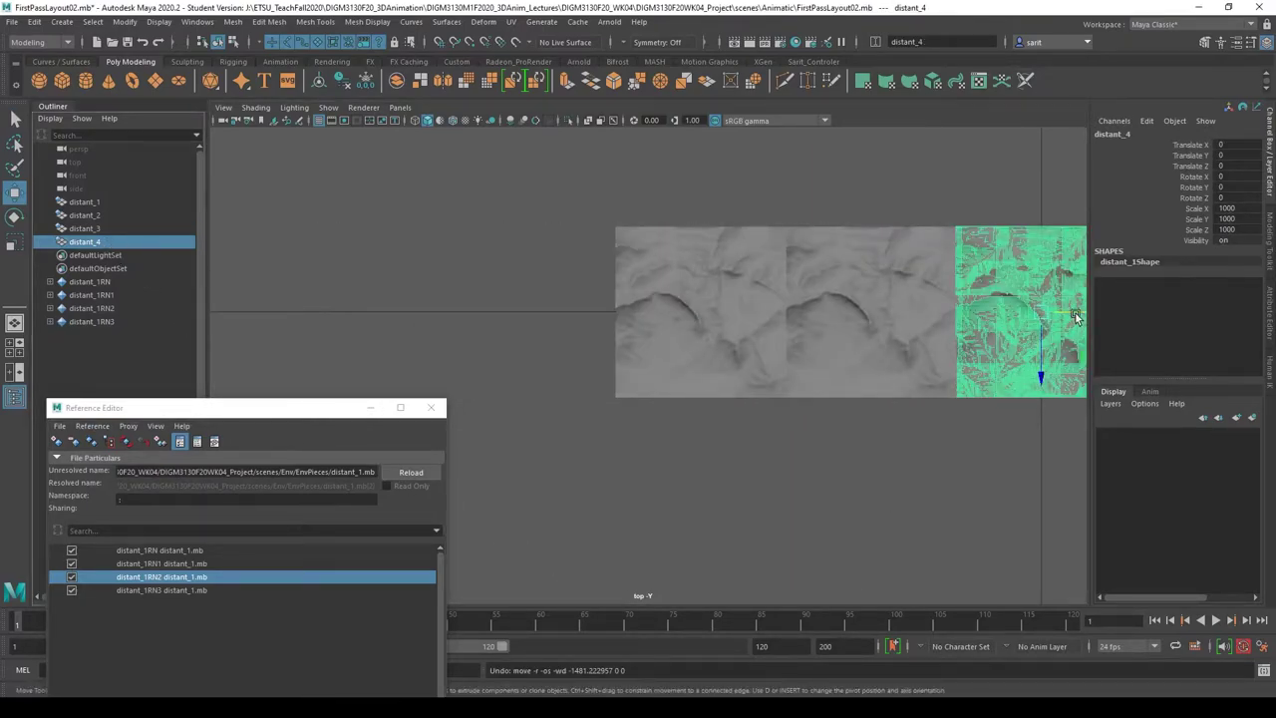
pyautogui.moveTo(1065, 317); pyautogui.dragTo(565, 273)
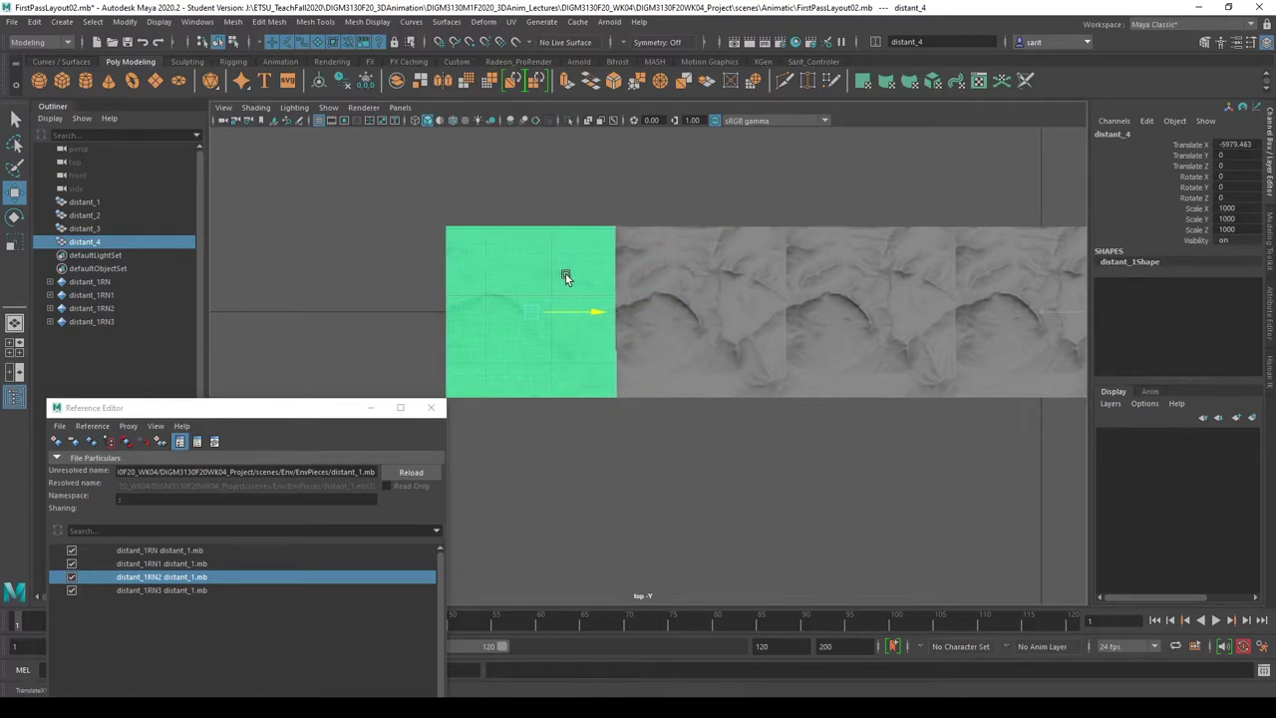
pyautogui.click(881, 553)
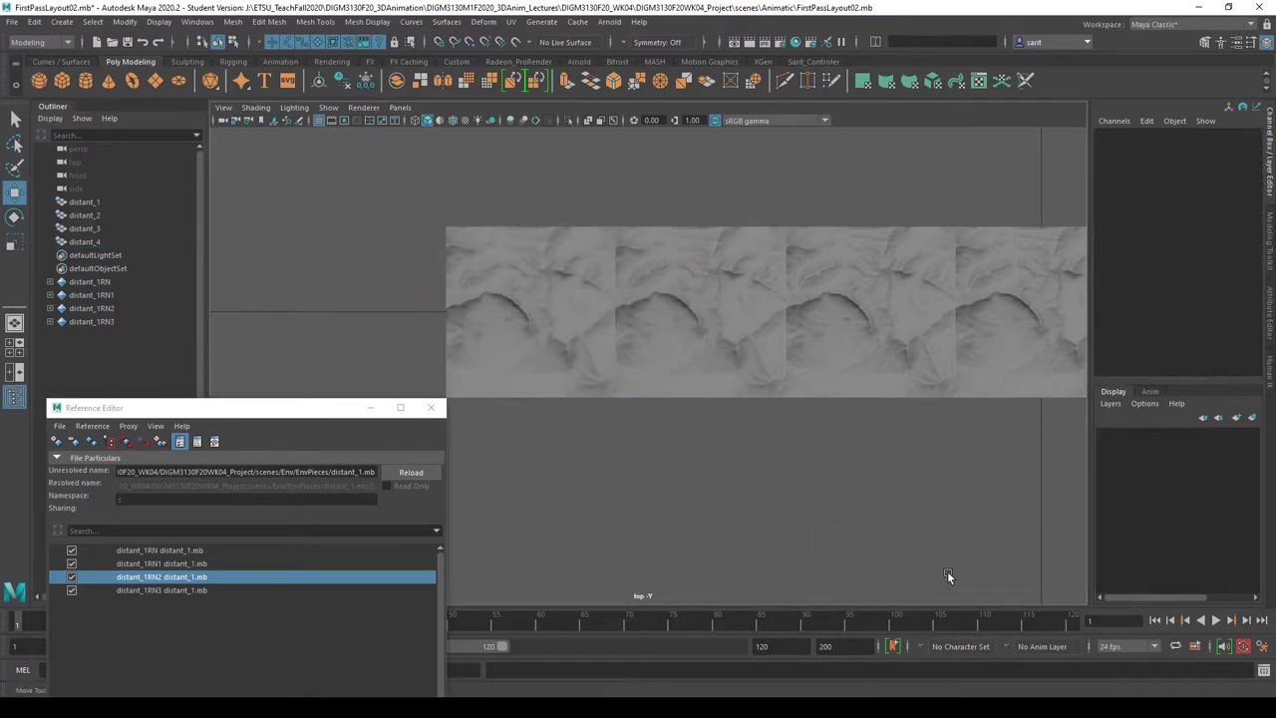
# - Reference distant_2.mb from the EnvPieces folder into the scene and select its entry in the Reference Editor
pyautogui.keyDown('alt'); pyautogui.moveTo(922, 537); pyautogui.dragTo(777, 436, button='right'); pyautogui.keyUp('alt')
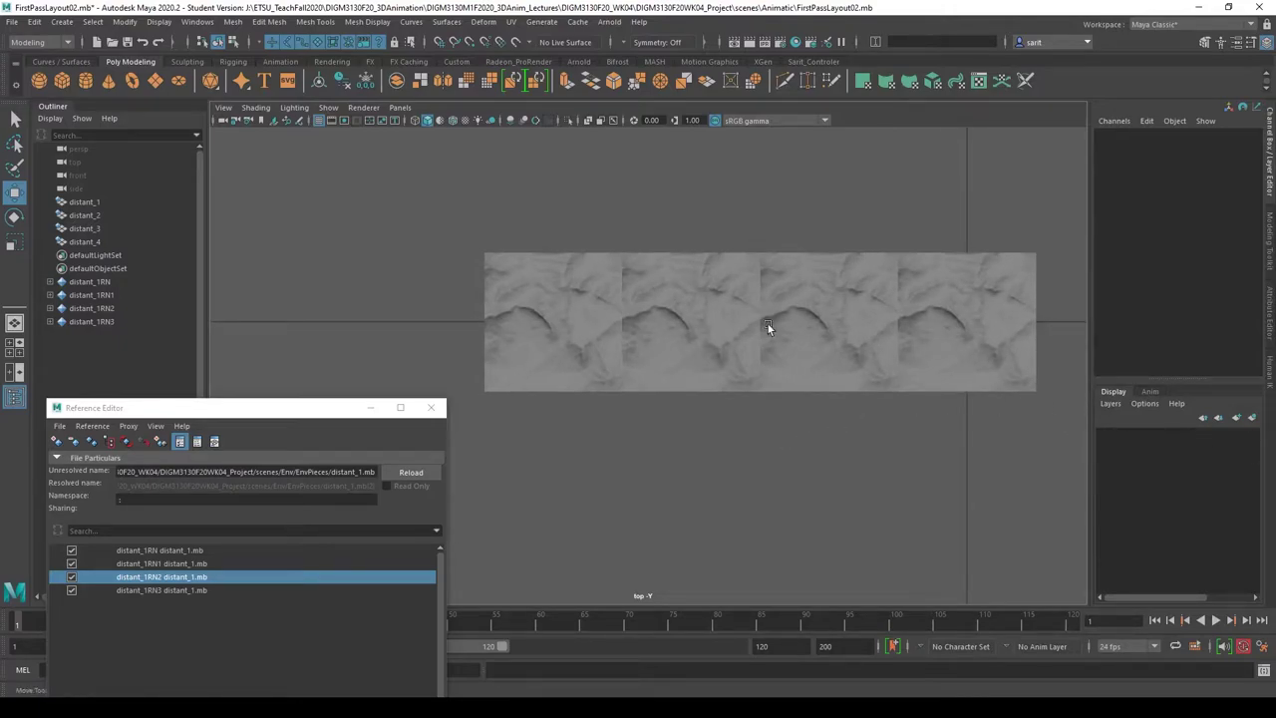
pyautogui.keyDown('alt'); pyautogui.moveTo(894, 441); pyautogui.dragTo(791, 432, button='right'); pyautogui.keyUp('alt')
pyautogui.keyDown('alt'); pyautogui.moveTo(791, 433); pyautogui.dragTo(1006, 426, button='middle'); pyautogui.keyUp('alt')
pyautogui.keyDown('alt'); pyautogui.moveTo(1007, 420); pyautogui.dragTo(883, 449, button='right'); pyautogui.keyUp('alt')
pyautogui.keyDown('alt'); pyautogui.moveTo(883, 450); pyautogui.dragTo(921, 415, button='middle'); pyautogui.keyUp('alt')
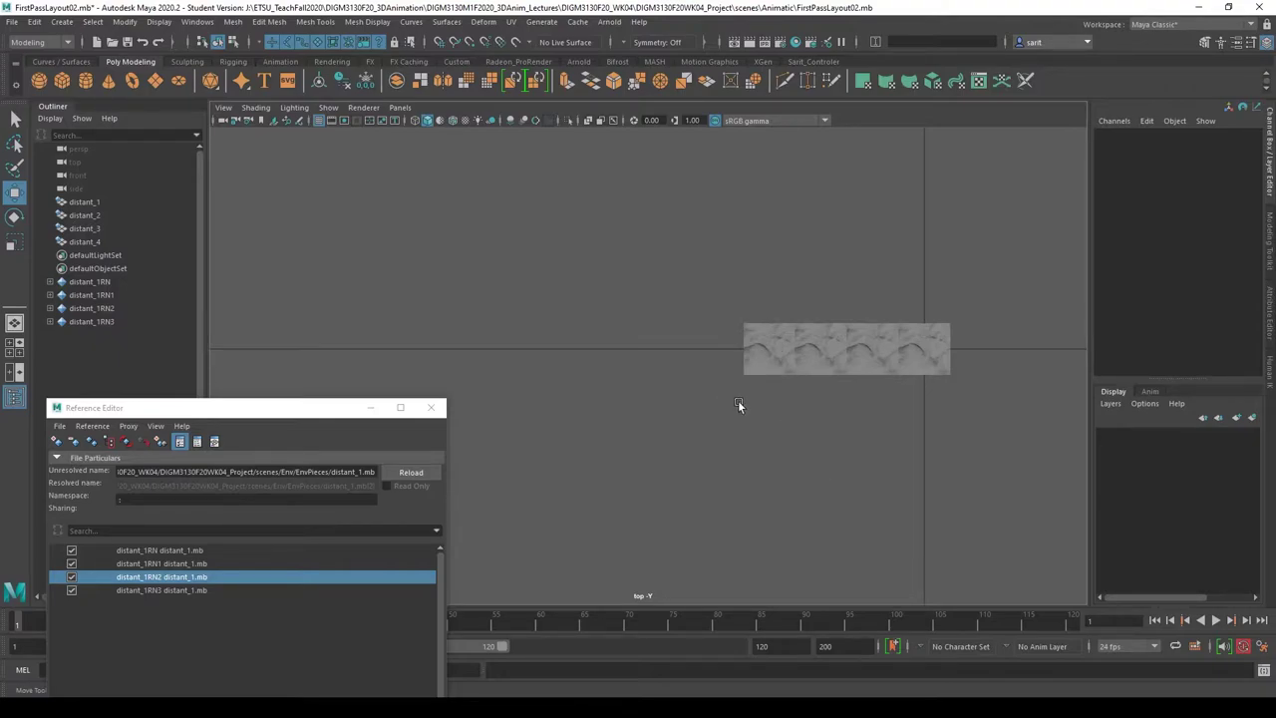
pyautogui.click(127, 646)
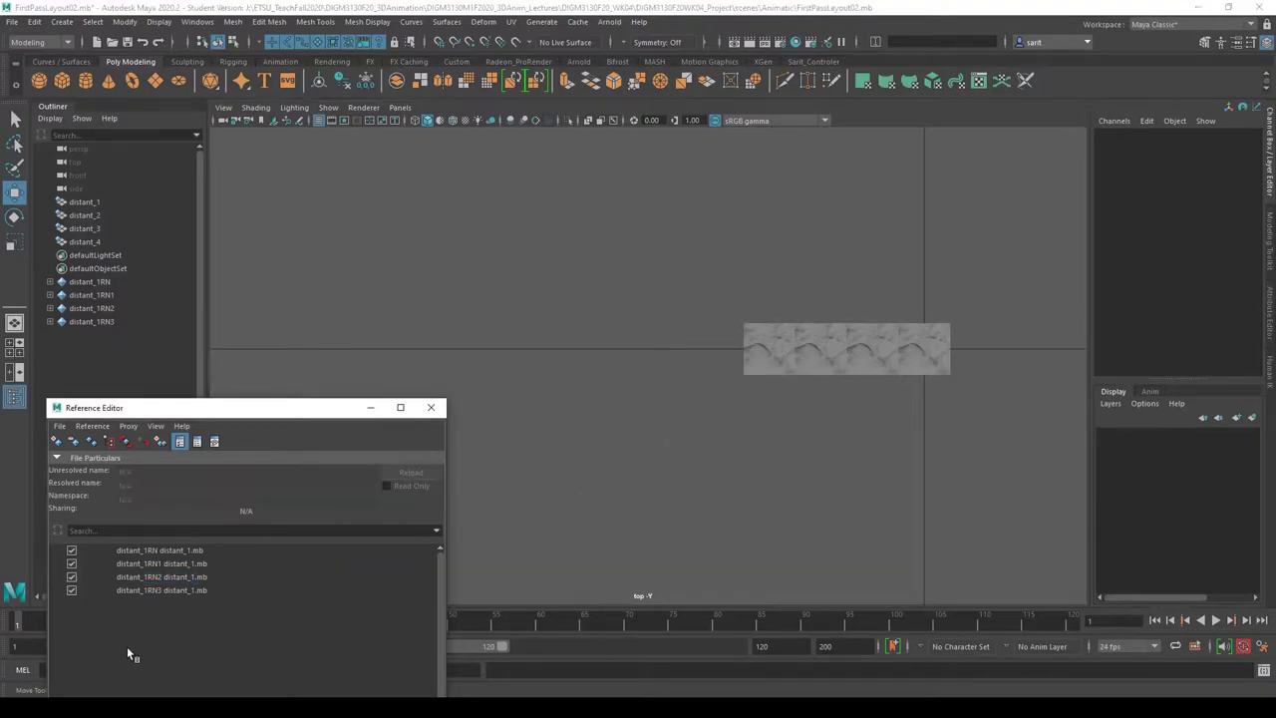
pyautogui.click(56, 440)
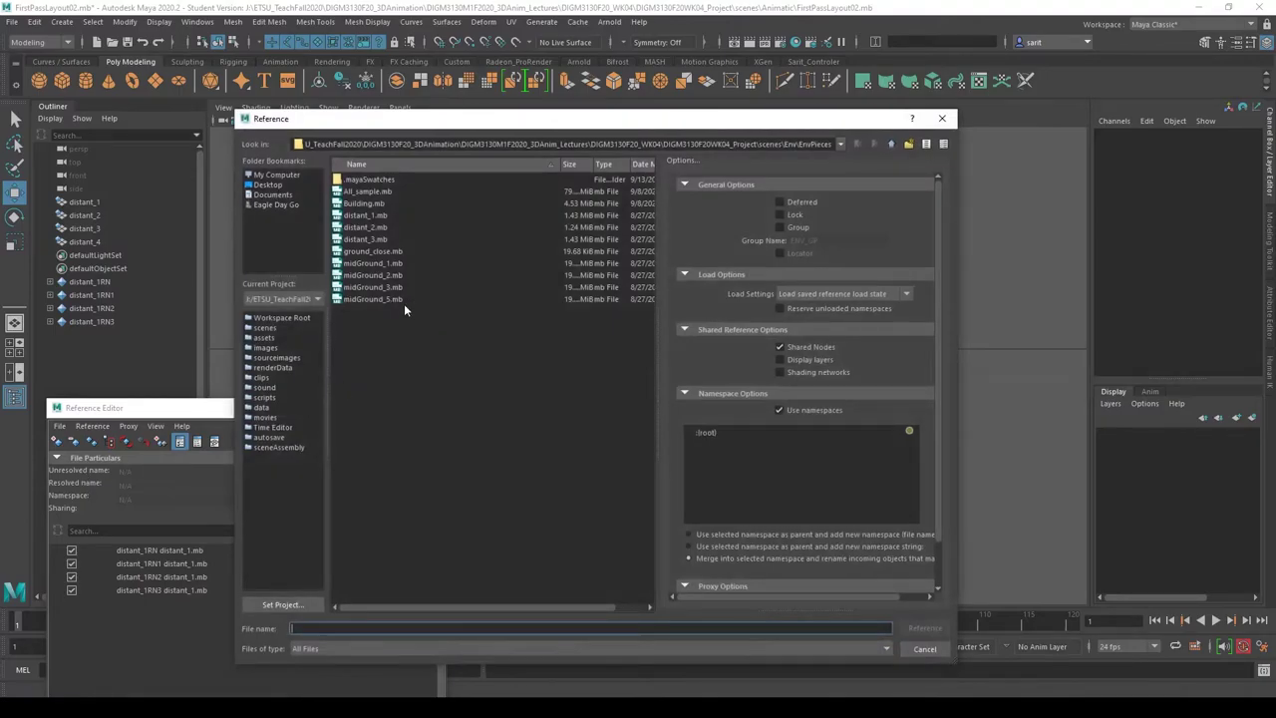
pyautogui.doubleClick(376, 229)
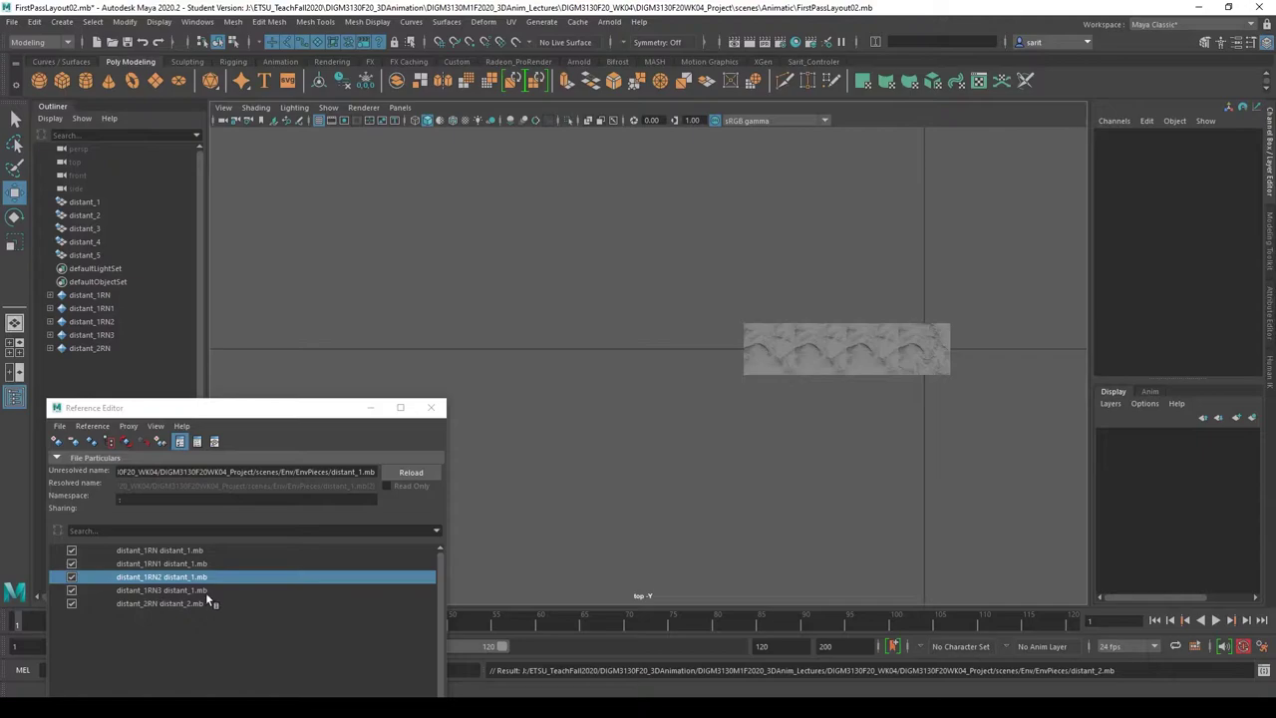
pyautogui.click(186, 603)
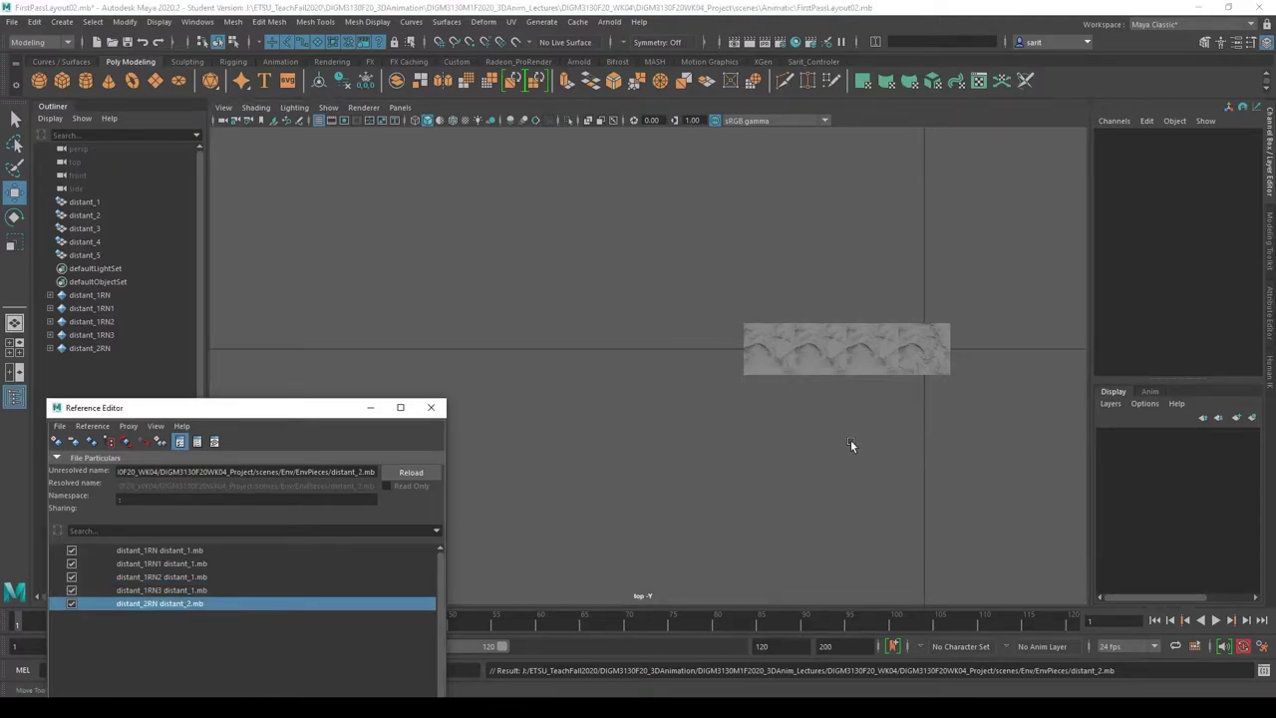
# - Move distant_5 to about 1763 in Translate Z so it slightly overlaps the front edge of distant_1, then deselect it
pyautogui.scroll(-2, 620, 361)
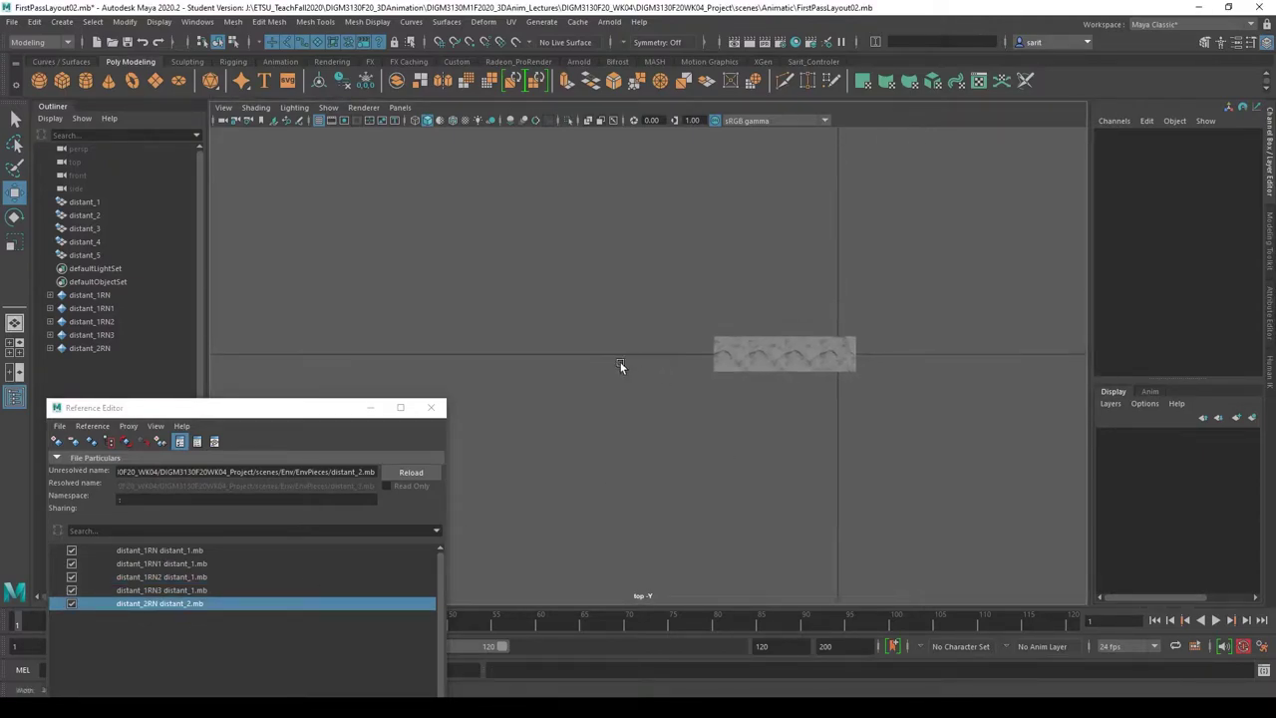
pyautogui.click(87, 257)
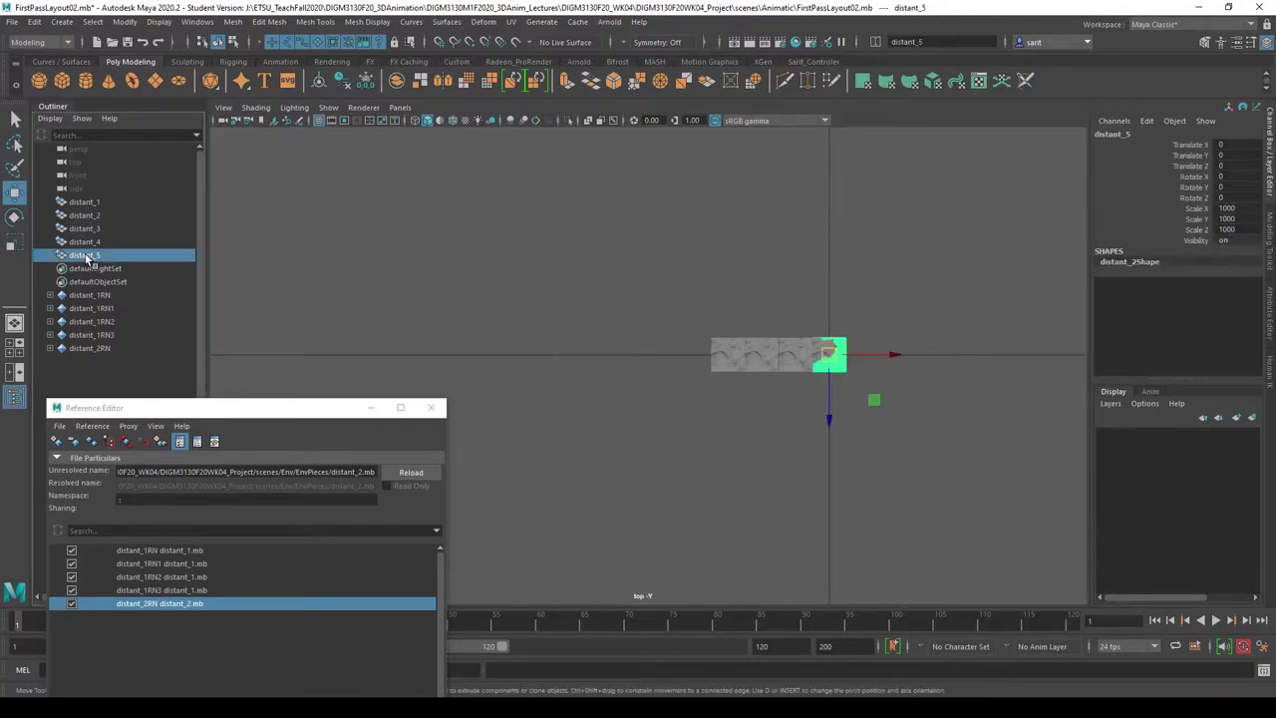
pyautogui.moveTo(829, 415); pyautogui.dragTo(828, 444)
pyautogui.scroll(1, 895, 414)
pyautogui.scroll(3, 895, 414)
pyautogui.keyDown('alt'); pyautogui.moveTo(895, 413); pyautogui.dragTo(382, 399, button='middle'); pyautogui.keyUp('alt')
pyautogui.scroll(4, 973, 506)
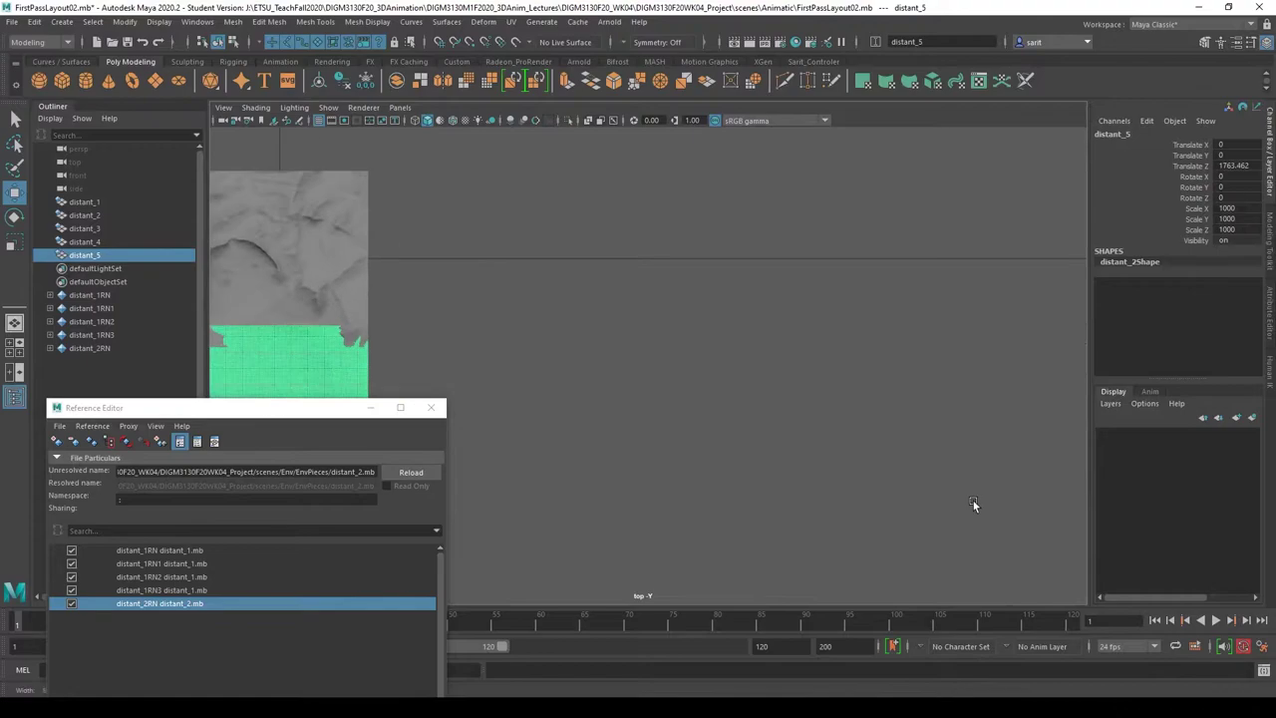
pyautogui.scroll(3, 609, 459)
pyautogui.click(976, 449)
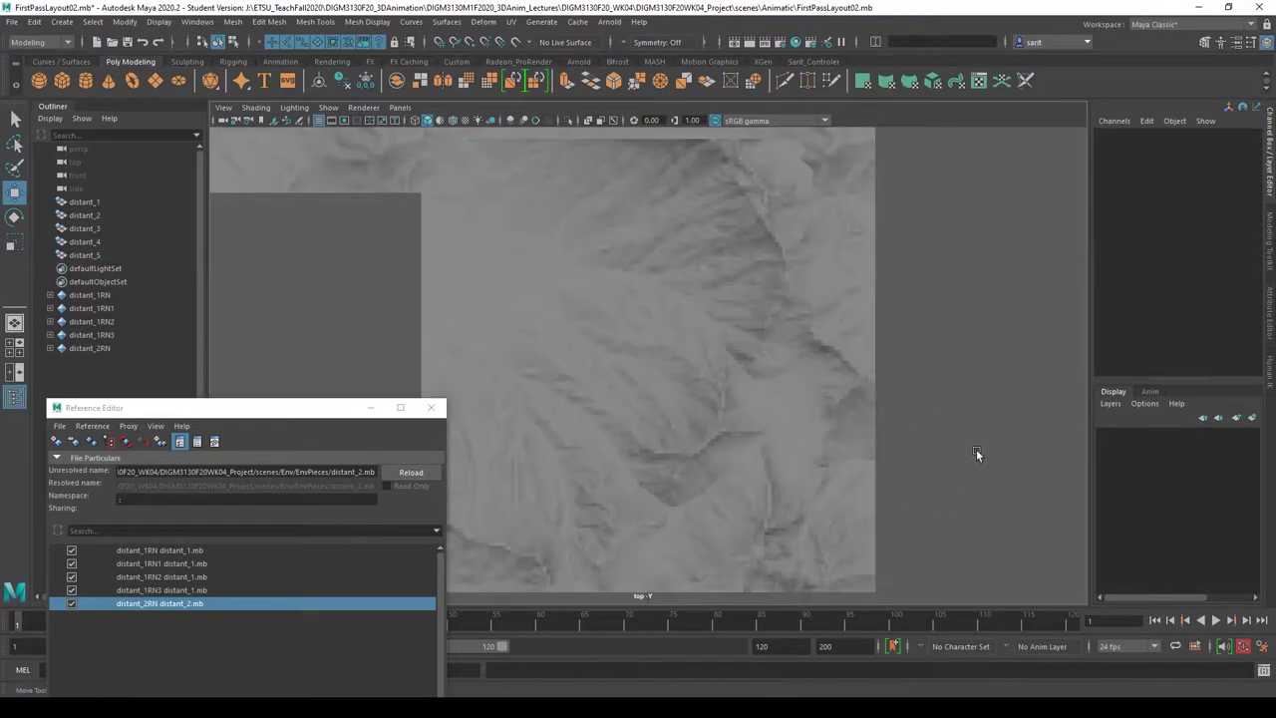
# - Rotate distant_5 about 90 degrees around Y in the top view
pyautogui.scroll(-2, 582, 394)
pyautogui.scroll(-2, 763, 418)
pyautogui.scroll(1, 763, 418)
pyautogui.scroll(1, 771, 437)
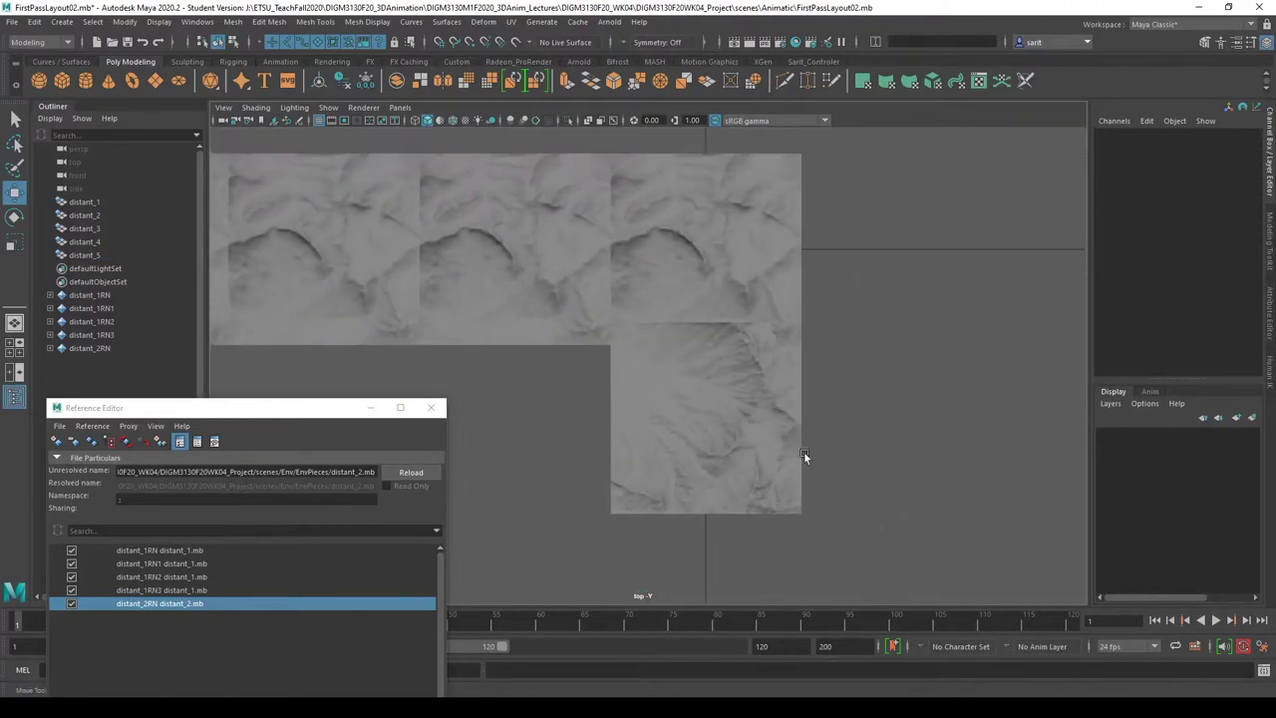
pyautogui.click(774, 439)
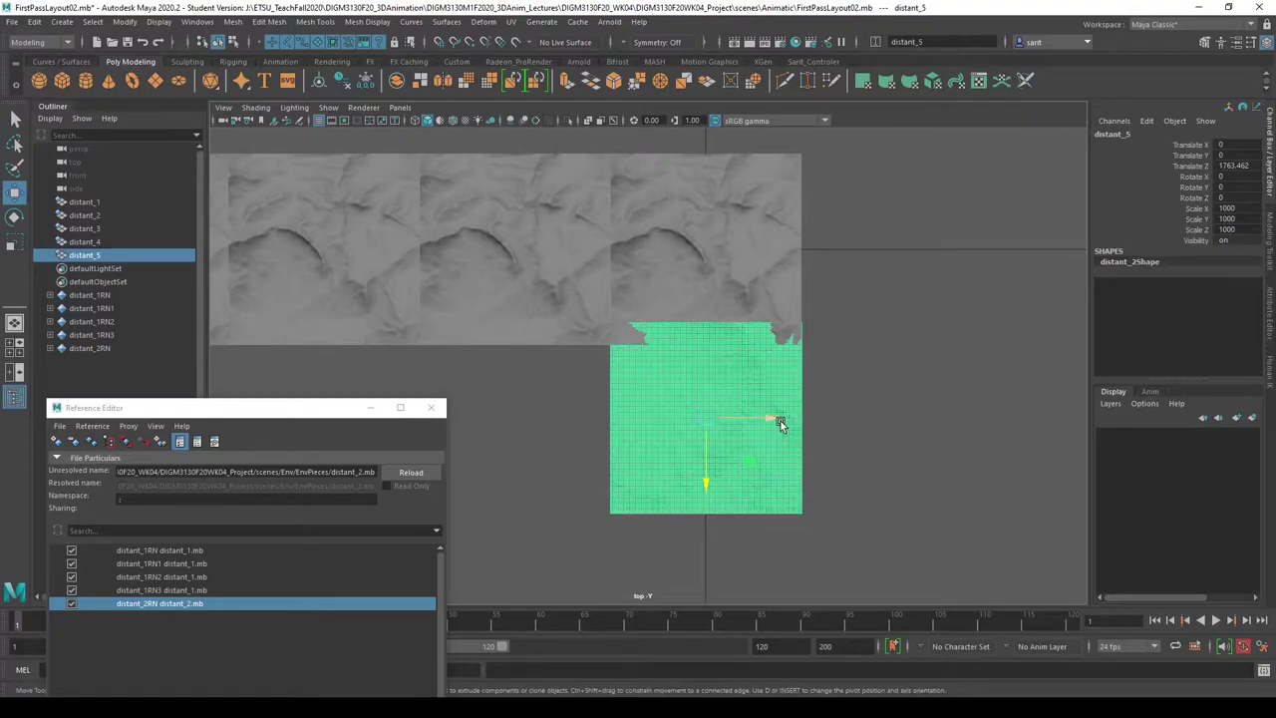
pyautogui.press('e')
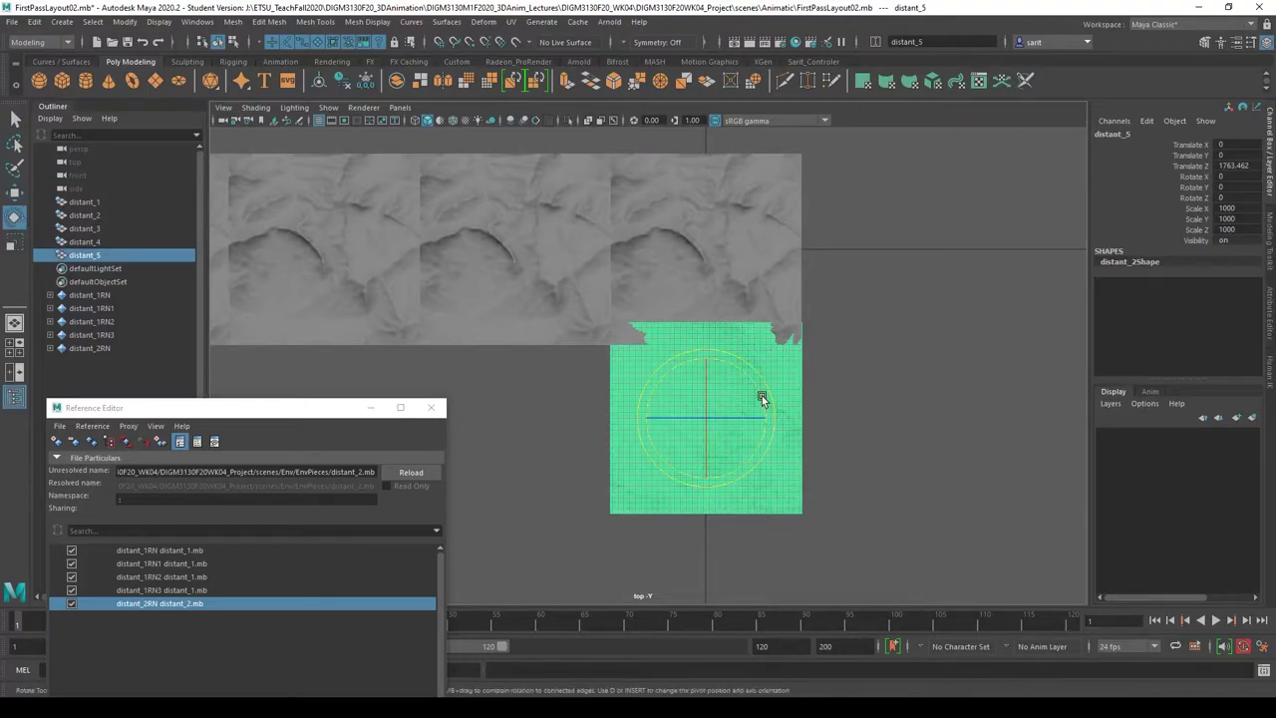
pyautogui.moveTo(763, 399); pyautogui.dragTo(687, 378)
pyautogui.moveTo(690, 377); pyautogui.dragTo(691, 377)
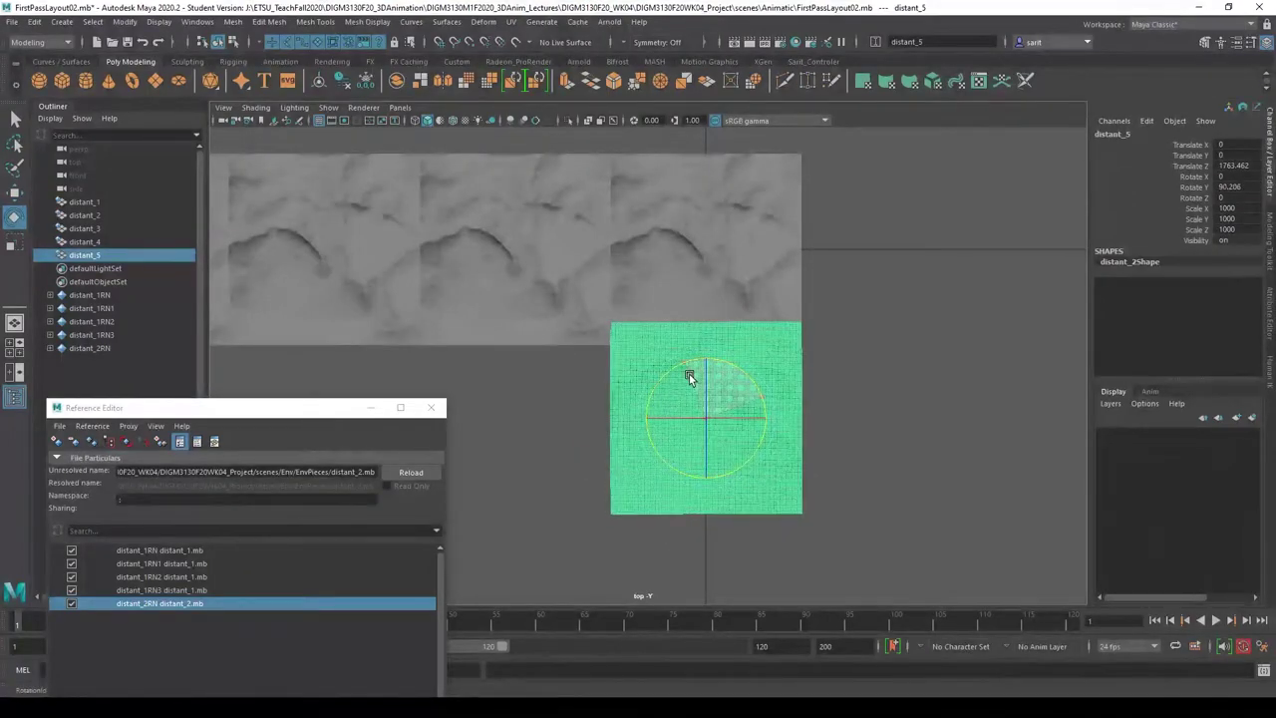
# - Move distant_5 to about 1096 in Translate Z so it overlaps the front half of distant_1, then deselect it
pyautogui.press('w')
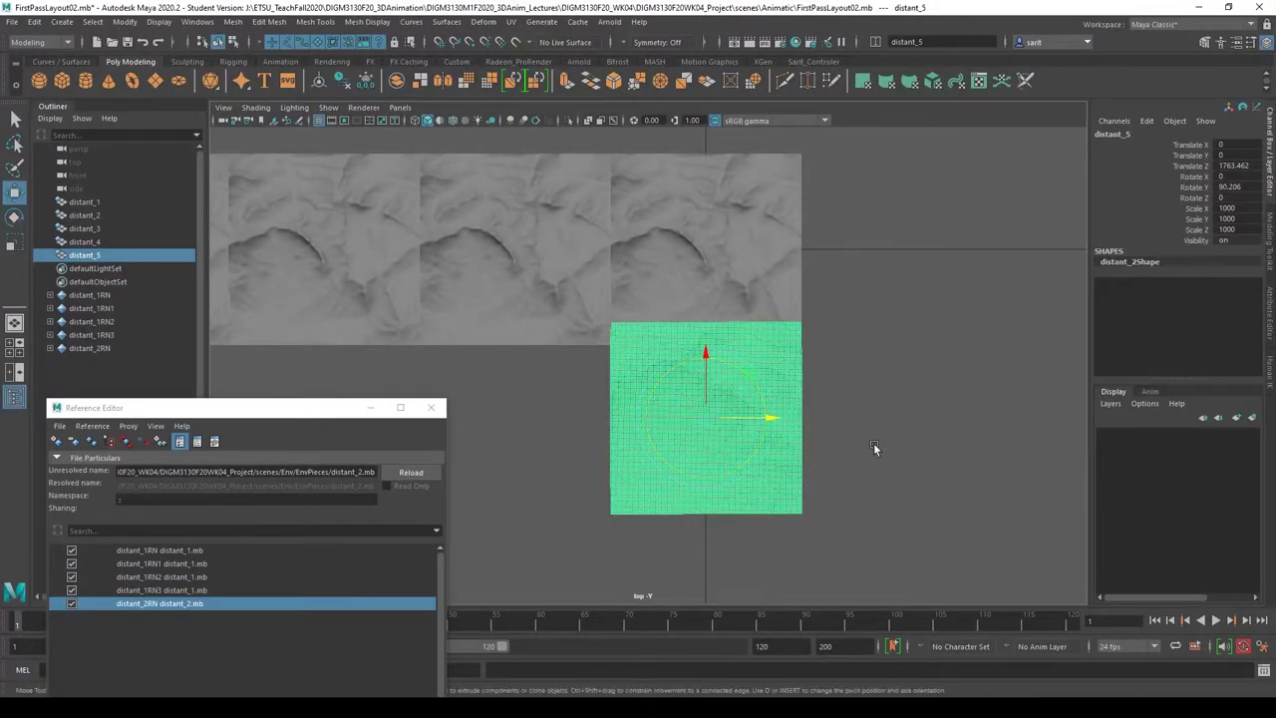
pyautogui.moveTo(706, 361); pyautogui.dragTo(698, 298)
pyautogui.click(859, 398)
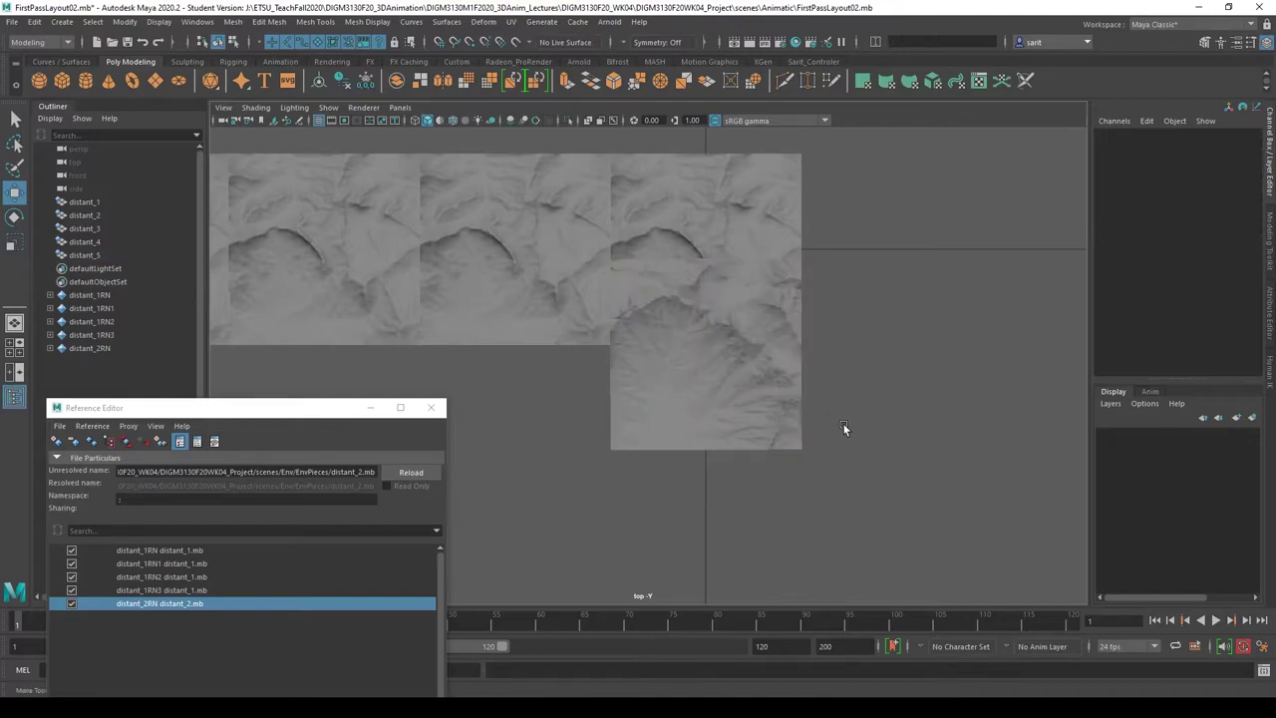
pyautogui.keyDown('alt'); pyautogui.moveTo(806, 403); pyautogui.dragTo(1042, 608, button='right'); pyautogui.keyUp('alt')
pyautogui.keyDown('alt'); pyautogui.moveTo(994, 530); pyautogui.dragTo(693, 469, button='right'); pyautogui.keyUp('alt')
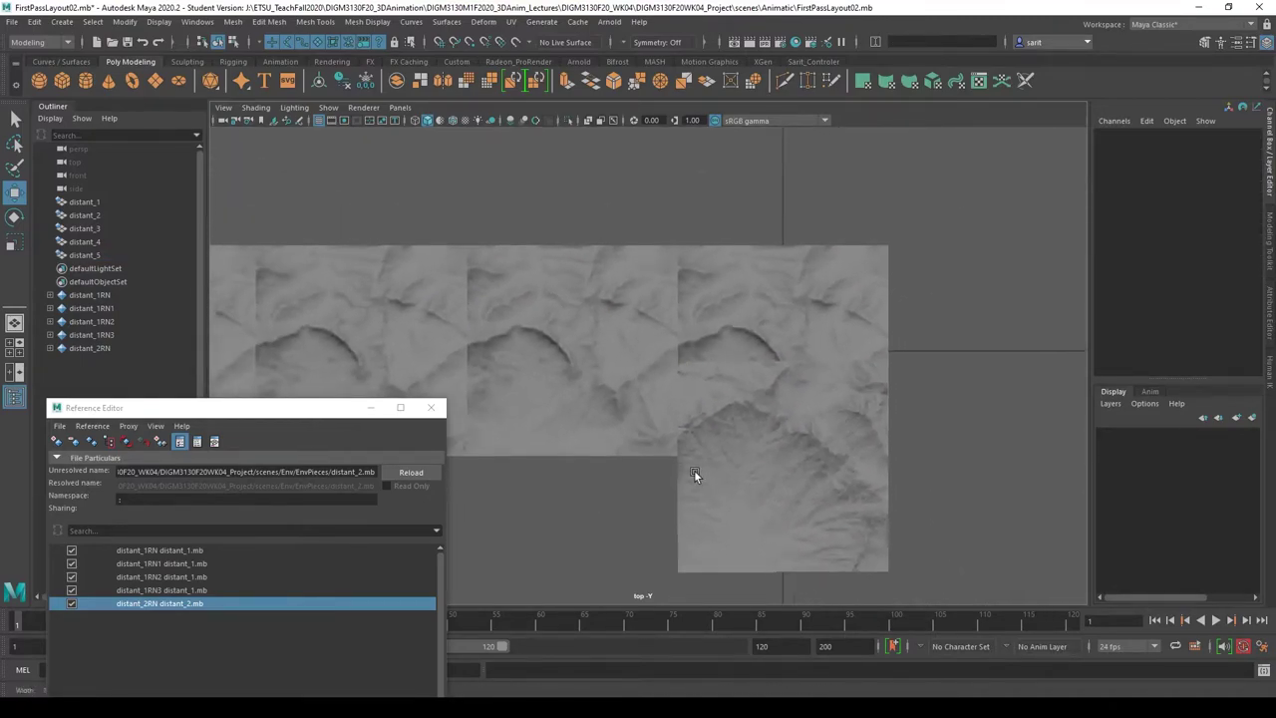
pyautogui.keyDown('alt'); pyautogui.moveTo(693, 470); pyautogui.dragTo(864, 467, button='middle'); pyautogui.keyUp('alt')
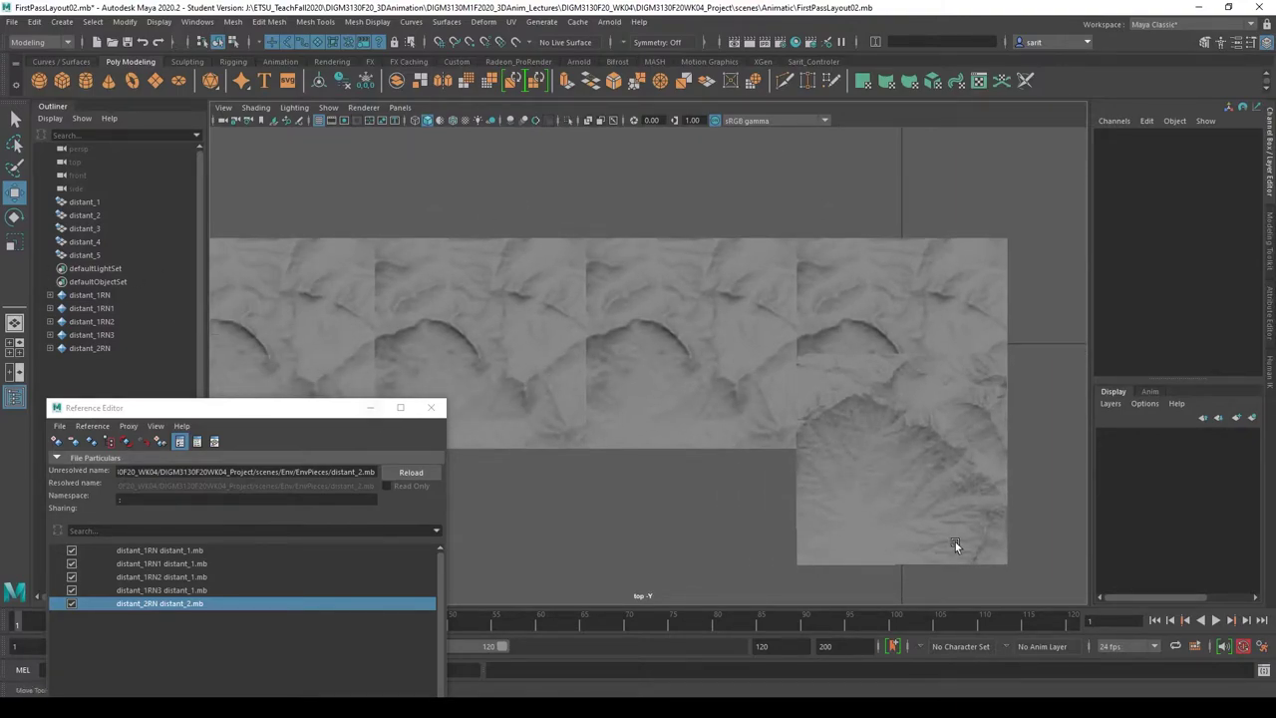
# - Try moving distant_5 back across distant_1 to about -391 in Translate Z, then deselect it to check the overlap
pyautogui.click(887, 475)
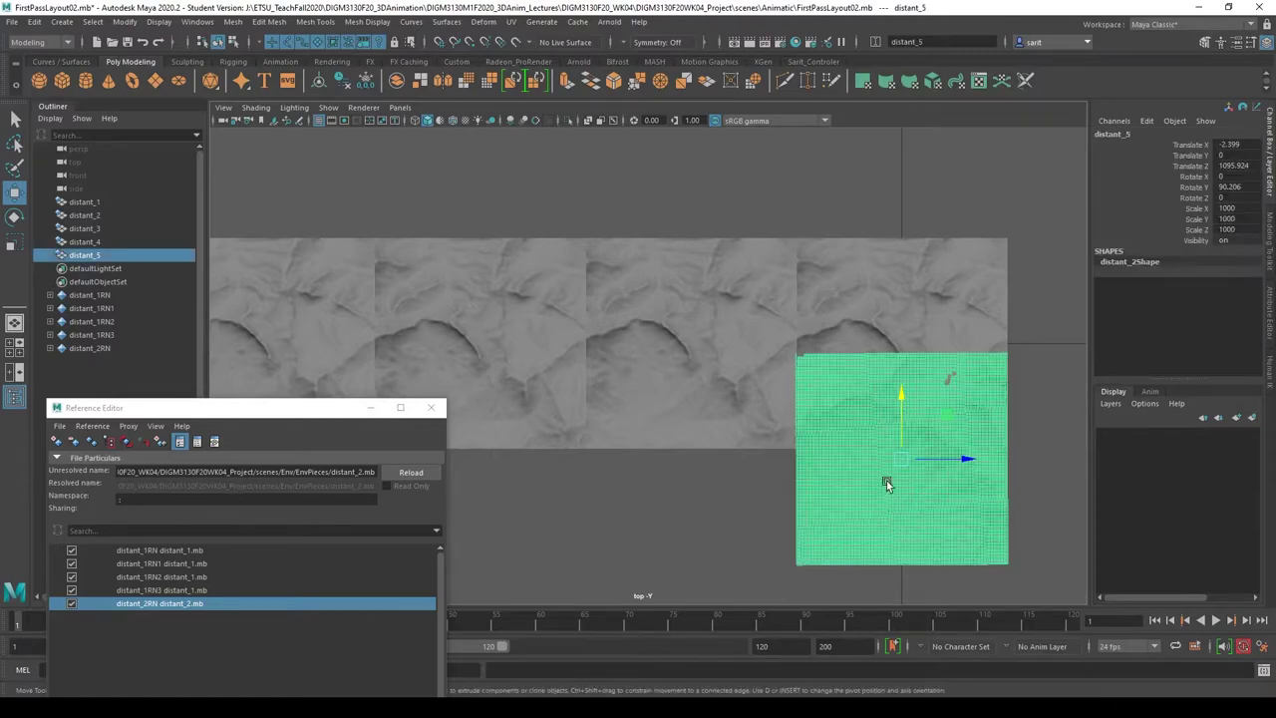
pyautogui.moveTo(904, 400); pyautogui.dragTo(887, 256)
pyautogui.keyDown('alt'); pyautogui.moveTo(888, 372); pyautogui.dragTo(879, 484, button='middle'); pyautogui.keyUp('alt')
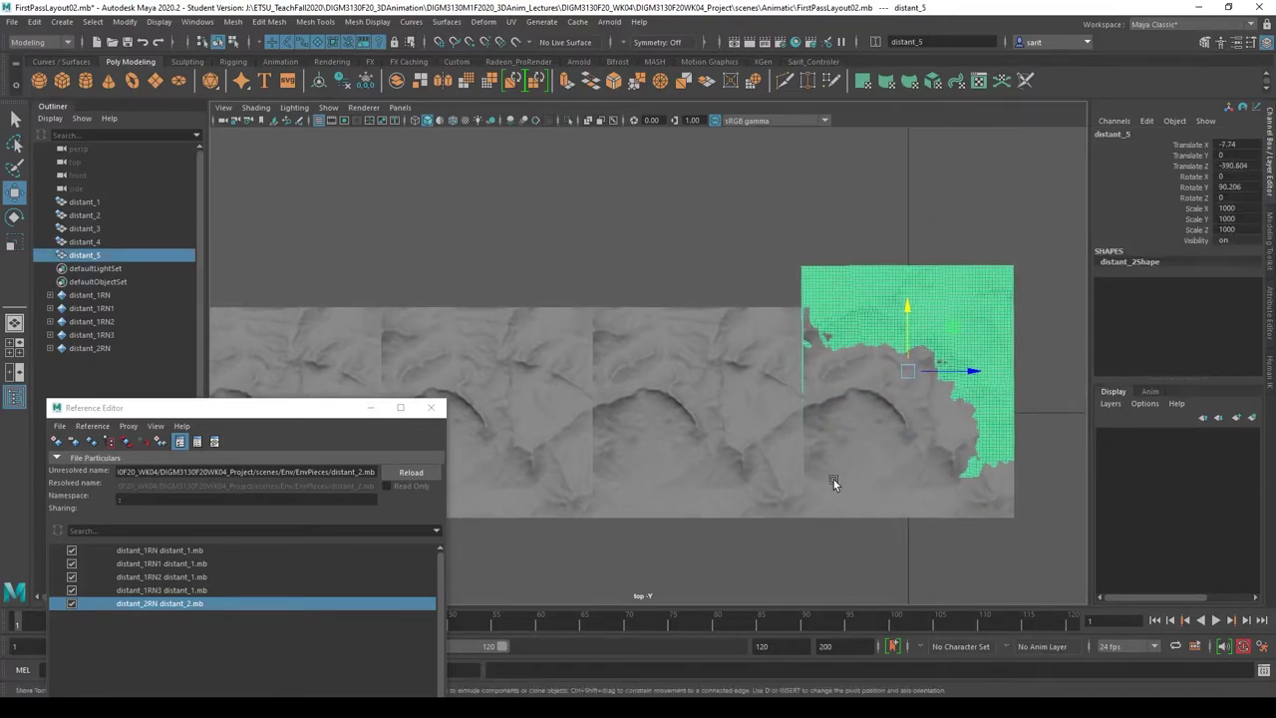
pyautogui.click(1005, 371)
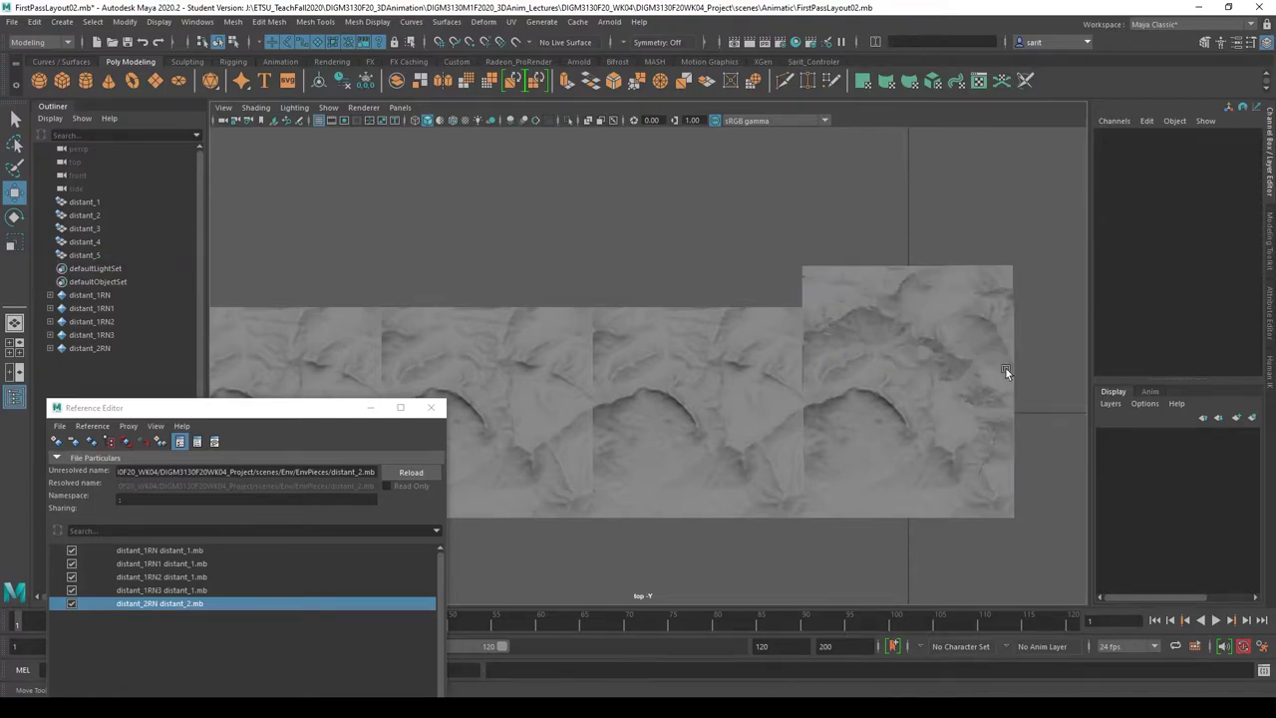
# - Move distant_5 forward to about 1107 in Translate Z, then deselect it
pyautogui.click(936, 285)
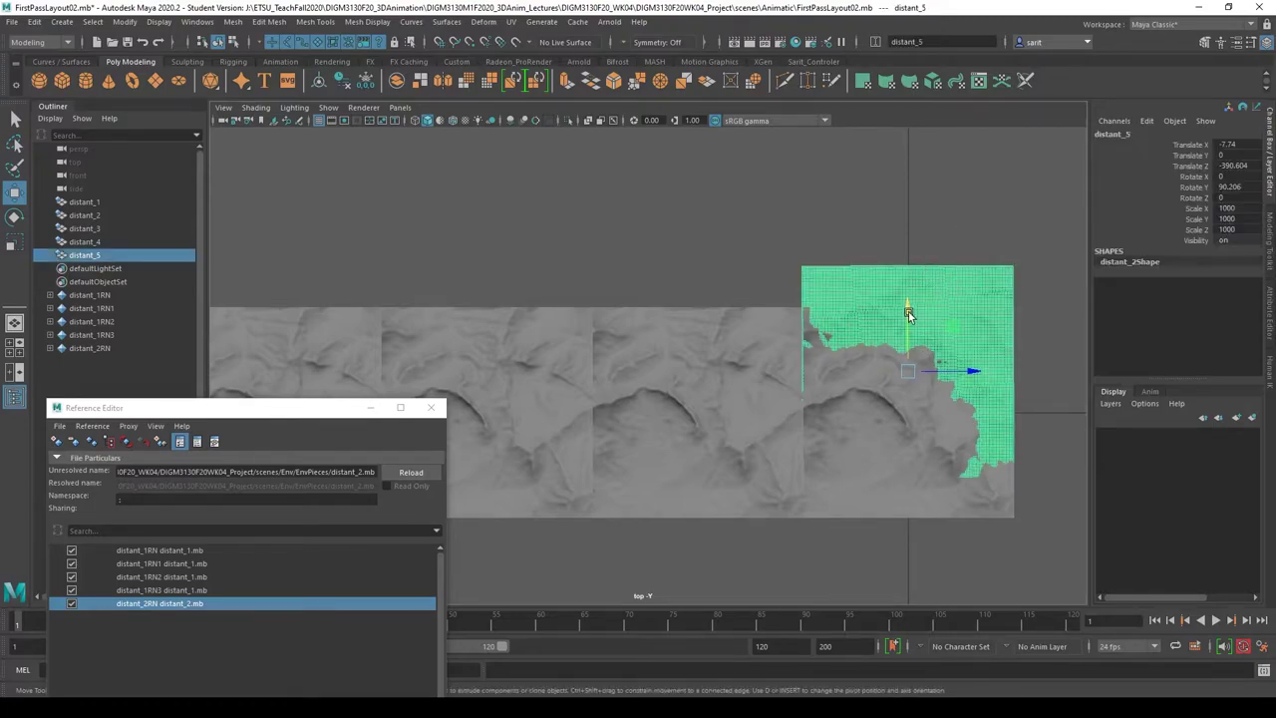
pyautogui.moveTo(908, 311); pyautogui.dragTo(890, 469)
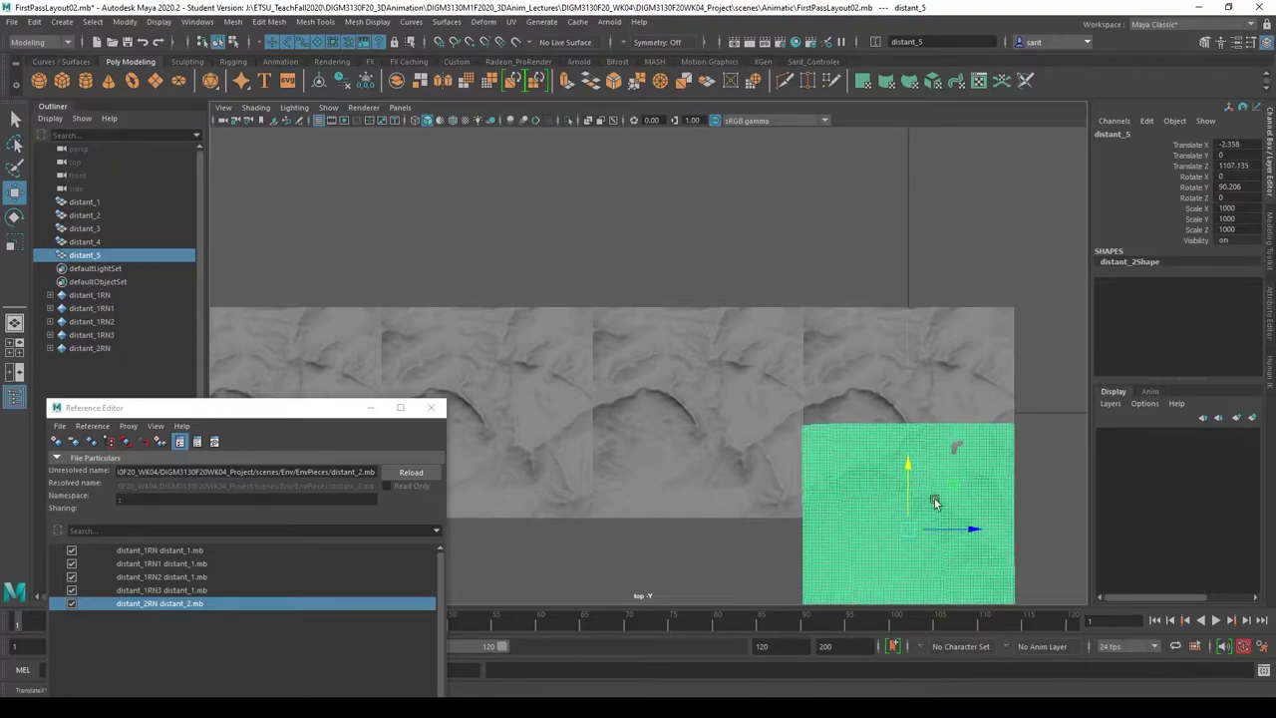
pyautogui.click(1040, 481)
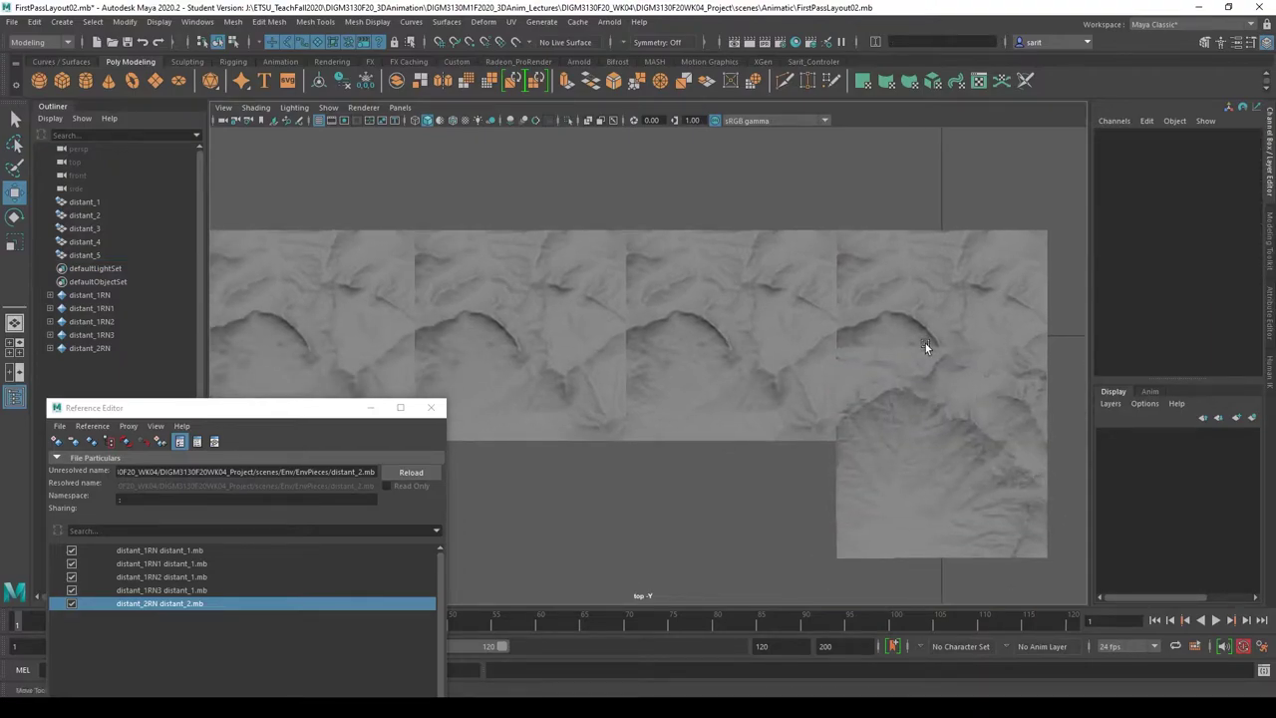
# - In the perspective view, lower distant_5 to about -161 in Translate Y and shift it to about -221 in Translate X, then deselect it
pyautogui.click(955, 370)
pyautogui.press('space')
pyautogui.keyDown('alt'); pyautogui.moveTo(977, 267); pyautogui.dragTo(807, 287); pyautogui.keyUp('alt')
pyautogui.press('space')
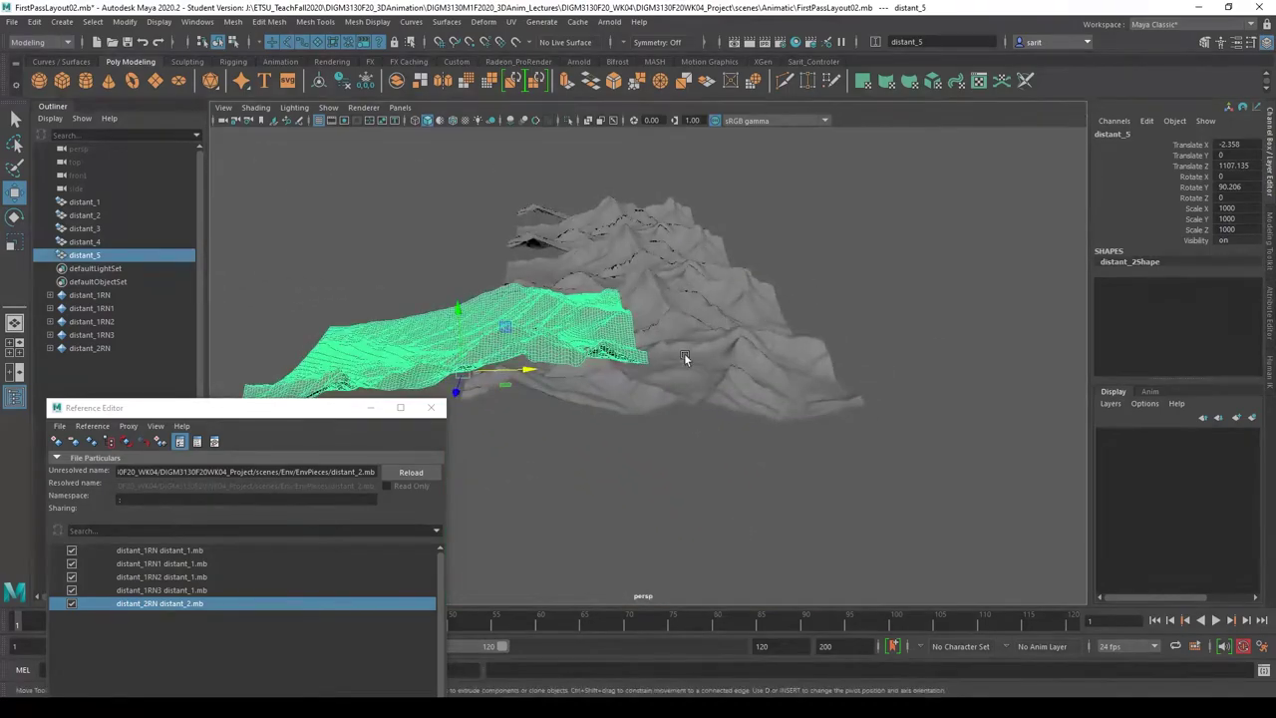
pyautogui.moveTo(453, 302); pyautogui.dragTo(914, 402)
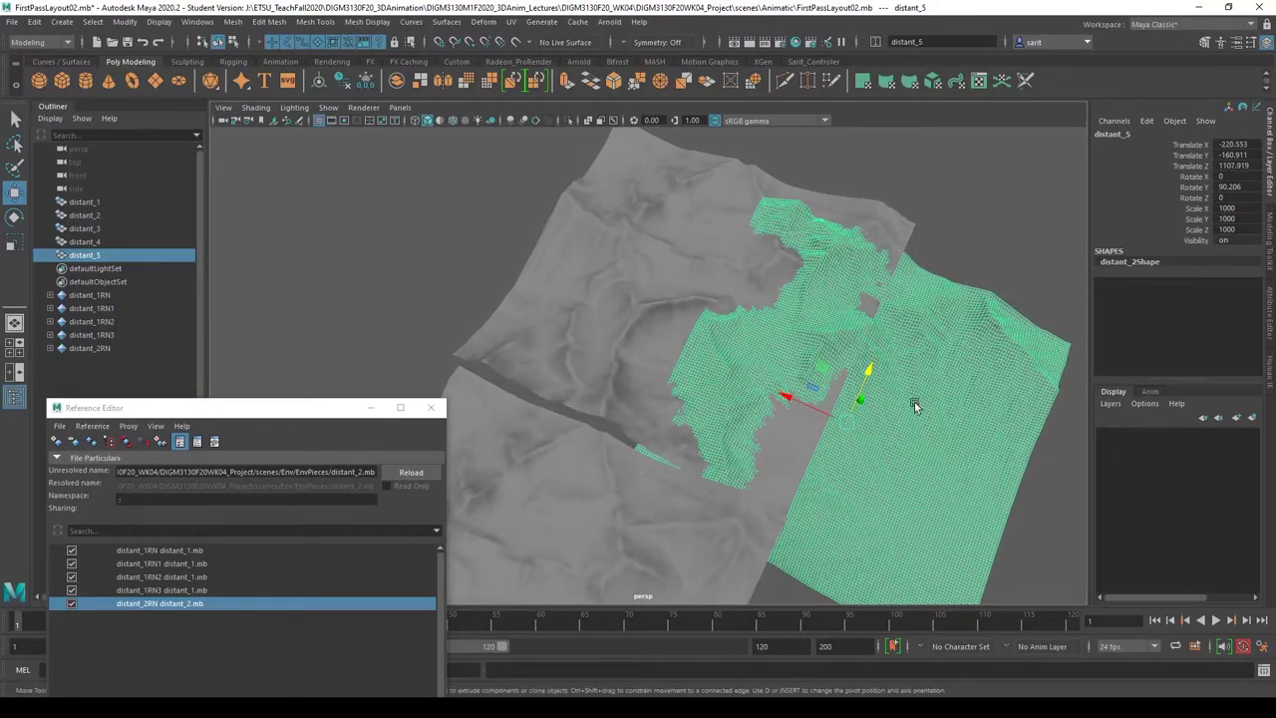
pyautogui.click(992, 228)
# - Move distant_5 to about 1199 in Translate Z to adjust how its ridges blend into distant_1
pyautogui.keyDown('alt'); pyautogui.moveTo(821, 459); pyautogui.dragTo(719, 453); pyautogui.keyUp('alt')
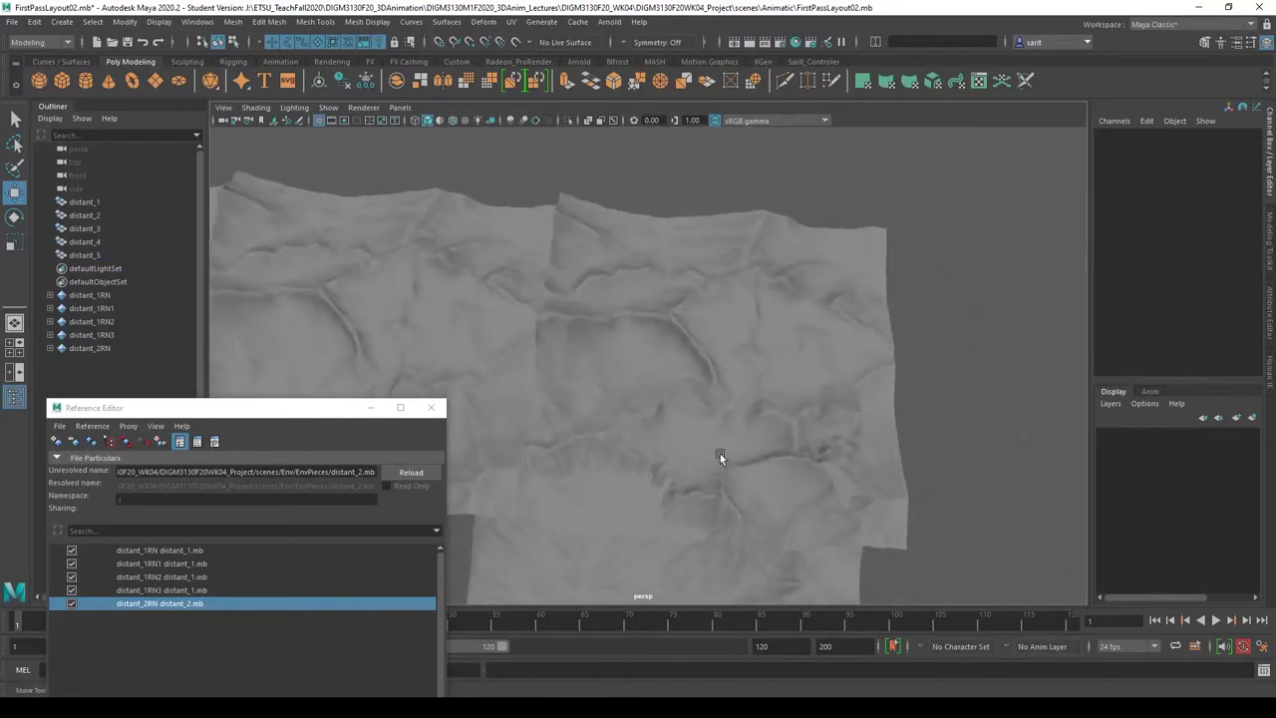
pyautogui.keyDown('alt'); pyautogui.moveTo(720, 453); pyautogui.dragTo(997, 416, button='right'); pyautogui.keyUp('alt')
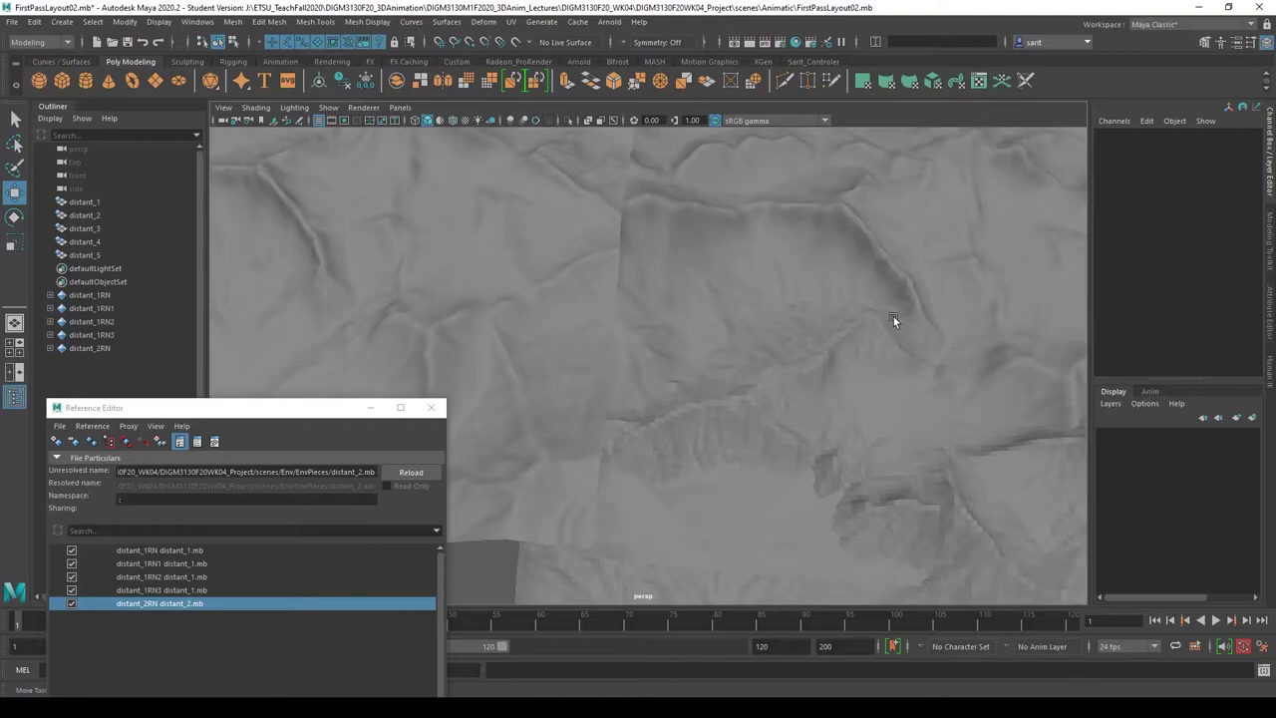
pyautogui.click(817, 422)
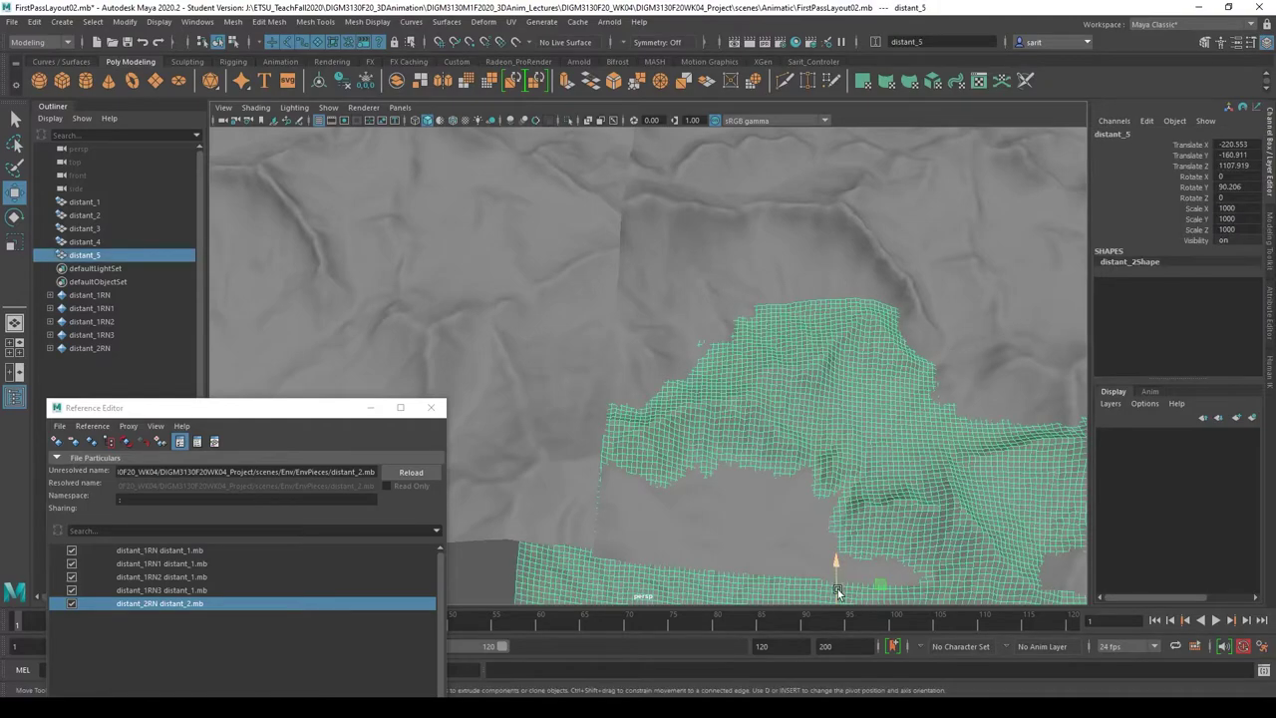
pyautogui.keyDown('alt'); pyautogui.moveTo(837, 593); pyautogui.dragTo(765, 373); pyautogui.keyUp('alt')
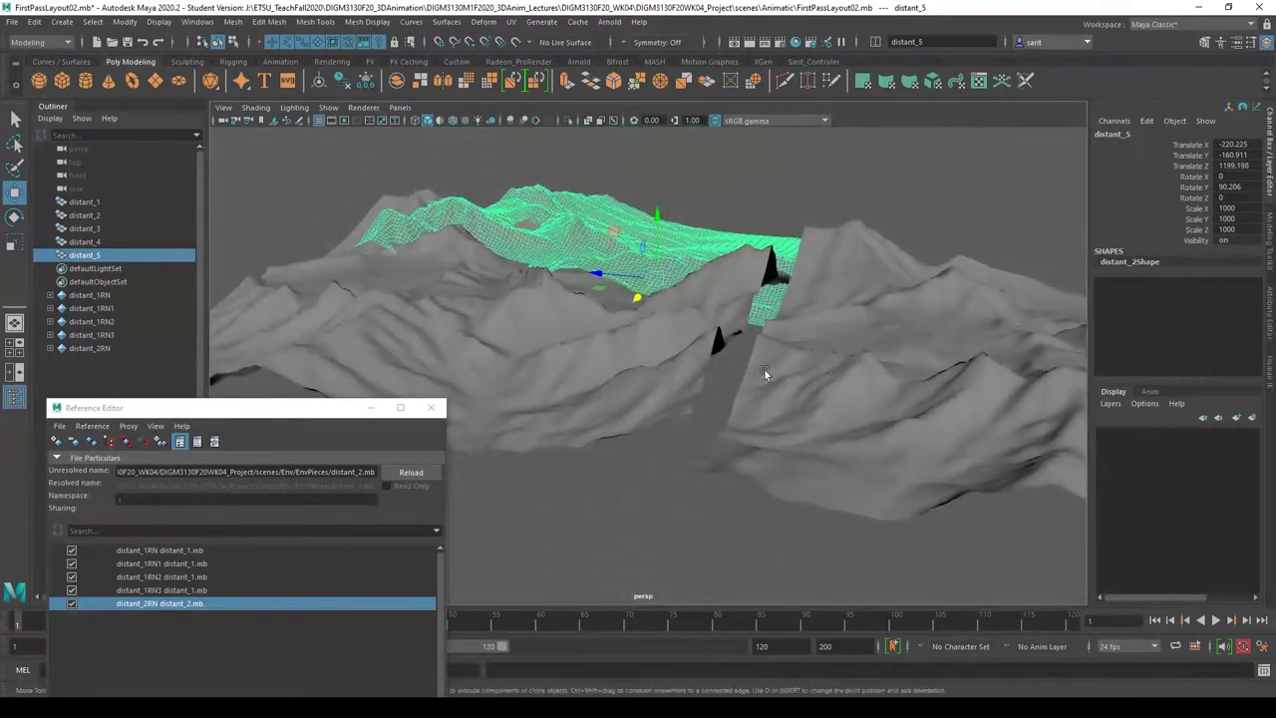
# - Switch distant_1 to edge selection and select its border edge loop beside the gap to the neighbouring terrain
pyautogui.click(733, 298)
pyautogui.keyDown('alt'); pyautogui.moveTo(803, 274); pyautogui.dragTo(710, 357); pyautogui.keyUp('alt')
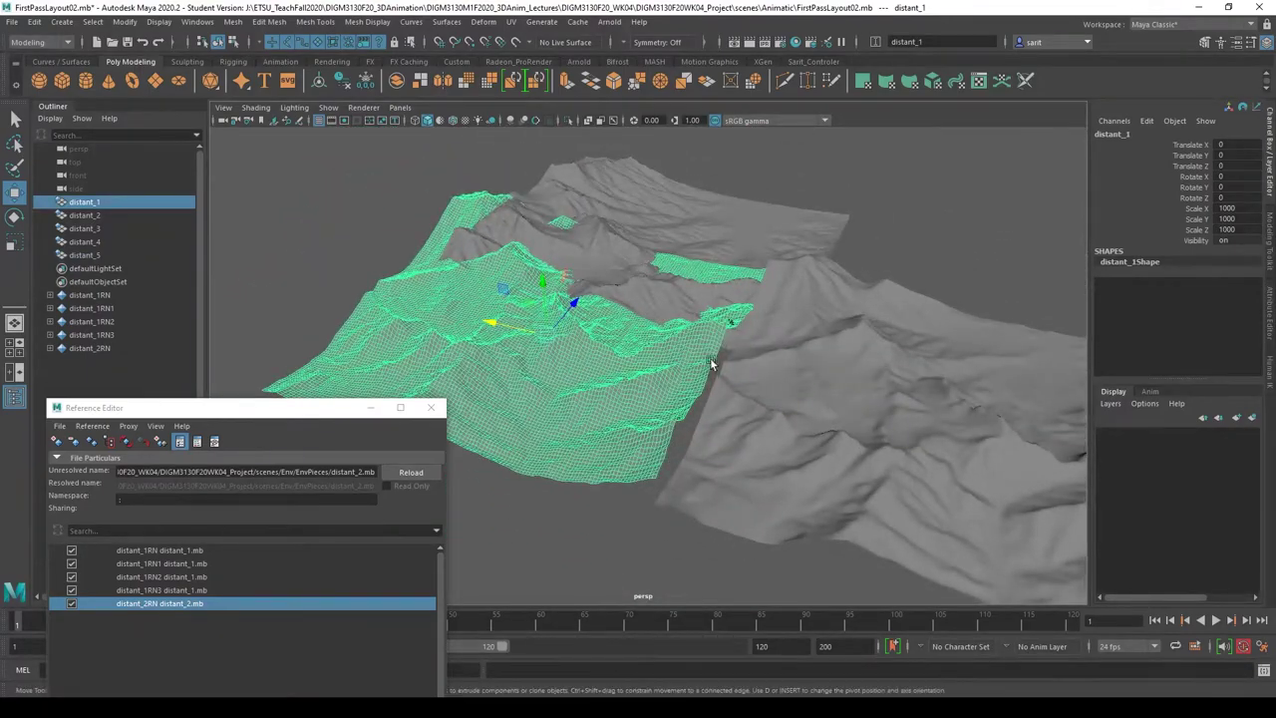
pyautogui.moveTo(716, 347); pyautogui.dragTo(719, 329, button='right')
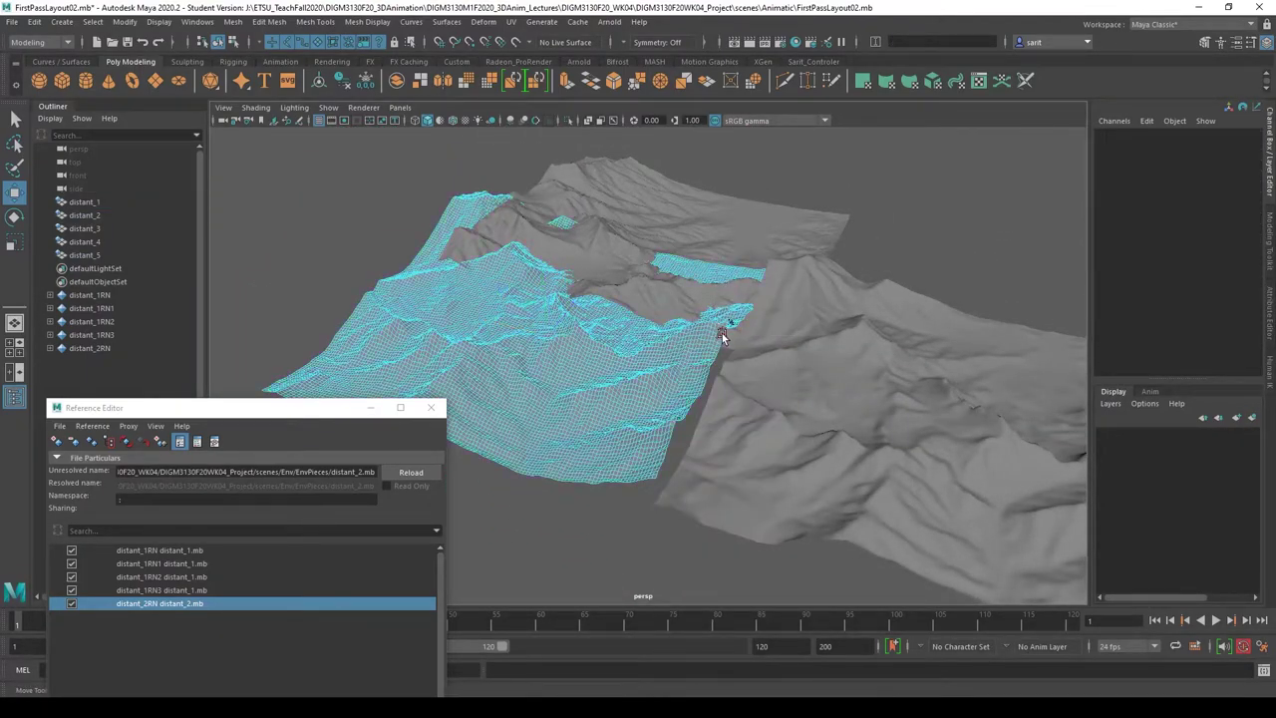
pyautogui.doubleClick(723, 332)
# - Deselect the border edges on distant_1's other sides, keeping only those facing the neighbouring terrain piece
pyautogui.keyDown('alt'); pyautogui.moveTo(774, 361); pyautogui.dragTo(461, 302); pyautogui.keyUp('alt')
pyautogui.moveTo(407, 194); pyautogui.dragTo(649, 520)
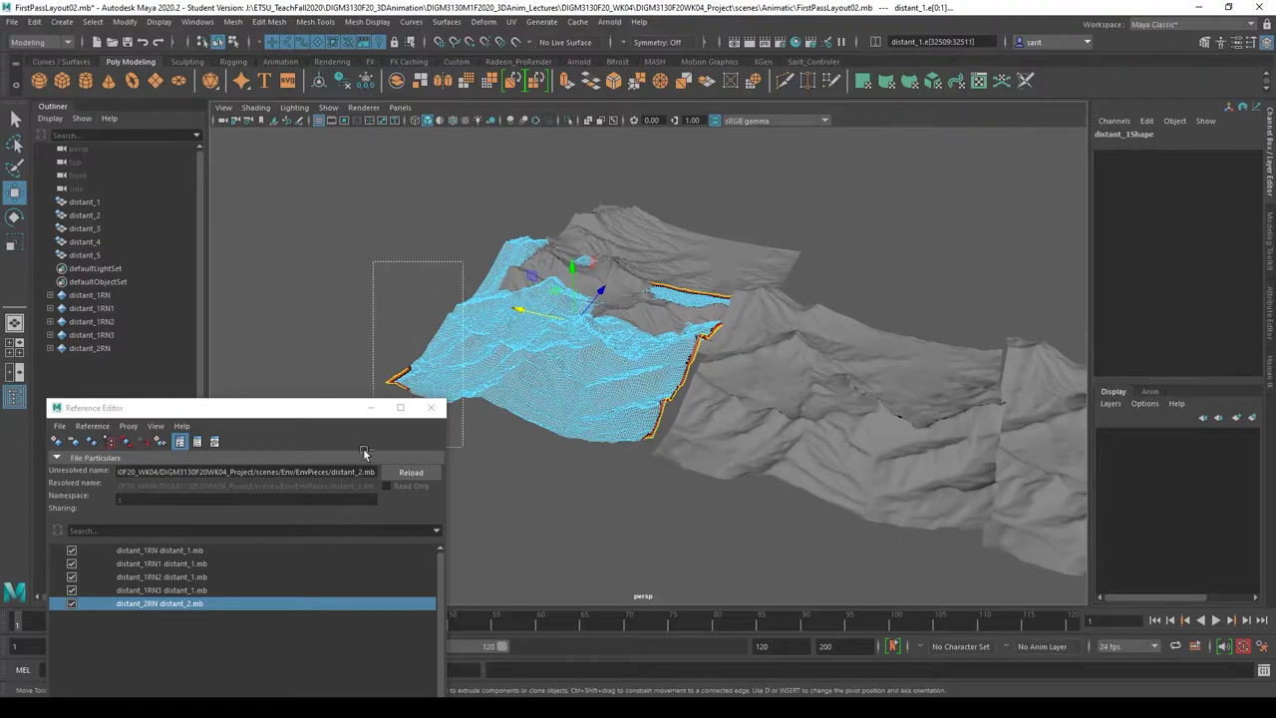
pyautogui.keyDown('ctrl'); pyautogui.moveTo(600, 211); pyautogui.dragTo(729, 310); pyautogui.keyUp('ctrl')
pyautogui.keyDown('alt'); pyautogui.moveTo(763, 354); pyautogui.dragTo(835, 336); pyautogui.keyUp('alt')
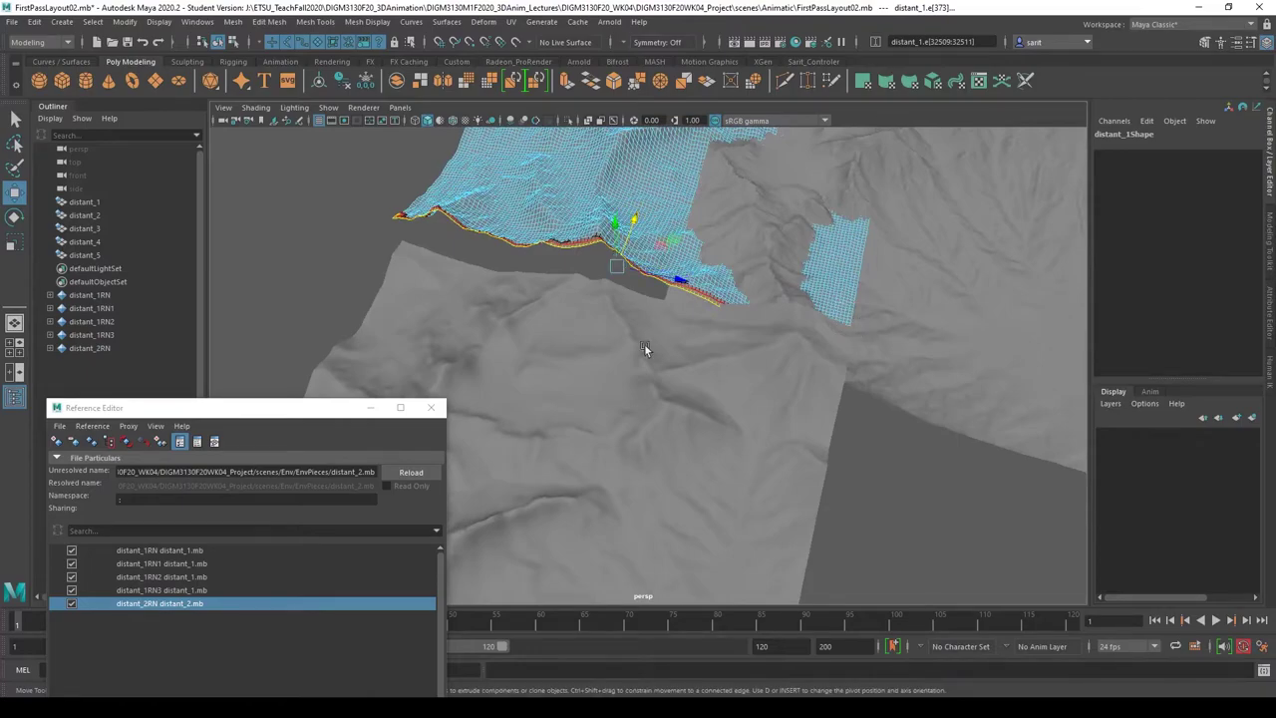
# - Try lowering the selected border edges of distant_1 by about 314 units in Y, then undo the move
pyautogui.keyDown('shift'); pyautogui.moveTo(615, 225); pyautogui.dragTo(542, 282); pyautogui.keyUp('shift')
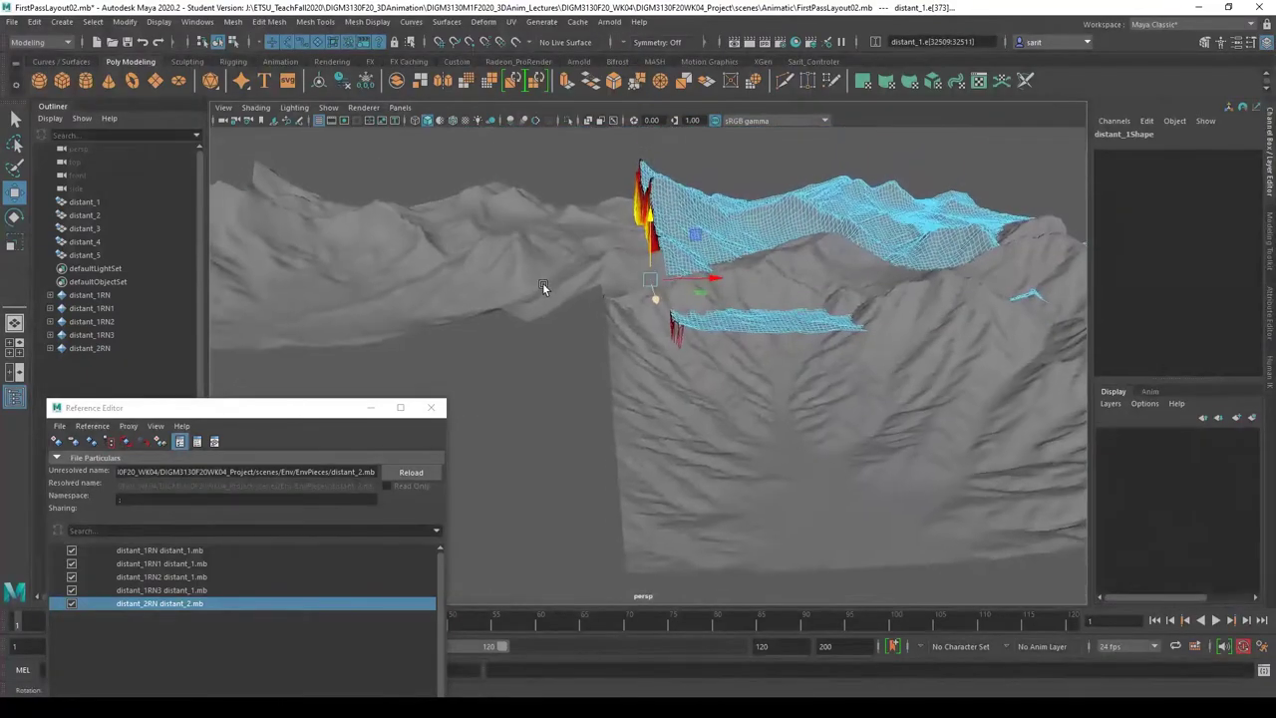
pyautogui.keyDown('alt'); pyautogui.moveTo(756, 284); pyautogui.dragTo(602, 380); pyautogui.keyUp('alt')
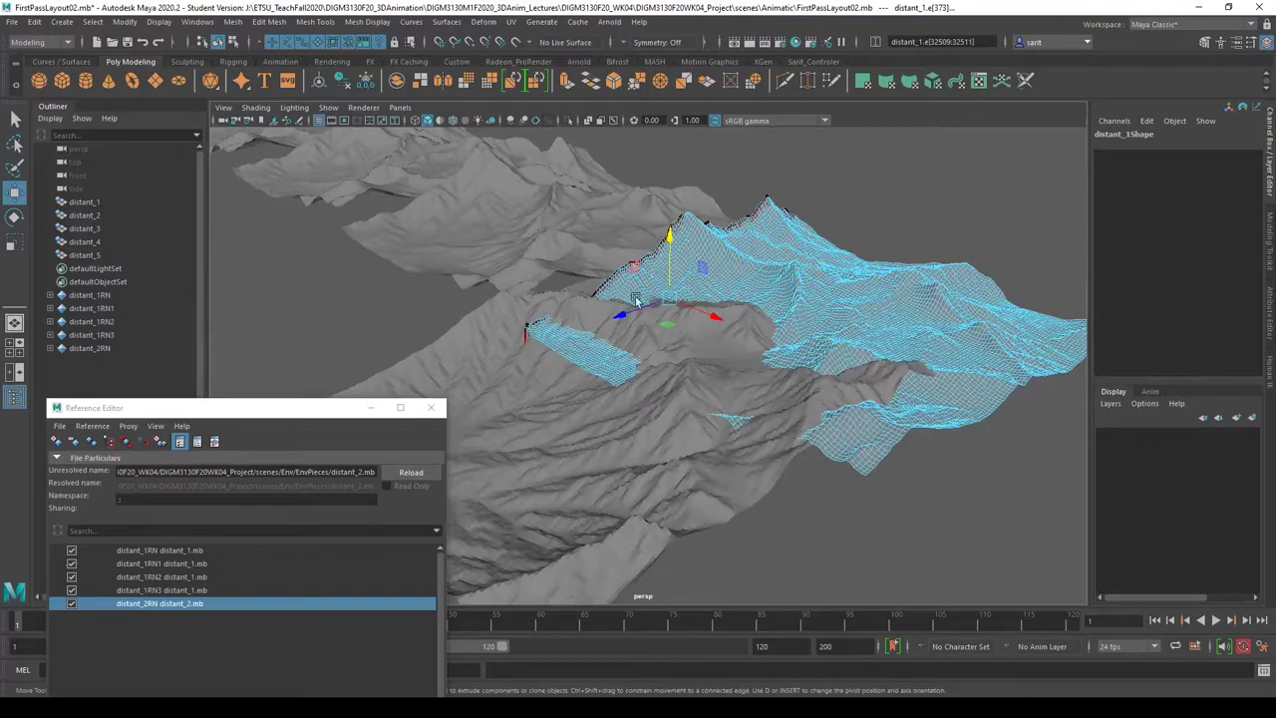
pyautogui.keyDown('alt'); pyautogui.moveTo(657, 377); pyautogui.dragTo(740, 408); pyautogui.keyUp('alt')
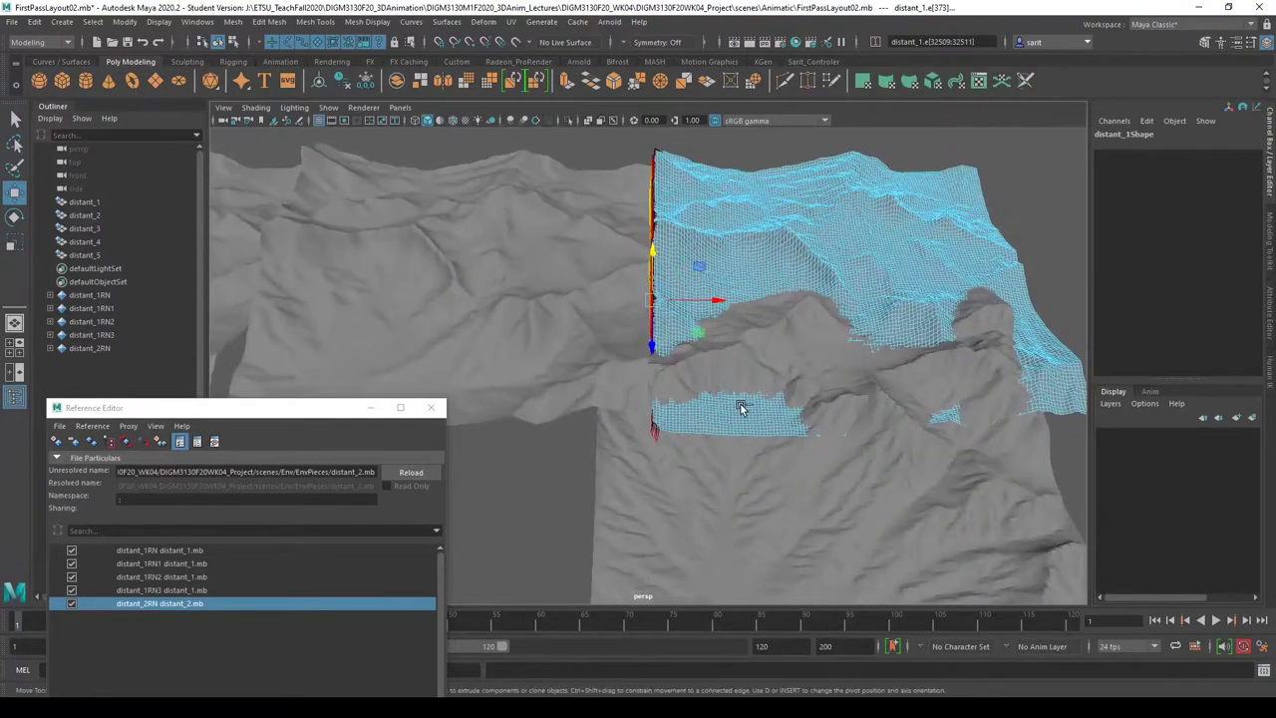
pyautogui.hotkey('ctrl', 'z')
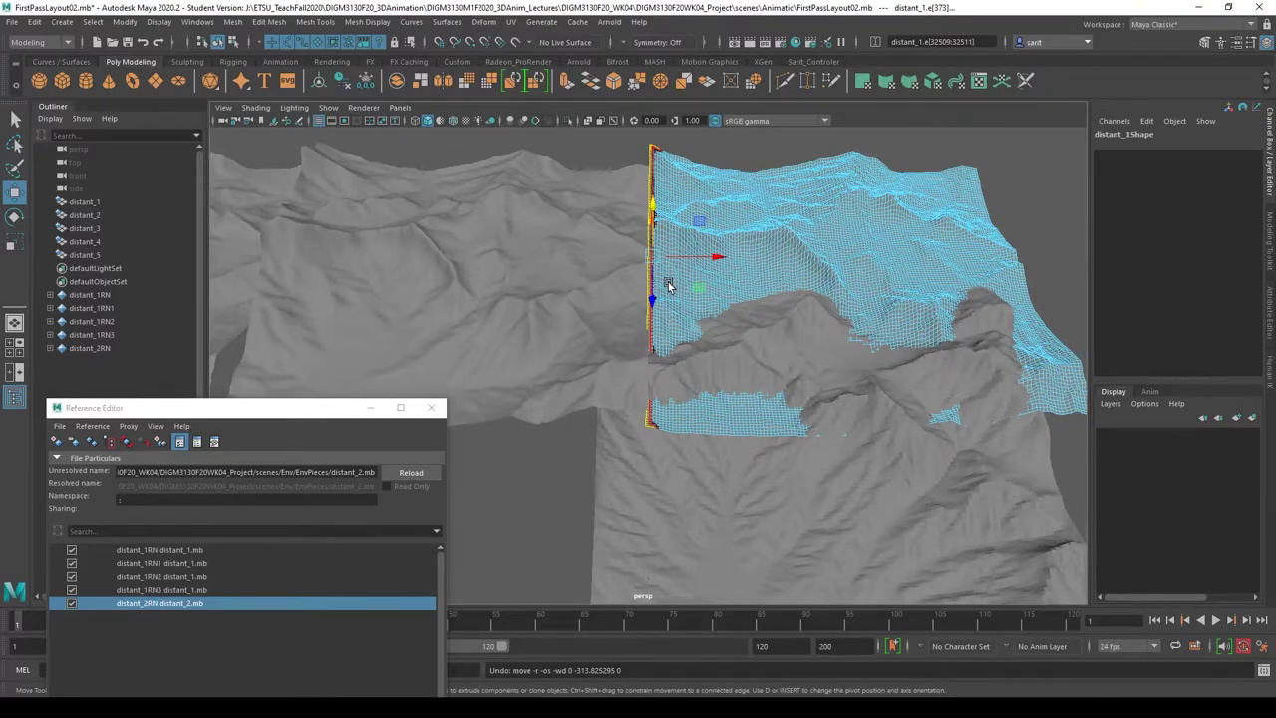
# - Turn on Soft Select and set its falloff mode to Surface in the Move tool settings
pyautogui.press('b')
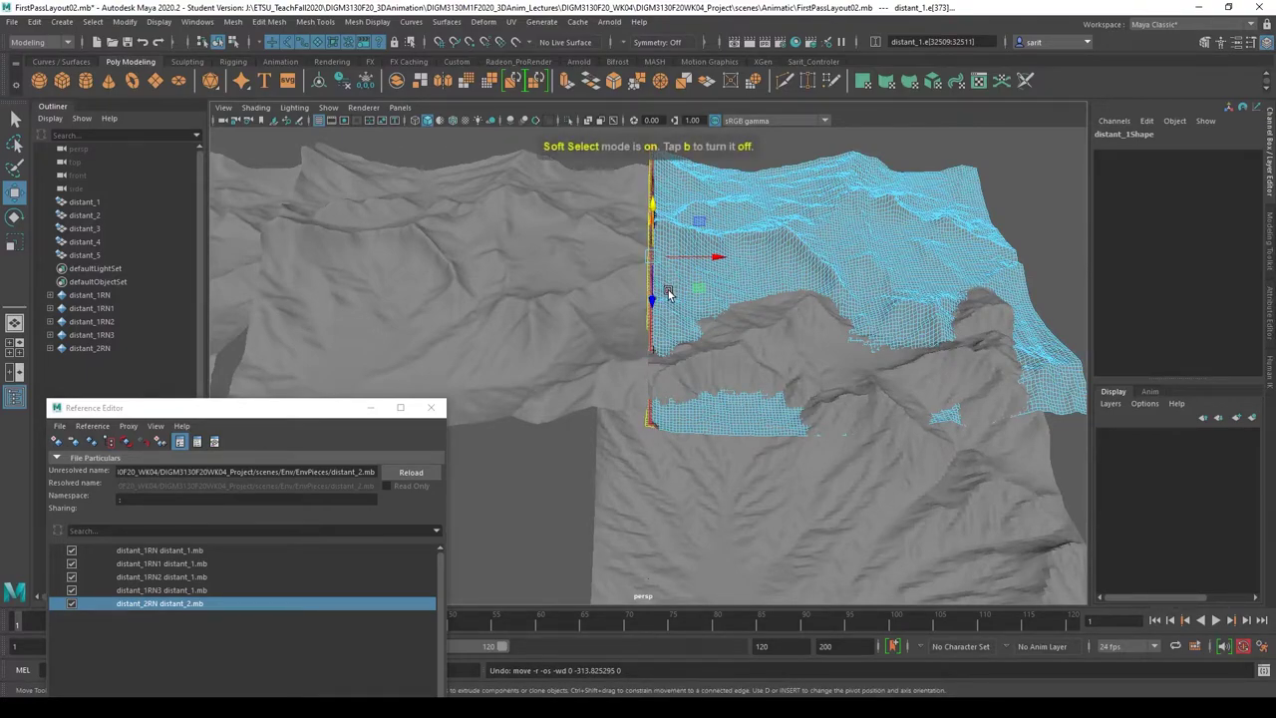
pyautogui.doubleClick(14, 192)
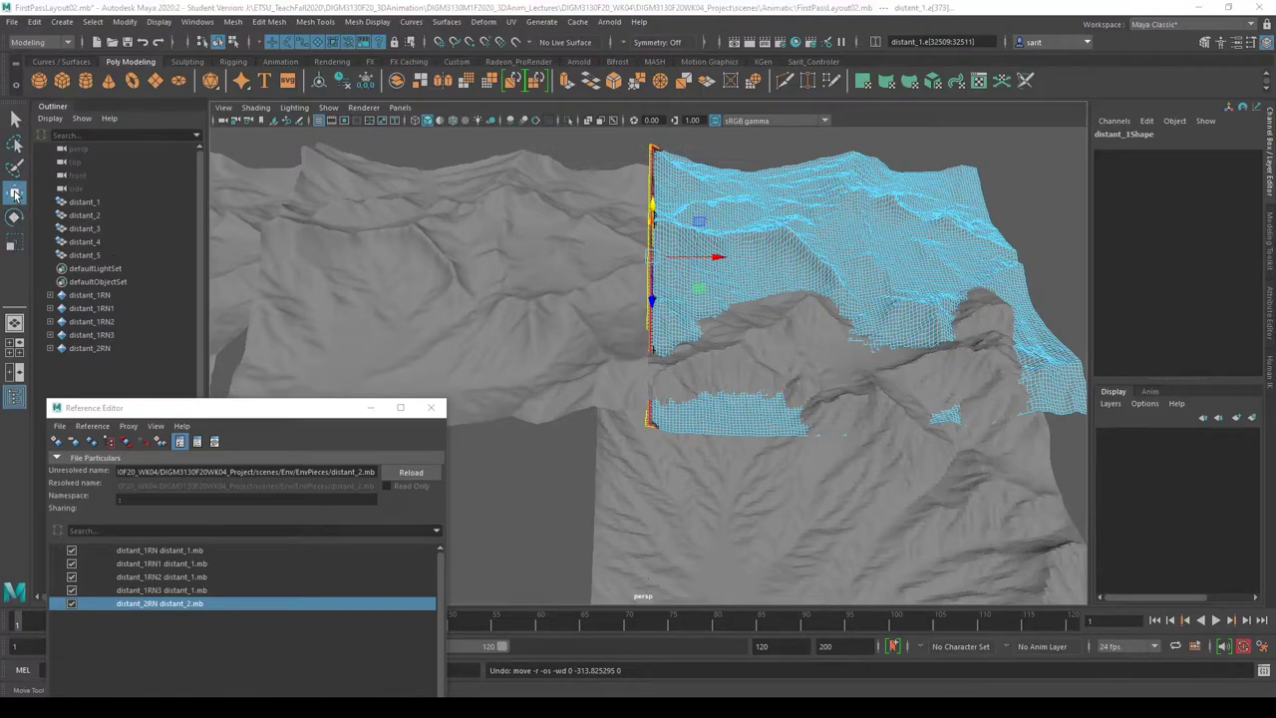
pyautogui.click(366, 414)
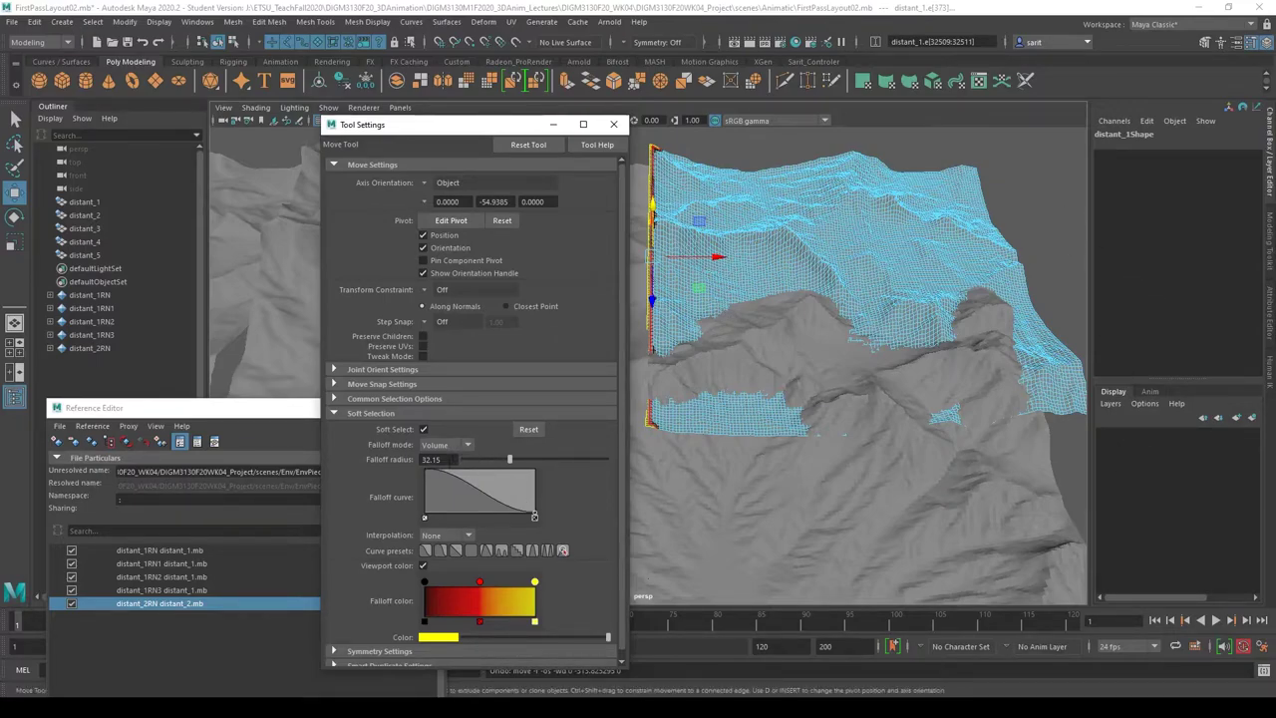
pyautogui.click(469, 449)
pyautogui.click(454, 464)
pyautogui.moveTo(694, 291); pyautogui.dragTo(697, 289)
pyautogui.hotkey('ctrl', 's')
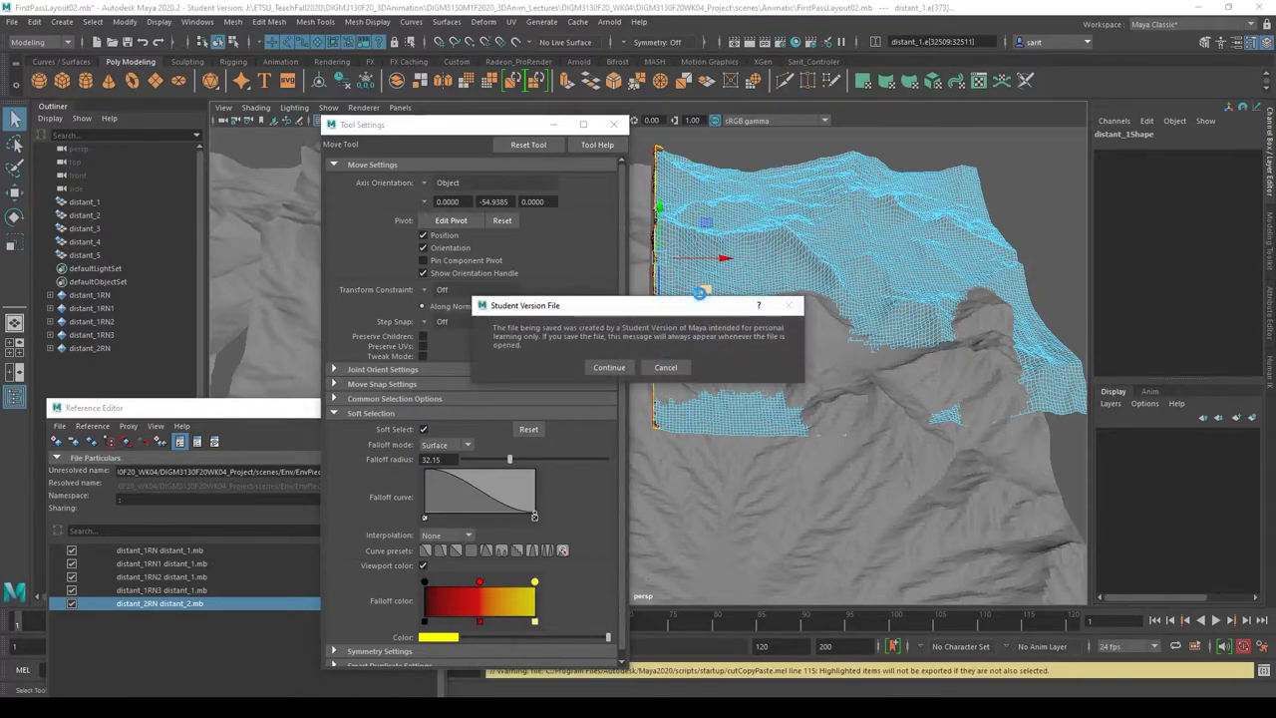
pyautogui.click(663, 367)
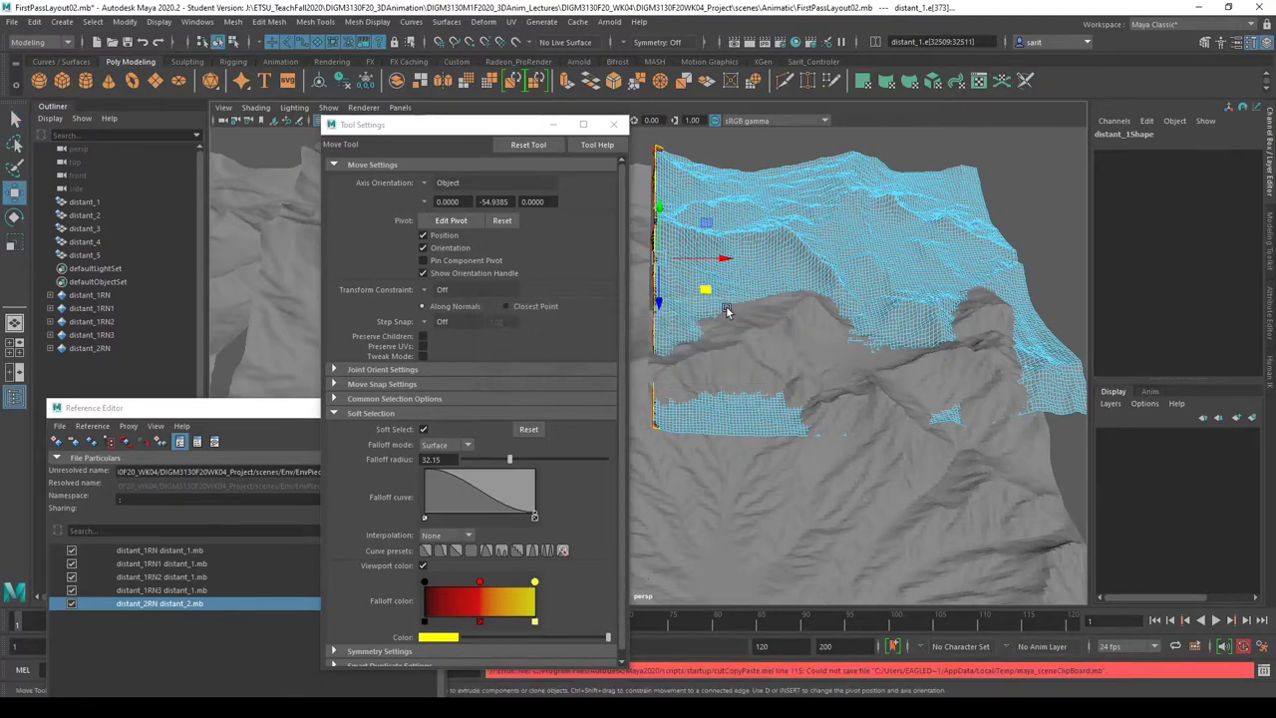
# - Widen the soft selection falloff radius to about 107 and move distant_1's selected border edges in X toward the neighbouring terrain
pyautogui.moveTo(726, 305)
pyautogui.mouseDown()
pyautogui.moveTo(792, 314)
pyautogui.moveTo(748, 312)
pyautogui.mouseUp()
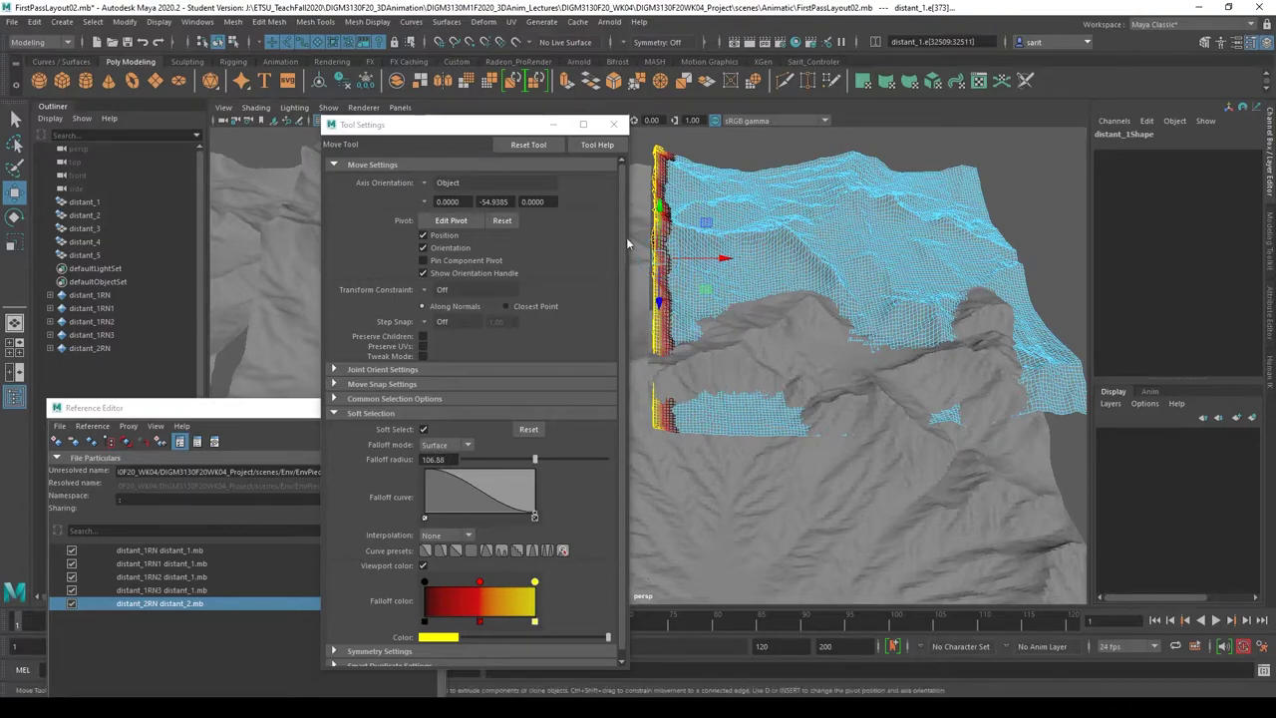
pyautogui.moveTo(628, 242); pyautogui.dragTo(707, 288)
pyautogui.keyDown('alt'); pyautogui.moveTo(749, 353); pyautogui.dragTo(590, 201); pyautogui.keyUp('alt')
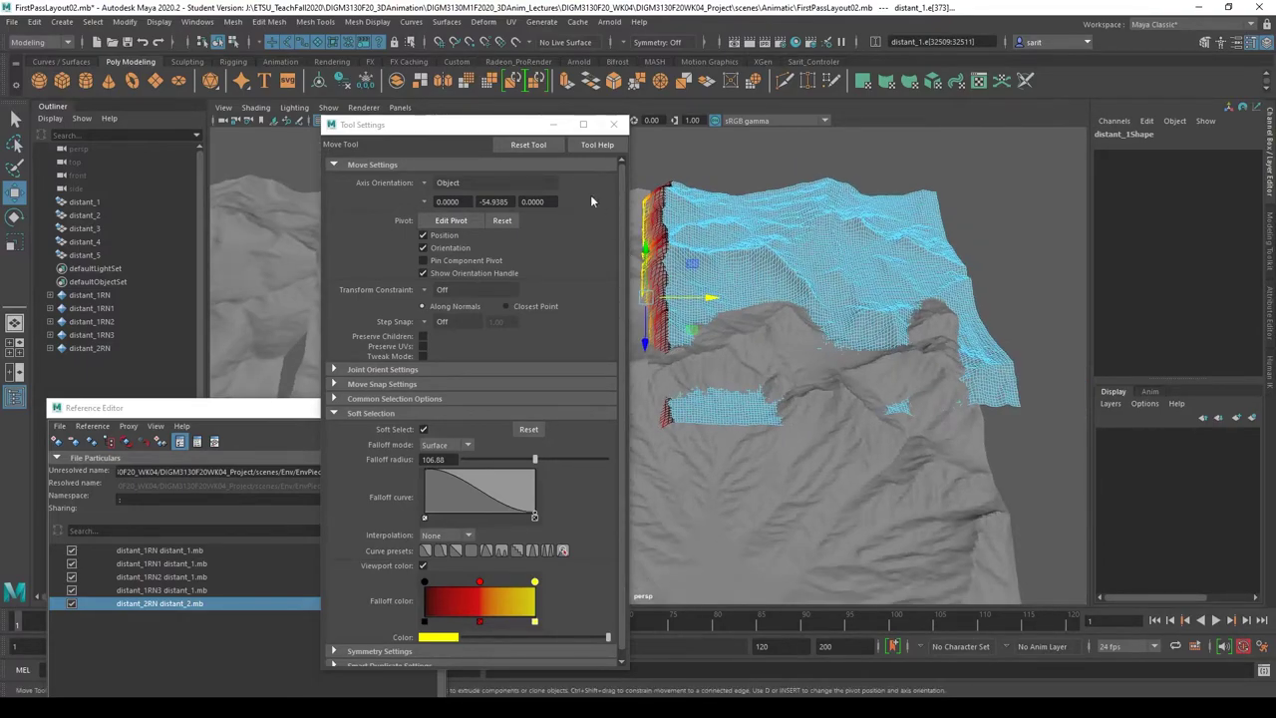
# - Close the Move tool settings and switch distant_1 from edge selection back to object mode
pyautogui.click(613, 124)
pyautogui.keyDown('alt'); pyautogui.moveTo(688, 456); pyautogui.dragTo(835, 479); pyautogui.keyUp('alt')
pyautogui.click(835, 478)
pyautogui.keyDown('alt'); pyautogui.moveTo(897, 523); pyautogui.dragTo(729, 251); pyautogui.keyUp('alt')
pyautogui.moveTo(728, 255); pyautogui.dragTo(769, 284, button='right')
pyautogui.keyDown('alt'); pyautogui.moveTo(769, 284); pyautogui.dragTo(528, 220); pyautogui.keyUp('alt')
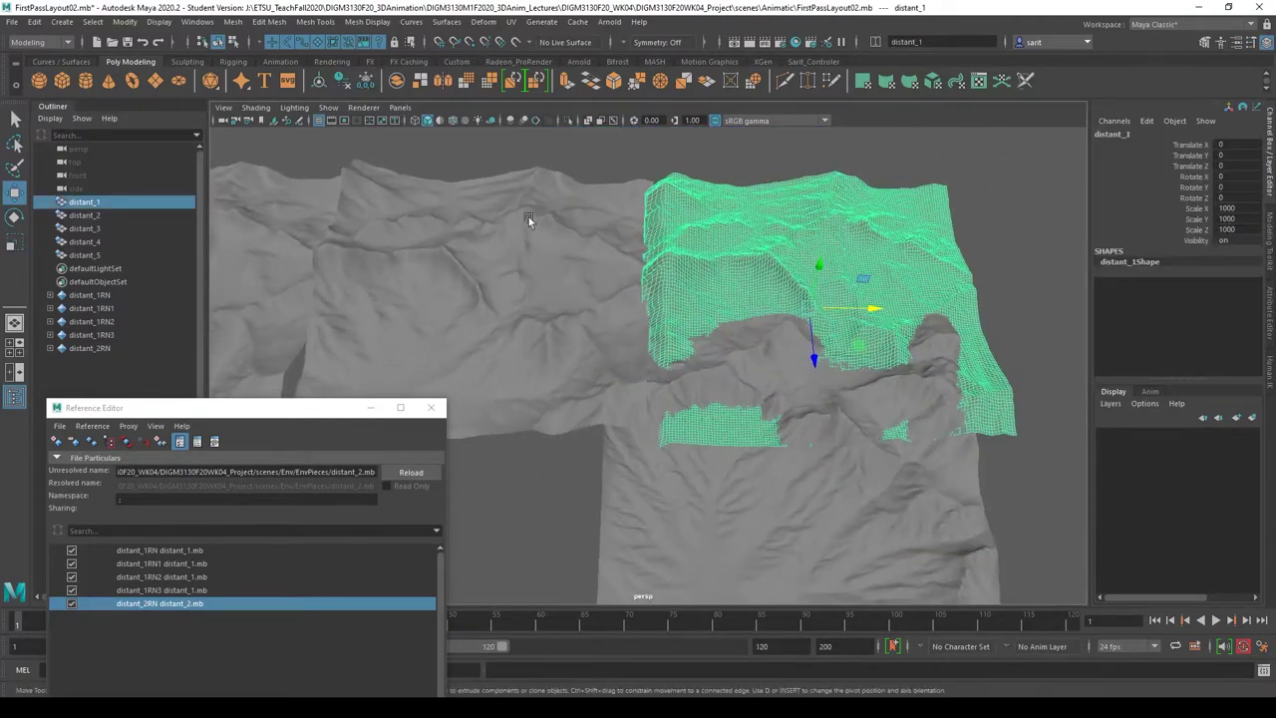
# - Open the mesh sculpting tools as a floating palette and activate a sculpting brush on distant_1
pyautogui.click(314, 21)
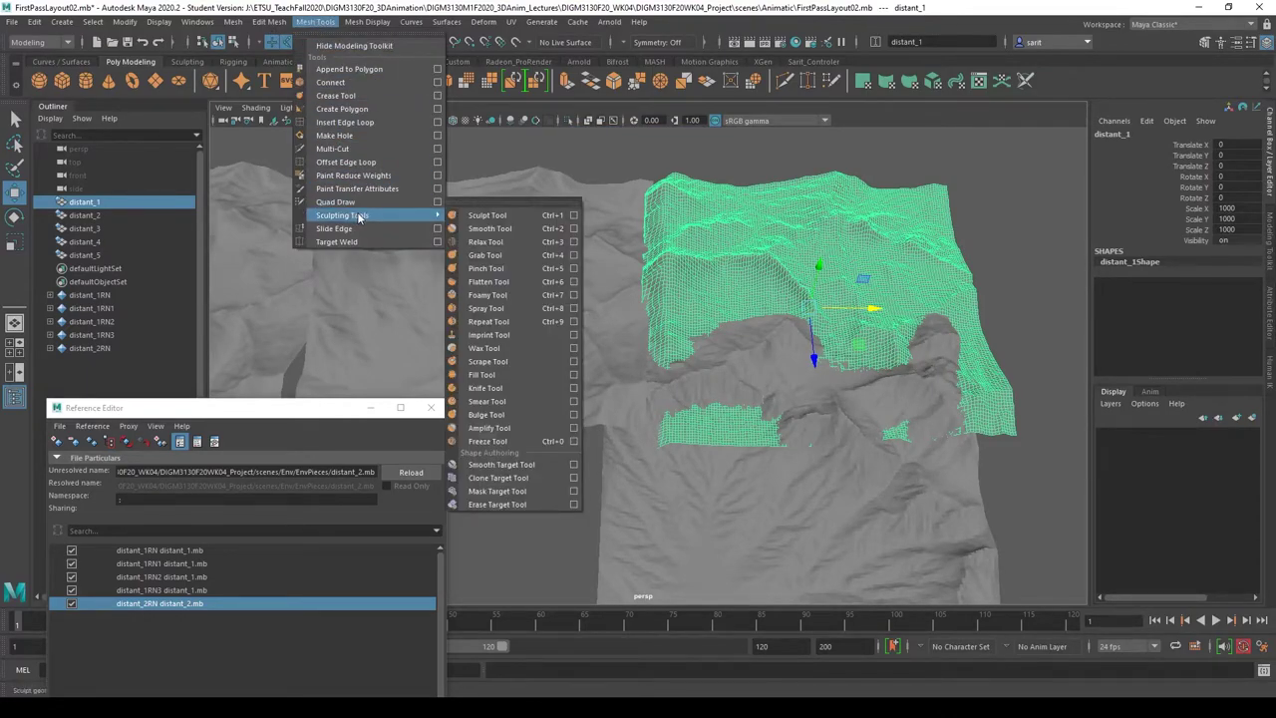
pyautogui.click(514, 207)
pyautogui.moveTo(588, 185); pyautogui.dragTo(399, 171)
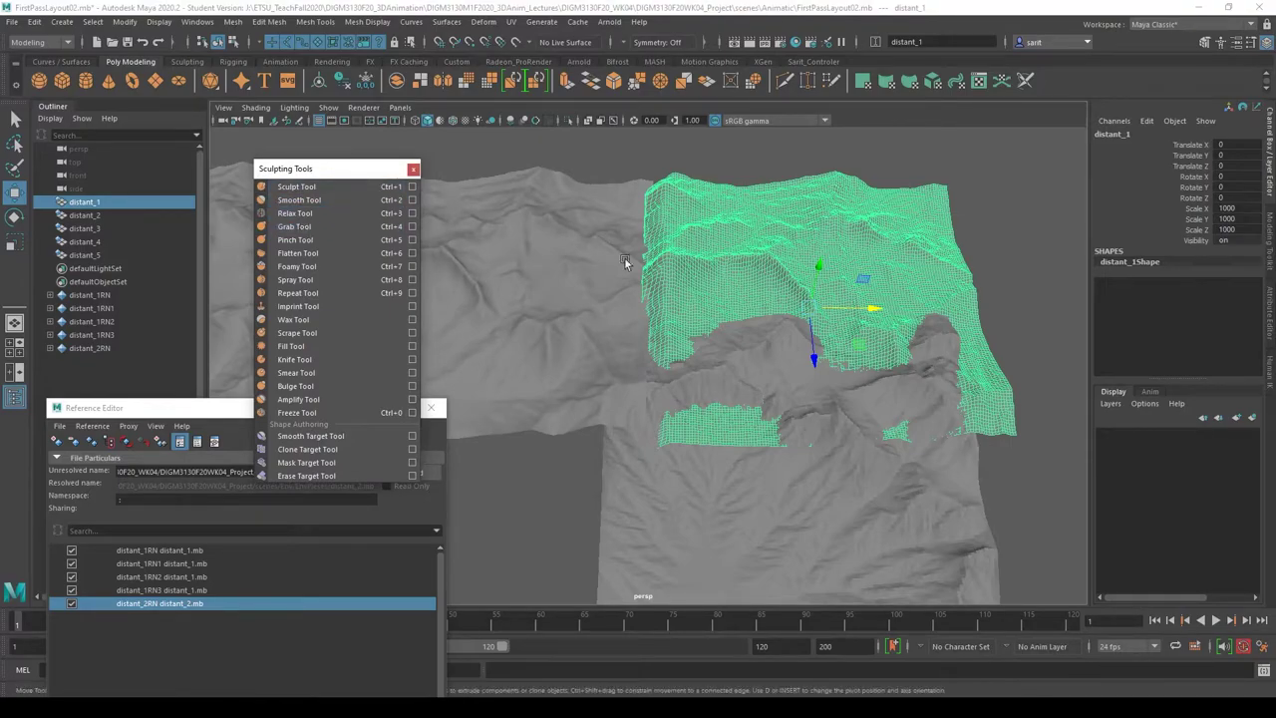
pyautogui.keyDown('alt'); pyautogui.moveTo(663, 304); pyautogui.dragTo(725, 368); pyautogui.keyUp('alt')
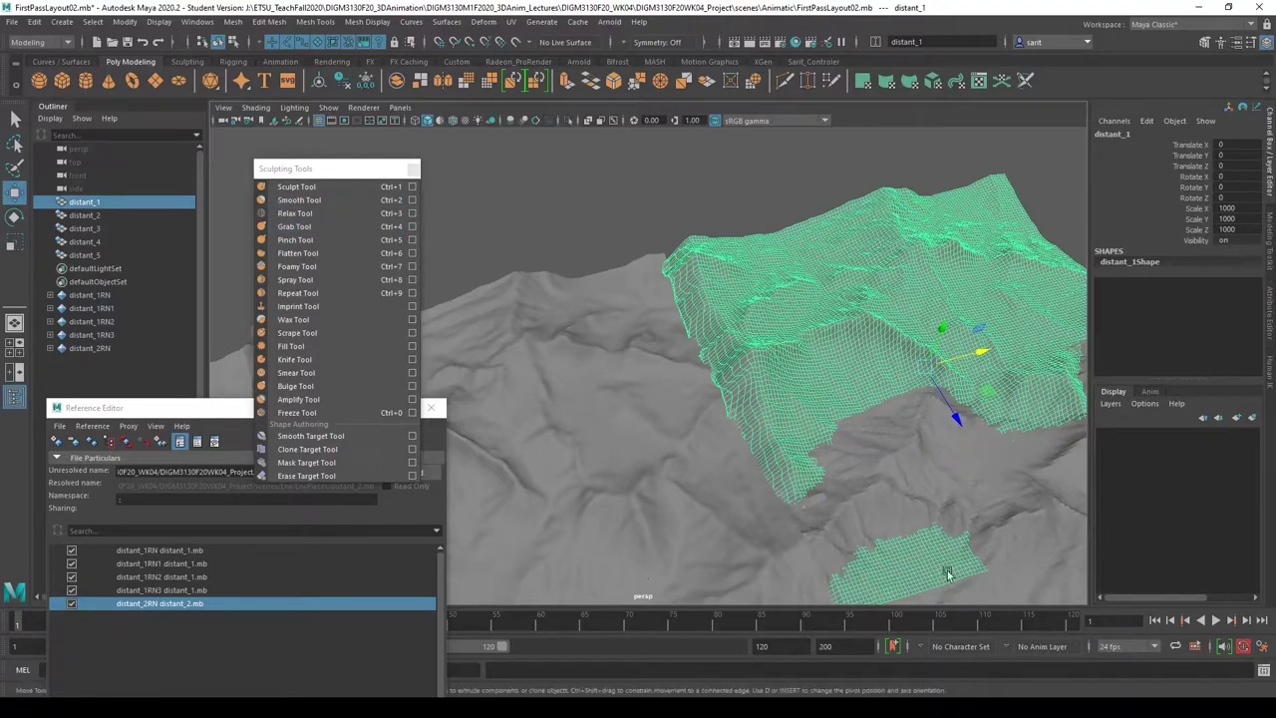
pyautogui.click(324, 198)
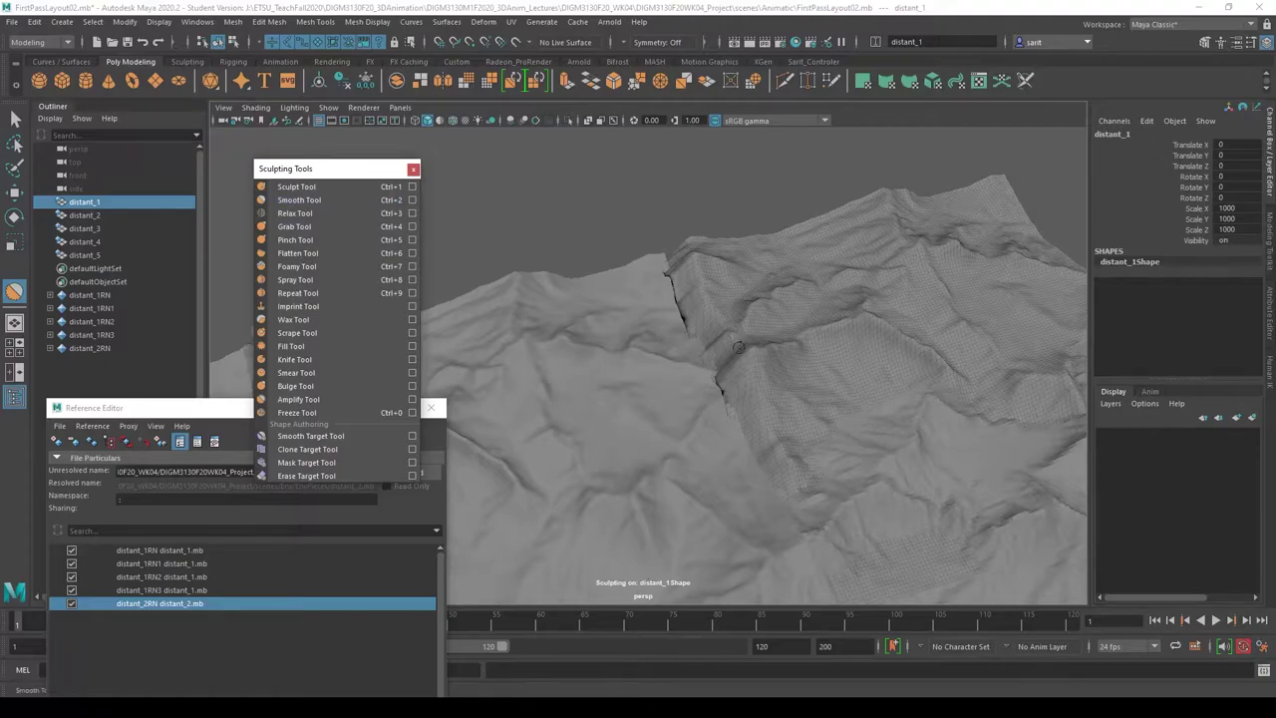
# - Set the Sculpt tool's size to 135.480 and strength to 98.839, and sculpt distant_1's border toward the neighbouring terrain
pyautogui.click(411, 186)
pyautogui.moveTo(442, 125); pyautogui.dragTo(353, 128)
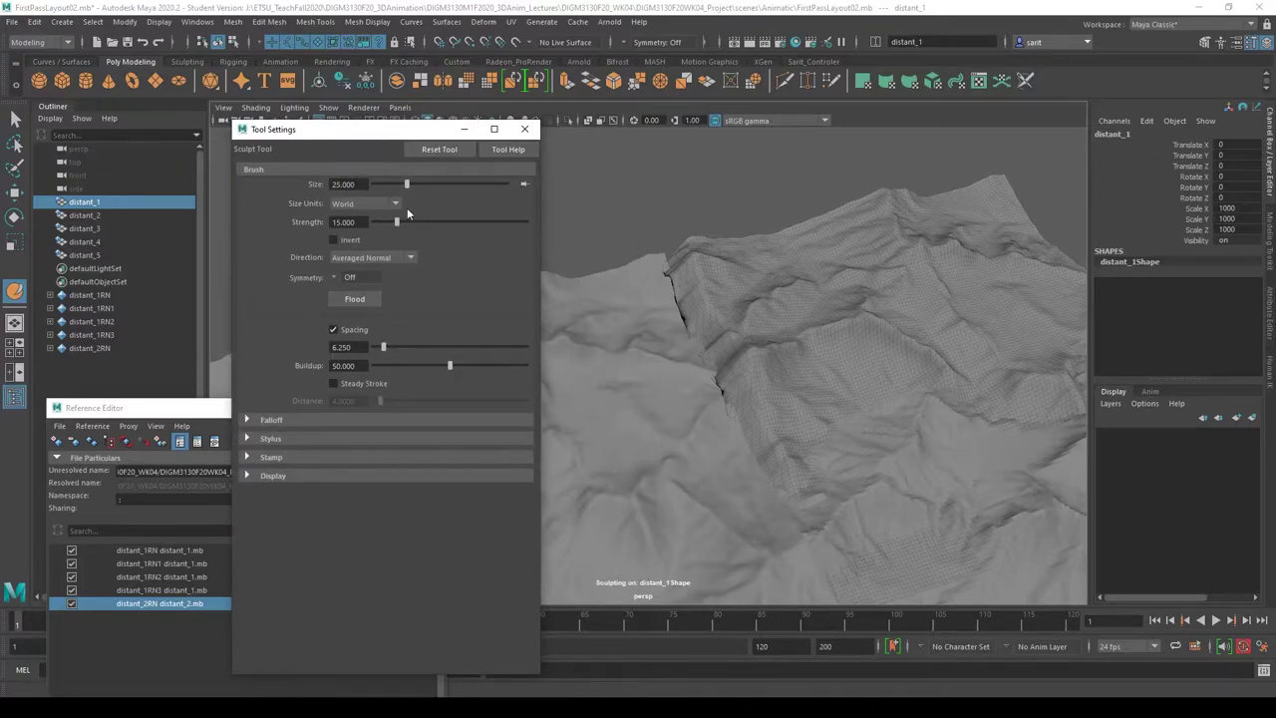
pyautogui.doubleClick(354, 221)
pyautogui.click(740, 338)
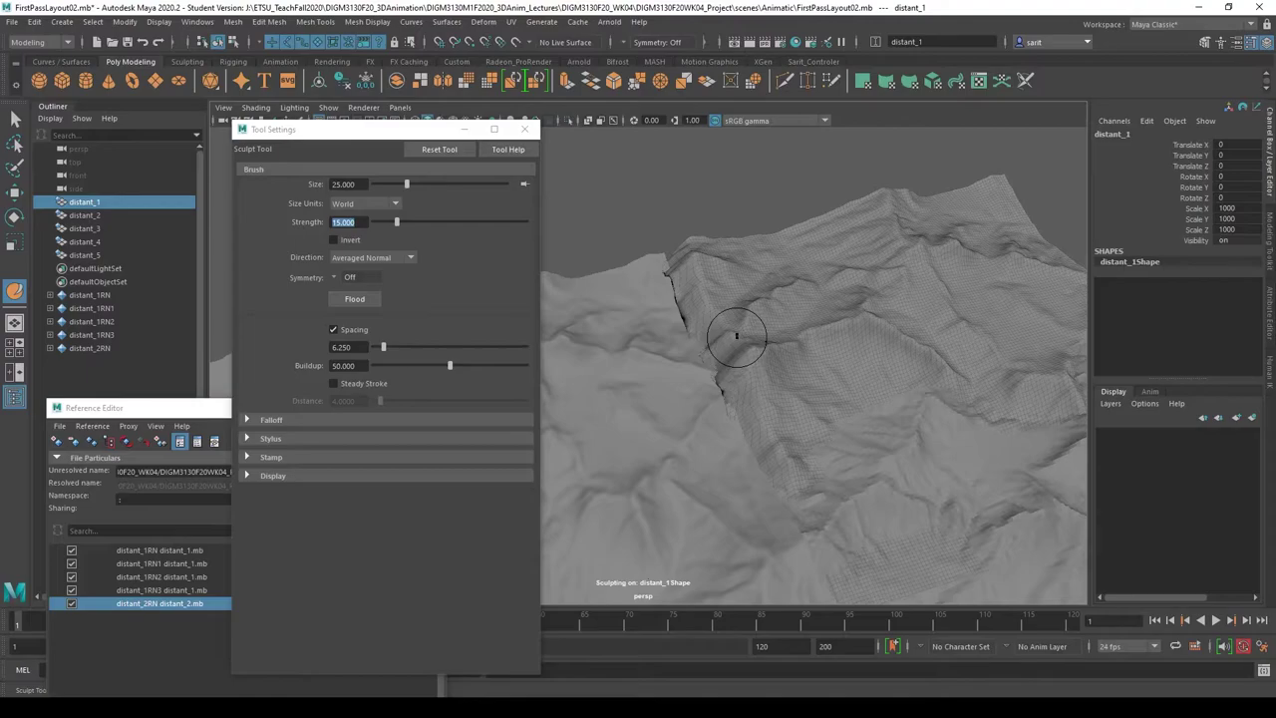
pyautogui.moveTo(736, 335); pyautogui.dragTo(763, 340)
pyautogui.moveTo(763, 335)
pyautogui.mouseDown()
pyautogui.moveTo(801, 368)
pyautogui.moveTo(741, 375)
pyautogui.moveTo(768, 446)
pyautogui.moveTo(755, 388)
pyautogui.moveTo(752, 414)
pyautogui.mouseUp()
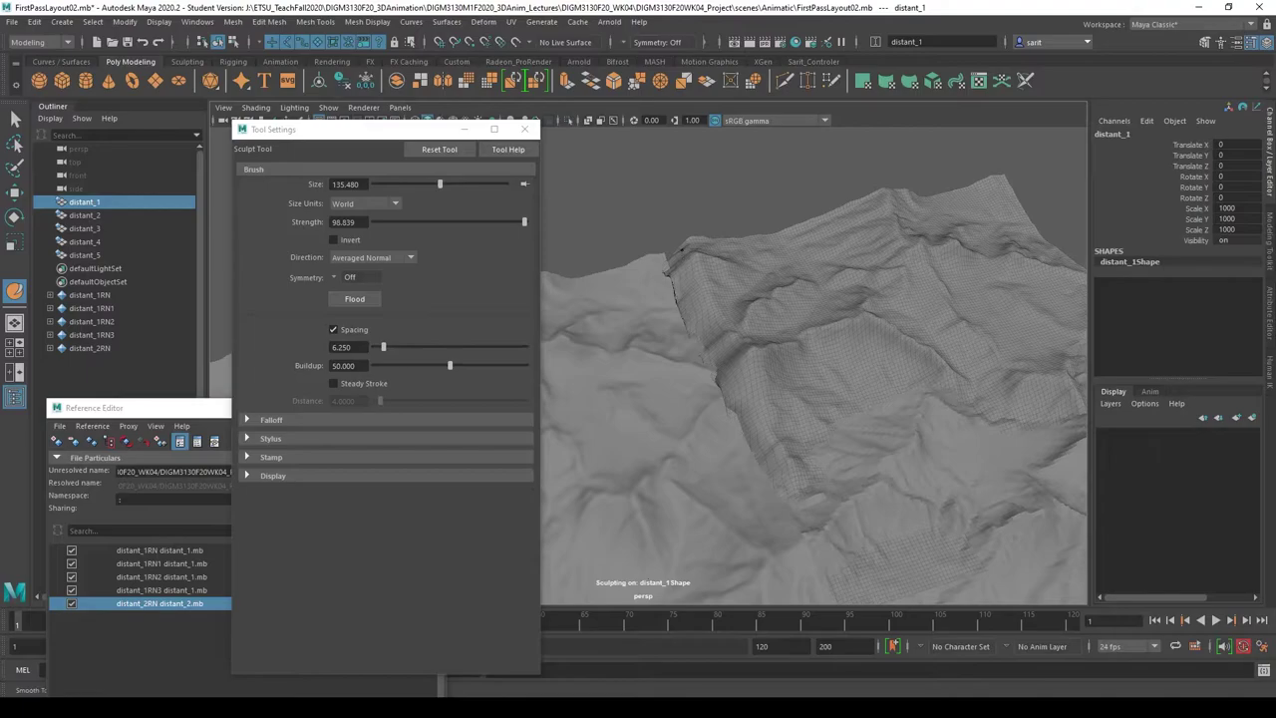
# - Smooth the upper end of distant_1's sculpted border and show the terrain in textured display
pyautogui.keyDown('shift'); pyautogui.moveTo(673, 261); pyautogui.dragTo(685, 285); pyautogui.keyUp('shift')
pyautogui.press('6')
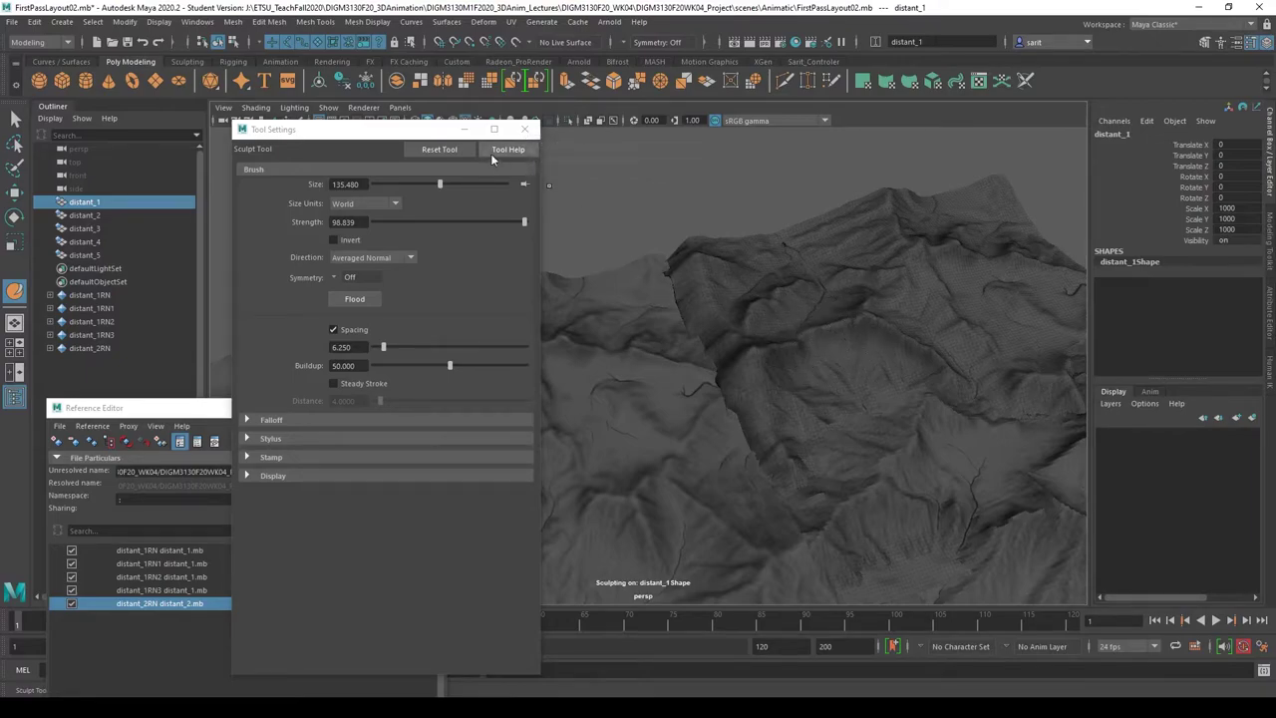
pyautogui.moveTo(418, 130); pyautogui.dragTo(394, 181)
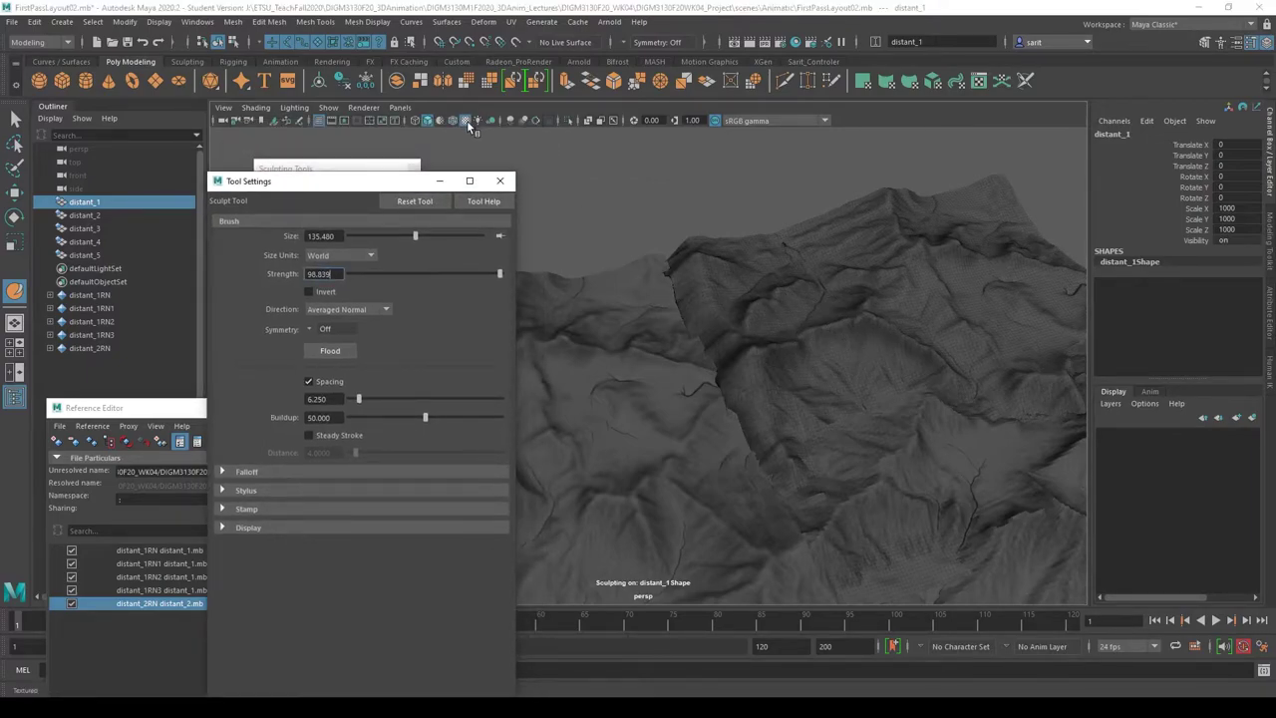
pyautogui.moveTo(771, 394)
pyautogui.keyDown('alt'); pyautogui.mouseDown()
pyautogui.moveTo(952, 424)
pyautogui.moveTo(888, 479)
pyautogui.mouseUp(); pyautogui.keyUp('alt')
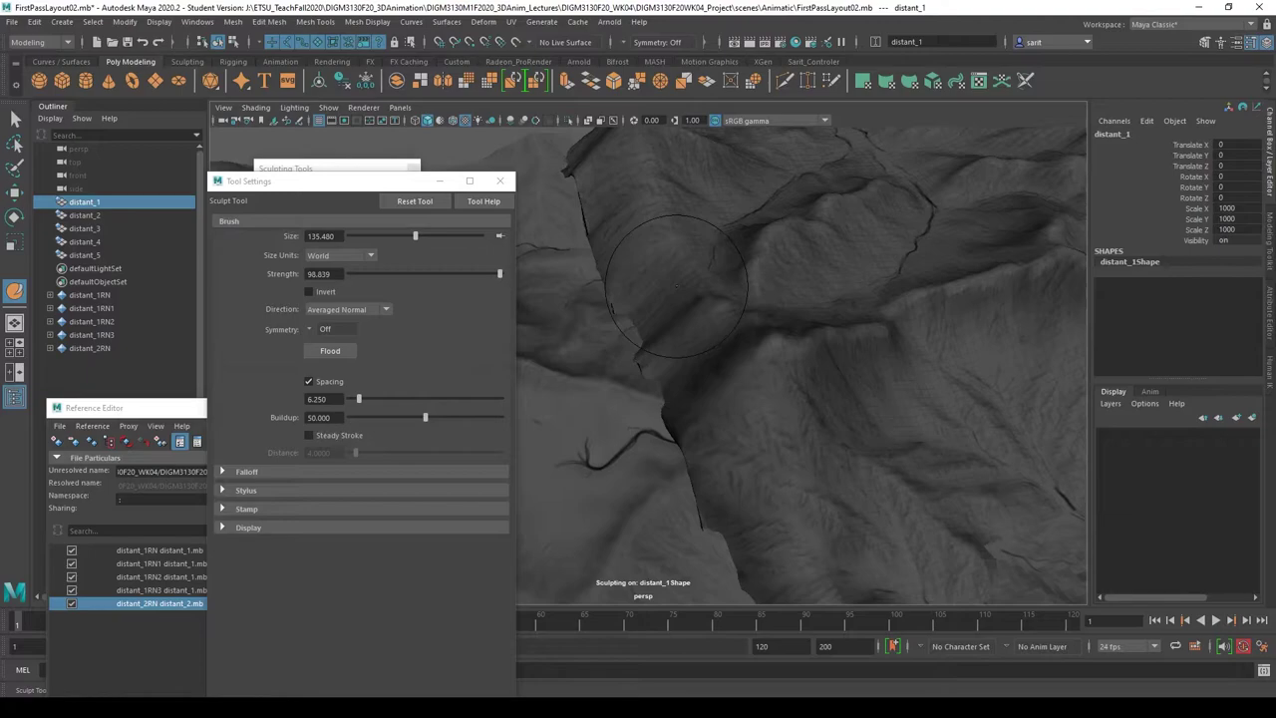
pyautogui.moveTo(299, 187); pyautogui.dragTo(249, 368)
pyautogui.click(312, 200)
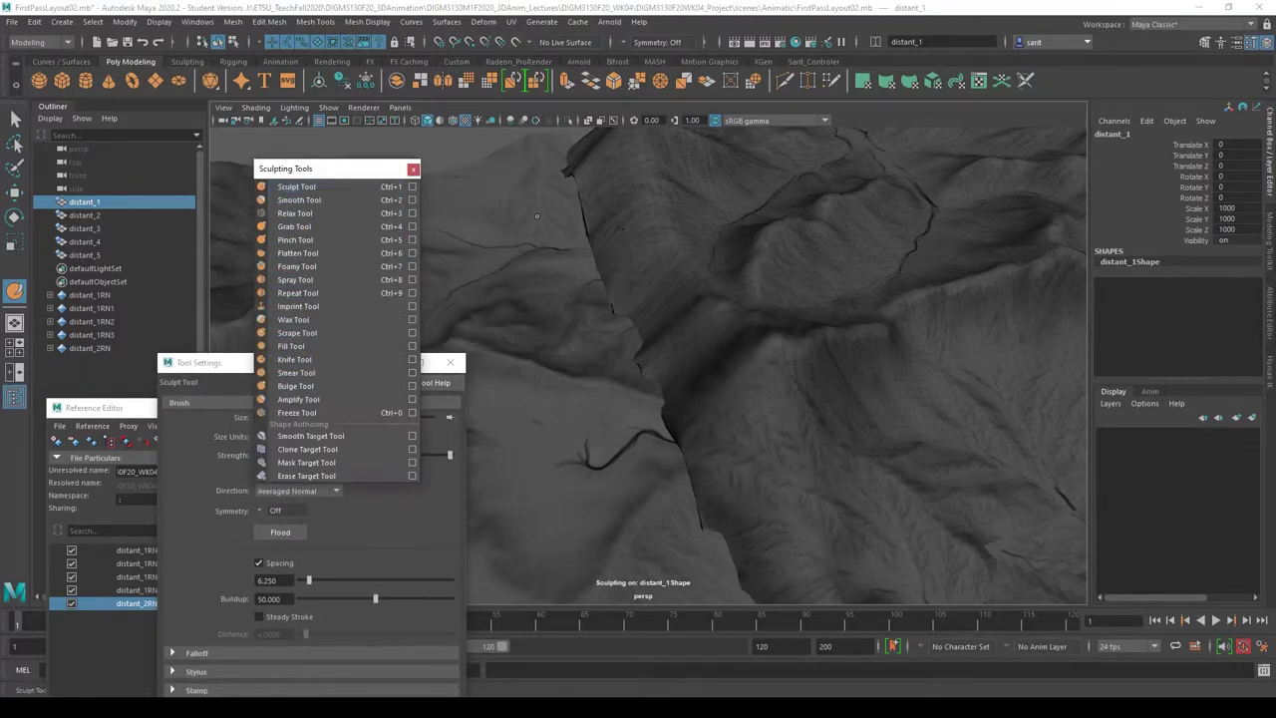
pyautogui.moveTo(632, 259)
pyautogui.keyDown('alt'); pyautogui.mouseDown()
pyautogui.moveTo(646, 275)
pyautogui.moveTo(604, 176)
pyautogui.moveTo(620, 228)
pyautogui.moveTo(662, 193)
pyautogui.mouseUp(); pyautogui.keyUp('alt')
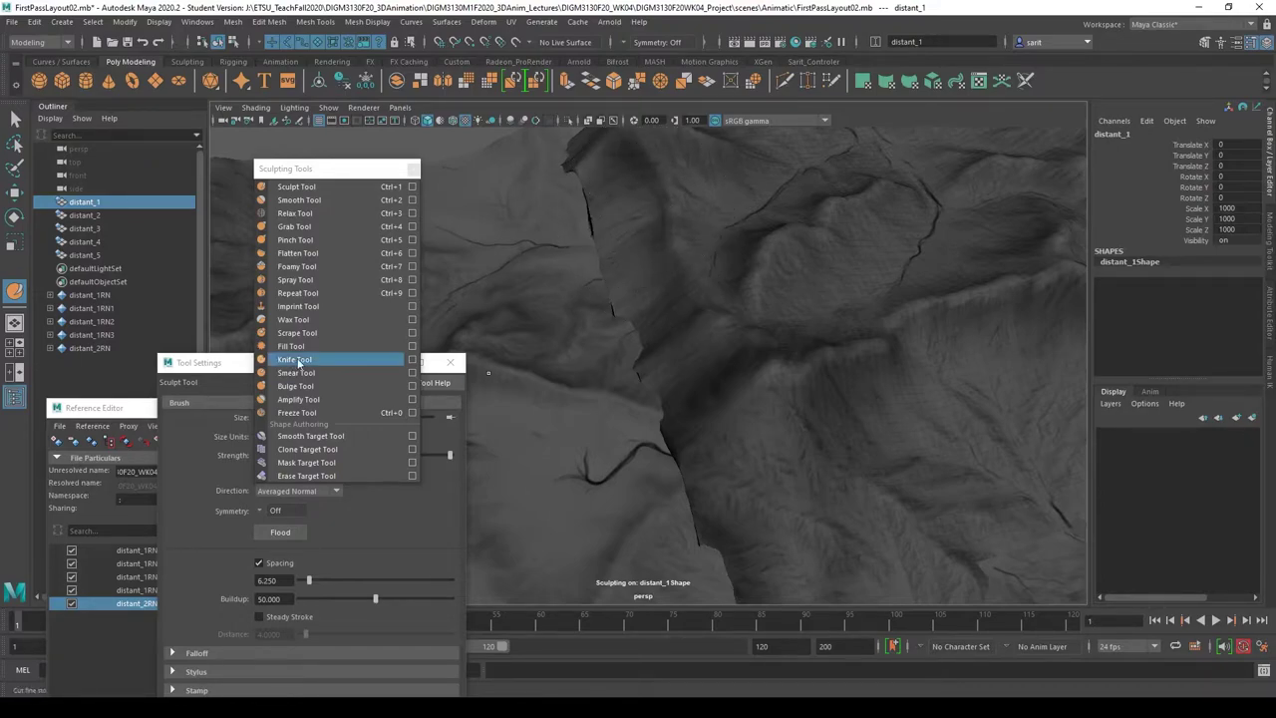
pyautogui.moveTo(225, 372); pyautogui.dragTo(269, 176)
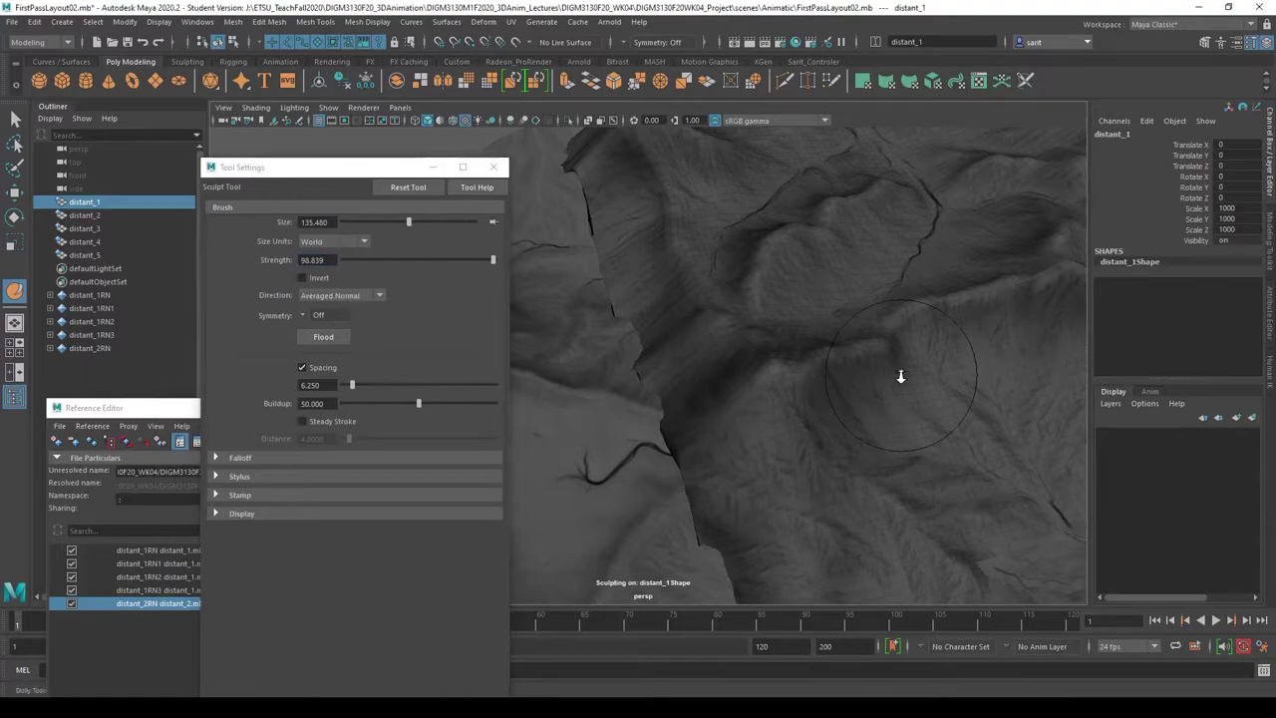
pyautogui.keyDown('alt'); pyautogui.moveTo(900, 373); pyautogui.dragTo(783, 287); pyautogui.keyUp('alt')
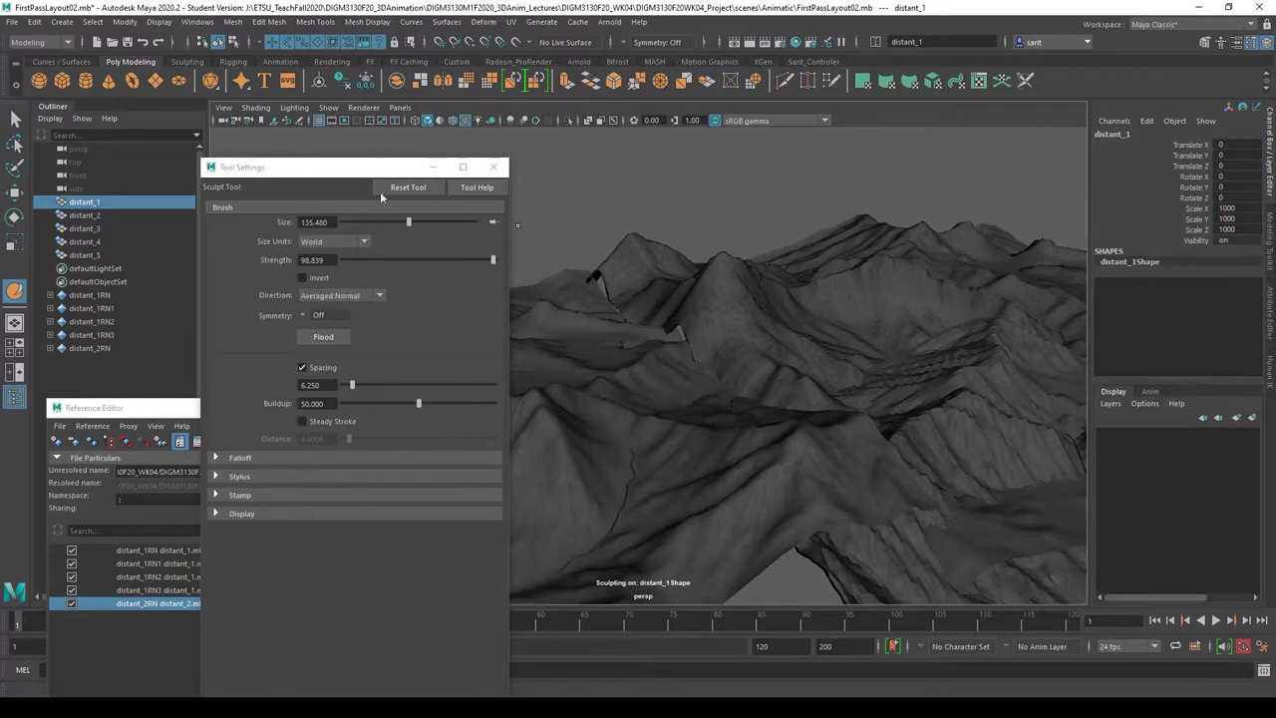
# - Close the Reference Editor and set the Sculpt tool's direction to Y
pyautogui.moveTo(310, 174)
pyautogui.mouseDown()
pyautogui.moveTo(1010, 330)
pyautogui.moveTo(722, 166)
pyautogui.mouseUp()
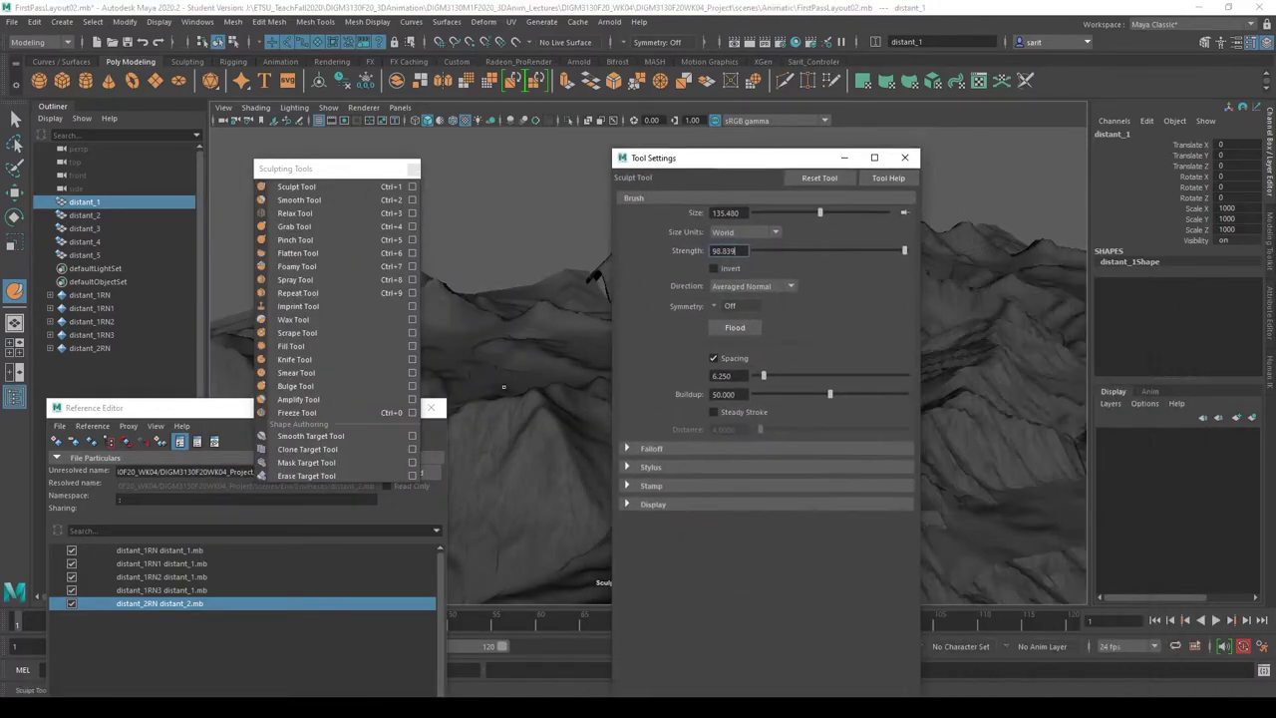
pyautogui.click(437, 413)
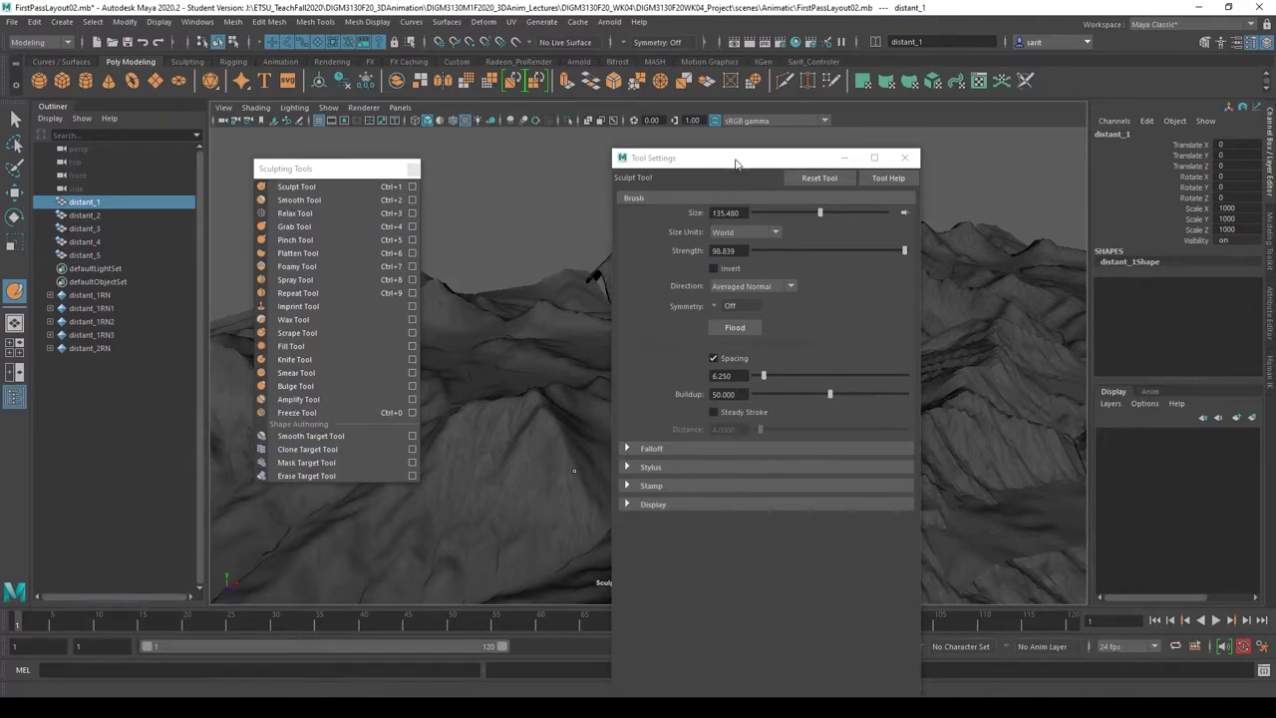
pyautogui.moveTo(736, 160); pyautogui.dragTo(429, 159)
pyautogui.click(444, 286)
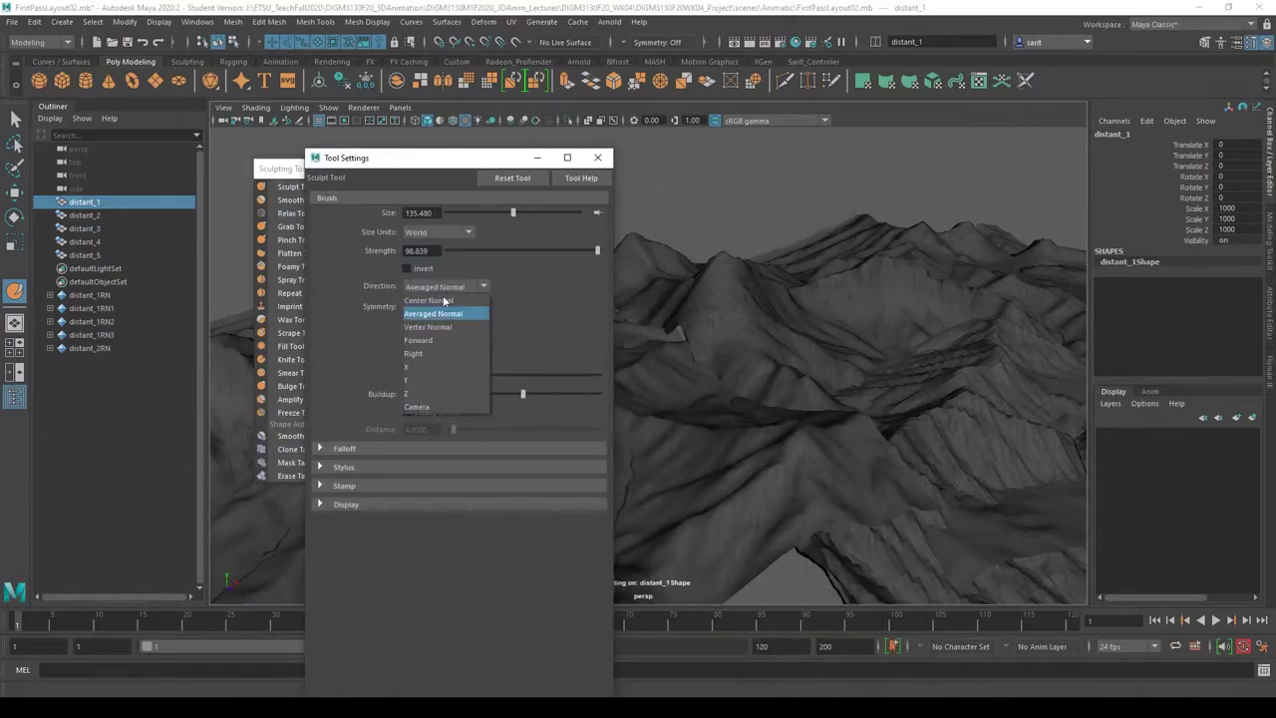
pyautogui.click(439, 381)
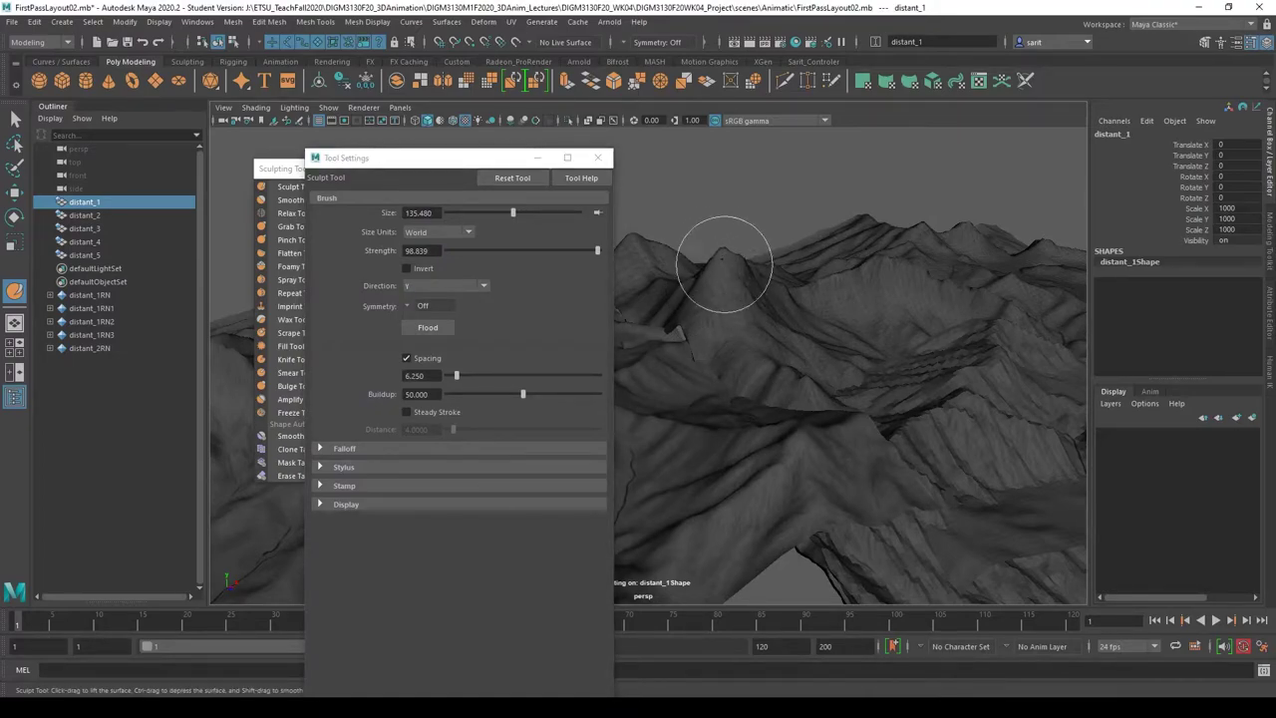
# - Lower the raised peak on distant_1 beside the seam with the Sculpt tool
pyautogui.moveTo(726, 262)
pyautogui.keyDown('ctrl'); pyautogui.mouseDown()
pyautogui.moveTo(718, 322)
pyautogui.moveTo(707, 321)
pyautogui.mouseUp(); pyautogui.keyUp('ctrl')
pyautogui.hotkey('ctrl', 'z')
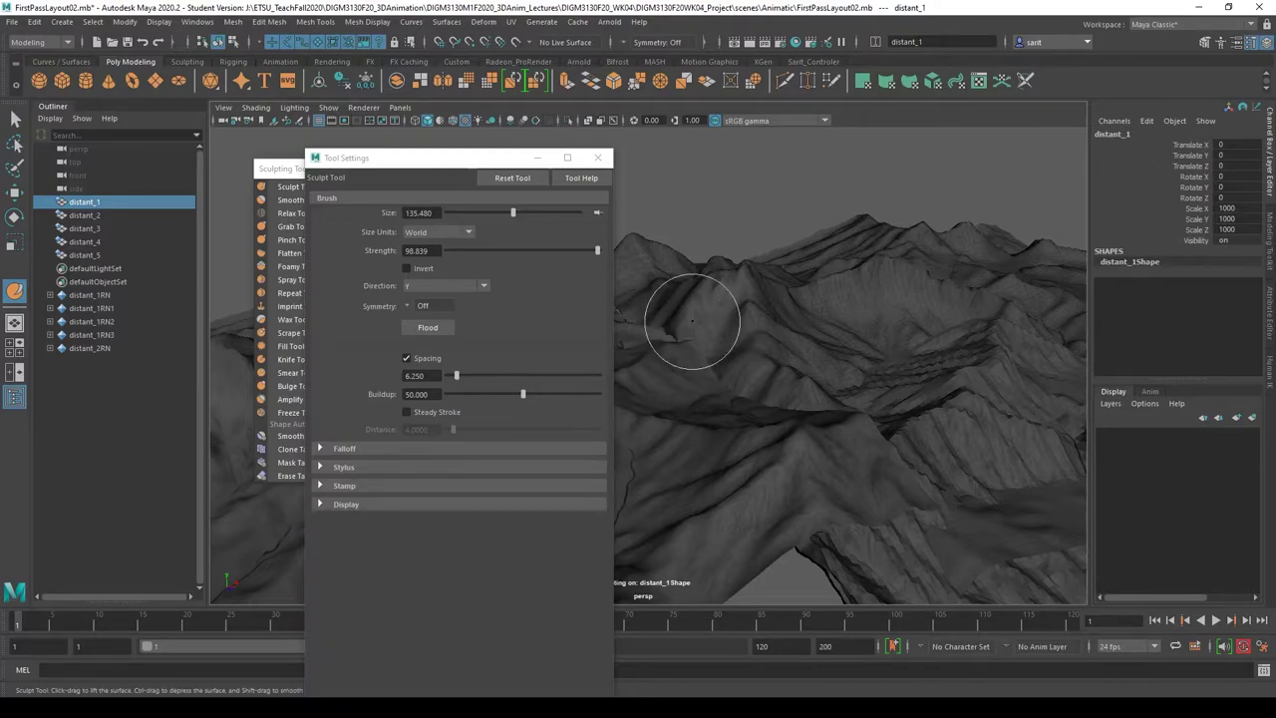
pyautogui.scroll(3, 754, 532)
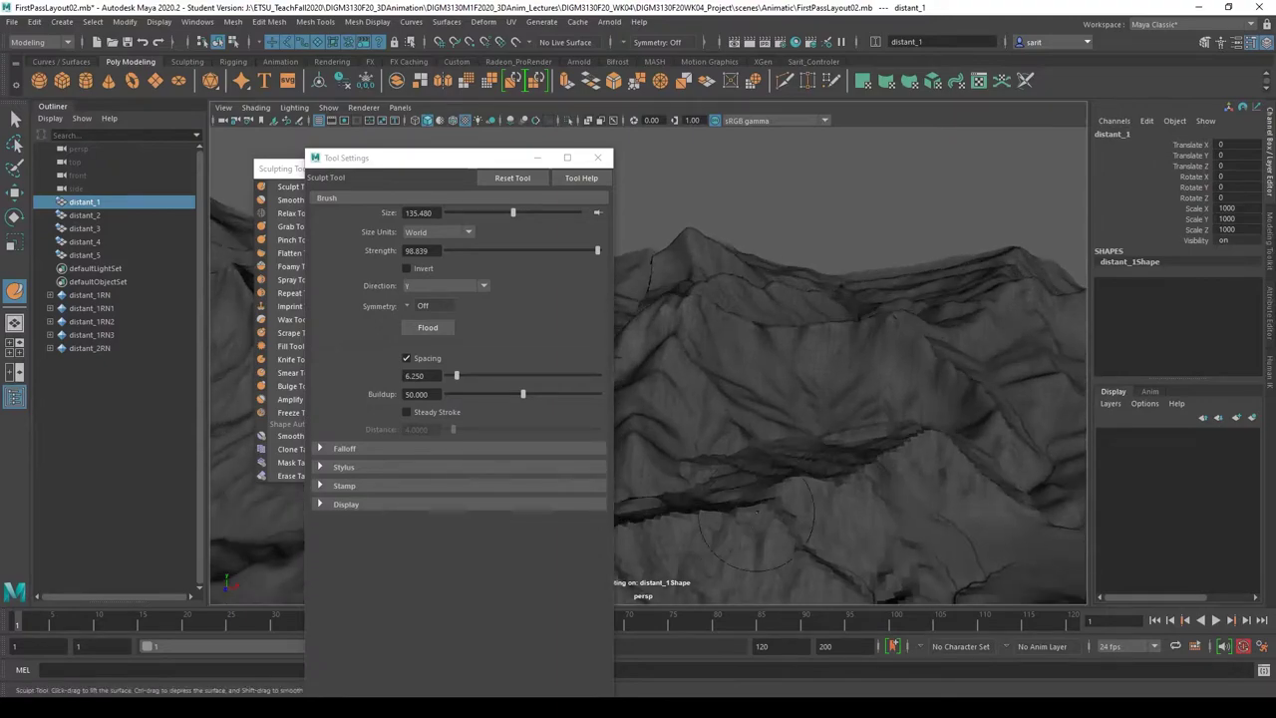
pyautogui.scroll(3, 866, 469)
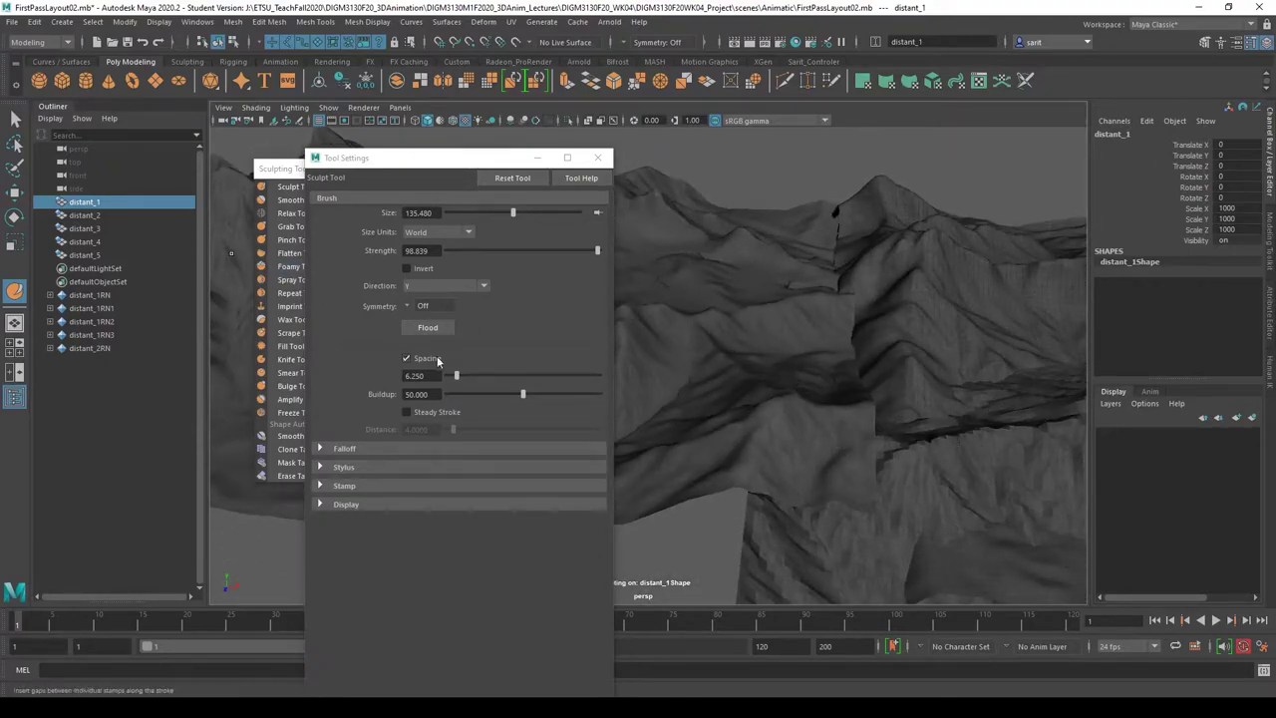
# - Select distant_2 and sculpt its edges in Y where they meet distant_1 and along its front border
pyautogui.press('q')
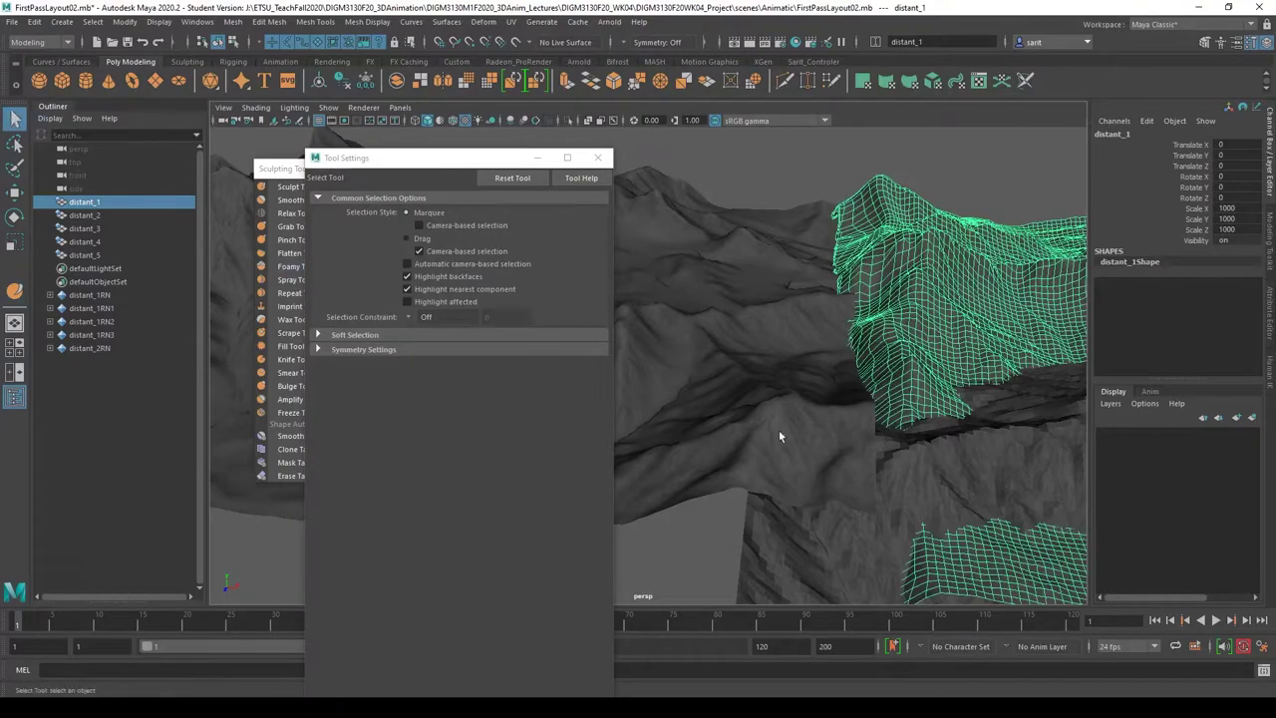
pyautogui.click(758, 412)
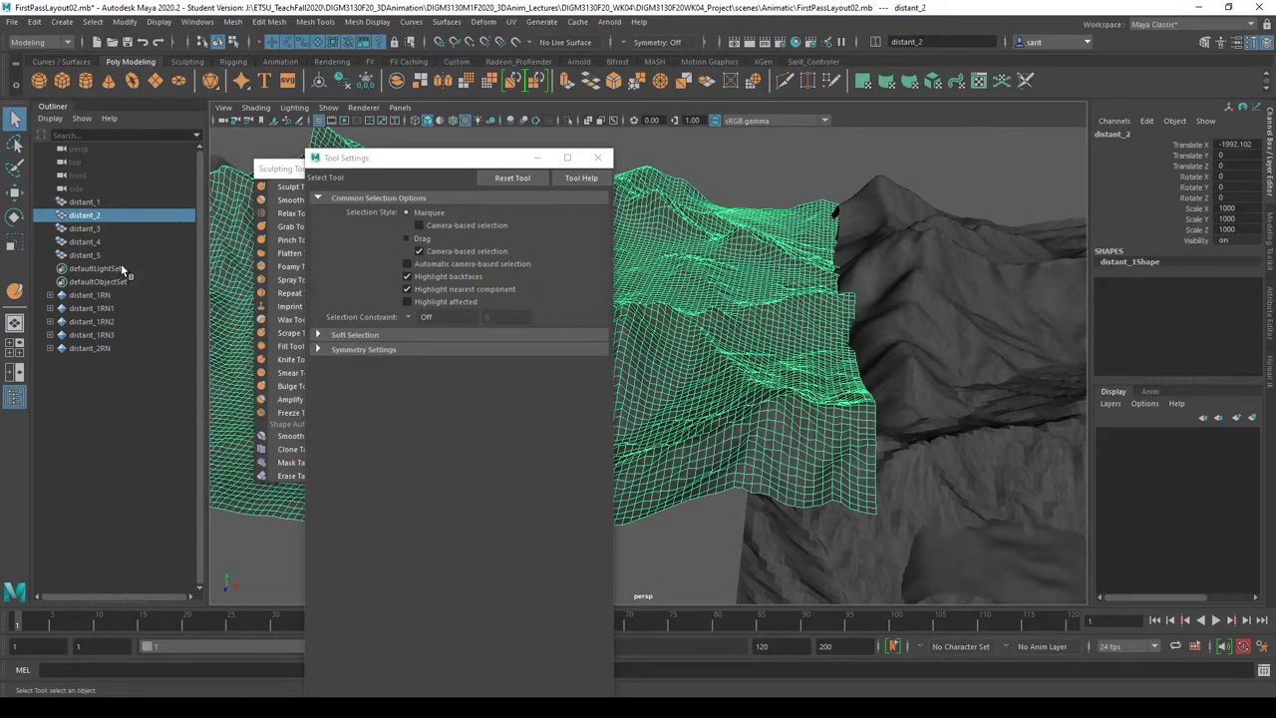
pyautogui.click(264, 175)
pyautogui.click(288, 188)
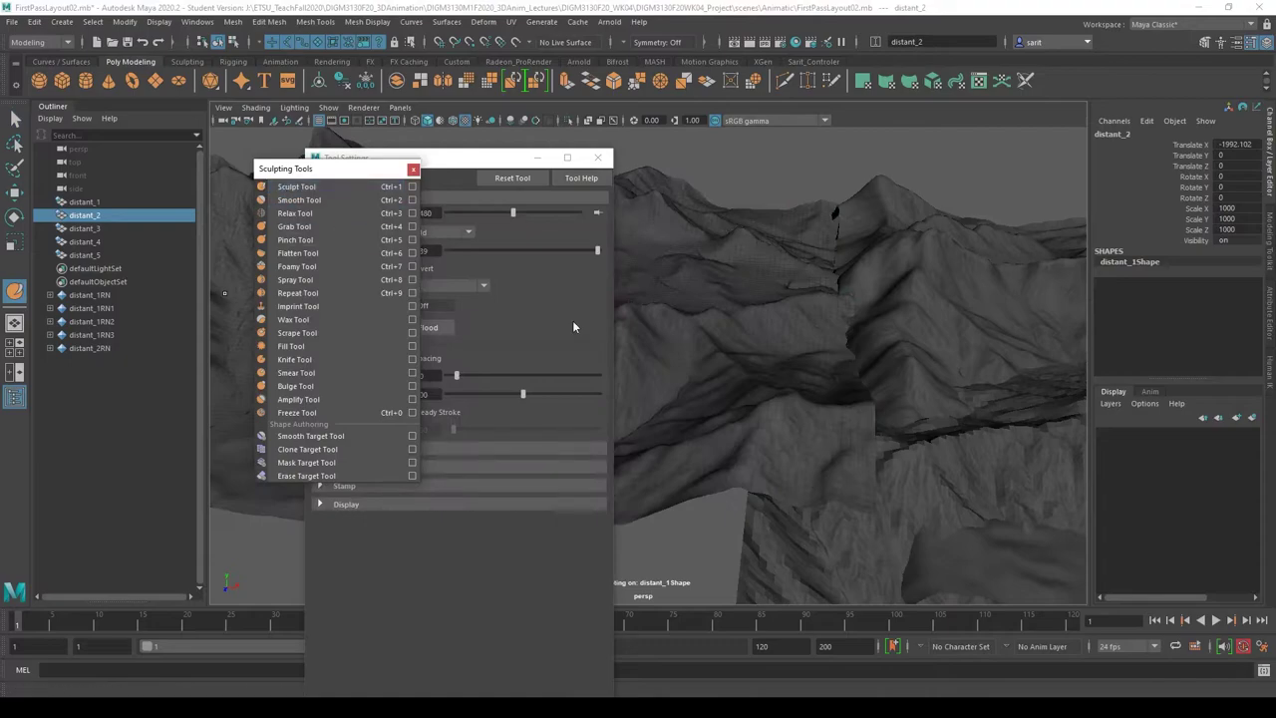
pyautogui.moveTo(352, 174); pyautogui.dragTo(252, 189)
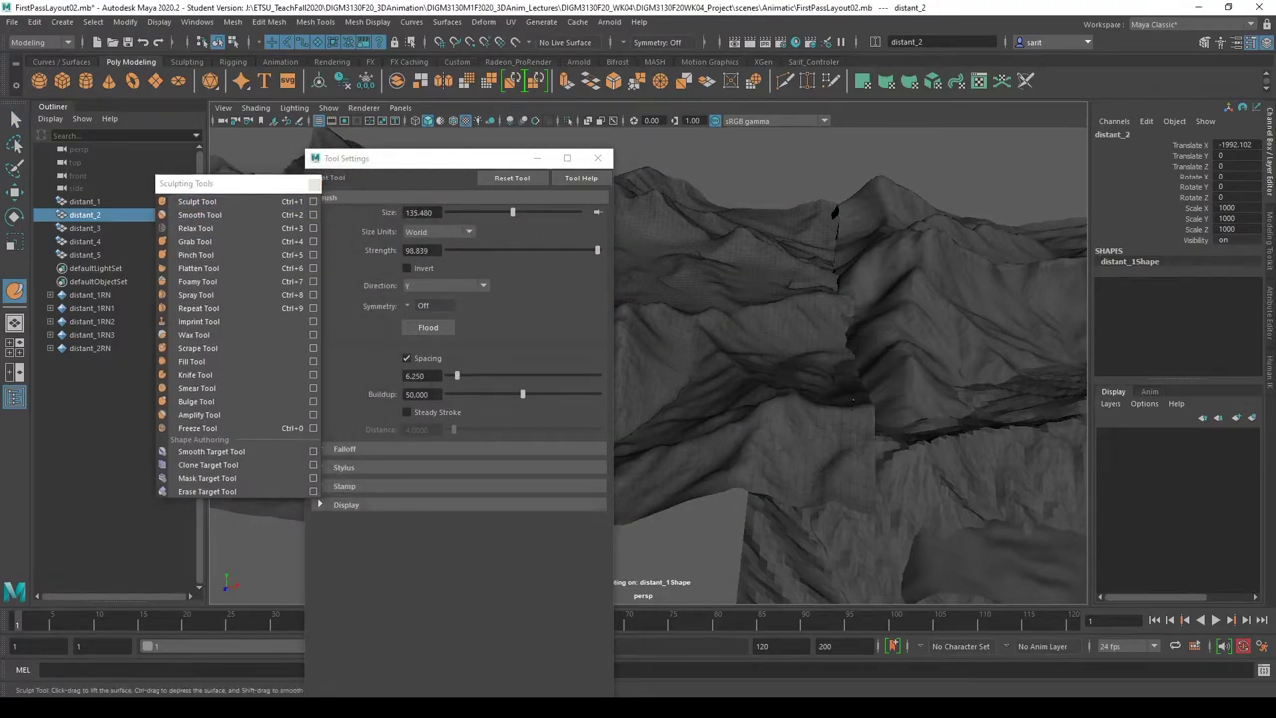
pyautogui.moveTo(854, 399)
pyautogui.mouseDown()
pyautogui.moveTo(881, 440)
pyautogui.moveTo(878, 457)
pyautogui.moveTo(868, 450)
pyautogui.moveTo(869, 501)
pyautogui.moveTo(845, 354)
pyautogui.mouseUp()
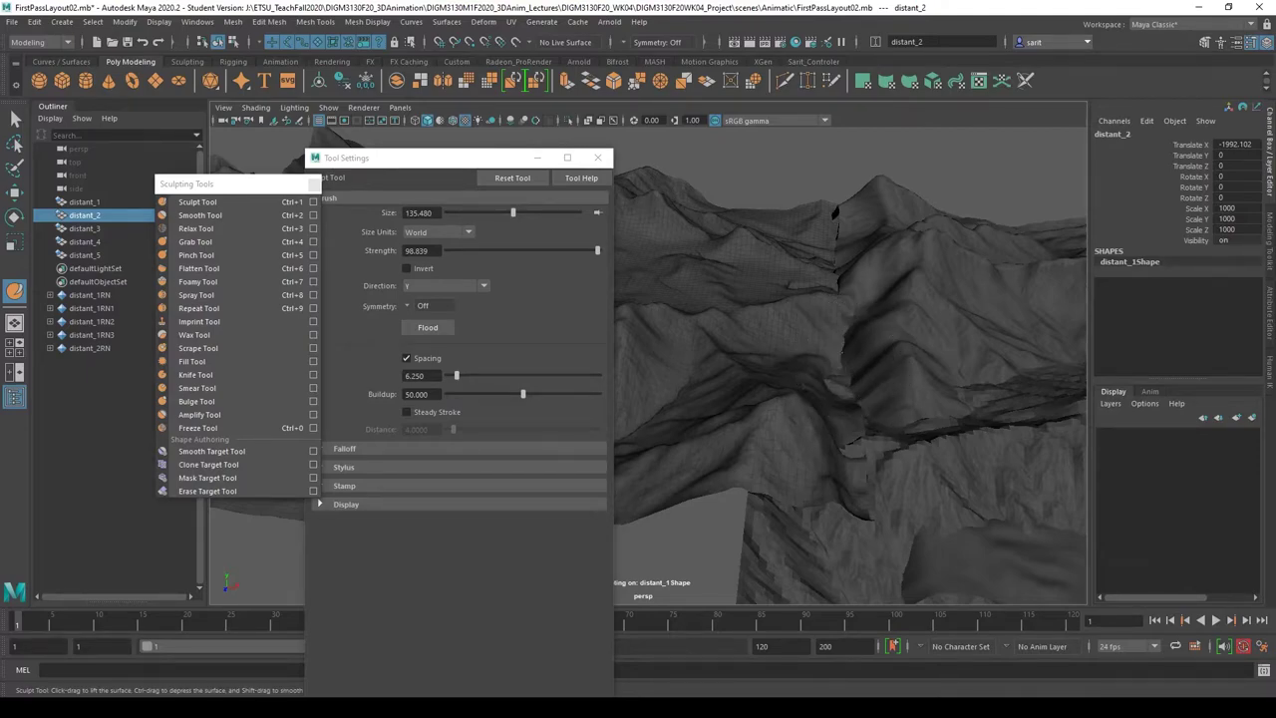
pyautogui.moveTo(855, 424)
pyautogui.mouseDown()
pyautogui.moveTo(859, 411)
pyautogui.moveTo(861, 525)
pyautogui.moveTo(774, 447)
pyautogui.moveTo(798, 479)
pyautogui.moveTo(805, 417)
pyautogui.mouseUp()
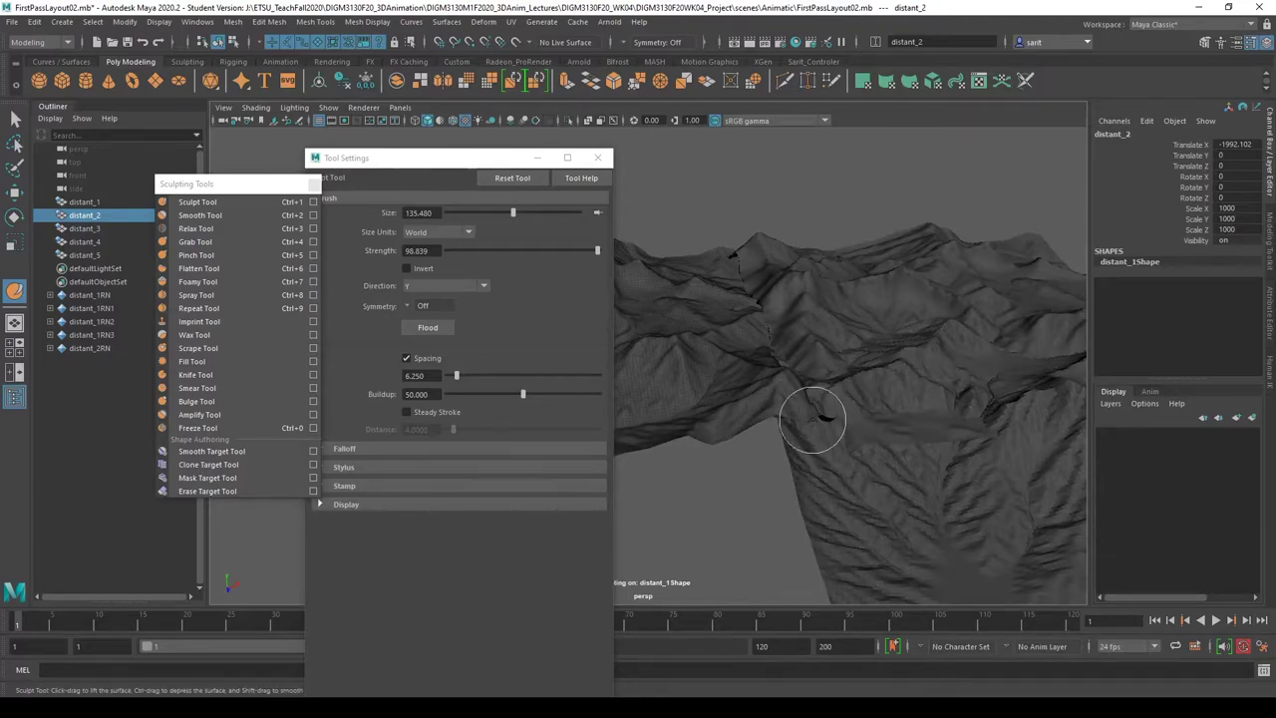
pyautogui.moveTo(743, 425)
pyautogui.mouseDown()
pyautogui.moveTo(787, 424)
pyautogui.moveTo(648, 439)
pyautogui.moveTo(736, 431)
pyautogui.moveTo(688, 469)
pyautogui.mouseUp()
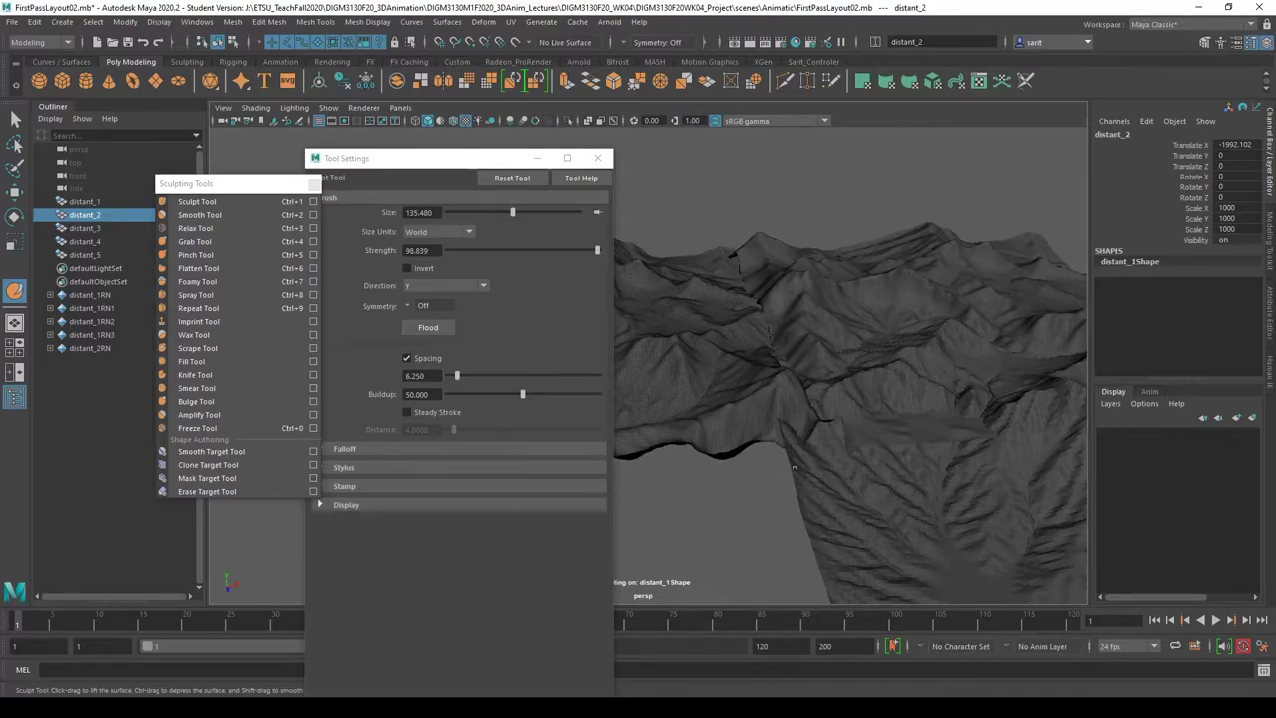
# - Select distant_5 and sculpt its corner upward in Y to close the gap beside distant_2
pyautogui.click(15, 118)
pyautogui.click(823, 503)
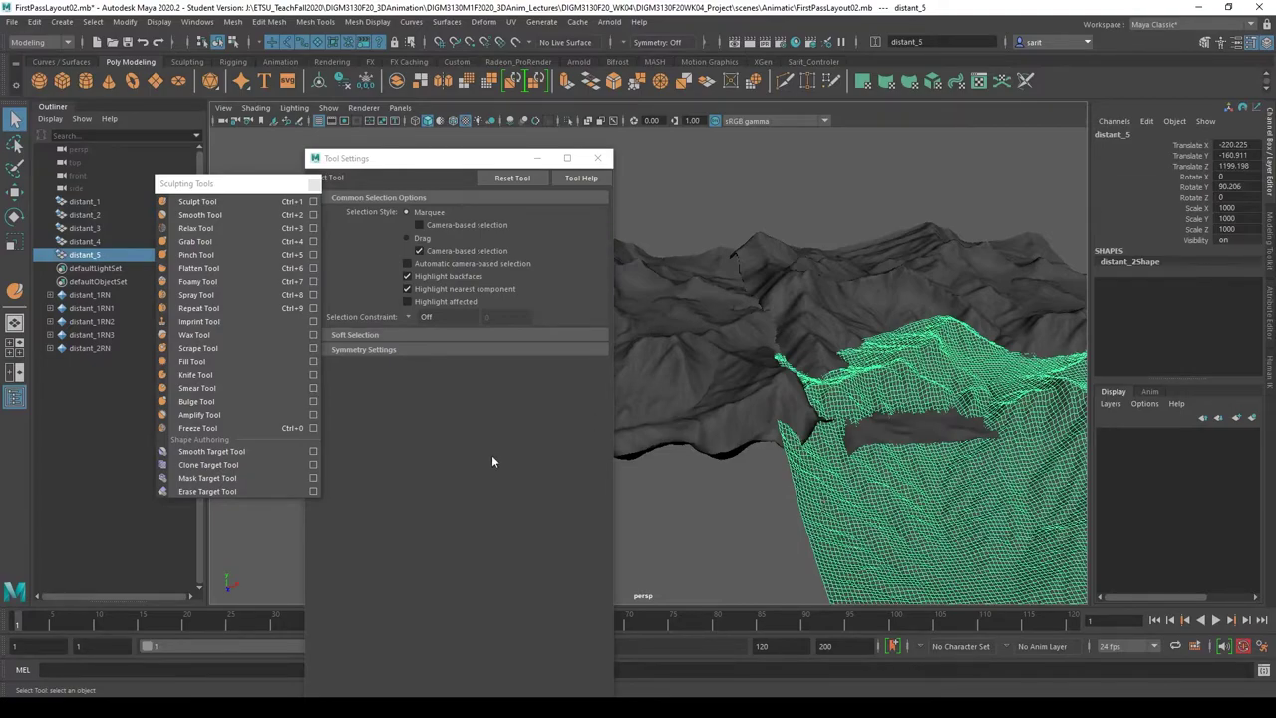
pyautogui.click(198, 202)
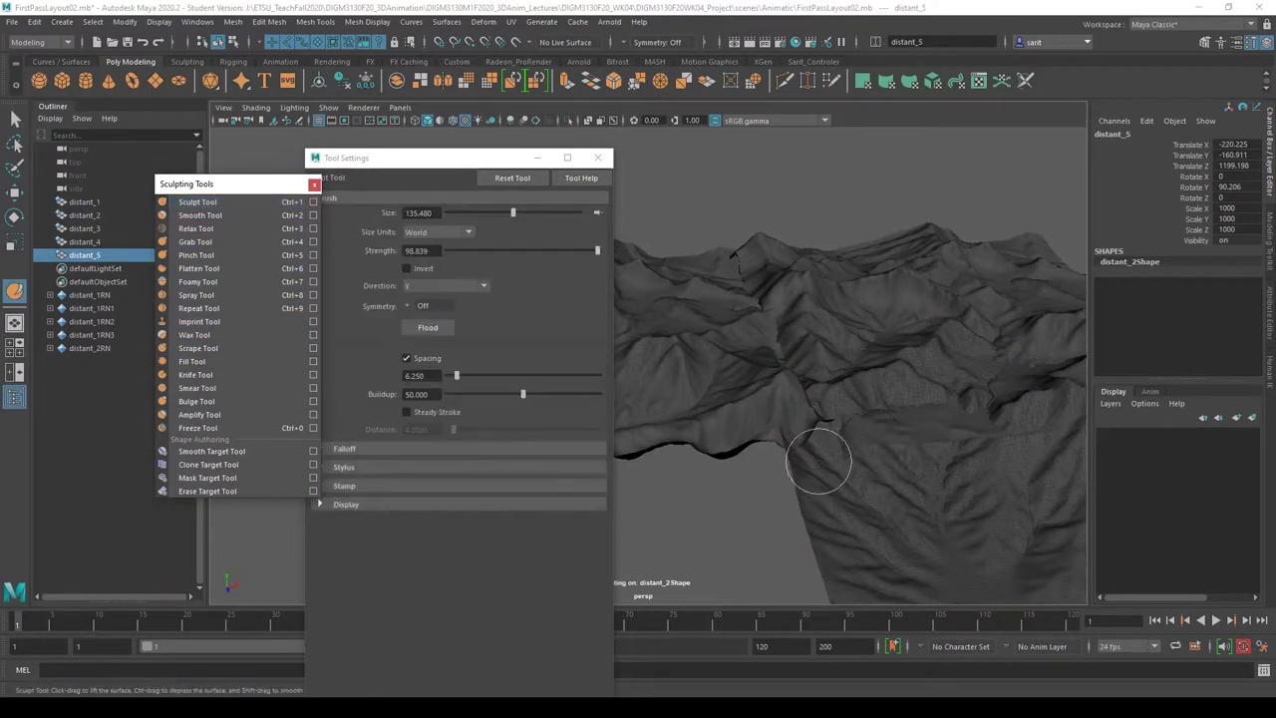
pyautogui.moveTo(789, 433); pyautogui.dragTo(779, 453)
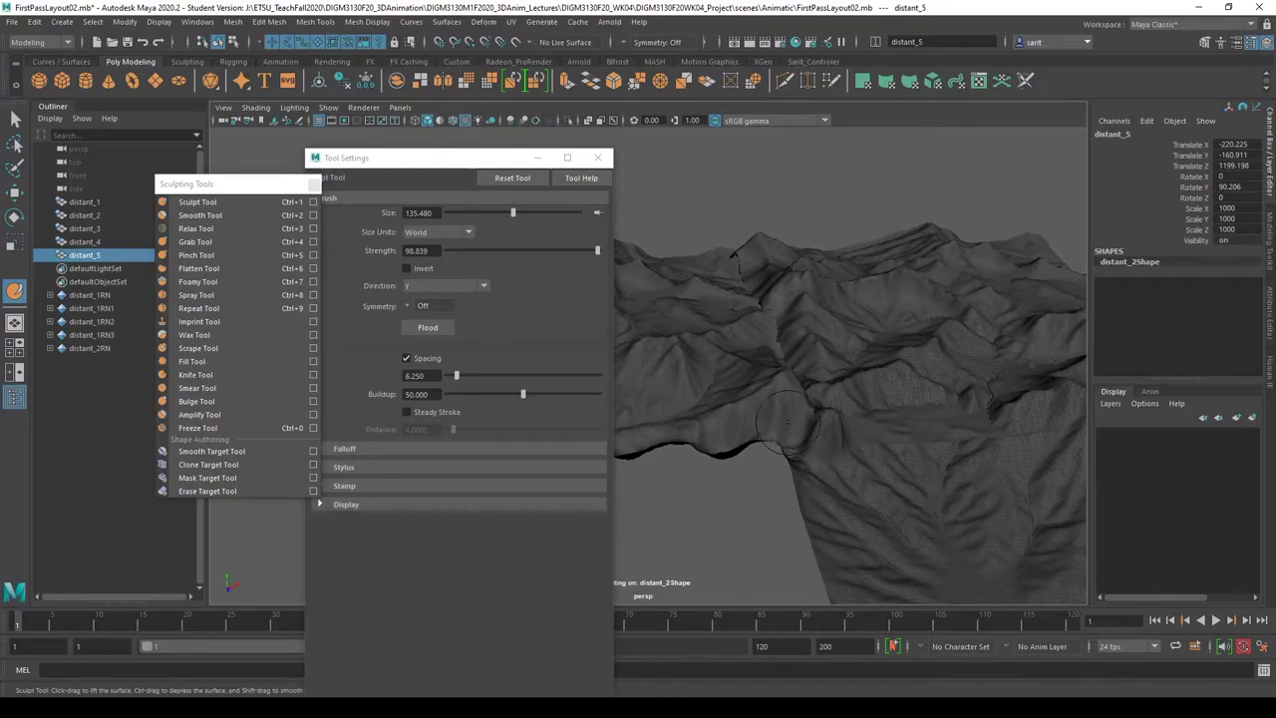
pyautogui.keyDown('alt'); pyautogui.moveTo(778, 491); pyautogui.dragTo(747, 512); pyautogui.keyUp('alt')
pyautogui.press('super')
pyautogui.keyDown('alt'); pyautogui.moveTo(785, 426); pyautogui.dragTo(767, 393); pyautogui.keyUp('alt')
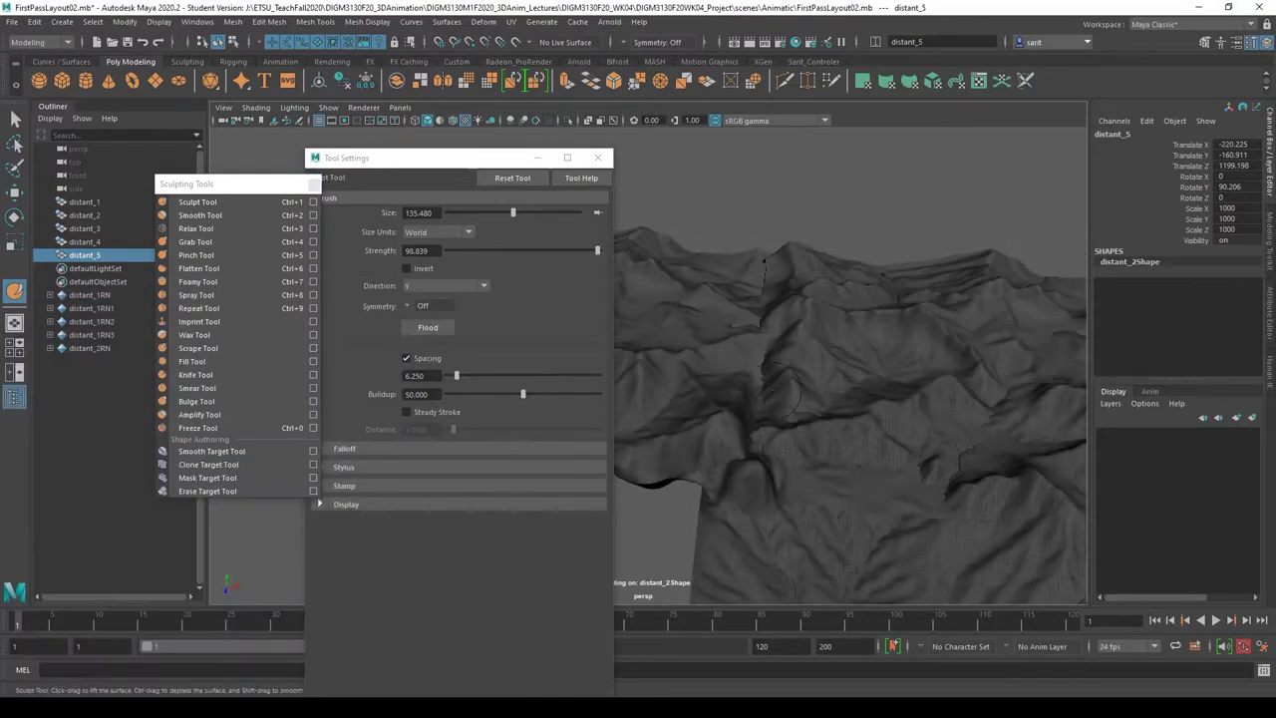
pyautogui.press('super')
pyautogui.press('super')
pyautogui.moveTo(882, 507)
pyautogui.keyDown('alt'); pyautogui.mouseDown()
pyautogui.moveTo(783, 407)
pyautogui.moveTo(857, 464)
pyautogui.moveTo(882, 420)
pyautogui.moveTo(910, 416)
pyautogui.moveTo(914, 456)
pyautogui.moveTo(886, 473)
pyautogui.moveTo(892, 484)
pyautogui.mouseUp(); pyautogui.keyUp('alt')
pyautogui.scroll(-3, 892, 484)
pyautogui.moveTo(786, 489)
pyautogui.keyDown('alt'); pyautogui.mouseDown()
pyautogui.moveTo(806, 455)
pyautogui.moveTo(803, 501)
pyautogui.moveTo(827, 489)
pyautogui.moveTo(834, 507)
pyautogui.moveTo(874, 504)
pyautogui.moveTo(798, 573)
pyautogui.moveTo(849, 386)
pyautogui.mouseUp(); pyautogui.keyUp('alt')
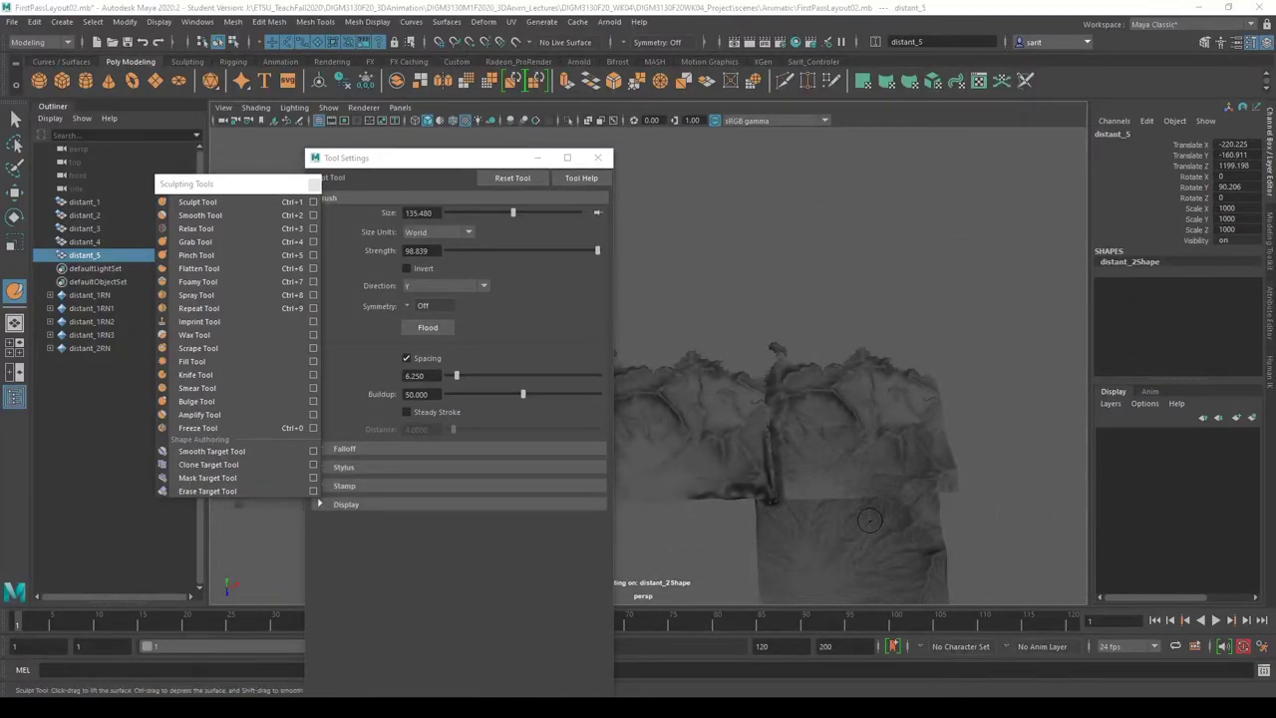
pyautogui.press('super')
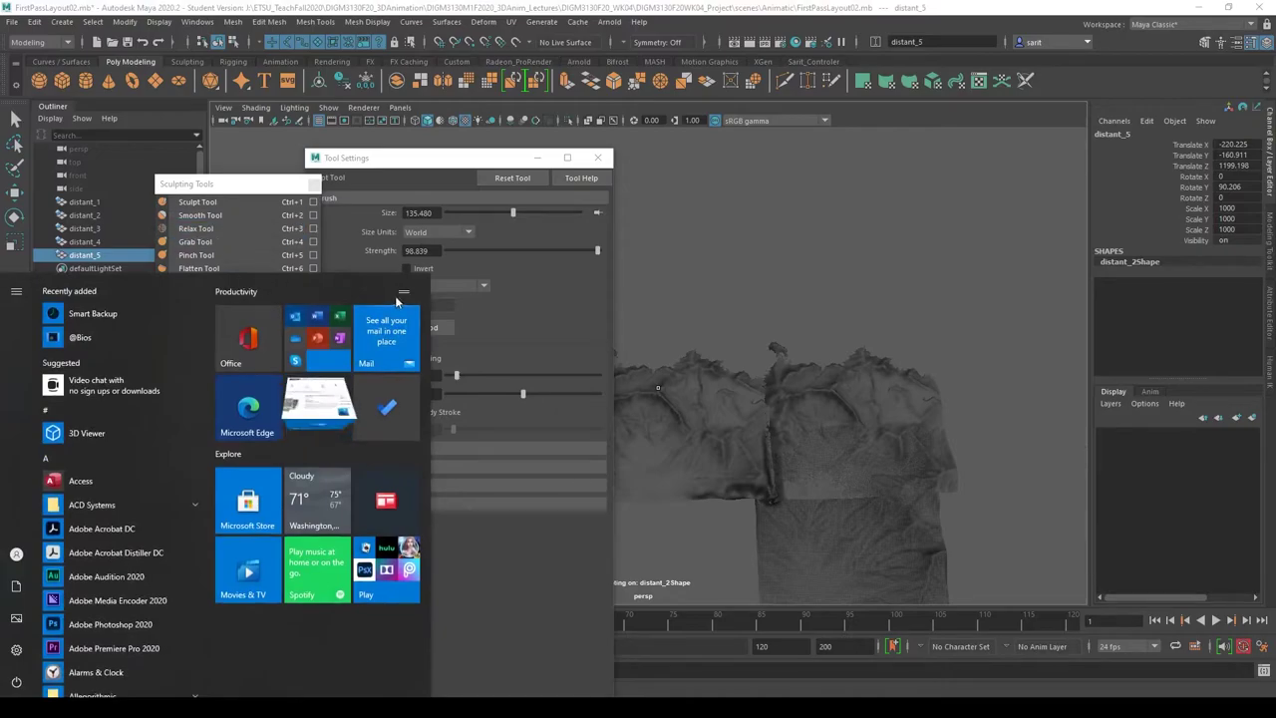
# - Close the Sculpting Tools and Tool Settings windows and select the distant_2RN reference node in the Outliner
pyautogui.click(311, 182)
pyautogui.click(599, 158)
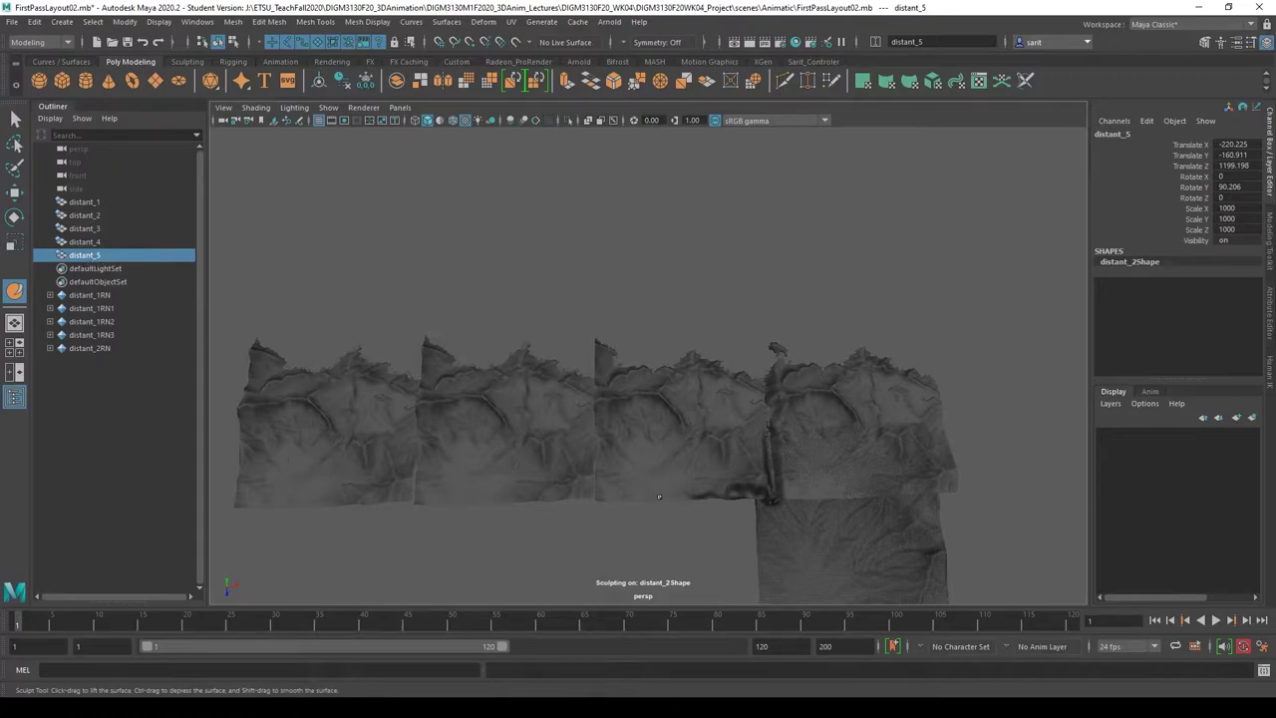
pyautogui.click(100, 349)
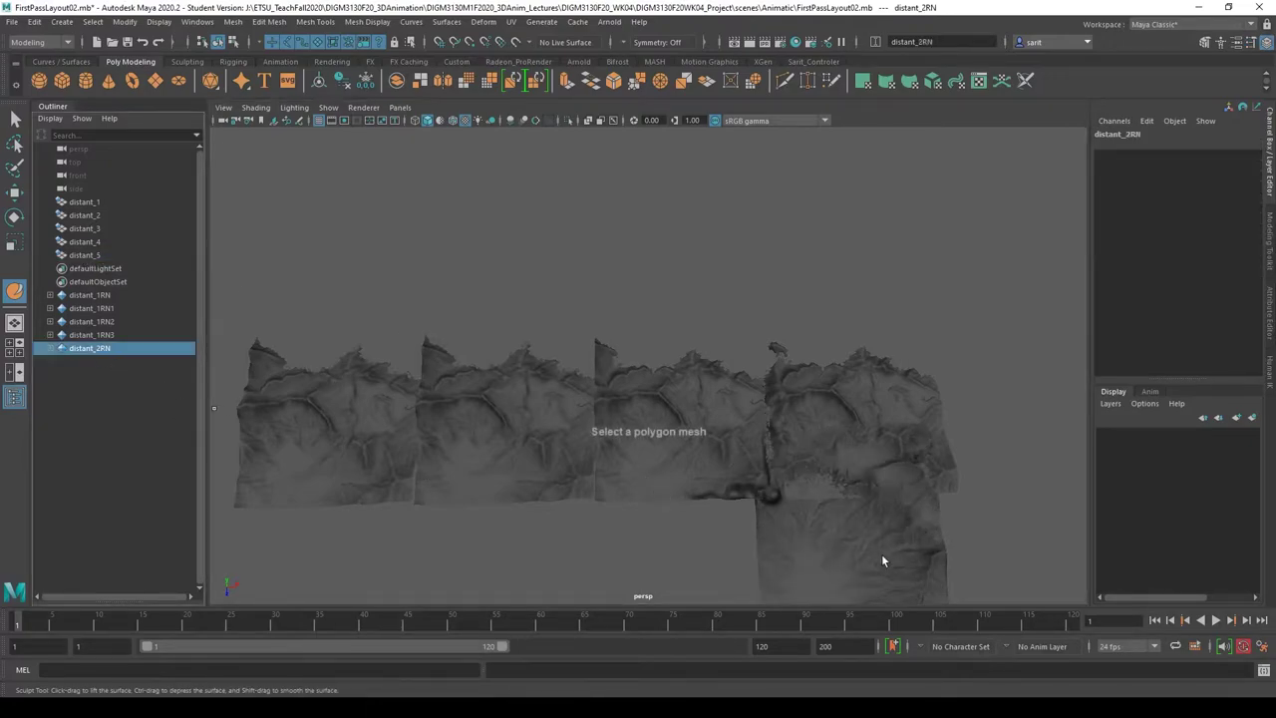
pyautogui.keyDown('alt'); pyautogui.moveTo(881, 553); pyautogui.dragTo(887, 460, button='middle'); pyautogui.keyUp('alt')
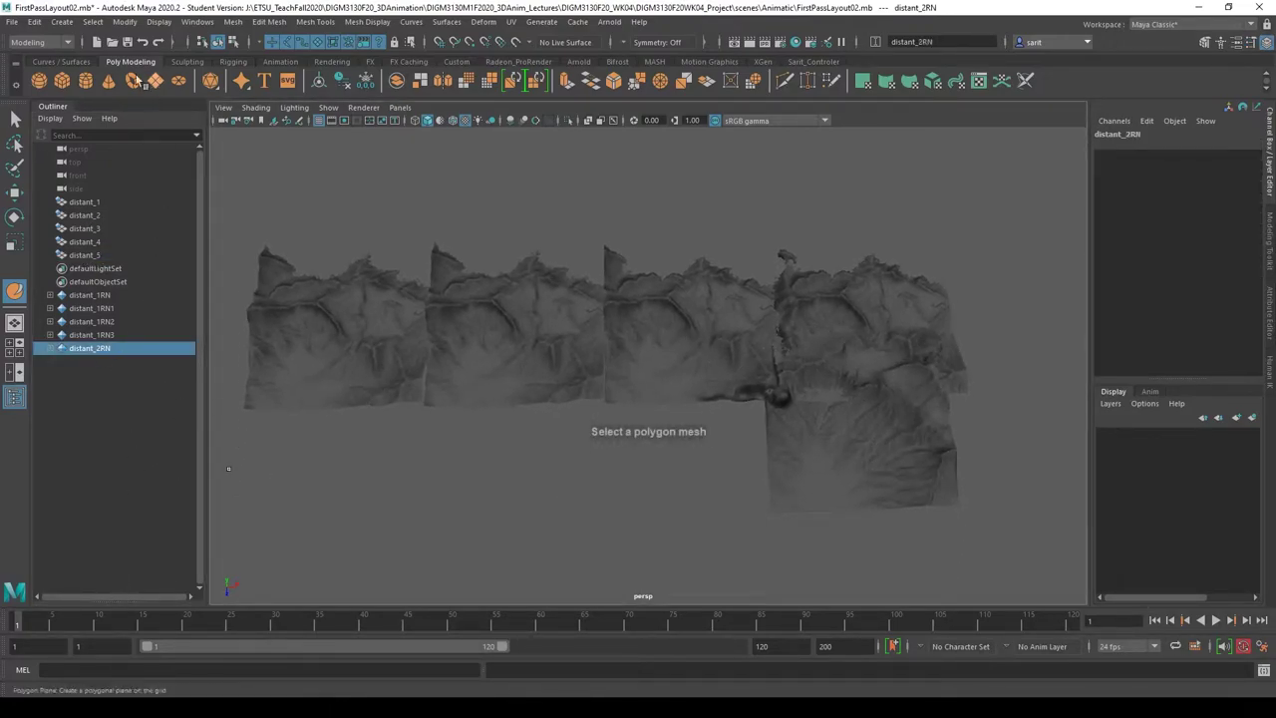
pyautogui.click(34, 21)
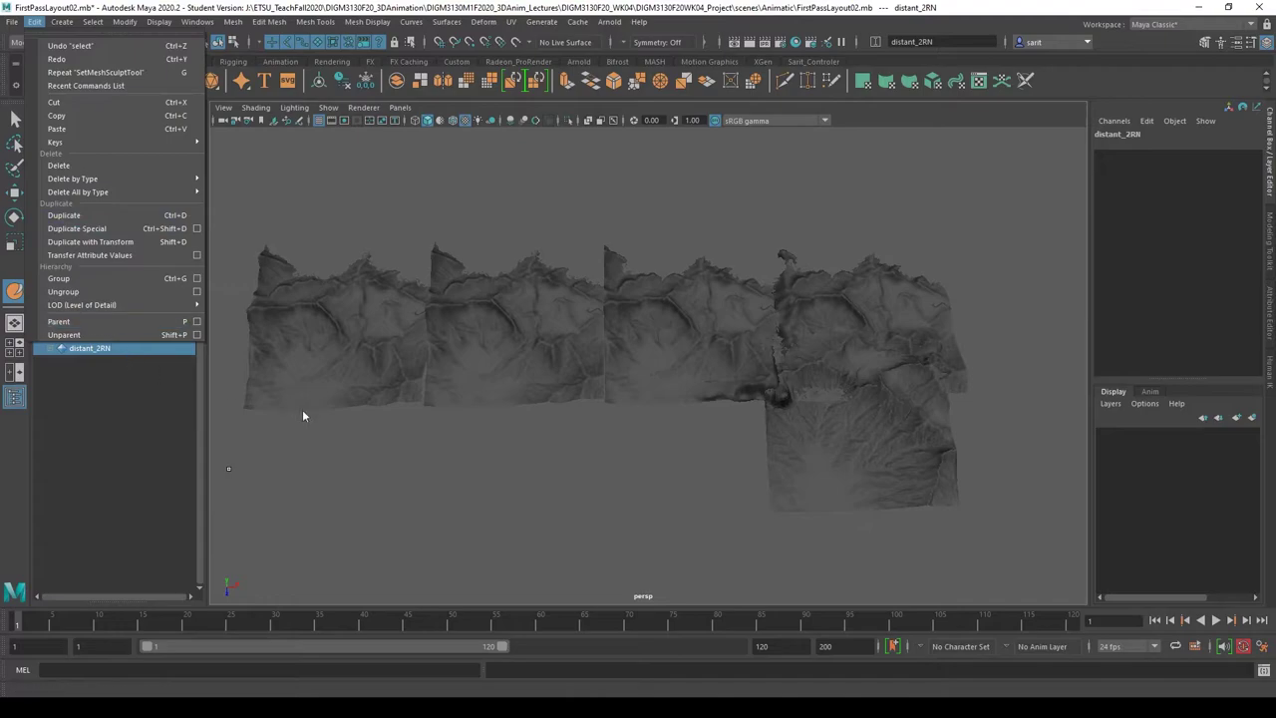
pyautogui.click(227, 467)
pyautogui.moveTo(146, 703)
pyautogui.click(211, 678)
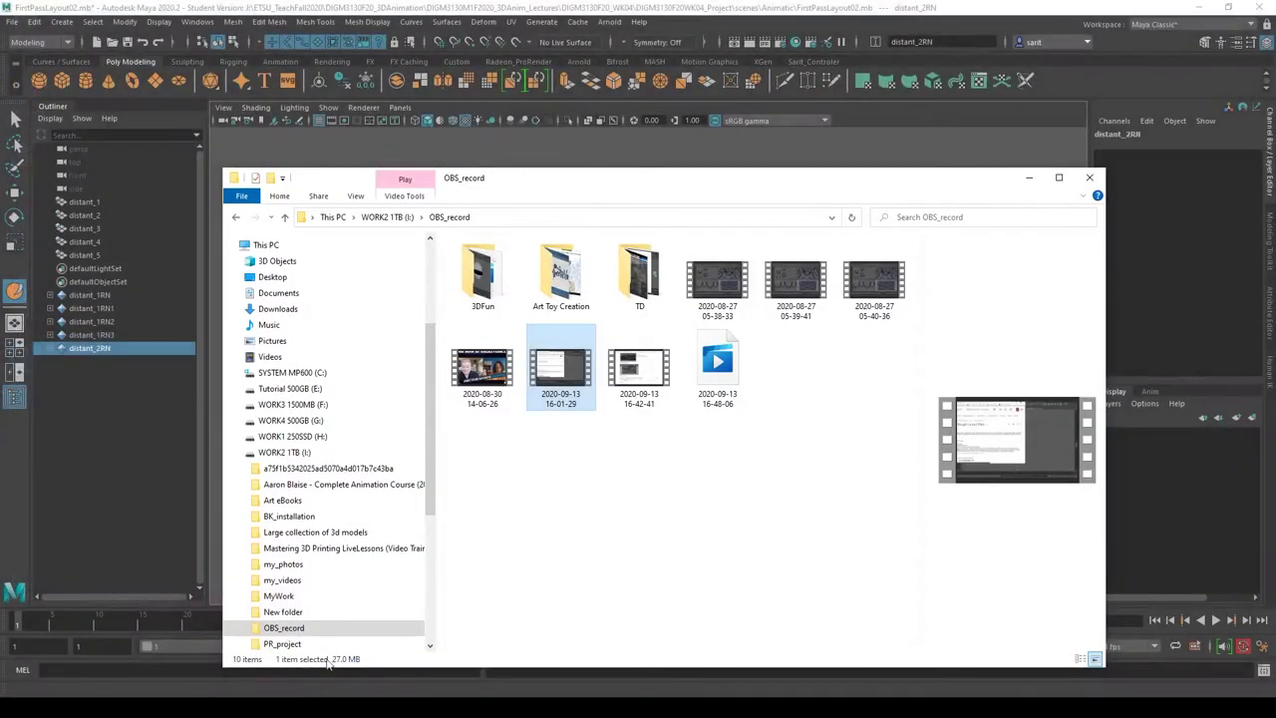
pyautogui.click(145, 706)
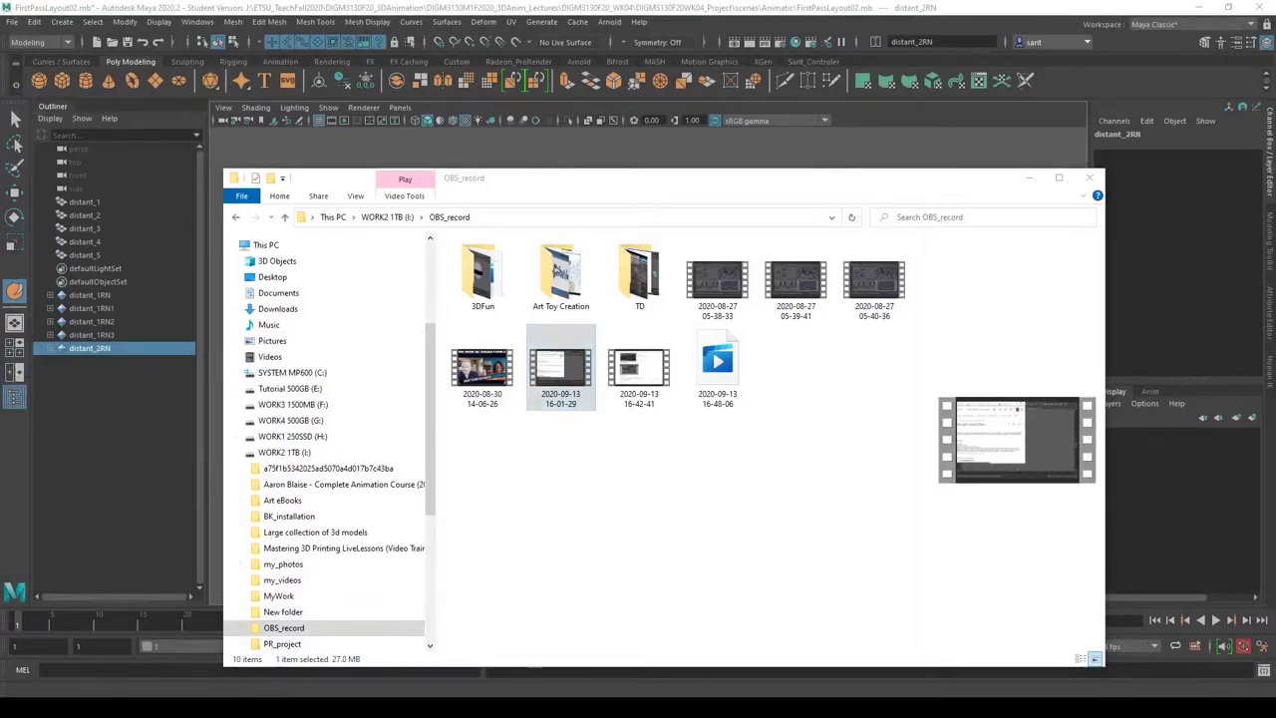
pyautogui.click(106, 678)
pyautogui.click(1171, 234)
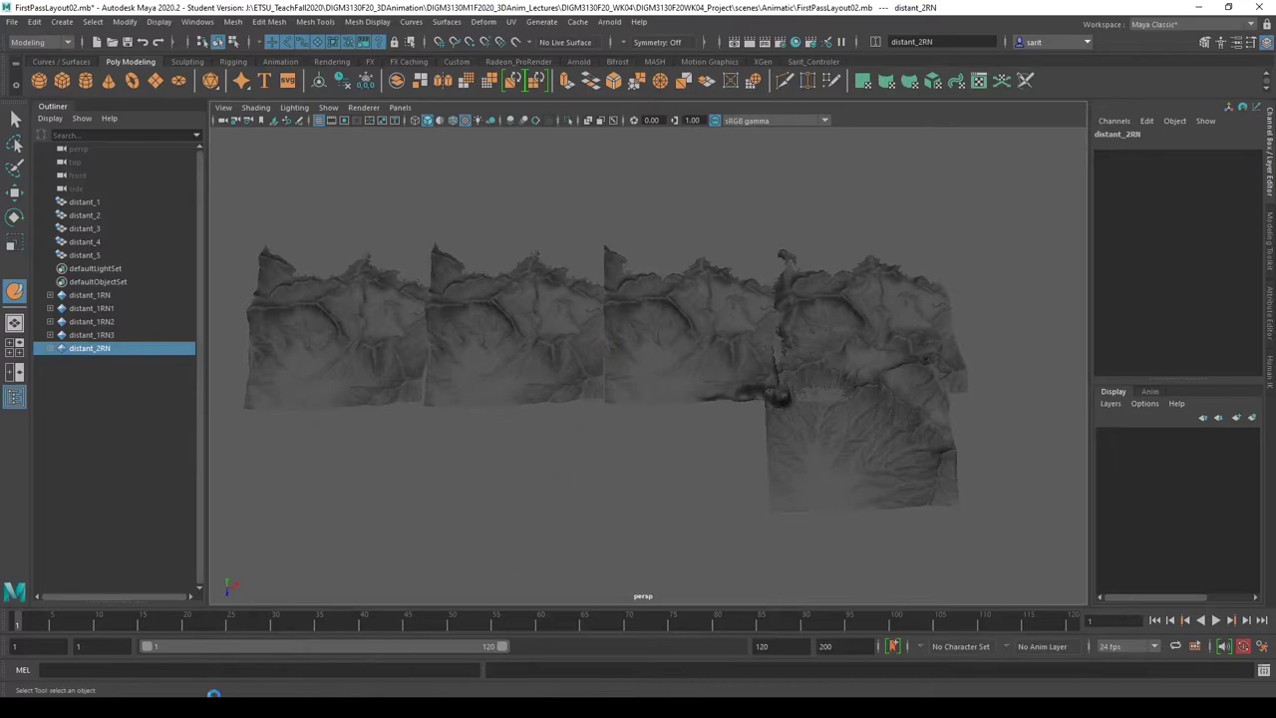
# - Save the FirstPassLayout02.mb scene and accept the student version notice
pyautogui.hotkey('ctrl', 's')
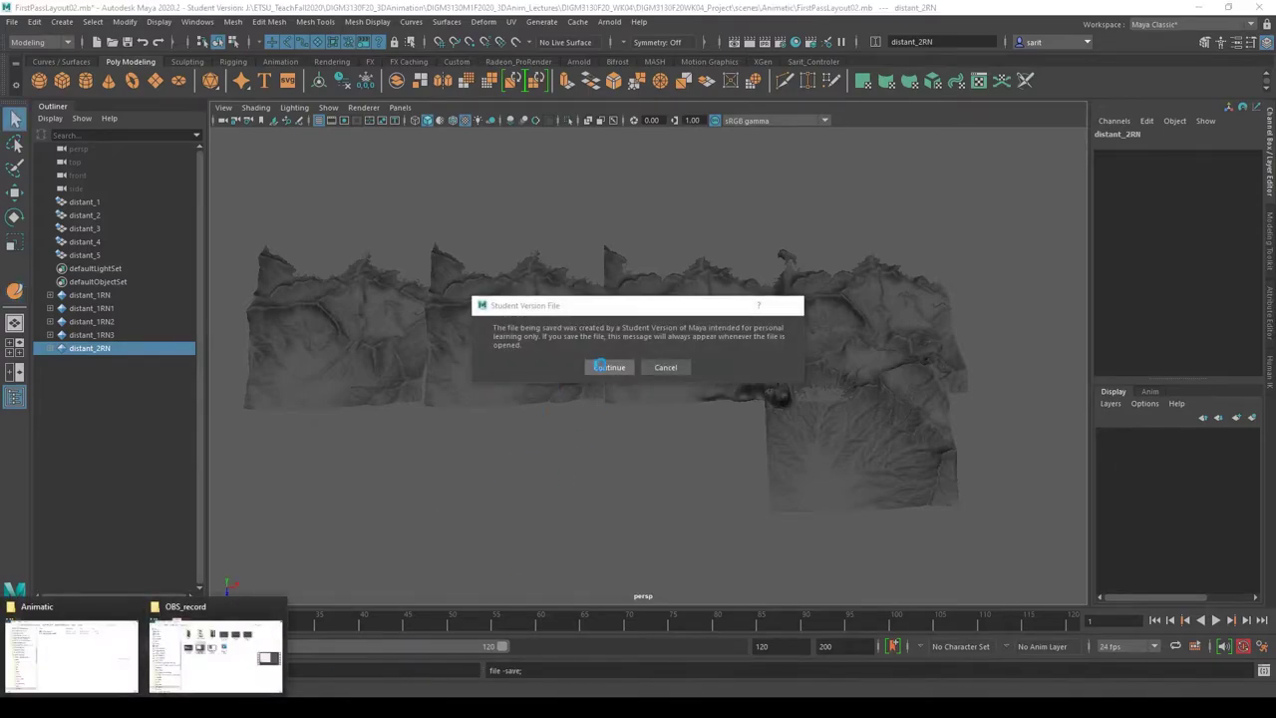
pyautogui.click(604, 367)
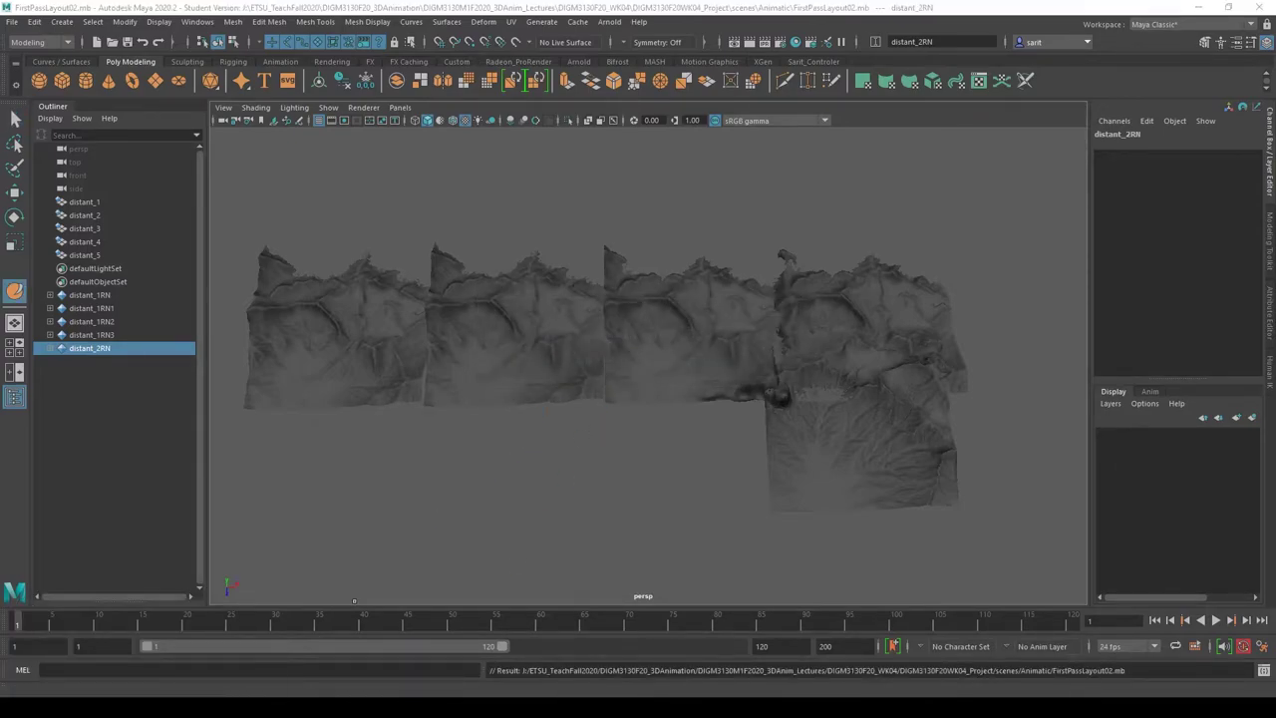
# - Switch to the Animatic folder in File Explorer and compare the file sizes of FirstPassLayout02 and FirstPass_animatic01
pyautogui.click(67, 657)
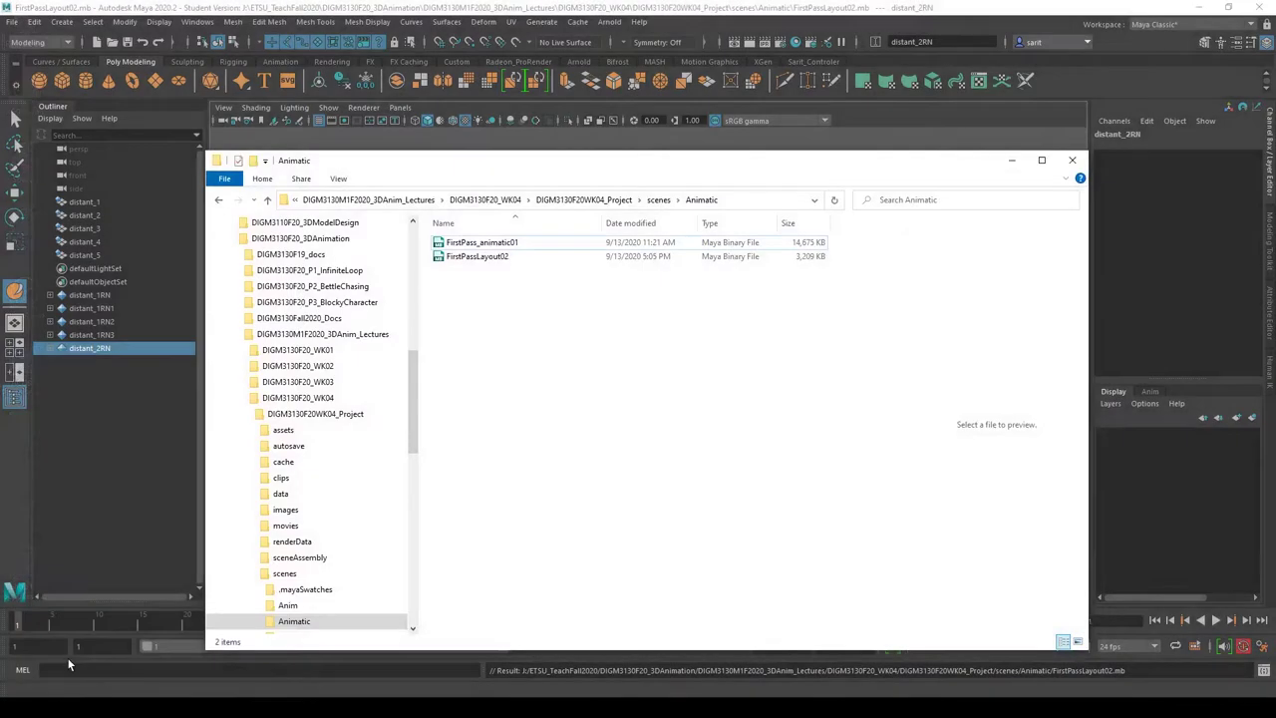
pyautogui.click(501, 256)
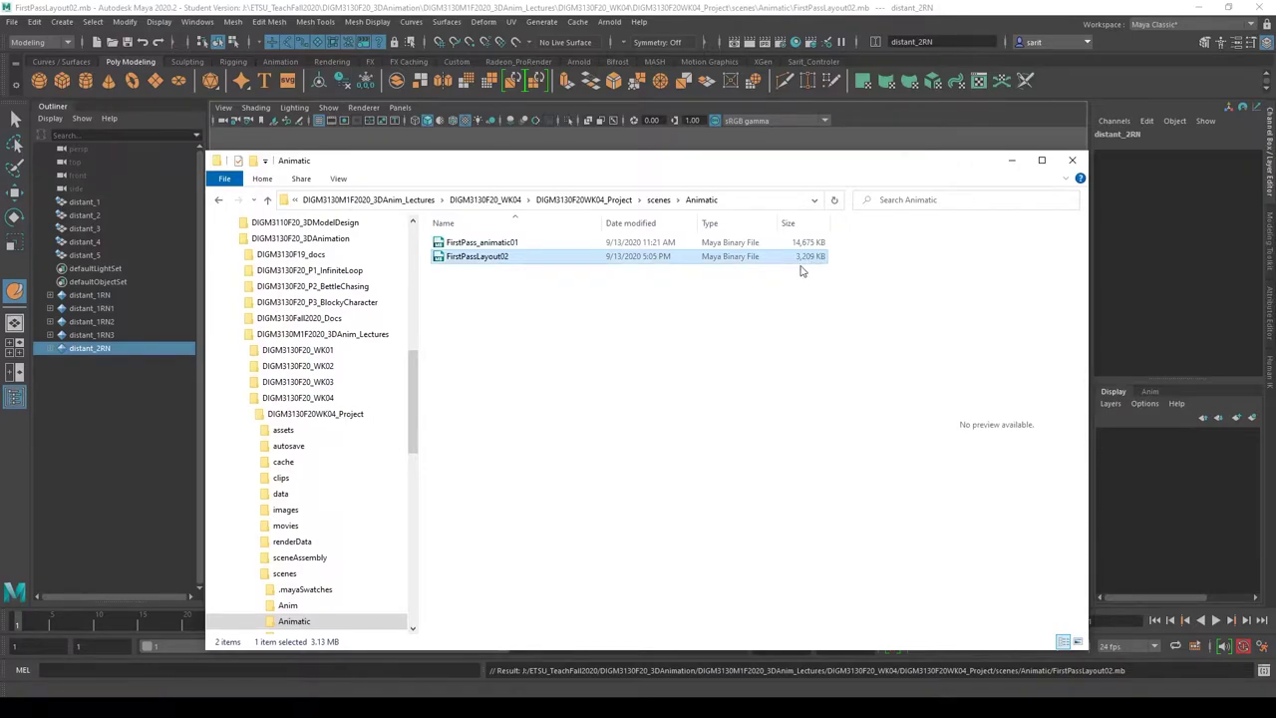
pyautogui.click(571, 244)
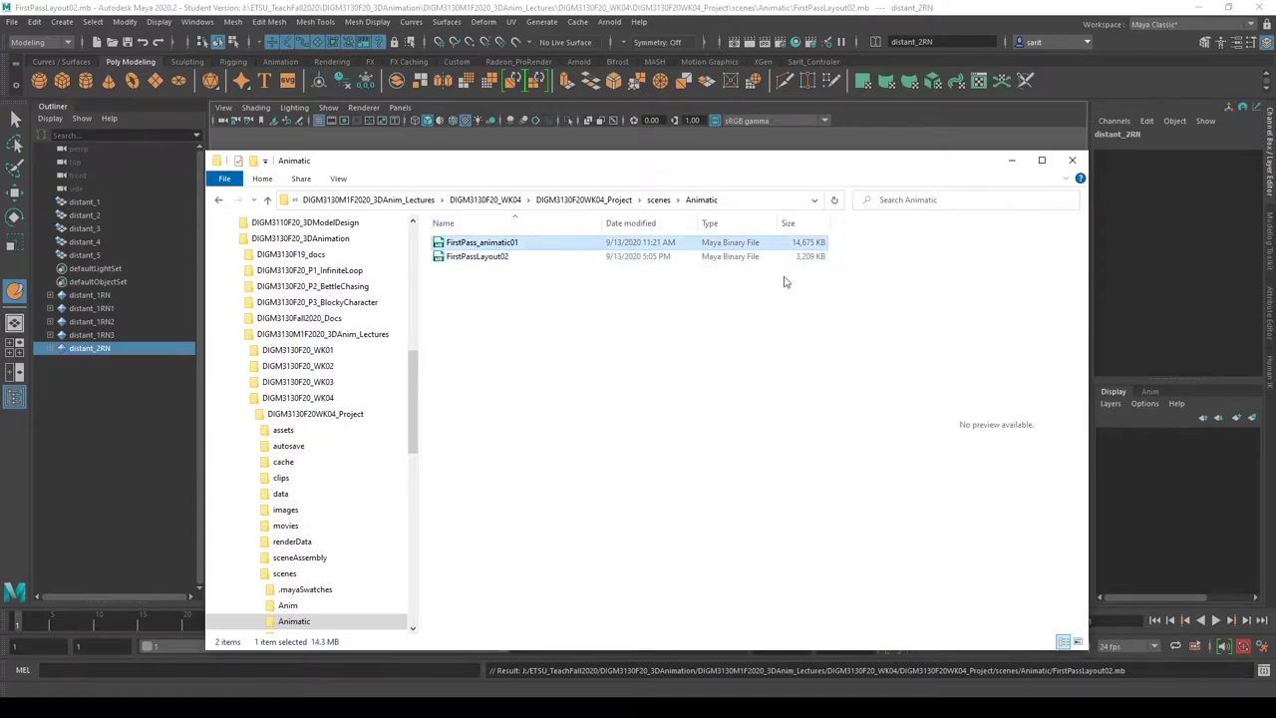
pyautogui.click(808, 259)
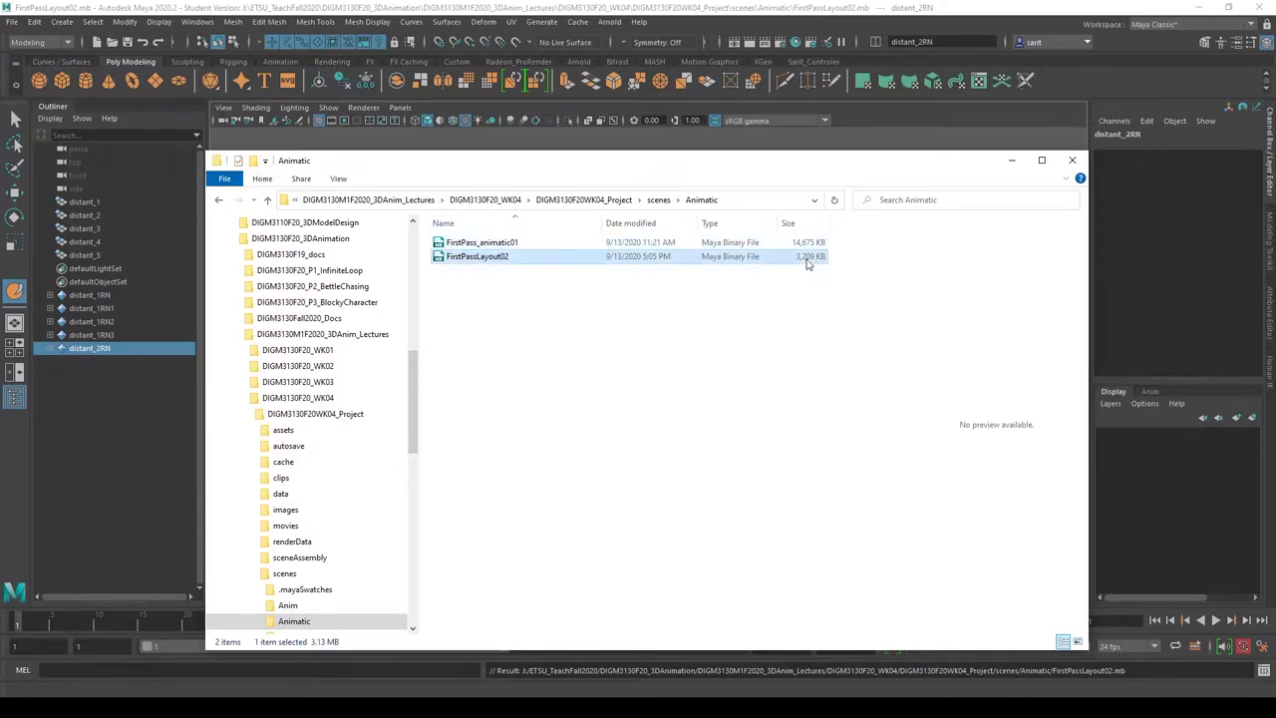
pyautogui.click(1010, 159)
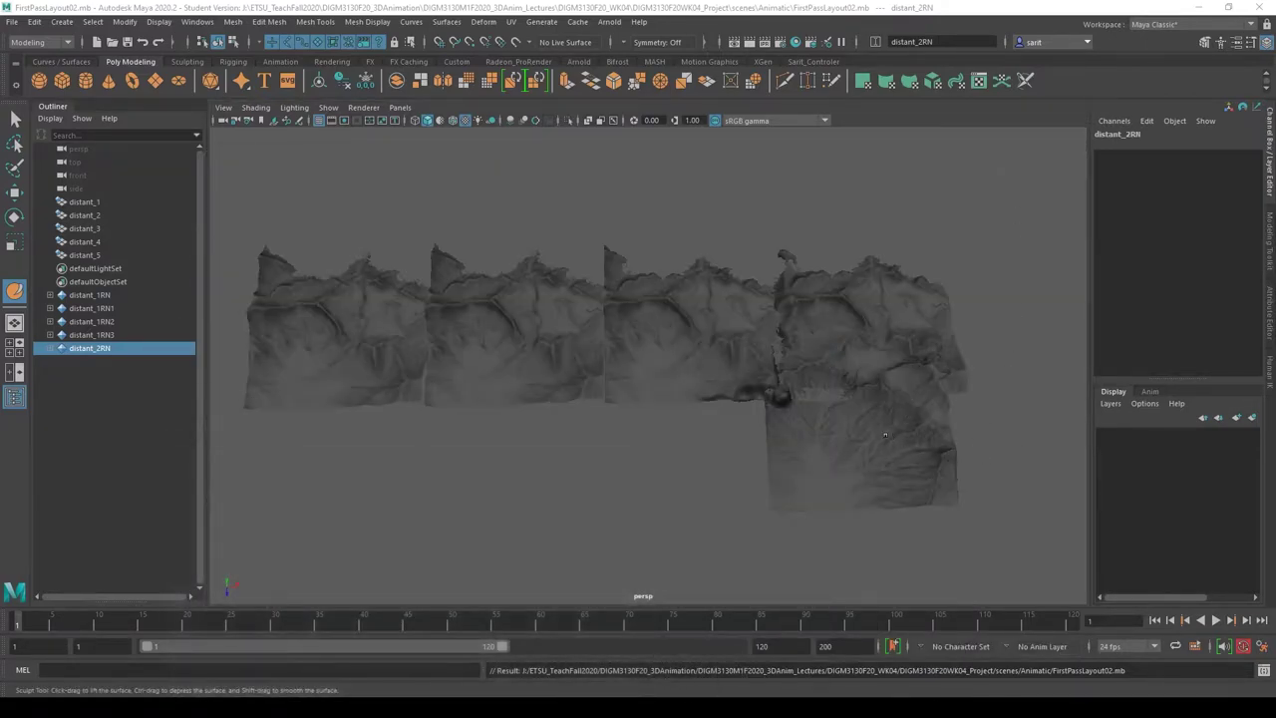
# - Select the persp camera and increase its Far Clip Plane so the distant terrain is not cut off
pyautogui.keyDown('alt'); pyautogui.moveTo(884, 435); pyautogui.dragTo(808, 435); pyautogui.keyUp('alt')
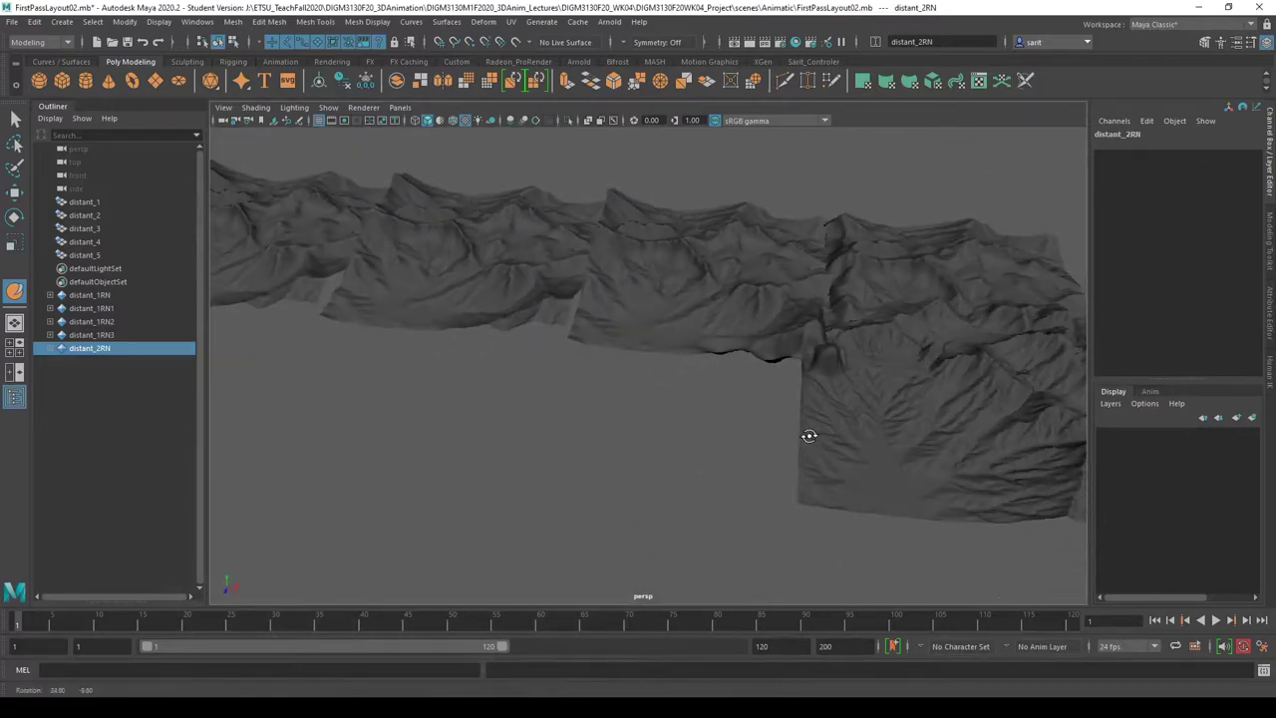
pyautogui.keyDown('alt'); pyautogui.moveTo(808, 436); pyautogui.dragTo(748, 404, button='right'); pyautogui.keyUp('alt')
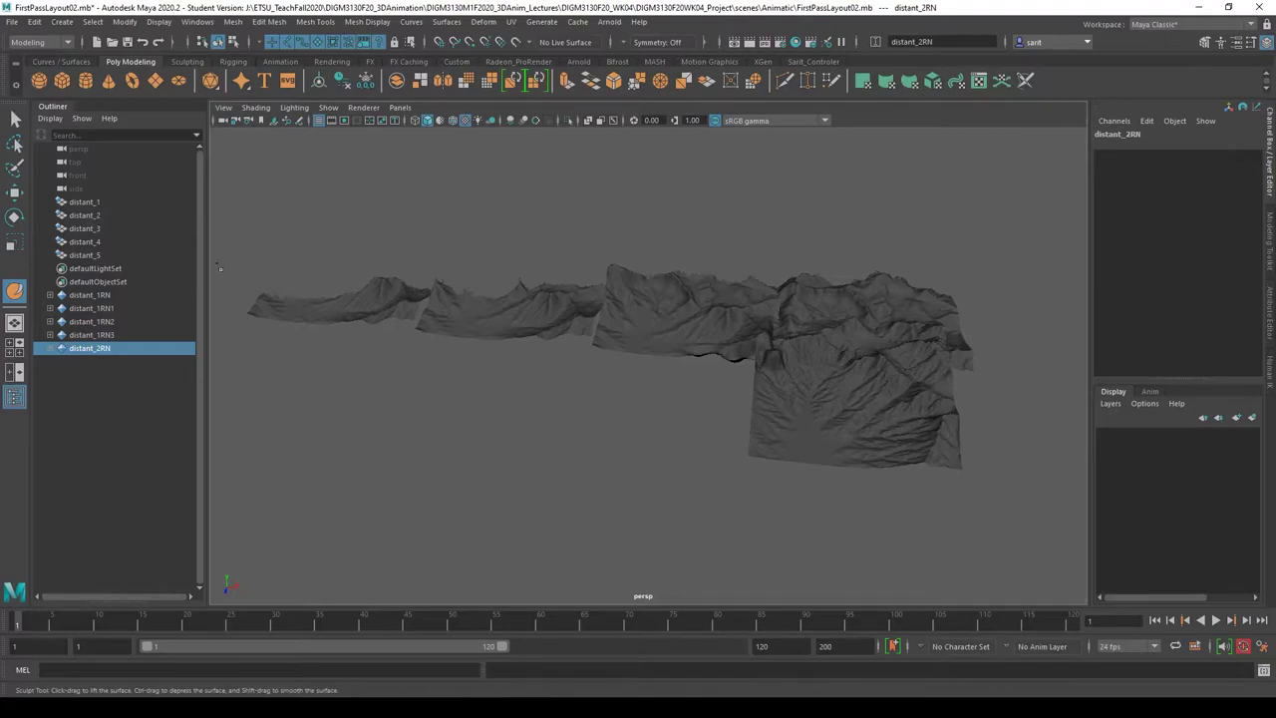
pyautogui.click(222, 121)
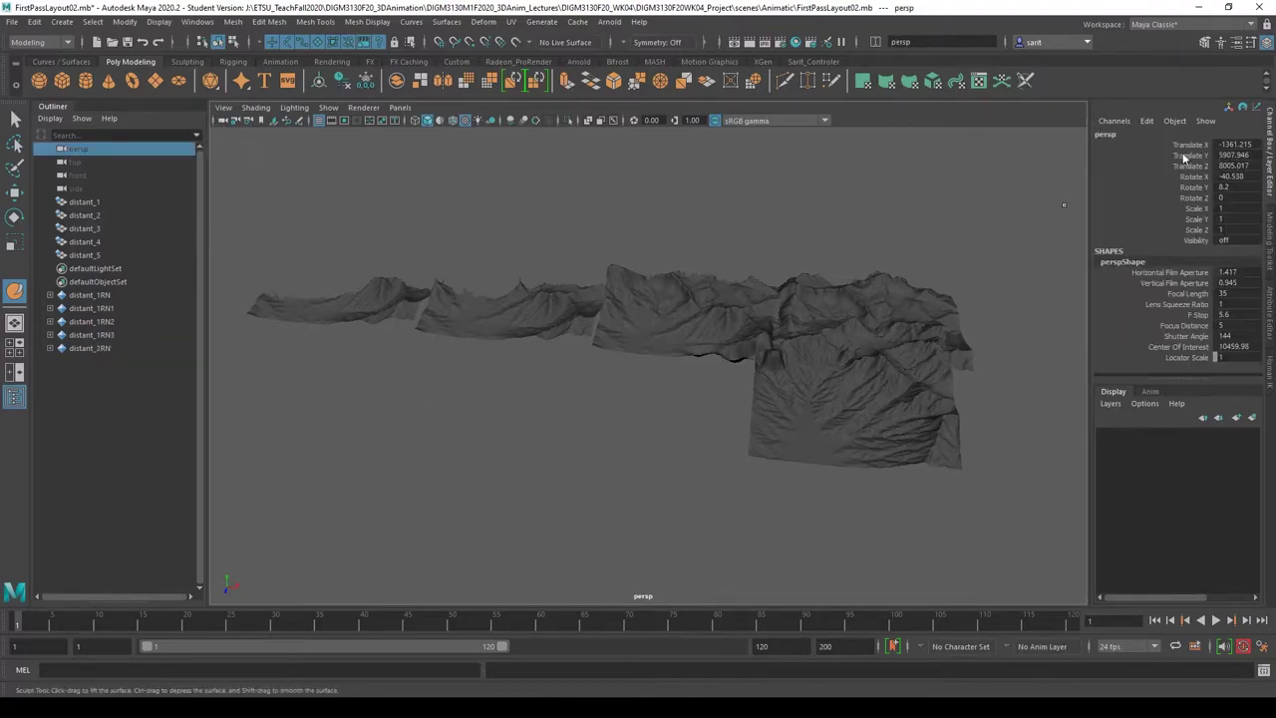
pyautogui.click(1236, 44)
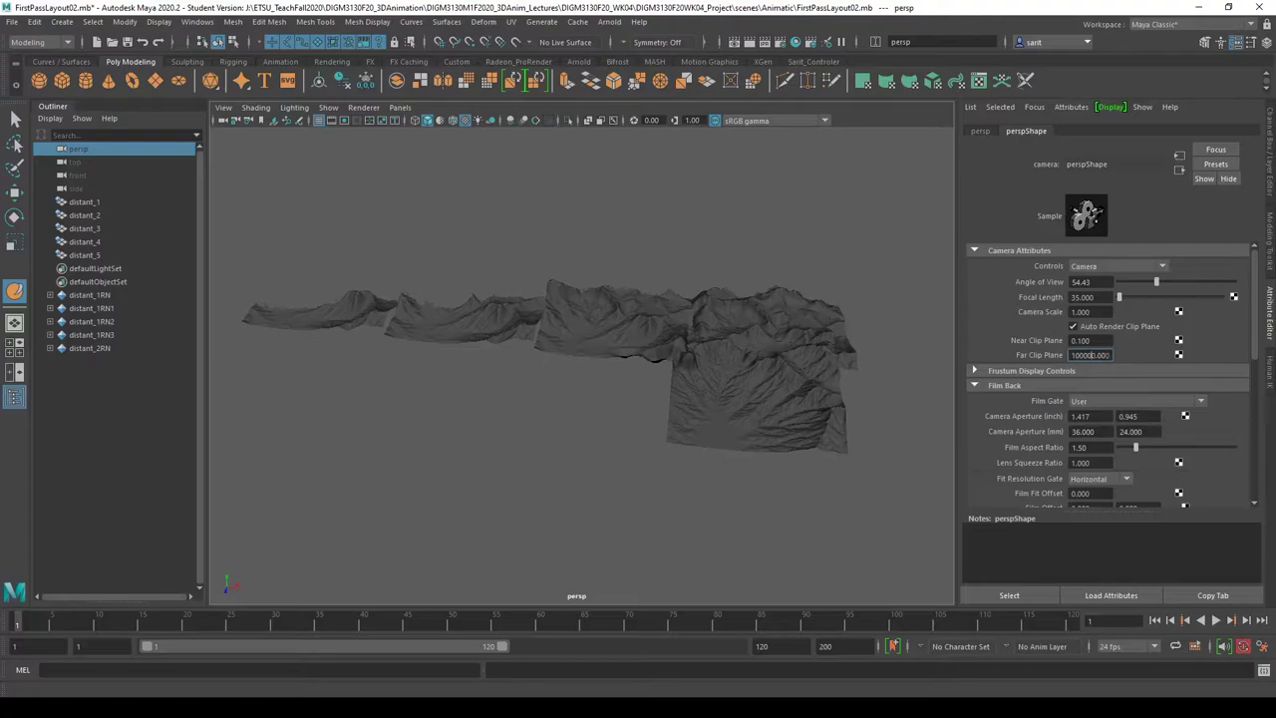
pyautogui.press('Return')
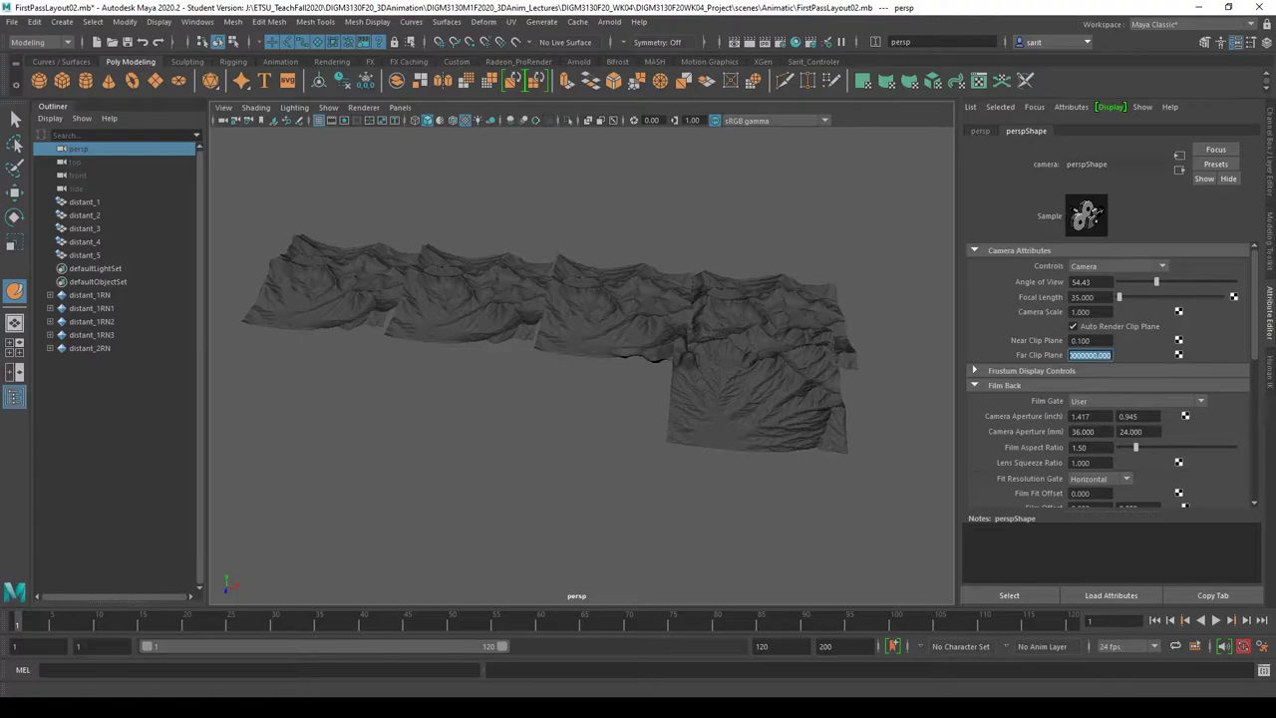
# - Examine the terrain up close and from far away to check how the persp camera clips it
pyautogui.scroll(10, 647, 459)
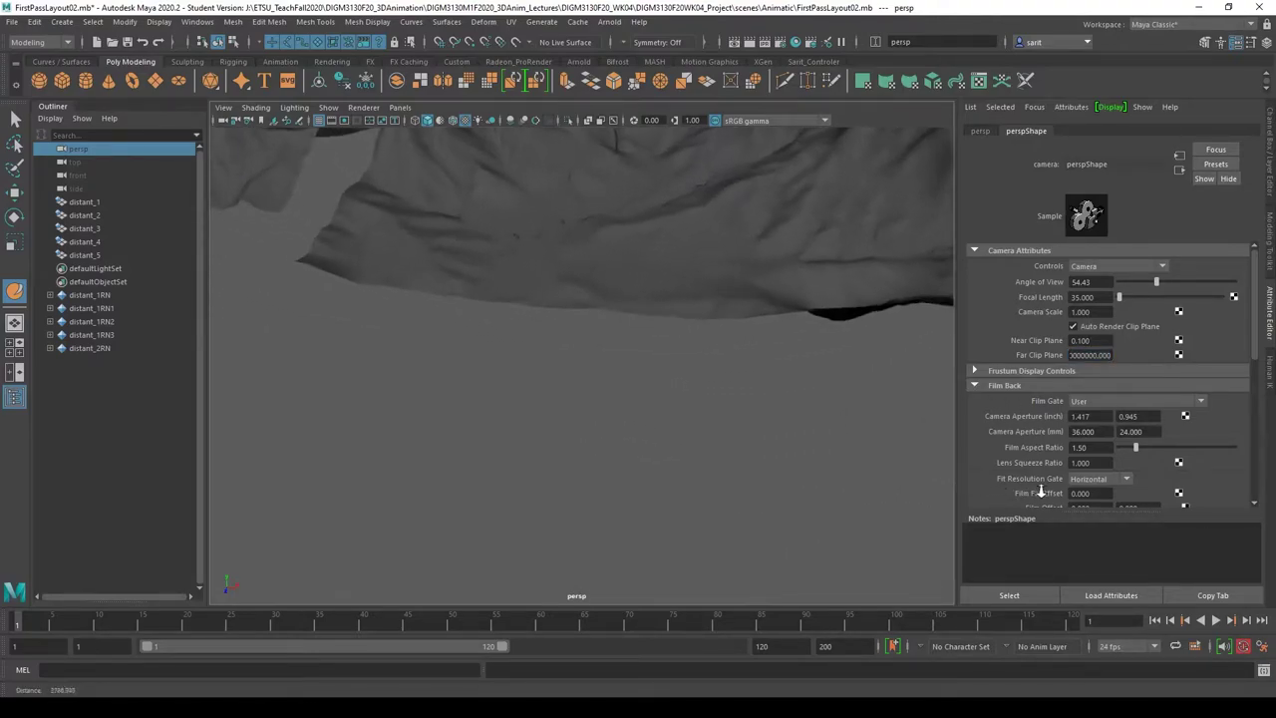
pyautogui.scroll(2, 727, 335)
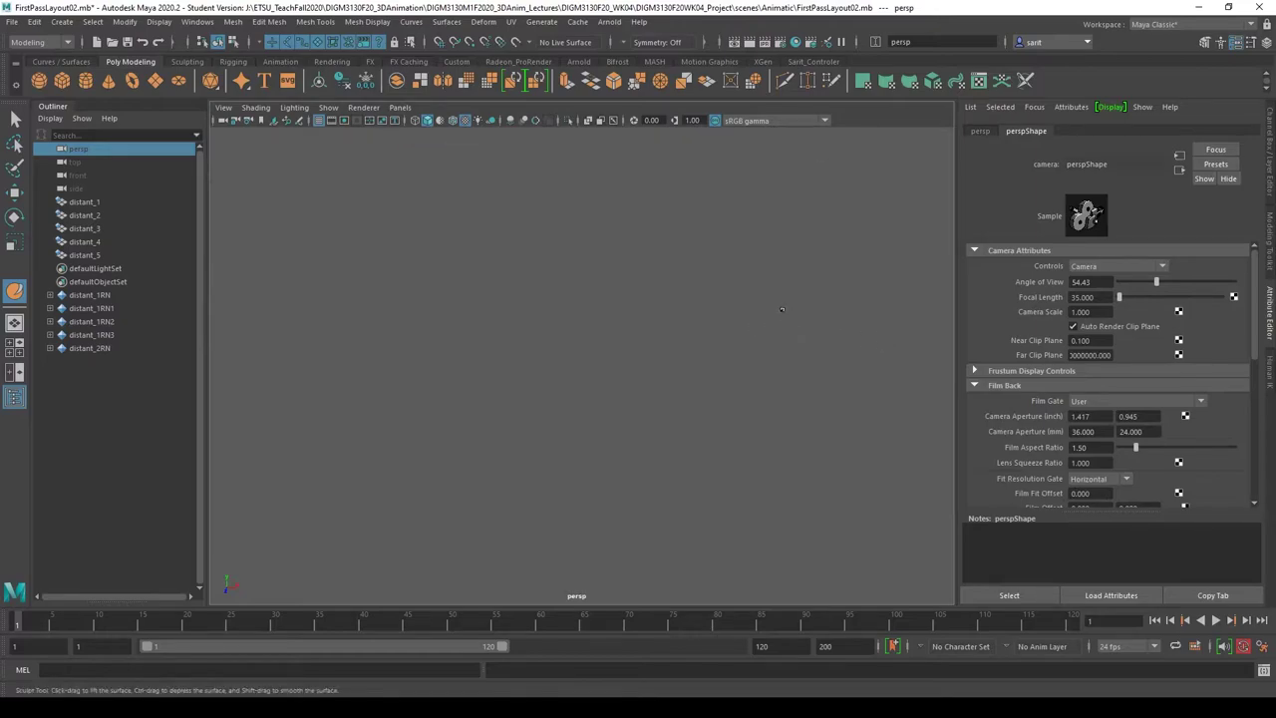
pyautogui.scroll(-4, 772, 328)
pyautogui.scroll(2, 777, 404)
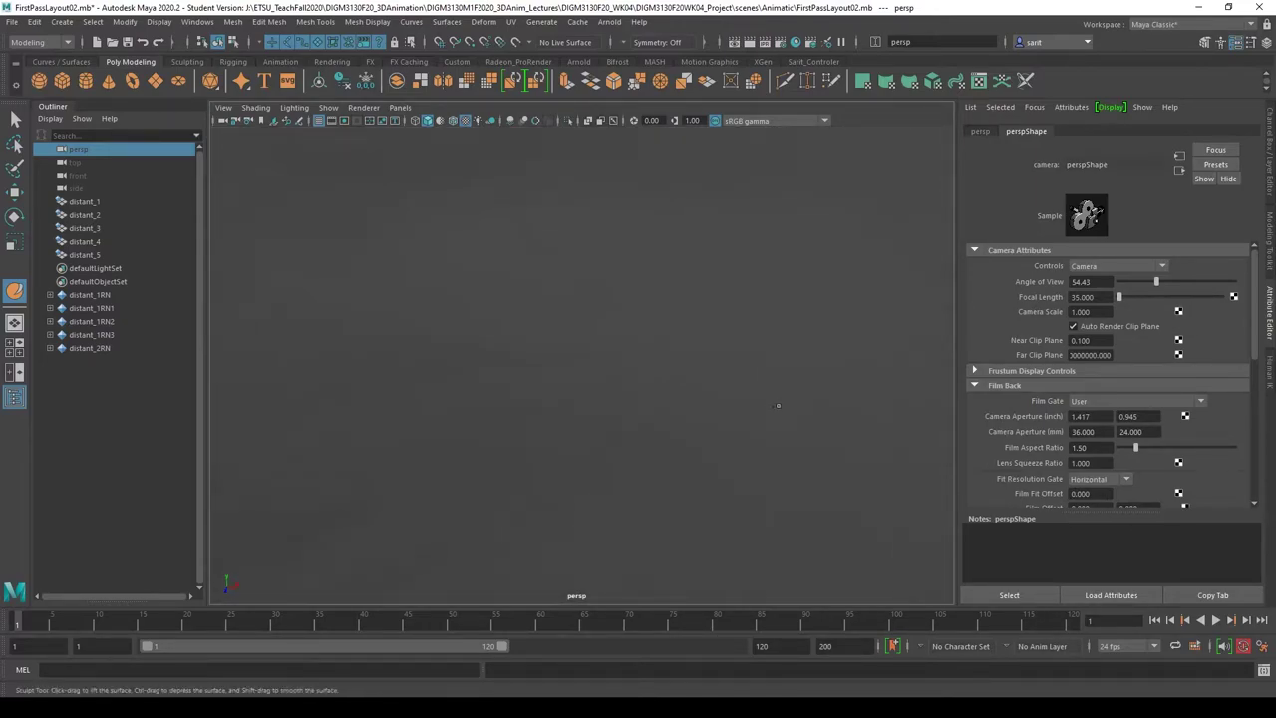
pyautogui.scroll(-3, 715, 441)
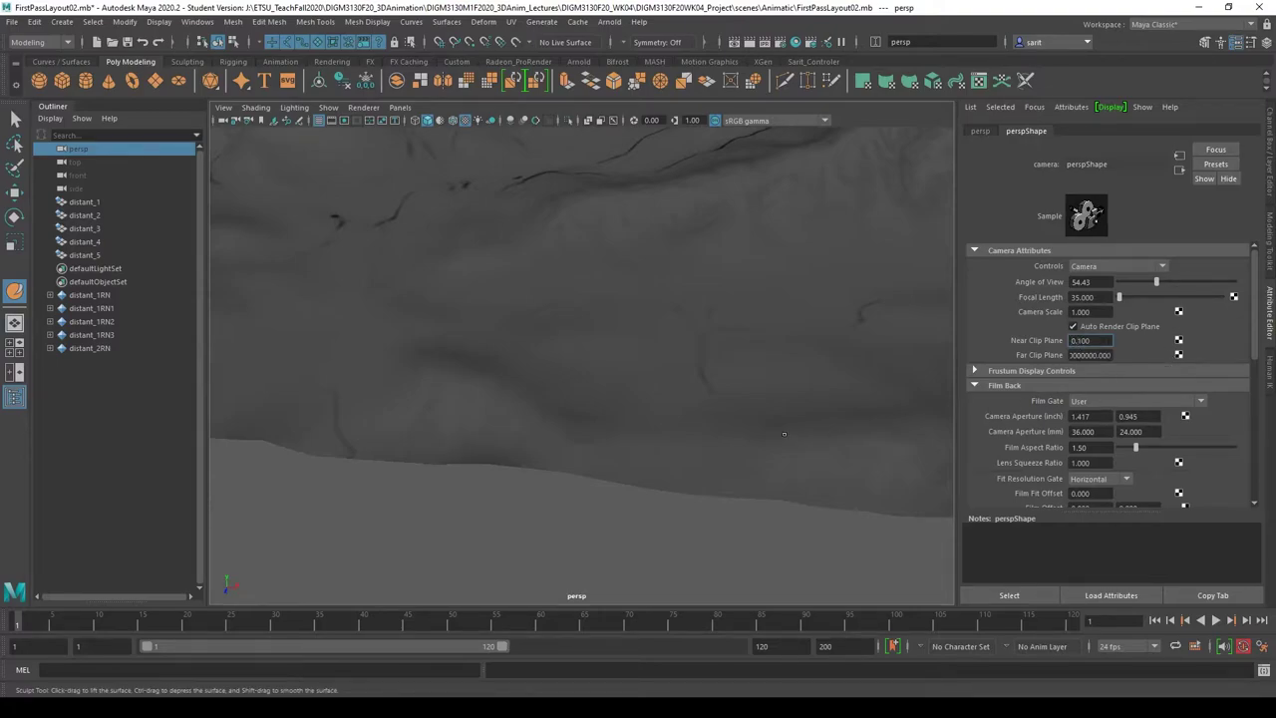
pyautogui.keyDown('alt'); pyautogui.moveTo(783, 433); pyautogui.dragTo(328, 385, button='right'); pyautogui.keyUp('alt')
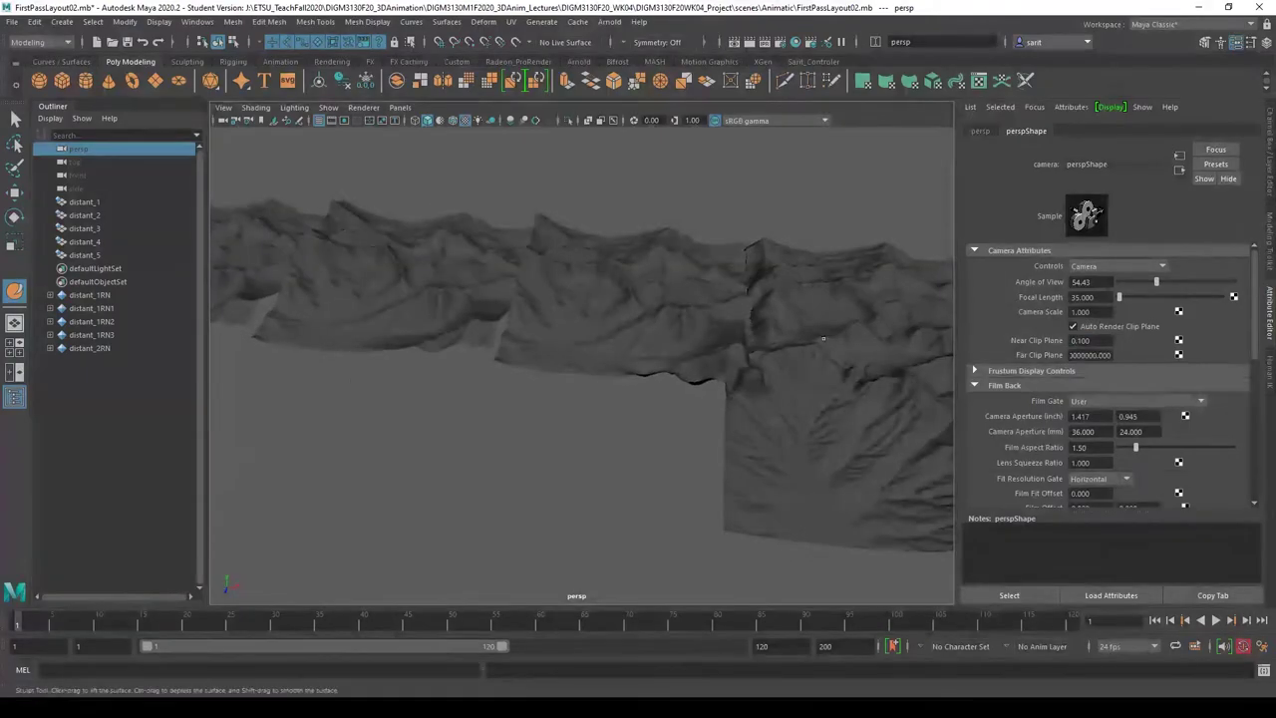
pyautogui.moveTo(783, 317)
pyautogui.keyDown('alt'); pyautogui.mouseDown(button='right')
pyautogui.moveTo(595, 336)
pyautogui.moveTo(801, 364)
pyautogui.moveTo(515, 350)
pyautogui.moveTo(808, 361)
pyautogui.moveTo(758, 365)
pyautogui.moveTo(751, 347)
pyautogui.mouseUp(button='right'); pyautogui.keyUp('alt')
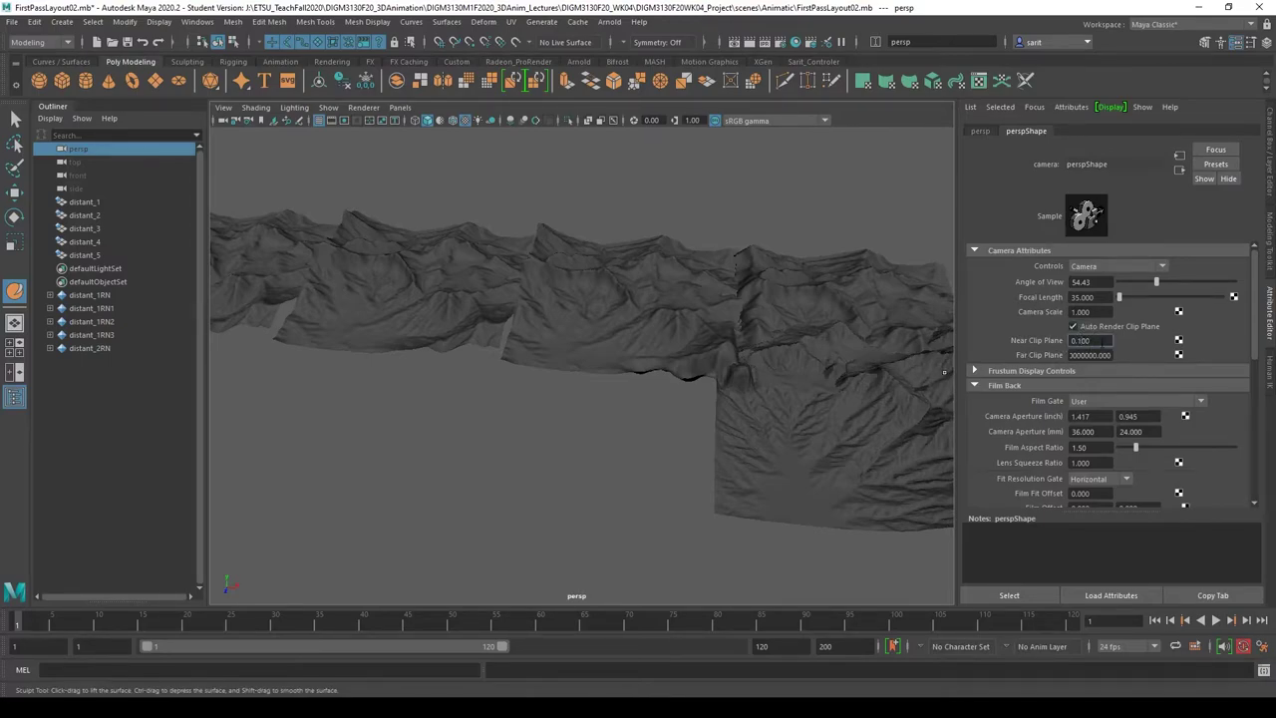
pyautogui.keyDown('alt'); pyautogui.moveTo(665, 352); pyautogui.dragTo(1134, 400, button='right'); pyautogui.keyUp('alt')
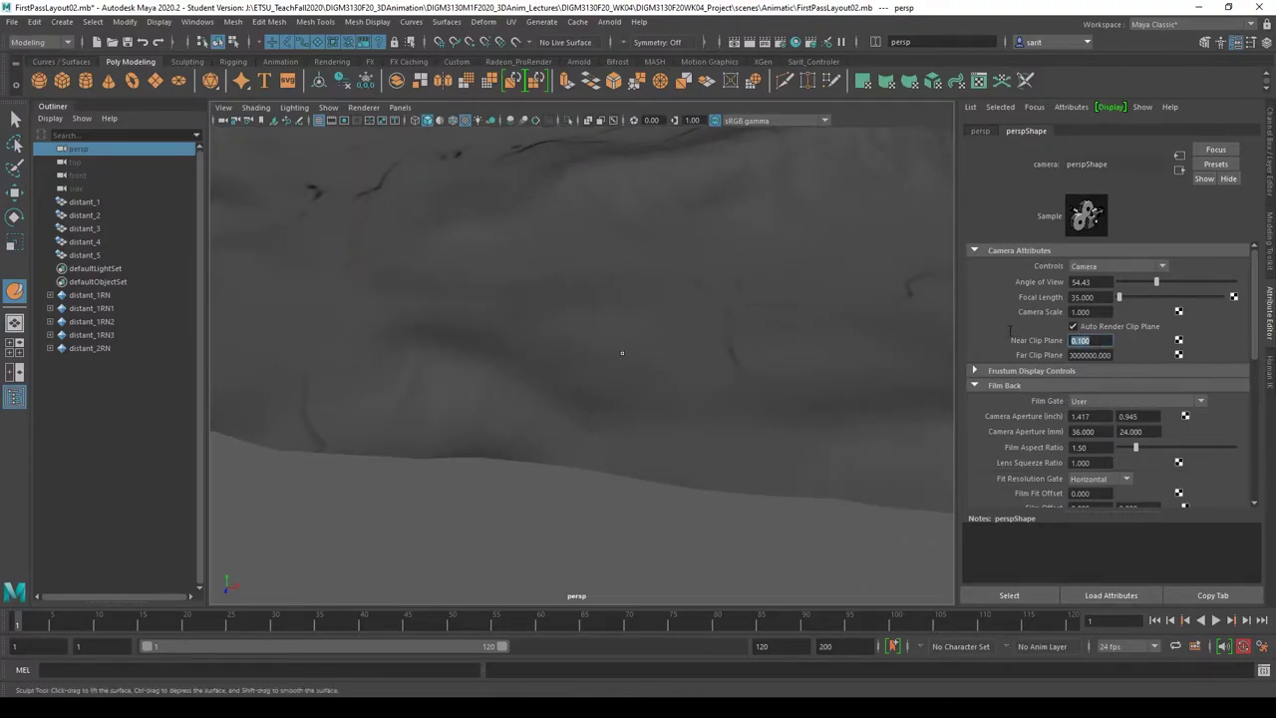
pyautogui.keyDown('alt'); pyautogui.moveTo(877, 494); pyautogui.dragTo(515, 447, button='right'); pyautogui.keyUp('alt')
pyautogui.moveTo(515, 448)
pyautogui.keyDown('alt'); pyautogui.mouseDown()
pyautogui.moveTo(632, 464)
pyautogui.moveTo(603, 467)
pyautogui.mouseUp(); pyautogui.keyUp('alt')
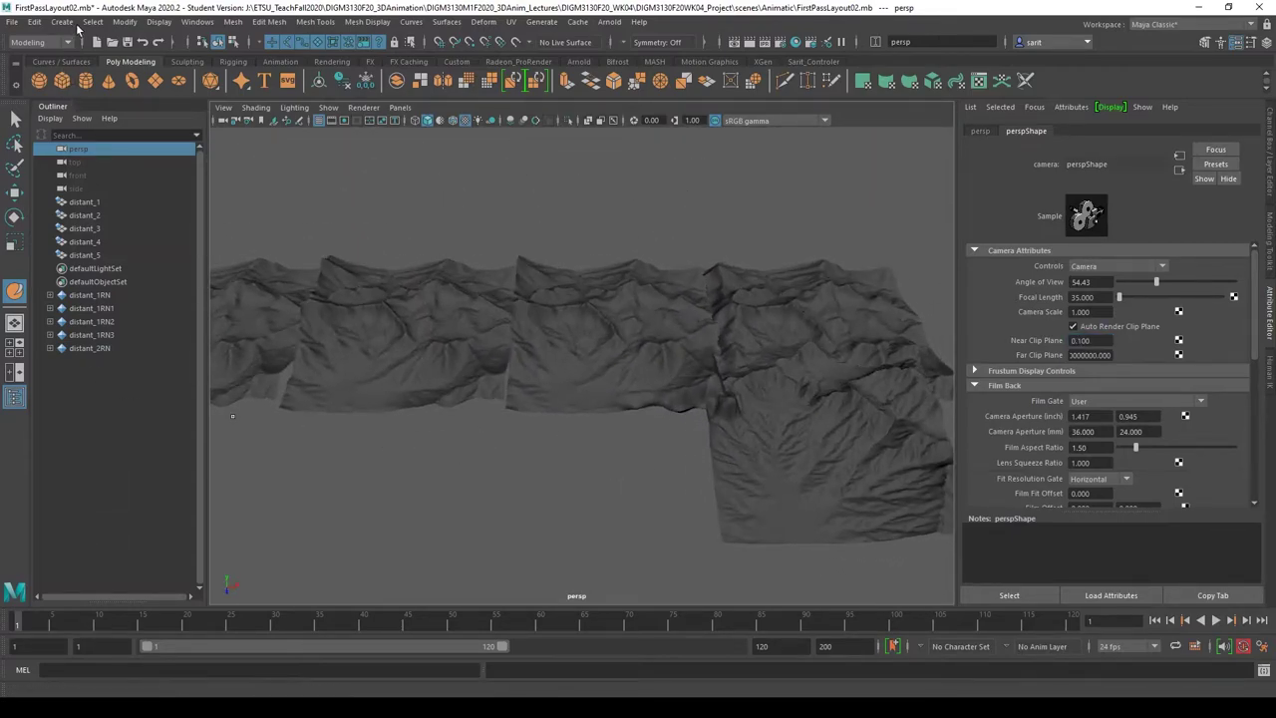
pyautogui.click(35, 21)
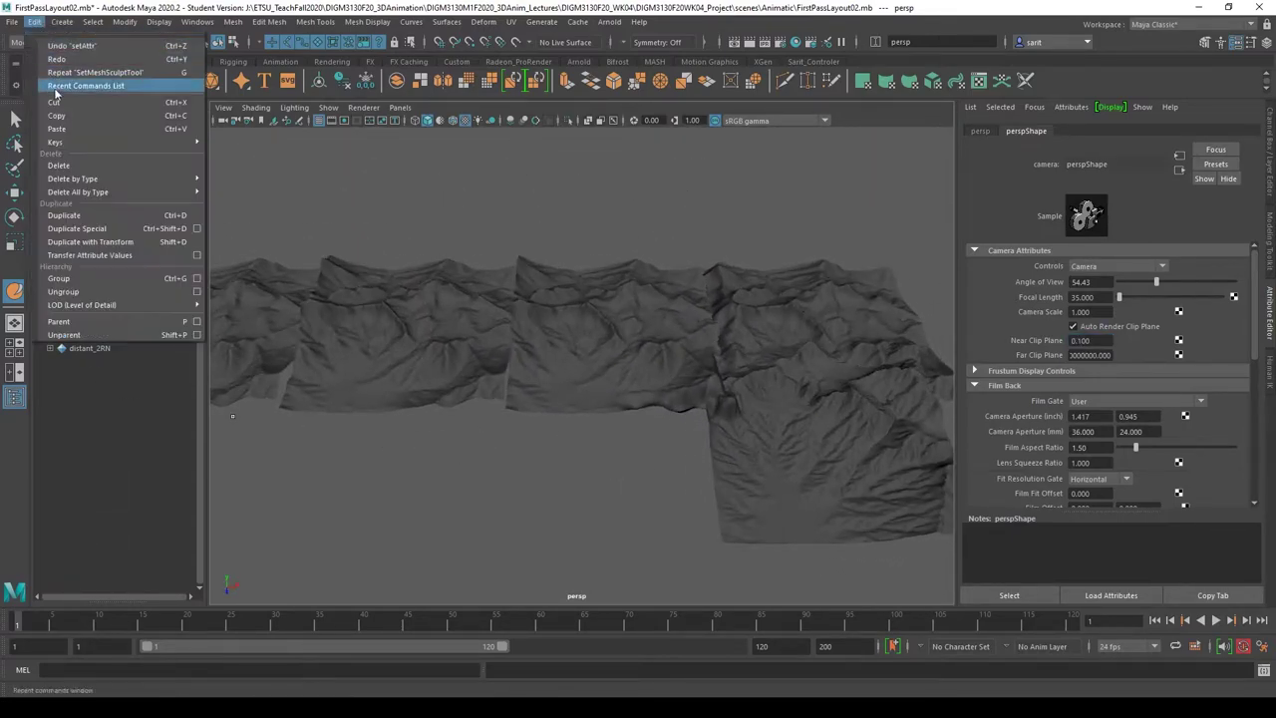
pyautogui.click(65, 215)
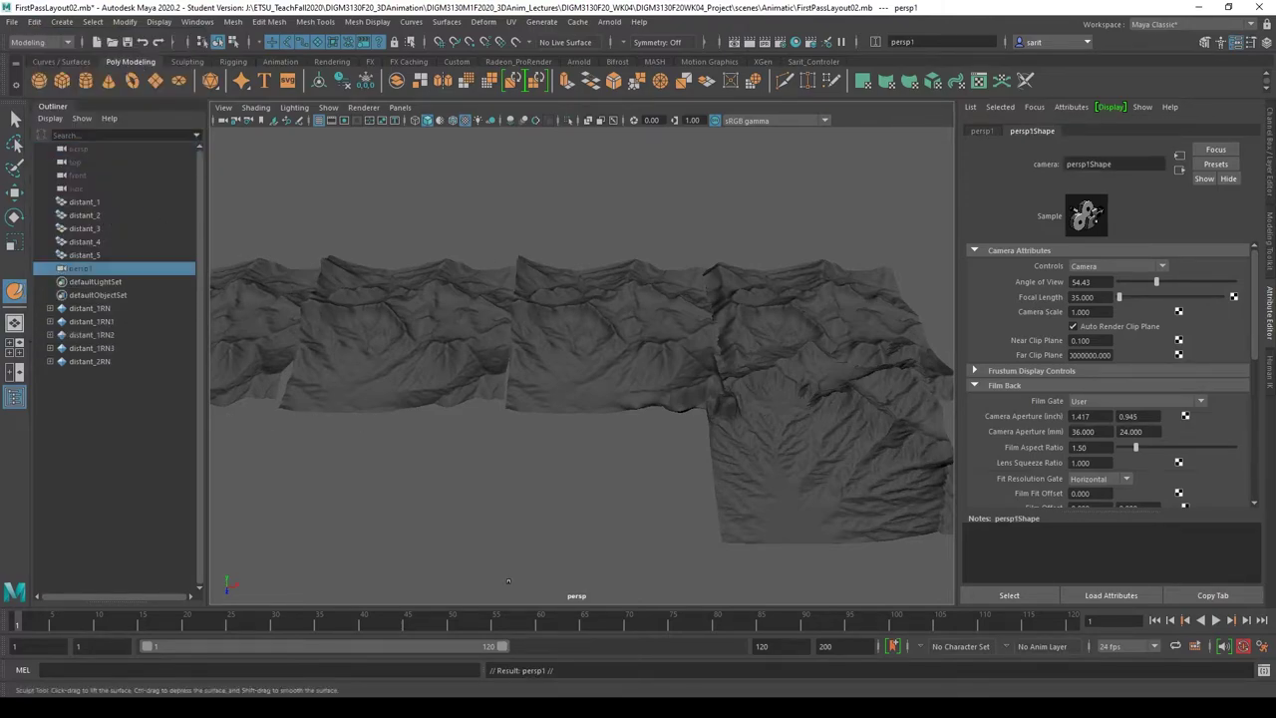
pyautogui.hotkey('ctrl', 'z')
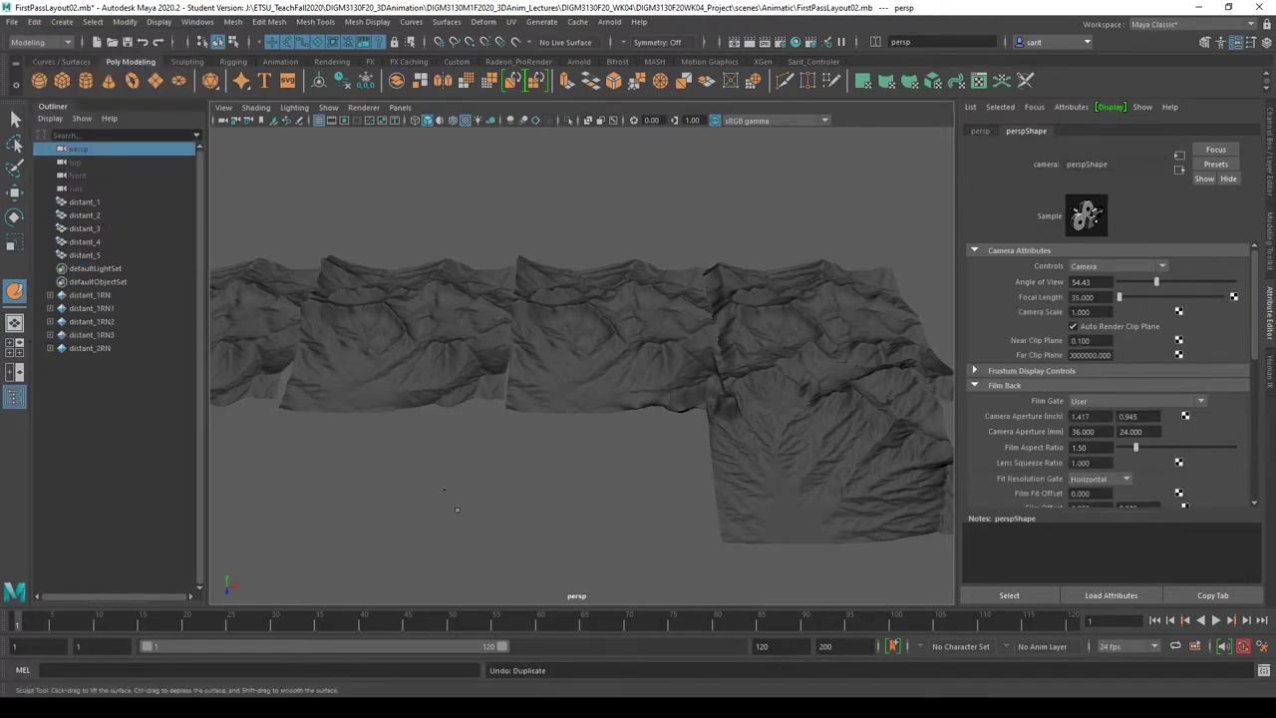
# - Duplicate the distant_2RN reference four times in the Reference Editor, and minimize the editor
pyautogui.click(40, 22)
pyautogui.click(15, 22)
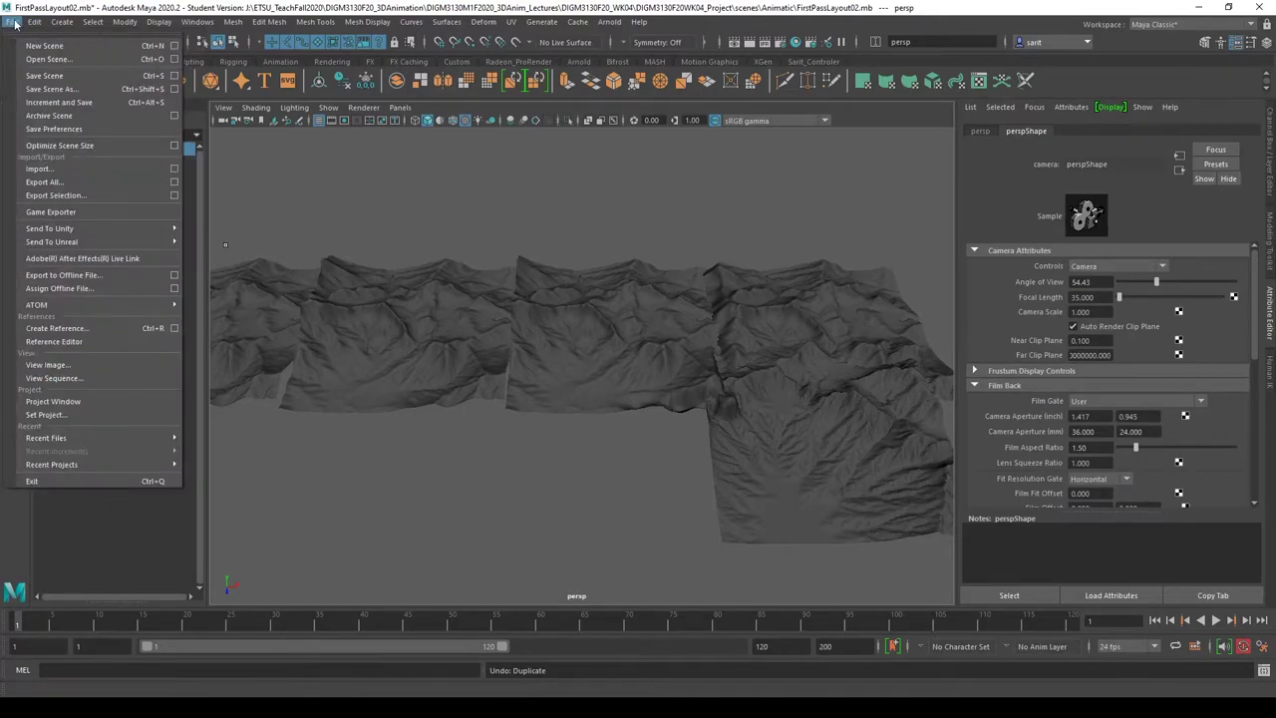
pyautogui.click(55, 341)
pyautogui.moveTo(309, 419); pyautogui.dragTo(557, 277)
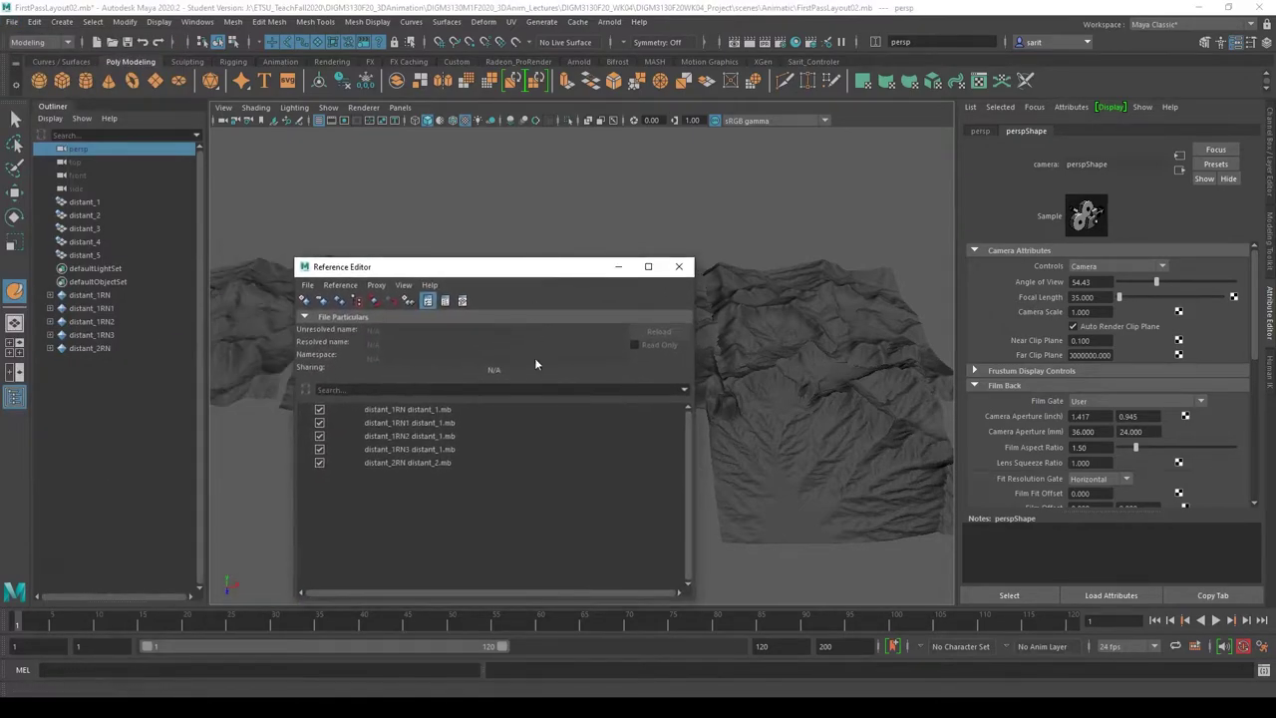
pyautogui.click(419, 461)
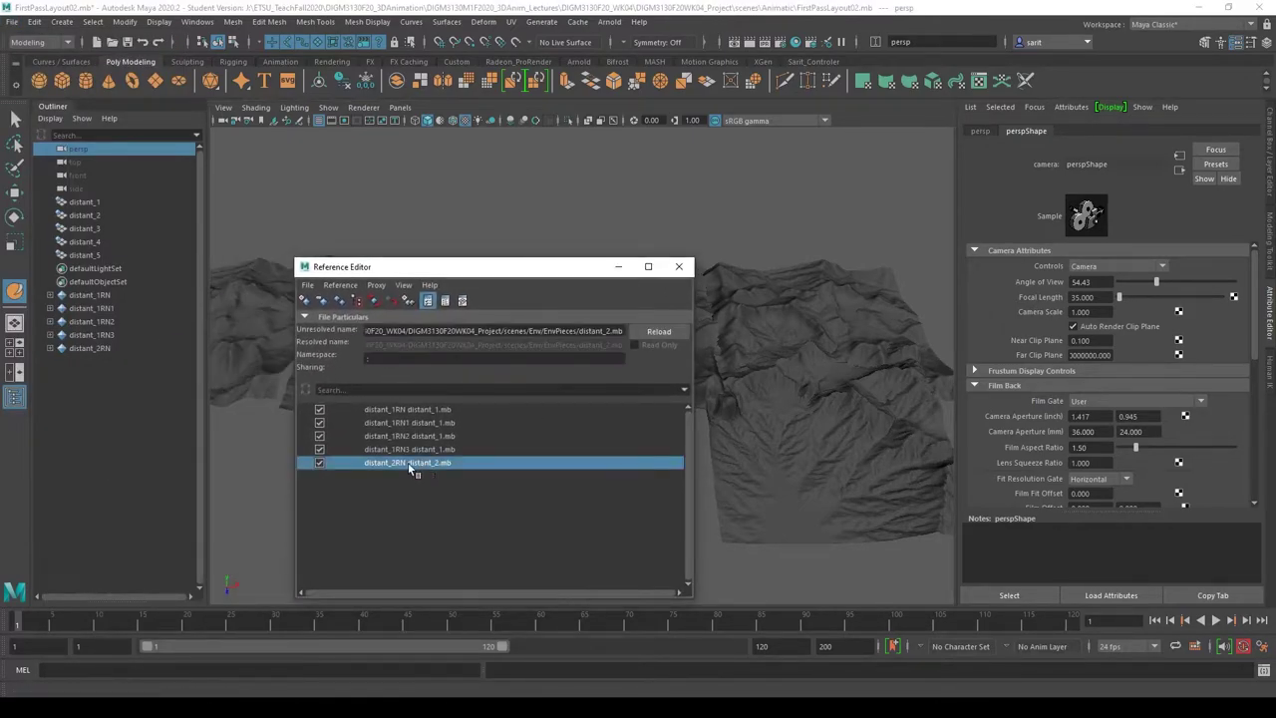
pyautogui.click(340, 300)
pyautogui.click(340, 300)
pyautogui.click(339, 300)
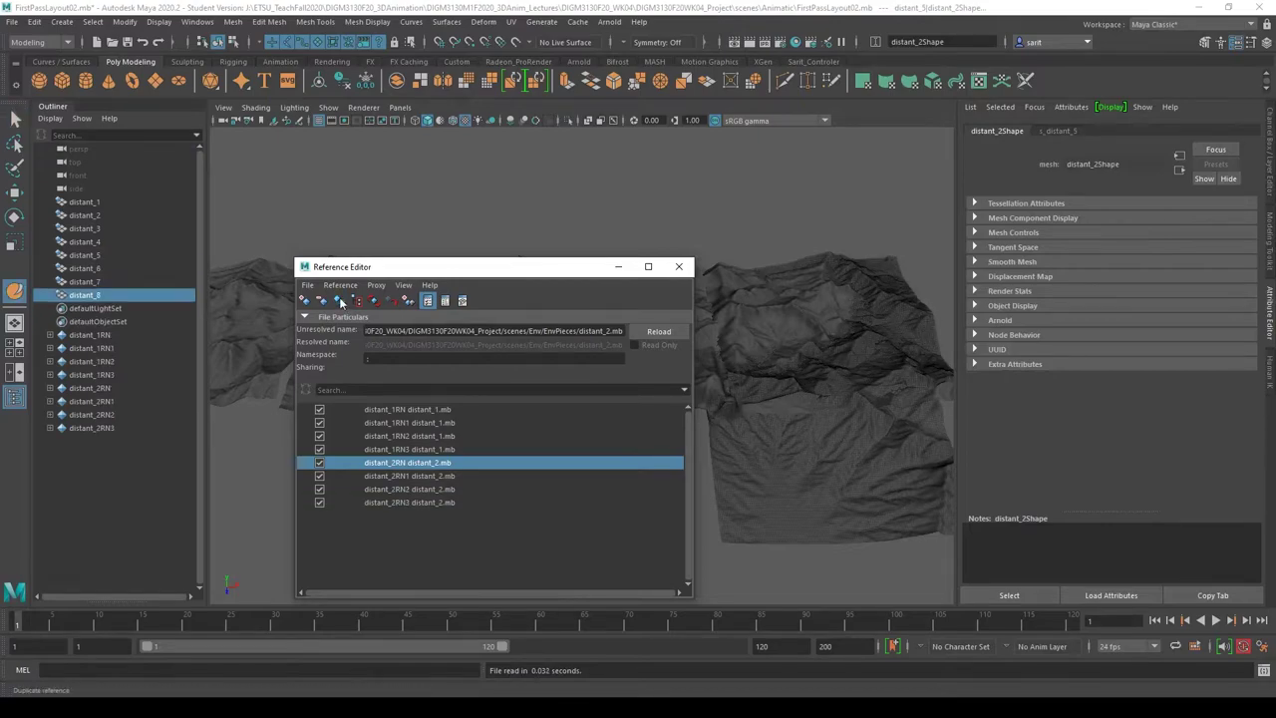
pyautogui.click(340, 300)
pyautogui.click(618, 267)
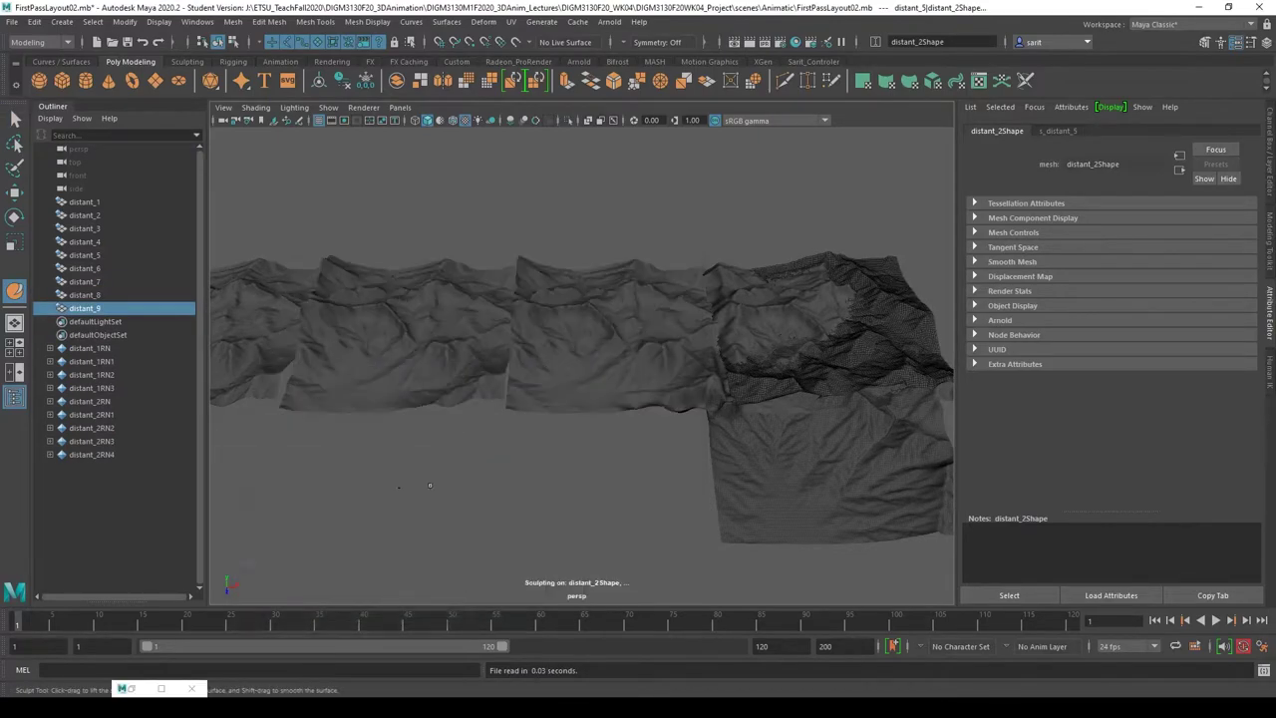
# - Move distant_6 to about X -2146, Z 1441 in front of the terrain row, tilt it freehand, and display its transform channels
pyautogui.click(96, 269)
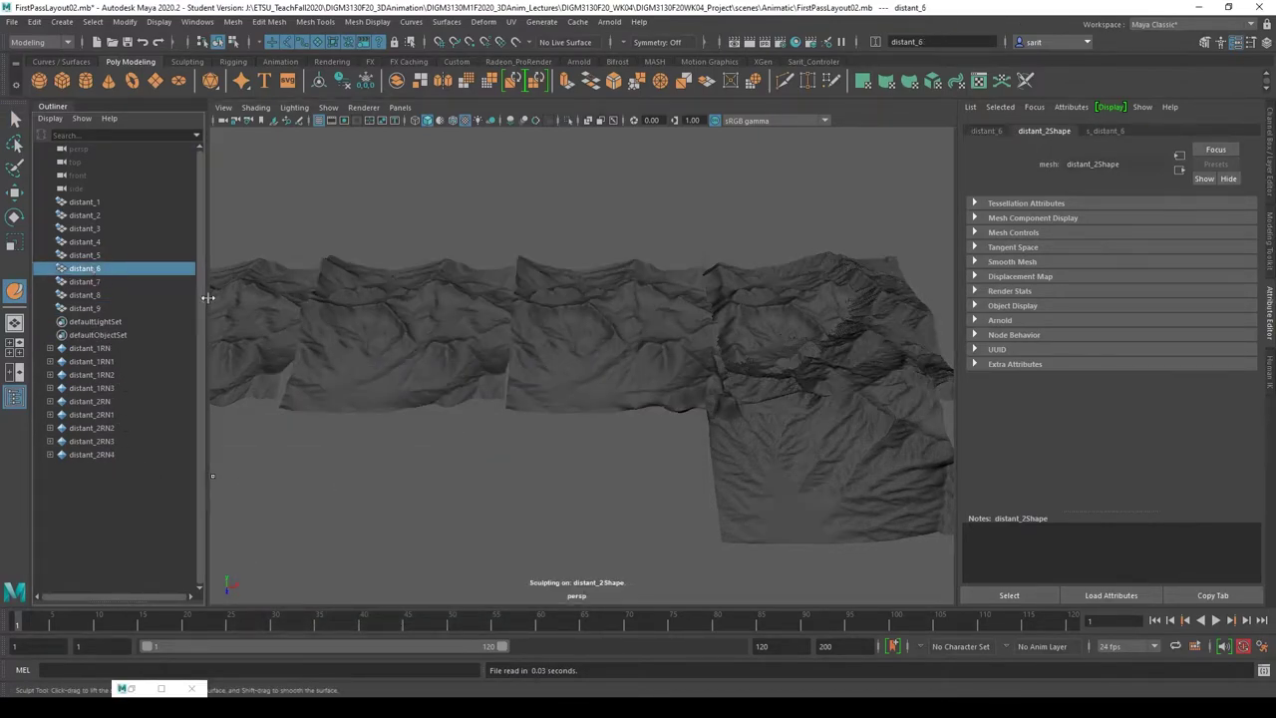
pyautogui.press('w')
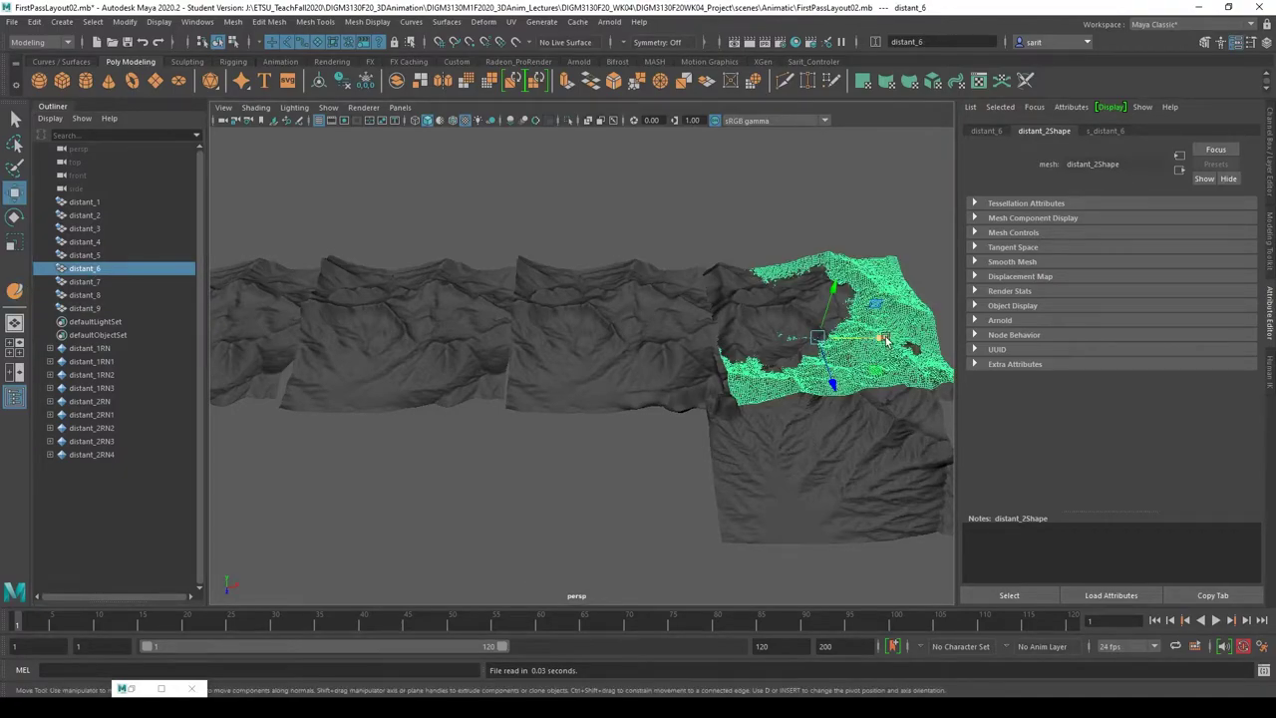
pyautogui.moveTo(826, 369); pyautogui.dragTo(620, 405)
pyautogui.press('e')
pyautogui.keyDown('alt'); pyautogui.moveTo(619, 460); pyautogui.dragTo(868, 338); pyautogui.keyUp('alt')
pyautogui.press('w')
pyautogui.click(1268, 172)
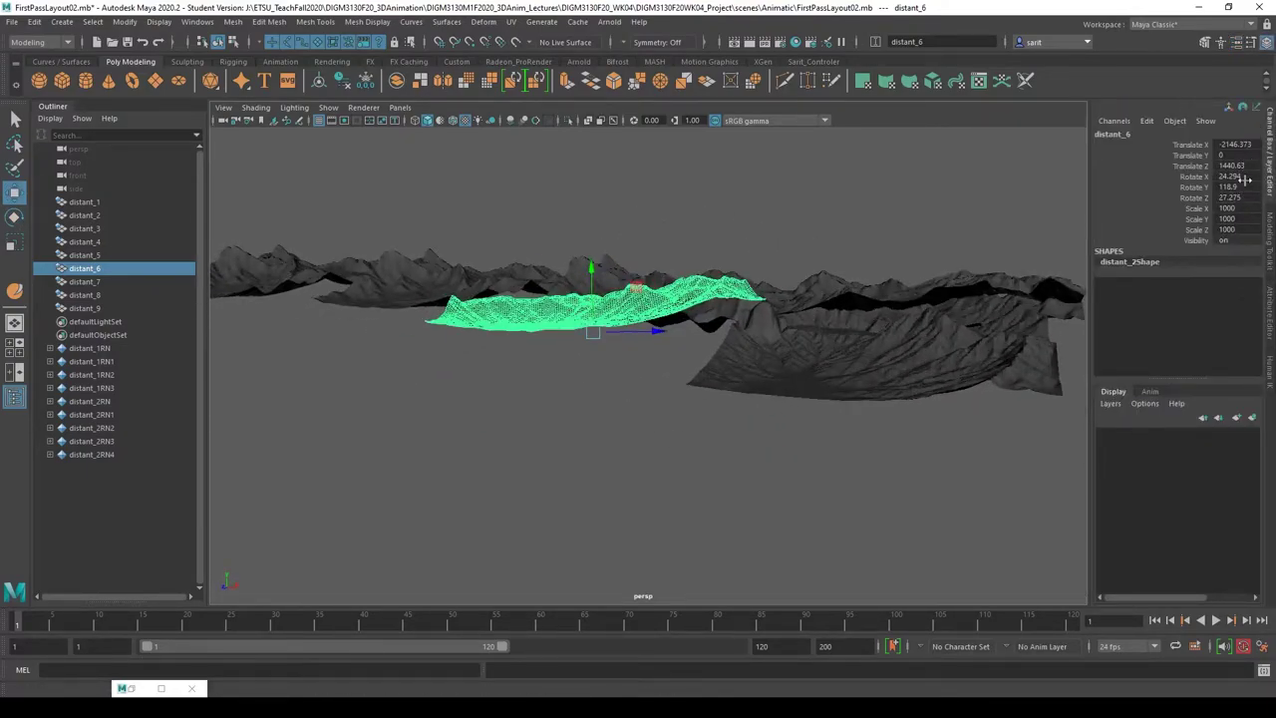
pyautogui.moveTo(1245, 179); pyautogui.dragTo(1238, 197)
pyautogui.write('0')
pyautogui.press('Return')
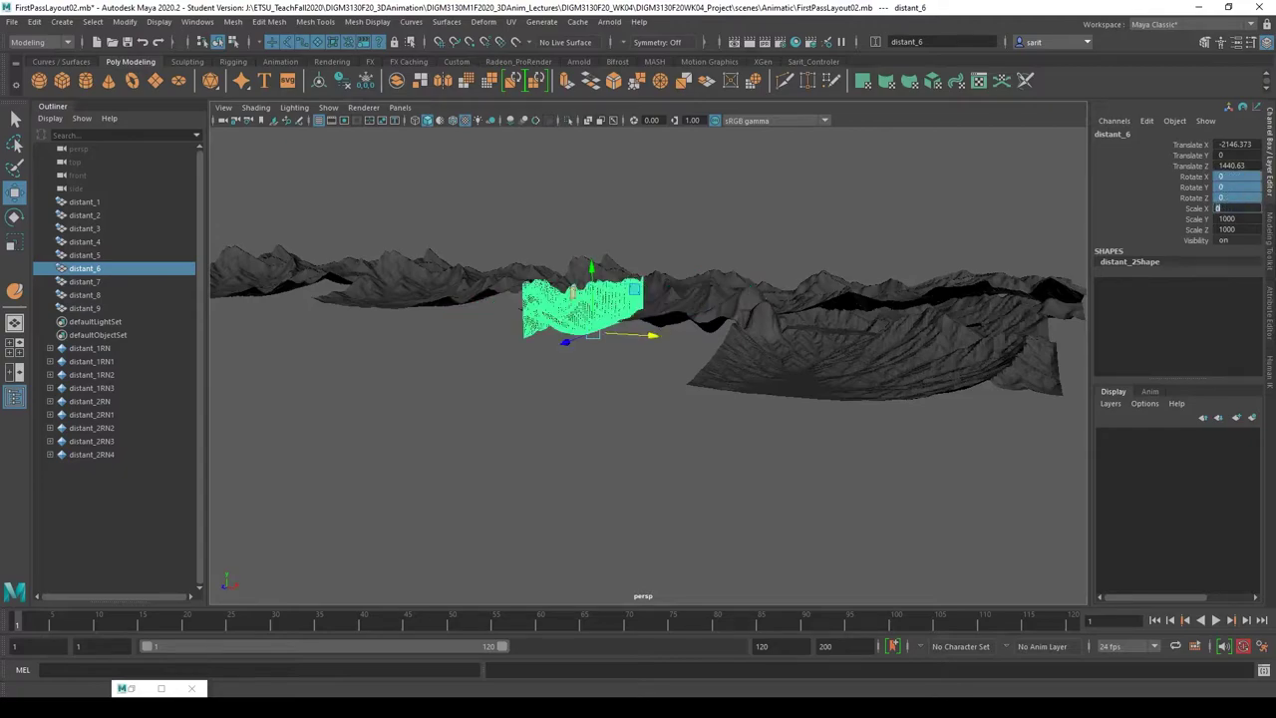
pyautogui.keyDown('alt'); pyautogui.moveTo(872, 187); pyautogui.dragTo(544, 372); pyautogui.keyUp('alt')
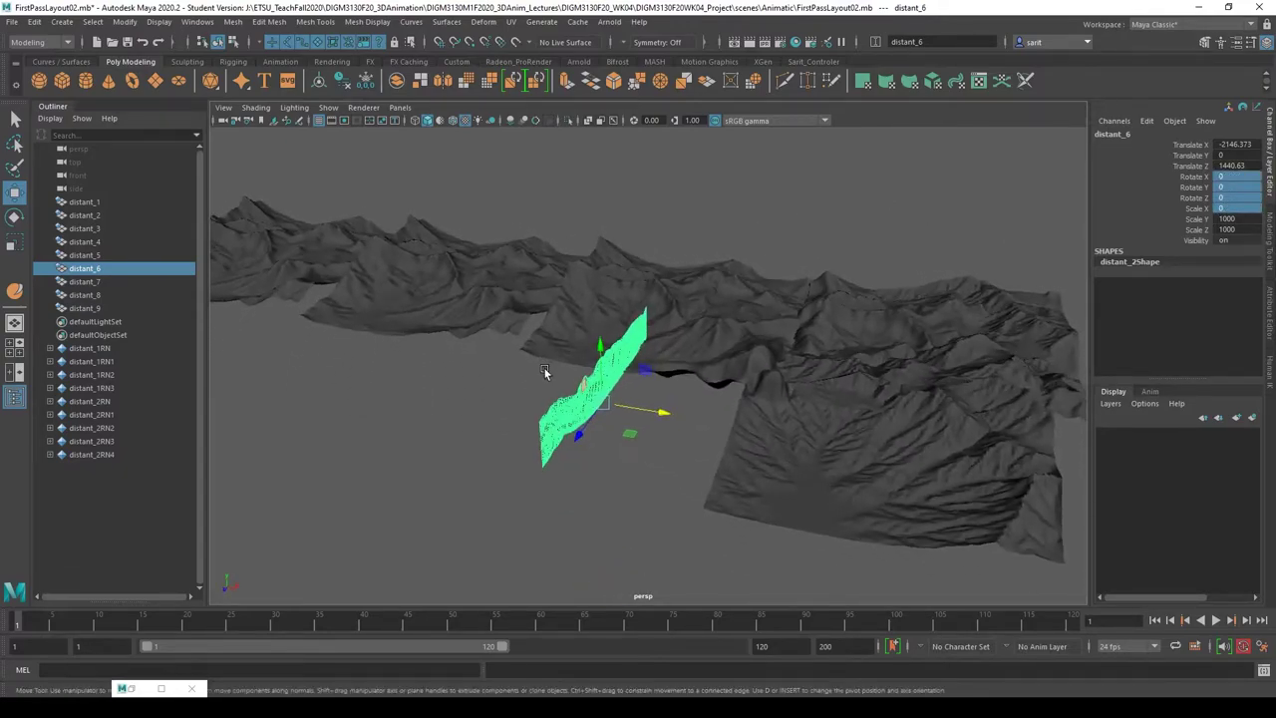
pyautogui.hotkey('ctrl', 'z')
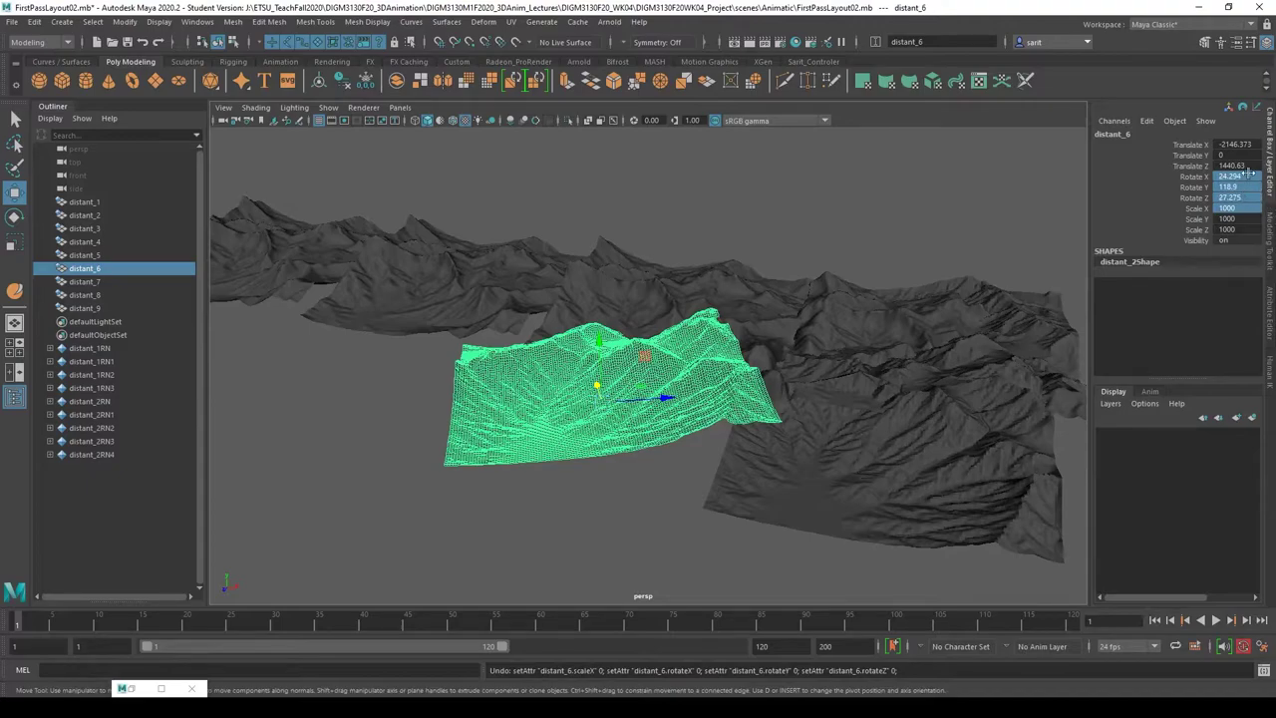
# - Set distant_6's Rotate X, Y and Z to 0
pyautogui.moveTo(1248, 174); pyautogui.dragTo(1248, 198)
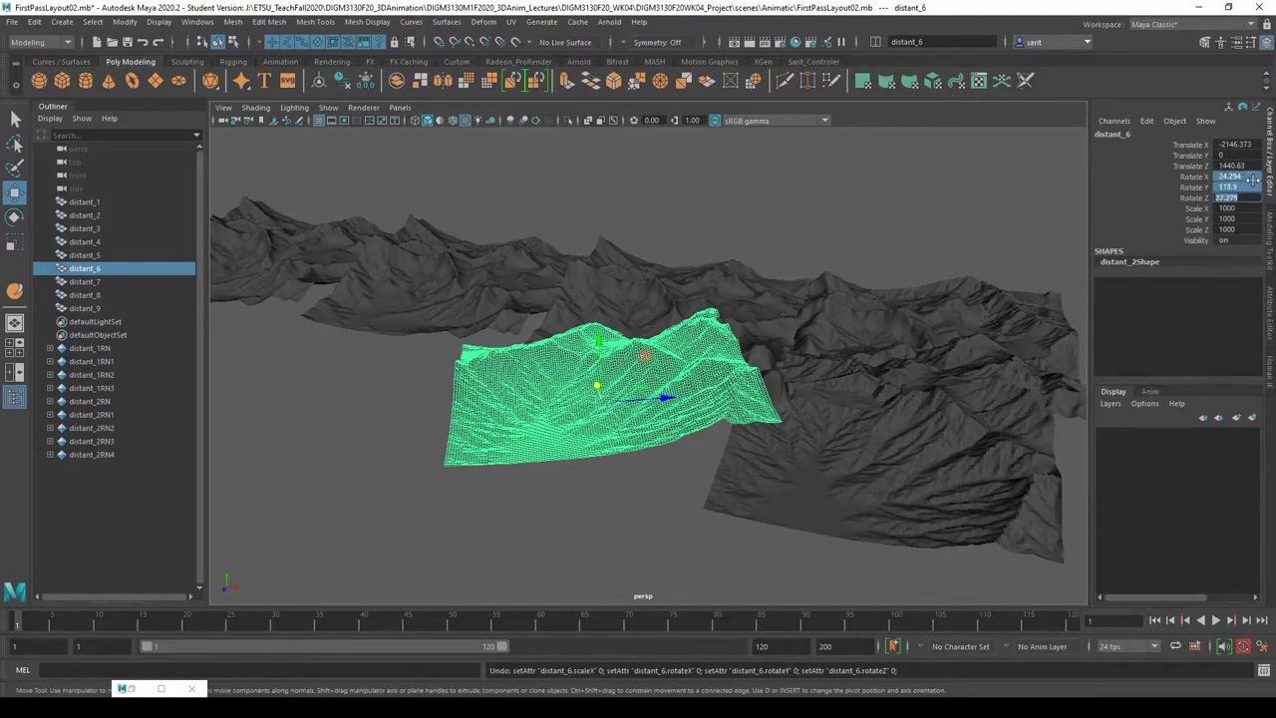
pyautogui.write('0')
pyautogui.press('Return')
pyautogui.keyDown('alt'); pyautogui.moveTo(787, 474); pyautogui.dragTo(564, 531); pyautogui.keyUp('alt')
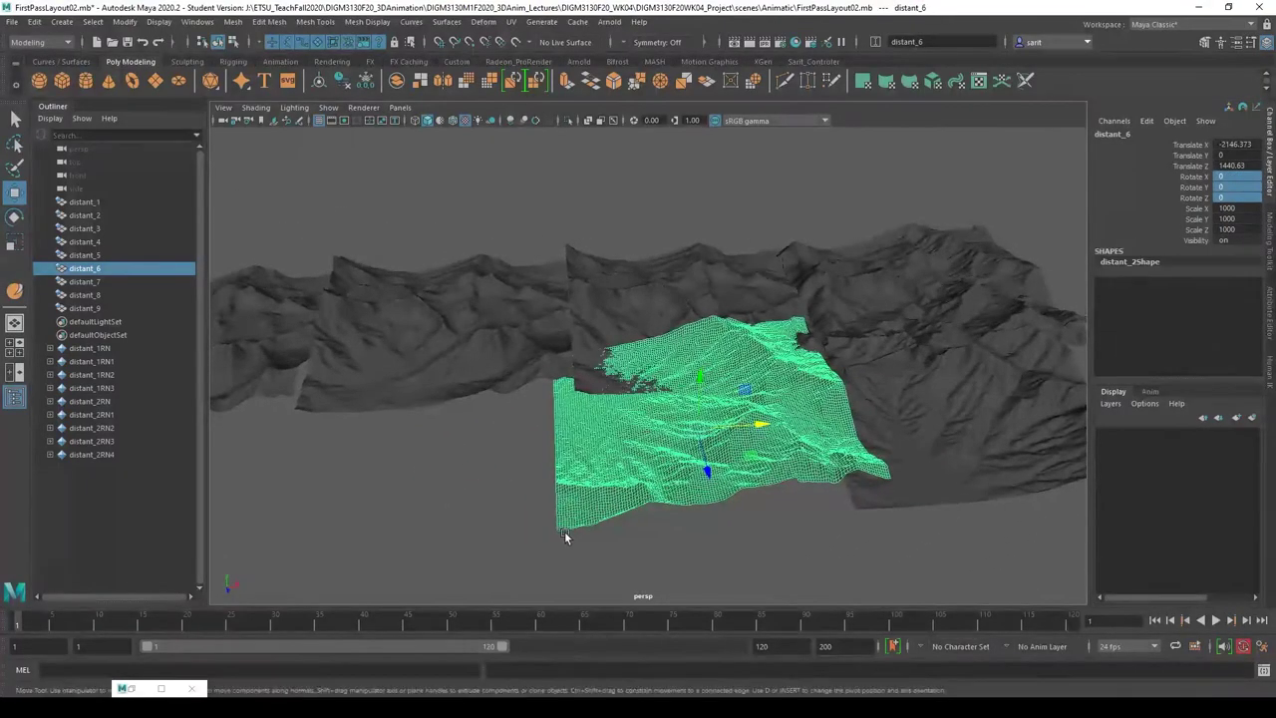
# - Rotate distant_6 freehand to about X 86, Y -95, Z -86 degrees and check how its border meets the neighbouring terrain
pyautogui.press('e')
pyautogui.keyDown('alt'); pyautogui.moveTo(642, 521); pyautogui.dragTo(823, 398); pyautogui.keyUp('alt')
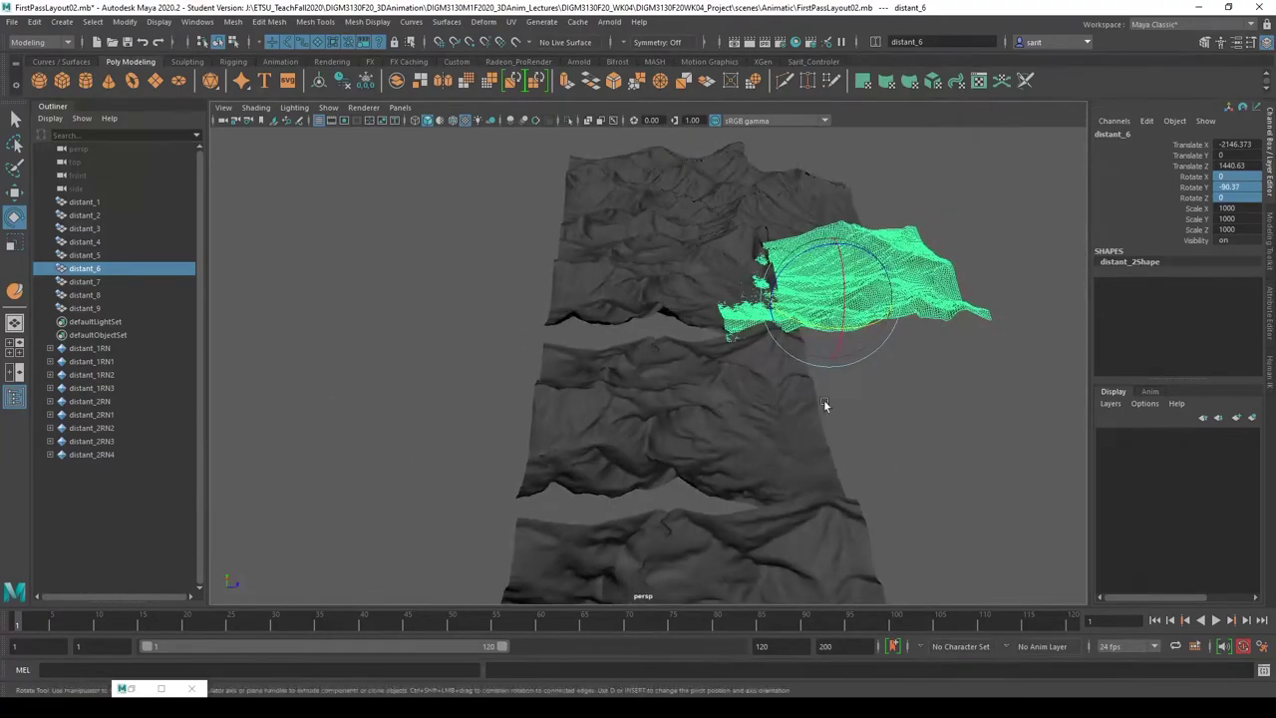
pyautogui.moveTo(775, 271); pyautogui.dragTo(780, 272)
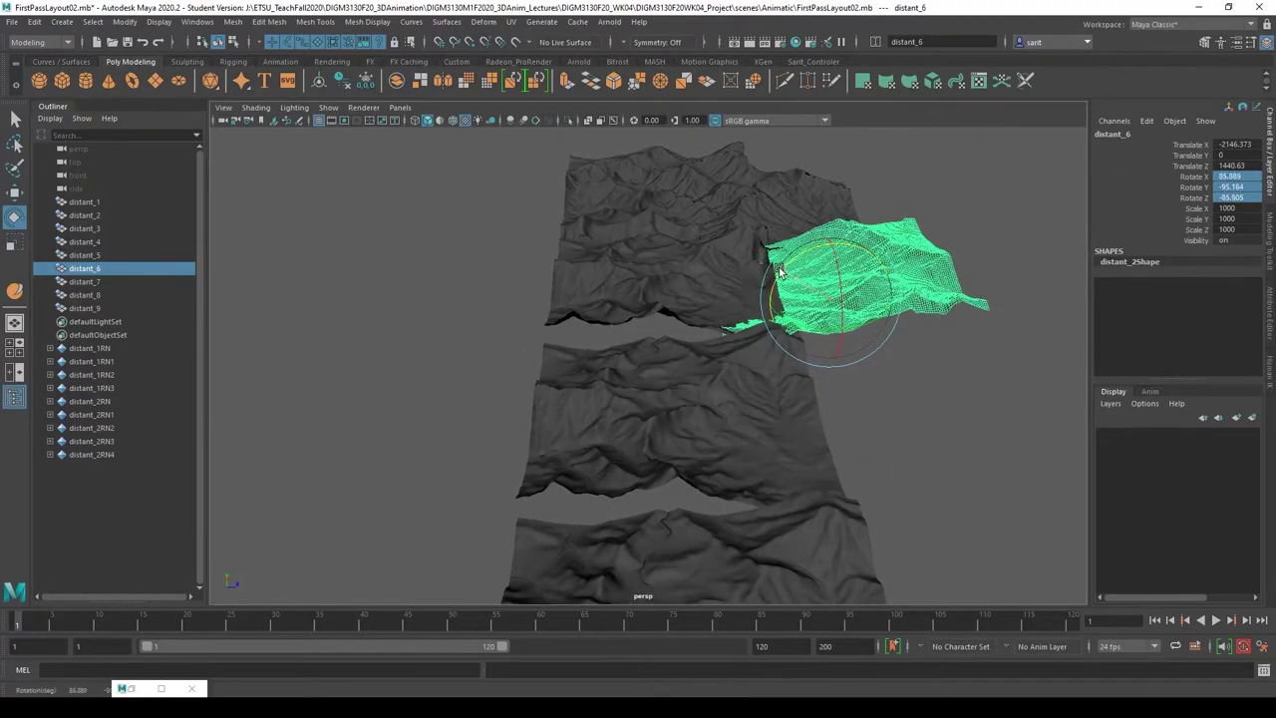
pyautogui.click(887, 480)
pyautogui.press('w')
pyautogui.click(865, 328)
pyautogui.keyDown('alt'); pyautogui.moveTo(917, 388); pyautogui.dragTo(829, 515); pyautogui.keyUp('alt')
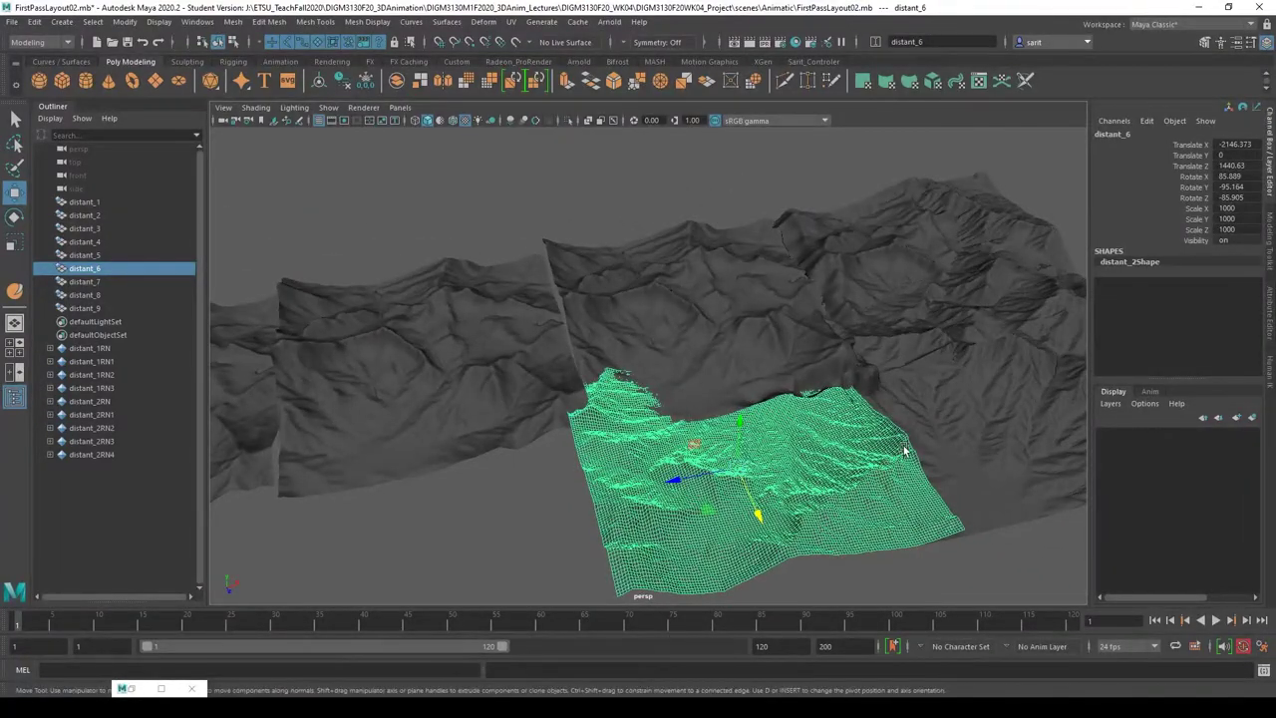
pyautogui.click(945, 582)
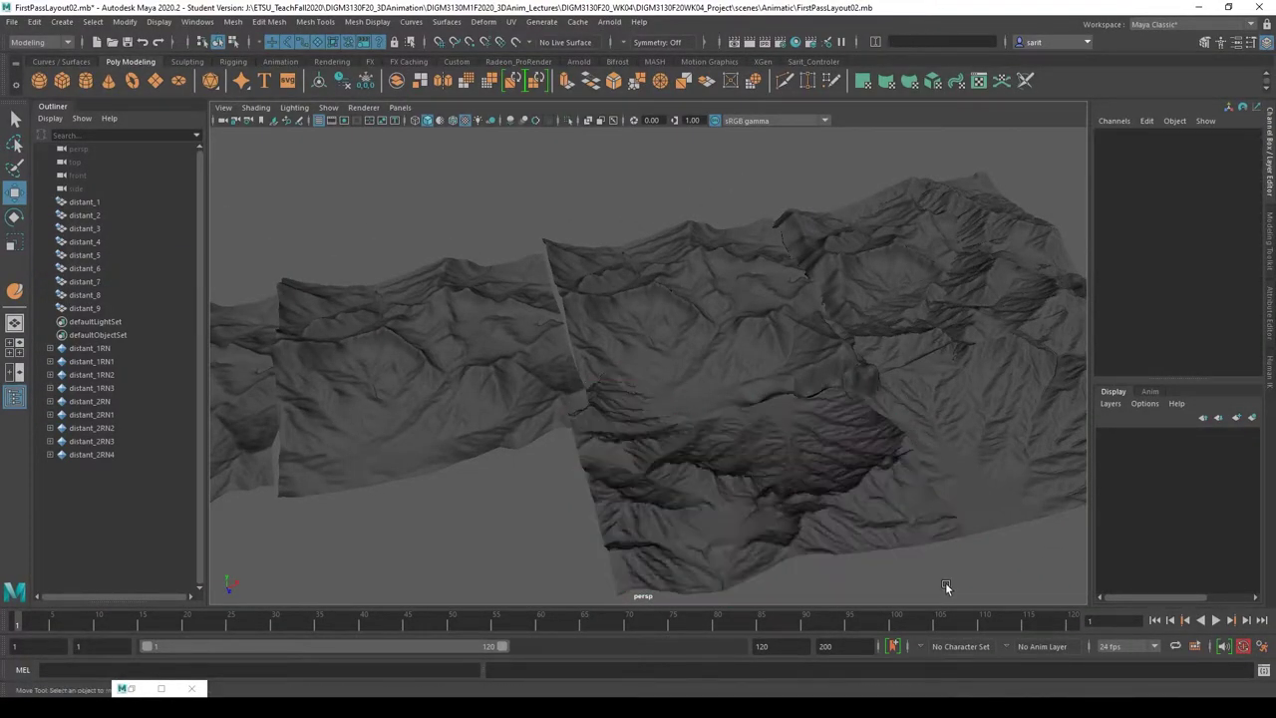
pyautogui.keyDown('alt'); pyautogui.moveTo(944, 582); pyautogui.dragTo(827, 586); pyautogui.keyUp('alt')
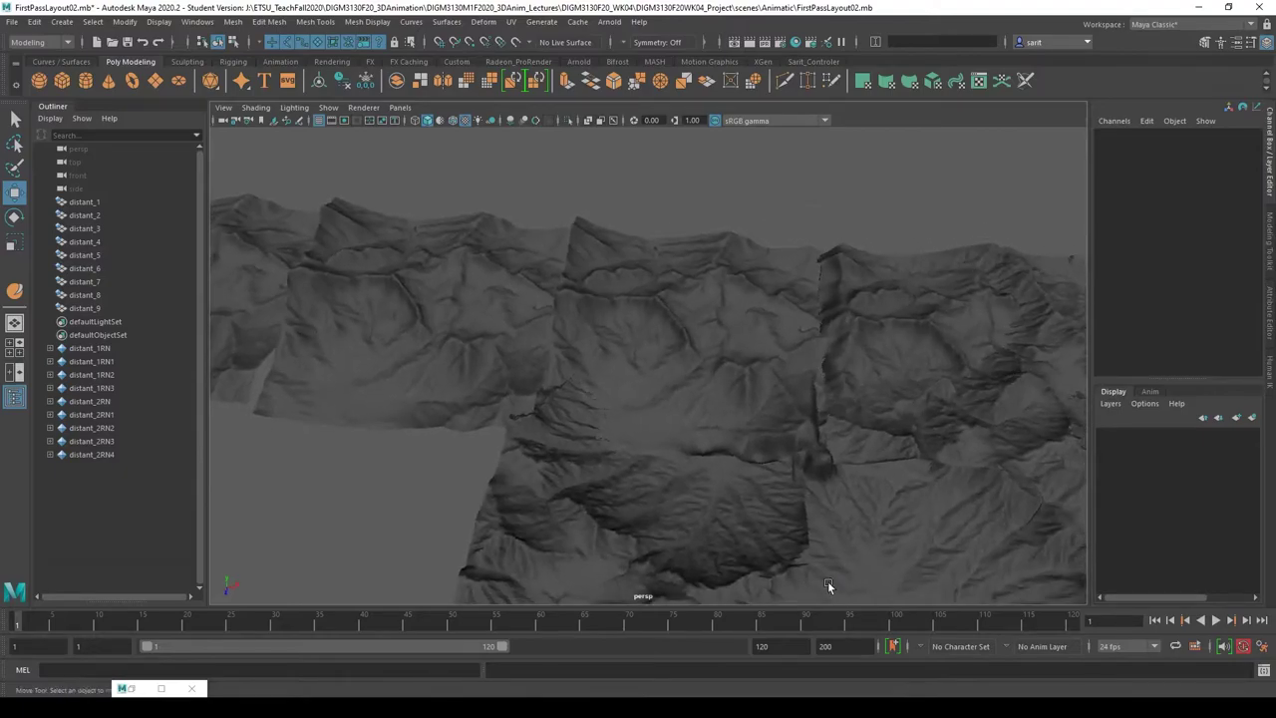
# - Rotate distant_6 further to about X 127, Y -264, Z -232 degrees
pyautogui.click(750, 559)
pyautogui.press('e')
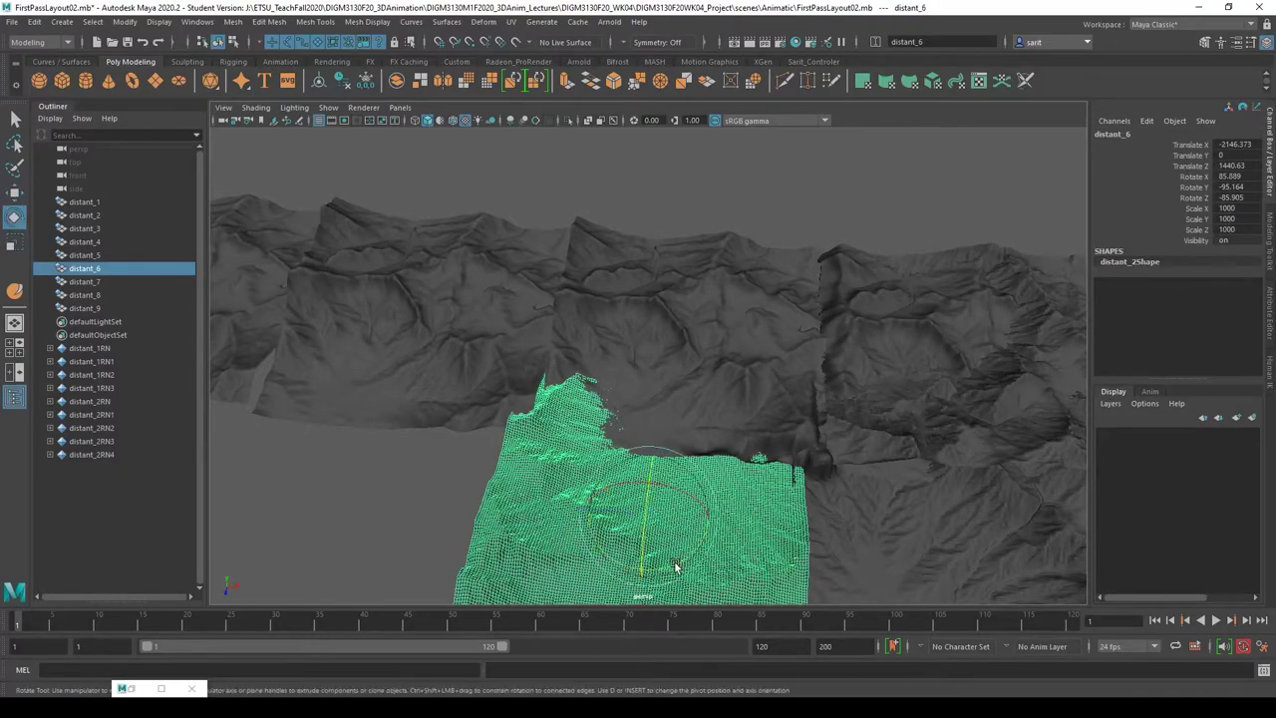
pyautogui.moveTo(676, 567); pyautogui.dragTo(636, 463)
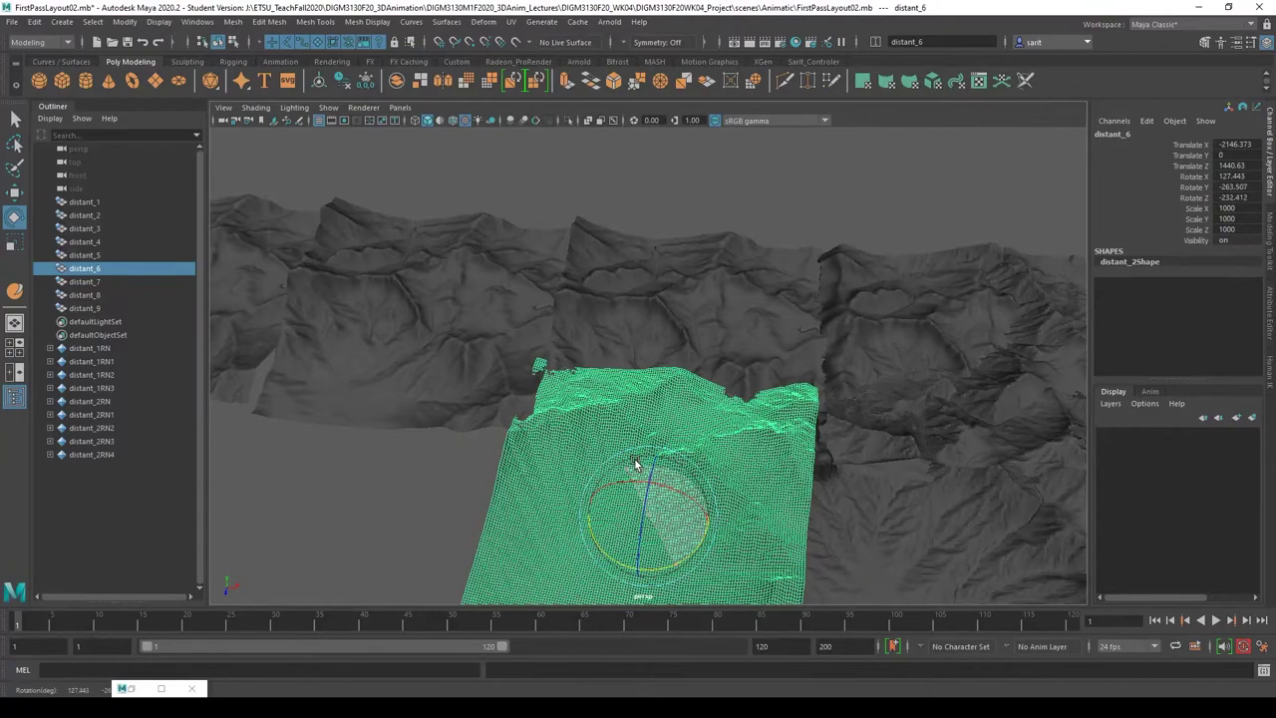
pyautogui.click(398, 492)
pyautogui.keyDown('alt'); pyautogui.moveTo(399, 493); pyautogui.dragTo(855, 423); pyautogui.keyUp('alt')
# - Move distant_6 to about X -2152, Y 7, Z 1517, and show the top view full size
pyautogui.click(797, 513)
pyautogui.press('w')
pyautogui.press('space')
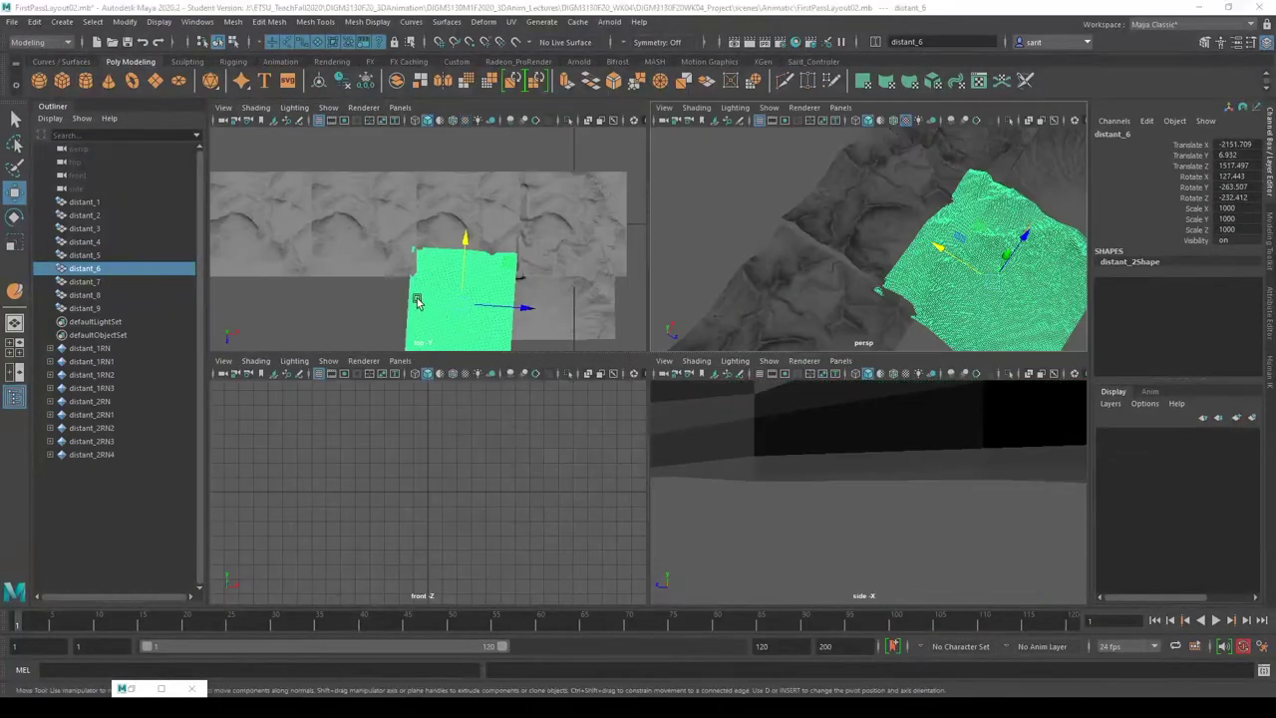
pyautogui.press('space')
pyautogui.click(601, 528)
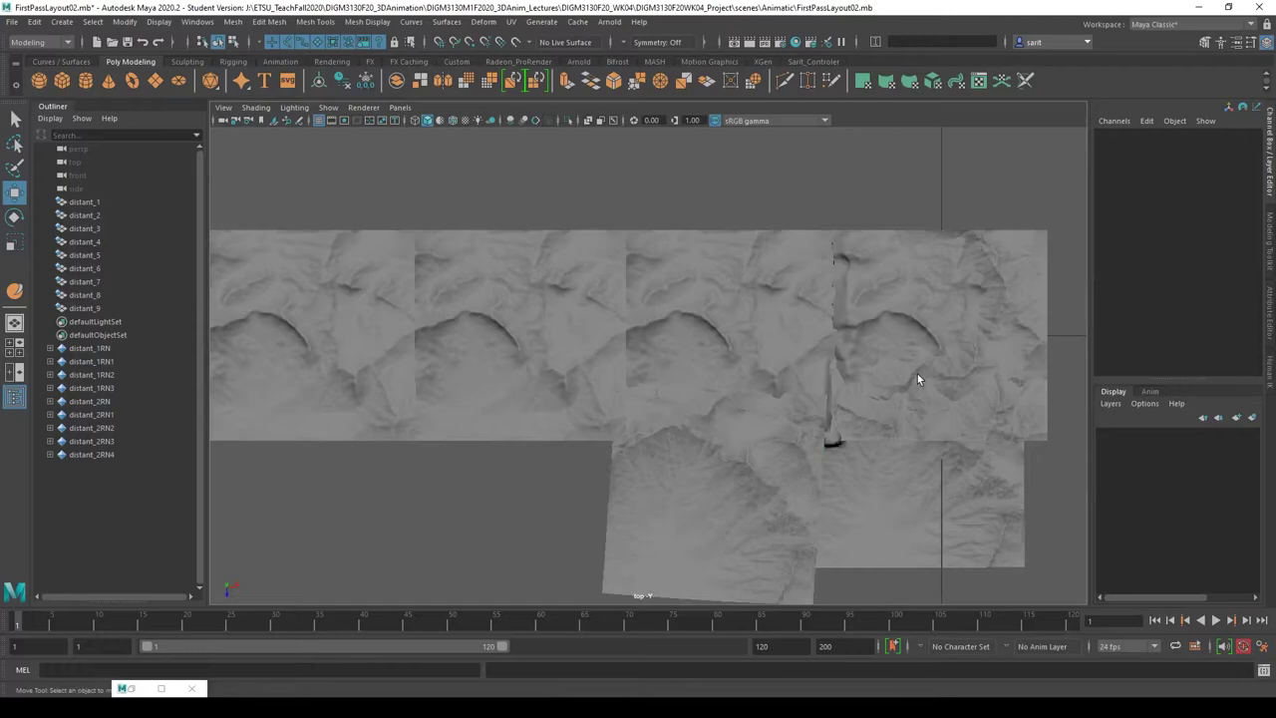
# - Move distant_1 from the origin into the second row of terrain, beside distant_6 and farther along negative X
pyautogui.click(957, 480)
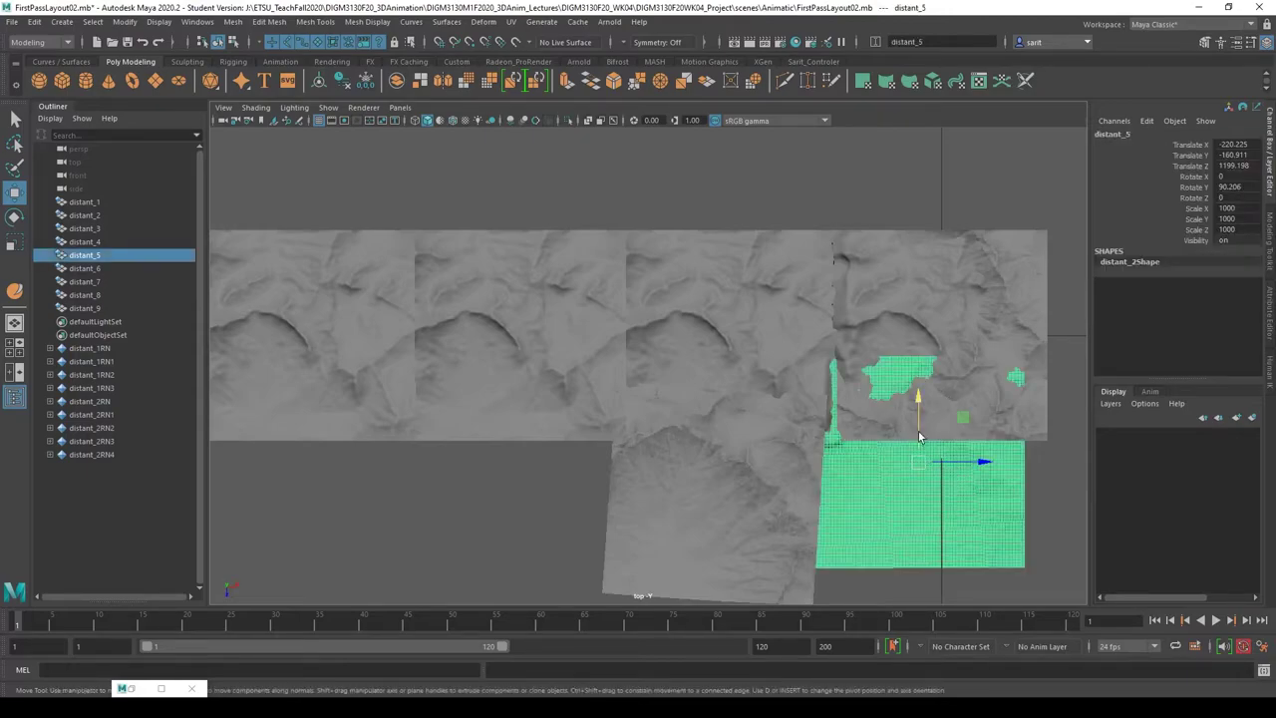
pyautogui.click(931, 331)
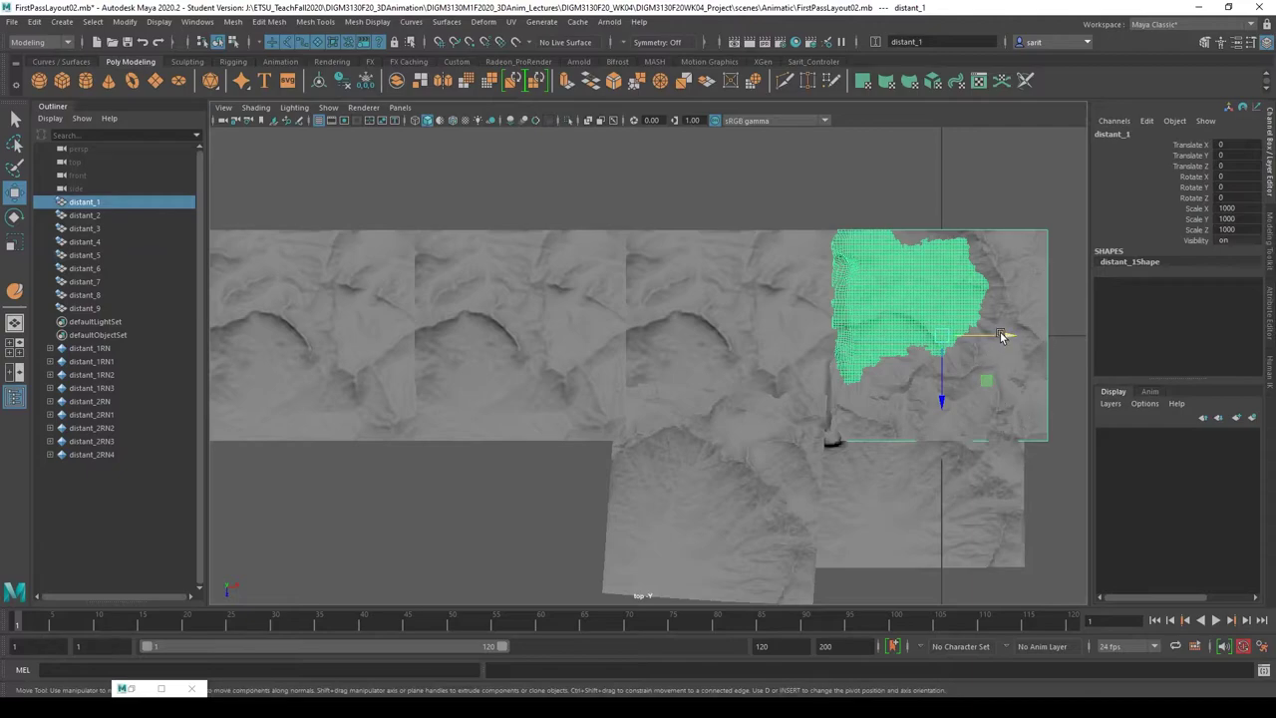
pyautogui.moveTo(1002, 336); pyautogui.dragTo(633, 336)
pyautogui.moveTo(573, 406); pyautogui.dragTo(540, 569)
pyautogui.moveTo(646, 506); pyautogui.dragTo(583, 503)
# - Move distant_7 from the origin to the second row beyond distant_1, at about X -6063, Z 1971
pyautogui.click(923, 347)
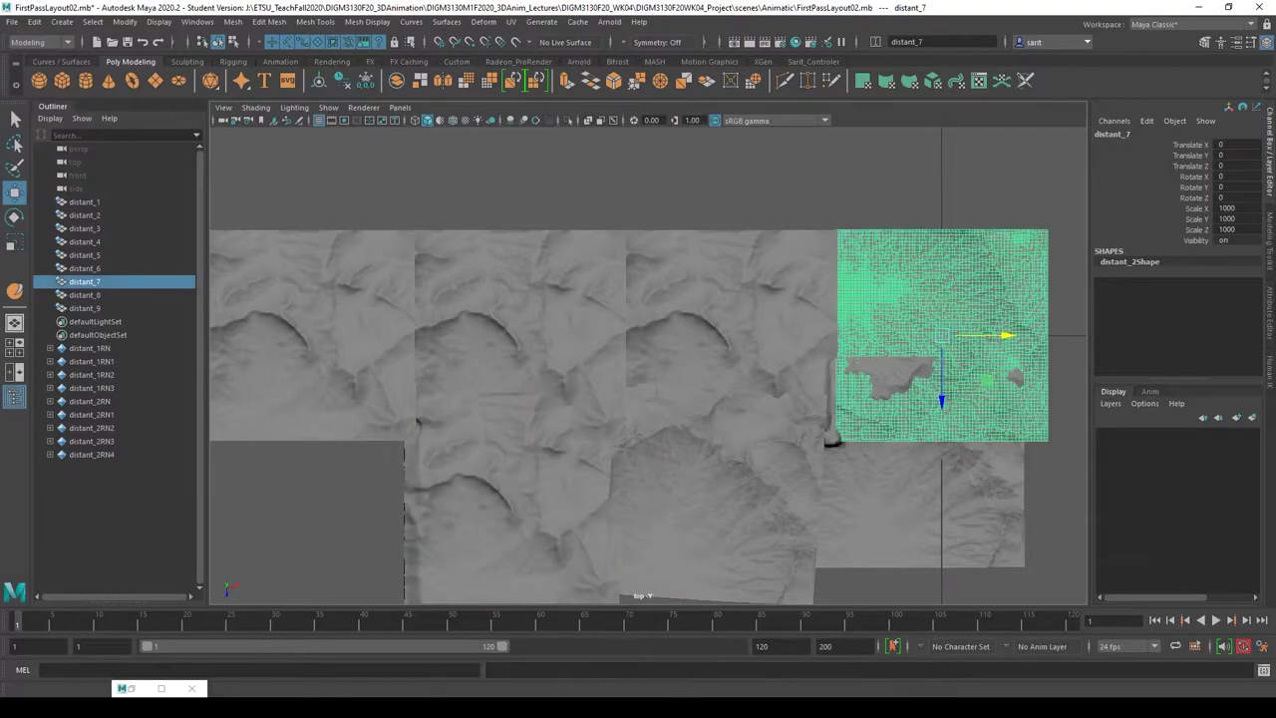
pyautogui.moveTo(1007, 347); pyautogui.dragTo(361, 357)
pyautogui.moveTo(306, 402); pyautogui.dragTo(300, 612)
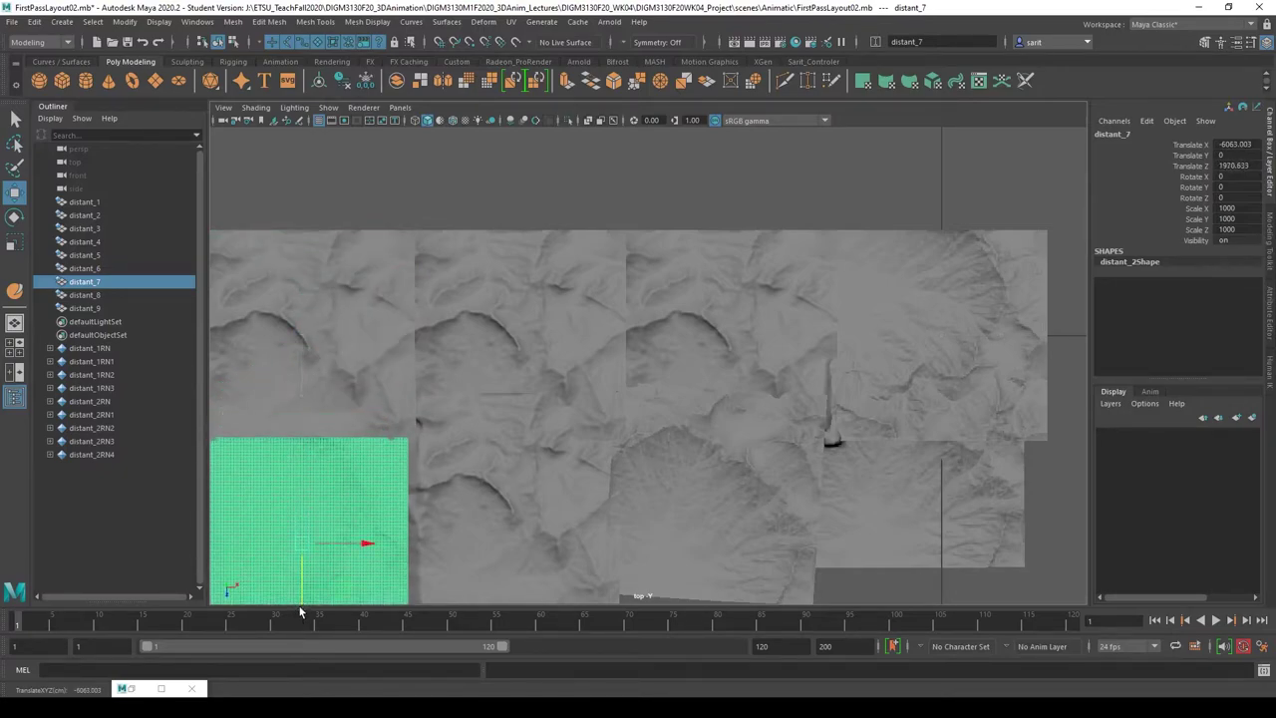
# - Move distant_8 along X to about -7987, extending the far end of the first terrain row
pyautogui.click(87, 296)
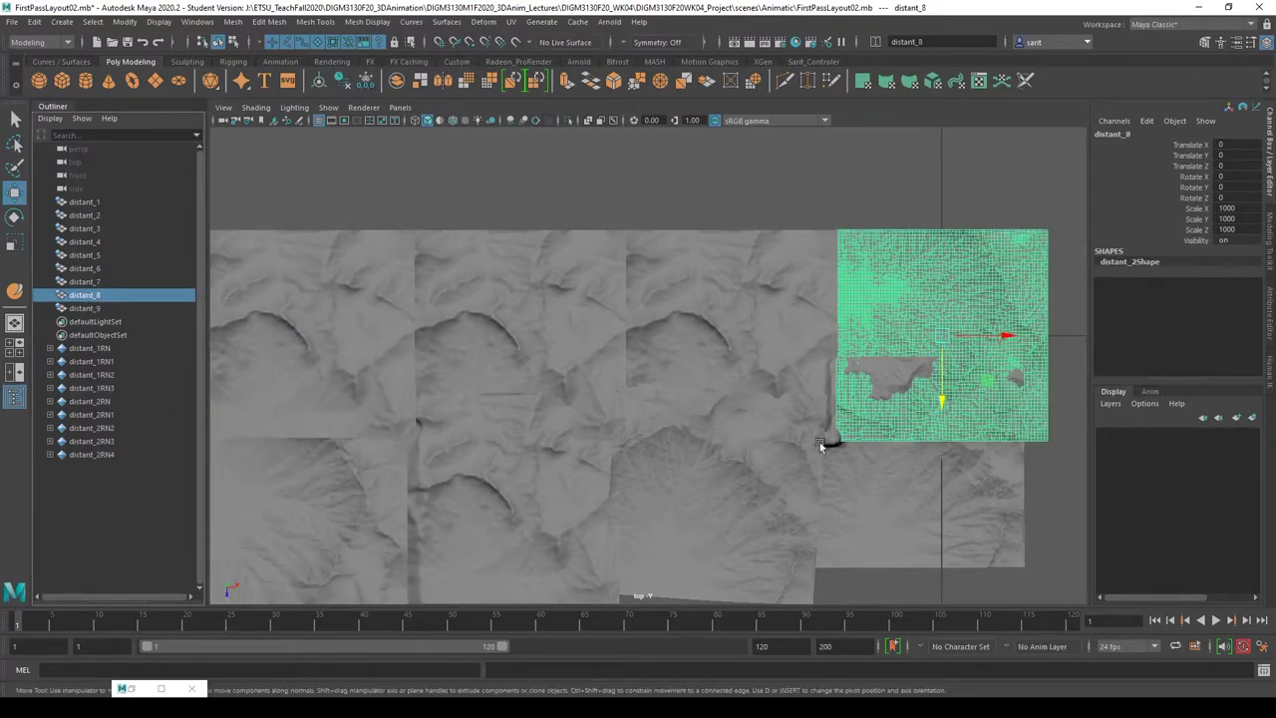
pyautogui.scroll(-3, 820, 442)
pyautogui.moveTo(879, 353); pyautogui.dragTo(379, 323)
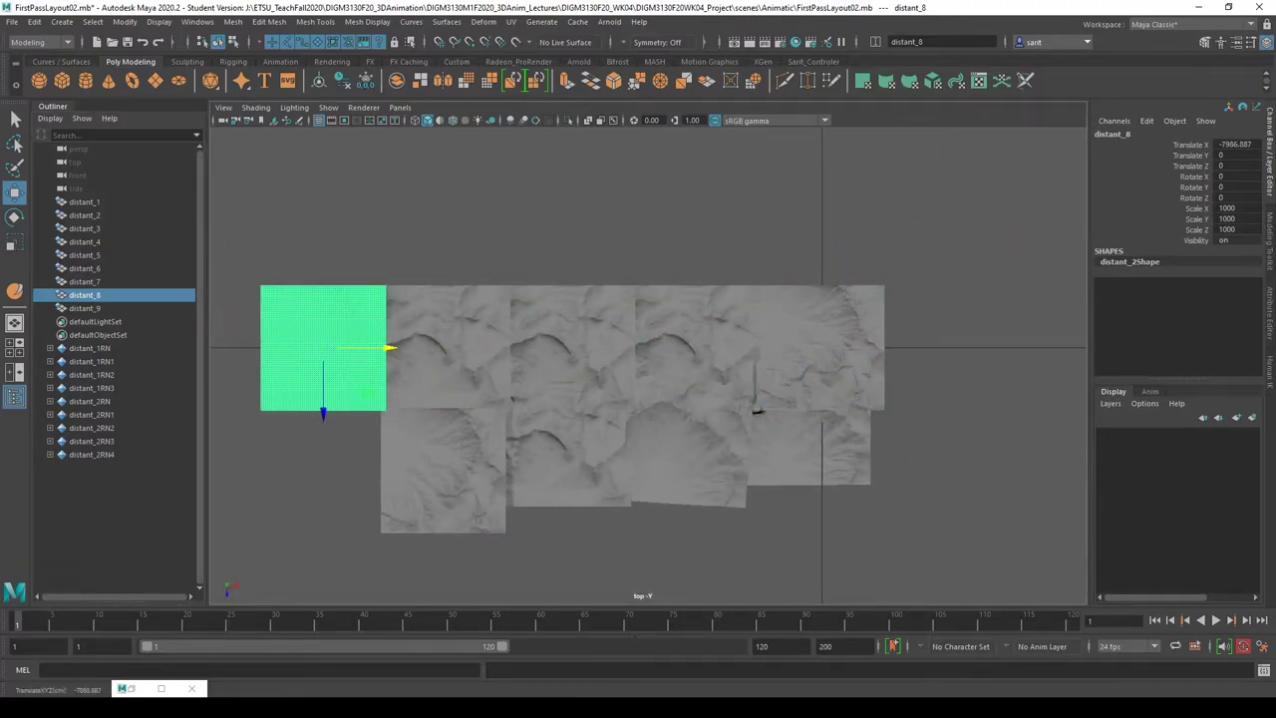
# - Move distant_9 from the origin to about X -8063, Z 1970, extending the second row beyond distant_7
pyautogui.click(758, 406)
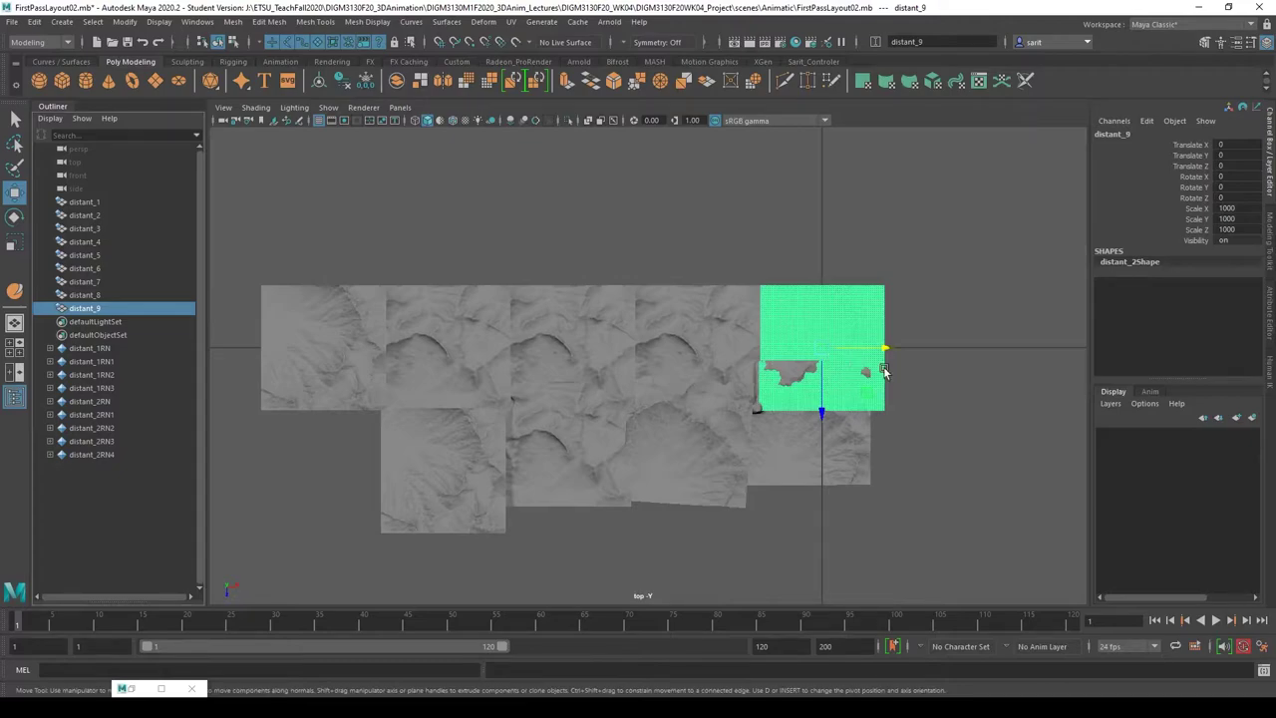
pyautogui.moveTo(866, 397); pyautogui.dragTo(361, 516)
pyautogui.click(695, 566)
pyautogui.scroll(10, 549, 567)
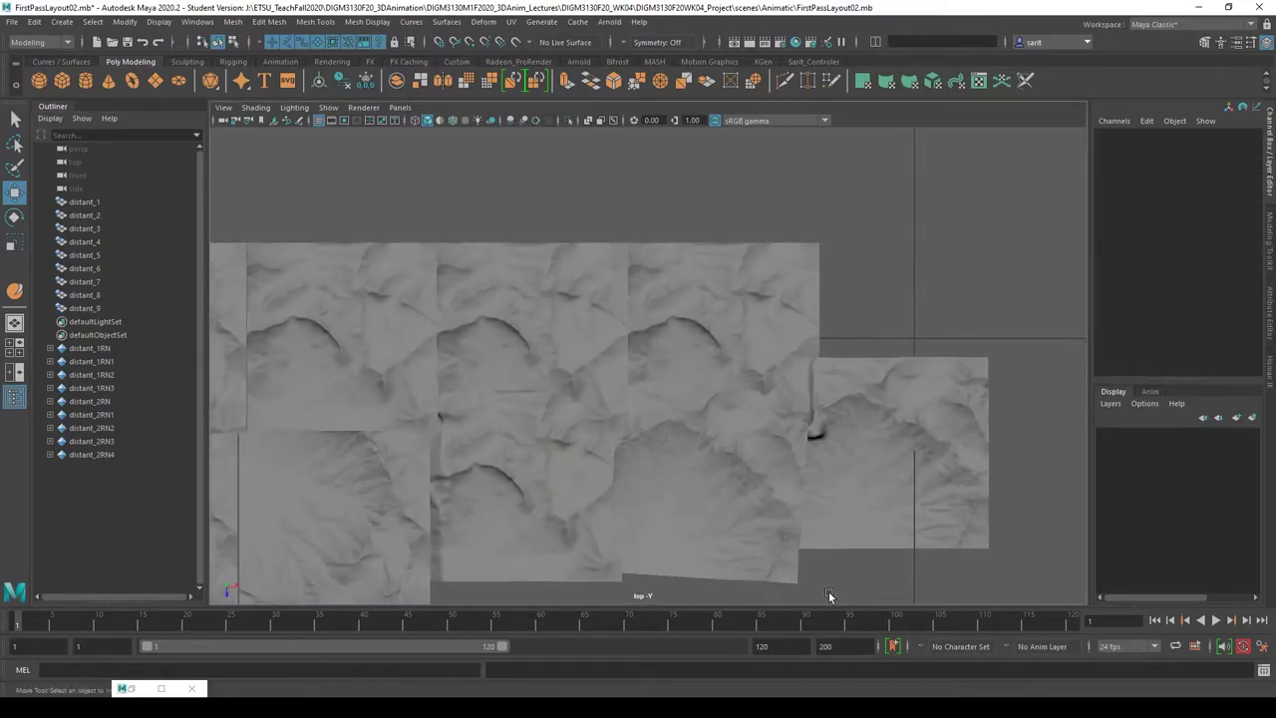
pyautogui.scroll(-8, 385, 409)
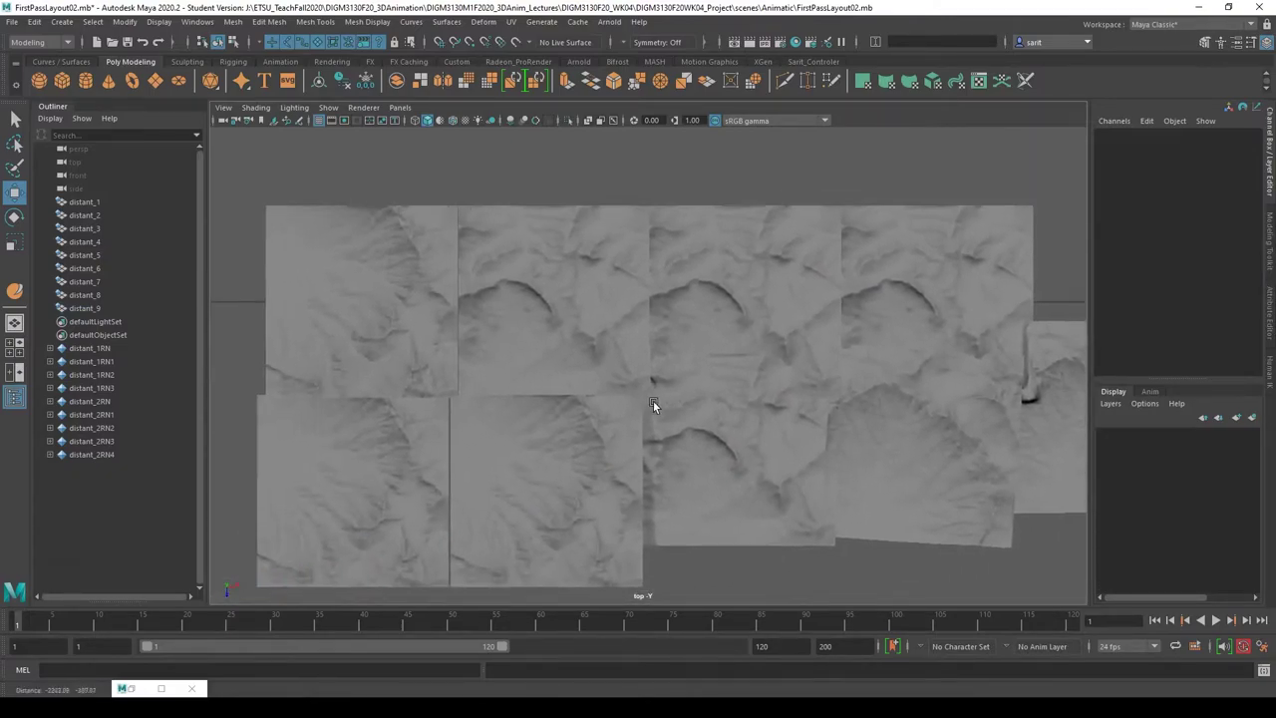
# - Rotate distant_9 about the Y axis to about 89 degrees
pyautogui.click(424, 485)
pyautogui.press('e')
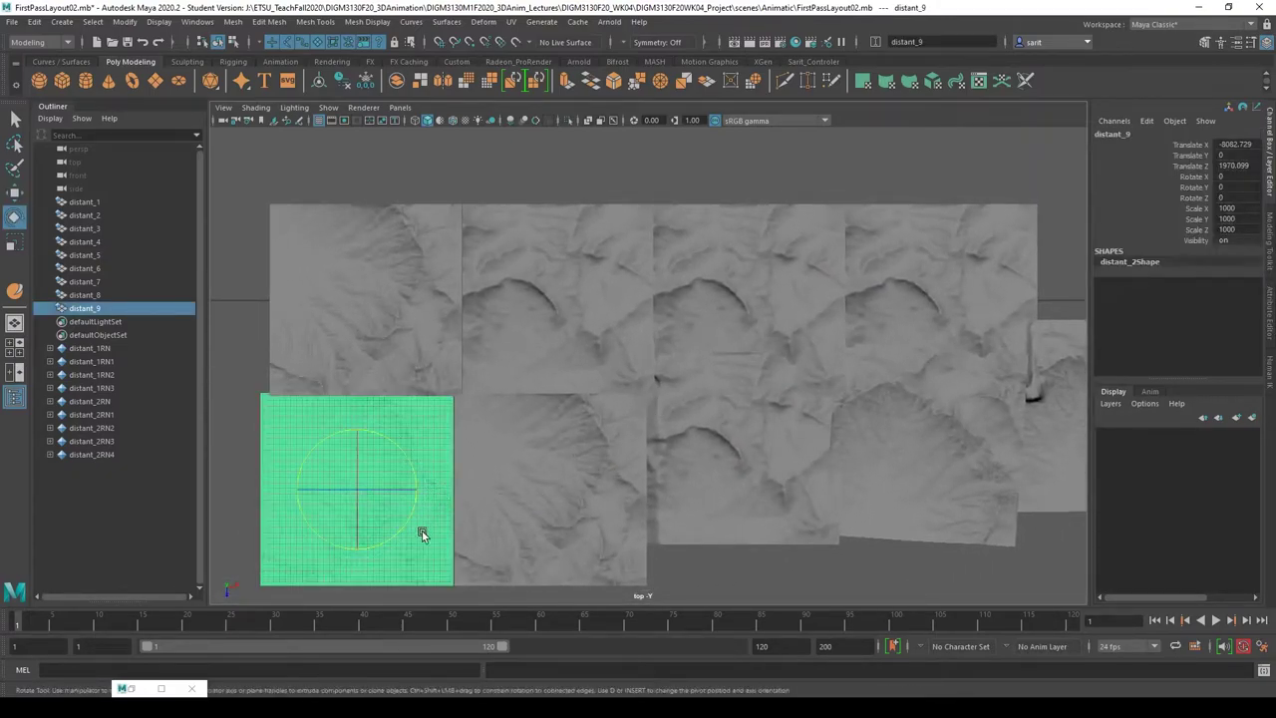
pyautogui.moveTo(387, 541); pyautogui.dragTo(421, 447)
# - Rotate distant_7 about the Y axis to about 119 degrees so it sits at an angle between its neighbours
pyautogui.click(568, 497)
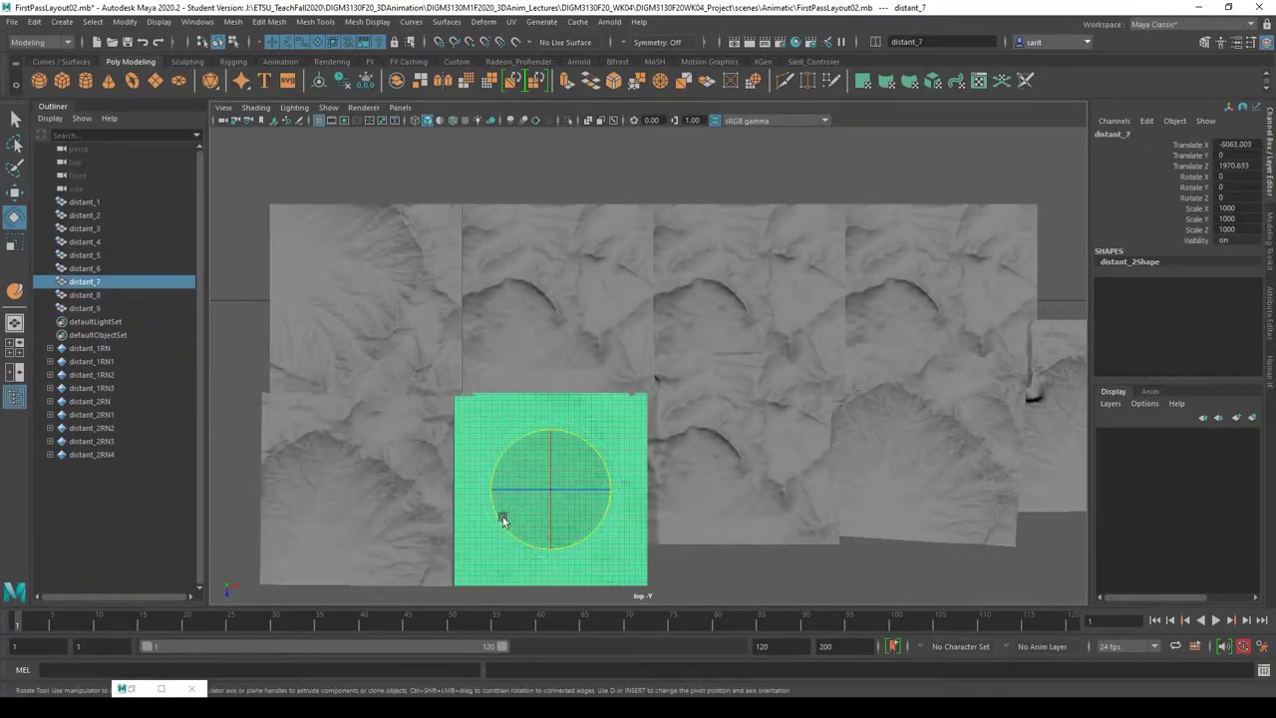
pyautogui.moveTo(519, 457); pyautogui.dragTo(469, 556)
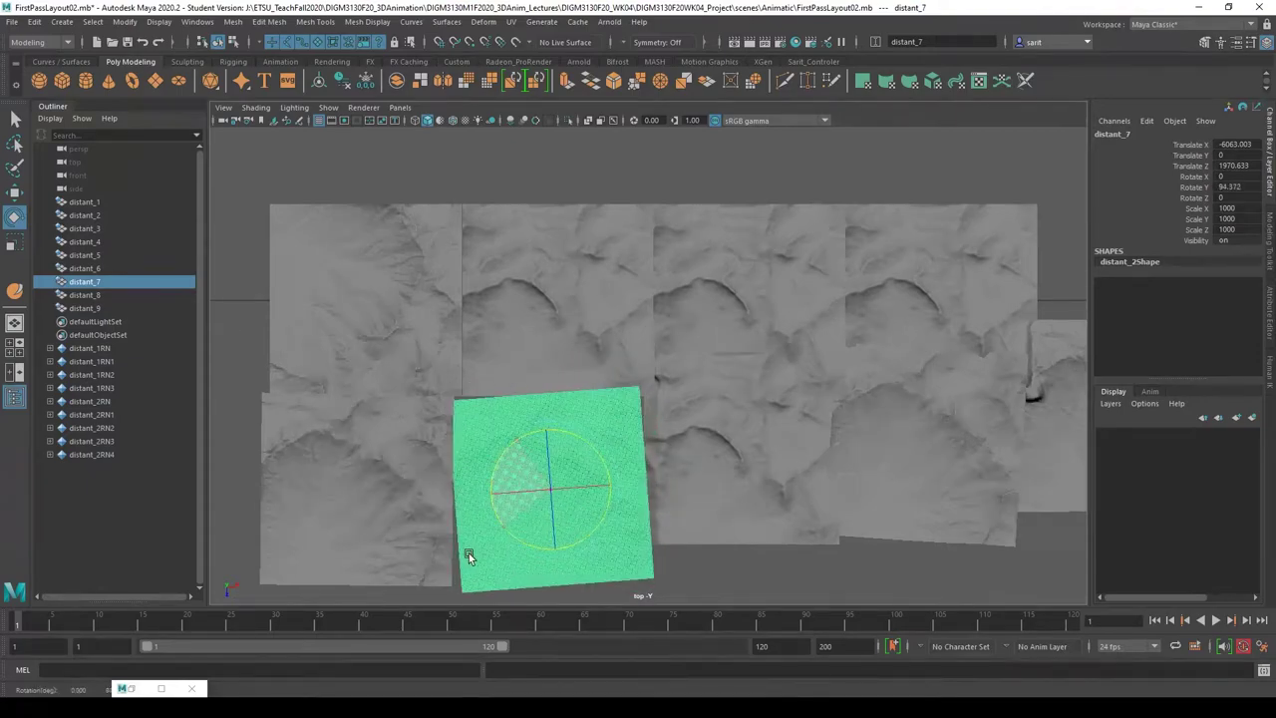
pyautogui.click(725, 602)
pyautogui.scroll(3, 697, 568)
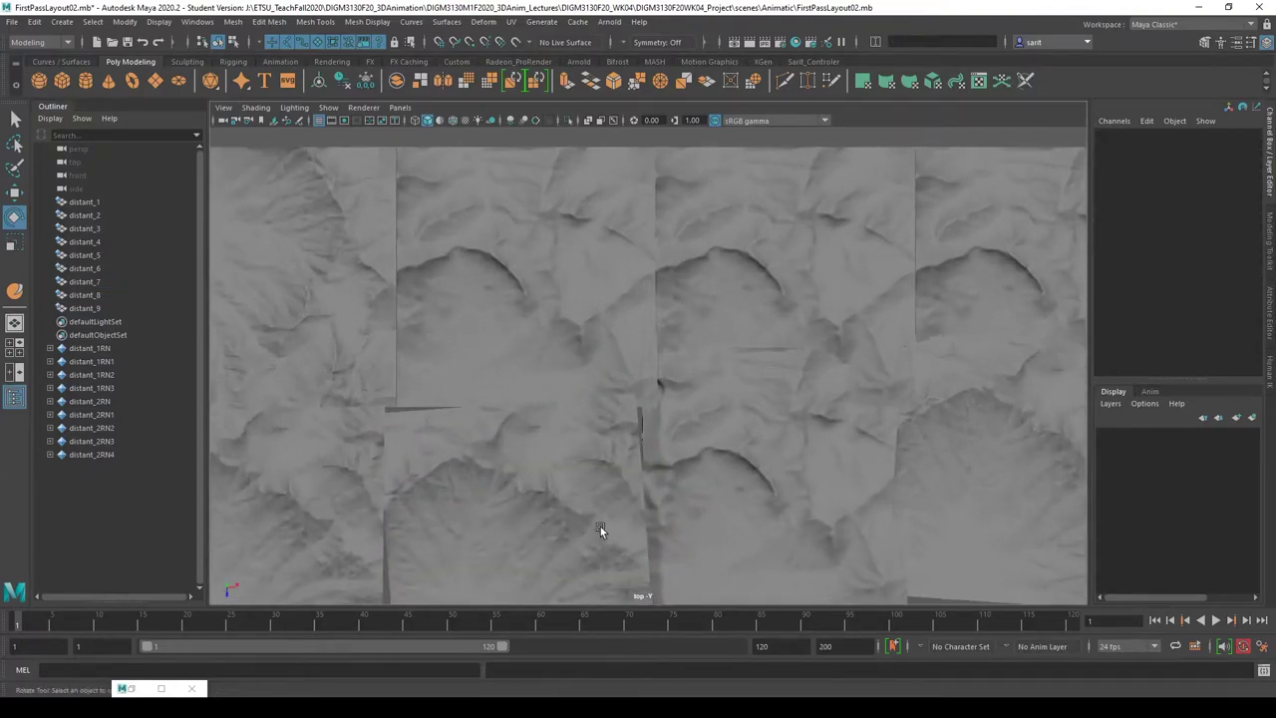
pyautogui.click(566, 498)
pyautogui.moveTo(558, 484); pyautogui.dragTo(532, 472)
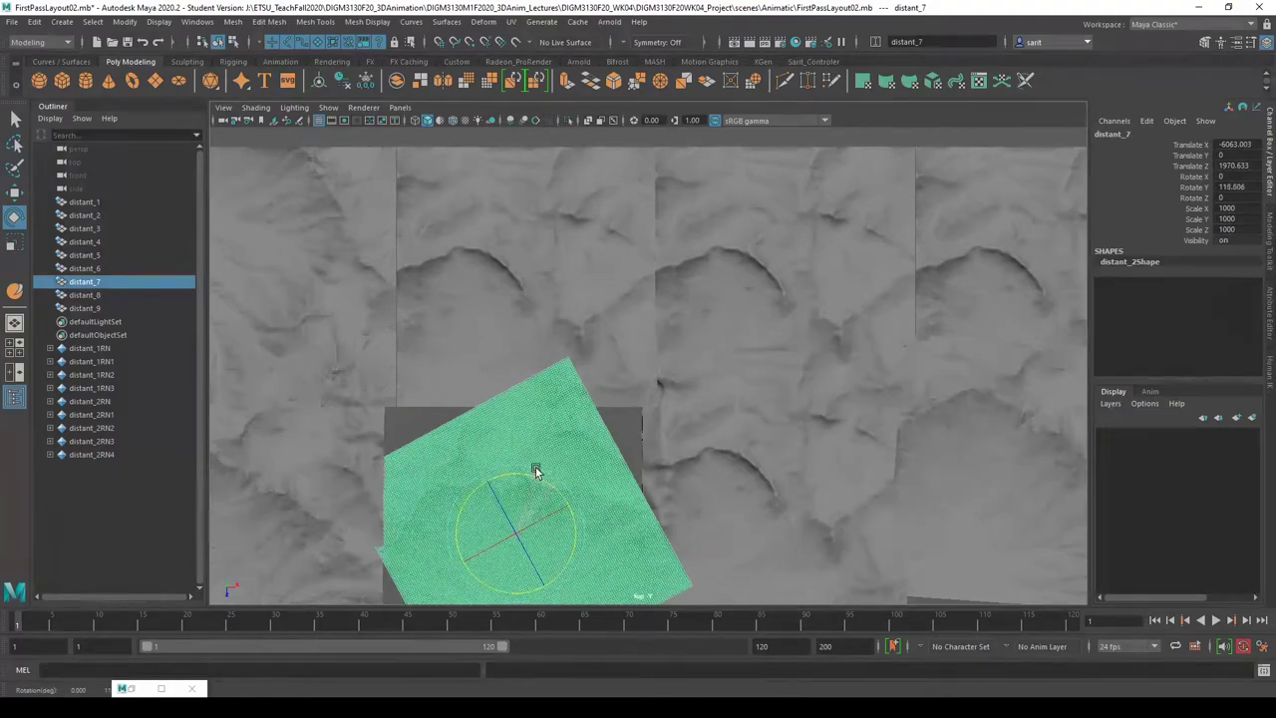
pyautogui.scroll(-2, 393, 427)
# - Rotate distant_8 to about 90.5 degrees in Y and nudge it slightly to adjust its fit in the first row
pyautogui.click(350, 307)
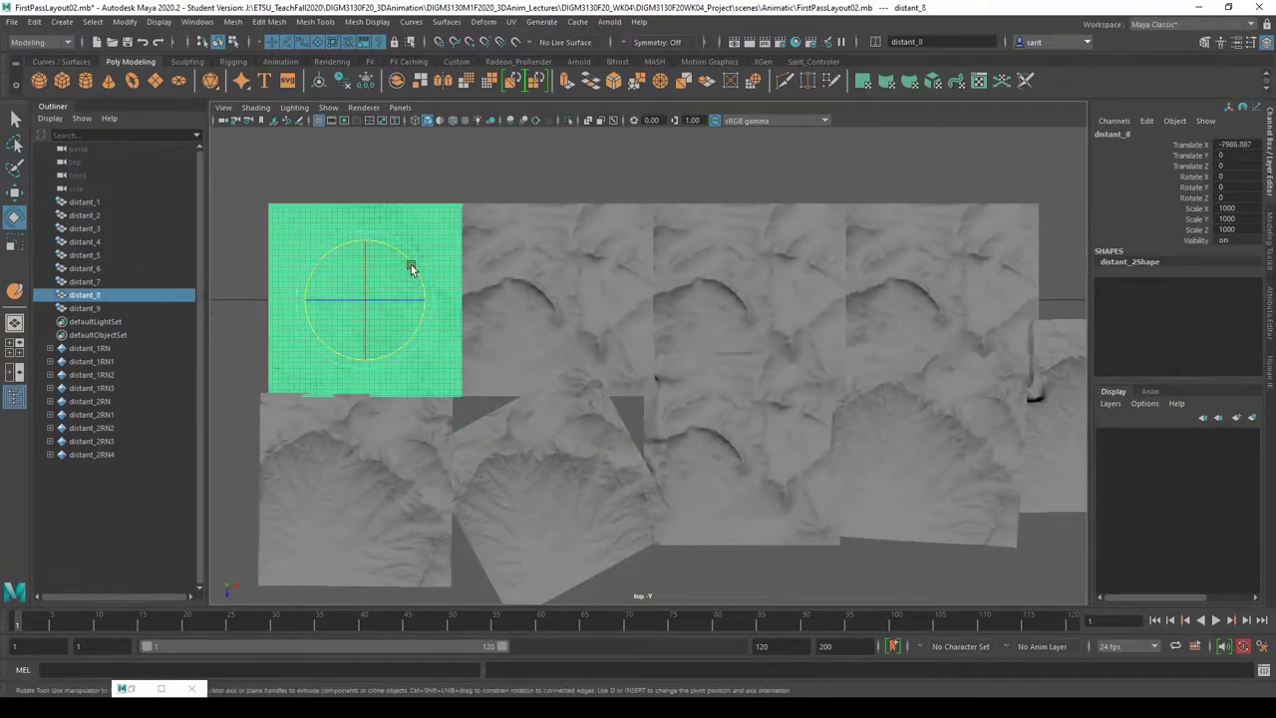
pyautogui.moveTo(412, 265); pyautogui.dragTo(322, 242)
pyautogui.press('w')
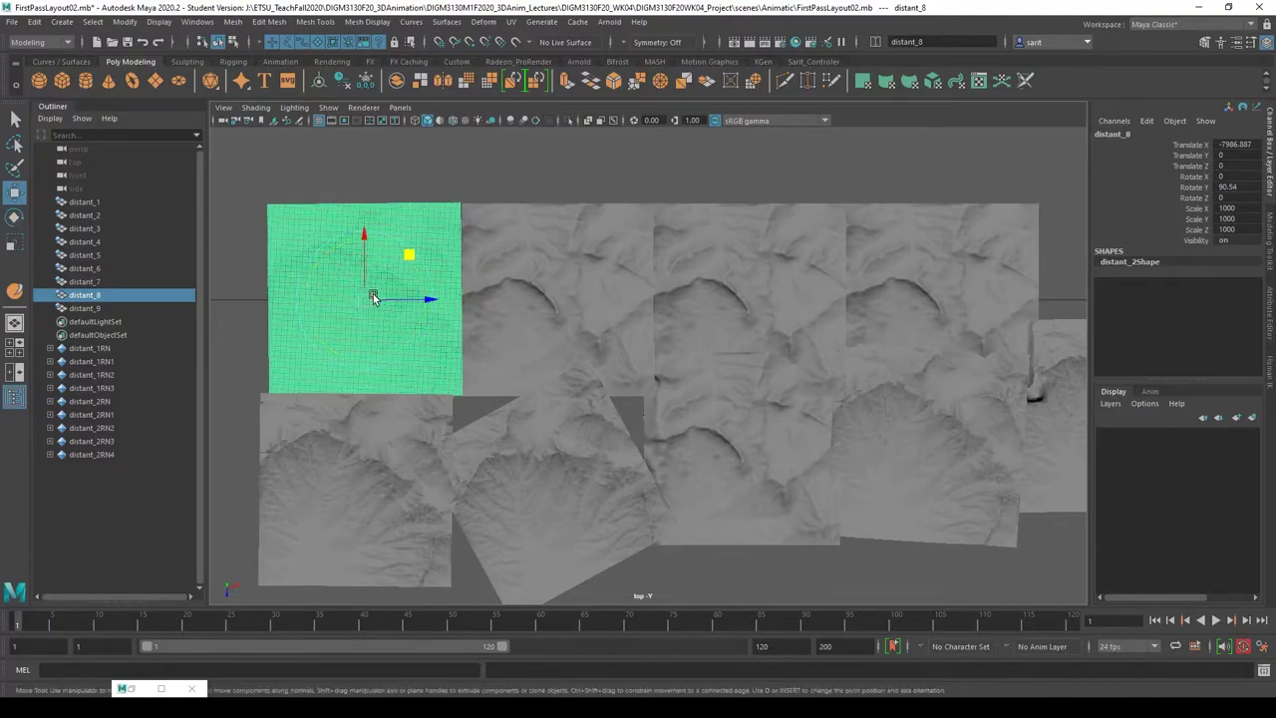
pyautogui.click(466, 165)
pyautogui.keyDown('alt'); pyautogui.moveTo(410, 371); pyautogui.dragTo(486, 384, button='right'); pyautogui.keyUp('alt')
pyautogui.click(331, 264)
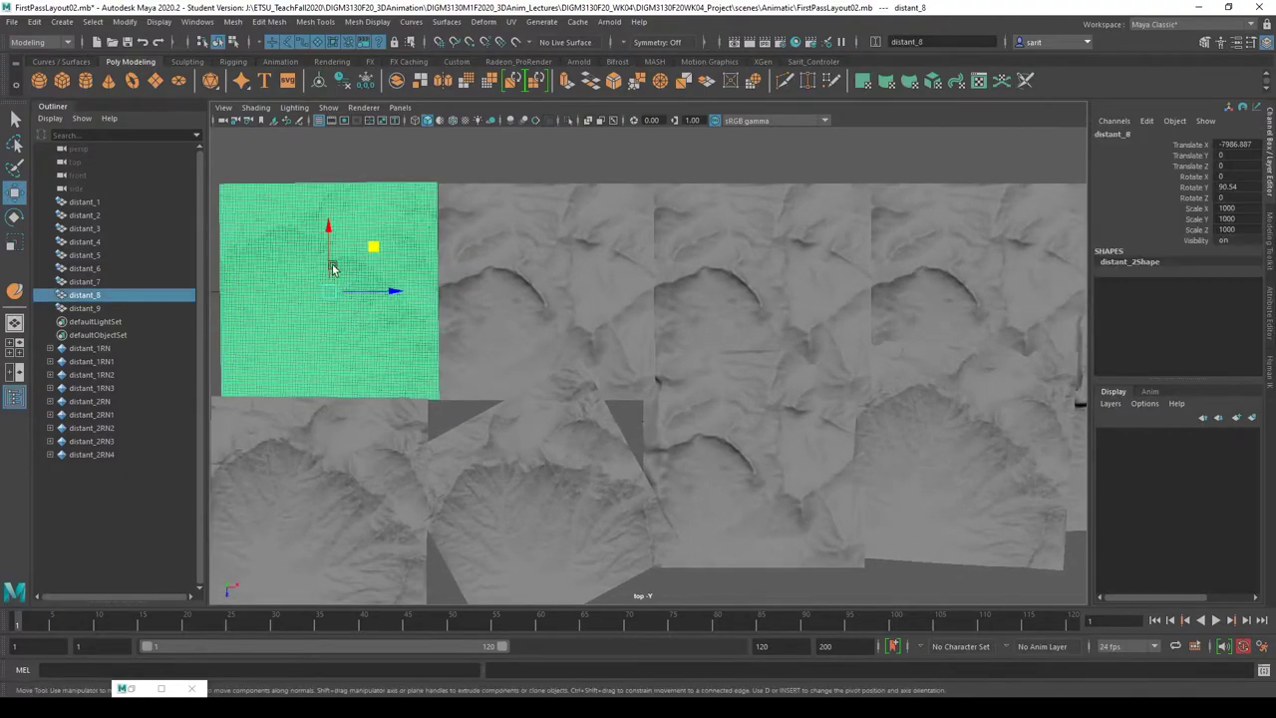
pyautogui.moveTo(332, 264)
pyautogui.mouseDown()
pyautogui.moveTo(326, 280)
pyautogui.moveTo(328, 250)
pyautogui.mouseUp()
# - Move distant_9 to about X -8077, Z 1345 and distant_7 to about X -6045, Z 1475 so both overlap the first row
pyautogui.click(334, 485)
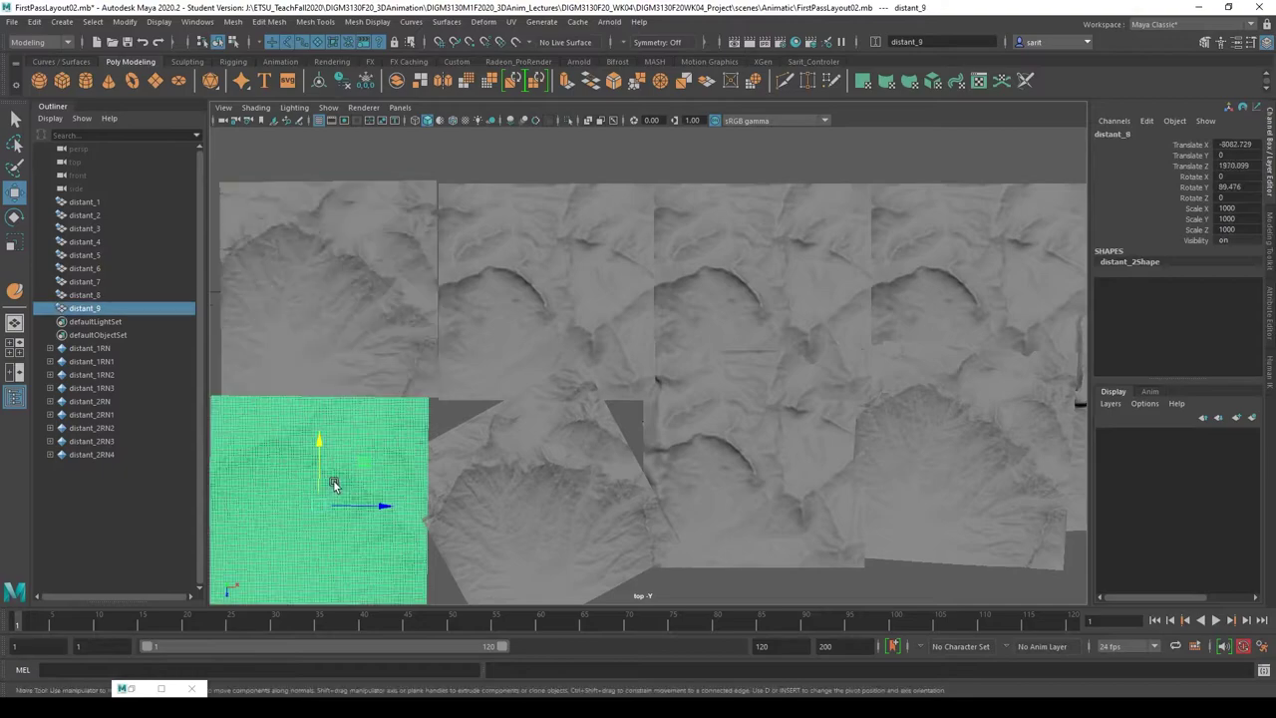
pyautogui.moveTo(315, 453); pyautogui.dragTo(323, 375)
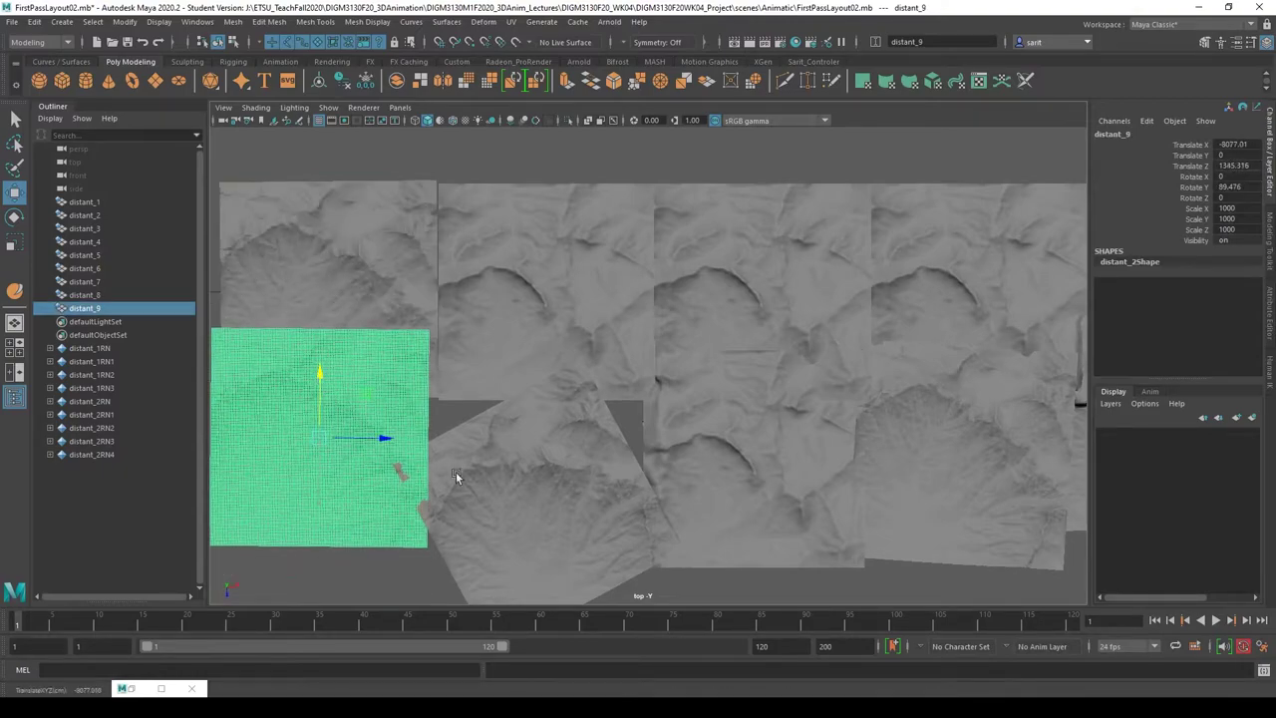
pyautogui.click(535, 495)
pyautogui.moveTo(515, 461); pyautogui.dragTo(514, 462)
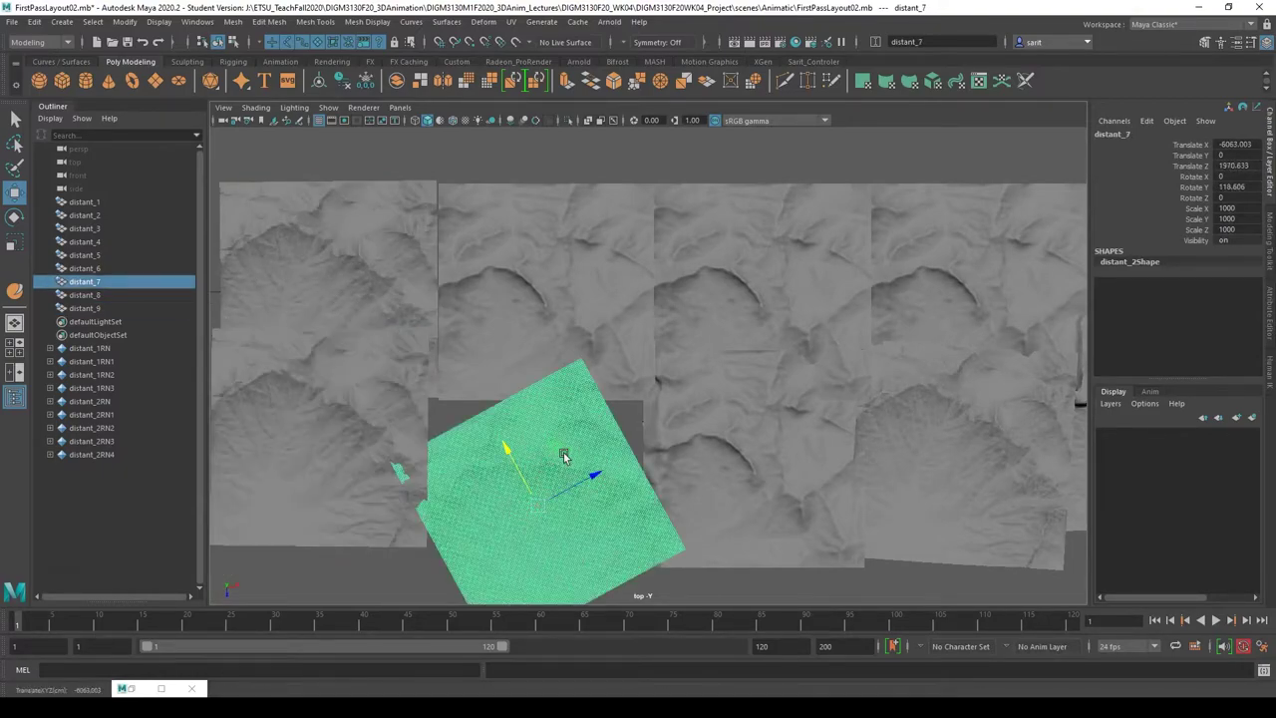
pyautogui.moveTo(563, 455); pyautogui.dragTo(558, 392, button='middle')
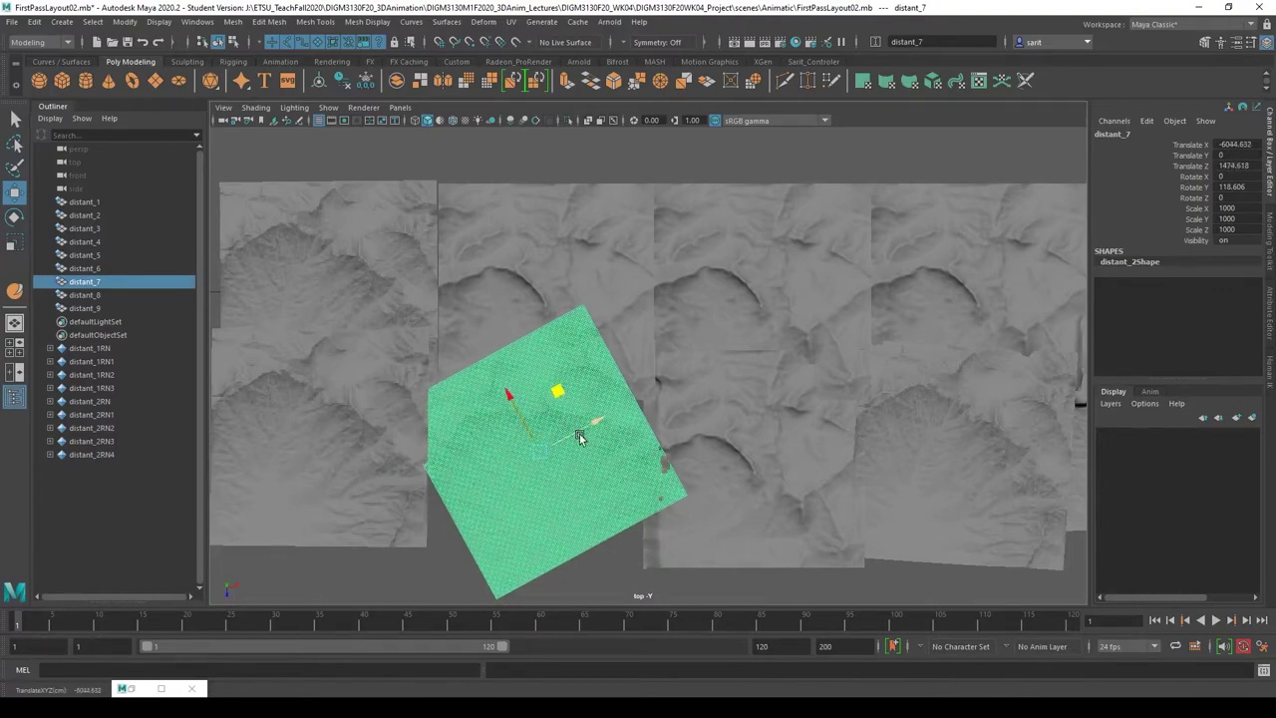
# - Move distant_1 to about Z 1132 with a slight X nudge, and shift distant_6 to about X -2225, Z 1512 to tighten the second row
pyautogui.click(643, 558)
pyautogui.click(708, 534)
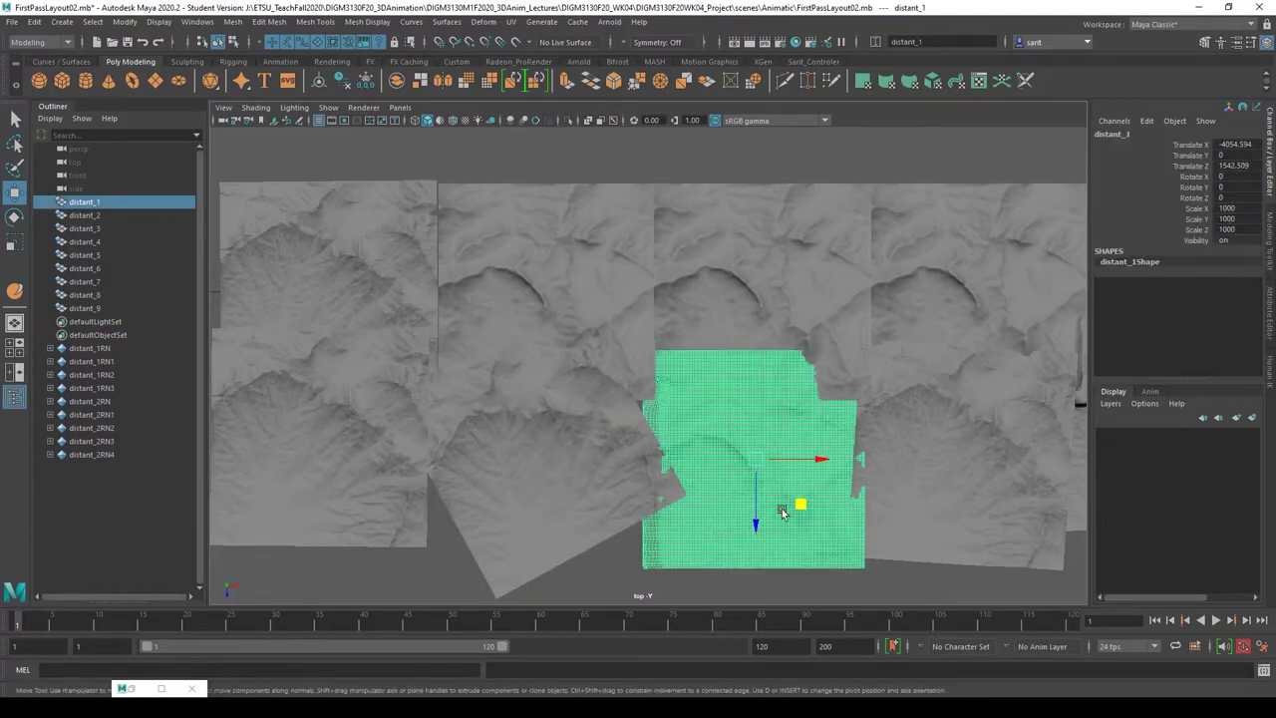
pyautogui.moveTo(754, 503); pyautogui.dragTo(755, 459)
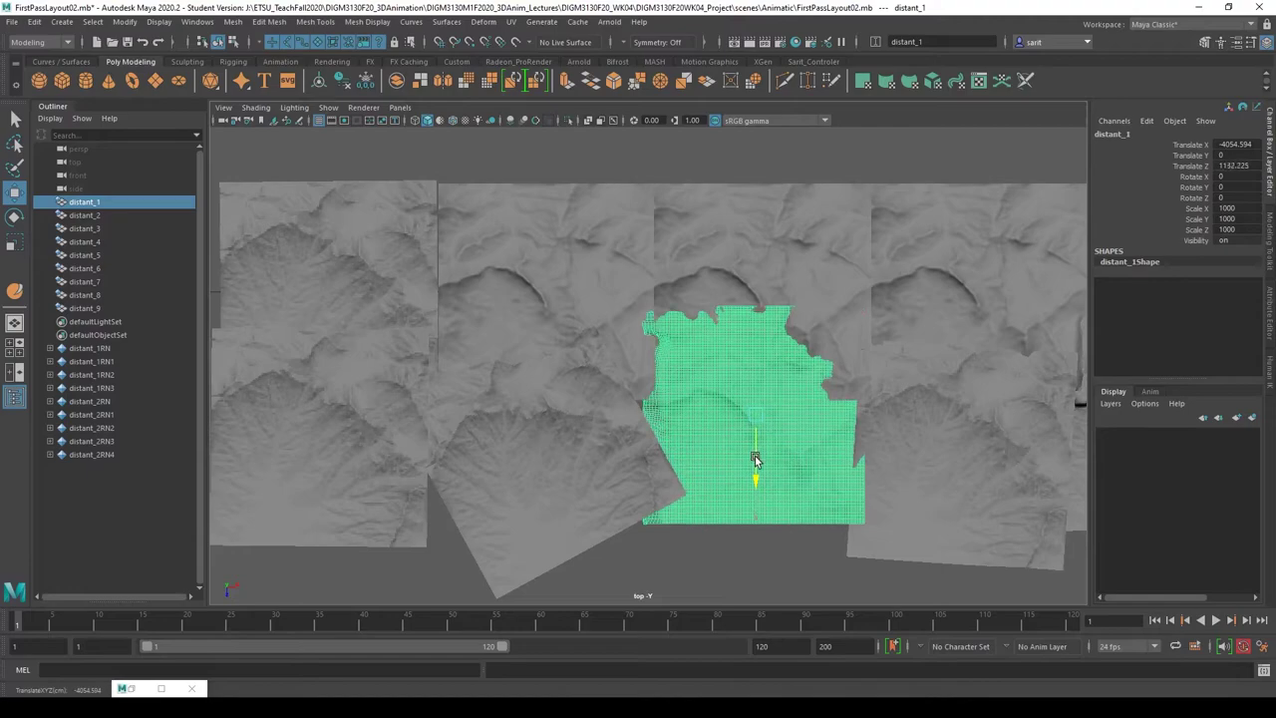
pyautogui.moveTo(789, 419); pyautogui.dragTo(778, 418)
pyautogui.click(939, 460)
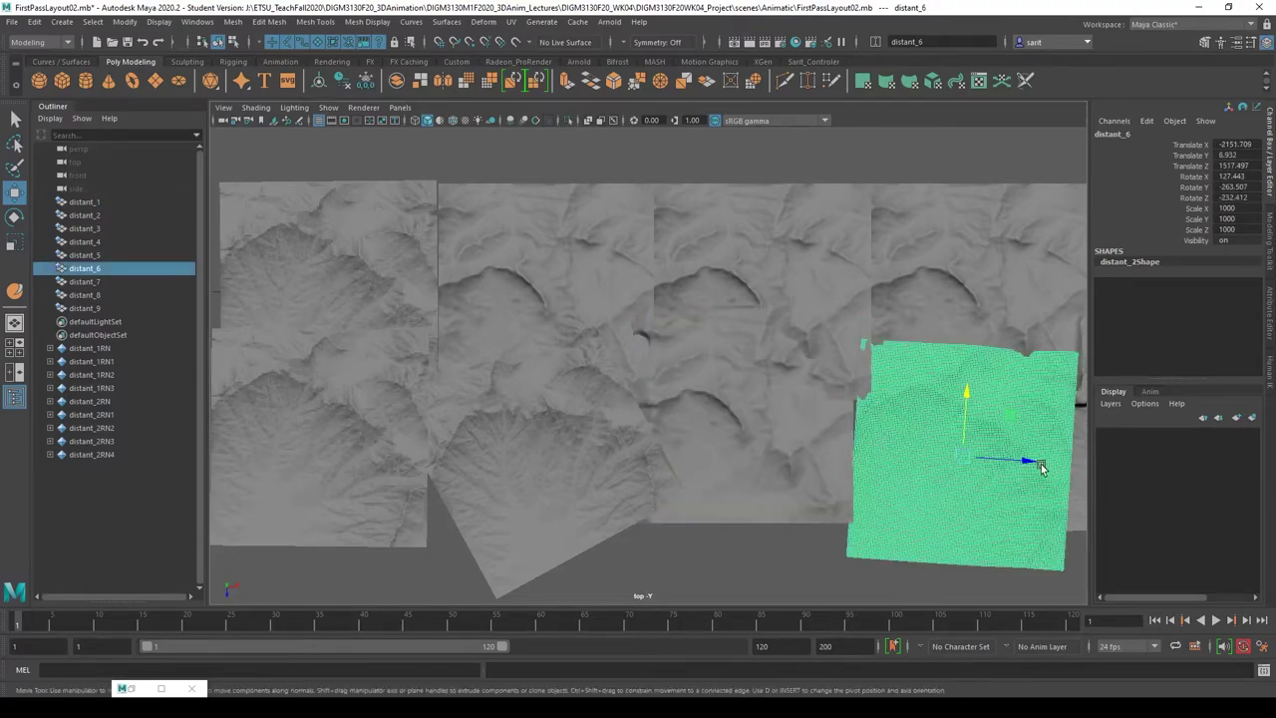
pyautogui.moveTo(1039, 462); pyautogui.dragTo(1019, 461)
# - Move distant_5 at the end of the second row to about X -691, Z 1712 so it overlaps distant_6
pyautogui.click(1073, 476)
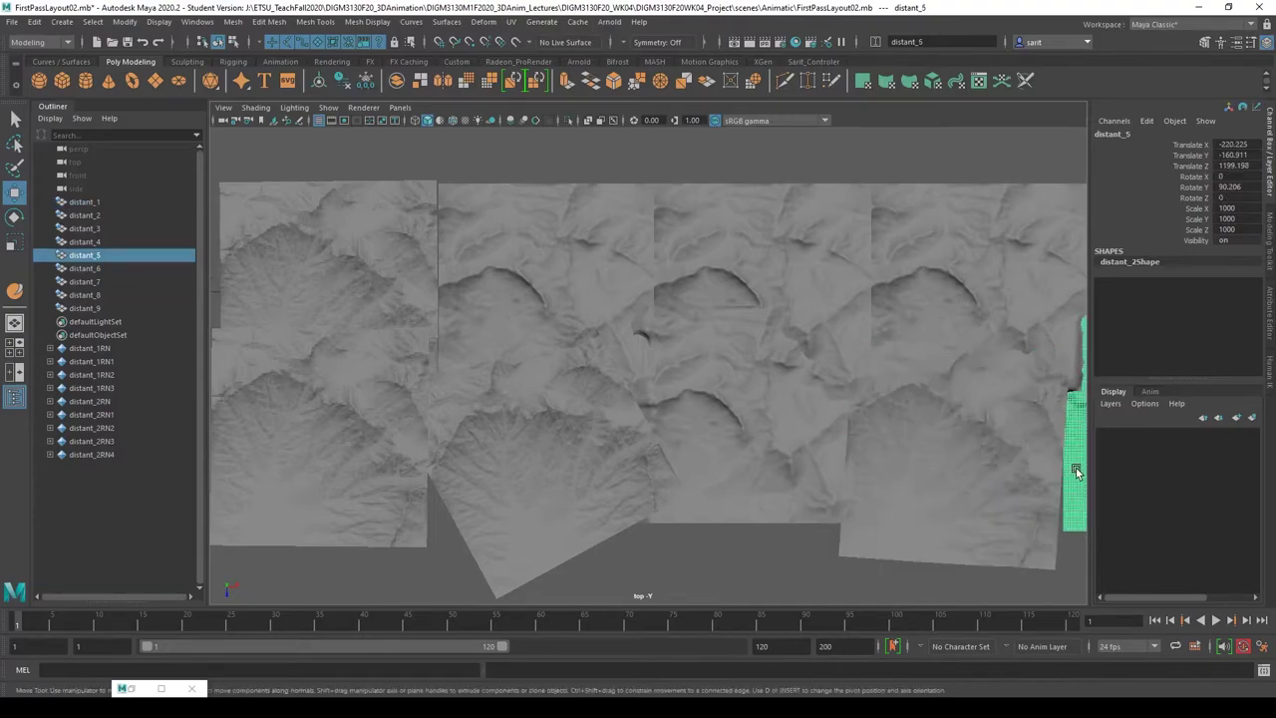
pyautogui.scroll(-3, 1050, 500)
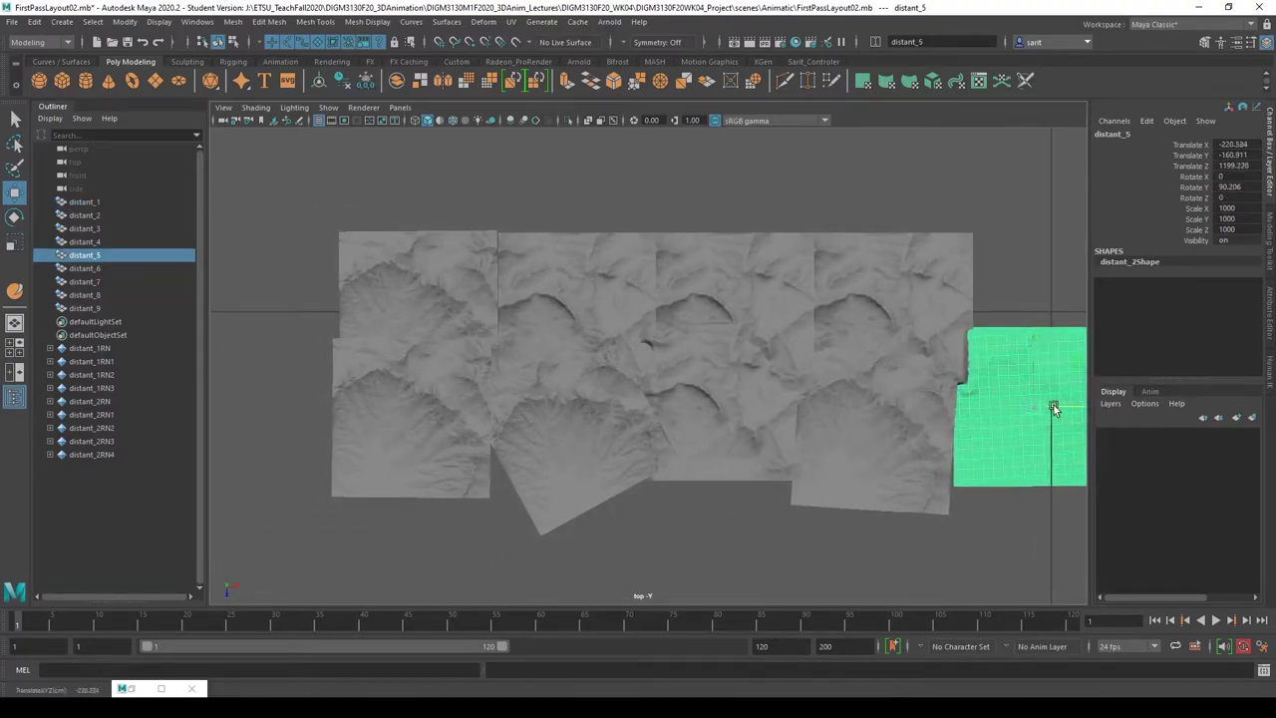
pyautogui.moveTo(1053, 407); pyautogui.dragTo(995, 448)
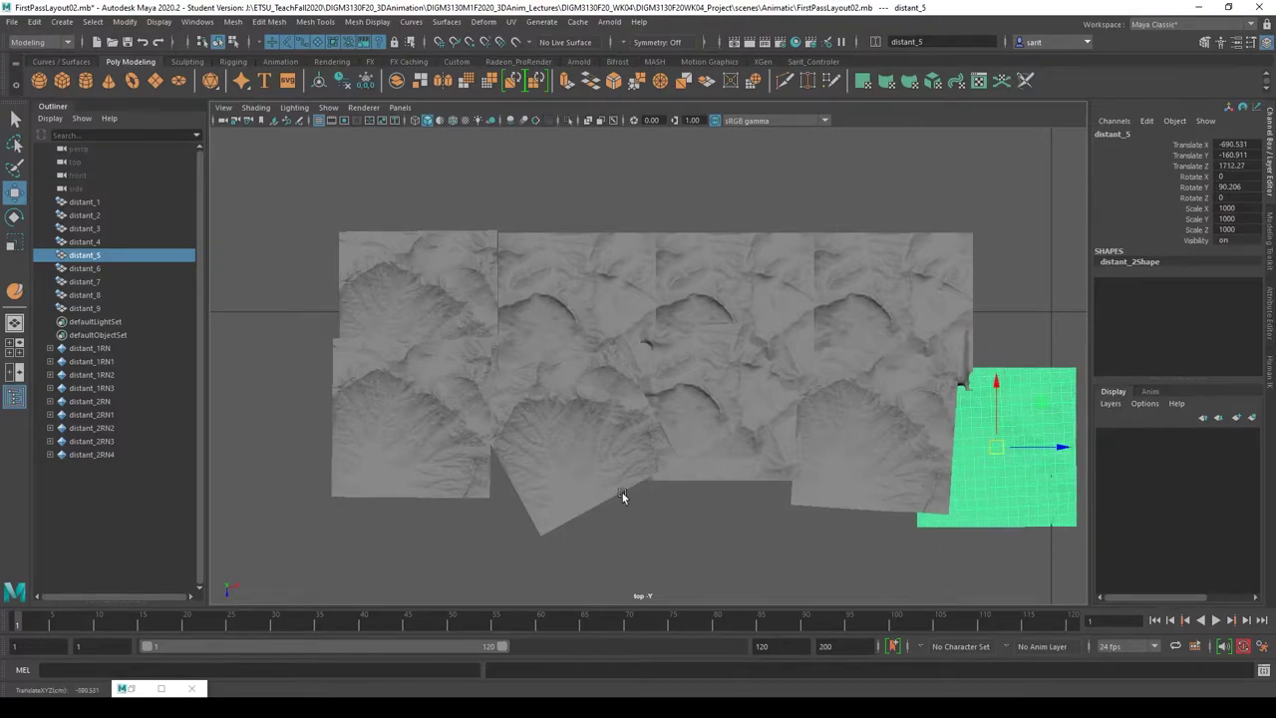
# - Examine how the overlapping terrain pieces fit together in the top, side and perspective views
pyautogui.scroll(3, 622, 496)
pyautogui.click(539, 499)
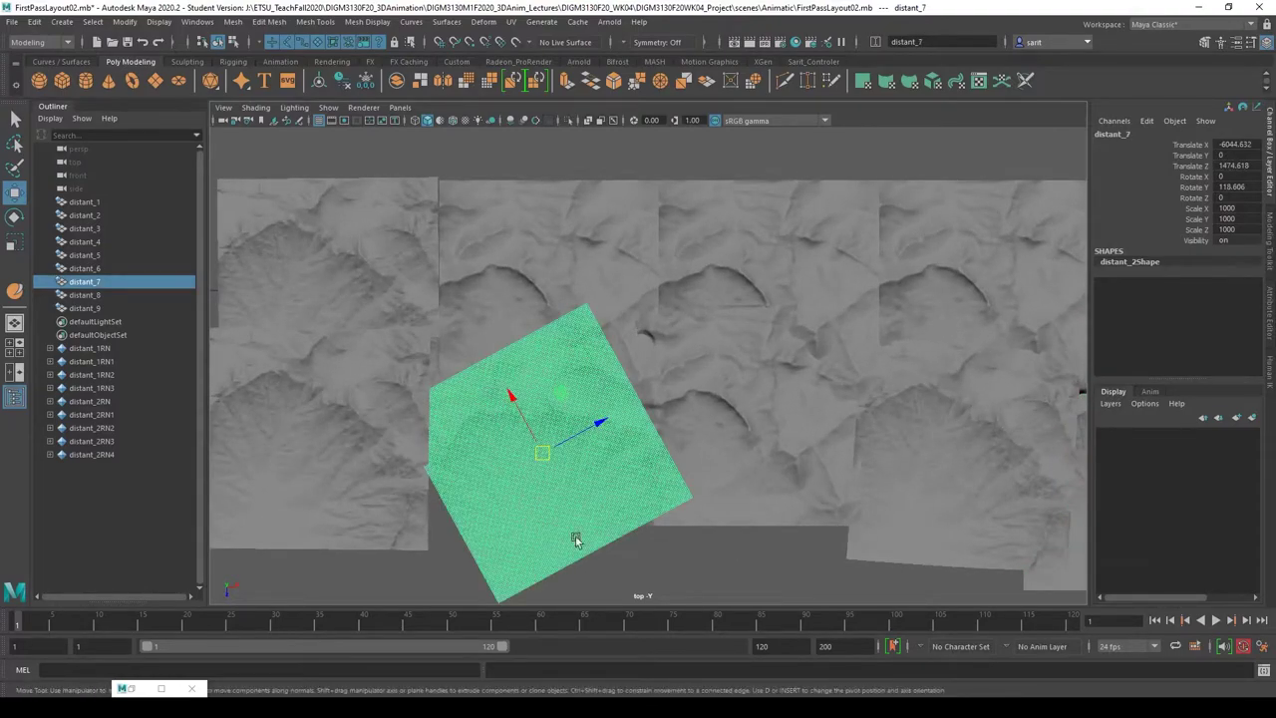
pyautogui.click(688, 559)
pyautogui.press('space')
pyautogui.press('space')
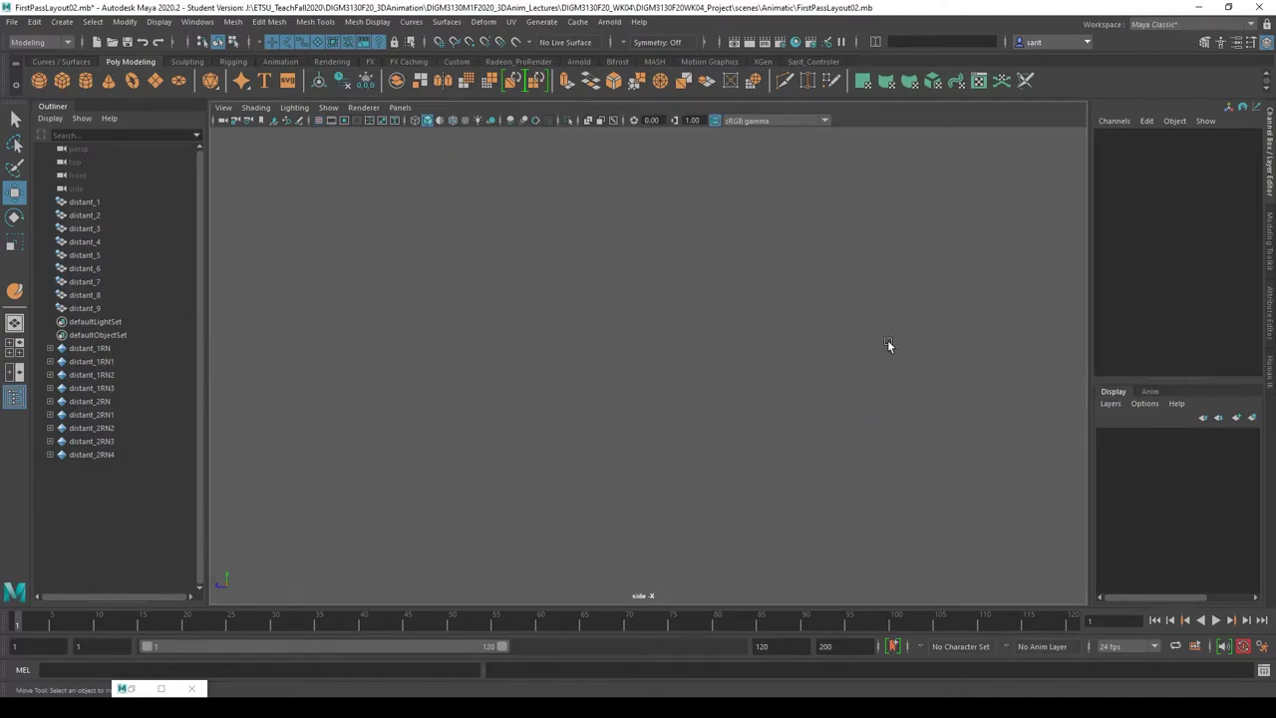
pyautogui.press('f')
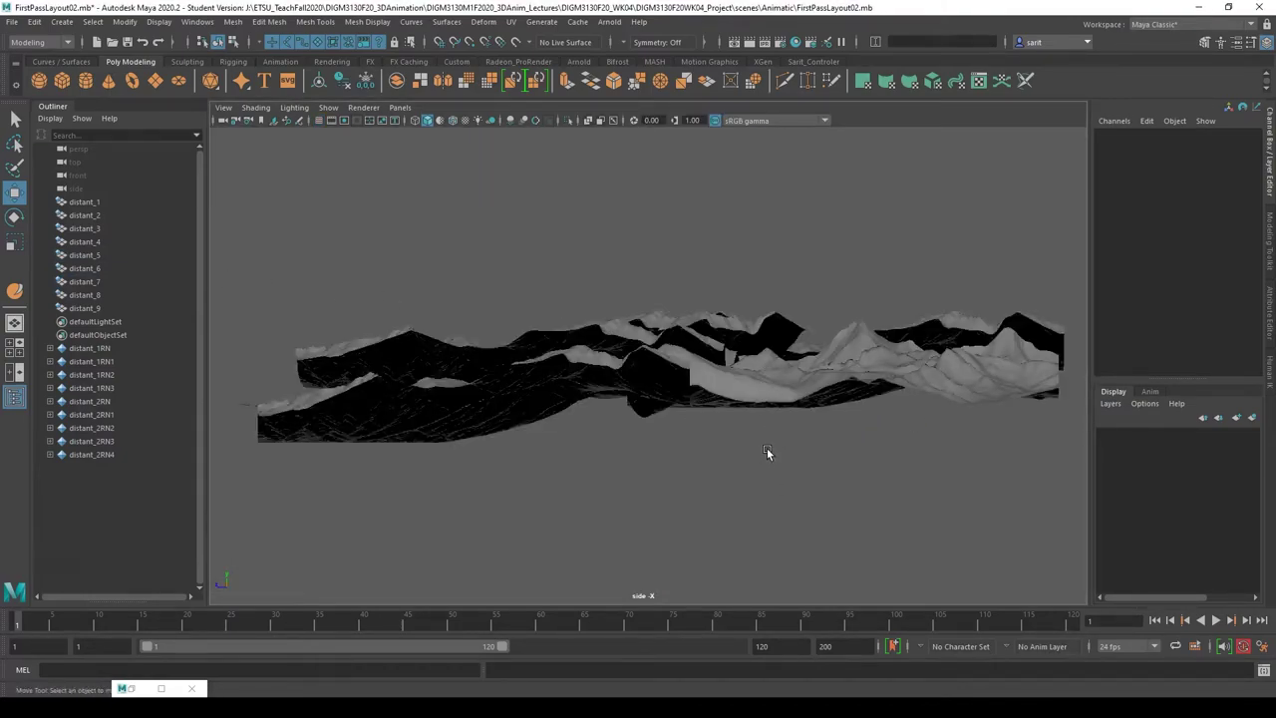
pyautogui.press('space')
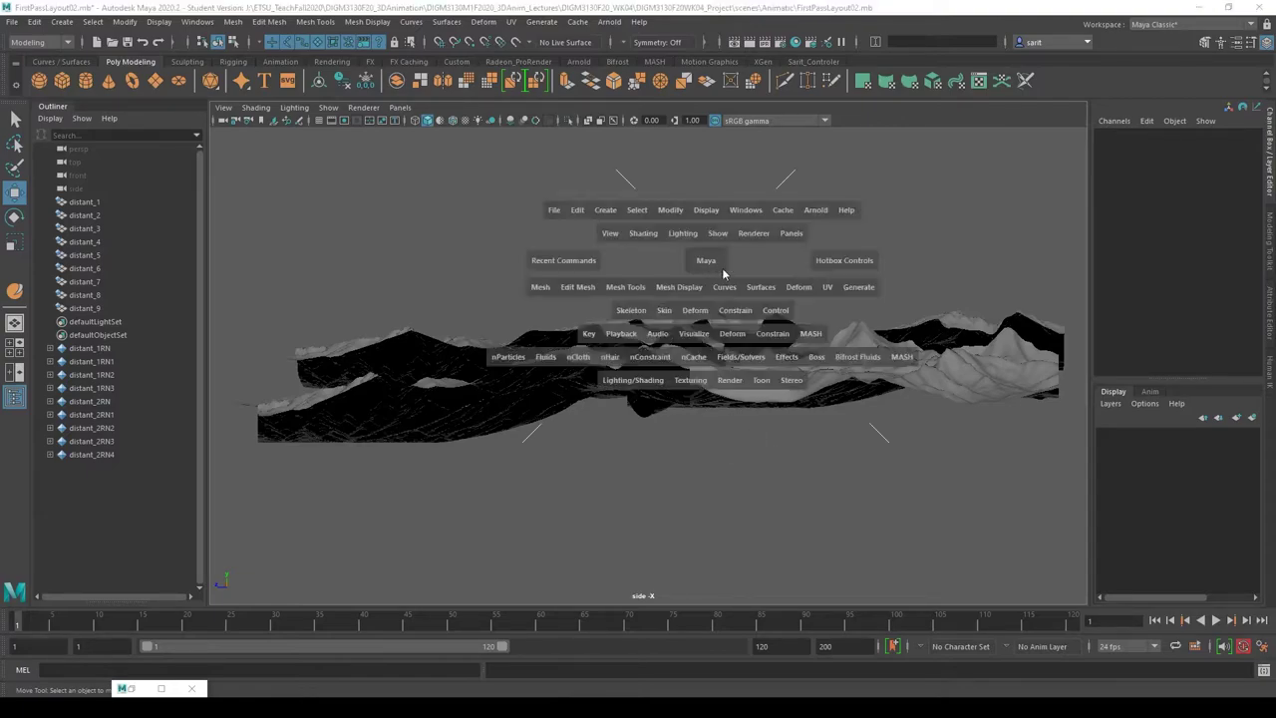
pyautogui.press('space')
pyautogui.keyDown('alt'); pyautogui.moveTo(828, 339); pyautogui.dragTo(642, 325, button='right'); pyautogui.keyUp('alt')
pyautogui.keyDown('alt'); pyautogui.moveTo(641, 326); pyautogui.dragTo(903, 455); pyautogui.keyUp('alt')
# - Detach the sculpting tools list as a floating window and activate the Sculpt Tool on distant_6
pyautogui.click(879, 451)
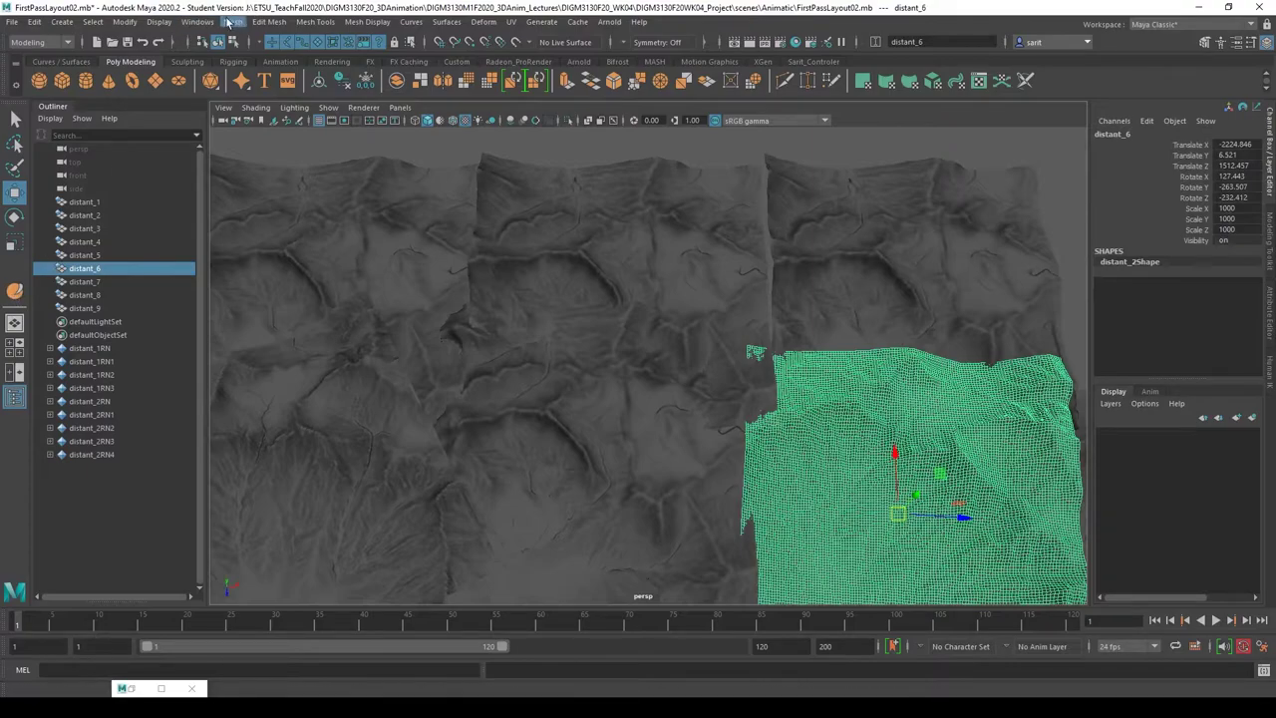
pyautogui.click(271, 22)
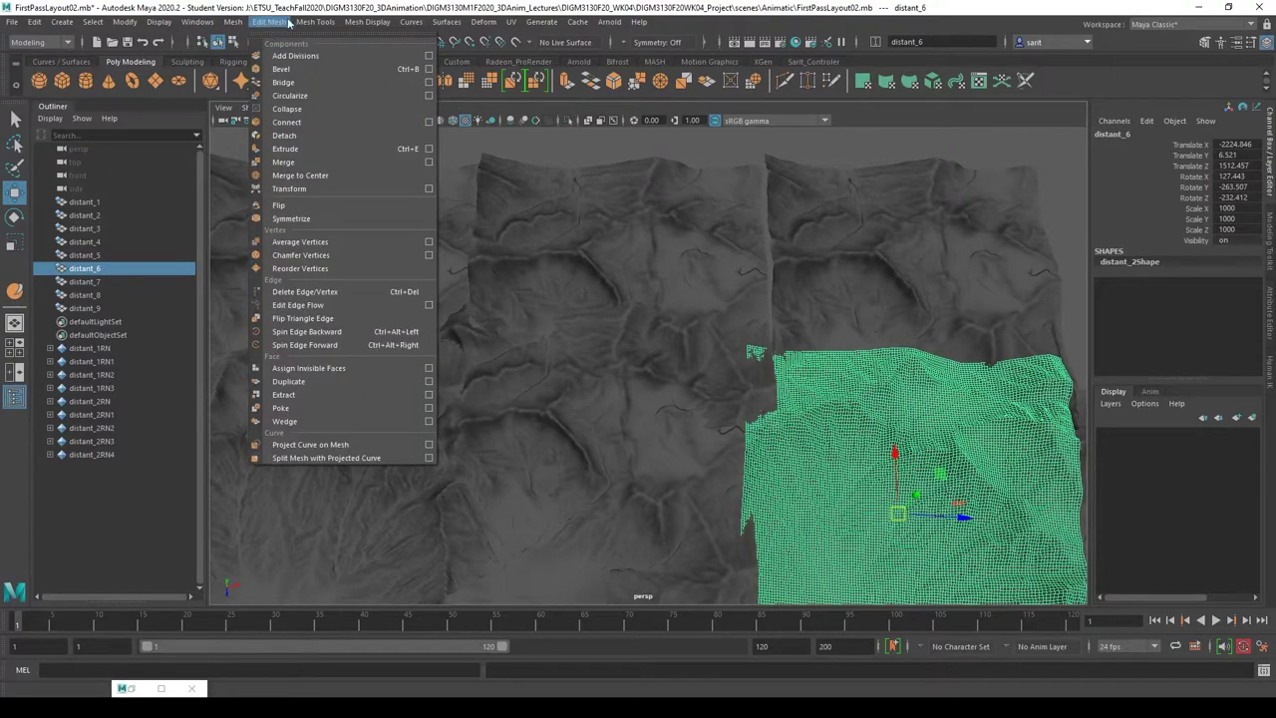
pyautogui.moveTo(316, 22)
pyautogui.moveTo(363, 216)
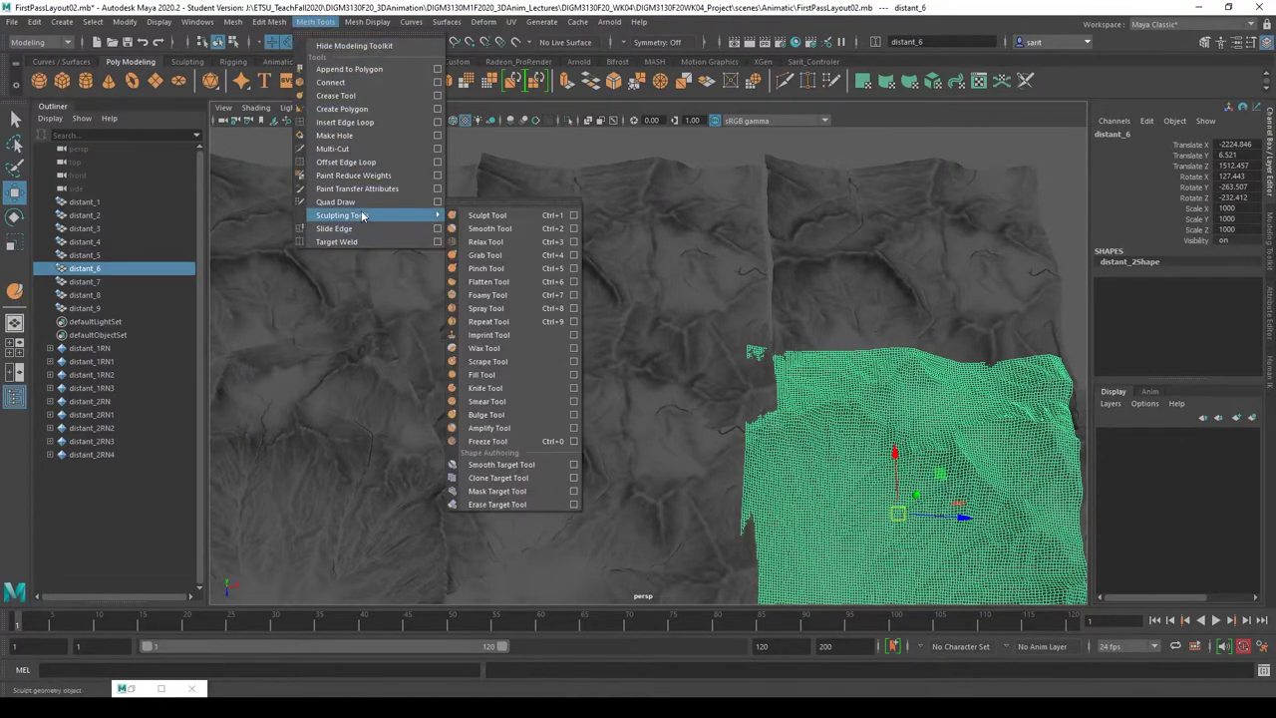
pyautogui.click(508, 209)
pyautogui.moveTo(518, 189); pyautogui.dragTo(204, 224)
pyautogui.click(171, 239)
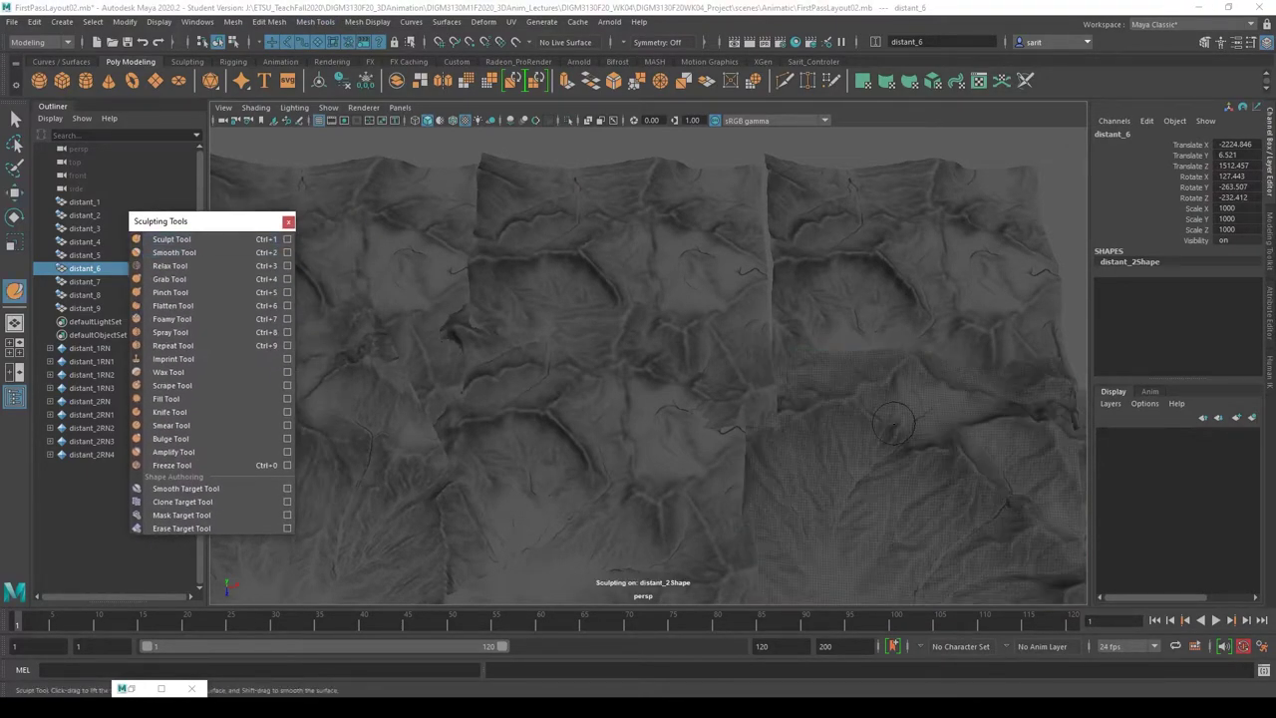
# - Open the Sculpt Tool settings and sculpt along distant_6's border to blend it into the adjoining terrain
pyautogui.moveTo(678, 379)
pyautogui.keyDown('alt'); pyautogui.mouseDown()
pyautogui.moveTo(776, 399)
pyautogui.moveTo(553, 366)
pyautogui.mouseUp(); pyautogui.keyUp('alt')
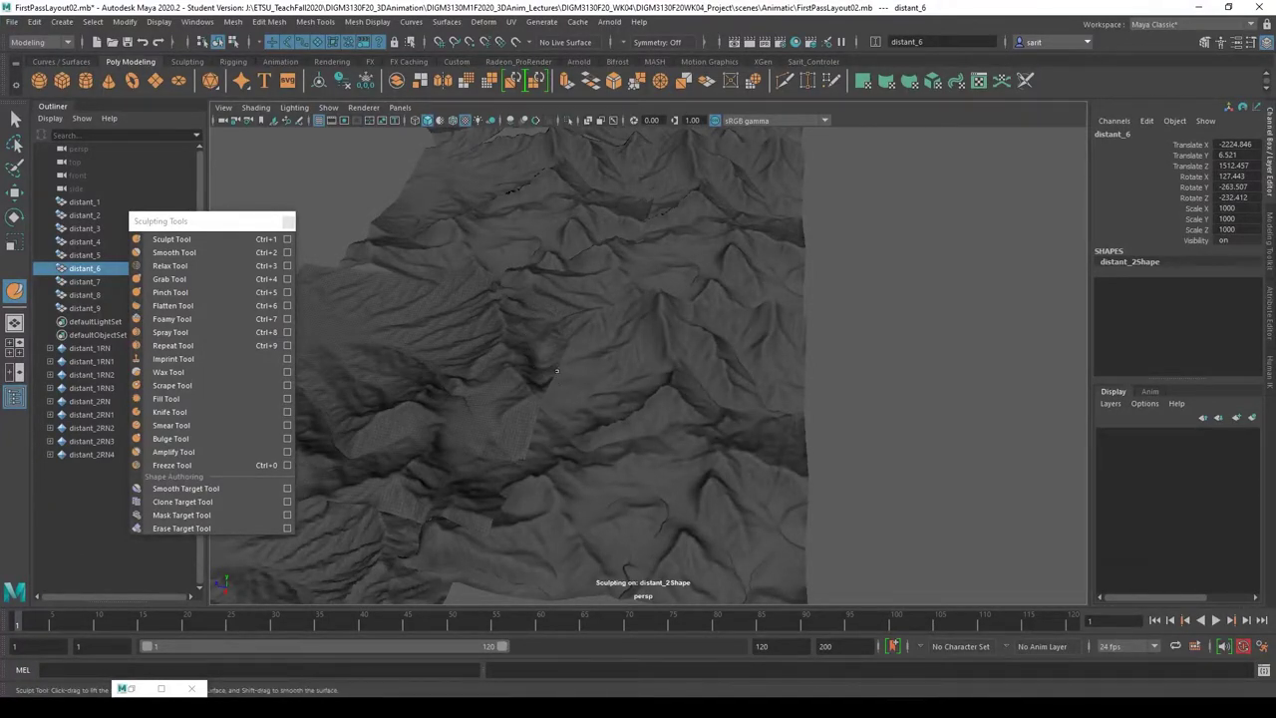
pyautogui.click(287, 240)
pyautogui.moveTo(406, 172); pyautogui.dragTo(986, 112)
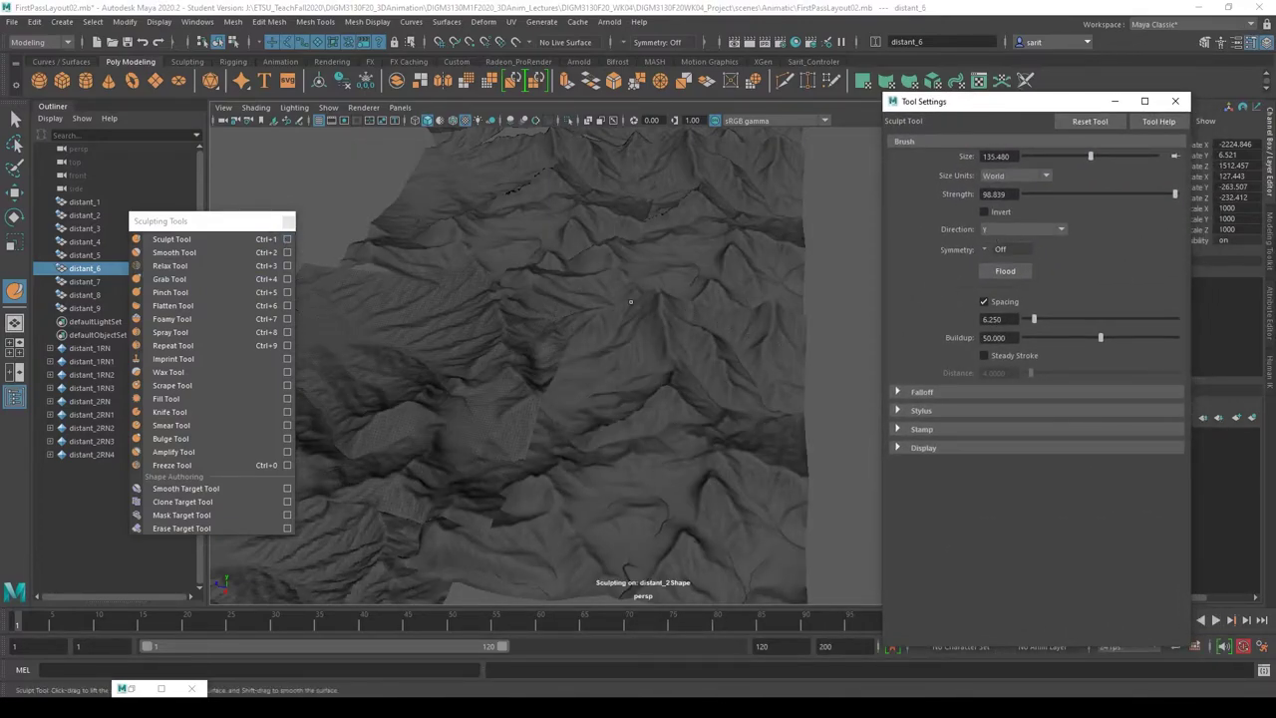
pyautogui.click(546, 371)
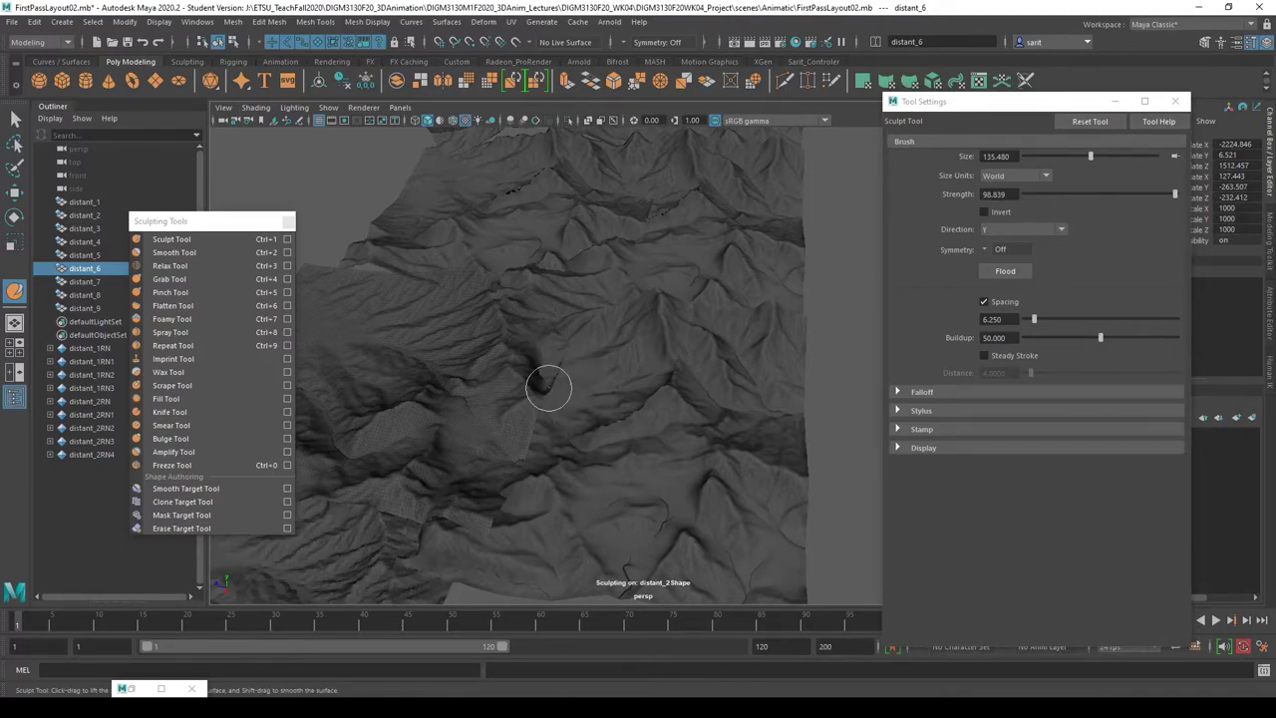
pyautogui.moveTo(551, 377)
pyautogui.mouseDown()
pyautogui.moveTo(541, 381)
pyautogui.moveTo(551, 387)
pyautogui.moveTo(568, 338)
pyautogui.mouseUp()
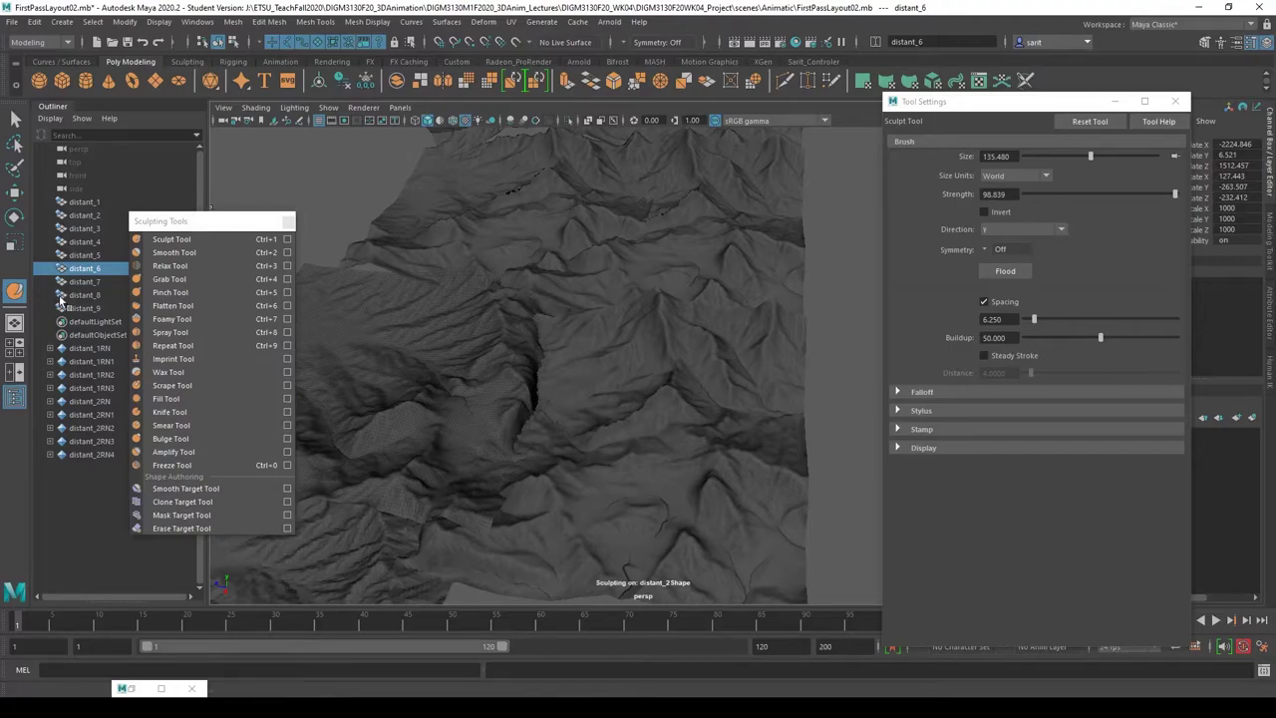
# - Reference ground_close.mb into the scene through the Reference Editor and frame all objects in the perspective view
pyautogui.click(15, 24)
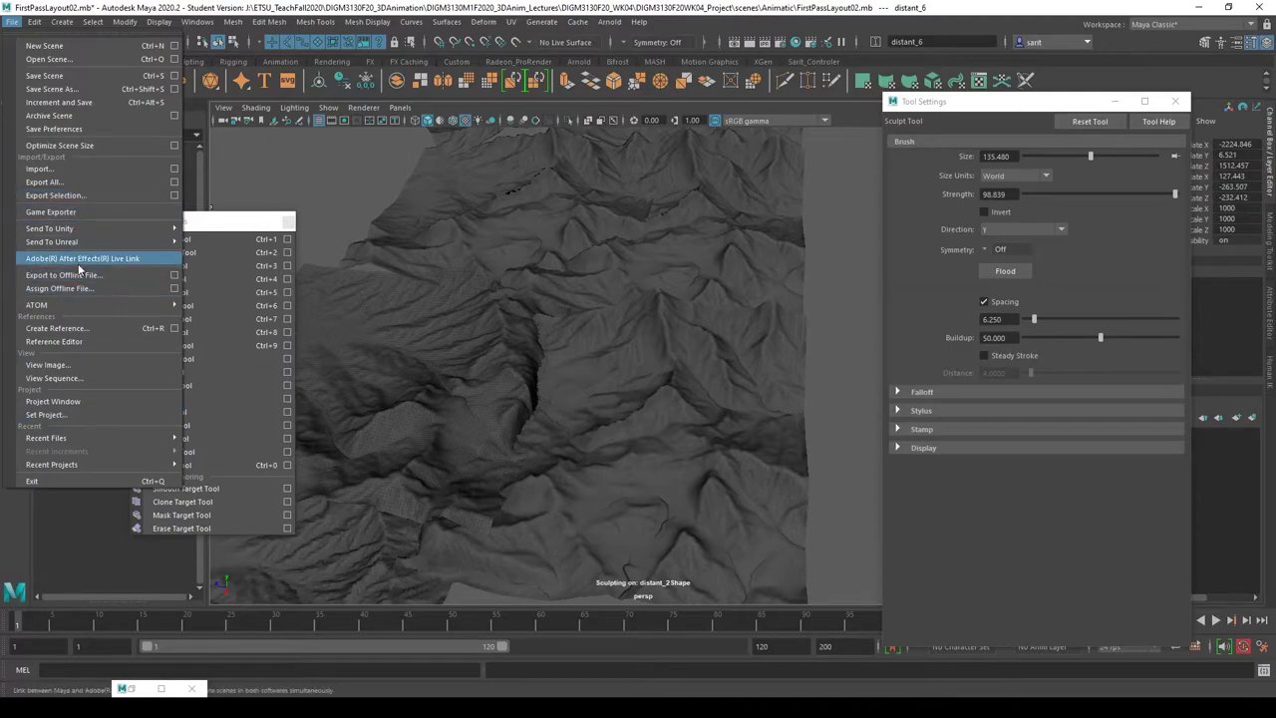
pyautogui.click(72, 342)
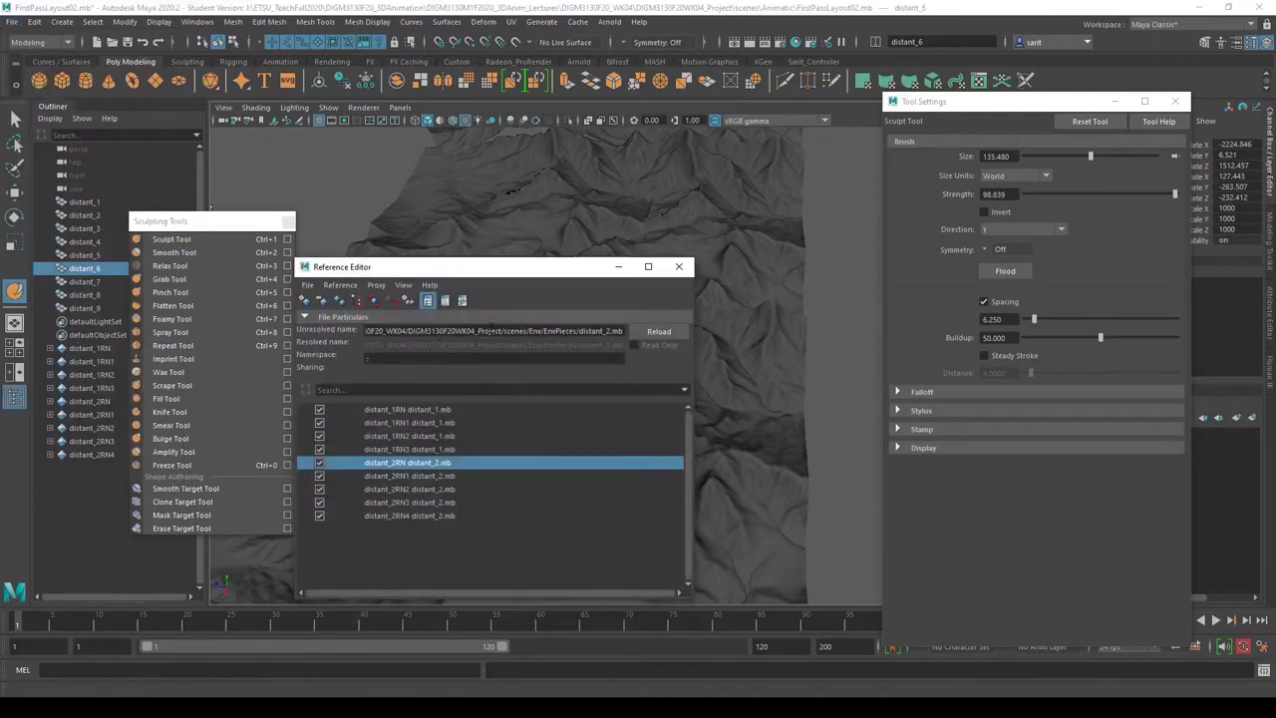
pyautogui.click(314, 303)
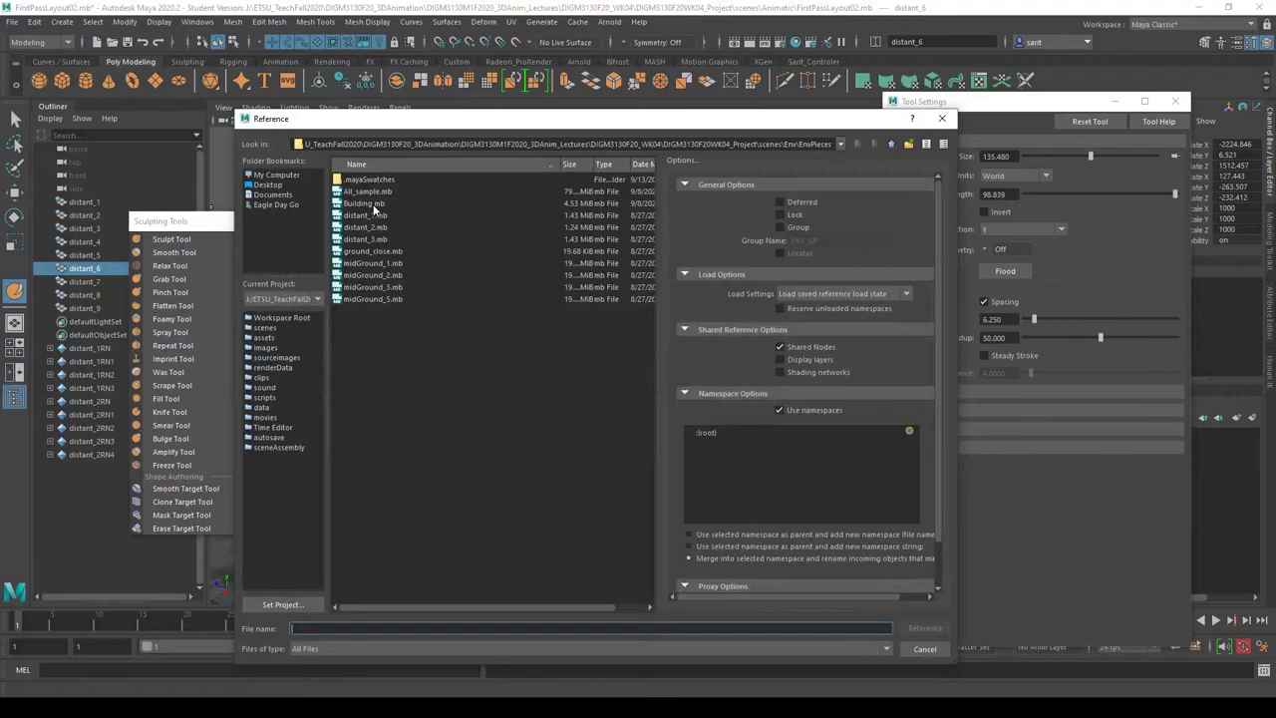
pyautogui.doubleClick(382, 251)
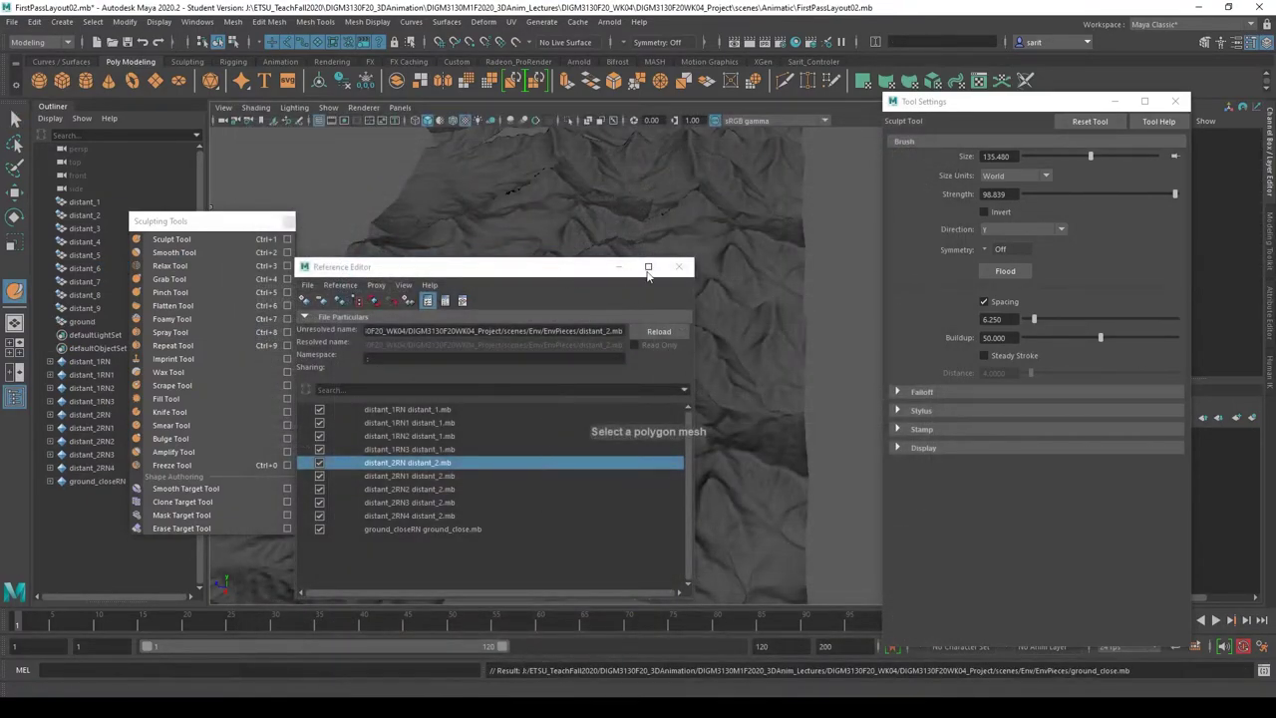
pyautogui.click(679, 267)
pyautogui.press('a')
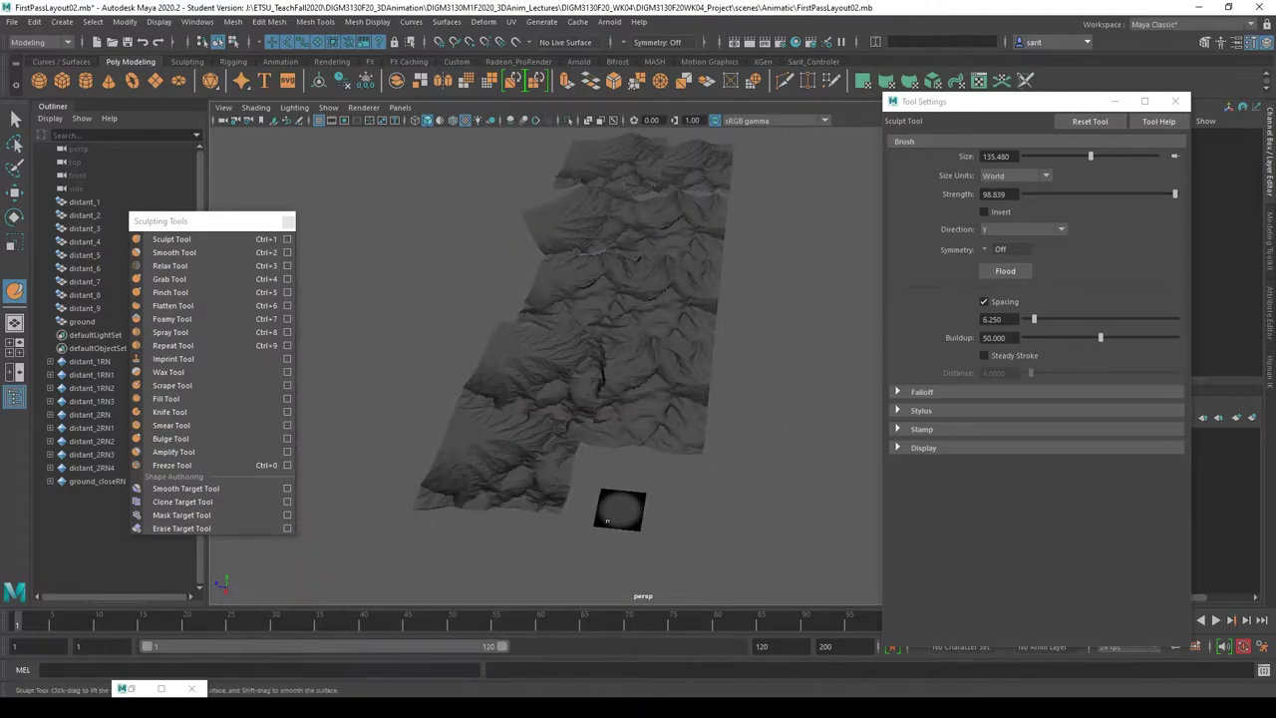
# - Scale the small ground plane uniformly to about 29,304 so it spreads well beyond the mountain terrain
pyautogui.click(15, 119)
pyautogui.click(621, 514)
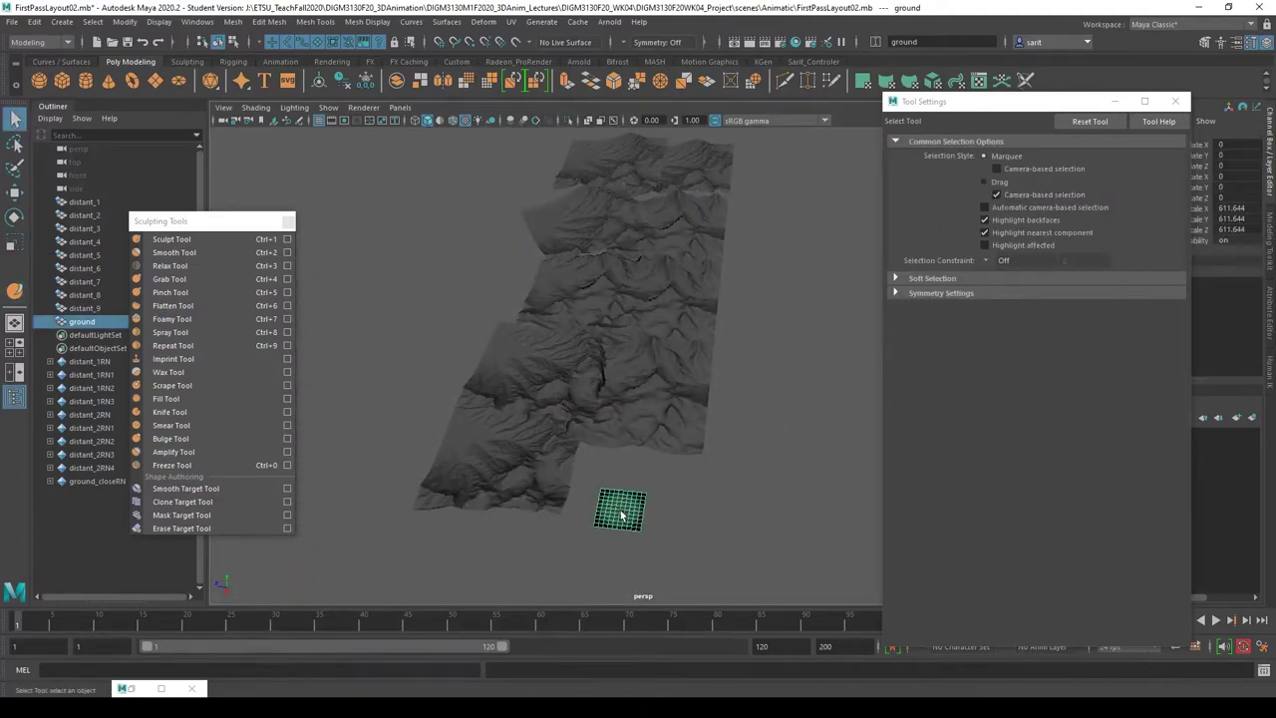
pyautogui.press('r')
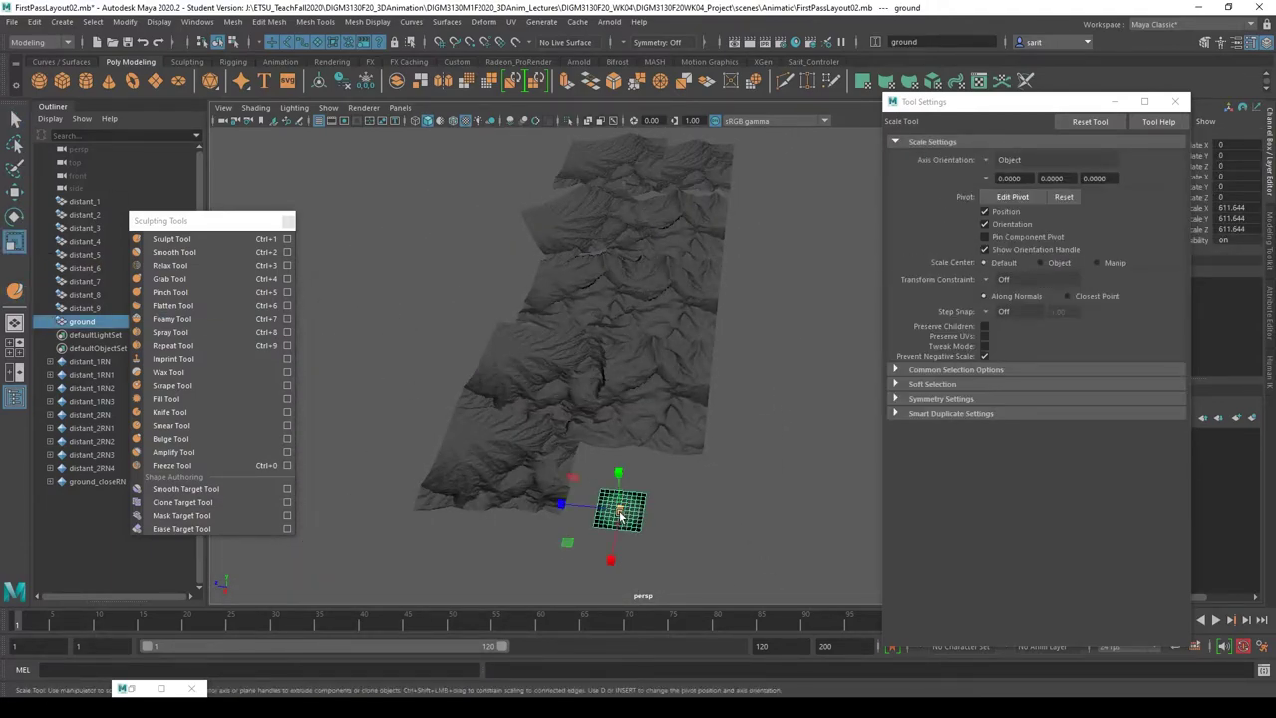
pyautogui.moveTo(621, 514); pyautogui.dragTo(629, 560)
pyautogui.moveTo(620, 510); pyautogui.dragTo(1054, 526)
pyautogui.moveTo(624, 507); pyautogui.dragTo(892, 498)
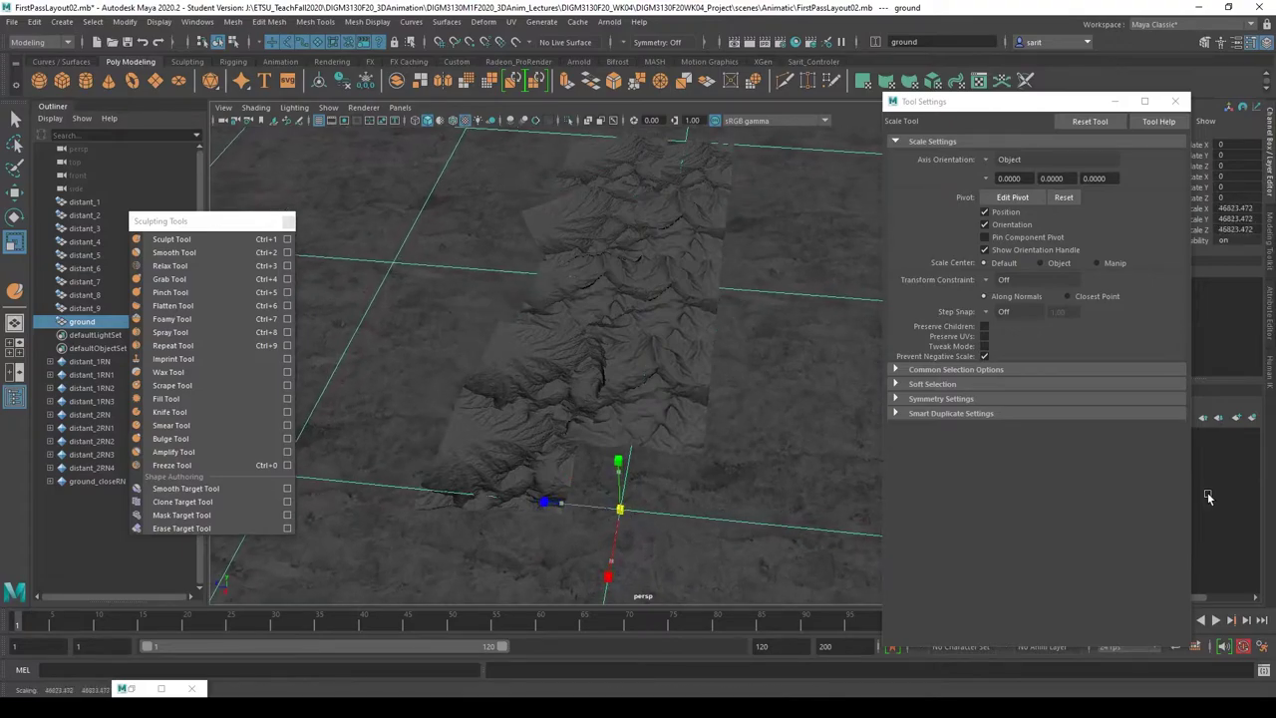
pyautogui.keyDown('alt'); pyautogui.moveTo(705, 459); pyautogui.dragTo(638, 437); pyautogui.keyUp('alt')
pyautogui.keyDown('alt'); pyautogui.moveTo(638, 441); pyautogui.dragTo(773, 392, button='right'); pyautogui.keyUp('alt')
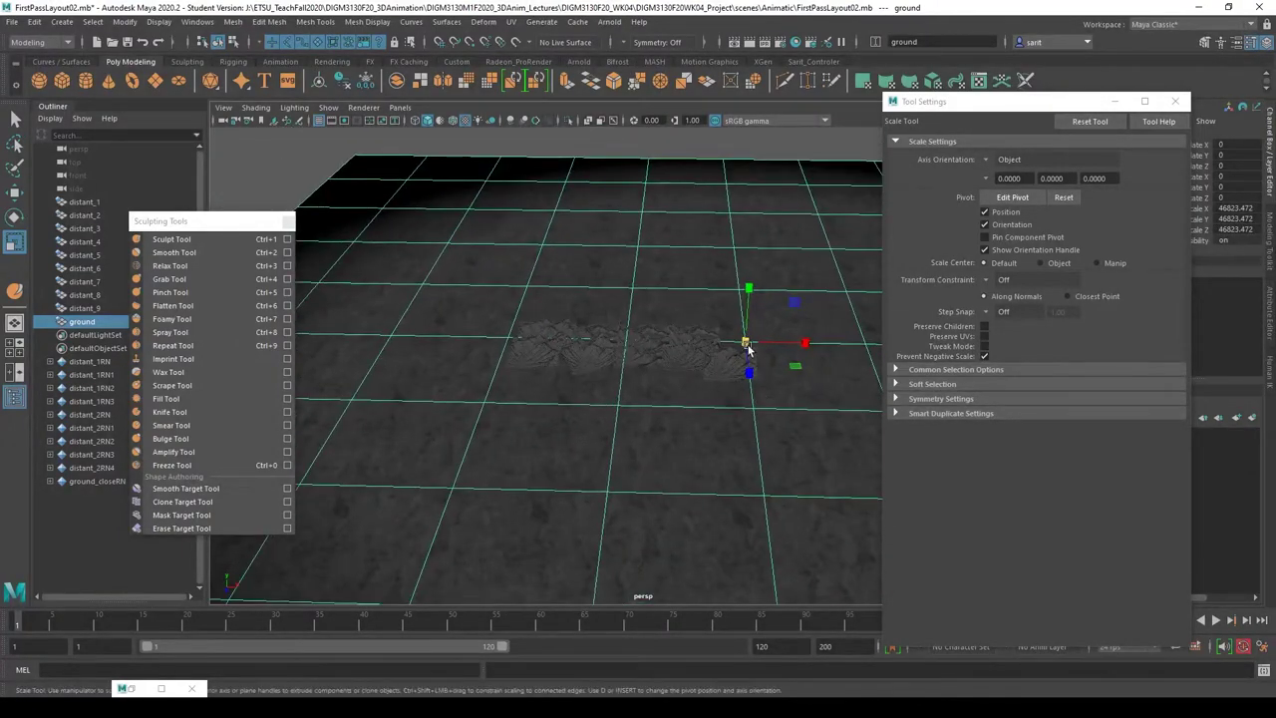
pyautogui.moveTo(750, 348); pyautogui.dragTo(749, 390)
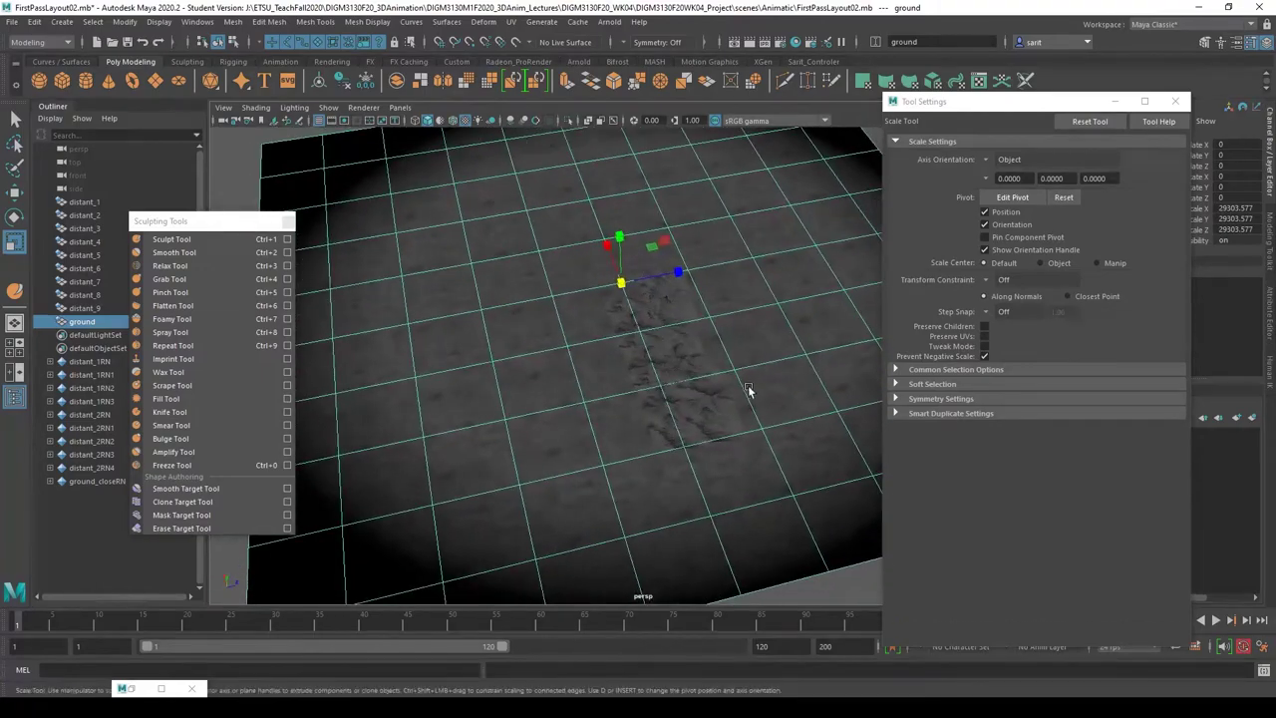
pyautogui.keyDown('alt'); pyautogui.moveTo(750, 391); pyautogui.dragTo(576, 349, button='right'); pyautogui.keyUp('alt')
pyautogui.keyDown('alt'); pyautogui.moveTo(576, 350); pyautogui.dragTo(634, 374); pyautogui.keyUp('alt')
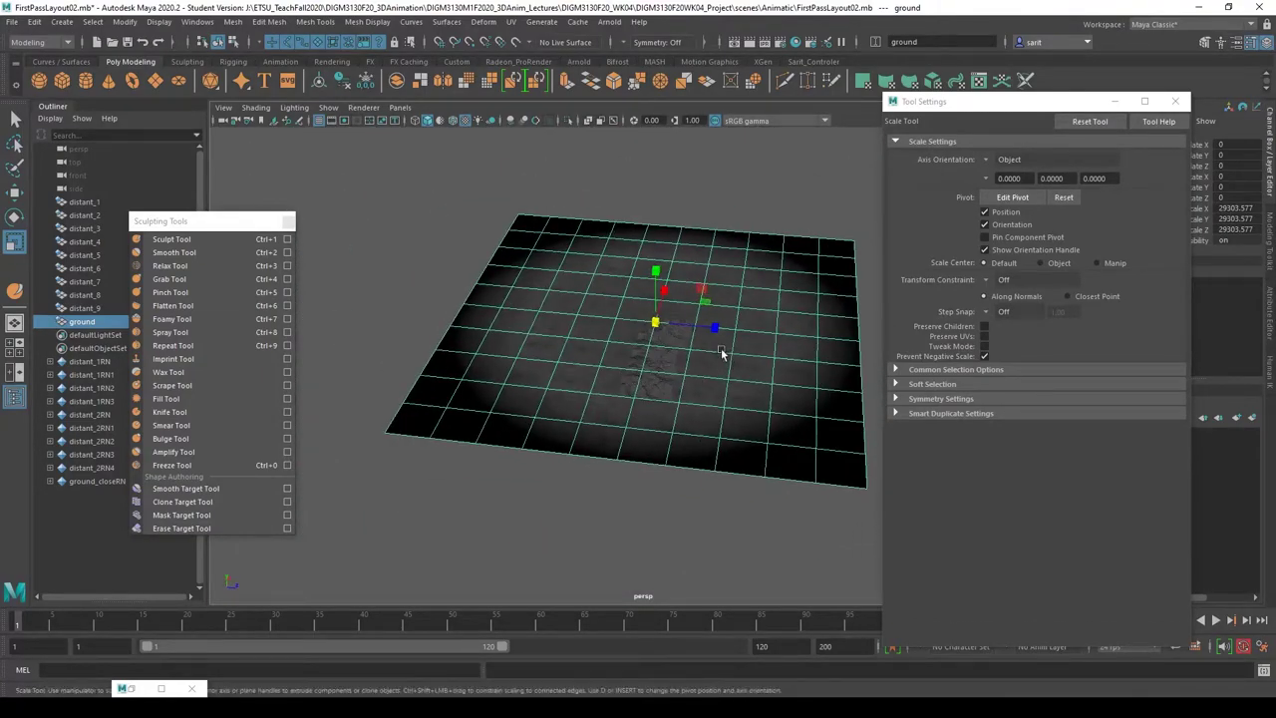
# - Try narrowing the ground plane along Z, undo that, and reduce its uniform scale to about 12,281
pyautogui.moveTo(714, 332); pyautogui.dragTo(676, 334)
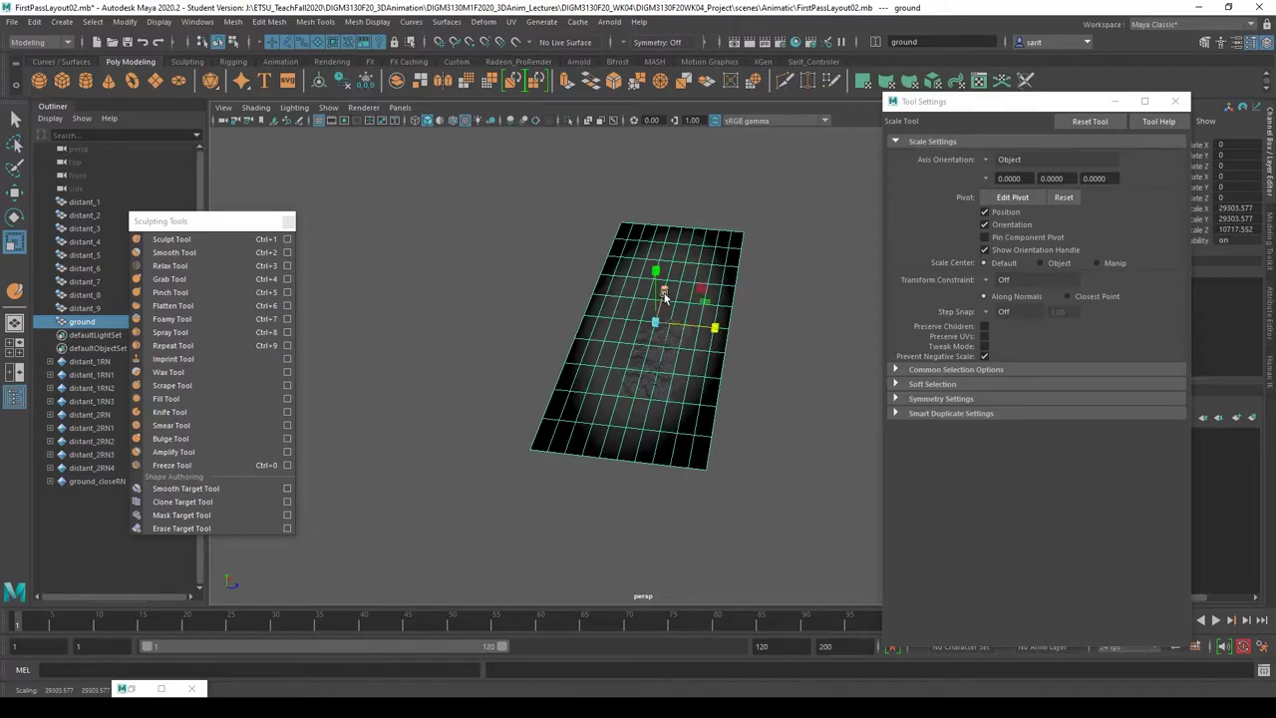
pyautogui.hotkey('ctrl', 'z')
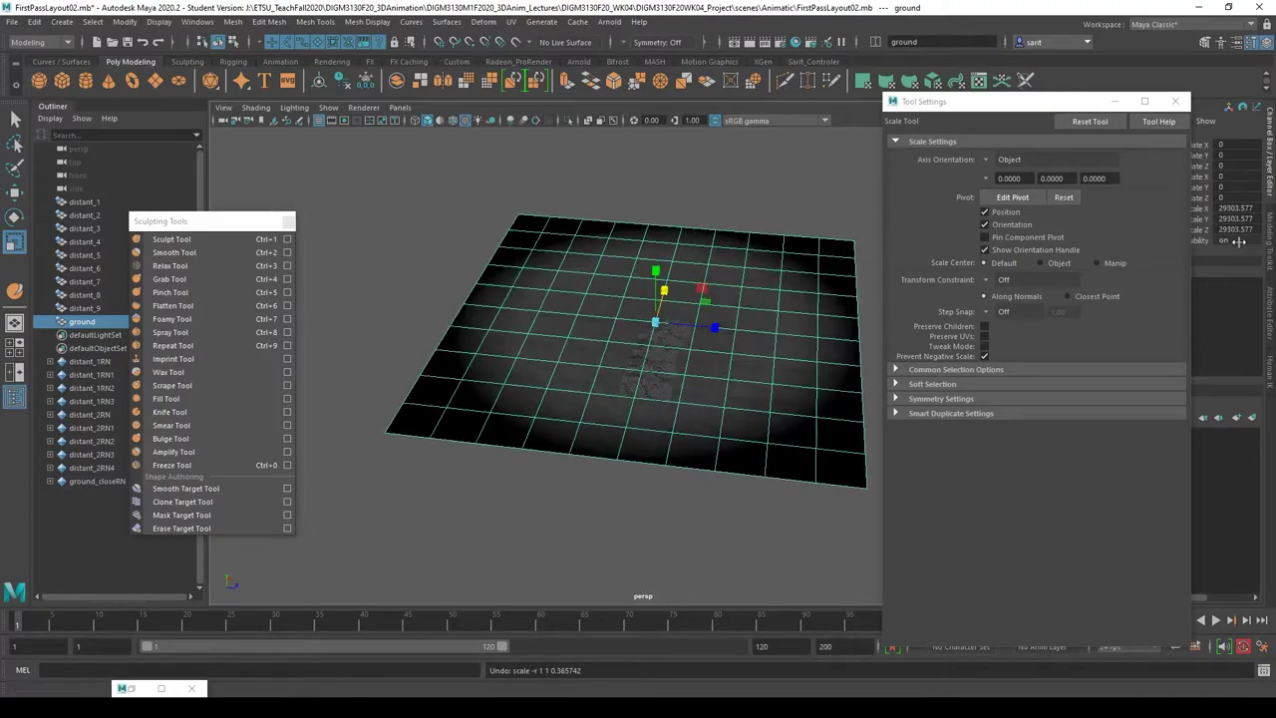
pyautogui.keyDown('alt'); pyautogui.moveTo(826, 399); pyautogui.dragTo(664, 432); pyautogui.keyUp('alt')
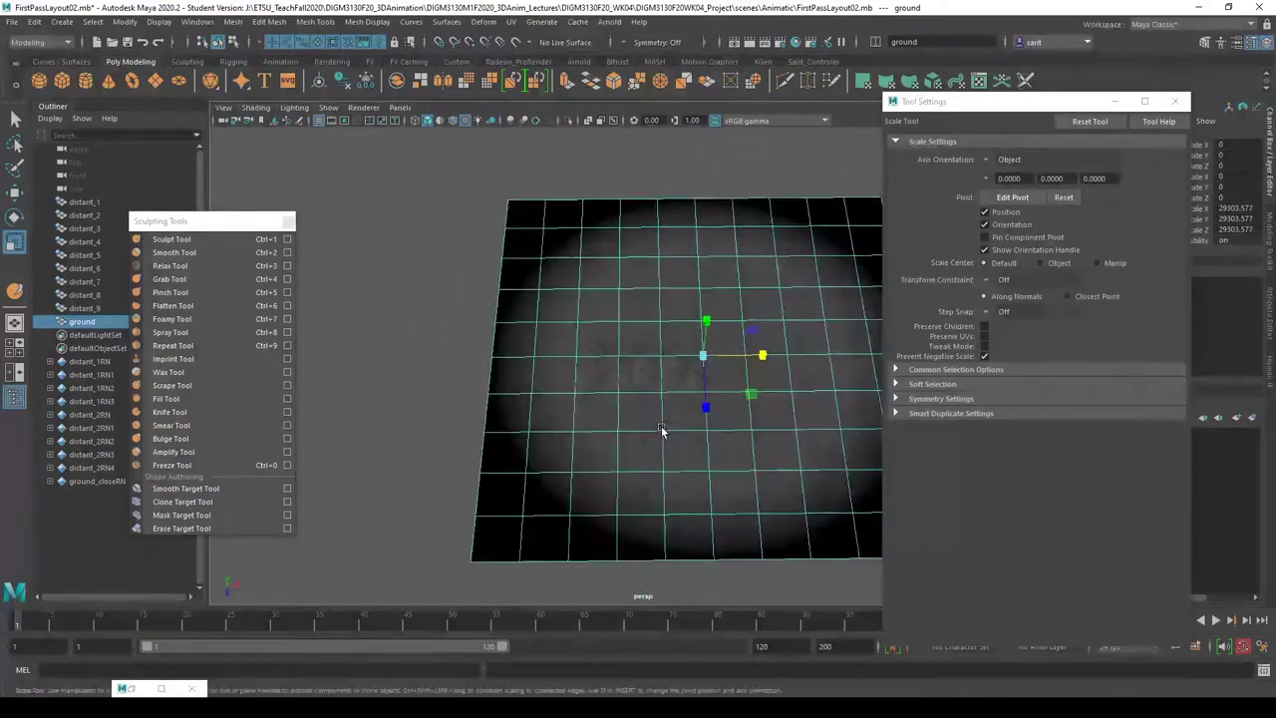
pyautogui.keyDown('alt'); pyautogui.moveTo(663, 433); pyautogui.dragTo(857, 430, button='right'); pyautogui.keyUp('alt')
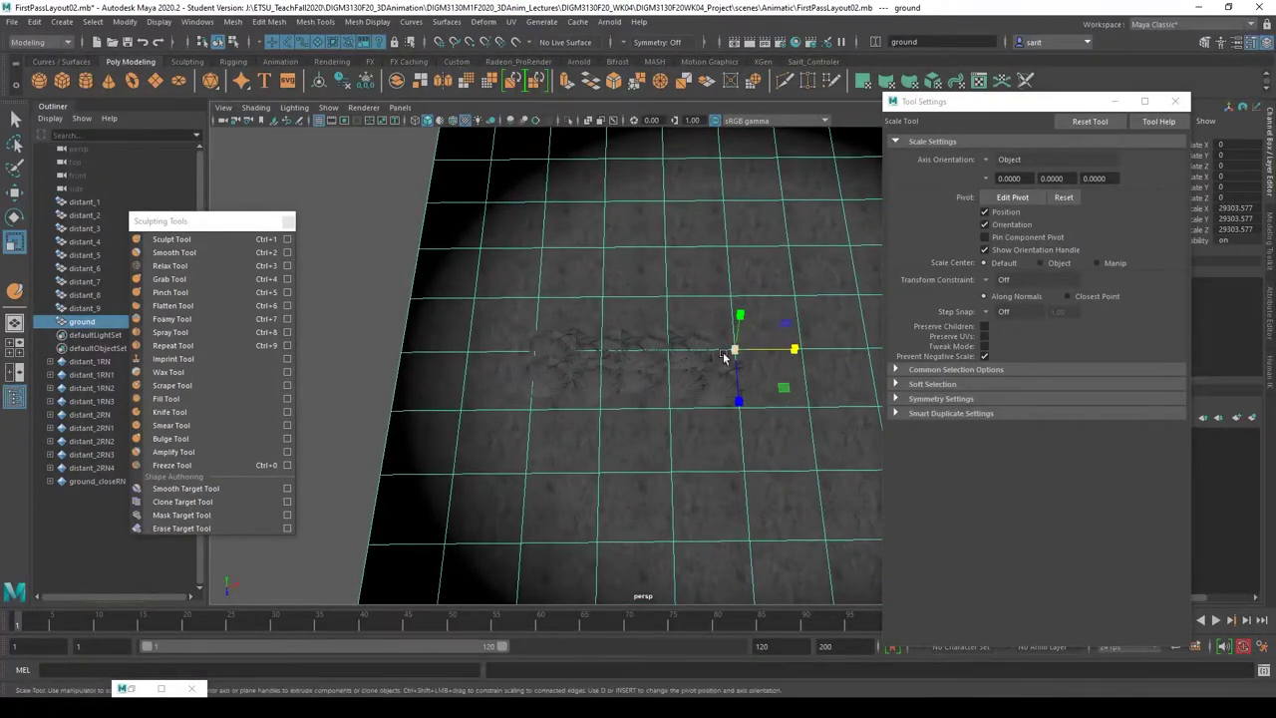
pyautogui.moveTo(724, 357); pyautogui.dragTo(535, 315)
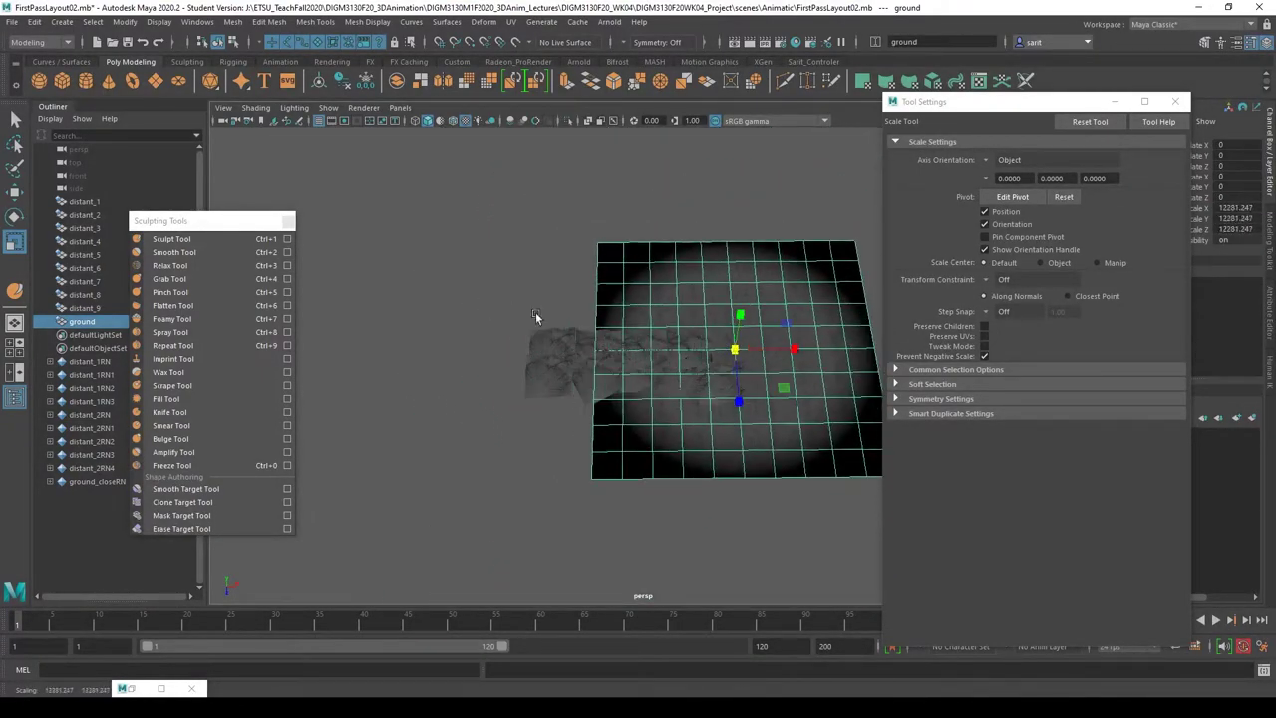
# - Move the ground plane under the mountains to about -4473.66 in X and raise it to about 191.72 in Y
pyautogui.press('w')
pyautogui.moveTo(797, 349); pyautogui.dragTo(700, 311)
pyautogui.keyDown('alt'); pyautogui.moveTo(699, 311); pyautogui.dragTo(723, 436, button='right'); pyautogui.keyUp('alt')
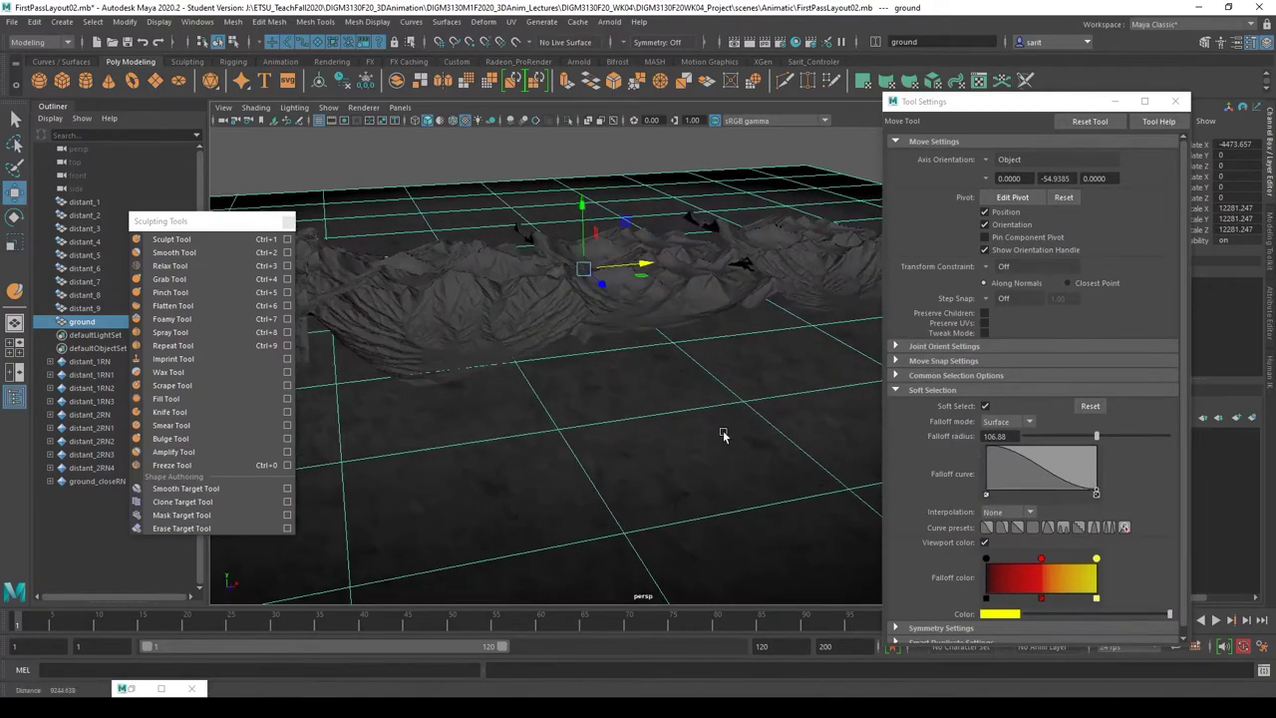
pyautogui.moveTo(583, 241); pyautogui.dragTo(578, 299)
pyautogui.moveTo(610, 161); pyautogui.dragTo(631, 407)
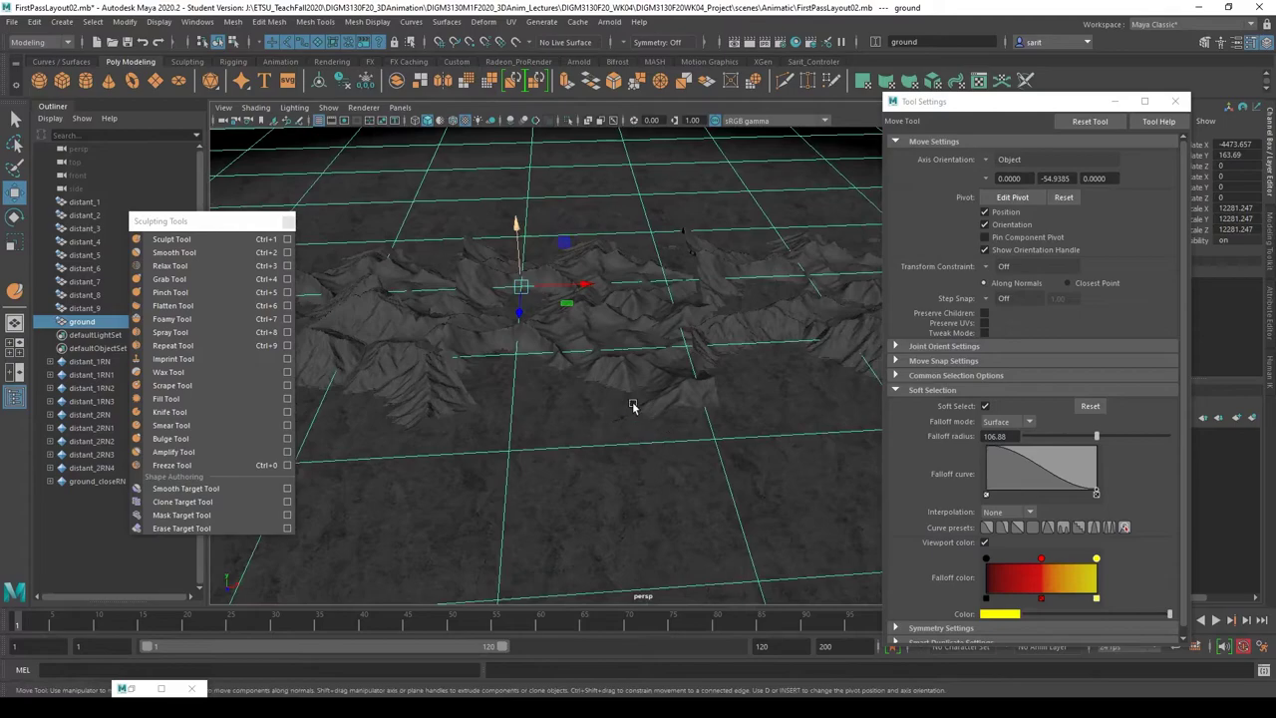
pyautogui.moveTo(521, 256); pyautogui.dragTo(514, 240)
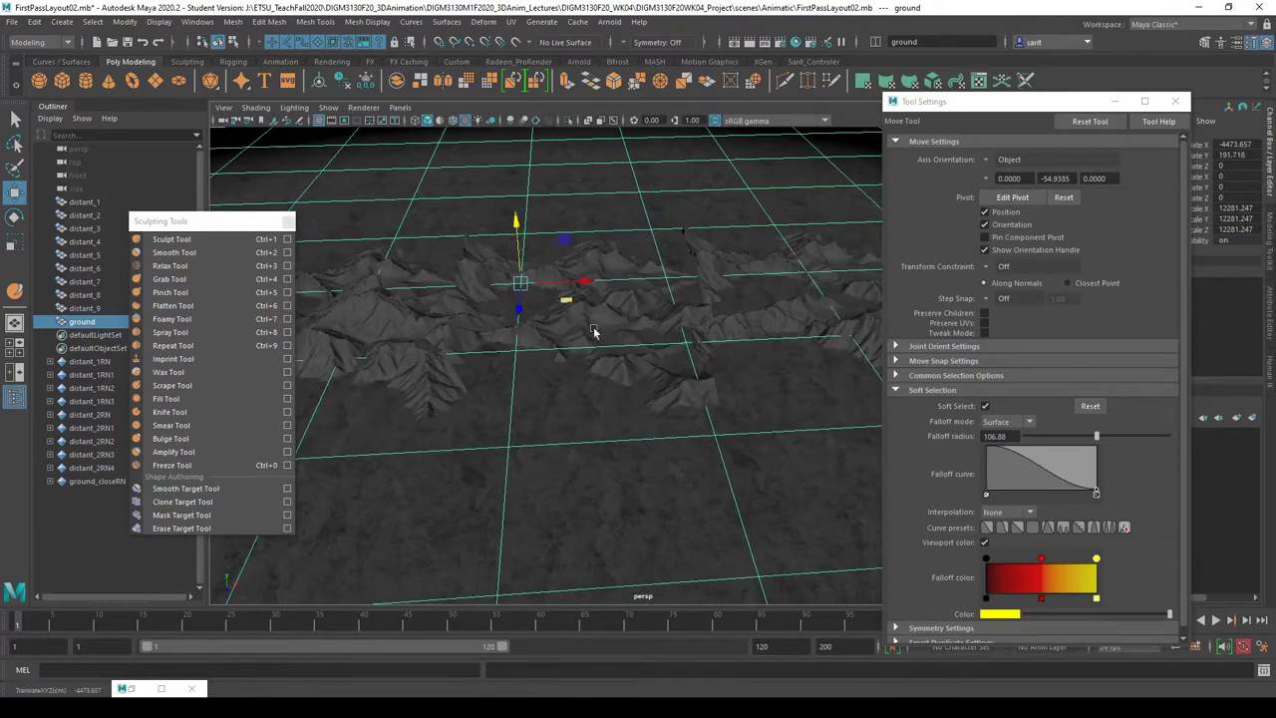
pyautogui.keyDown('alt'); pyautogui.moveTo(592, 333); pyautogui.dragTo(586, 461); pyautogui.keyUp('alt')
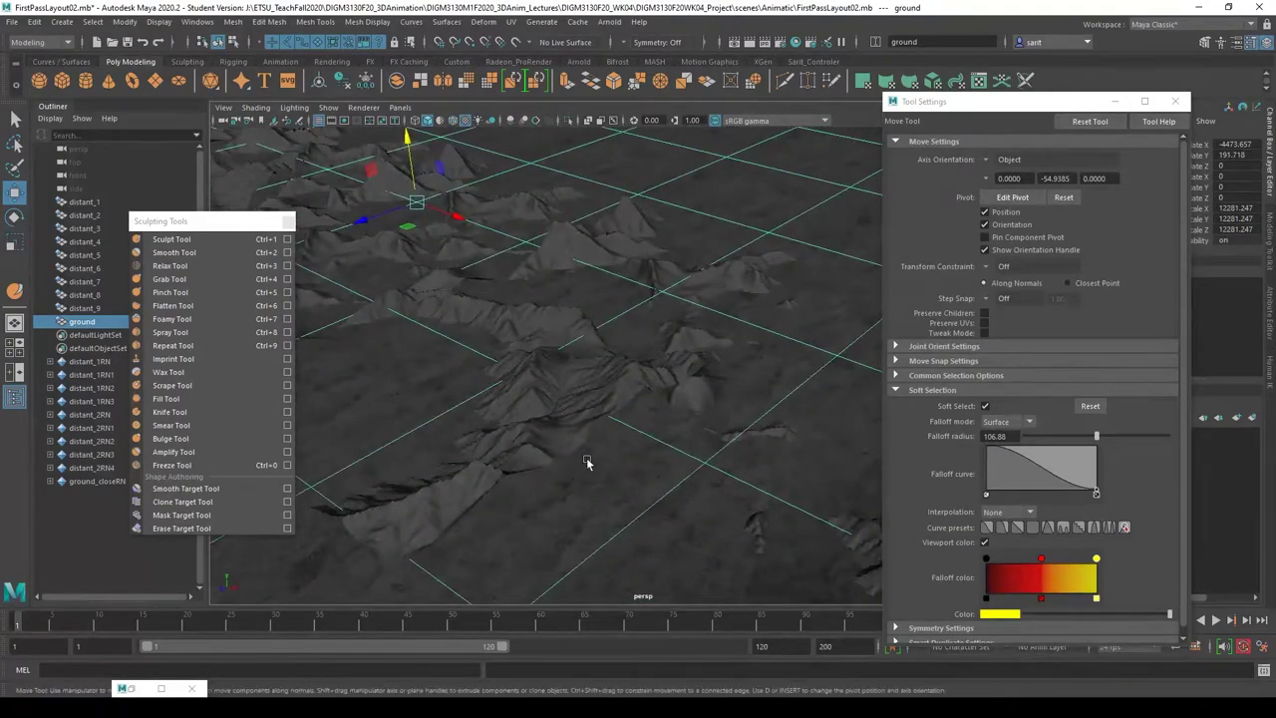
# - Put the selected ground plane on a new display layer named Ground_layer
pyautogui.click(1114, 100)
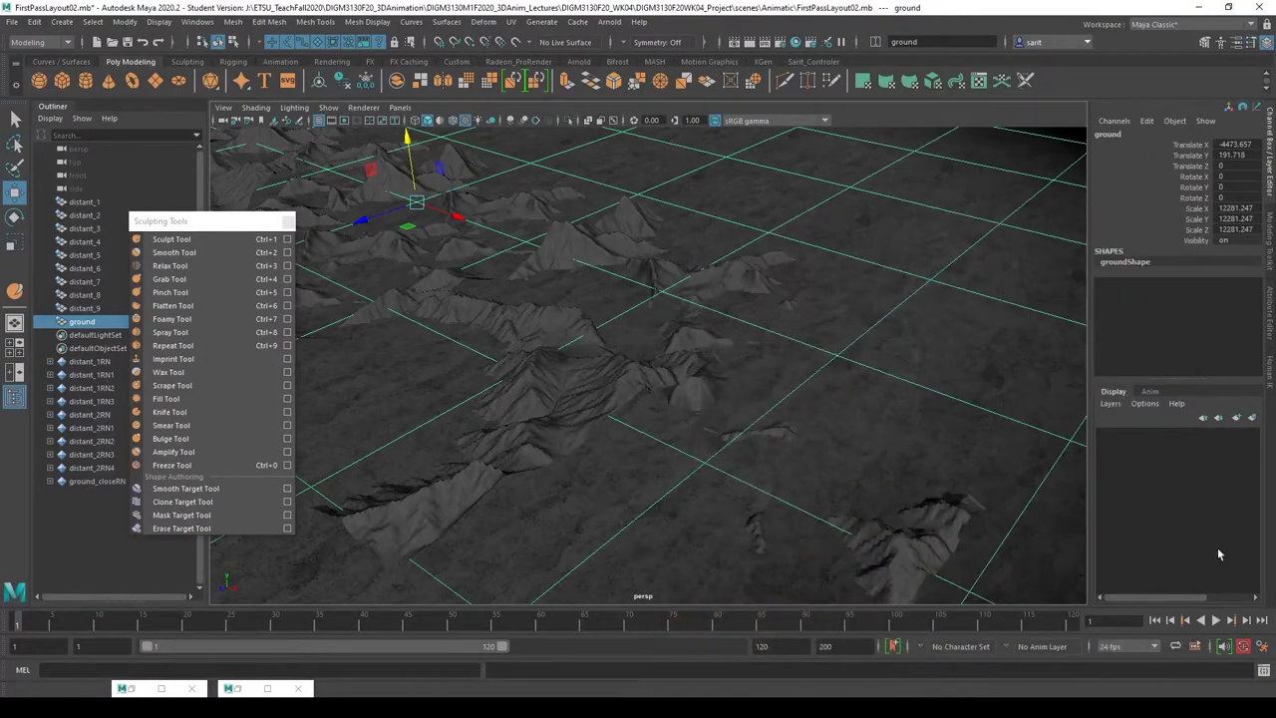
pyautogui.click(1251, 419)
pyautogui.doubleClick(1164, 439)
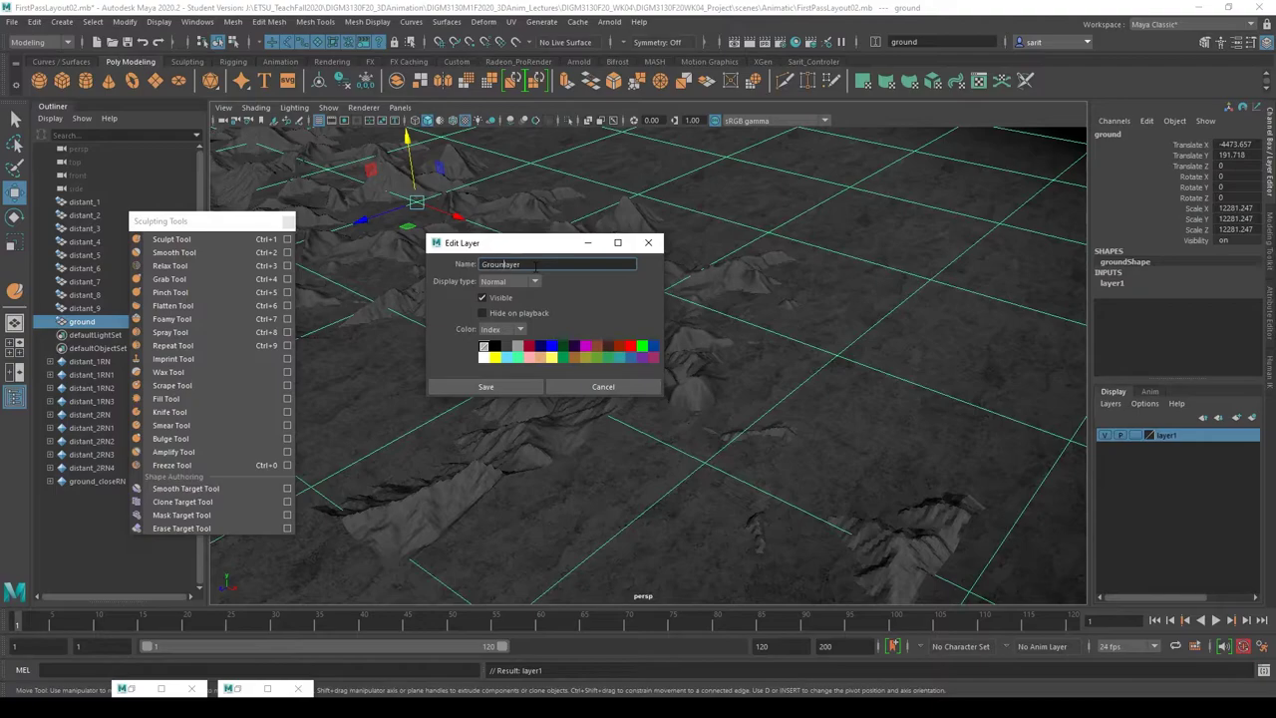
pyautogui.write('_')
pyautogui.click(484, 387)
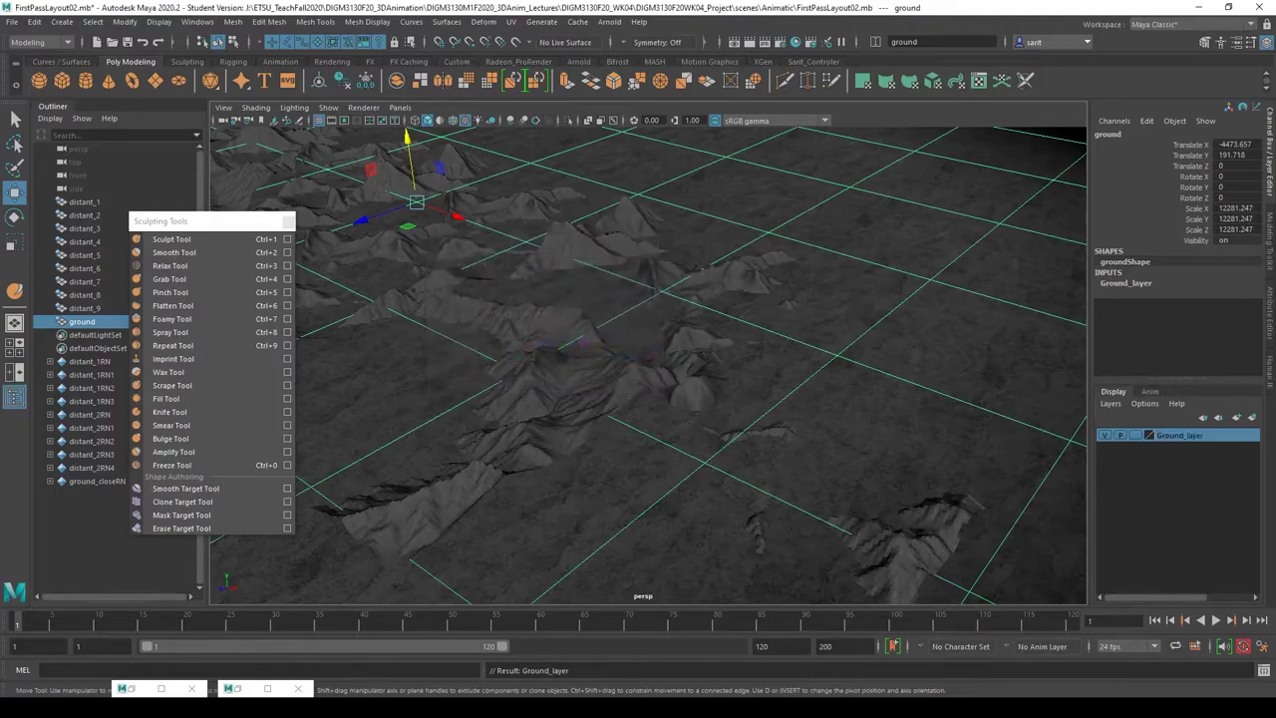
# - Set the display type of Ground_layer to Reference and clear the selection
pyautogui.click(1136, 436)
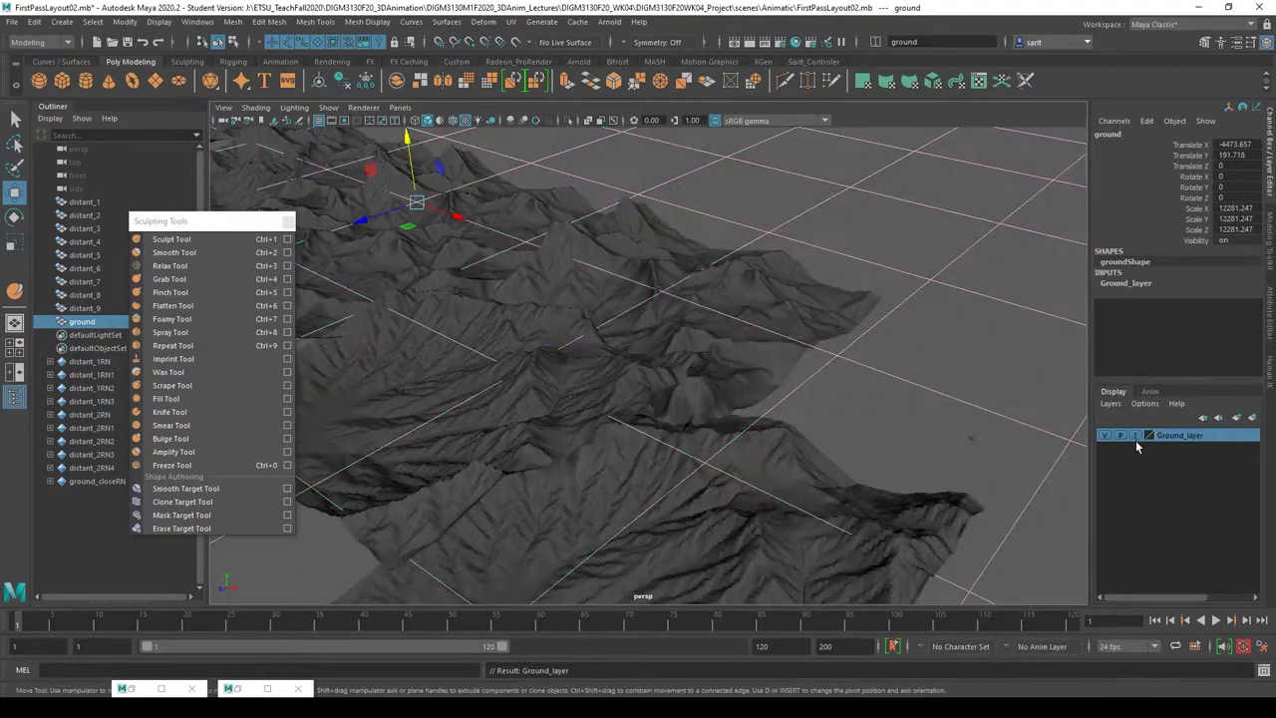
pyautogui.click(1137, 436)
pyautogui.click(763, 347)
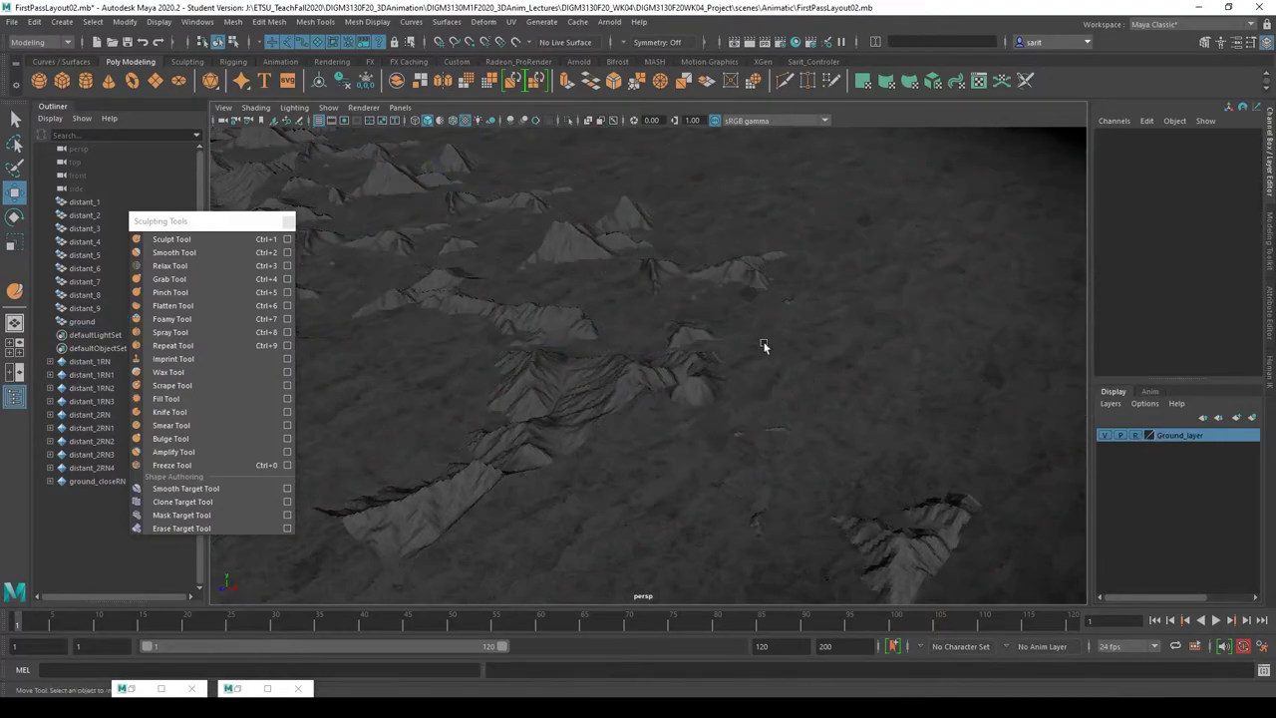
# - Raise and fill out the lower slopes along the near ridge of distant_6 with the Sculpt Tool
pyautogui.moveTo(763, 348); pyautogui.dragTo(595, 360)
pyautogui.click(801, 401)
pyautogui.moveTo(680, 442)
pyautogui.keyDown('alt'); pyautogui.mouseDown()
pyautogui.moveTo(777, 445)
pyautogui.moveTo(877, 421)
pyautogui.moveTo(881, 457)
pyautogui.moveTo(835, 438)
pyautogui.mouseUp(); pyautogui.keyUp('alt')
pyautogui.click(877, 421)
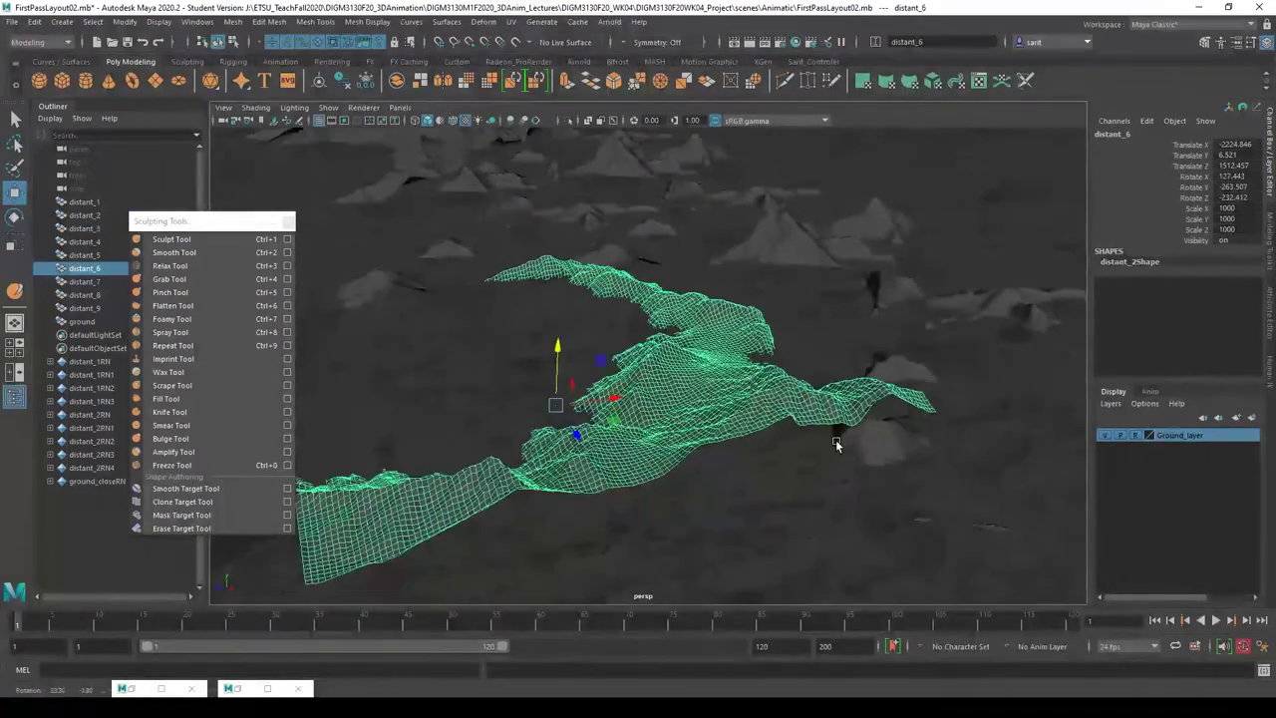
pyautogui.click(190, 237)
pyautogui.click(287, 239)
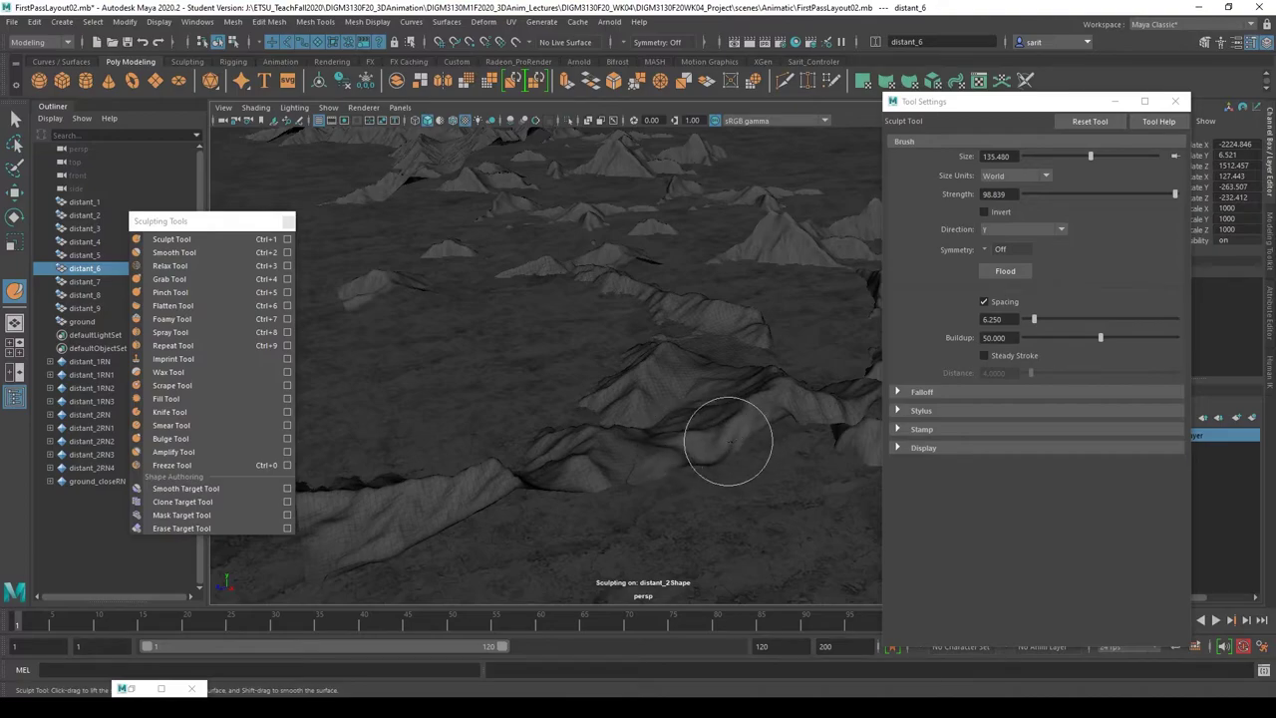
pyautogui.moveTo(727, 441); pyautogui.dragTo(780, 425)
pyautogui.moveTo(780, 425)
pyautogui.mouseDown()
pyautogui.moveTo(769, 420)
pyautogui.moveTo(783, 431)
pyautogui.moveTo(820, 422)
pyautogui.moveTo(814, 437)
pyautogui.mouseUp()
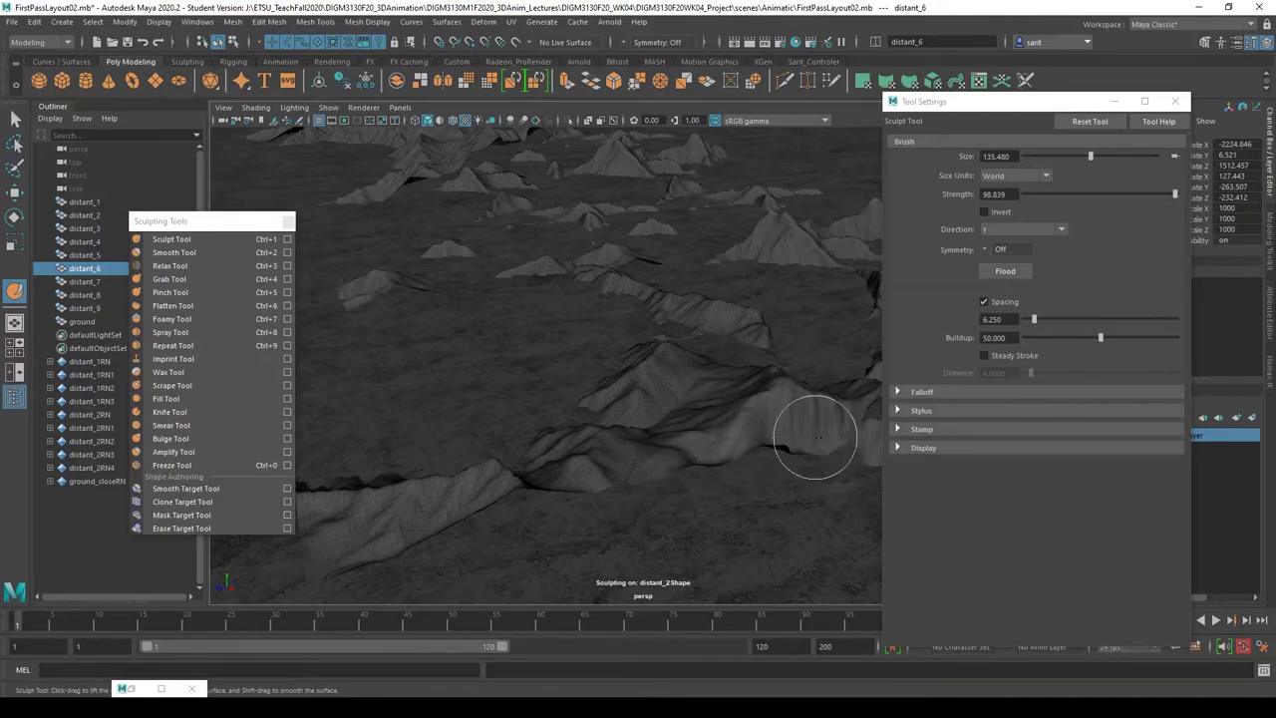
pyautogui.click(855, 407)
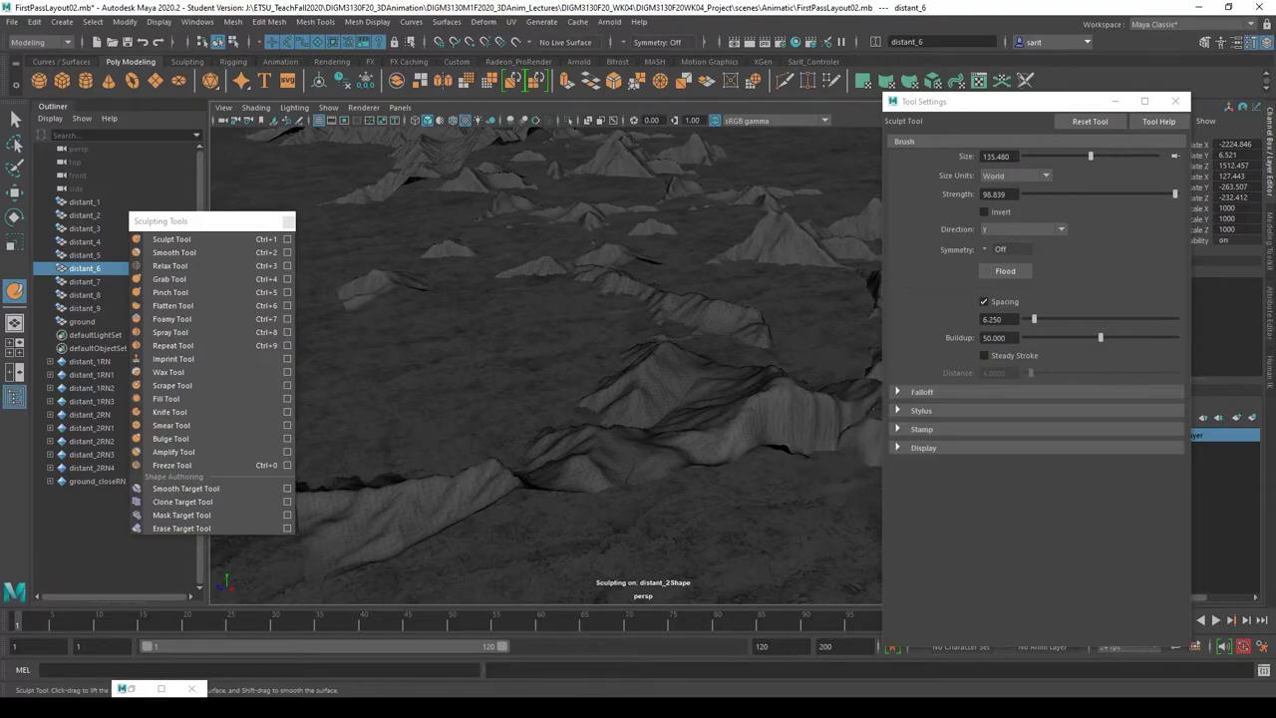
pyautogui.click(854, 403)
pyautogui.click(808, 447)
pyautogui.click(767, 448)
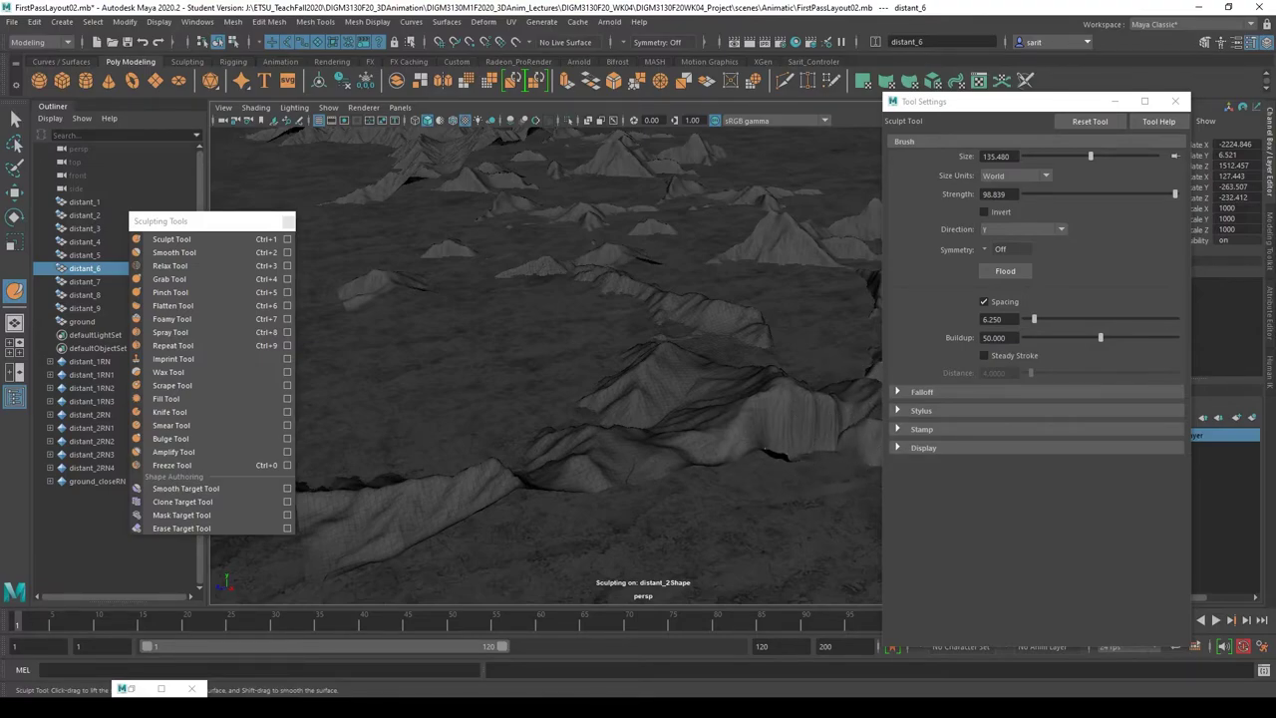
pyautogui.click(768, 456)
pyautogui.click(755, 449)
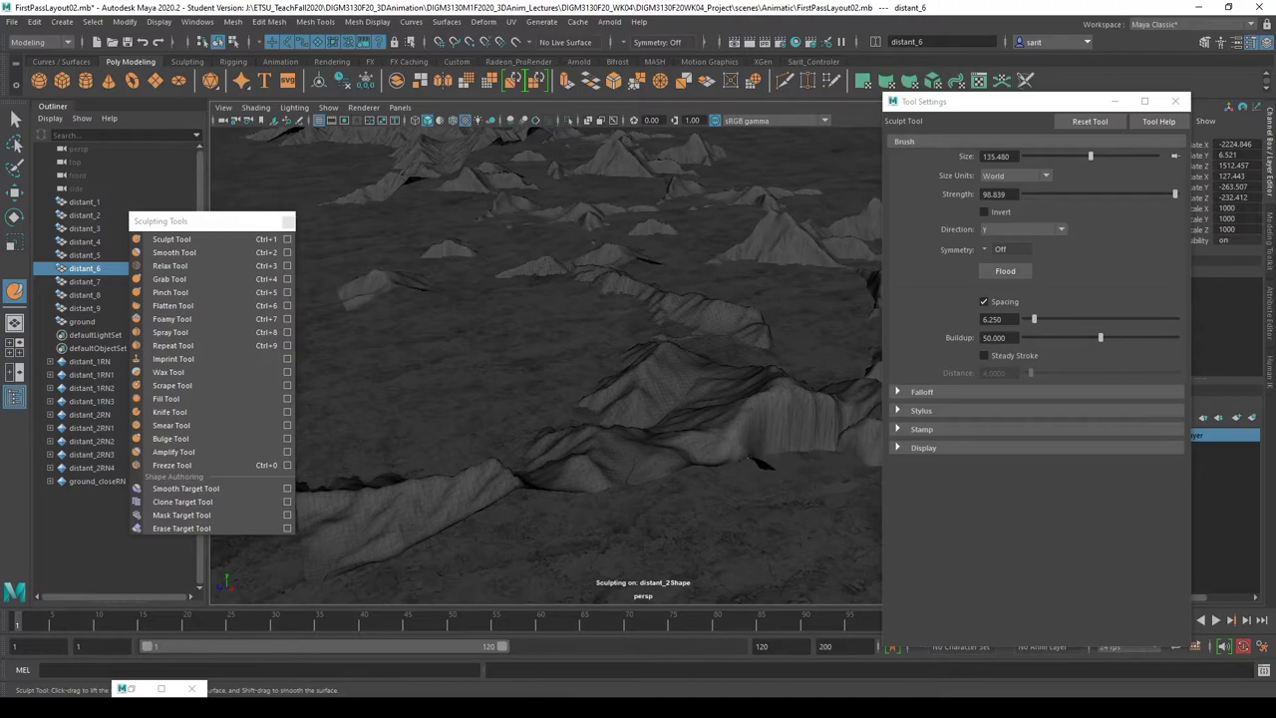
pyautogui.click(768, 454)
pyautogui.click(670, 460)
pyautogui.moveTo(654, 468); pyautogui.dragTo(627, 478)
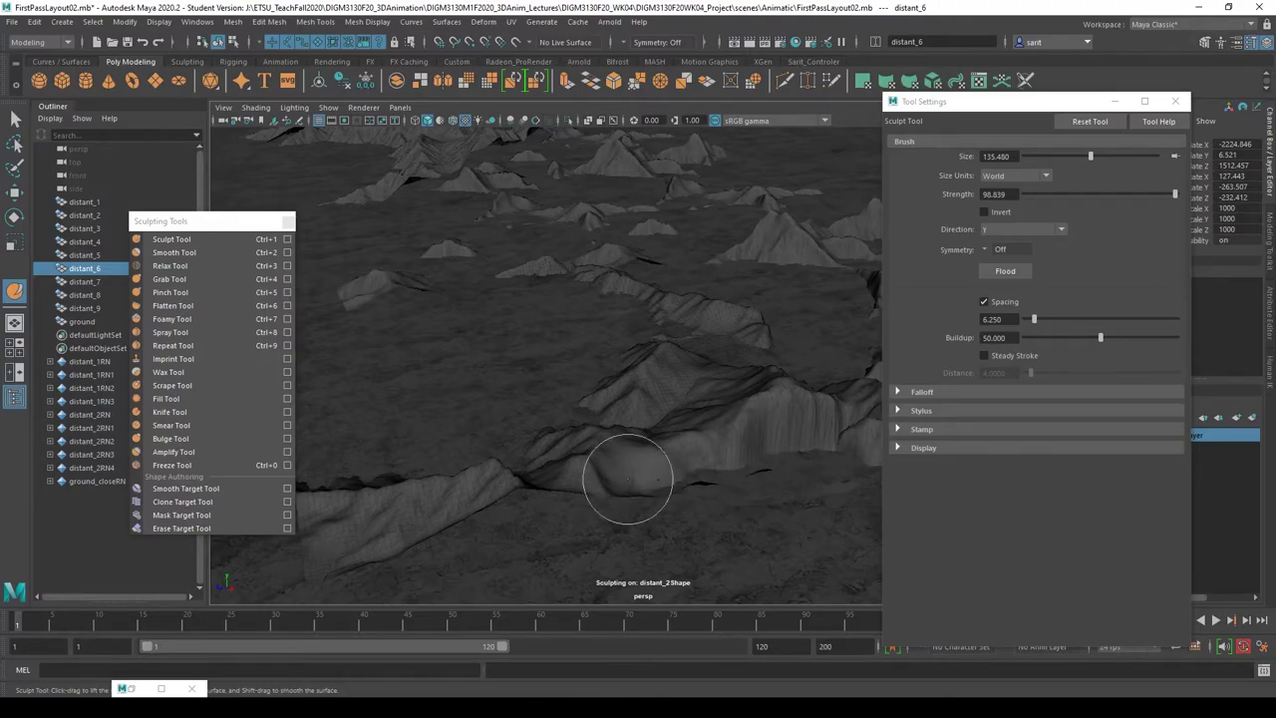
pyautogui.click(705, 486)
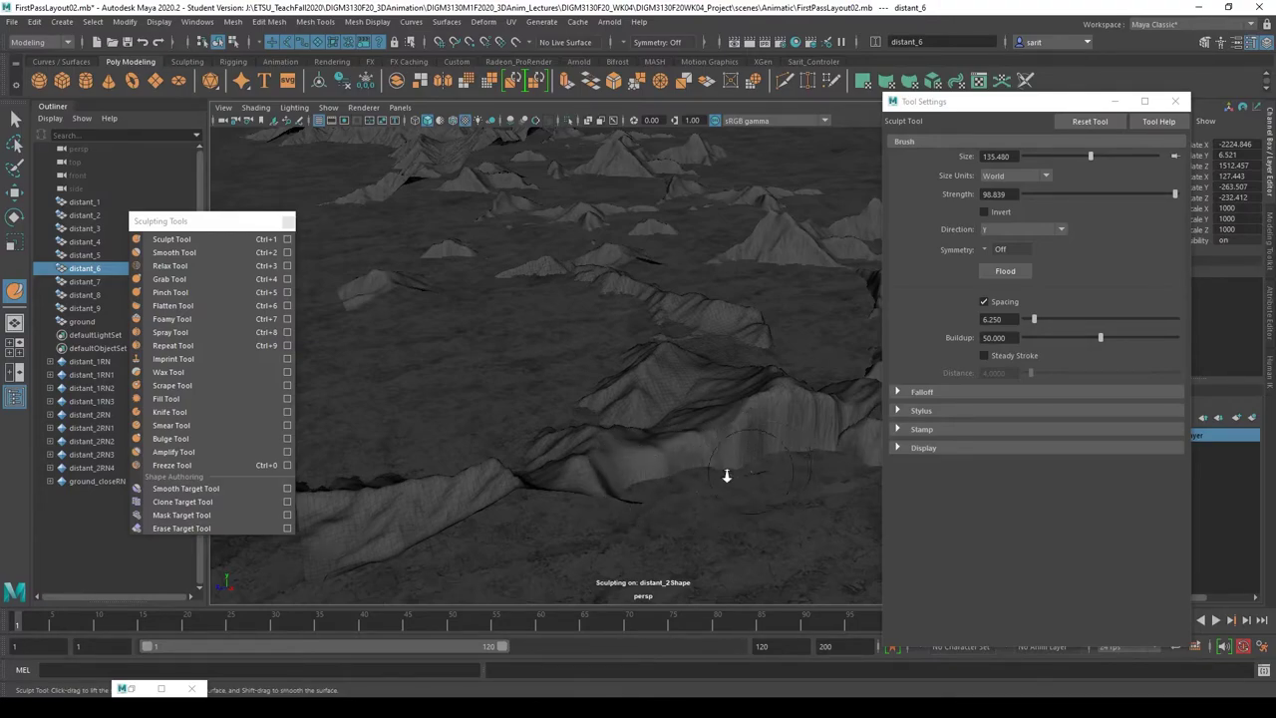
# - Select distant_1 and reshape the overhanging side of its nearest small peak with the Sculpt Tool
pyautogui.moveTo(726, 475)
pyautogui.keyDown('alt'); pyautogui.mouseDown()
pyautogui.moveTo(607, 492)
pyautogui.moveTo(538, 440)
pyautogui.moveTo(584, 385)
pyautogui.moveTo(638, 445)
pyautogui.moveTo(713, 450)
pyautogui.mouseUp(); pyautogui.keyUp('alt')
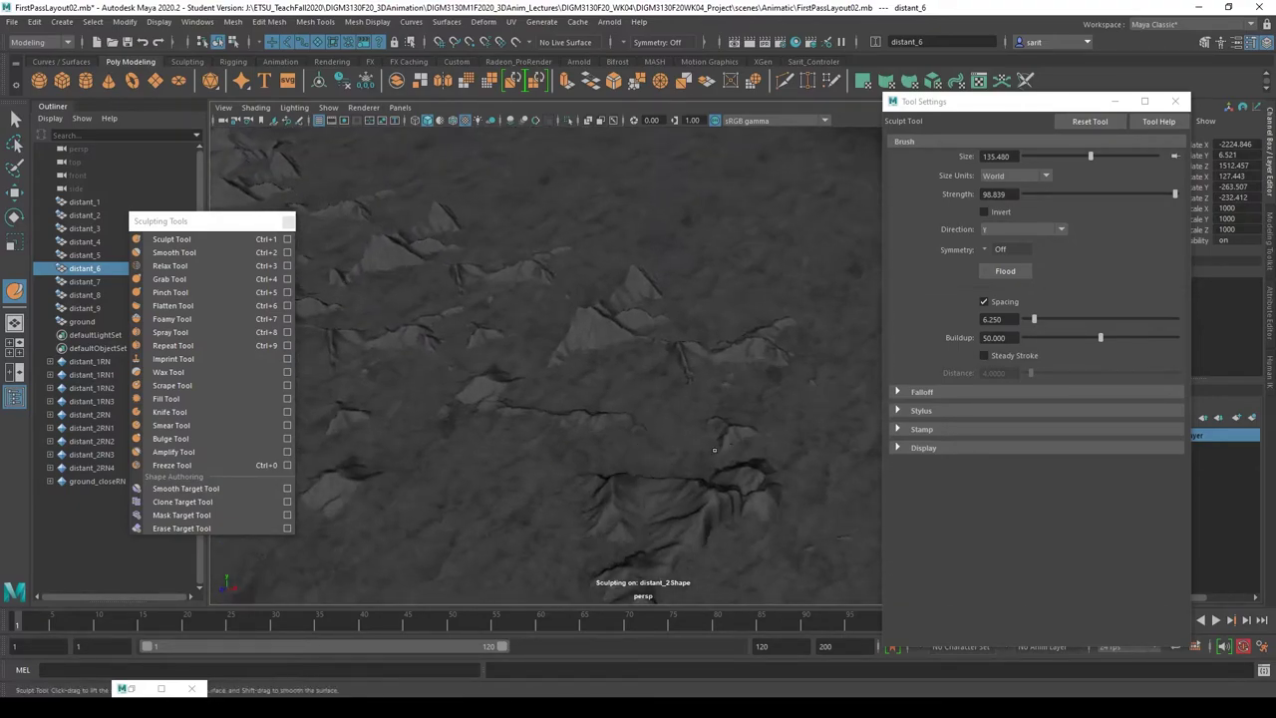
pyautogui.scroll(10, 764, 448)
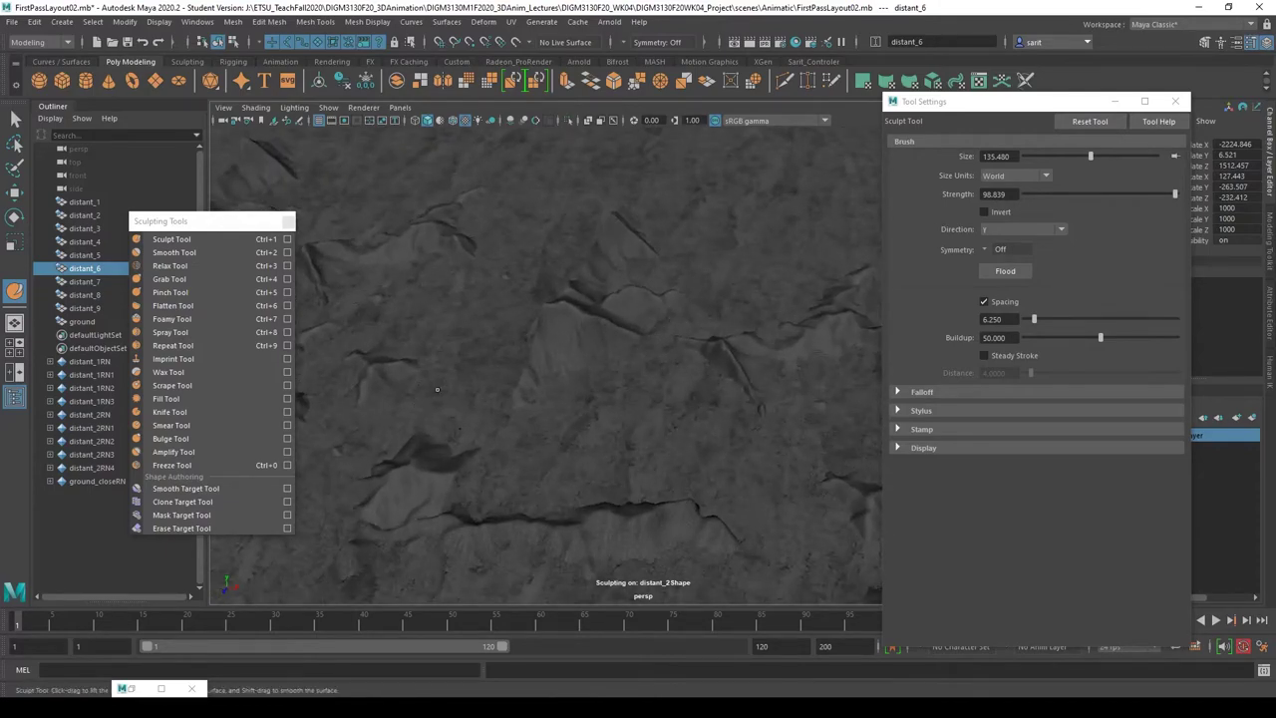
pyautogui.keyDown('alt'); pyautogui.moveTo(436, 388); pyautogui.dragTo(745, 426); pyautogui.keyUp('alt')
pyautogui.keyDown('alt'); pyautogui.moveTo(742, 421); pyautogui.dragTo(699, 419); pyautogui.keyUp('alt')
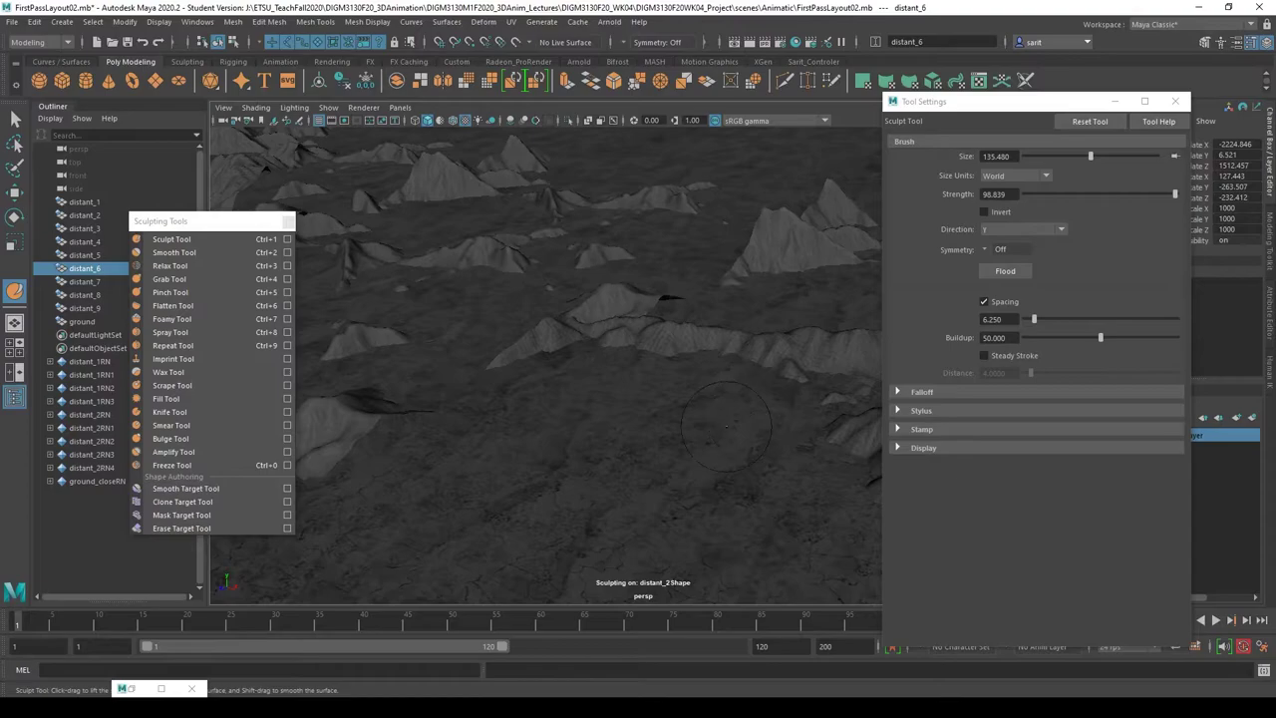
pyautogui.moveTo(750, 417)
pyautogui.keyDown('alt'); pyautogui.mouseDown()
pyautogui.moveTo(717, 428)
pyautogui.moveTo(667, 320)
pyautogui.mouseUp(); pyautogui.keyUp('alt')
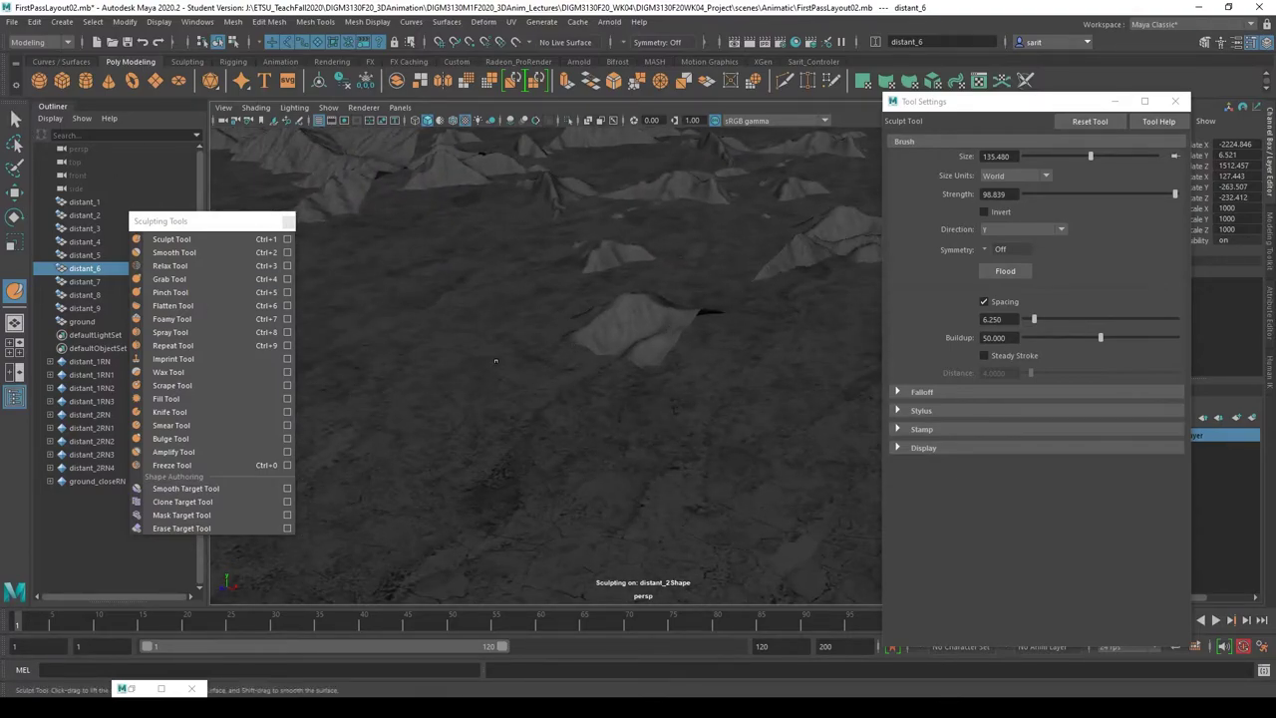
pyautogui.press('q')
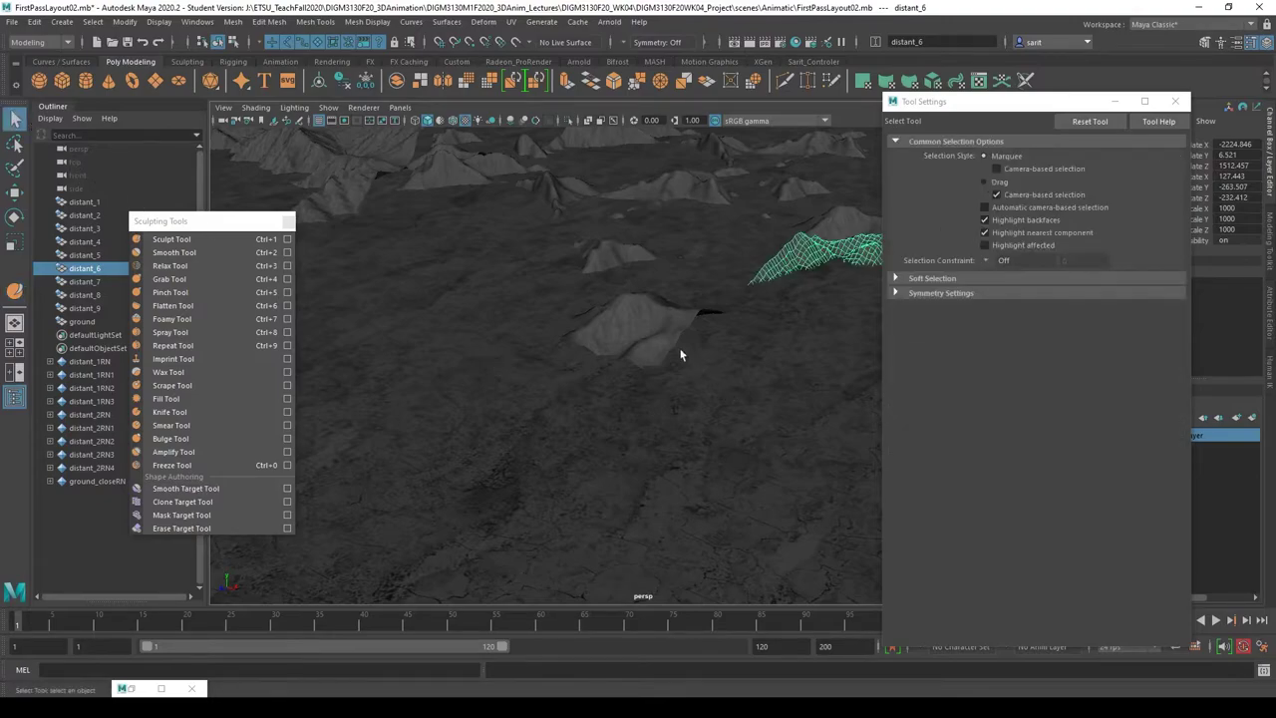
pyautogui.click(643, 337)
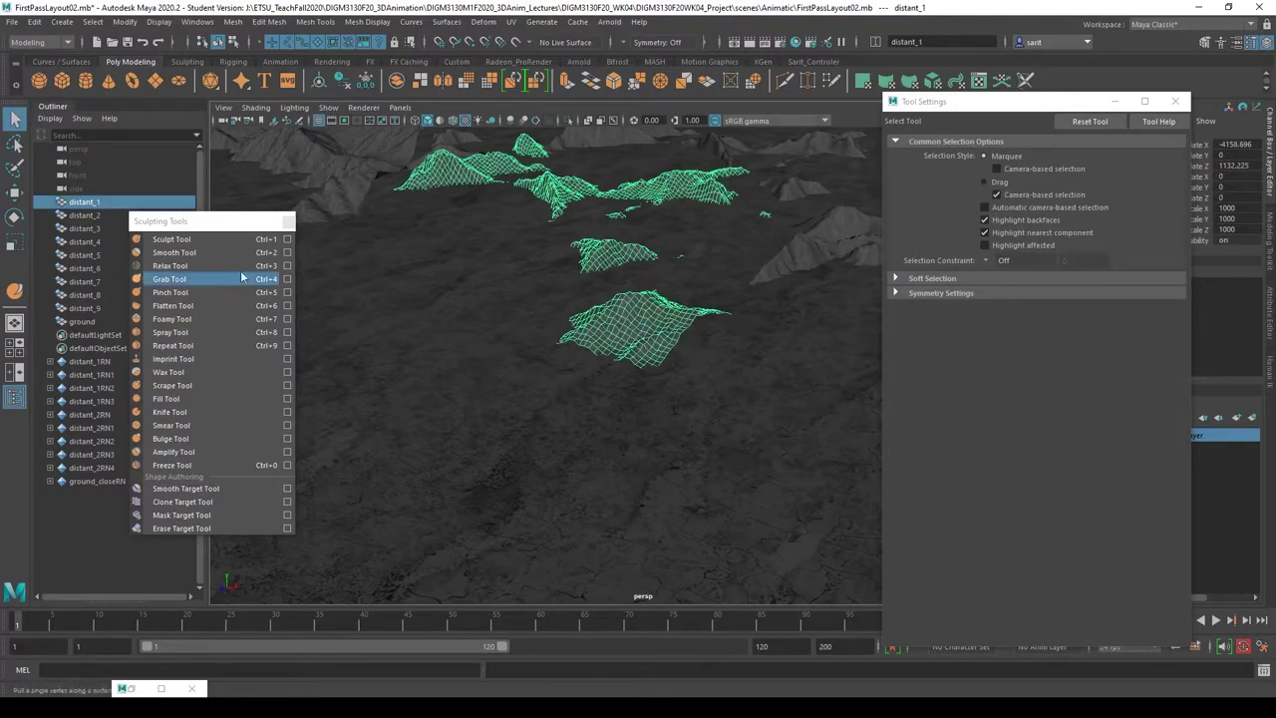
pyautogui.click(205, 239)
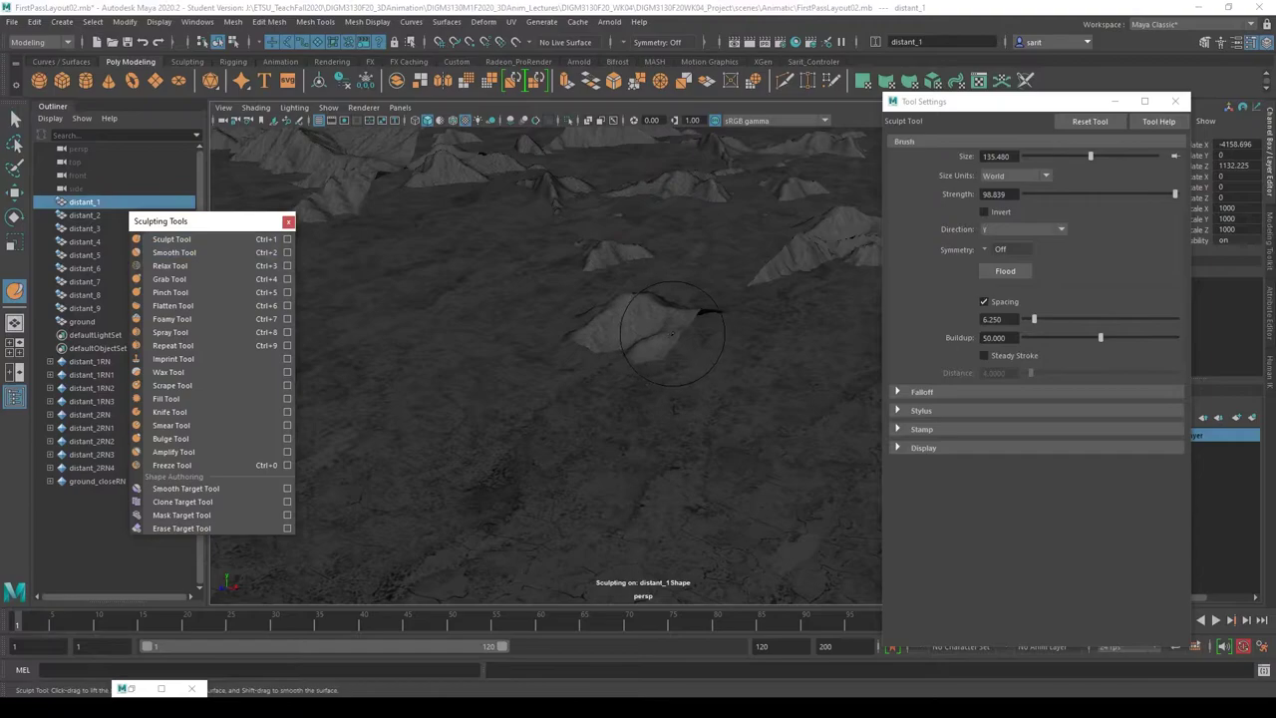
pyautogui.moveTo(669, 339); pyautogui.dragTo(708, 323)
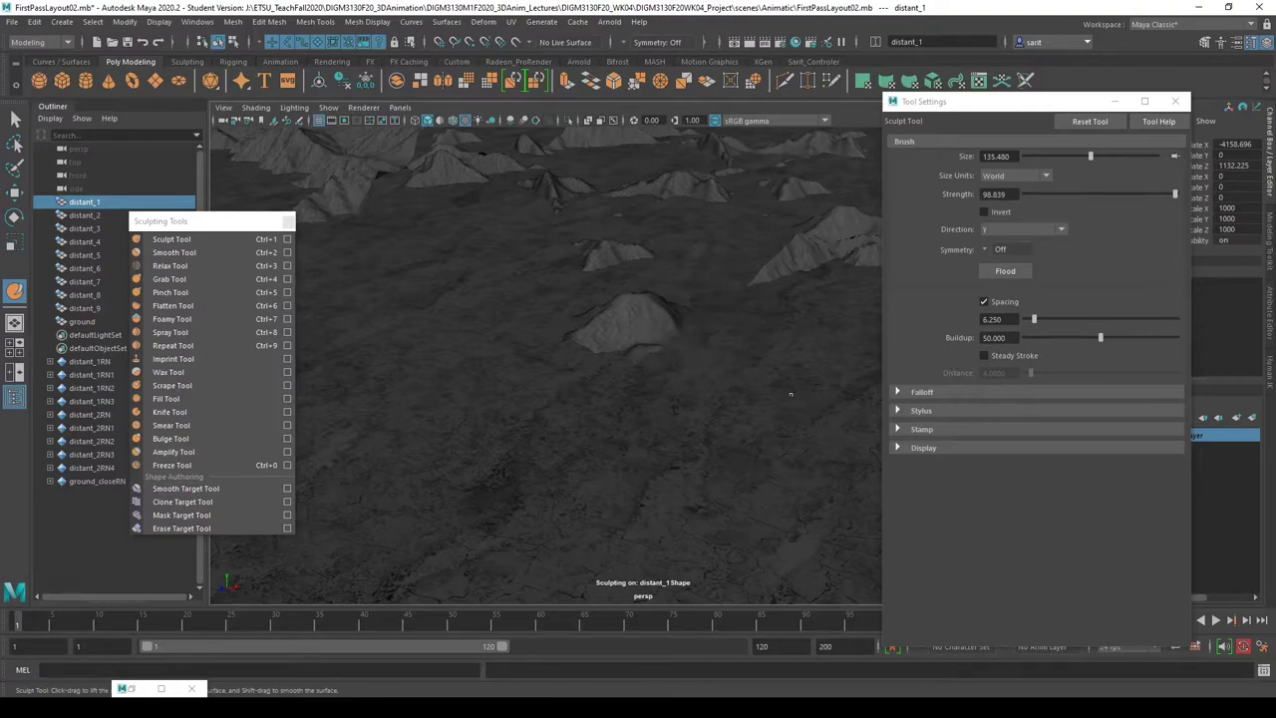
# - Sculpt down the terrain at the near end of distant_6's narrow ridge, undo the last stroke, and close the sculpting windows
pyautogui.moveTo(790, 394)
pyautogui.keyDown('alt'); pyautogui.mouseDown()
pyautogui.moveTo(704, 376)
pyautogui.moveTo(592, 408)
pyautogui.moveTo(699, 463)
pyautogui.moveTo(648, 479)
pyautogui.moveTo(641, 499)
pyautogui.moveTo(603, 495)
pyautogui.moveTo(619, 490)
pyautogui.moveTo(618, 448)
pyautogui.mouseUp(); pyautogui.keyUp('alt')
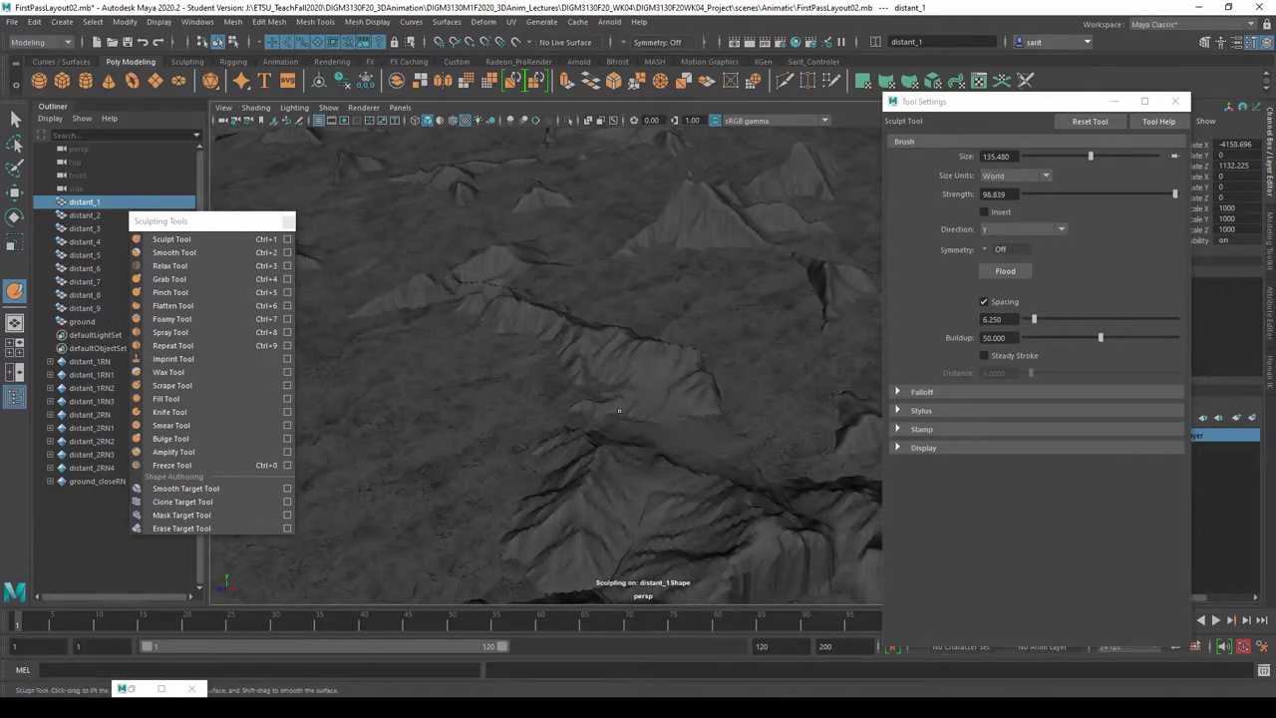
pyautogui.press('q')
pyautogui.click(620, 403)
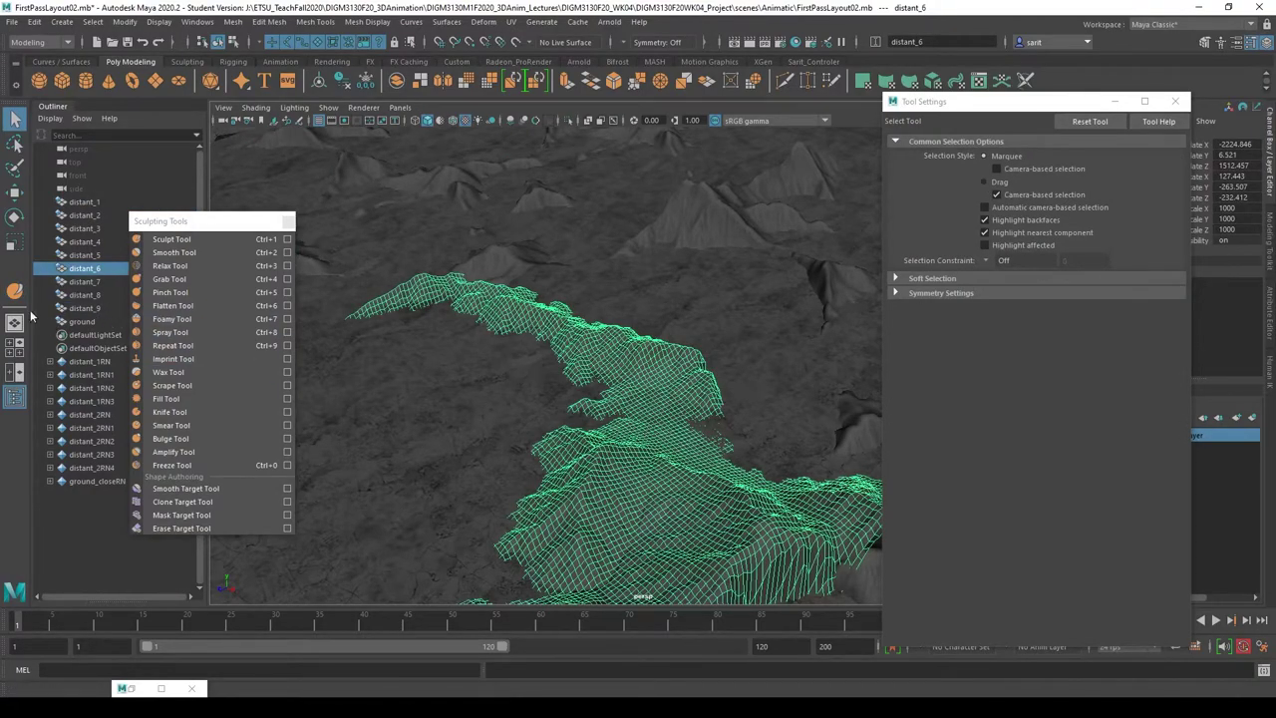
pyautogui.click(15, 290)
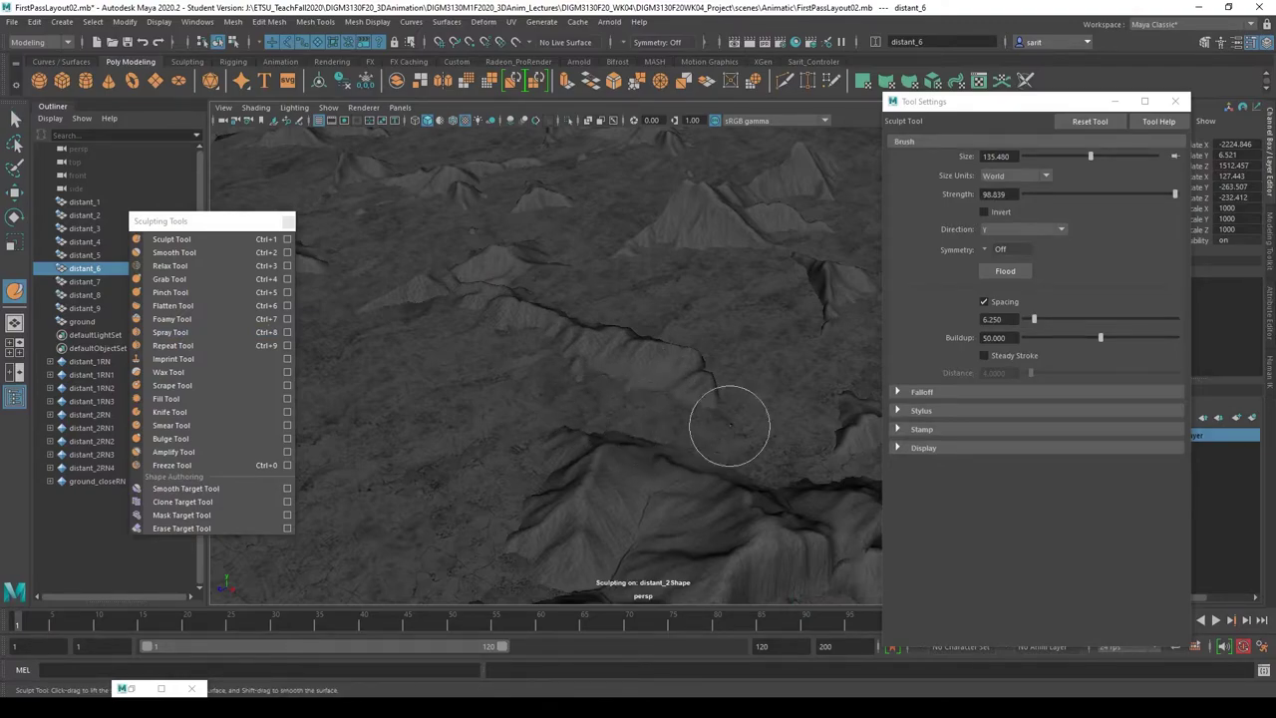
pyautogui.hotkey('ctrl', 'z')
pyautogui.scroll(5, 688, 428)
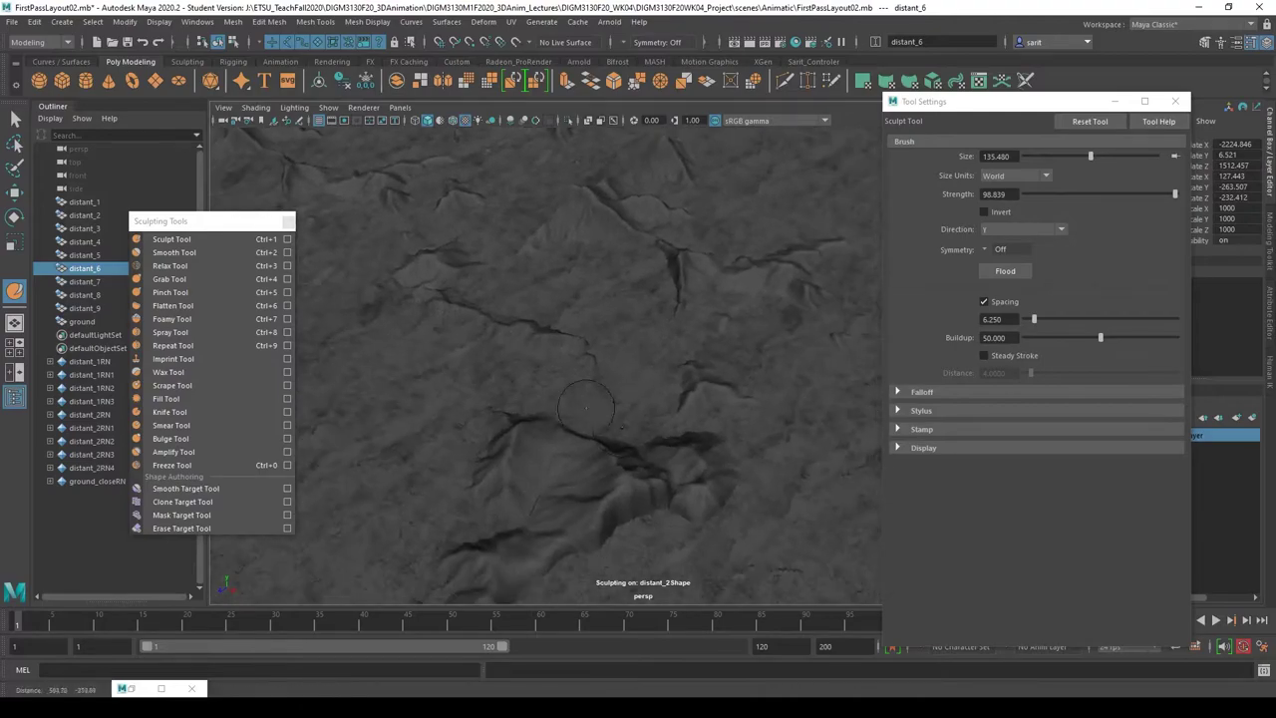
pyautogui.moveTo(703, 431)
pyautogui.keyDown('alt'); pyautogui.mouseDown()
pyautogui.moveTo(655, 401)
pyautogui.moveTo(641, 415)
pyautogui.moveTo(702, 414)
pyautogui.moveTo(740, 329)
pyautogui.mouseUp(); pyautogui.keyUp('alt')
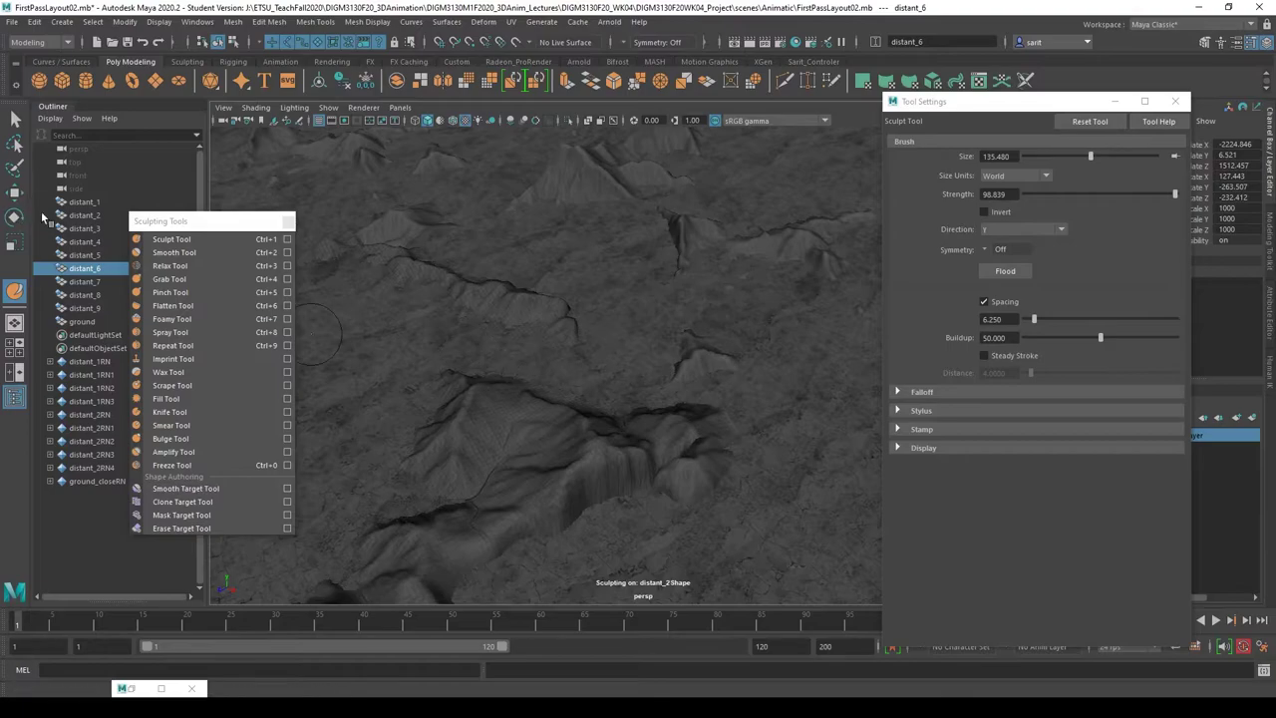
pyautogui.click(243, 242)
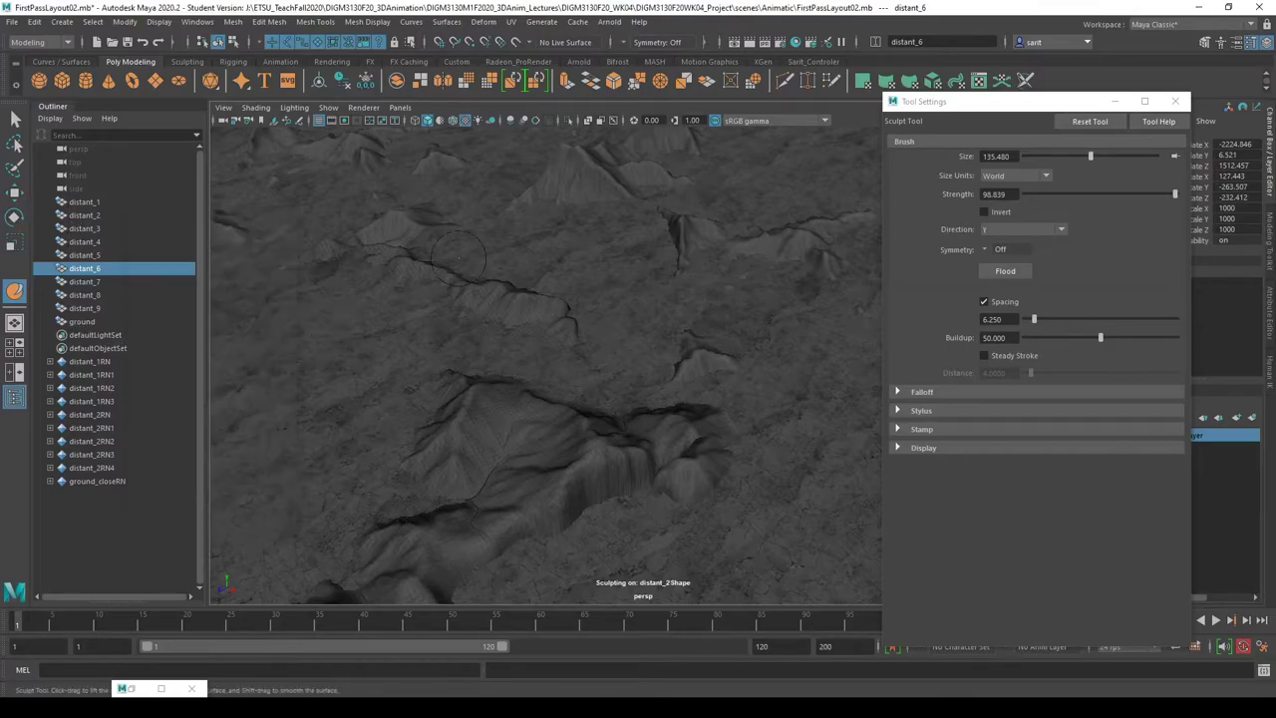
pyautogui.click(1172, 104)
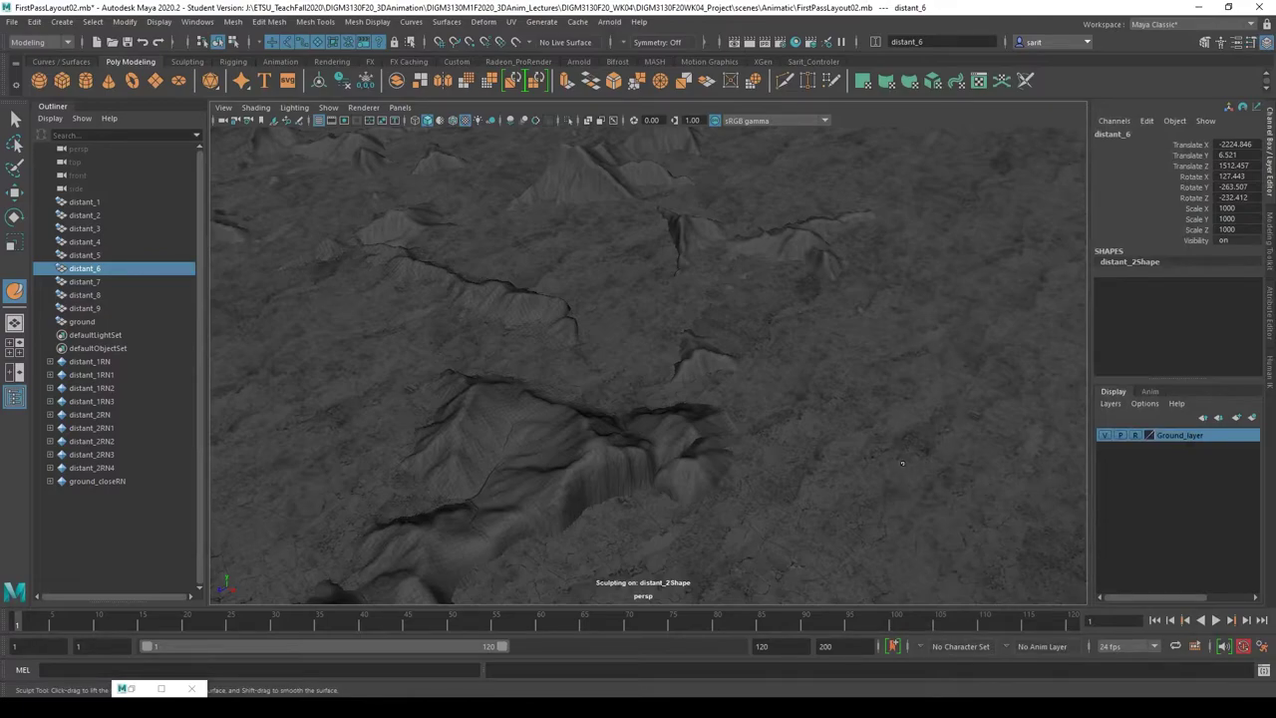
# - Examine the sculpted mountains in the perspective view and the overall terrain layout in the top view
pyautogui.keyDown('alt'); pyautogui.moveTo(902, 463); pyautogui.dragTo(871, 445); pyautogui.keyUp('alt')
pyautogui.moveTo(871, 444)
pyautogui.keyDown('alt'); pyautogui.mouseDown(button='right')
pyautogui.moveTo(906, 469)
pyautogui.moveTo(809, 433)
pyautogui.moveTo(850, 432)
pyautogui.moveTo(800, 459)
pyautogui.moveTo(811, 465)
pyautogui.moveTo(783, 457)
pyautogui.mouseUp(button='right'); pyautogui.keyUp('alt')
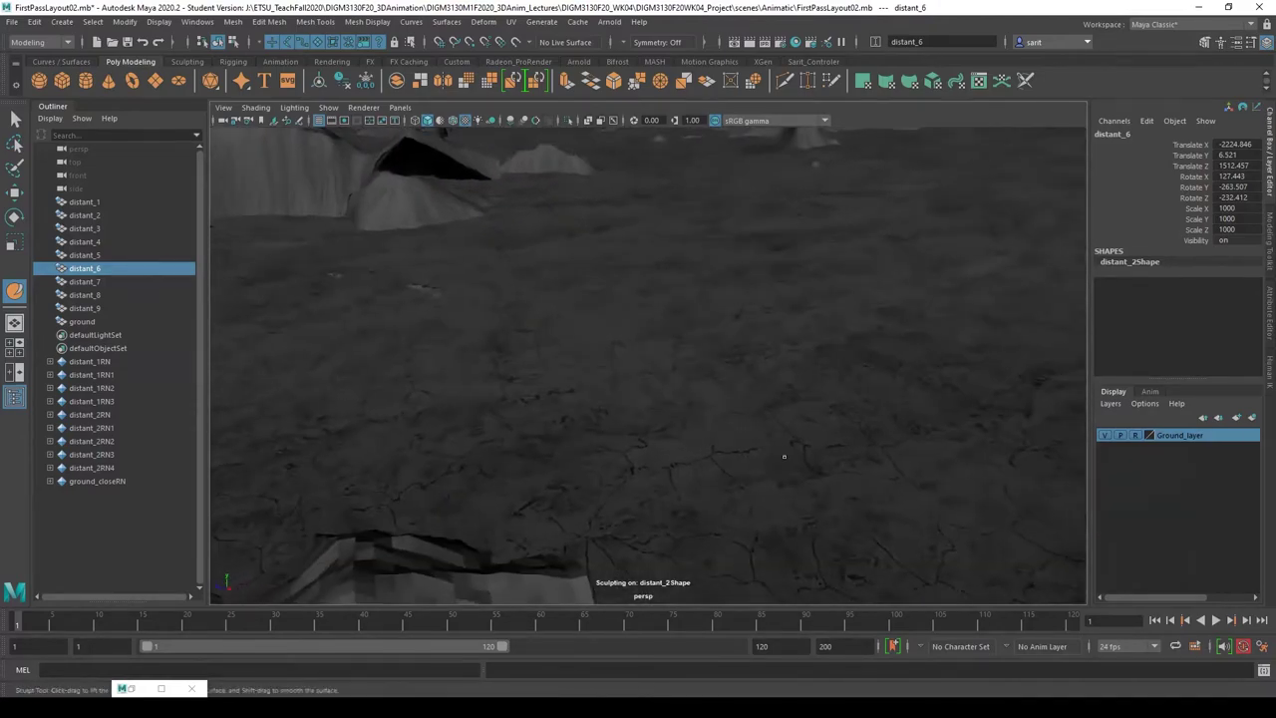
pyautogui.keyDown('alt'); pyautogui.moveTo(729, 390); pyautogui.dragTo(837, 503, button='right'); pyautogui.keyUp('alt')
pyautogui.keyDown('alt'); pyautogui.moveTo(678, 491); pyautogui.dragTo(623, 299); pyautogui.keyUp('alt')
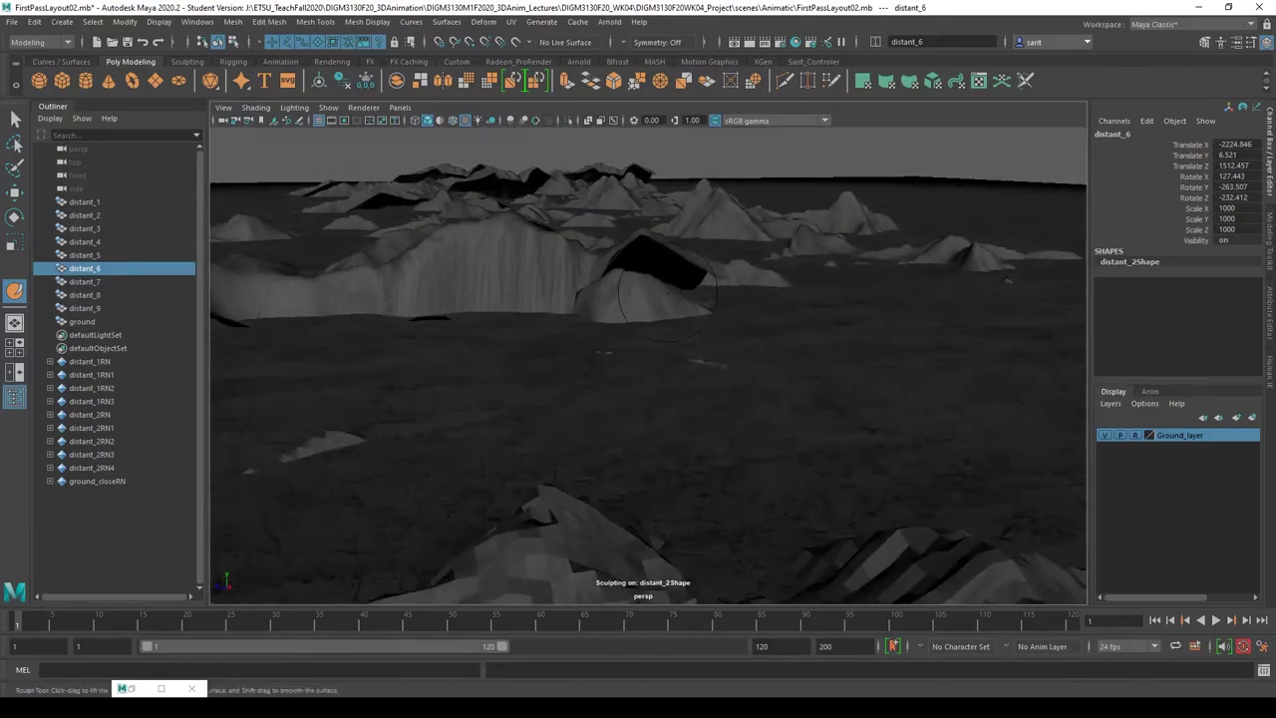
pyautogui.moveTo(621, 362)
pyautogui.keyDown('alt'); pyautogui.mouseDown(button='right')
pyautogui.moveTo(777, 426)
pyautogui.moveTo(668, 425)
pyautogui.mouseUp(button='right'); pyautogui.keyUp('alt')
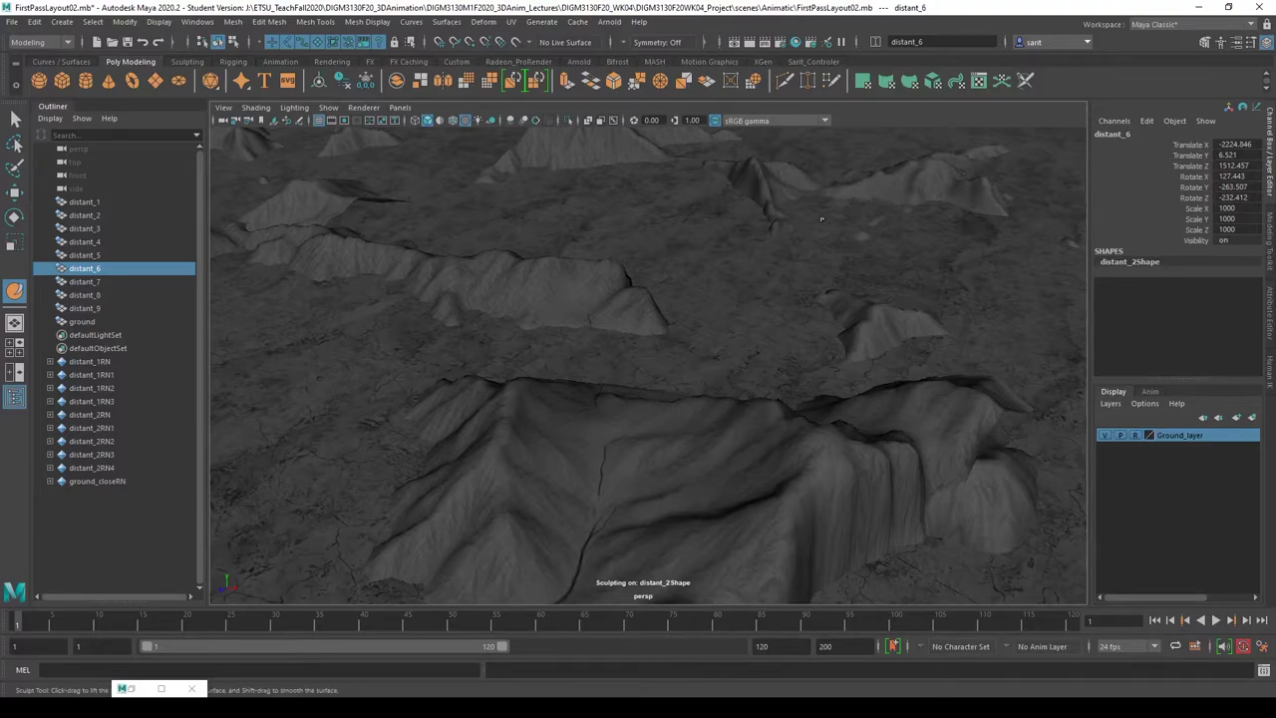
pyautogui.press('space')
pyautogui.press('space')
pyautogui.scroll(5, 747, 388)
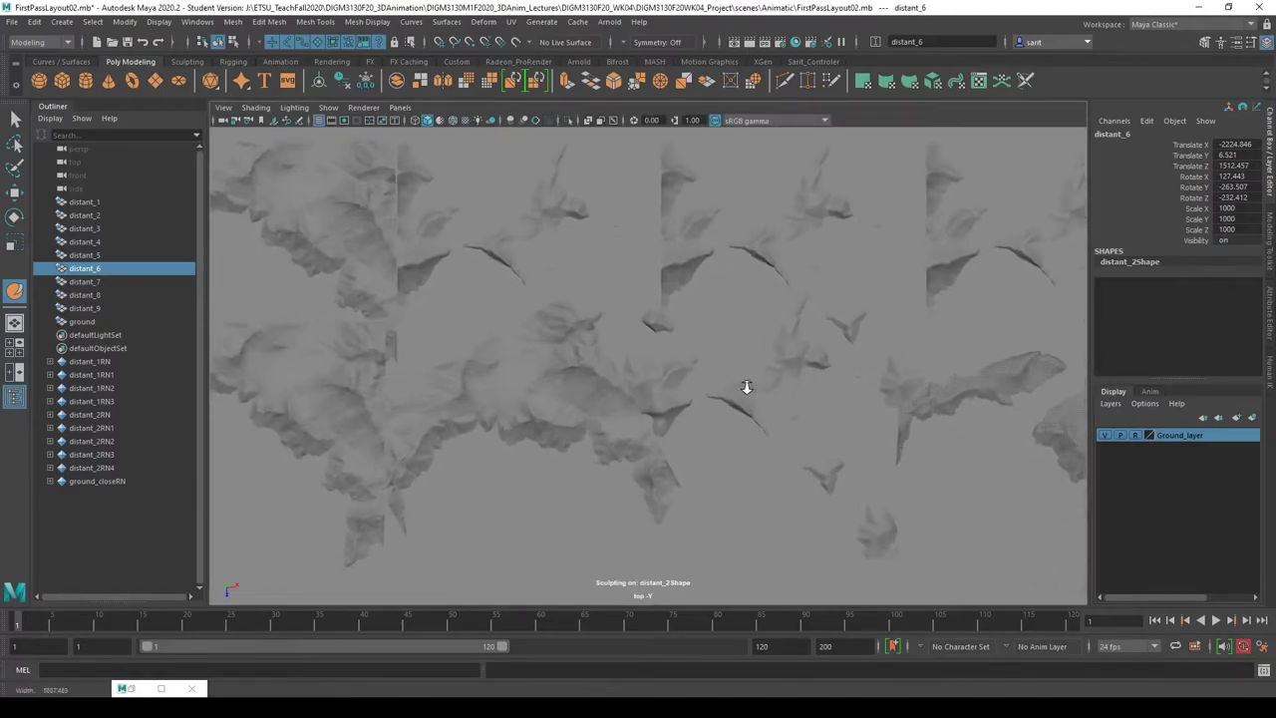
pyautogui.scroll(-3, 561, 400)
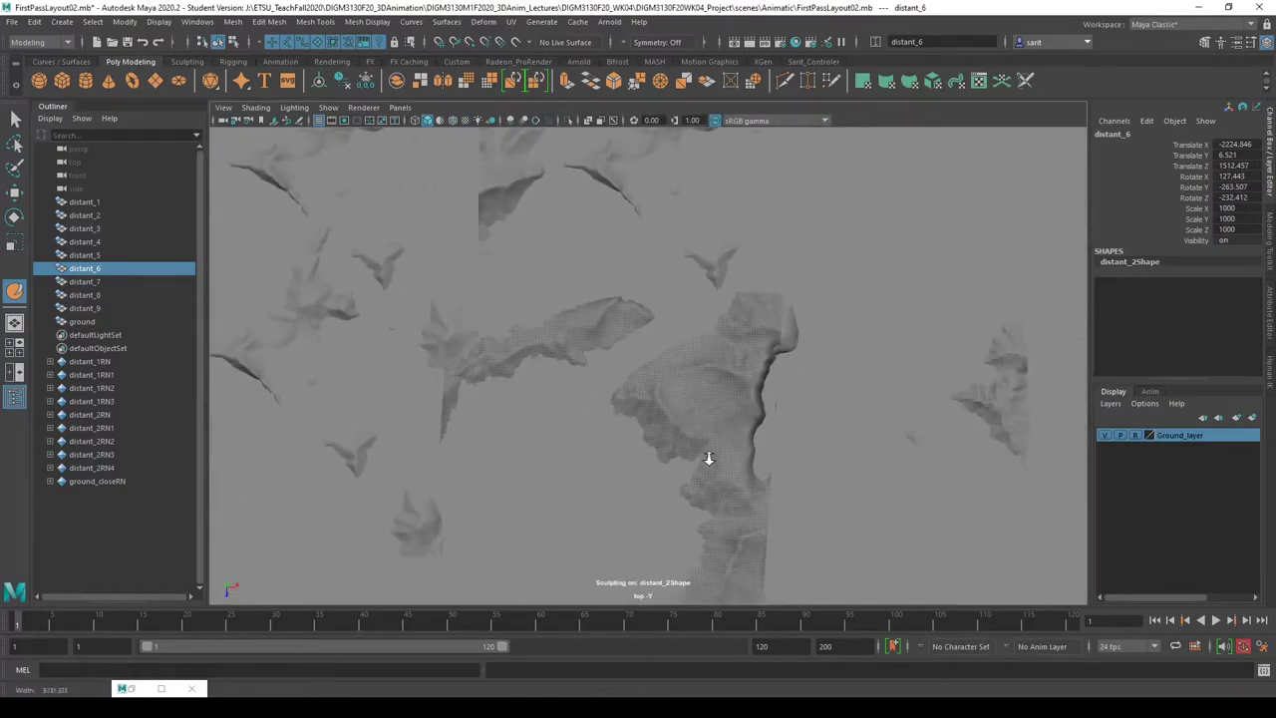
pyautogui.scroll(-2, 631, 379)
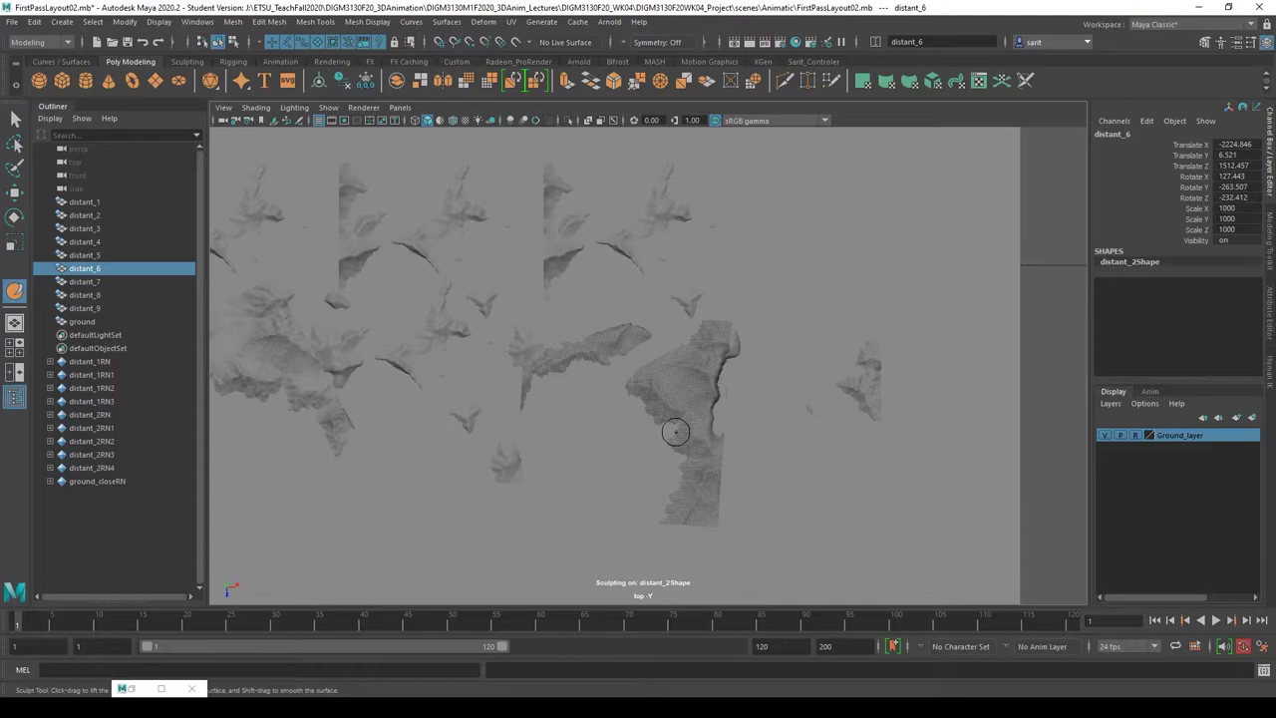
pyautogui.moveTo(675, 431); pyautogui.dragTo(702, 444)
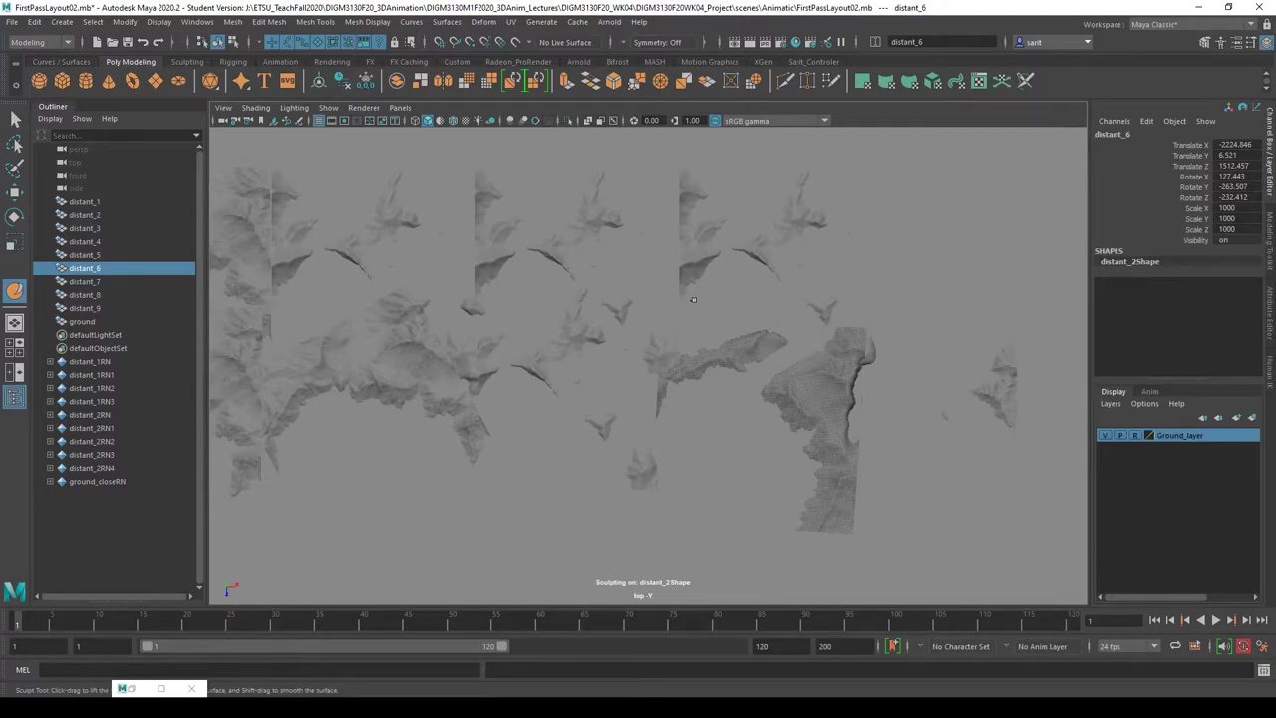
pyautogui.scroll(1, 661, 375)
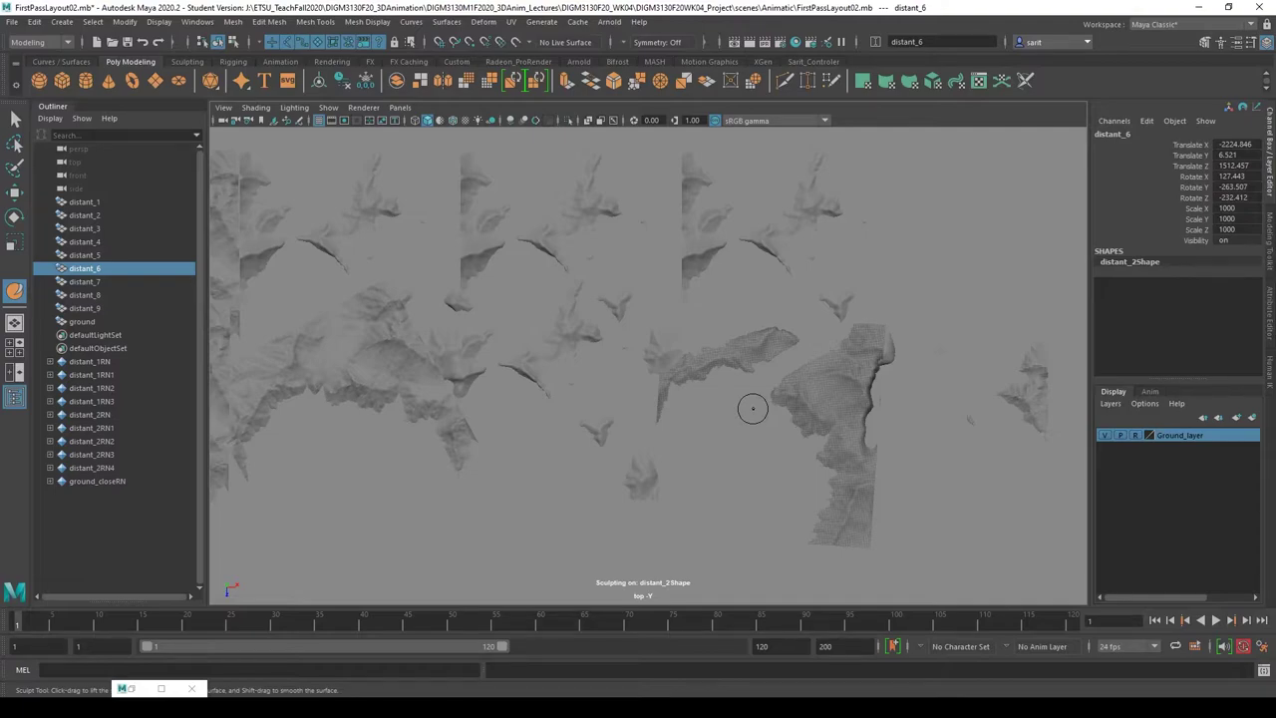
# - Save the current scene under its existing file name
pyautogui.click(12, 22)
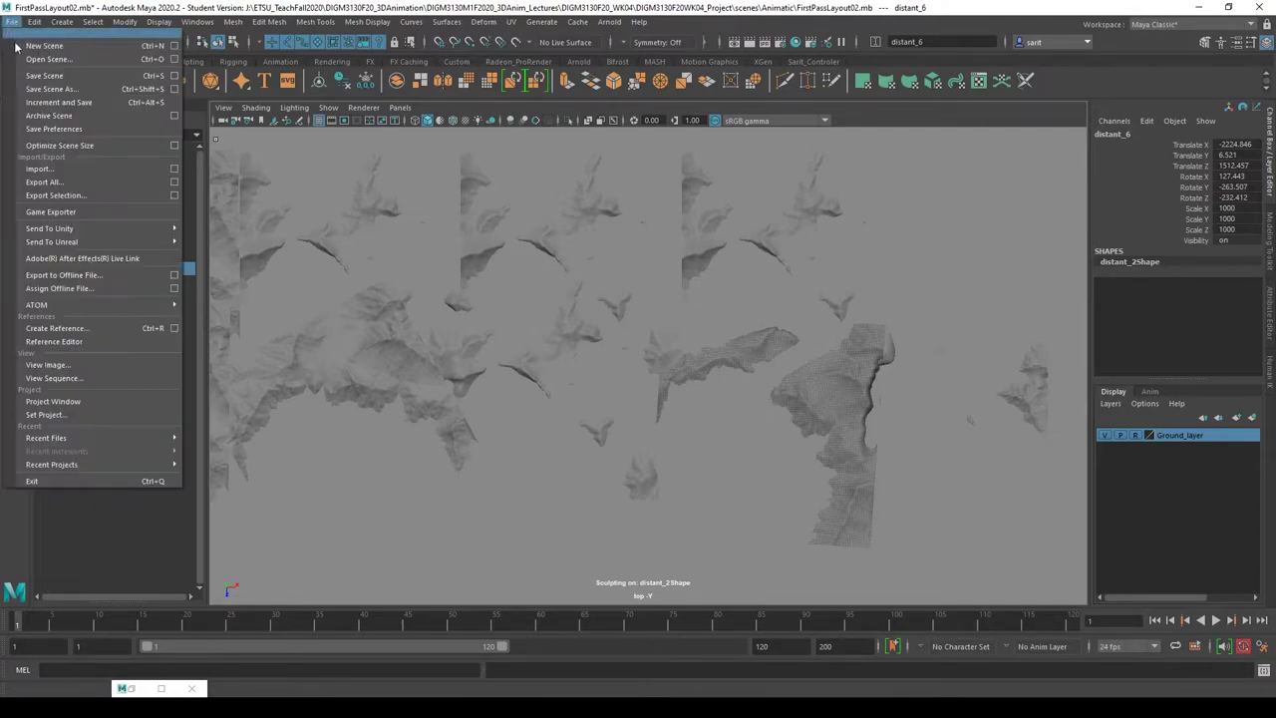
pyautogui.click(44, 75)
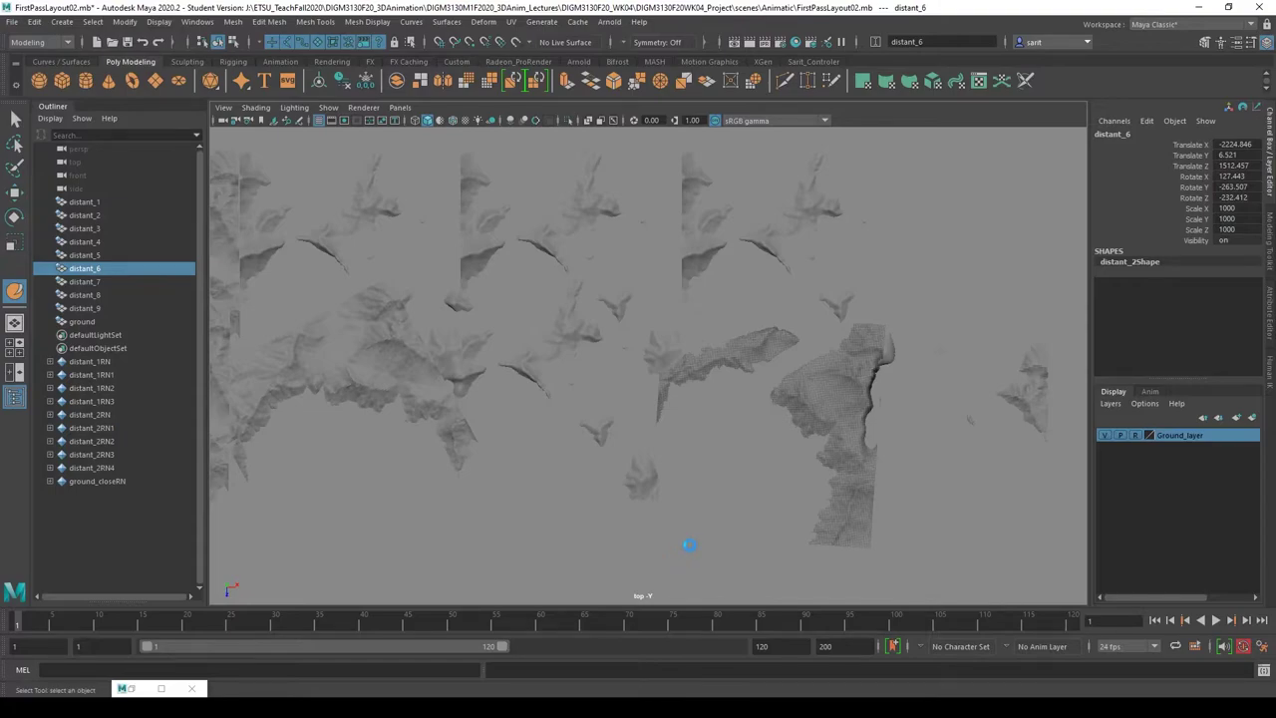
pyautogui.click(602, 364)
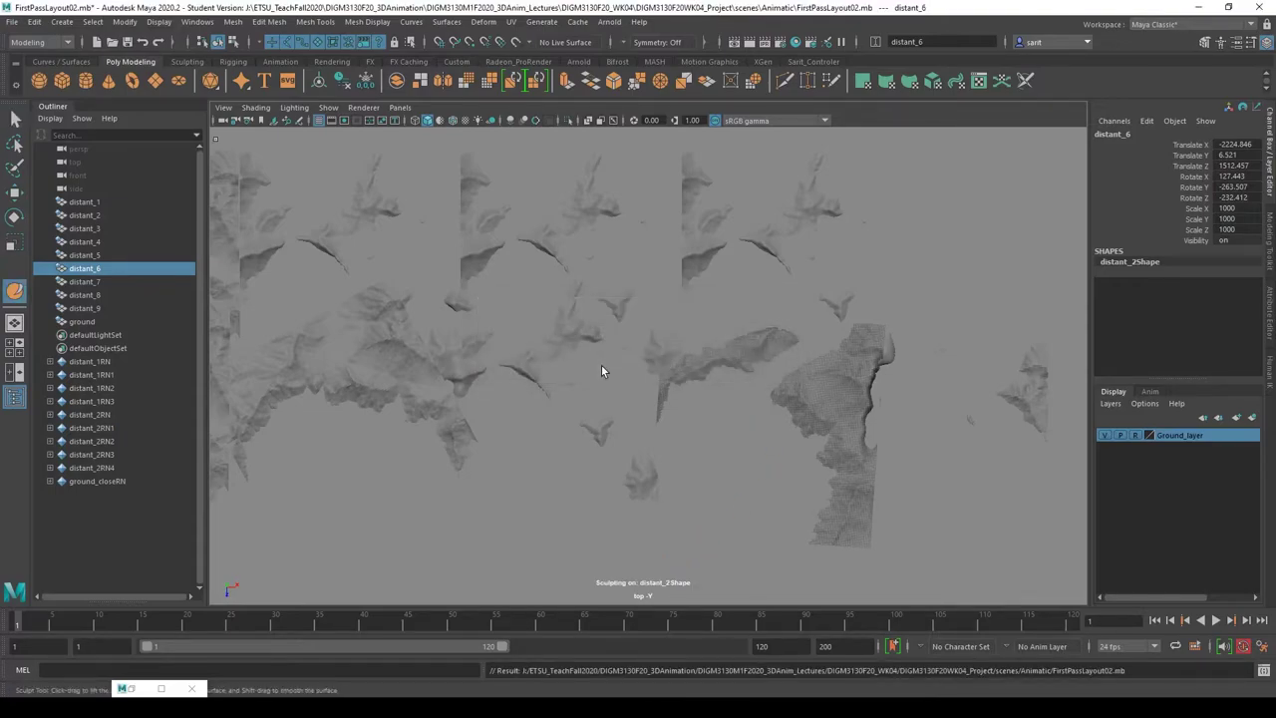
# - Create a basic camera and rename it cam1_001_
pyautogui.moveTo(757, 381)
pyautogui.keyDown('alt'); pyautogui.mouseDown(button='middle')
pyautogui.moveTo(791, 399)
pyautogui.moveTo(817, 393)
pyautogui.moveTo(848, 428)
pyautogui.moveTo(794, 408)
pyautogui.moveTo(819, 414)
pyautogui.mouseUp(button='middle'); pyautogui.keyUp('alt')
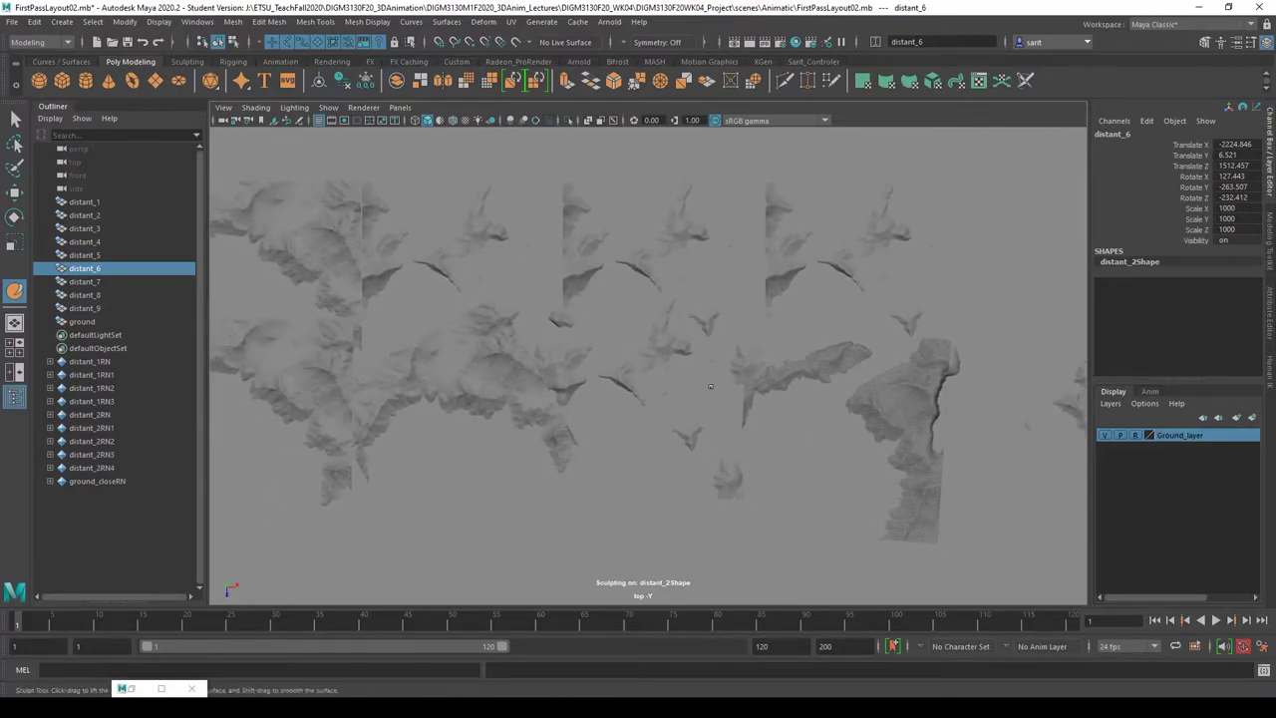
pyautogui.click(62, 21)
pyautogui.moveTo(74, 87)
pyautogui.moveTo(84, 109)
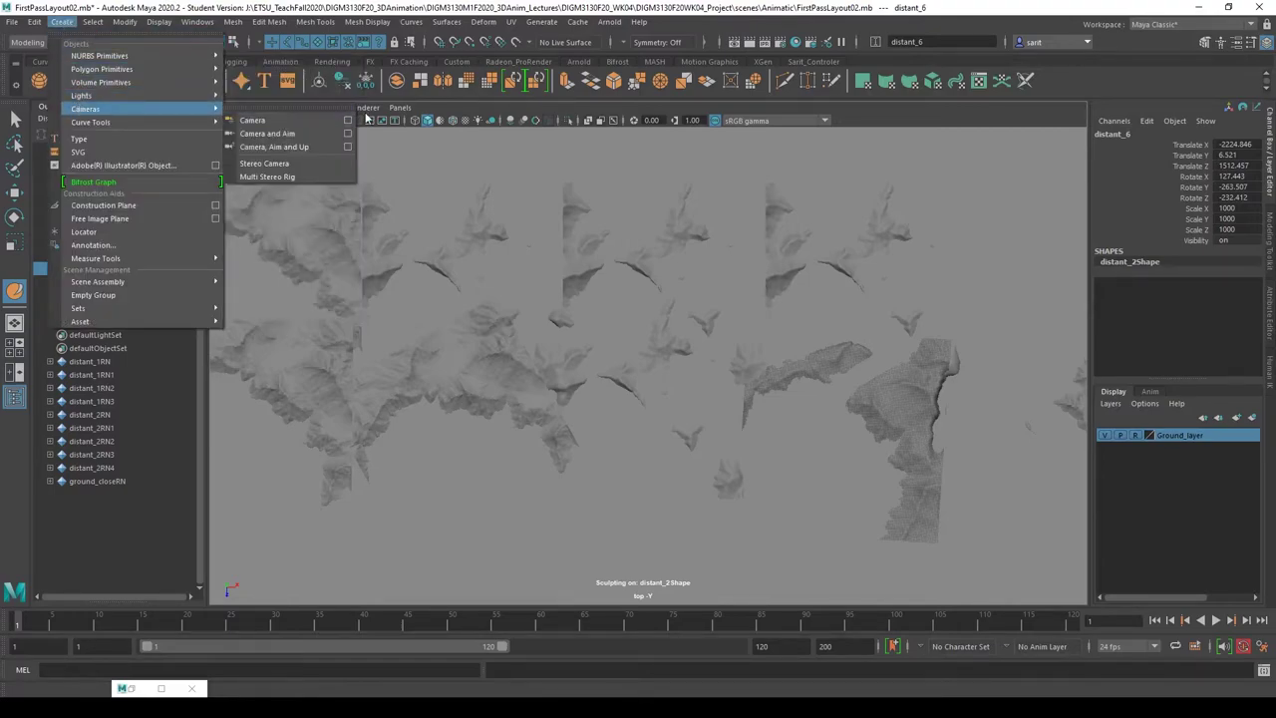
pyautogui.click(295, 124)
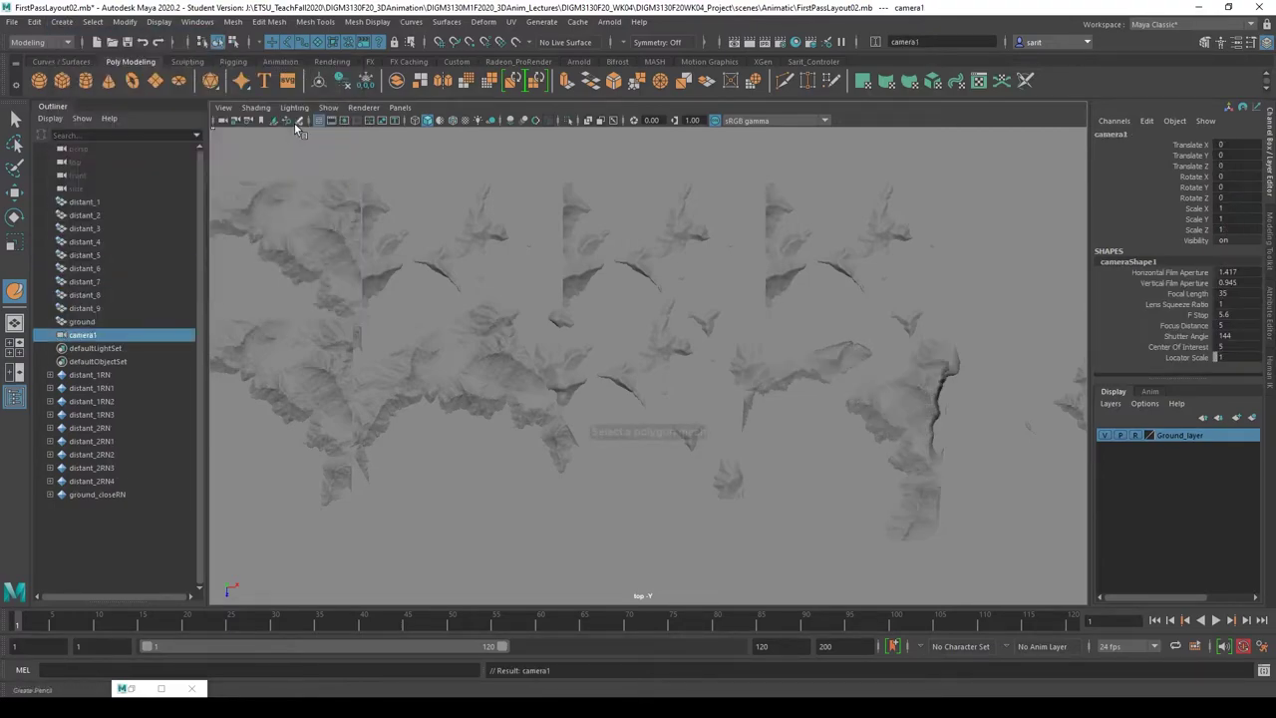
pyautogui.click(1101, 139)
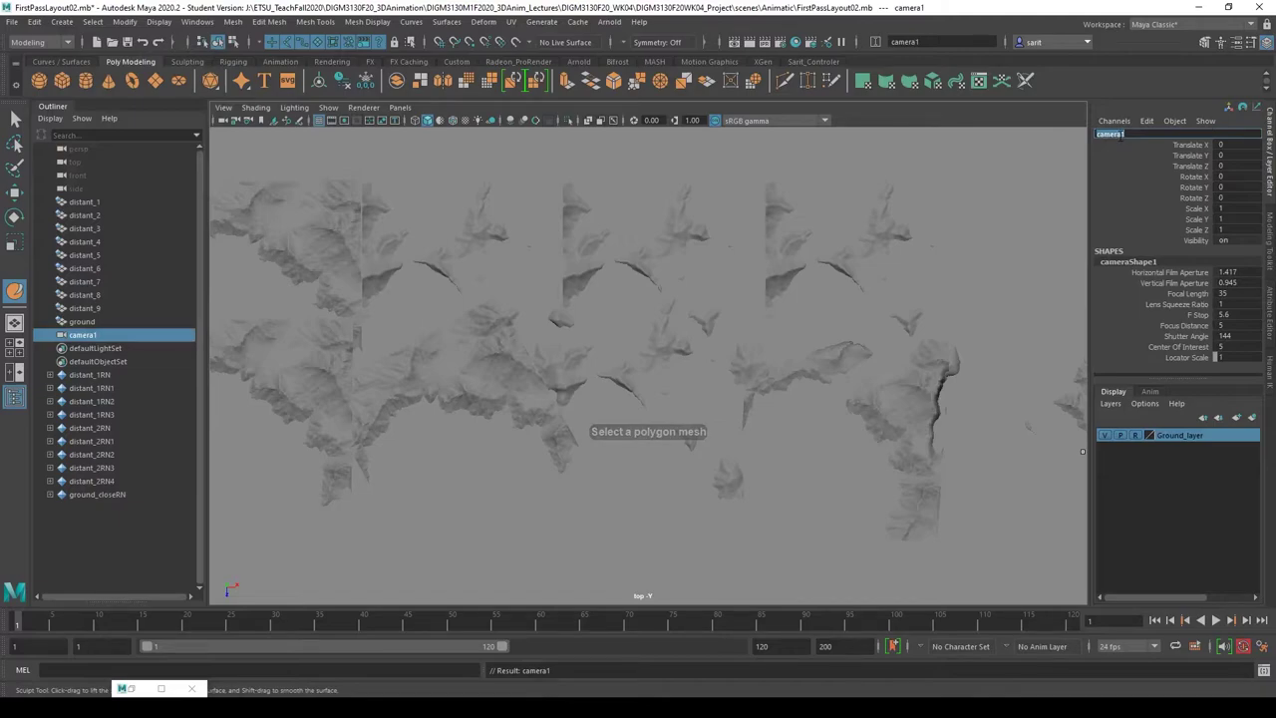
pyautogui.click(1121, 136)
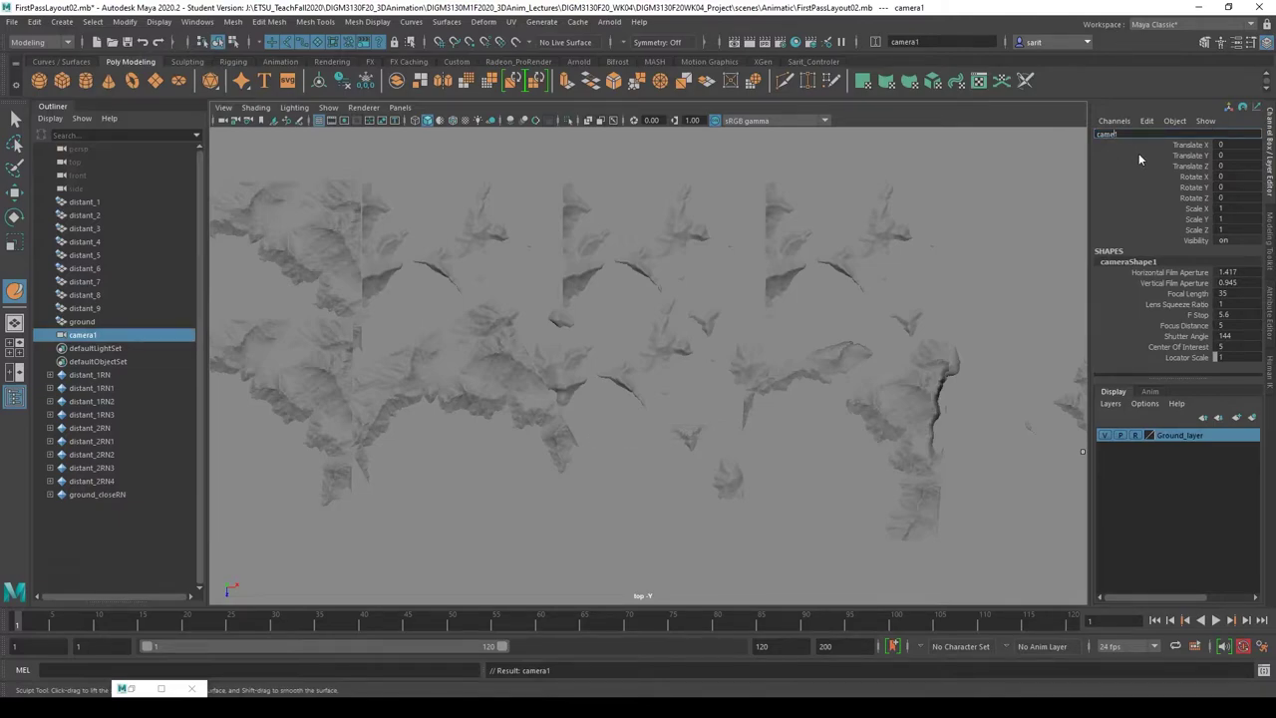
pyautogui.press('BackSpace')
pyautogui.press('Return')
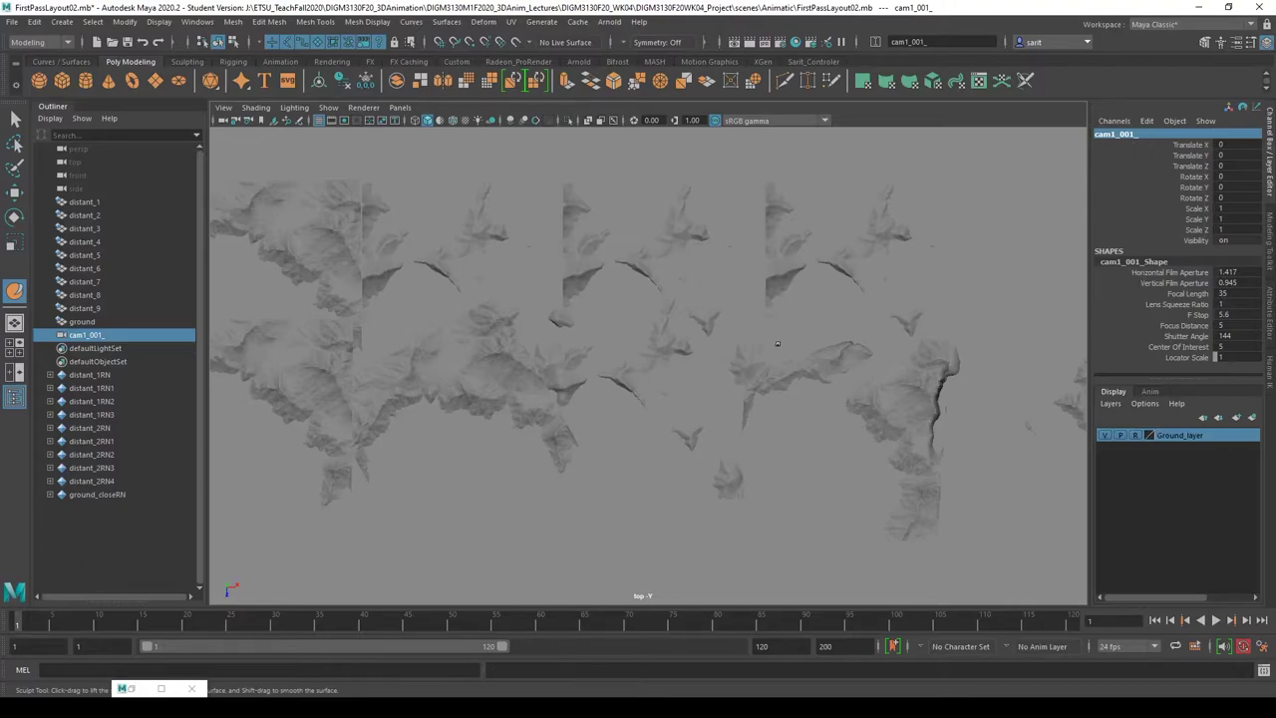
# - Show the four-view layout and make the side view look through cam1_001_
pyautogui.press('space')
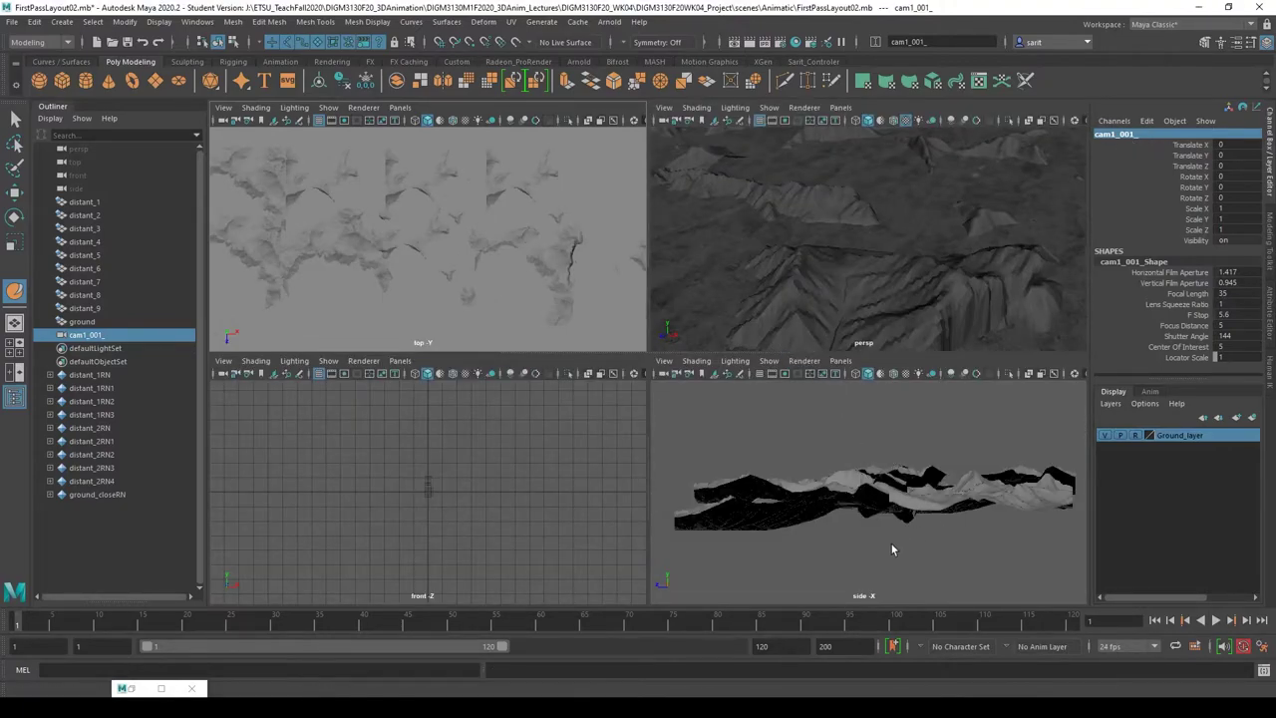
pyautogui.click(843, 361)
pyautogui.moveTo(847, 376)
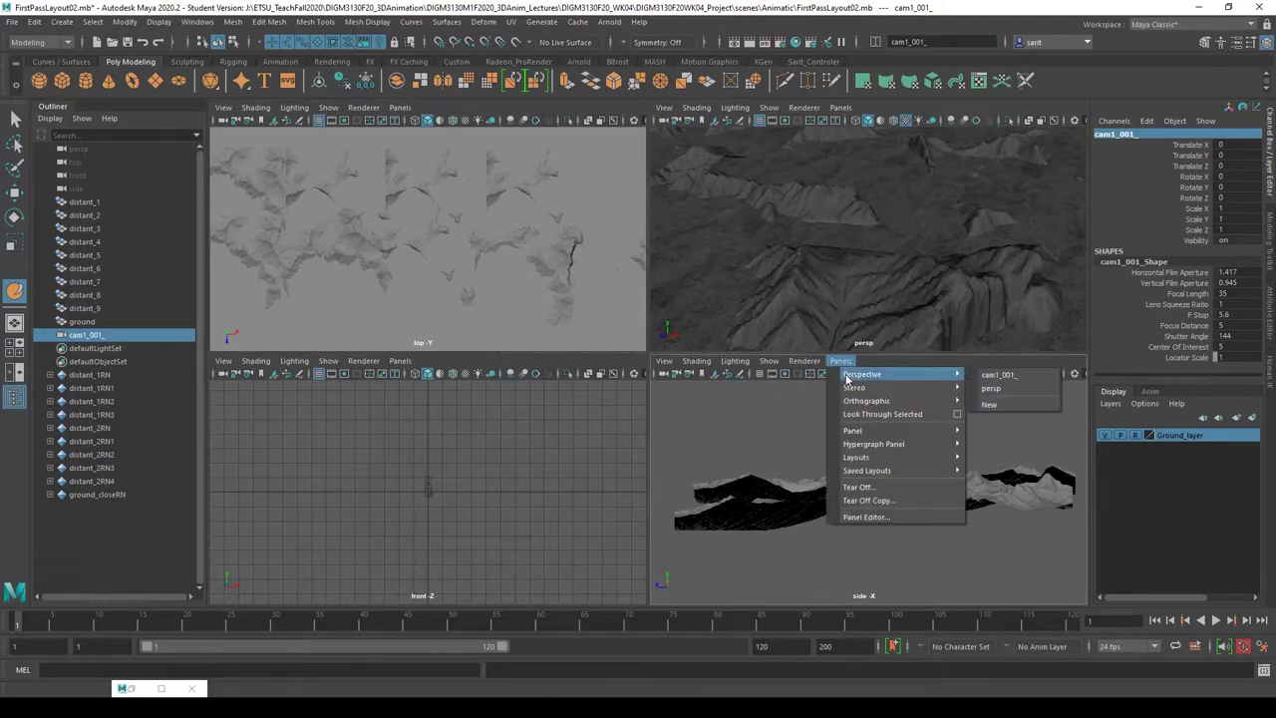
pyautogui.click(1001, 376)
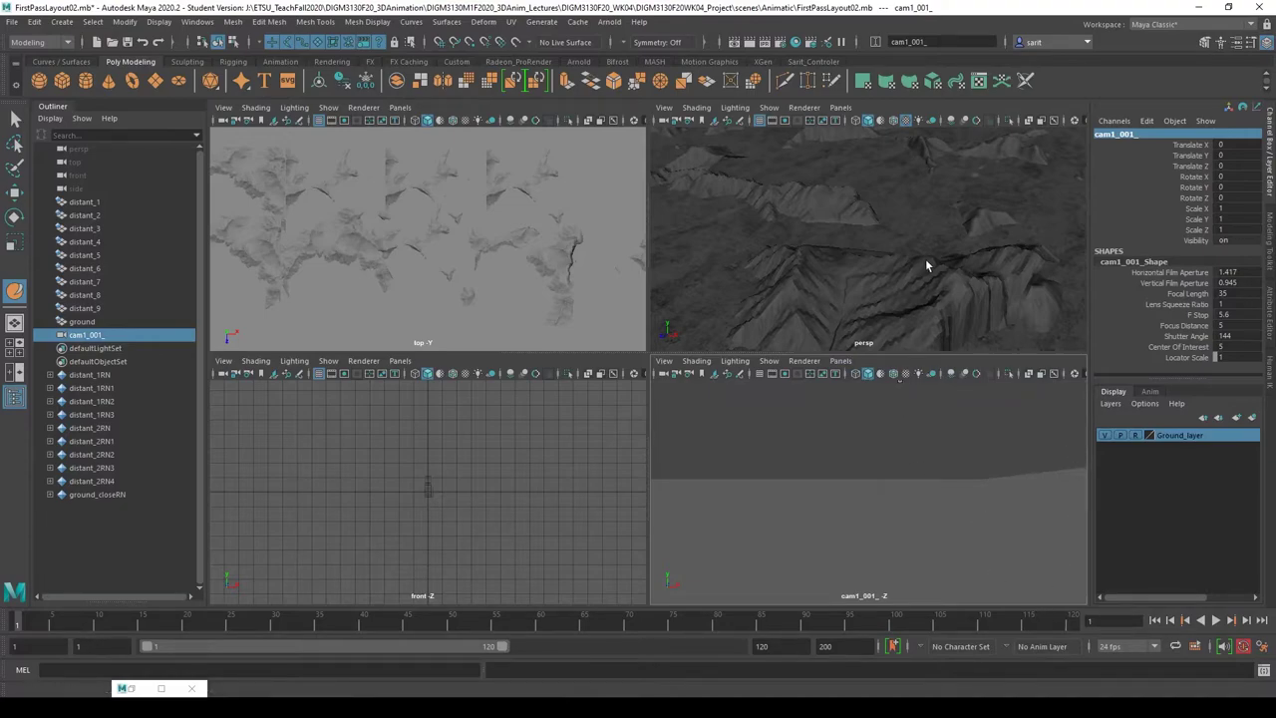
# - Select cam1_001_ and scale it up uniformly to about 340
pyautogui.keyDown('alt'); pyautogui.moveTo(927, 255); pyautogui.dragTo(882, 234, button='right'); pyautogui.keyUp('alt')
pyautogui.keyDown('alt'); pyautogui.moveTo(882, 234); pyautogui.dragTo(920, 342); pyautogui.keyUp('alt')
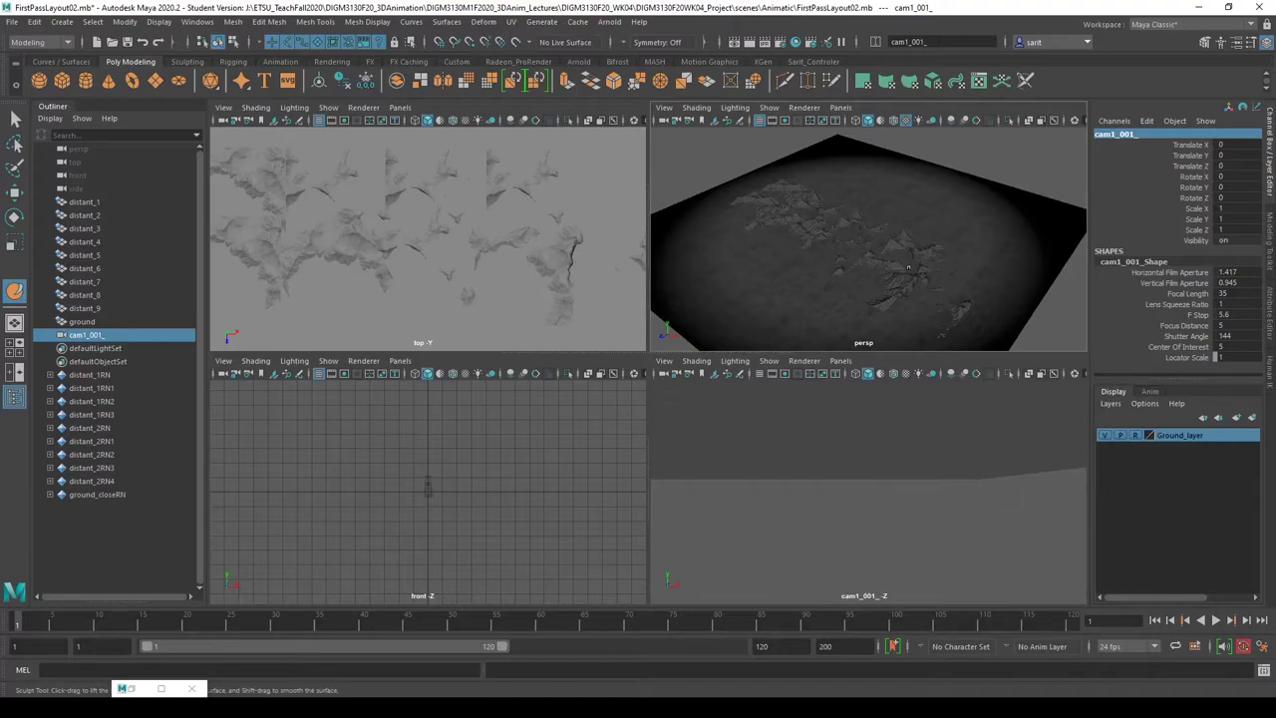
pyautogui.click(86, 335)
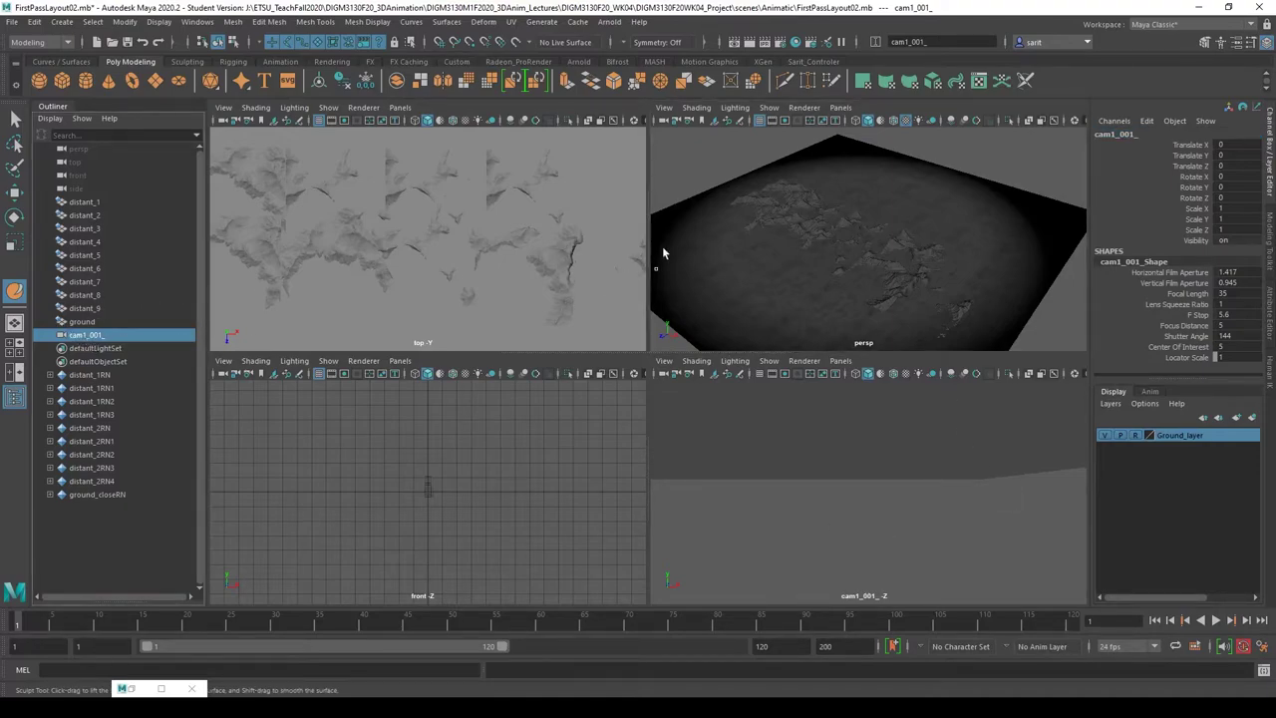
pyautogui.press('r')
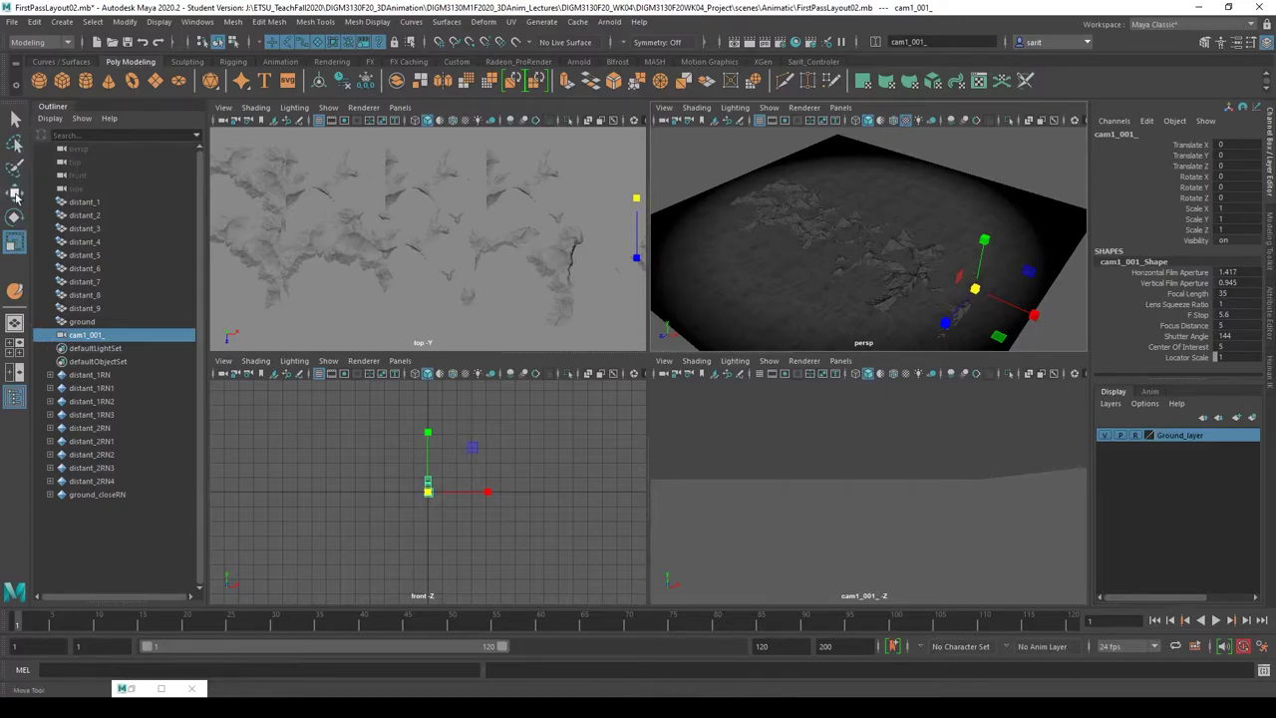
pyautogui.moveTo(974, 289); pyautogui.dragTo(1000, 296)
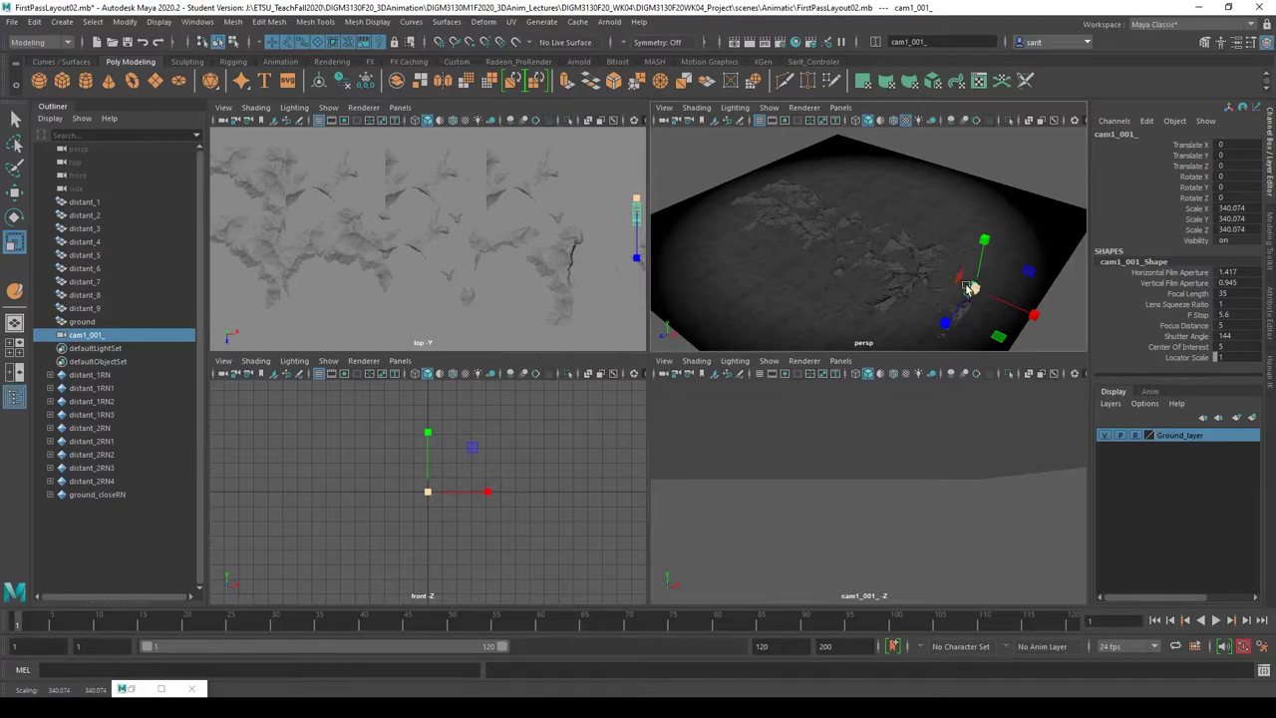
# - Rotate cam1_001_ to -90 degrees in X so it faces straight down at the terrain
pyautogui.press('e')
pyautogui.moveTo(973, 293); pyautogui.dragTo(1002, 232)
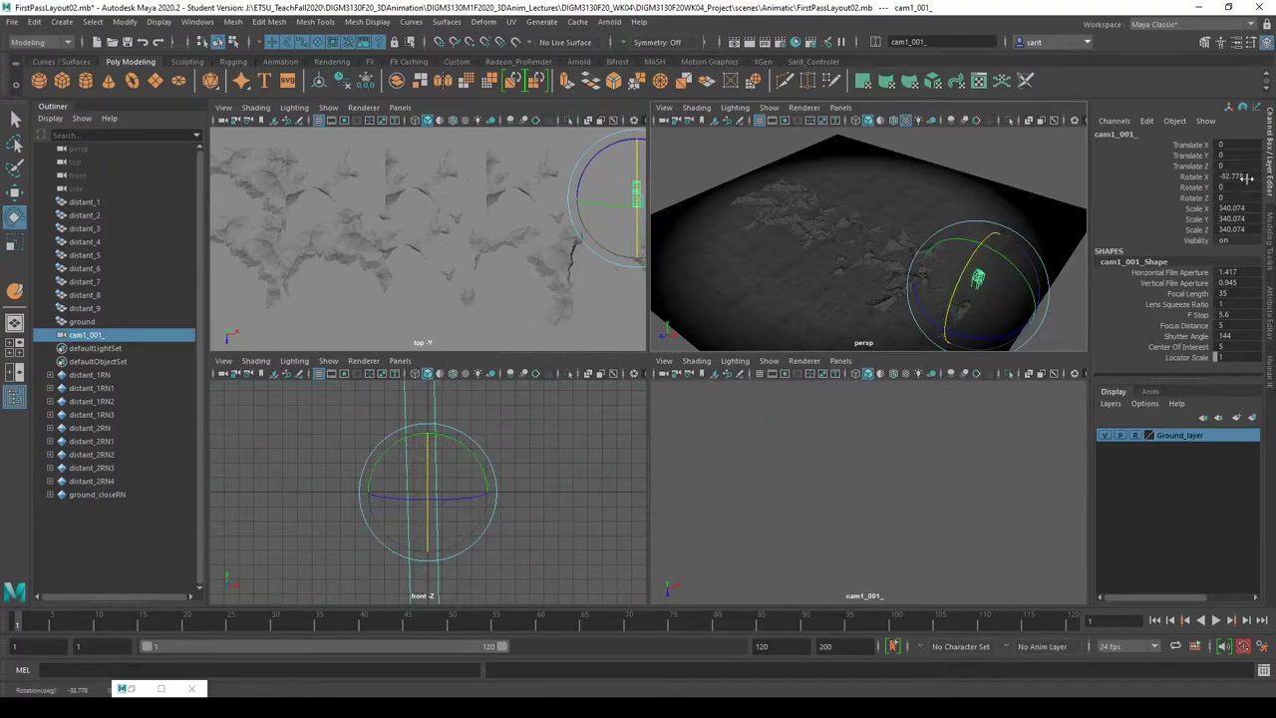
pyautogui.click(1236, 176)
pyautogui.write('-90')
pyautogui.press('Return')
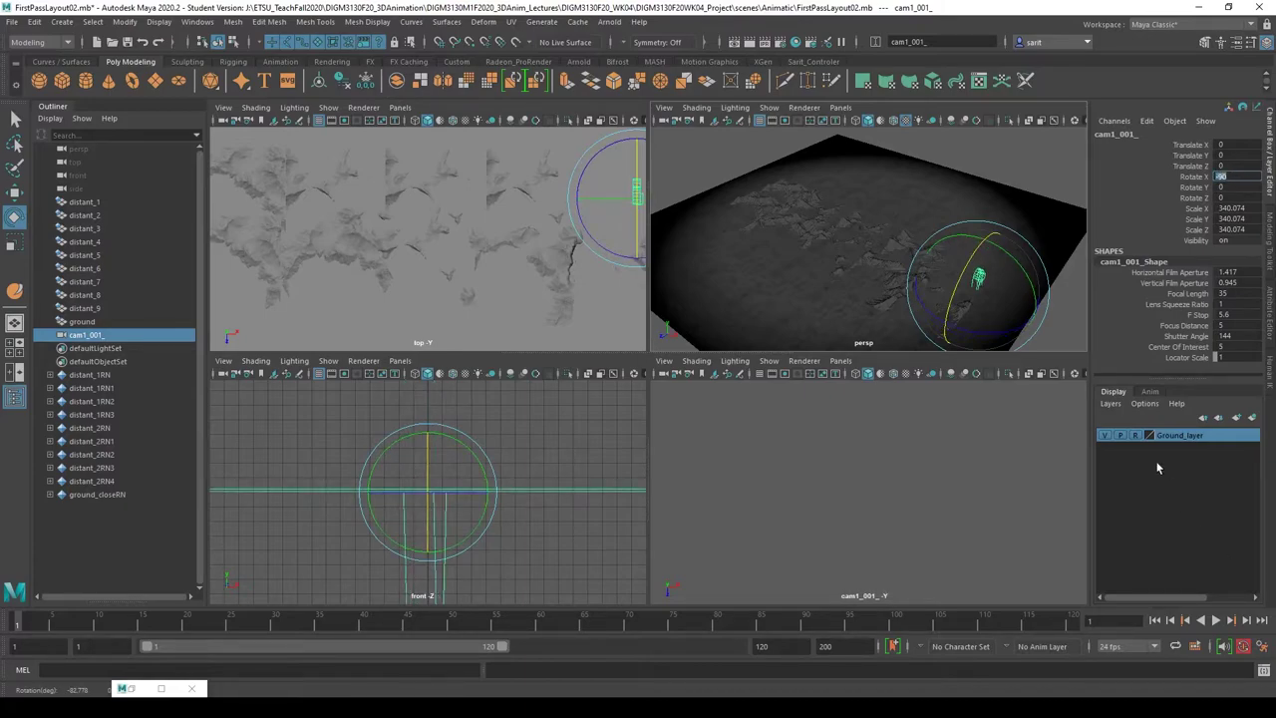
# - Raise cam1_001_ above the terrain to a Translate Y of about 4035
pyautogui.click(1059, 342)
pyautogui.press('w')
pyautogui.moveTo(994, 261); pyautogui.dragTo(999, 87)
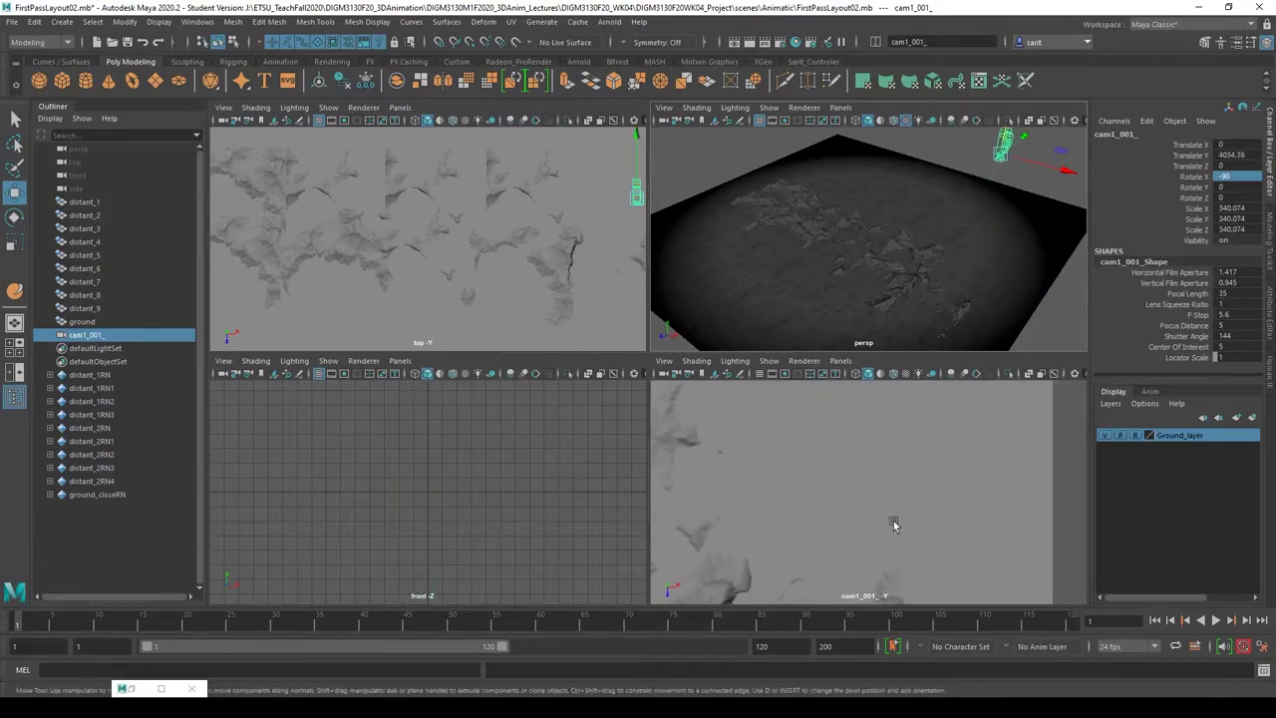
# - Show the resolution gate in the cam1_001_ view and move the camera to about -2137 in X
pyautogui.click(664, 360)
pyautogui.moveTo(715, 620)
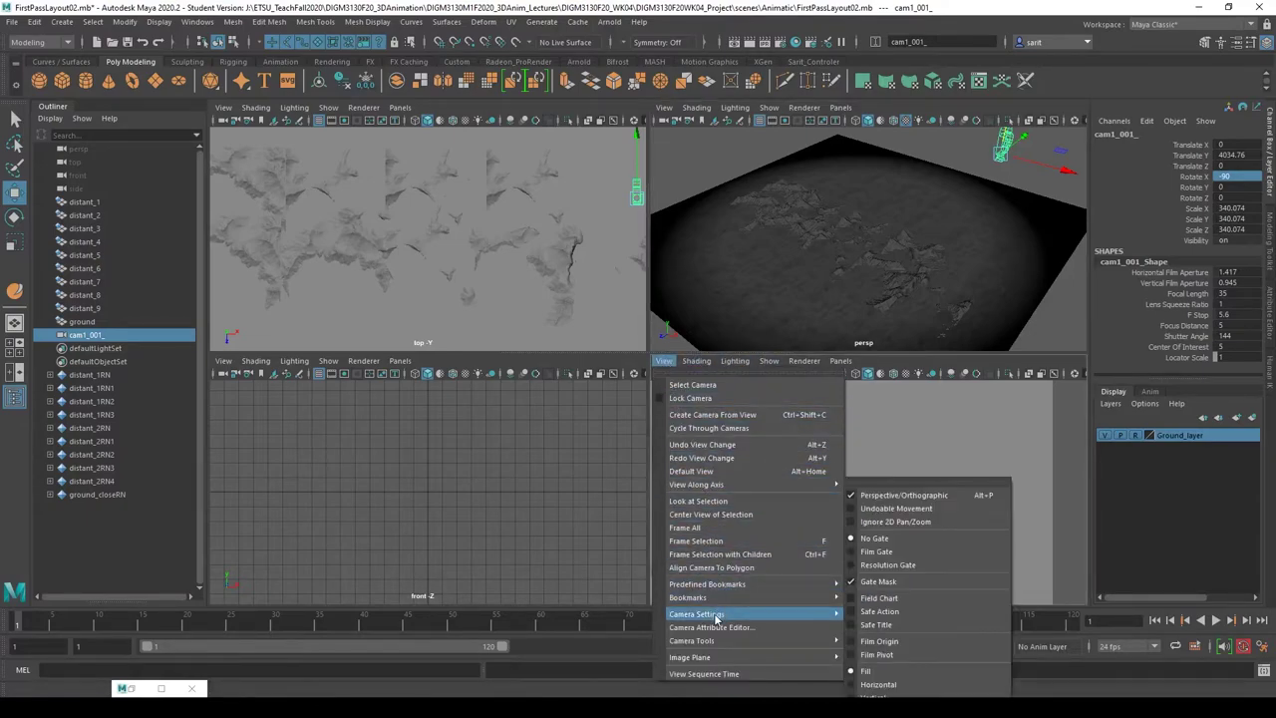
pyautogui.click(889, 565)
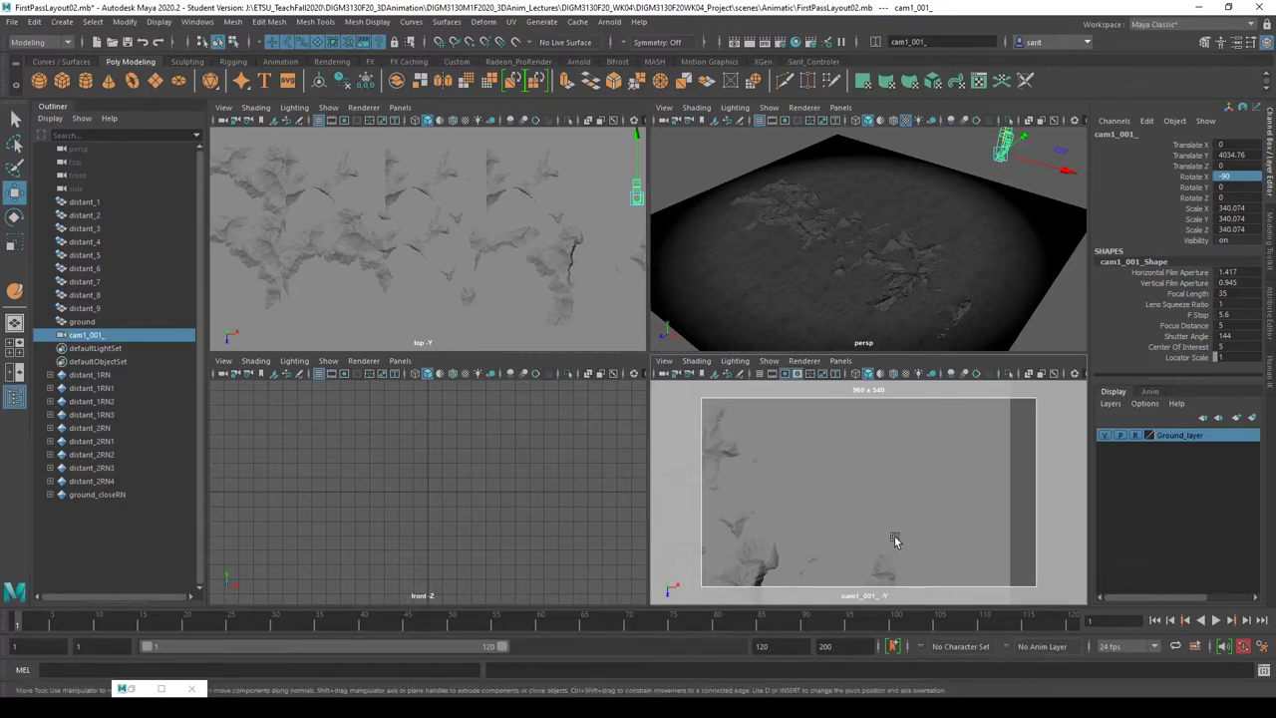
pyautogui.moveTo(1067, 171); pyautogui.dragTo(975, 139)
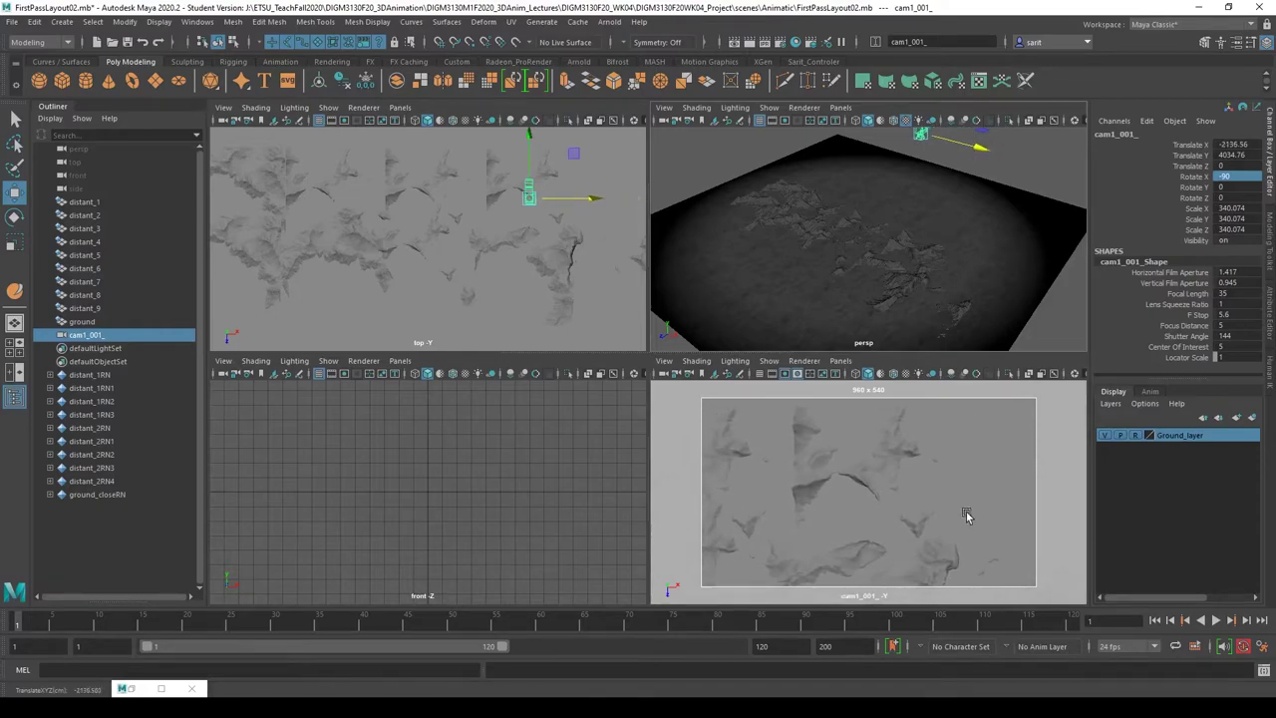
# - Overlay the field chart on the cam1_001_ view and check the framing in an enlarged view
pyautogui.click(810, 378)
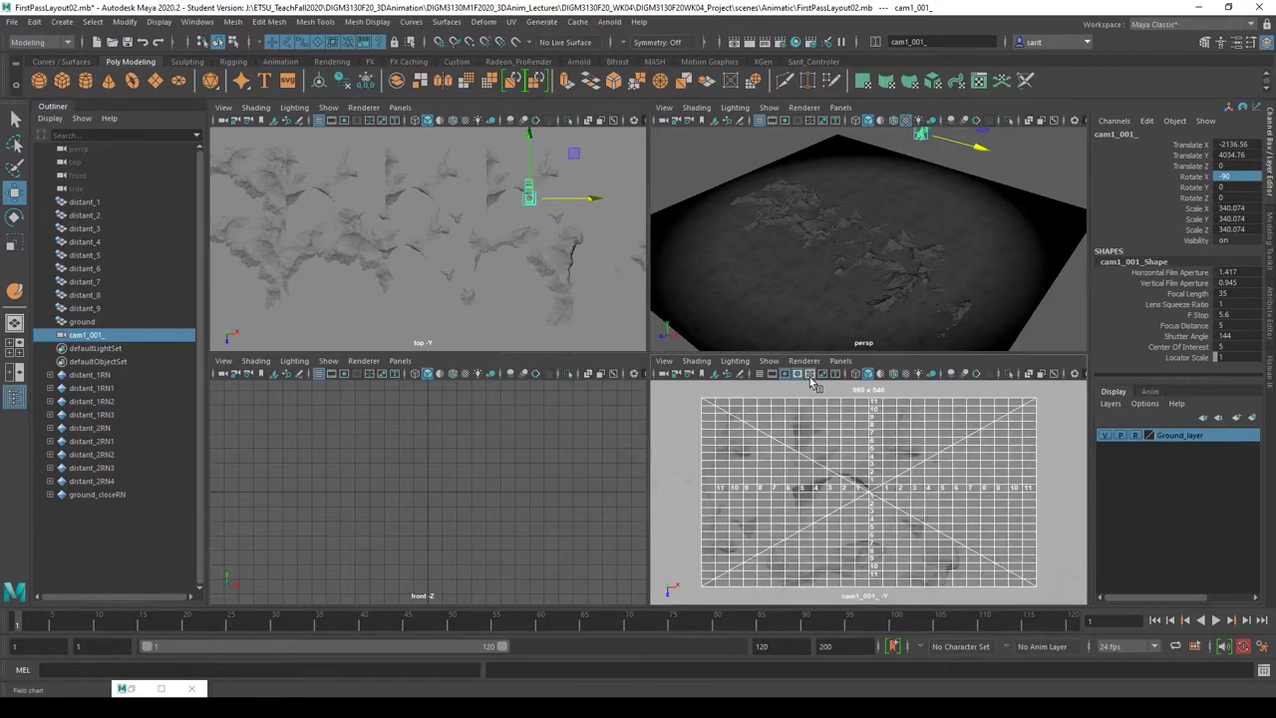
pyautogui.press('space')
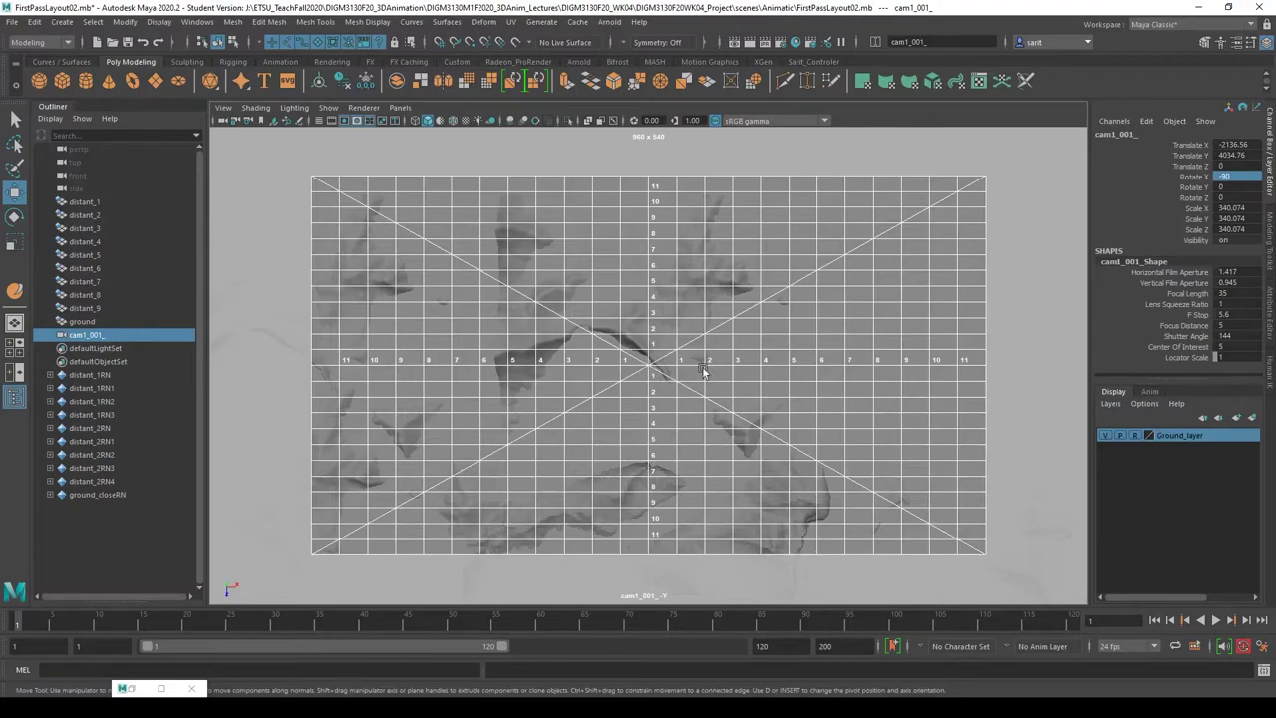
pyautogui.press('space')
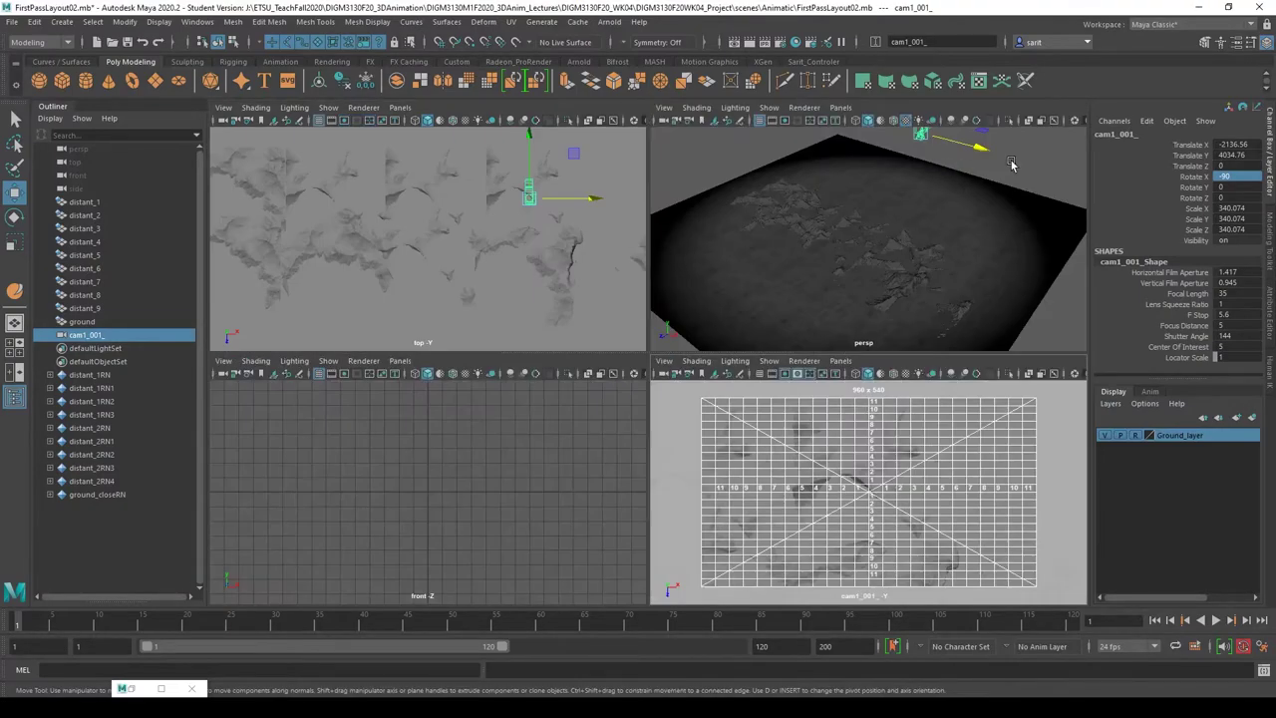
# - Move cam1_001_ to about X -4035, Y 5819 and Z 333 to frame the mountains from above
pyautogui.moveTo(986, 152); pyautogui.dragTo(940, 188)
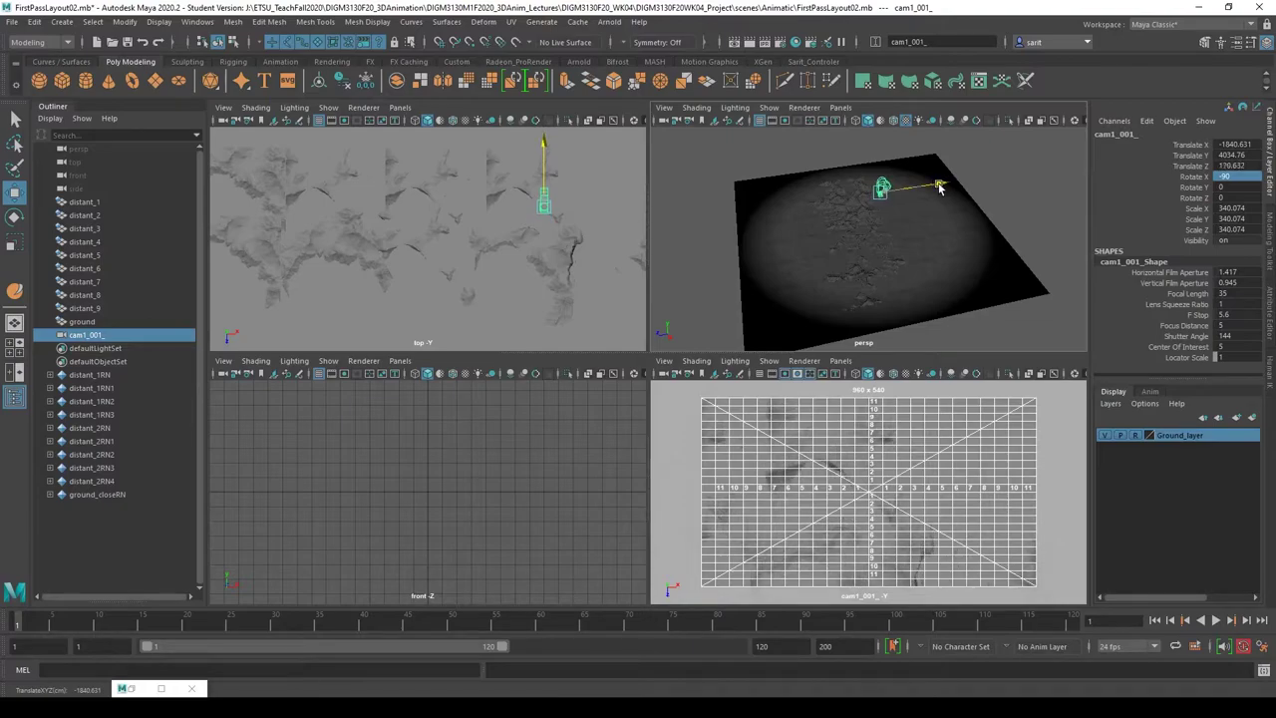
pyautogui.moveTo(900, 251); pyautogui.dragTo(892, 212)
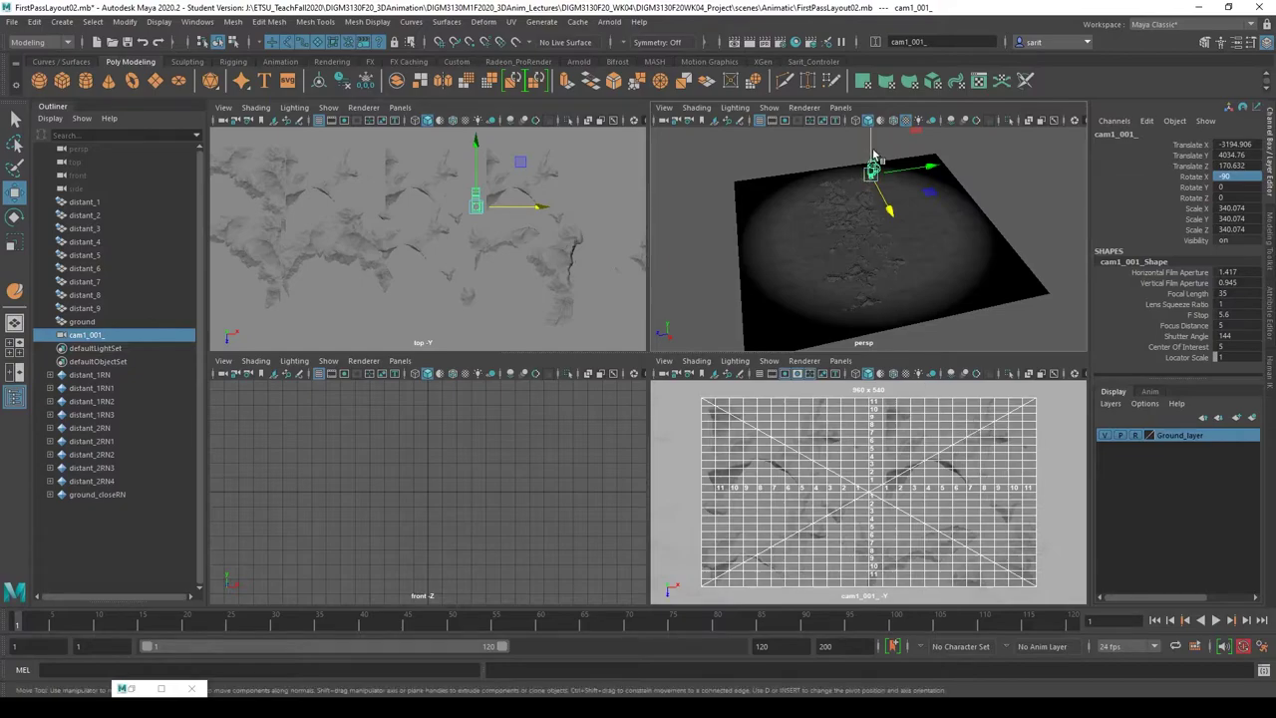
pyautogui.moveTo(872, 157); pyautogui.dragTo(859, 110)
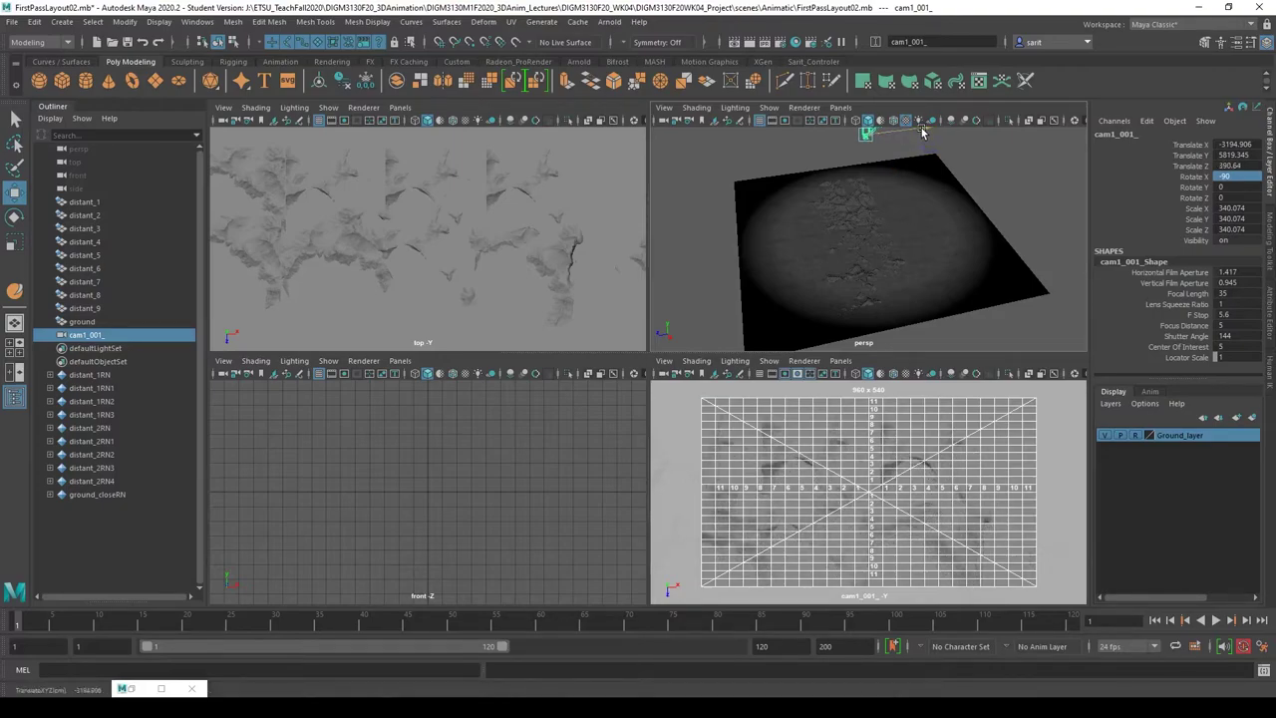
pyautogui.moveTo(922, 128); pyautogui.dragTo(876, 157)
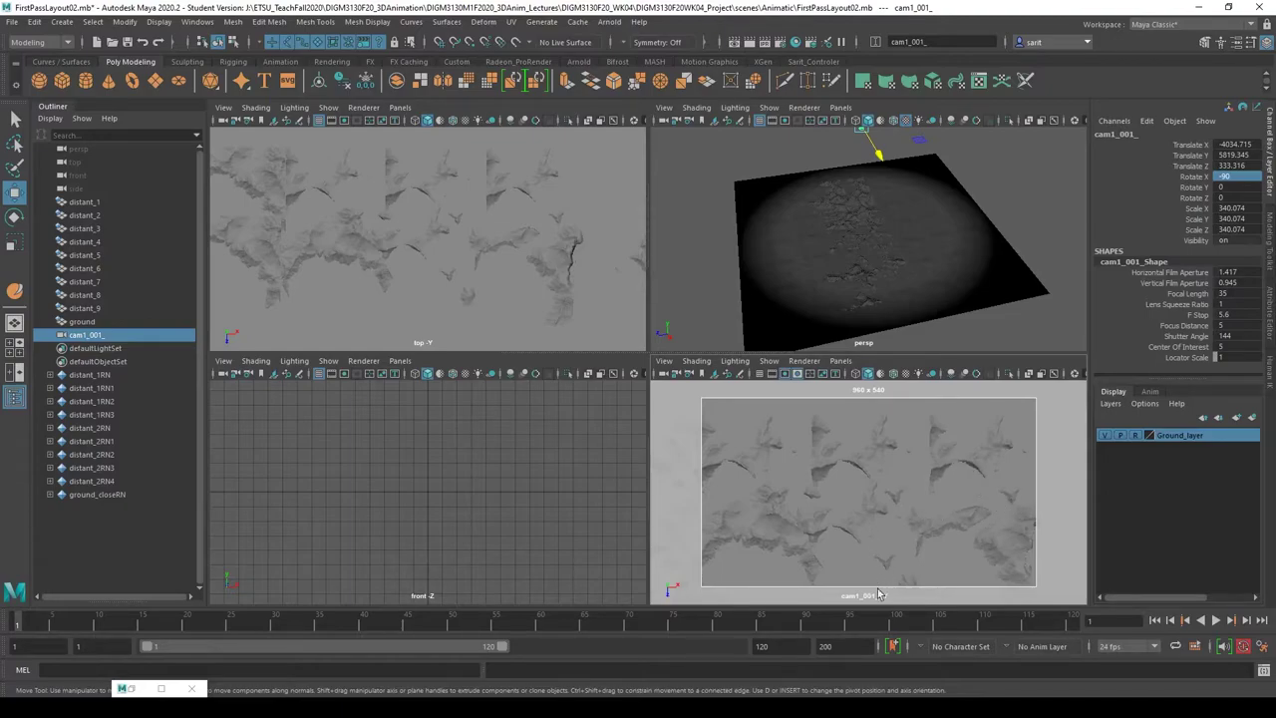
# - Save the scene under its existing file name, accepting the student-version notice
pyautogui.press('q')
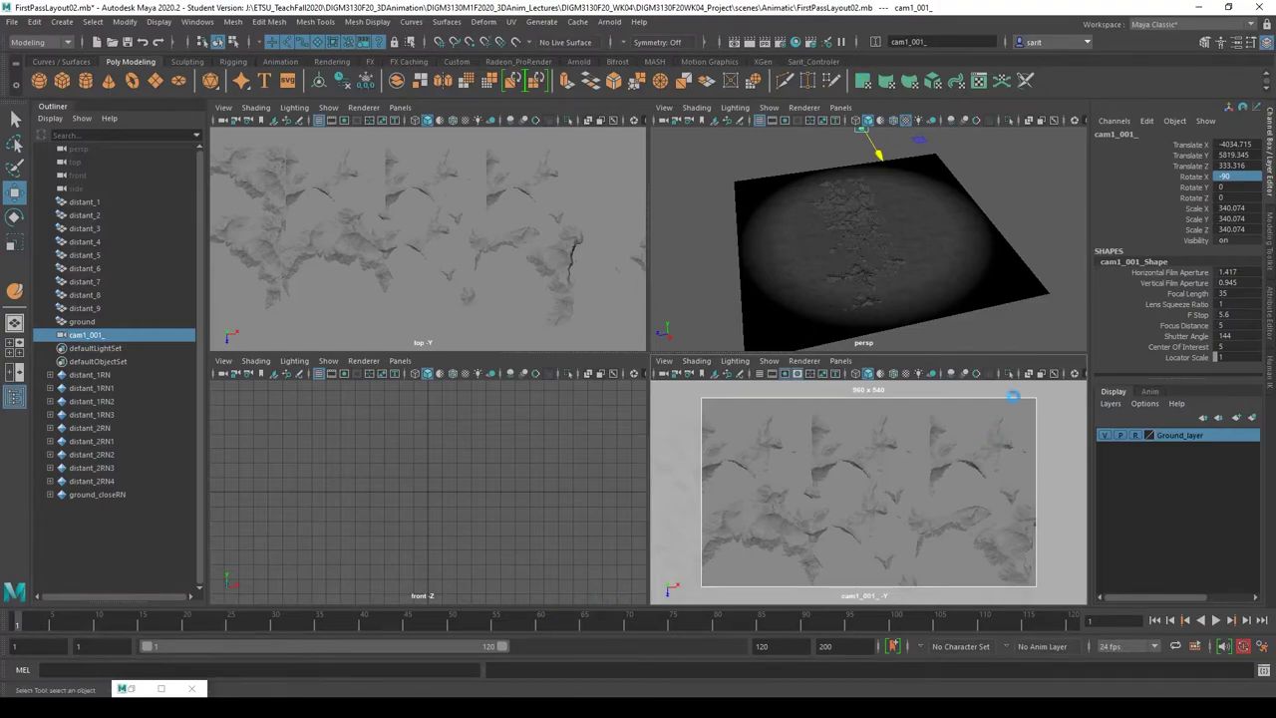
pyautogui.hotkey('ctrl', 's')
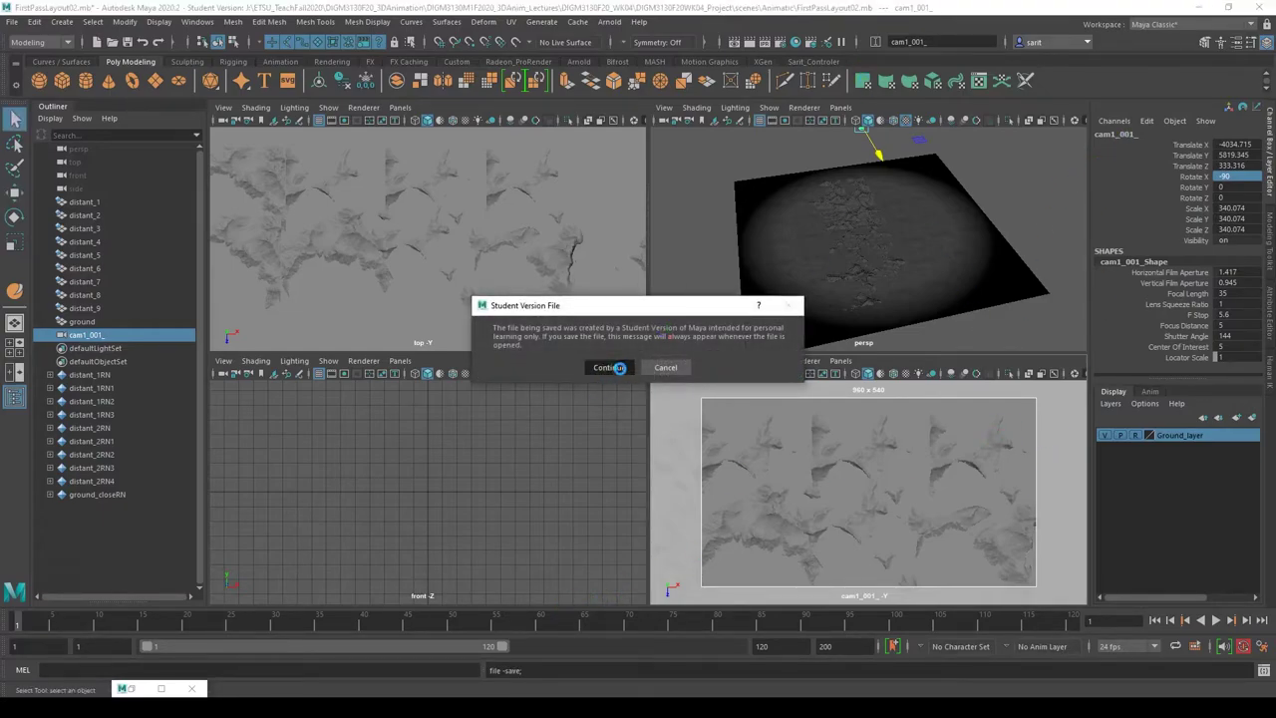
pyautogui.click(610, 368)
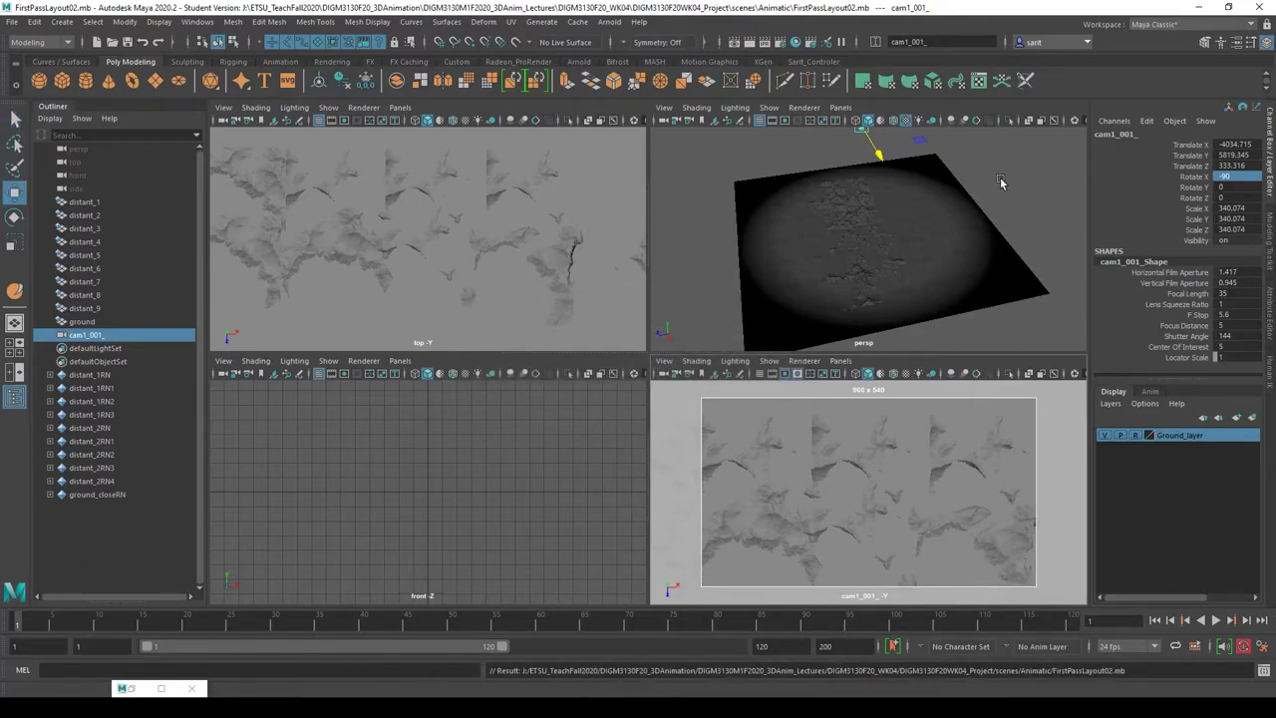
# - Create a locator and rename it cam1_001_locator, reusing the camera's name as the prefix
pyautogui.keyDown('alt'); pyautogui.moveTo(1002, 182); pyautogui.dragTo(966, 250); pyautogui.keyUp('alt')
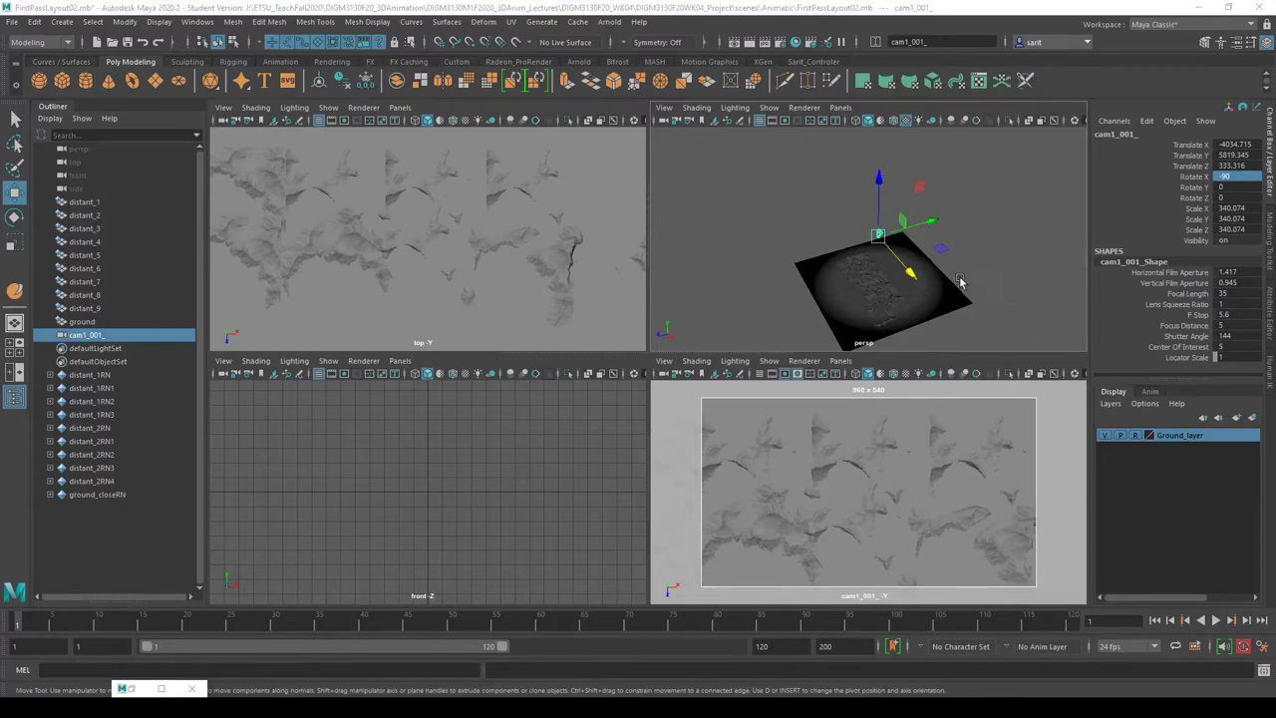
pyautogui.click(63, 24)
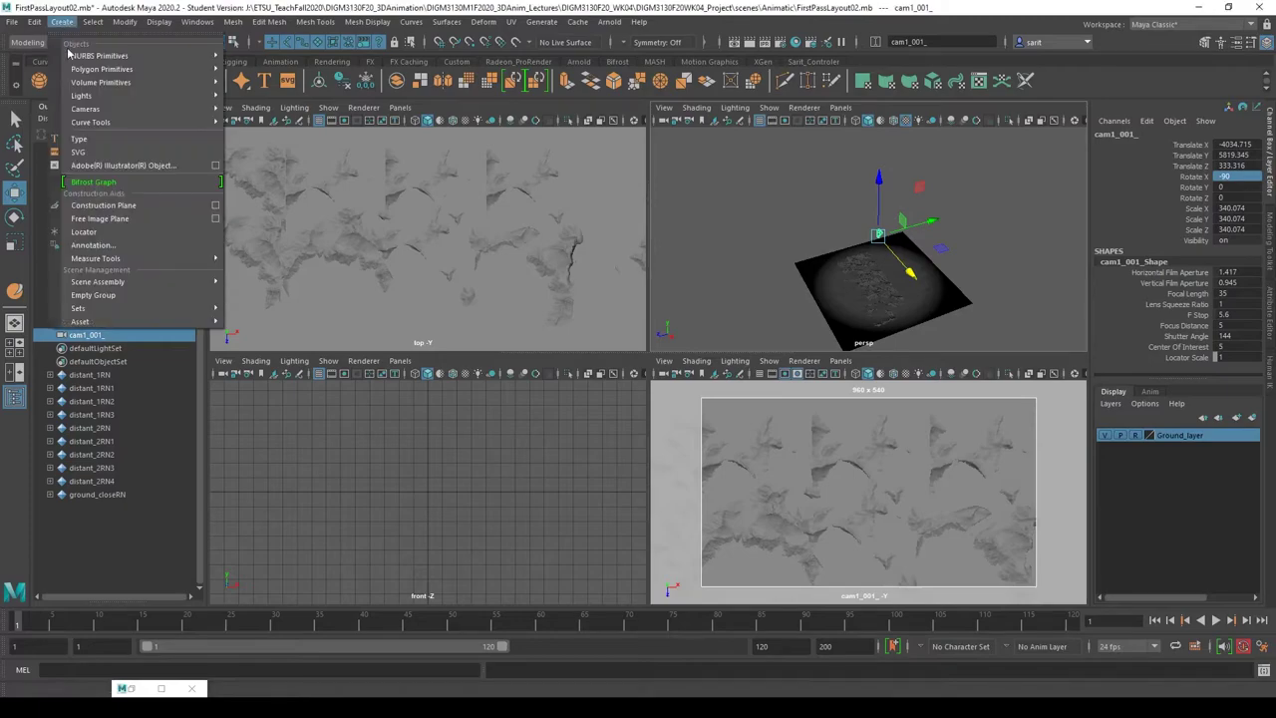
pyautogui.click(85, 231)
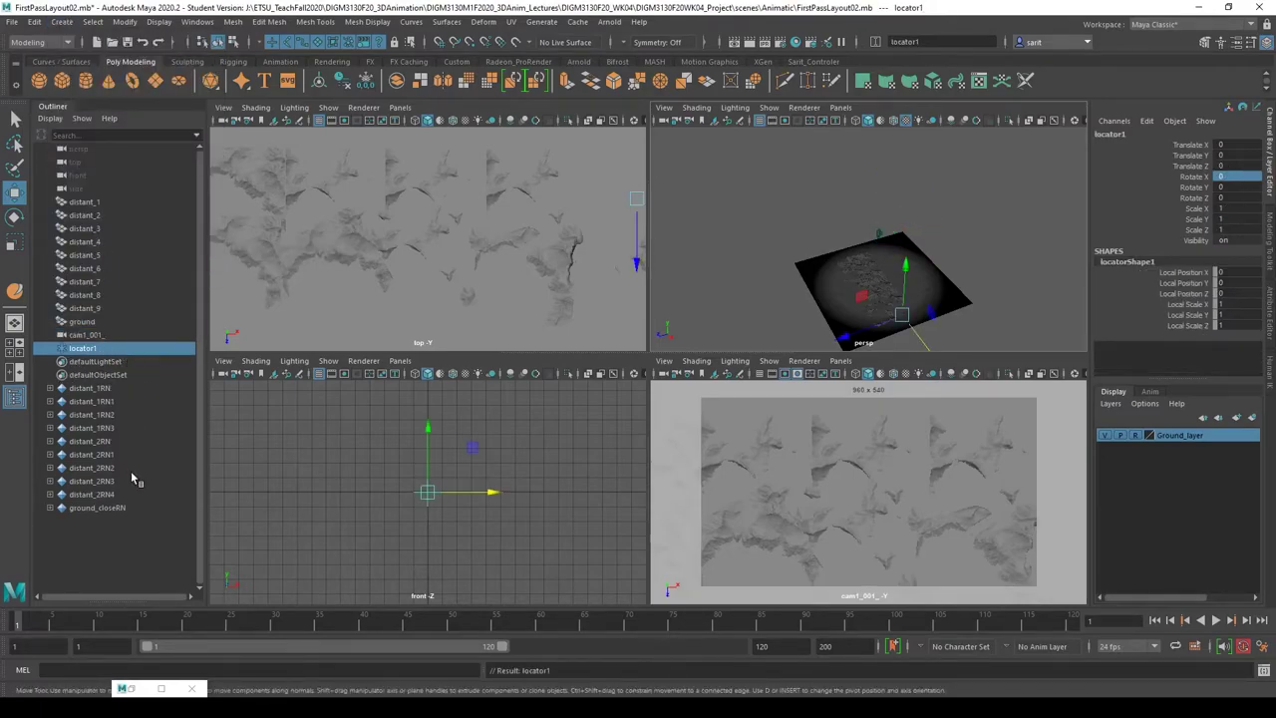
pyautogui.doubleClick(90, 335)
pyautogui.hotkey('ctrl', 'c')
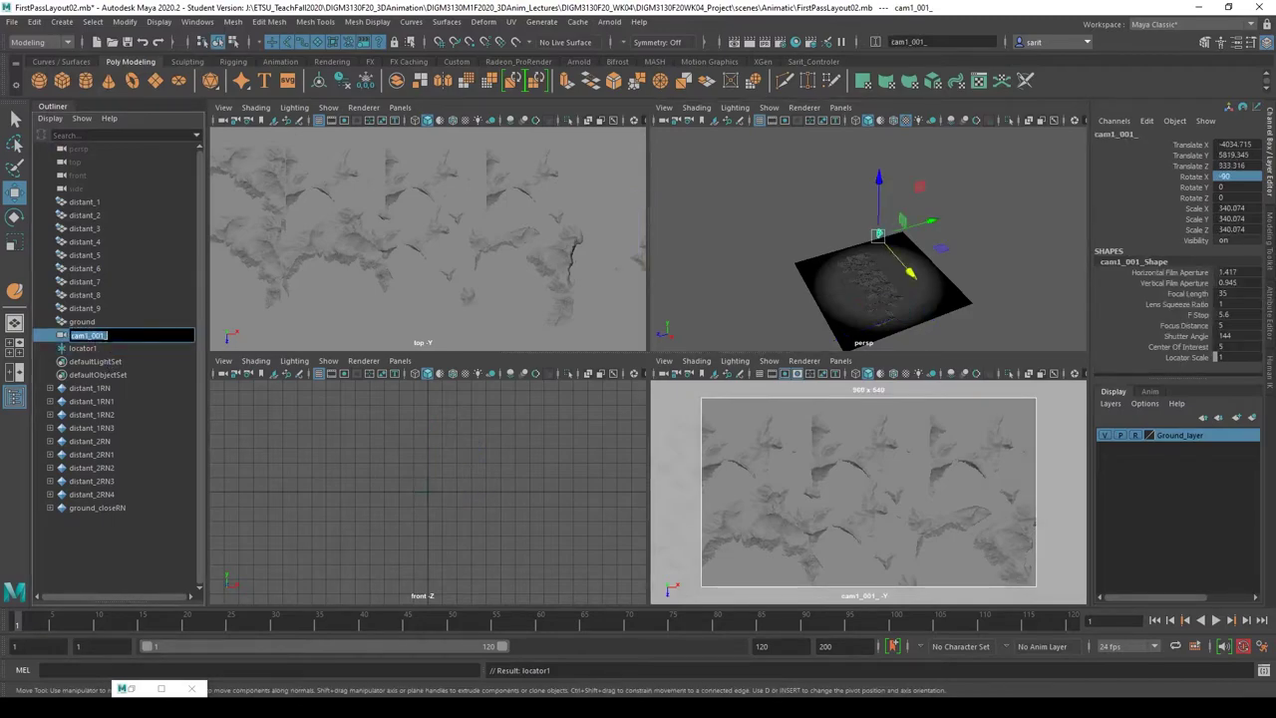
pyautogui.doubleClick(86, 348)
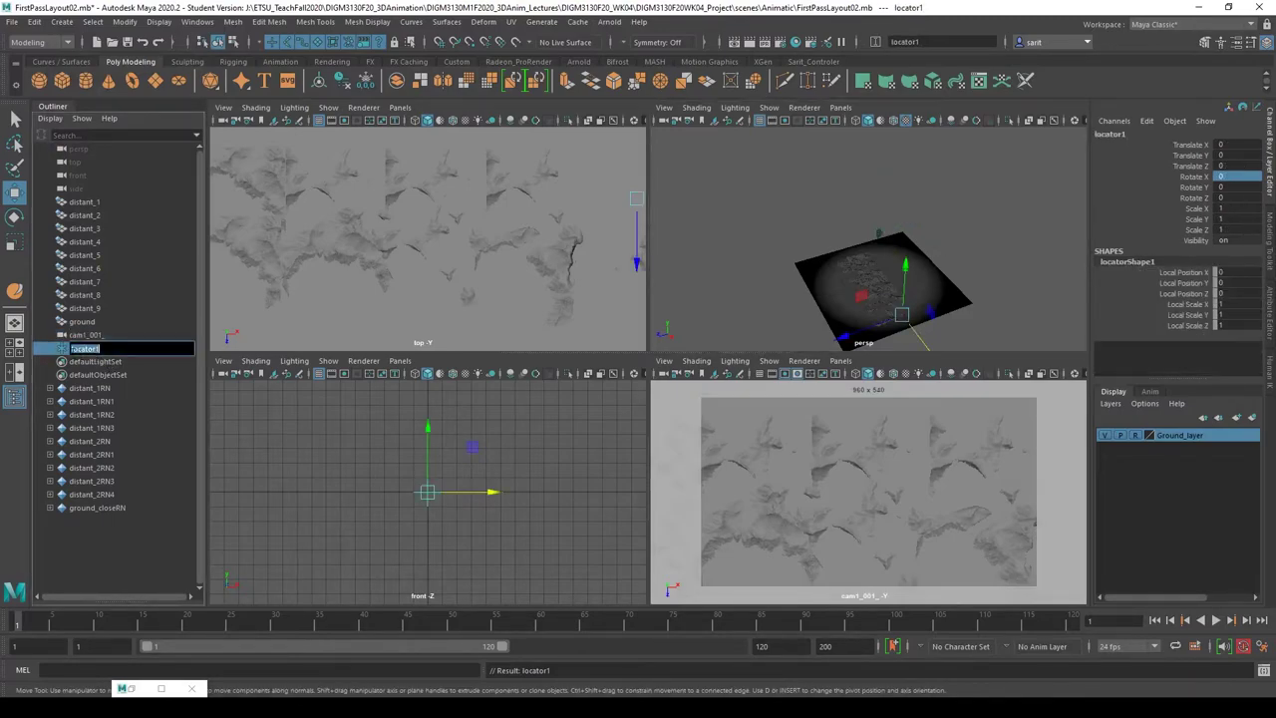
pyautogui.press('Home')
pyautogui.hotkey('ctrl', 'v')
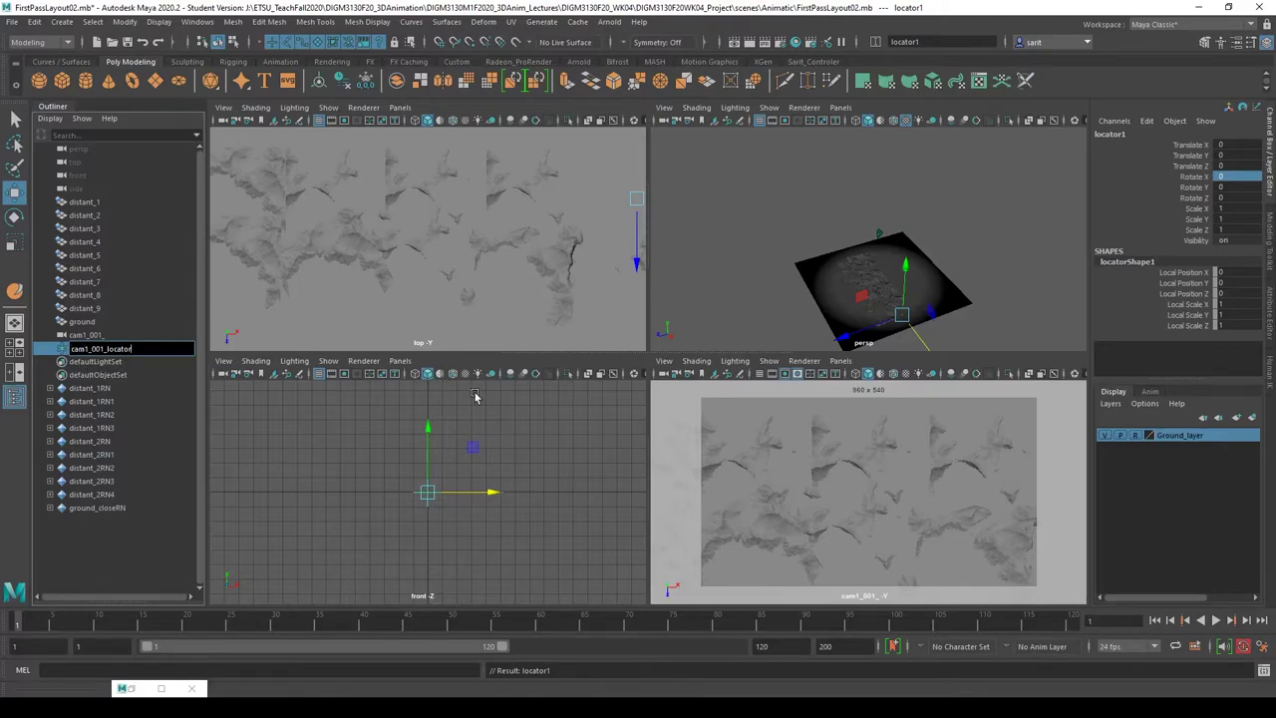
pyautogui.press('Return')
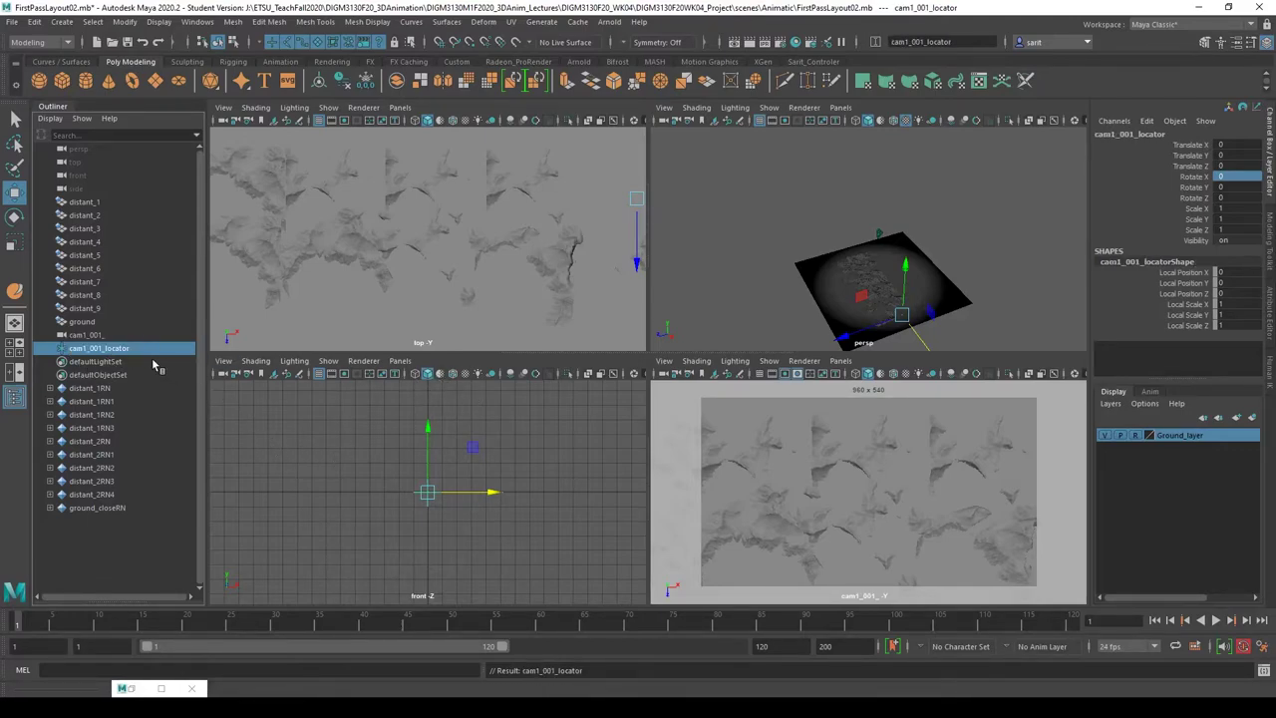
# - Match the translation of cam1_001_locator to cam1_001_
pyautogui.keyDown('alt'); pyautogui.moveTo(898, 319); pyautogui.dragTo(877, 238); pyautogui.keyUp('alt')
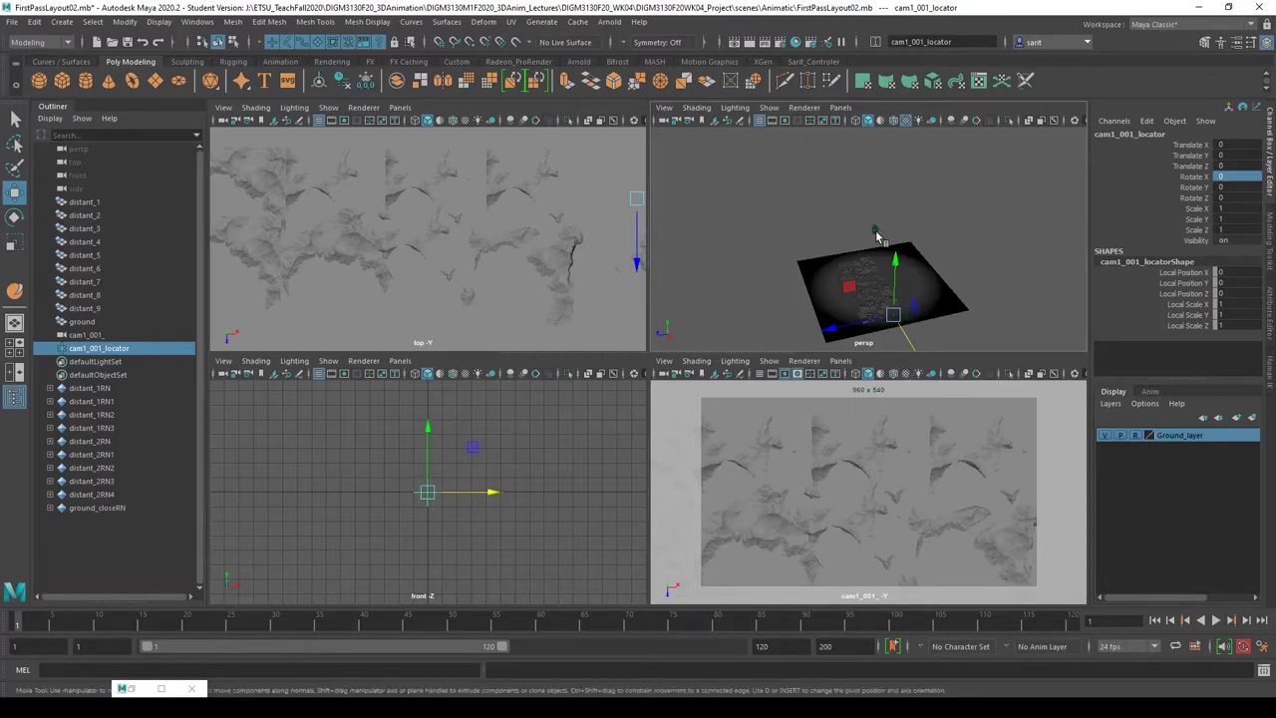
pyautogui.click(875, 233)
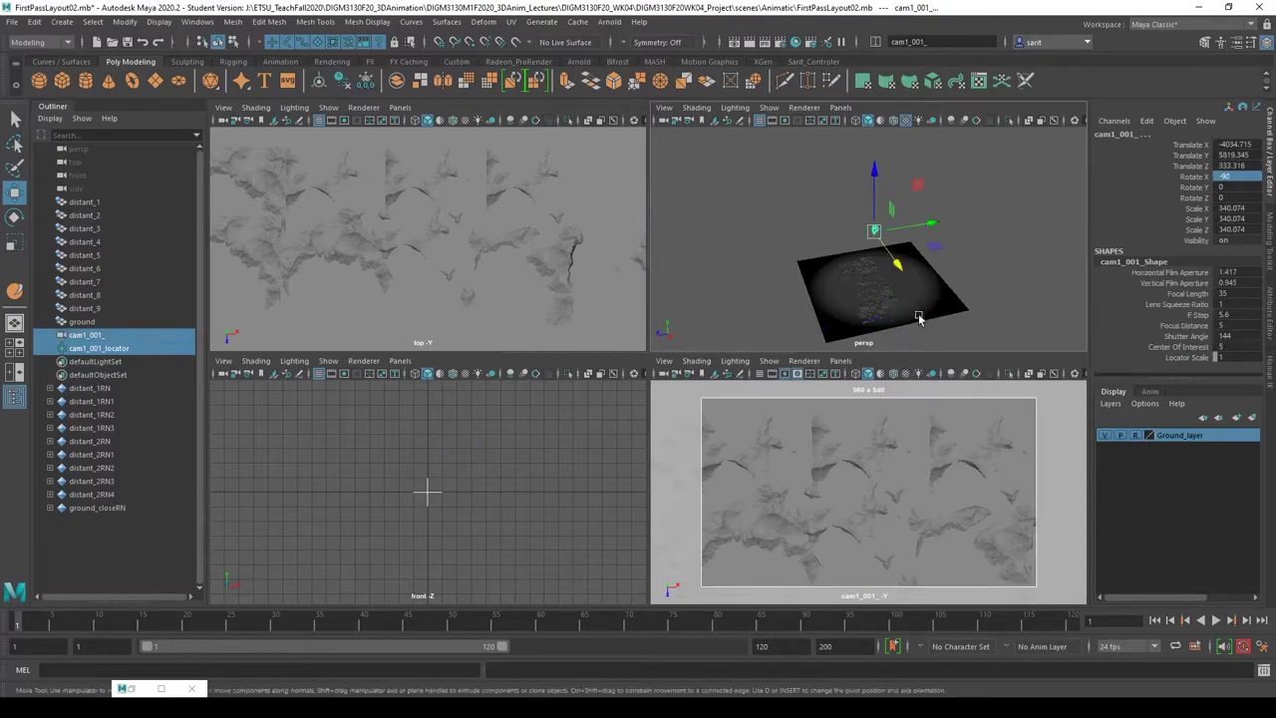
pyautogui.click(125, 21)
pyautogui.moveTo(148, 99)
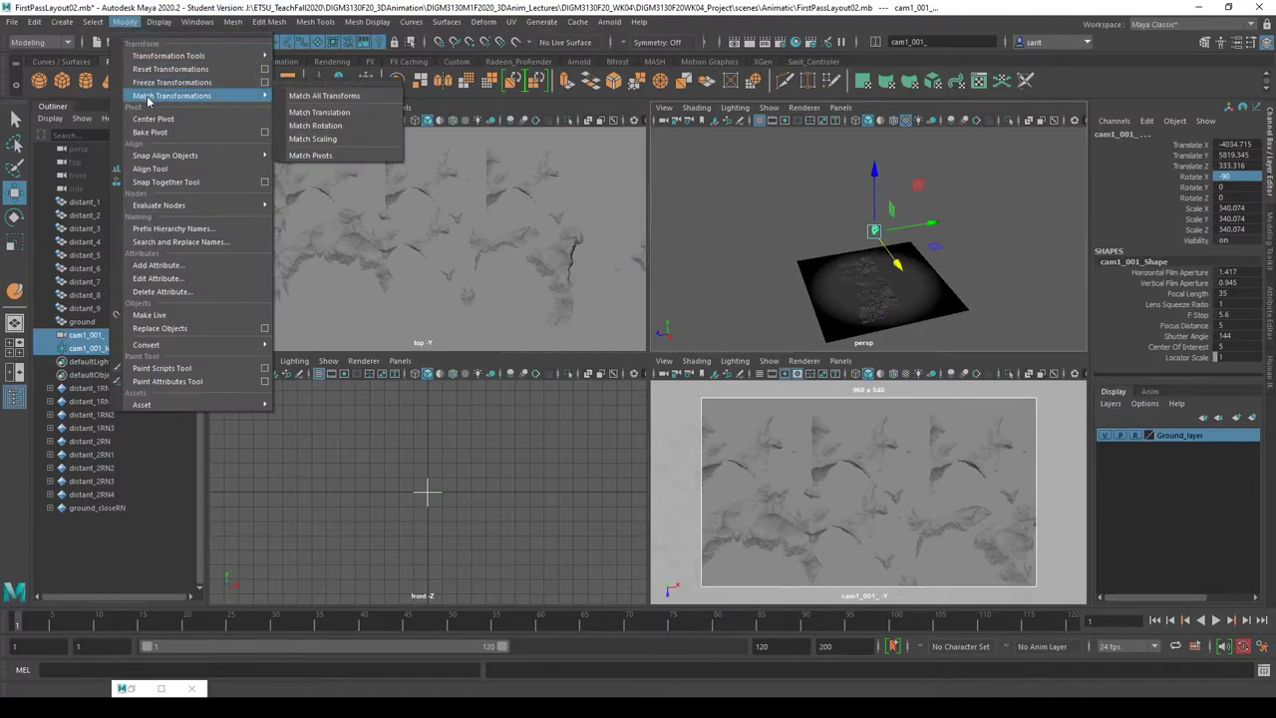
pyautogui.click(309, 113)
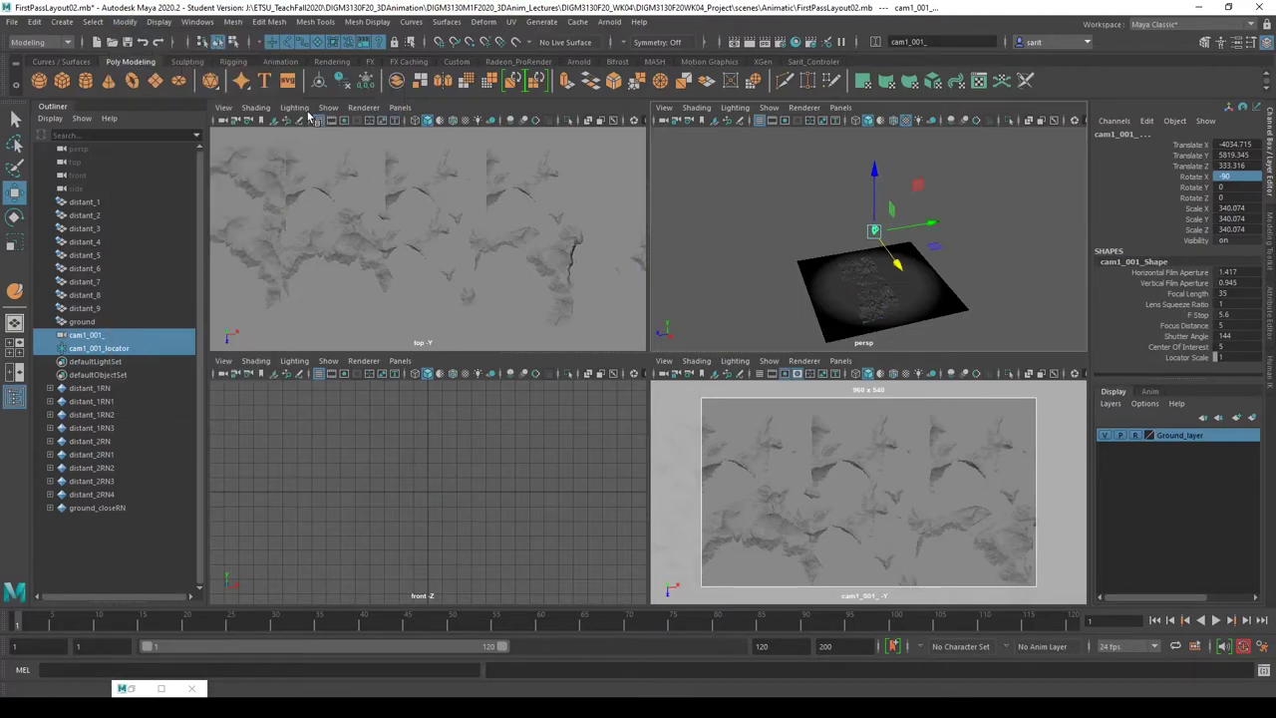
# - Scale cam1_001_locator uniformly to about 751 and select its Scale X, Y and Z channels
pyautogui.click(113, 349)
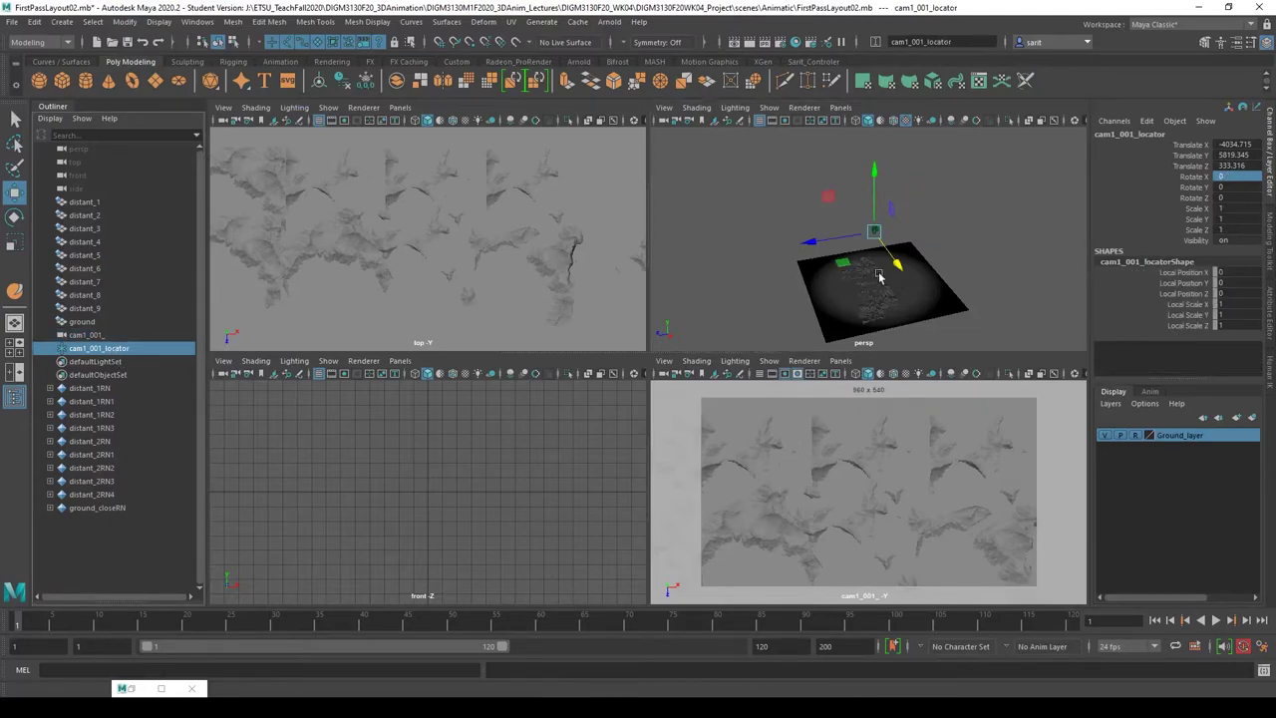
pyautogui.press('r')
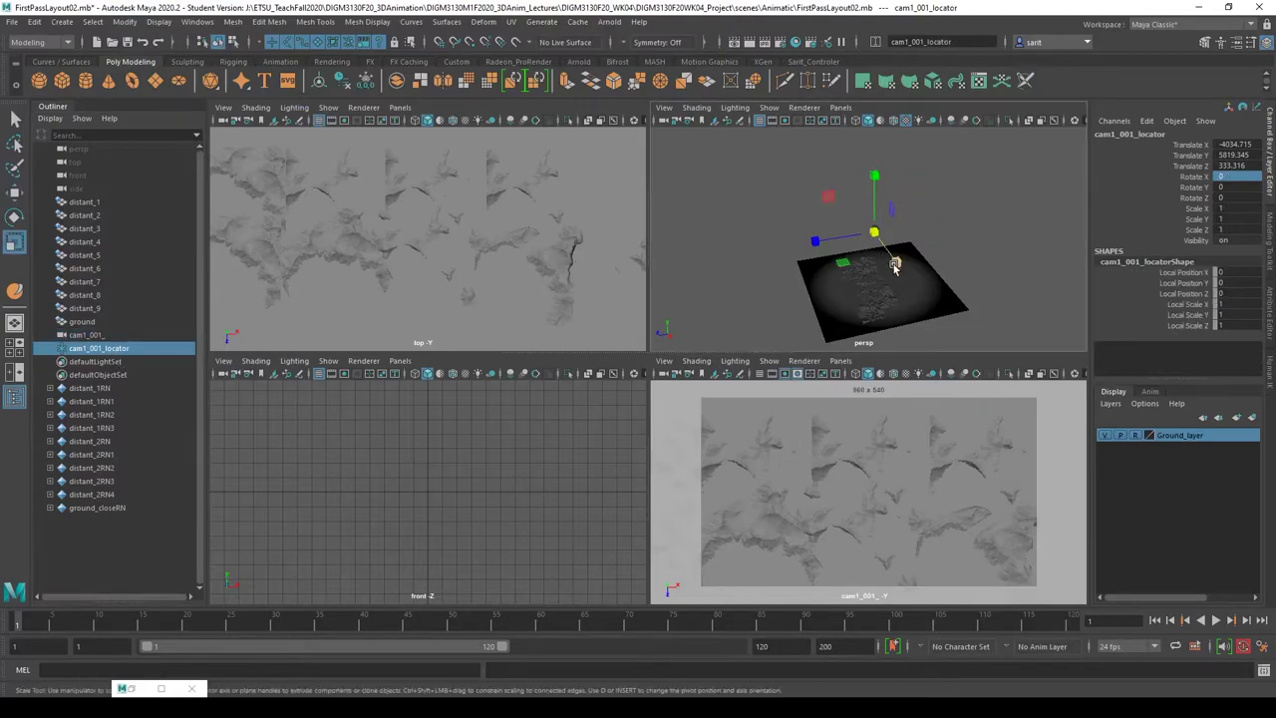
pyautogui.moveTo(873, 231); pyautogui.dragTo(897, 244)
pyautogui.keyDown('alt'); pyautogui.moveTo(897, 245); pyautogui.dragTo(977, 289, button='right'); pyautogui.keyUp('alt')
pyautogui.moveTo(861, 253); pyautogui.dragTo(753, 257)
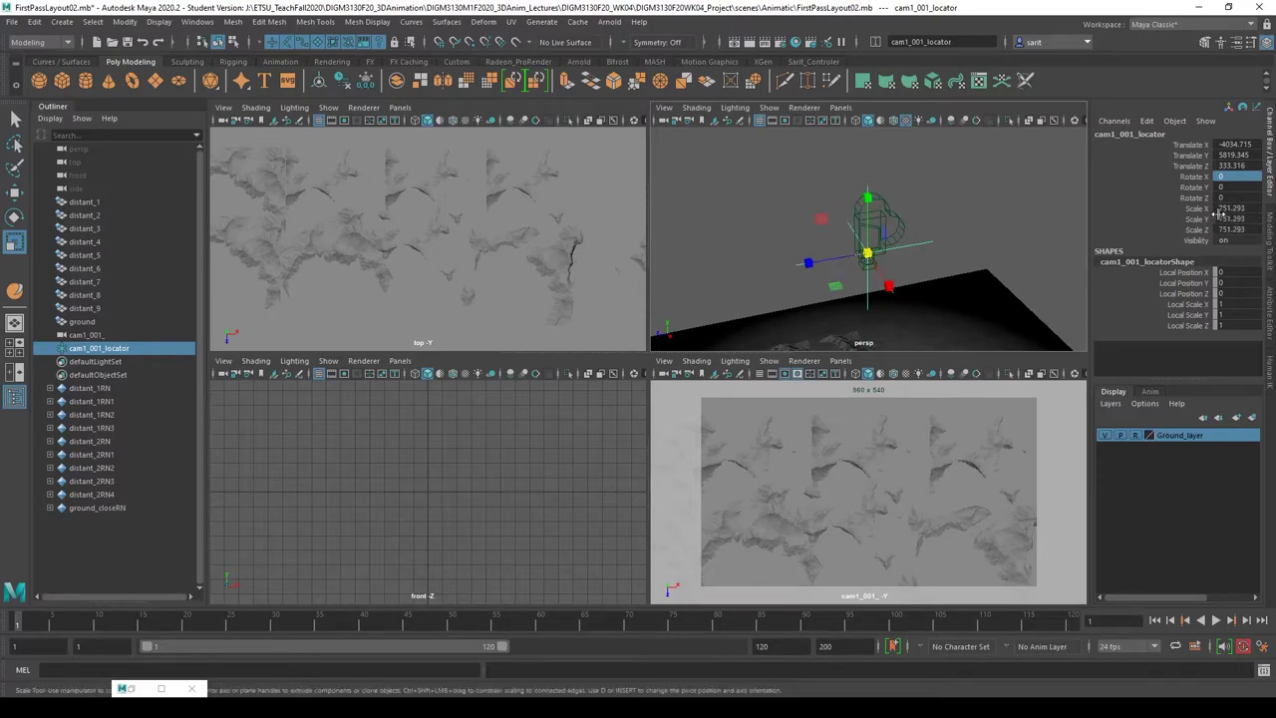
pyautogui.moveTo(1240, 208); pyautogui.dragTo(1238, 229)
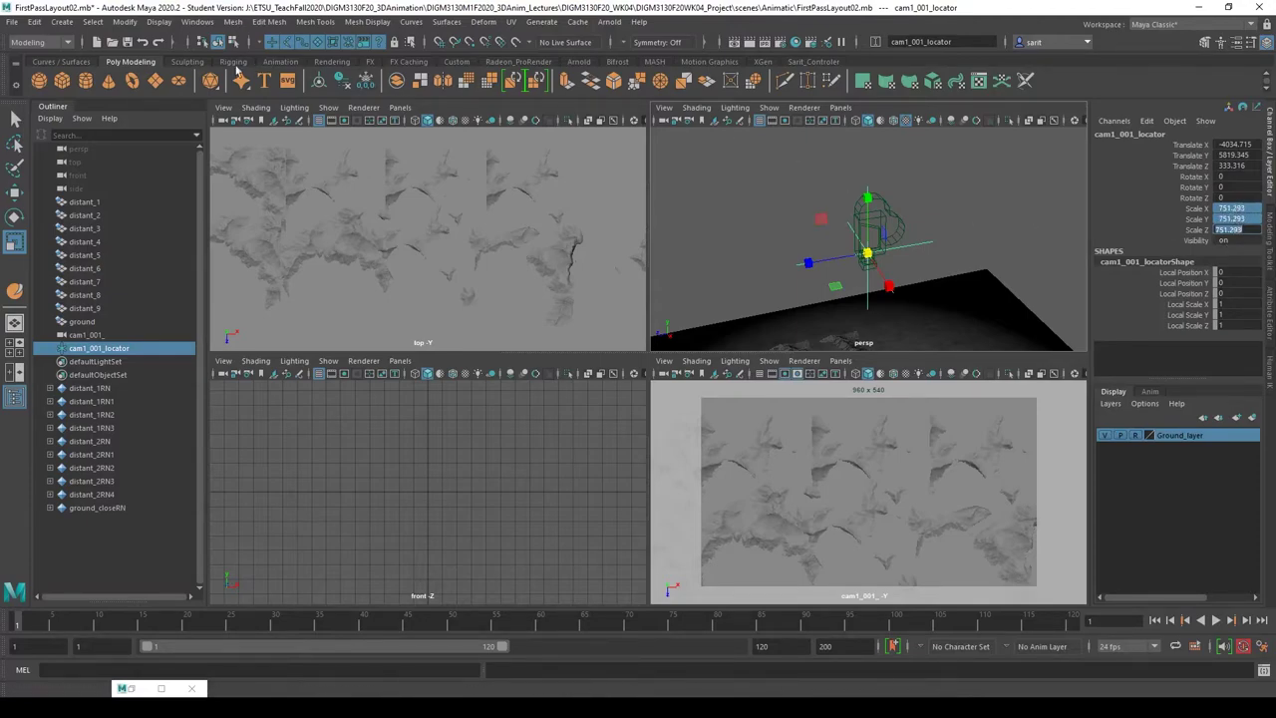
# - Freeze the transformations of cam1_001_locator and set its shape's Local Scale X, Y and Z to 700
pyautogui.click(125, 22)
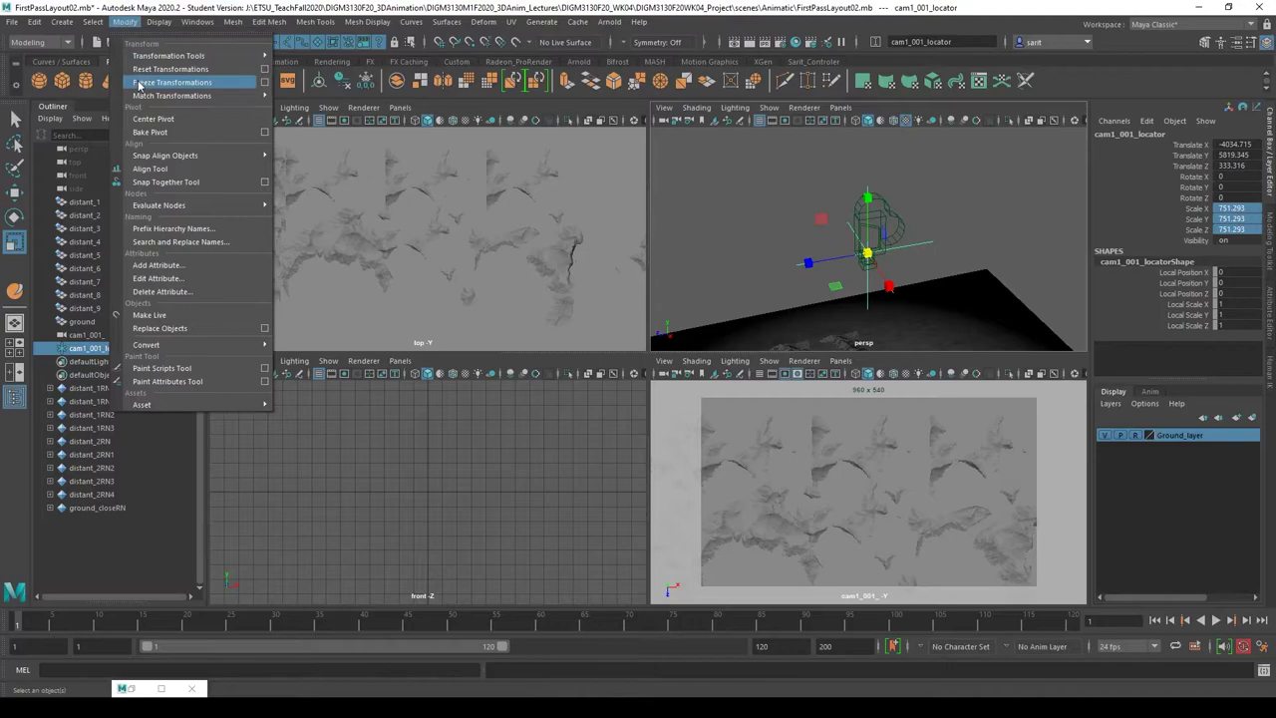
pyautogui.click(172, 81)
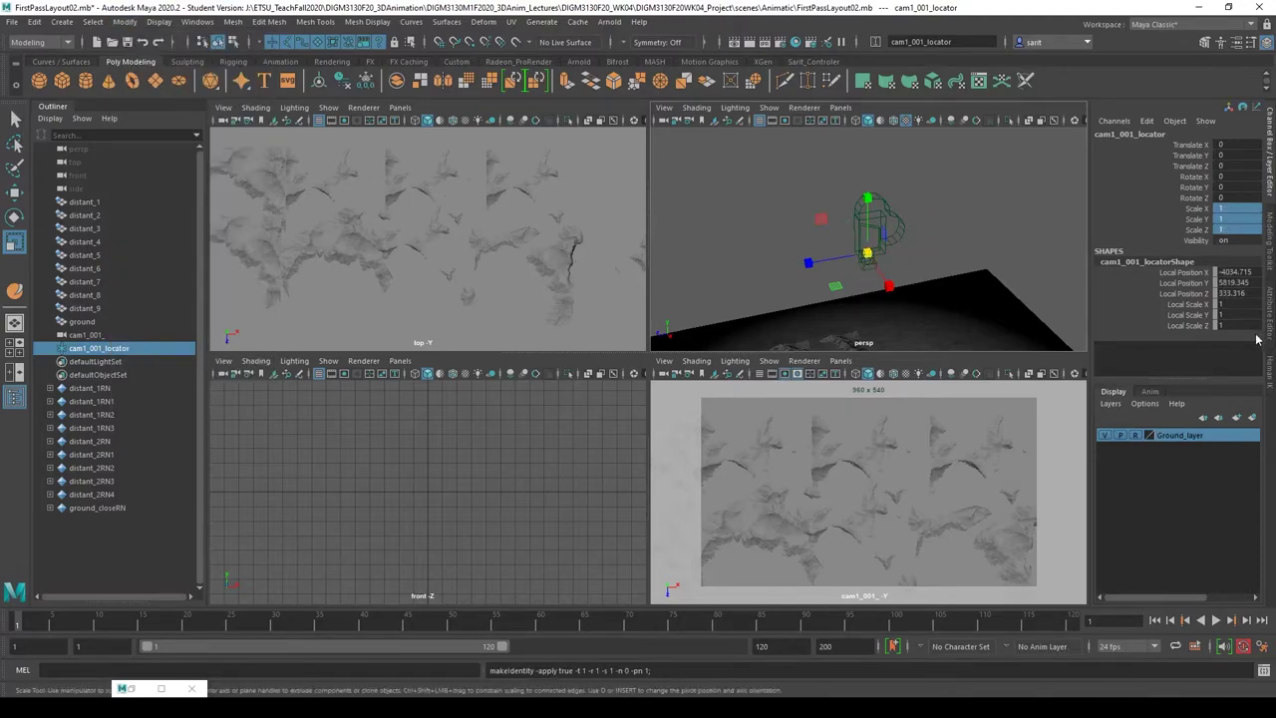
pyautogui.moveTo(1242, 304); pyautogui.dragTo(1234, 326)
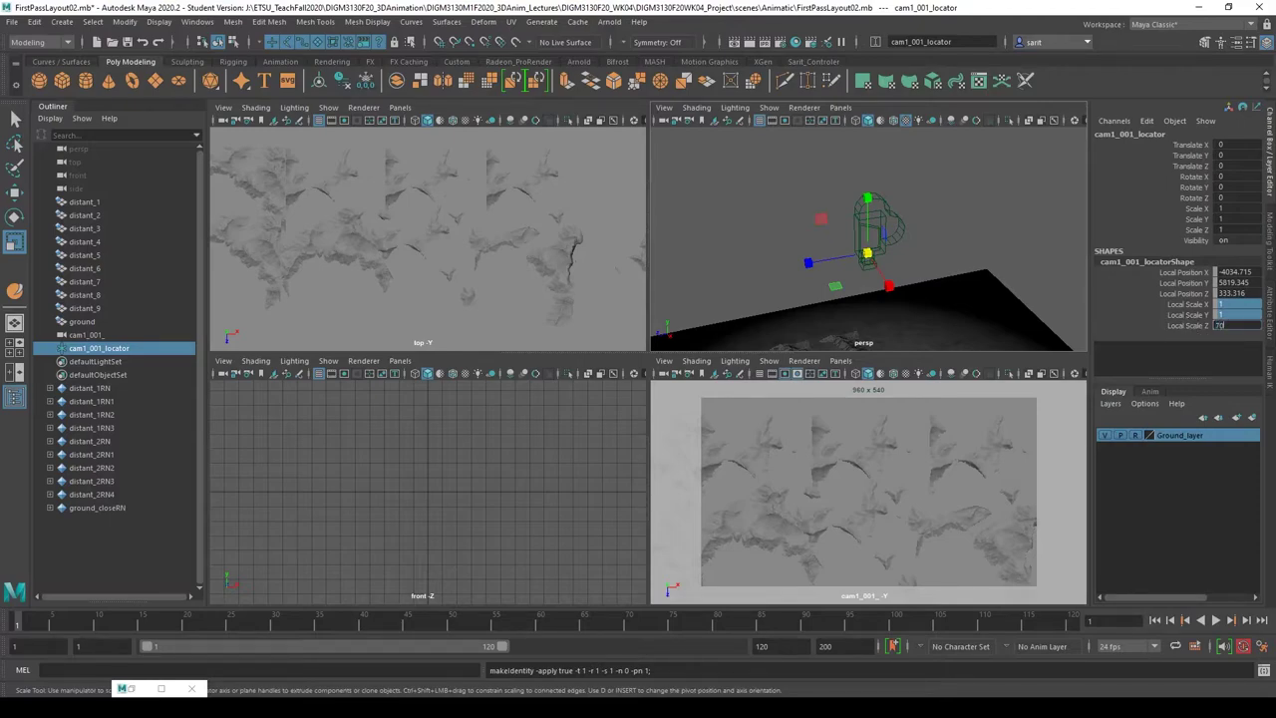
pyautogui.write('700')
pyautogui.press('Return')
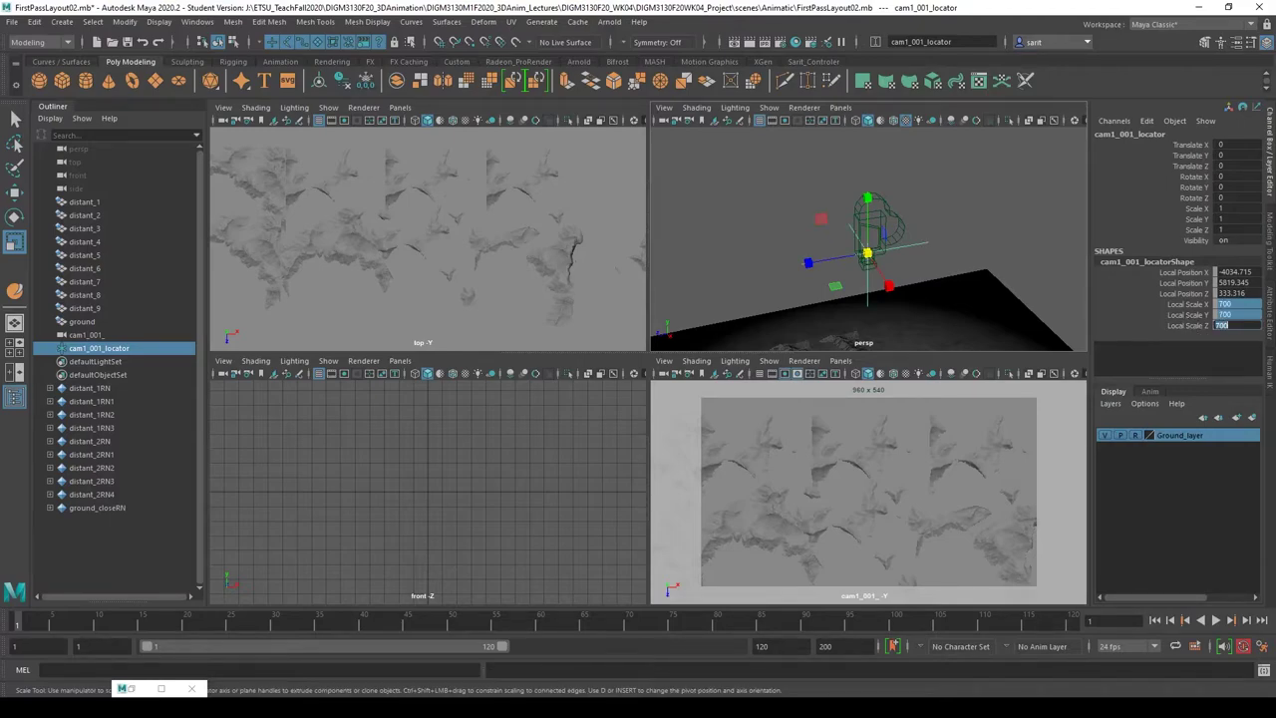
pyautogui.click(992, 216)
pyautogui.click(912, 258)
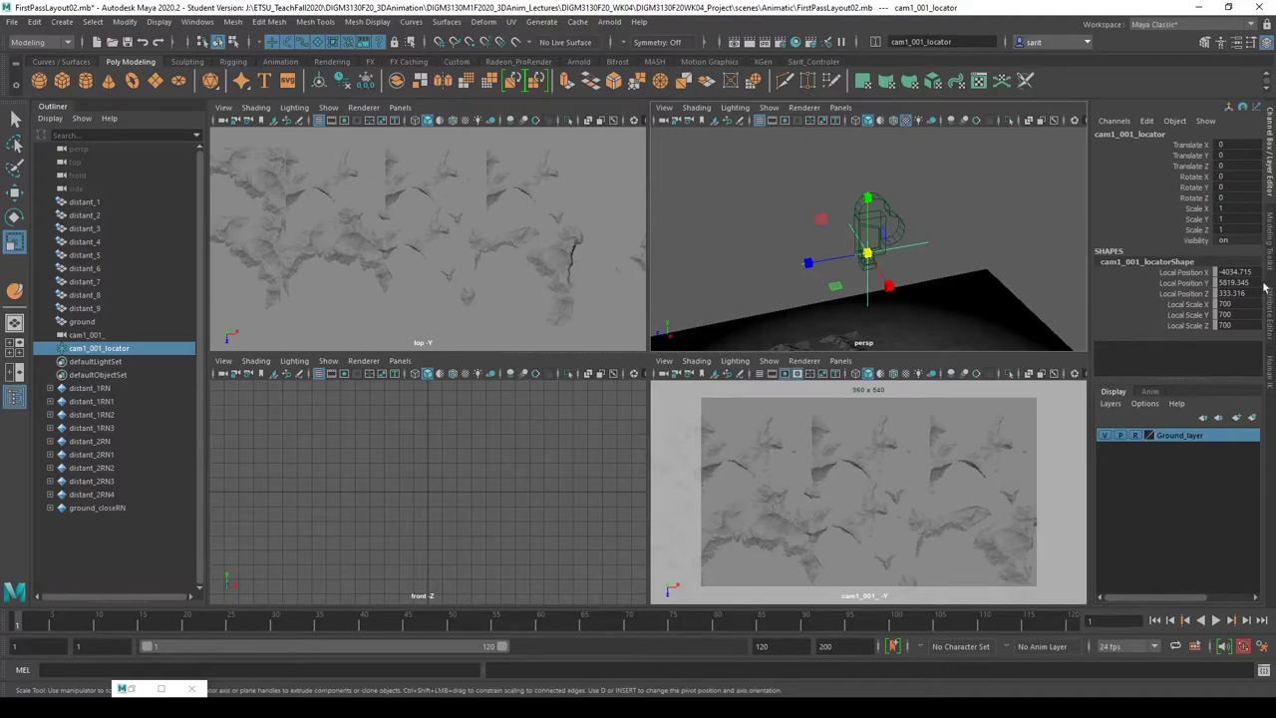
# - Lock the Scale X, Y, Z and Visibility channels of cam1_001_locator
pyautogui.moveTo(1200, 208); pyautogui.dragTo(1197, 244)
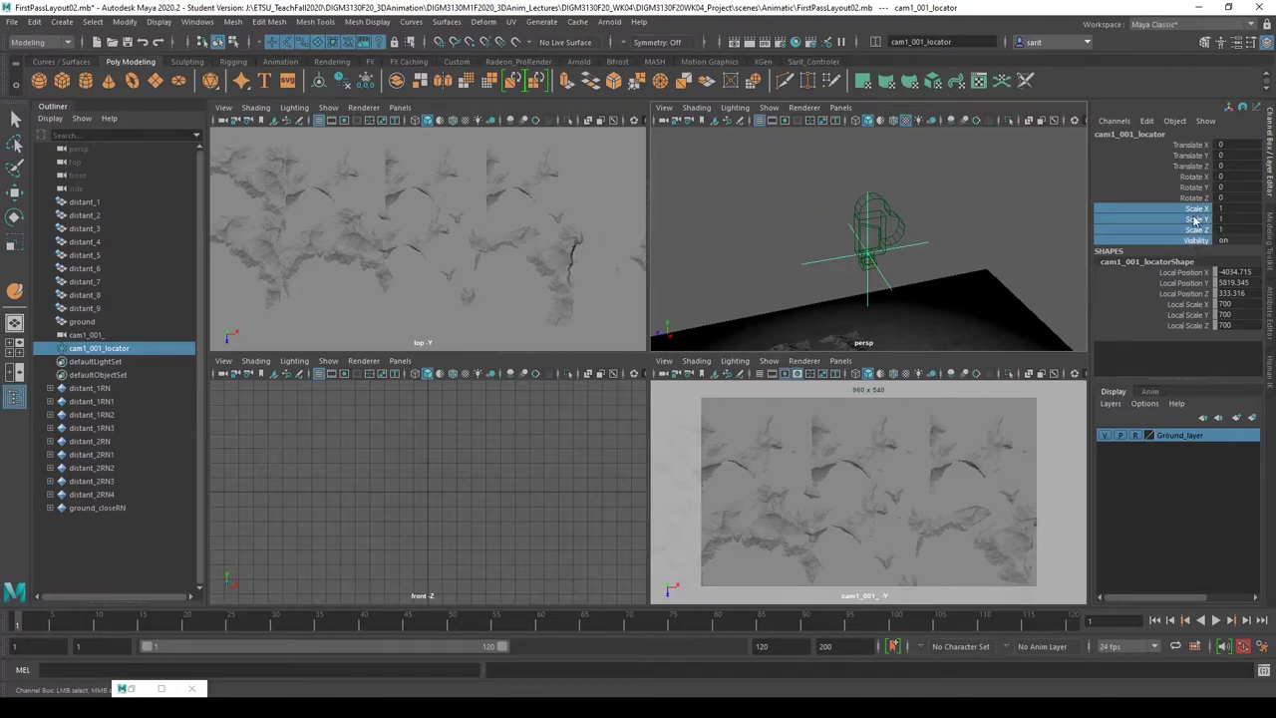
pyautogui.rightClick(1195, 220)
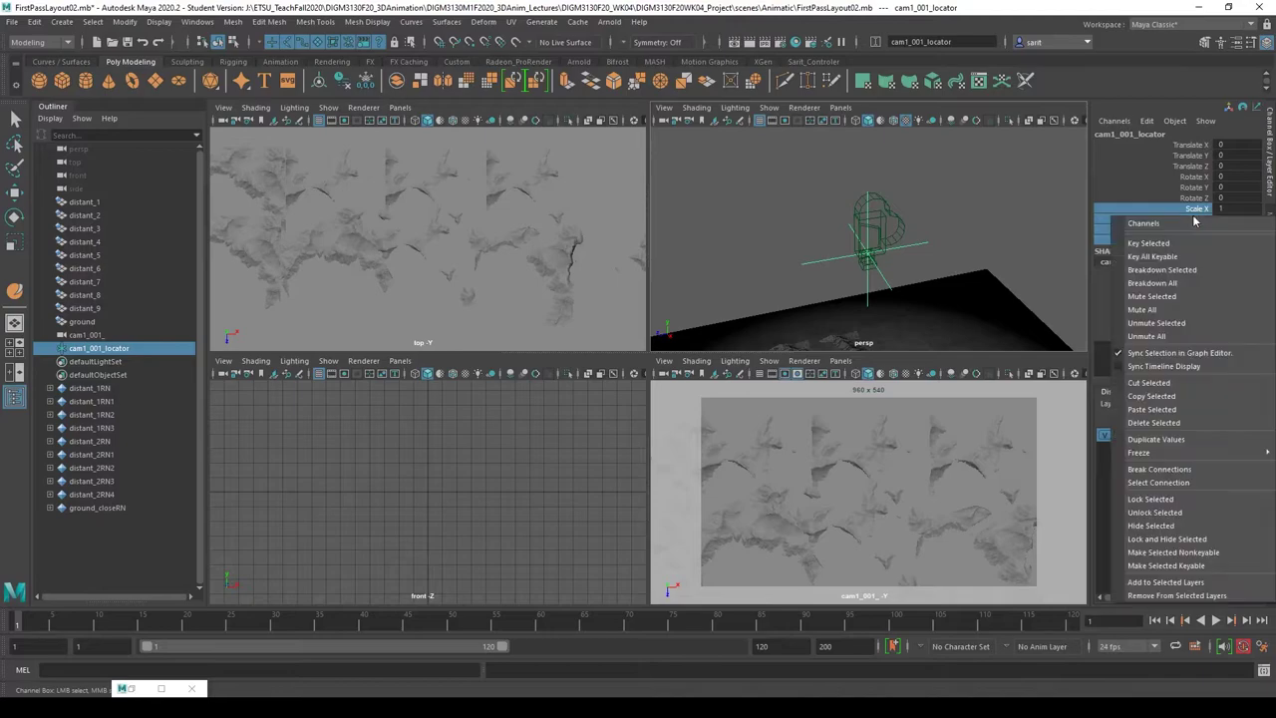
pyautogui.click(1149, 500)
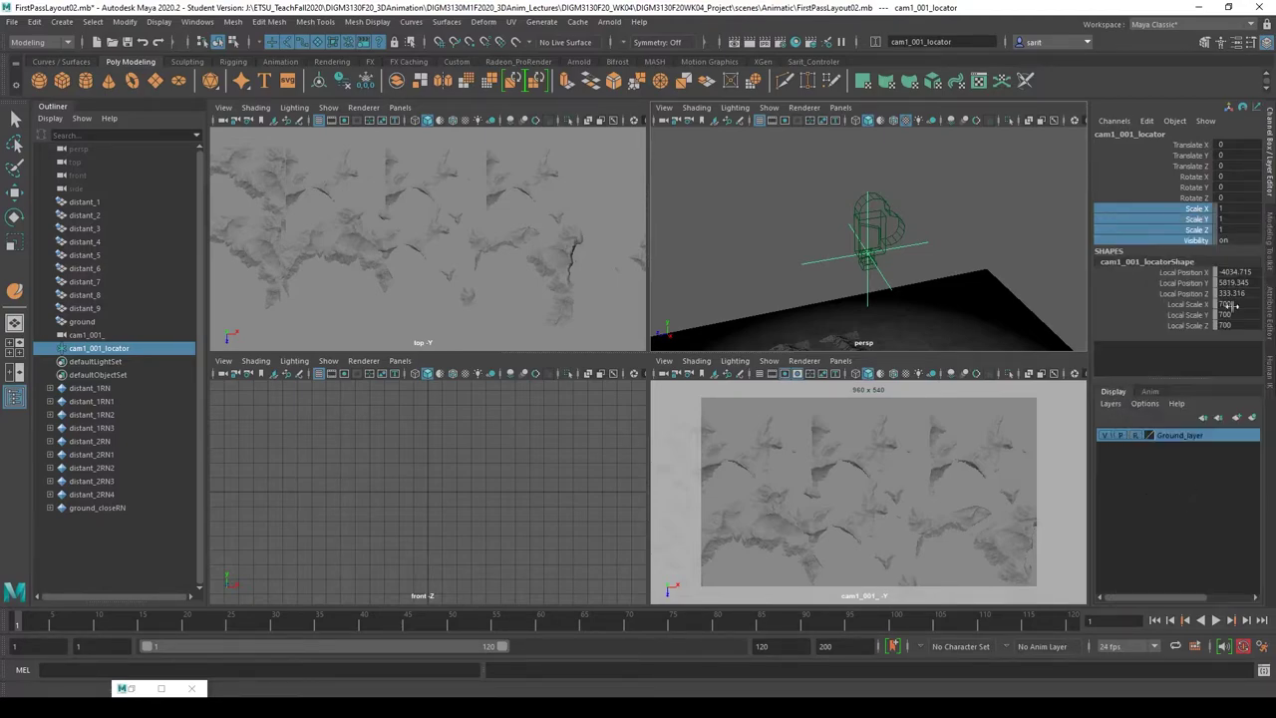
pyautogui.click(1136, 187)
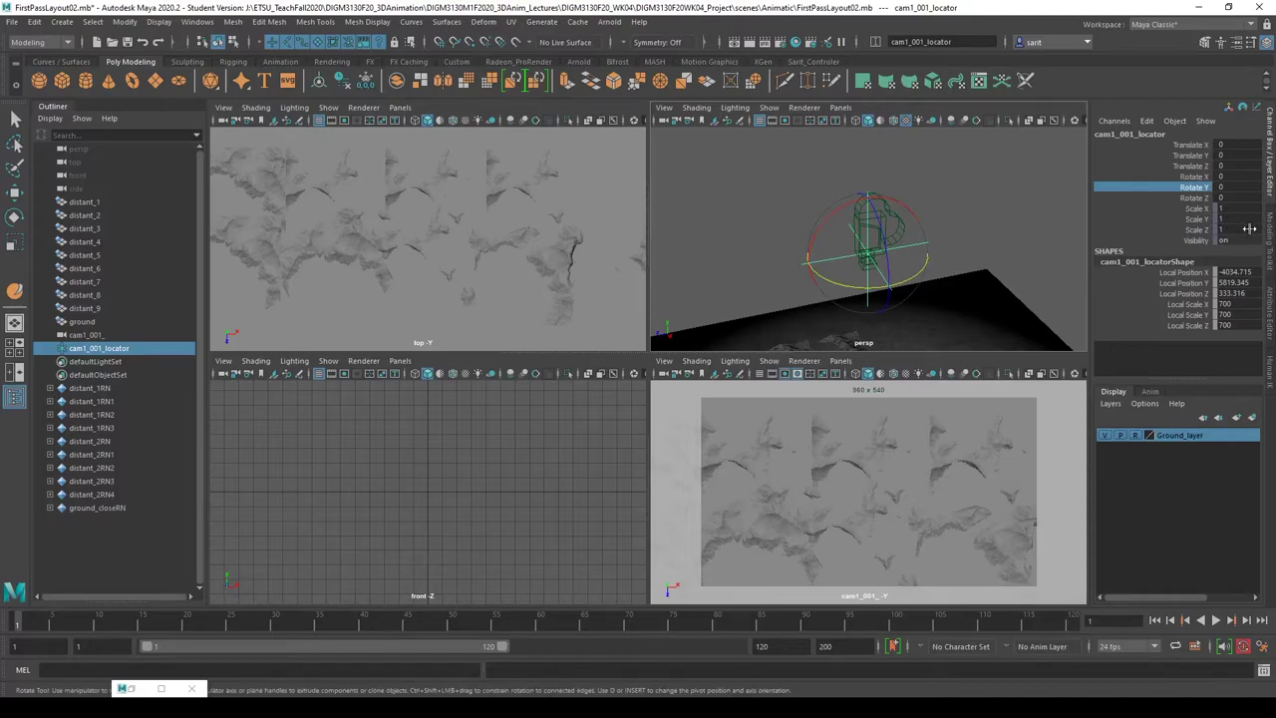
# - Try hiding the locked Scale and Visibility channels of cam1_001_locator, and deselect the locator
pyautogui.moveTo(1201, 209); pyautogui.dragTo(1206, 249)
pyautogui.rightClick(1206, 249)
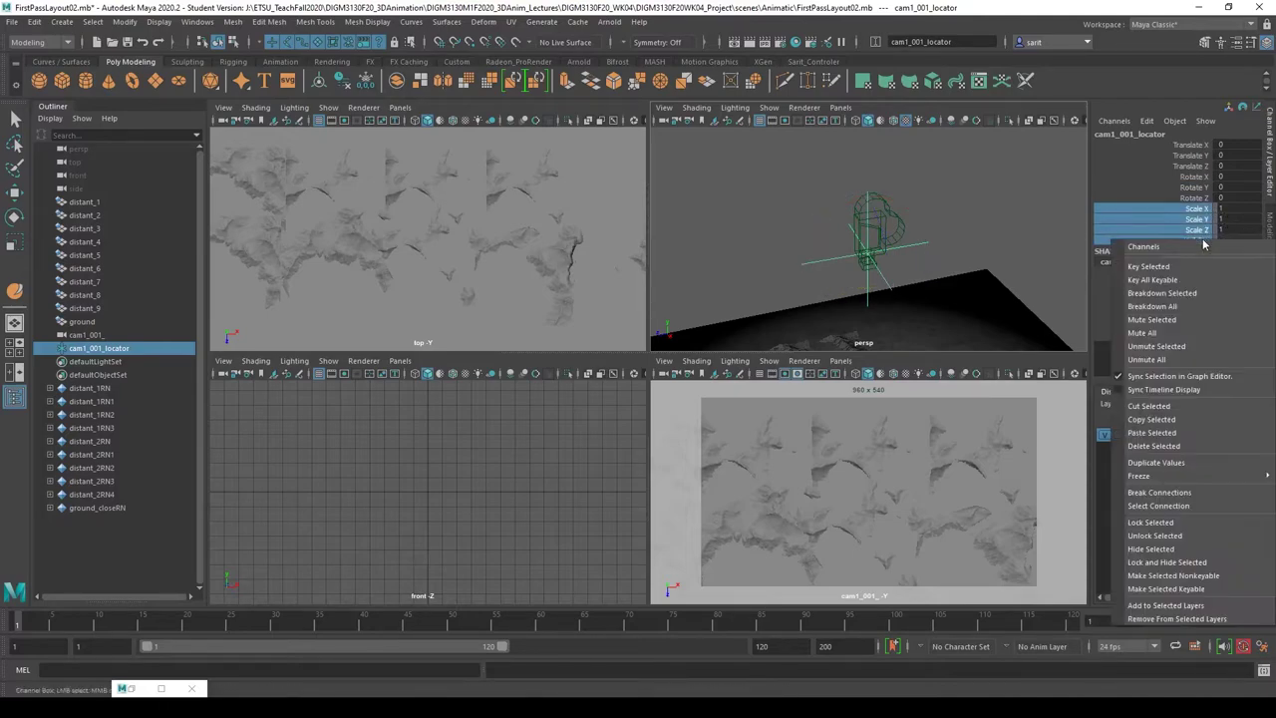
pyautogui.click(1151, 549)
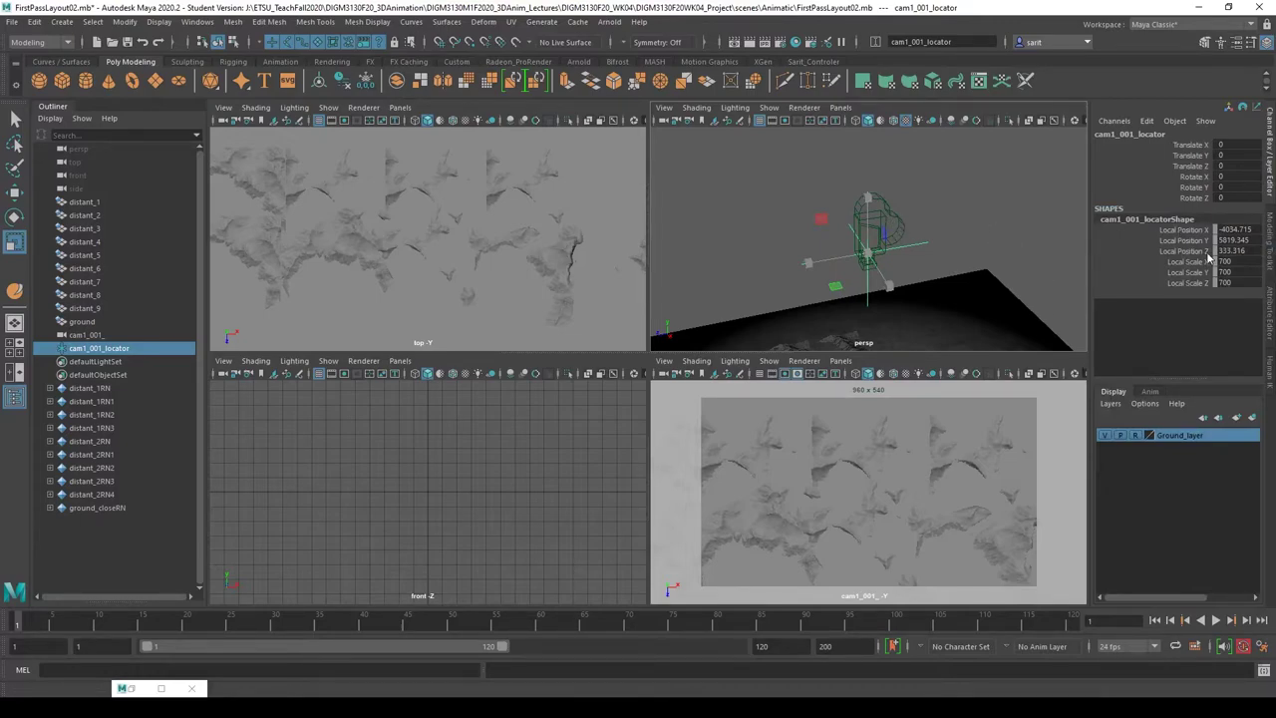
pyautogui.click(989, 213)
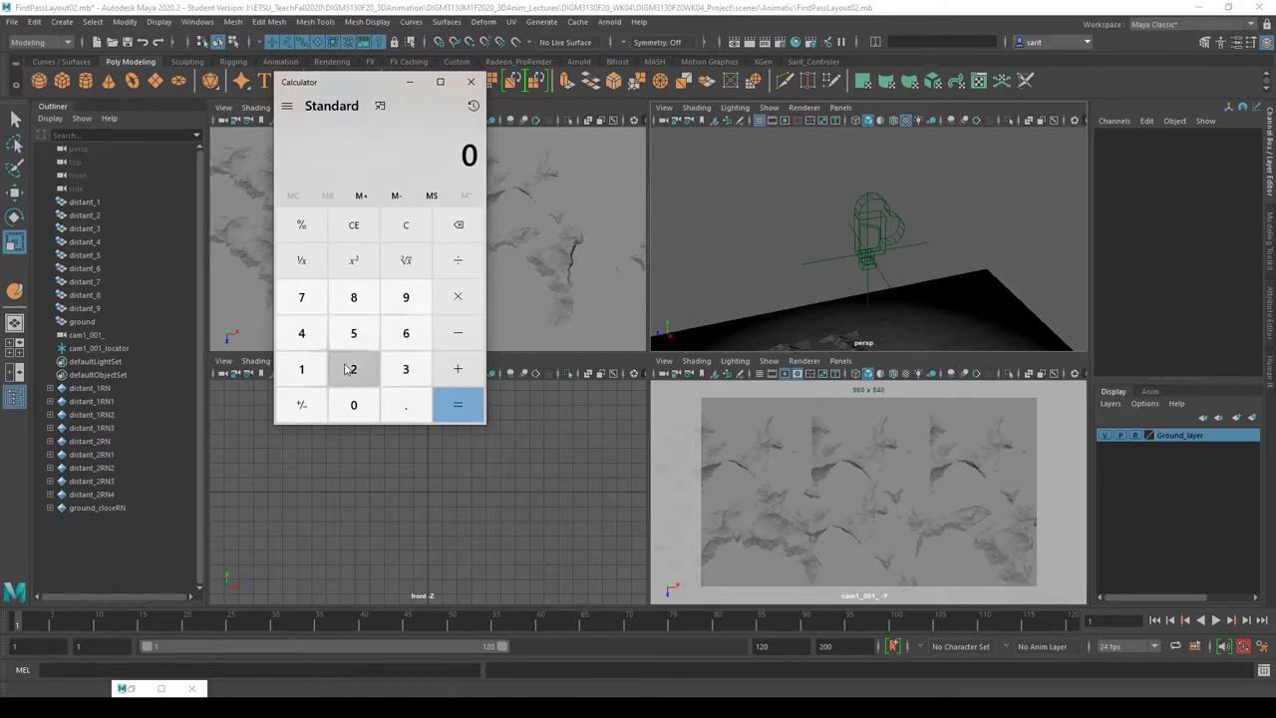
# - Multiply 24 by 5 in Calculator to work out the shot length in frames, and minimize it
pyautogui.click(353, 368)
pyautogui.click(301, 333)
pyautogui.click(457, 302)
pyautogui.click(353, 332)
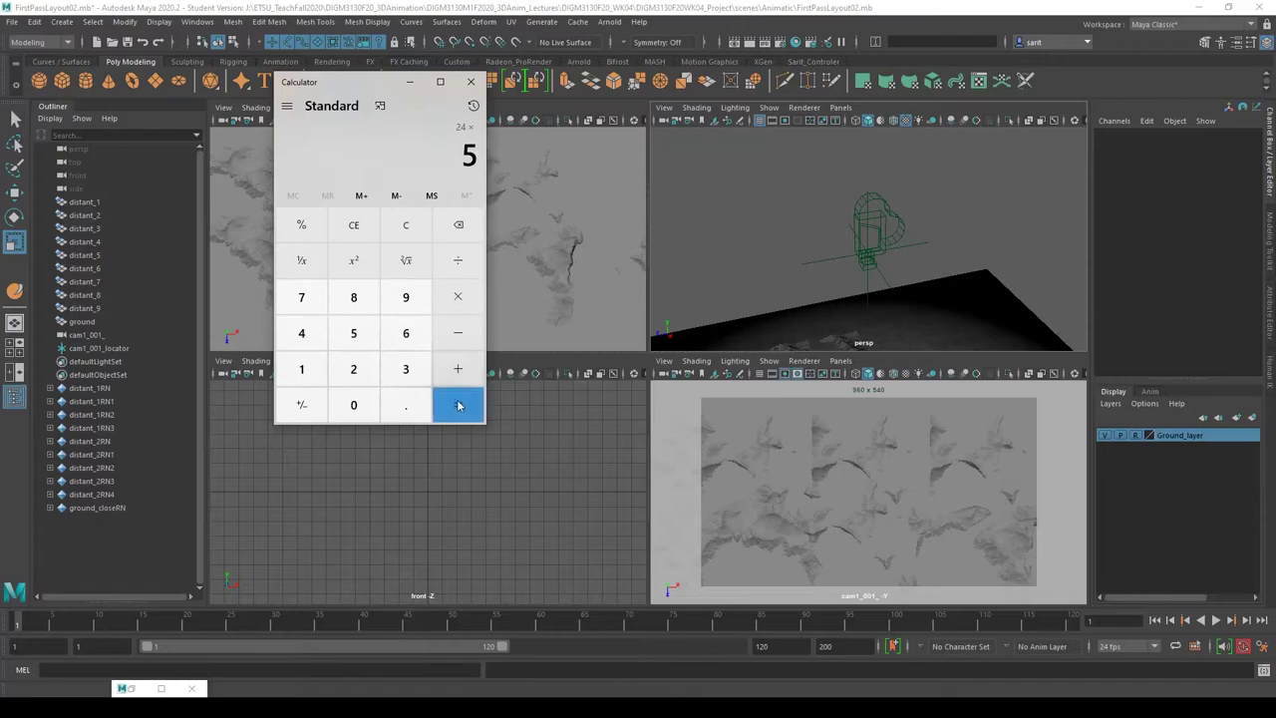
pyautogui.click(458, 403)
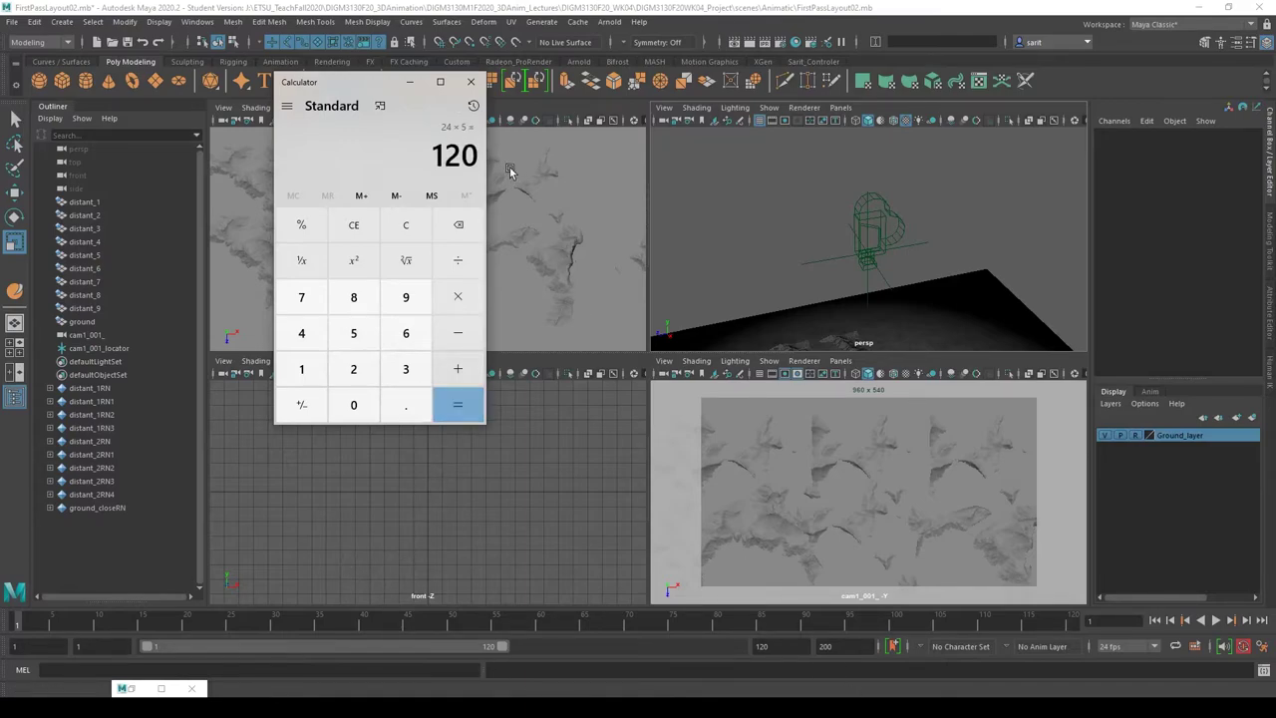
pyautogui.click(410, 88)
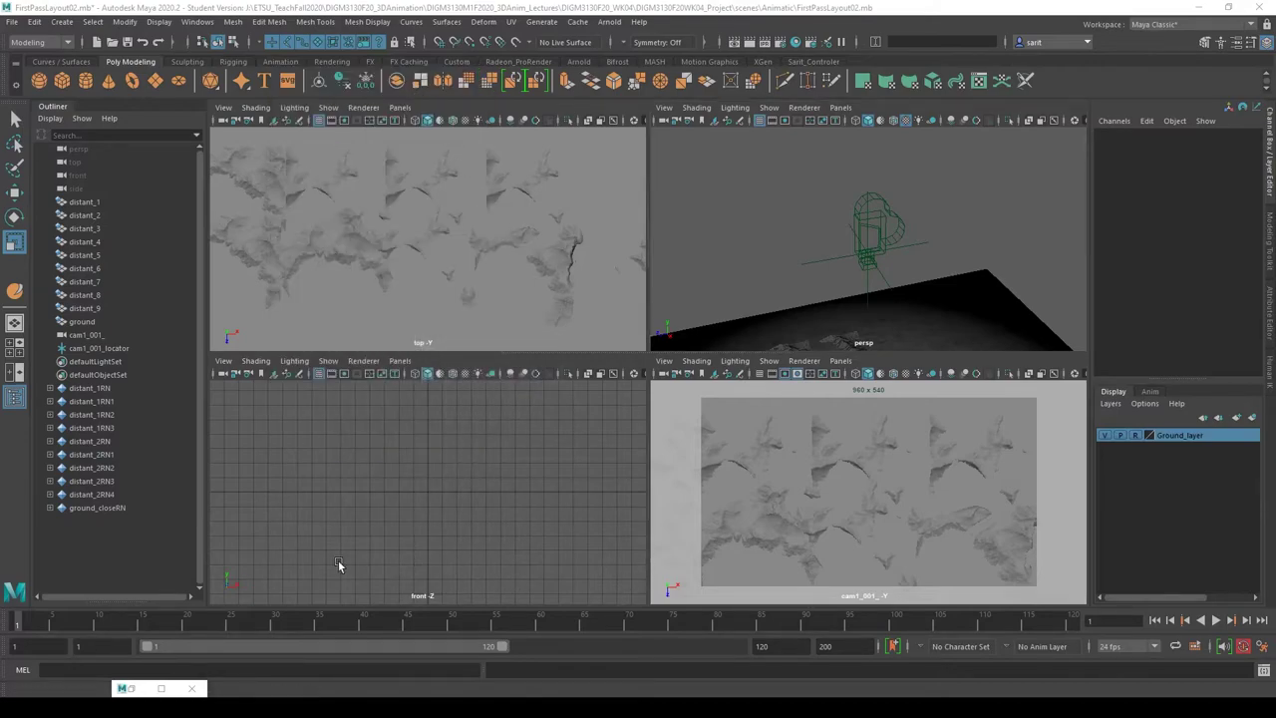
# - Key the translation and rotation of cam1_001_locator at frame 1, and go to frame 120
pyautogui.click(903, 239)
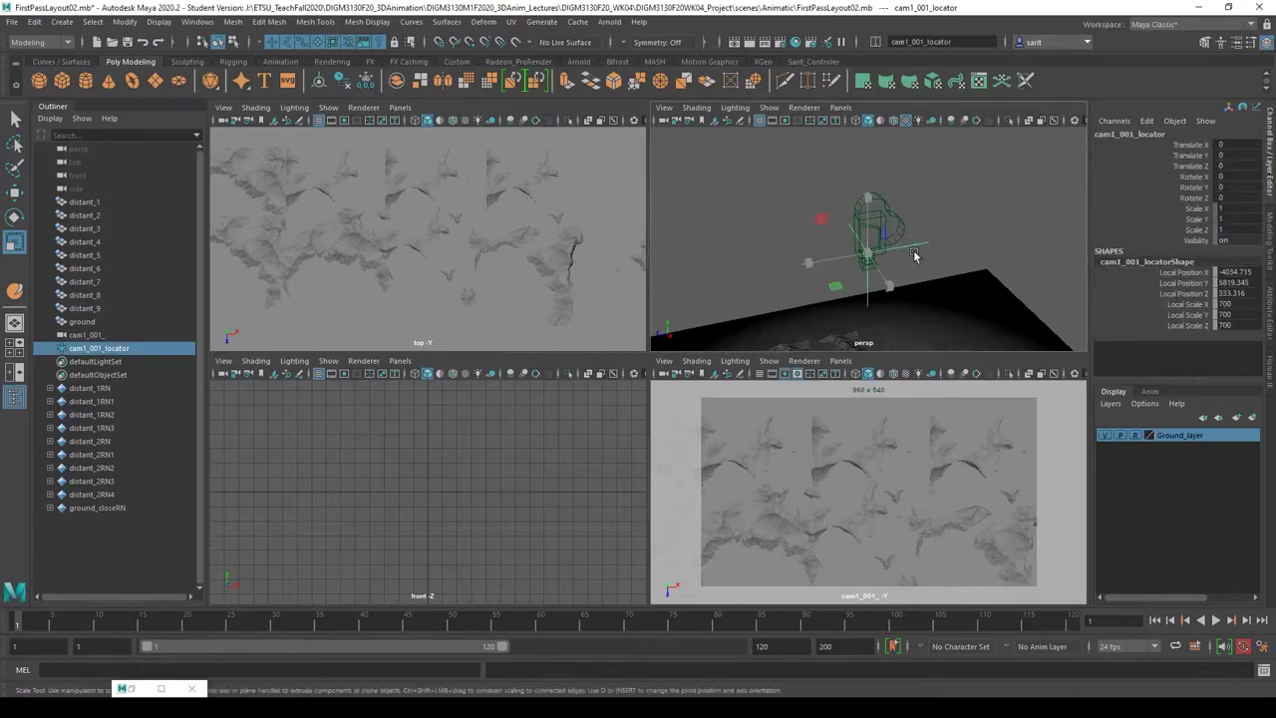
pyautogui.hotkey('shift', 'w')
pyautogui.hotkey('shift', 'e')
pyautogui.press('w')
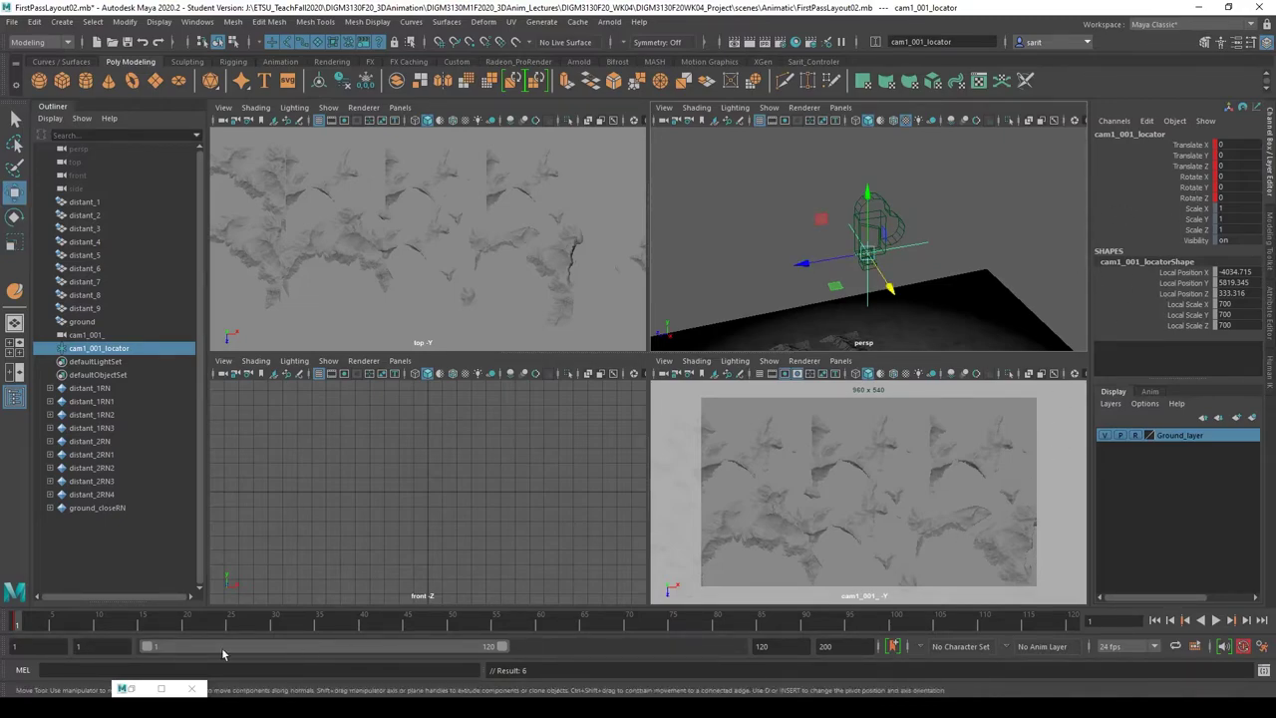
pyautogui.hotkey('alt', 'v')
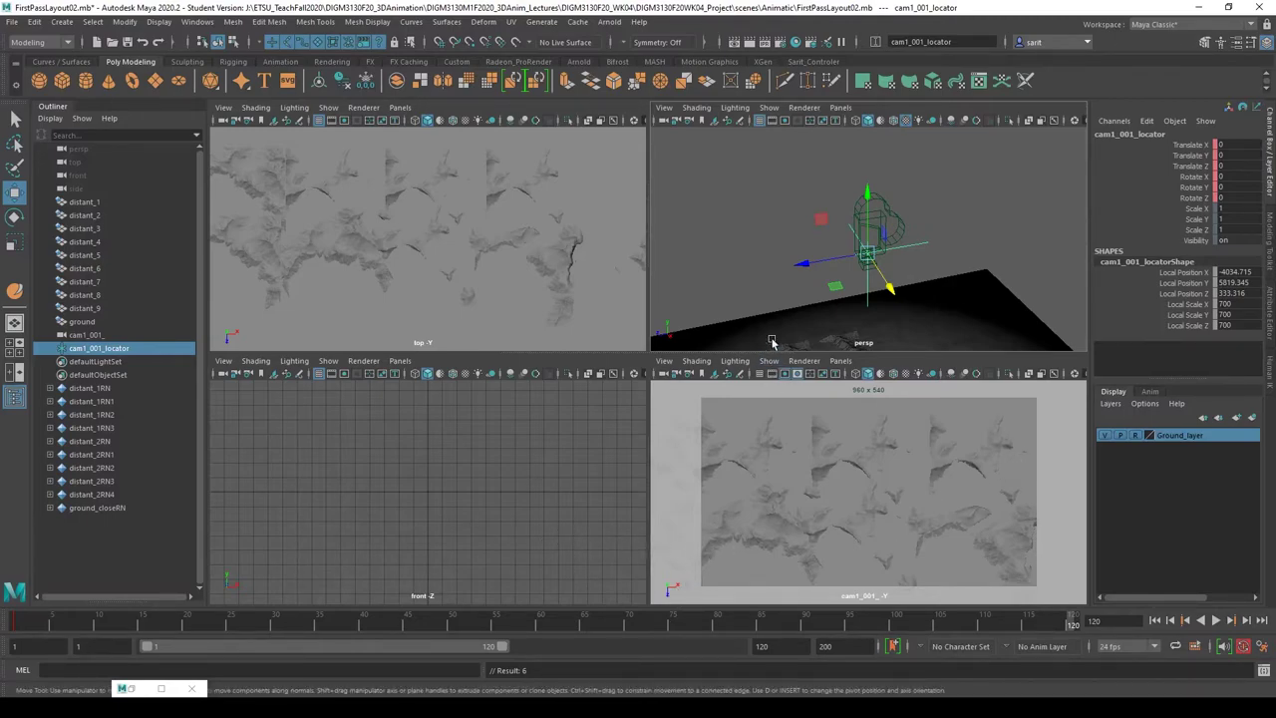
# - Try moving cam1_001_locator along its X axis at frame 120, and undo the move
pyautogui.keyDown('alt'); pyautogui.moveTo(929, 272); pyautogui.dragTo(699, 259); pyautogui.keyUp('alt')
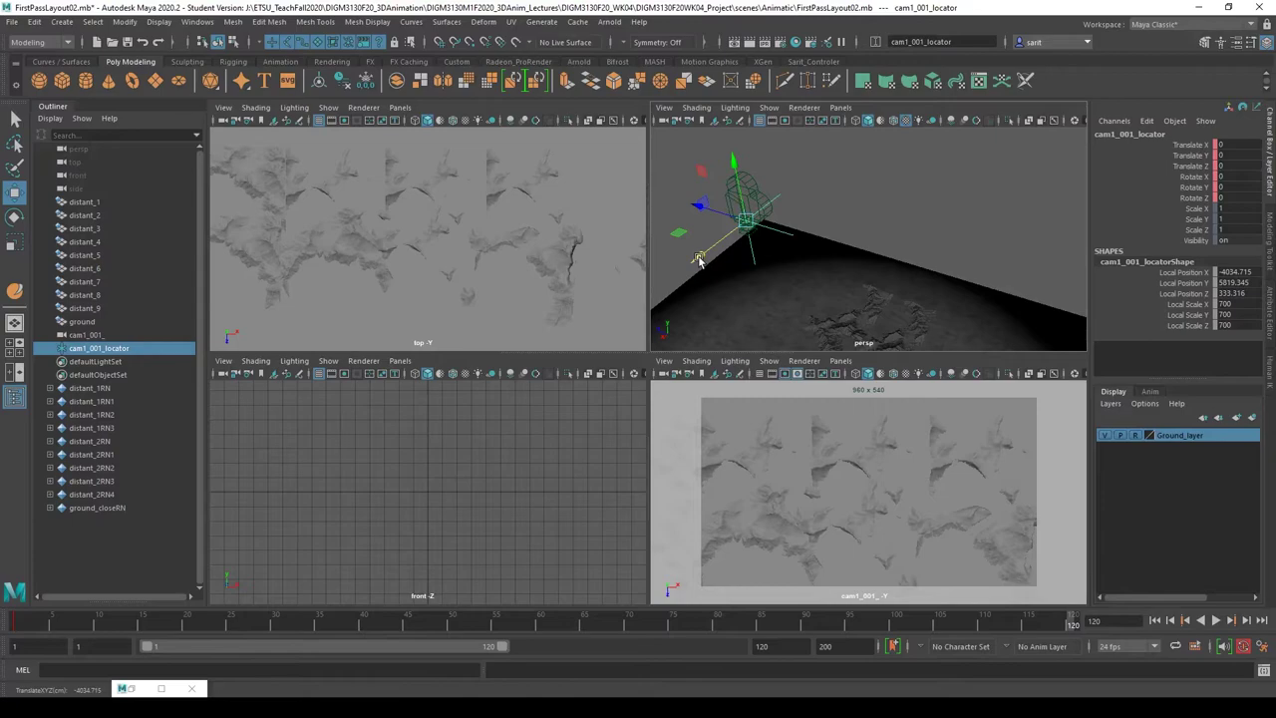
pyautogui.moveTo(698, 259); pyautogui.dragTo(691, 267)
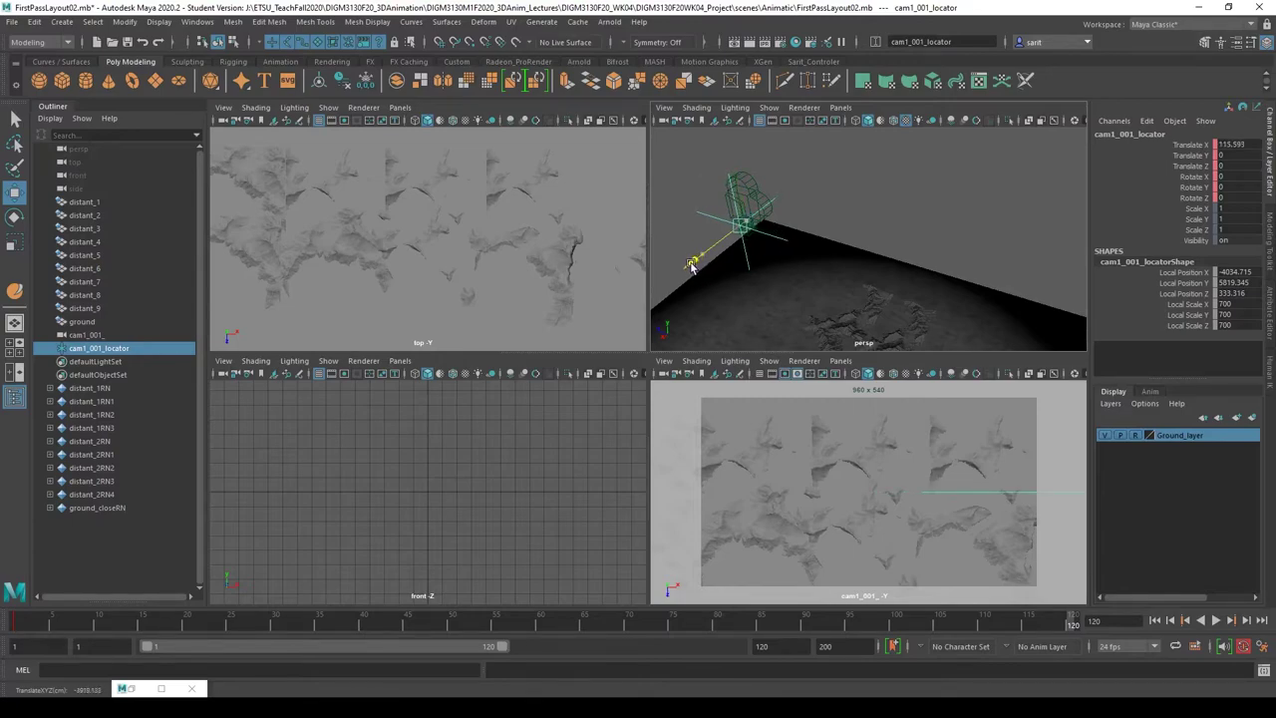
pyautogui.hotkey('ctrl', 'z')
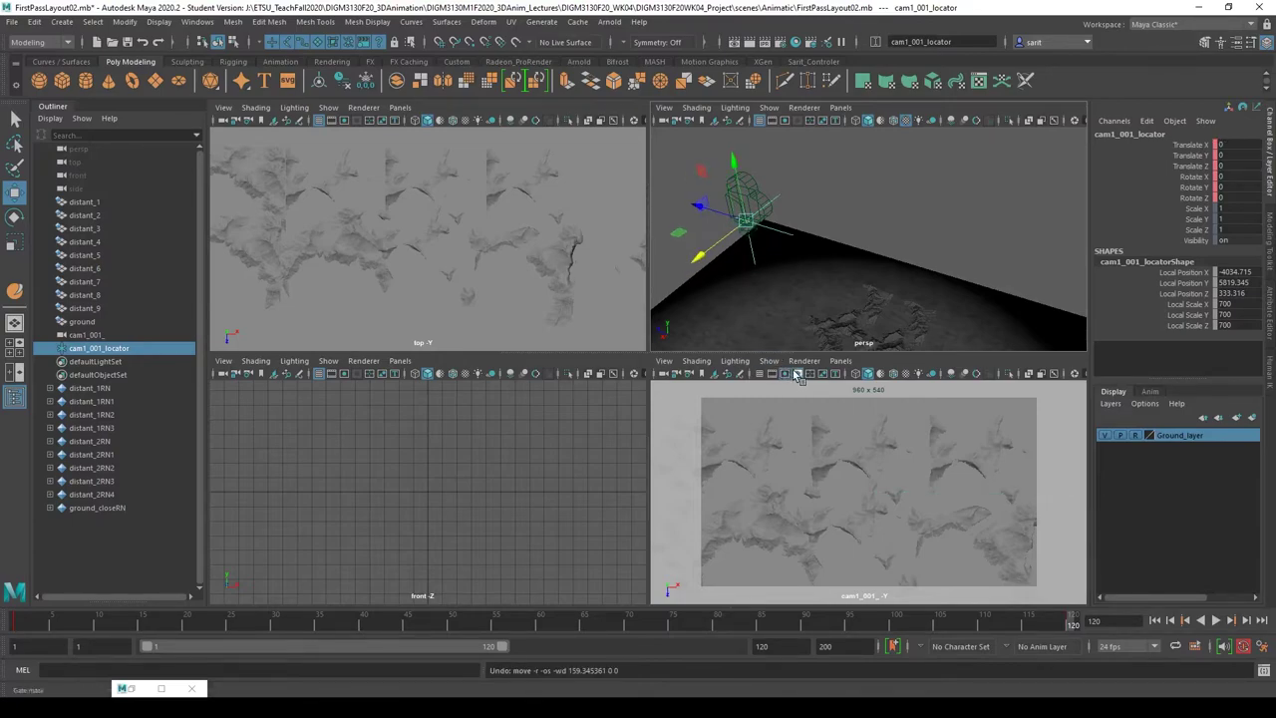
# - Select the camera cam1_001_ and its locator in turn to compare their channels, and clear the selection
pyautogui.click(782, 197)
pyautogui.click(756, 188)
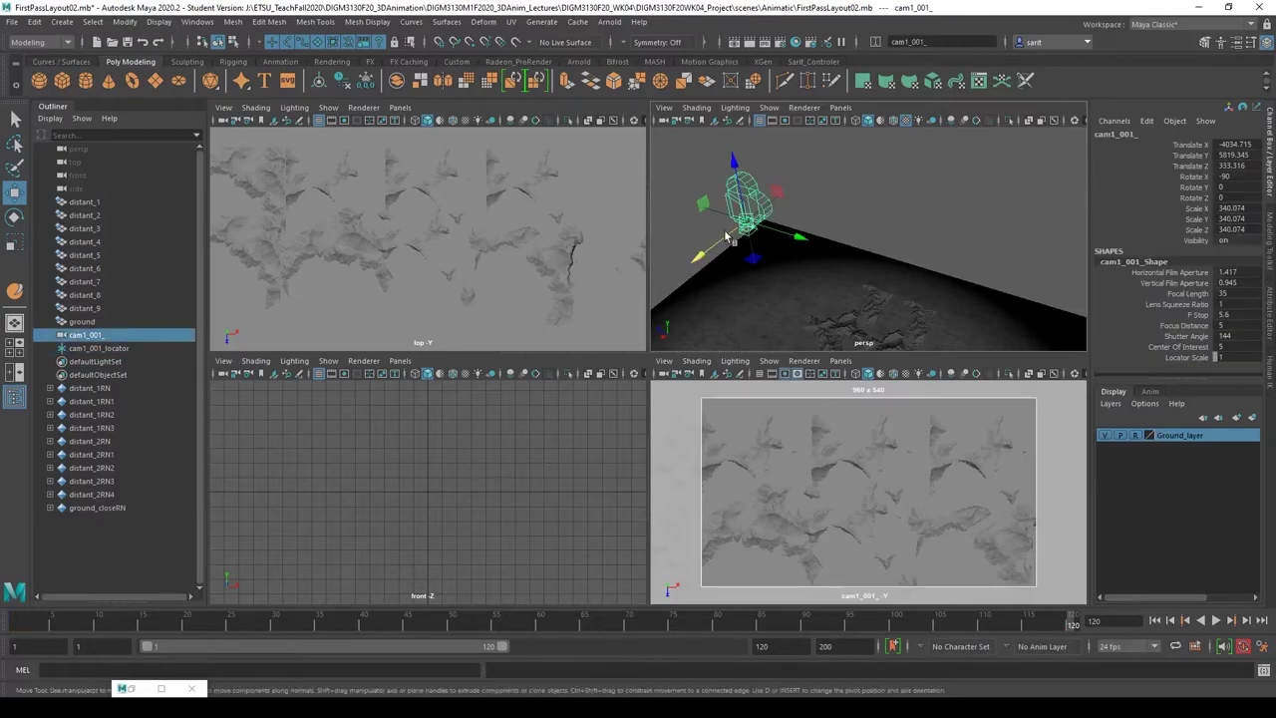
pyautogui.click(678, 157)
pyautogui.click(723, 247)
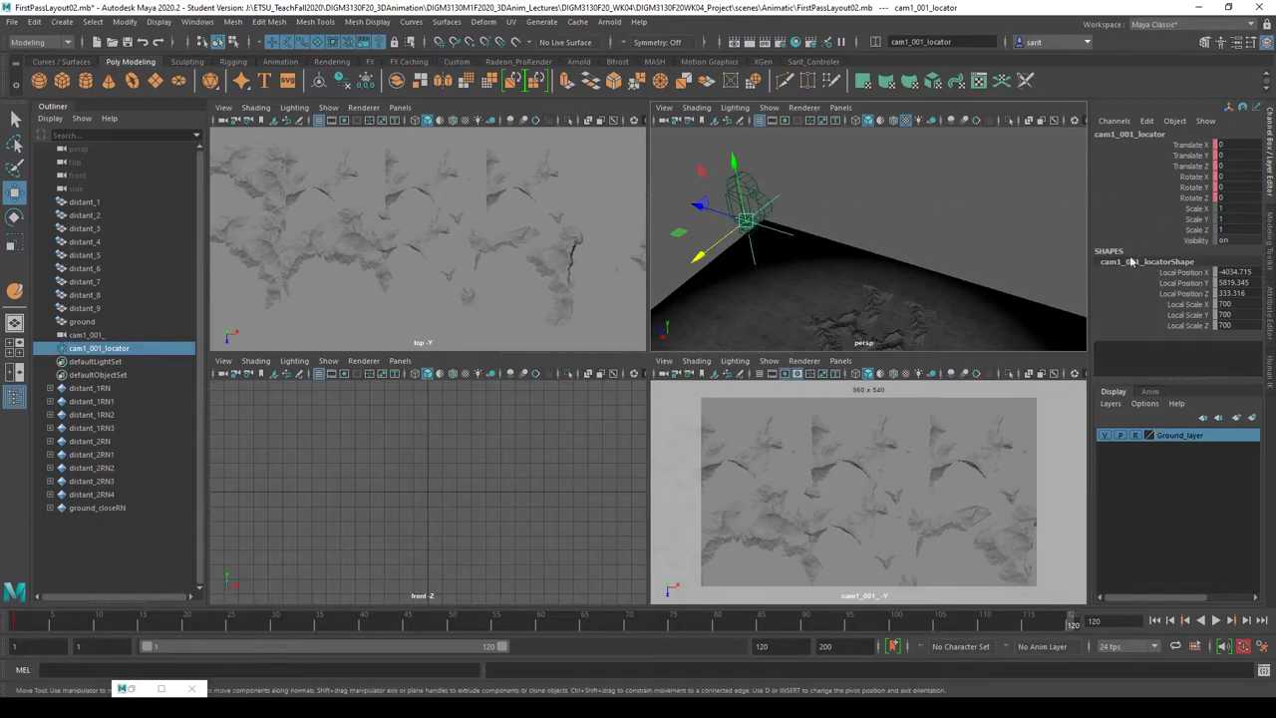
pyautogui.click(764, 193)
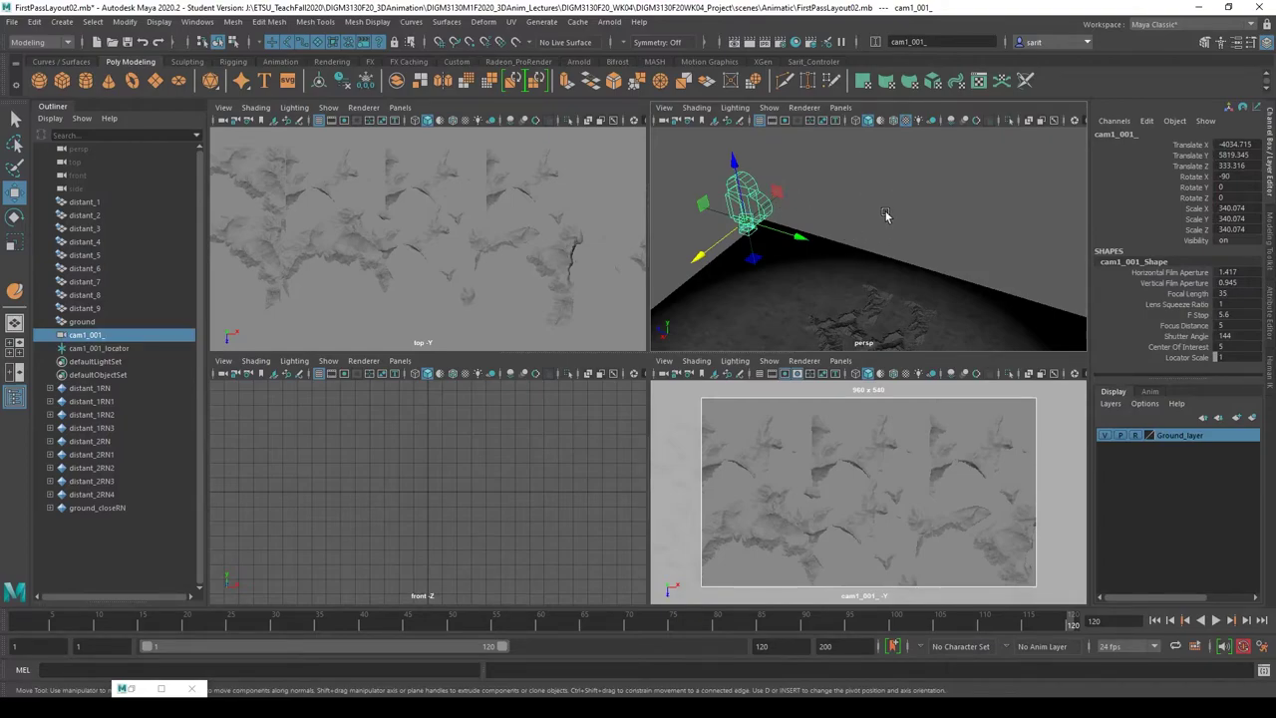
pyautogui.click(832, 190)
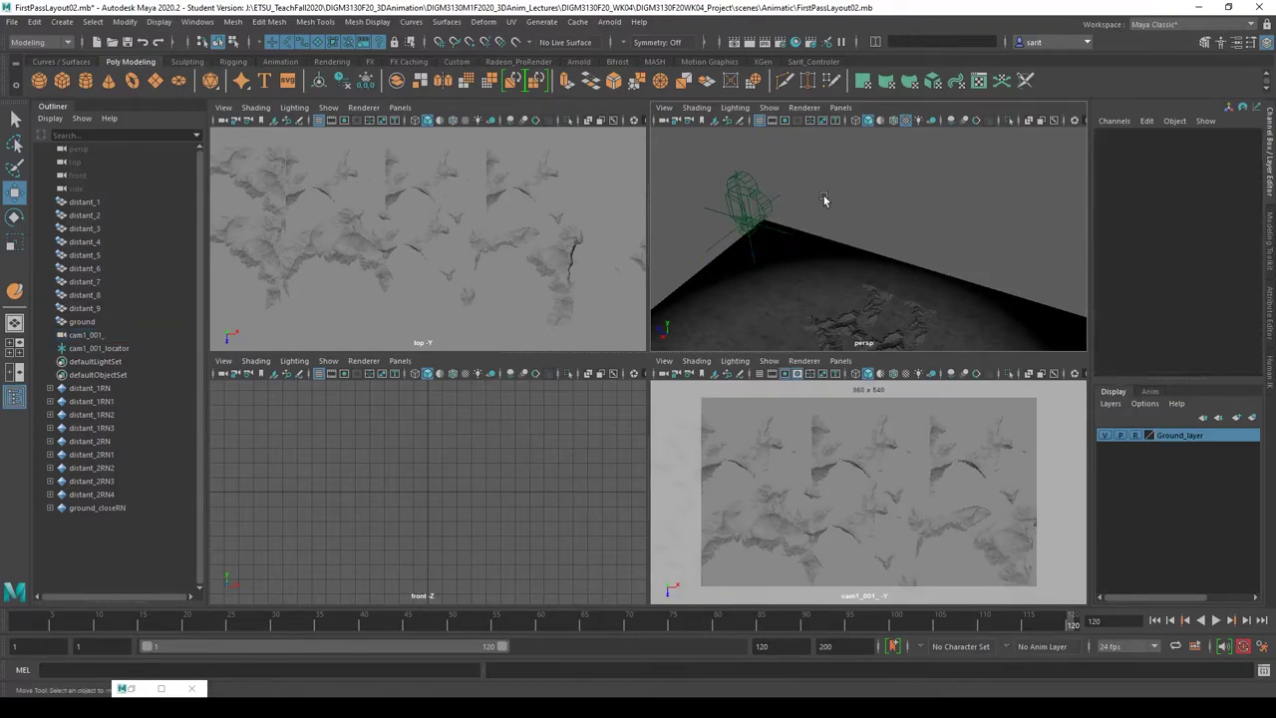
# - Parent the camera cam1_001_ under cam1_001_locator
pyautogui.click(764, 194)
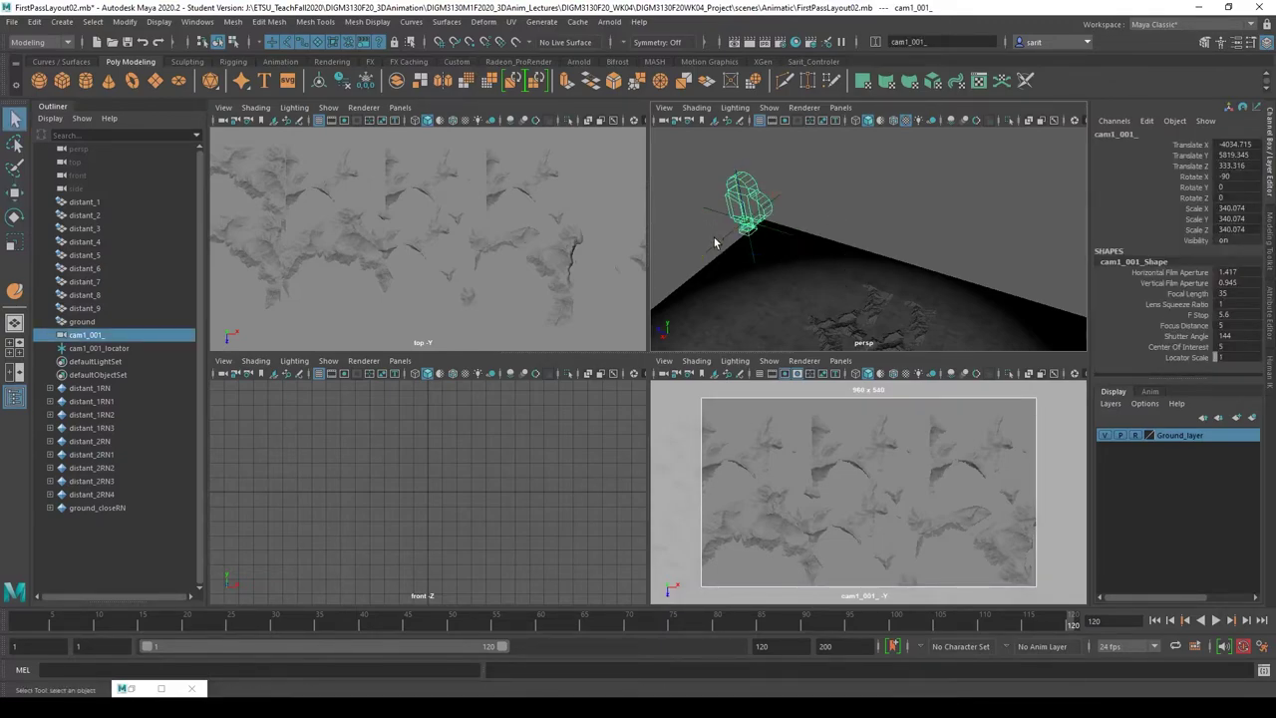
pyautogui.press('q')
pyautogui.keyDown('shift'); pyautogui.click(707, 212); pyautogui.keyUp('shift')
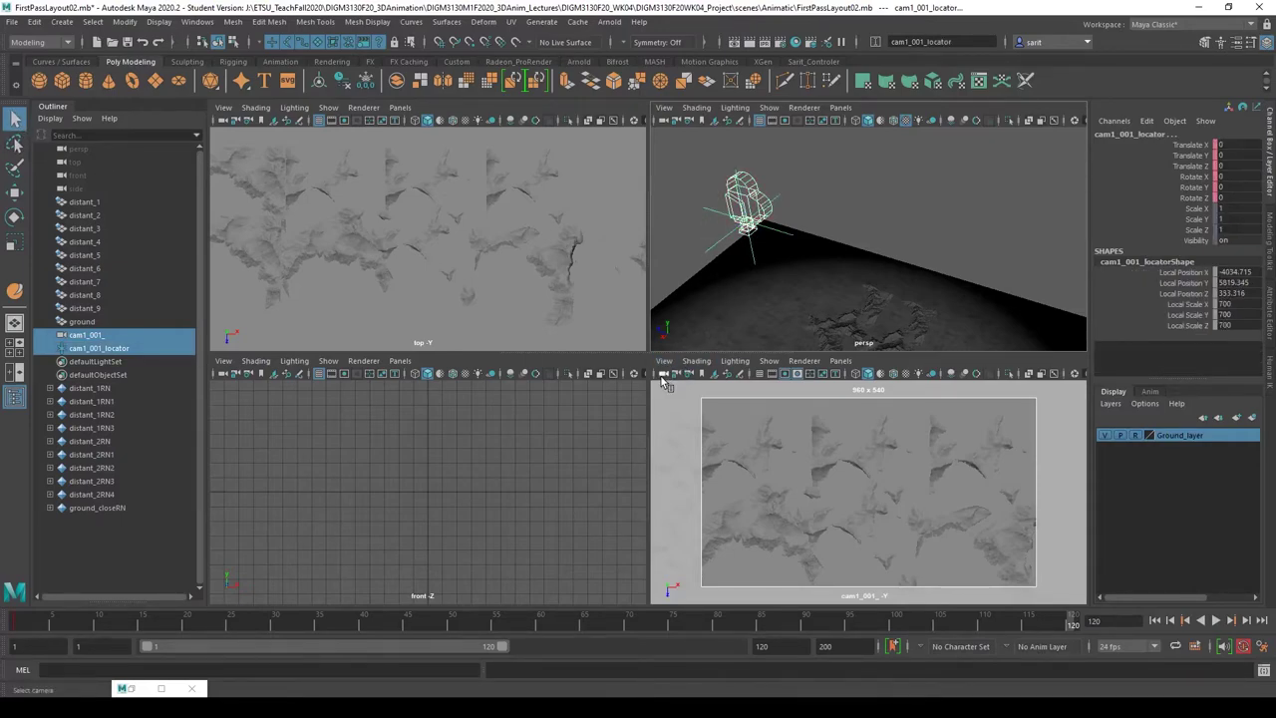
pyautogui.press('p')
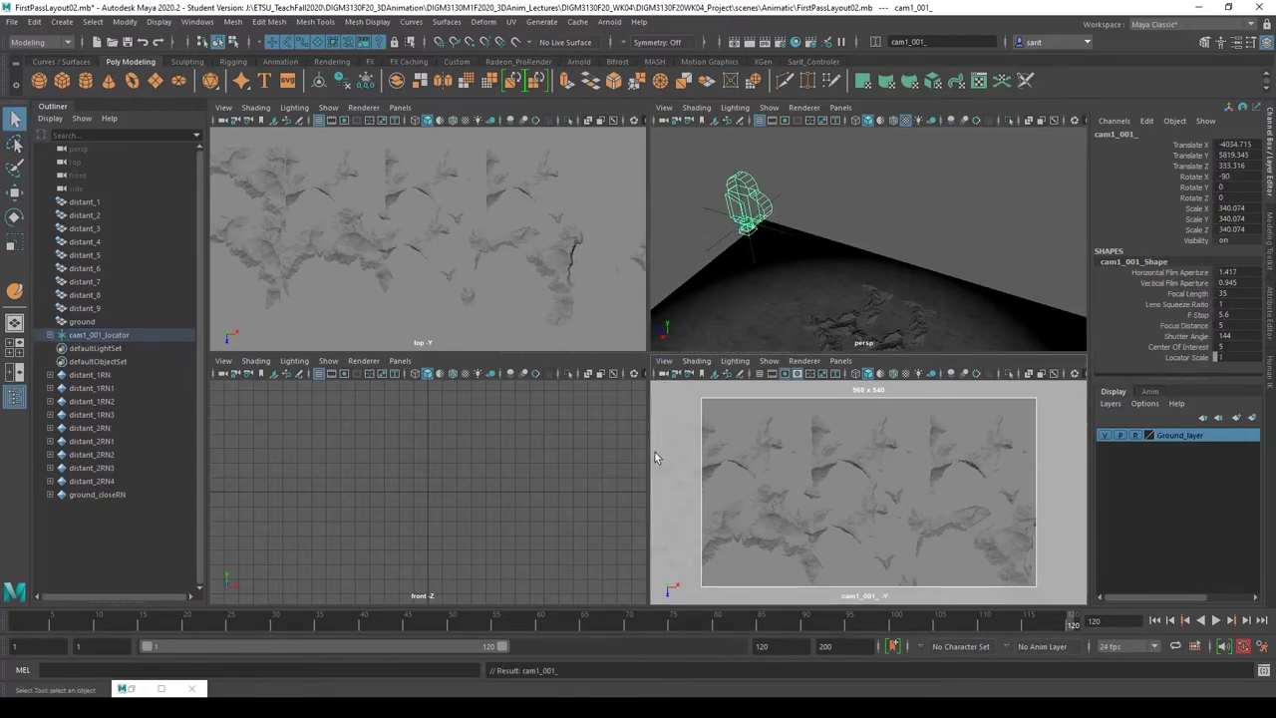
# - Expand the hierarchy of cam1_001_locator and review the channels of the locator and its child camera
pyautogui.click(54, 336)
pyautogui.click(99, 339)
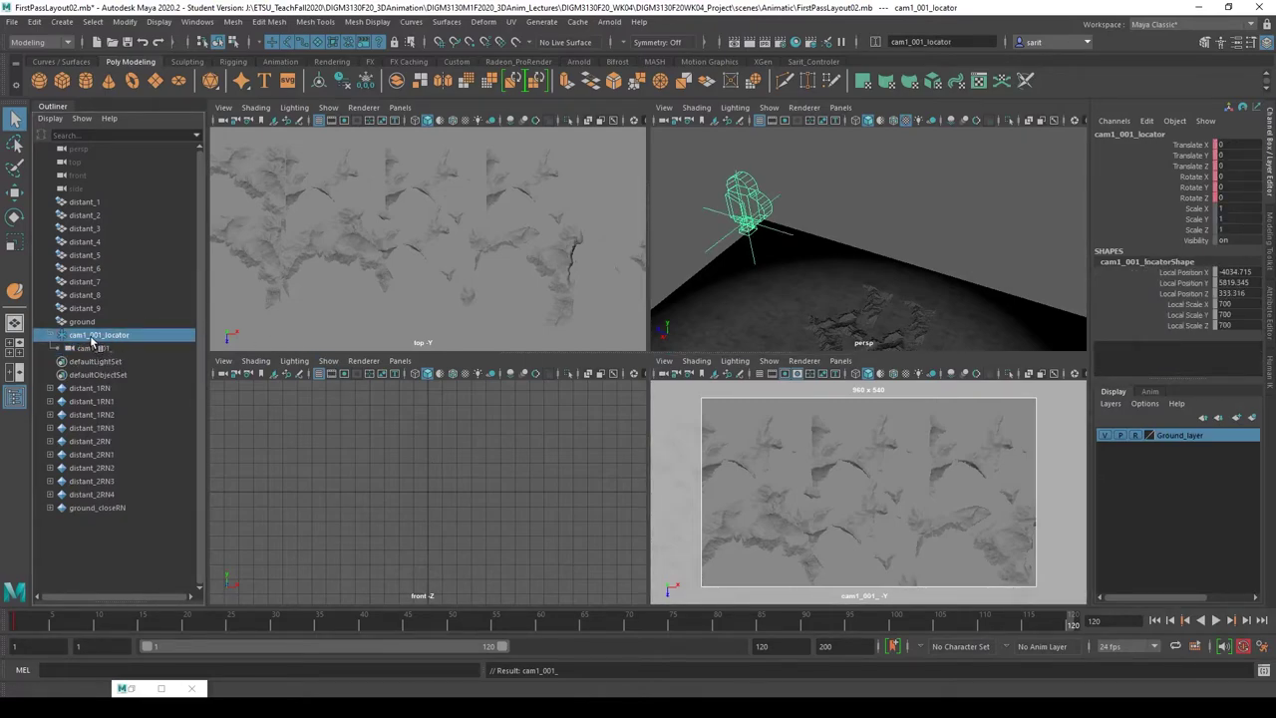
pyautogui.click(92, 347)
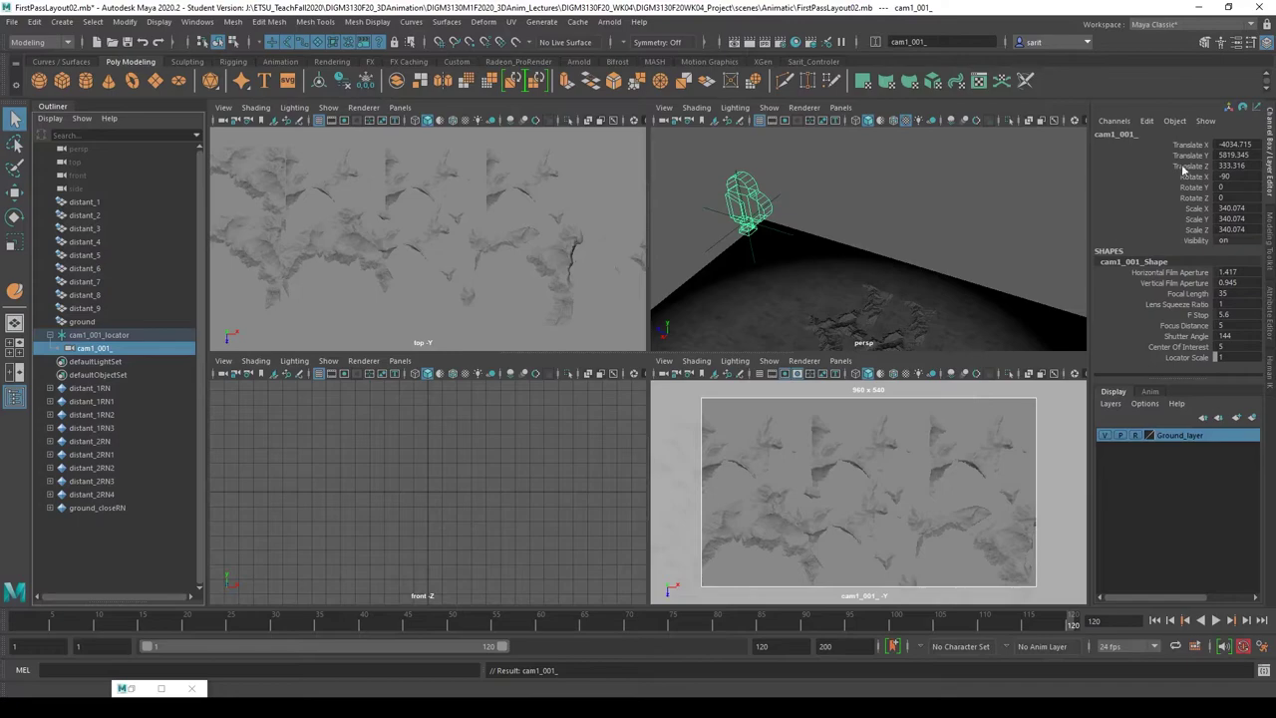
pyautogui.moveTo(1191, 145); pyautogui.dragTo(1186, 364)
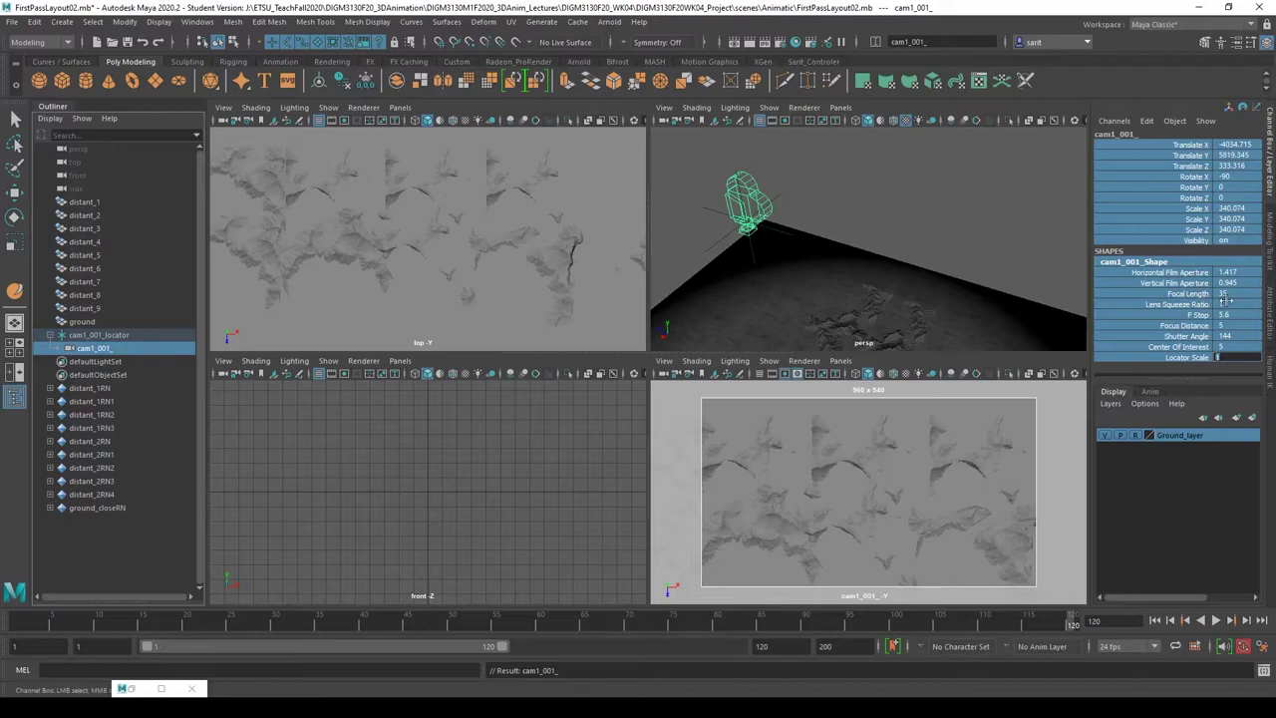
pyautogui.click(814, 210)
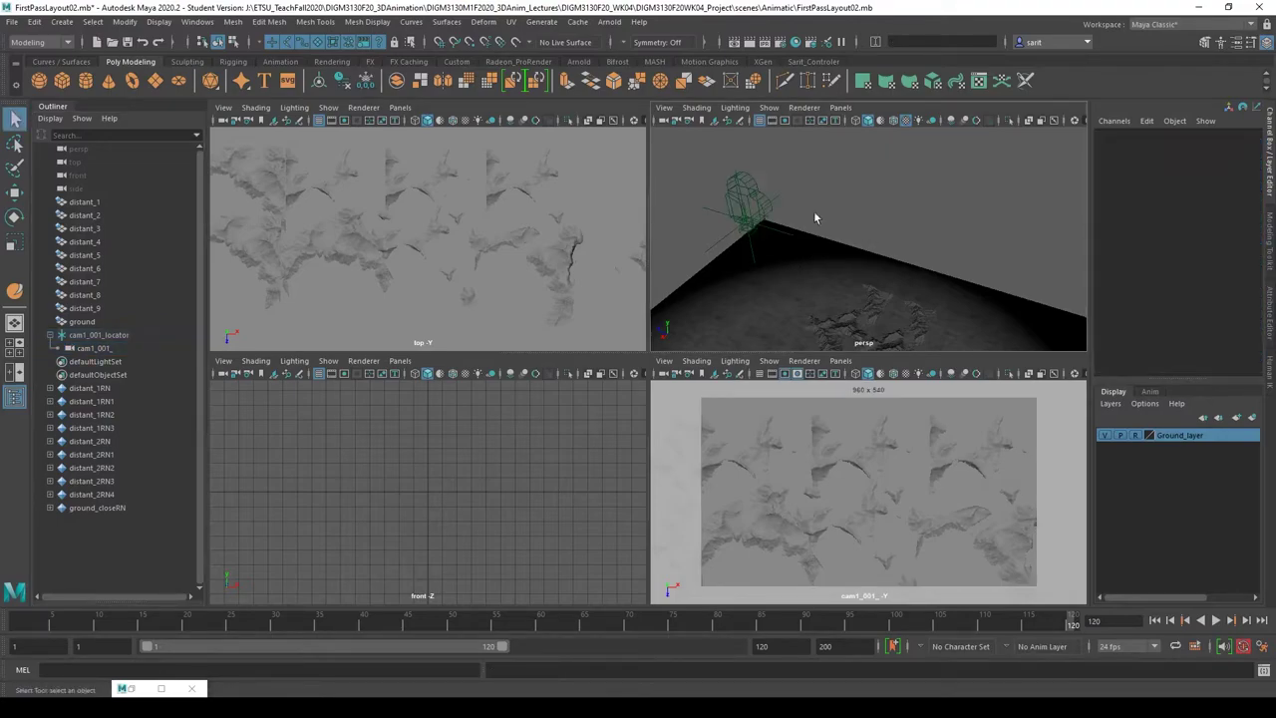
# - Set the focal length of the camera cam1_001_ to 55 and activate the Move tool
pyautogui.click(758, 192)
pyautogui.doubleClick(1224, 293)
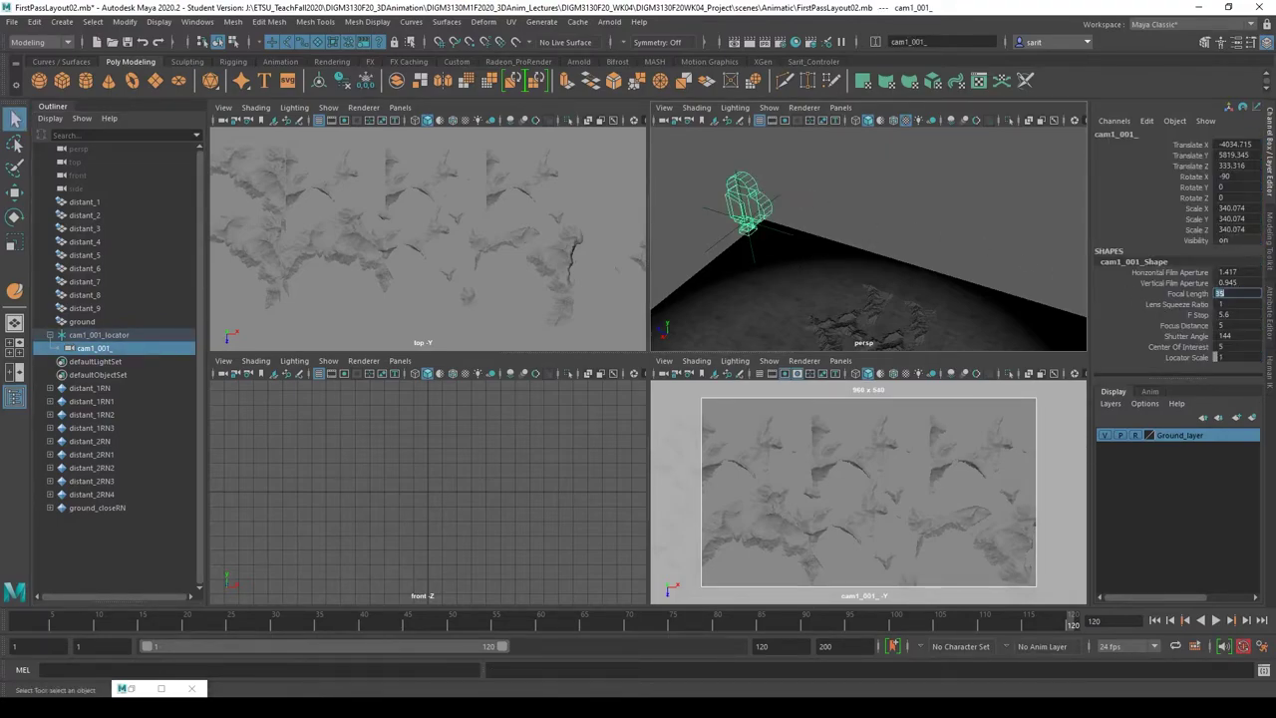
pyautogui.write('55')
pyautogui.press('Return')
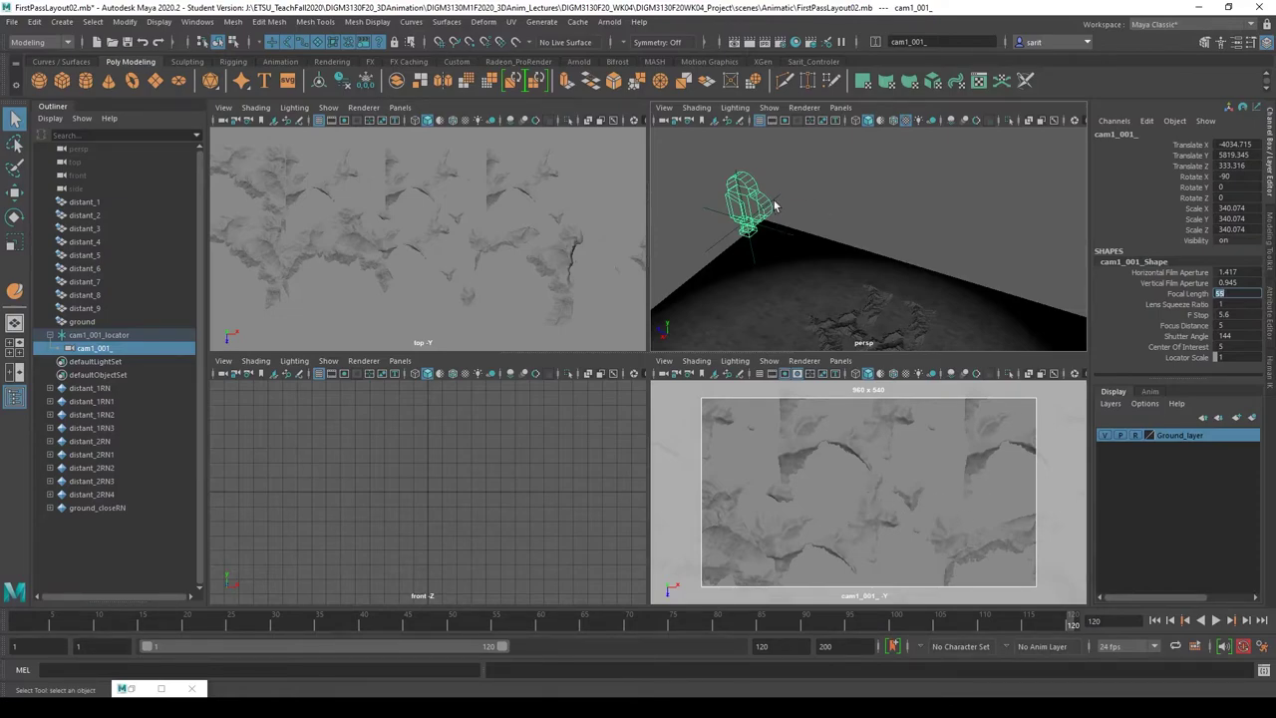
pyautogui.press('w')
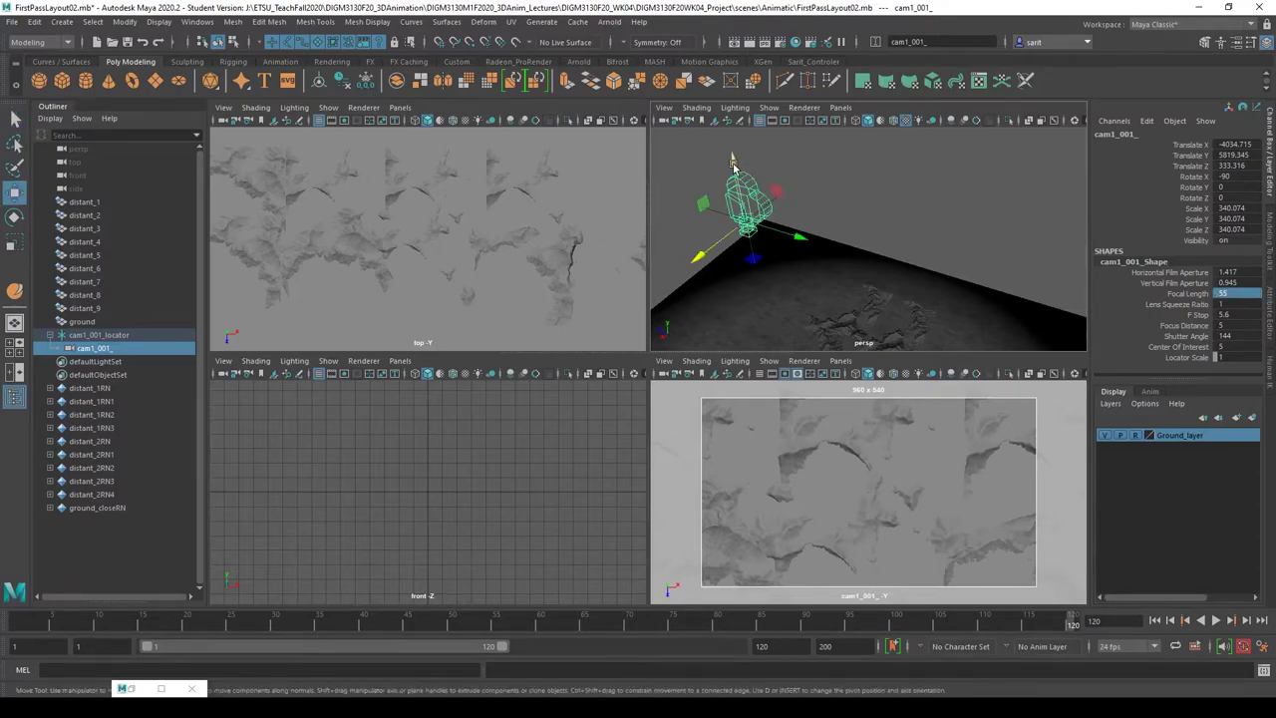
# - Unparent the camera cam1_001_ from its locator and raise it to about 6434 in Translate Y
pyautogui.moveTo(732, 164)
pyautogui.mouseDown()
pyautogui.moveTo(728, 128)
pyautogui.moveTo(715, 219)
pyautogui.moveTo(721, 174)
pyautogui.mouseUp()
pyautogui.click(794, 230)
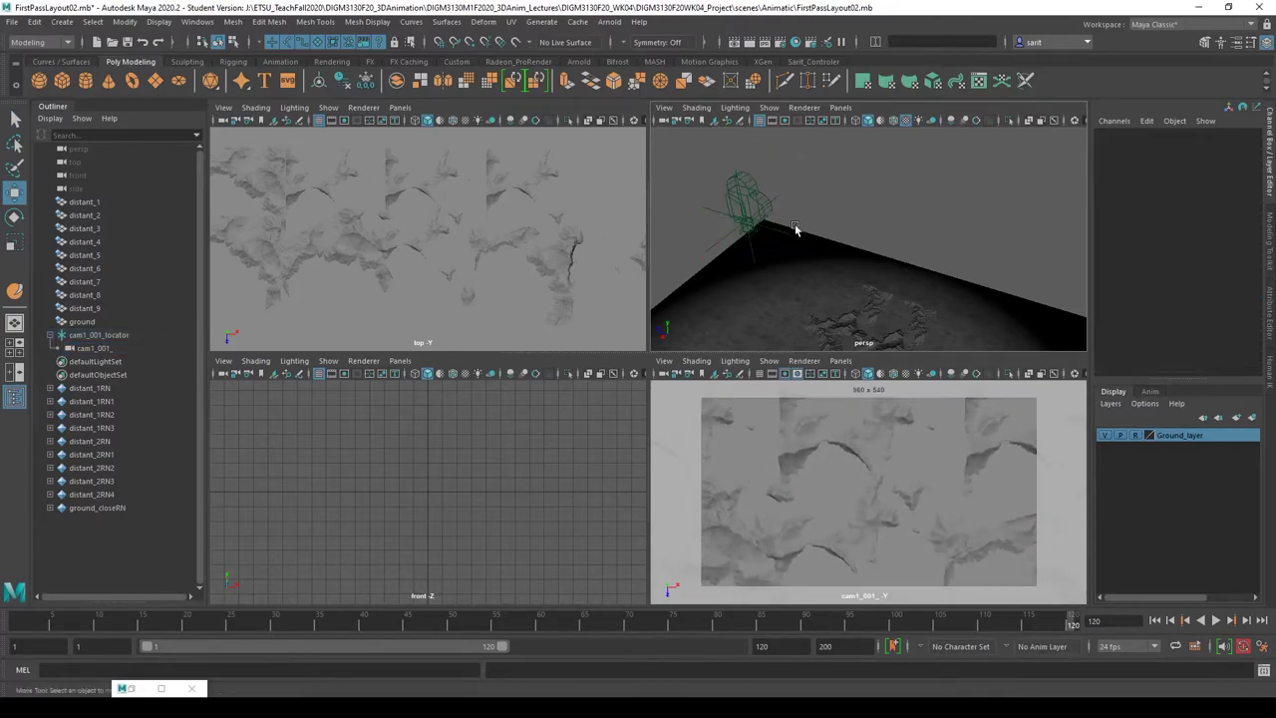
pyautogui.click(719, 230)
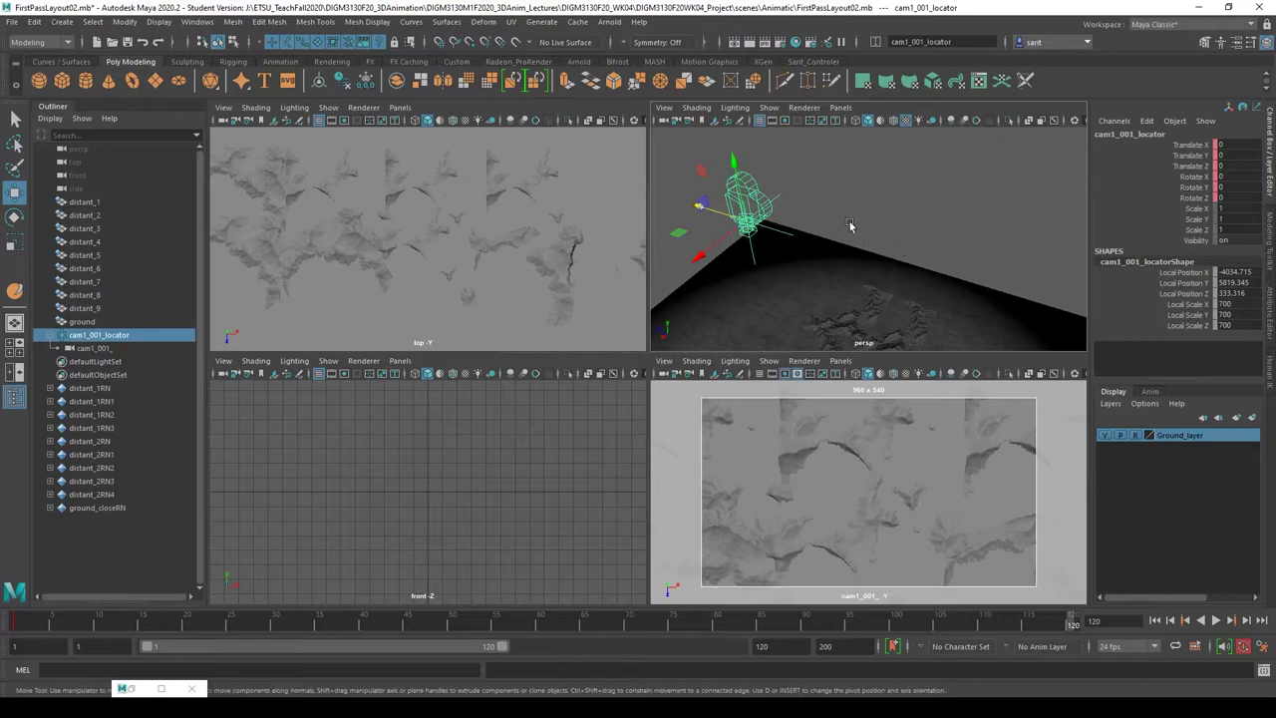
pyautogui.click(759, 203)
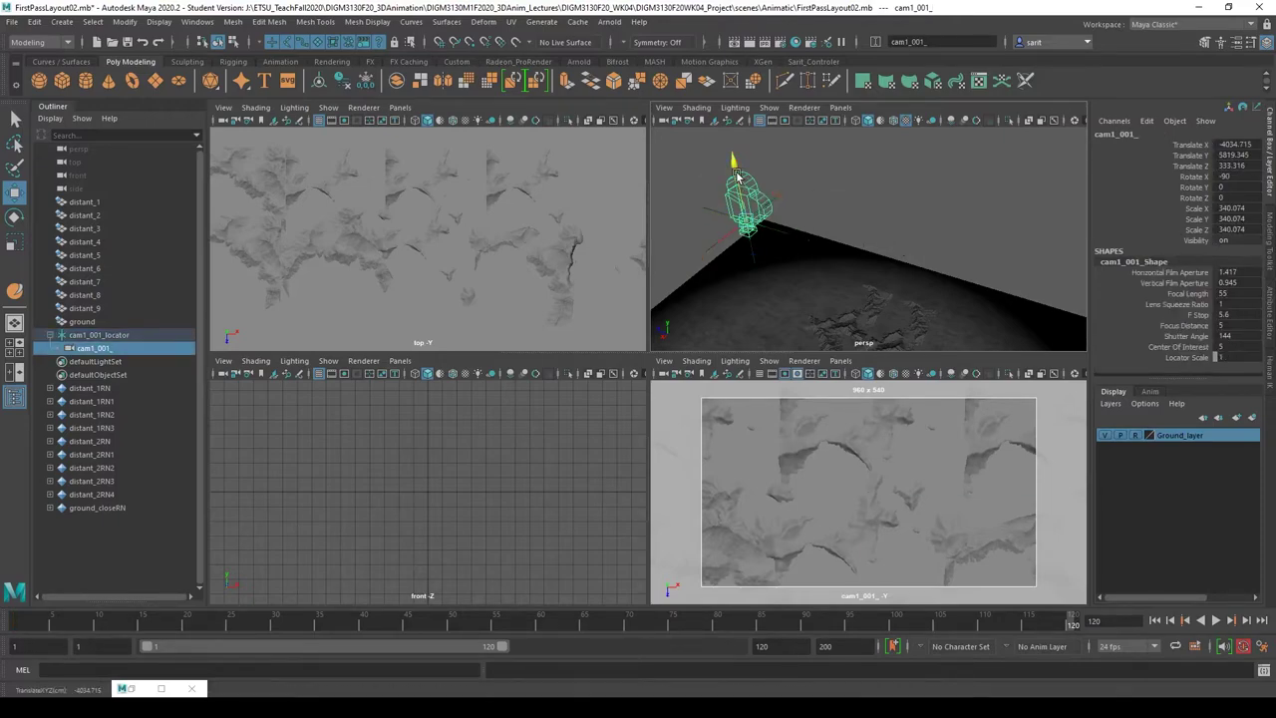
pyautogui.moveTo(740, 181); pyautogui.dragTo(732, 121)
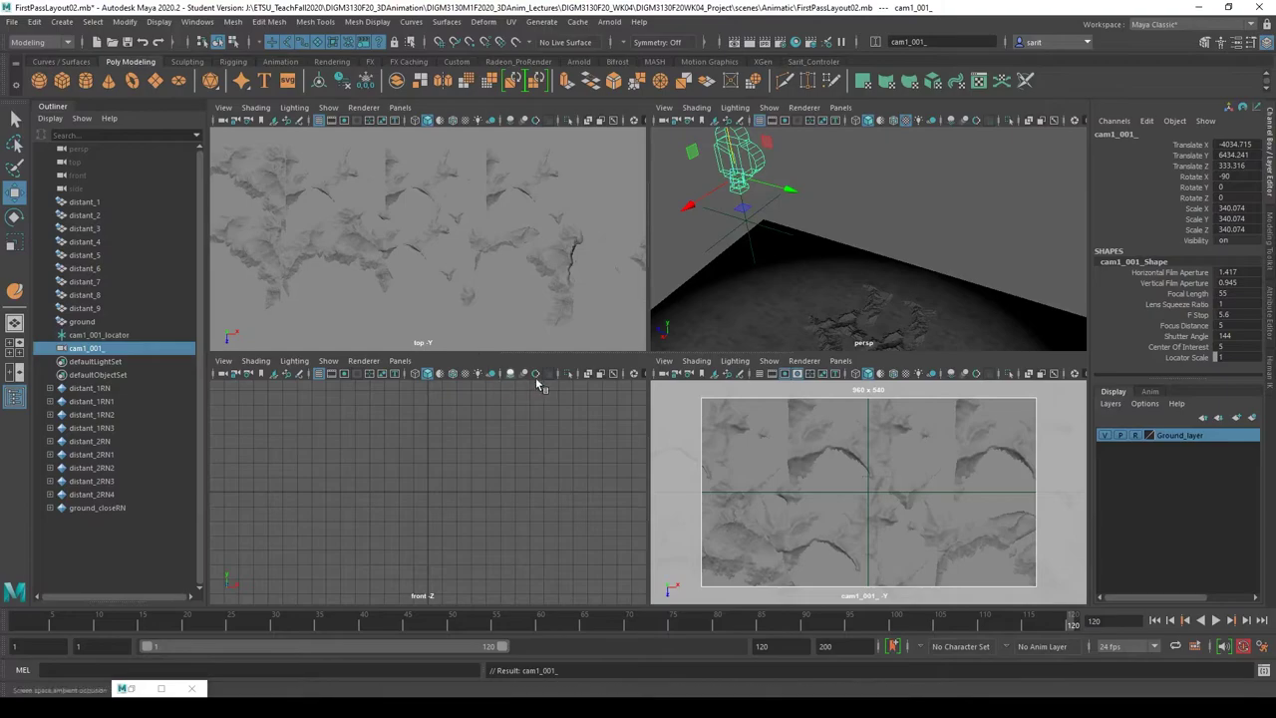
# - Match the translation of cam1_001_locator to the camera cam1_001_
pyautogui.click(788, 236)
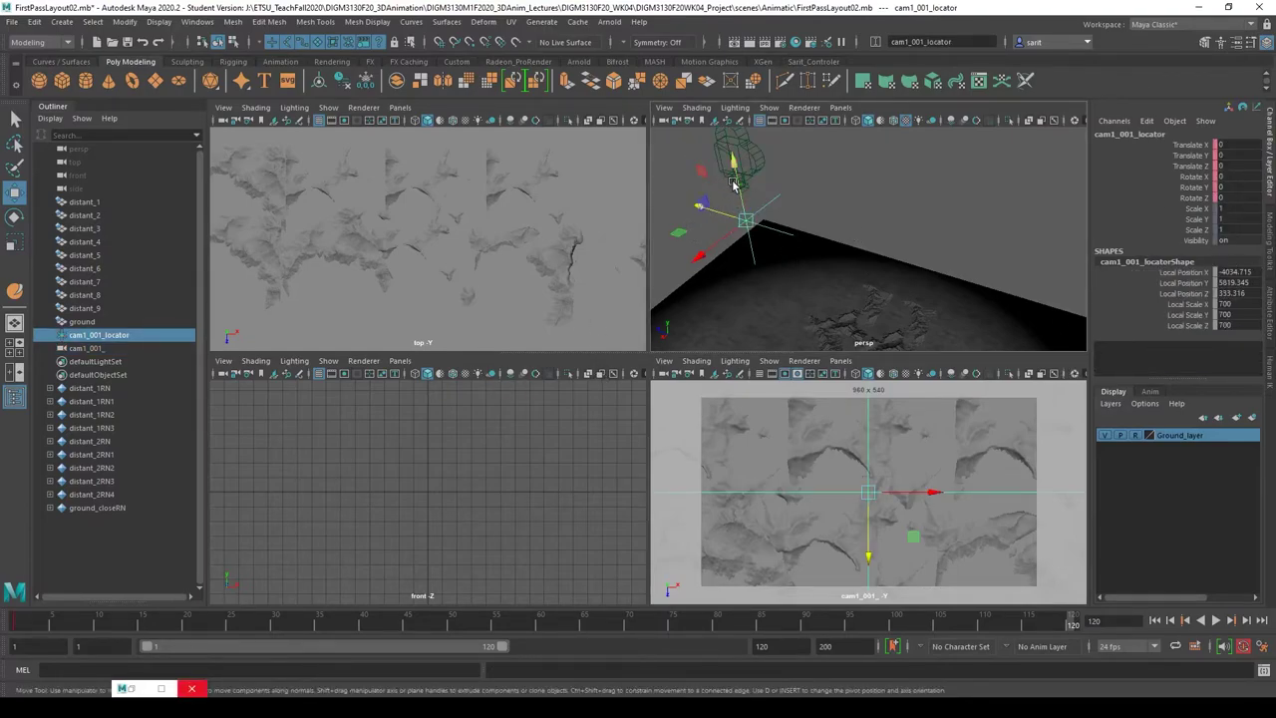
pyautogui.moveTo(732, 165)
pyautogui.mouseDown()
pyautogui.moveTo(731, 130)
pyautogui.moveTo(729, 141)
pyautogui.mouseUp()
pyautogui.keyDown('shift'); pyautogui.click(759, 165); pyautogui.keyUp('shift')
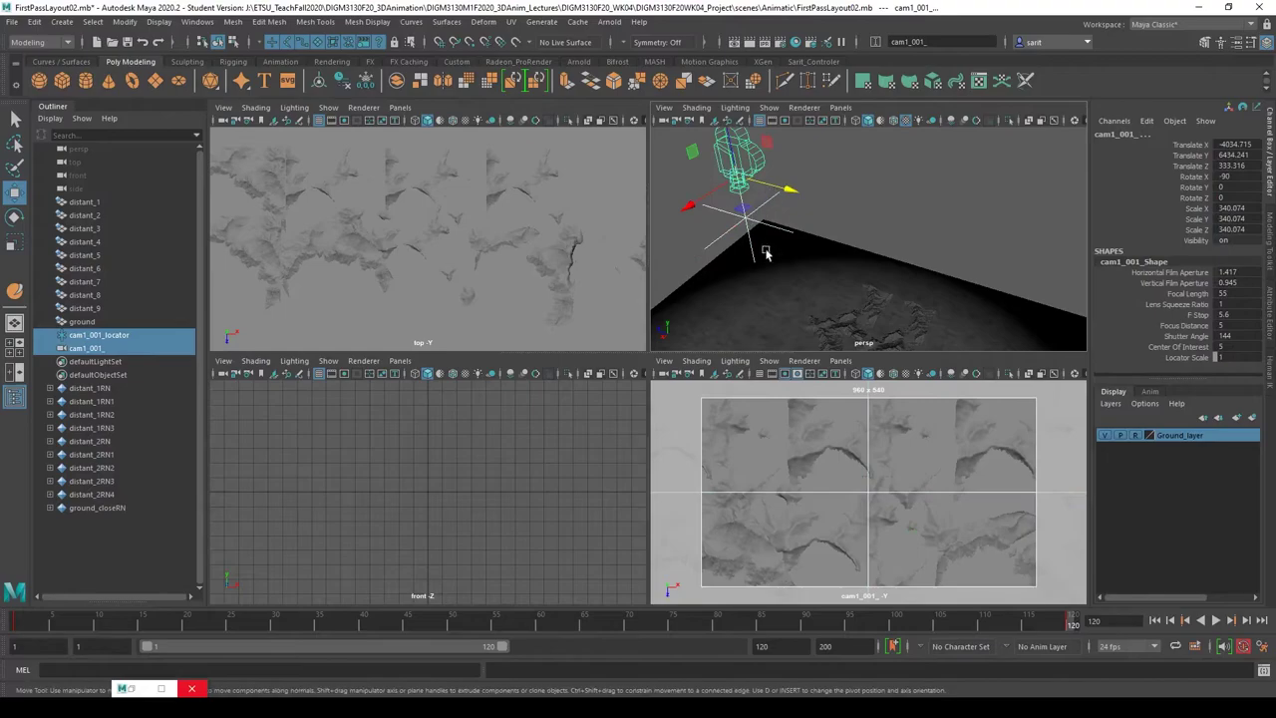
pyautogui.click(125, 21)
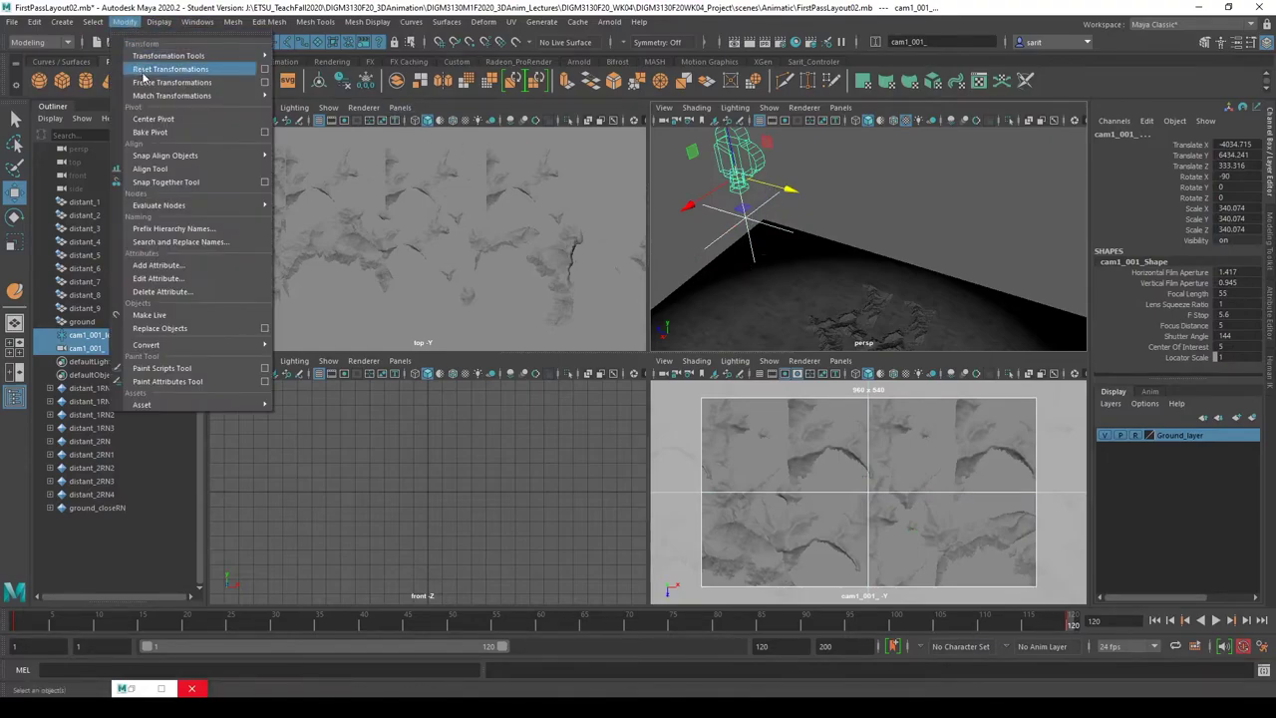
pyautogui.moveTo(152, 99)
pyautogui.click(319, 112)
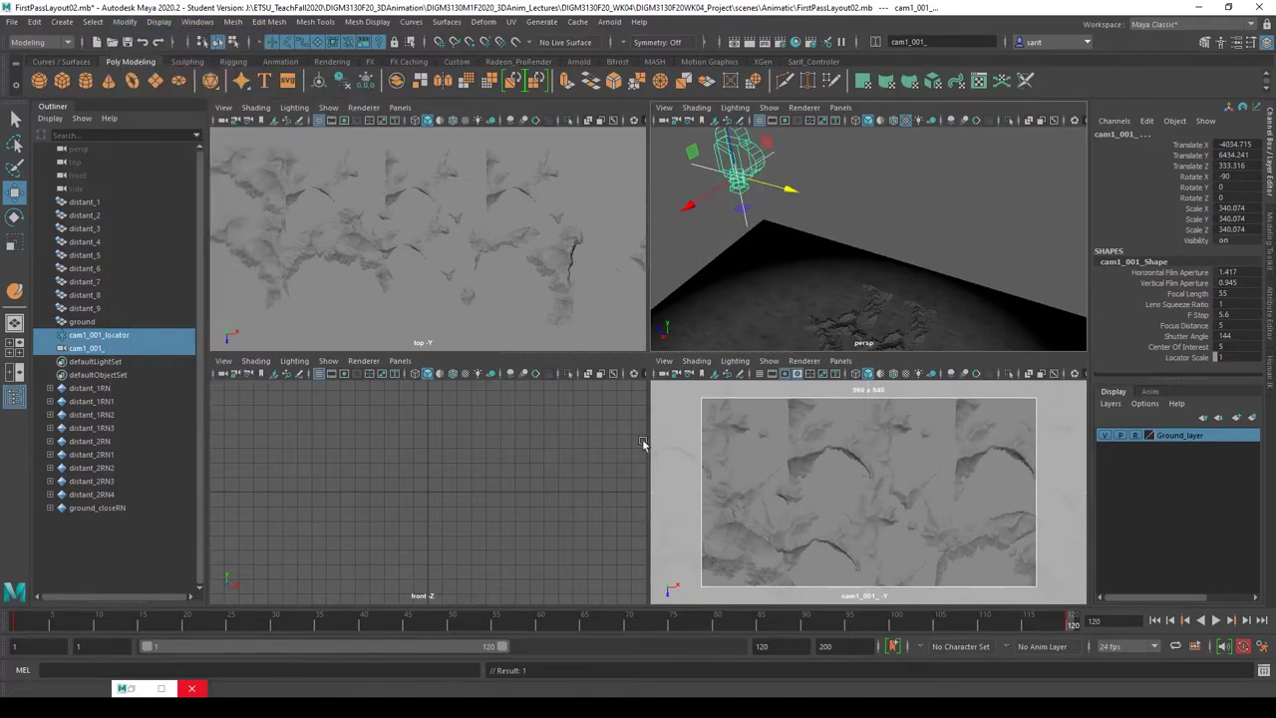
# - Break the connections on the translate and rotate channels of cam1_001_locator
pyautogui.click(834, 216)
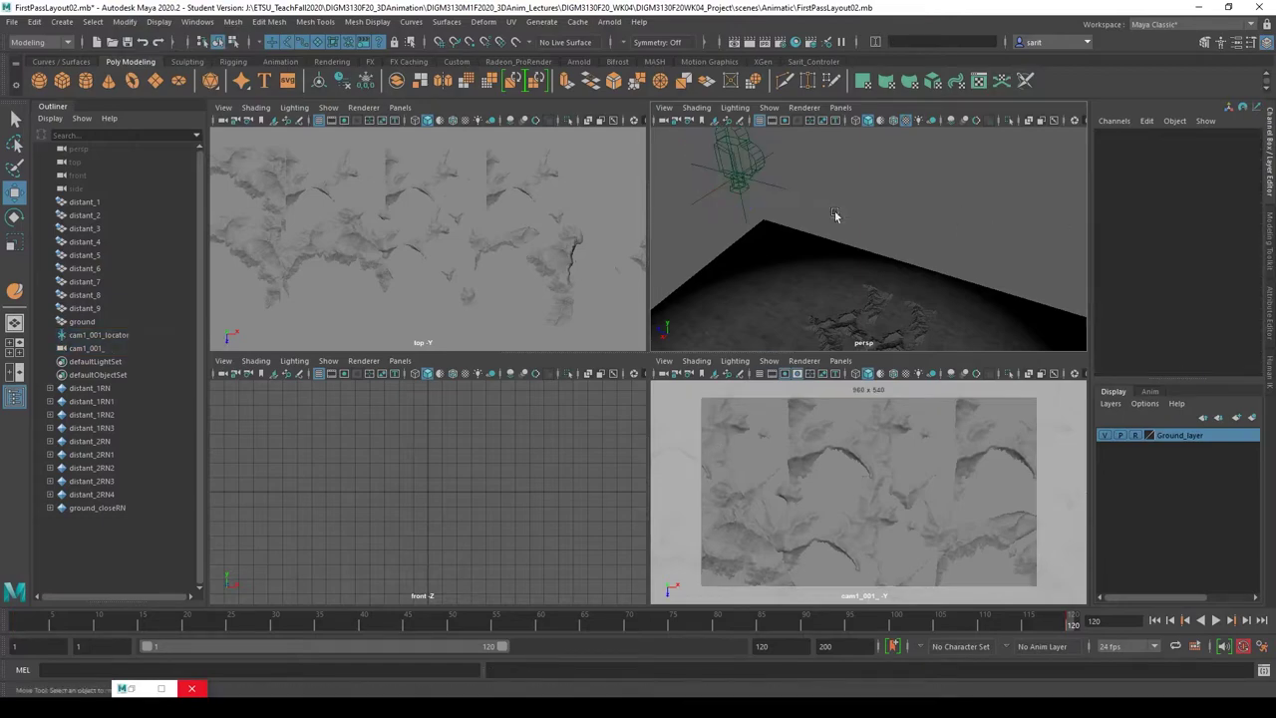
pyautogui.click(819, 267)
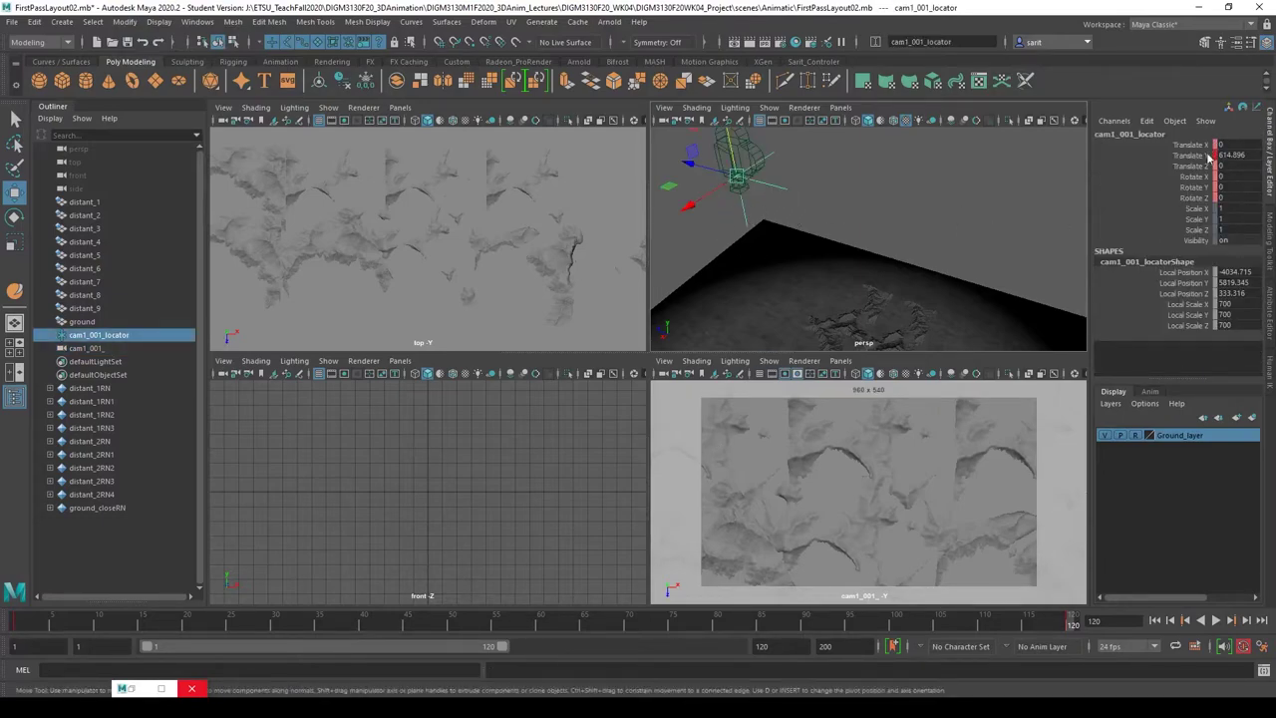
pyautogui.moveTo(1201, 145); pyautogui.dragTo(1204, 200)
pyautogui.rightClick(1204, 200)
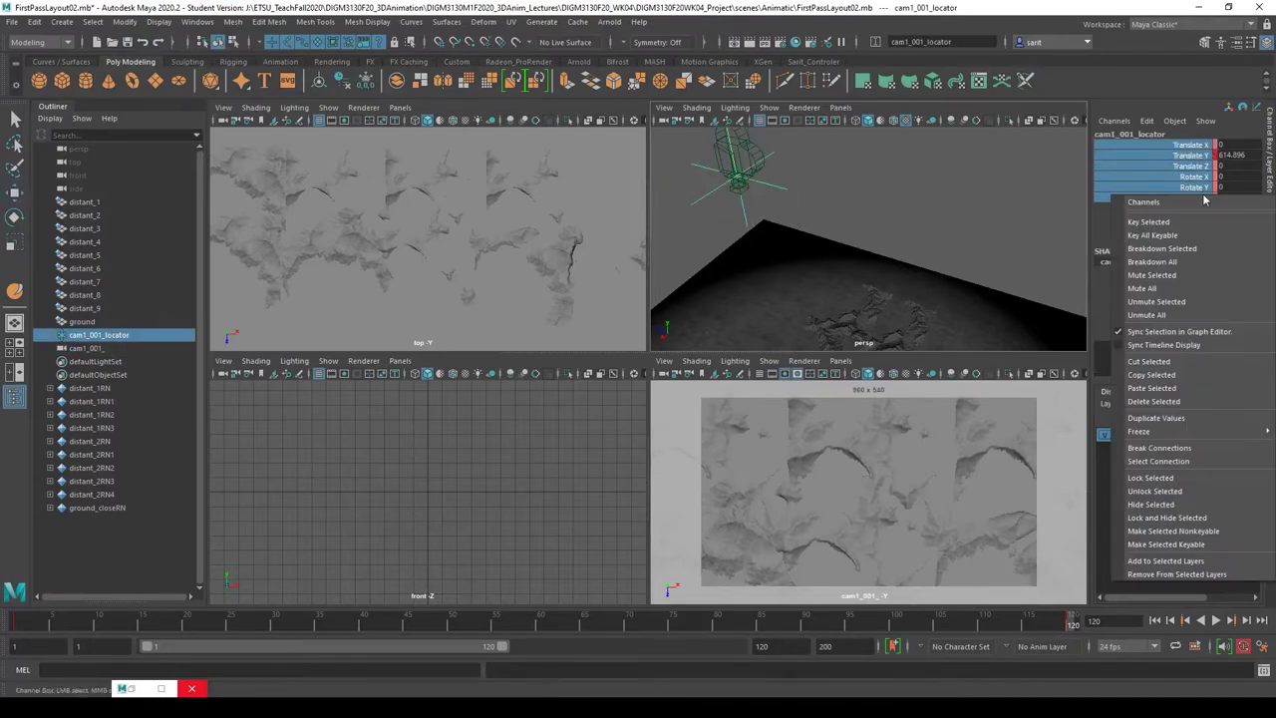
pyautogui.click(1180, 453)
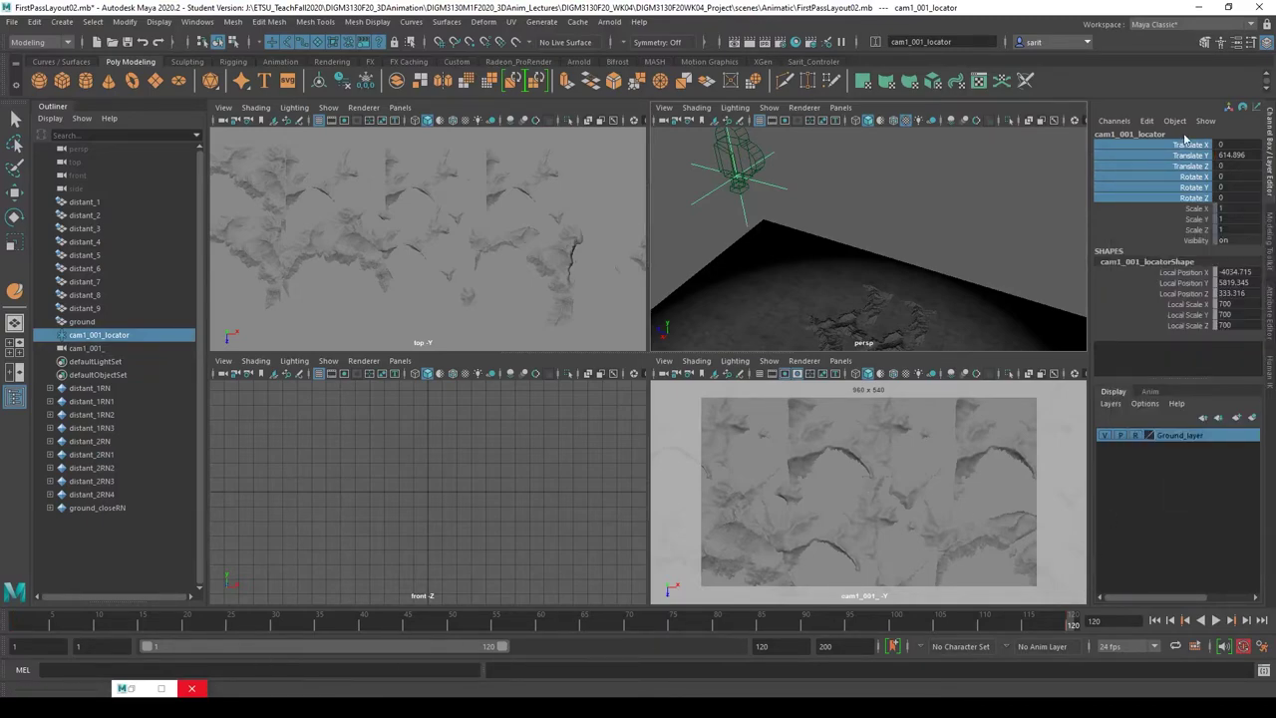
# - Try to freeze the transformations of cam1_001_locator, and unlock its scale and visibility channels
pyautogui.click(125, 22)
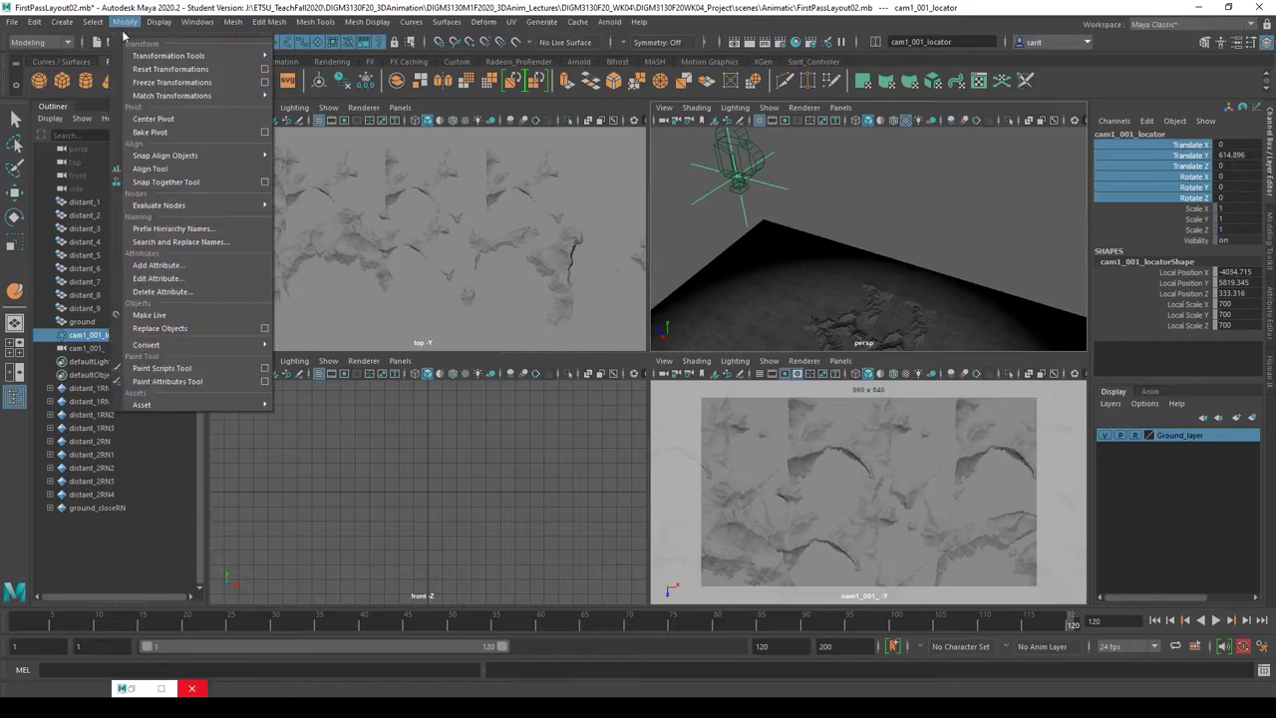
pyautogui.click(141, 84)
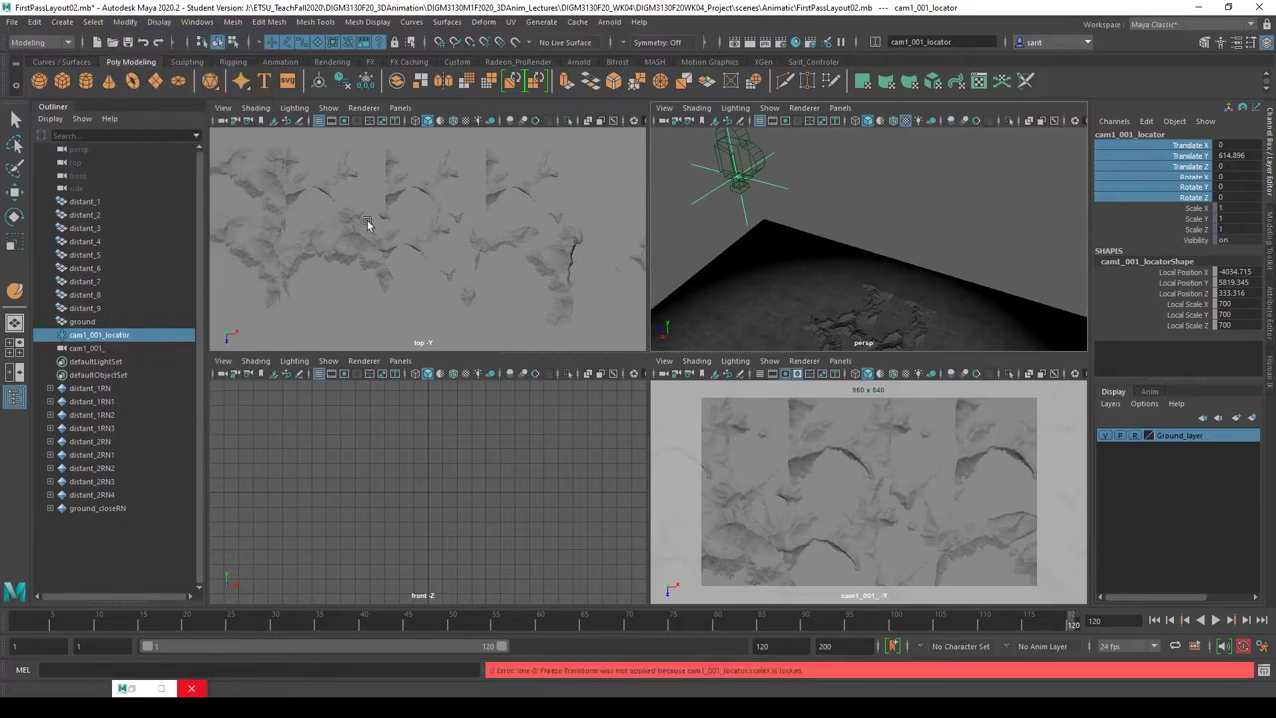
pyautogui.moveTo(1201, 212); pyautogui.dragTo(1201, 234)
pyautogui.rightClick(1201, 244)
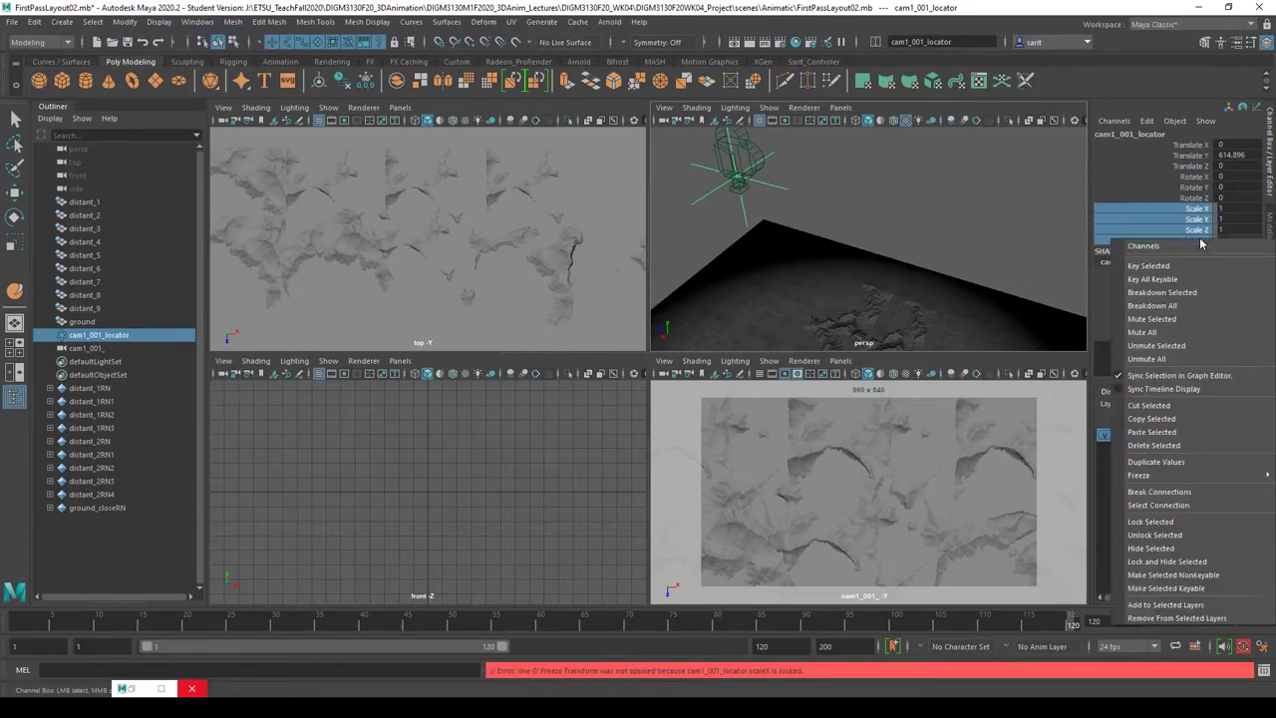
pyautogui.click(1176, 536)
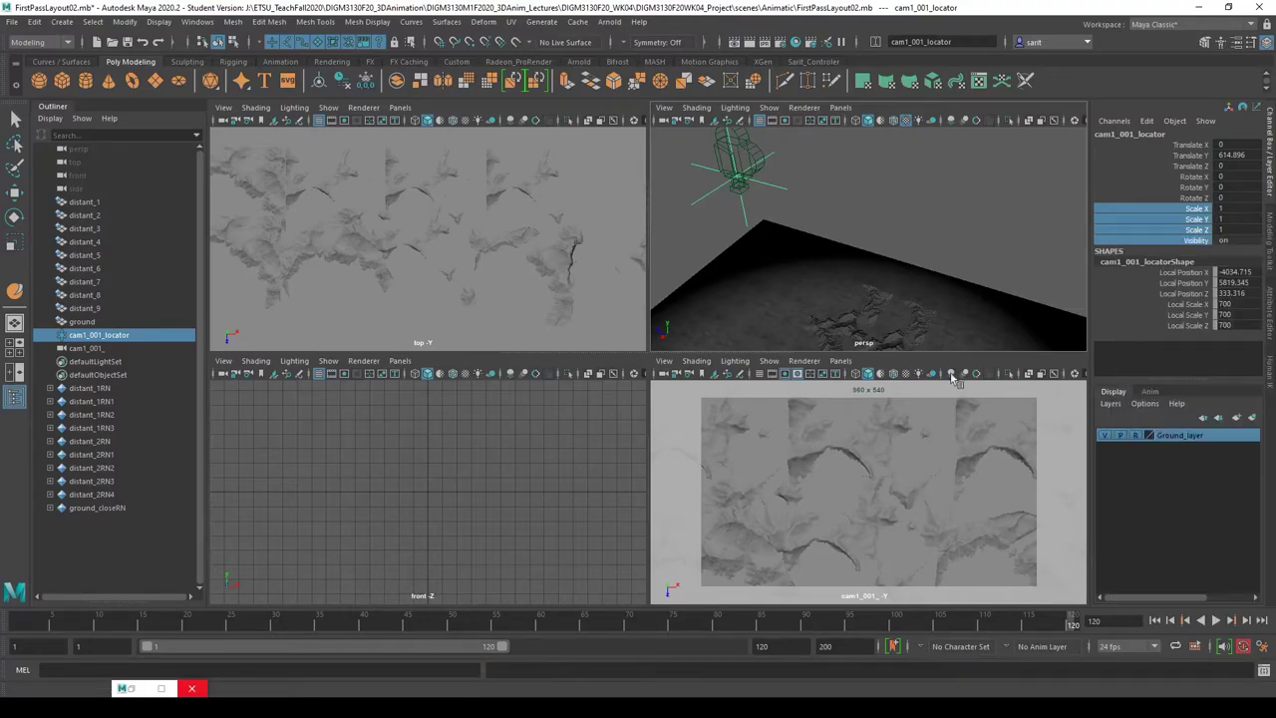
# - Freeze the transformations of cam1_001_locator and lock its scale and visibility channels again
pyautogui.click(150, 22)
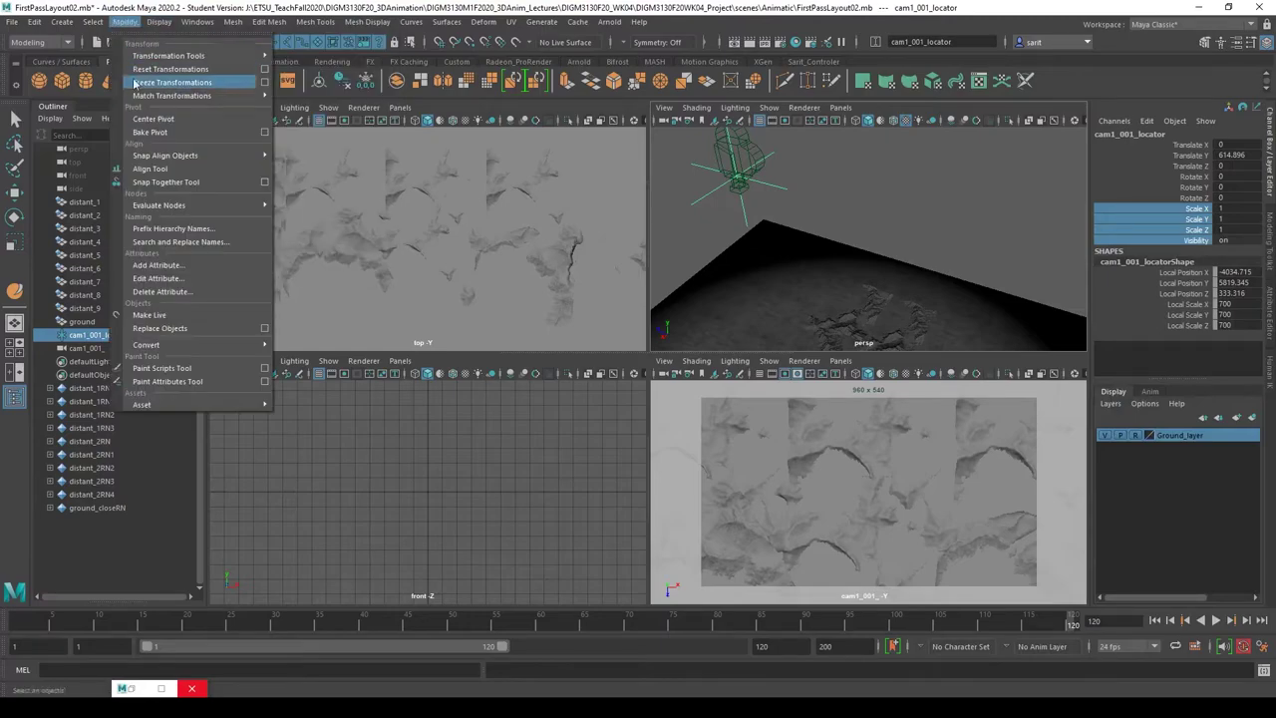
pyautogui.click(149, 83)
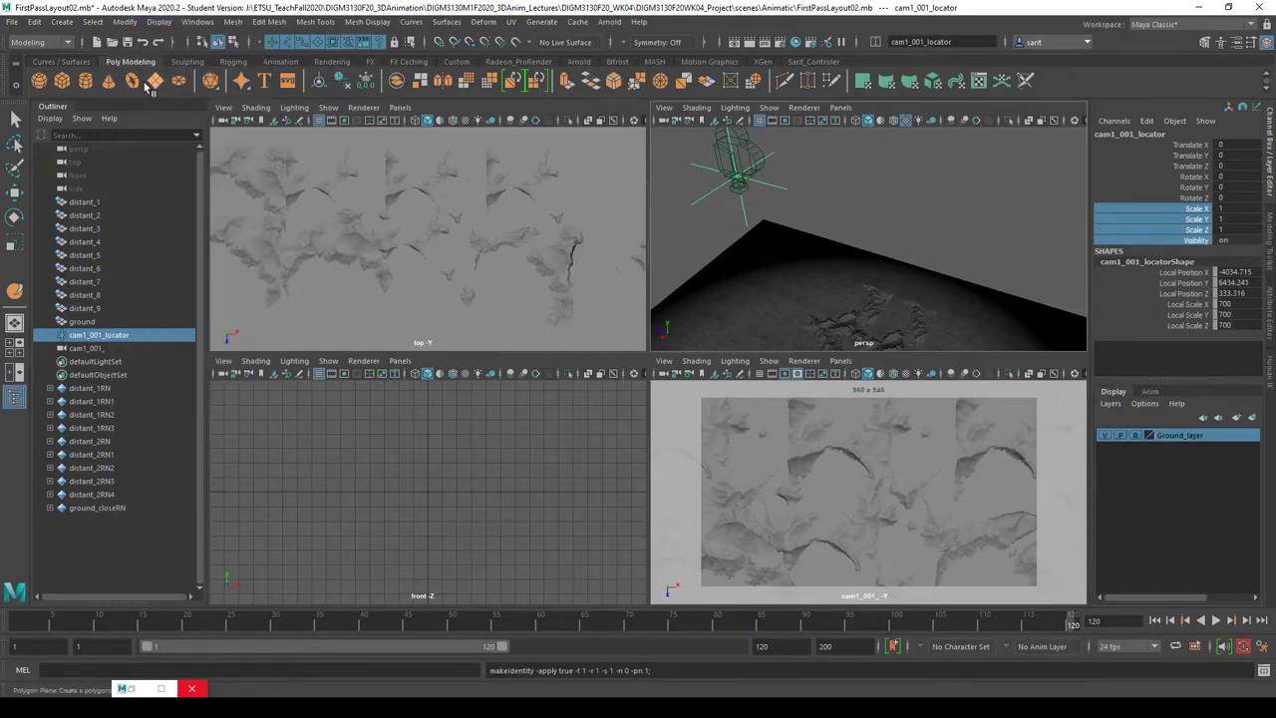
pyautogui.rightClick(1207, 218)
pyautogui.click(1181, 499)
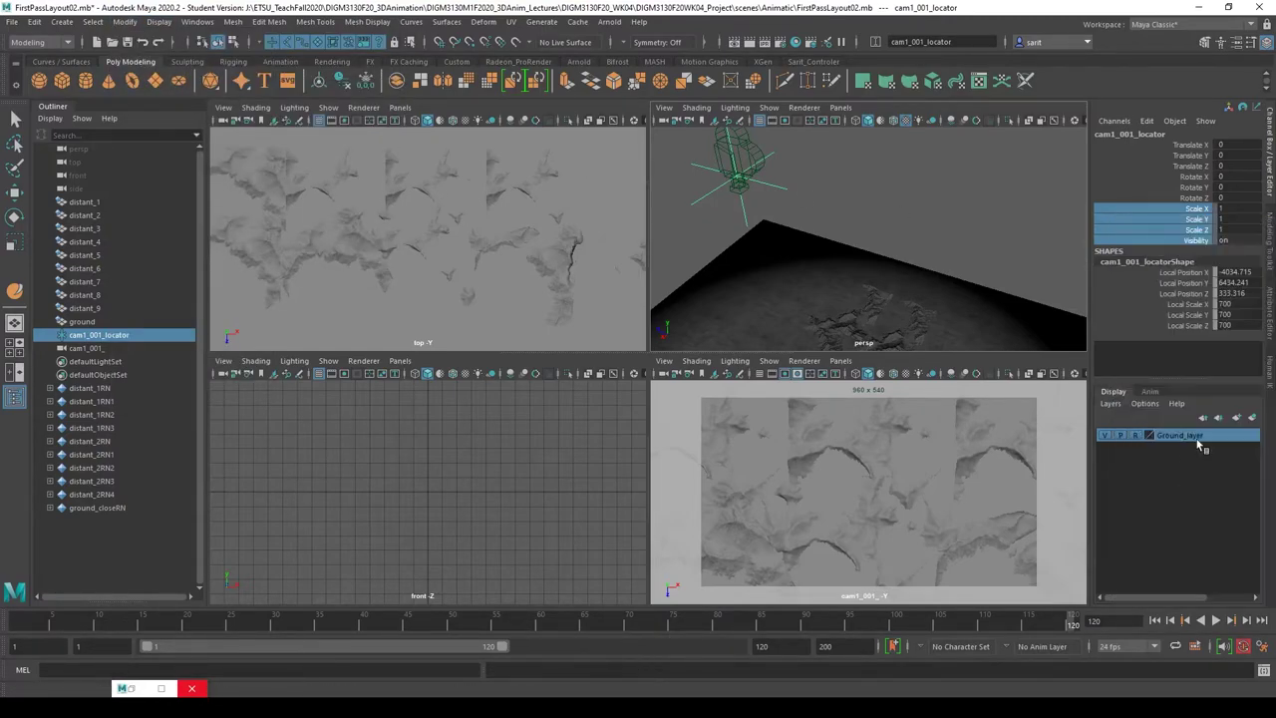
# - Key the translation and rotation of cam1_001_locator at frame 1 and parent the camera cam1_001_ under it
pyautogui.hotkey('alt', 'shift', 'v')
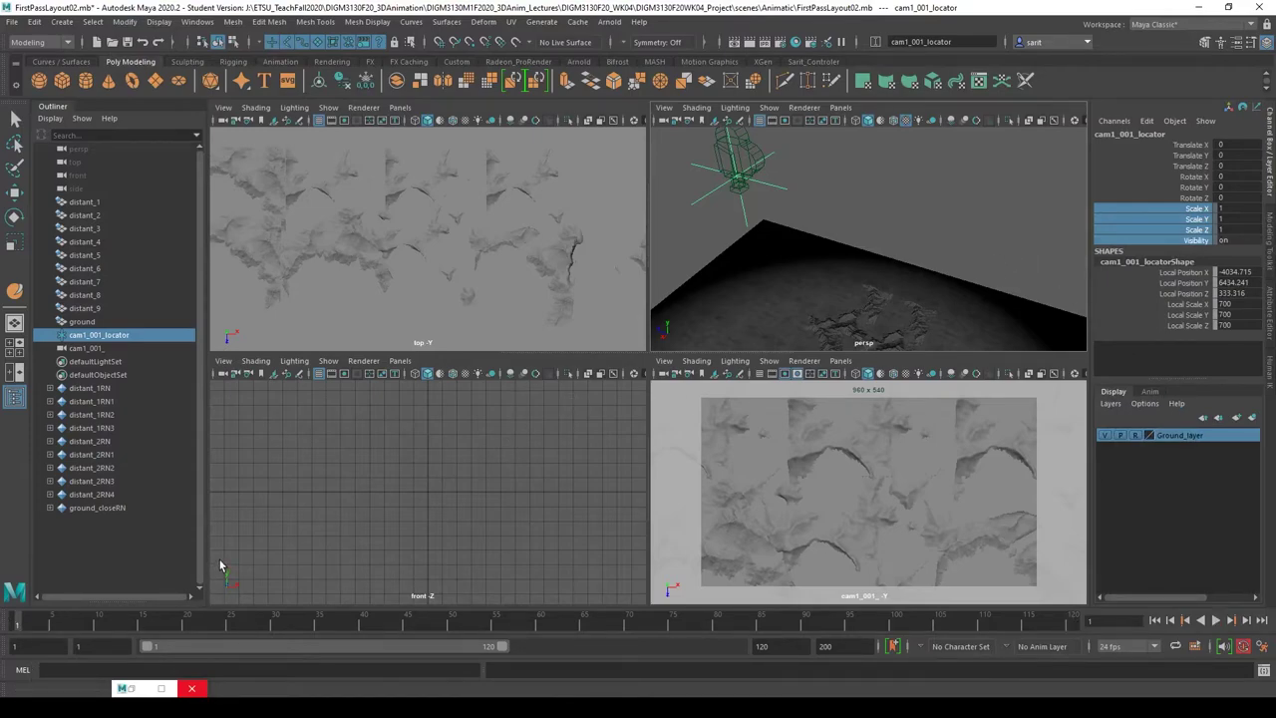
pyautogui.middleClick(221, 566)
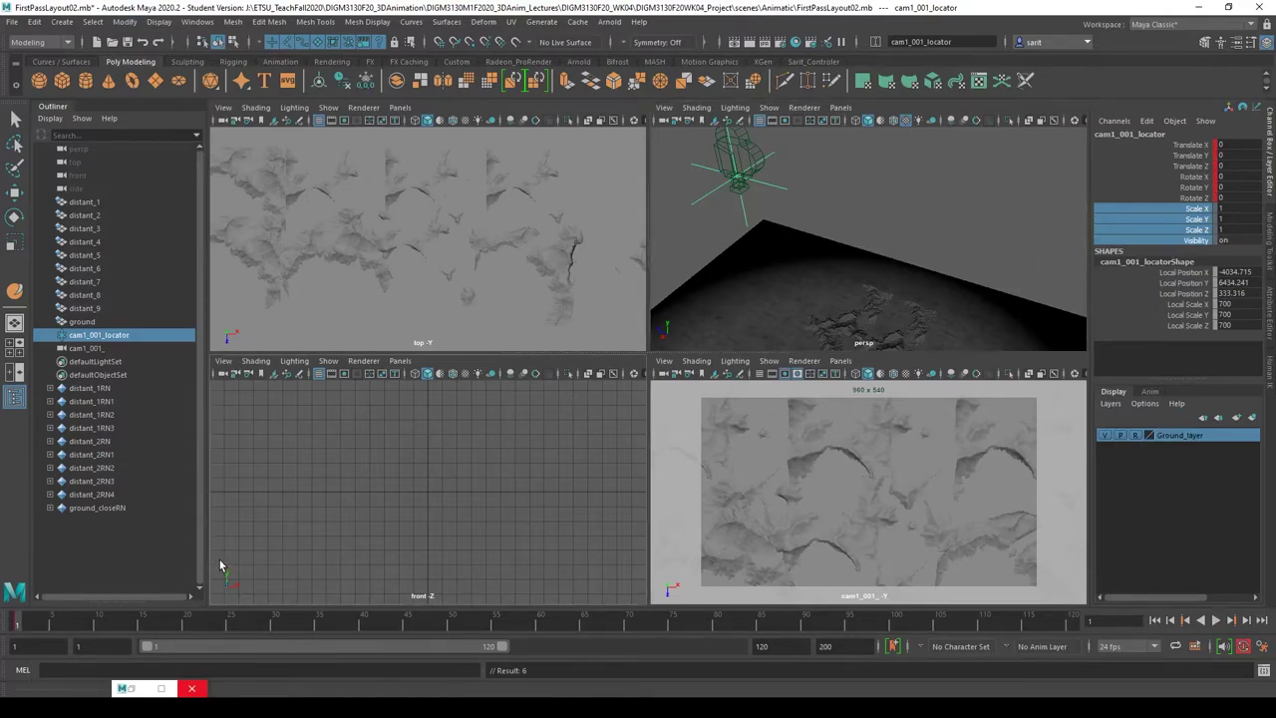
pyautogui.click(95, 349)
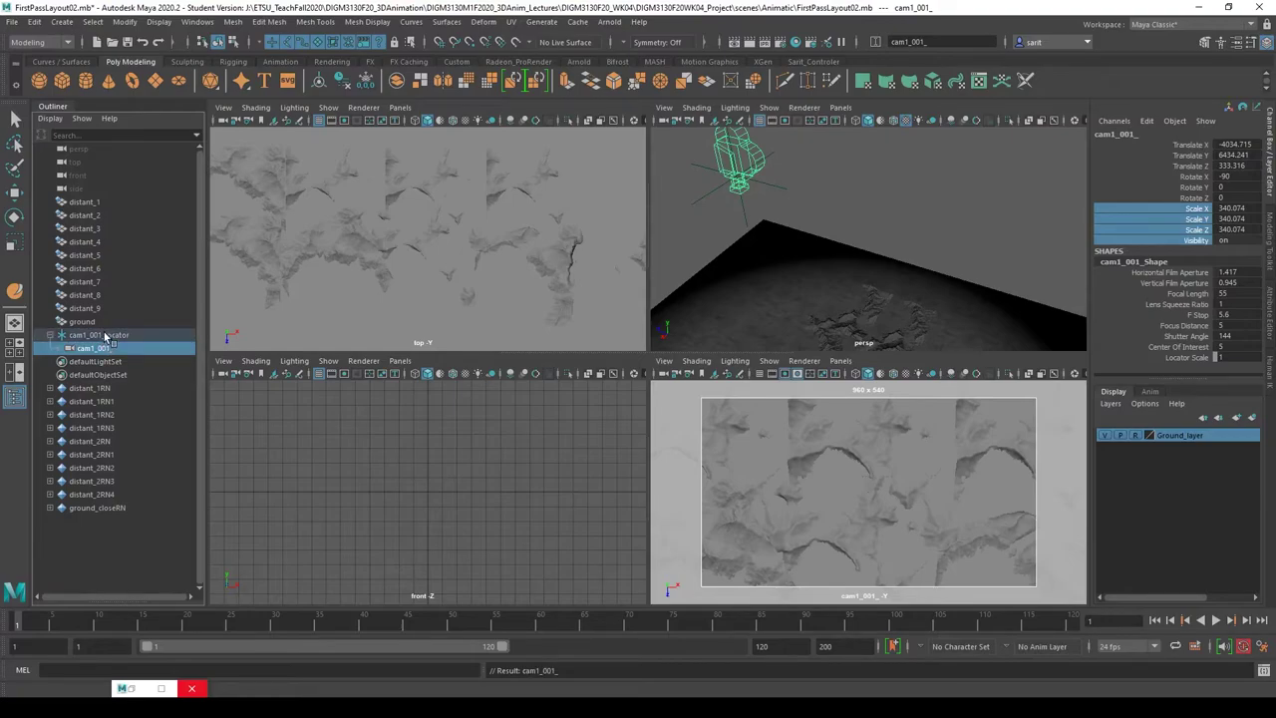
# - At frame 120, move cam1_001_locator to about -239 in Translate X, key it, and play the move back
pyautogui.click(99, 335)
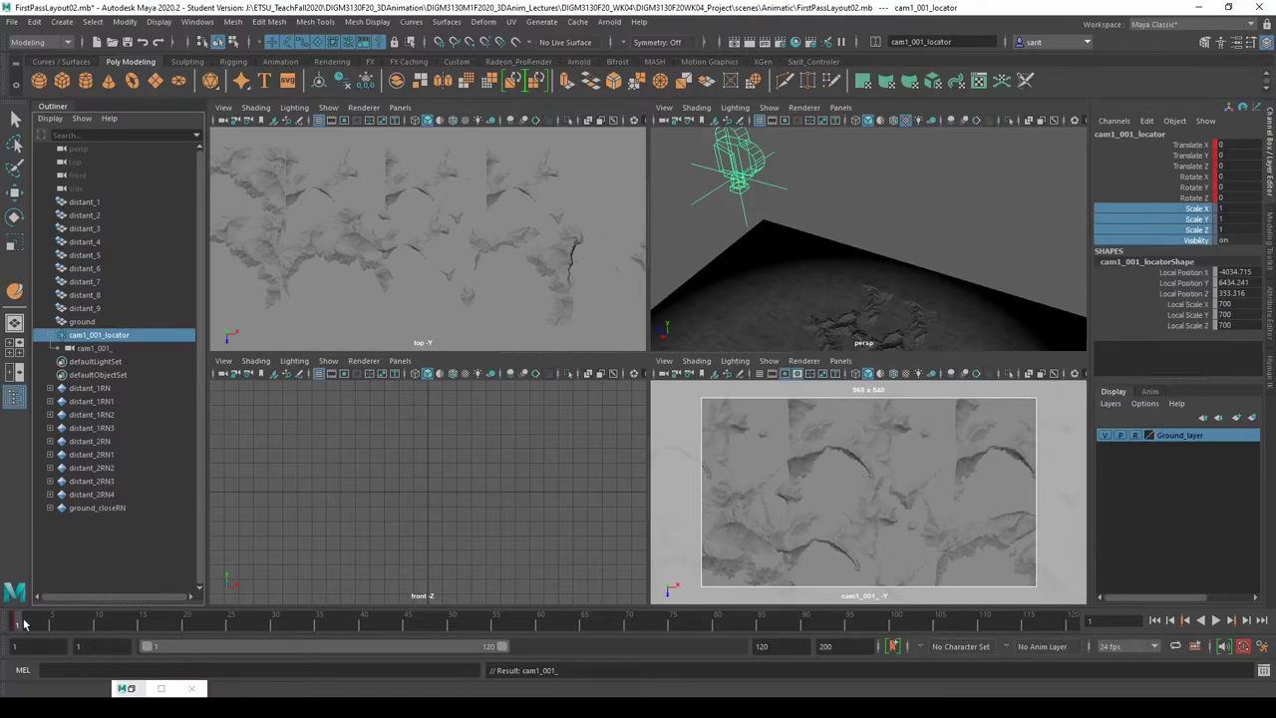
pyautogui.moveTo(24, 623); pyautogui.dragTo(1073, 622)
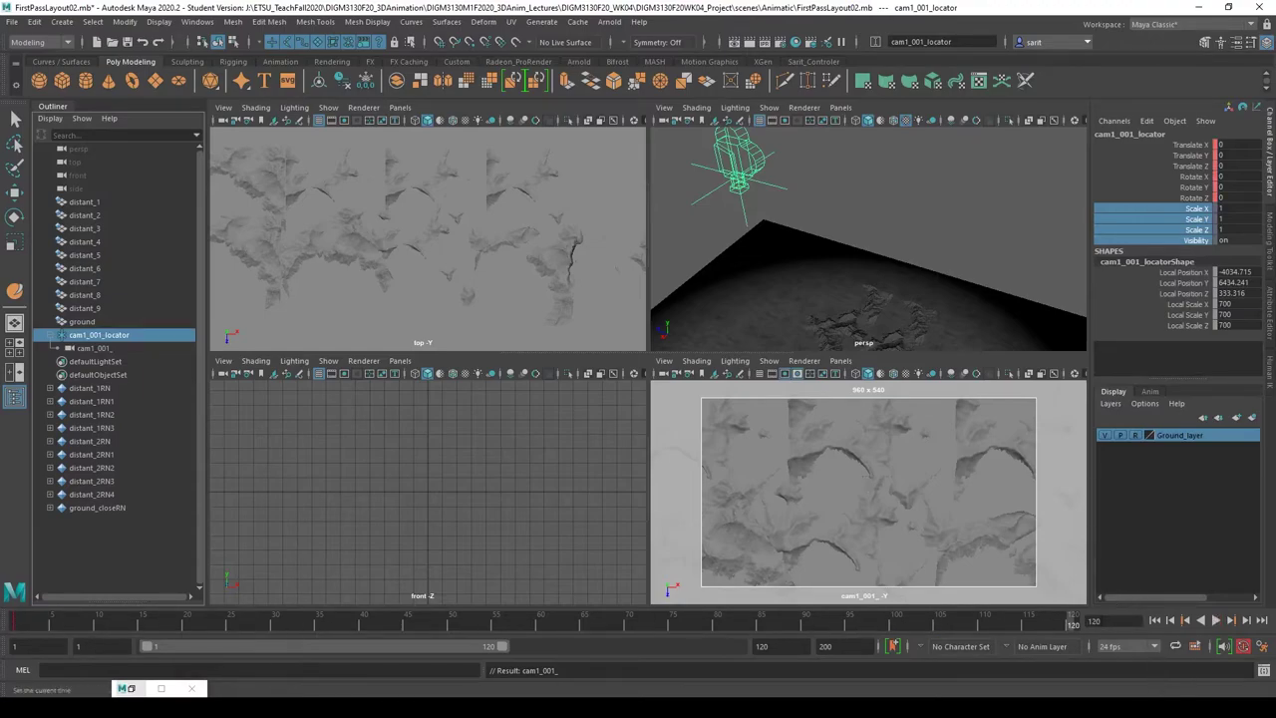
pyautogui.press('w')
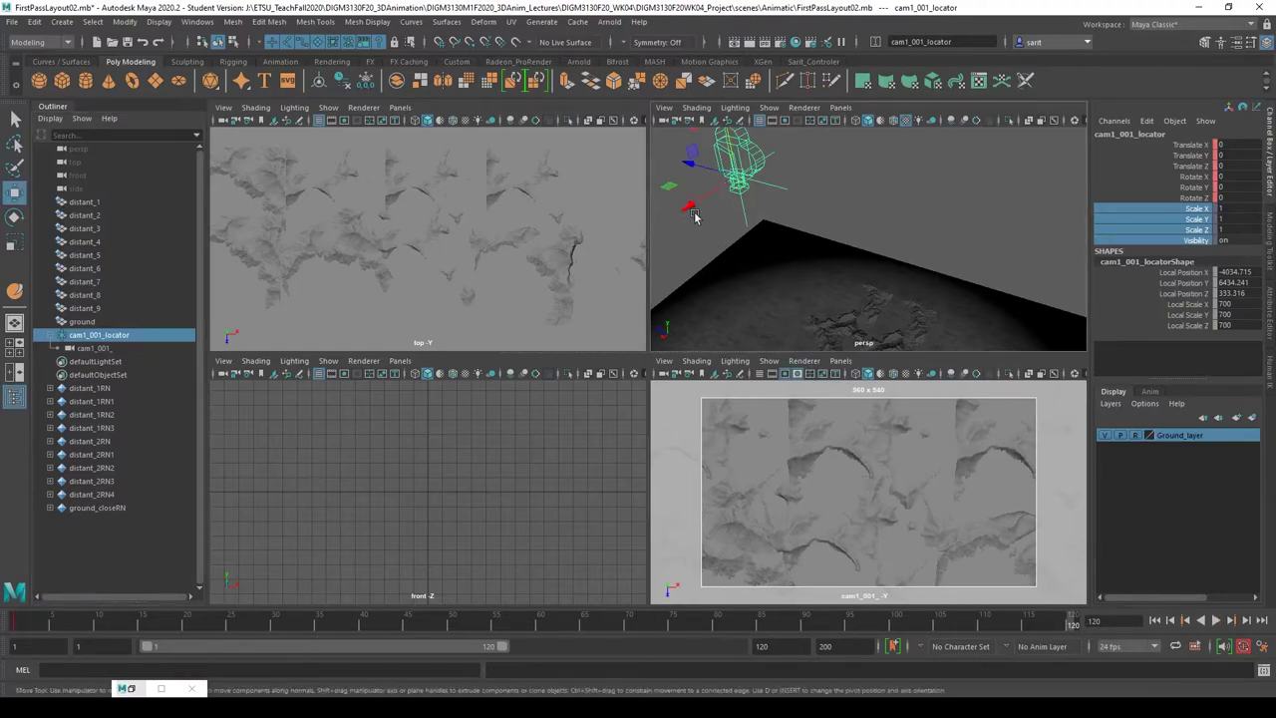
pyautogui.moveTo(689, 210)
pyautogui.mouseDown()
pyautogui.moveTo(680, 205)
pyautogui.moveTo(700, 196)
pyautogui.mouseUp()
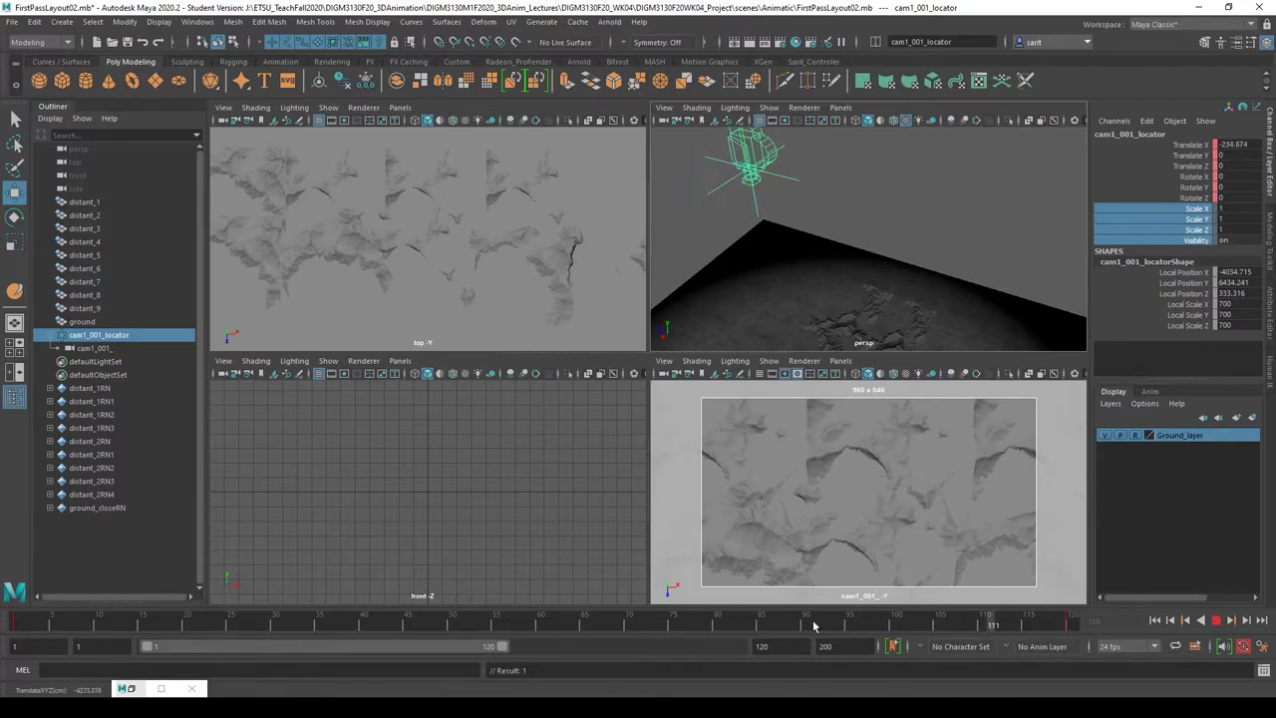
pyautogui.hotkey('alt', 'v')
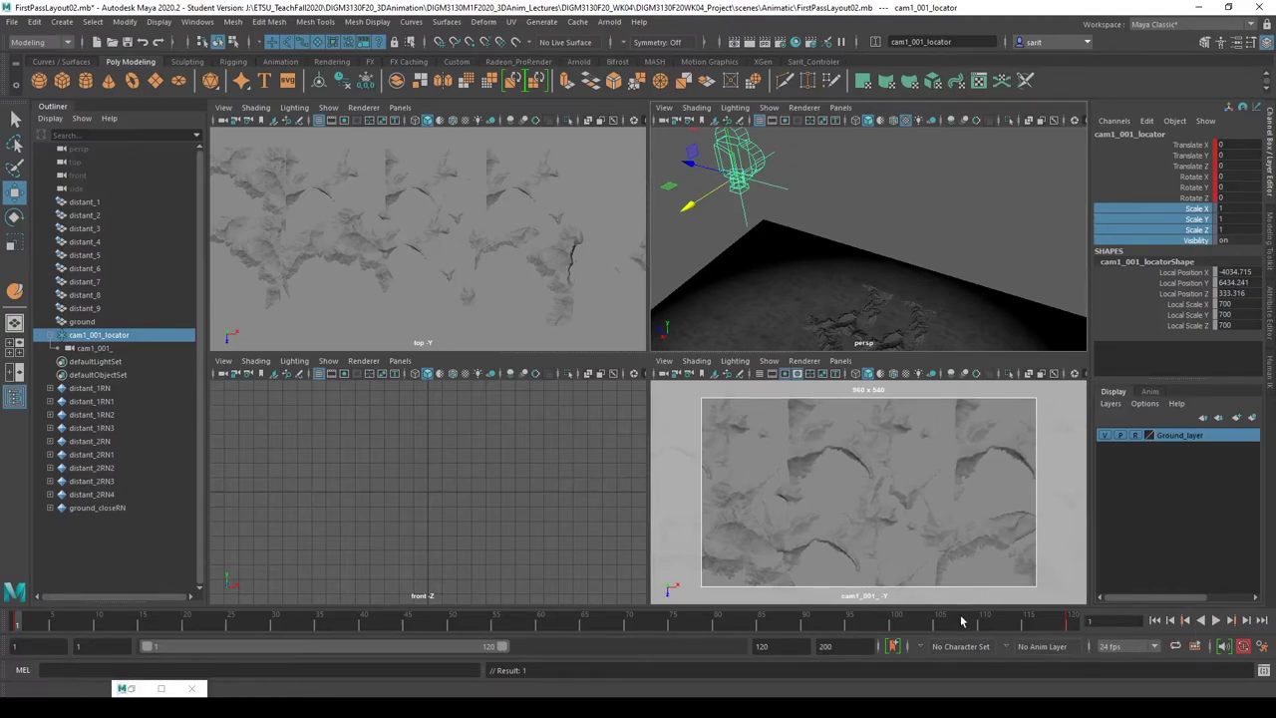
# - Review the timeline's playback speed options, step between the locator's keys, and play back the camera move
pyautogui.rightClick(963, 623)
pyautogui.moveTo(1009, 509)
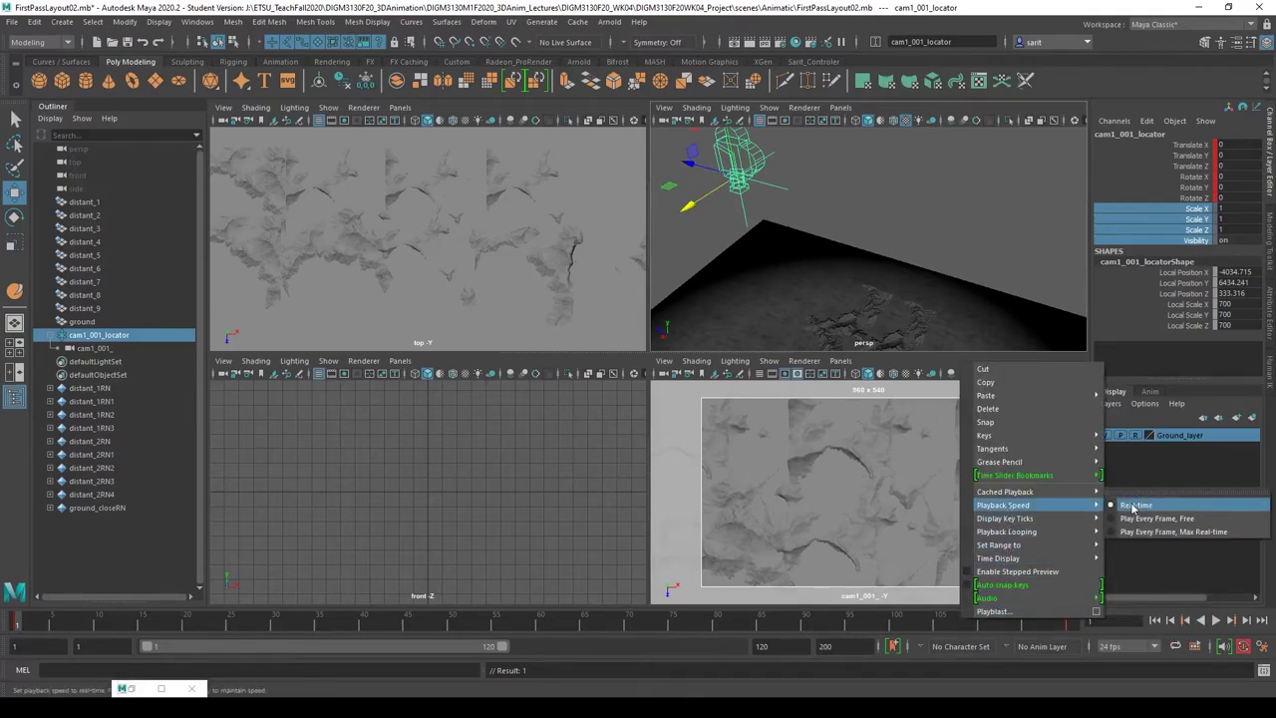
pyautogui.rightClick(930, 624)
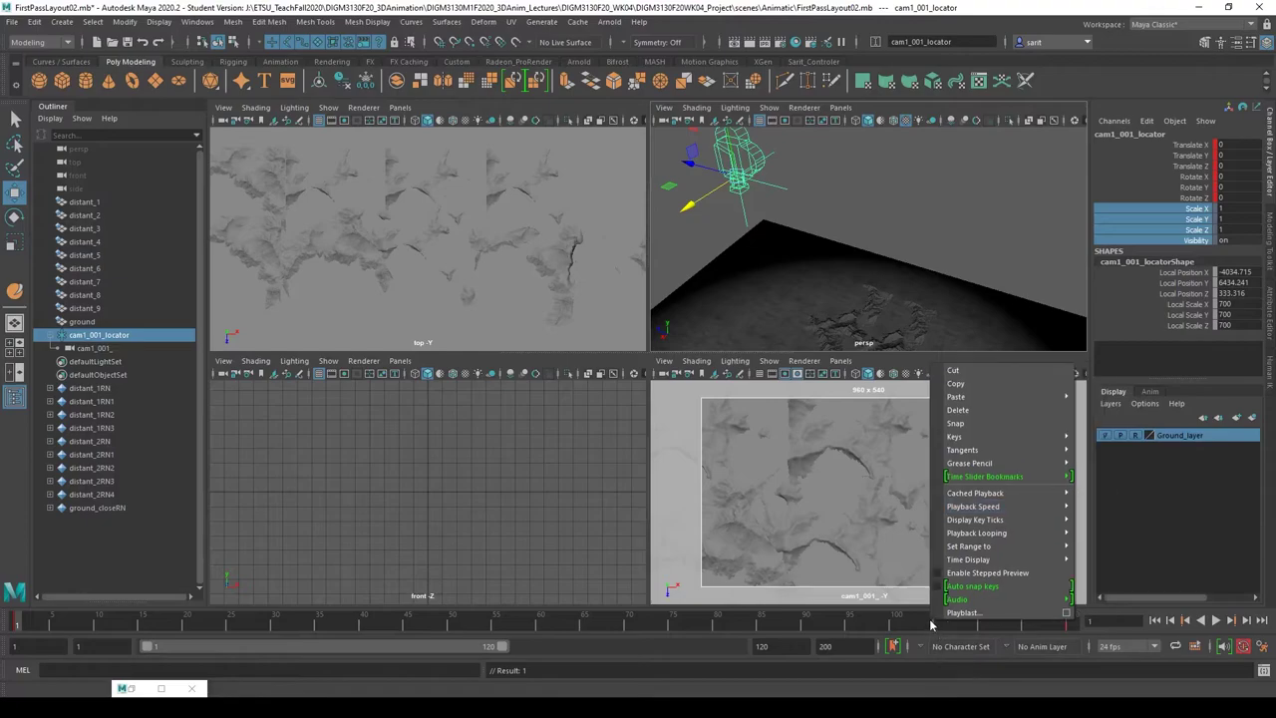
pyautogui.click(916, 624)
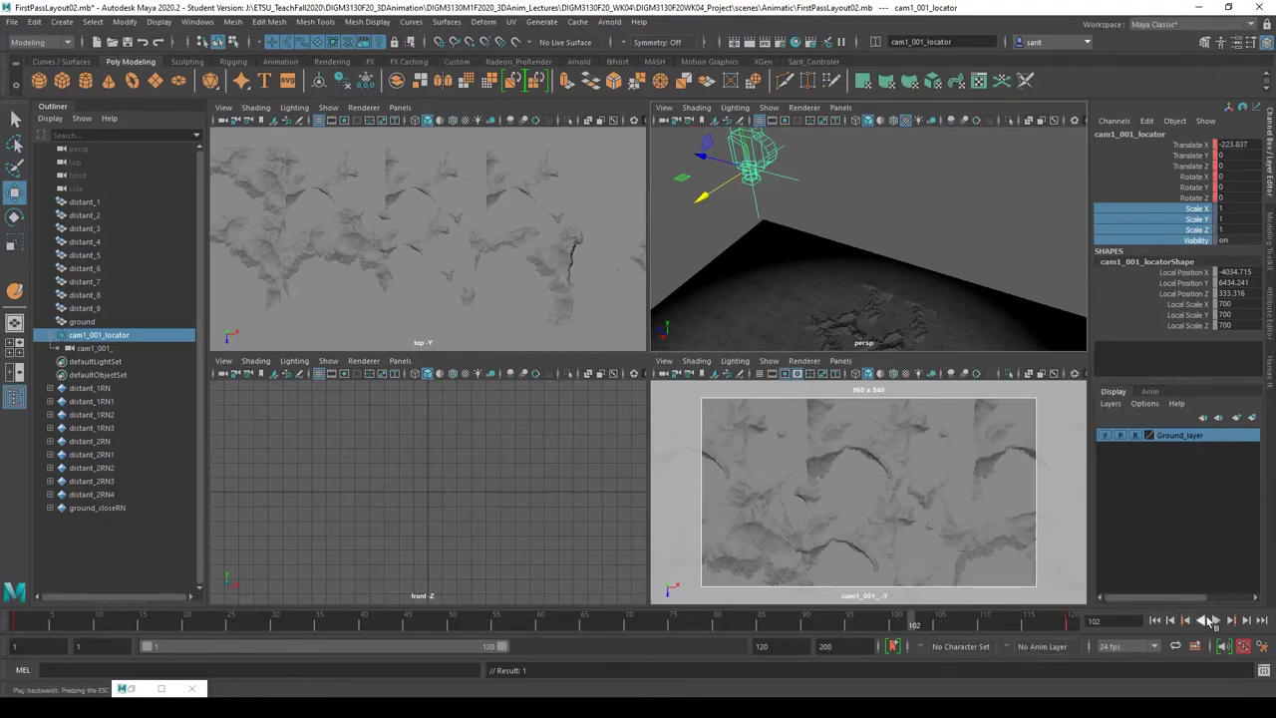
pyautogui.click(1169, 620)
pyautogui.click(1171, 620)
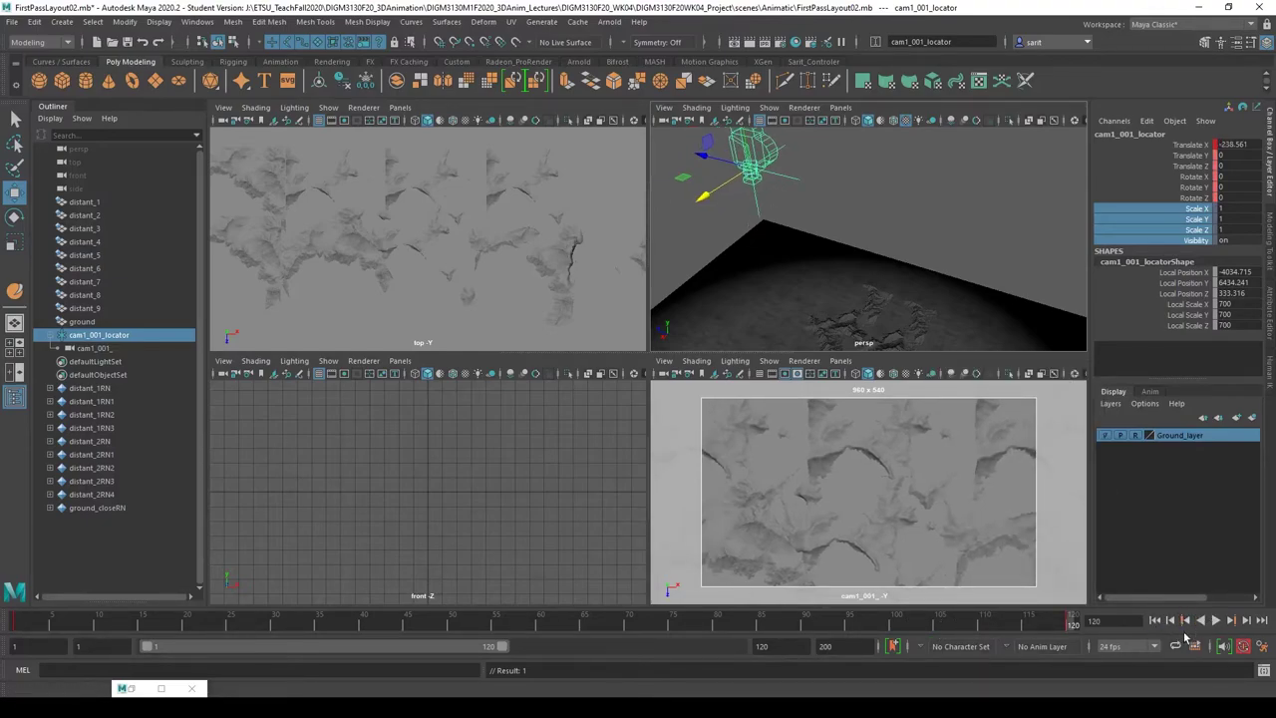
pyautogui.click(1215, 620)
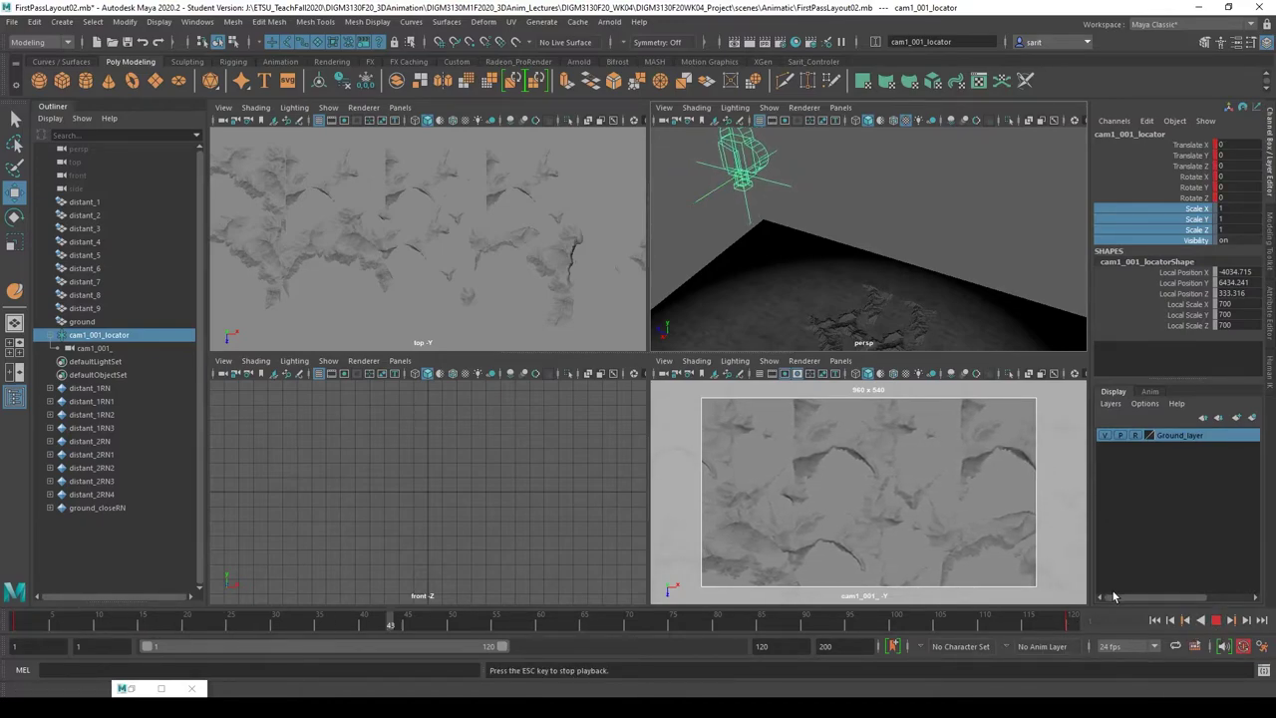
pyautogui.click(1215, 620)
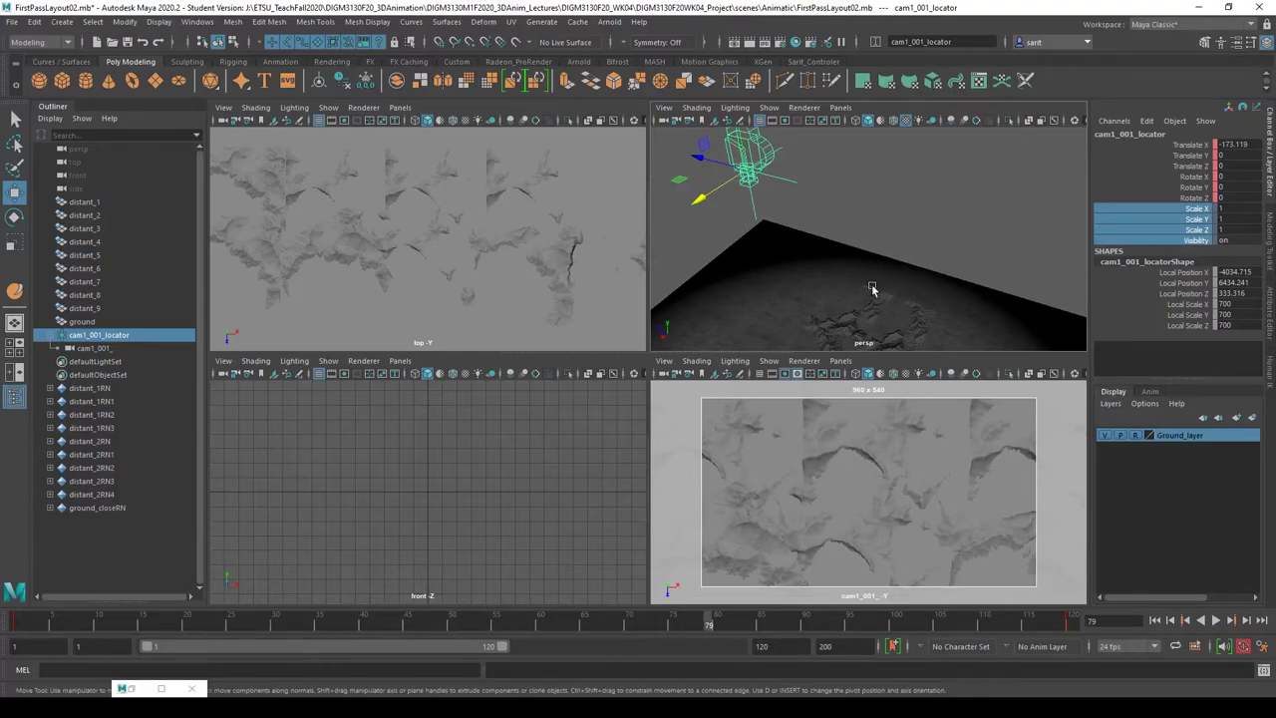
# - Set the Time Slider playback preference Update view to All and close the preferences
pyautogui.click(1261, 647)
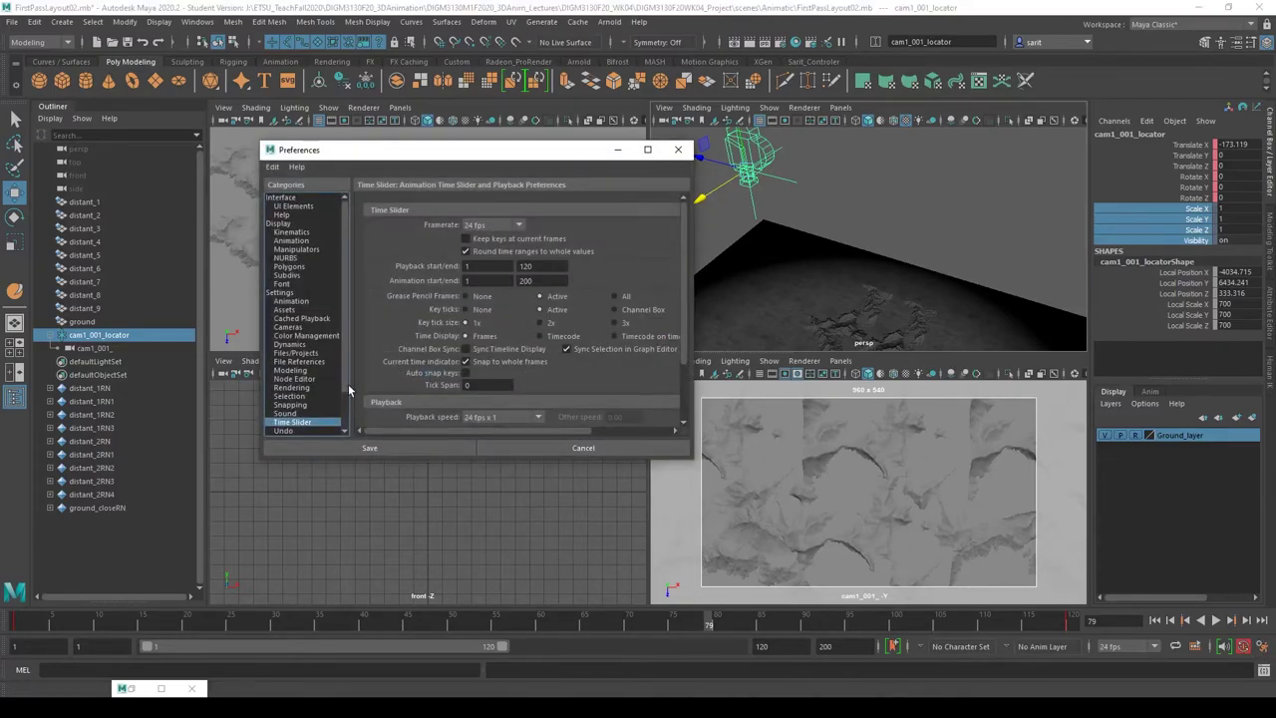
pyautogui.scroll(-2, 347, 389)
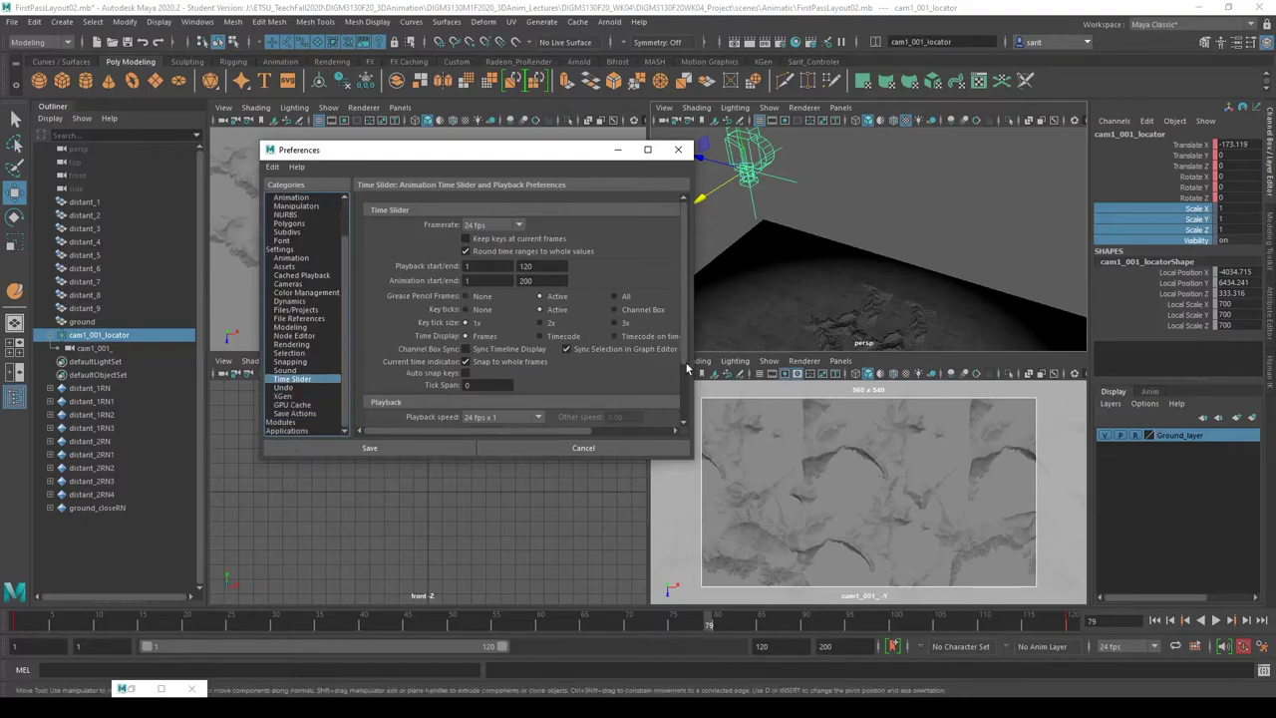
pyautogui.moveTo(687, 361); pyautogui.dragTo(680, 407)
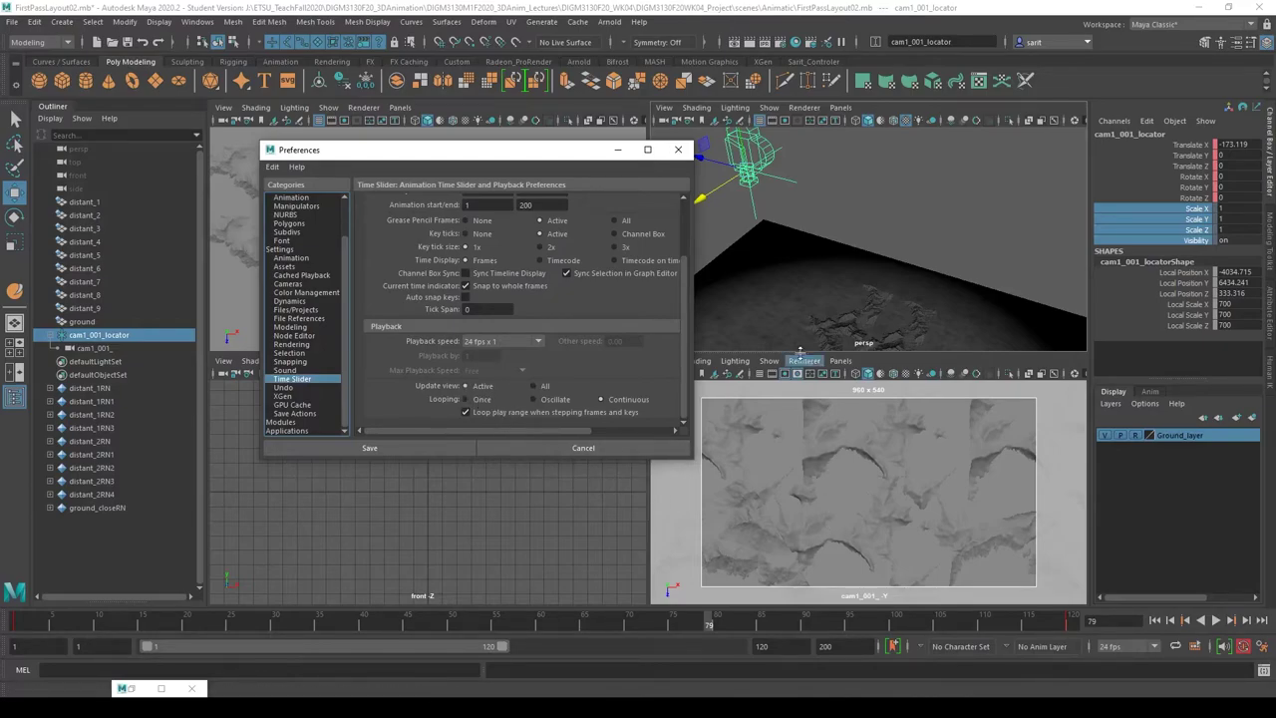
pyautogui.click(542, 387)
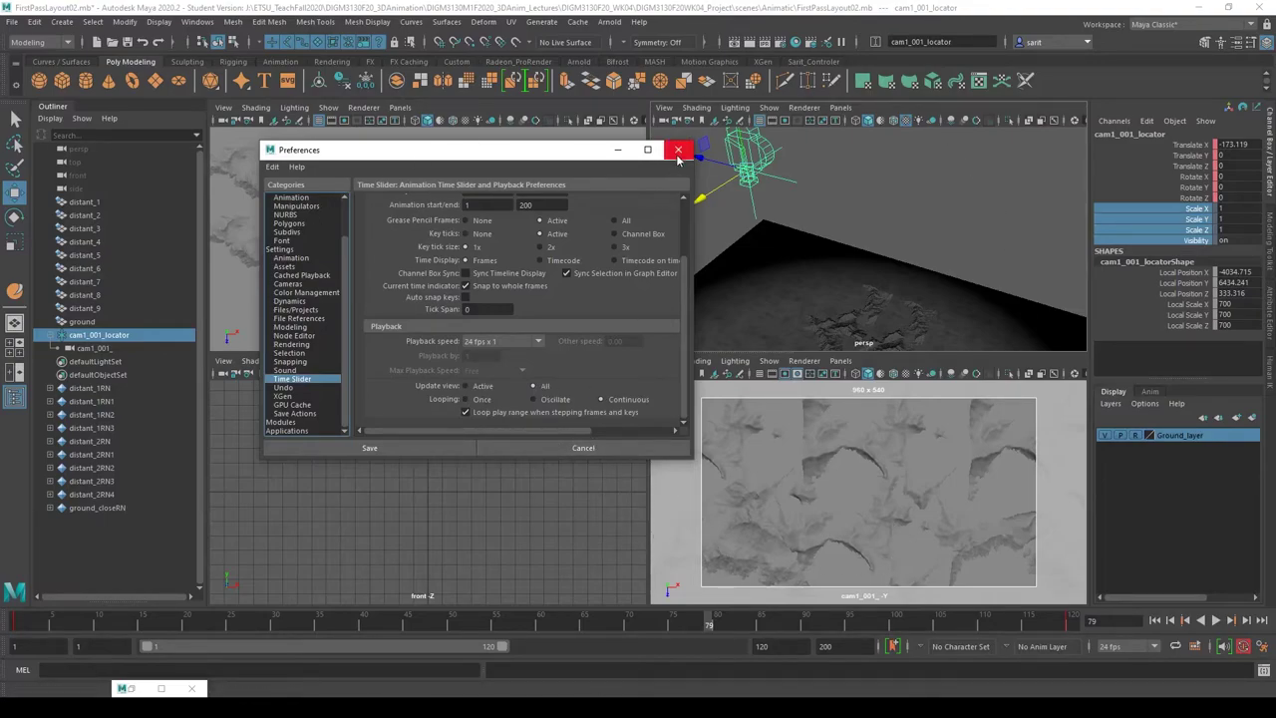
pyautogui.click(678, 151)
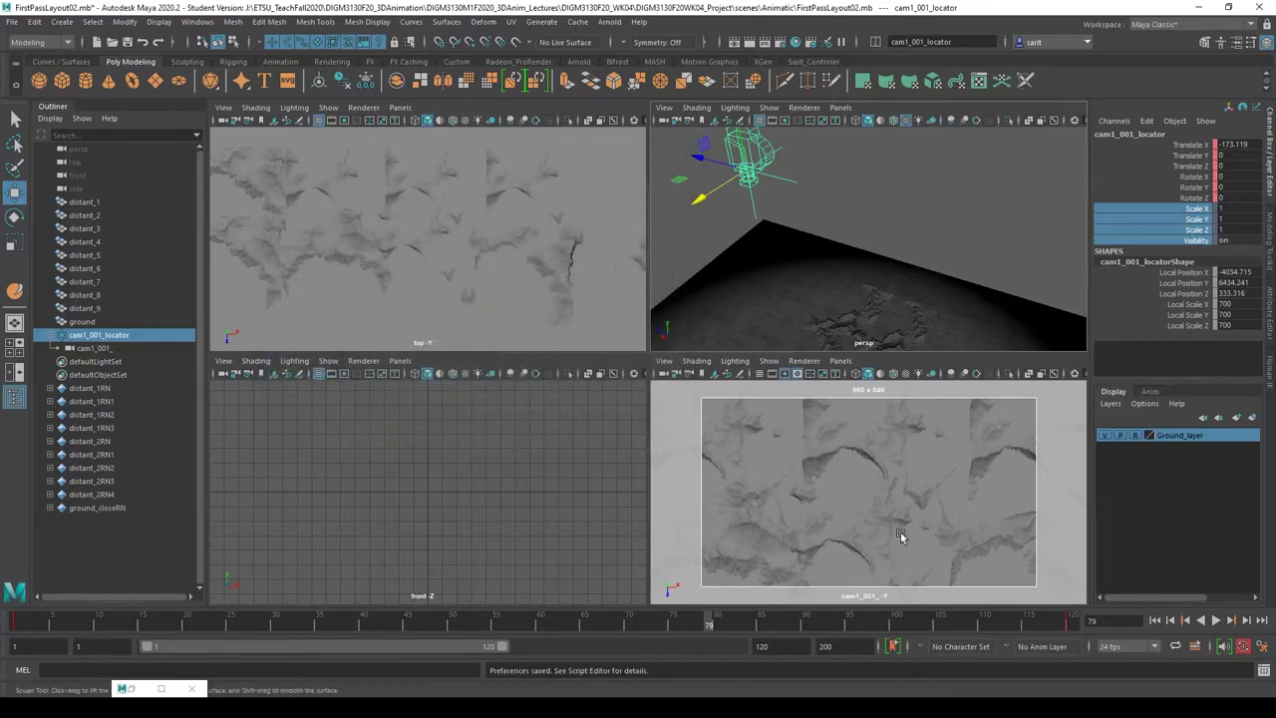
# - Play back the camera move from the start across all views, and return to frame 1
pyautogui.keyDown('alt'); pyautogui.moveTo(927, 309); pyautogui.dragTo(983, 310, button='right'); pyautogui.keyUp('alt')
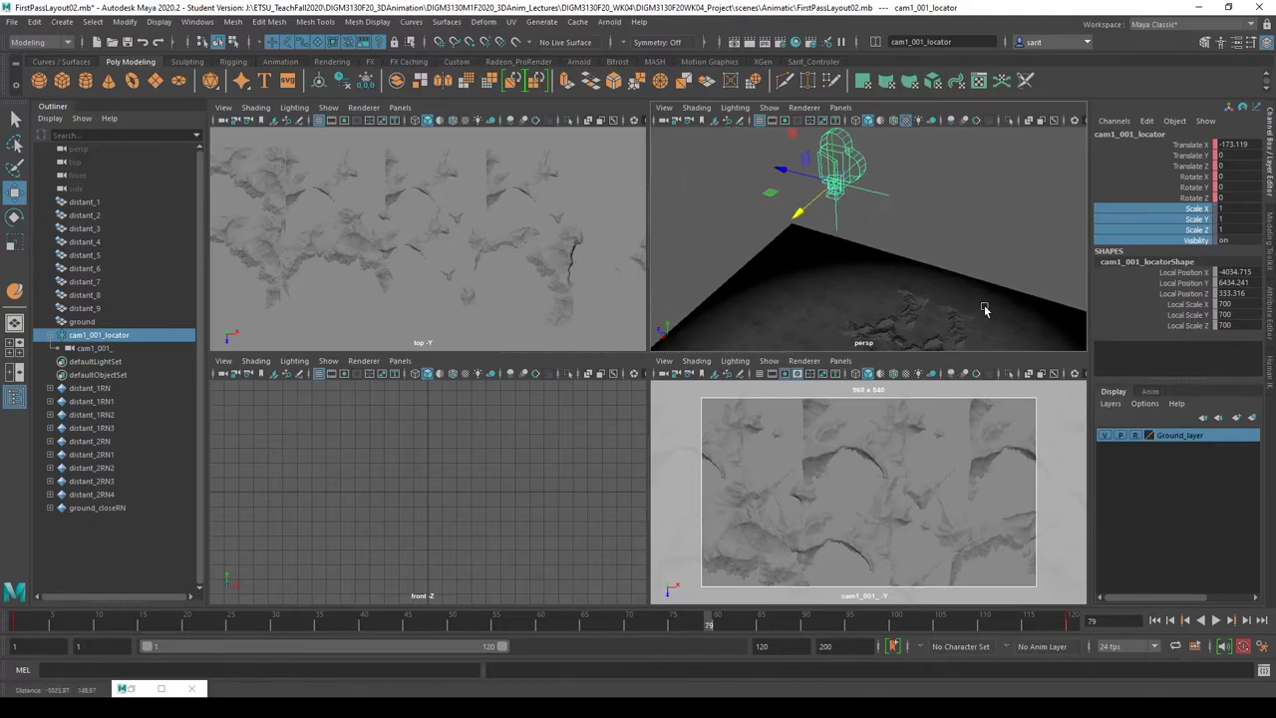
pyautogui.keyDown('alt'); pyautogui.moveTo(983, 310); pyautogui.dragTo(918, 288); pyautogui.keyUp('alt')
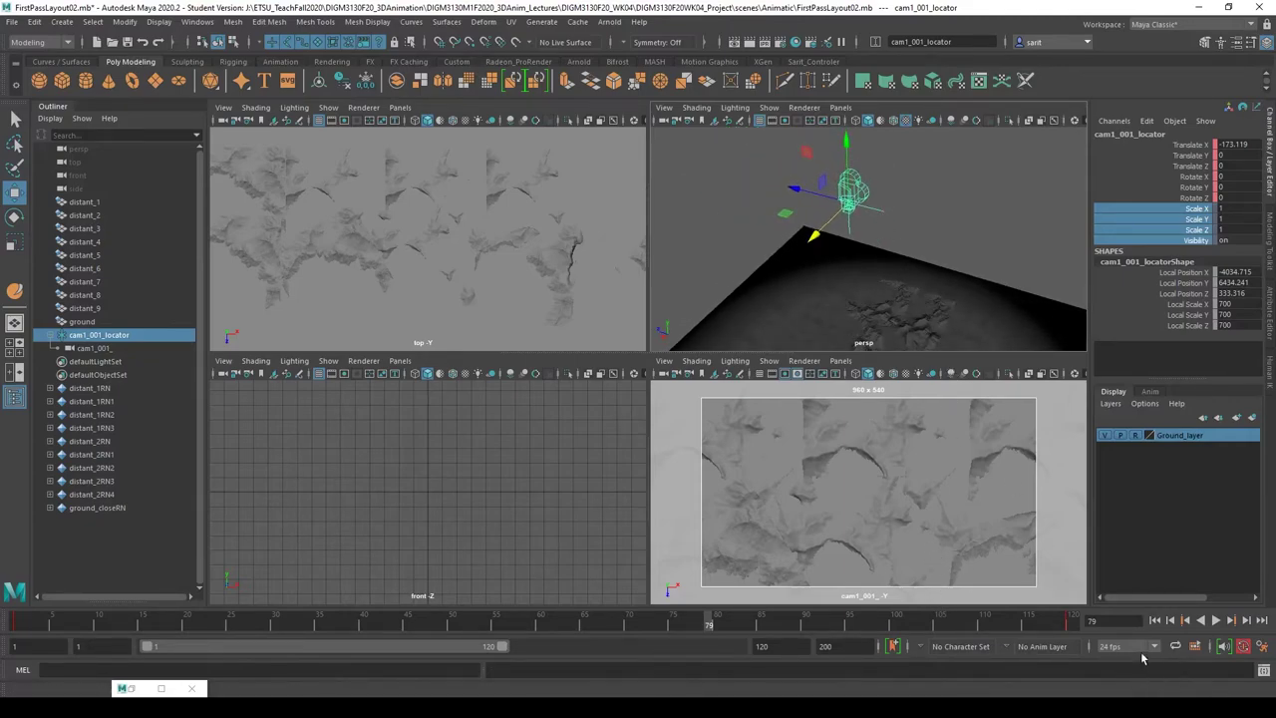
pyautogui.click(1154, 620)
pyautogui.click(1215, 620)
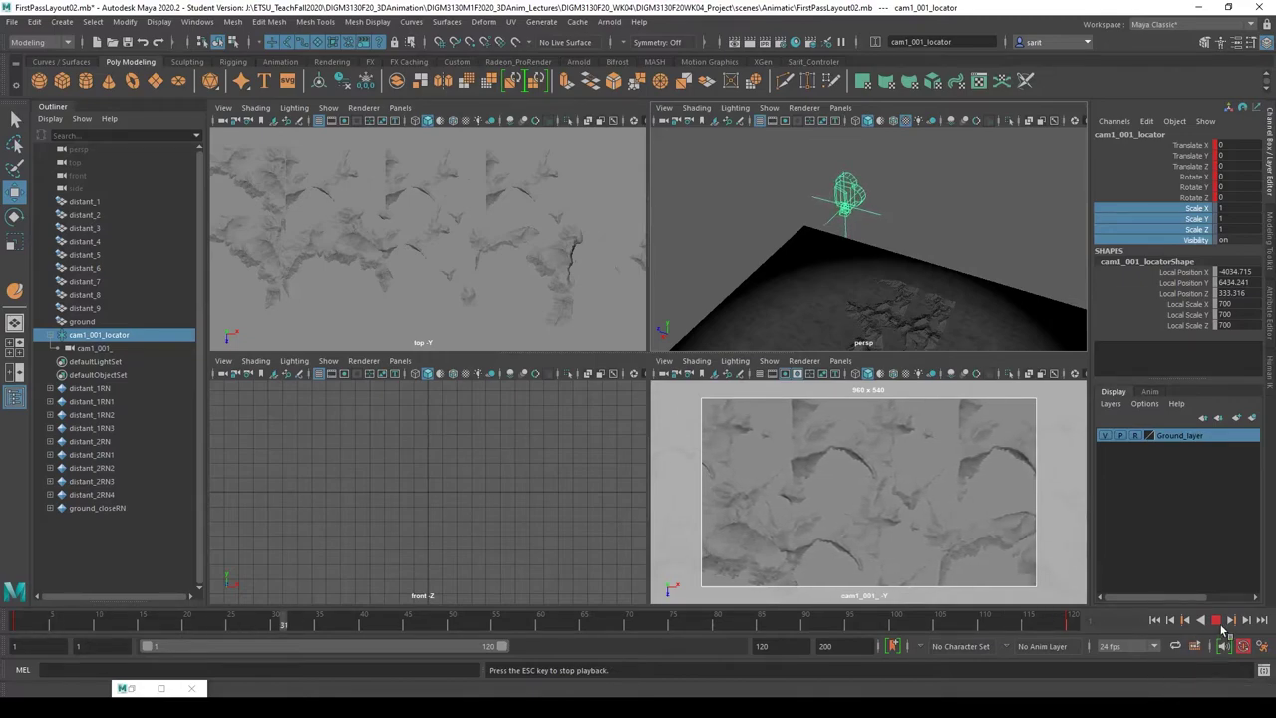
pyautogui.click(393, 618)
pyautogui.hotkey('alt', 'shift', 'v')
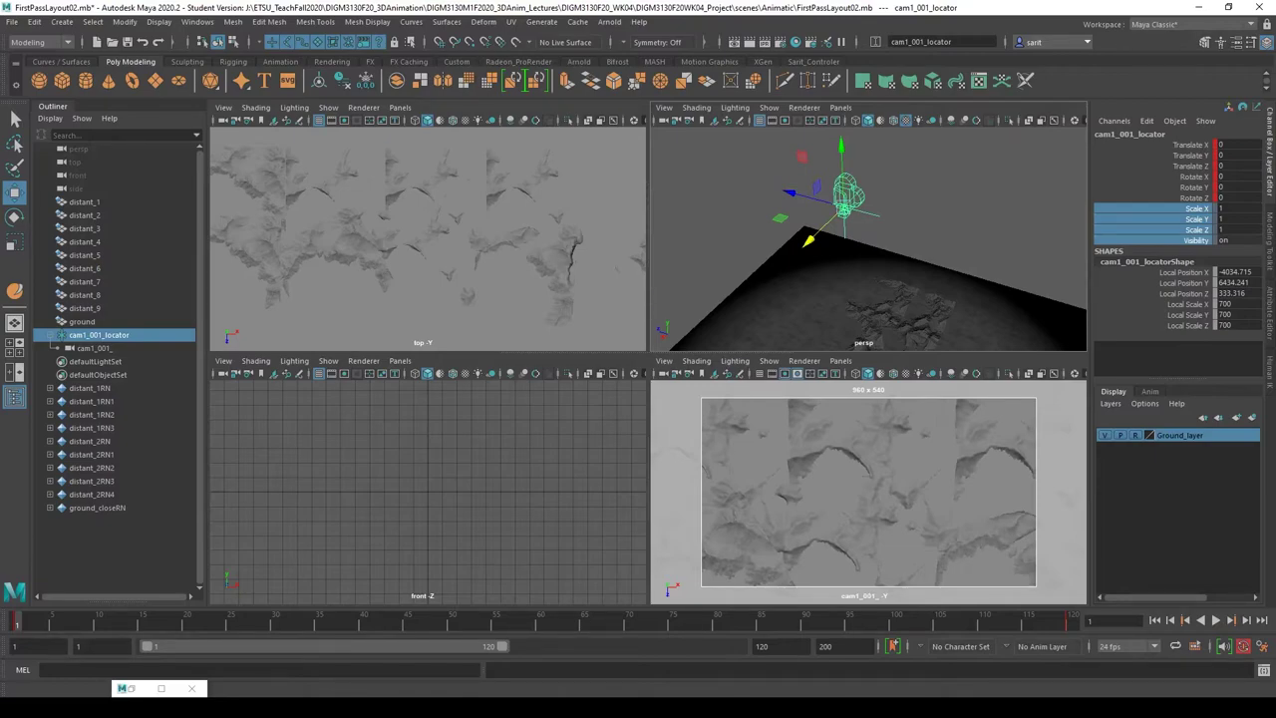
# - Reference NoTexture_RedCar.mb from the project's scenes/Cars folder into the scene
pyautogui.click(11, 21)
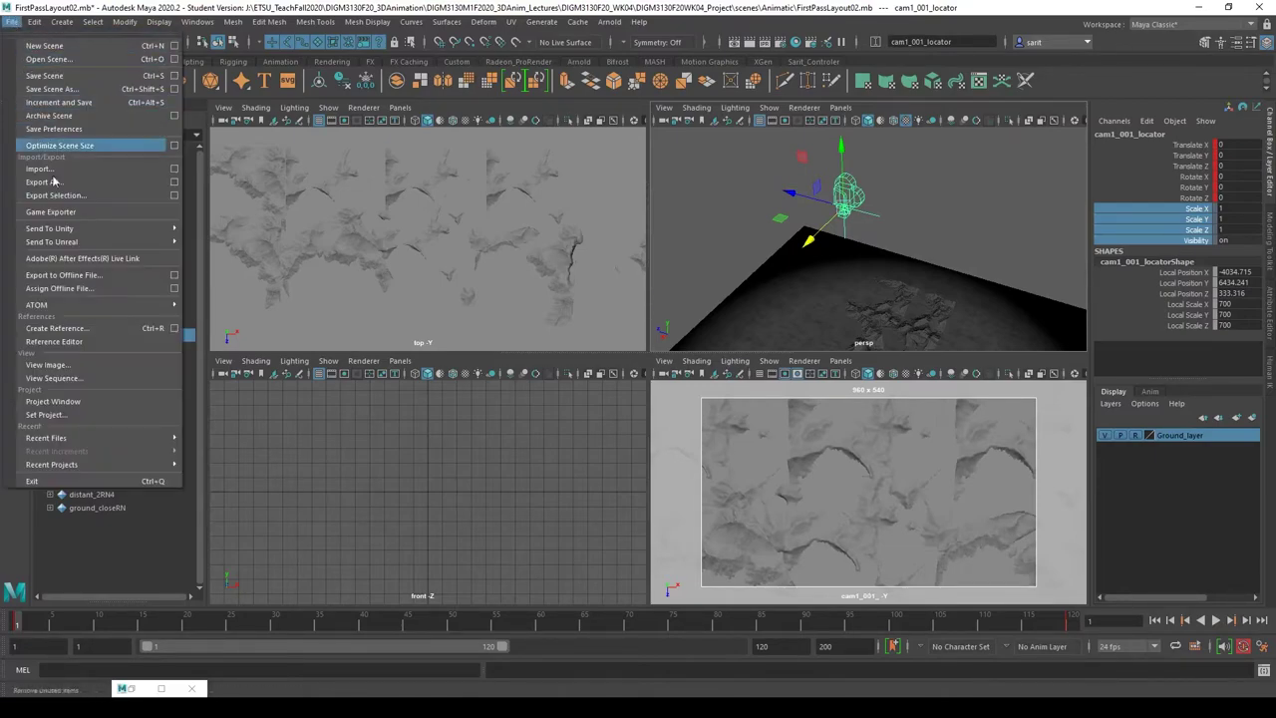
pyautogui.click(101, 342)
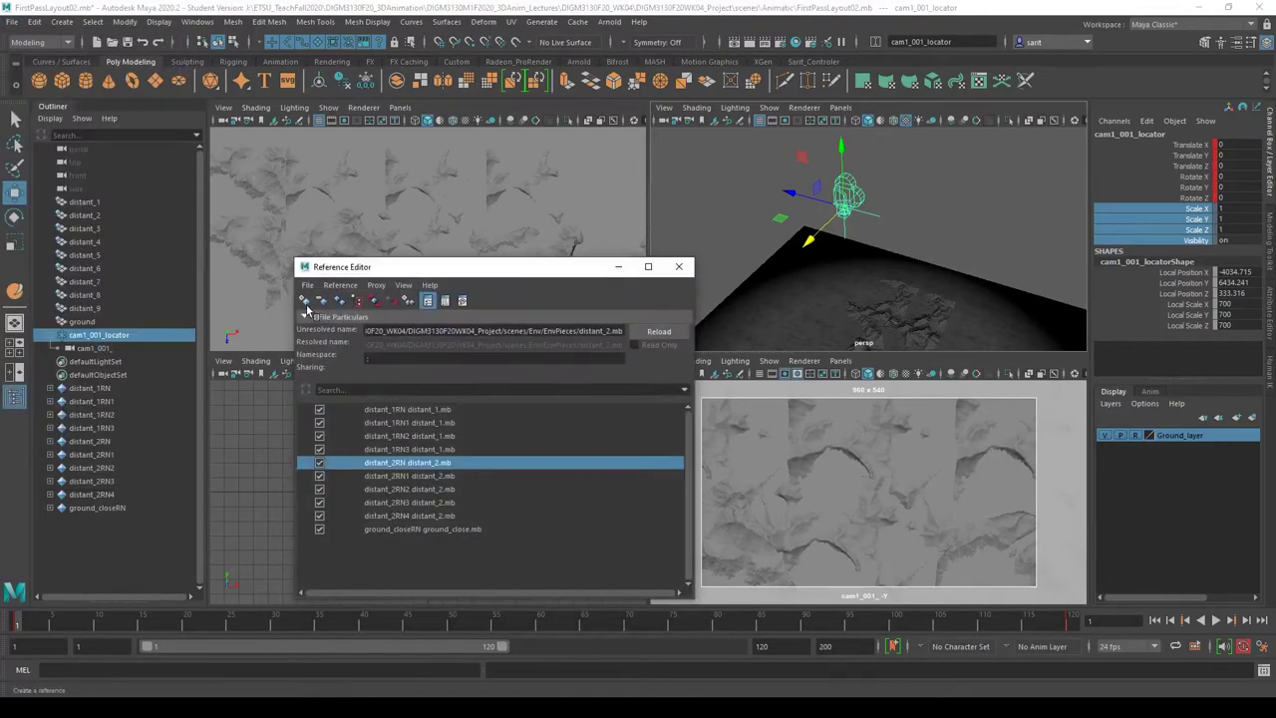
pyautogui.click(307, 305)
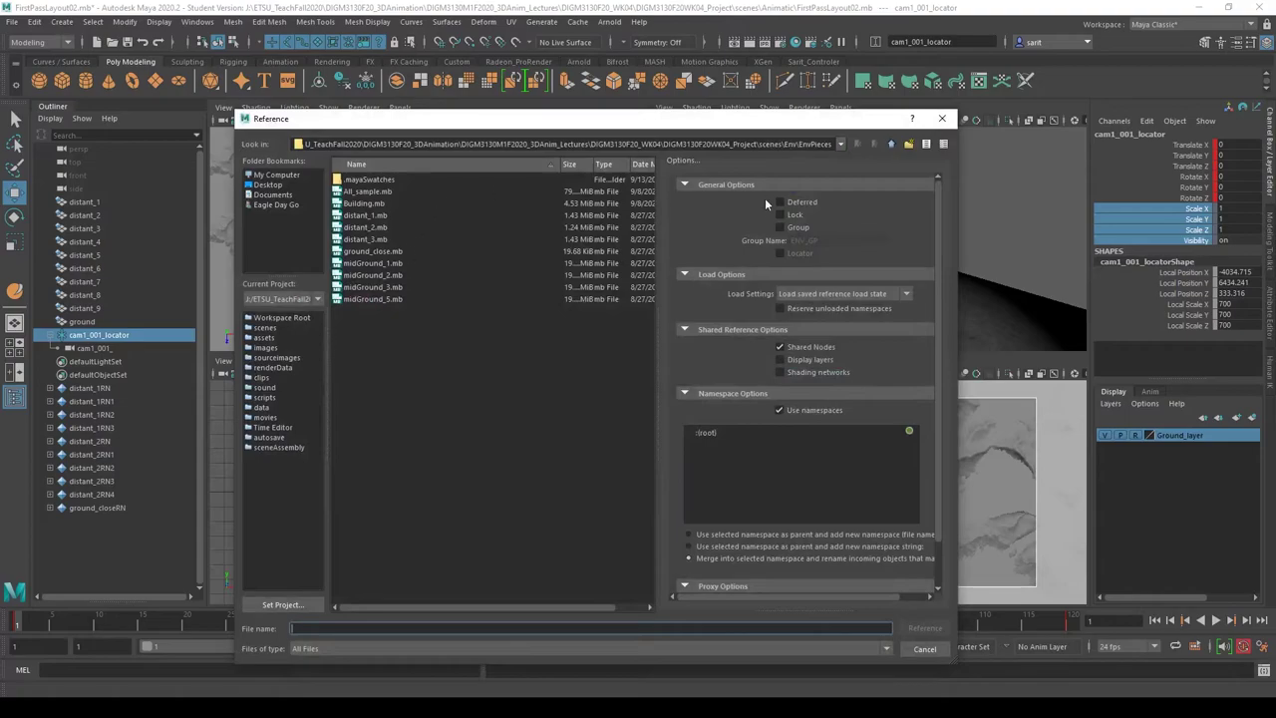
pyautogui.click(890, 145)
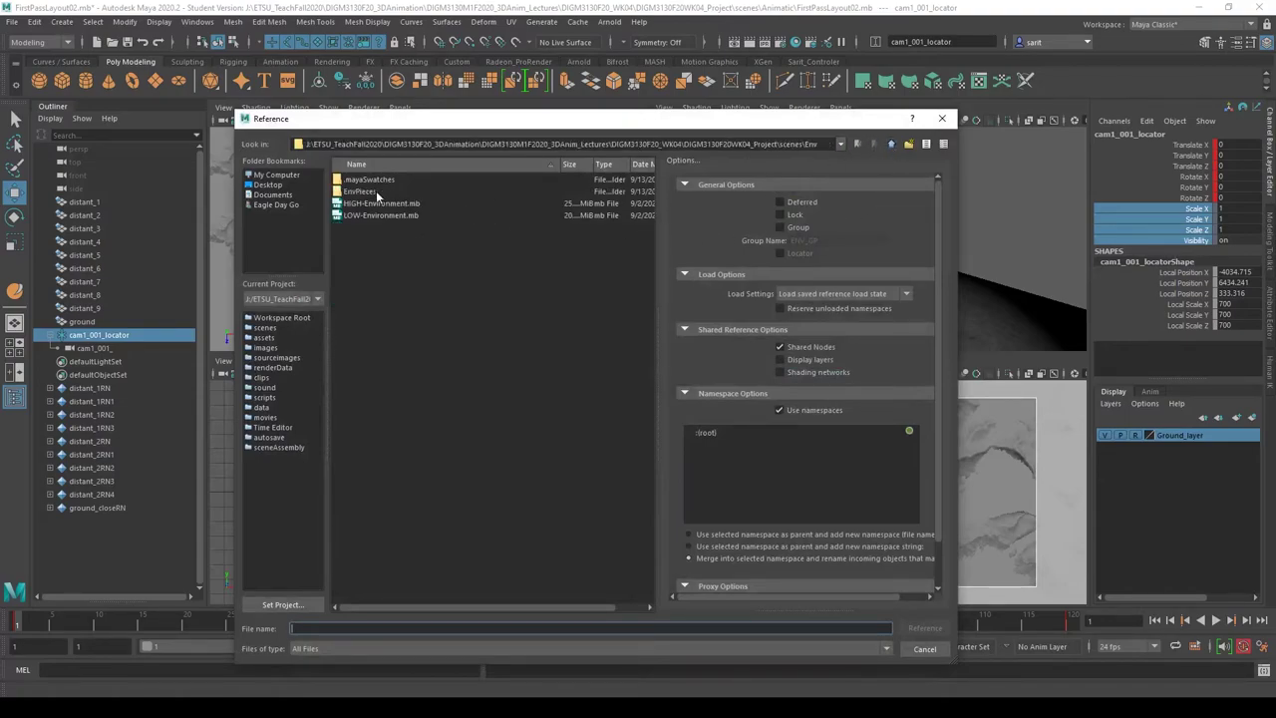
pyautogui.click(891, 144)
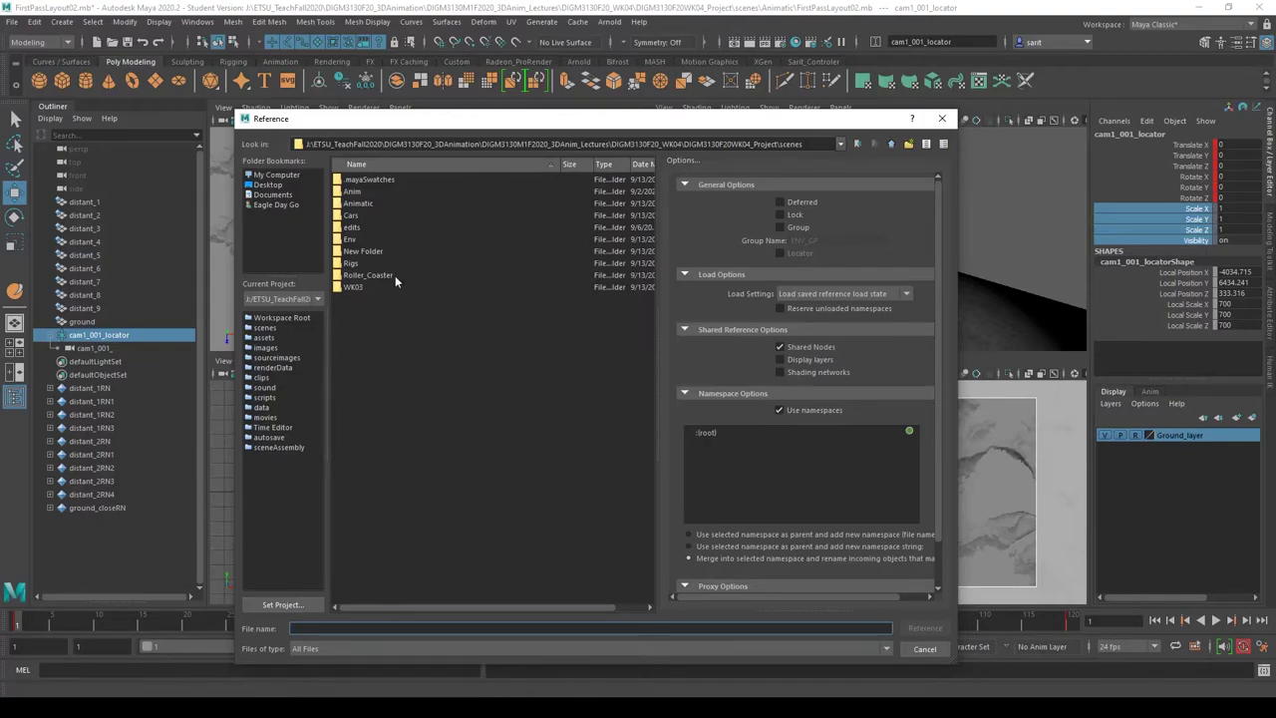
pyautogui.doubleClick(352, 216)
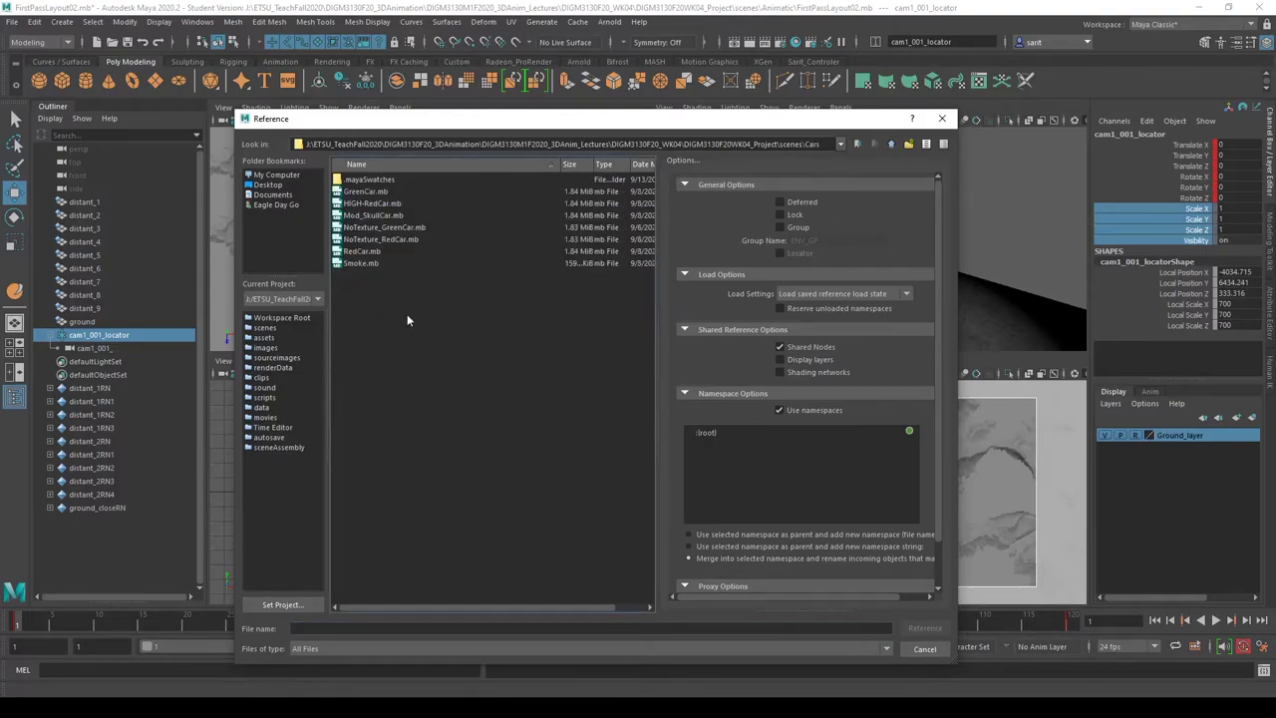
pyautogui.click(406, 239)
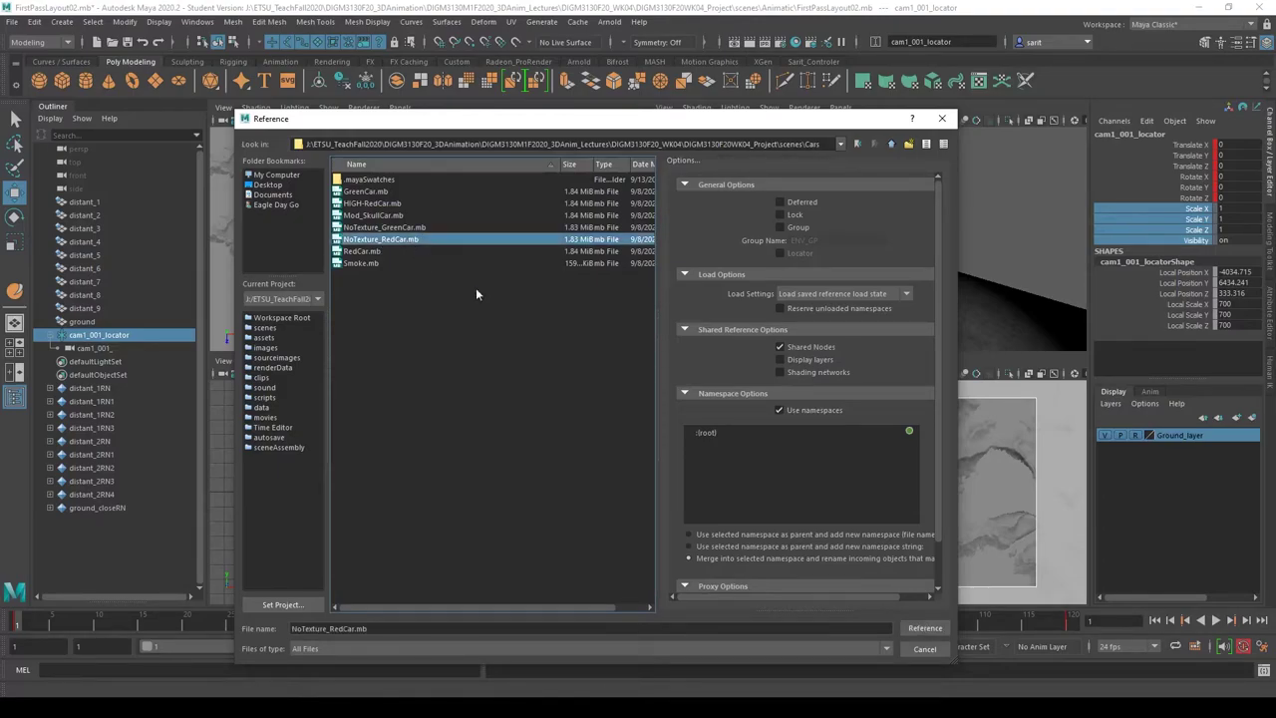
pyautogui.click(932, 629)
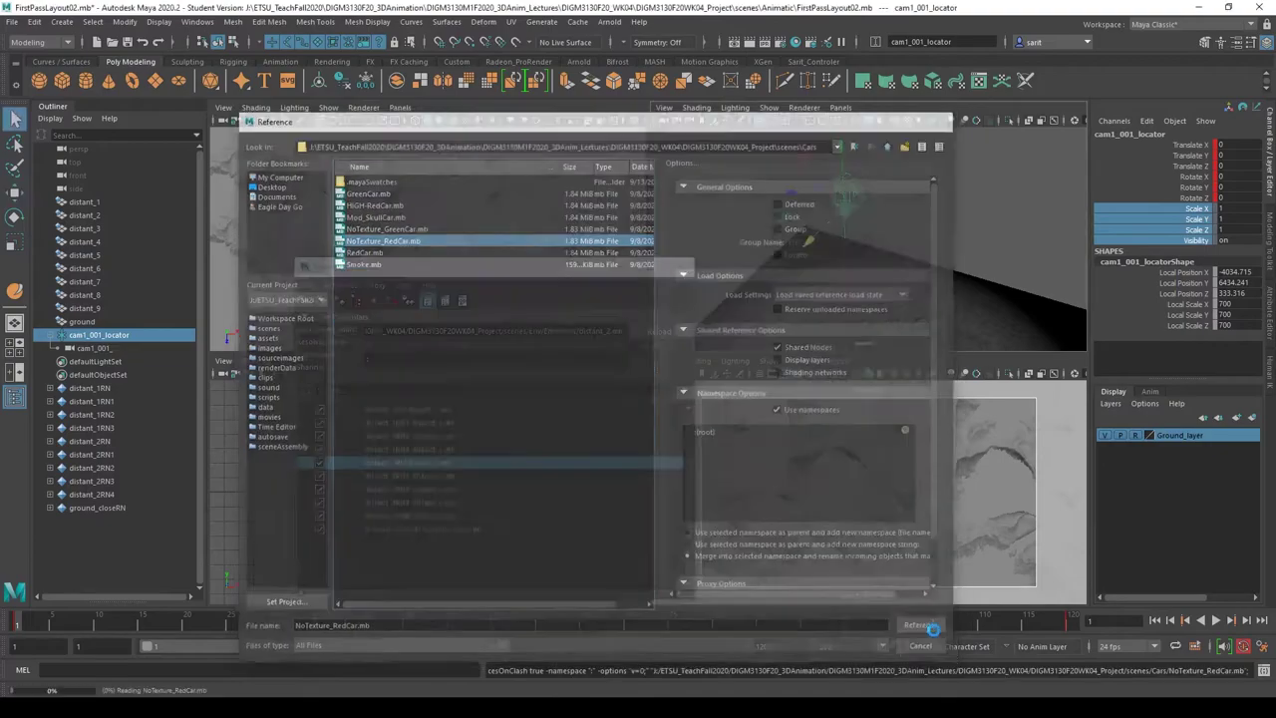
pyautogui.click(618, 365)
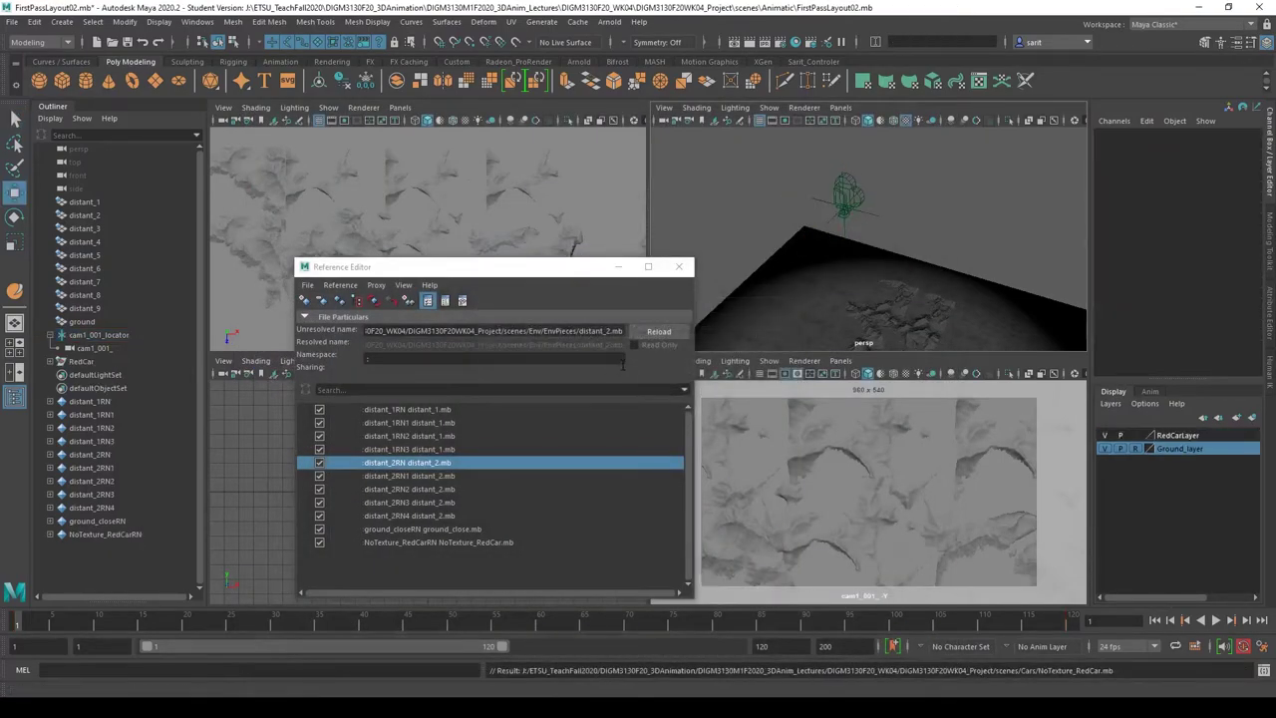
# - Inspect the parts of the RedCar group and move it across the ground to about -1650 in Translate X and 321 in Translate Z
pyautogui.click(80, 362)
pyautogui.click(54, 363)
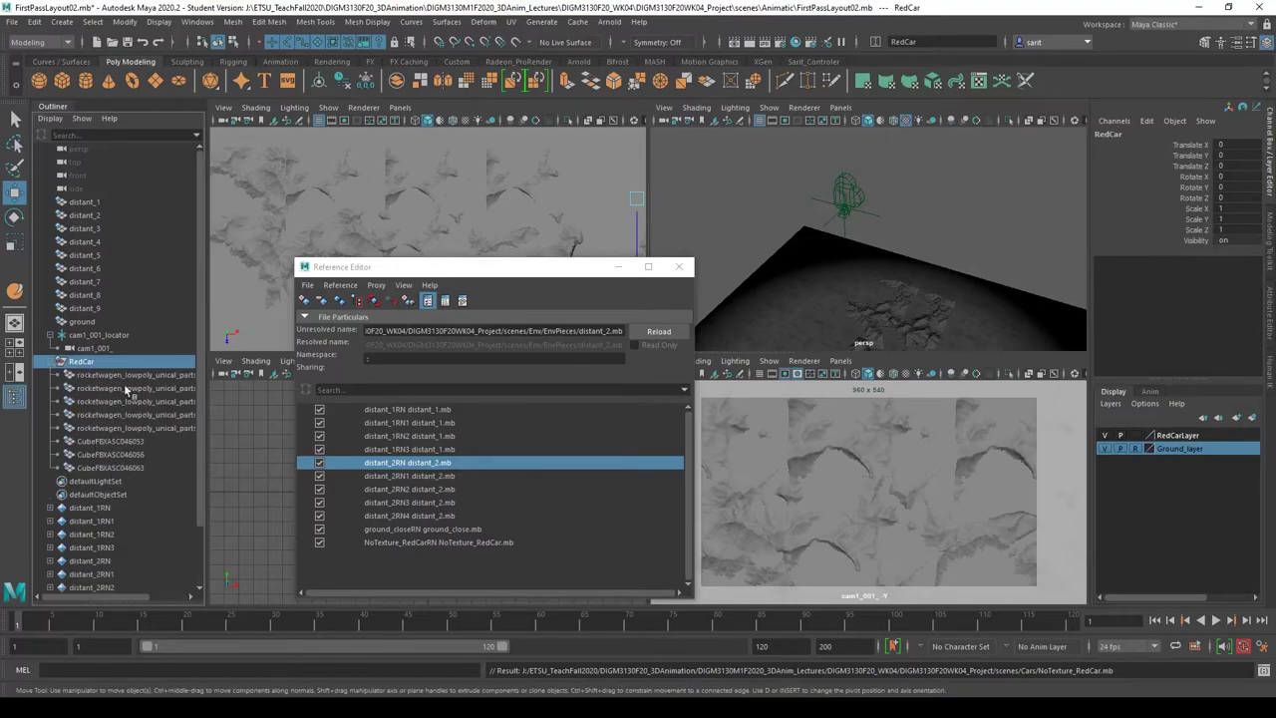
pyautogui.click(54, 363)
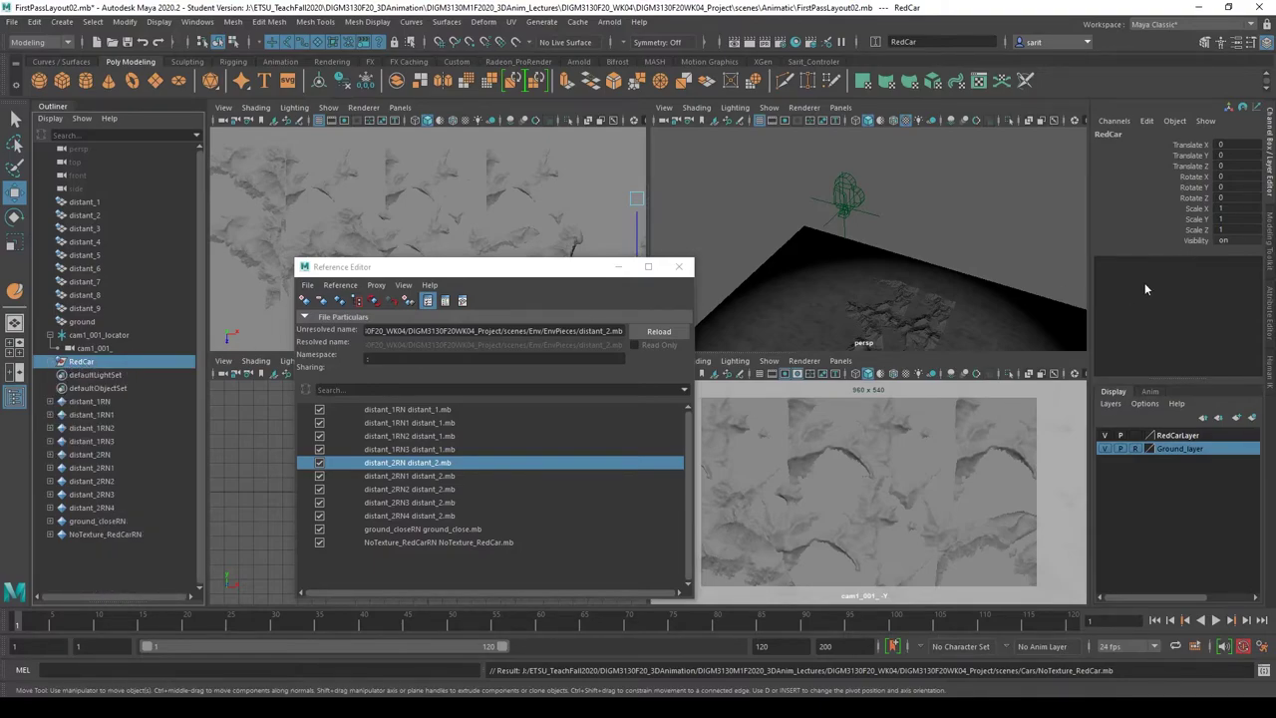
pyautogui.scroll(-3, 973, 307)
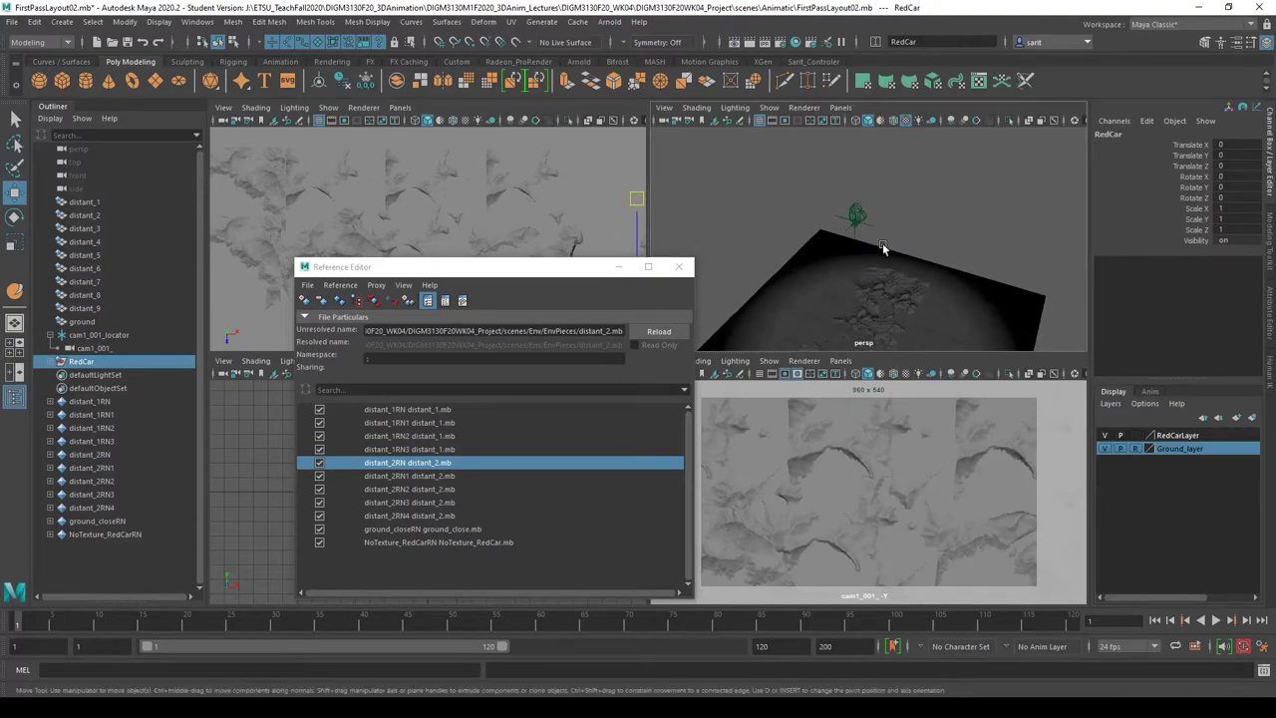
pyautogui.keyDown('alt'); pyautogui.moveTo(704, 228); pyautogui.dragTo(616, 219); pyautogui.keyUp('alt')
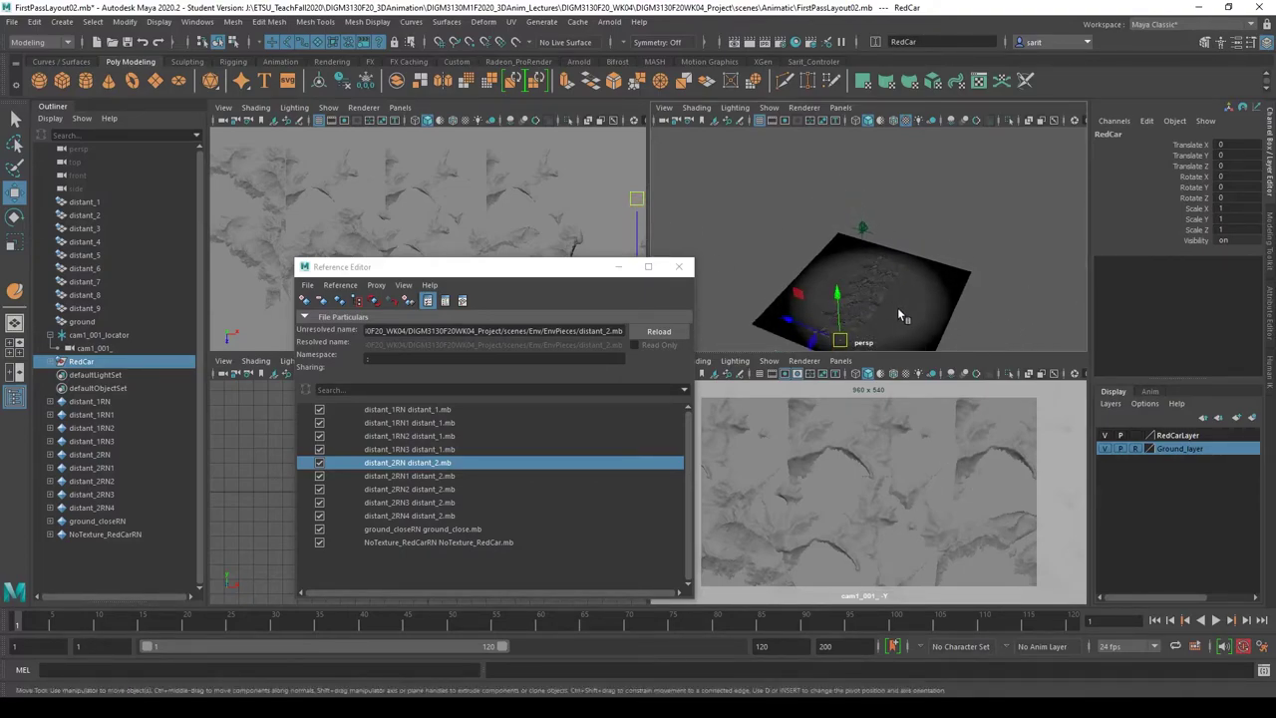
pyautogui.keyDown('alt'); pyautogui.moveTo(892, 307); pyautogui.dragTo(746, 317); pyautogui.keyUp('alt')
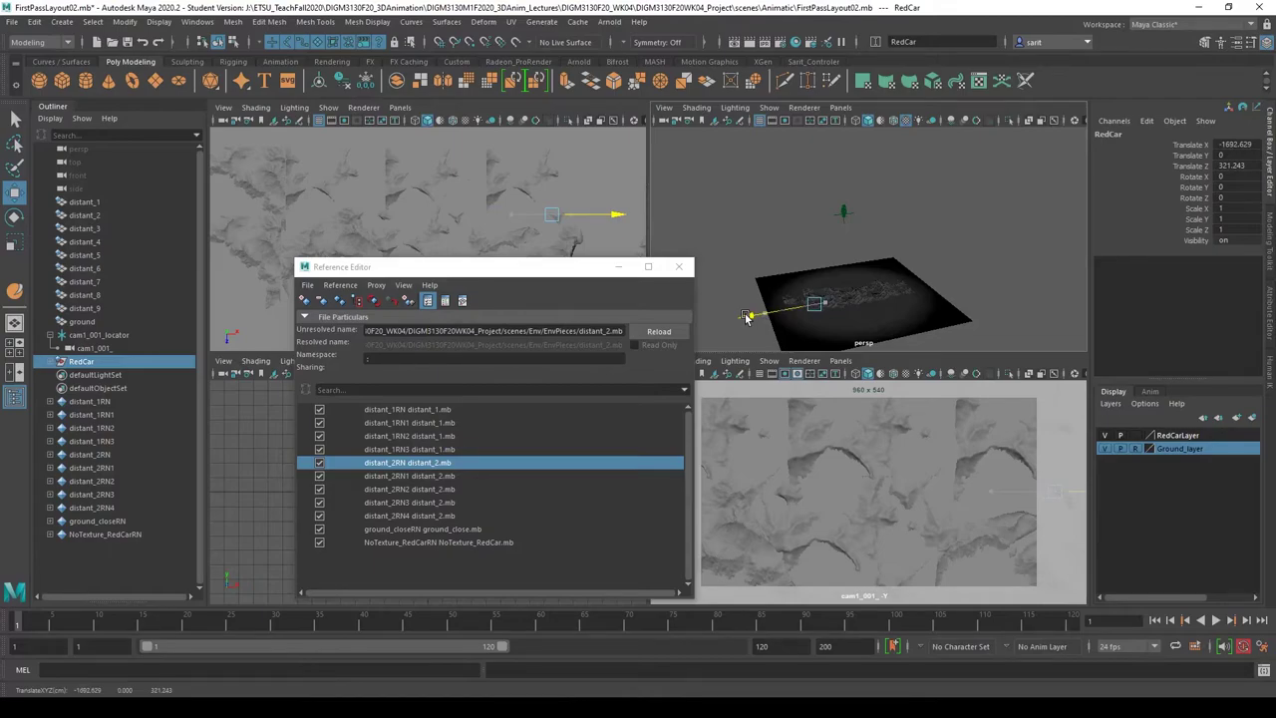
pyautogui.moveTo(746, 317); pyautogui.dragTo(747, 319)
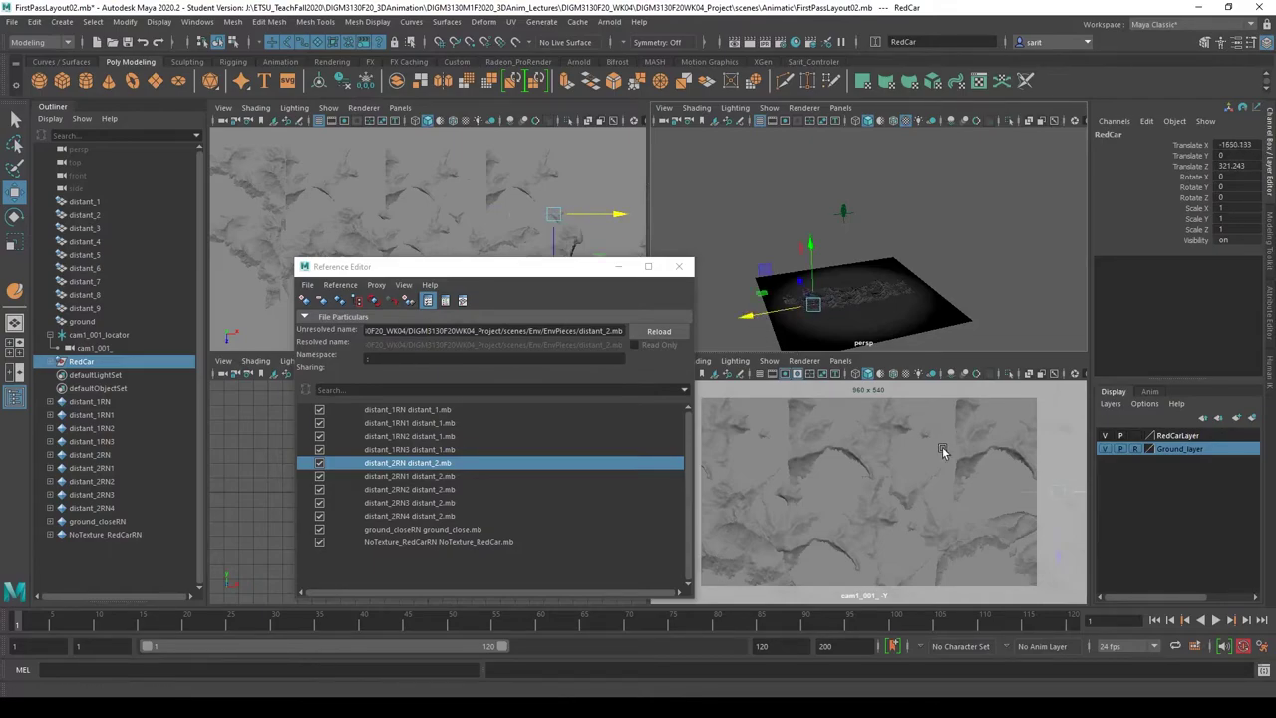
# - Raise RedCar above the terrain to about 236 in Translate Y
pyautogui.press('f')
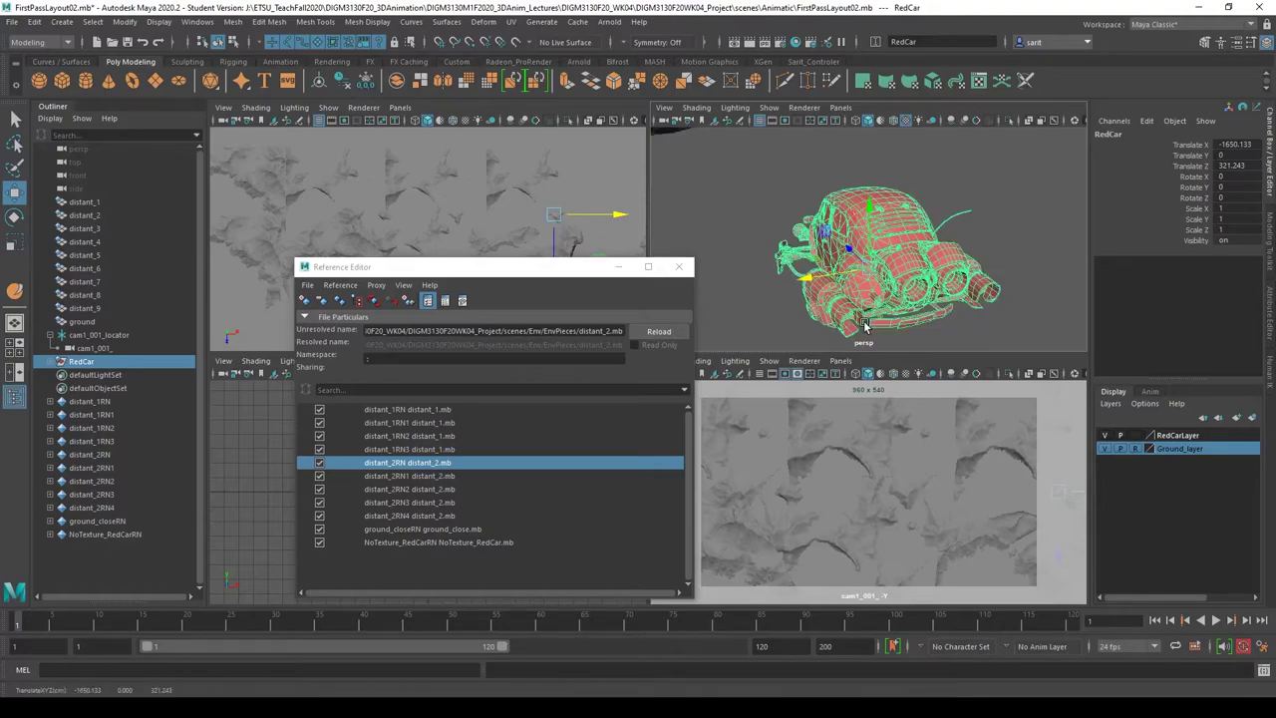
pyautogui.scroll(-2, 830, 286)
pyautogui.moveTo(830, 286); pyautogui.dragTo(717, 222, button='middle')
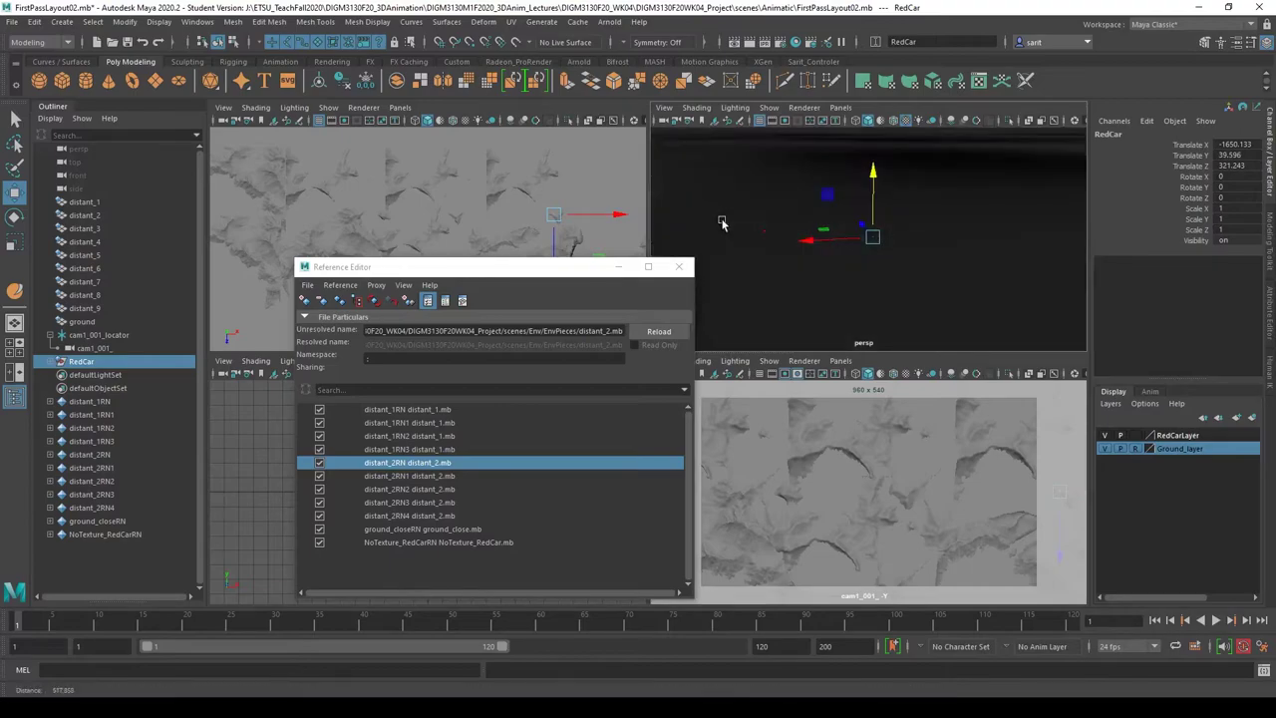
pyautogui.press('f')
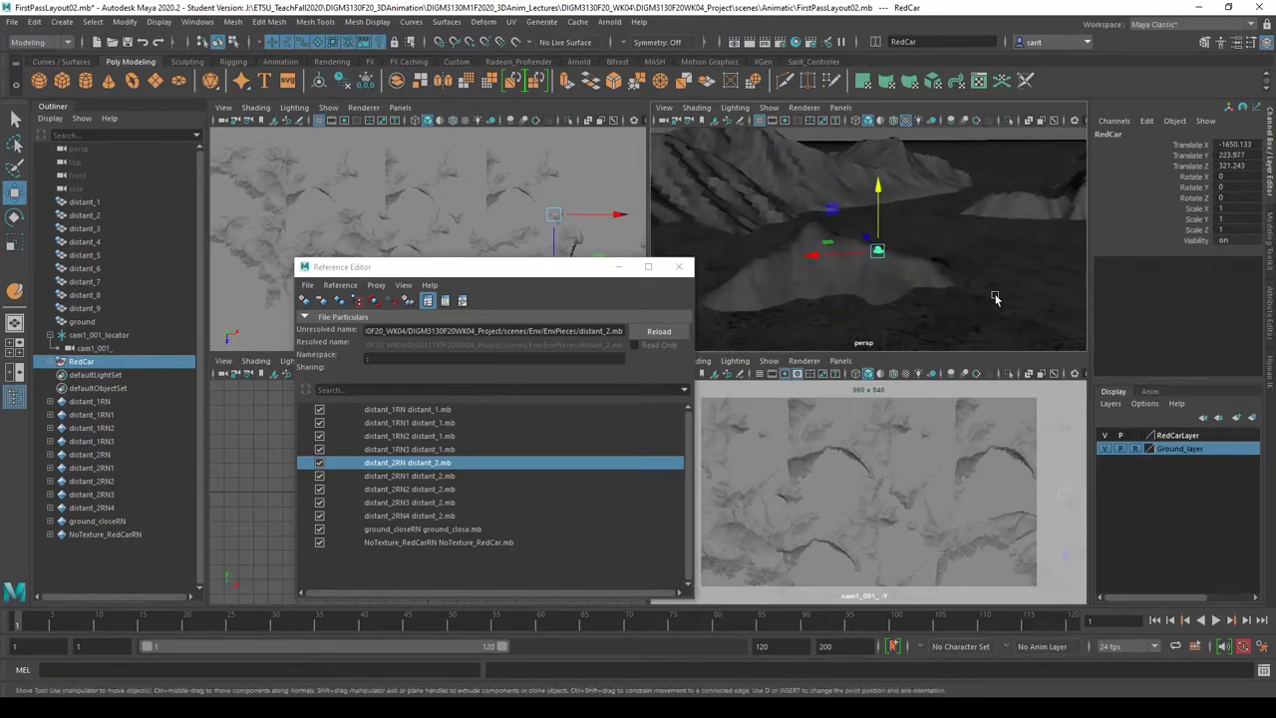
pyautogui.moveTo(888, 224); pyautogui.dragTo(881, 211, button='middle')
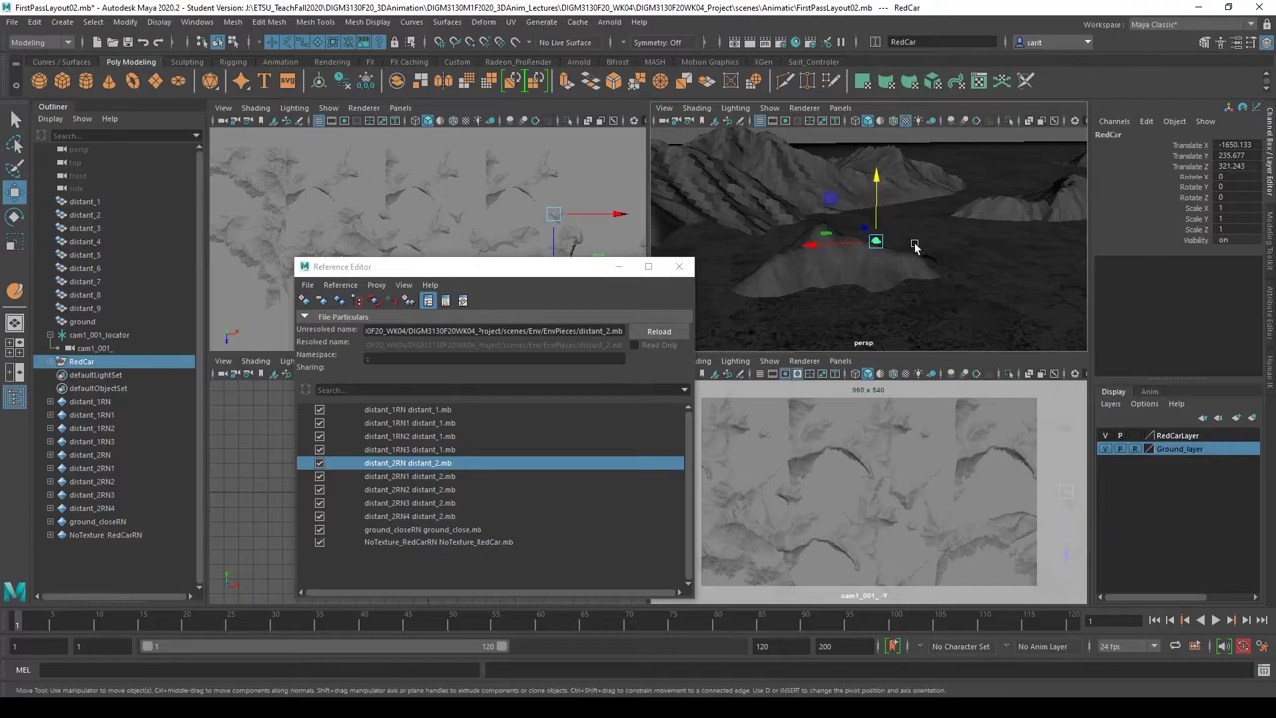
# - Rotate RedCar to about 61 degrees in Rotate Y and check its orientation against the mountain
pyautogui.press('e')
pyautogui.moveTo(922, 254); pyautogui.dragTo(948, 223)
pyautogui.press('f')
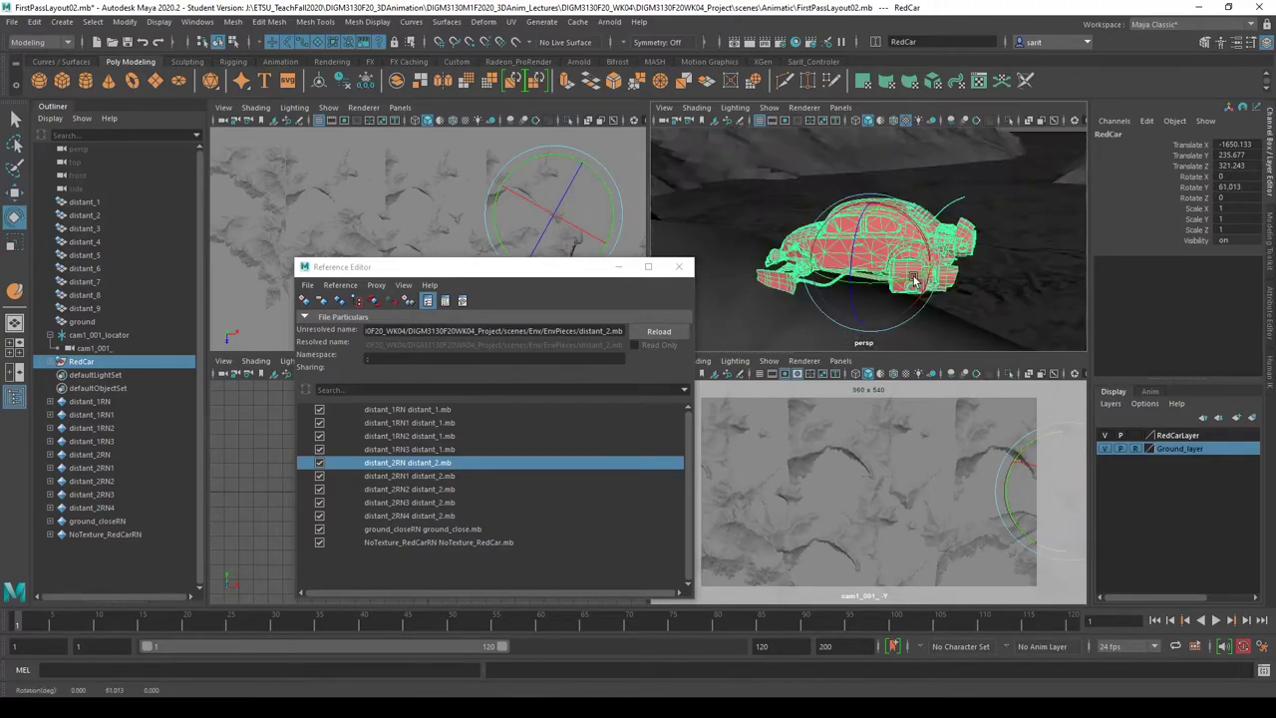
pyautogui.keyDown('alt'); pyautogui.moveTo(957, 305); pyautogui.dragTo(885, 327); pyautogui.keyUp('alt')
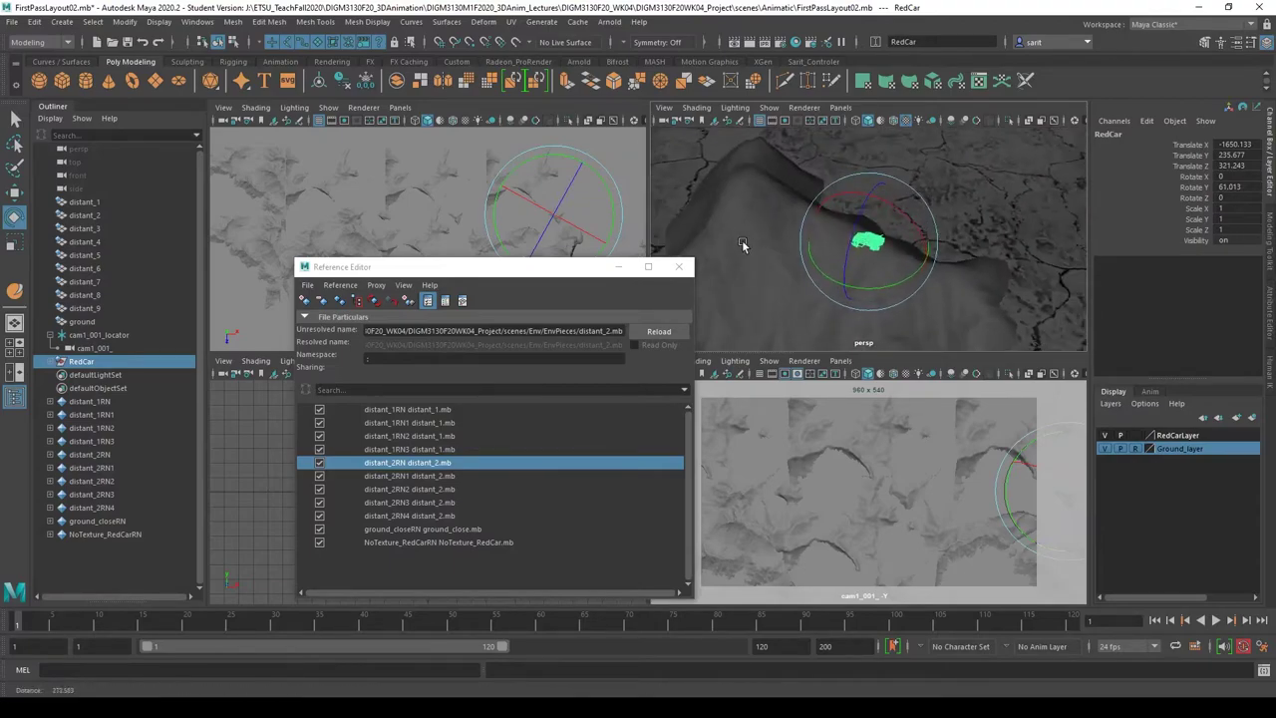
# - In the top view, move RedCar to about -1582 in Translate X and 198 in Translate Z, and turn it to about 98 degrees in Rotate Y
pyautogui.press('space')
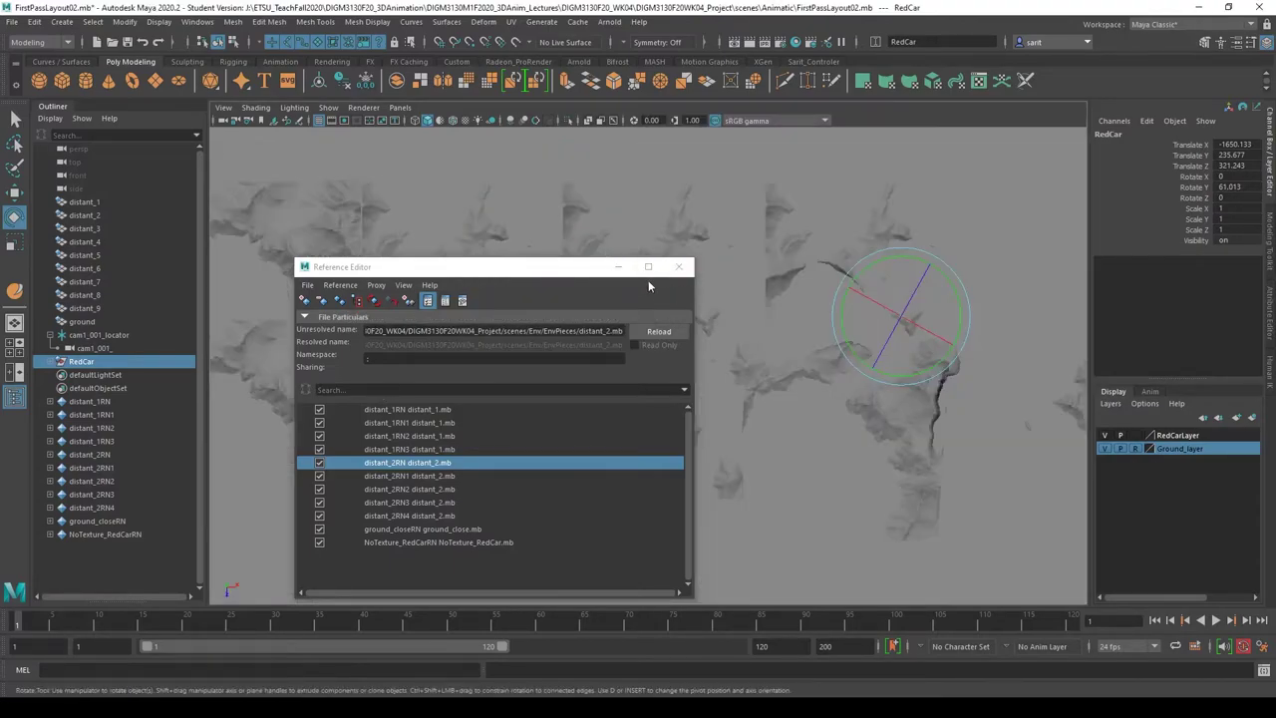
pyautogui.click(618, 266)
pyautogui.keyDown('alt'); pyautogui.moveTo(883, 365); pyautogui.dragTo(666, 410, button='middle'); pyautogui.keyUp('alt')
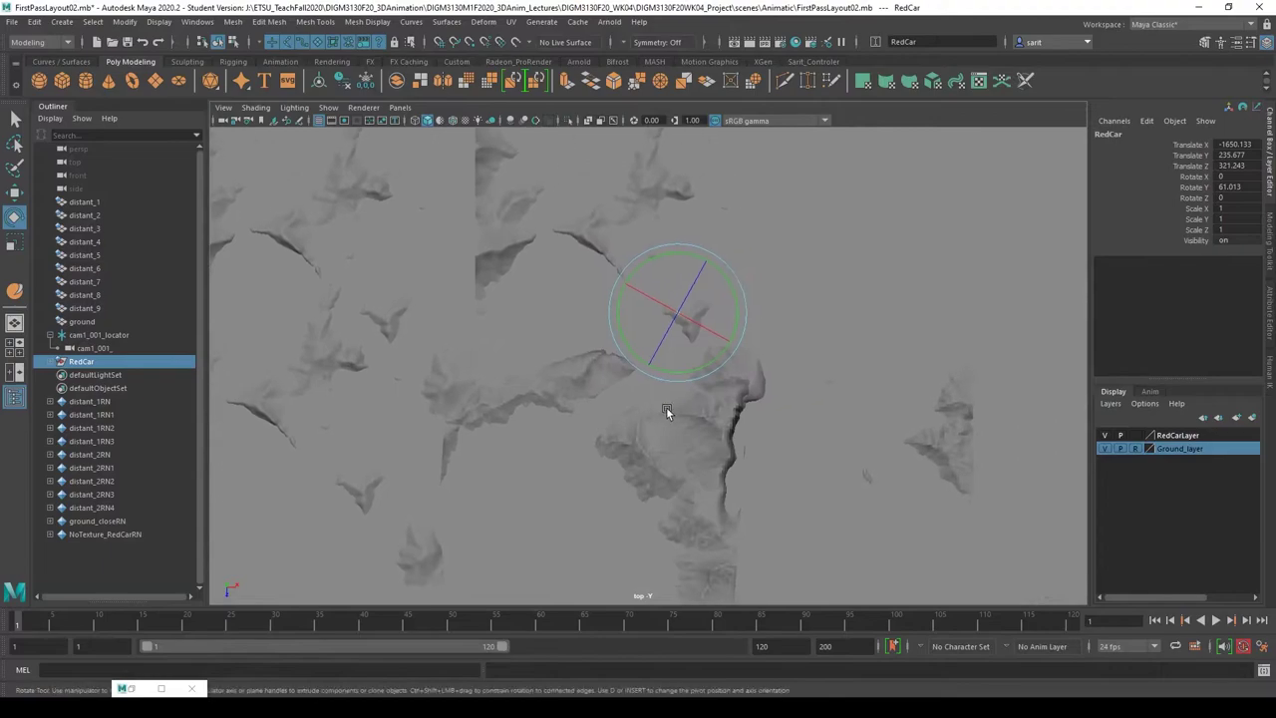
pyautogui.scroll(4, 666, 411)
pyautogui.press('w')
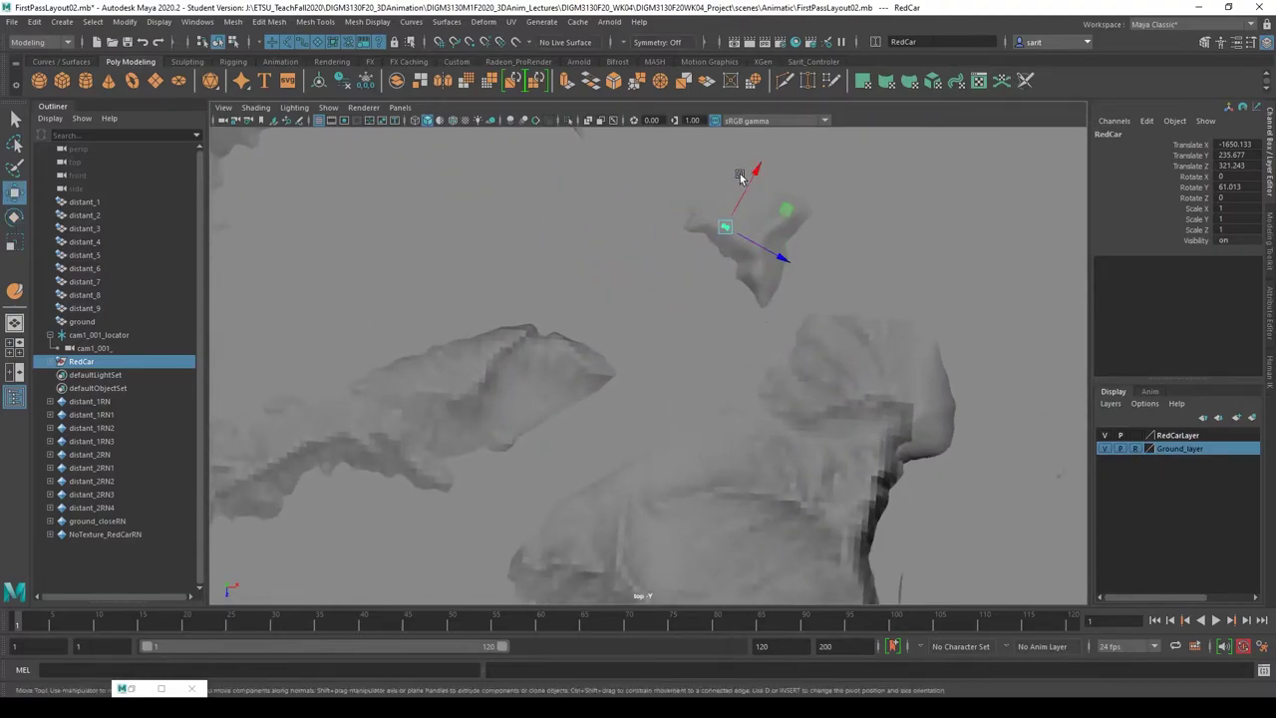
pyautogui.moveTo(754, 167); pyautogui.dragTo(802, 126)
pyautogui.press('e')
pyautogui.press('space')
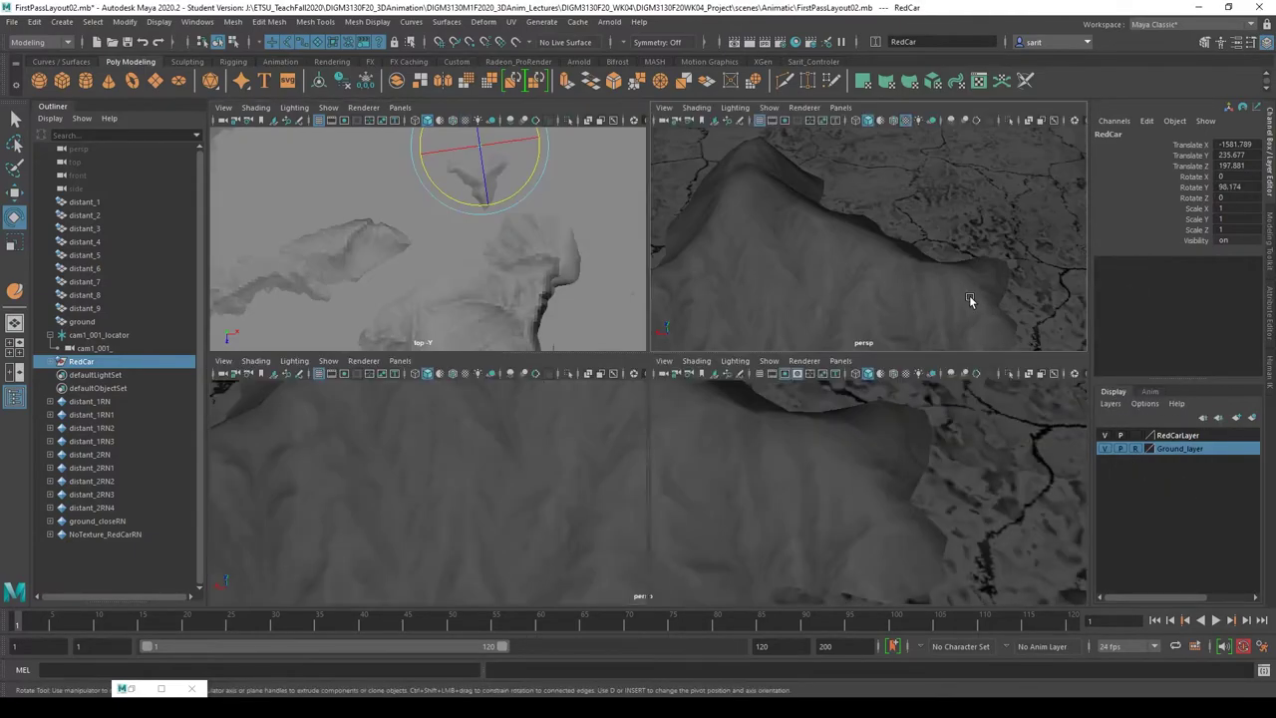
pyautogui.press('f')
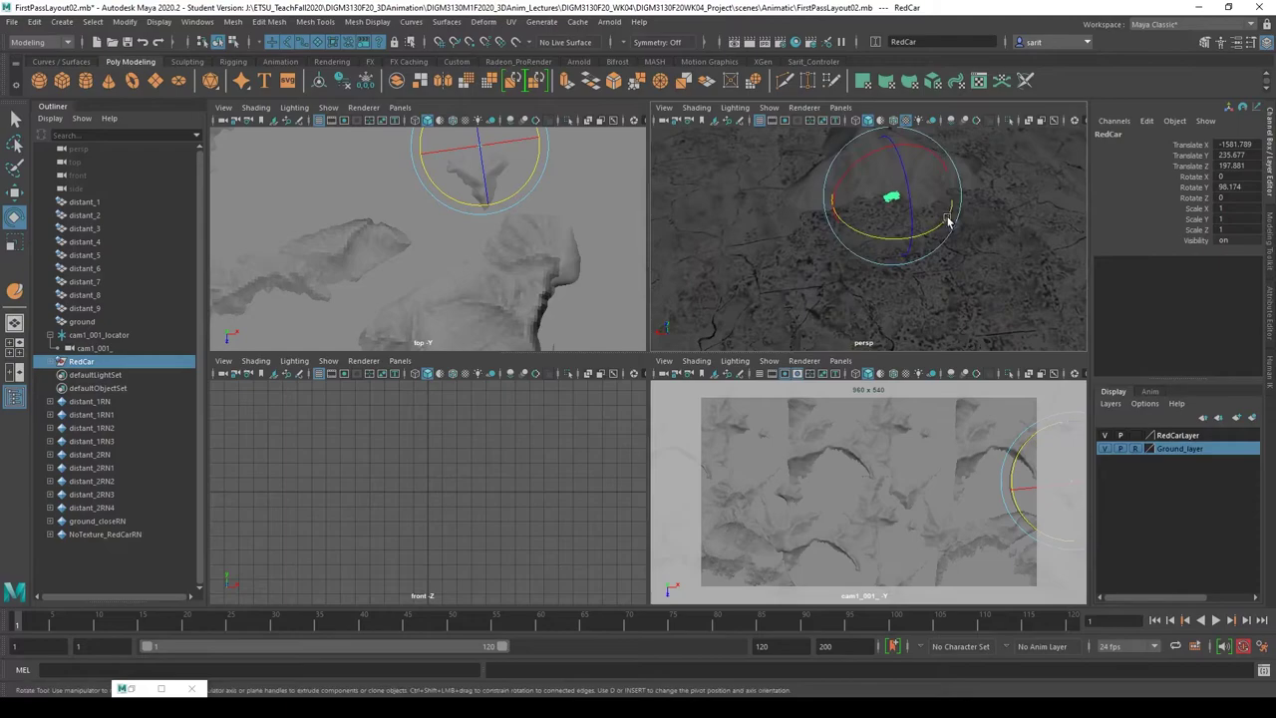
# - Lower RedCar to about 199 in Translate Y and turn it to about 293 degrees in Rotate Y
pyautogui.keyDown('alt'); pyautogui.moveTo(935, 266); pyautogui.dragTo(889, 192); pyautogui.keyUp('alt')
pyautogui.press('w')
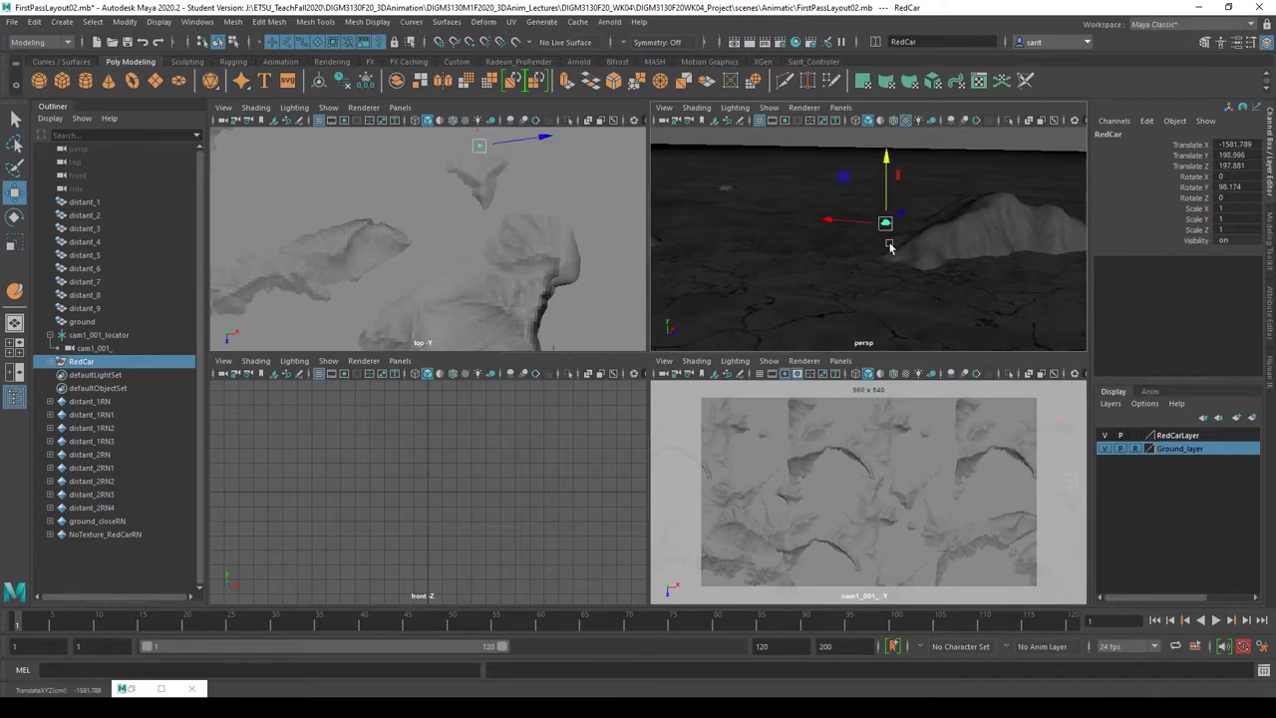
pyautogui.press('f')
pyautogui.keyDown('alt'); pyautogui.moveTo(986, 317); pyautogui.dragTo(807, 309); pyautogui.keyUp('alt')
pyautogui.keyDown('alt'); pyautogui.moveTo(807, 309); pyautogui.dragTo(764, 263, button='right'); pyautogui.keyUp('alt')
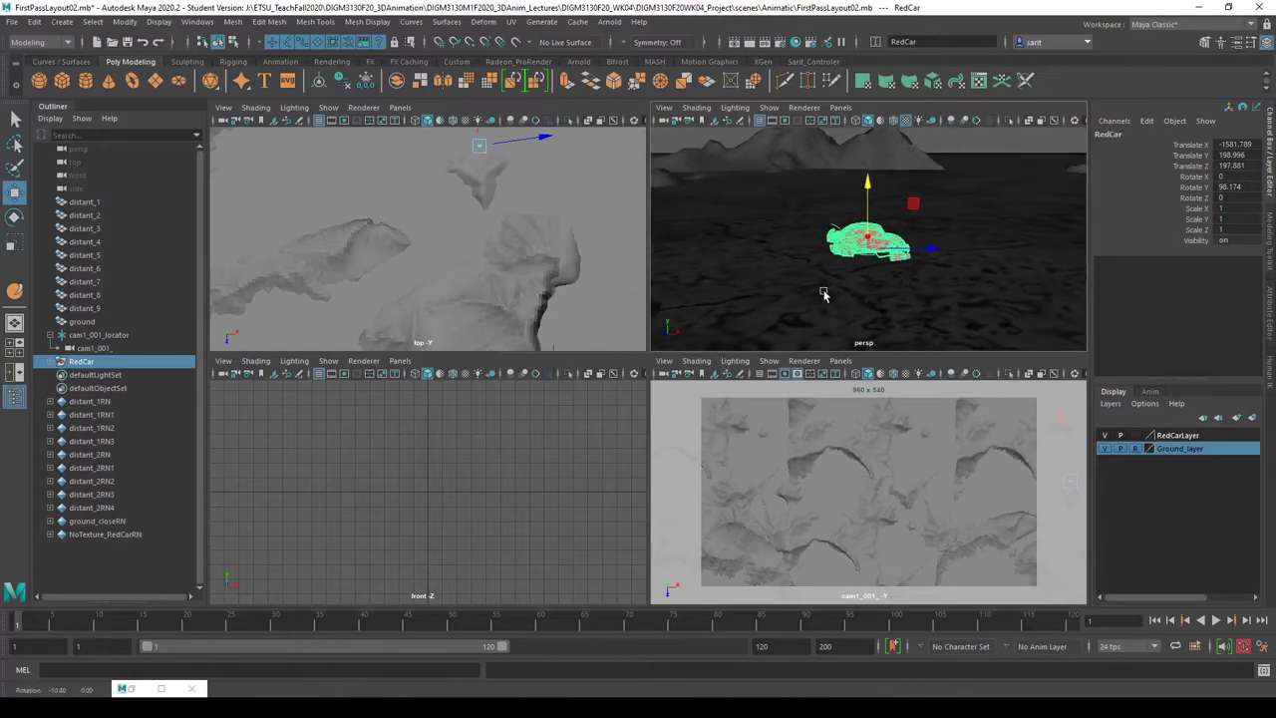
pyautogui.press('e')
pyautogui.moveTo(833, 265); pyautogui.dragTo(909, 255)
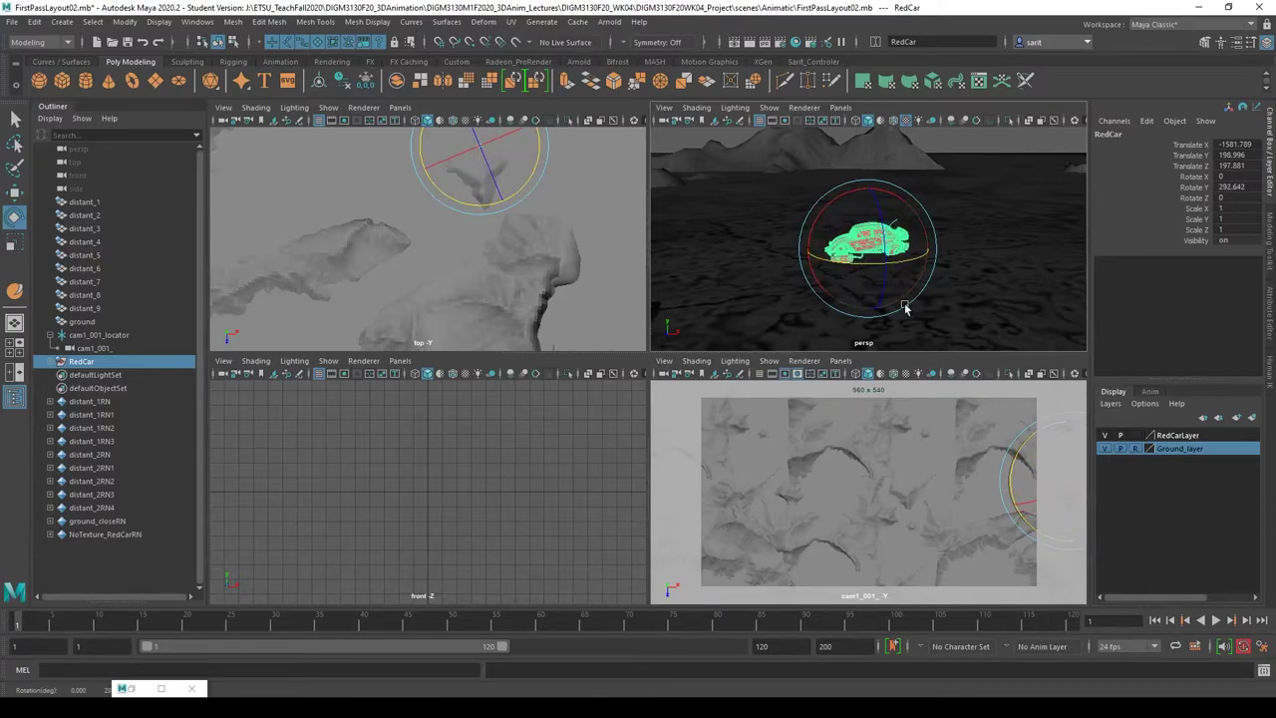
pyautogui.scroll(-3, 486, 284)
pyautogui.scroll(-1, 478, 236)
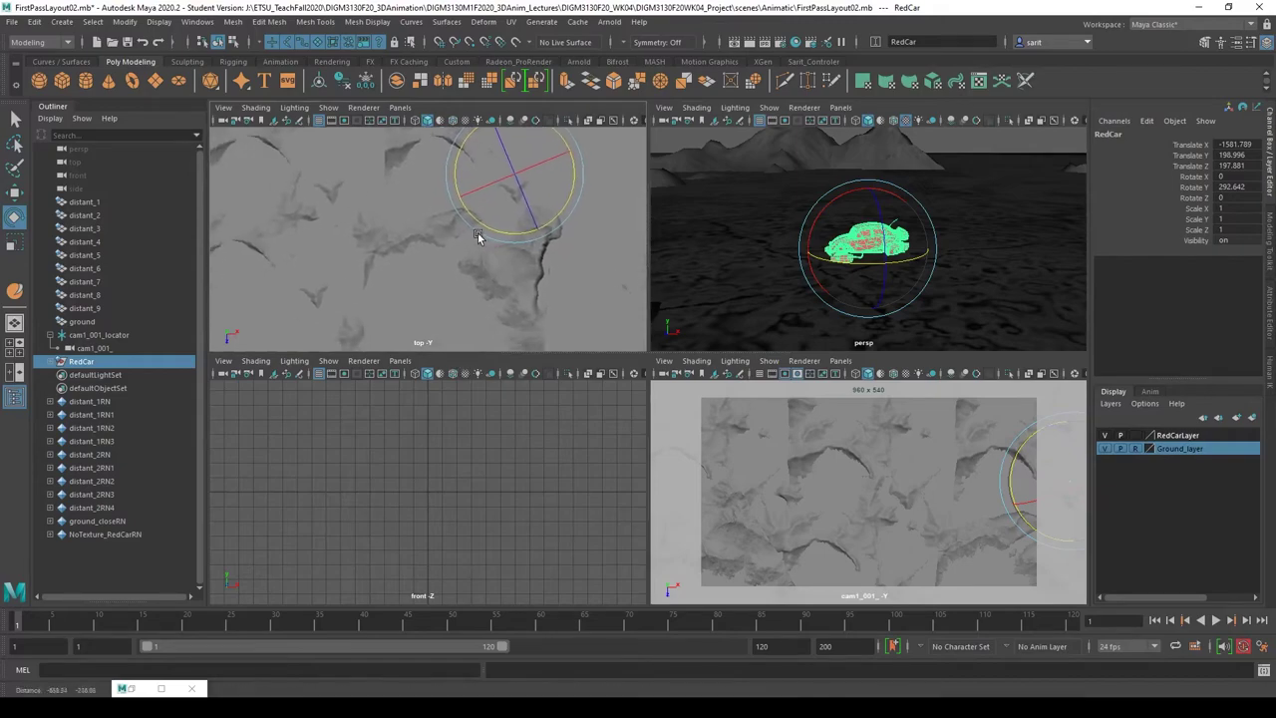
pyautogui.keyDown('alt'); pyautogui.moveTo(477, 233); pyautogui.dragTo(531, 184, button='middle'); pyautogui.keyUp('alt')
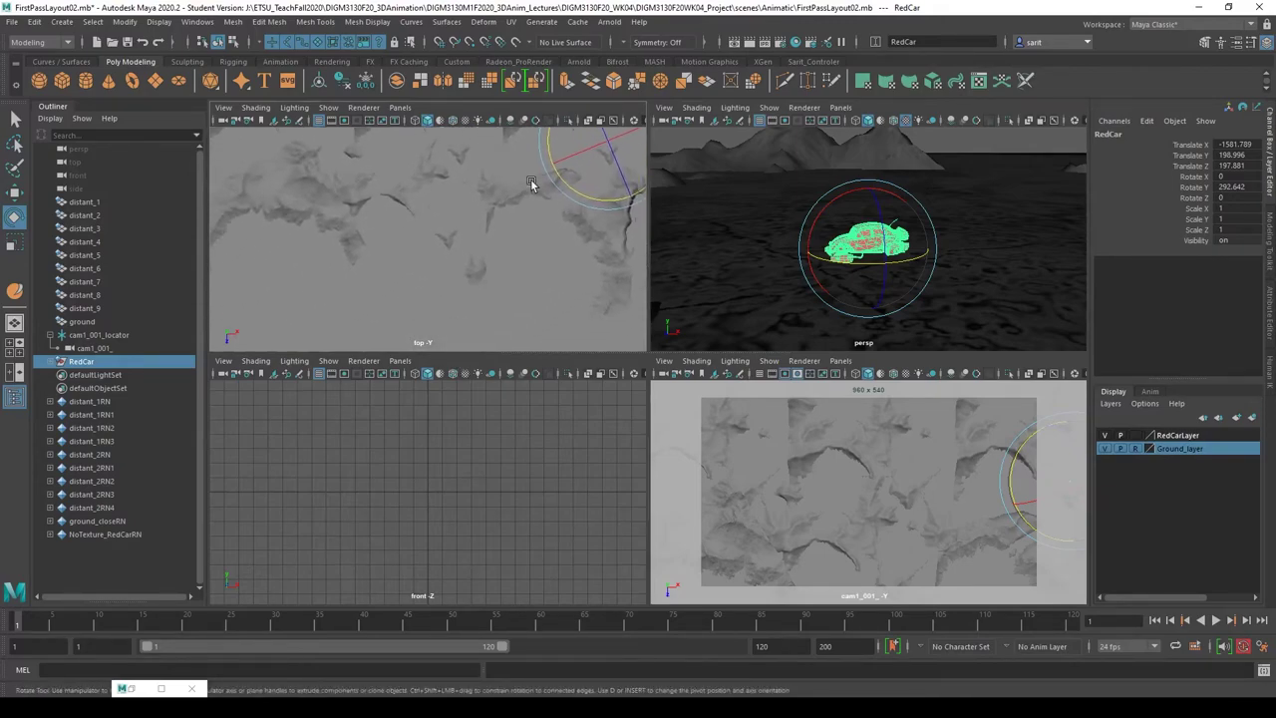
pyautogui.scroll(-2, 421, 329)
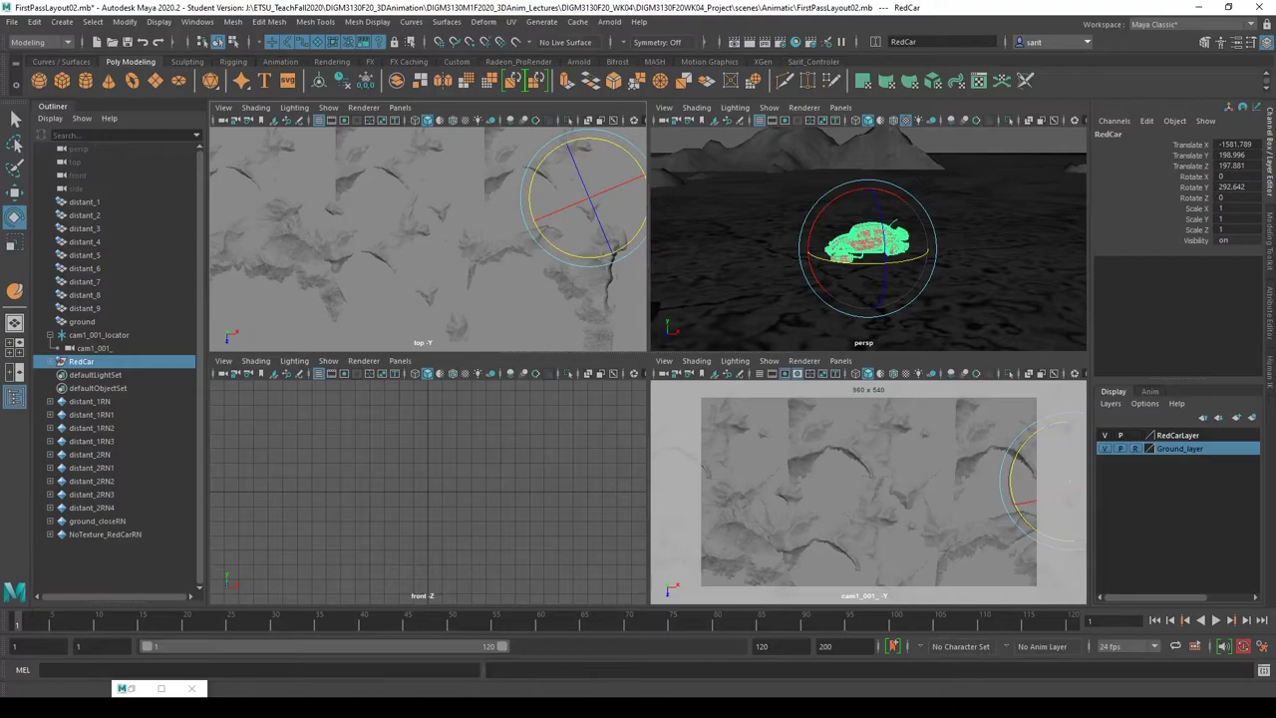
# - Switch to Calculator, multiply 20 by 24 to get the frame count, and return to Maya
pyautogui.hotkey('alt', 'Tab')
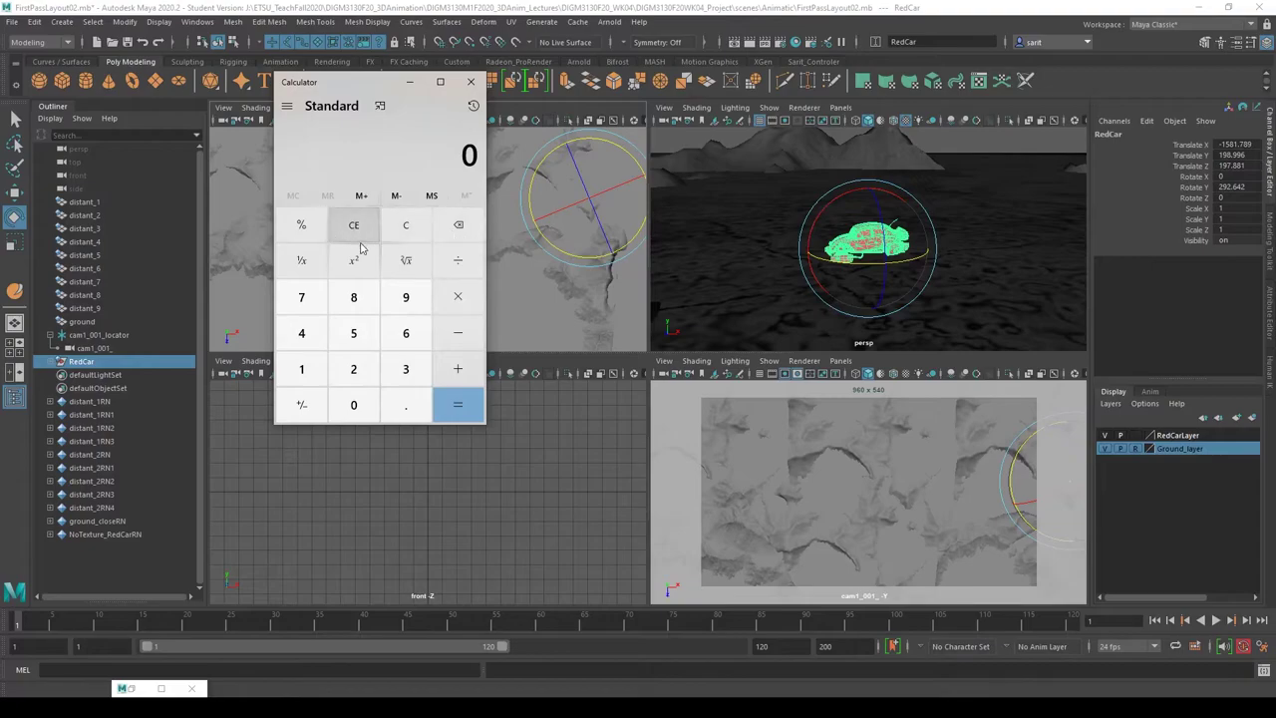
pyautogui.click(353, 379)
pyautogui.click(353, 401)
pyautogui.click(457, 296)
pyautogui.click(353, 369)
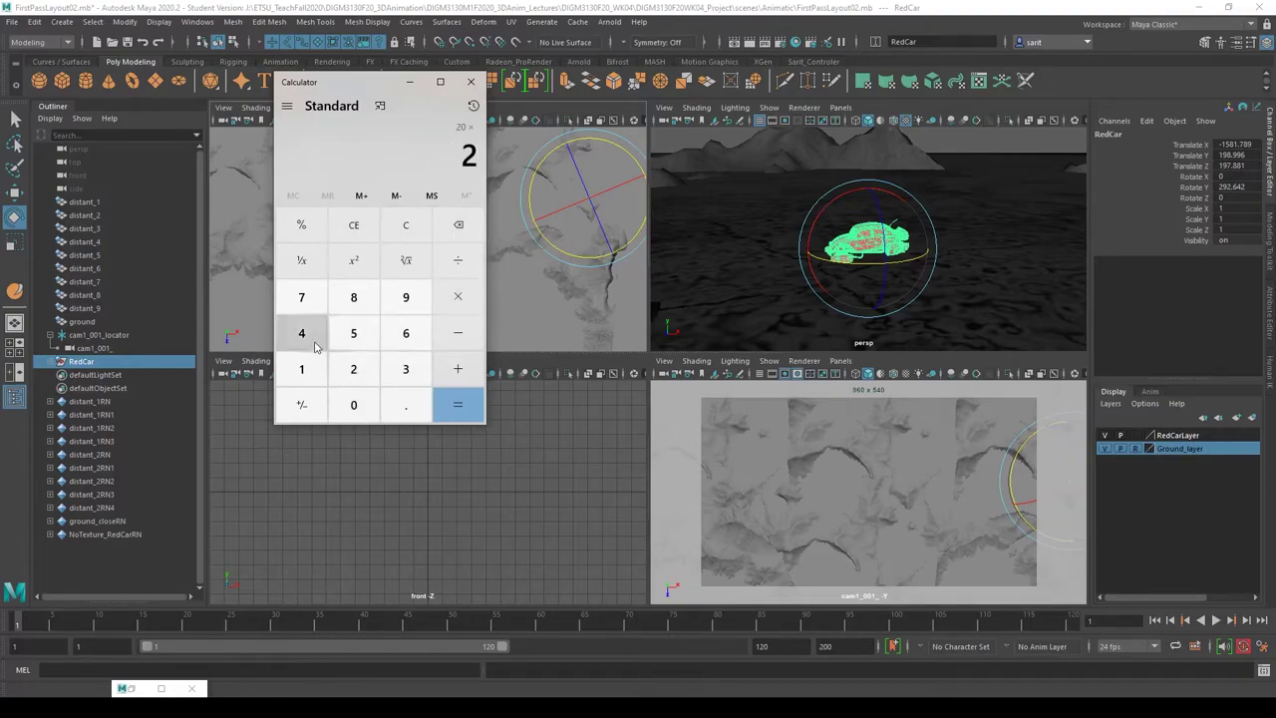
pyautogui.click(301, 333)
pyautogui.click(458, 404)
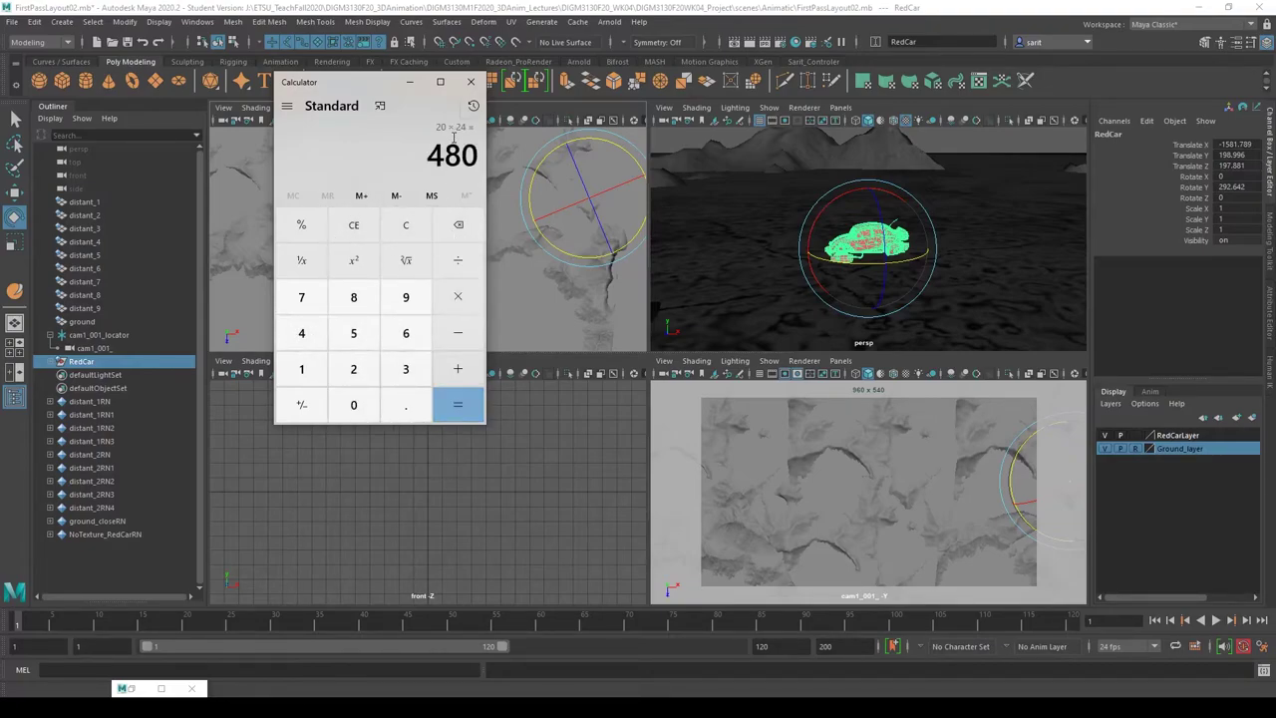
pyautogui.click(408, 81)
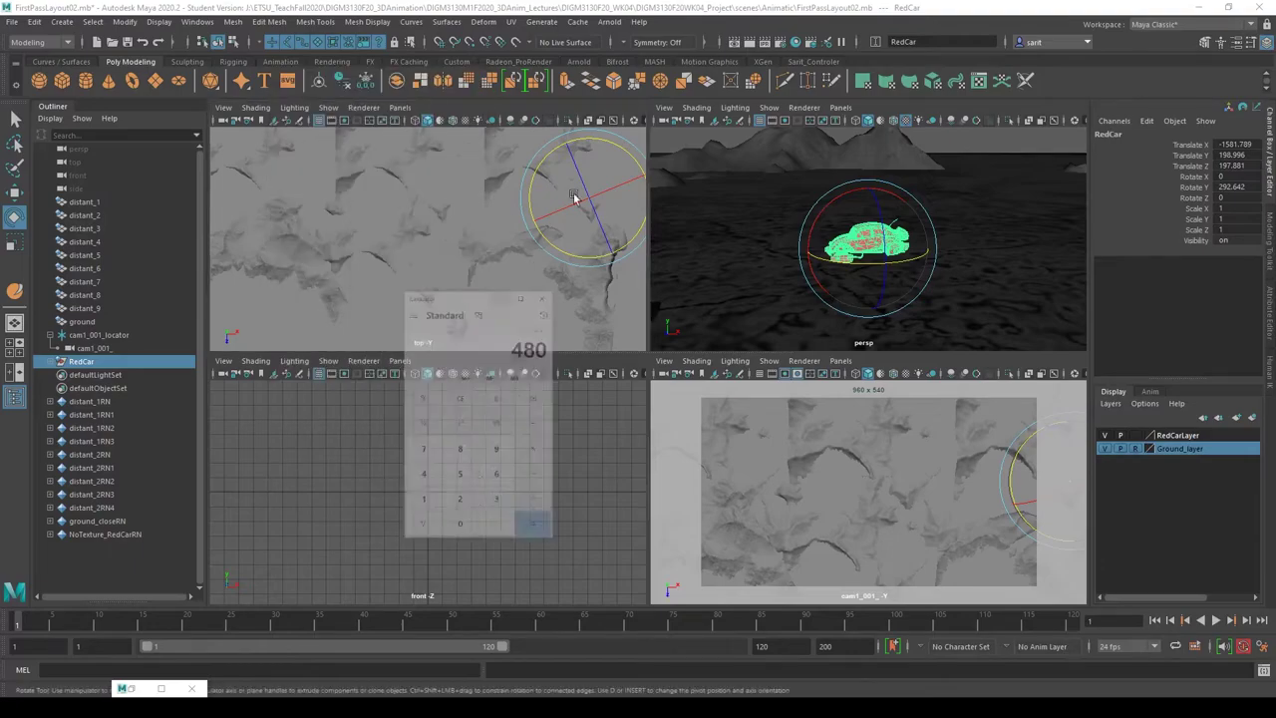
# - Set the end of the playback range to frame 480
pyautogui.doubleClick(761, 646)
pyautogui.write('480')
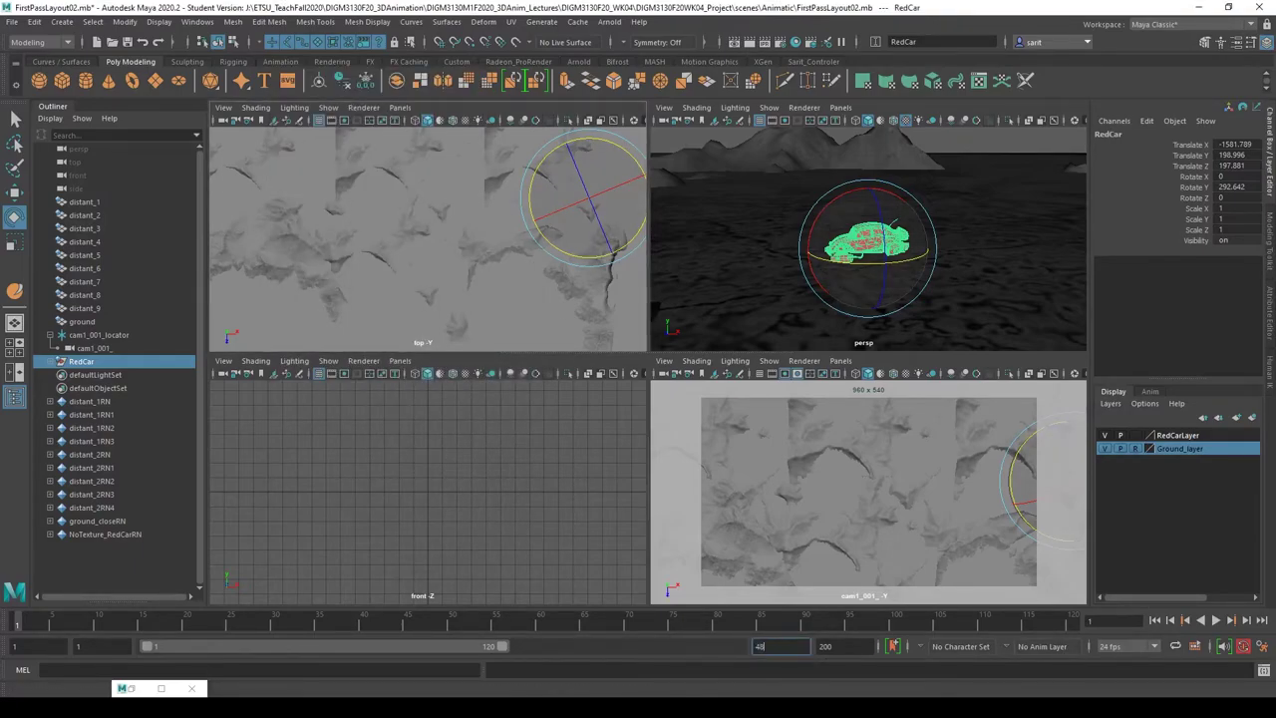
pyautogui.press('Return')
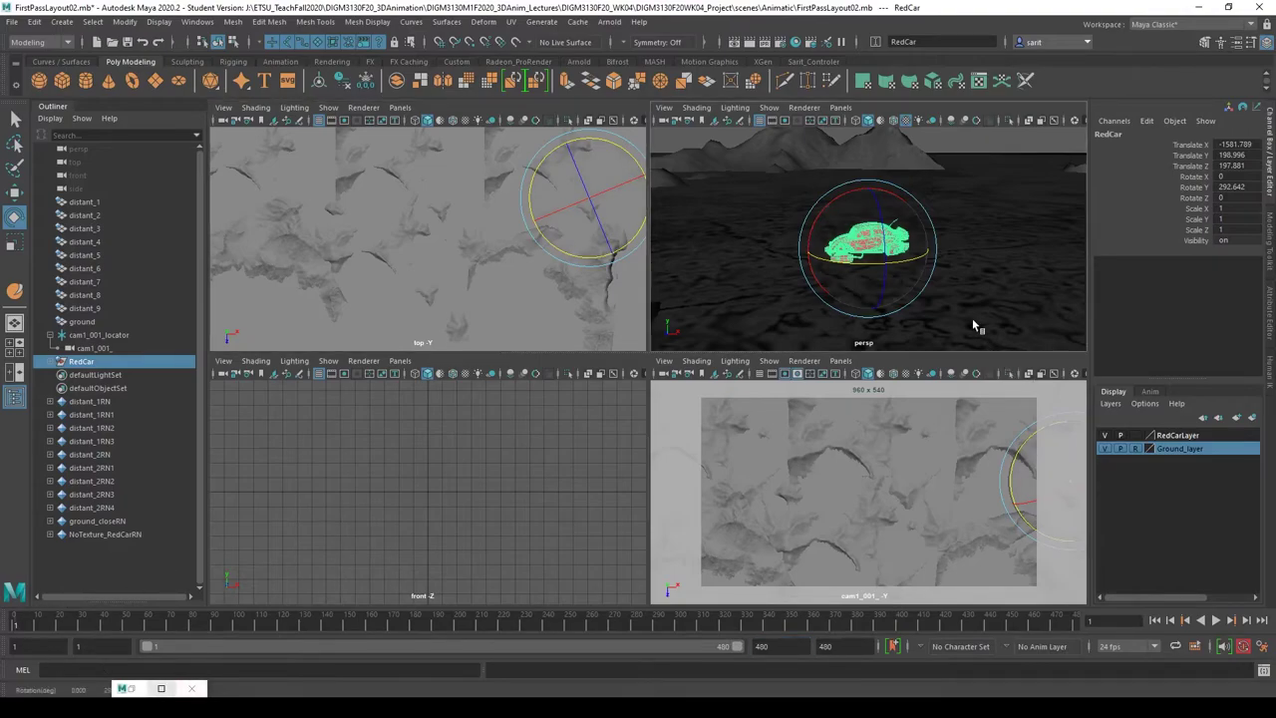
# - Check the extended timeline at frame 480, play the animation briefly, and return to frame 1
pyautogui.press('w')
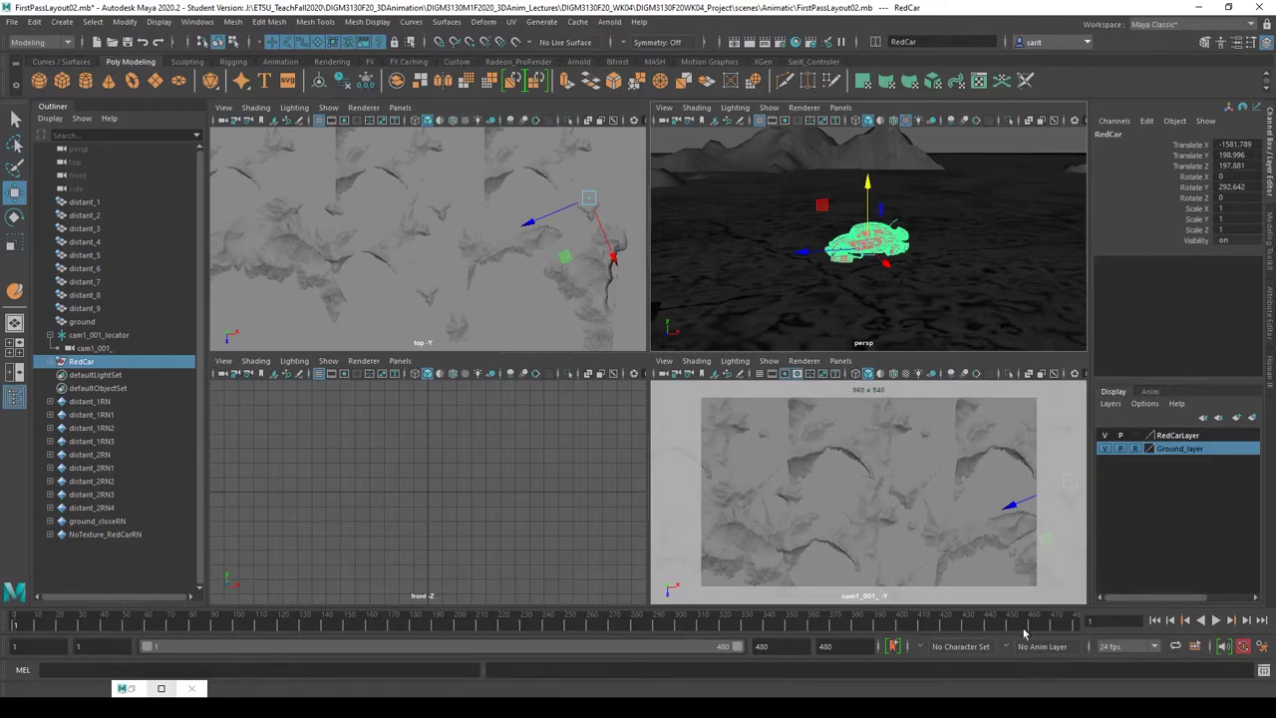
pyautogui.click(1073, 626)
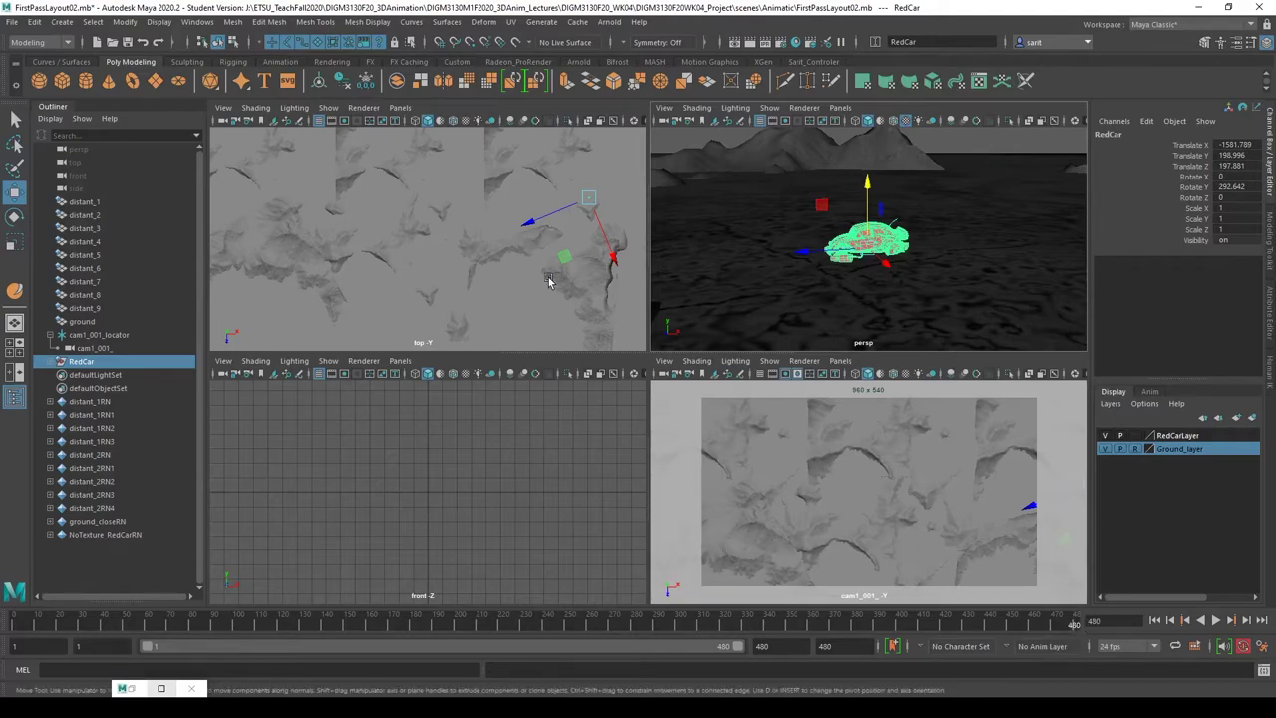
pyautogui.hotkey('alt', 'v')
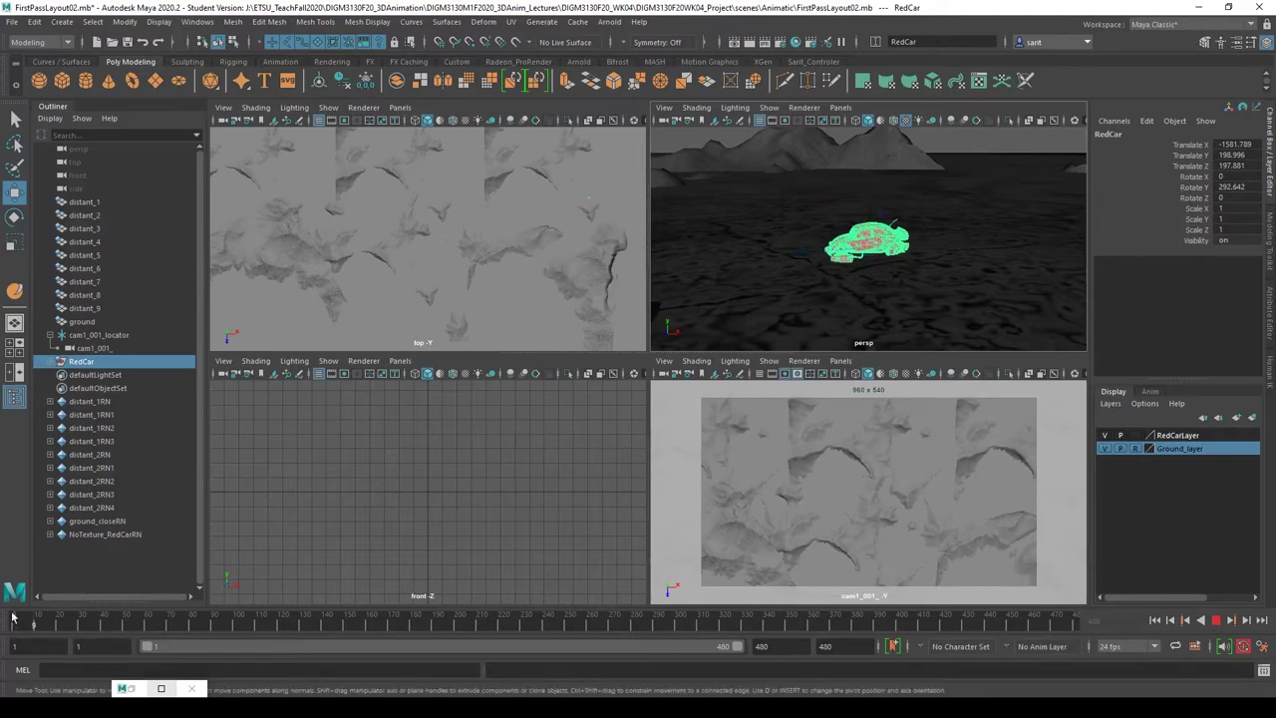
pyautogui.click(13, 618)
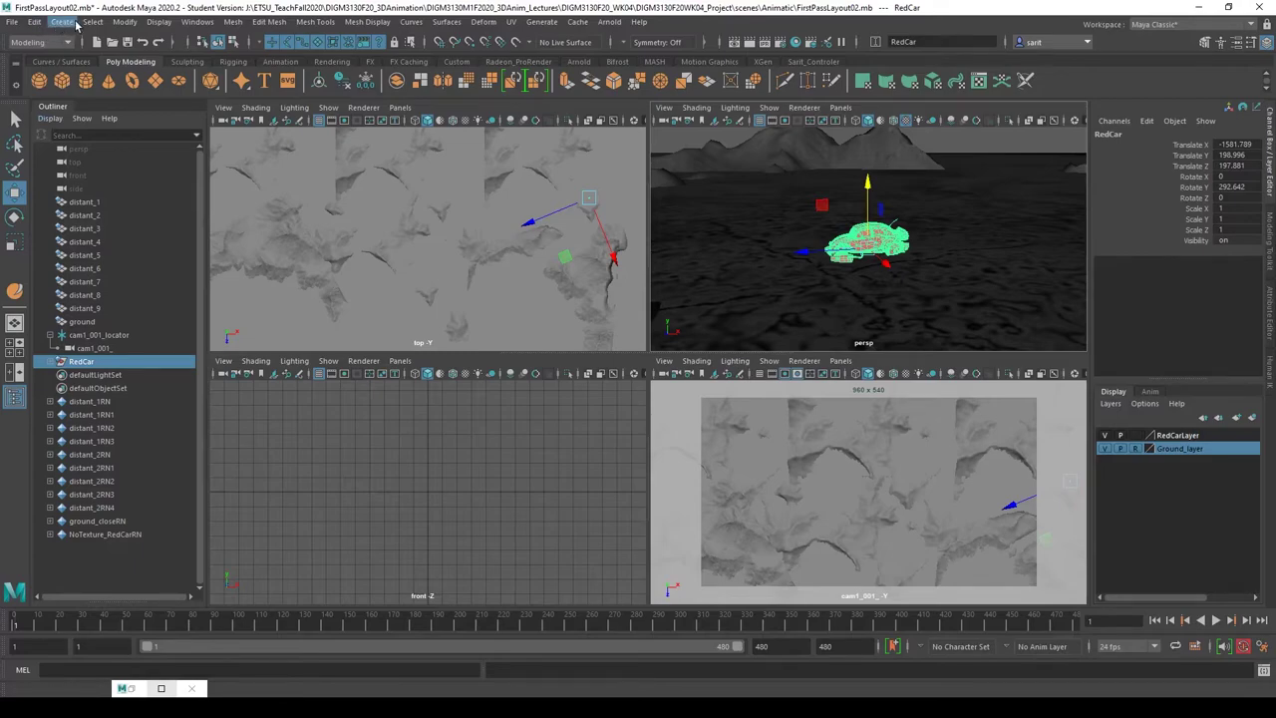
# - Create a NURBS circle at the origin and scale it uniformly to about 26.8
pyautogui.click(59, 60)
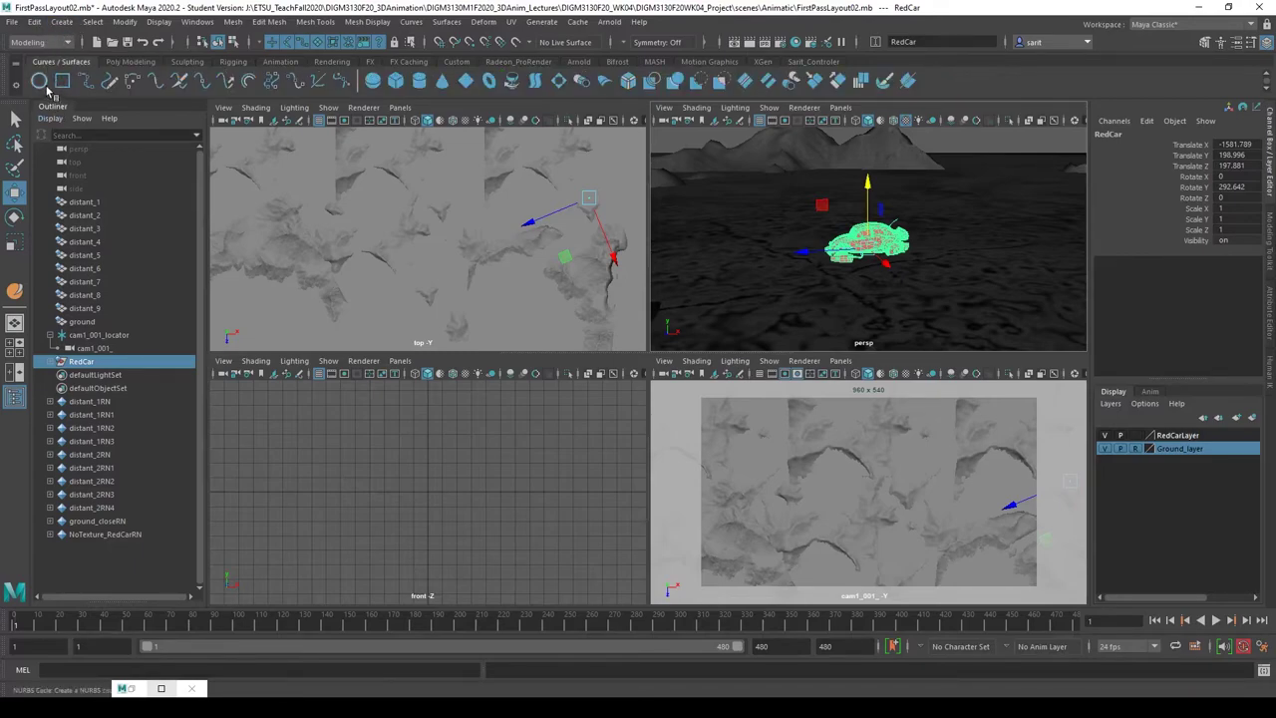
pyautogui.click(39, 82)
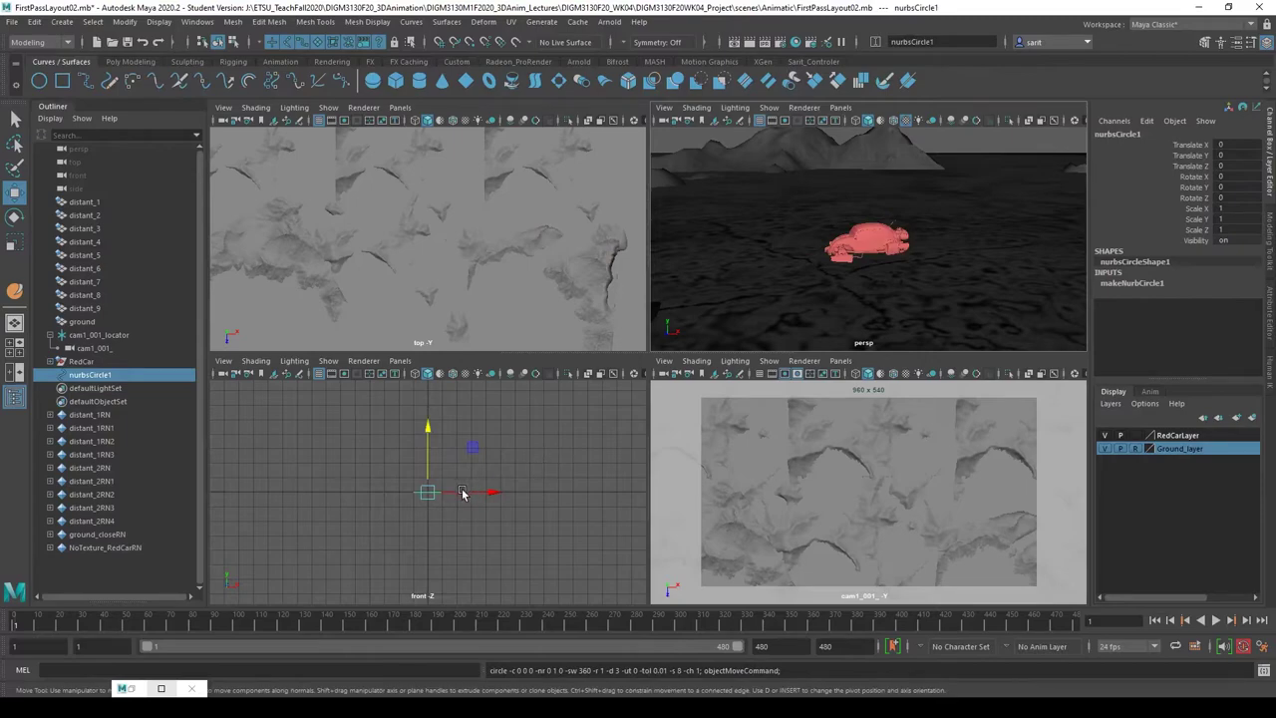
pyautogui.press('r')
pyautogui.moveTo(428, 491); pyautogui.dragTo(1016, 498)
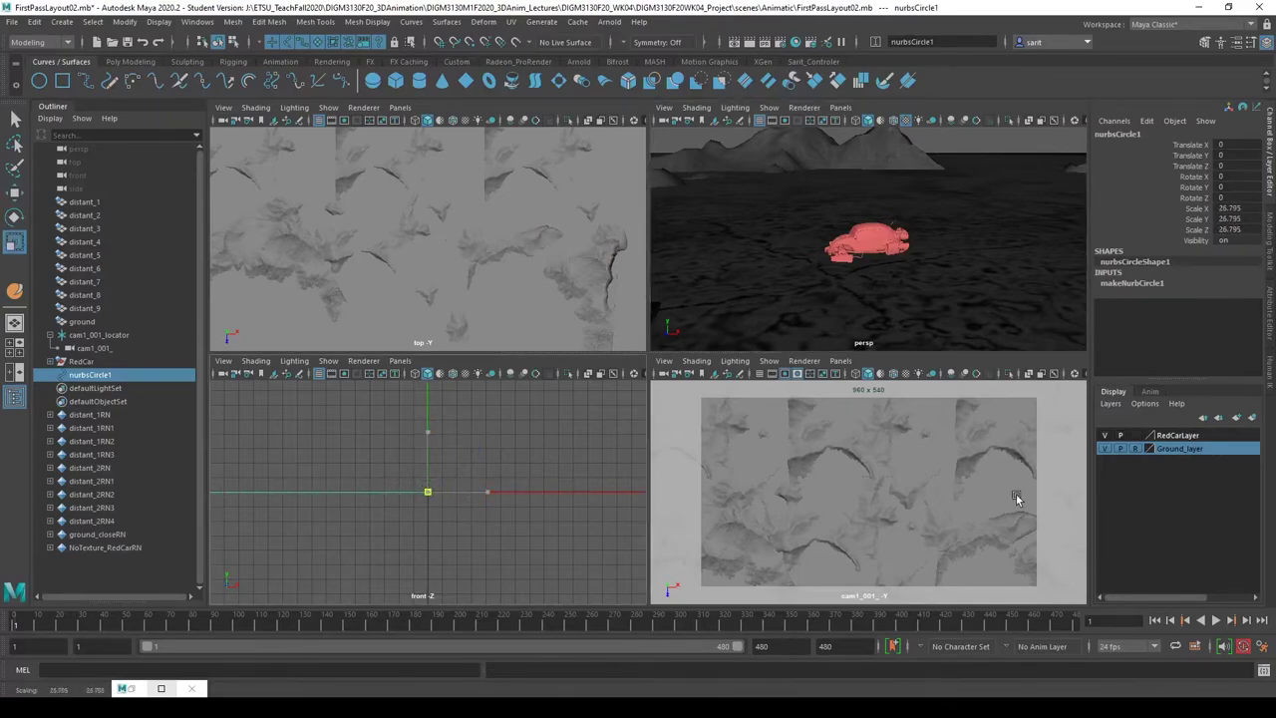
# - Match the NURBS circle's translation to RedCar so that it is centred on the car
pyautogui.click(874, 235)
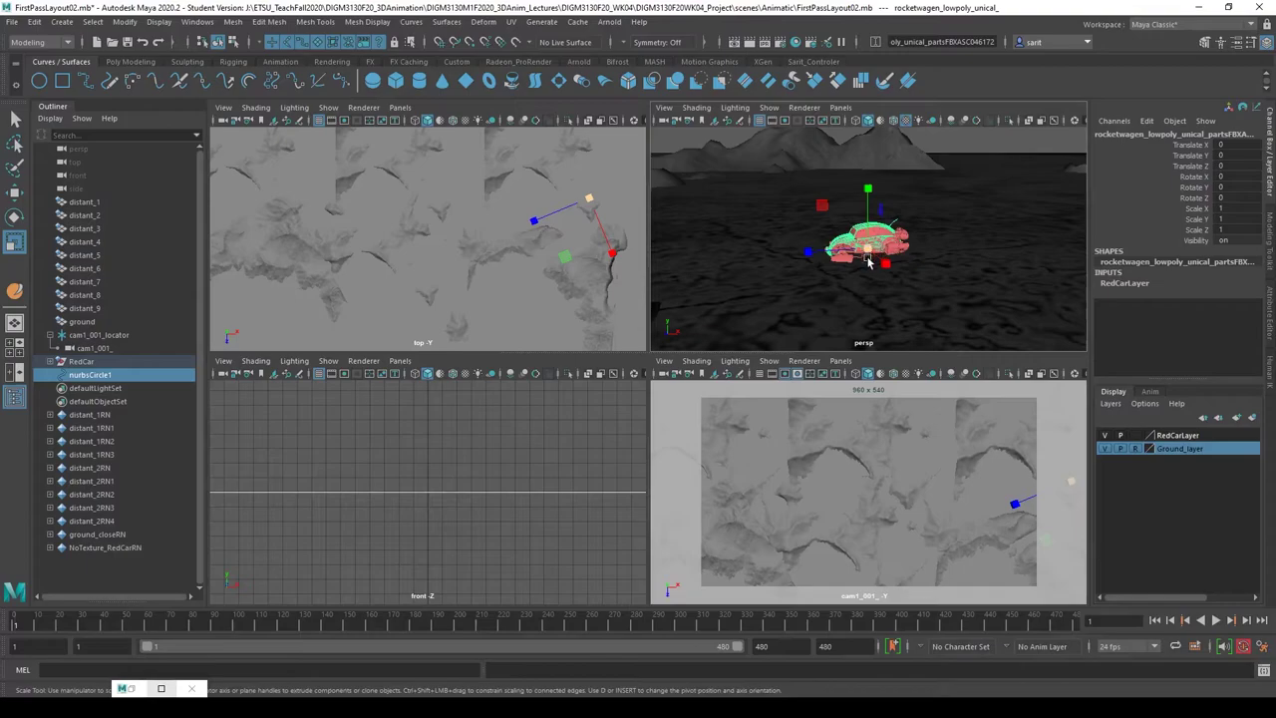
pyautogui.click(442, 495)
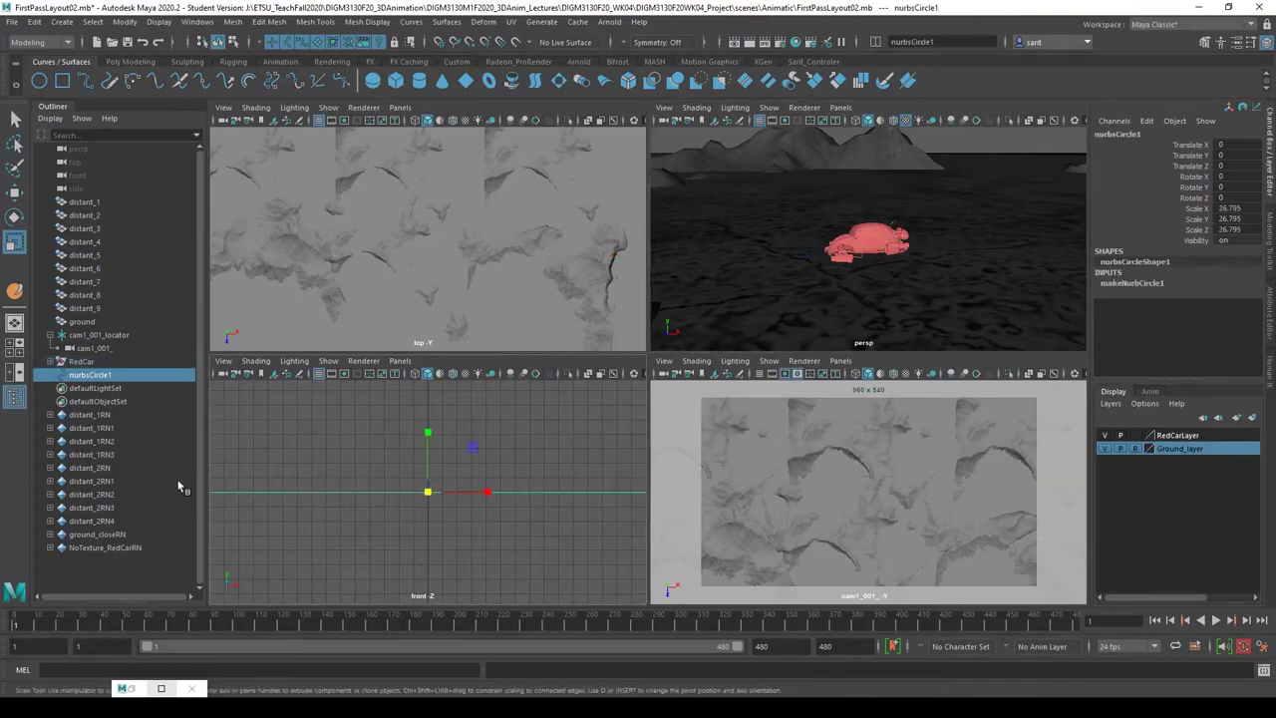
pyautogui.click(82, 363)
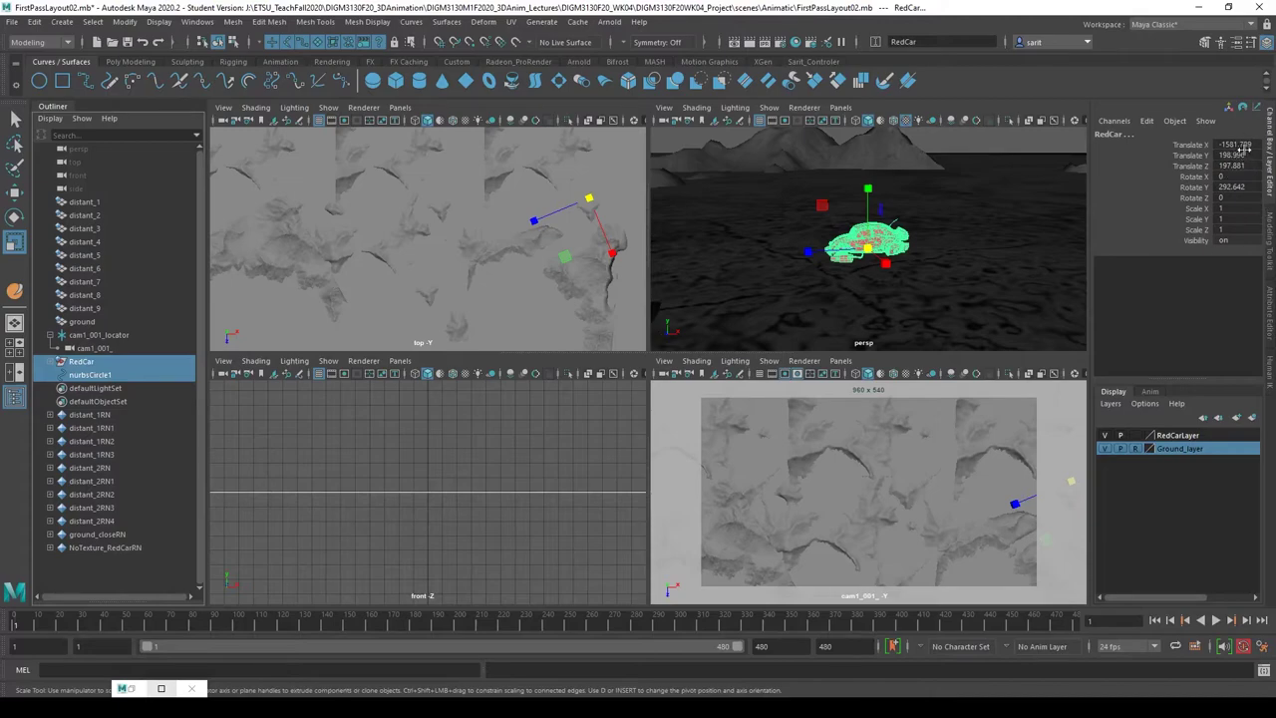
pyautogui.click(125, 22)
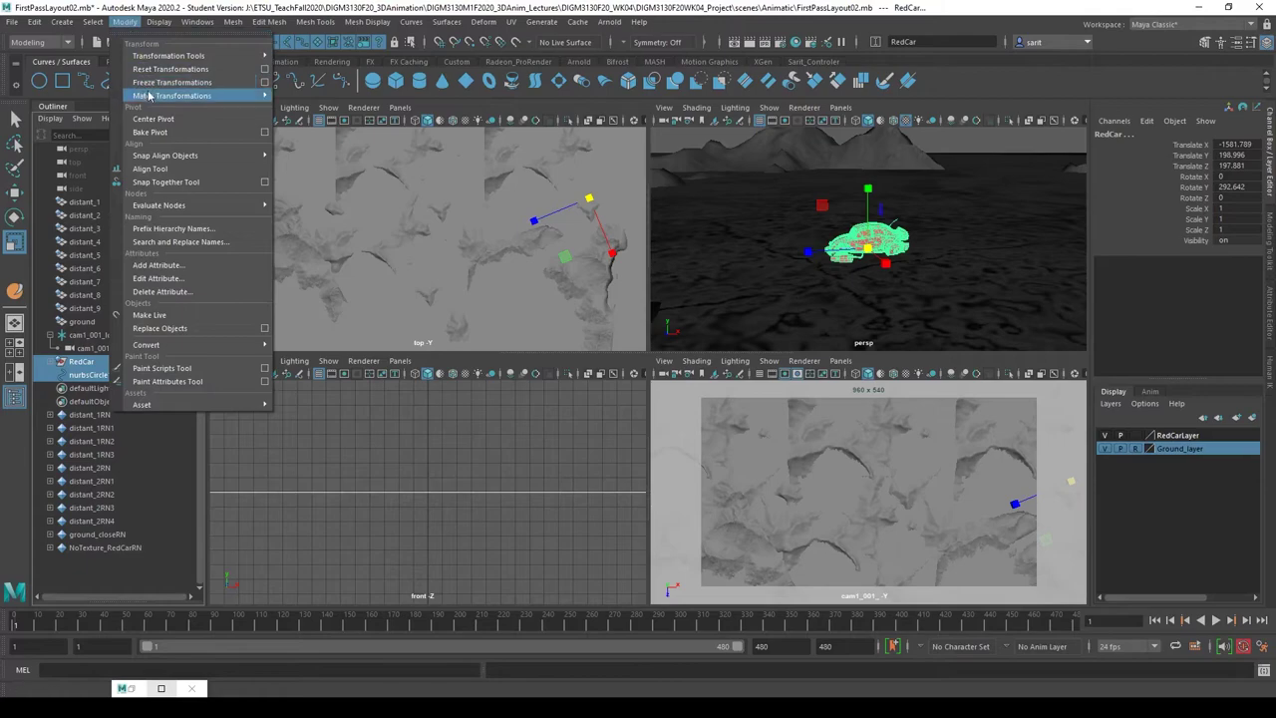
pyautogui.moveTo(150, 96)
pyautogui.click(313, 114)
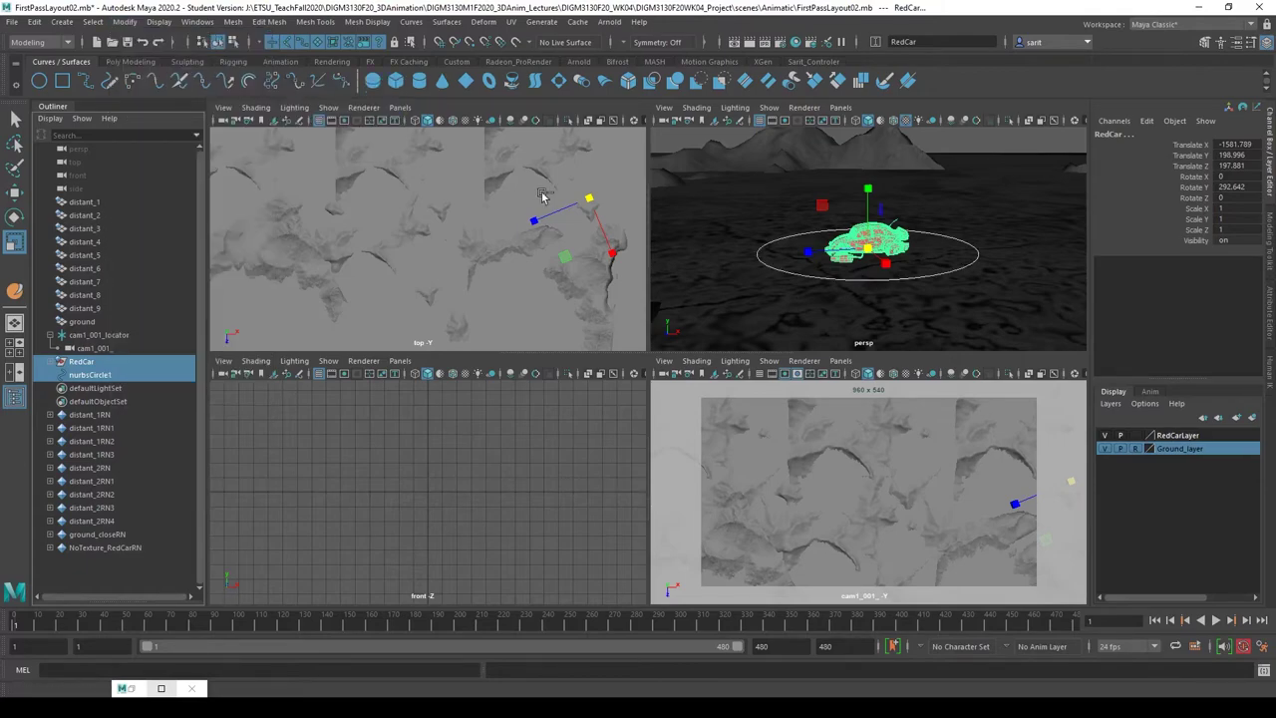
# - Inspect the circle around the car and freeze the circle's transformations
pyautogui.click(961, 274)
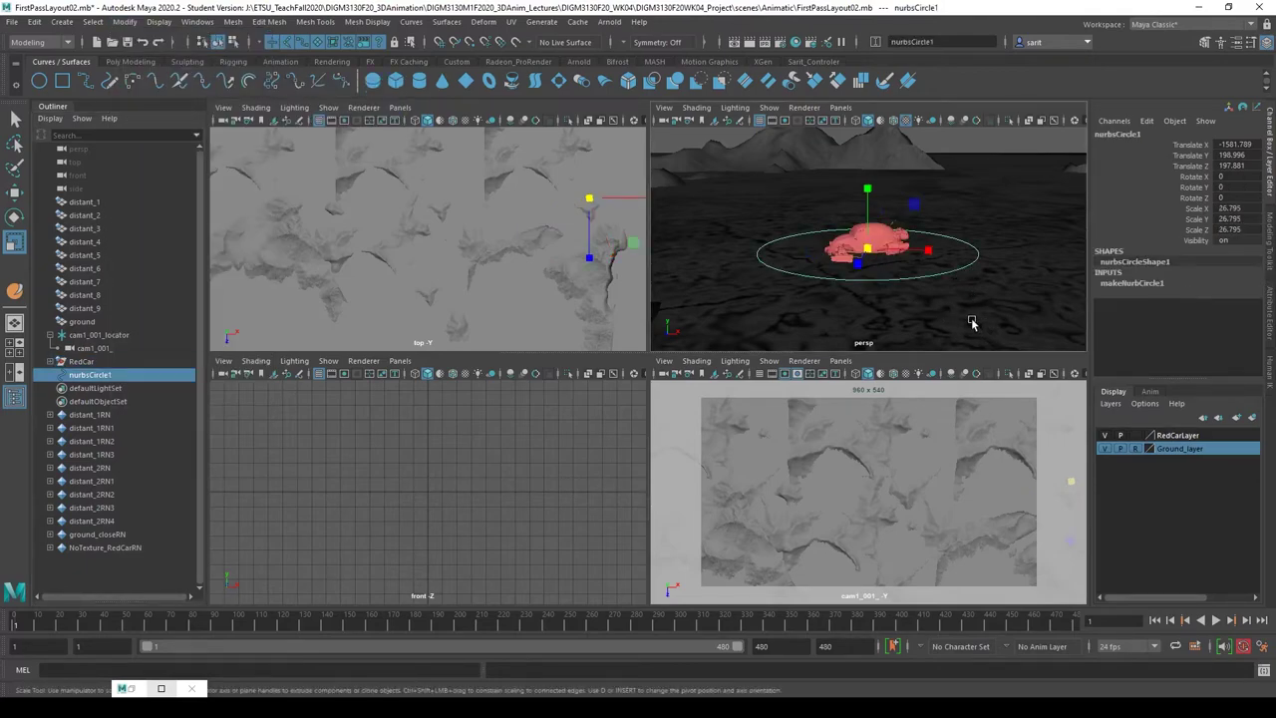
pyautogui.keyDown('alt'); pyautogui.moveTo(940, 296); pyautogui.dragTo(1116, 232); pyautogui.keyUp('alt')
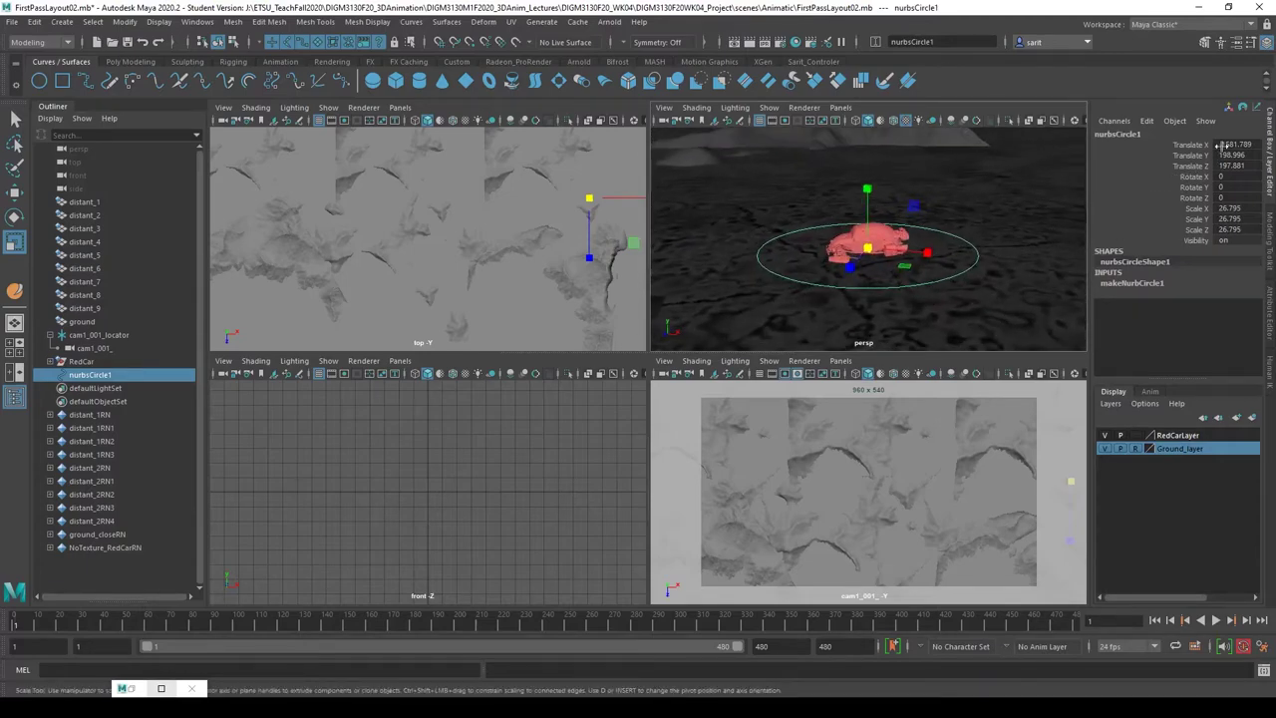
pyautogui.keyDown('alt'); pyautogui.moveTo(936, 281); pyautogui.dragTo(863, 285); pyautogui.keyUp('alt')
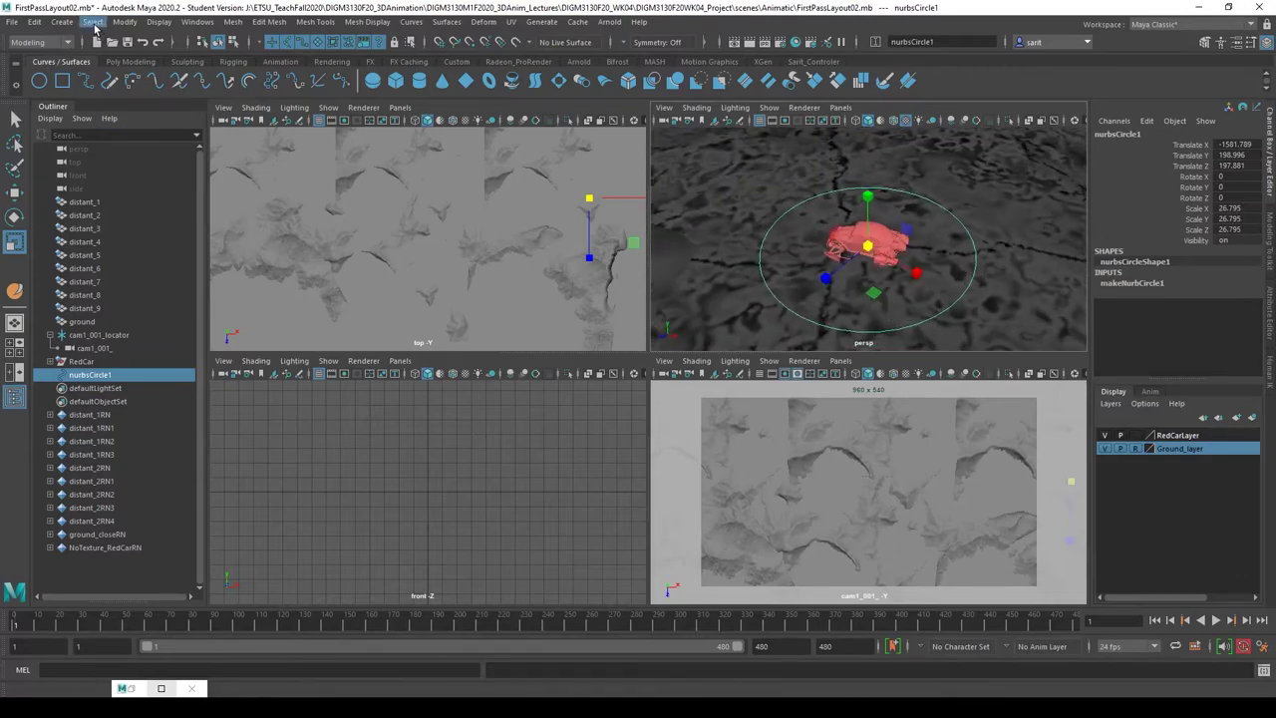
pyautogui.click(125, 21)
pyautogui.click(152, 85)
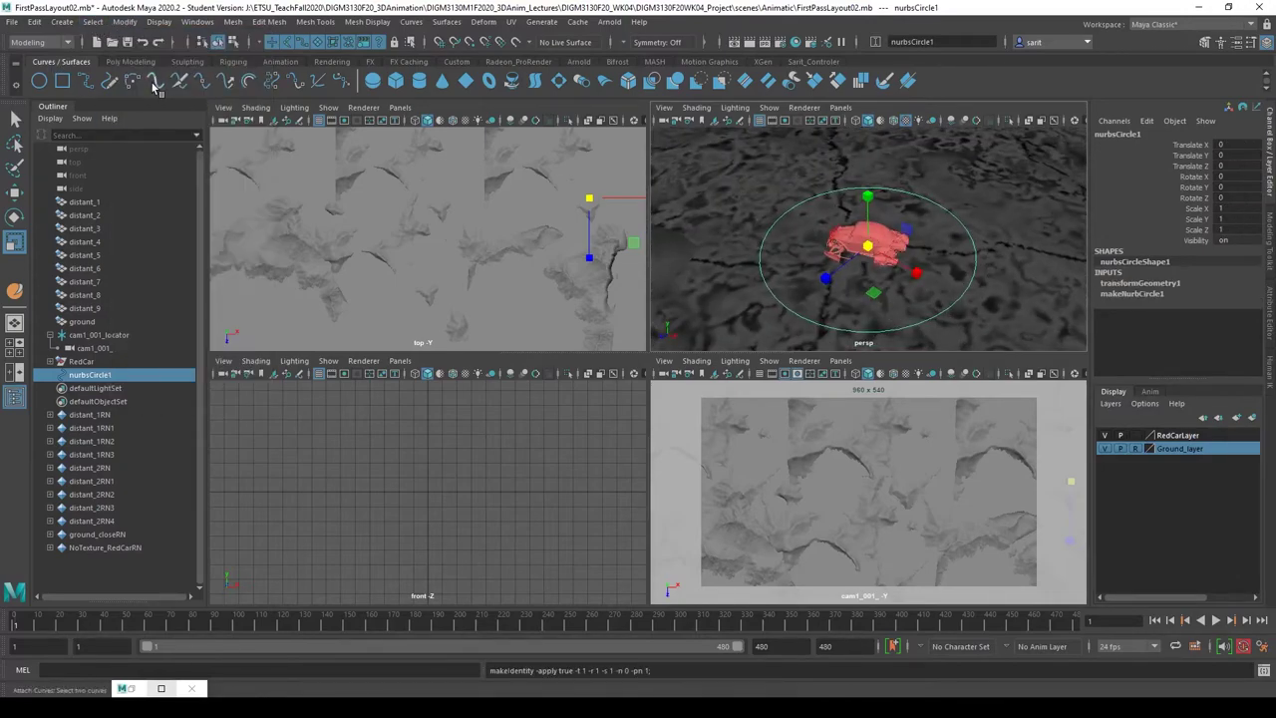
# - Rename the NURBS circle as RedCar_CTL
pyautogui.click(81, 362)
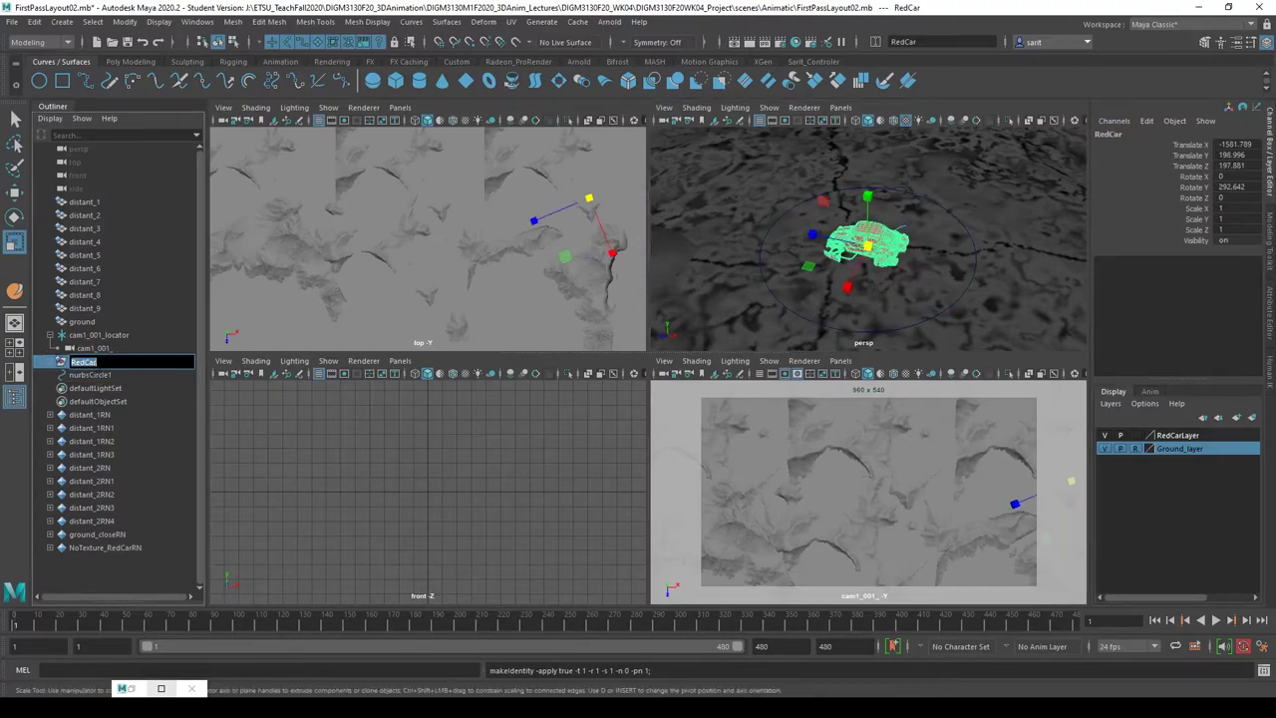
pyautogui.doubleClick(92, 375)
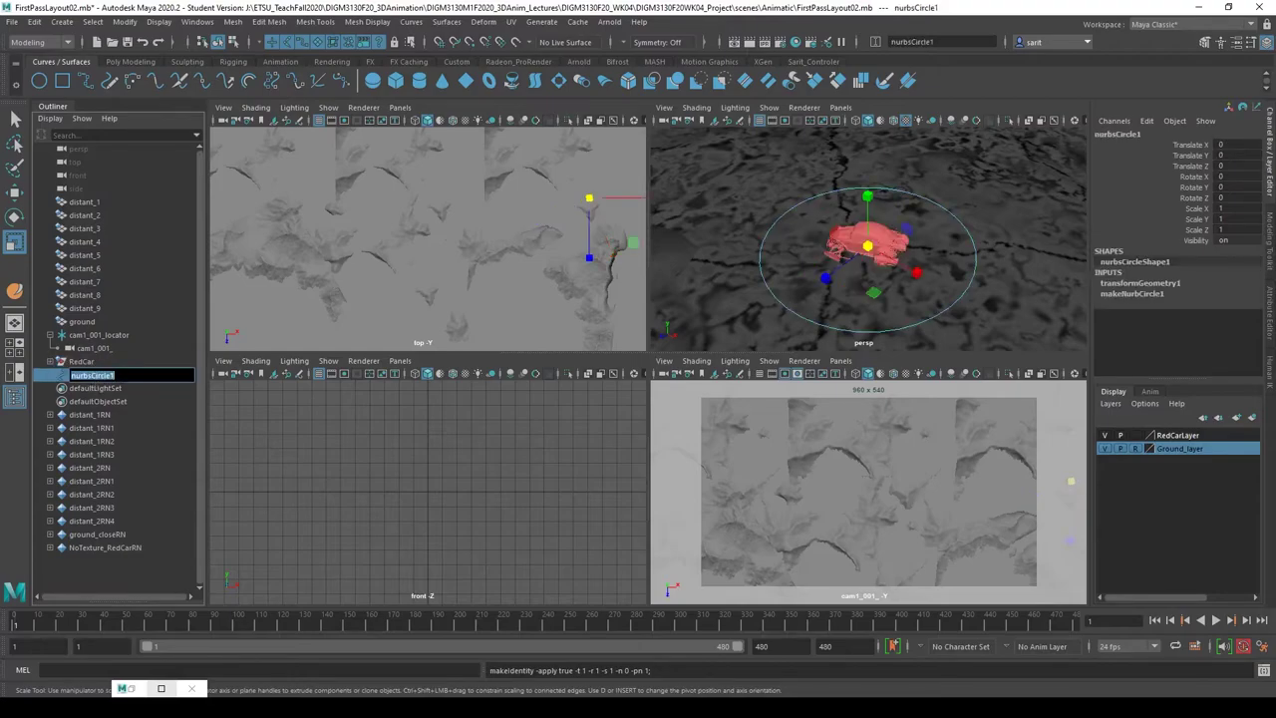
pyautogui.write('RedCar')
pyautogui.write('_CTL')
pyautogui.press('Return')
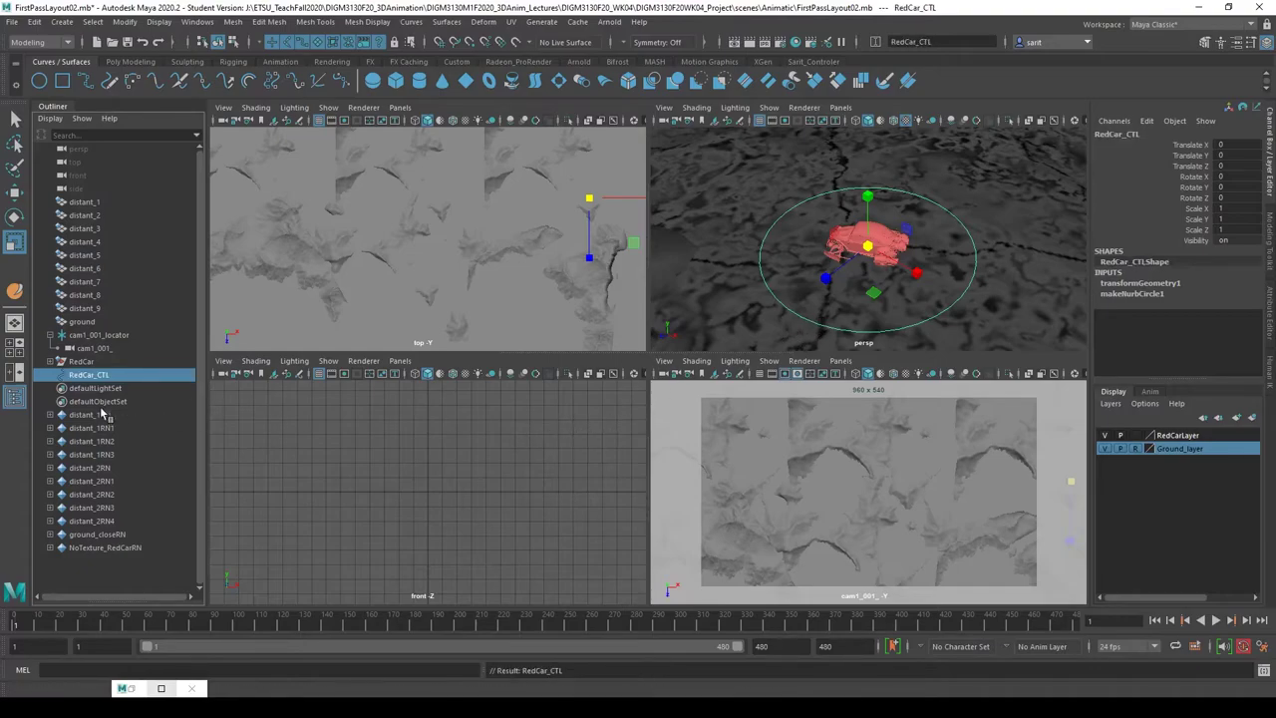
# - Parent RedCar under RedCar_CTL and select the control curve with the Move tool
pyautogui.click(83, 362)
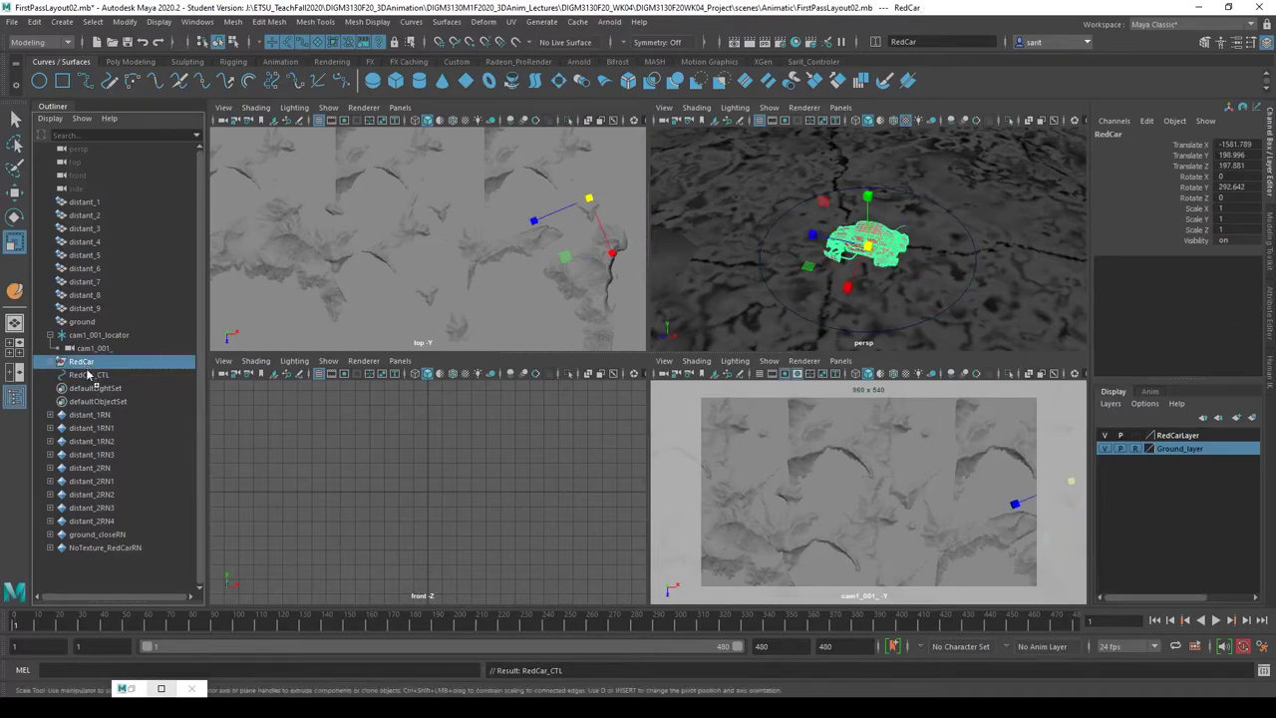
pyautogui.moveTo(56, 363); pyautogui.dragTo(60, 374, button='middle')
pyautogui.click(60, 374)
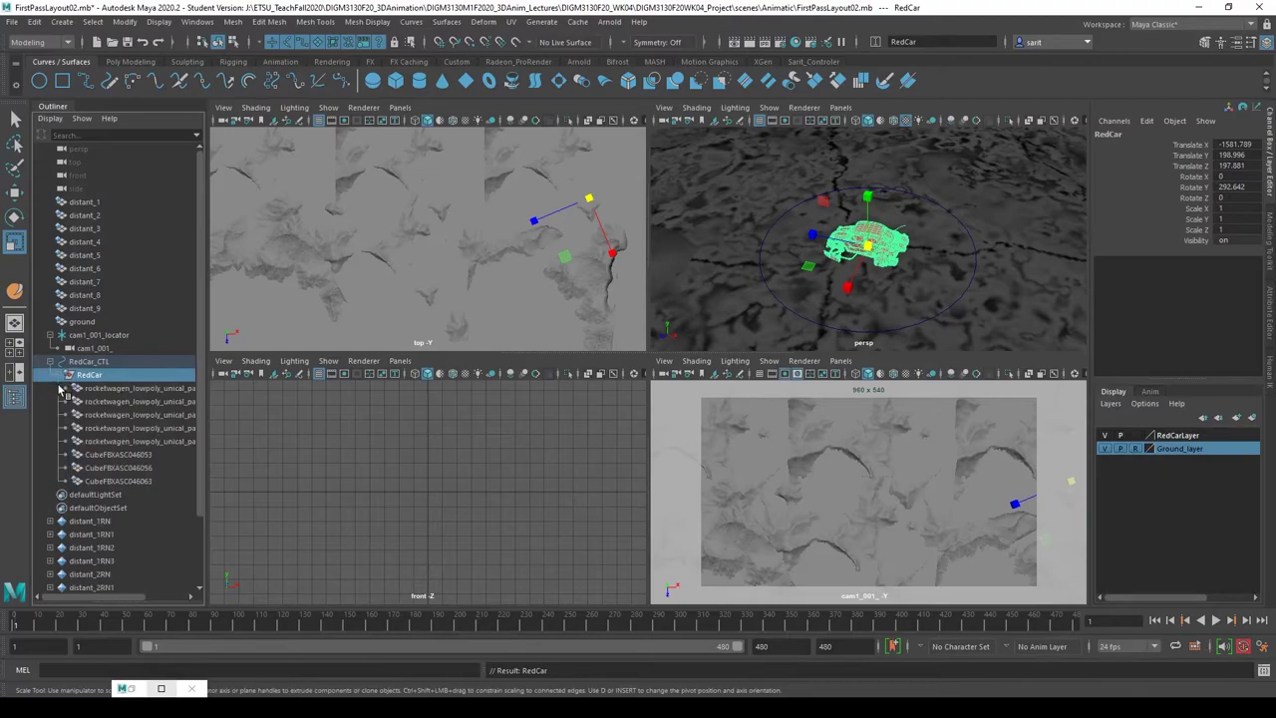
pyautogui.click(60, 374)
pyautogui.click(100, 363)
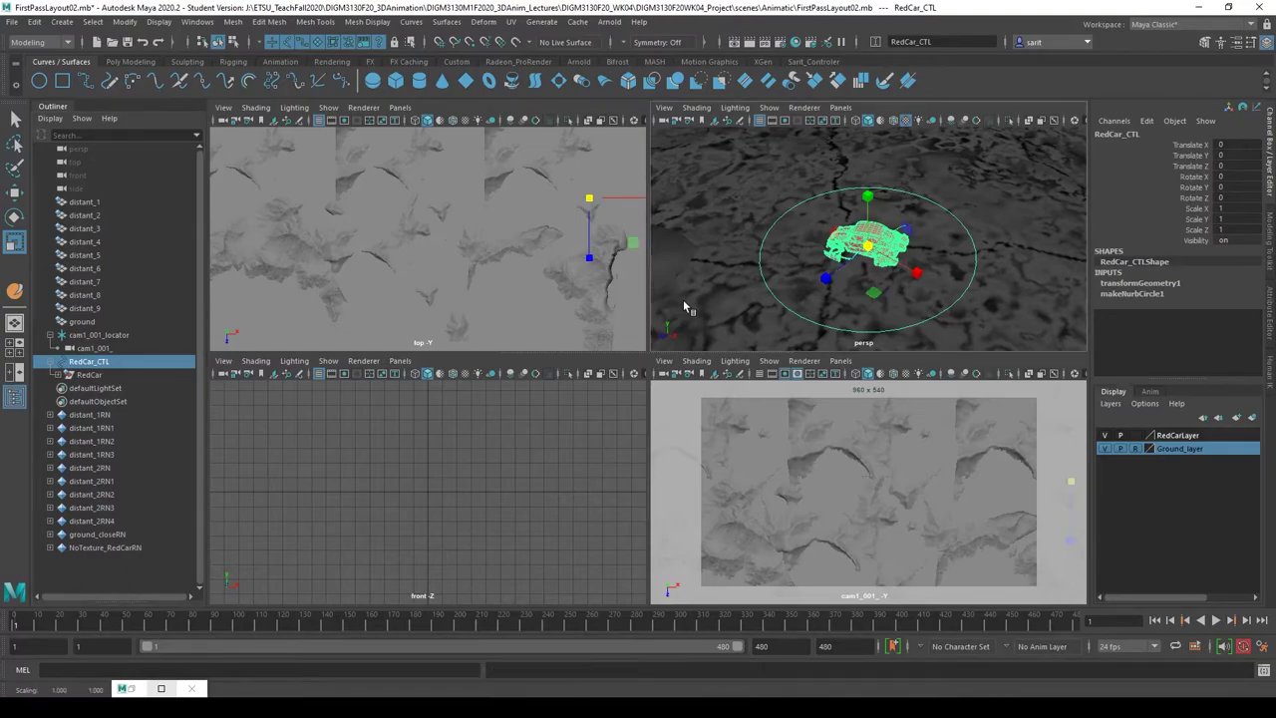
pyautogui.press('w')
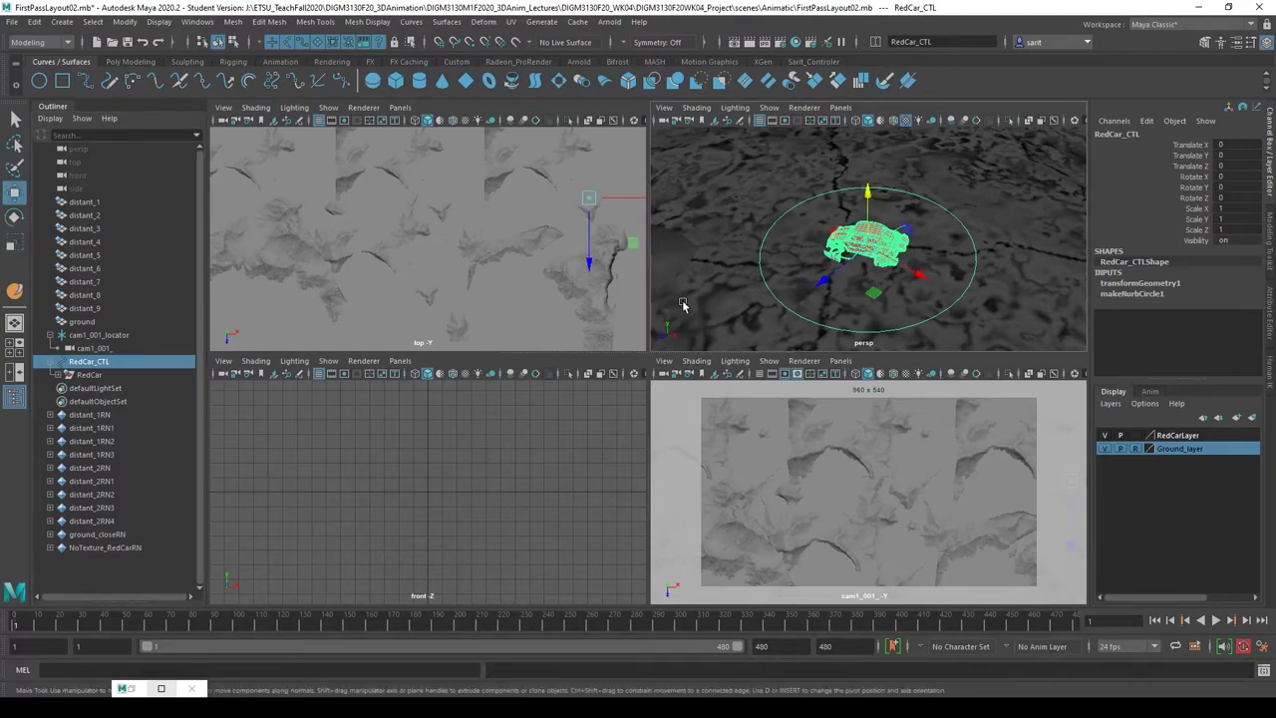
# - Set keyframes on all of RedCar_CTL's channels at frame 1 and frame 480
pyautogui.click(13, 625)
pyautogui.press('s')
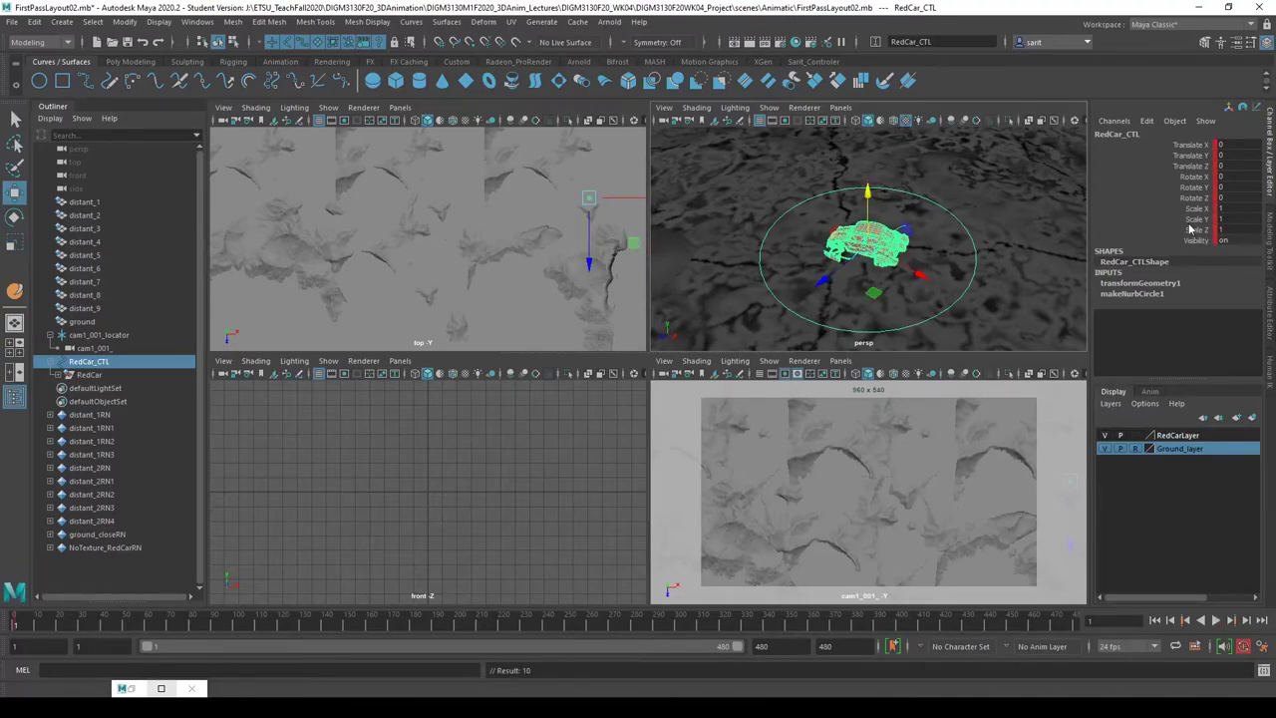
pyautogui.moveTo(30, 625); pyautogui.dragTo(1074, 624)
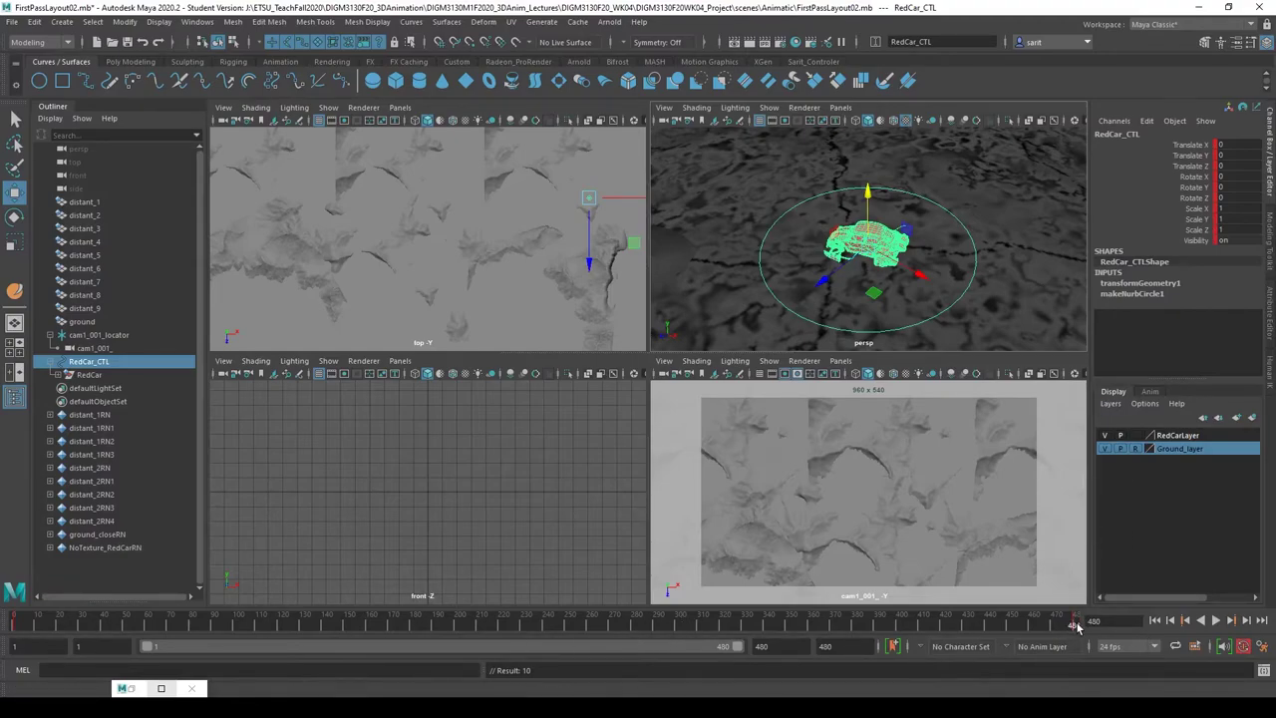
# - At frame 480, move RedCar_CTL across the ground to about X -2457, Z 1134 to set the car's end position
pyautogui.moveTo(1076, 626); pyautogui.dragTo(588, 626)
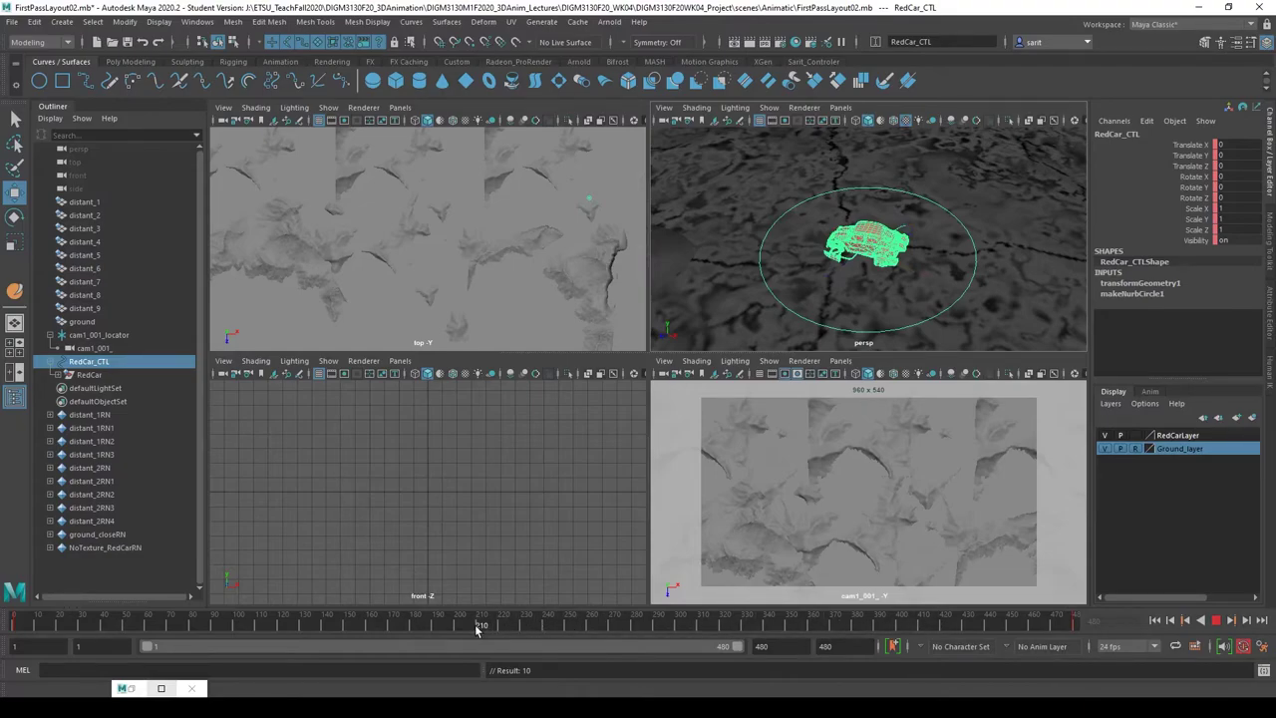
pyautogui.moveTo(543, 635); pyautogui.dragTo(540, 636)
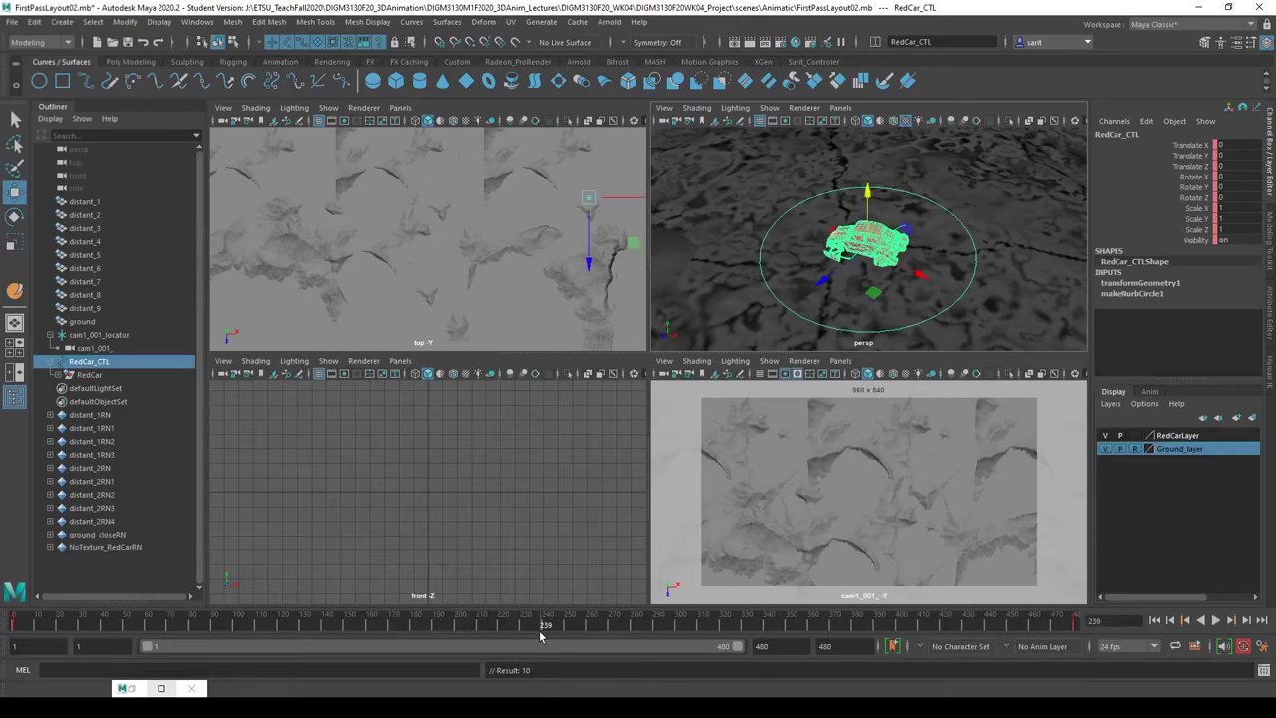
pyautogui.hotkey('alt', 'v')
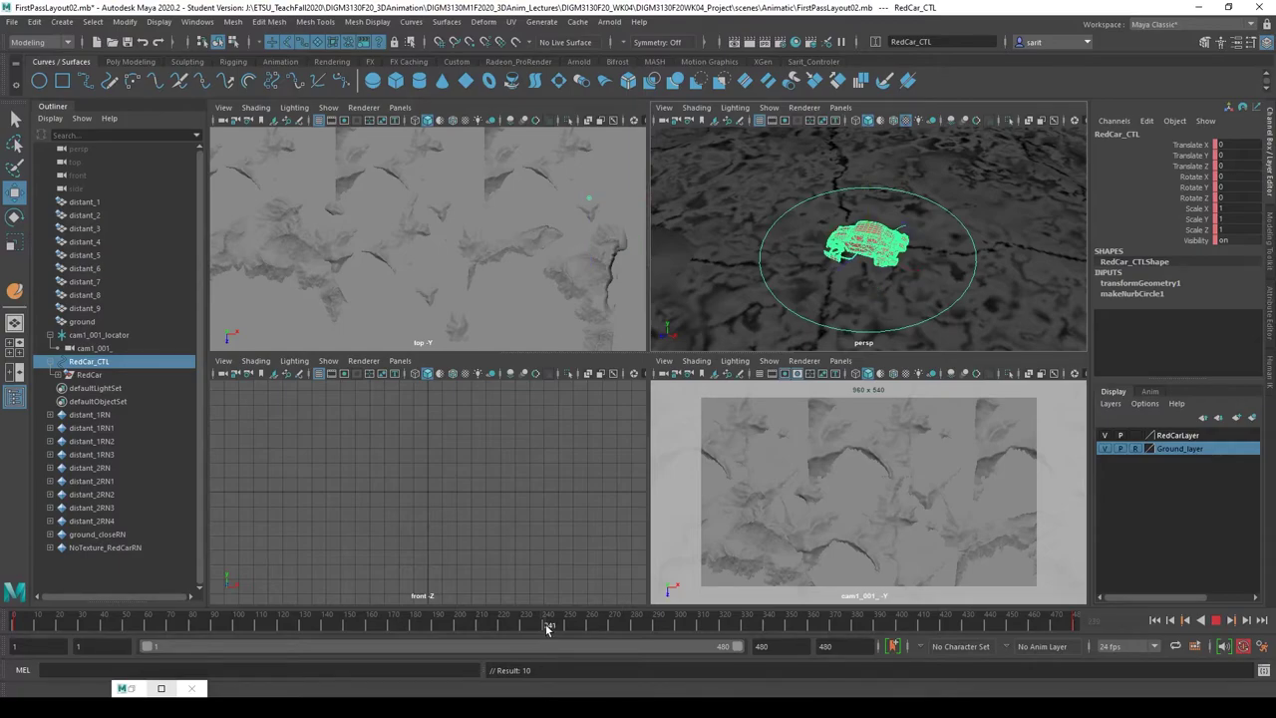
pyautogui.hotkey('alt', 'v')
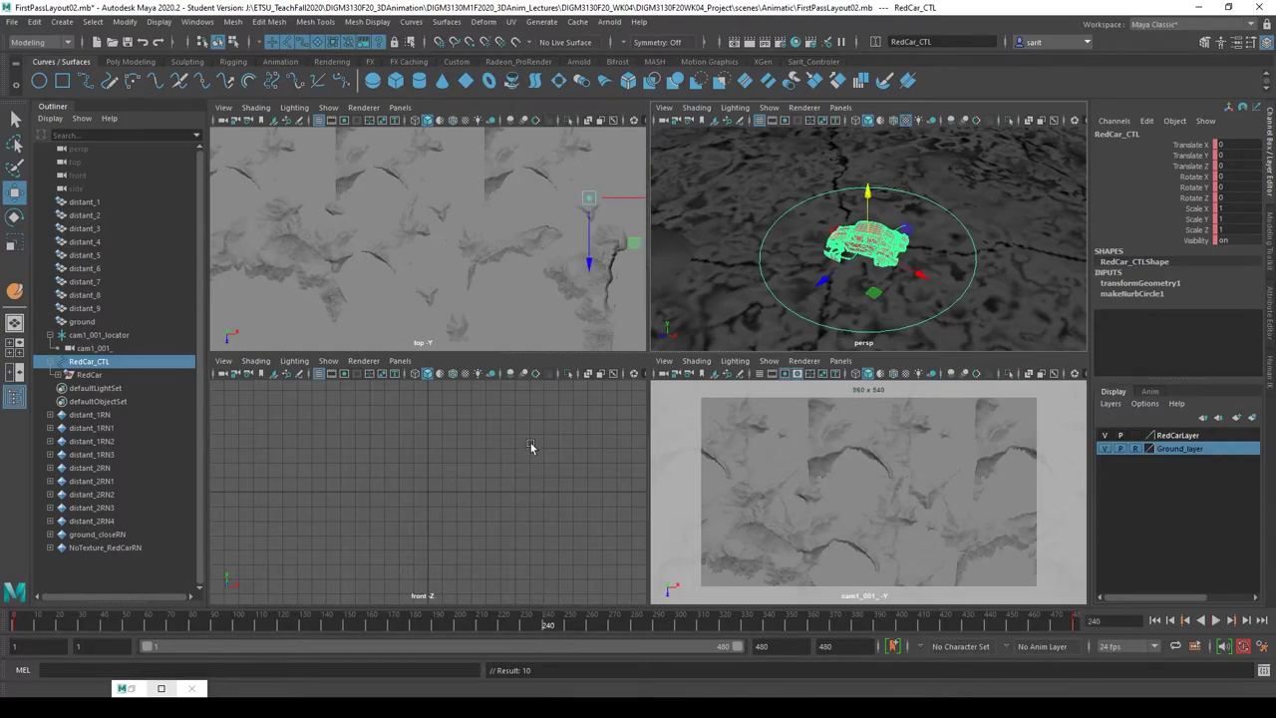
pyautogui.moveTo(1052, 624); pyautogui.dragTo(1074, 625)
pyautogui.keyDown('alt'); pyautogui.moveTo(601, 270); pyautogui.dragTo(549, 250, button='middle'); pyautogui.keyUp('alt')
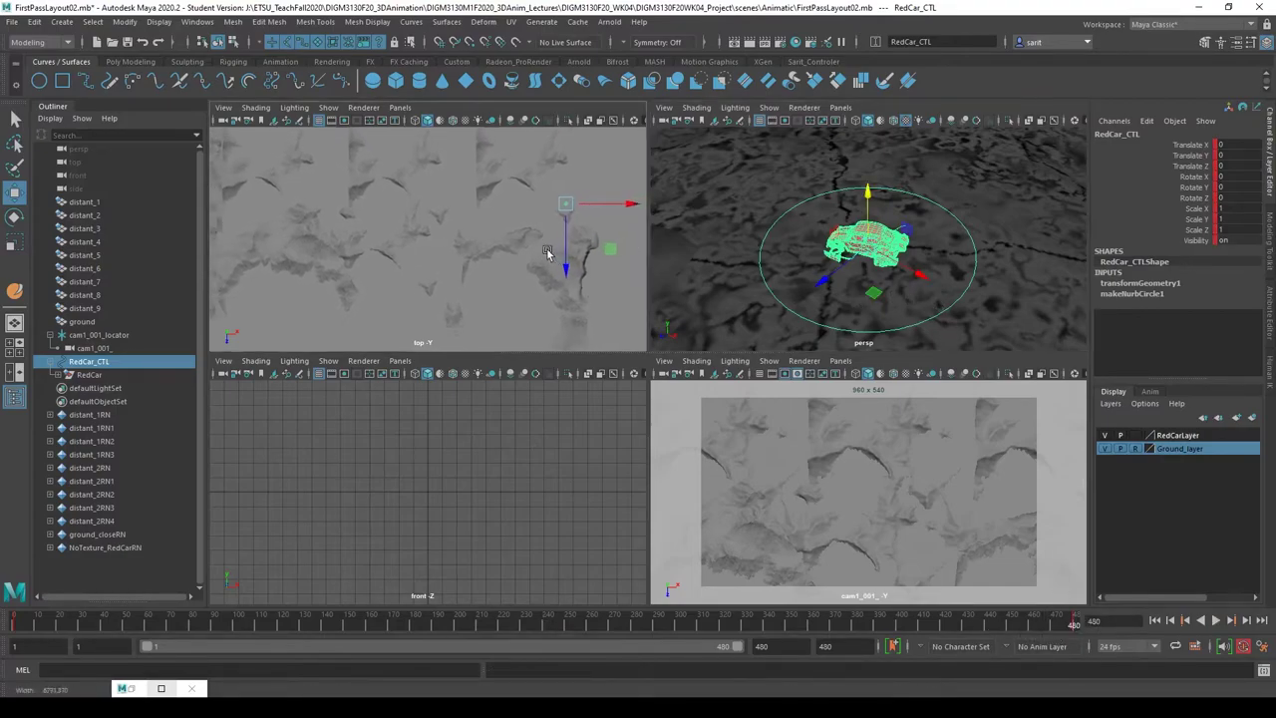
pyautogui.moveTo(598, 252); pyautogui.dragTo(455, 319)
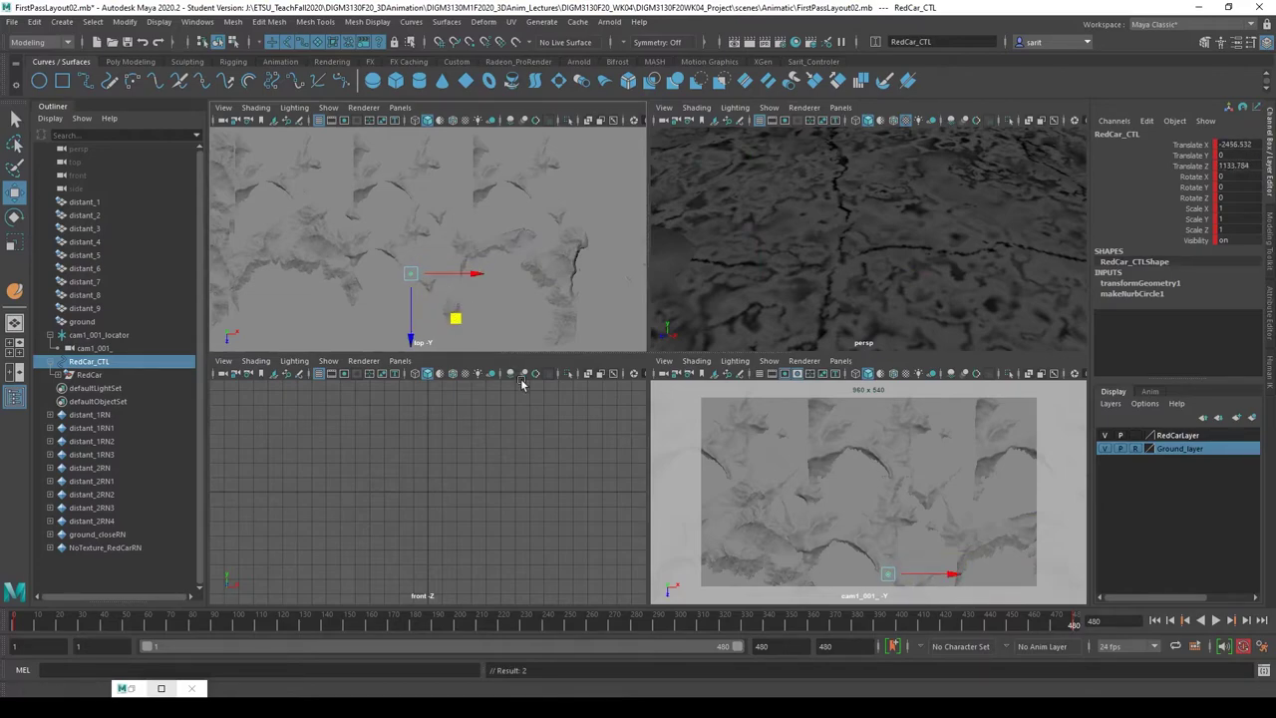
# - At frame 240, move RedCar_CTL along Z to about 276 to bend the car's path around the mountains
pyautogui.hotkey('alt', 'v')
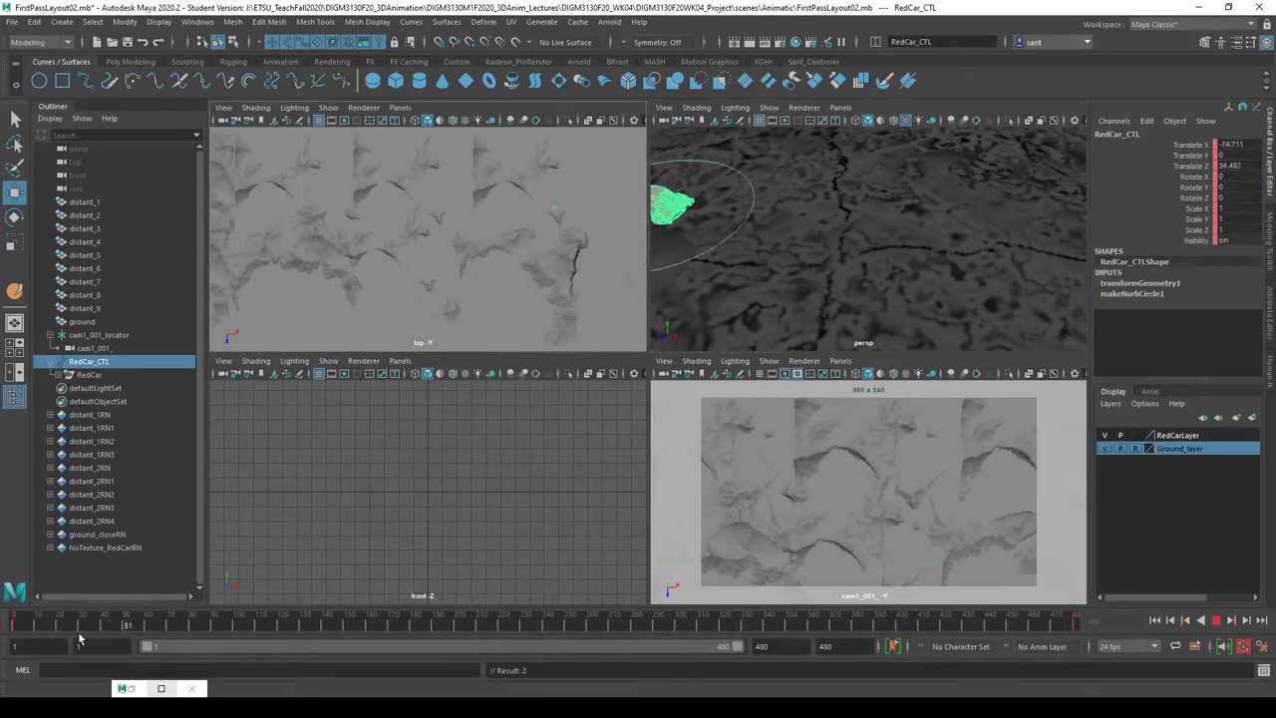
pyautogui.click(1184, 622)
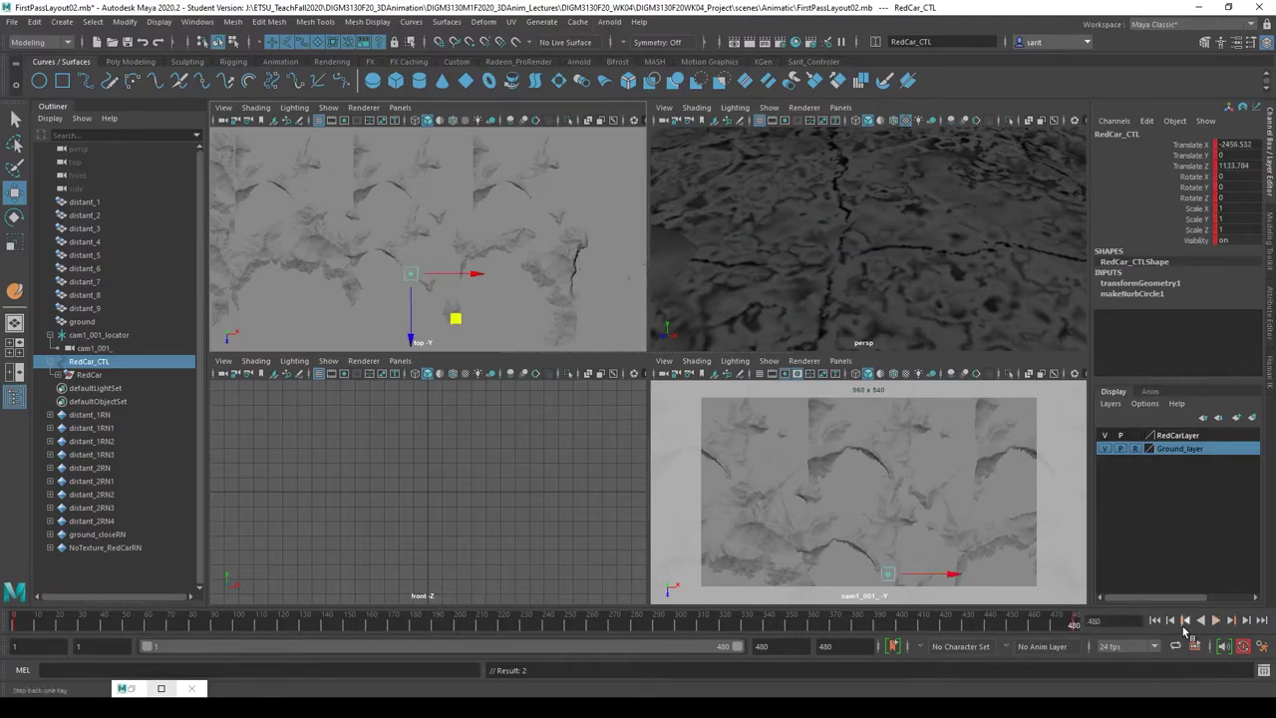
pyautogui.click(1183, 620)
pyautogui.moveTo(1074, 628)
pyautogui.mouseDown()
pyautogui.moveTo(507, 625)
pyautogui.moveTo(546, 629)
pyautogui.mouseUp()
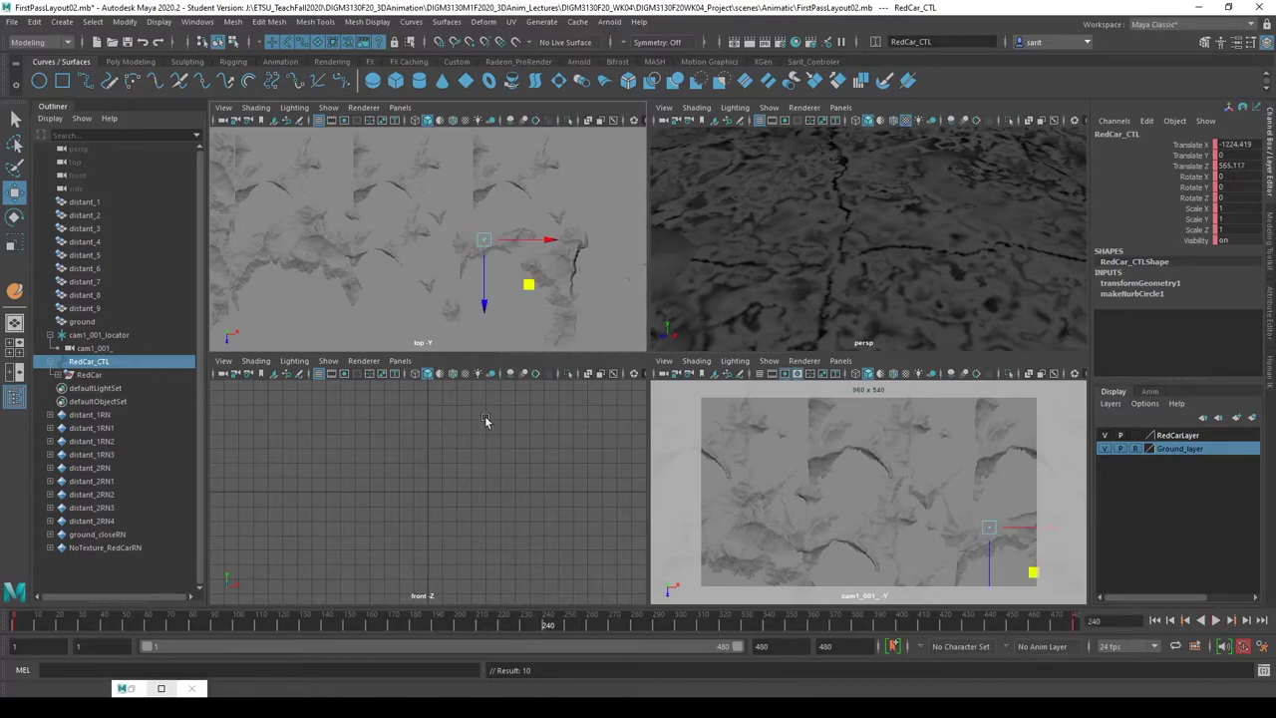
pyautogui.click(479, 305)
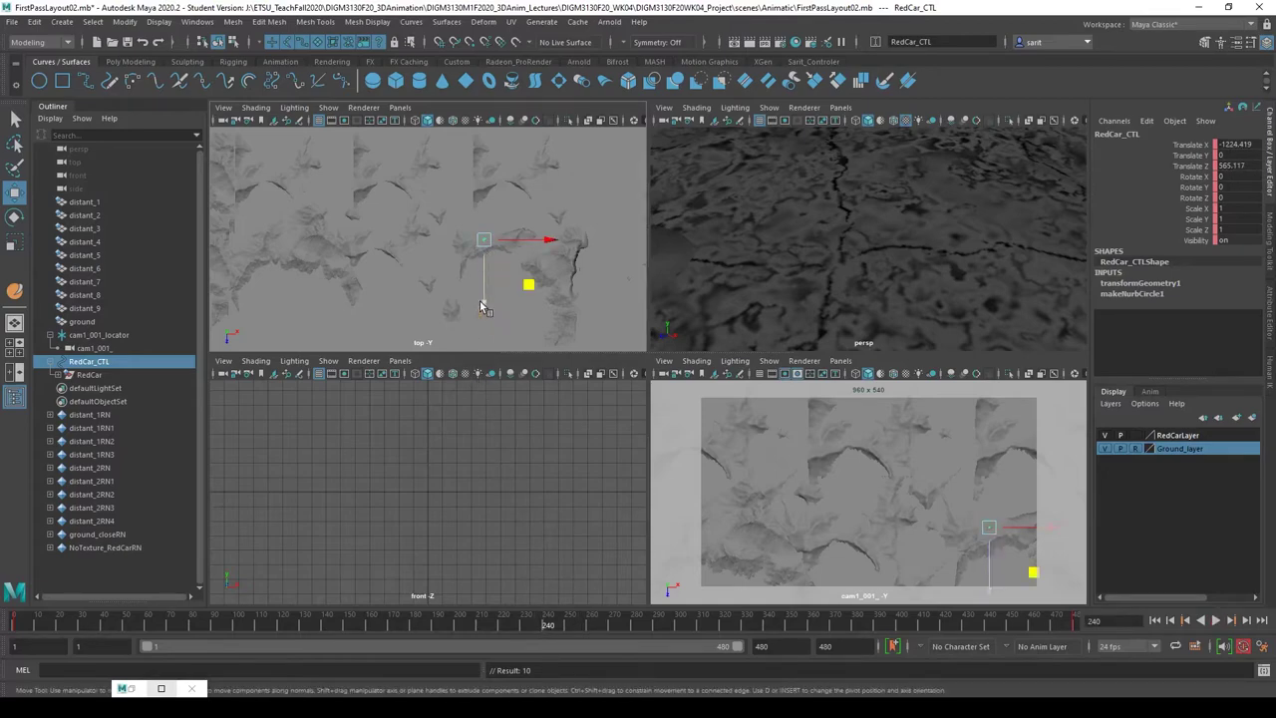
pyautogui.moveTo(483, 305); pyautogui.dragTo(484, 288)
pyautogui.keyDown('alt'); pyautogui.moveTo(490, 279); pyautogui.dragTo(683, 322, button='right'); pyautogui.keyUp('alt')
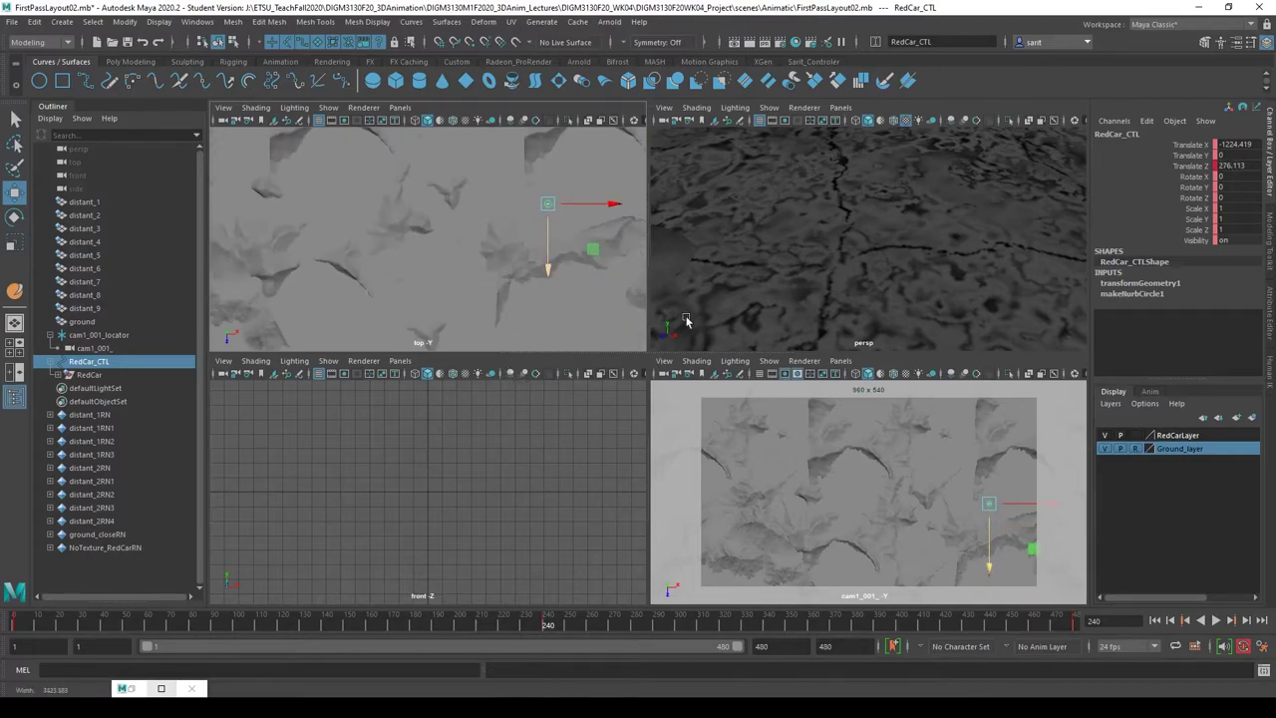
pyautogui.keyDown('alt'); pyautogui.moveTo(609, 306); pyautogui.dragTo(552, 328, button='middle'); pyautogui.keyUp('alt')
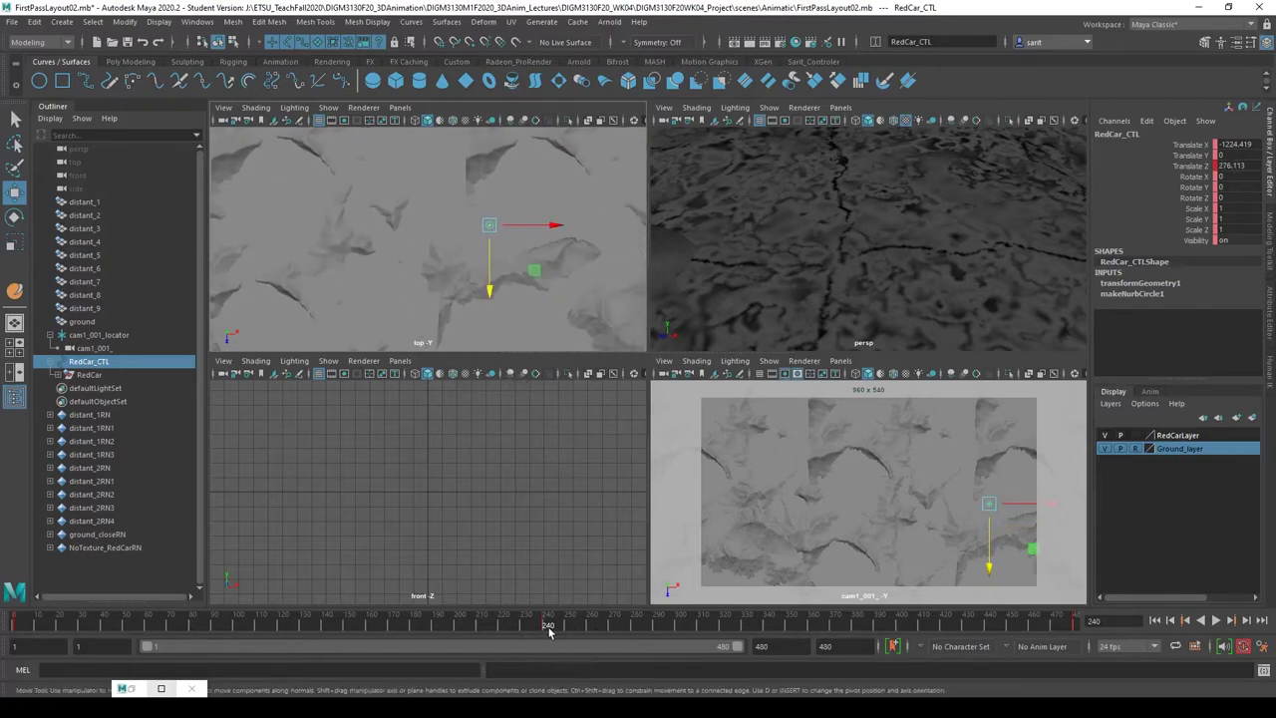
# - Key RedCar_CTL at frame 359 and create an editable motion trail over the Time Slider range with frame numbers shown
pyautogui.hotkey('alt', 'v')
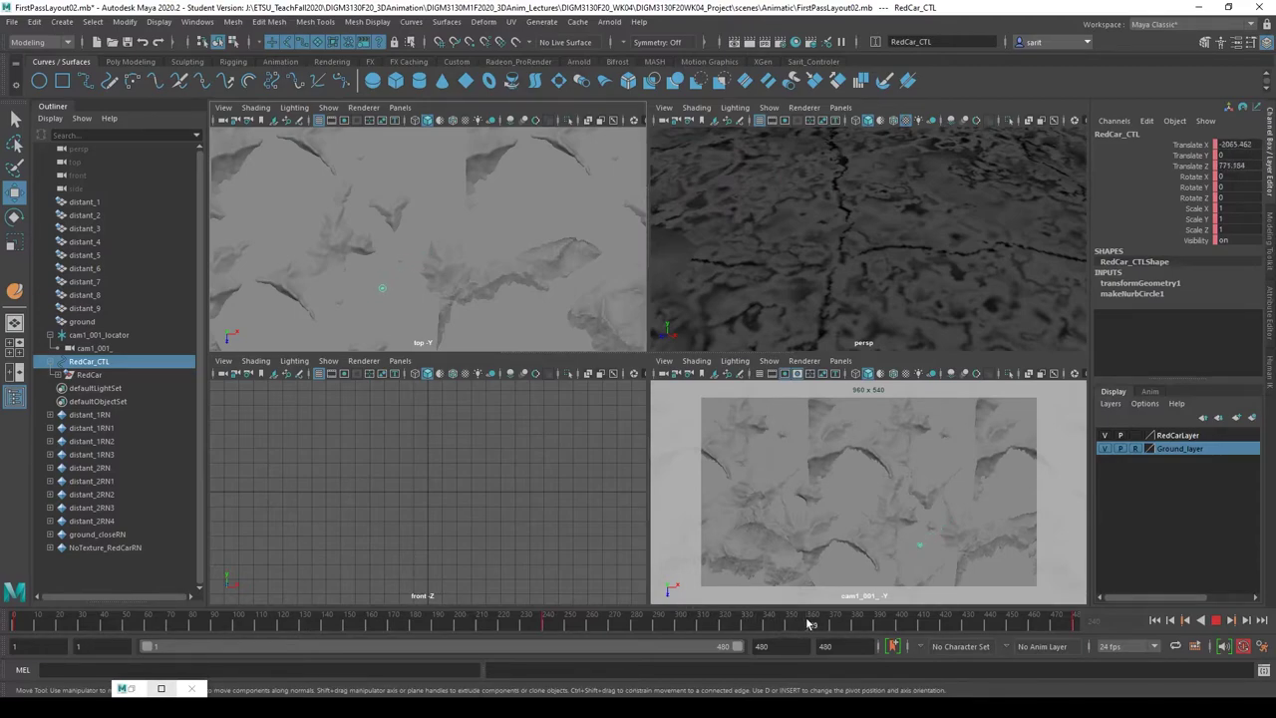
pyautogui.press('Escape')
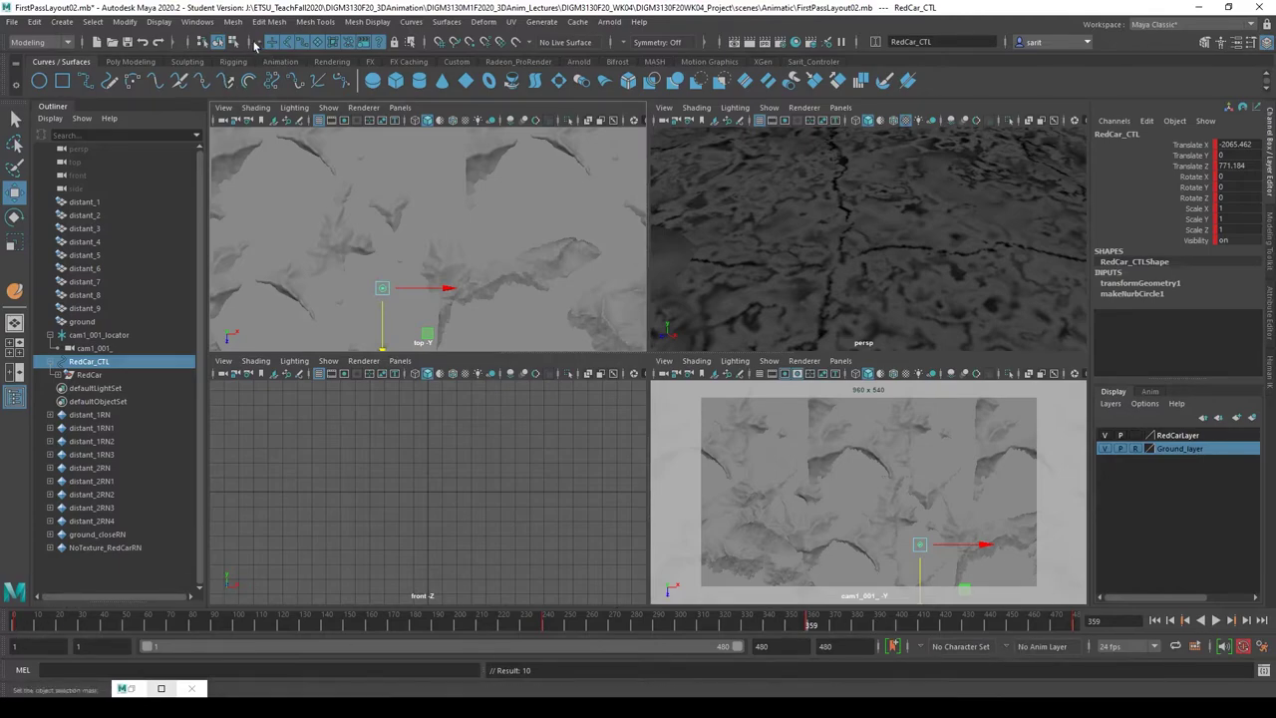
pyautogui.click(32, 43)
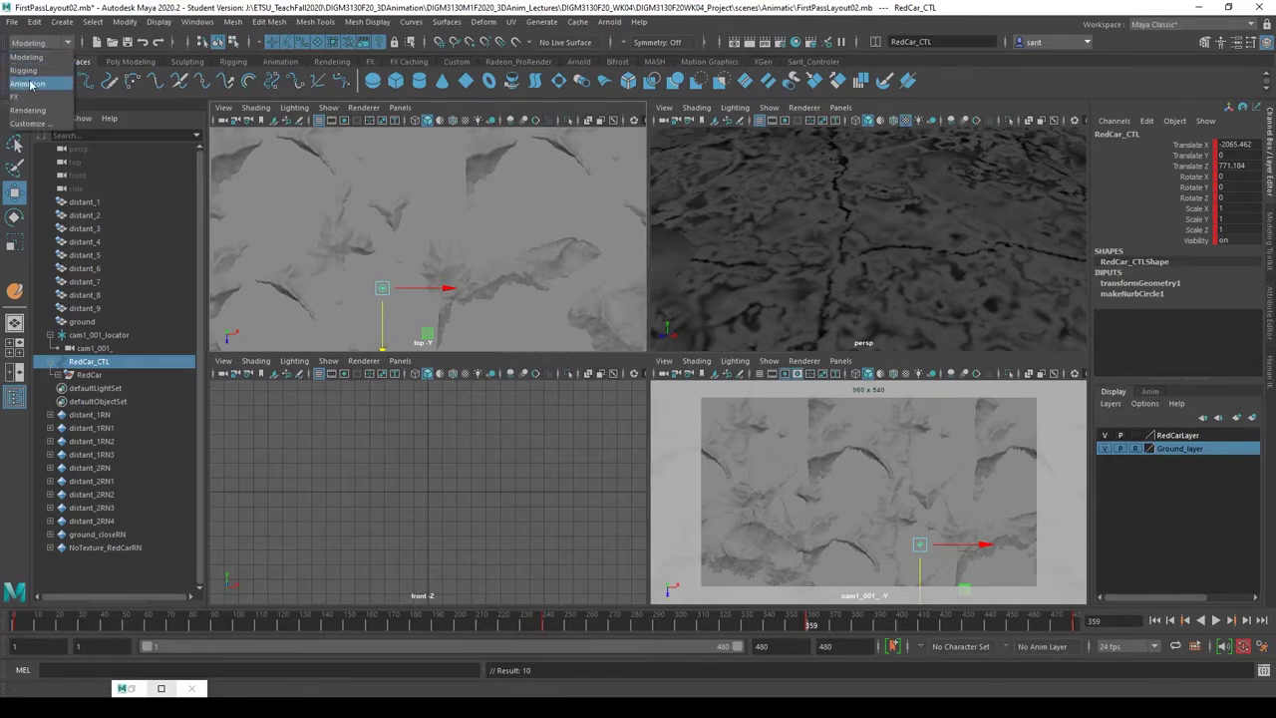
pyautogui.click(30, 84)
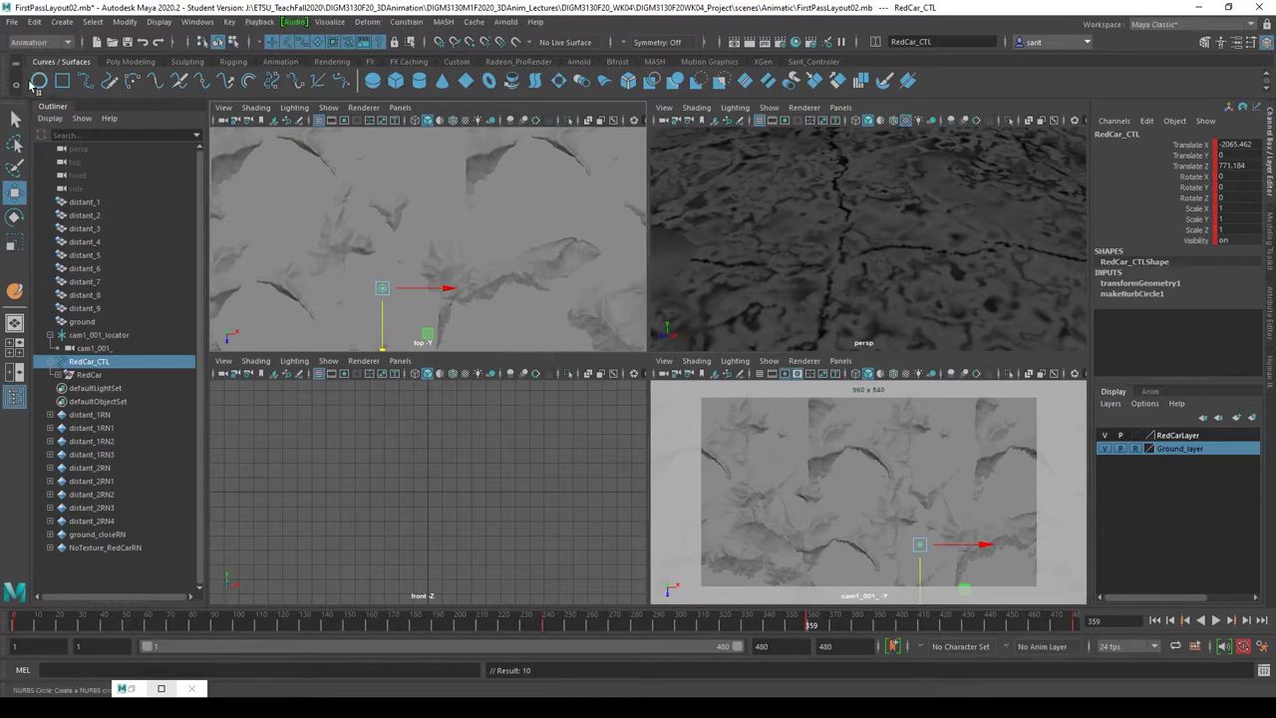
pyautogui.click(329, 21)
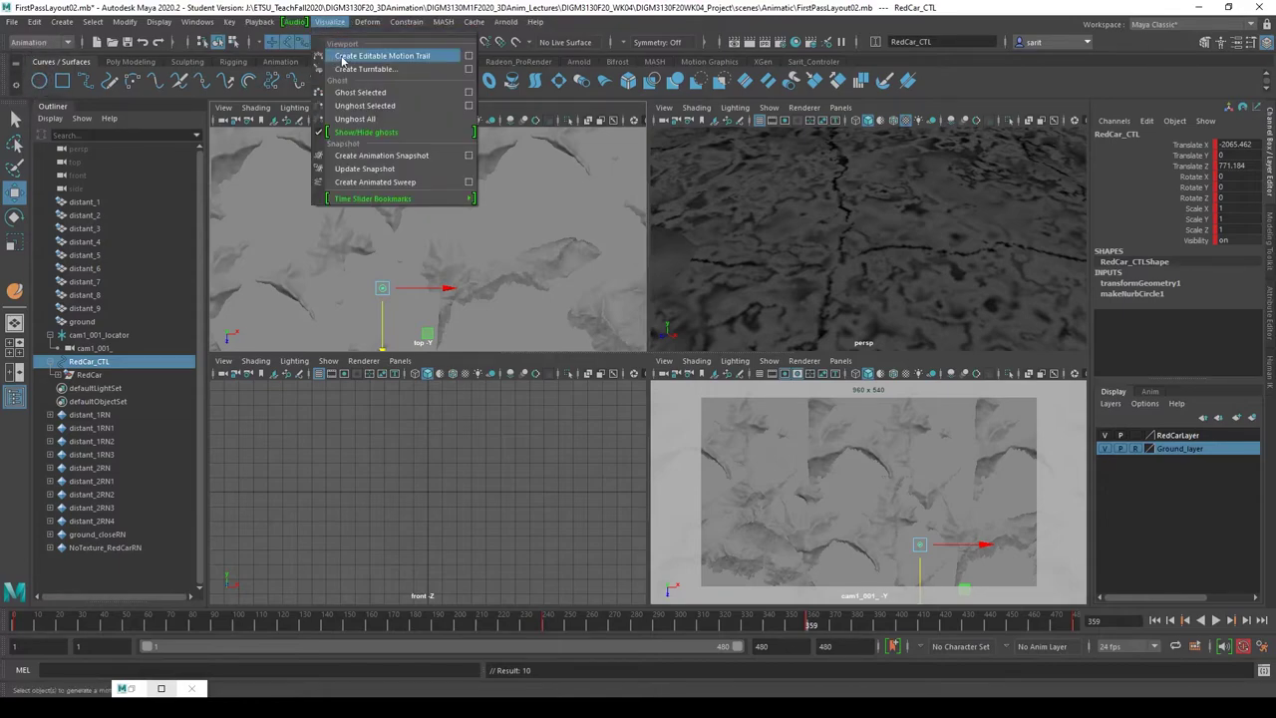
pyautogui.click(469, 56)
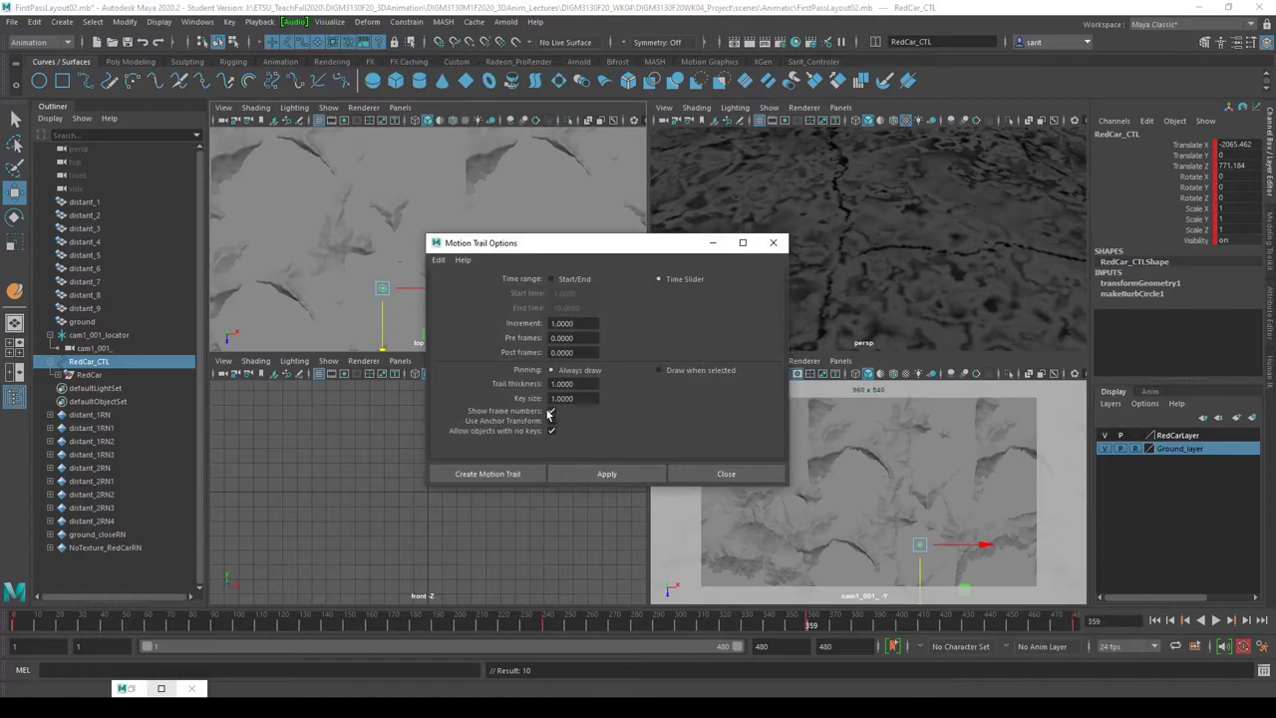
pyautogui.click(498, 478)
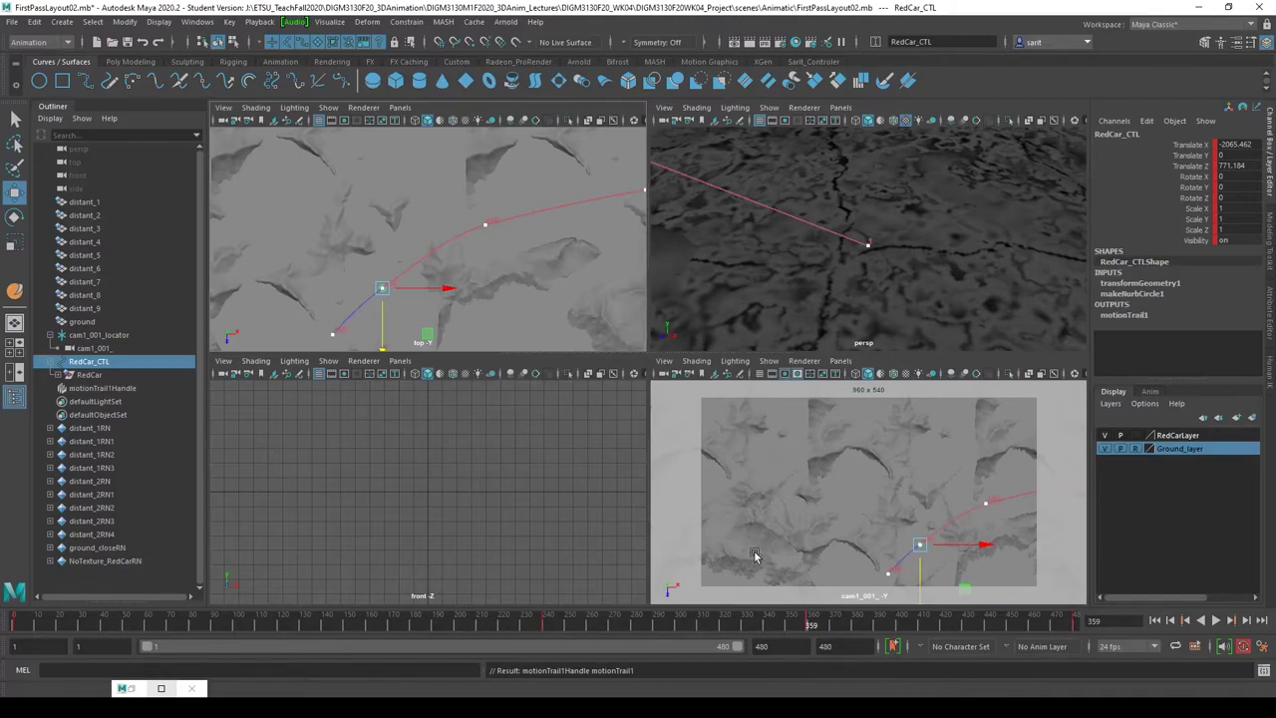
# - At frame 295, move RedCar_CTL to about X -1732, Z 288 to reshape the motion trail
pyautogui.hotkey('alt', 'v')
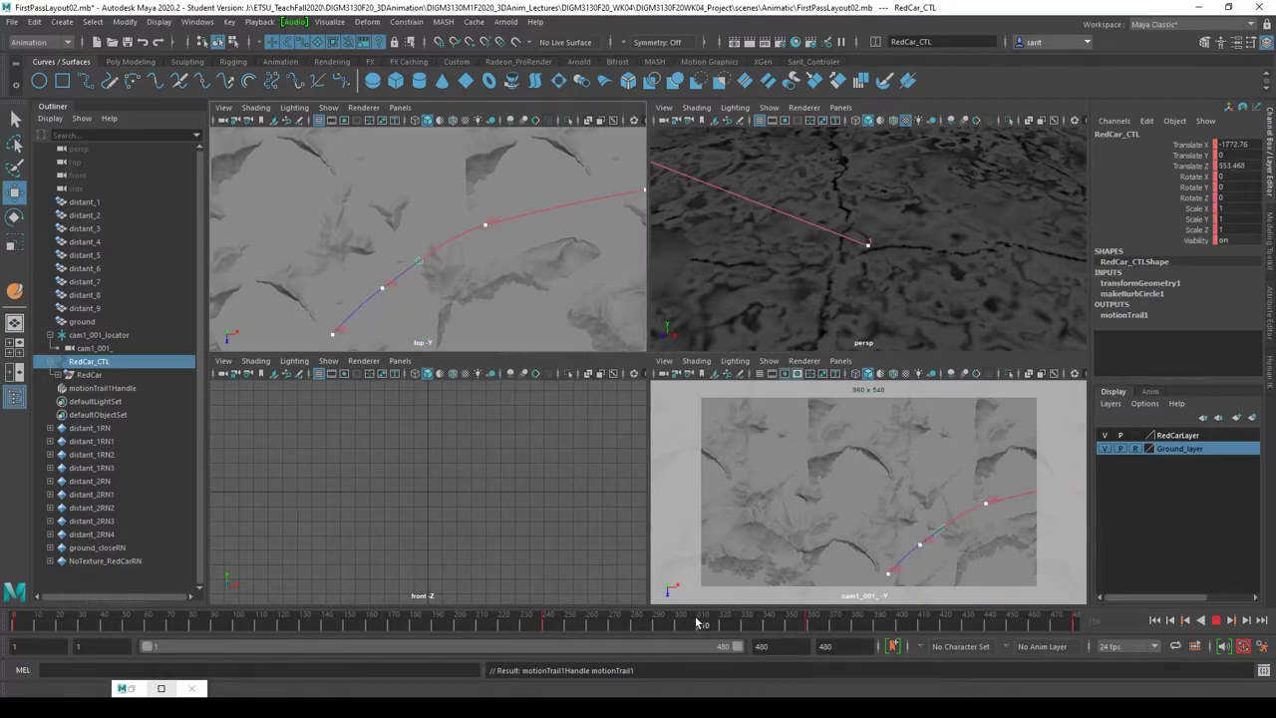
pyautogui.click(676, 624)
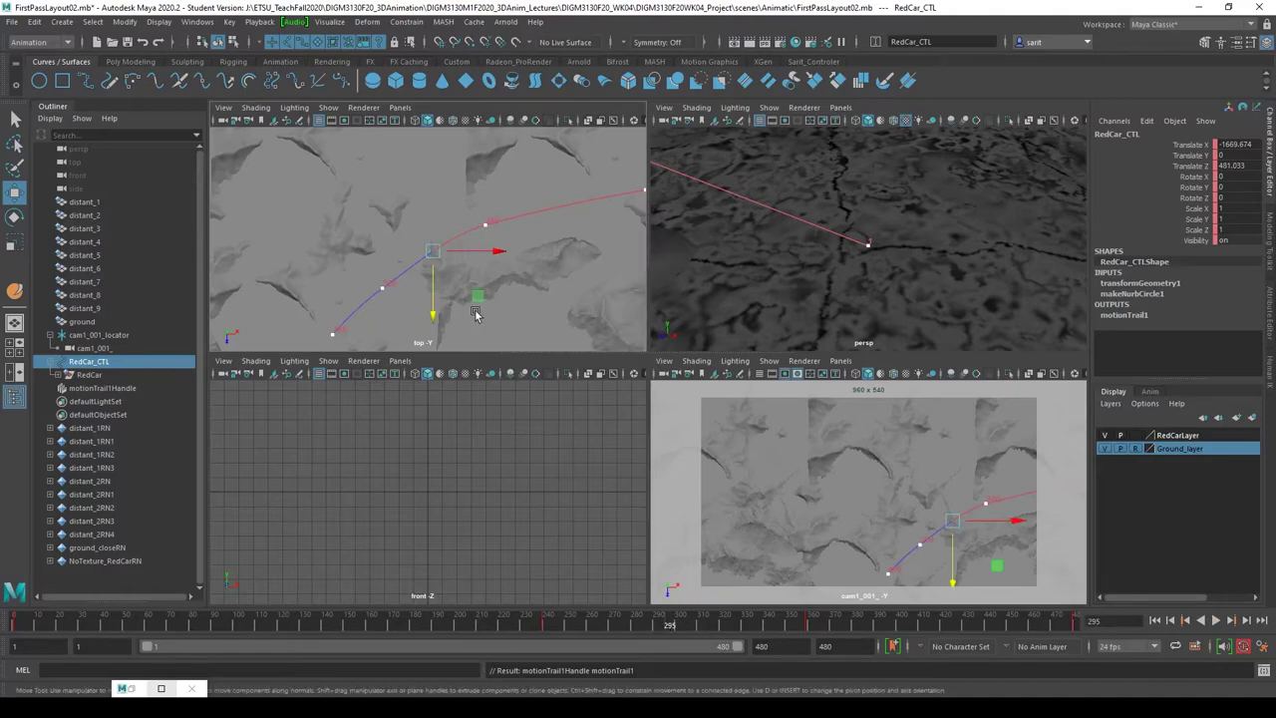
pyautogui.moveTo(473, 295); pyautogui.dragTo(468, 273)
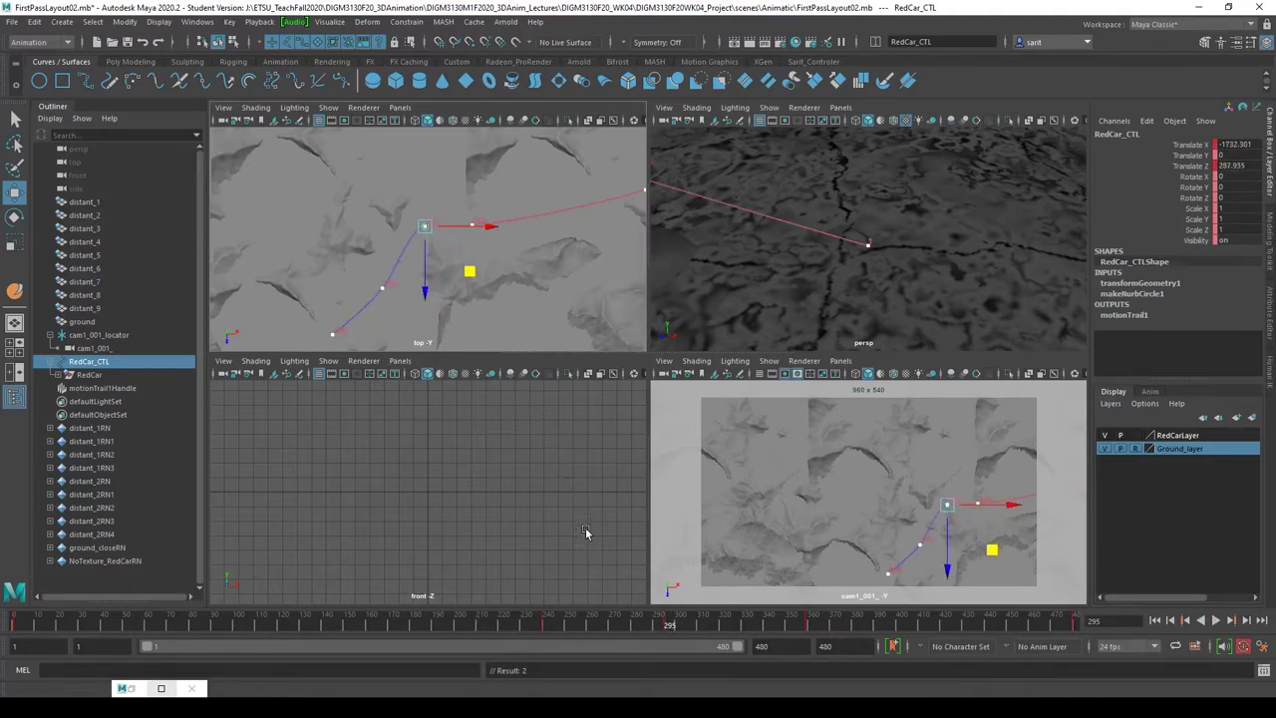
# - At frame 119, move RedCar_CTL to about X -491, Z 12
pyautogui.hotkey('alt', 'v')
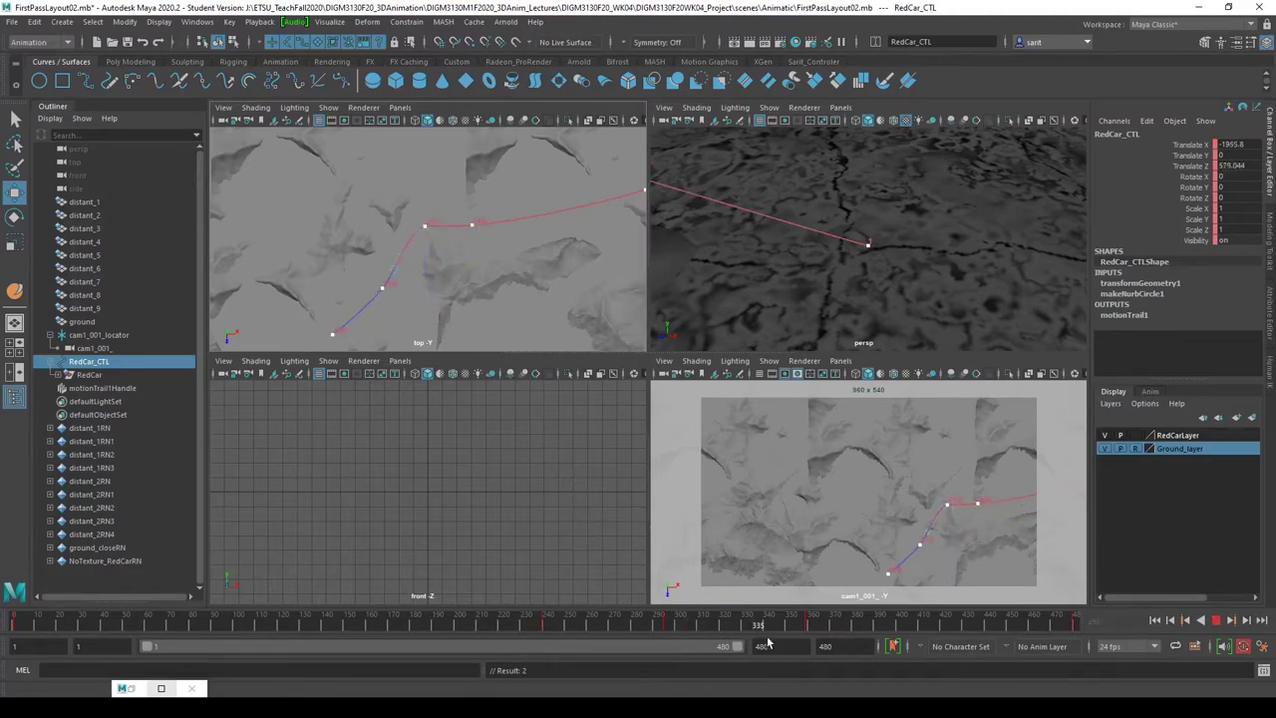
pyautogui.moveTo(466, 610); pyautogui.dragTo(367, 596)
pyautogui.moveTo(276, 587); pyautogui.dragTo(255, 598)
pyautogui.hotkey('alt', 'v')
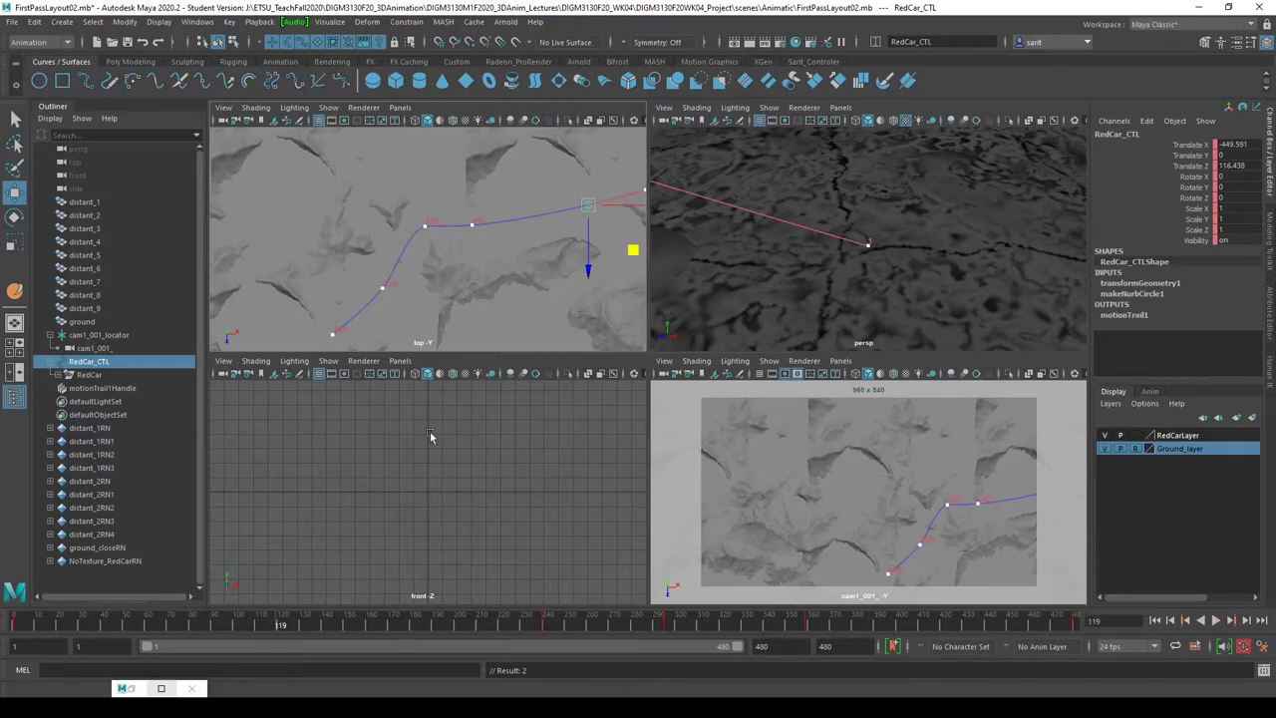
pyautogui.moveTo(639, 251); pyautogui.dragTo(626, 237)
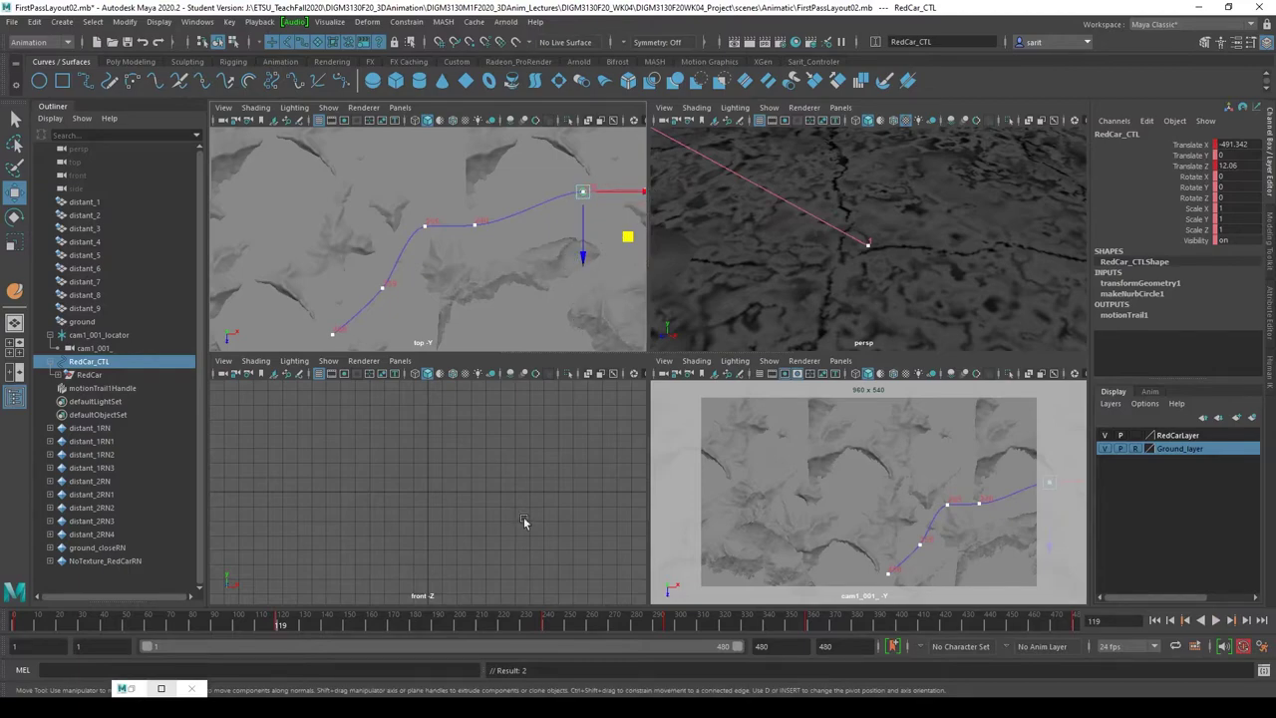
# - At frame 59, move RedCar_CTL along Z to about -47 to curve the start of the car's path
pyautogui.hotkey('alt', 'v')
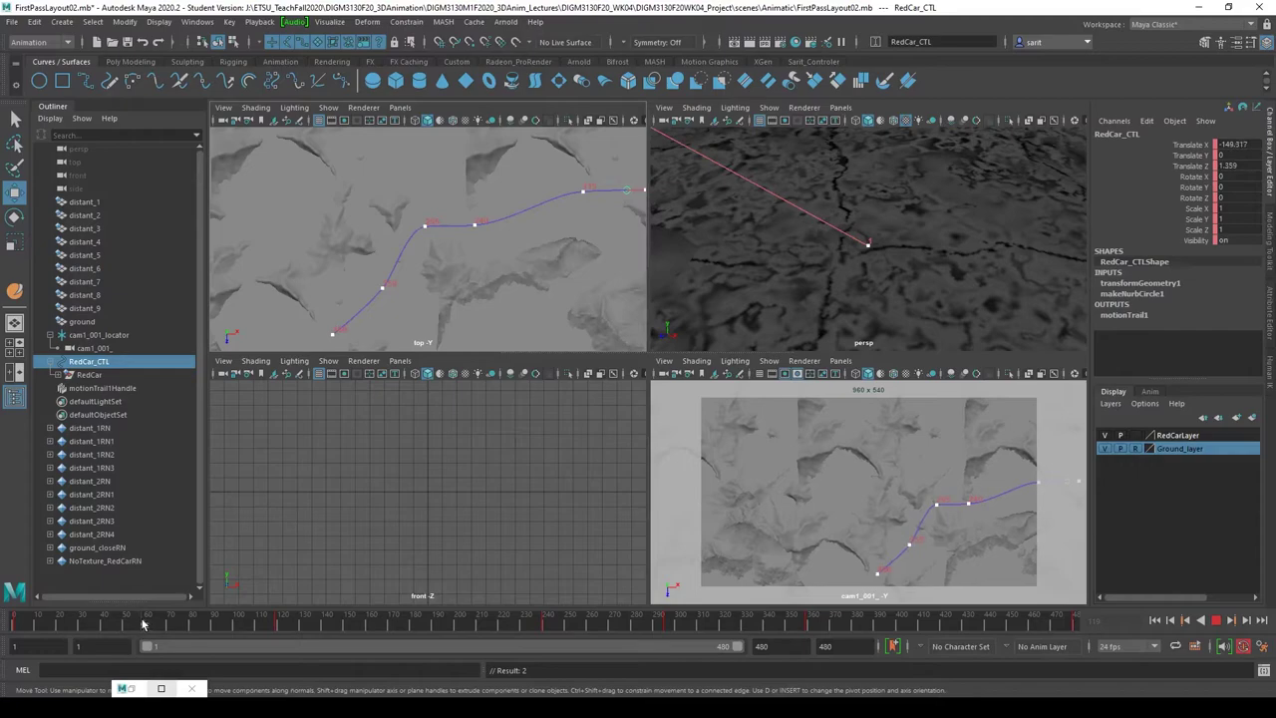
pyautogui.click(146, 623)
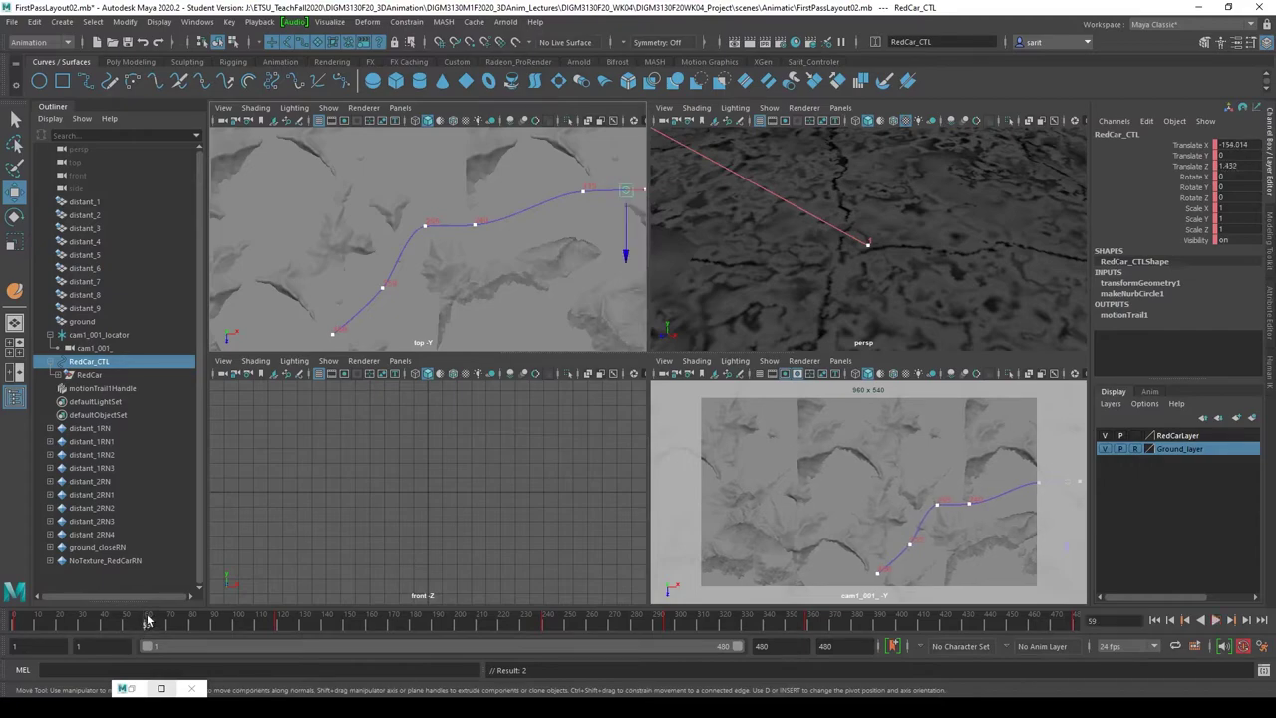
pyautogui.moveTo(569, 259)
pyautogui.keyDown('alt'); pyautogui.mouseDown(button='middle')
pyautogui.moveTo(528, 279)
pyautogui.moveTo(530, 293)
pyautogui.mouseUp(button='middle'); pyautogui.keyUp('alt')
pyautogui.scroll(5, 533, 284)
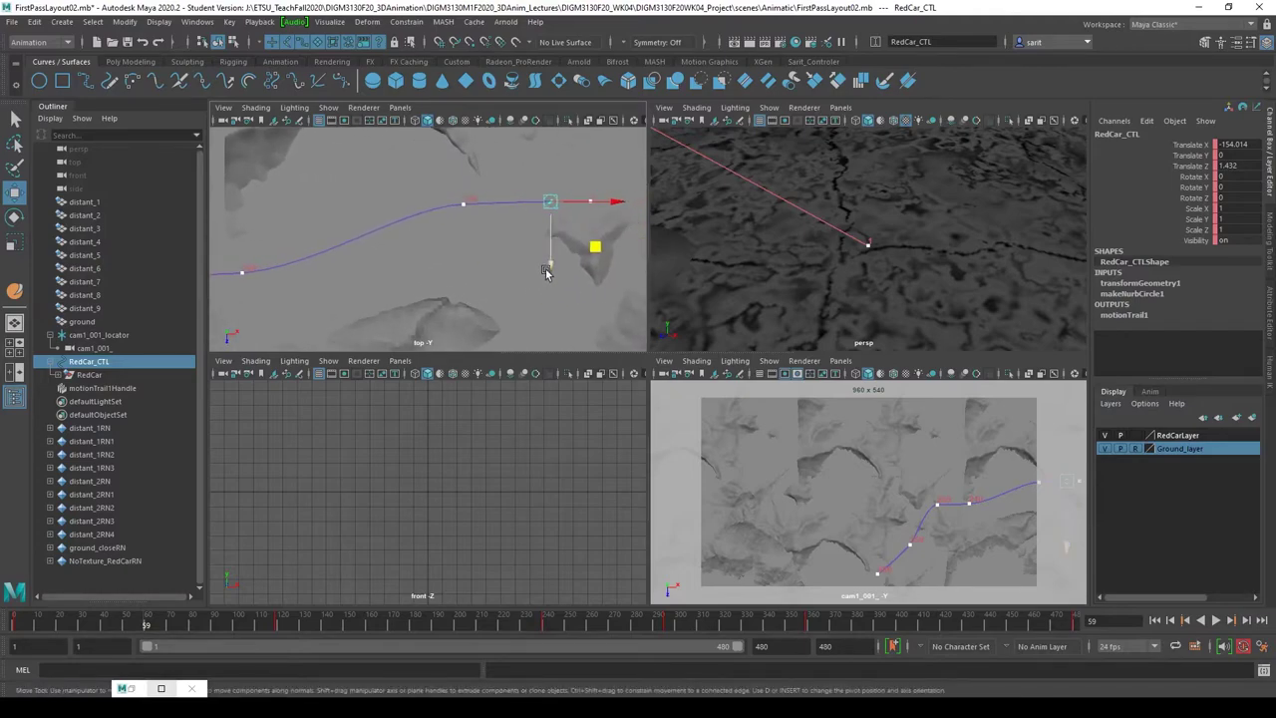
pyautogui.moveTo(549, 270); pyautogui.dragTo(552, 257)
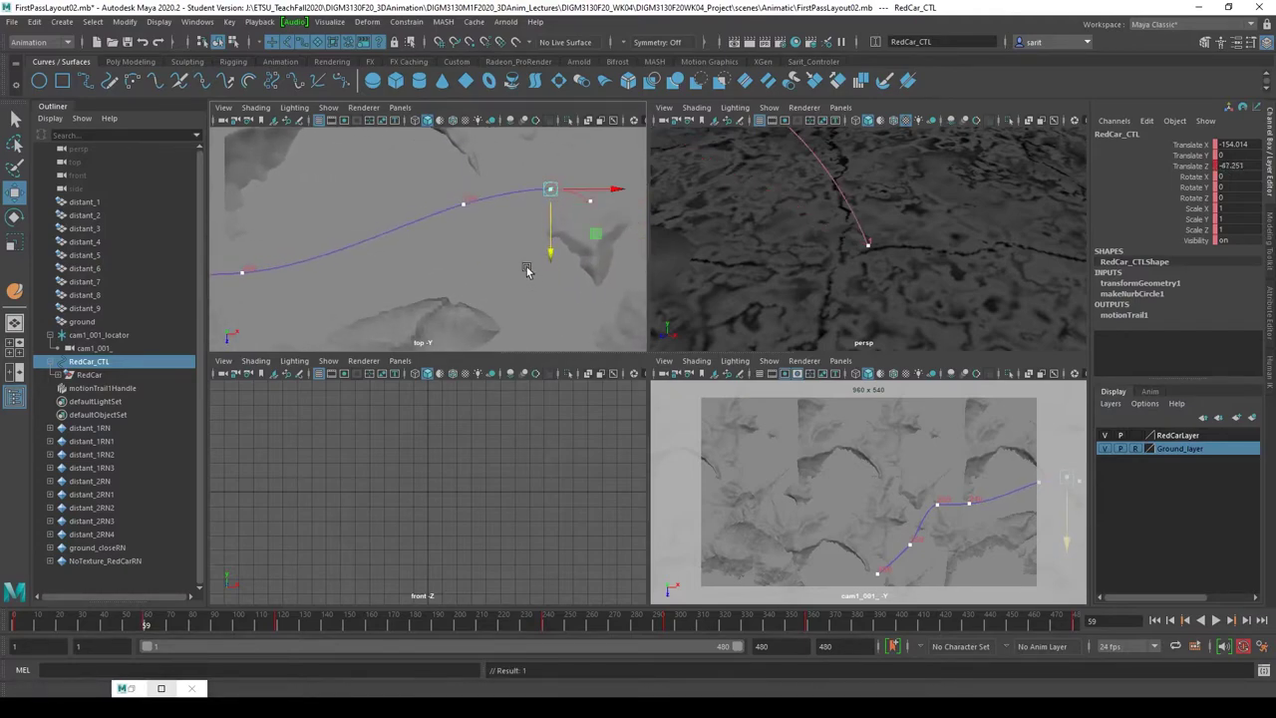
# - Inspect the motion trail and reposition RedCar_CTL at frame 240 to about X -1308, Z 355
pyautogui.keyDown('alt'); pyautogui.moveTo(819, 236); pyautogui.dragTo(877, 250); pyautogui.keyUp('alt')
pyautogui.scroll(2, 530, 272)
pyautogui.scroll(-2, 530, 272)
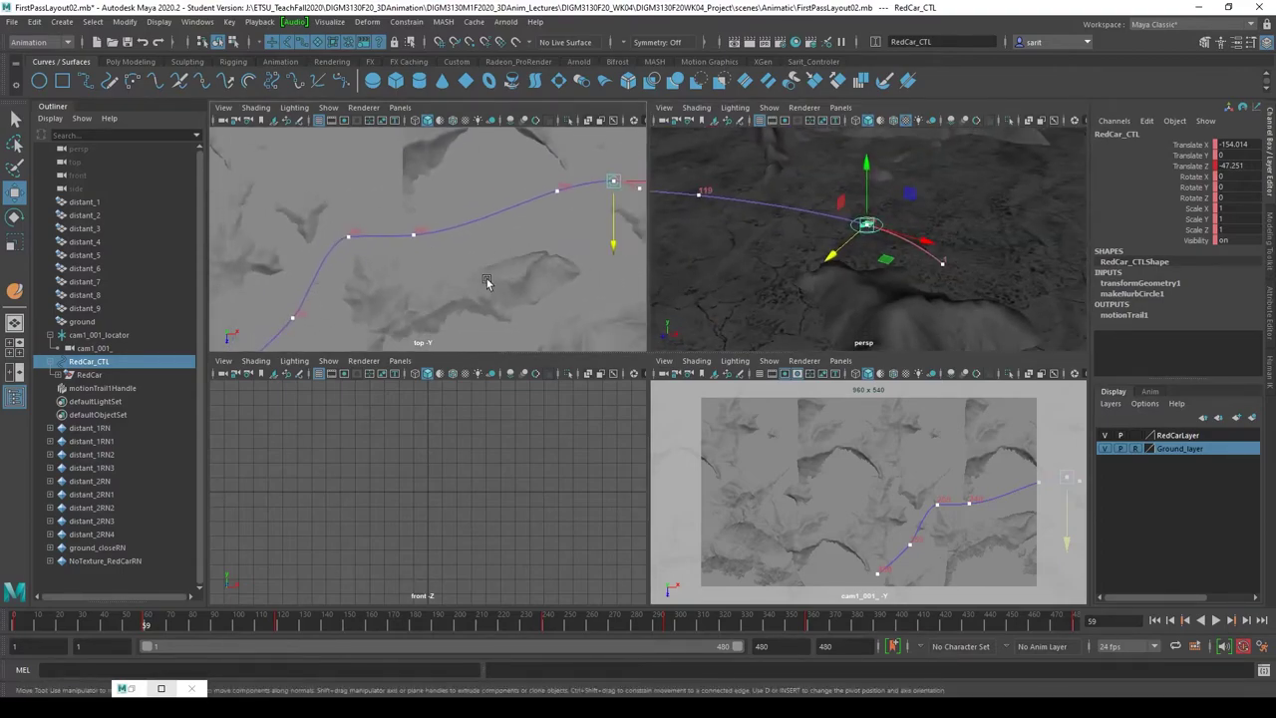
pyautogui.scroll(-2, 490, 276)
pyautogui.moveTo(184, 628); pyautogui.dragTo(484, 654)
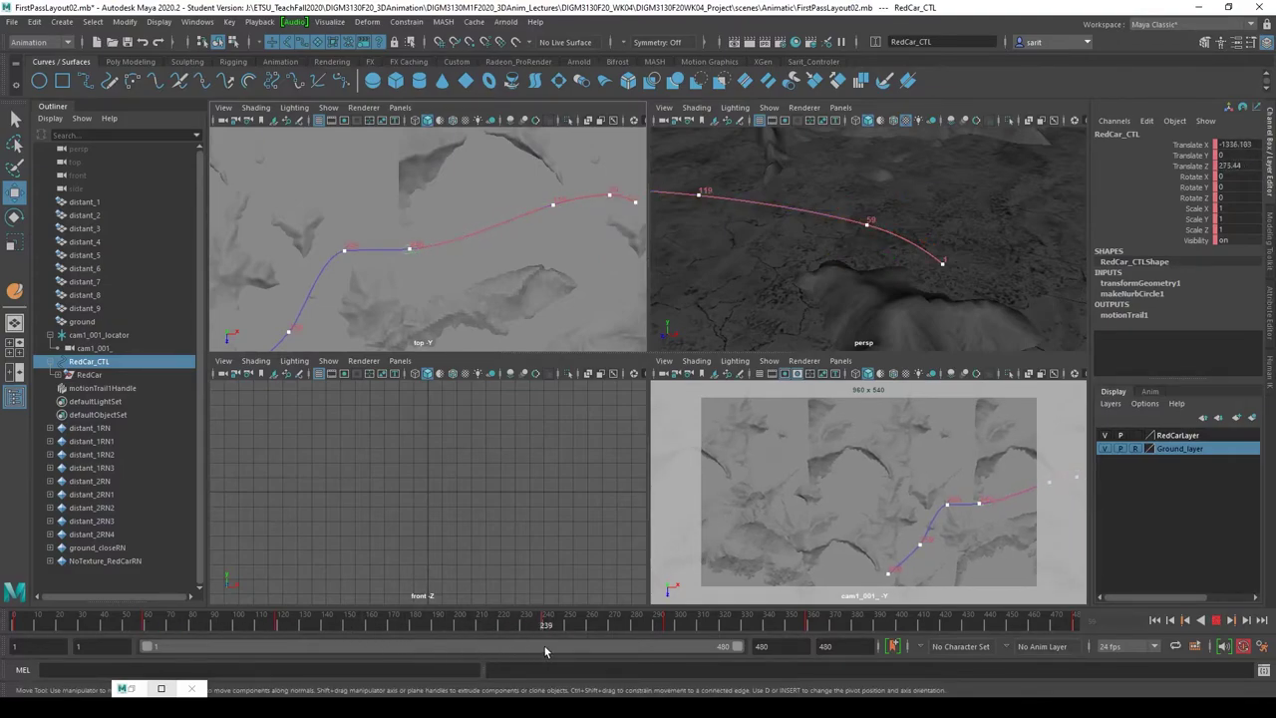
pyautogui.press('Escape')
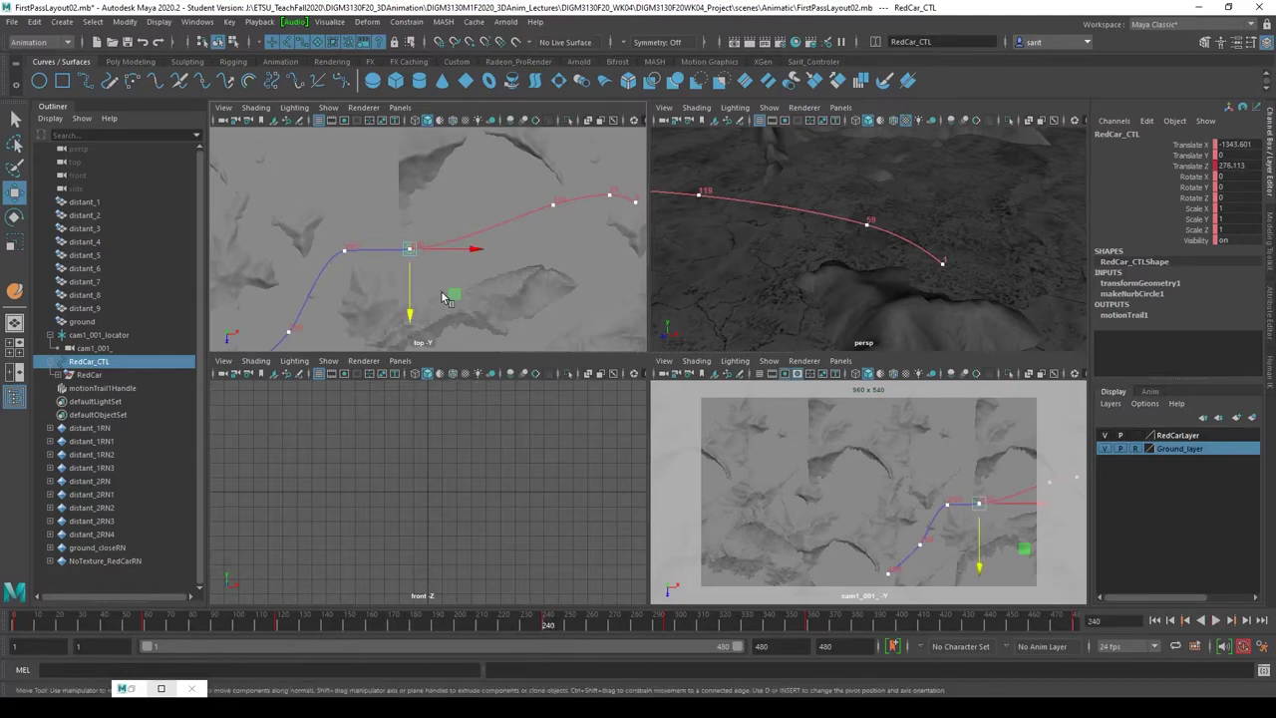
pyautogui.moveTo(445, 299); pyautogui.dragTo(452, 309)
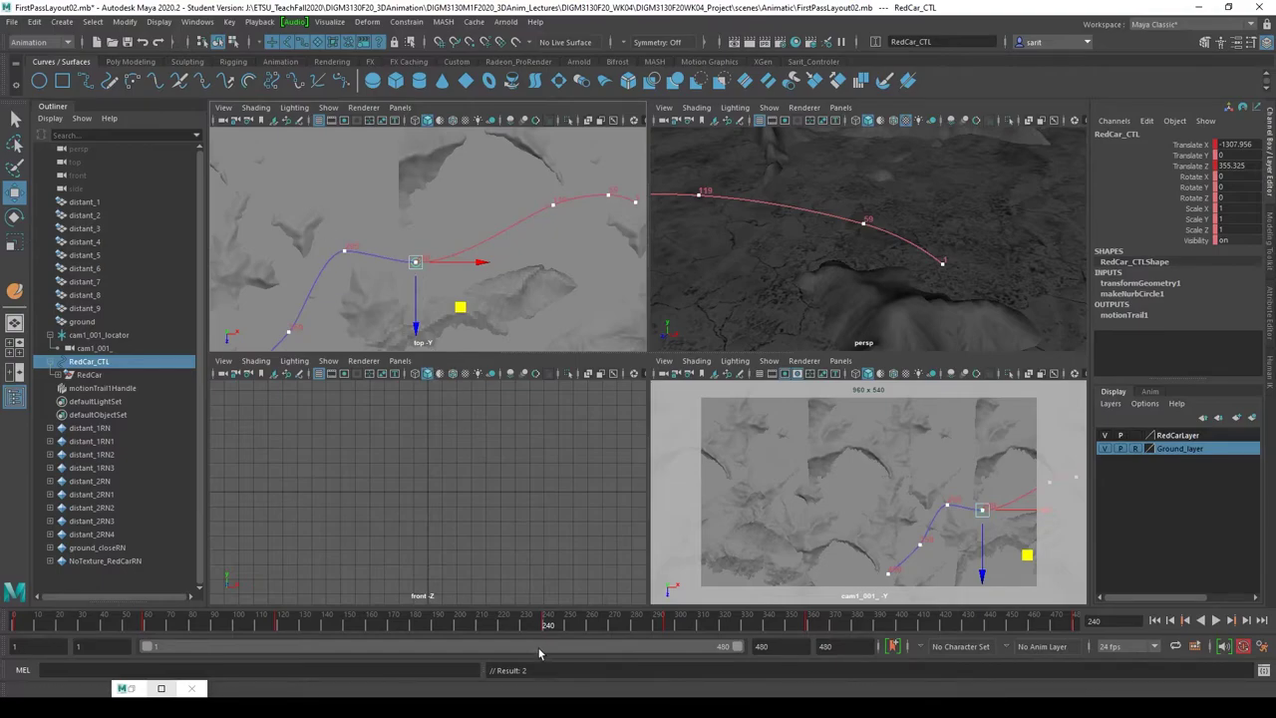
# - Move RedCar_CTL along Z to about 307 at frame 269, and shift it slightly toward negative X at frame 325
pyautogui.moveTo(546, 628); pyautogui.dragTo(607, 627)
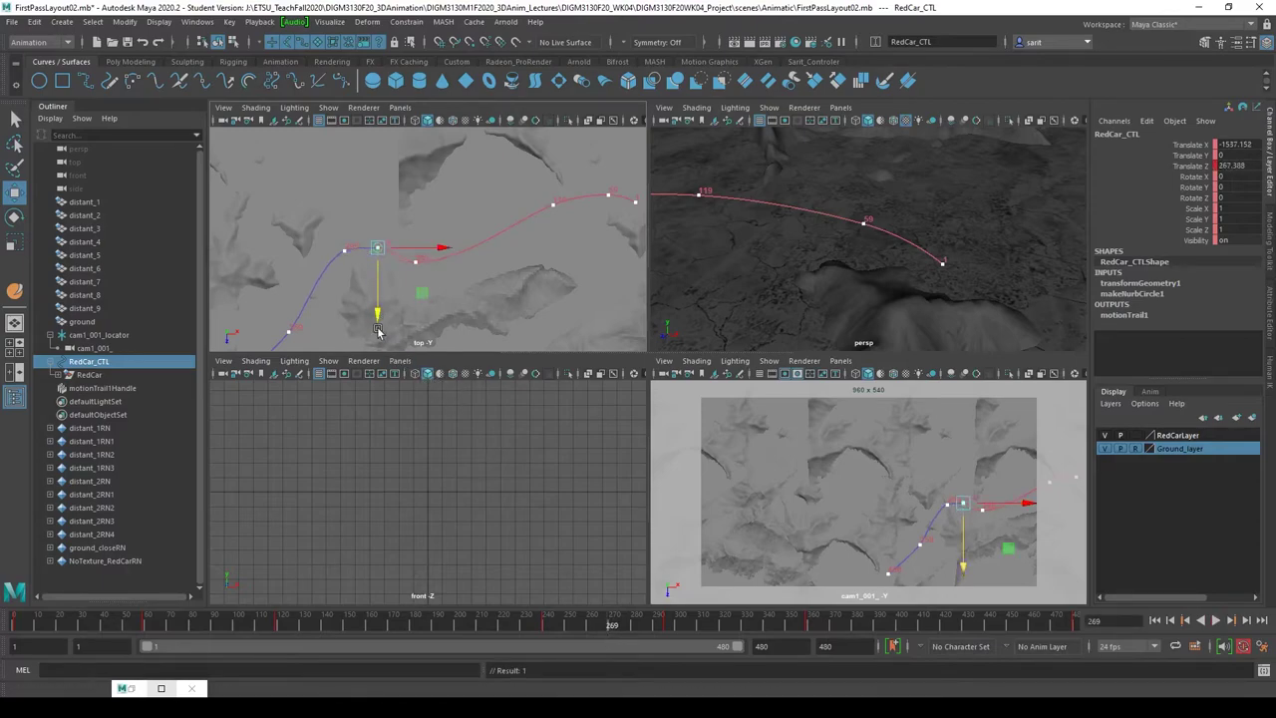
pyautogui.moveTo(376, 315); pyautogui.dragTo(375, 321)
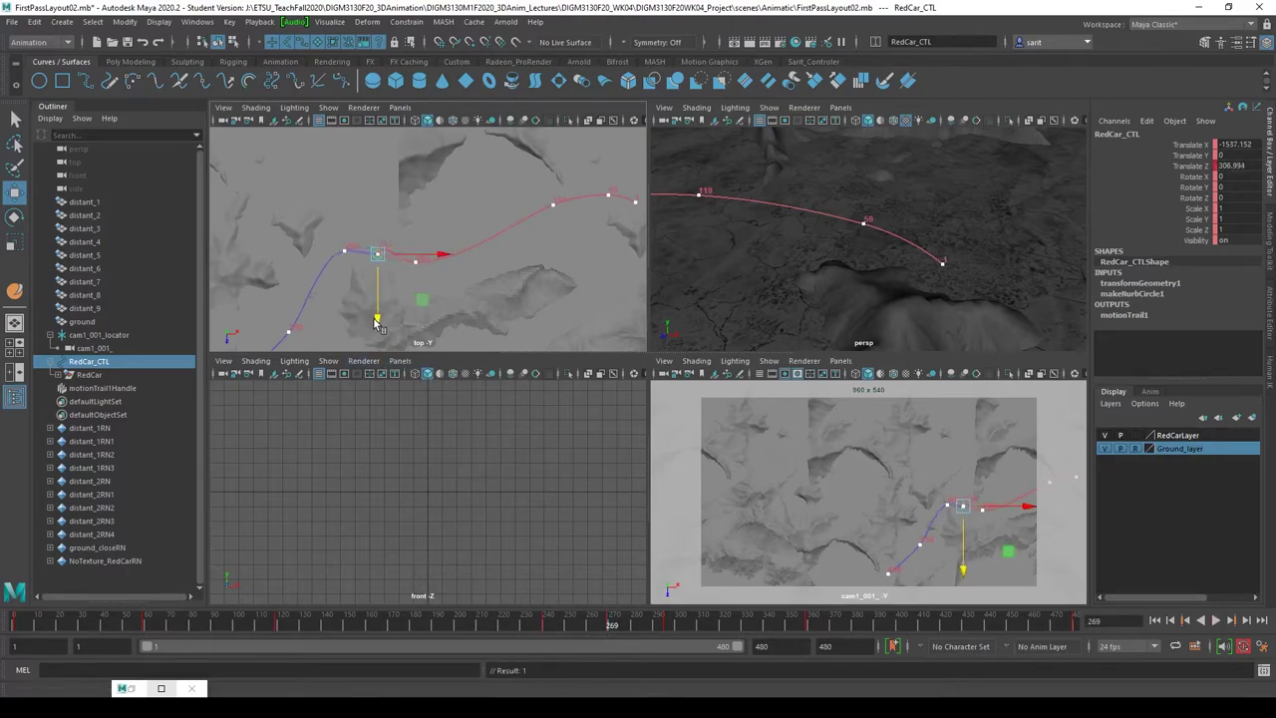
pyautogui.hotkey('alt', 'v')
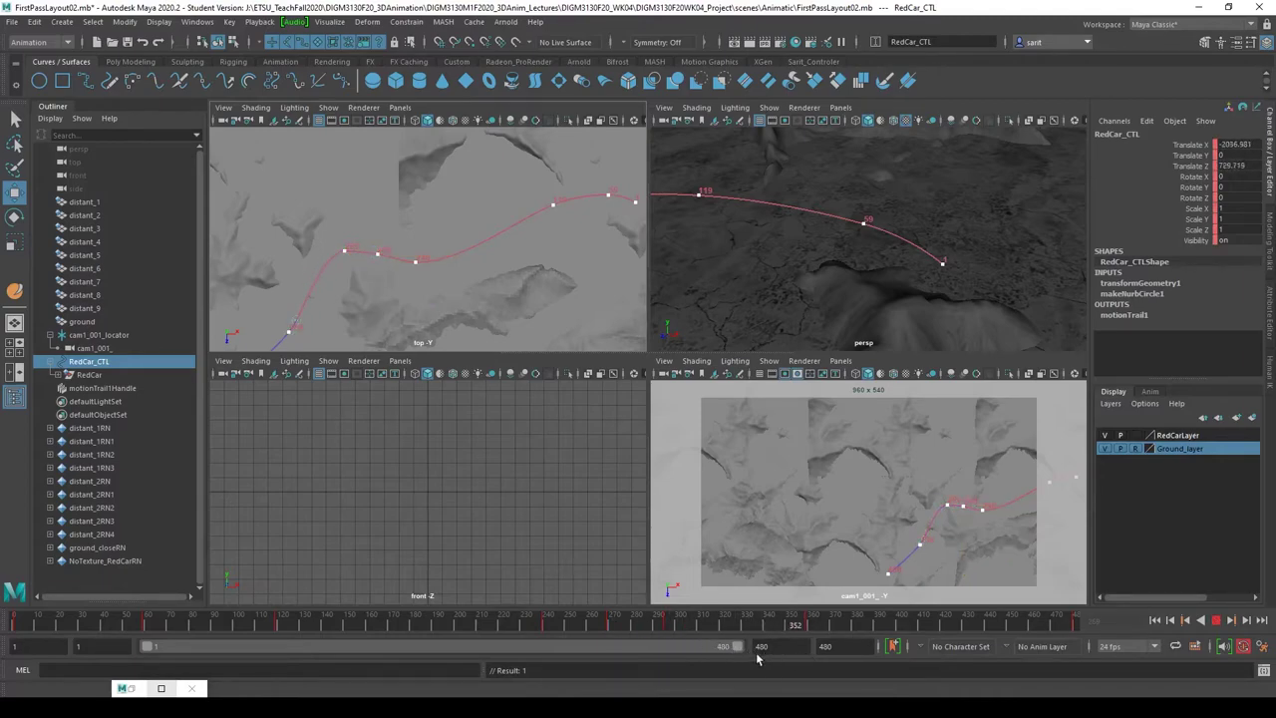
pyautogui.hotkey('alt', 'v')
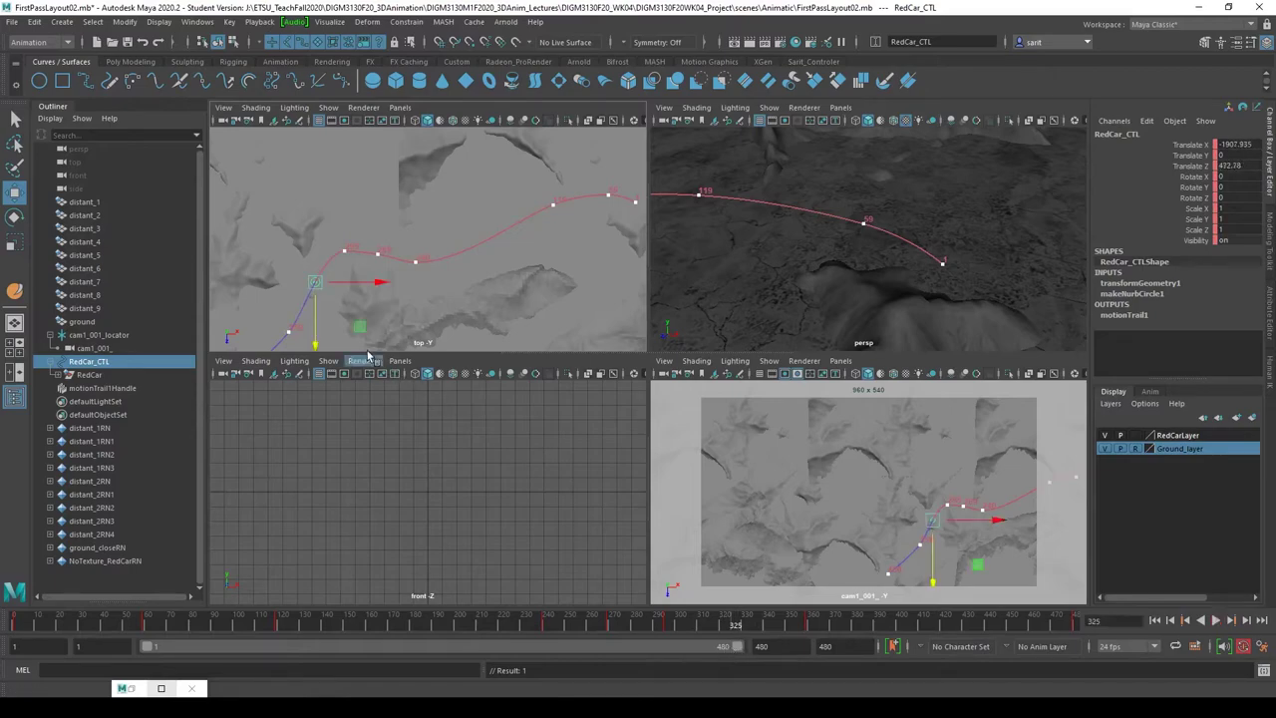
pyautogui.keyDown('alt'); pyautogui.moveTo(336, 310); pyautogui.dragTo(598, 329, button='middle'); pyautogui.keyUp('alt')
pyautogui.moveTo(560, 319); pyautogui.dragTo(543, 315)
# - At frame 413, move RedCar_CTL to about X -2267, Z 1040 to curve the end of the motion trail
pyautogui.keyDown('alt'); pyautogui.moveTo(571, 319); pyautogui.dragTo(407, 250, button='right'); pyautogui.keyUp('alt')
pyautogui.keyDown('alt'); pyautogui.moveTo(408, 250); pyautogui.dragTo(427, 199, button='middle'); pyautogui.keyUp('alt')
pyautogui.keyDown('alt'); pyautogui.moveTo(464, 260); pyautogui.dragTo(501, 208, button='middle'); pyautogui.keyUp('alt')
pyautogui.hotkey('alt', 'v')
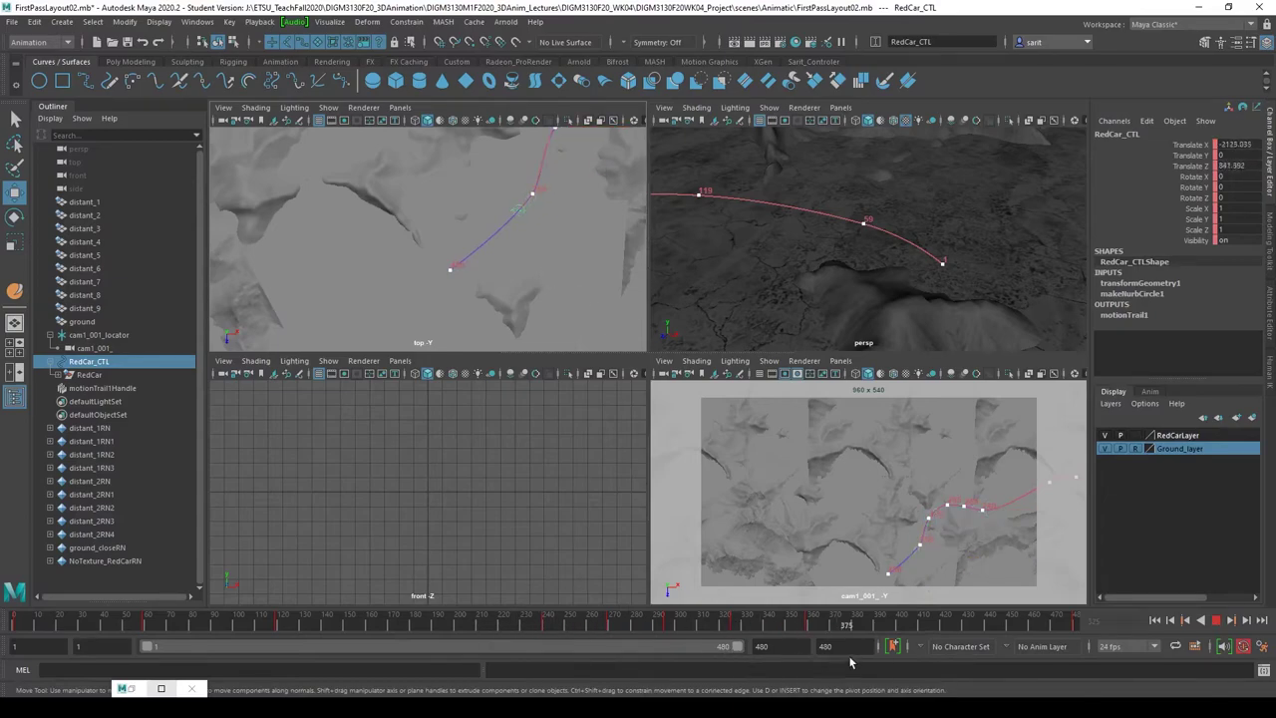
pyautogui.hotkey('alt', 'v')
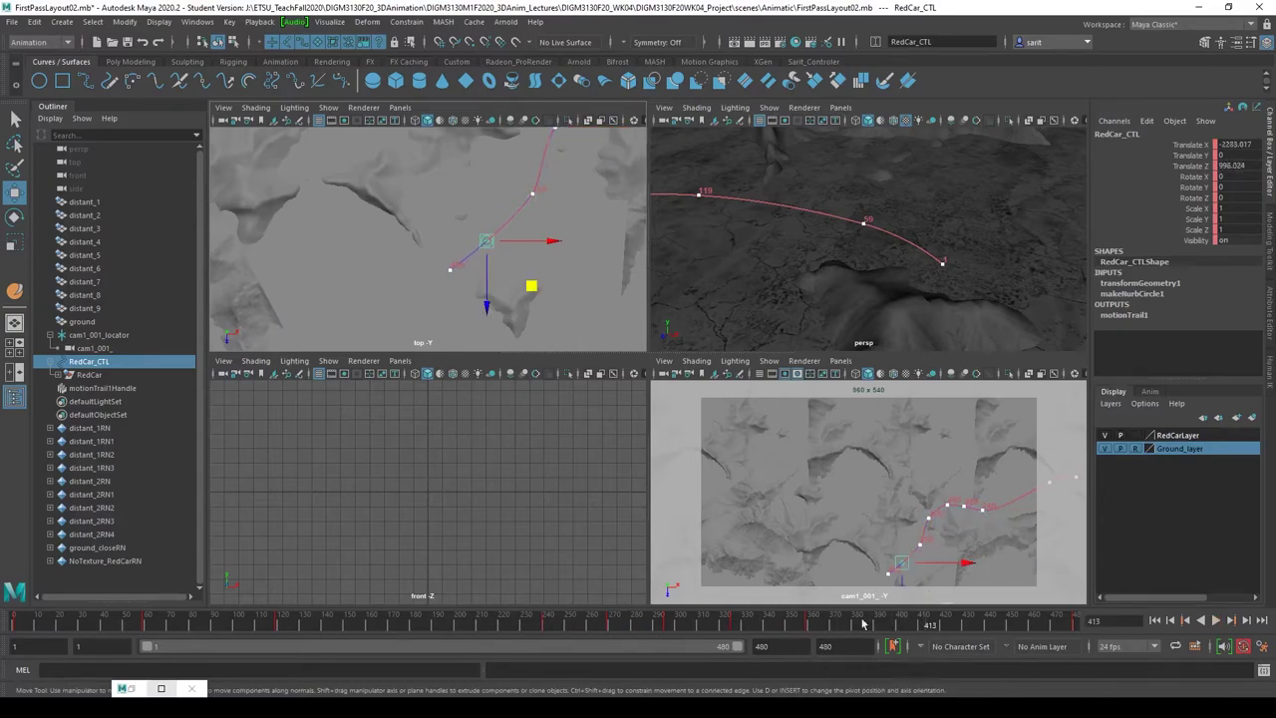
pyautogui.moveTo(536, 291); pyautogui.dragTo(537, 296)
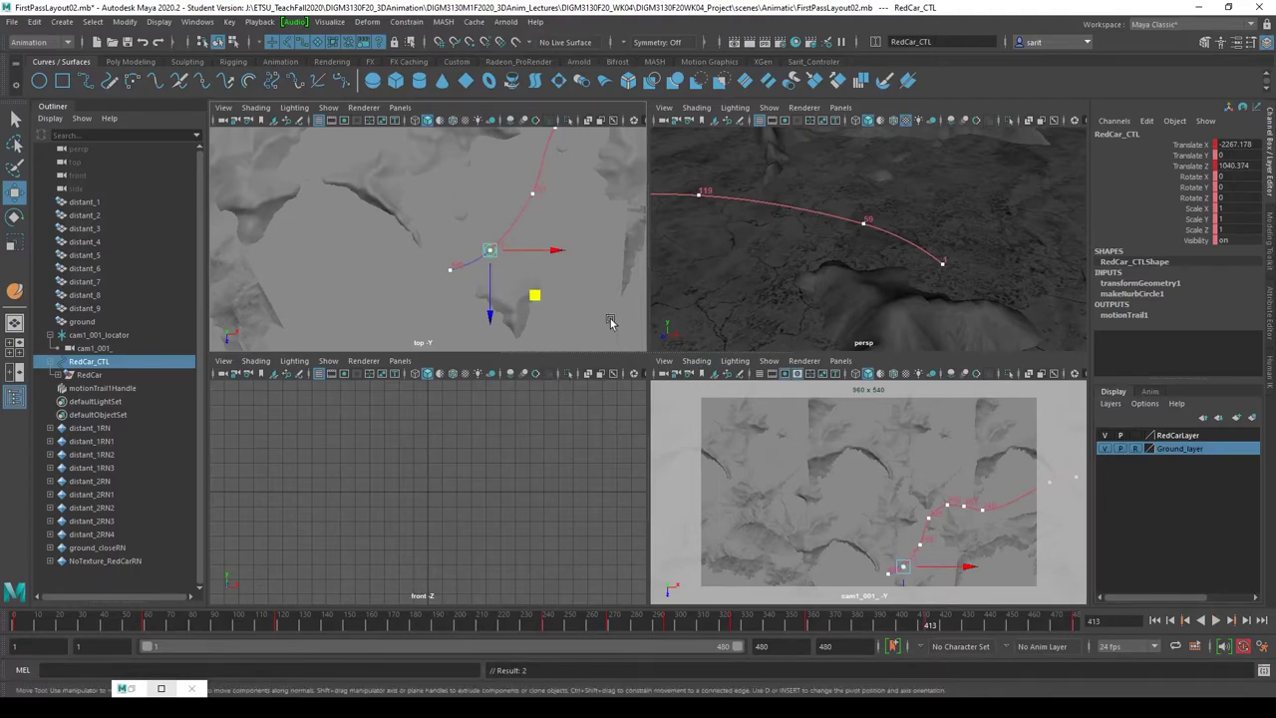
# - View the whole motion trail from above and save the scene, accepting the Student Version notice
pyautogui.scroll(-4, 578, 304)
pyautogui.keyDown('alt'); pyautogui.moveTo(553, 288); pyautogui.dragTo(490, 313, button='middle'); pyautogui.keyUp('alt')
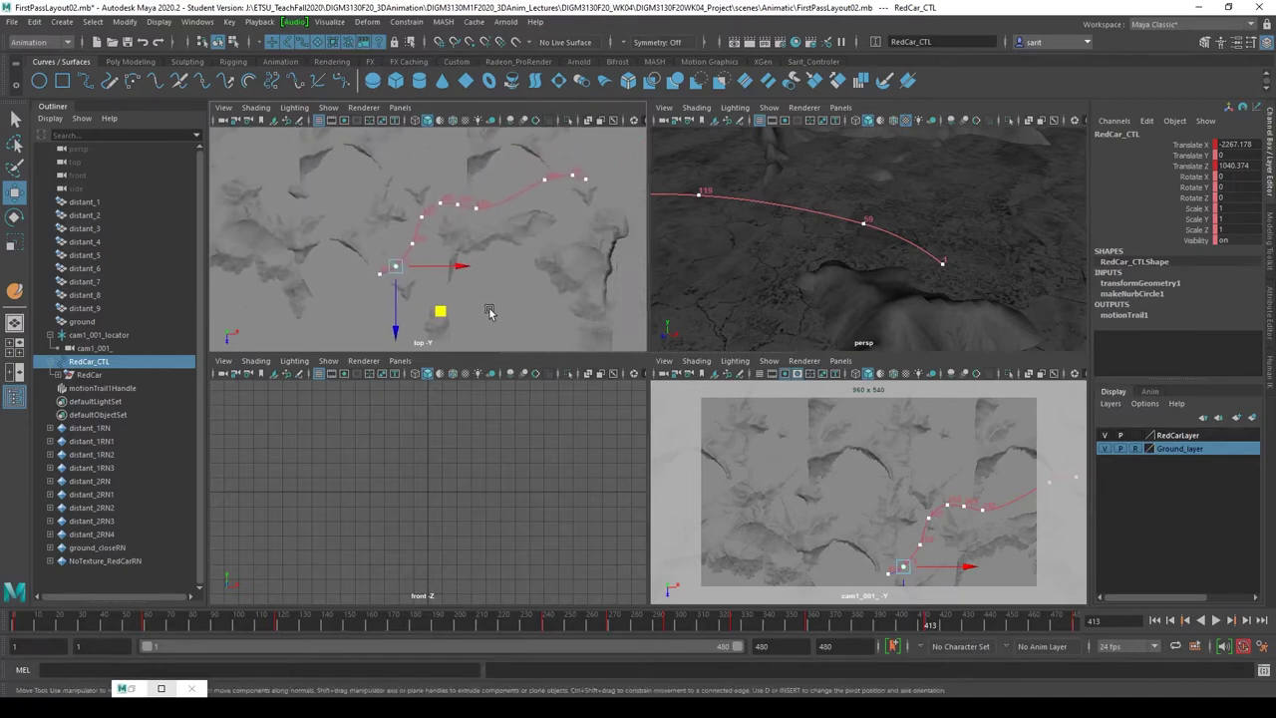
pyautogui.click(627, 167)
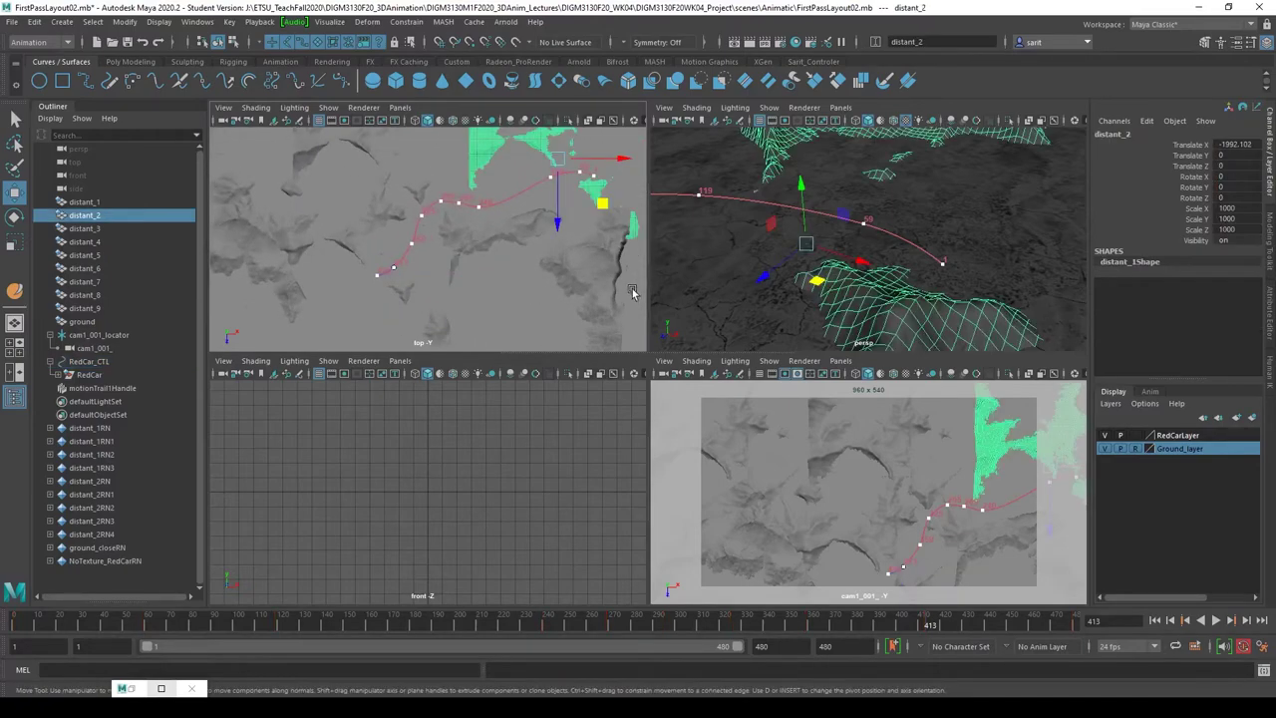
pyautogui.press('q')
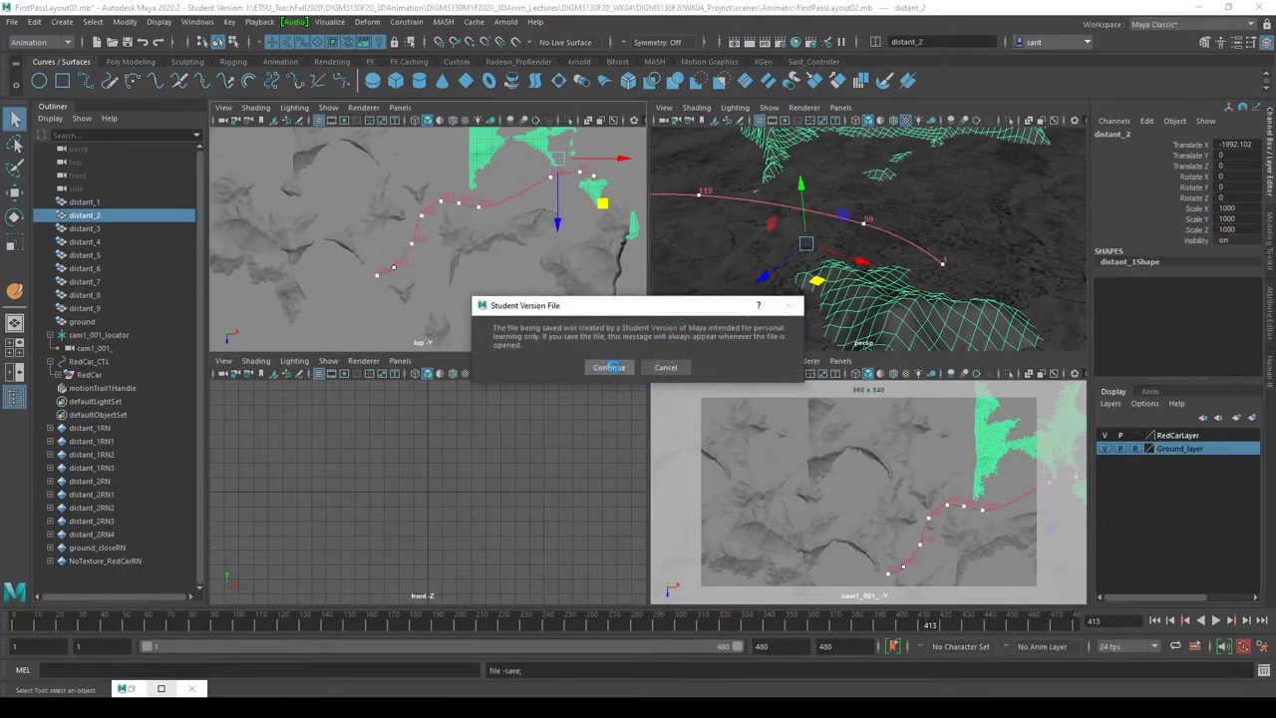
pyautogui.click(609, 366)
pyautogui.press('w')
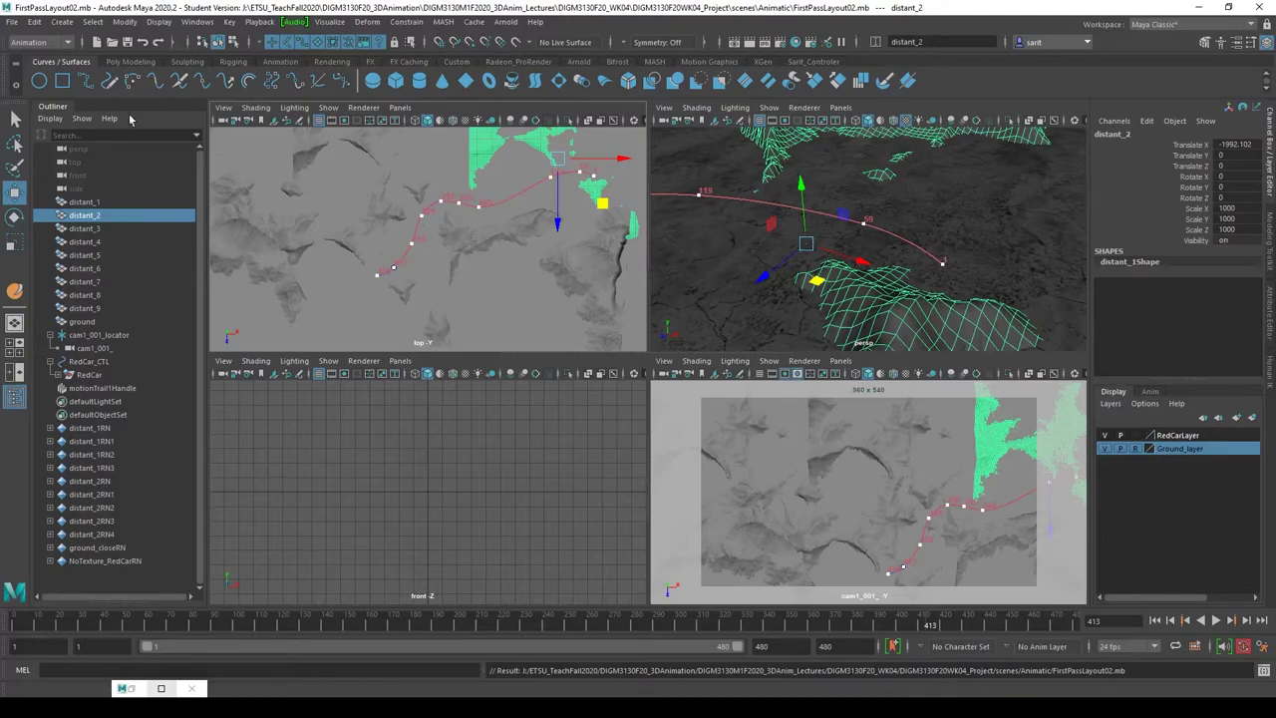
# - Add NoTexture_GreenCar.mb from the Cars folder to the scene as a new reference through the Reference Editor
pyautogui.click(12, 21)
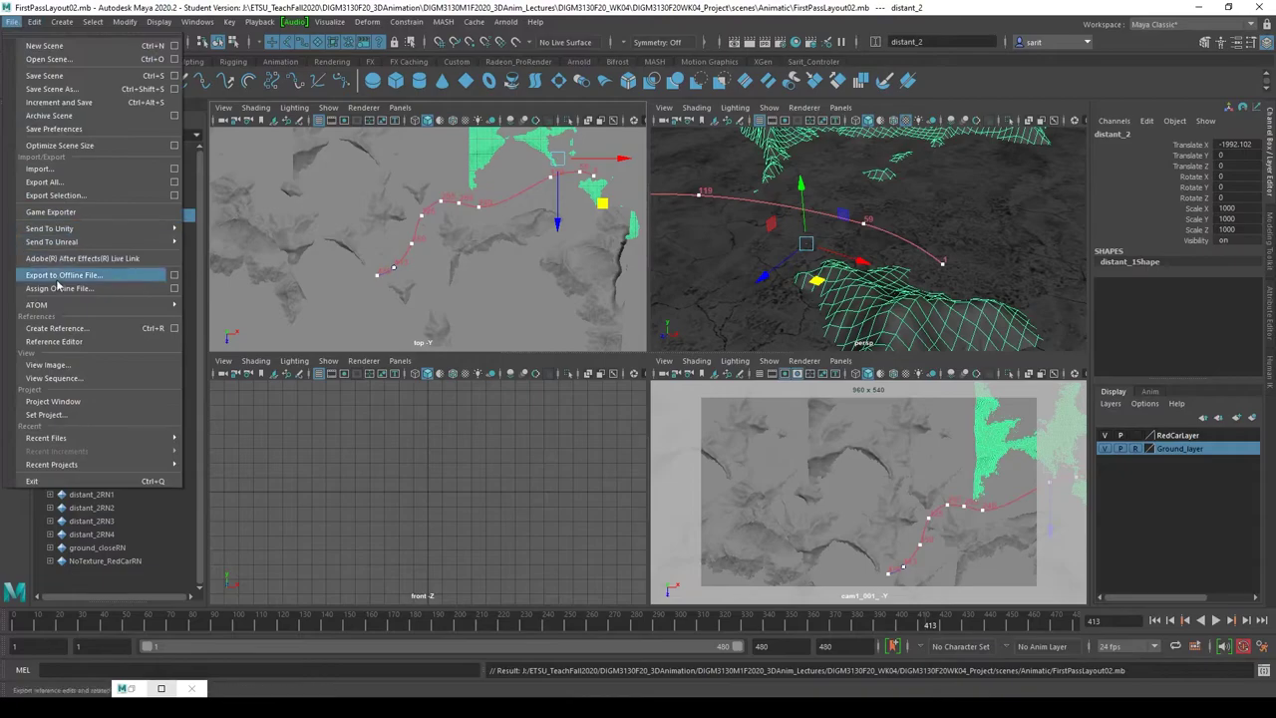
pyautogui.click(54, 340)
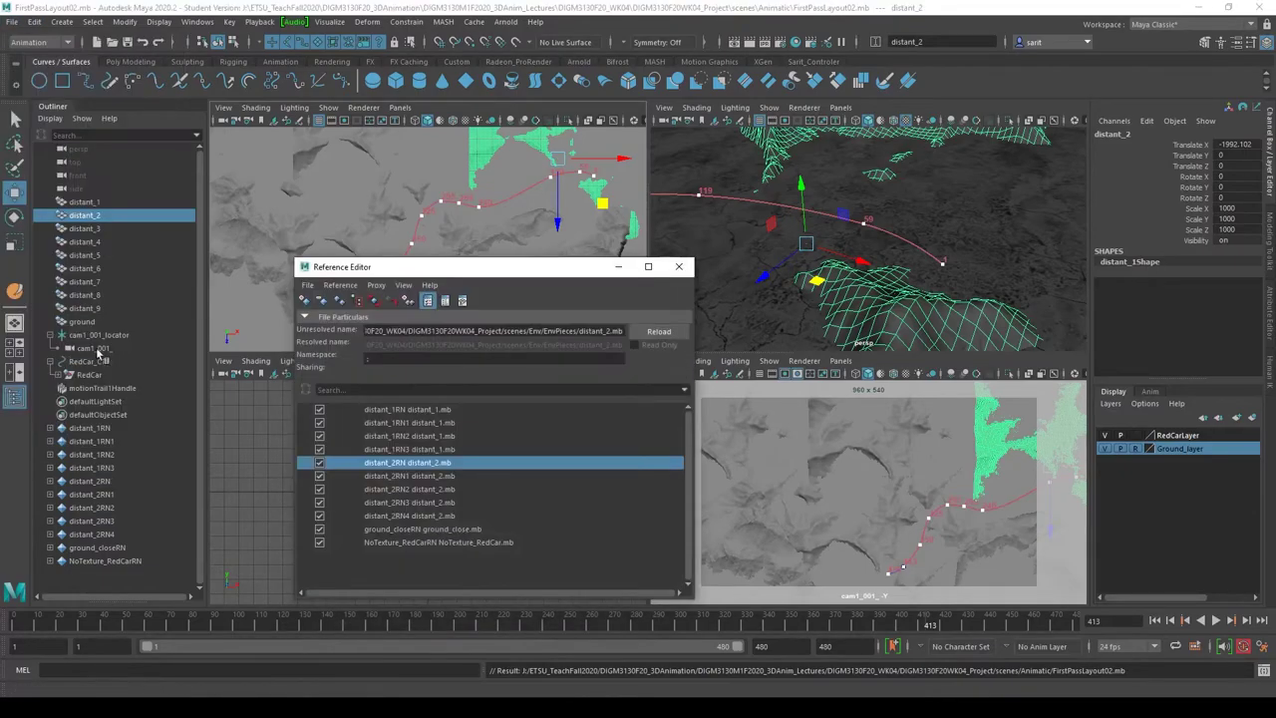
pyautogui.click(306, 302)
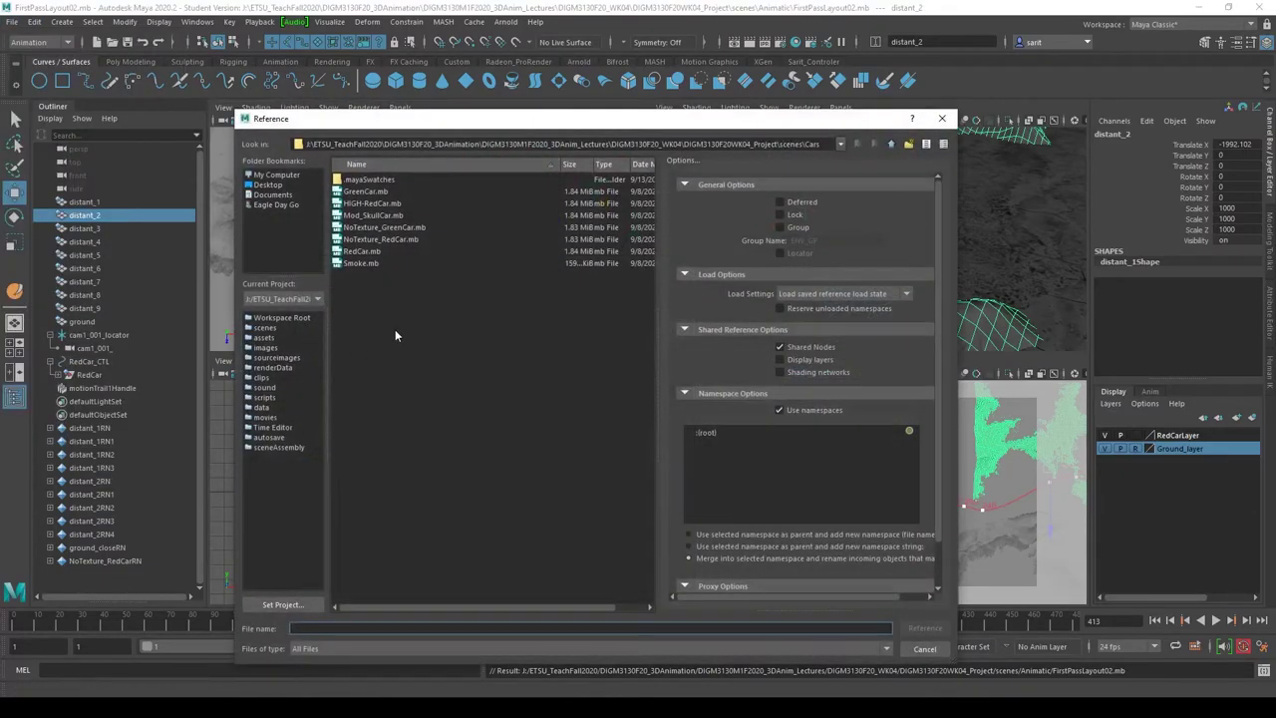
pyautogui.click(402, 240)
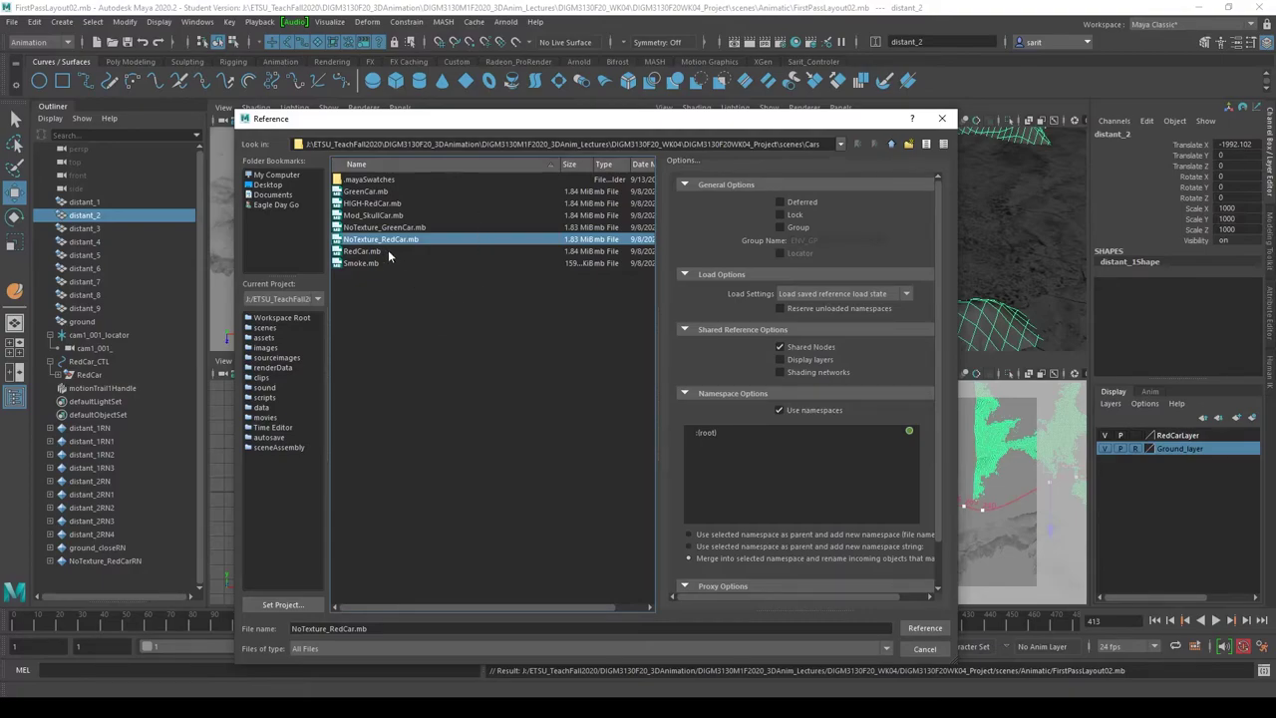
pyautogui.click(402, 228)
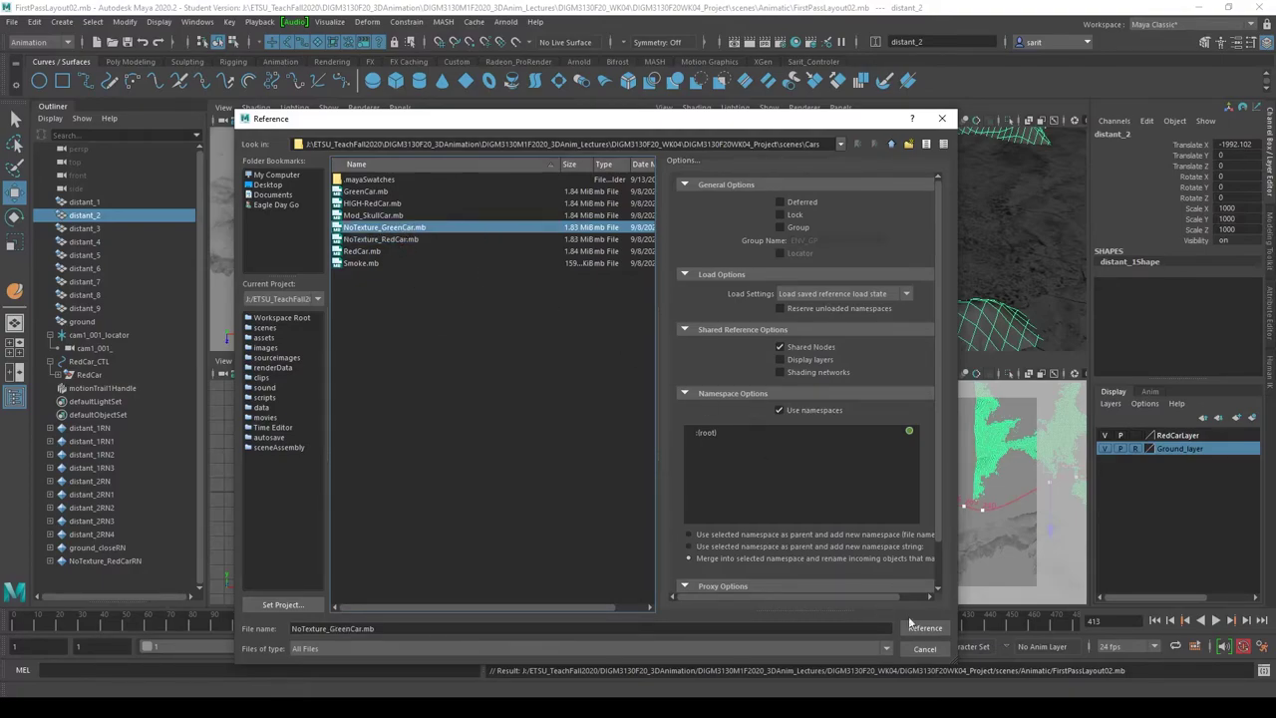
pyautogui.click(923, 629)
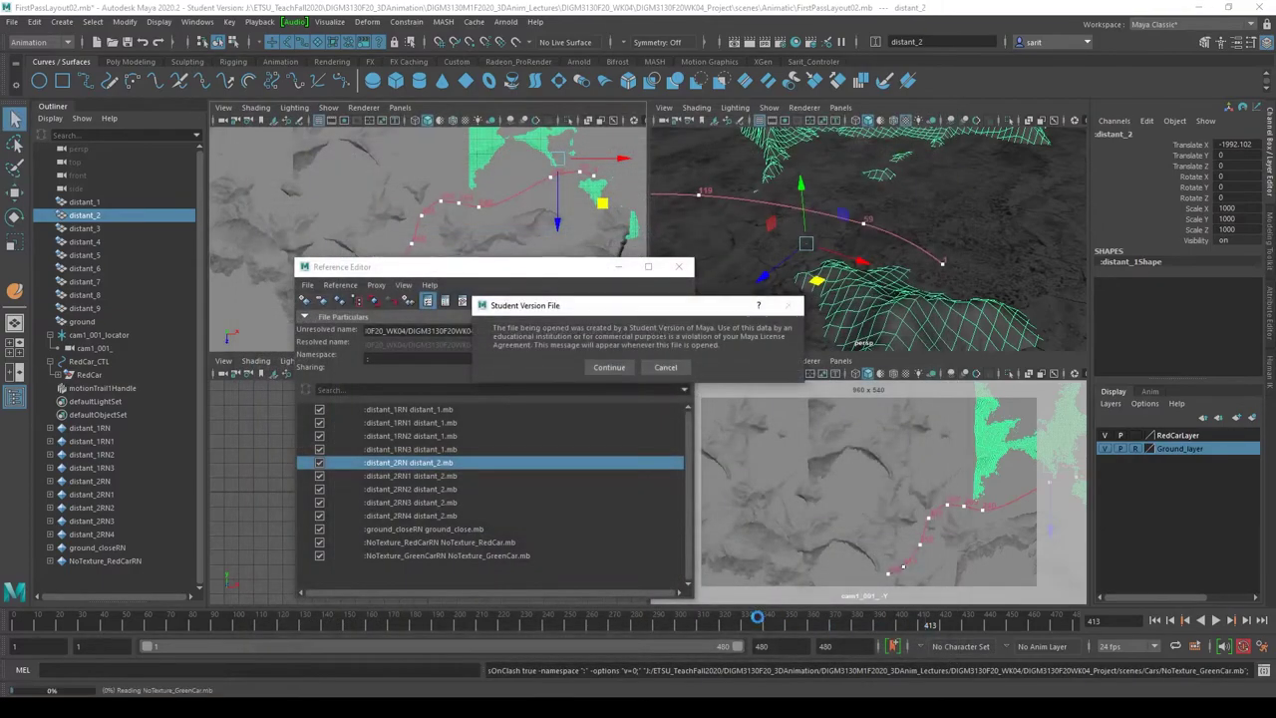
pyautogui.click(609, 367)
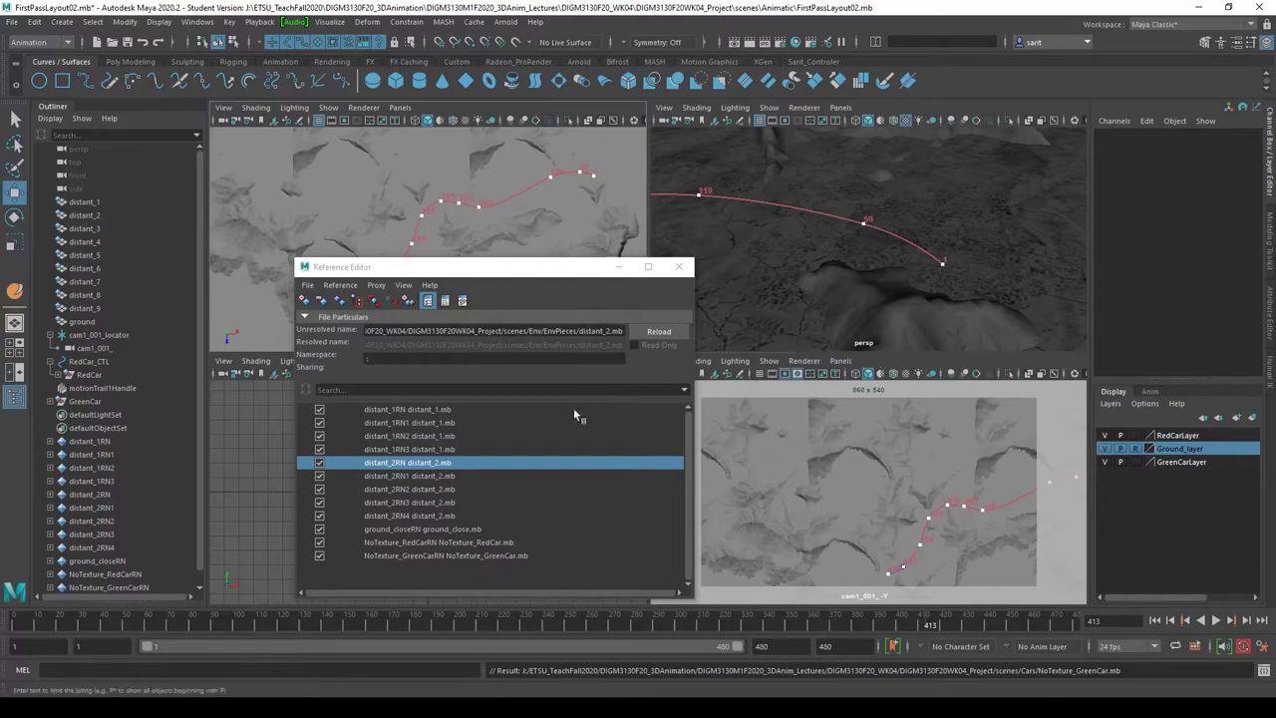
# - Minimize the Reference Editor, expand the GreenCar hierarchy, and select the top GreenCar group
pyautogui.click(84, 402)
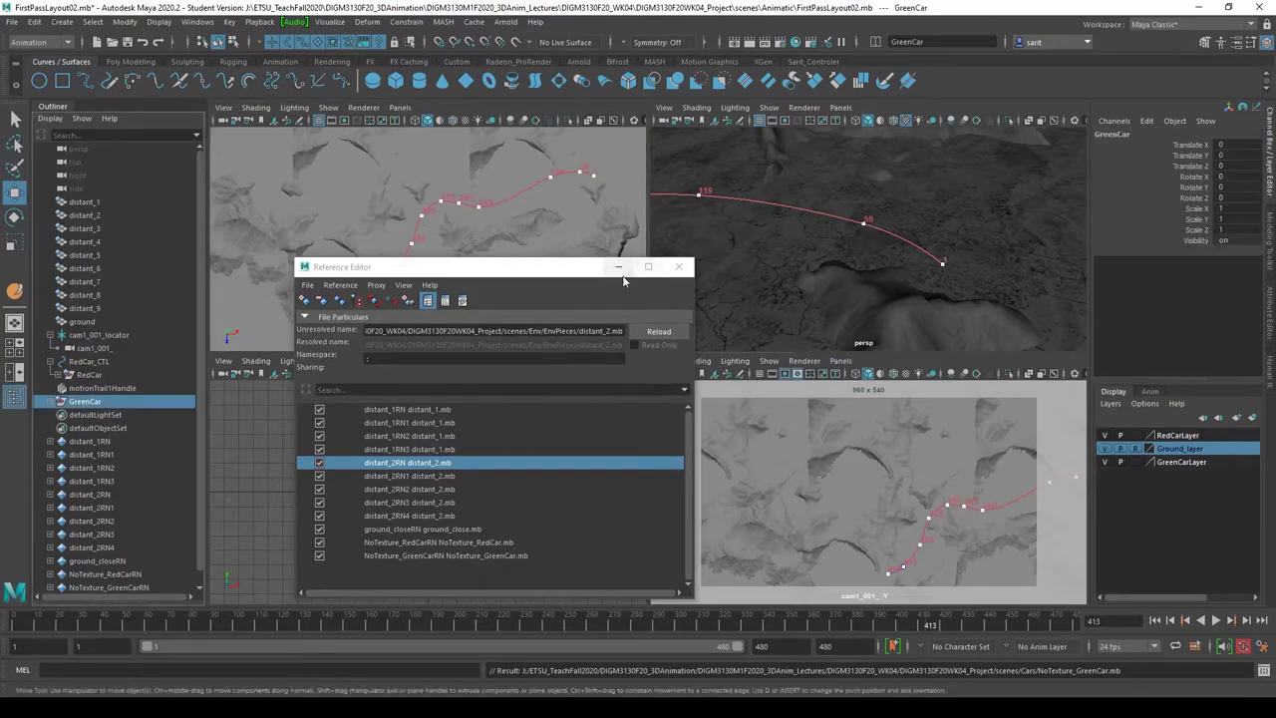
pyautogui.click(618, 267)
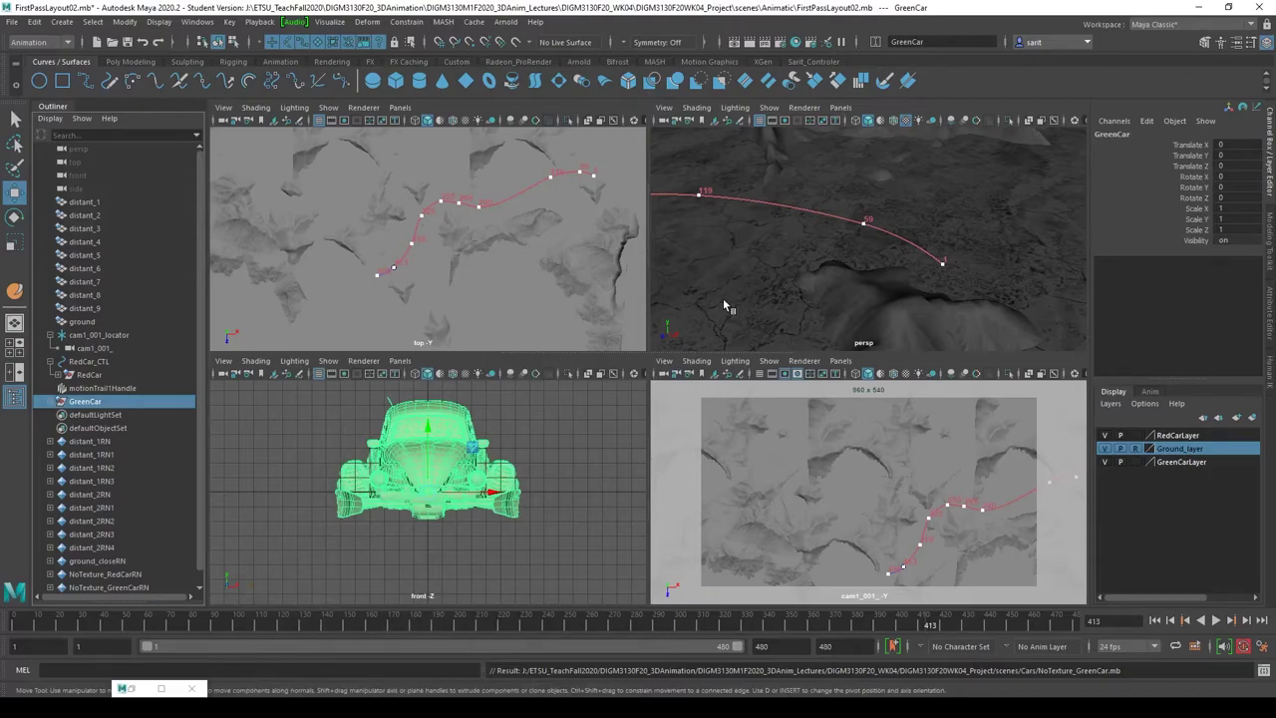
pyautogui.middleClick(723, 298)
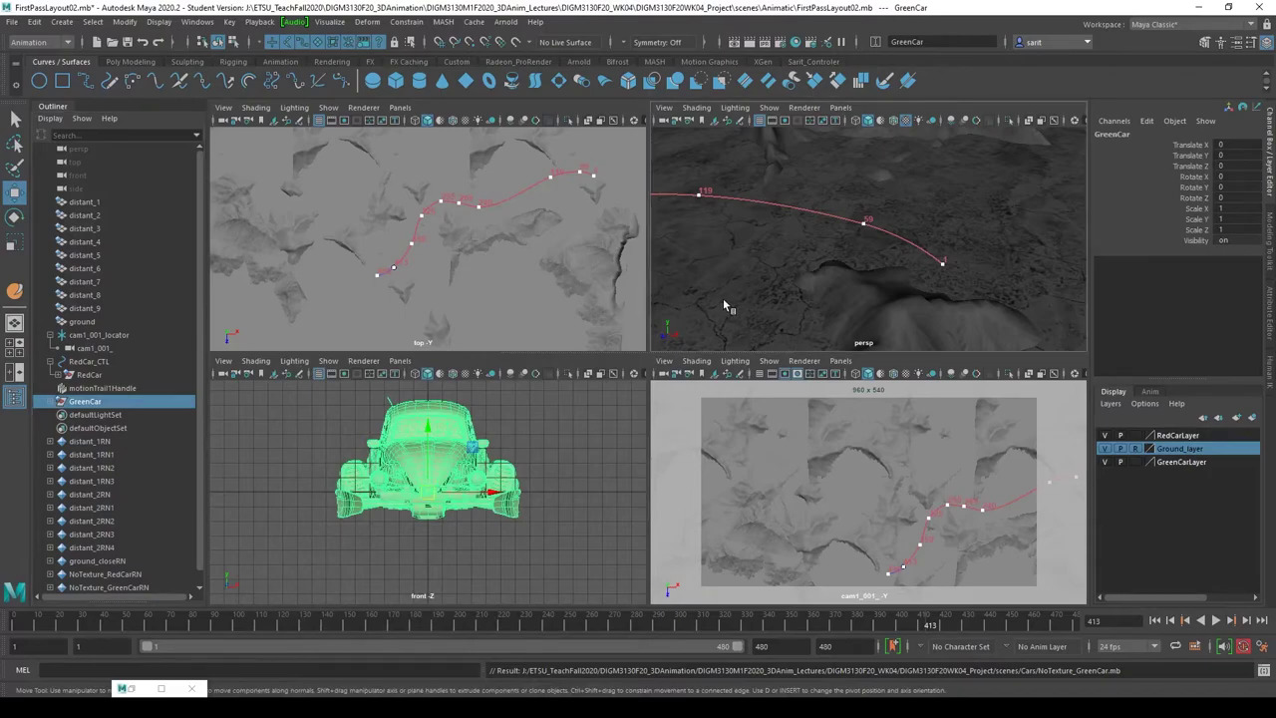
pyautogui.click(49, 401)
pyautogui.click(93, 416)
pyautogui.click(88, 401)
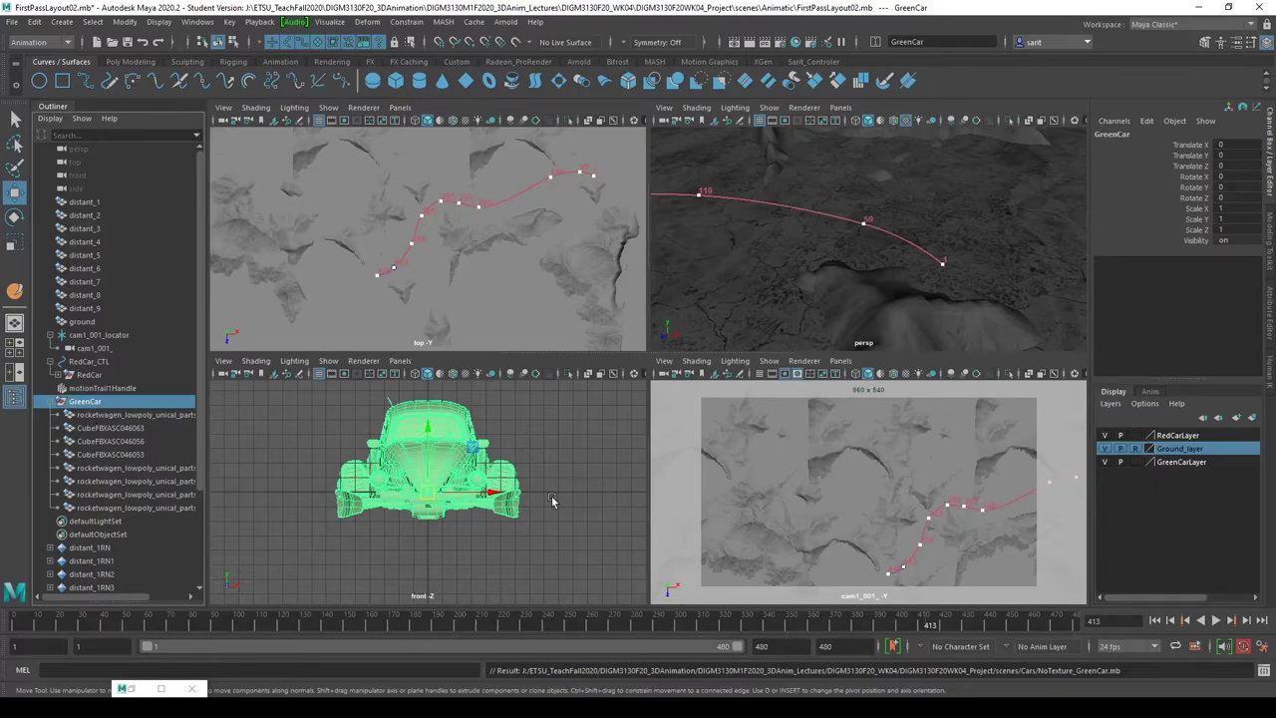
# - Raise GreenCar along Y to about 221 so it sits above the terrain
pyautogui.moveTo(432, 435)
pyautogui.mouseDown()
pyautogui.moveTo(433, 325)
pyautogui.moveTo(432, 409)
pyautogui.mouseUp()
pyautogui.press('f')
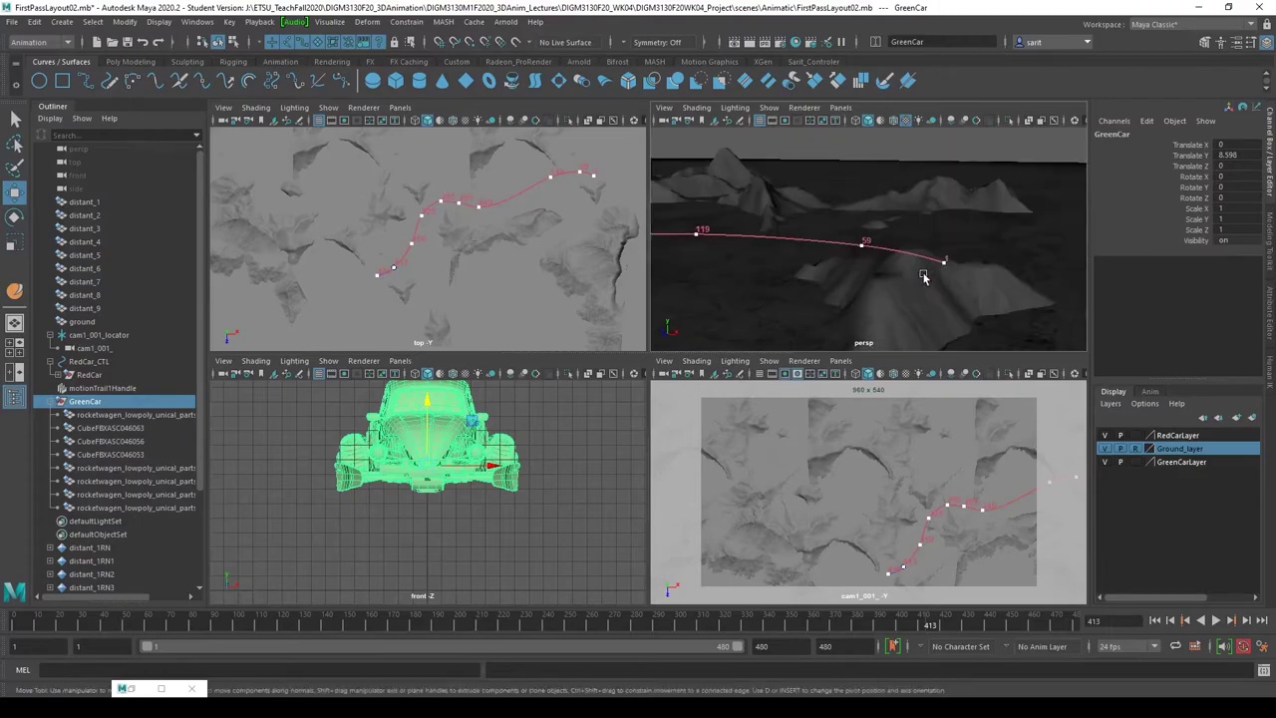
pyautogui.moveTo(959, 289); pyautogui.dragTo(842, 14, button='middle')
pyautogui.press('f')
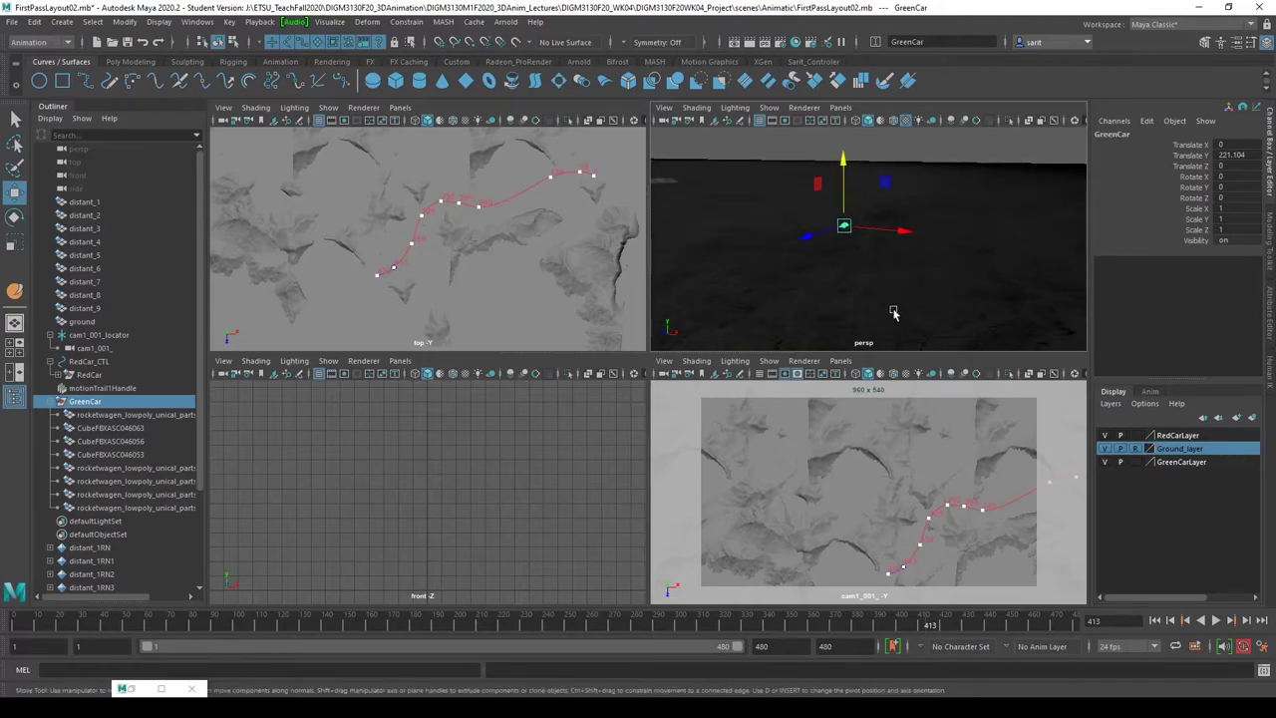
# - Move GreenCar in the ground plane to about X -3141, Z 1459, near the end of the red car's trail
pyautogui.keyDown('alt'); pyautogui.moveTo(906, 291); pyautogui.dragTo(697, 287); pyautogui.keyUp('alt')
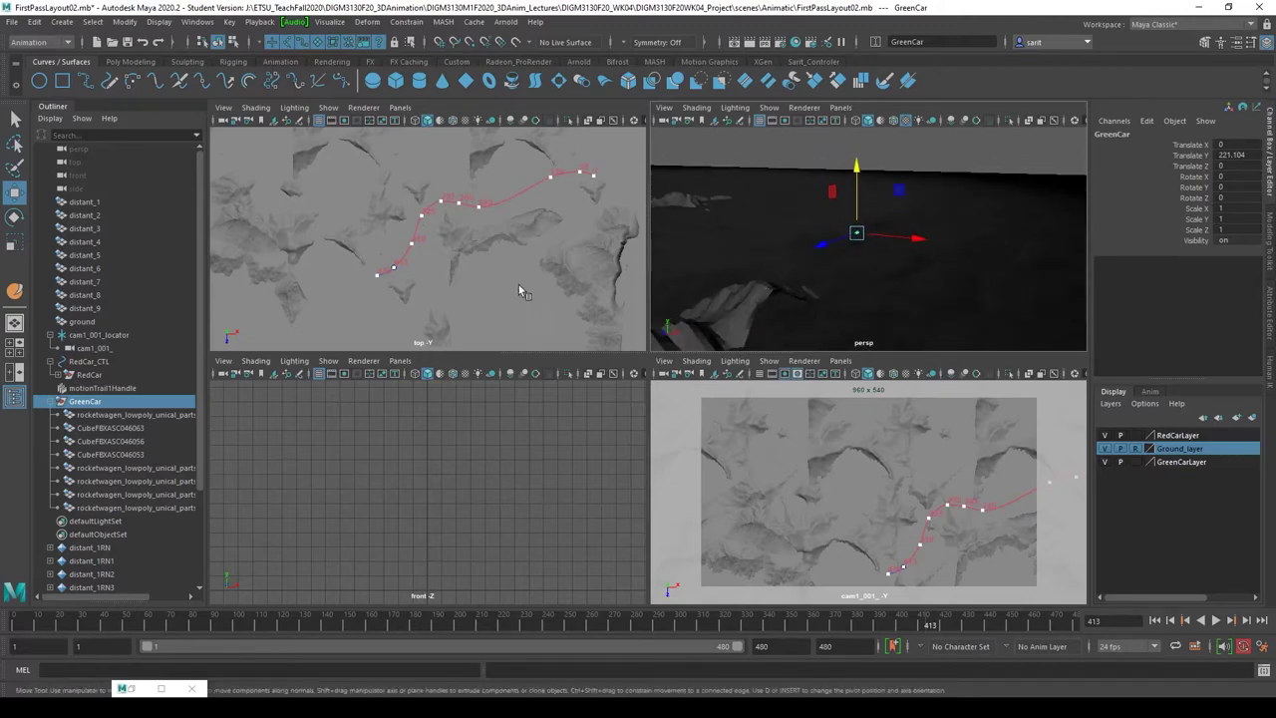
pyautogui.scroll(-5, 521, 288)
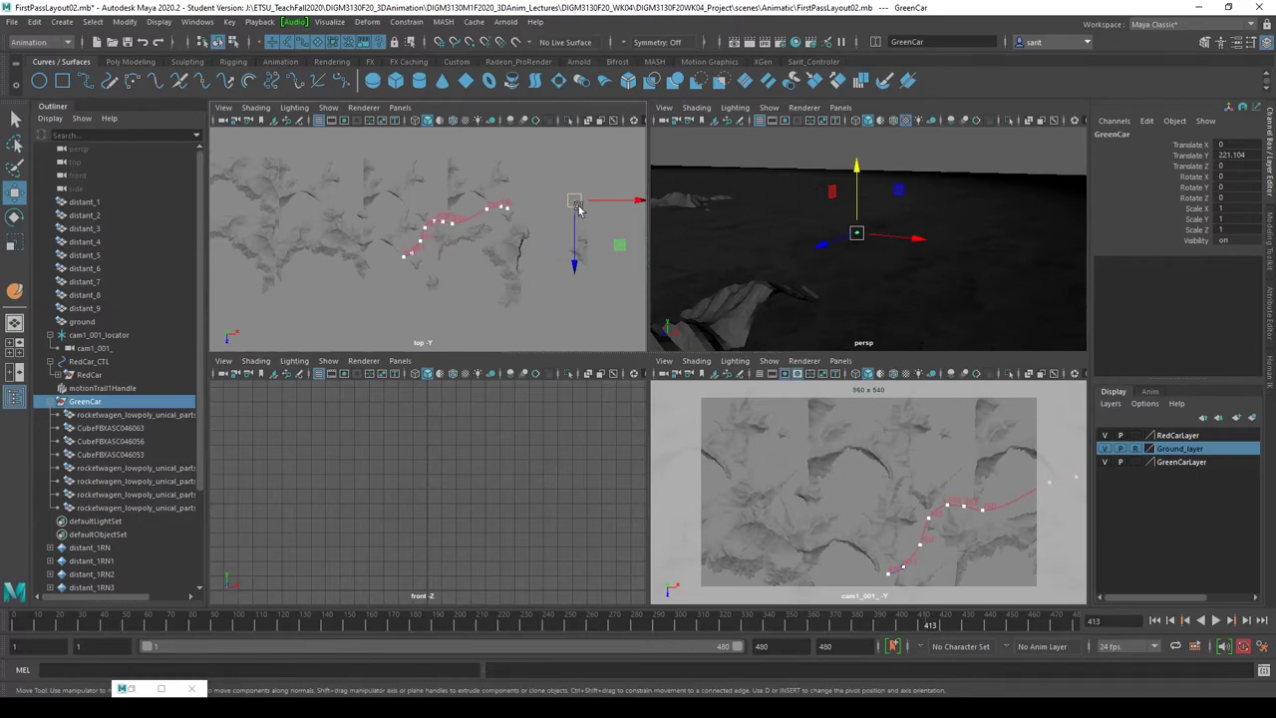
pyautogui.moveTo(620, 252); pyautogui.dragTo(509, 281)
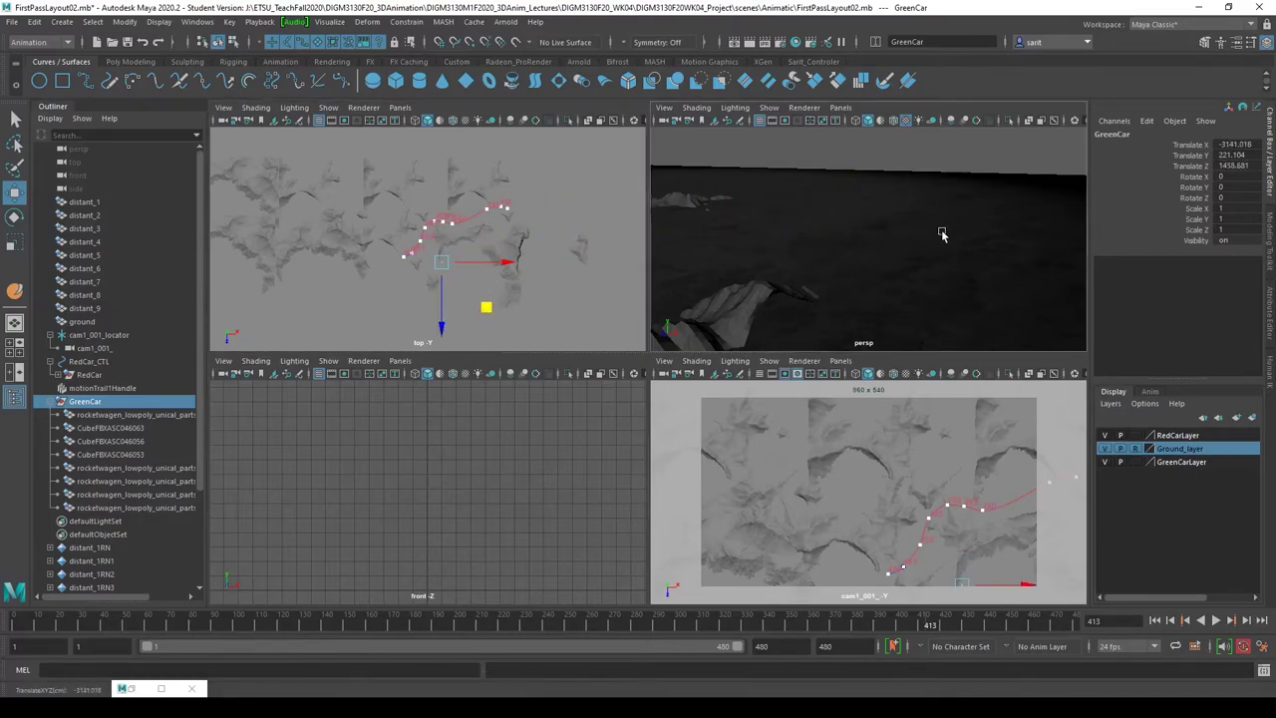
# - Lower GreenCar along Y to about 209, toward the ground beside the mountains
pyautogui.press('f')
pyautogui.keyDown('alt'); pyautogui.moveTo(945, 282); pyautogui.dragTo(919, 279); pyautogui.keyUp('alt')
pyautogui.scroll(-2, 919, 280)
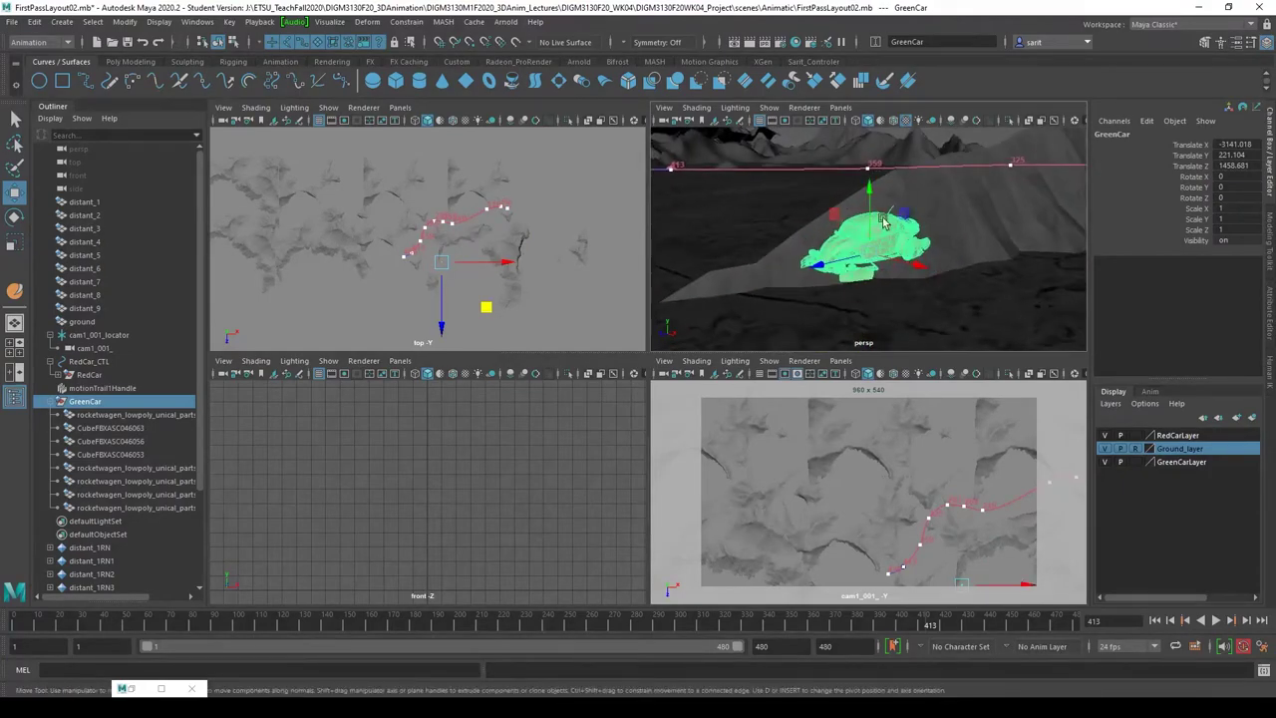
pyautogui.moveTo(869, 211); pyautogui.dragTo(867, 267)
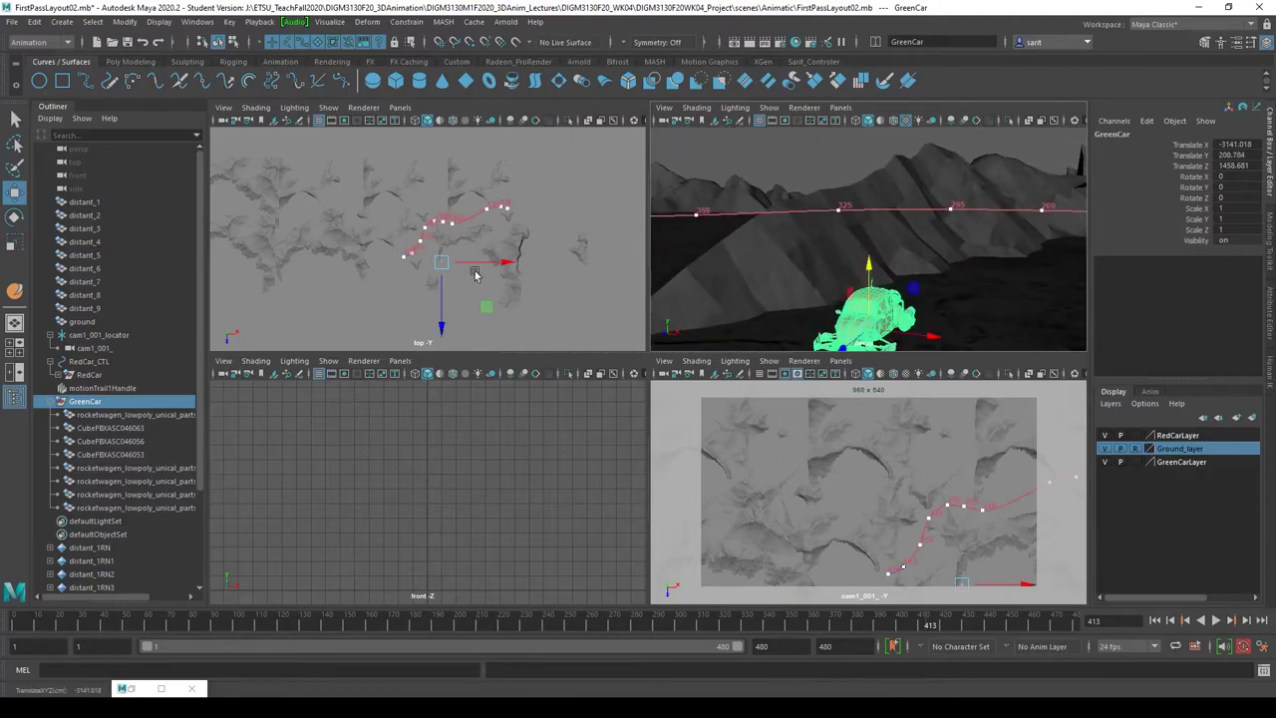
# - Move GreenCar beside the mountain to about X -3198.8, Z 1439.2 and rotate it to about -21.2° in Y
pyautogui.scroll(3, 474, 275)
pyautogui.press('f')
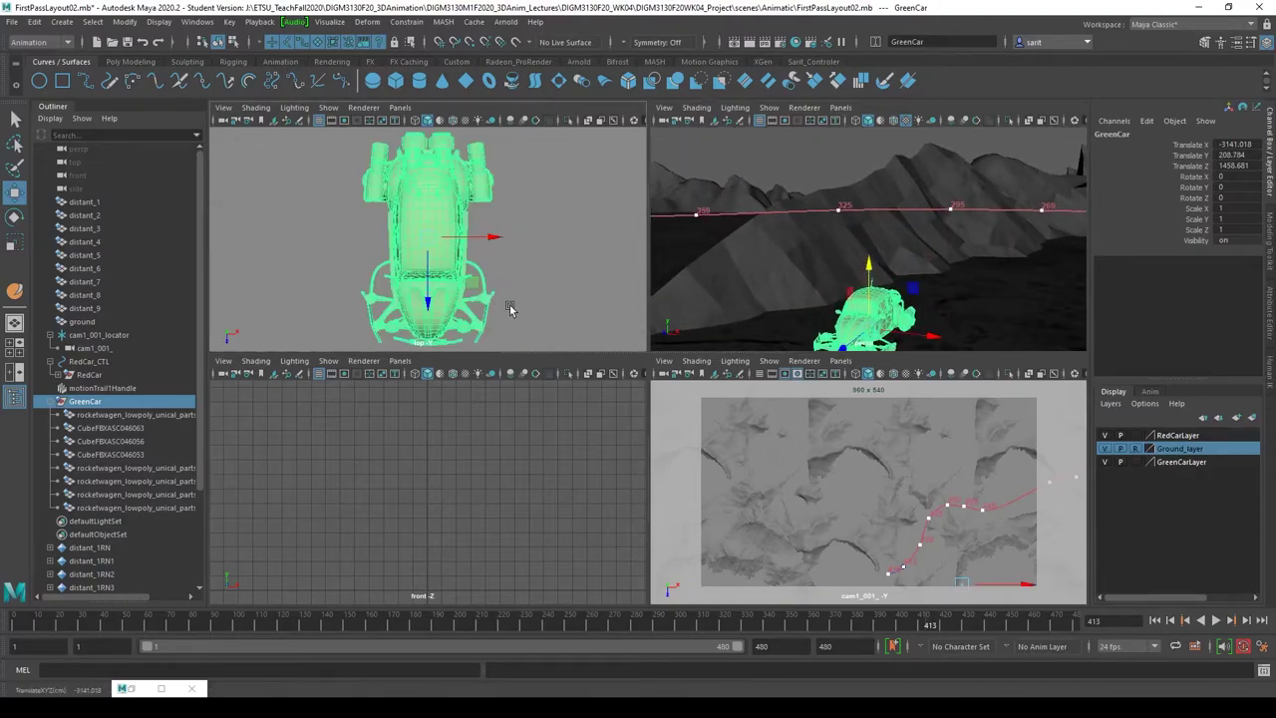
pyautogui.scroll(-6, 509, 309)
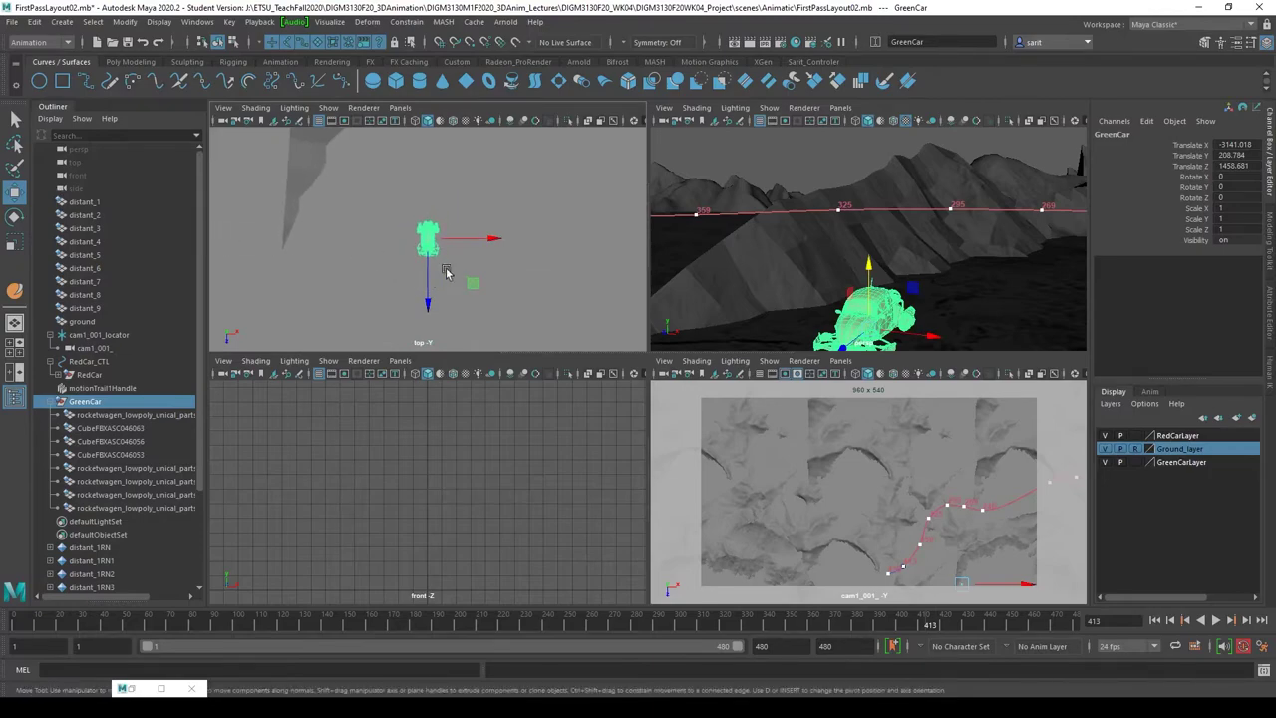
pyautogui.moveTo(470, 284); pyautogui.dragTo(372, 249, button='middle')
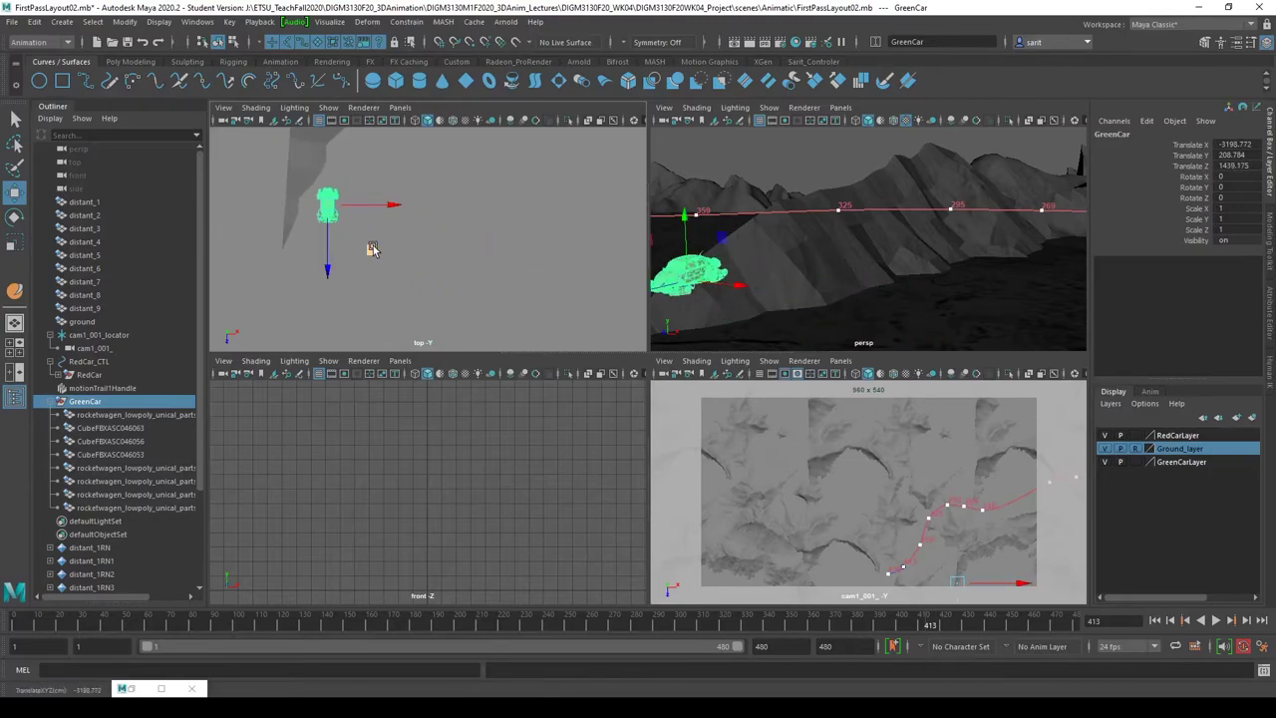
pyautogui.press('e')
pyautogui.moveTo(367, 255); pyautogui.dragTo(349, 267)
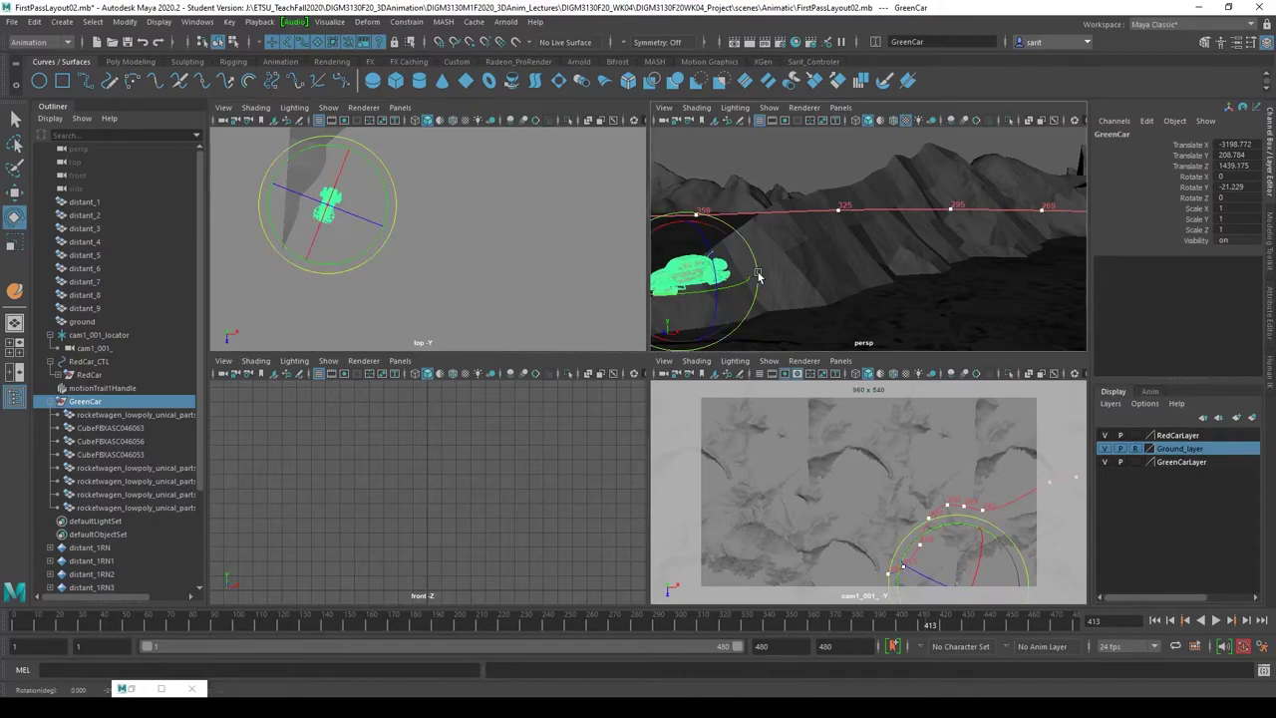
# - Lower GreenCar toward the ground to a Translate Y of about 194.1
pyautogui.press('w')
pyautogui.moveTo(686, 231); pyautogui.dragTo(685, 259)
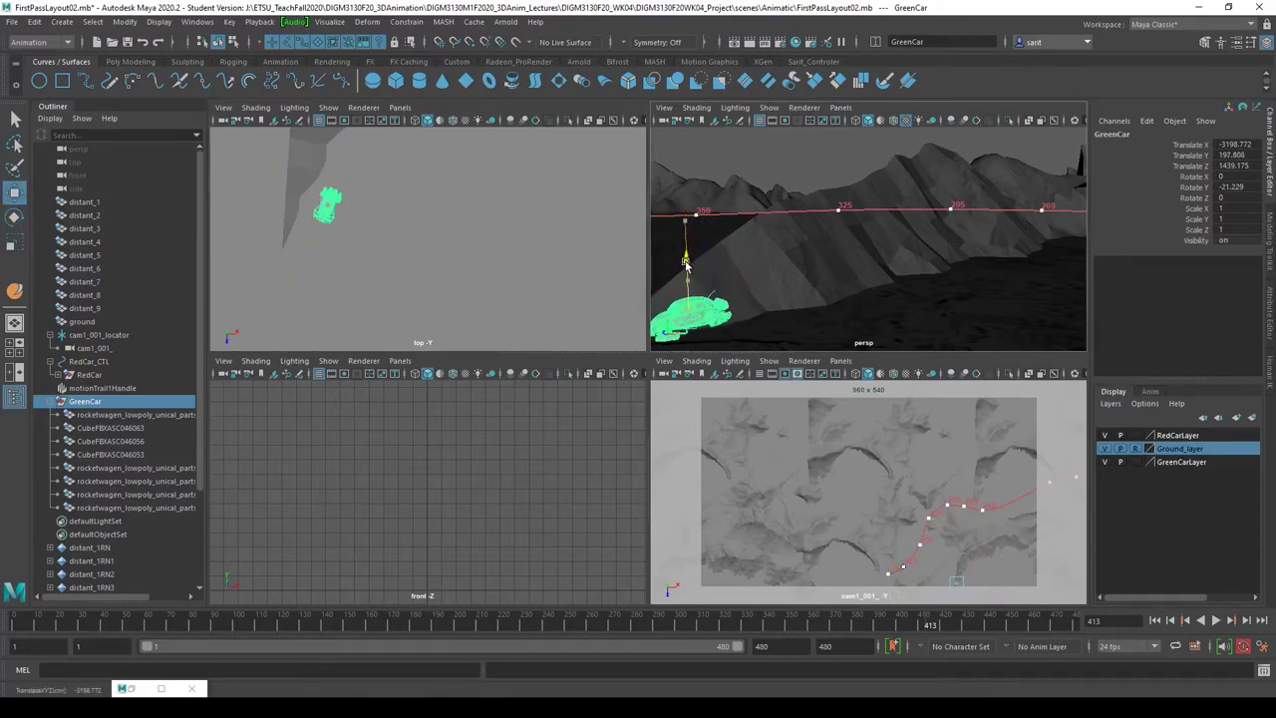
pyautogui.keyDown('alt'); pyautogui.moveTo(793, 297); pyautogui.dragTo(1042, 272); pyautogui.keyUp('alt')
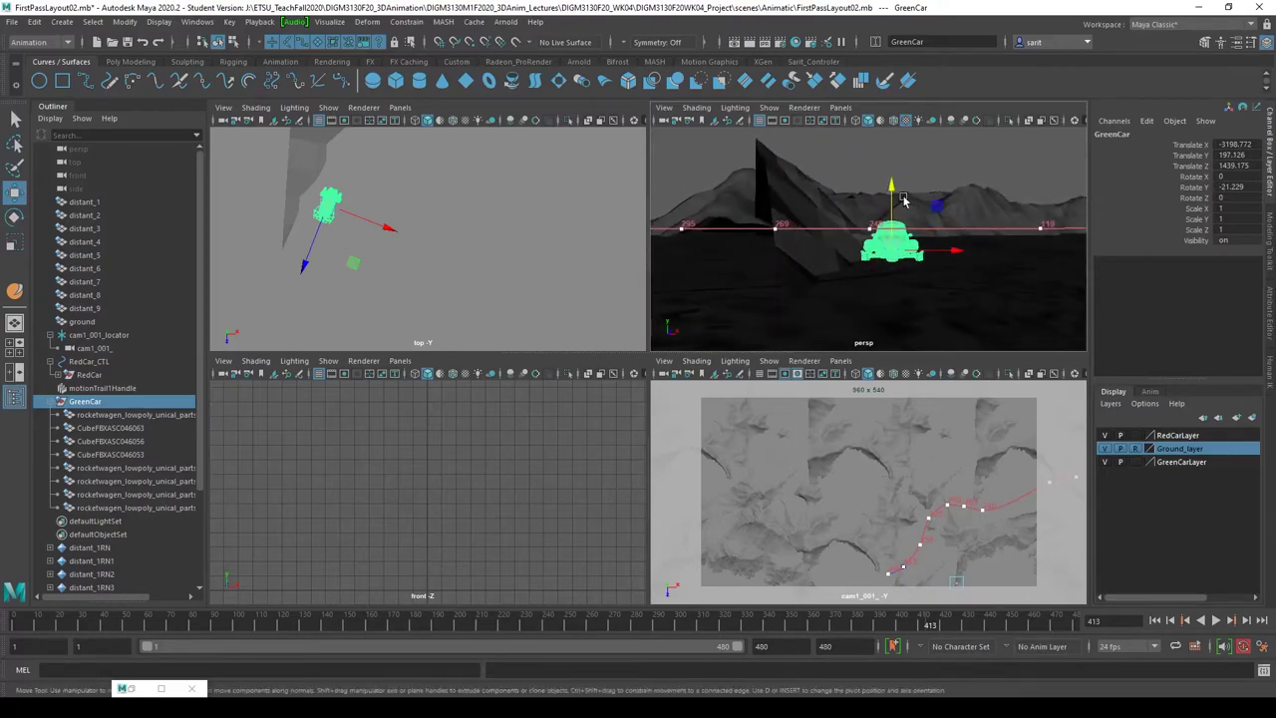
pyautogui.moveTo(901, 195); pyautogui.dragTo(753, 277)
pyautogui.keyDown('alt'); pyautogui.moveTo(846, 248); pyautogui.dragTo(879, 199); pyautogui.keyUp('alt')
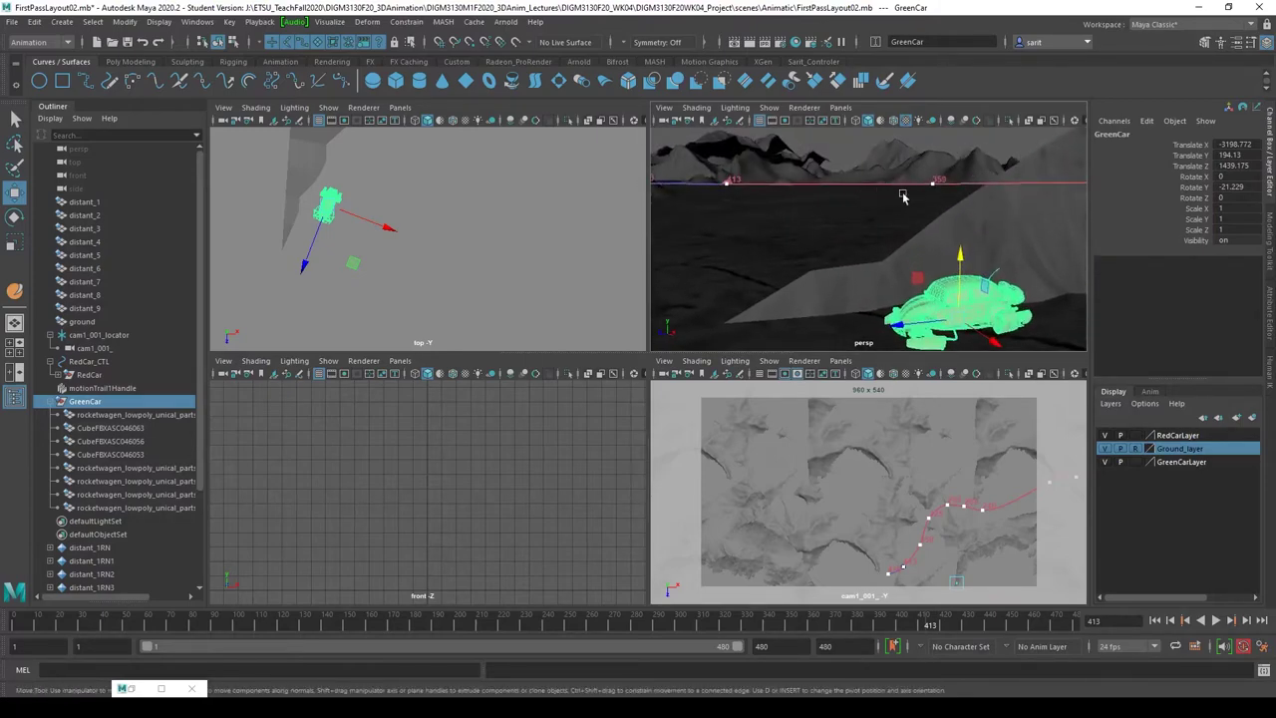
# - Turn GreenCar around its vertical axis to a Rotate Y of about -93.1°
pyautogui.moveTo(866, 297)
pyautogui.keyDown('alt'); pyautogui.mouseDown()
pyautogui.moveTo(877, 284)
pyautogui.moveTo(734, 276)
pyautogui.moveTo(846, 310)
pyautogui.moveTo(934, 313)
pyautogui.moveTo(865, 288)
pyautogui.mouseUp(); pyautogui.keyUp('alt')
pyautogui.press('e')
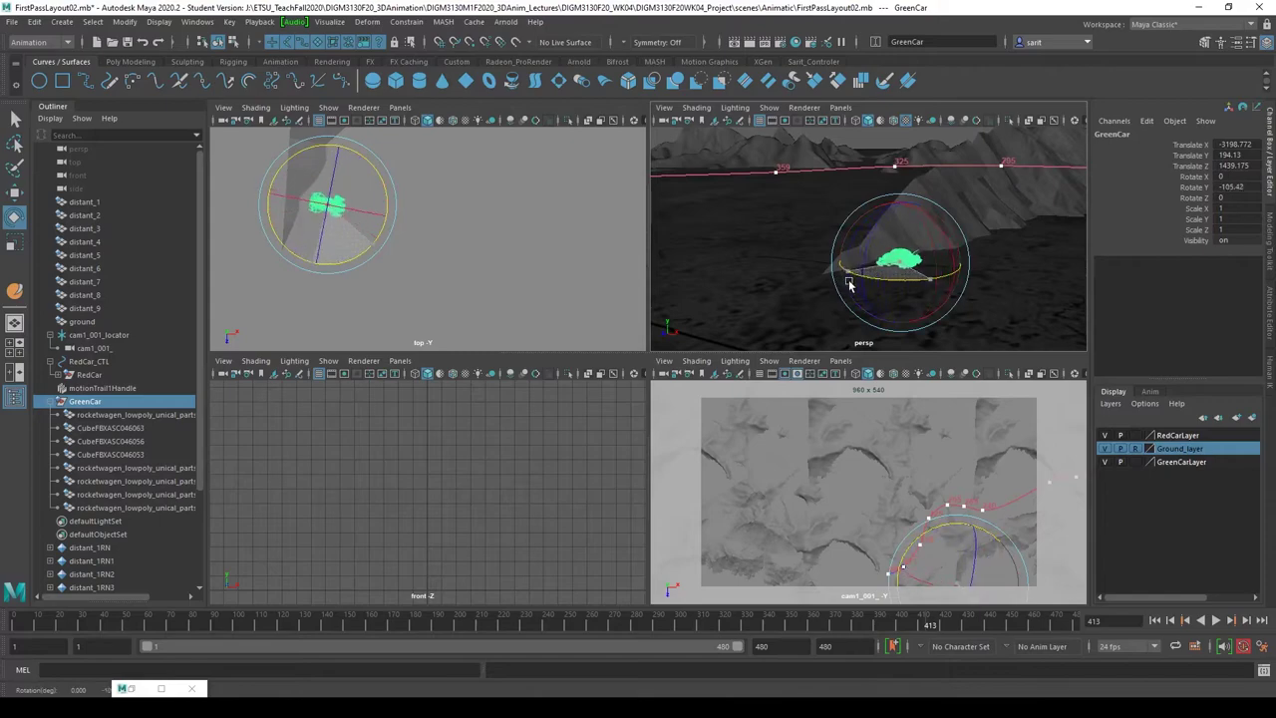
pyautogui.keyDown('alt'); pyautogui.moveTo(834, 262); pyautogui.dragTo(829, 277); pyautogui.keyUp('alt')
pyautogui.keyDown('alt'); pyautogui.moveTo(829, 277); pyautogui.dragTo(990, 334, button='right'); pyautogui.keyUp('alt')
pyautogui.press('f')
pyautogui.keyDown('alt'); pyautogui.moveTo(1048, 313); pyautogui.dragTo(897, 314); pyautogui.keyUp('alt')
pyautogui.keyDown('alt'); pyautogui.moveTo(897, 314); pyautogui.dragTo(830, 304, button='right'); pyautogui.keyUp('alt')
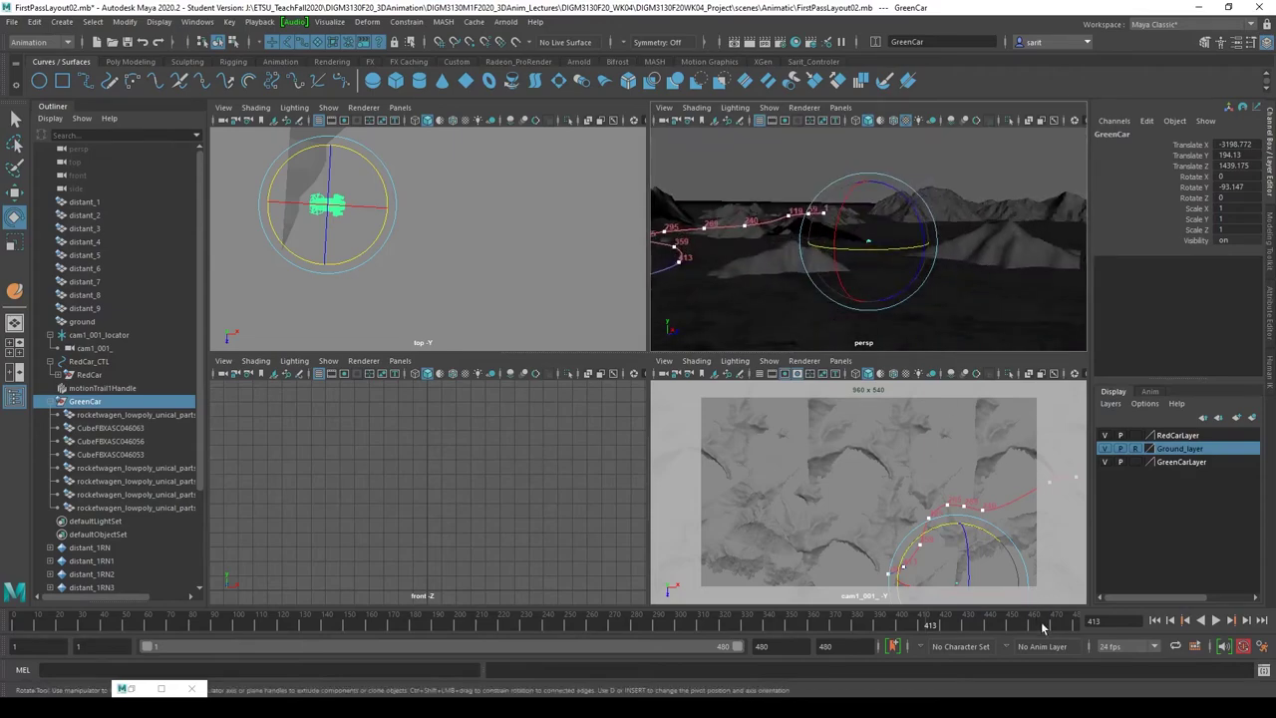
# - Set the current time to frame 480 and frame the red car at the end of its motion trail
pyautogui.moveTo(1045, 628); pyautogui.dragTo(1109, 627)
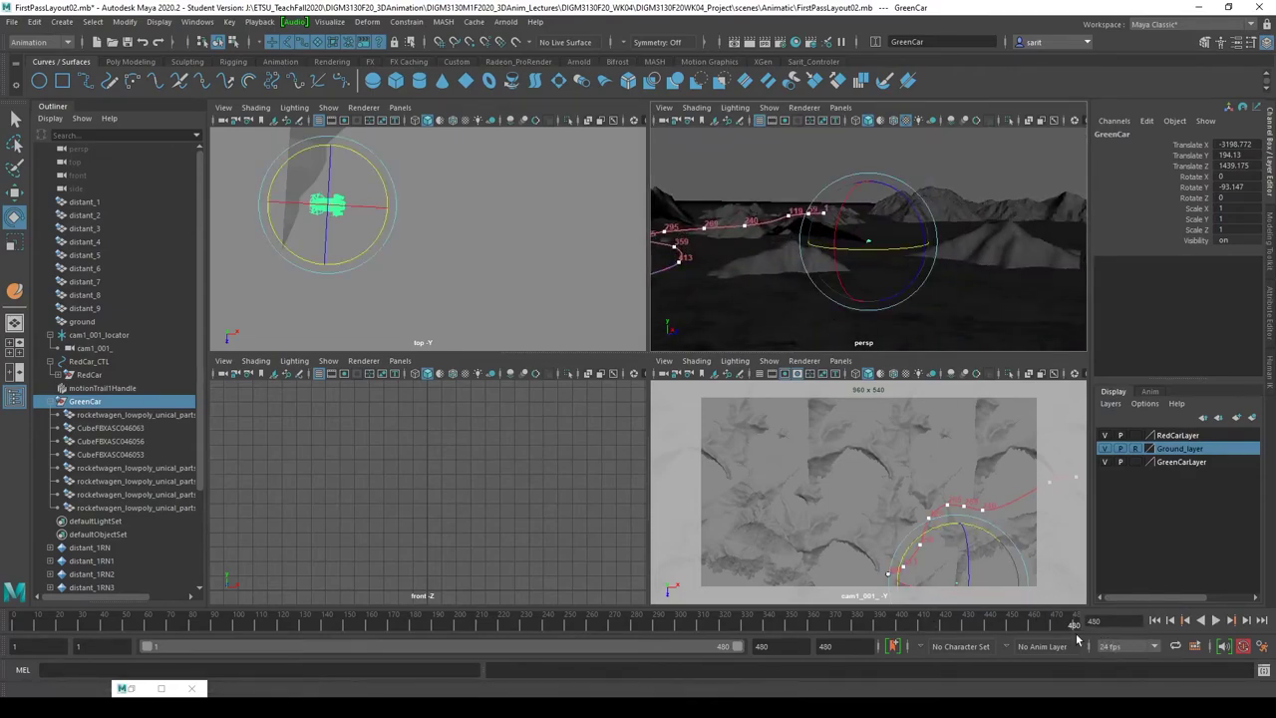
pyautogui.click(1075, 624)
pyautogui.keyDown('alt'); pyautogui.moveTo(806, 308); pyautogui.dragTo(912, 249); pyautogui.keyUp('alt')
pyautogui.moveTo(911, 249)
pyautogui.keyDown('alt'); pyautogui.mouseDown(button='right')
pyautogui.moveTo(906, 265)
pyautogui.moveTo(909, 255)
pyautogui.mouseUp(button='right'); pyautogui.keyUp('alt')
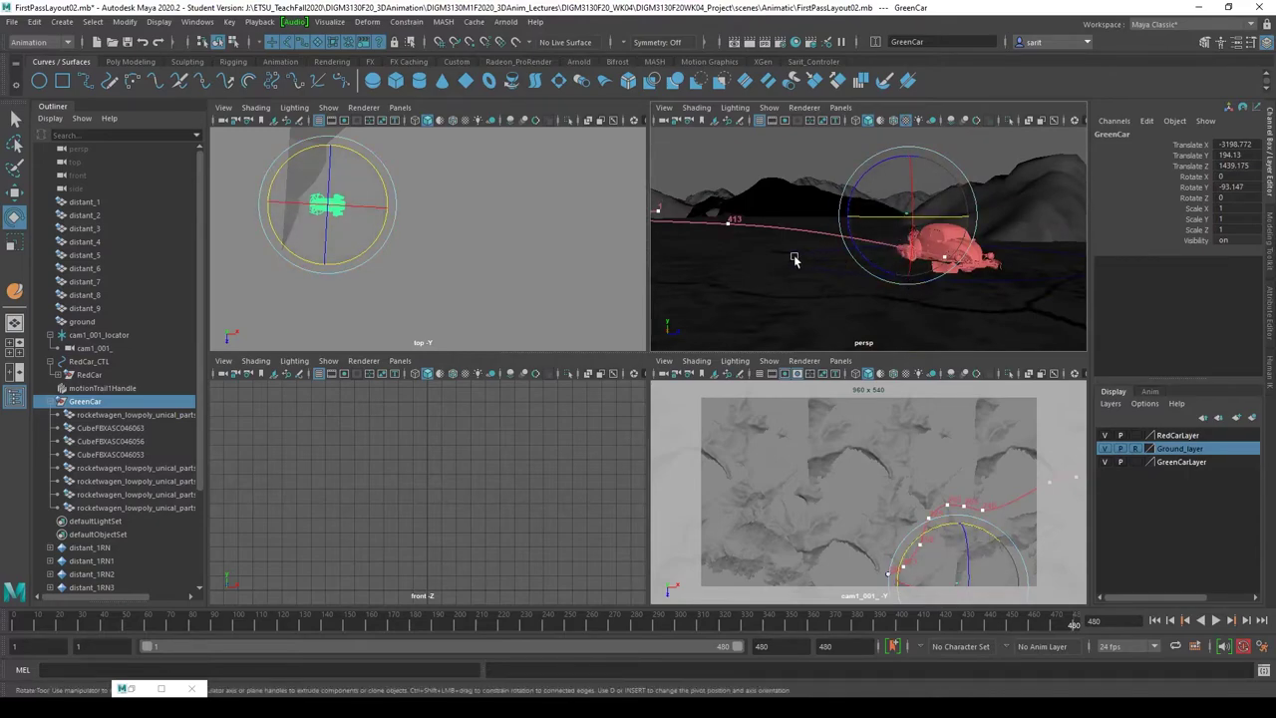
# - Shift the edges at the end of the distant_6 mountain to clear the line of sight to GreenCar
pyautogui.click(830, 200)
pyautogui.click(835, 198)
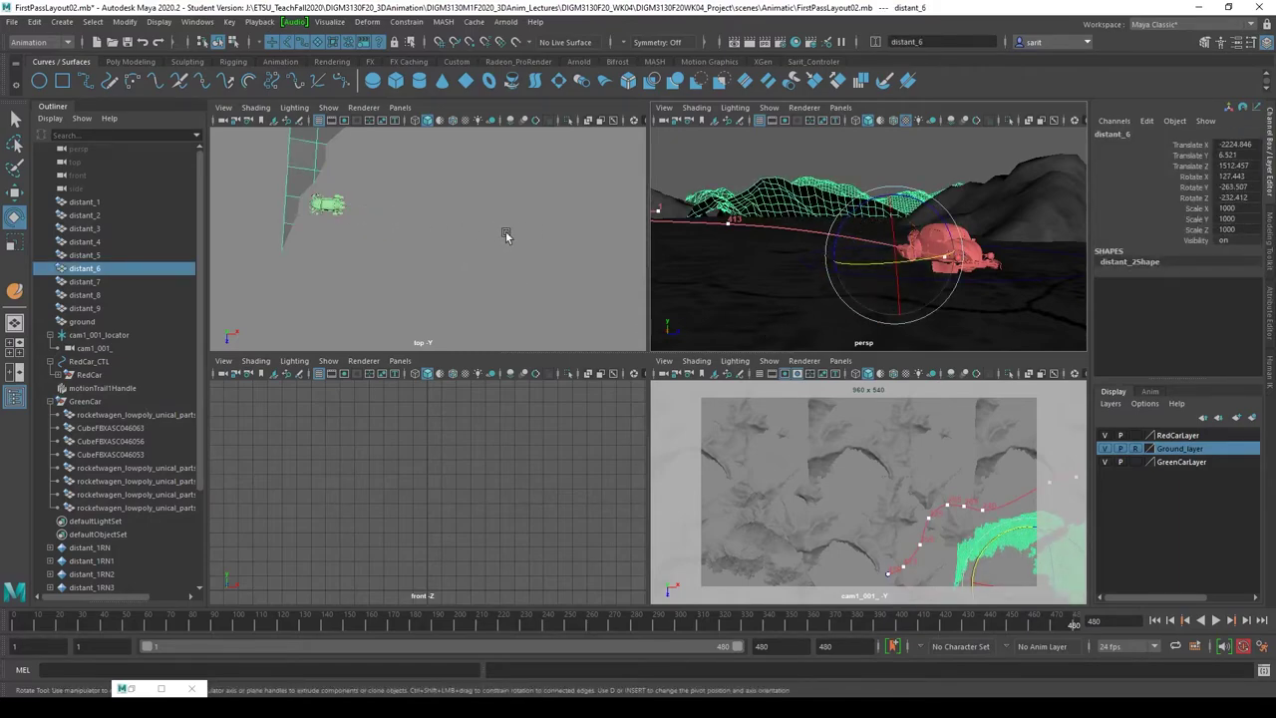
pyautogui.keyDown('alt'); pyautogui.moveTo(792, 185); pyautogui.dragTo(859, 198); pyautogui.keyUp('alt')
pyautogui.keyDown('alt'); pyautogui.moveTo(848, 252); pyautogui.dragTo(857, 280); pyautogui.keyUp('alt')
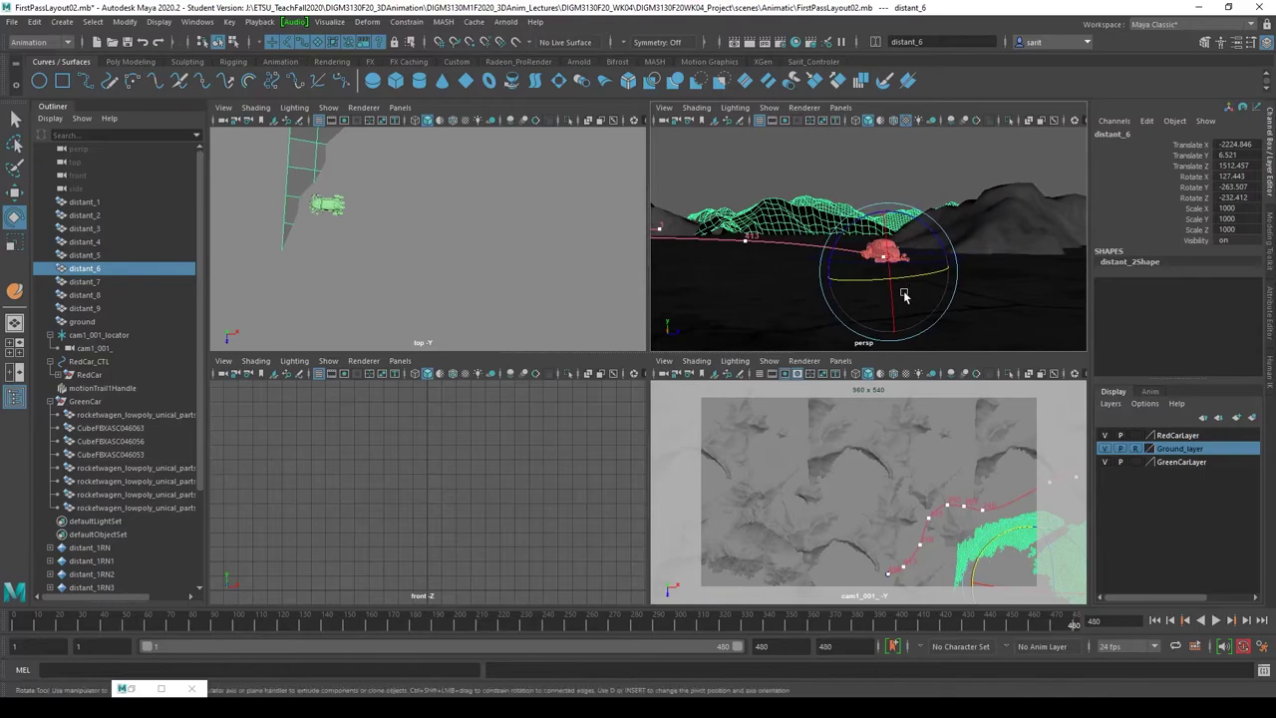
pyautogui.keyDown('alt'); pyautogui.moveTo(911, 290); pyautogui.dragTo(877, 295); pyautogui.keyUp('alt')
pyautogui.keyDown('alt'); pyautogui.moveTo(877, 295); pyautogui.dragTo(938, 296, button='right'); pyautogui.keyUp('alt')
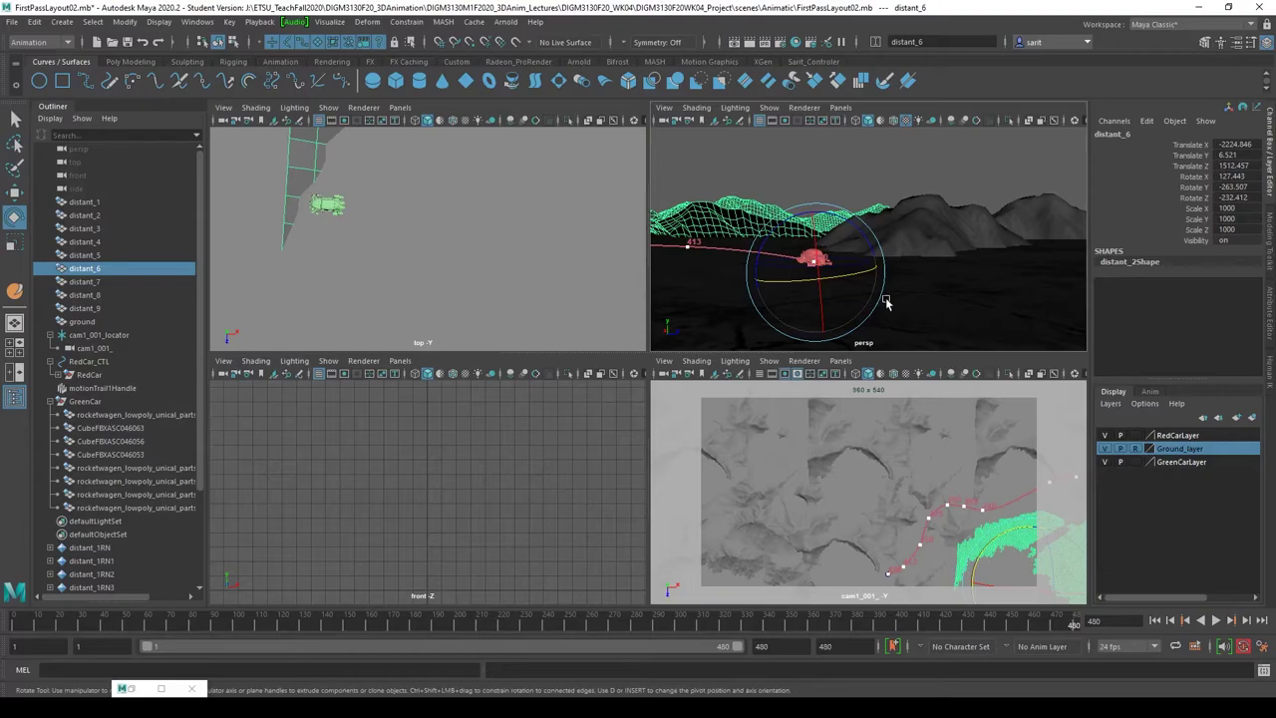
pyautogui.moveTo(885, 301)
pyautogui.keyDown('alt'); pyautogui.mouseDown()
pyautogui.moveTo(909, 288)
pyautogui.moveTo(879, 301)
pyautogui.mouseUp(); pyautogui.keyUp('alt')
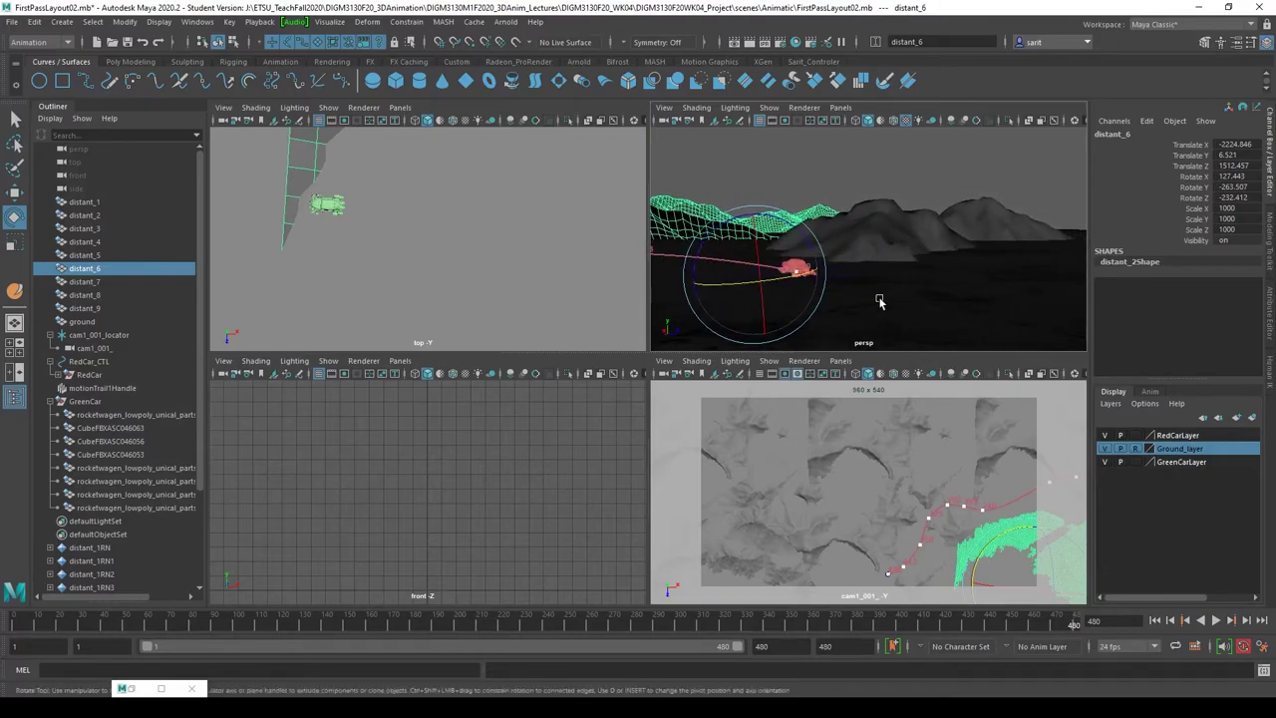
pyautogui.click(762, 240)
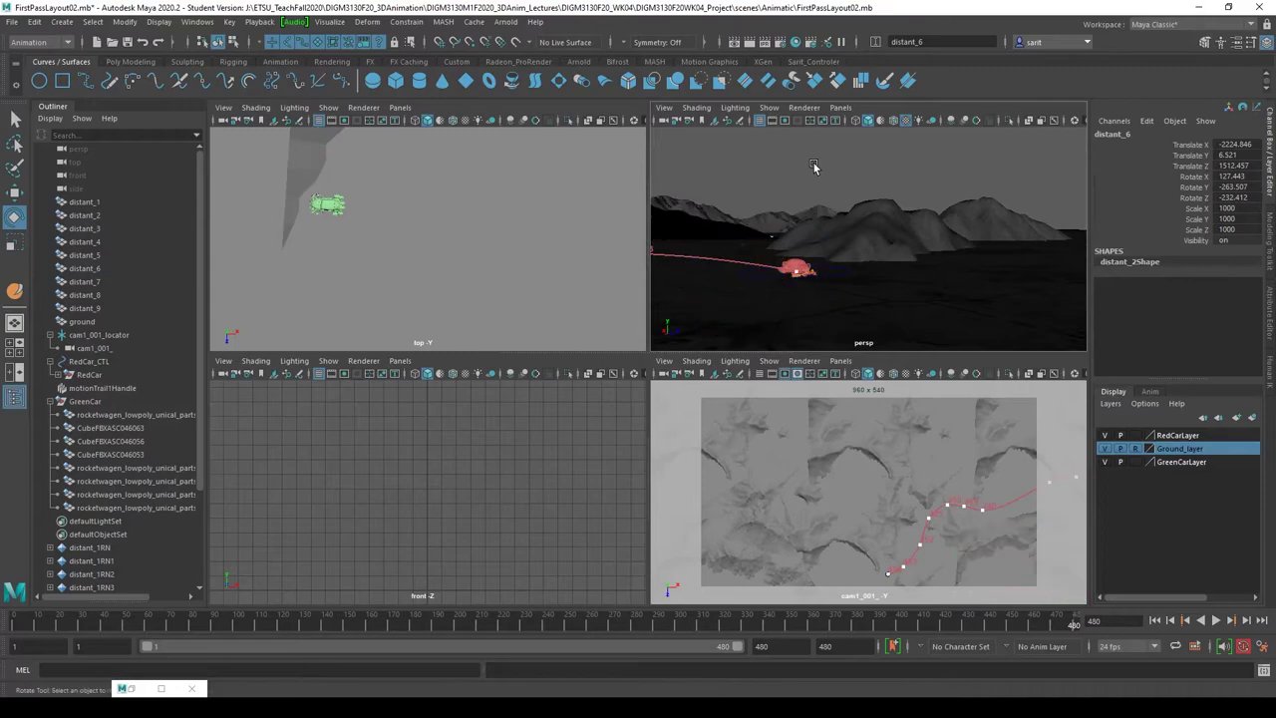
pyautogui.click(762, 240)
pyautogui.press('q')
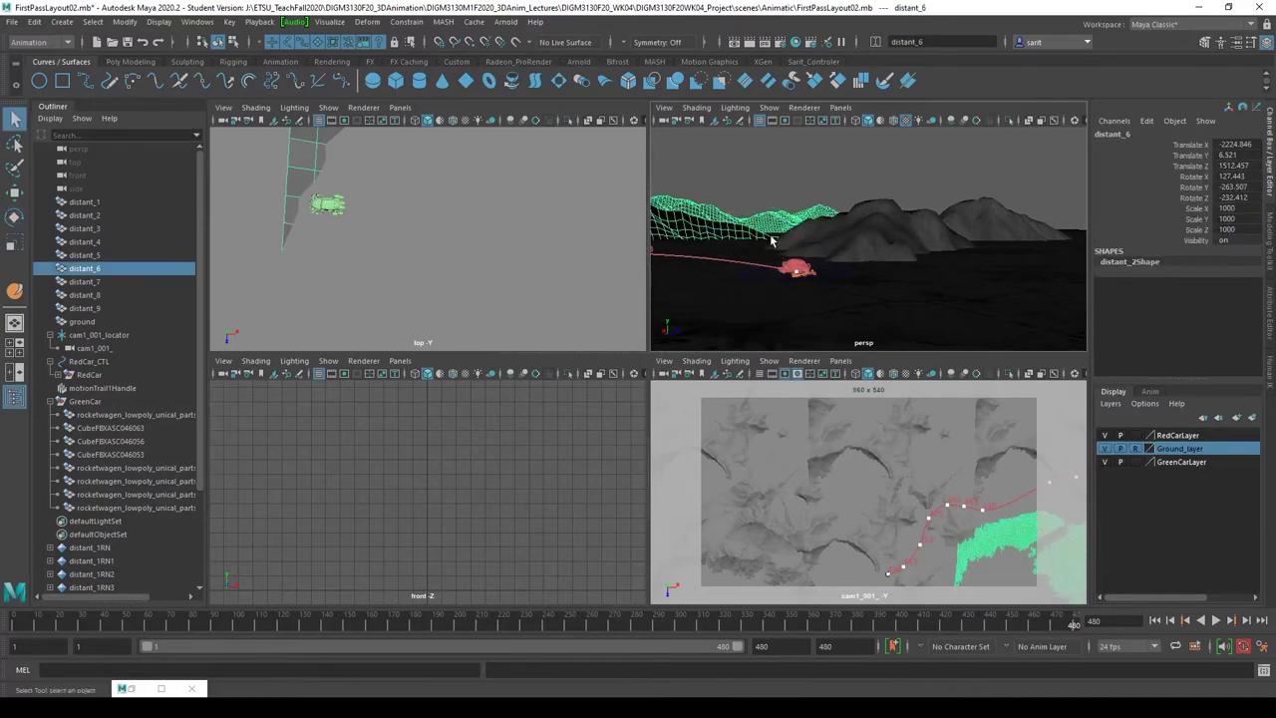
pyautogui.moveTo(772, 239); pyautogui.dragTo(774, 239, button='right')
pyautogui.click(774, 241)
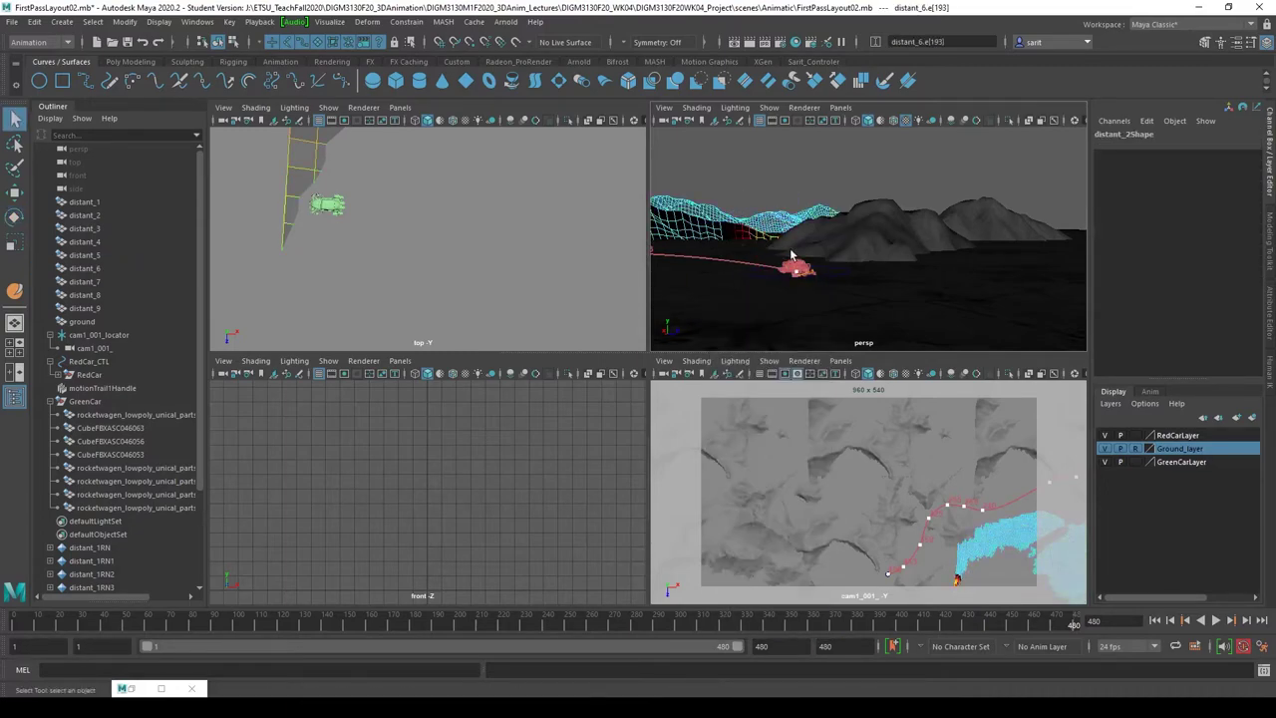
pyautogui.press('w')
pyautogui.moveTo(765, 179); pyautogui.dragTo(767, 177)
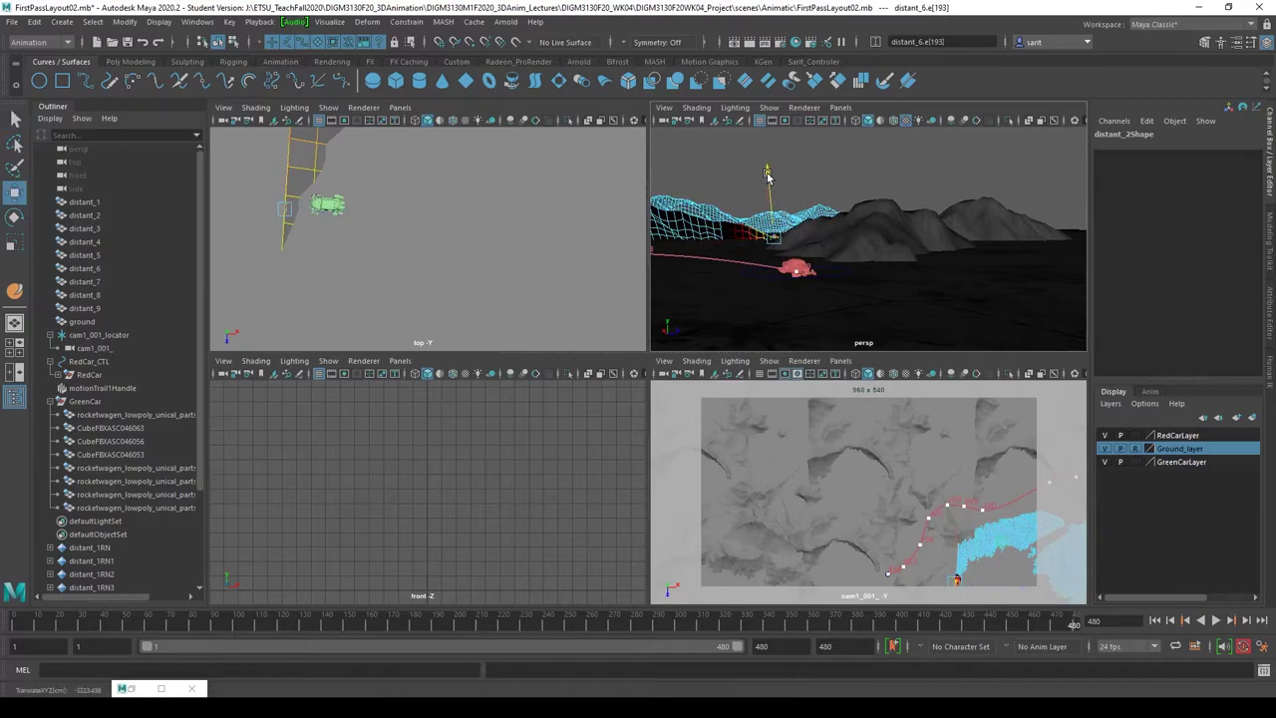
pyautogui.click(809, 273)
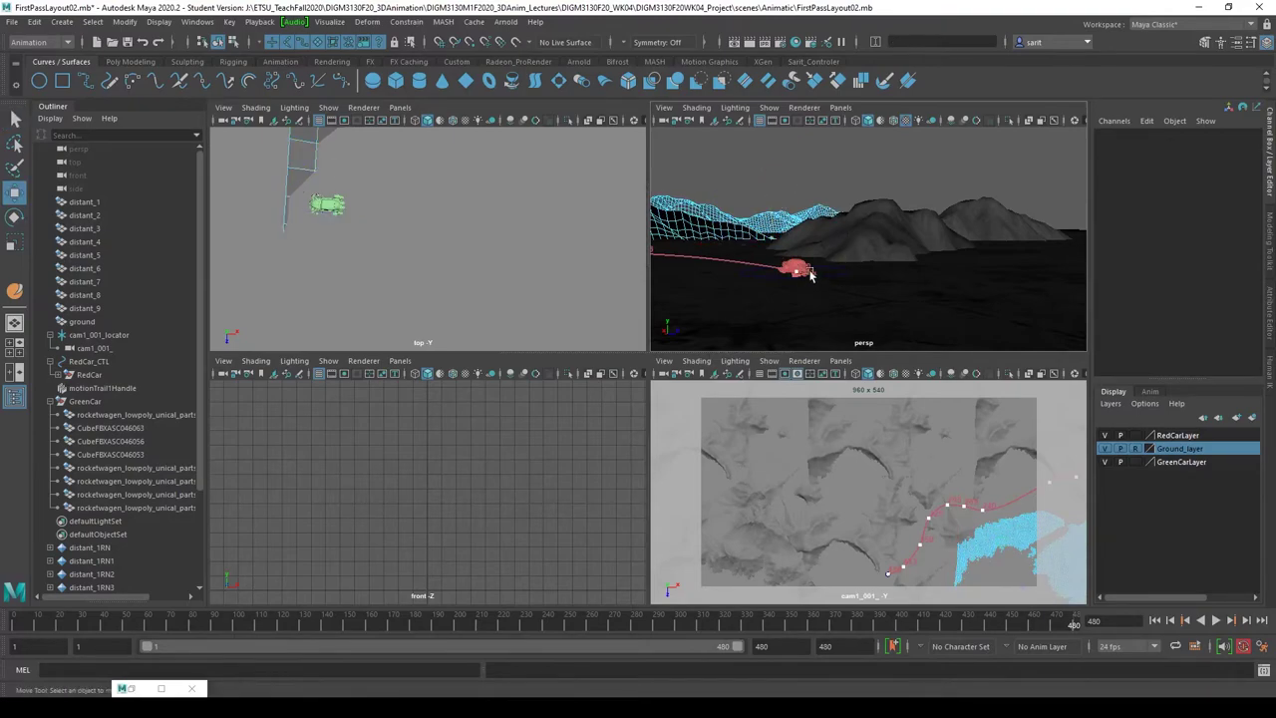
# - Enlarge the perspective view and return the distant_6 mountain from edge editing to object mode
pyautogui.press('space')
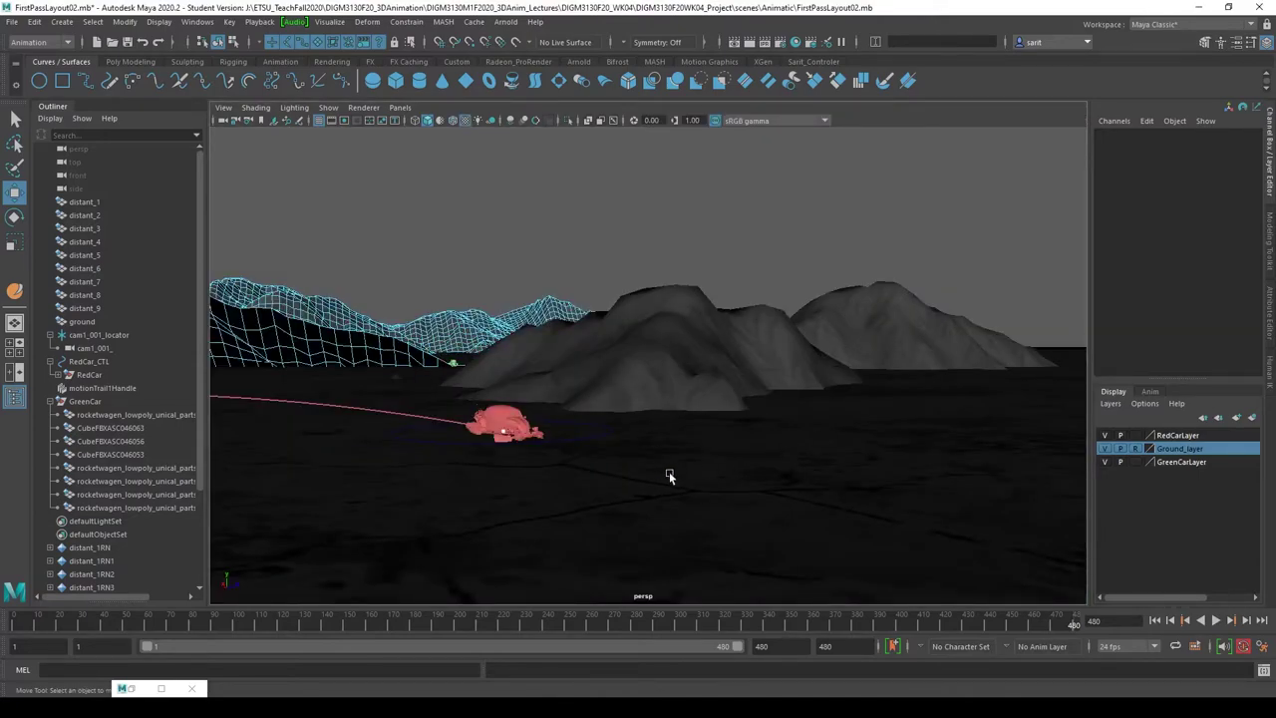
pyautogui.keyDown('alt'); pyautogui.moveTo(676, 462); pyautogui.dragTo(567, 456); pyautogui.keyUp('alt')
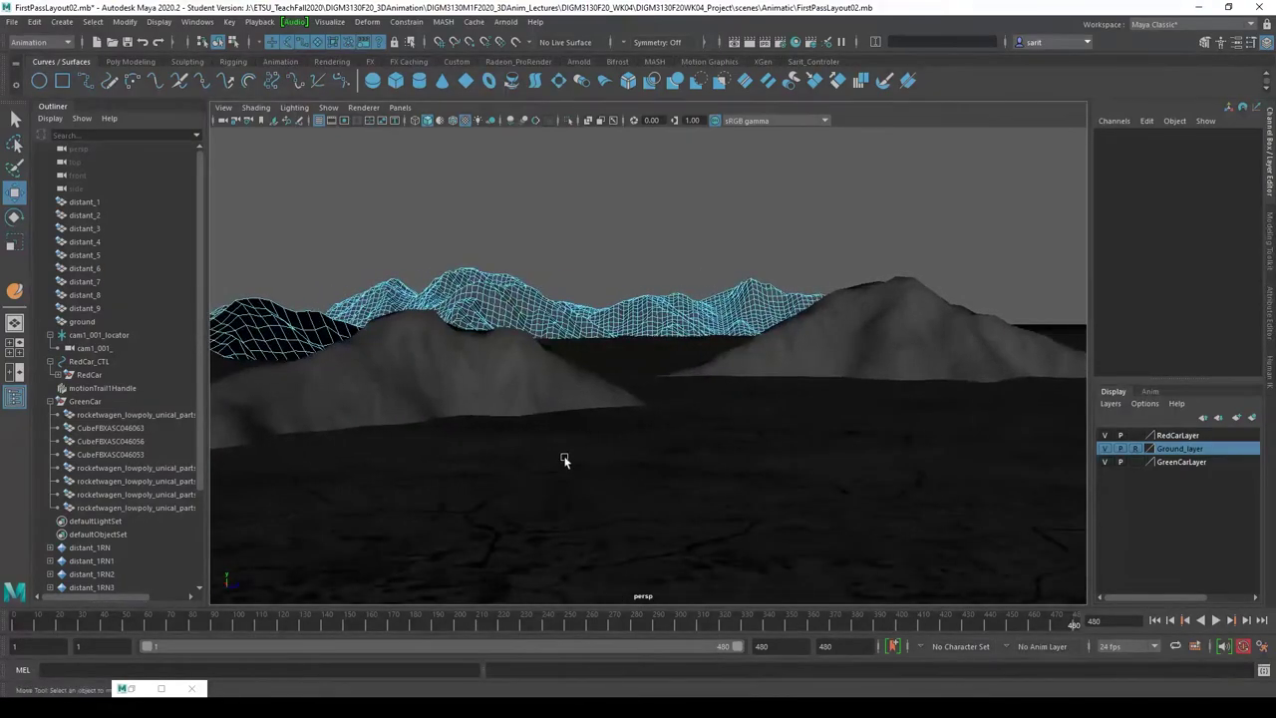
pyautogui.keyDown('alt'); pyautogui.moveTo(567, 455); pyautogui.dragTo(773, 458, button='right'); pyautogui.keyUp('alt')
pyautogui.keyDown('alt'); pyautogui.moveTo(773, 459); pyautogui.dragTo(883, 496); pyautogui.keyUp('alt')
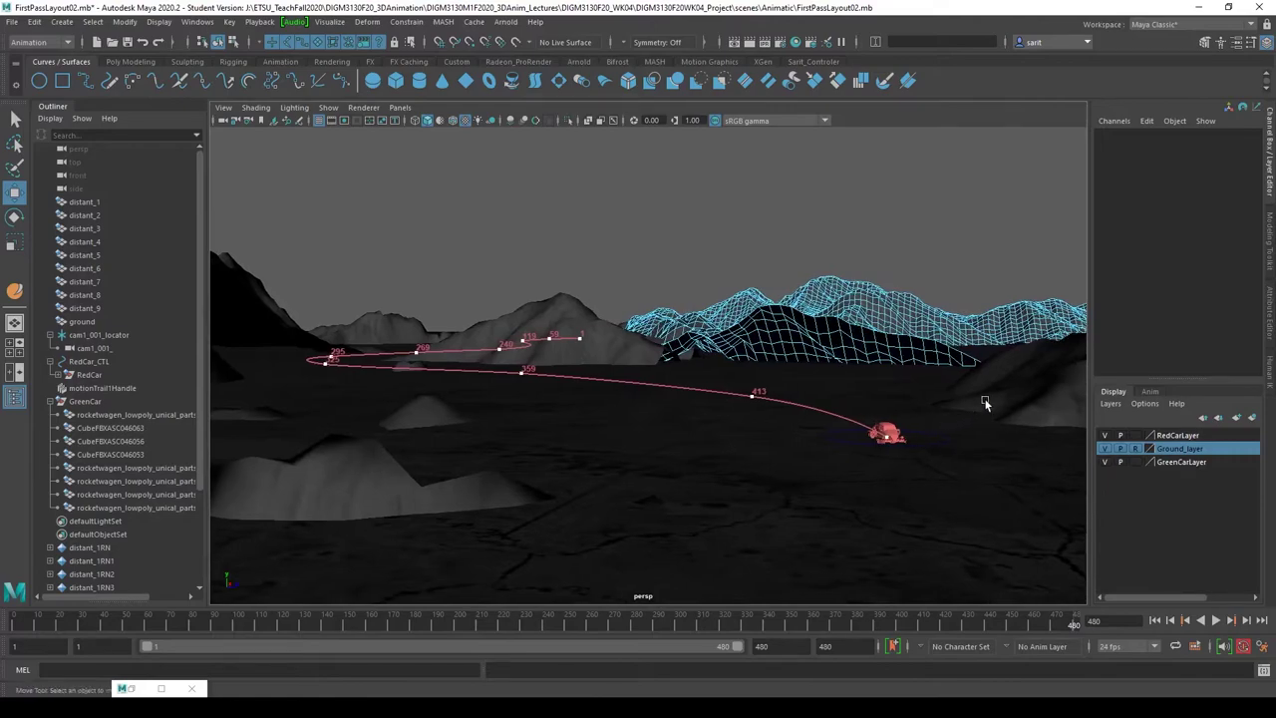
pyautogui.keyDown('alt'); pyautogui.moveTo(966, 400); pyautogui.dragTo(929, 447); pyautogui.keyUp('alt')
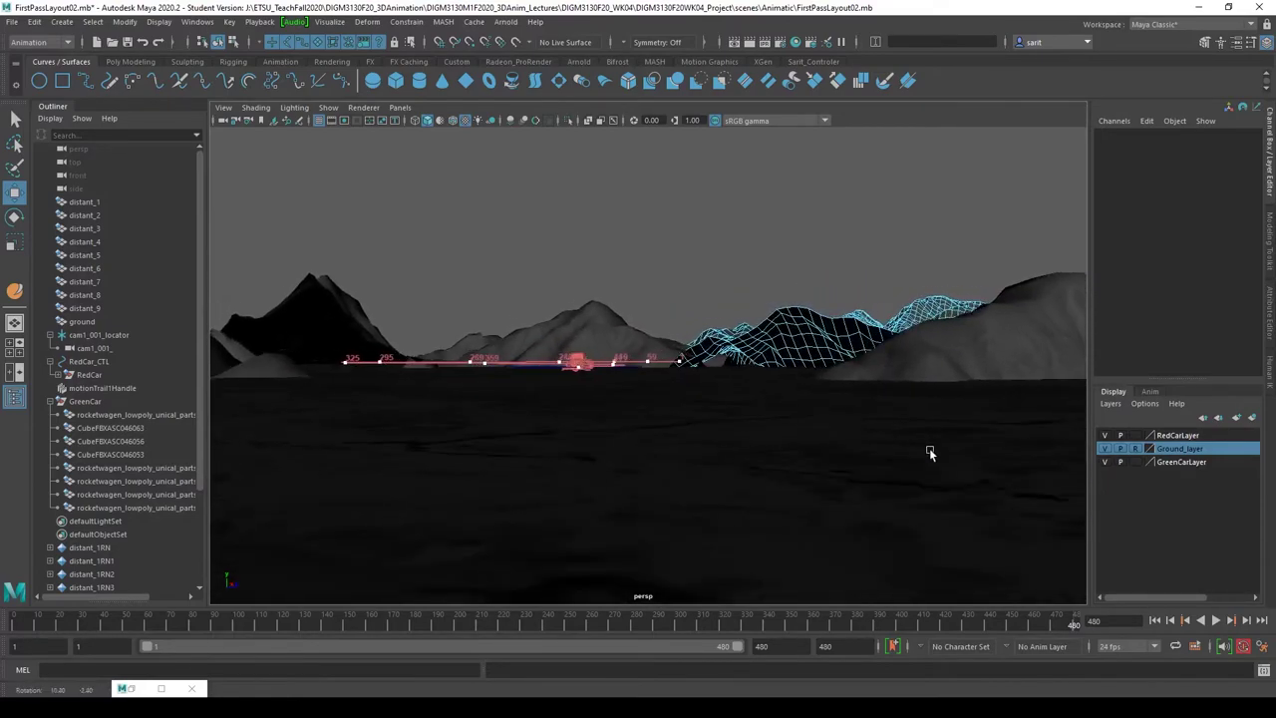
pyautogui.click(962, 373)
pyautogui.moveTo(1002, 320); pyautogui.dragTo(977, 441, button='right')
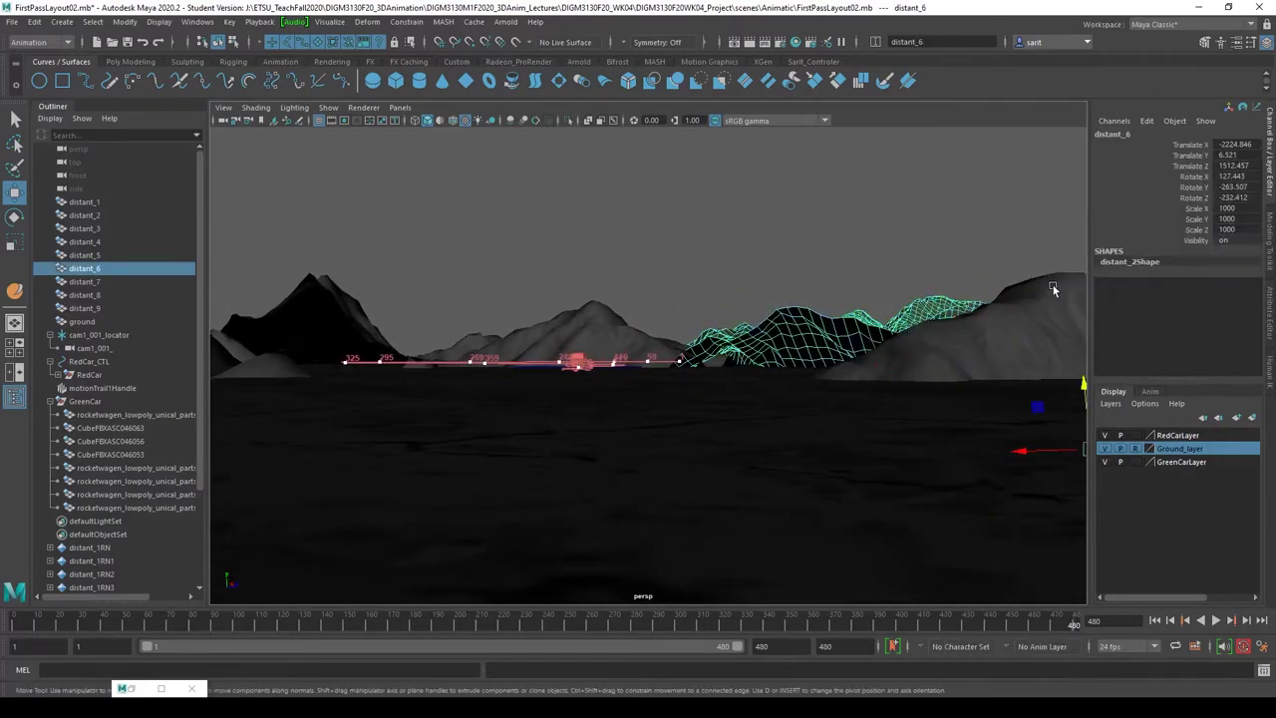
# - Move the distant_1 mountain to a Translate Z of about 1240, deselect it and frame the red car
pyautogui.keyDown('alt'); pyautogui.moveTo(950, 442); pyautogui.dragTo(950, 407); pyautogui.keyUp('alt')
pyautogui.moveTo(393, 602); pyautogui.dragTo(493, 627)
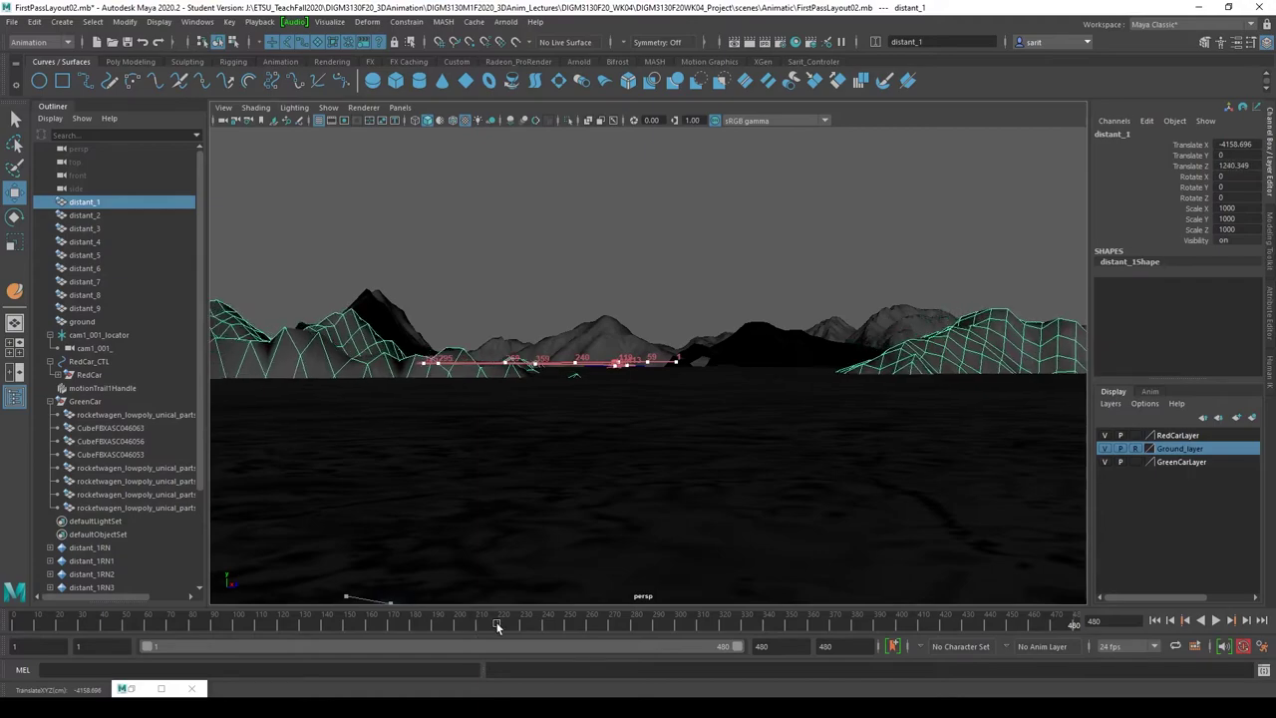
pyautogui.keyDown('alt'); pyautogui.moveTo(675, 285); pyautogui.dragTo(684, 280); pyautogui.keyUp('alt')
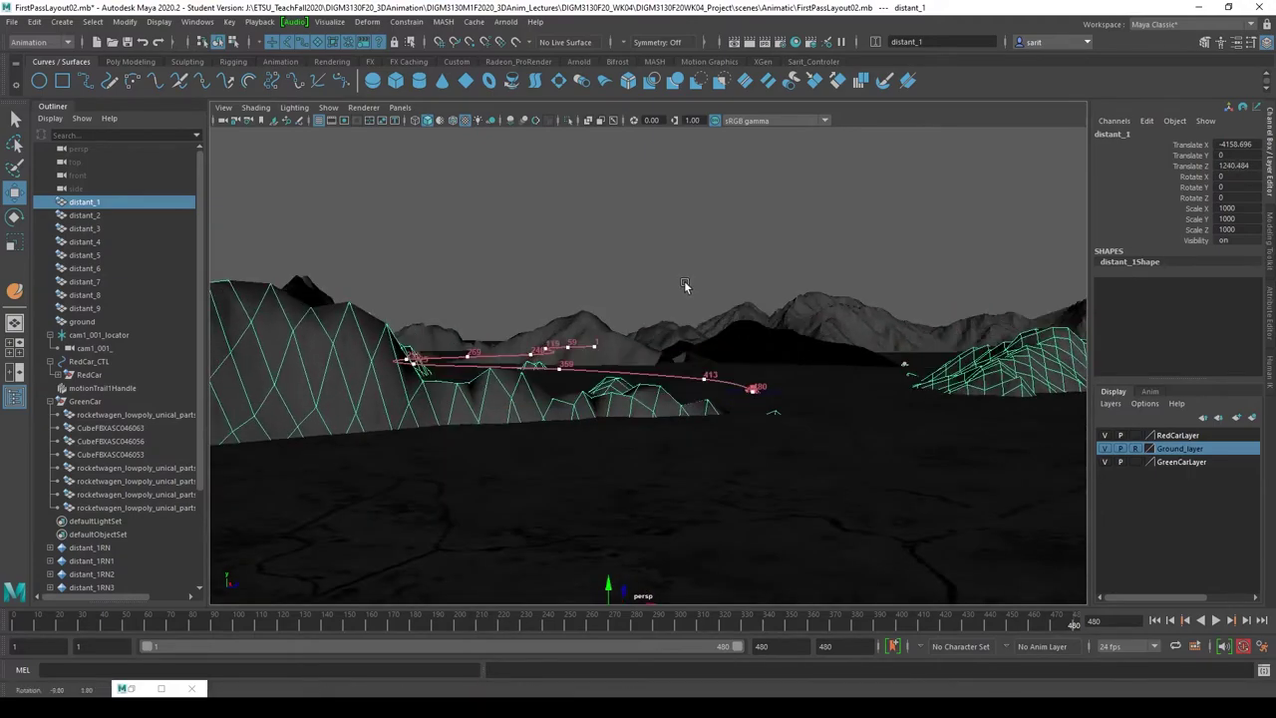
pyautogui.click(692, 265)
pyautogui.keyDown('alt'); pyautogui.moveTo(775, 455); pyautogui.dragTo(866, 478, button='right'); pyautogui.keyUp('alt')
pyautogui.keyDown('alt'); pyautogui.moveTo(877, 482); pyautogui.dragTo(923, 489, button='right'); pyautogui.keyUp('alt')
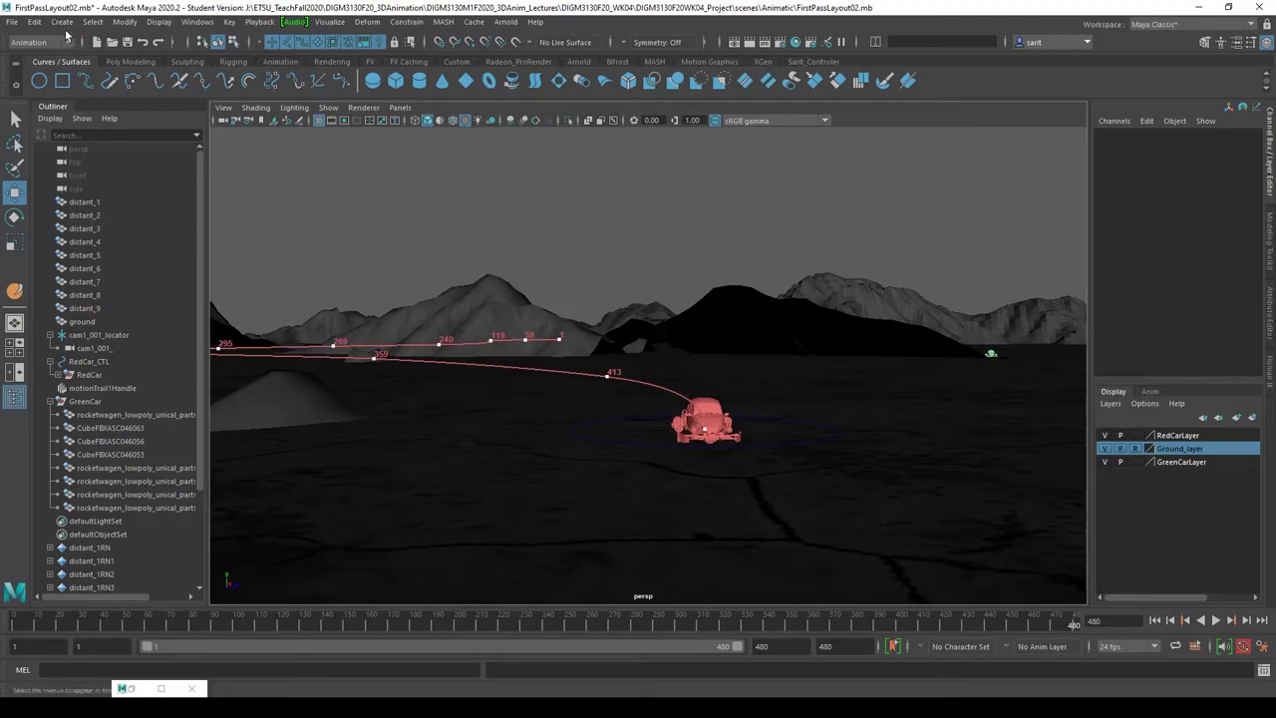
# - Create a new camera and scale it up uniformly to about 366.8
pyautogui.click(35, 21)
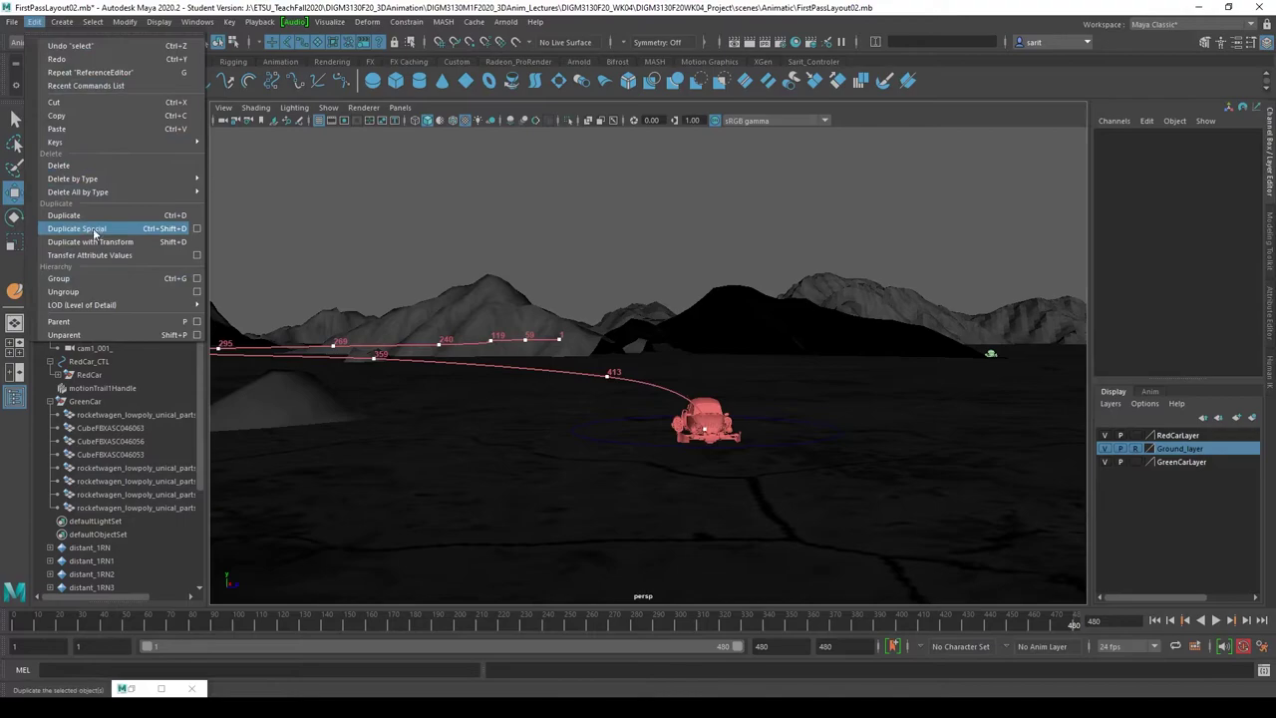
pyautogui.moveTo(61, 21)
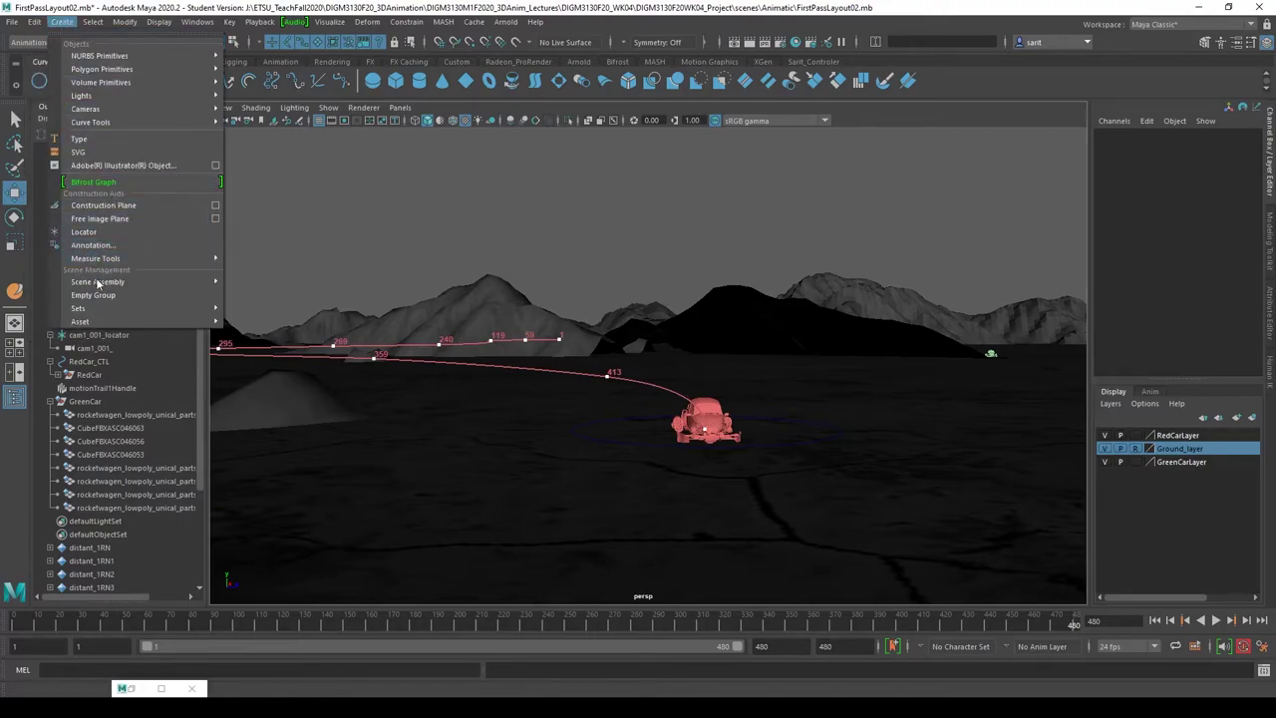
pyautogui.moveTo(87, 108)
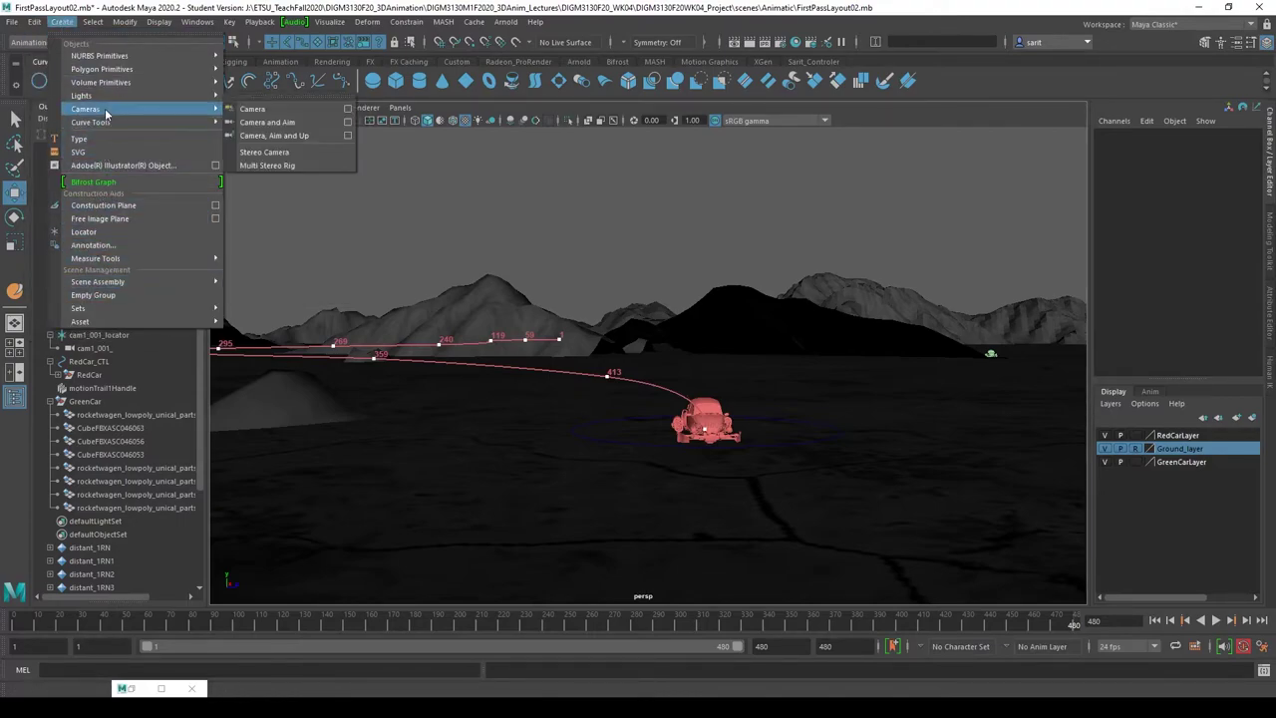
pyautogui.click(261, 108)
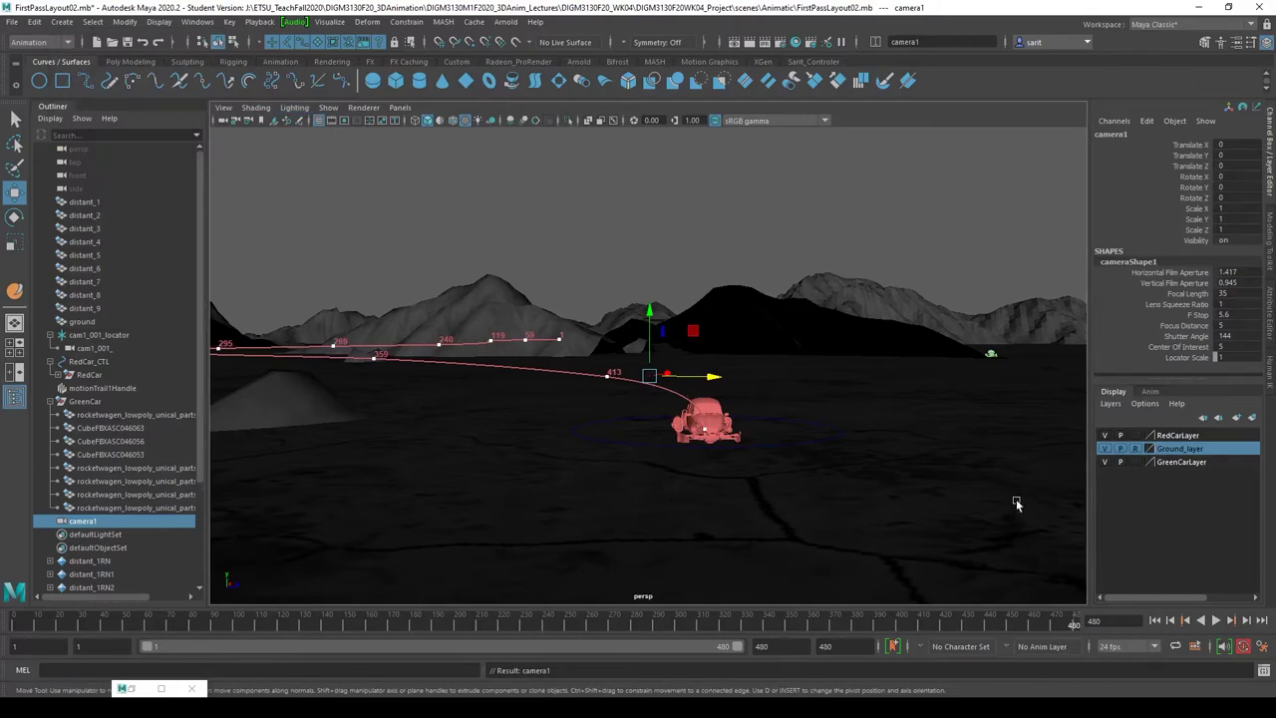
pyautogui.press('r')
pyautogui.moveTo(648, 376); pyautogui.dragTo(820, 425)
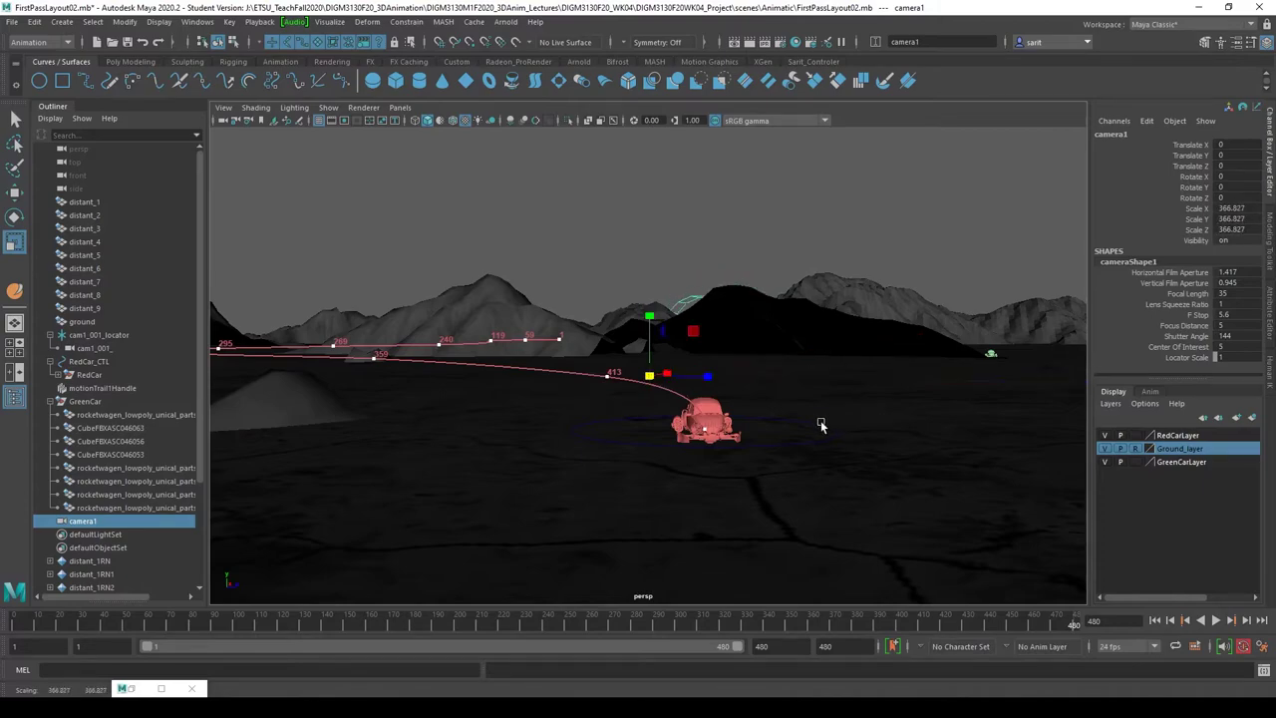
# - Match the new camera's translation to the red car
pyautogui.click(717, 416)
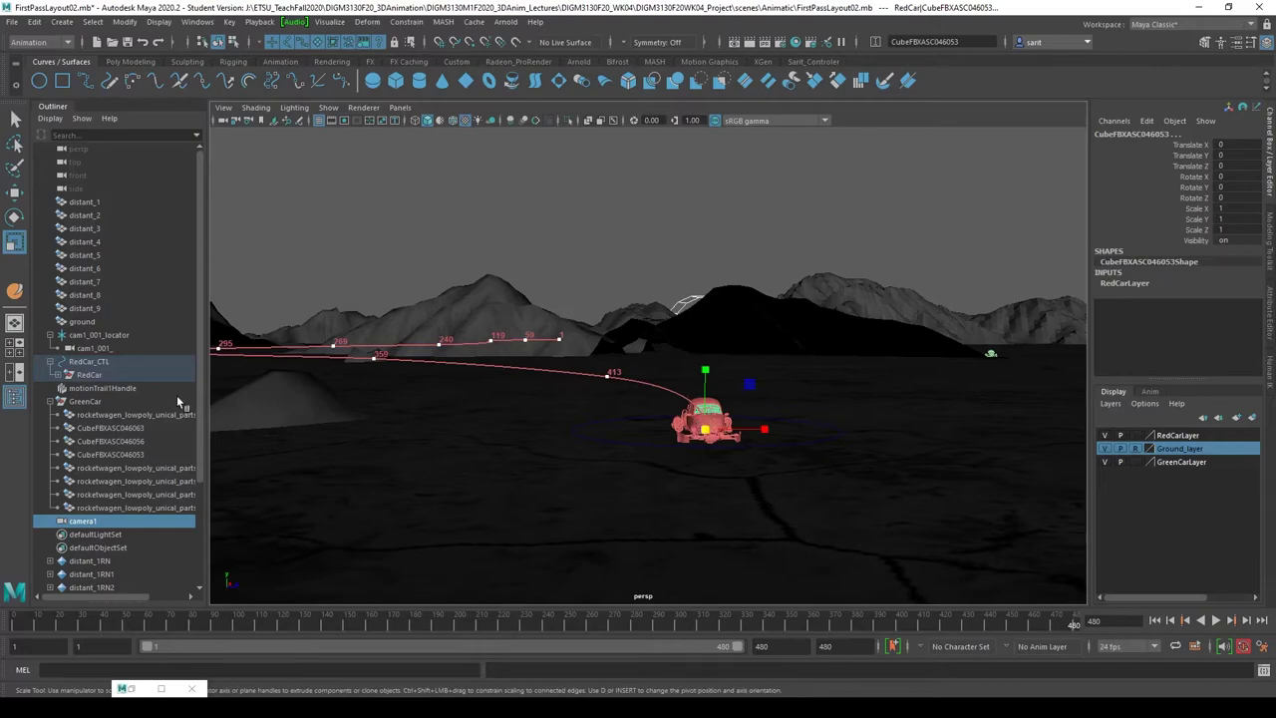
pyautogui.click(125, 21)
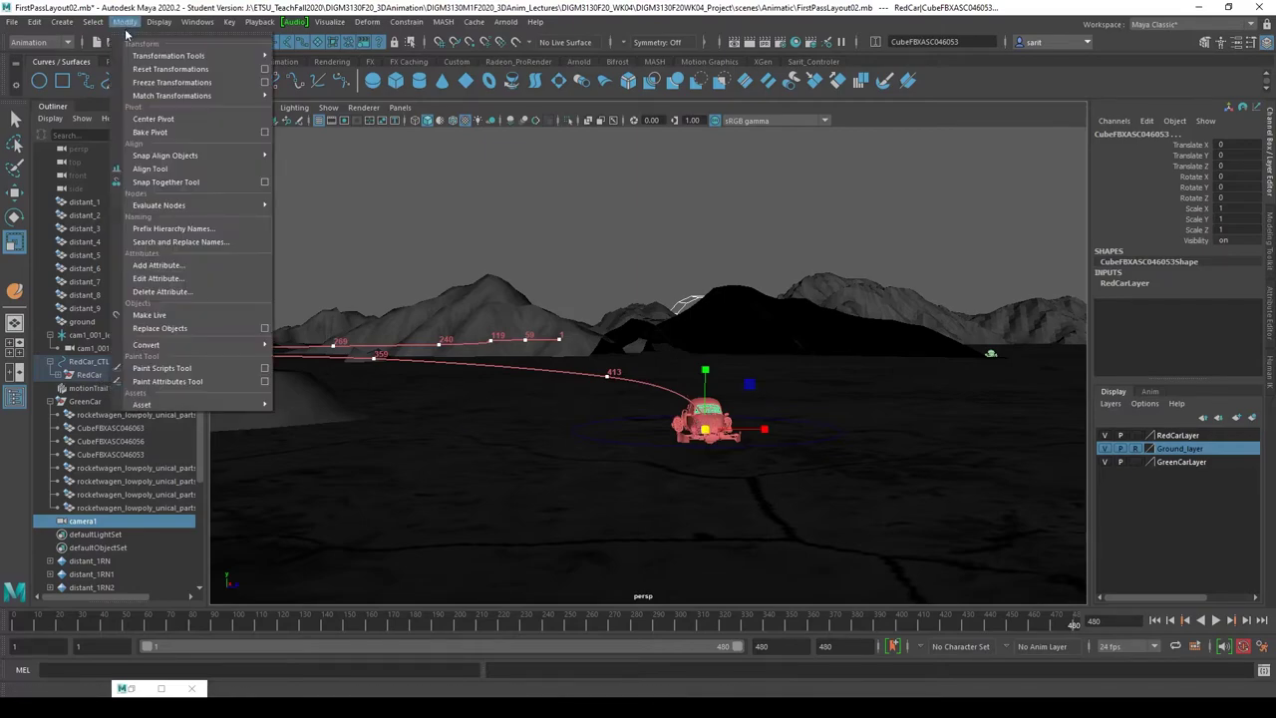
pyautogui.moveTo(170, 95)
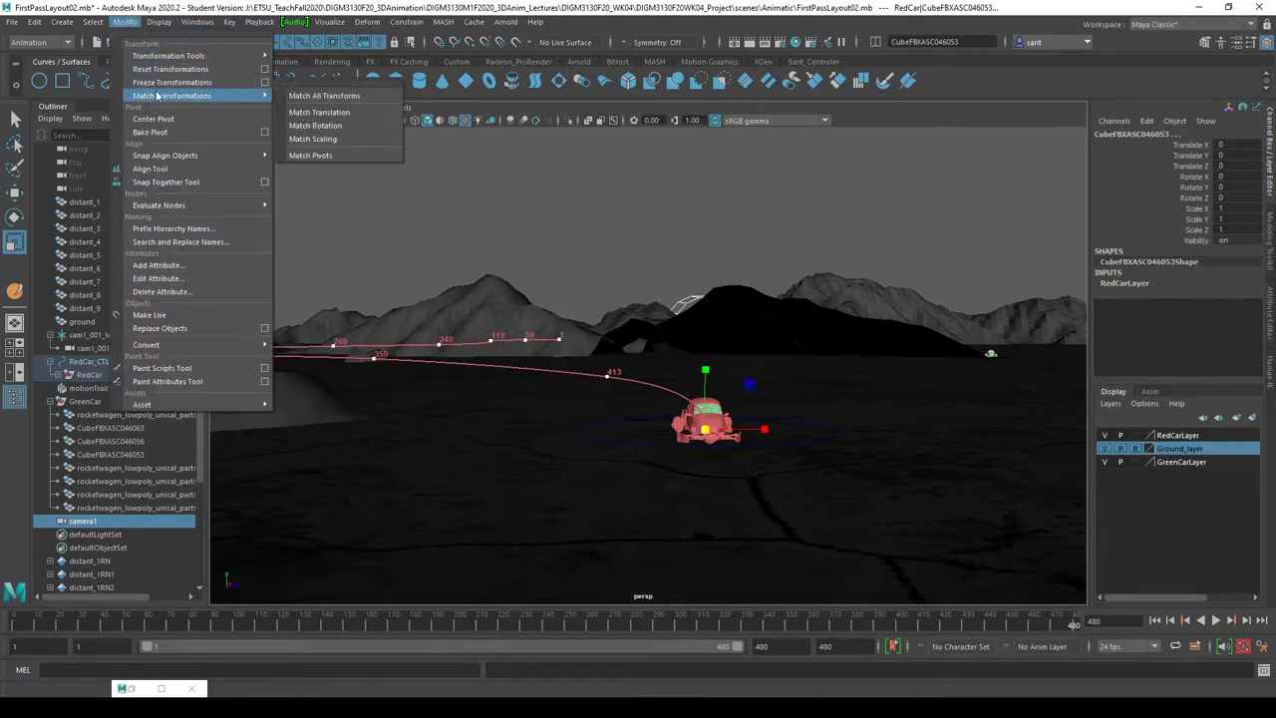
pyautogui.click(329, 111)
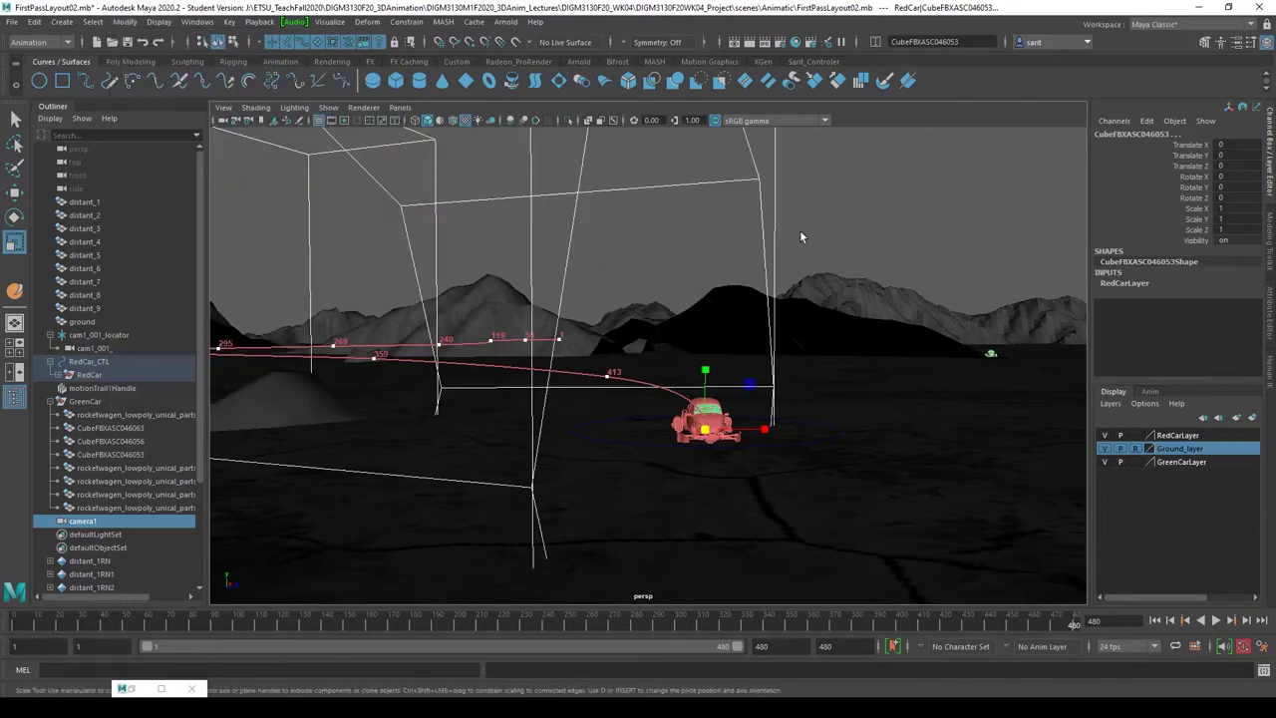
# - Select camera1 and scale it down uniformly to about 39.7
pyautogui.click(769, 239)
pyautogui.moveTo(709, 433); pyautogui.dragTo(1130, 285)
pyautogui.moveTo(1193, 210); pyautogui.dragTo(1195, 231)
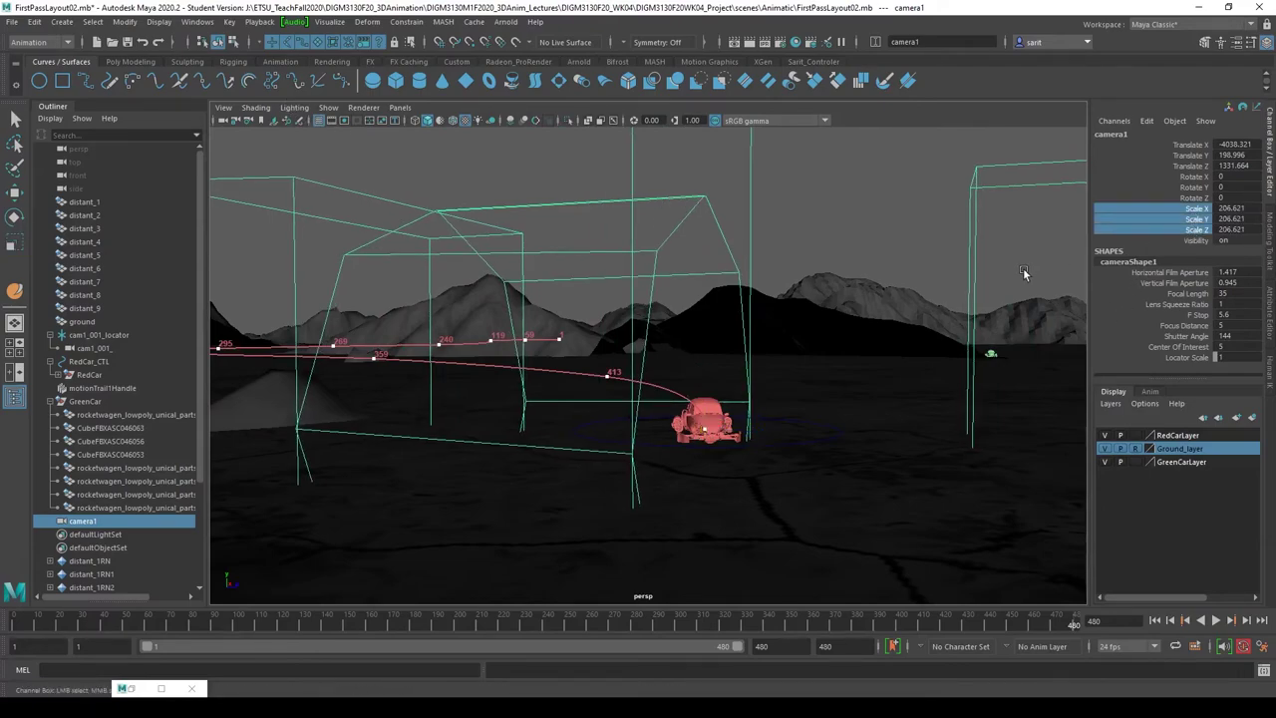
pyautogui.moveTo(1023, 272); pyautogui.dragTo(465, 350, button='middle')
# - Switch to the four-view layout, with the top view looking through cam1_001_ and the former cam1_001_ view through camera1
pyautogui.press('space')
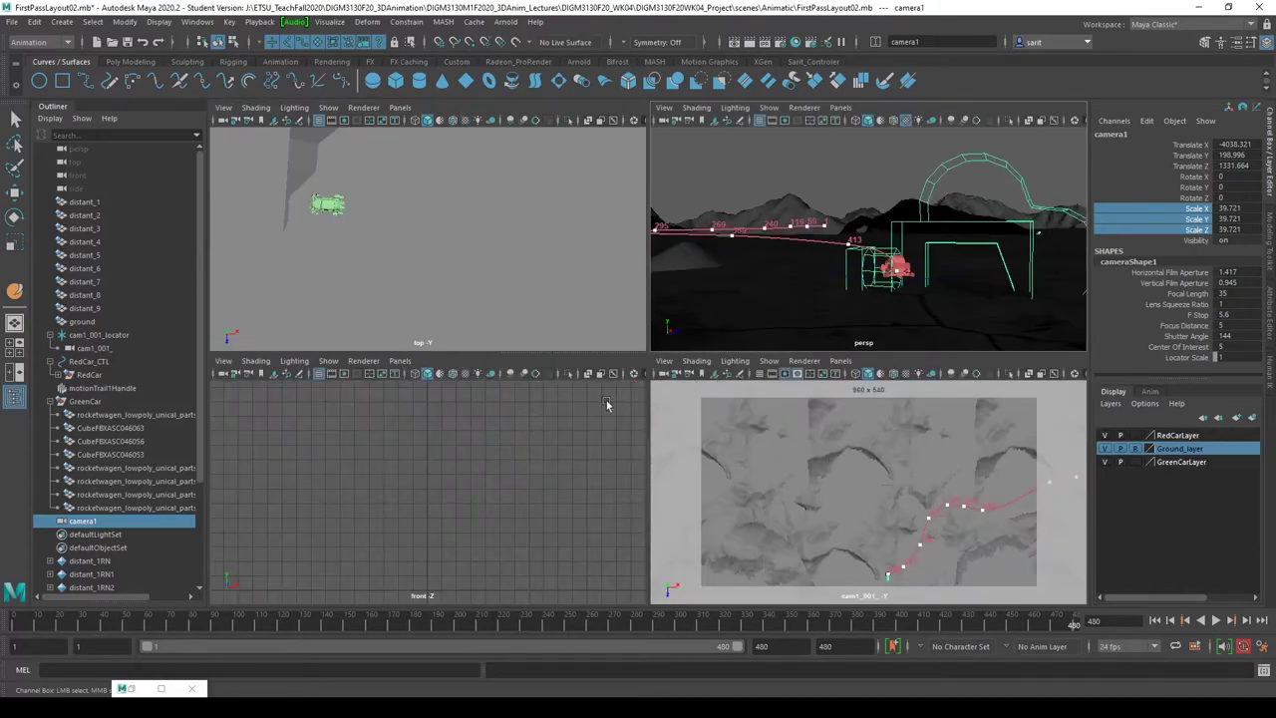
pyautogui.click(400, 107)
pyautogui.moveTo(405, 125)
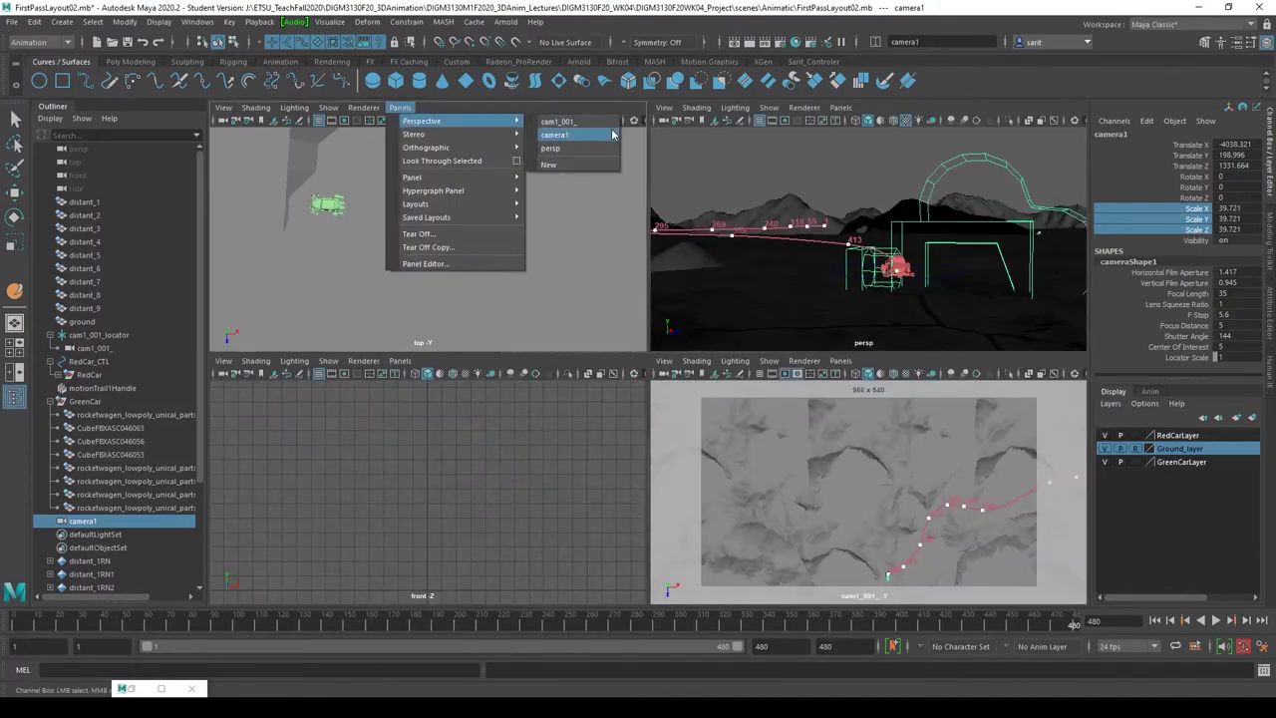
pyautogui.click(558, 121)
pyautogui.click(842, 361)
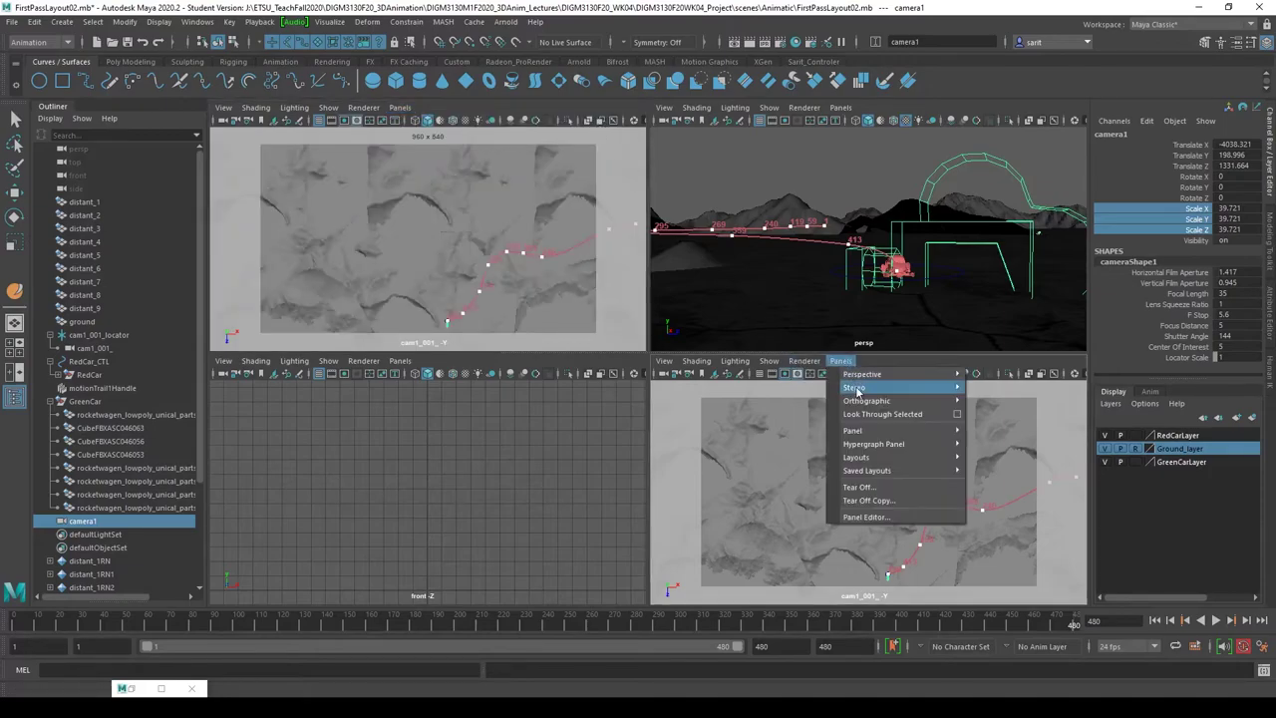
pyautogui.moveTo(877, 374)
pyautogui.click(1013, 388)
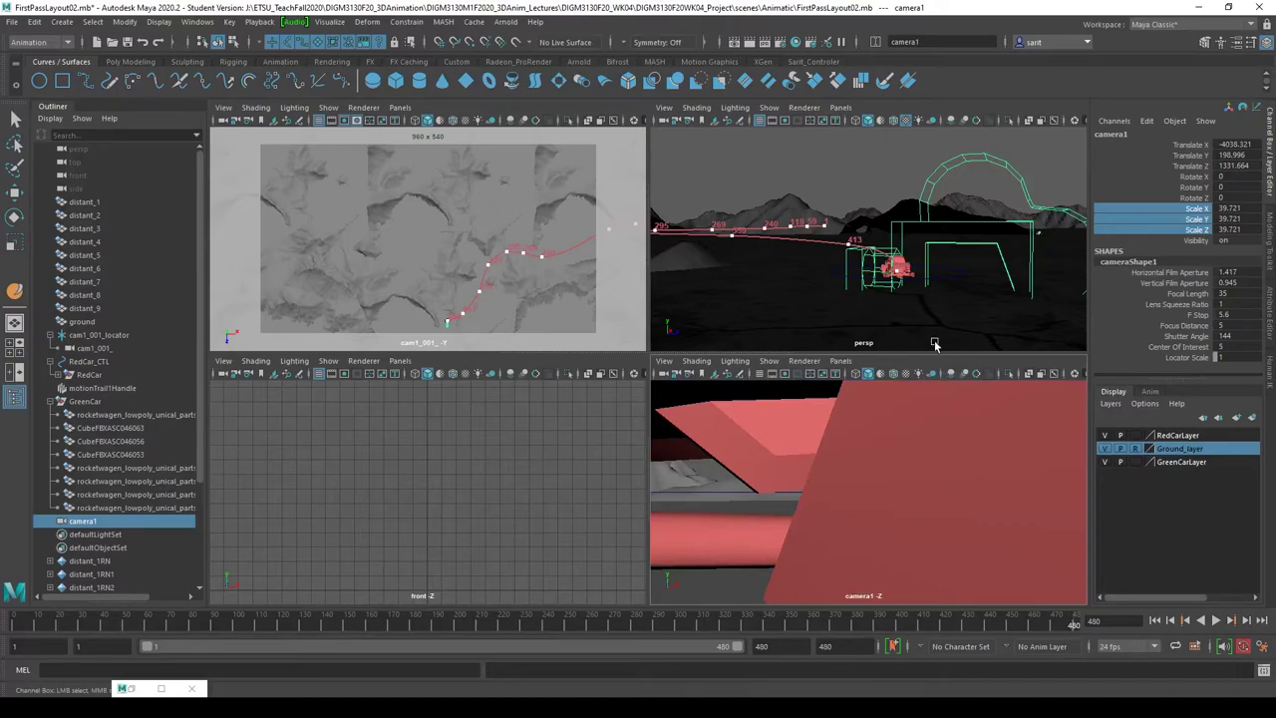
# - Turn camera1 to a Rotate Y of about -84.6 facing the red car and raise it to a Translate Y of about 204.6
pyautogui.press('e')
pyautogui.moveTo(927, 279); pyautogui.dragTo(857, 306)
pyautogui.press('w')
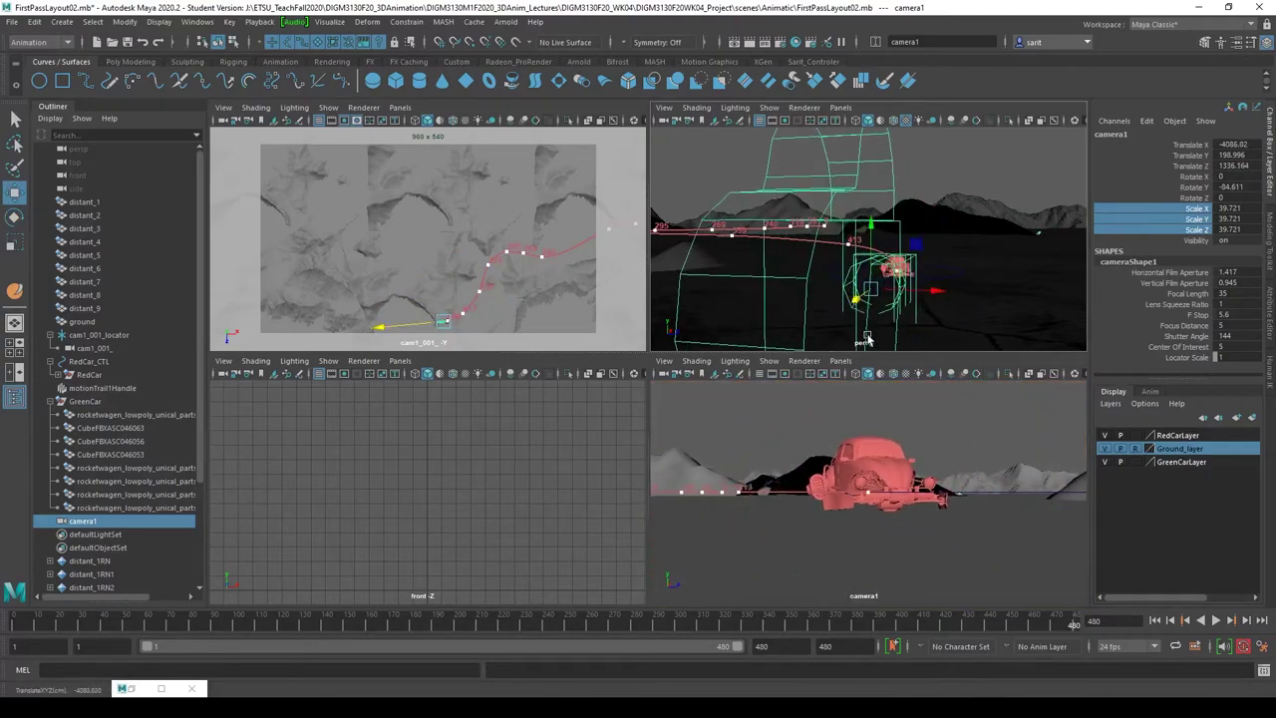
pyautogui.moveTo(869, 232); pyautogui.dragTo(871, 211)
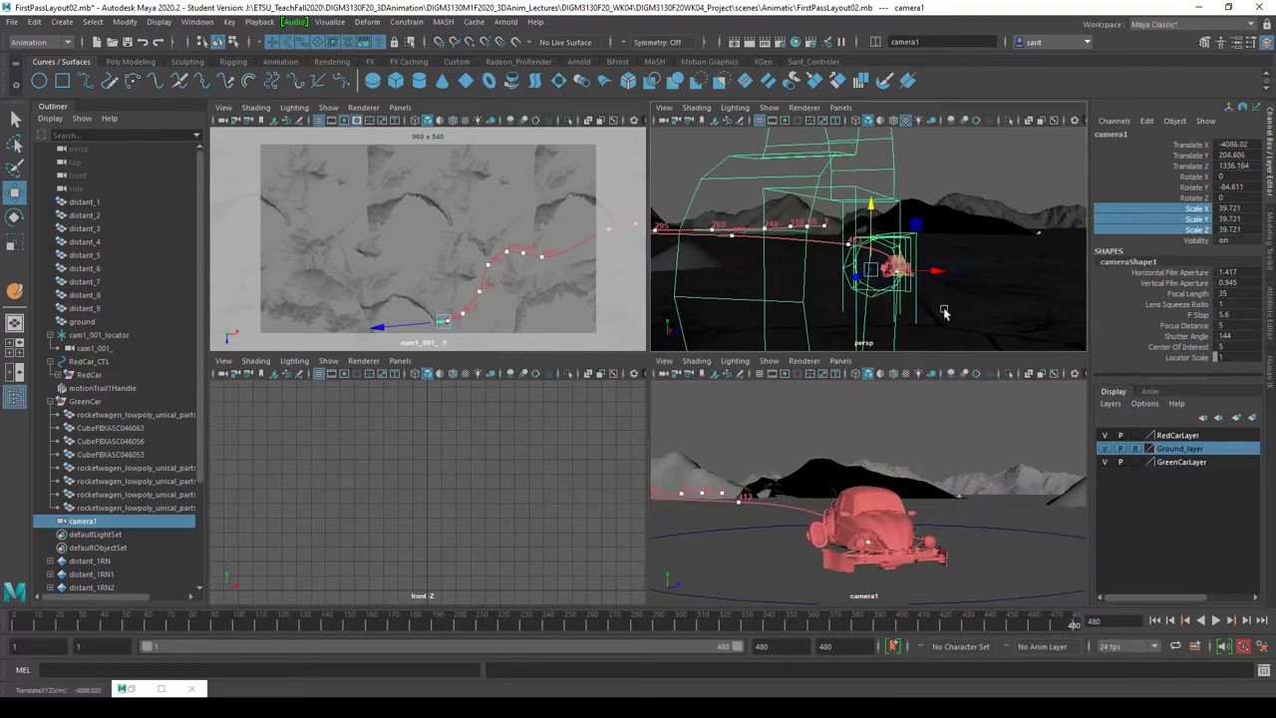
# - Move camera1 to about X -4116, Z 1373 and turn it to a Rotate Y of about -45.7
pyautogui.moveTo(914, 277); pyautogui.dragTo(1050, 345)
pyautogui.press('e')
pyautogui.press('w')
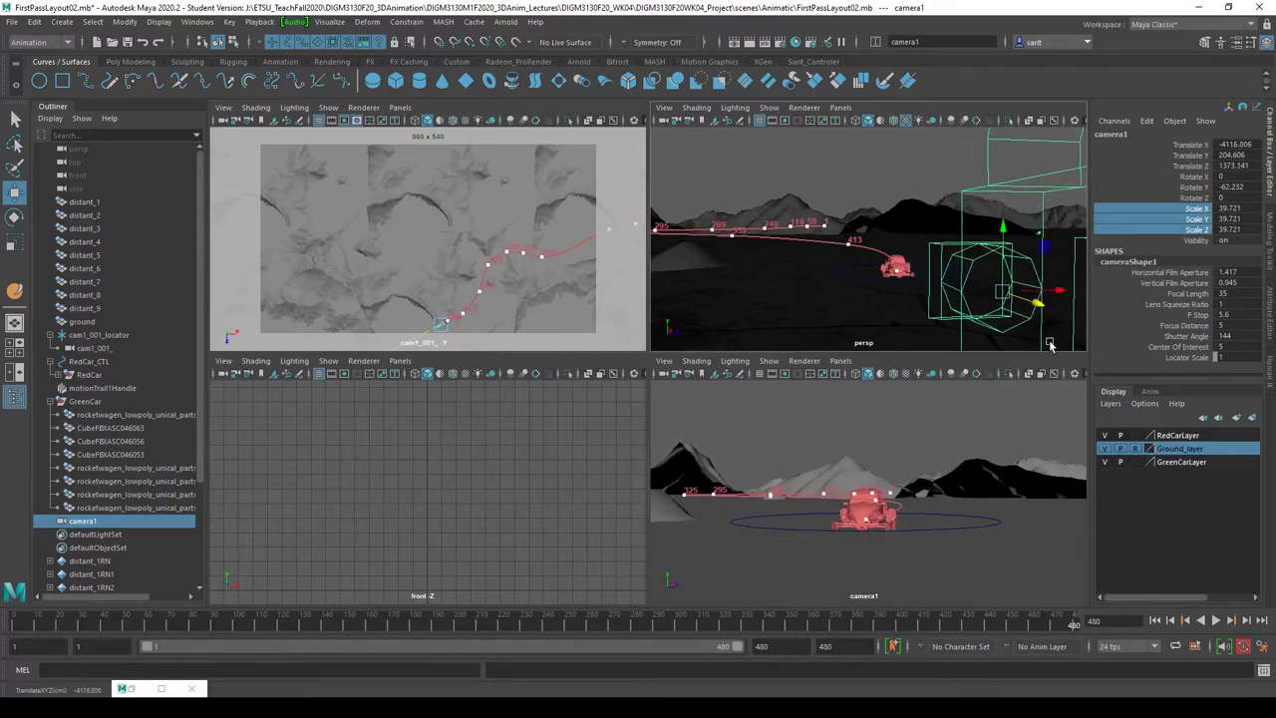
pyautogui.press('e')
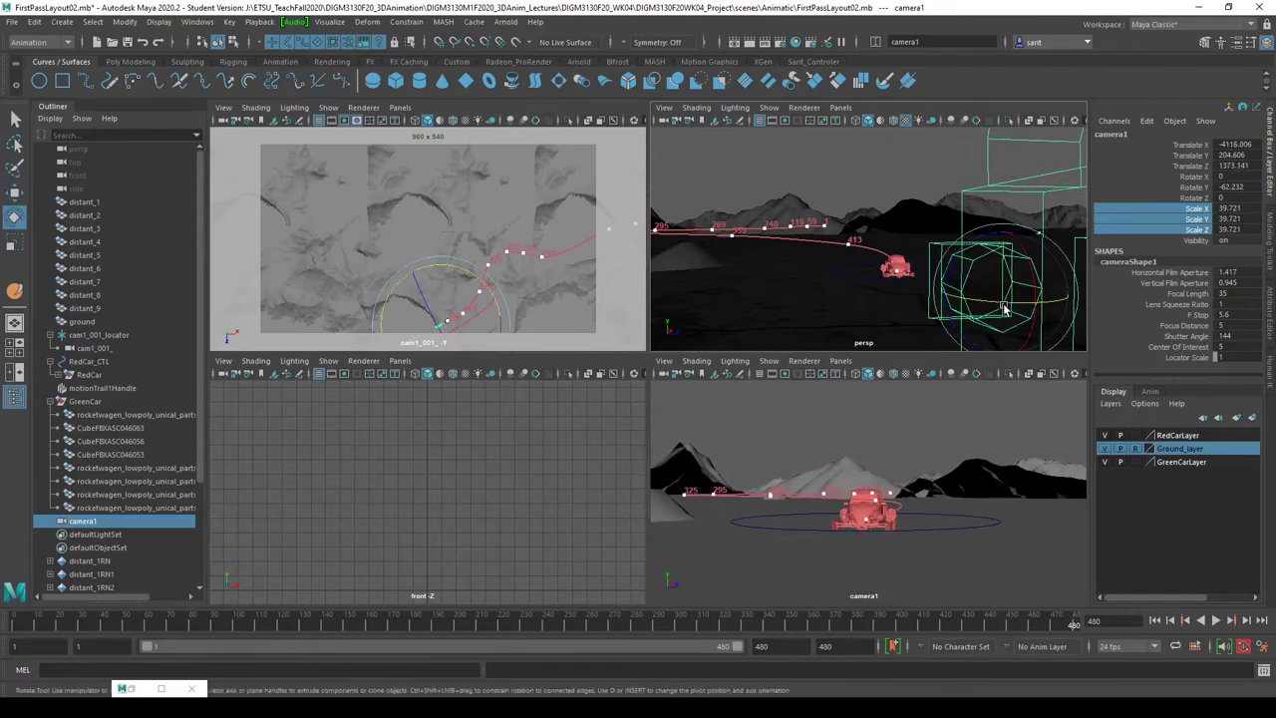
pyautogui.moveTo(997, 304); pyautogui.dragTo(1036, 305)
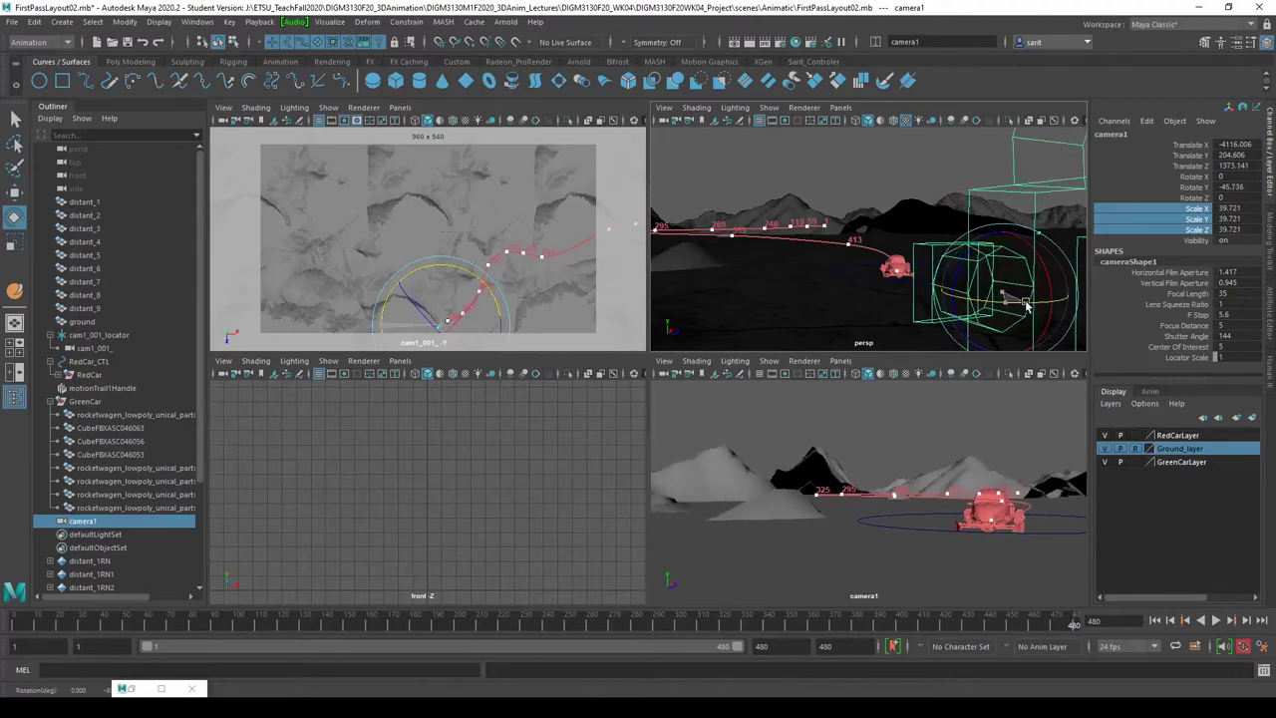
# - Turn camera1 to a Rotate Y of about -62.5 and pull it back from the red car to about X -4185, Z 1456
pyautogui.press('f')
pyautogui.keyDown('alt'); pyautogui.moveTo(958, 324); pyautogui.dragTo(918, 280); pyautogui.keyUp('alt')
pyautogui.press('w')
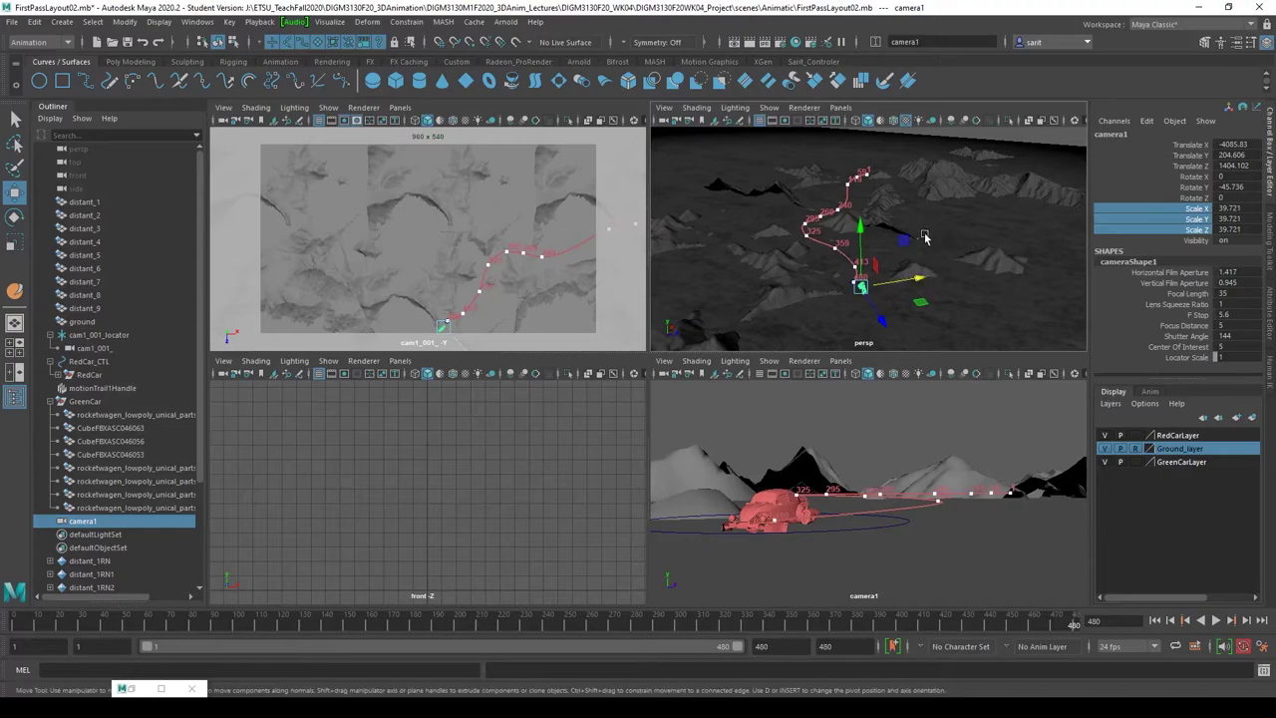
pyautogui.press('e')
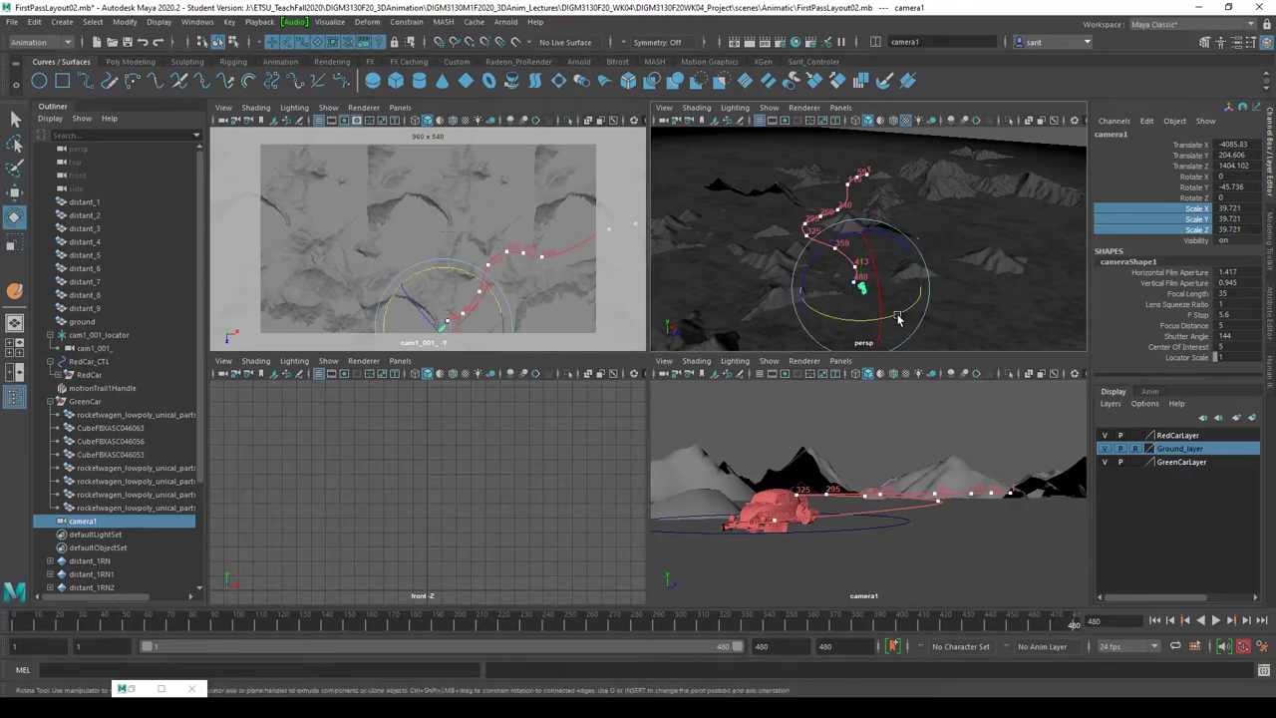
pyautogui.moveTo(897, 317); pyautogui.dragTo(862, 331)
pyautogui.press('w')
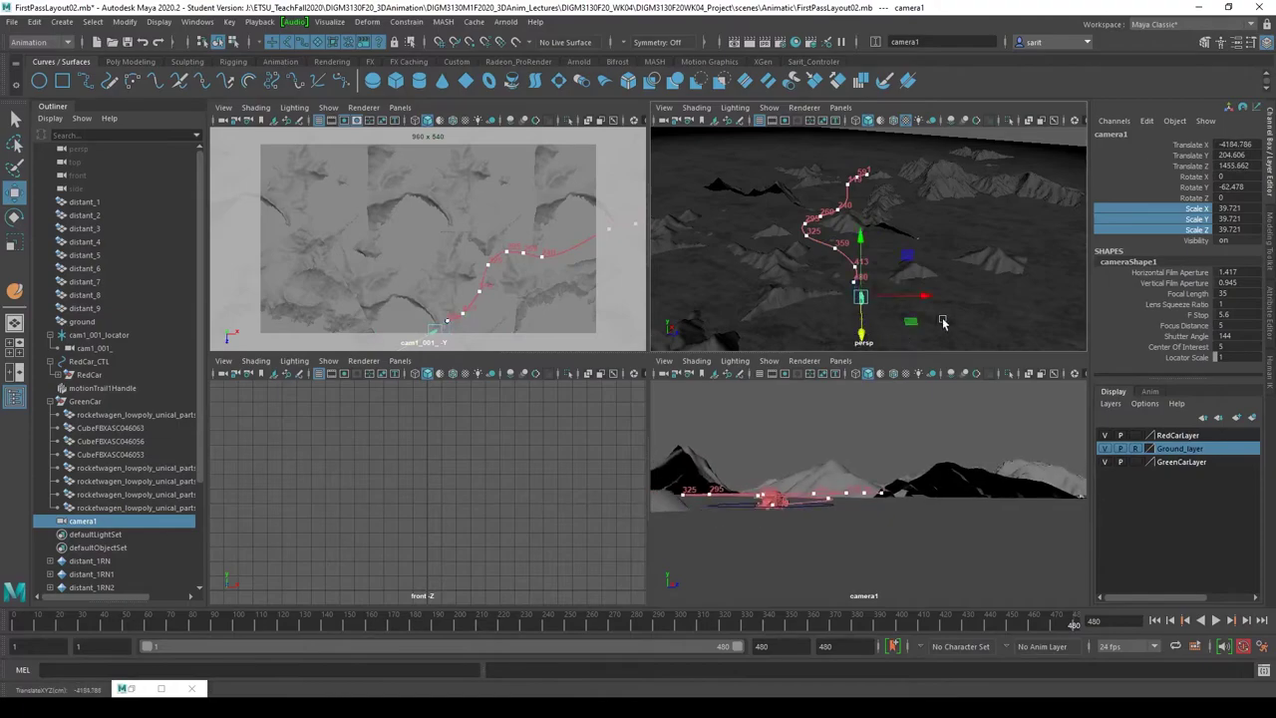
# - Move camera1 closer to the red car, to about X -4076, Z 1365, and raise it to about Y 220
pyautogui.scroll(5, 969, 272)
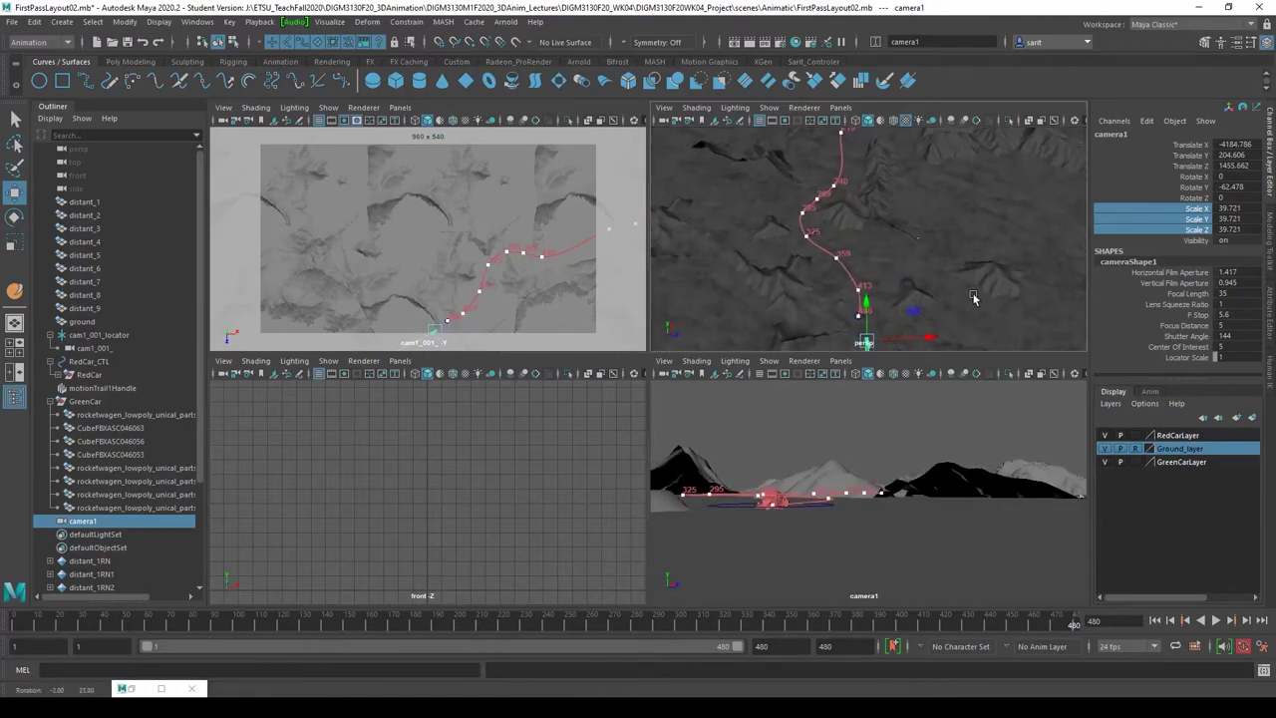
pyautogui.keyDown('alt'); pyautogui.moveTo(989, 325); pyautogui.dragTo(925, 296); pyautogui.keyUp('alt')
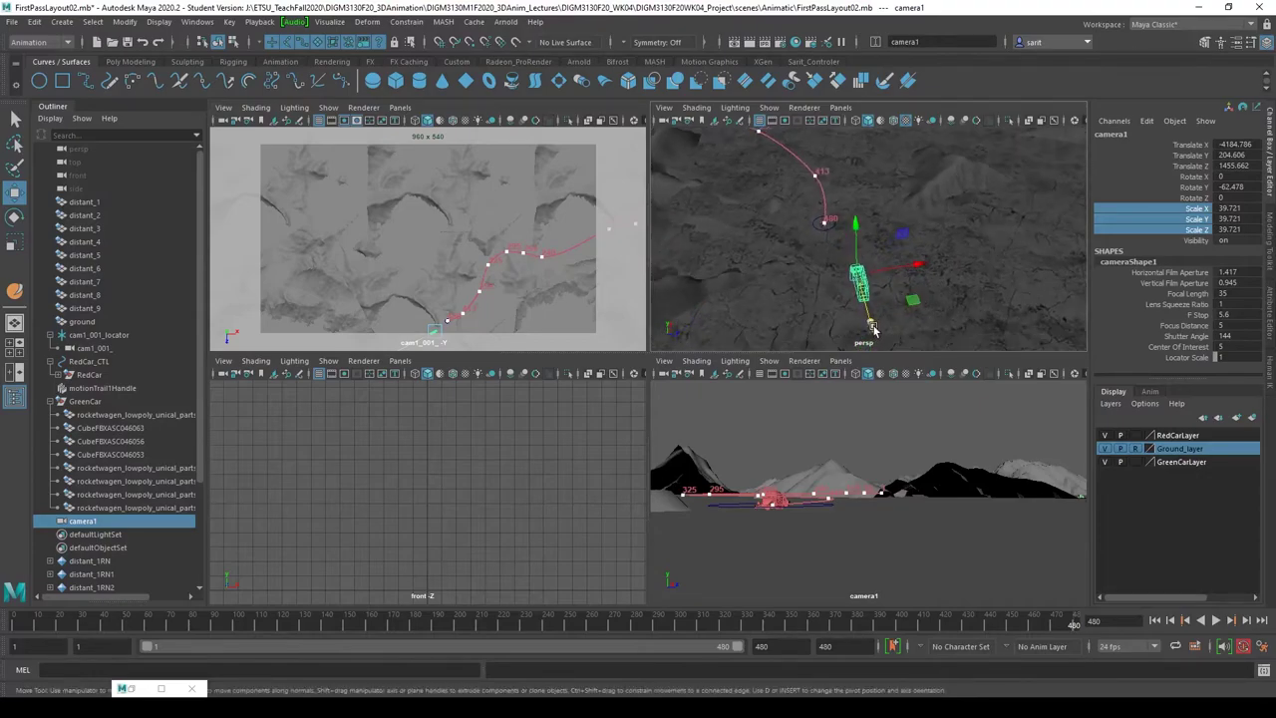
pyautogui.moveTo(873, 329); pyautogui.dragTo(895, 232)
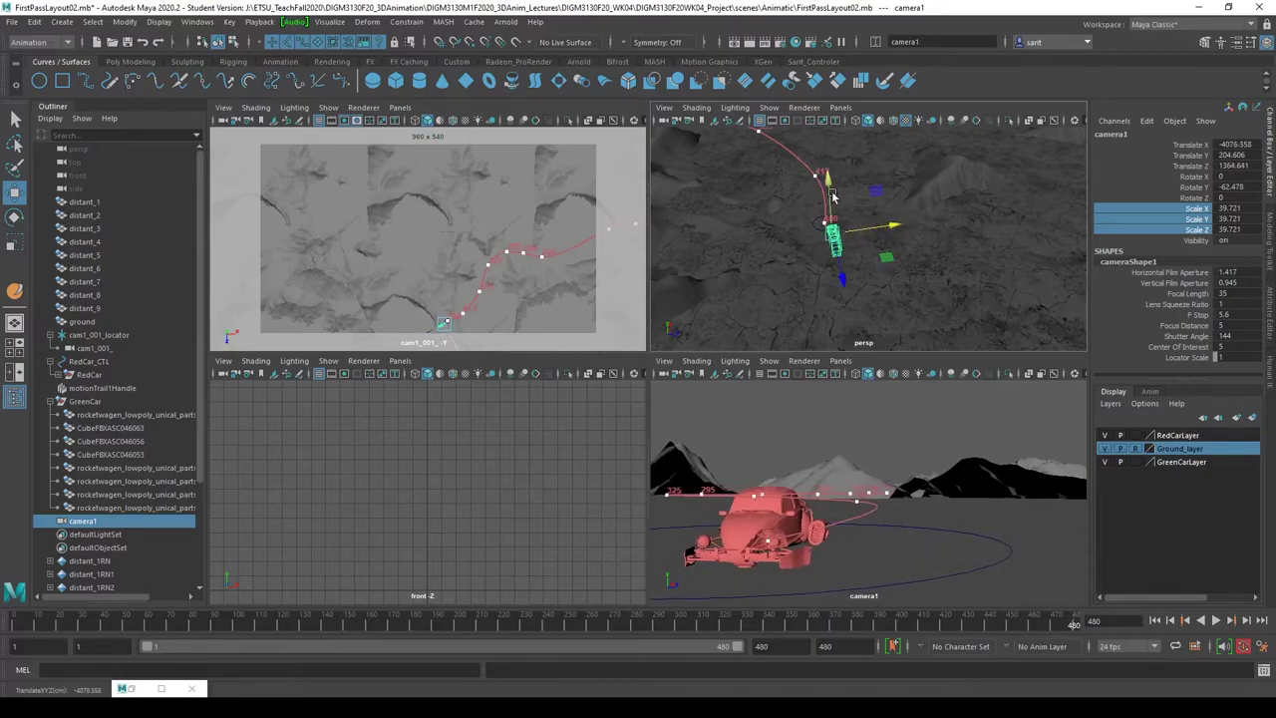
pyautogui.moveTo(832, 202); pyautogui.dragTo(847, 251)
# - Turn camera1 to a Rotate Y of about -81.6, move it to about X -4131, Z 1374, and show its resolution gate
pyautogui.press('e')
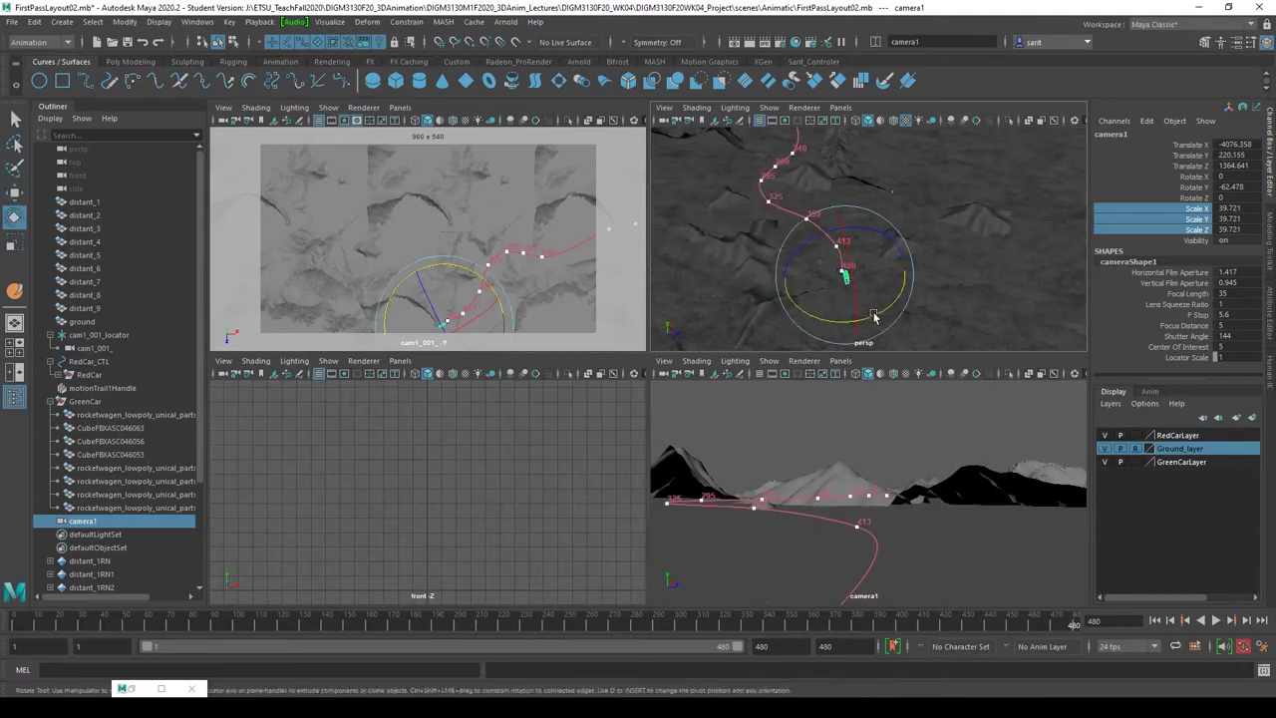
pyautogui.moveTo(865, 311)
pyautogui.mouseDown()
pyautogui.moveTo(830, 337)
pyautogui.moveTo(887, 322)
pyautogui.mouseUp()
pyautogui.press('w')
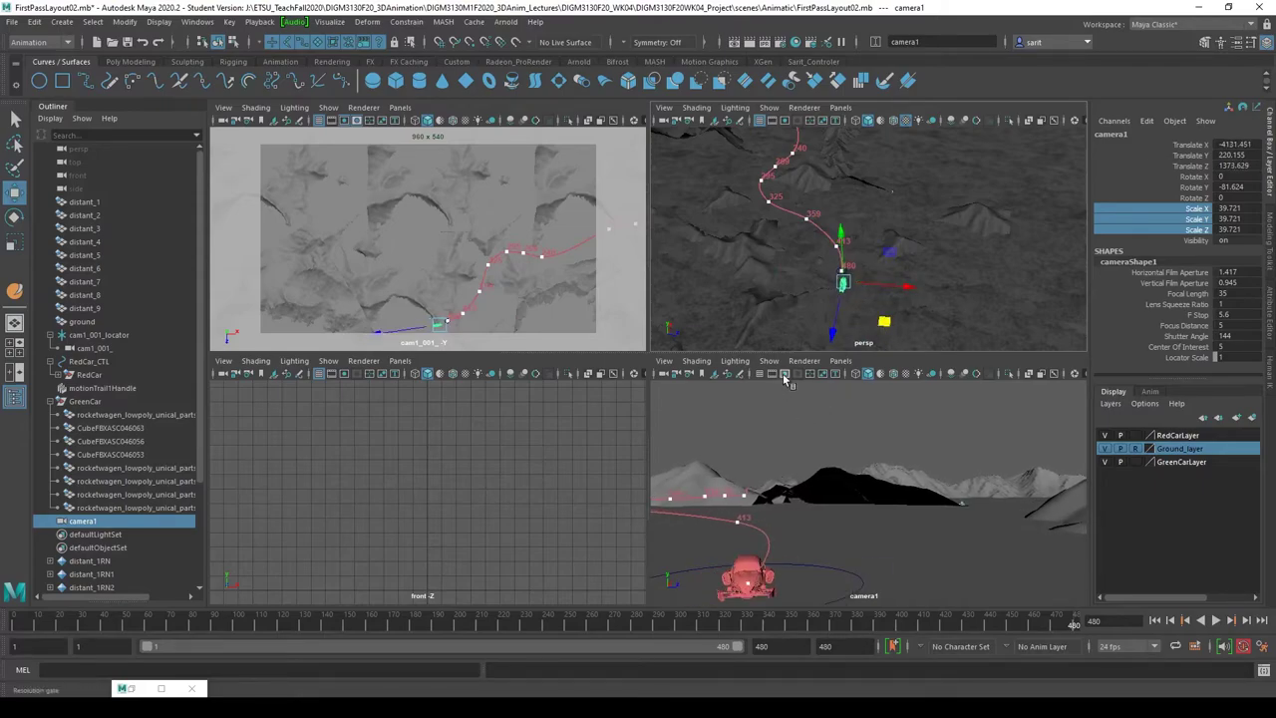
pyautogui.click(785, 374)
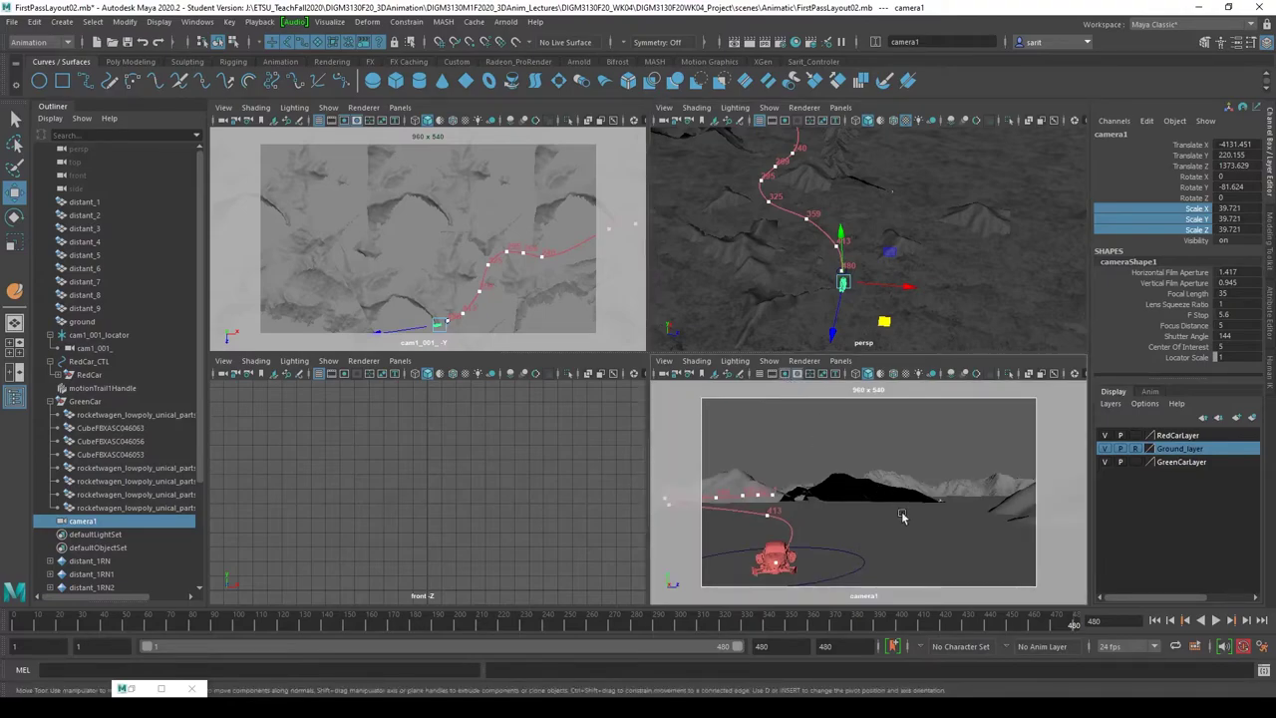
# - Turn camera1 to a Rotate Y of about -68.9 and shift it sideways to about X -4134, Z 1366
pyautogui.press('e')
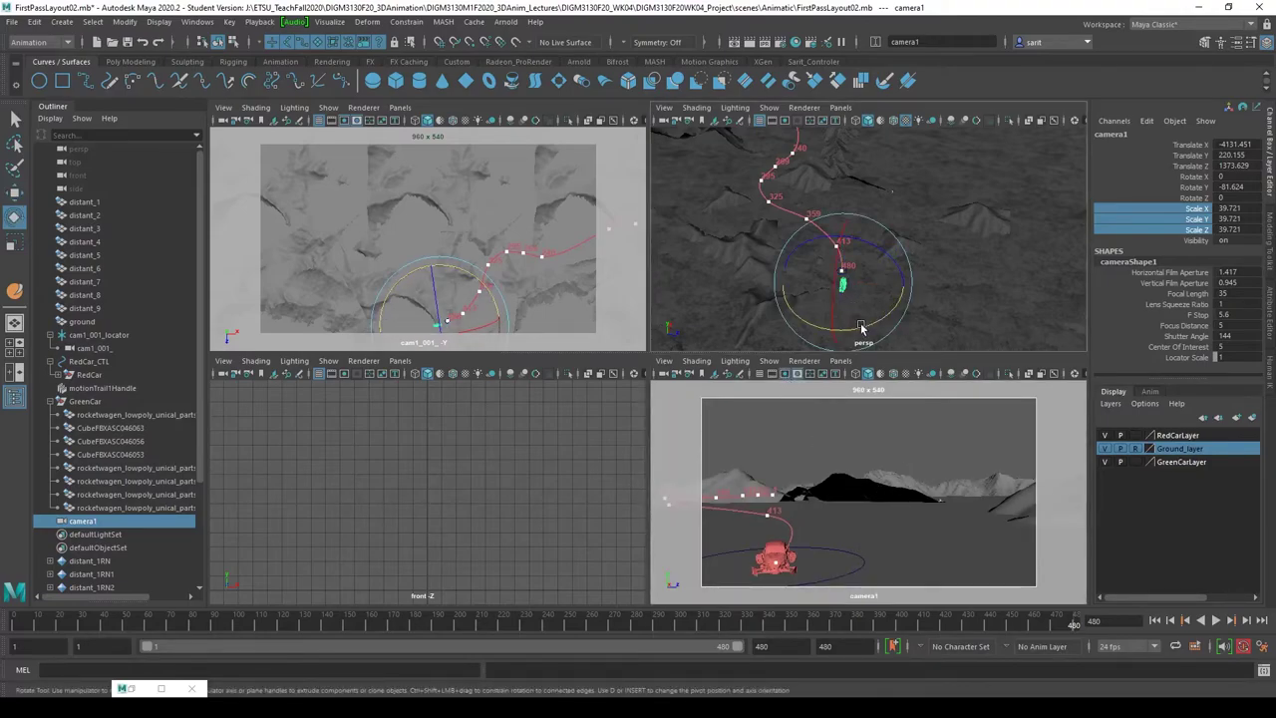
pyautogui.moveTo(861, 331); pyautogui.dragTo(894, 343)
pyautogui.press('w')
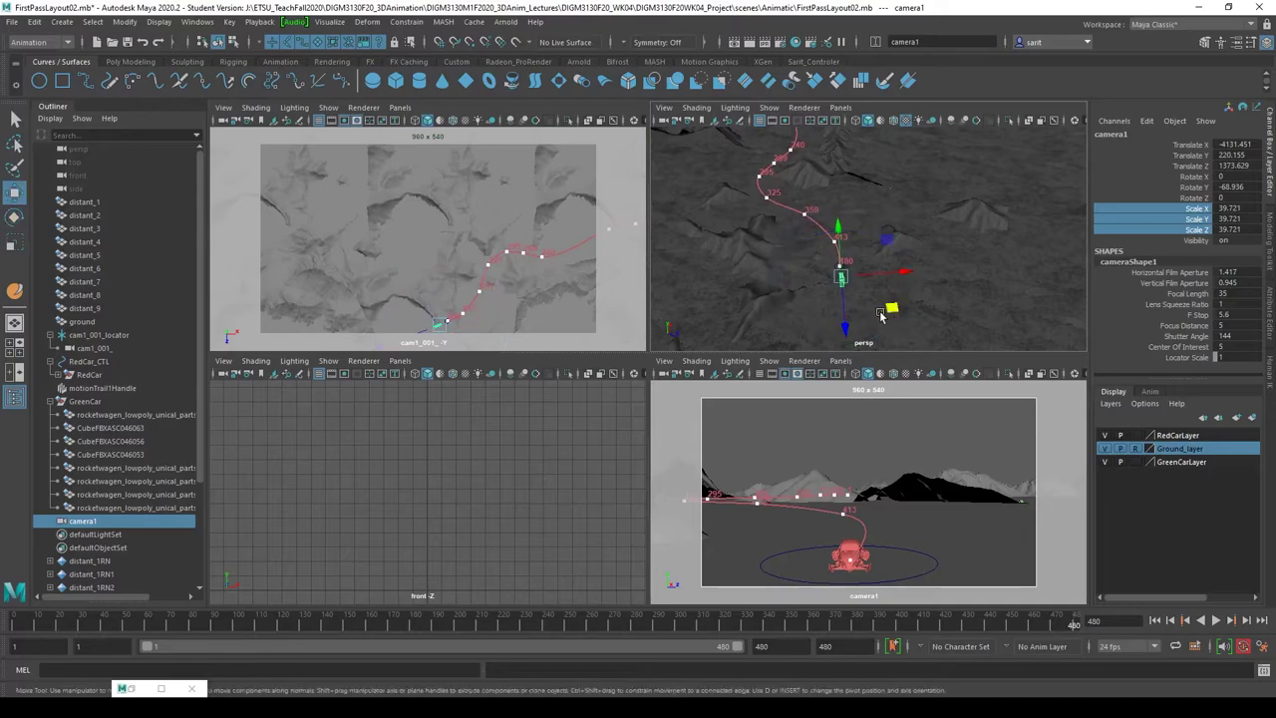
pyautogui.moveTo(896, 274); pyautogui.dragTo(899, 274)
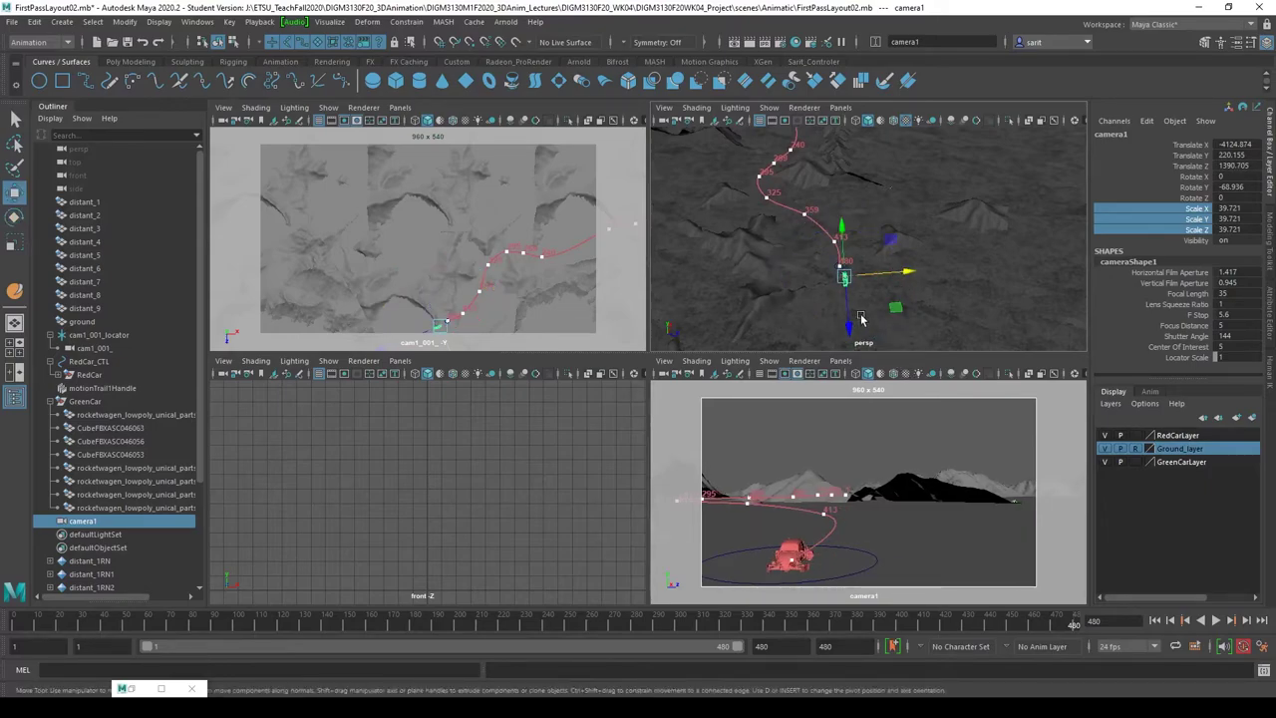
pyautogui.moveTo(901, 274); pyautogui.dragTo(896, 279)
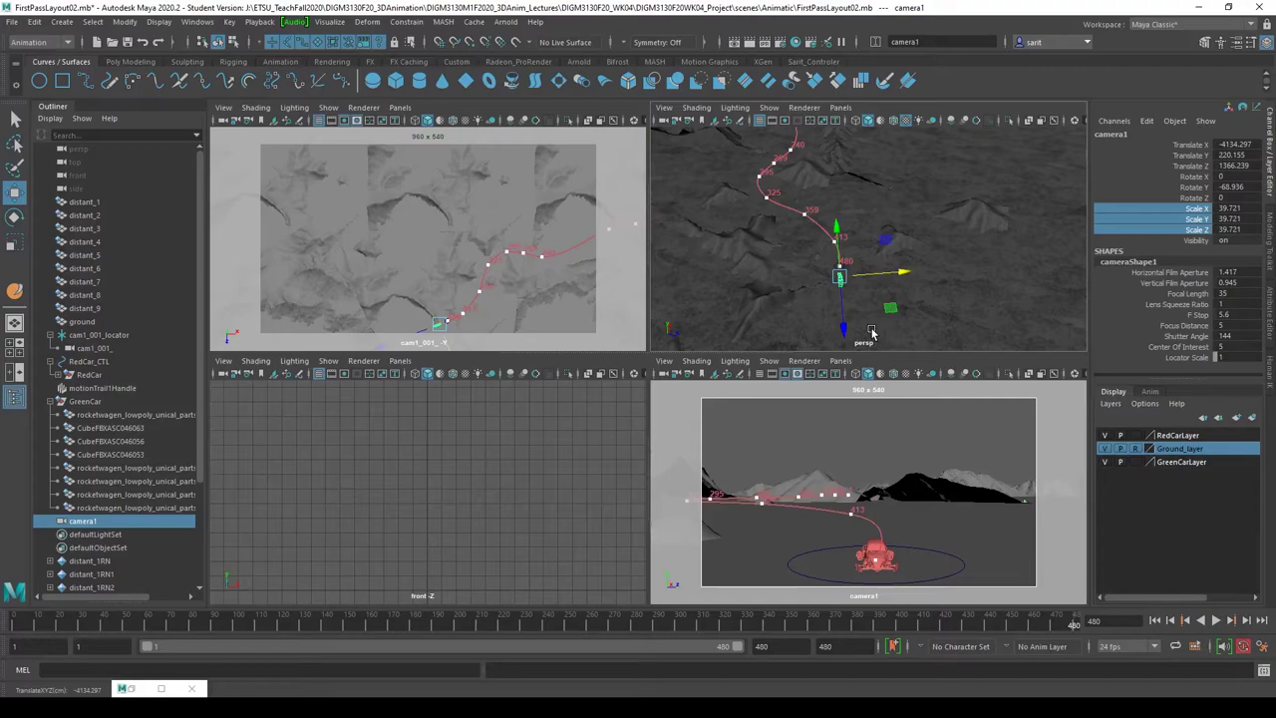
# - Turn camera1 to a Rotate Y of about -51.5 and move it to about X -4105, Y 206.8, Z 1403
pyautogui.press('e')
pyautogui.moveTo(865, 321); pyautogui.dragTo(881, 316)
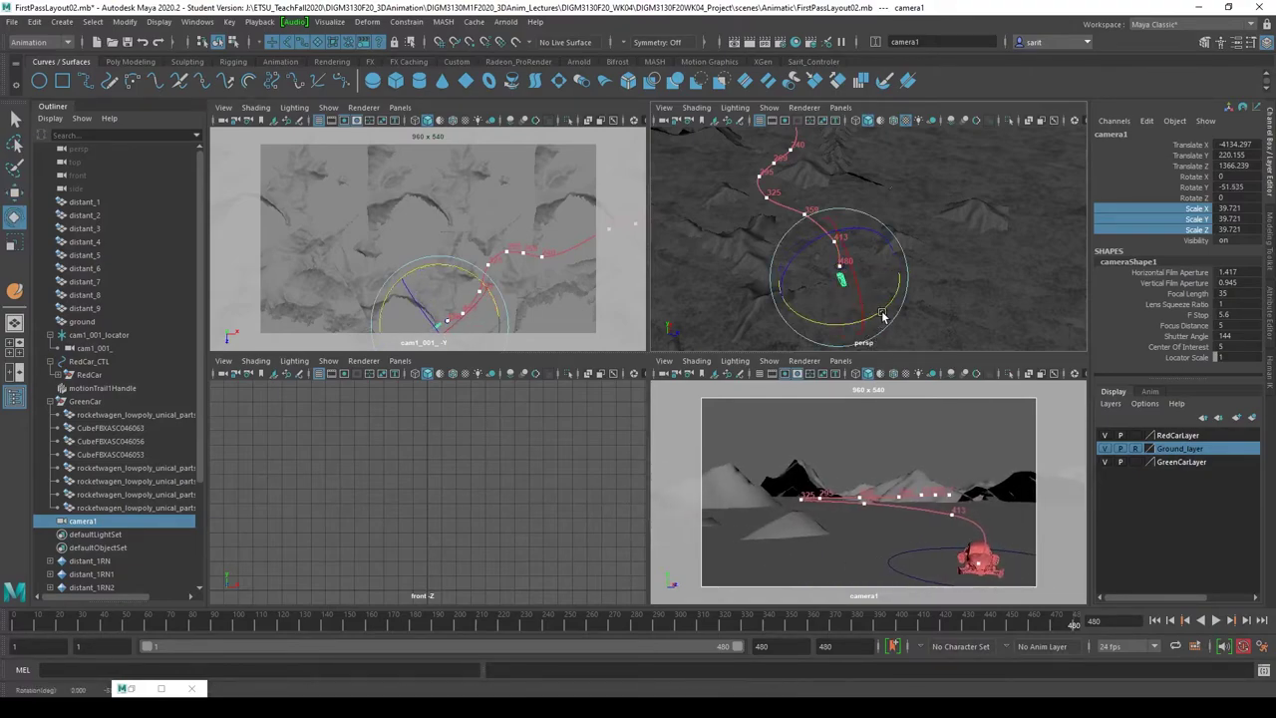
pyautogui.press('w')
pyautogui.moveTo(897, 262); pyautogui.dragTo(904, 259)
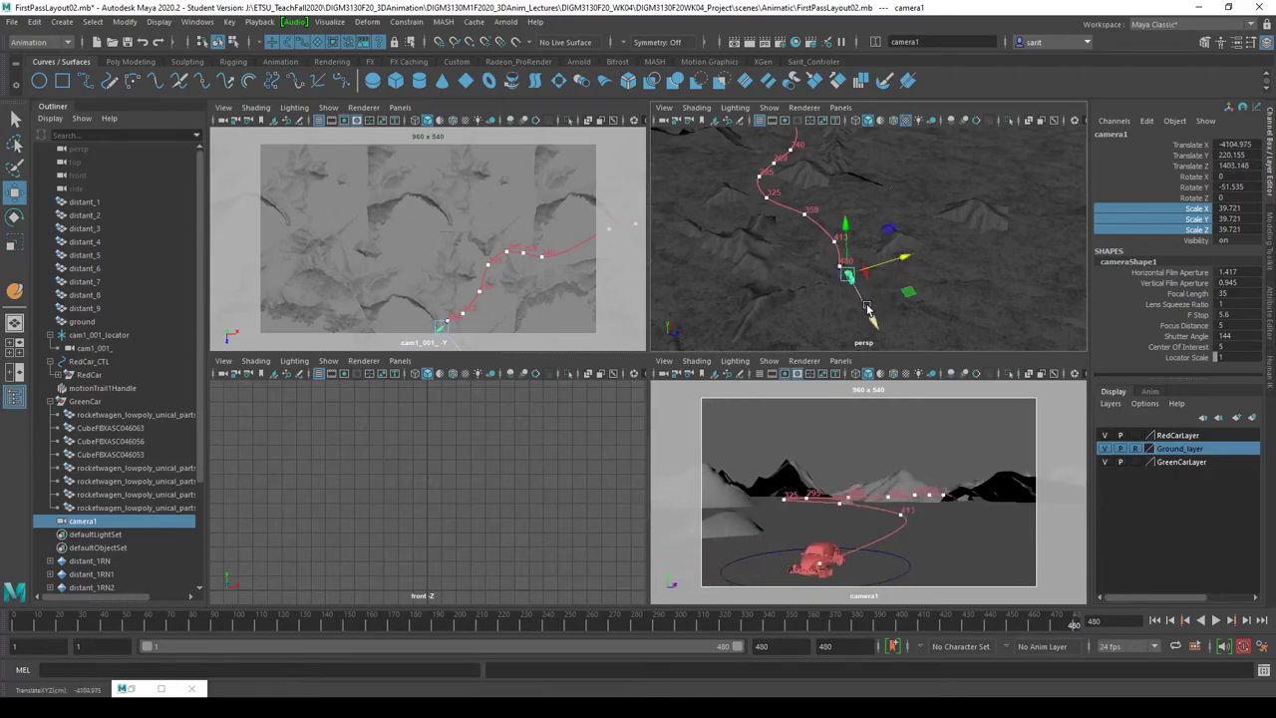
pyautogui.moveTo(847, 237); pyautogui.dragTo(847, 243)
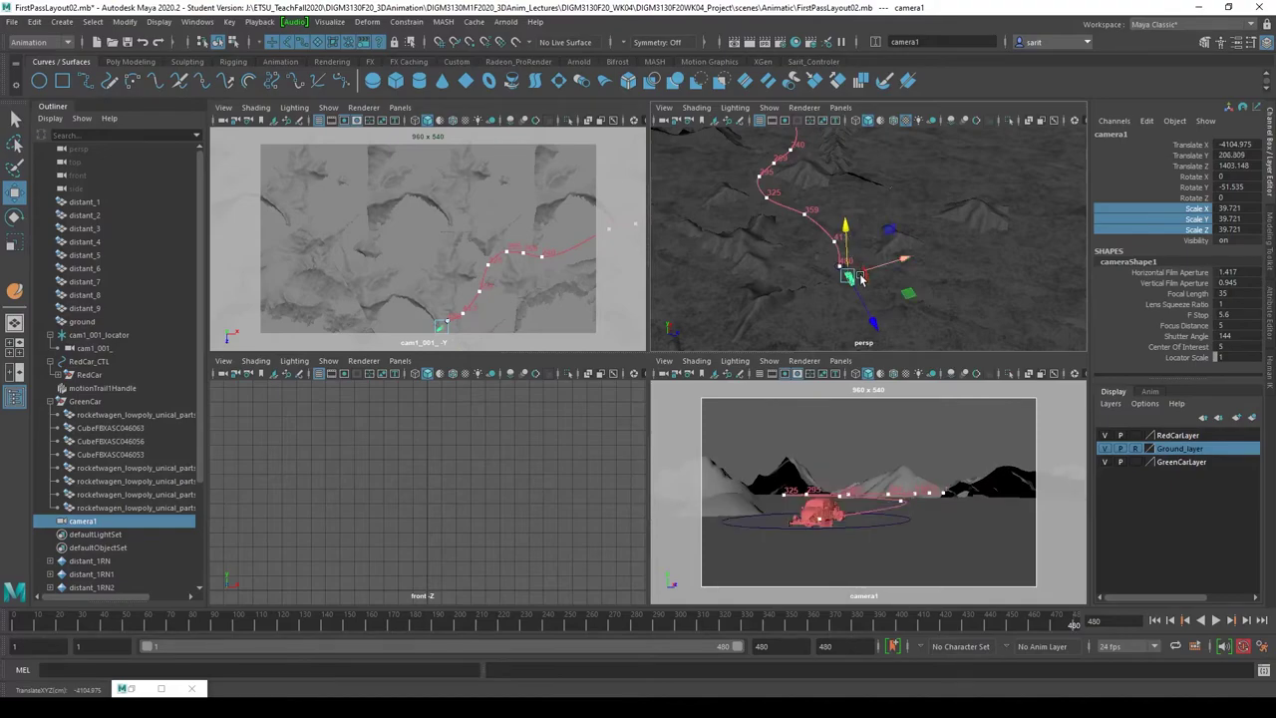
# - Turn camera1 to a Rotate Y of about -66.8 and shift it sideways to about X -4112, Z 1386
pyautogui.press('e')
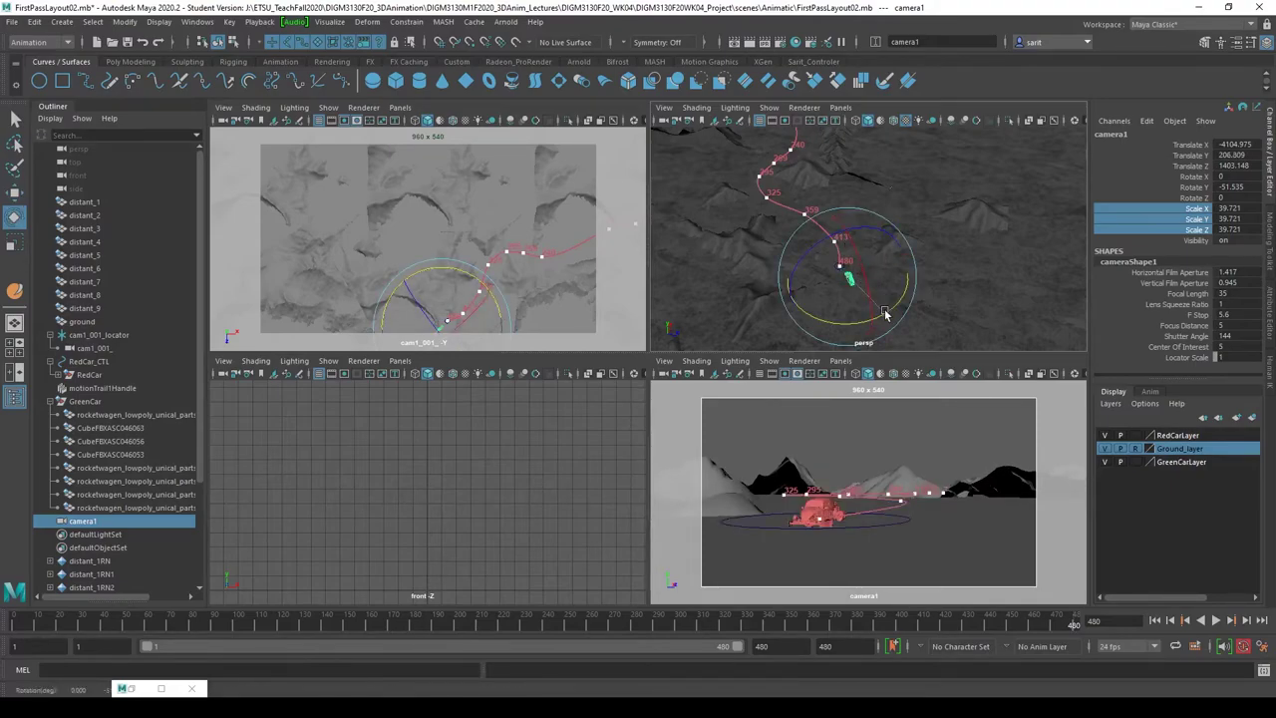
pyautogui.moveTo(884, 314); pyautogui.dragTo(869, 312)
pyautogui.press('w')
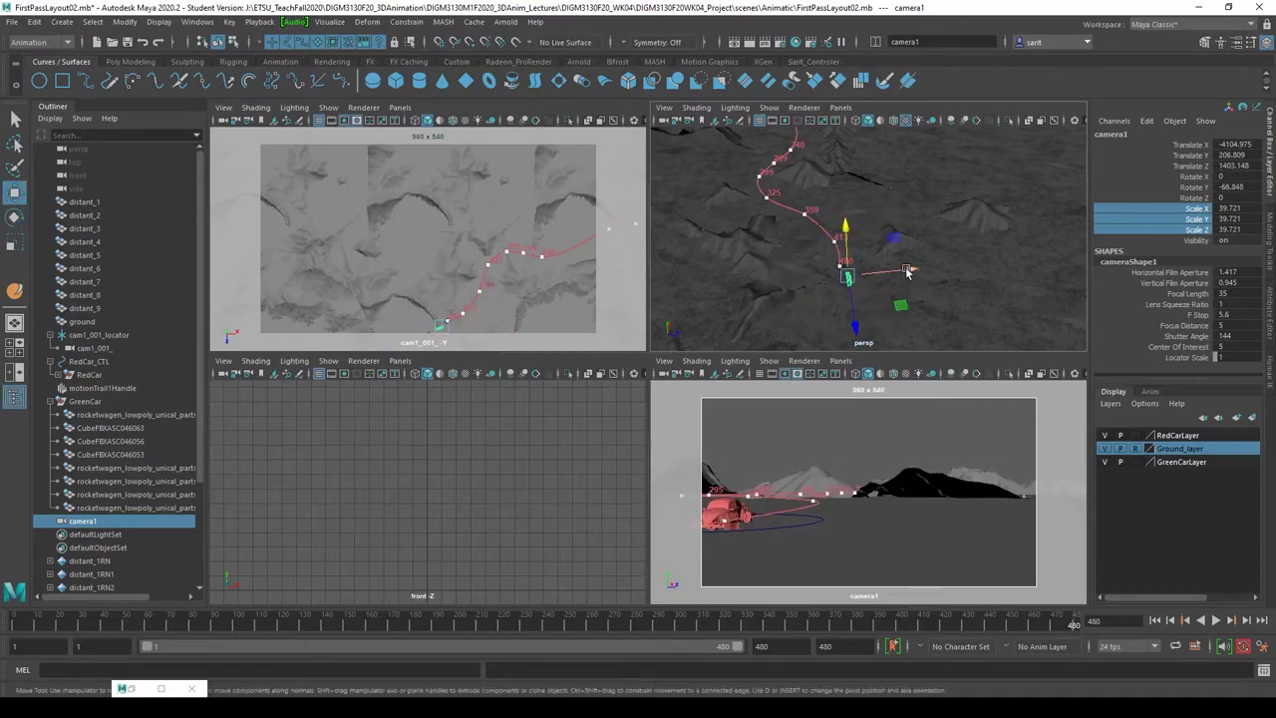
pyautogui.moveTo(907, 271); pyautogui.dragTo(904, 271)
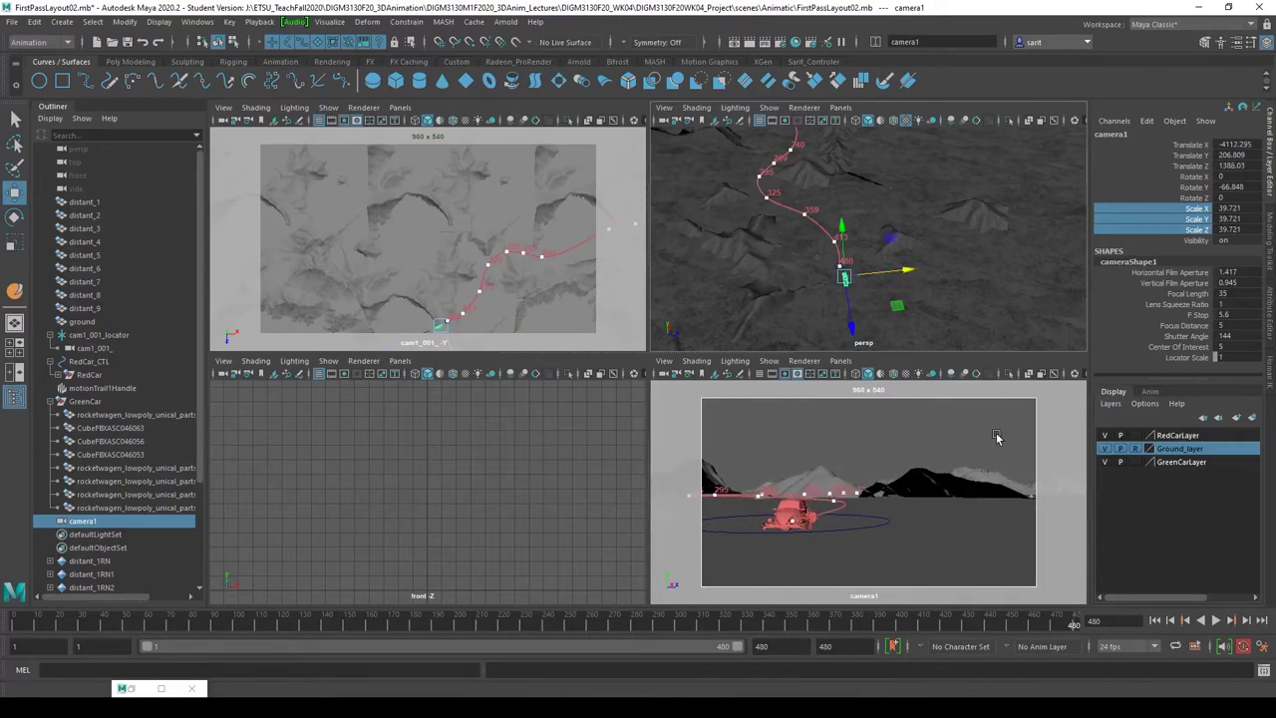
# - Rename camera1 as cam_000_480
pyautogui.moveTo(891, 625)
pyautogui.mouseDown()
pyautogui.moveTo(1072, 630)
pyautogui.moveTo(803, 604)
pyautogui.moveTo(950, 601)
pyautogui.mouseUp()
pyautogui.press('w')
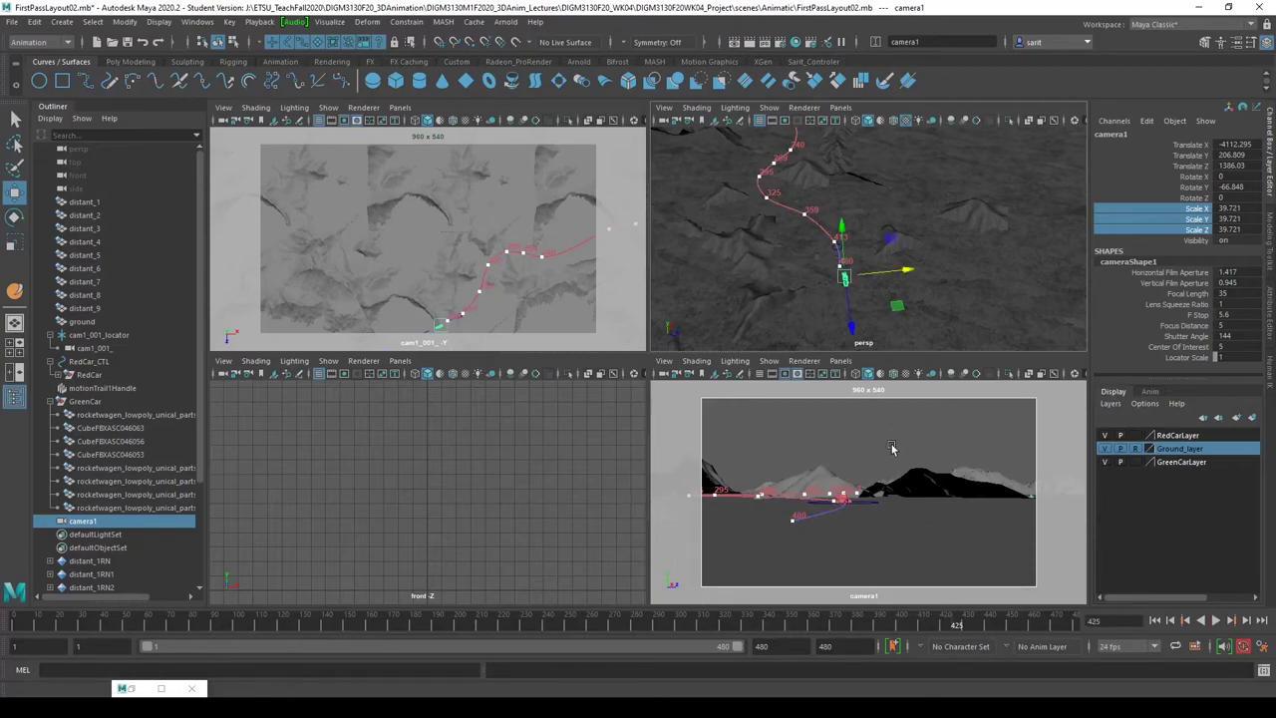
pyautogui.click(1111, 135)
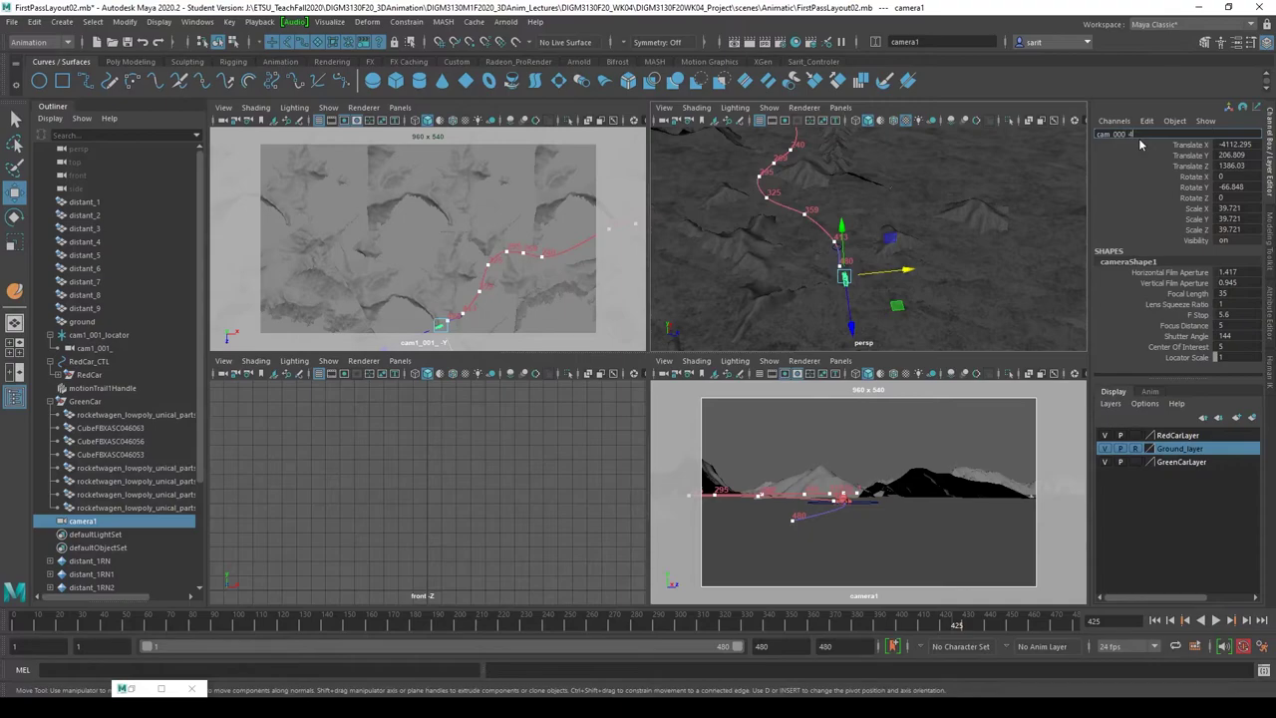
pyautogui.press('Return')
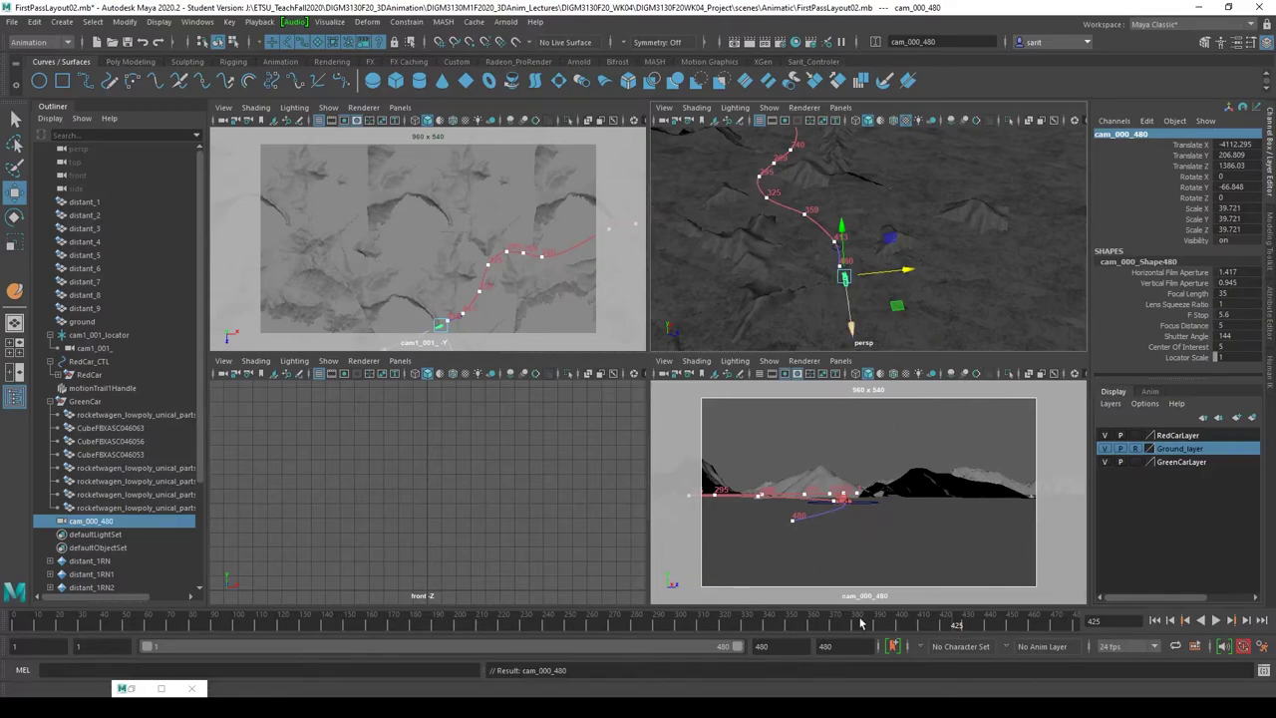
# - Play the animation through the cam_000_480 view and stop at frame 480 to check the shot
pyautogui.hotkey('alt', 'v')
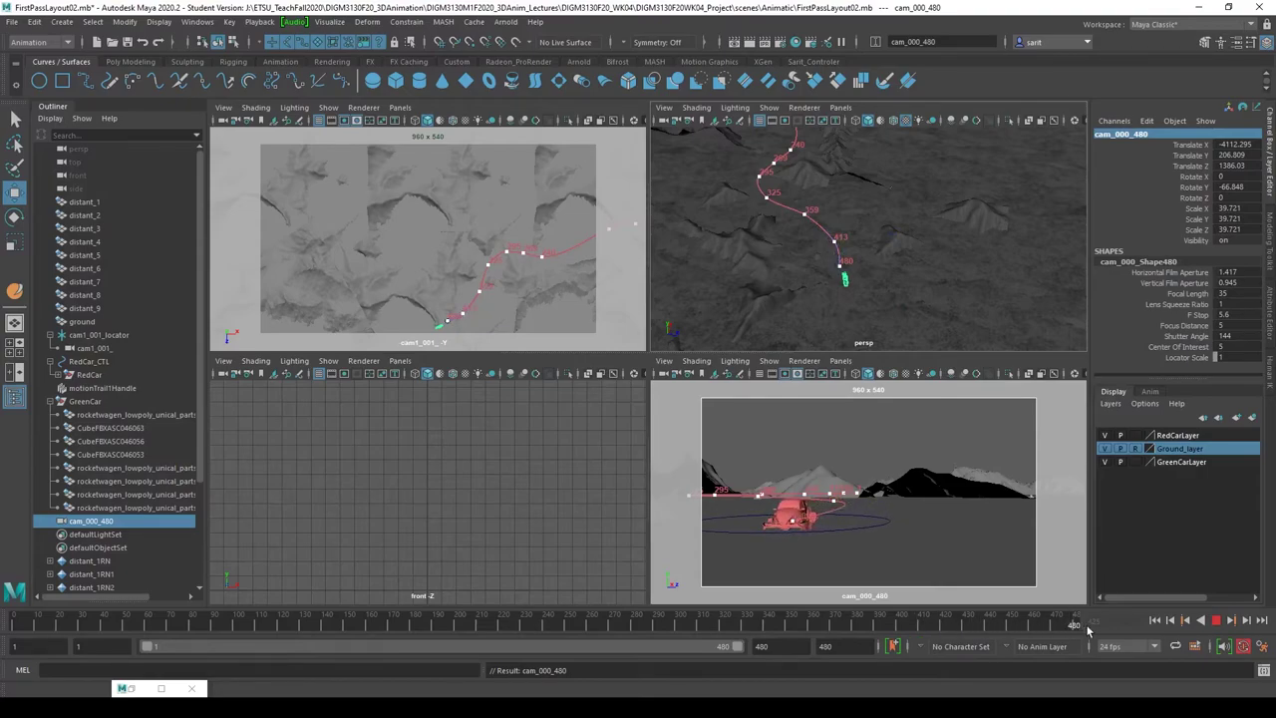
pyautogui.moveTo(1072, 628)
pyautogui.mouseDown()
pyautogui.moveTo(963, 624)
pyautogui.moveTo(1096, 636)
pyautogui.mouseUp()
pyautogui.moveTo(1100, 634); pyautogui.dragTo(1095, 650)
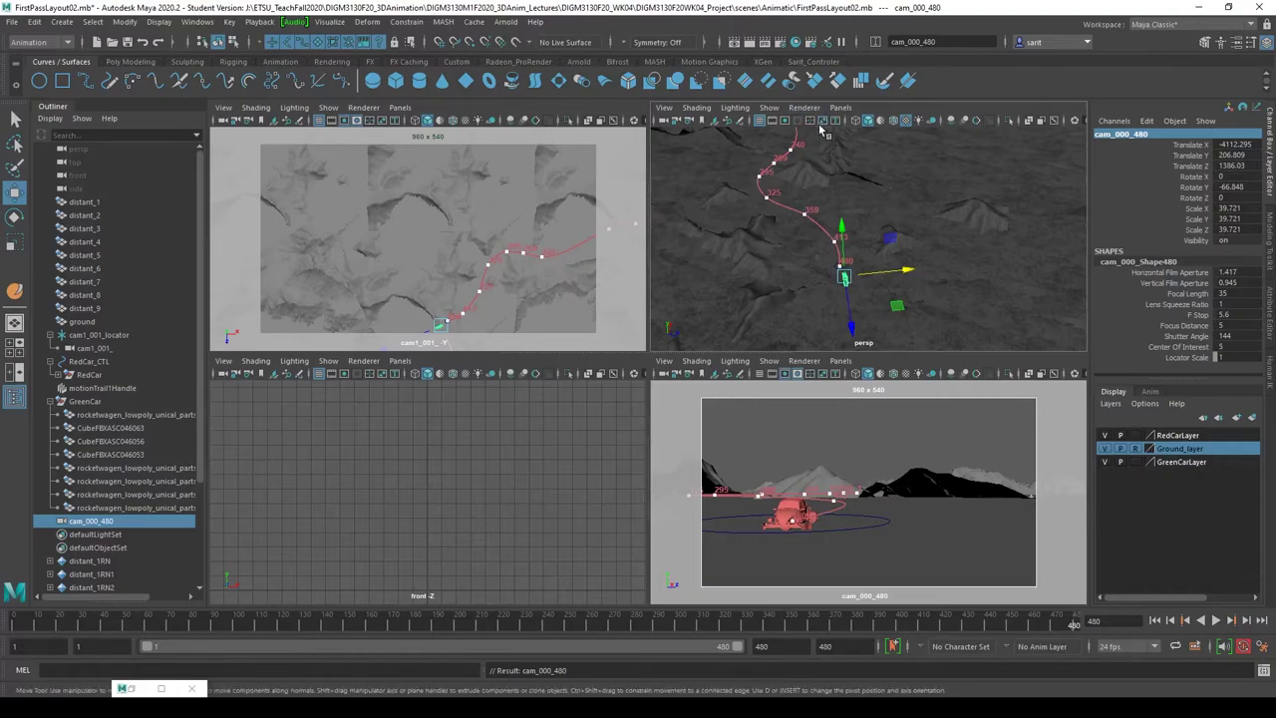
# - Create a new standard camera and name it cam2_000_
pyautogui.click(60, 22)
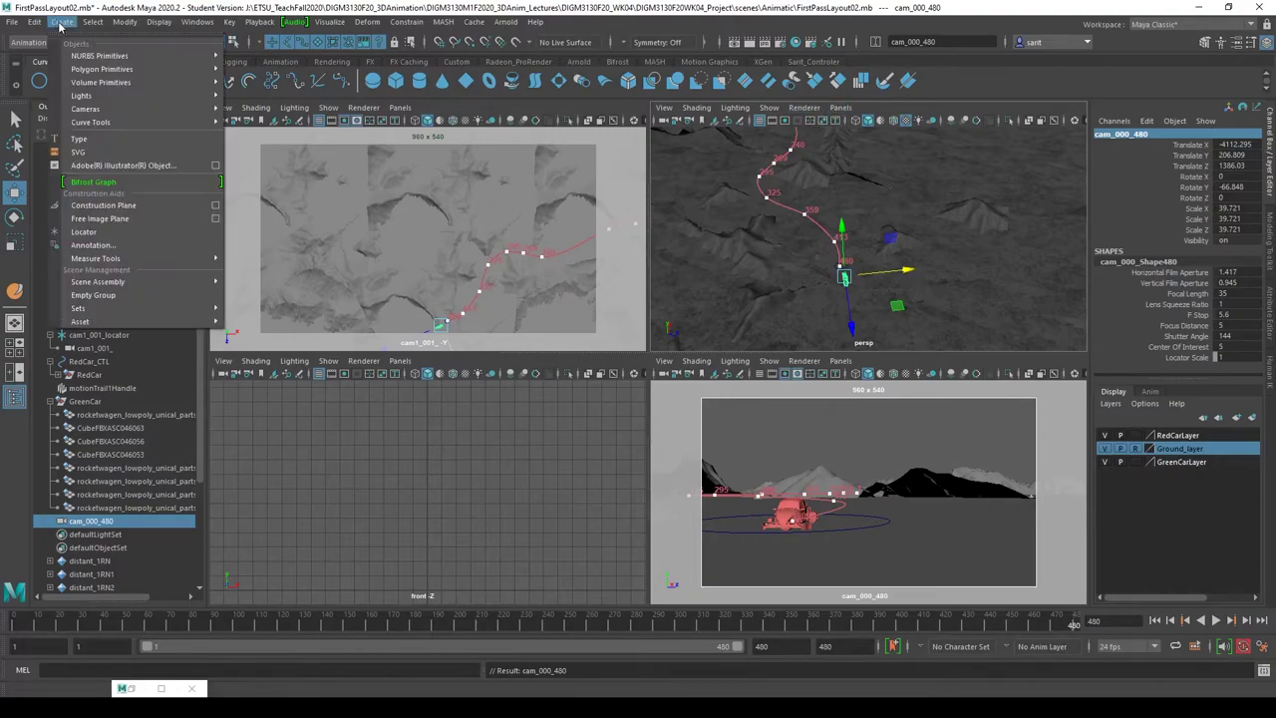
pyautogui.moveTo(106, 110)
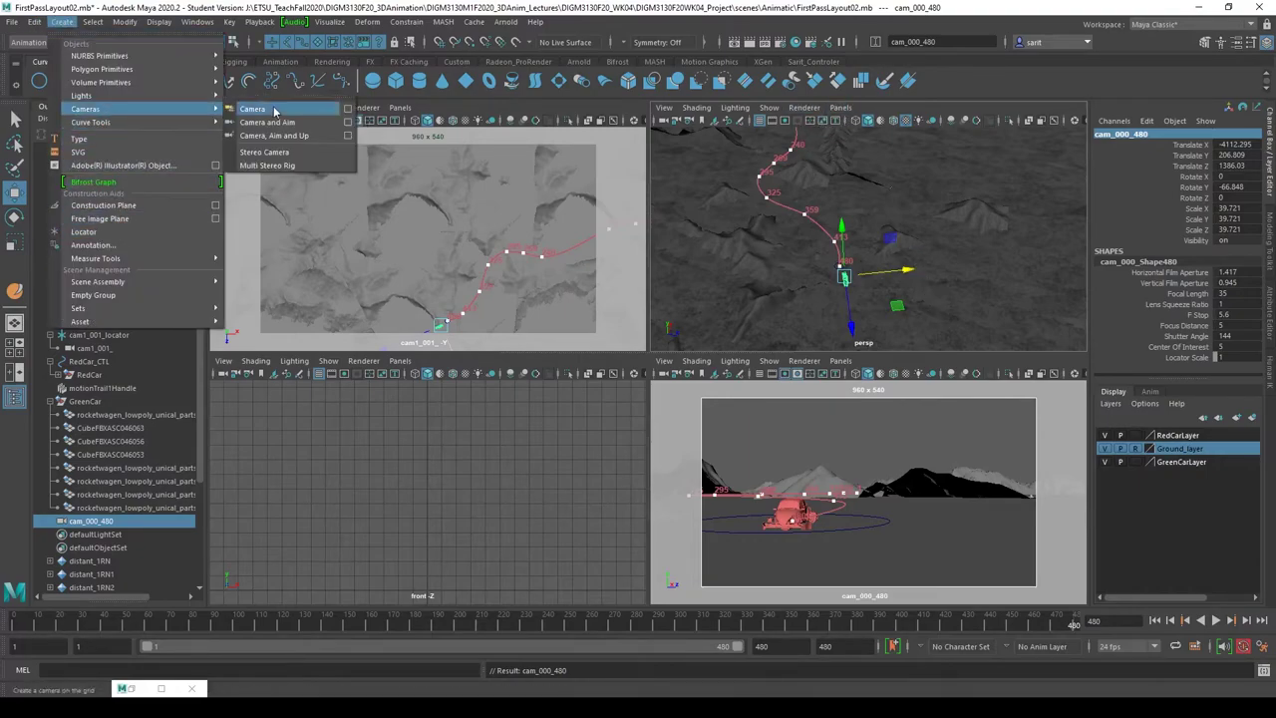
pyautogui.click(275, 110)
pyautogui.doubleClick(1111, 133)
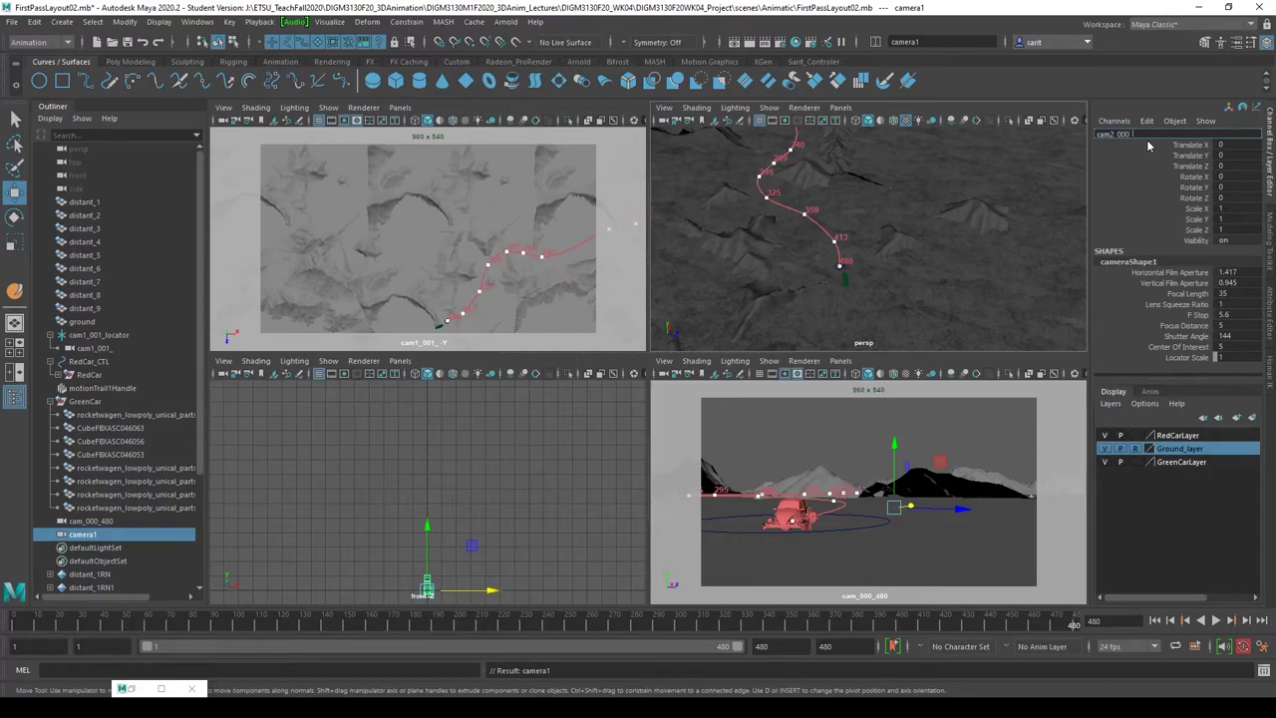
pyautogui.write('cam2_000_')
pyautogui.press('Return')
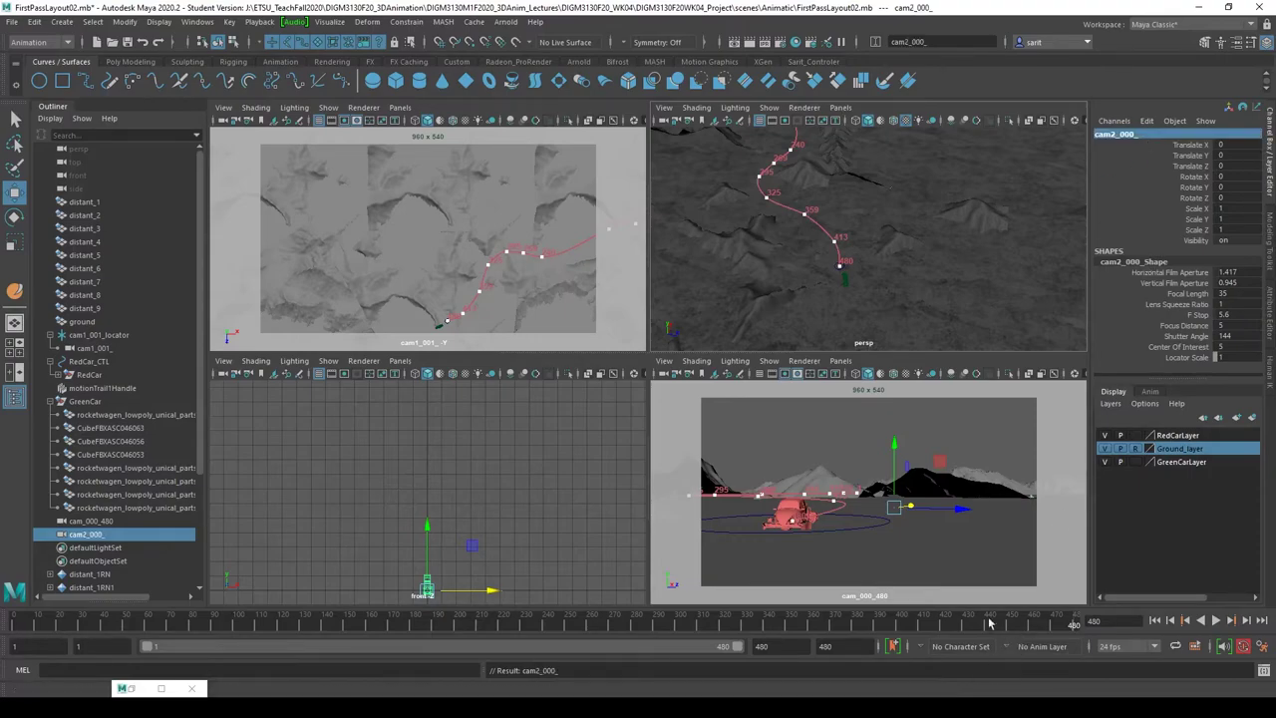
# - Rename the camera cam_000_480 as cam3_000_480
pyautogui.click(664, 373)
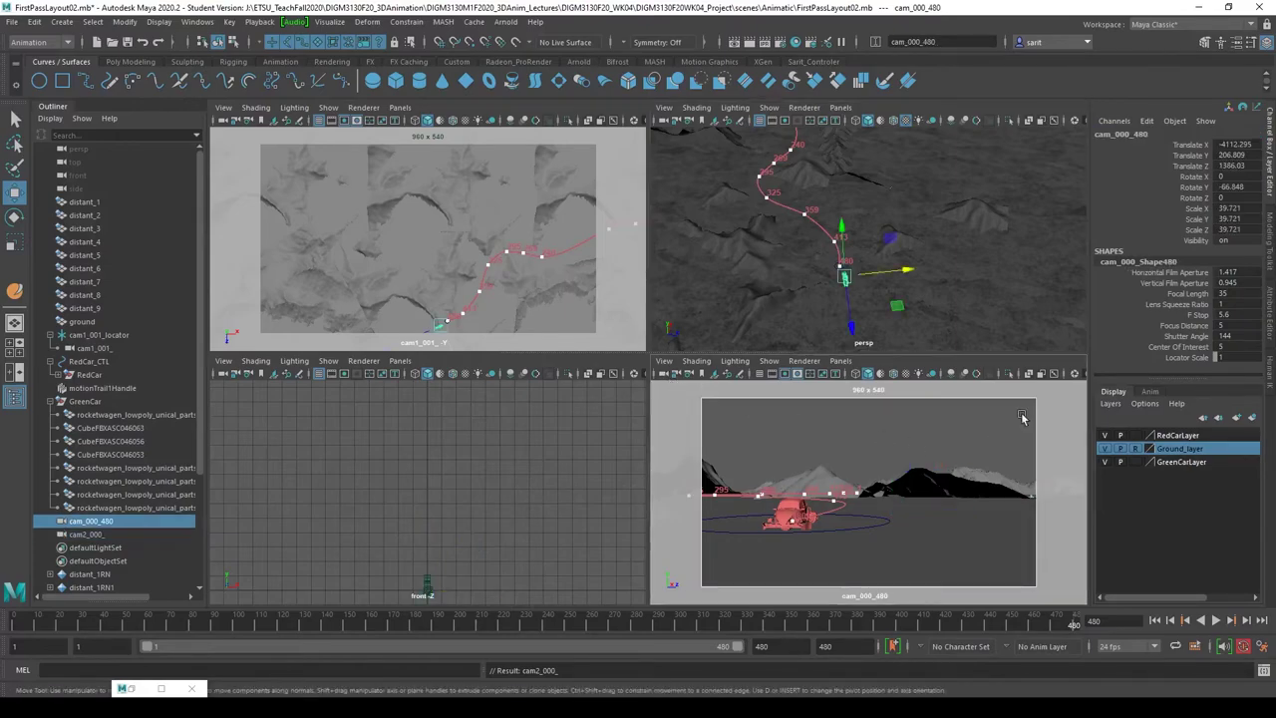
pyautogui.doubleClick(1109, 137)
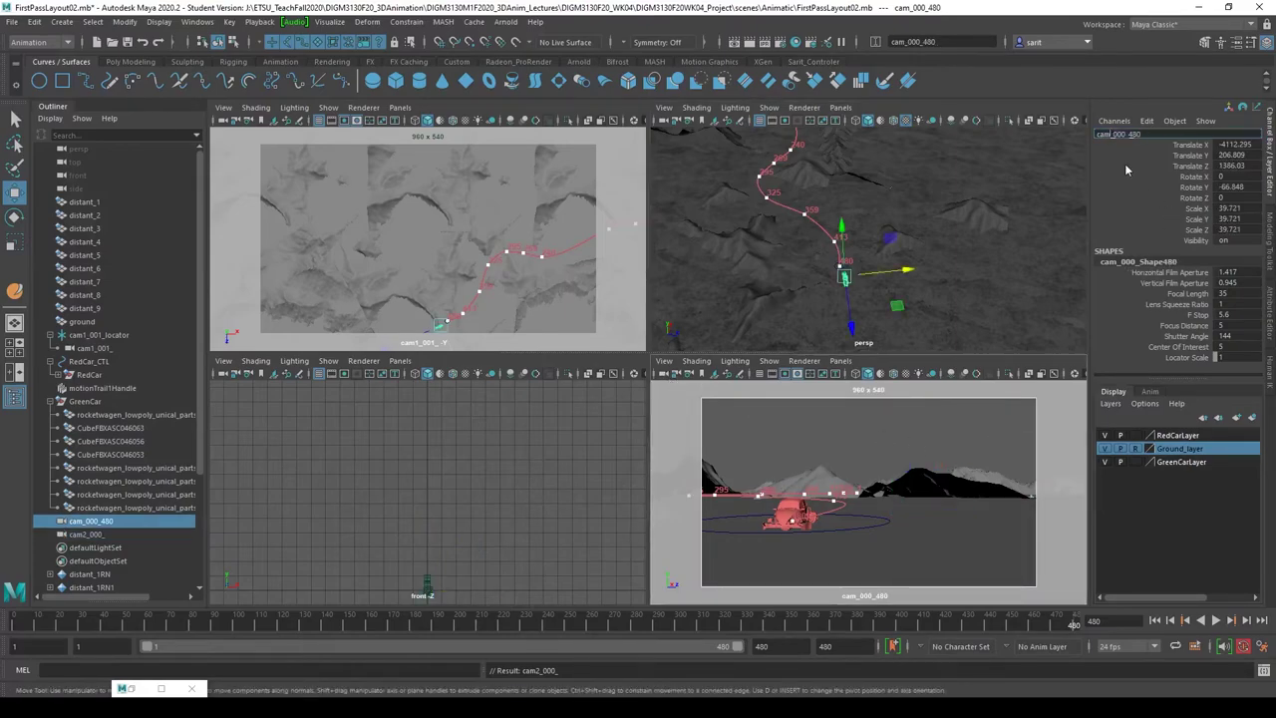
pyautogui.write('3')
pyautogui.press('Return')
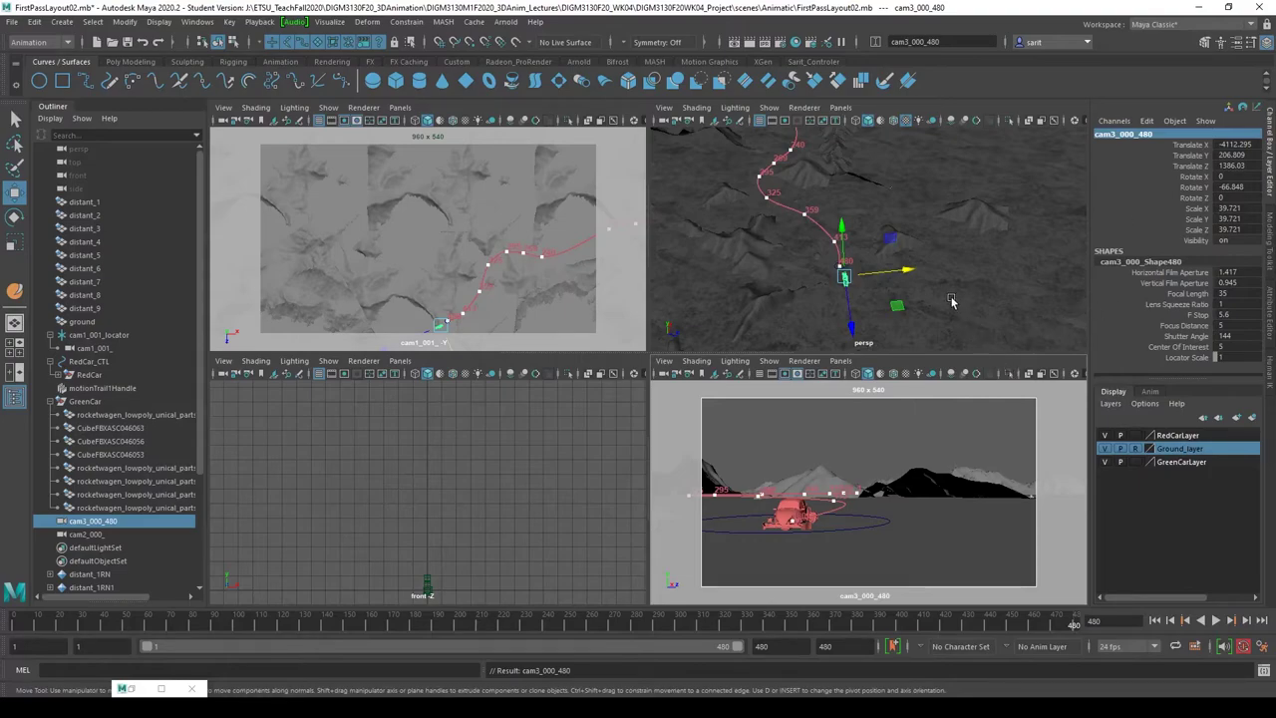
# - Look through cam2_000_ in the front viewport and undo the last rename of the other camera
pyautogui.click(400, 360)
pyautogui.moveTo(418, 378)
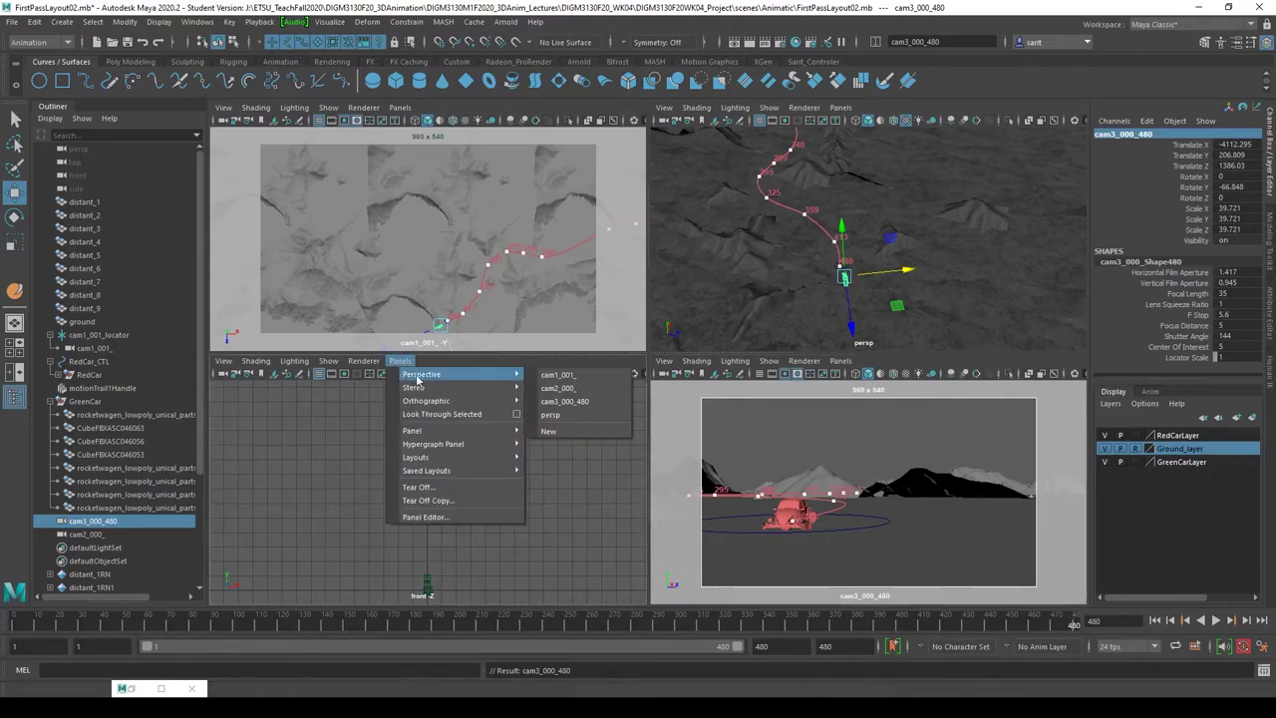
pyautogui.click(564, 389)
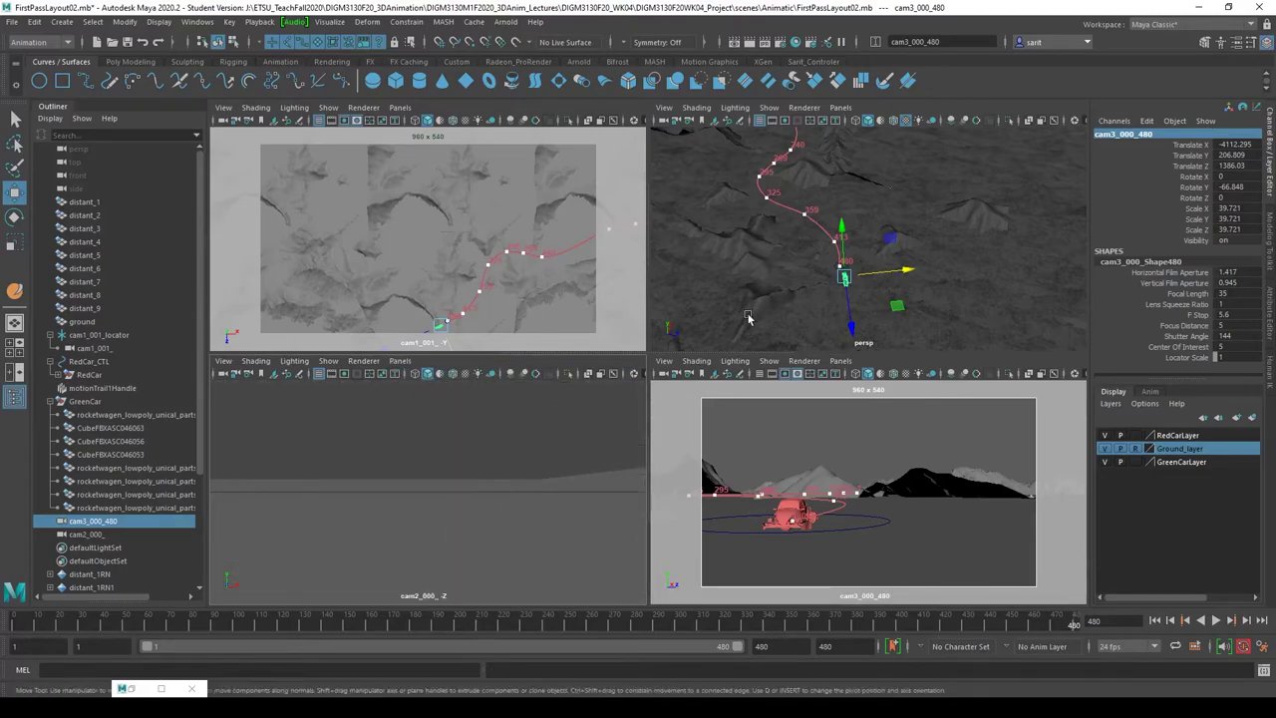
pyautogui.hotkey('ctrl', 'z')
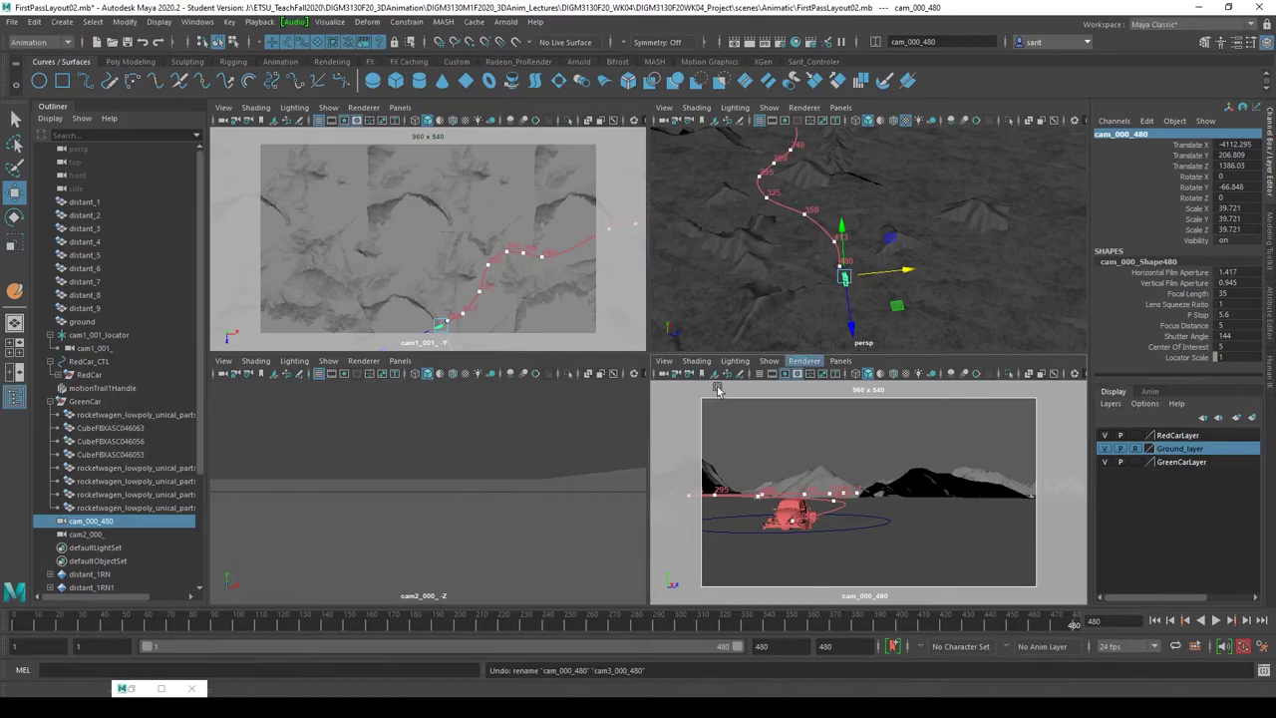
# - Raise cam2_000_ to a Translate Y of about 342.7 and scale it uniformly to about 207.7
pyautogui.click(88, 537)
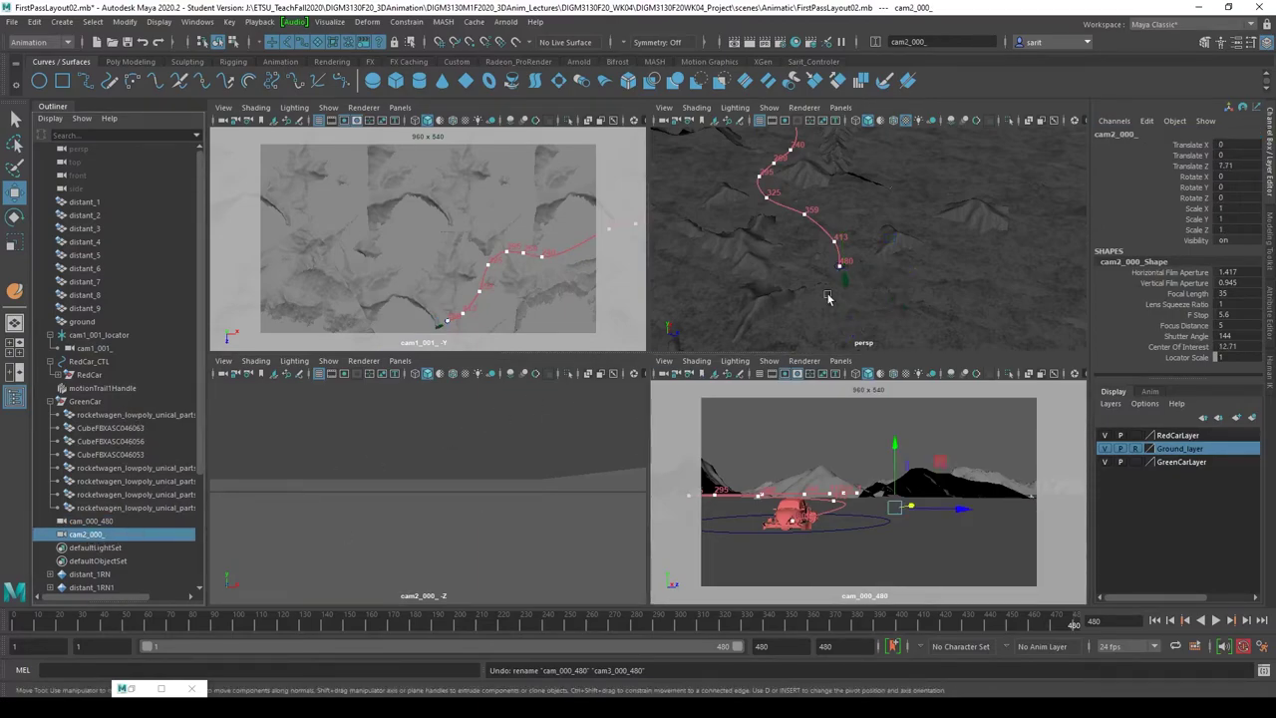
pyautogui.middleClick(946, 278)
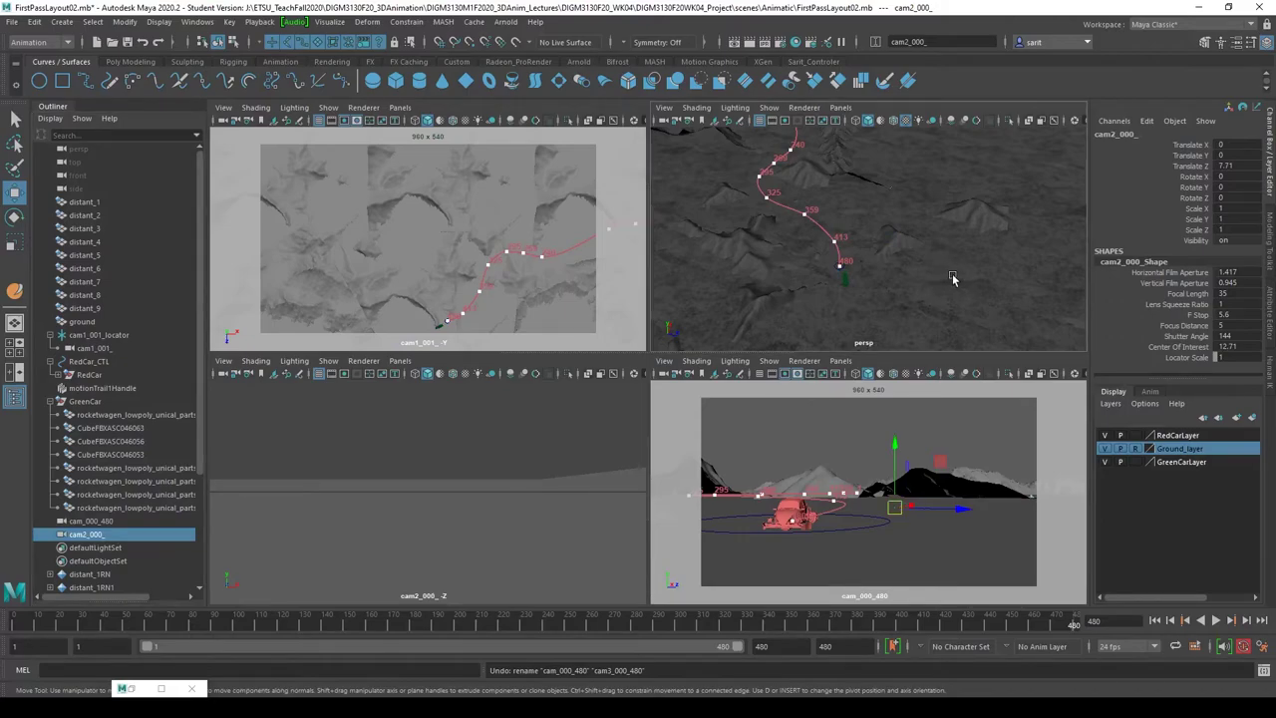
pyautogui.press('f')
pyautogui.keyDown('alt'); pyautogui.moveTo(972, 279); pyautogui.dragTo(857, 254, button='right'); pyautogui.keyUp('alt')
pyautogui.moveTo(869, 200); pyautogui.dragTo(872, 145)
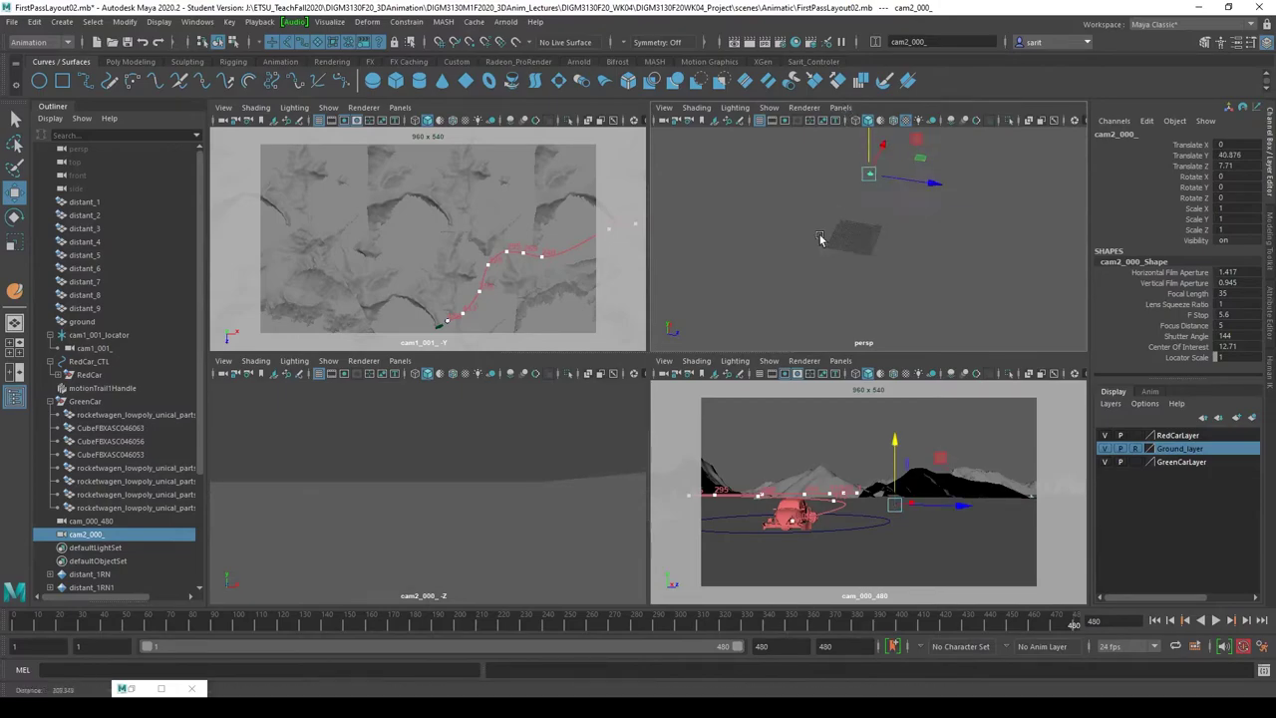
pyautogui.press('f')
pyautogui.moveTo(869, 200); pyautogui.dragTo(862, 141)
pyautogui.press('f')
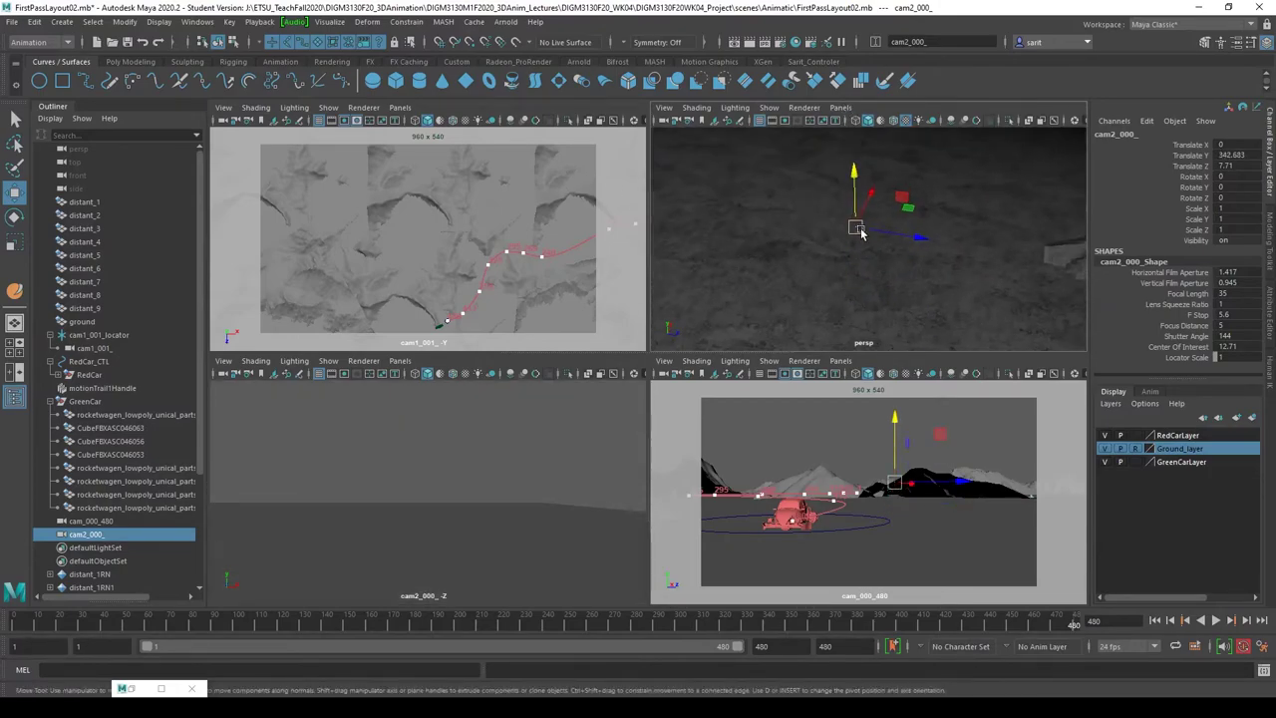
pyautogui.press('r')
pyautogui.moveTo(857, 225); pyautogui.dragTo(992, 242)
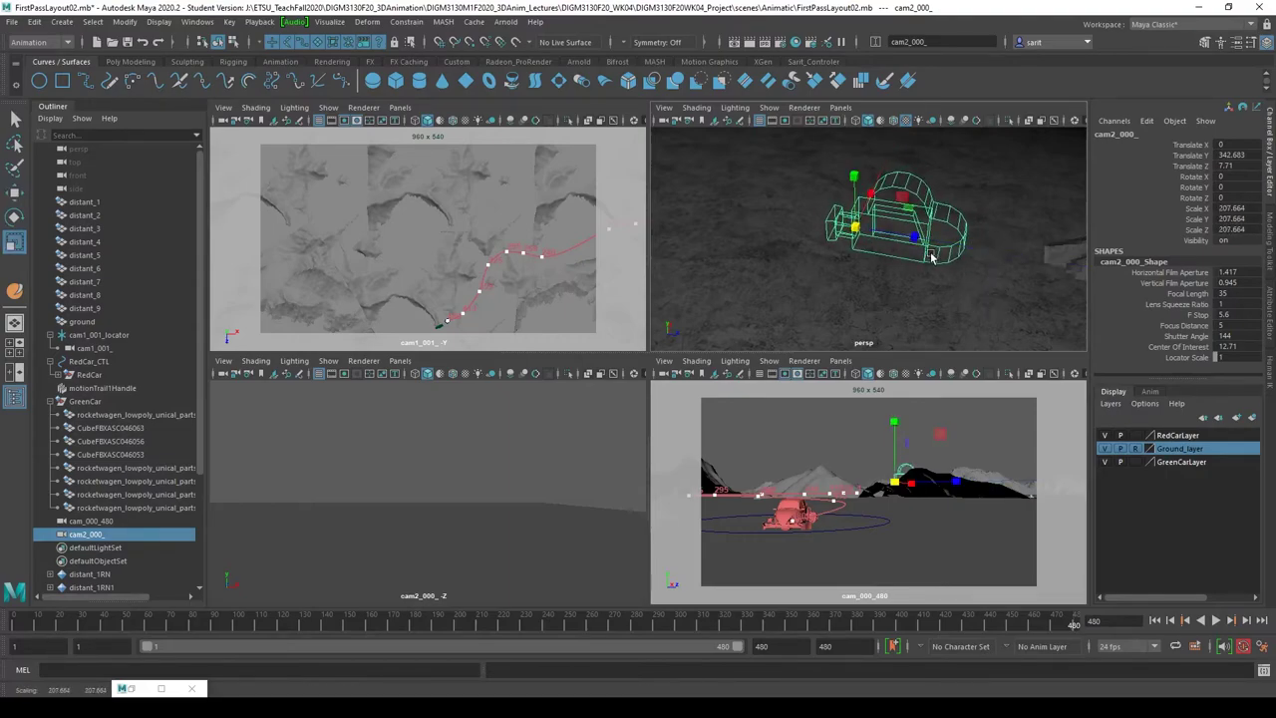
# - Match the translation of cam2_000_ to the GreenCar group
pyautogui.keyDown('alt'); pyautogui.moveTo(800, 247); pyautogui.dragTo(843, 279, button='right'); pyautogui.keyUp('alt')
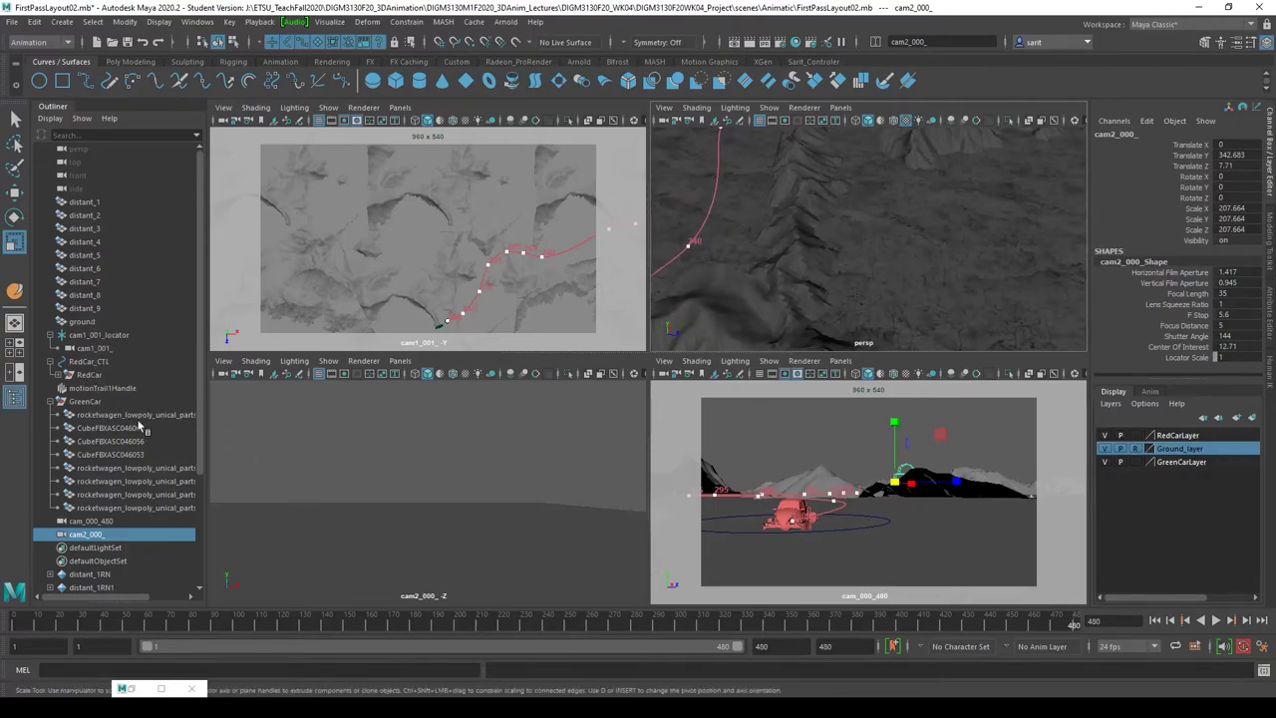
pyautogui.keyDown('ctrl'); pyautogui.click(84, 400); pyautogui.keyUp('ctrl')
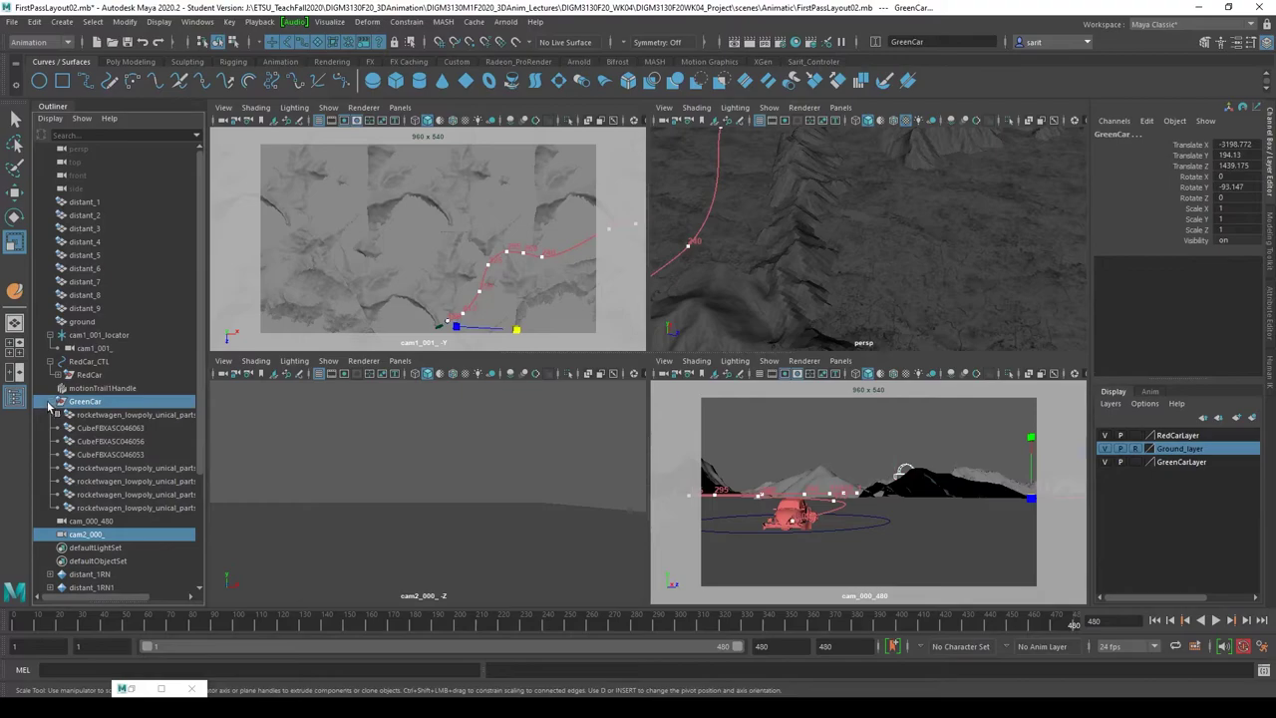
pyautogui.click(50, 400)
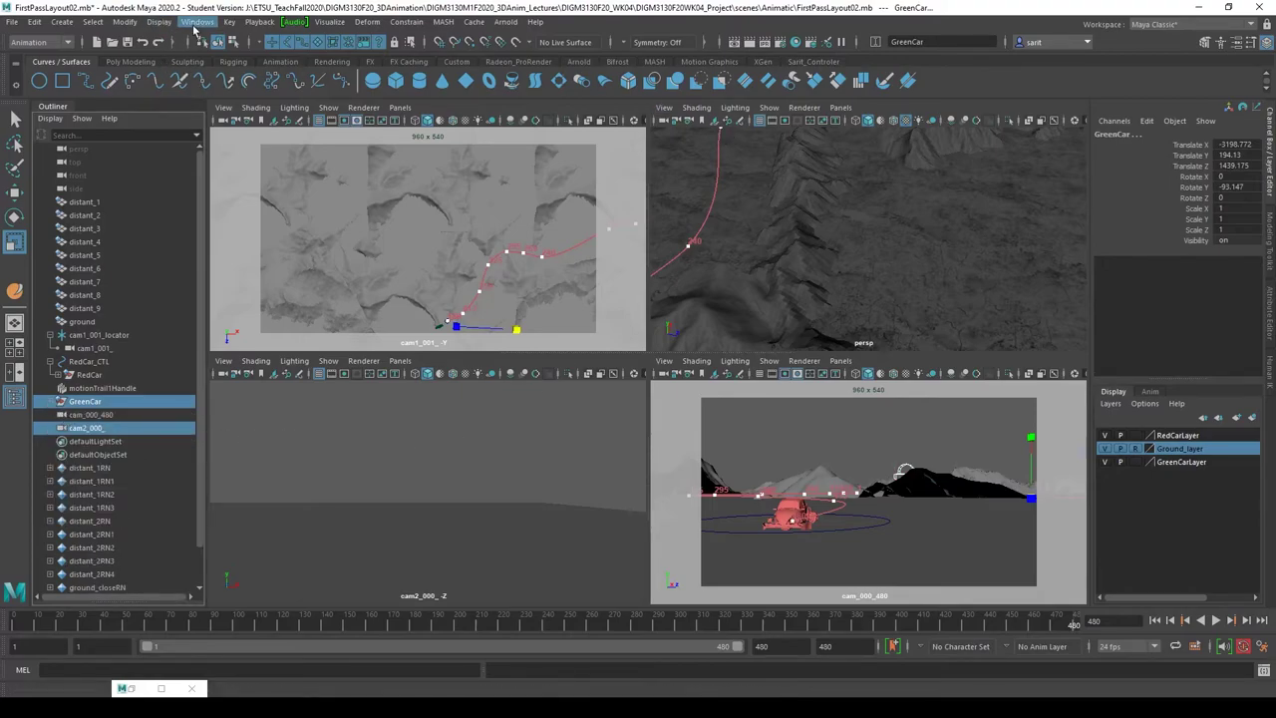
pyautogui.click(126, 23)
pyautogui.moveTo(175, 95)
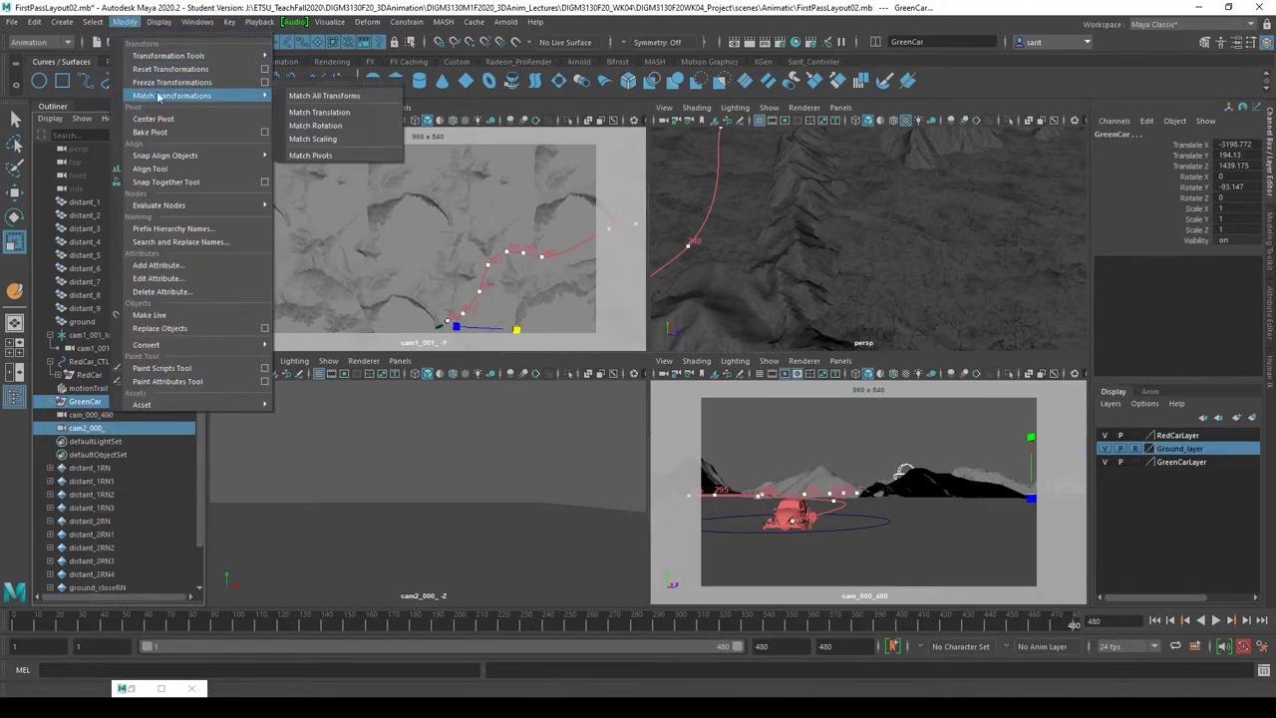
pyautogui.click(329, 110)
pyautogui.press('f')
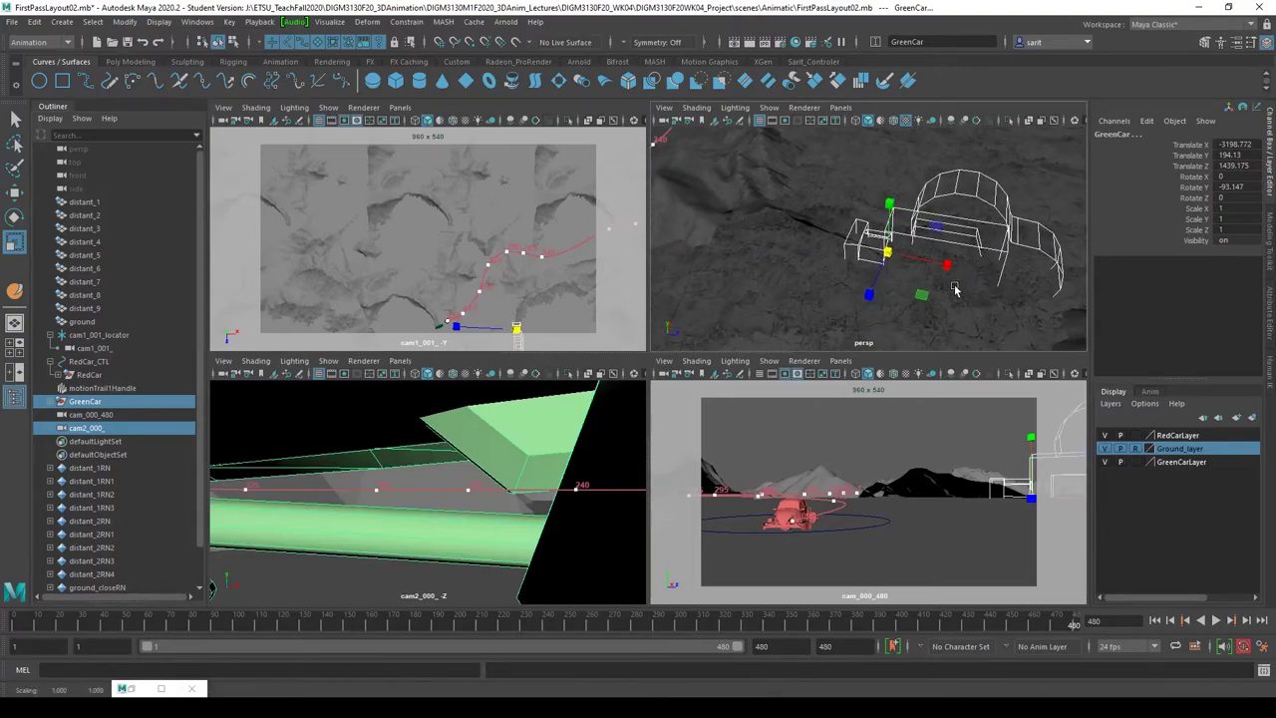
pyautogui.press('w')
pyautogui.moveTo(888, 221); pyautogui.dragTo(917, 215)
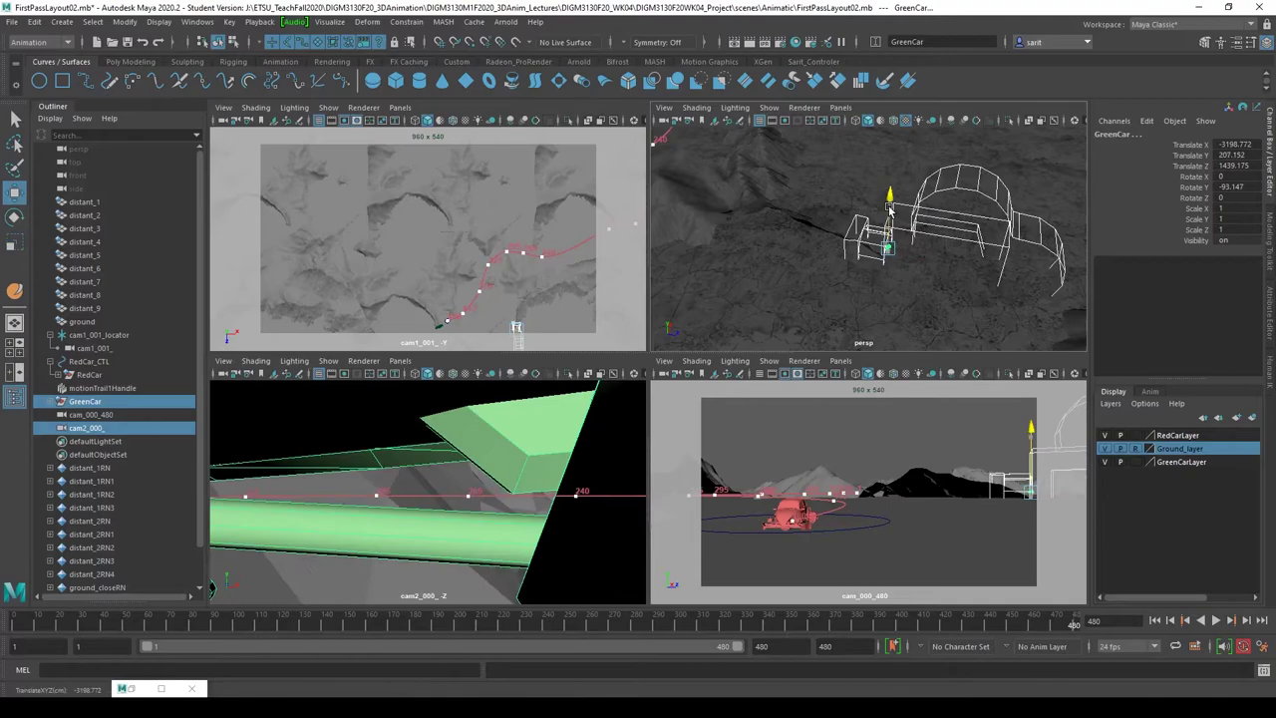
pyautogui.hotkey('ctrl', 'z')
# - Set the X, Y and Z scale of cam2_000_ to 50
pyautogui.click(917, 214)
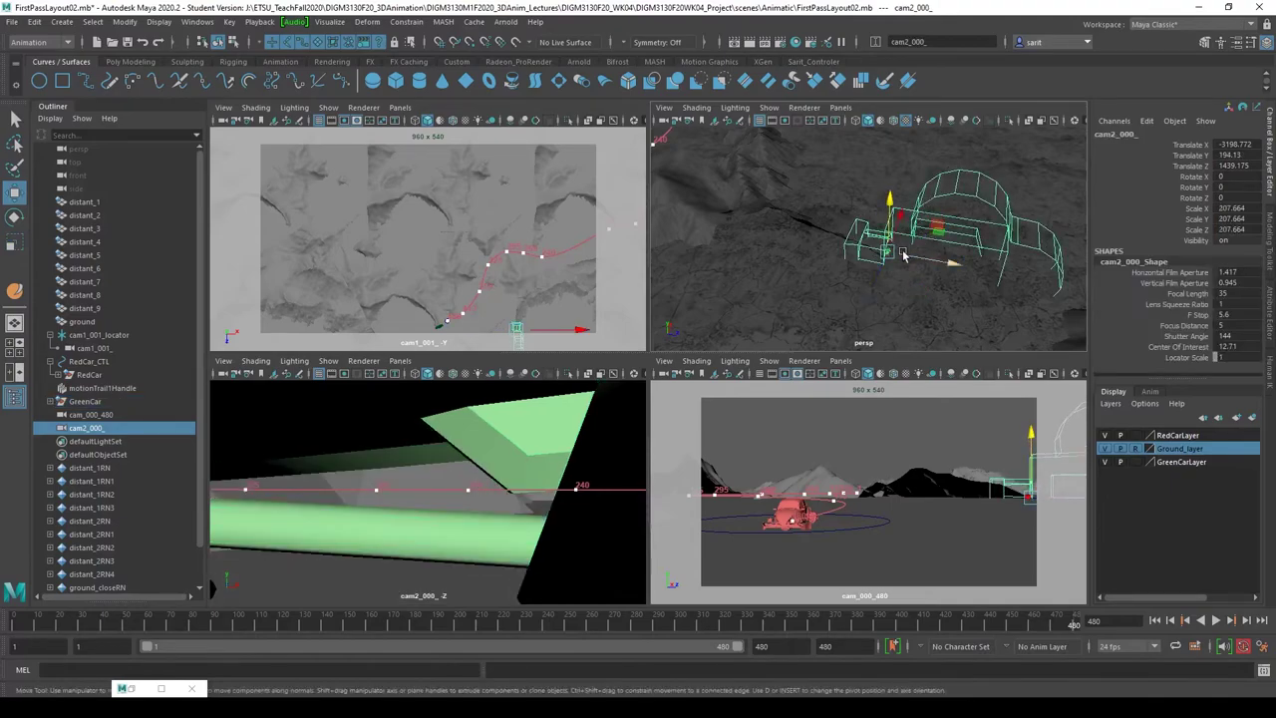
pyautogui.click(1240, 208)
pyautogui.moveTo(1243, 215); pyautogui.dragTo(1247, 229)
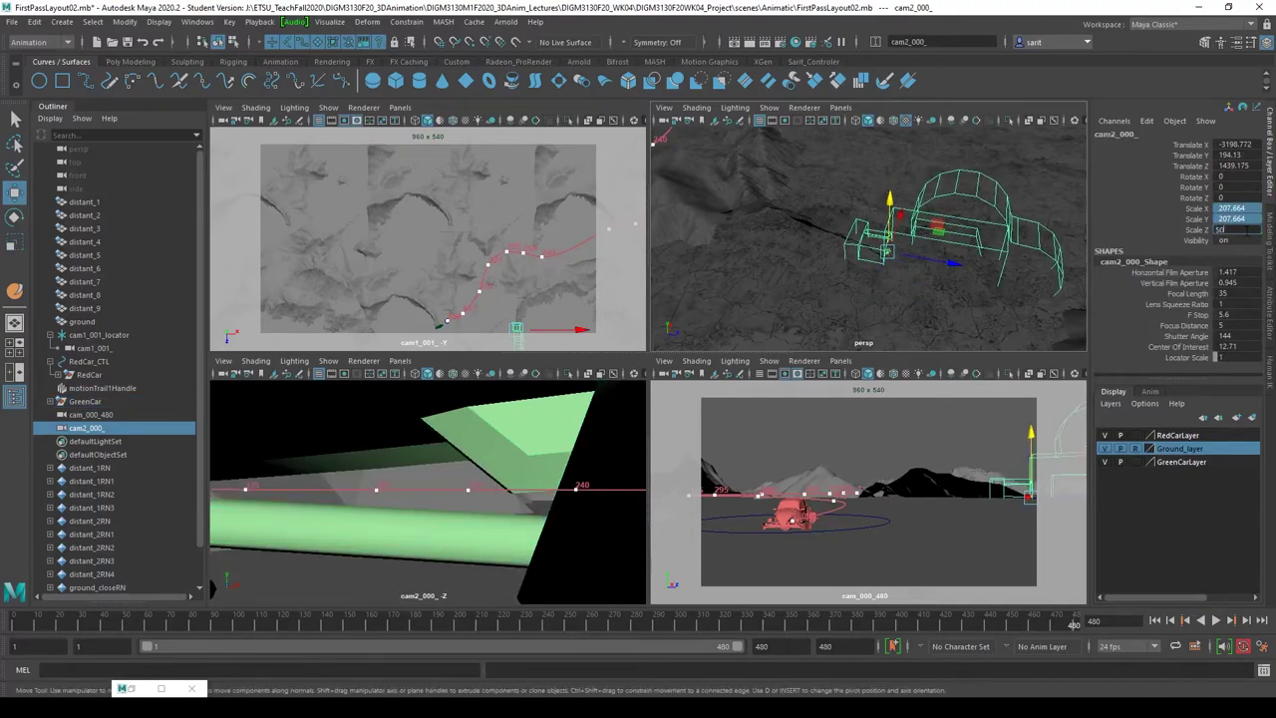
pyautogui.write('50')
pyautogui.press('Return')
# - Turn cam2_000_ around to a Rotate Y of about 105.7
pyautogui.keyDown('alt'); pyautogui.moveTo(1034, 278); pyautogui.dragTo(787, 271); pyautogui.keyUp('alt')
pyautogui.scroll(3, 825, 297)
pyautogui.scroll(6, 787, 271)
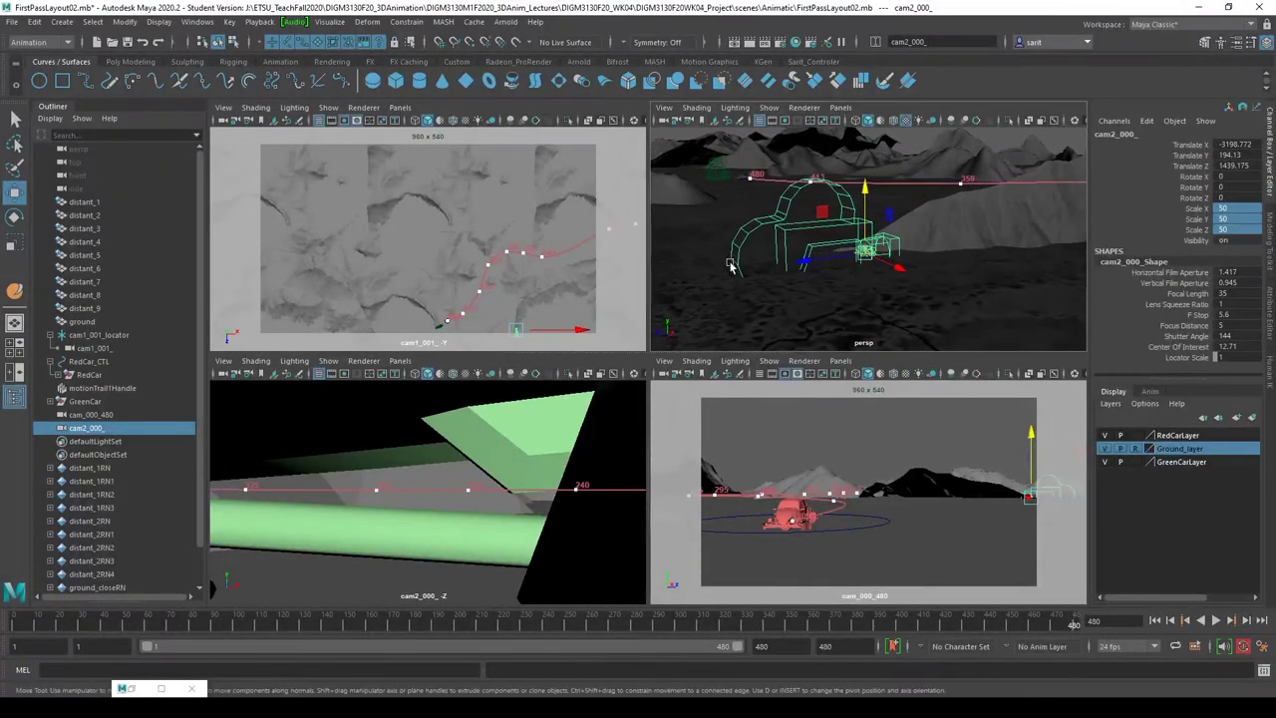
pyautogui.press('e')
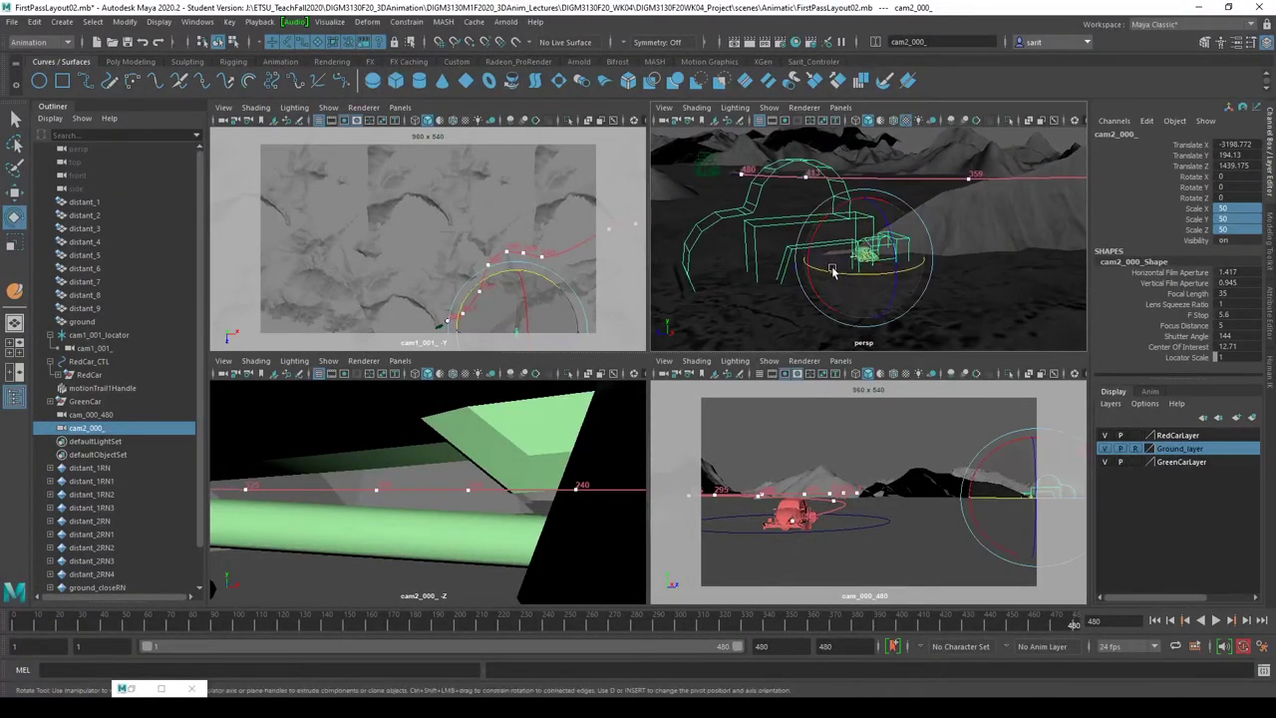
pyautogui.moveTo(812, 277); pyautogui.dragTo(924, 271)
# - Move cam2_000_ to about X -3191, Y 198.9, Z 1447 and turn it to a Rotate Y of about 86.4
pyautogui.press('w')
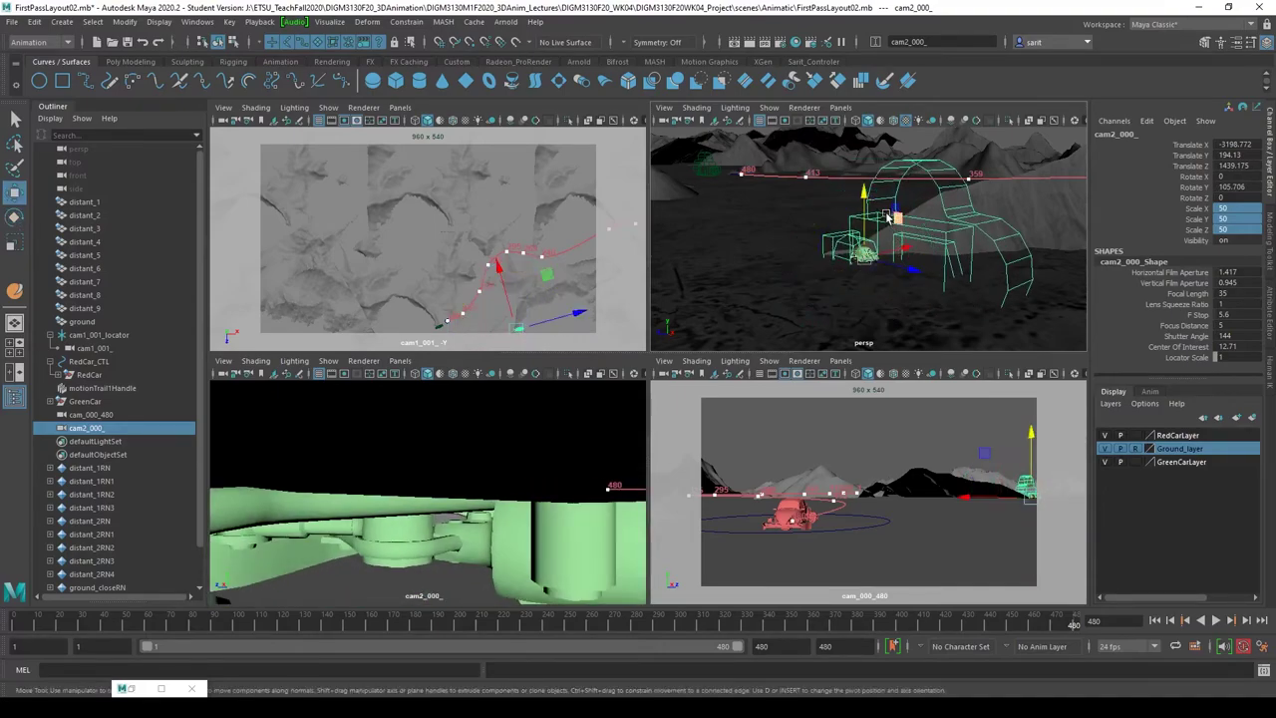
pyautogui.moveTo(863, 196); pyautogui.dragTo(867, 191)
pyautogui.moveTo(899, 263); pyautogui.dragTo(860, 218)
pyautogui.press('e')
pyautogui.press('w')
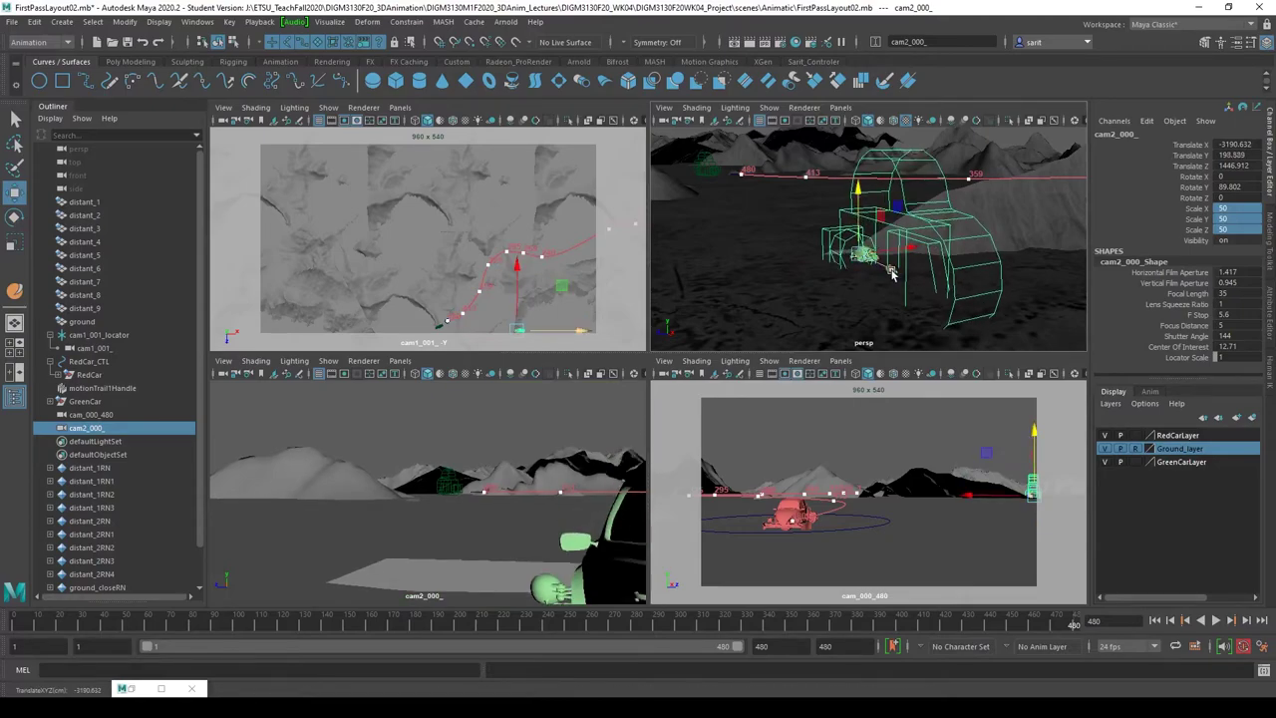
pyautogui.press('e')
pyautogui.moveTo(877, 274); pyautogui.dragTo(872, 269)
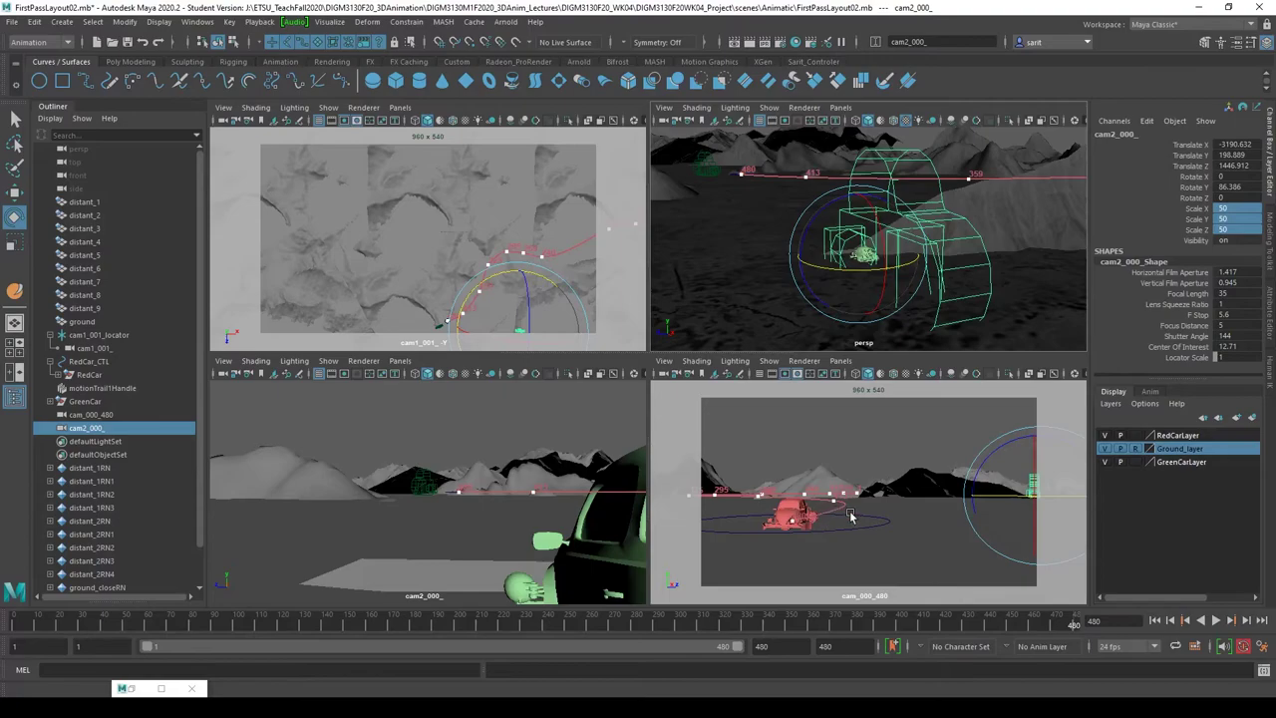
# - Turn cam2_000_ to a Rotate Y of about 74.8 and shift it sideways to about X -3189, Z 1449
pyautogui.click(905, 305)
pyautogui.moveTo(905, 305); pyautogui.dragTo(849, 279)
pyautogui.press('w')
pyautogui.press('e')
pyautogui.moveTo(862, 277); pyautogui.dragTo(909, 252)
pyautogui.press('w')
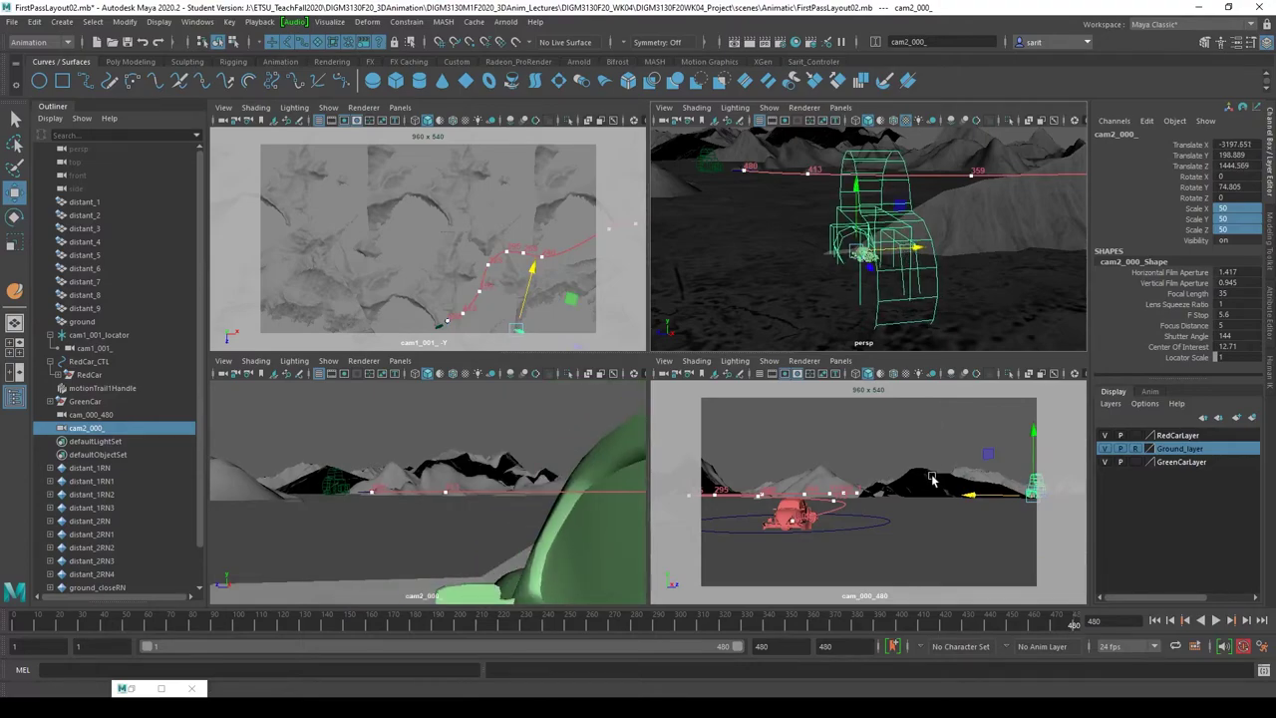
pyautogui.moveTo(881, 271); pyautogui.dragTo(877, 281)
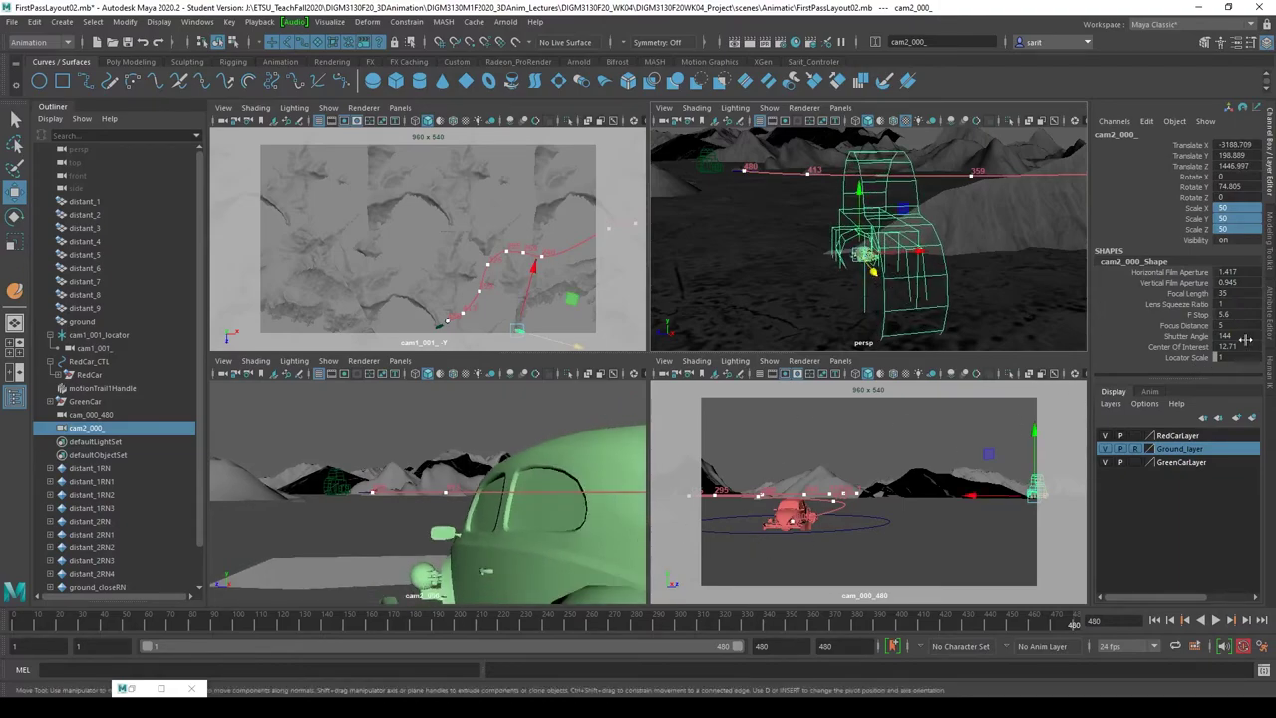
# - Set the focal length of cam2_000_ to 55 and show the resolution gate in its camera view
pyautogui.doubleClick(1234, 294)
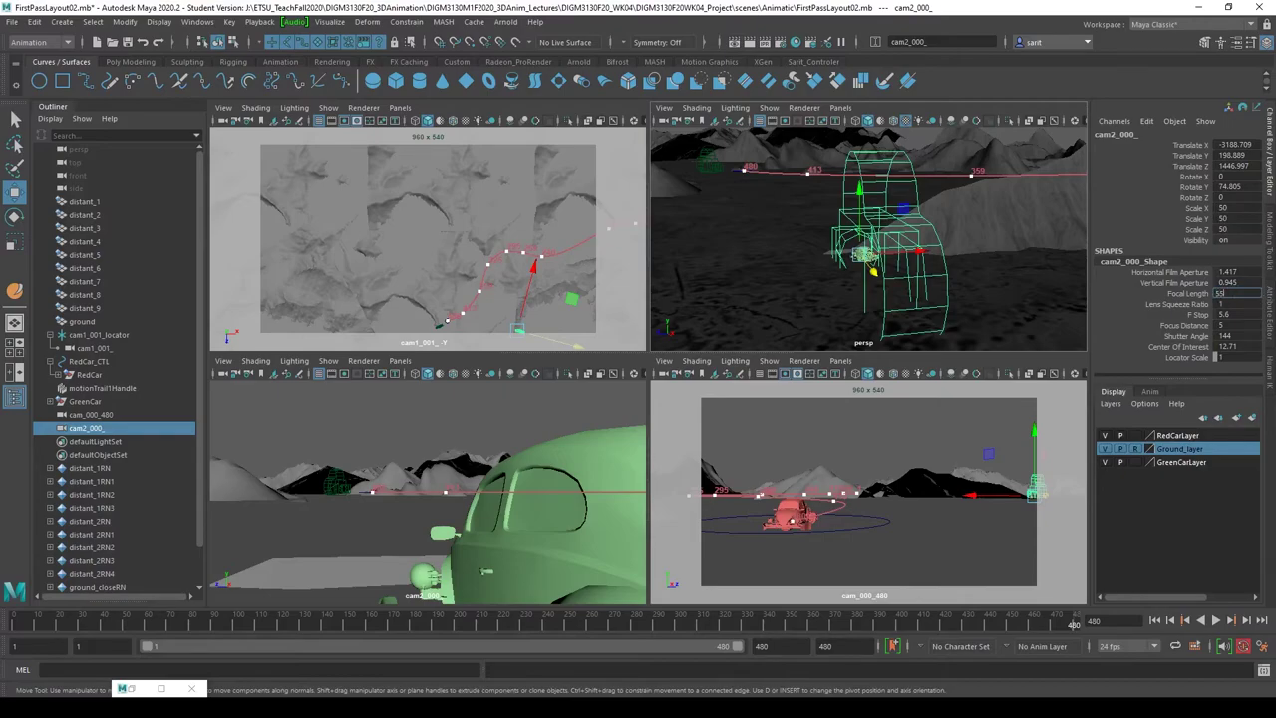
pyautogui.press('Return')
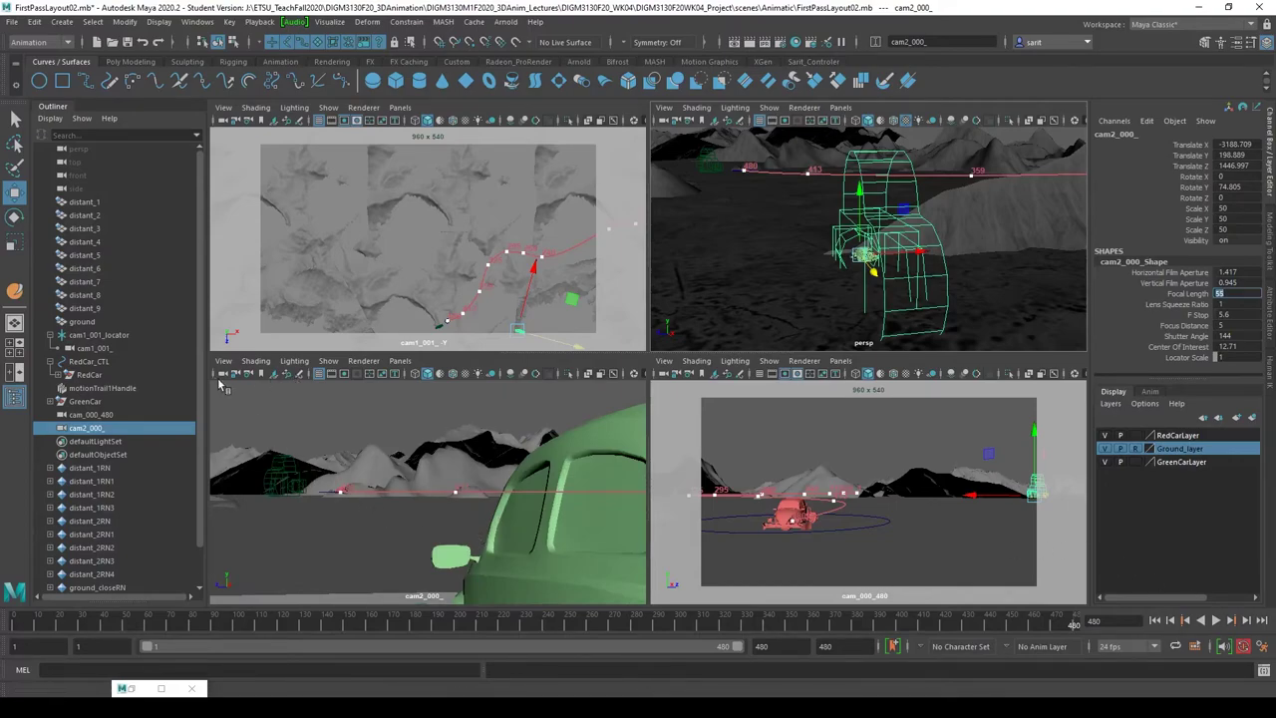
pyautogui.click(344, 372)
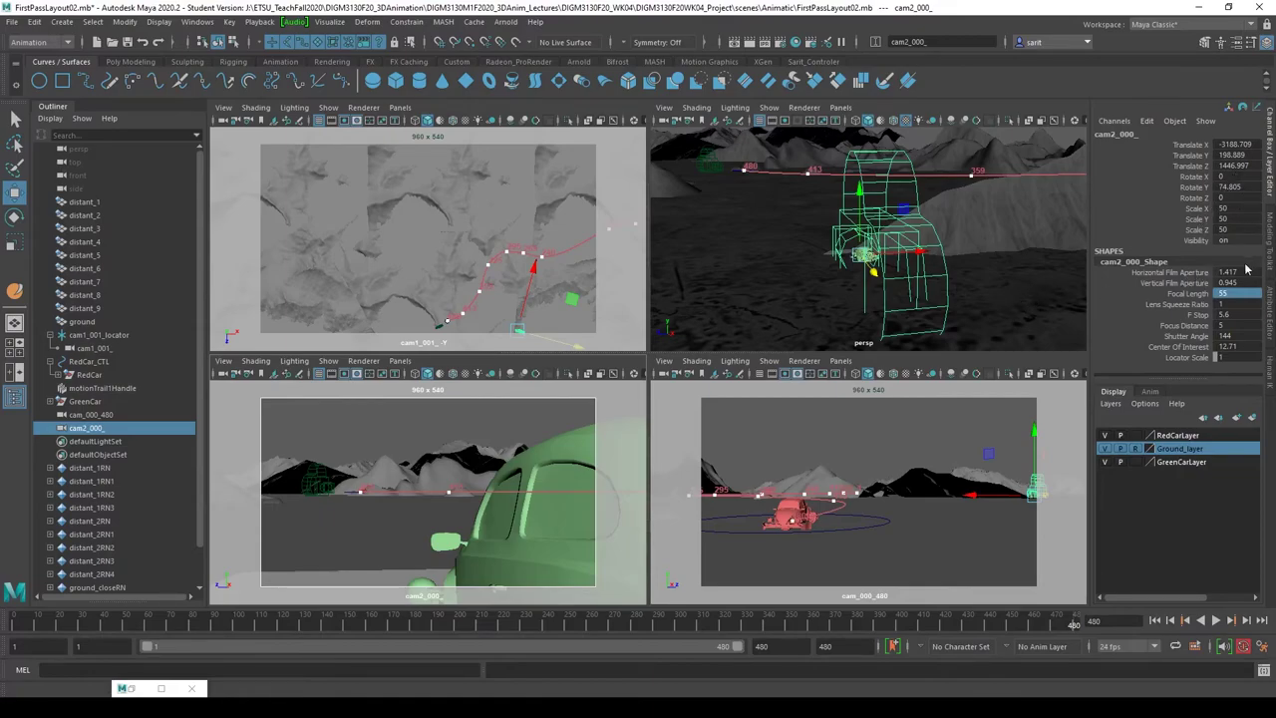
# - Reduce the X, Y and Z scale of cam2_000_ through 30 and 20 to a final 10
pyautogui.moveTo(1236, 208); pyautogui.dragTo(1241, 229)
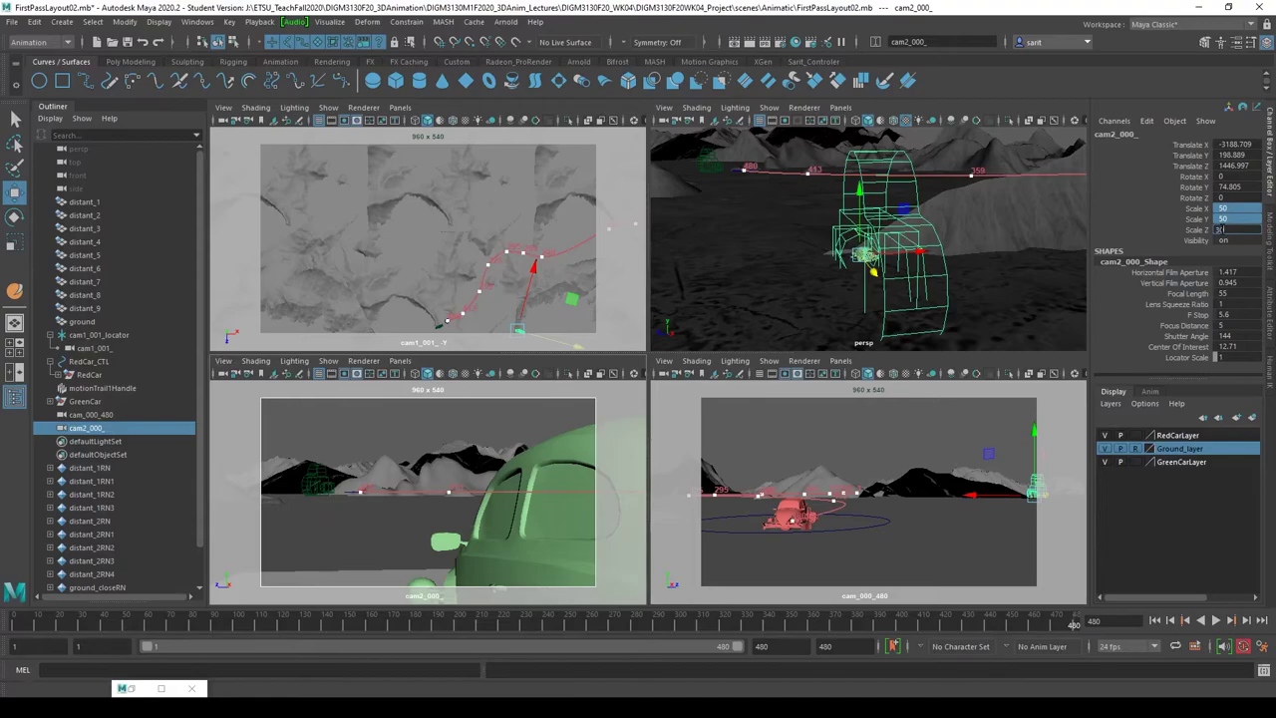
pyautogui.write('30')
pyautogui.press('Return')
pyautogui.write('2')
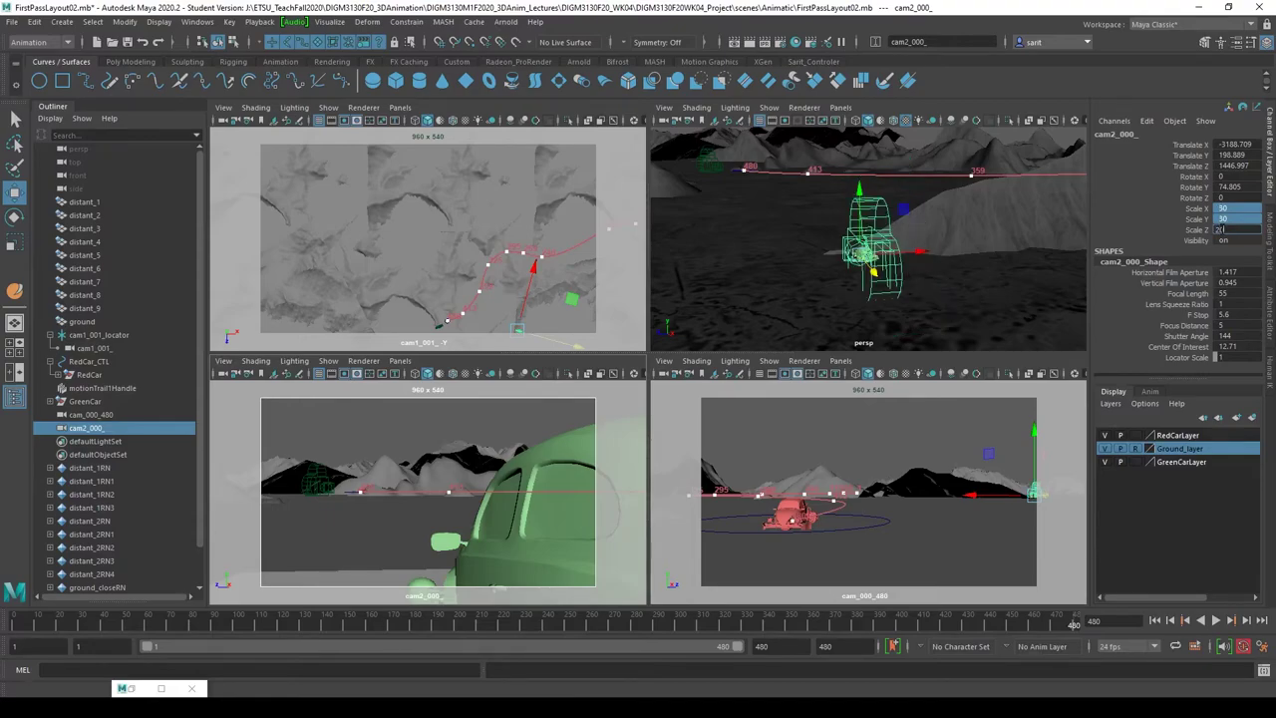
pyautogui.write('0')
pyautogui.press('Return')
pyautogui.write('10')
pyautogui.press('Return')
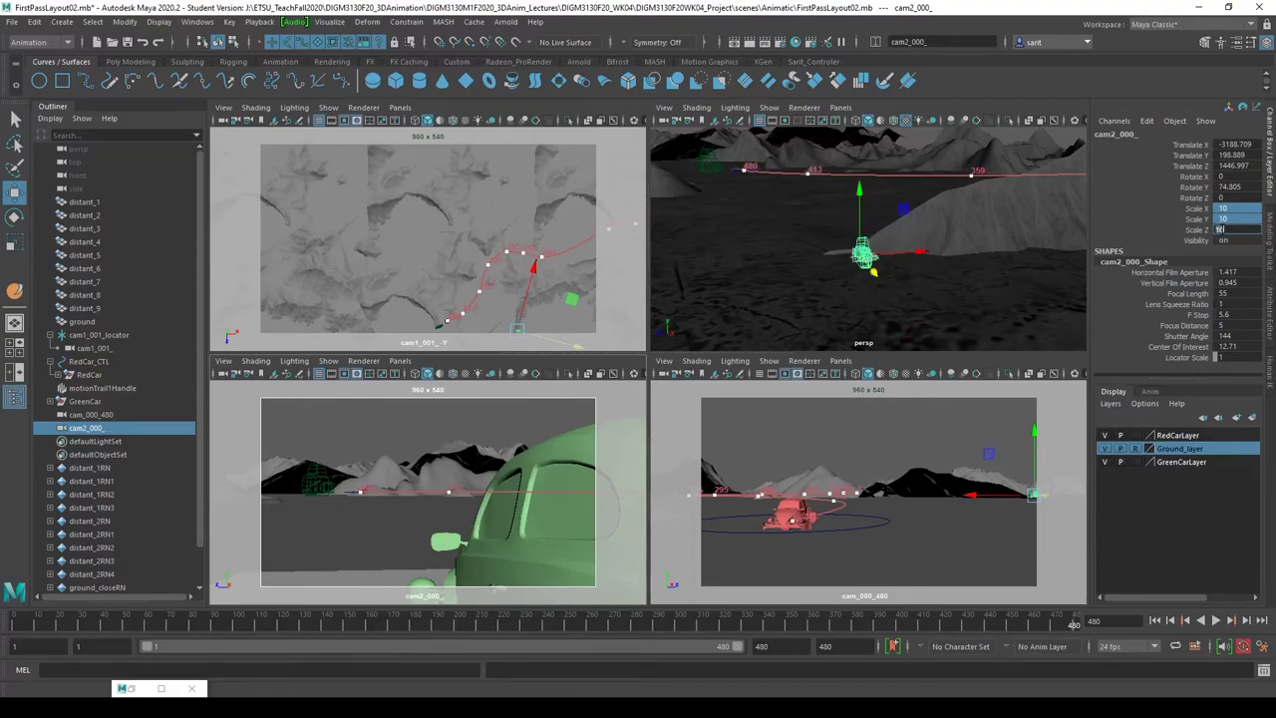
pyautogui.press('f')
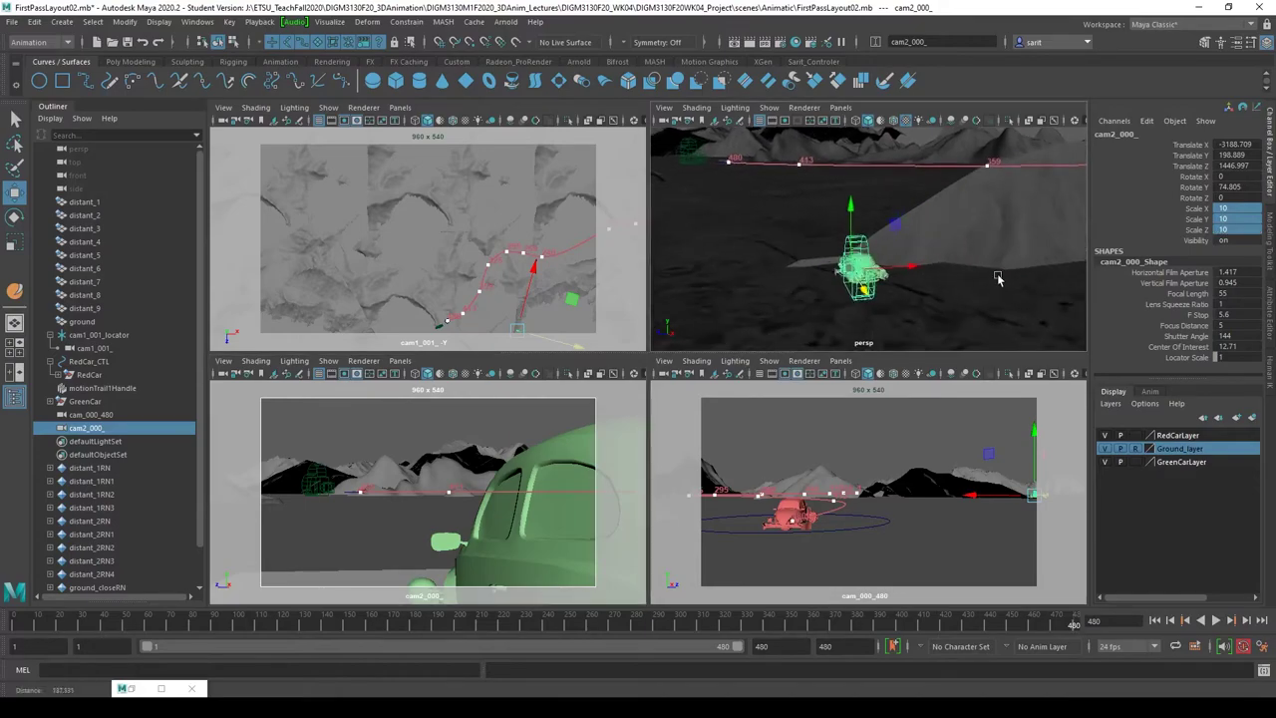
pyautogui.click(926, 328)
pyautogui.keyDown('alt'); pyautogui.moveTo(926, 328); pyautogui.dragTo(998, 326); pyautogui.keyUp('alt')
pyautogui.click(959, 287)
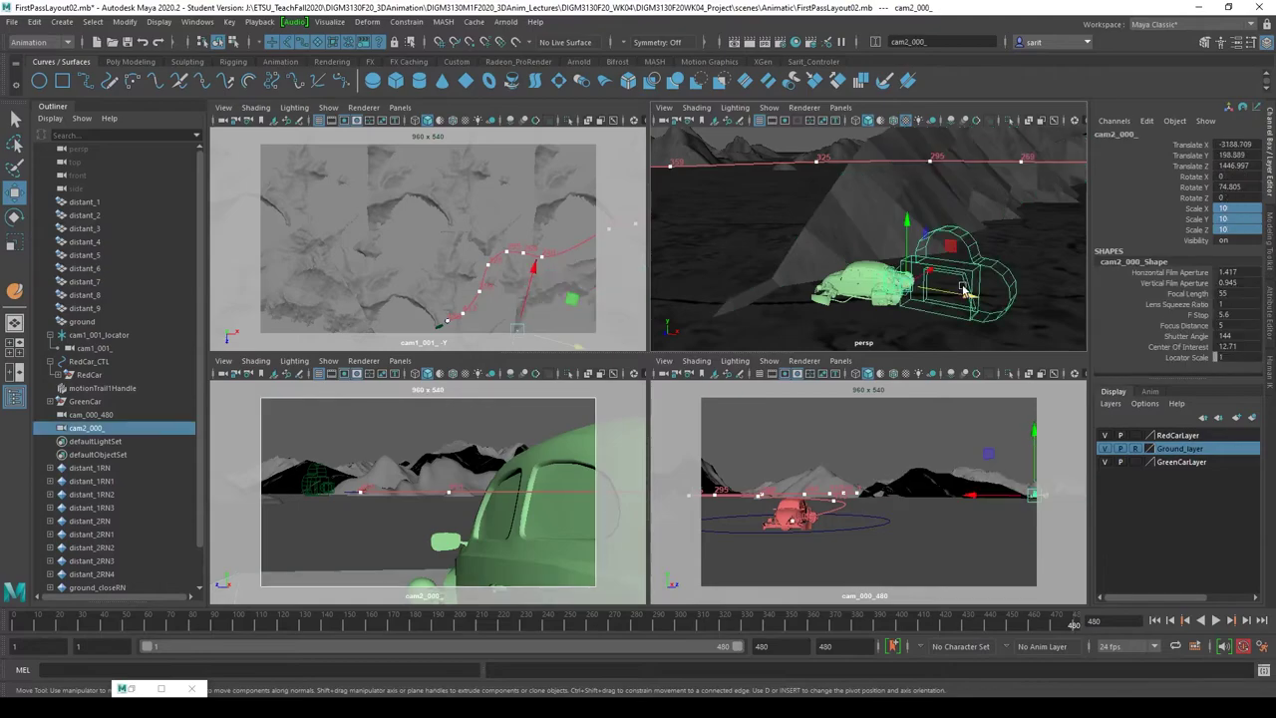
# - Create a new locator in the scene
pyautogui.click(34, 21)
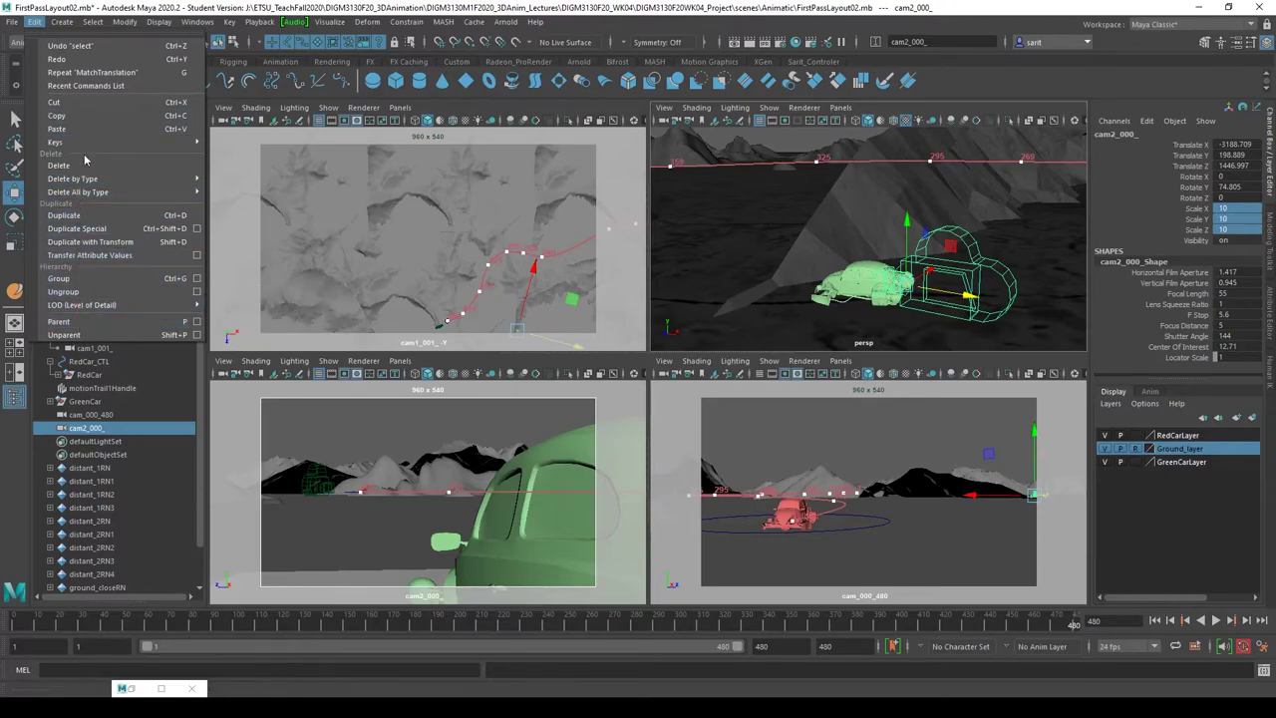
pyautogui.moveTo(62, 21)
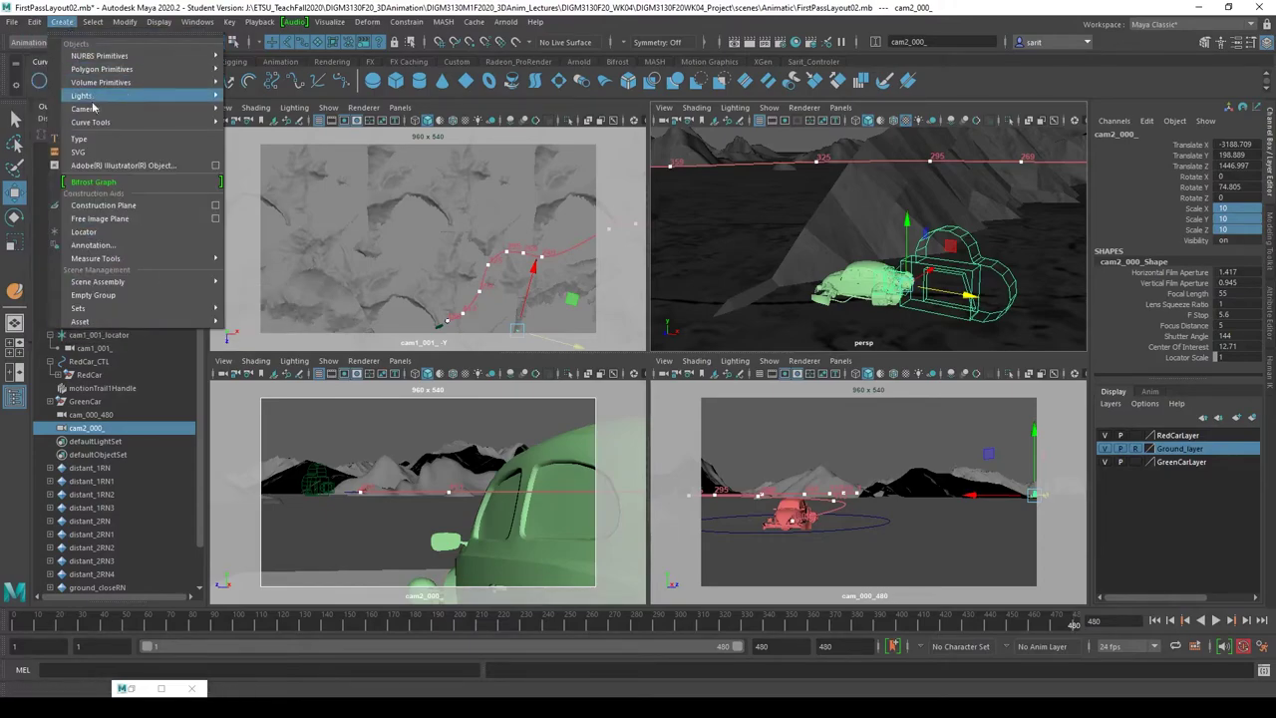
pyautogui.click(114, 237)
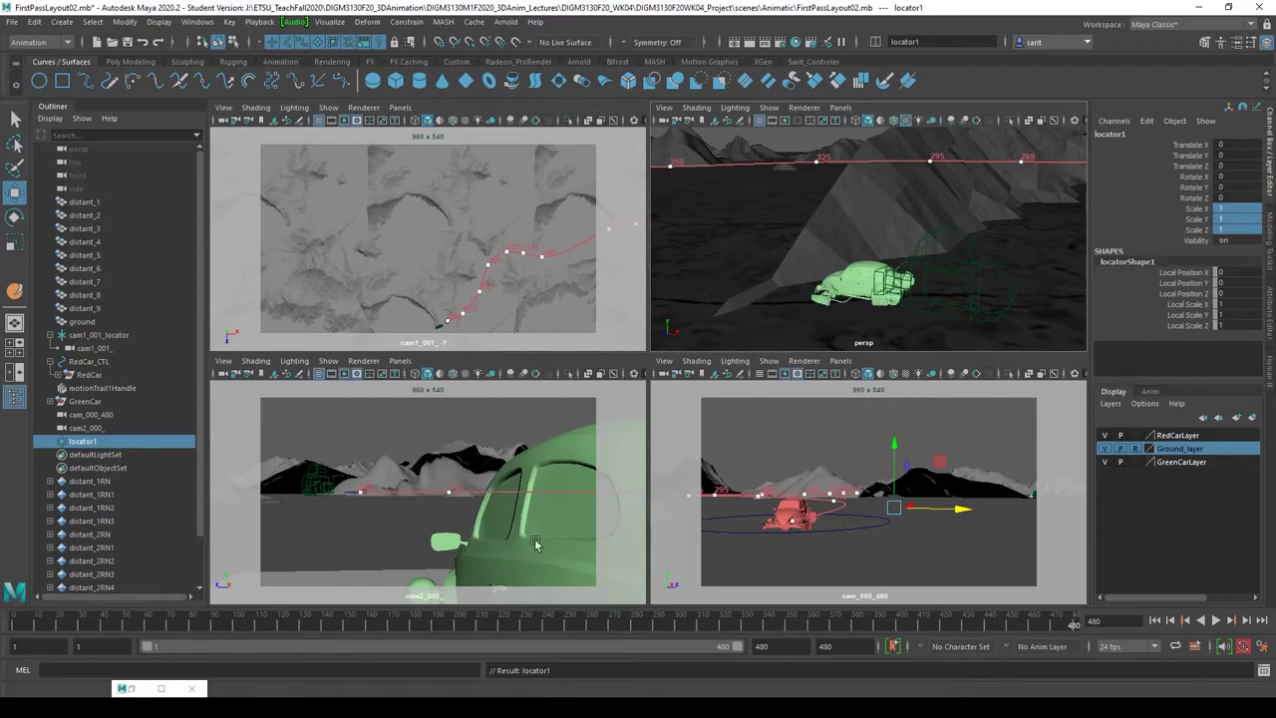
# - Play back and scrub the animation through the cam2_000_ view to check when the red car appears, and stop at frame 400
pyautogui.hotkey('alt', 'v')
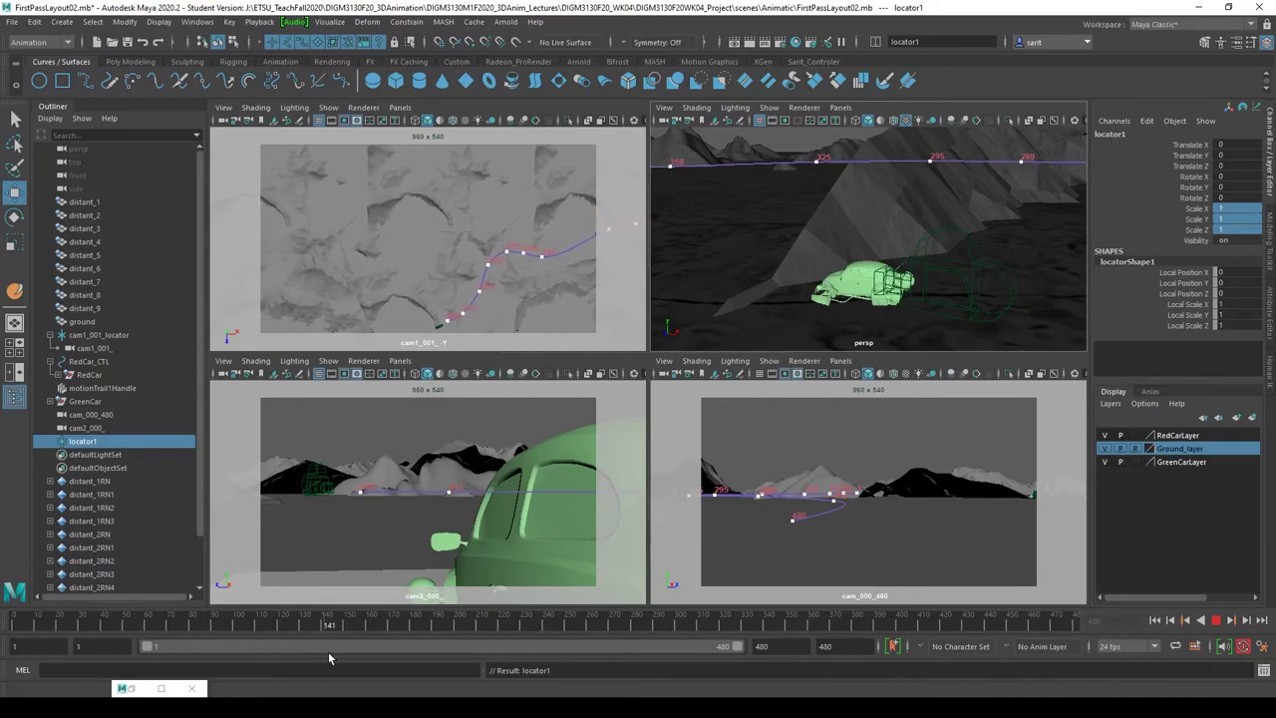
pyautogui.hotkey('alt', 'v')
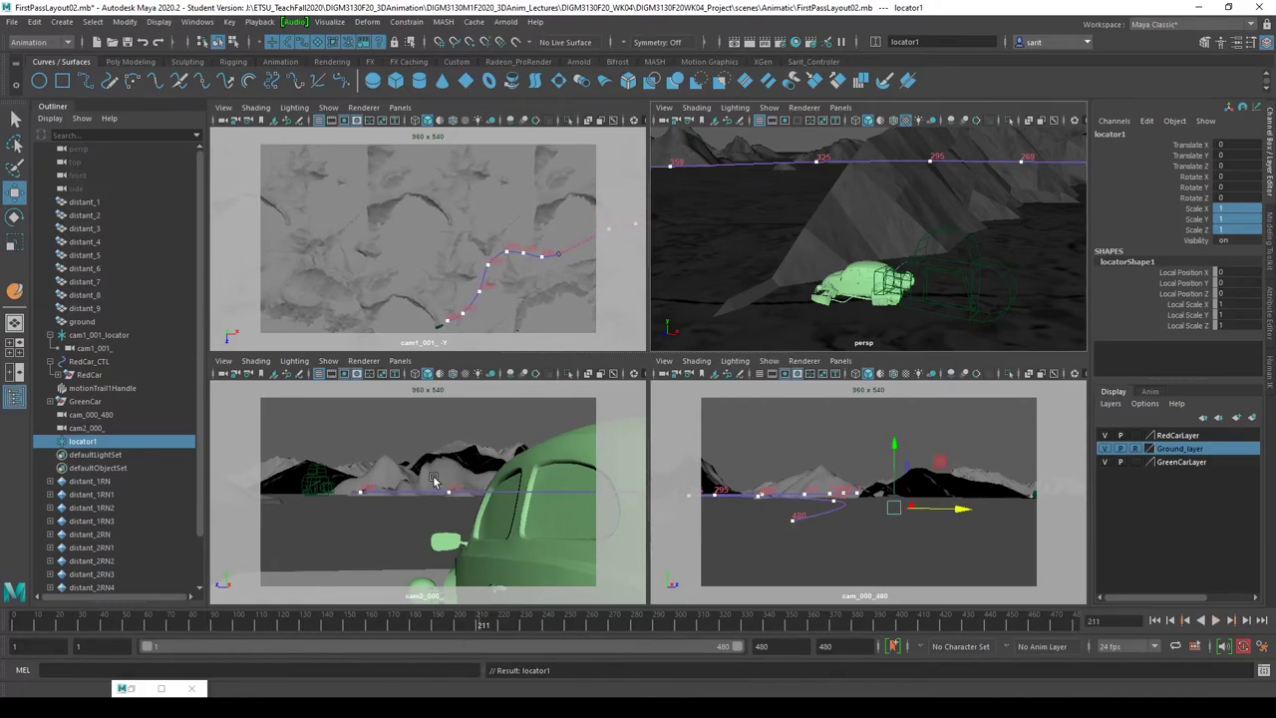
pyautogui.hotkey('alt', 'v')
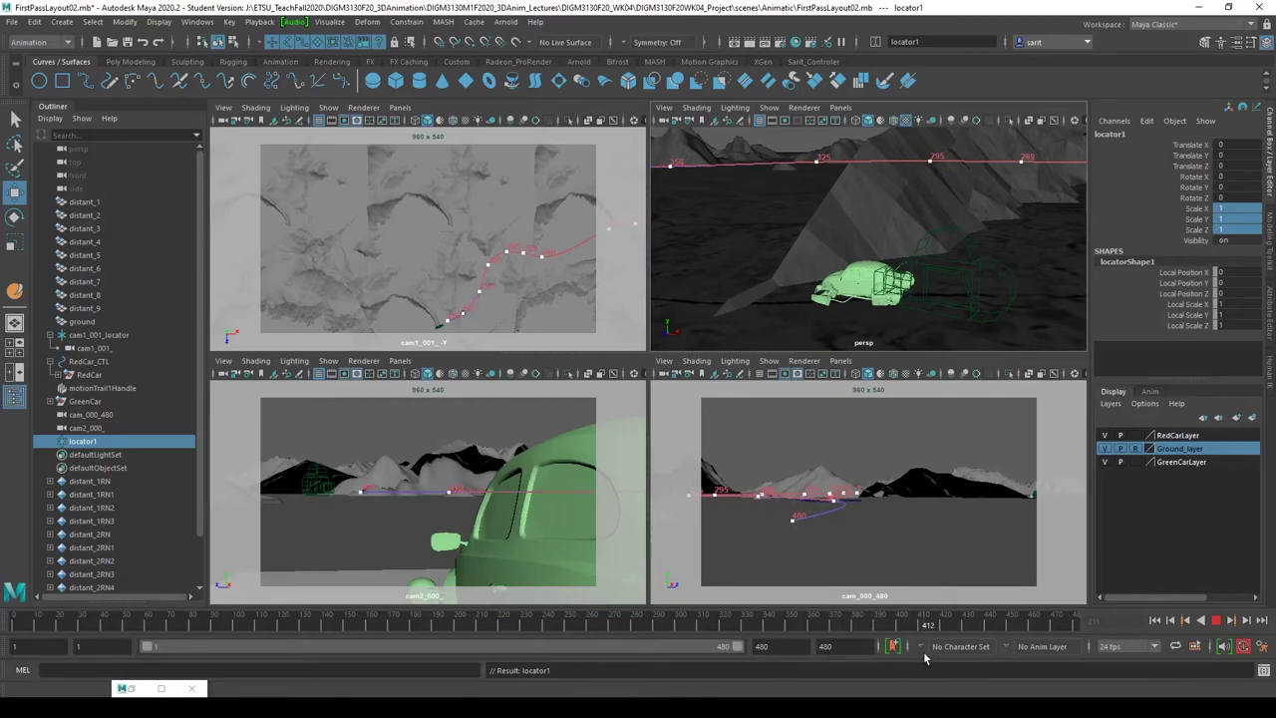
pyautogui.moveTo(936, 652); pyautogui.dragTo(903, 658)
pyautogui.press('space')
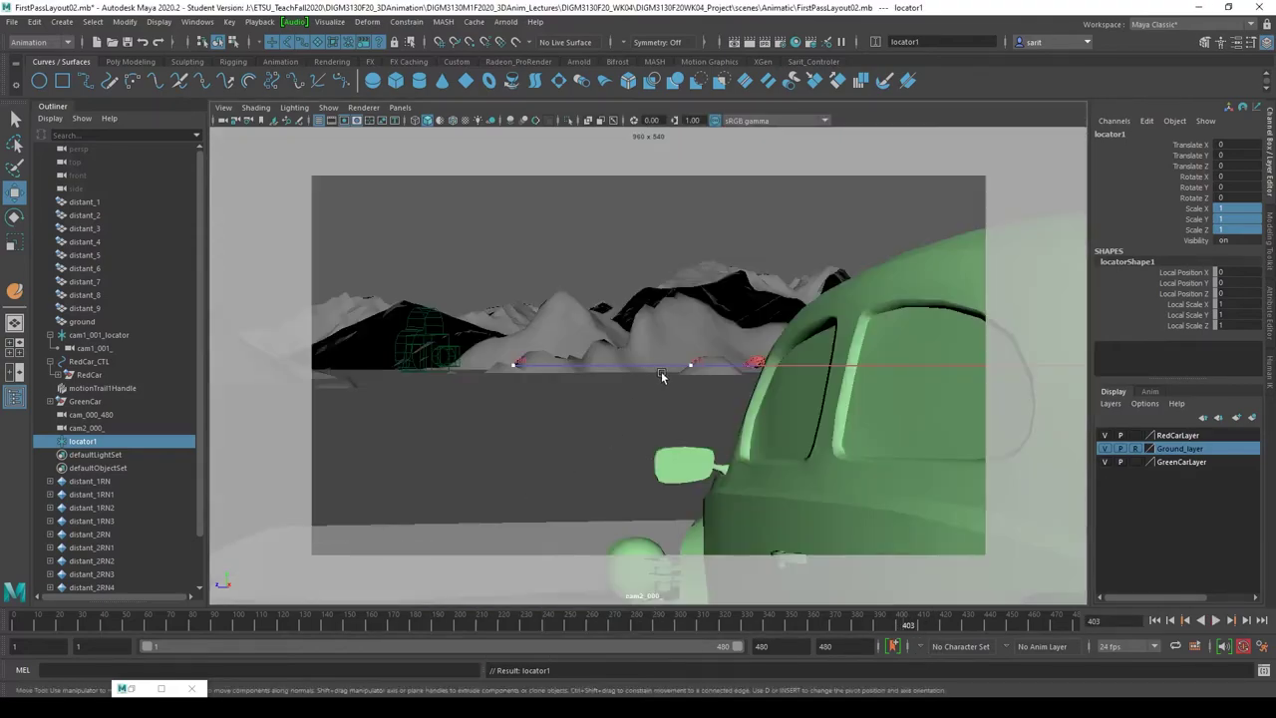
pyautogui.hotkey('alt', 'v')
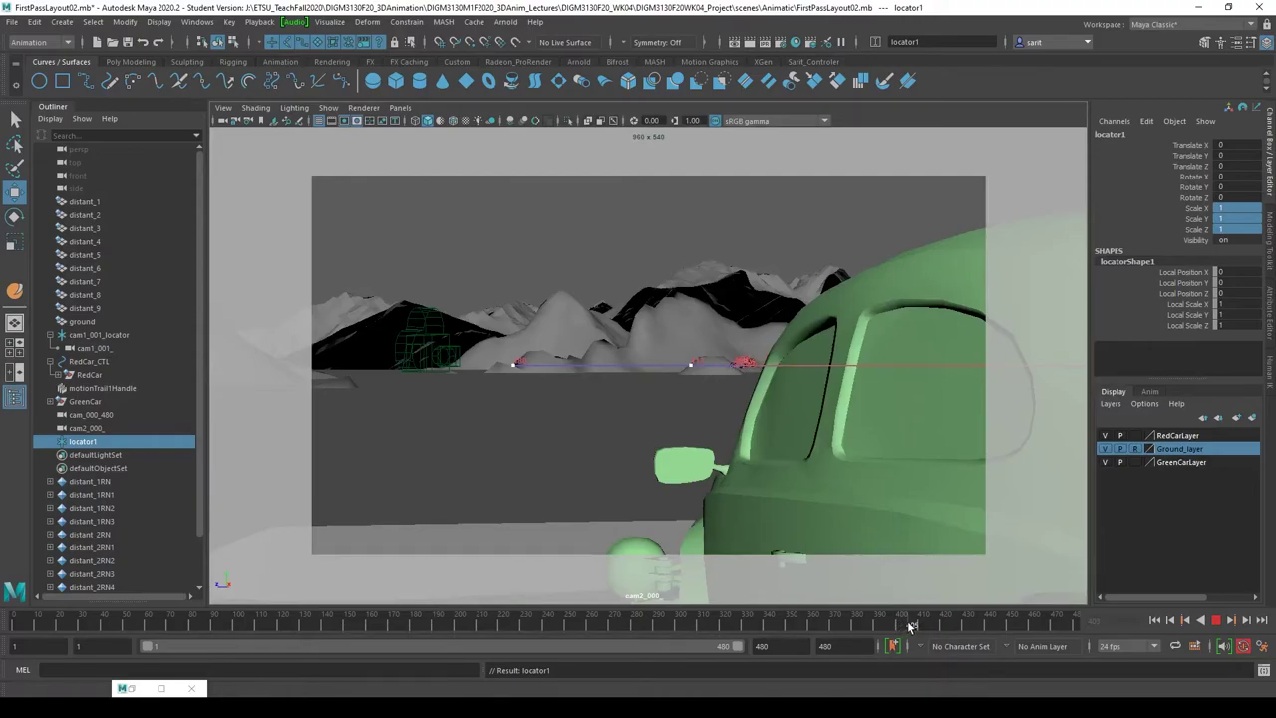
pyautogui.hotkey('alt', 'v')
pyautogui.hotkey('alt', 'v')
pyautogui.hotkey('alt', 'v')
pyautogui.click(901, 625)
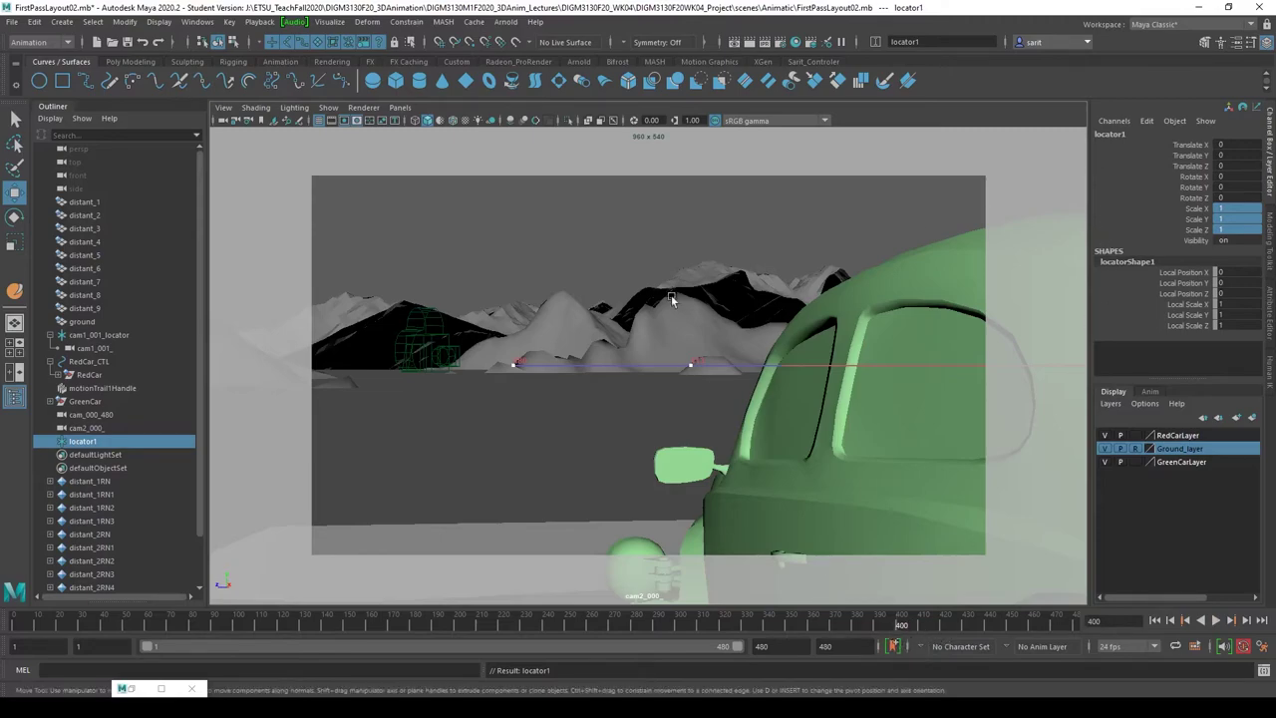
# - Rename the camera cam2_000_ as cam2_400_
pyautogui.click(222, 121)
pyautogui.doubleClick(1127, 136)
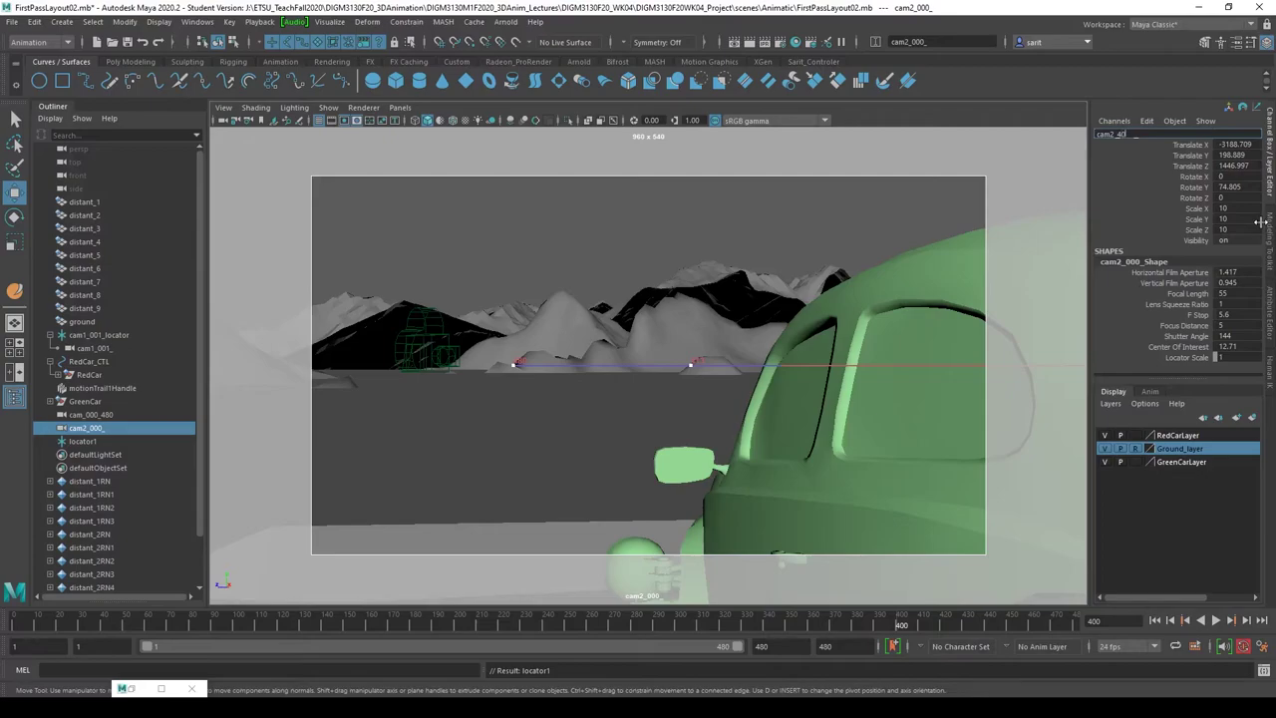
pyautogui.press('Return')
pyautogui.click(1130, 137)
pyautogui.click(935, 112)
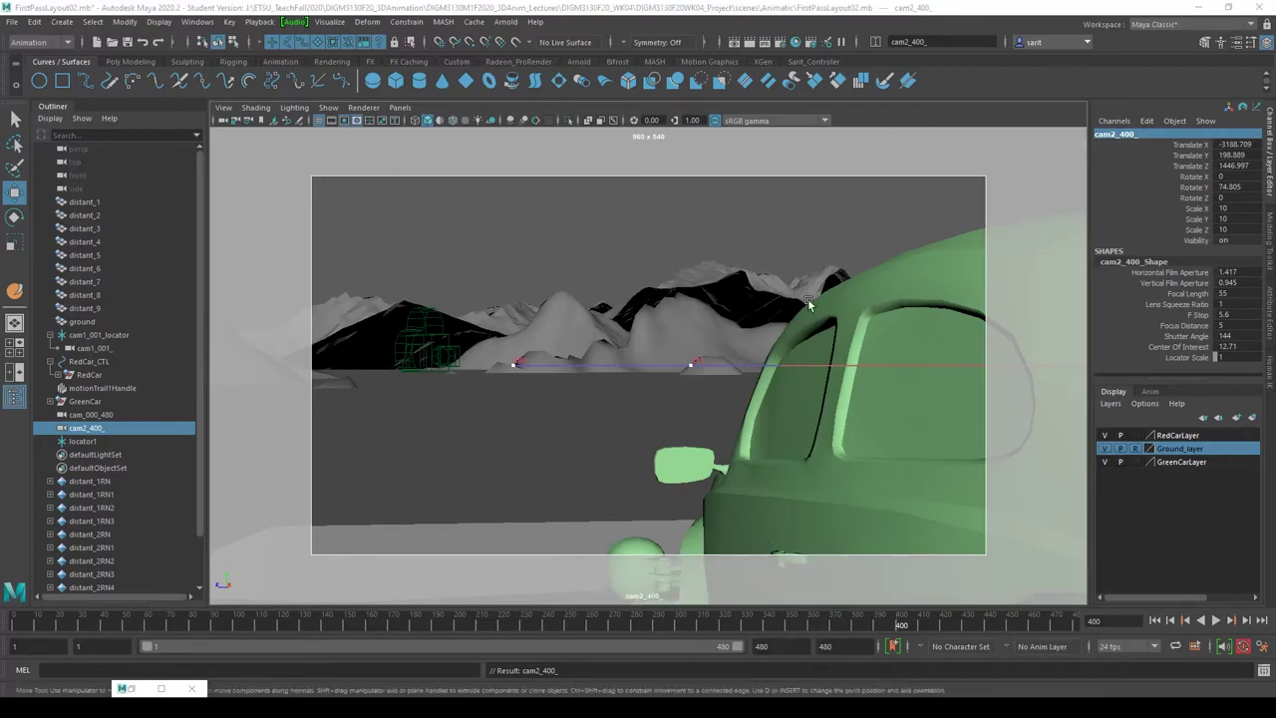
# - Enlarge the overhead cam1_001_ view and play the animation from near the start to examine its camera move
pyautogui.press('space')
pyautogui.press('space')
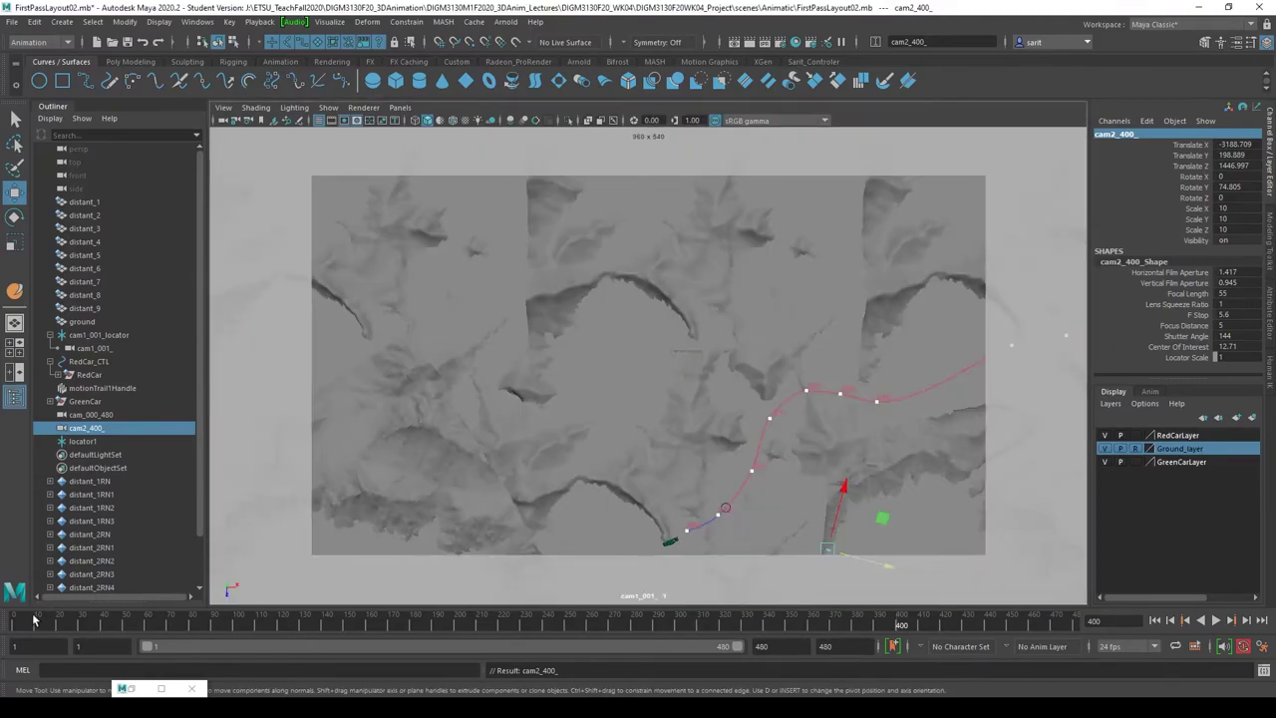
pyautogui.click(24, 626)
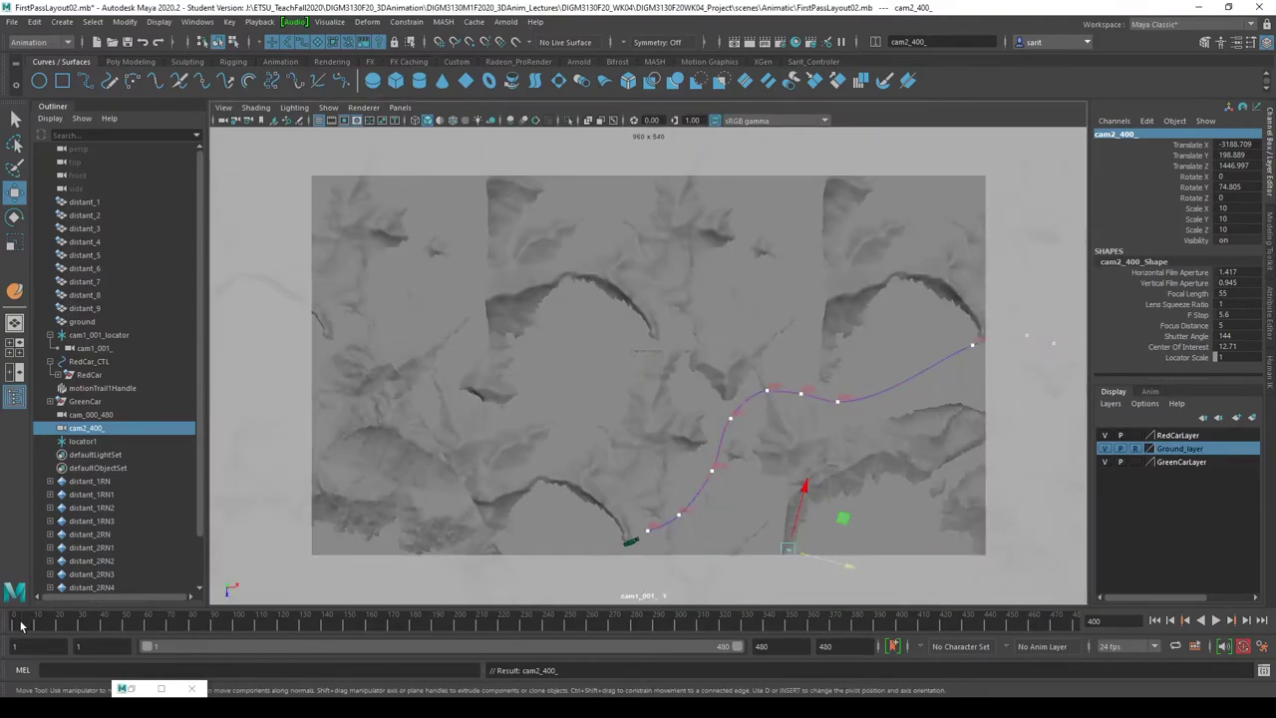
pyautogui.hotkey('alt', 'v')
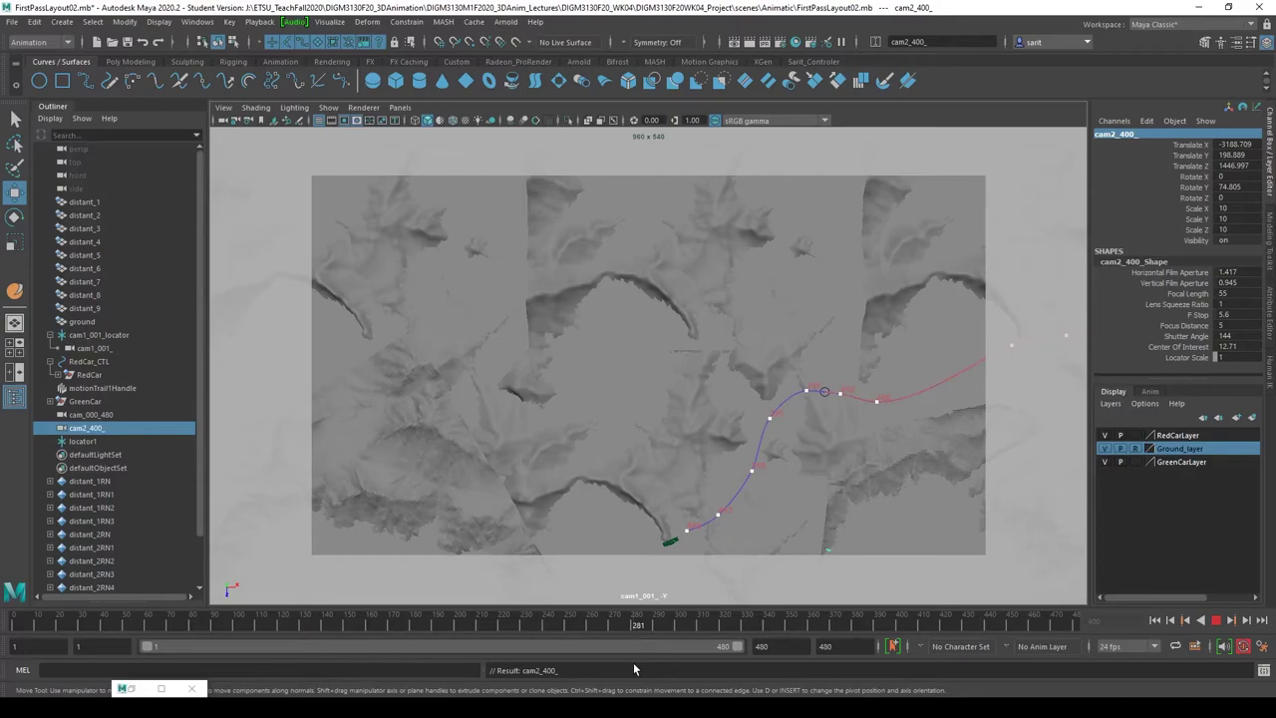
pyautogui.hotkey('alt', 'v')
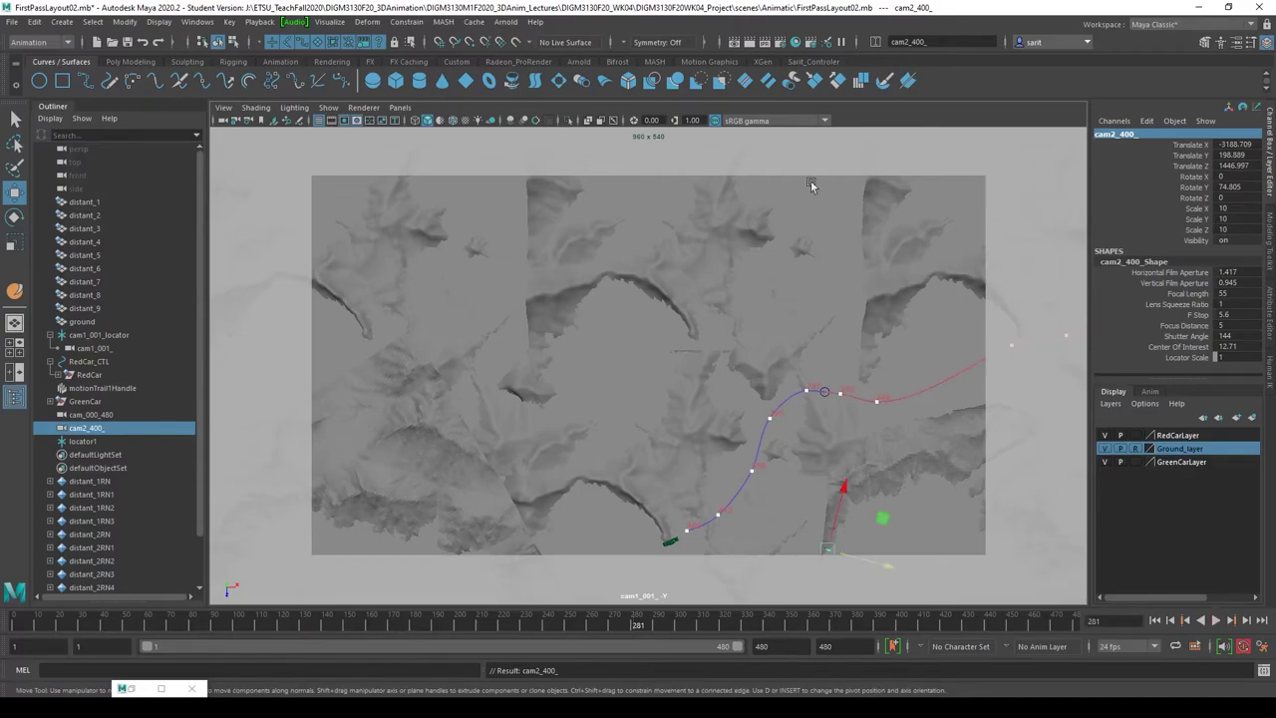
# - Rename the overhead camera cam1_001_ as cam1_001_400
pyautogui.click(223, 119)
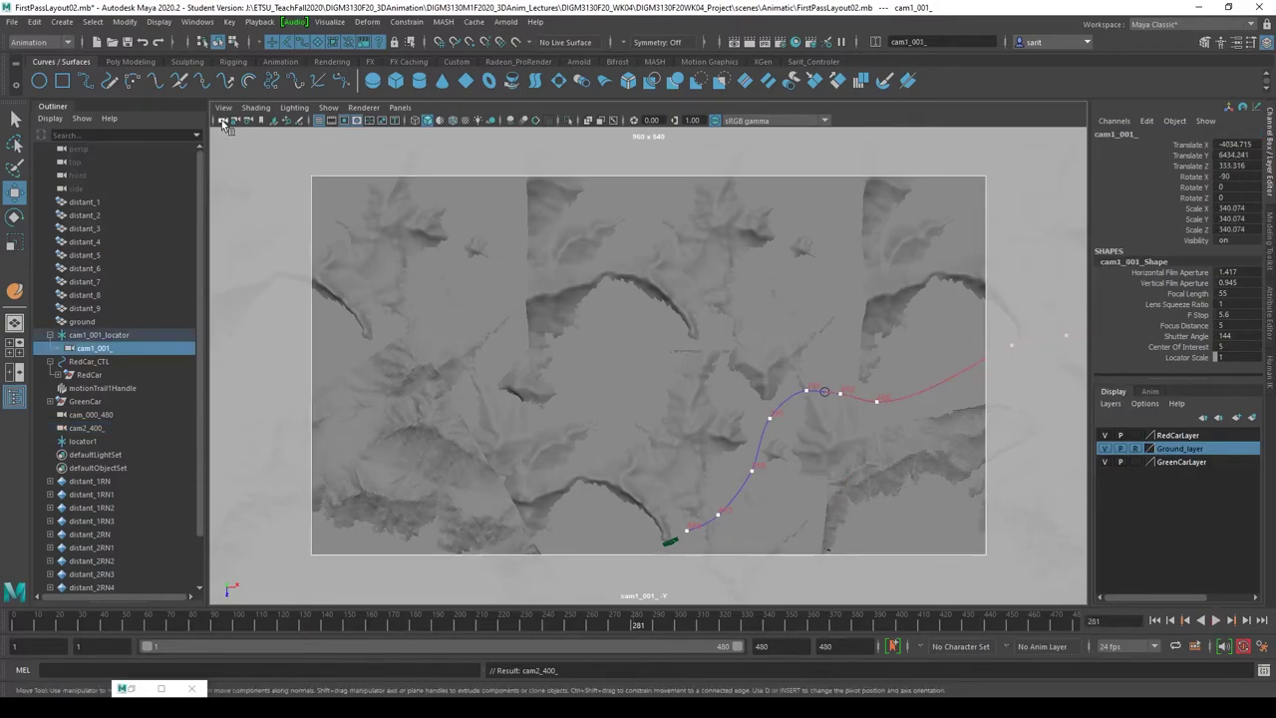
pyautogui.click(1143, 134)
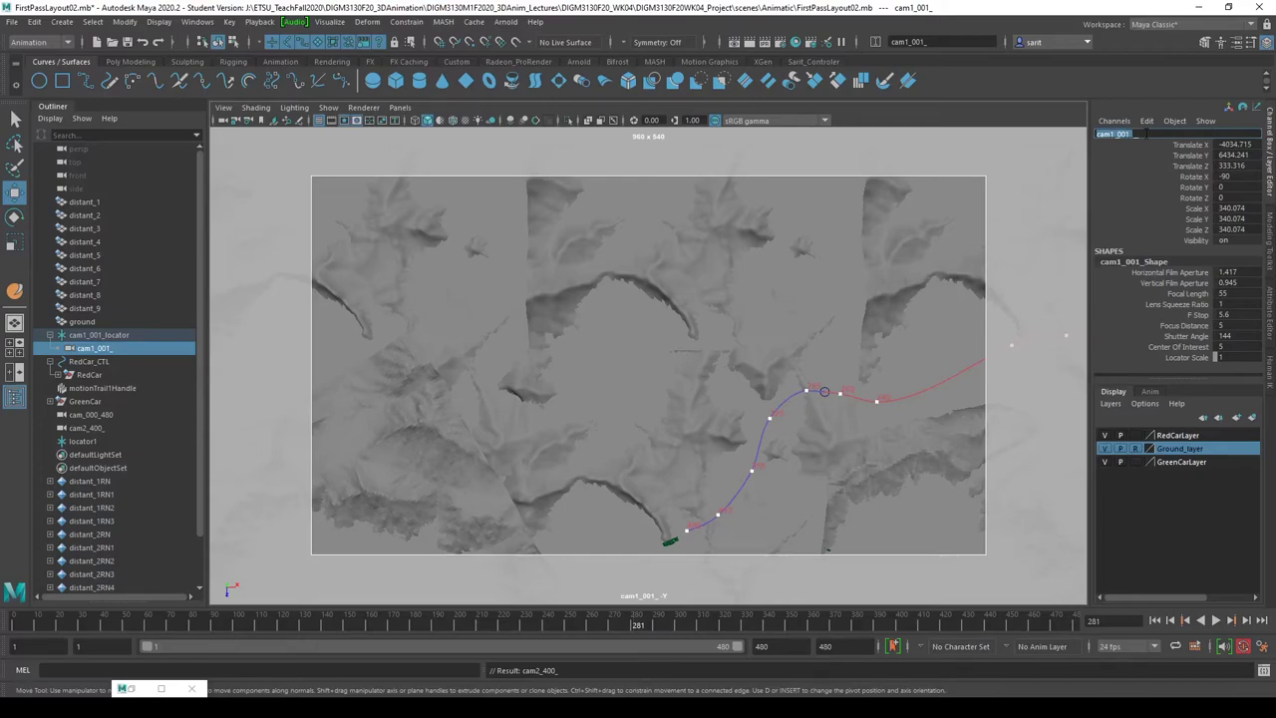
pyautogui.write('400')
pyautogui.press('Return')
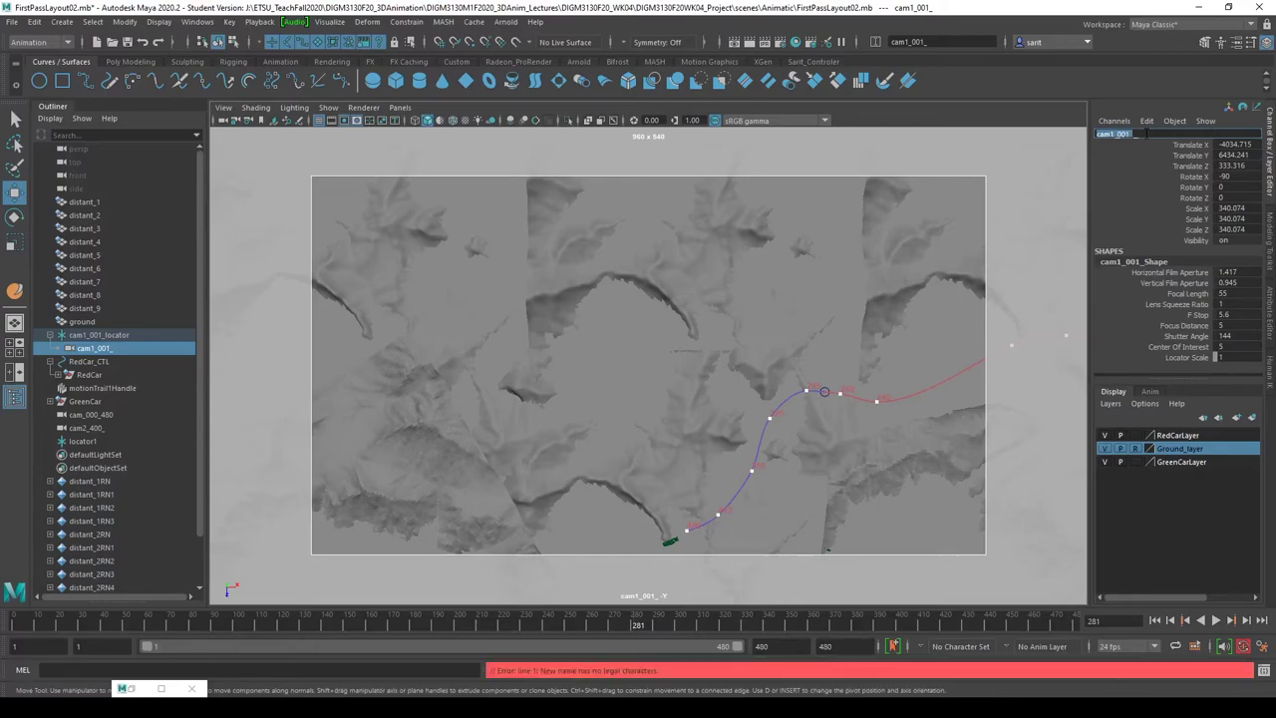
pyautogui.click(1145, 133)
pyautogui.press('Return')
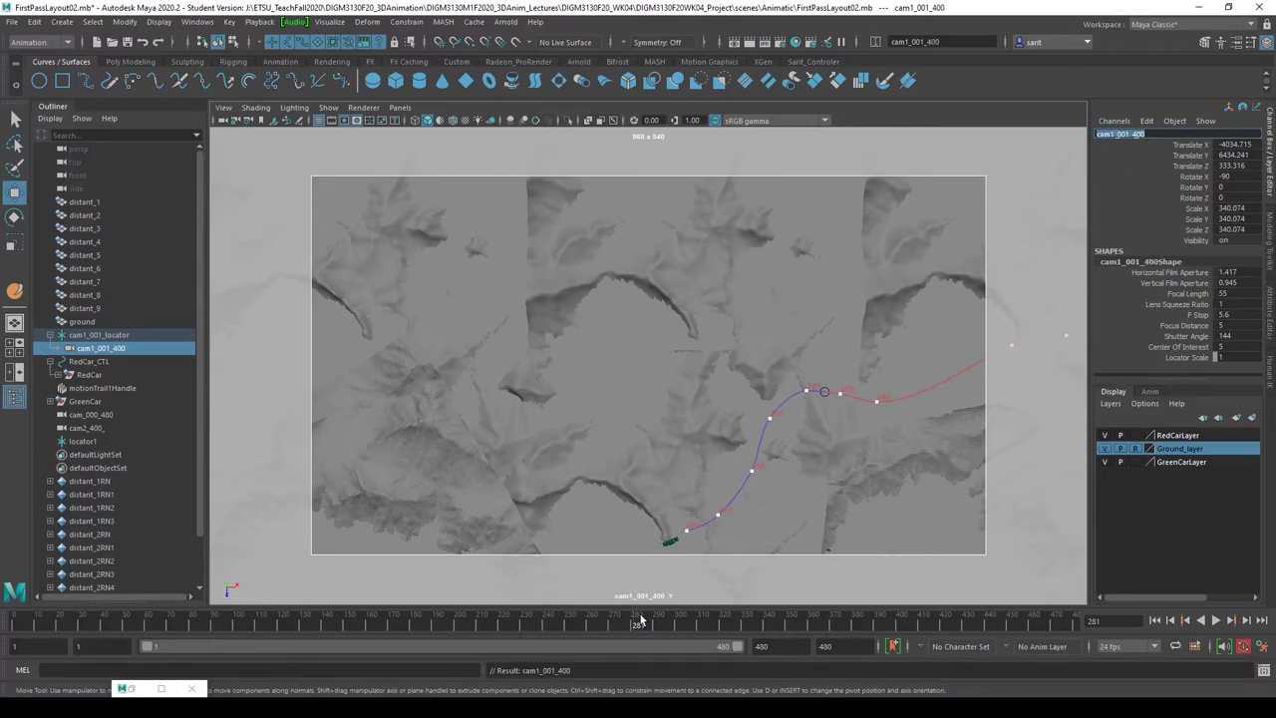
# - Move the end keyframe of cam1_001_locator from frame 120 to frame 400
pyautogui.click(897, 629)
pyautogui.click(96, 336)
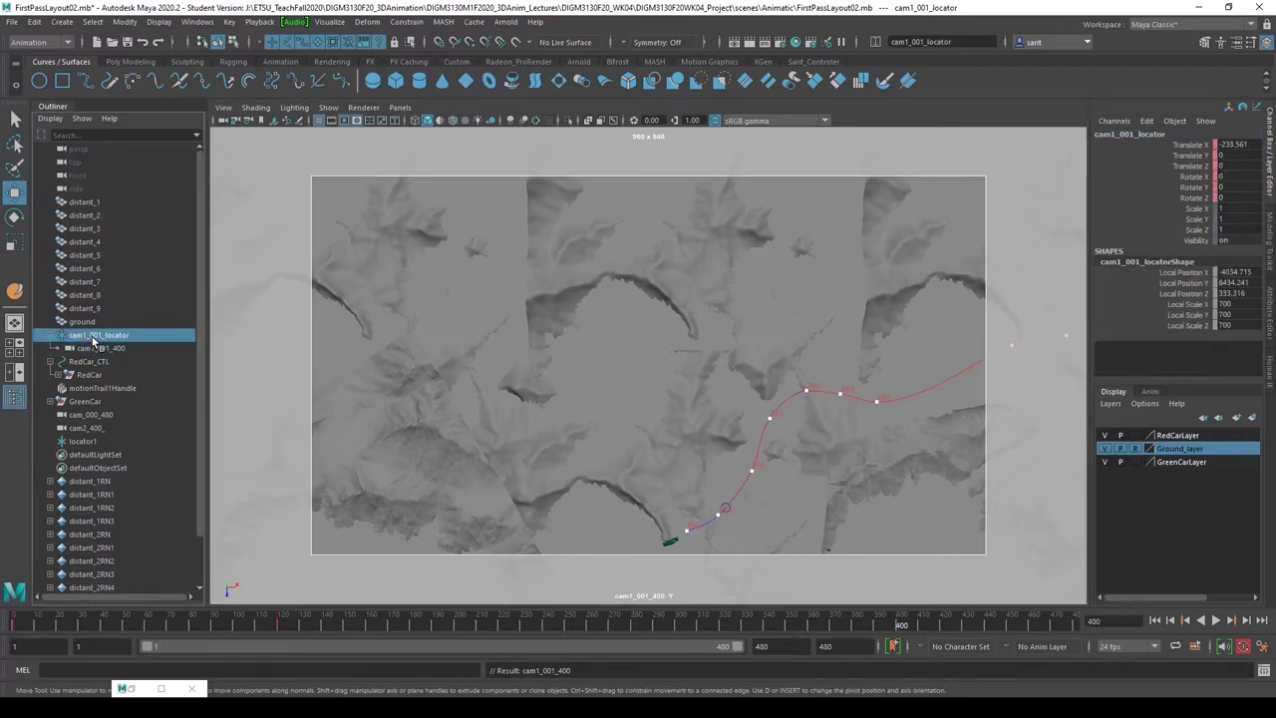
pyautogui.click(279, 628)
pyautogui.hotkey('alt', 'v')
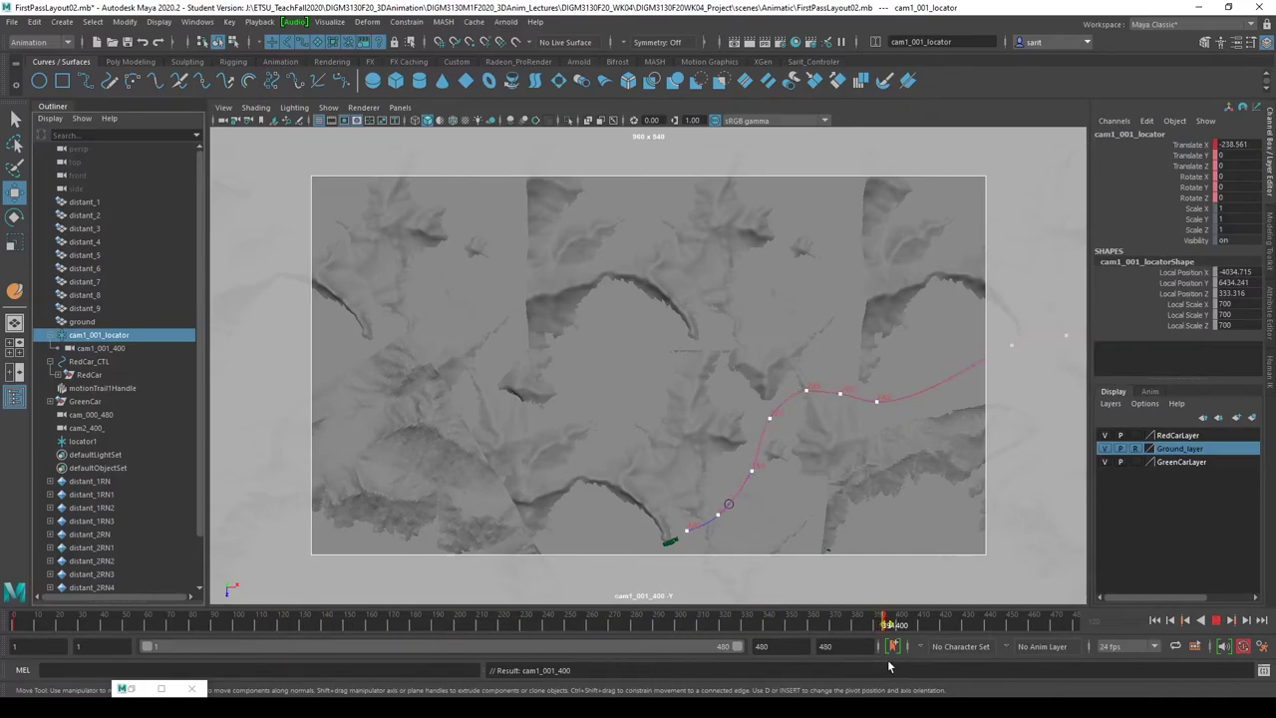
pyautogui.press('Escape')
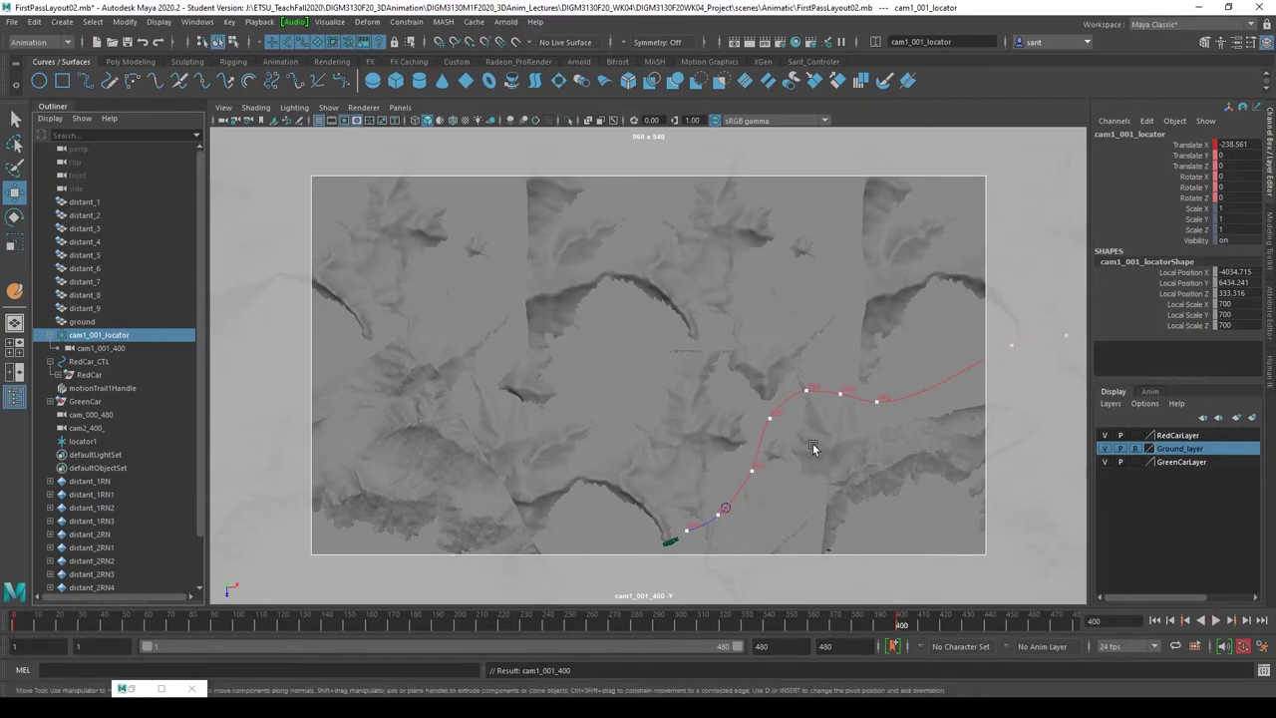
# - Move cam1_001_locator along X to about -931 at frame 400 in the persp view and key its position
pyautogui.press('space')
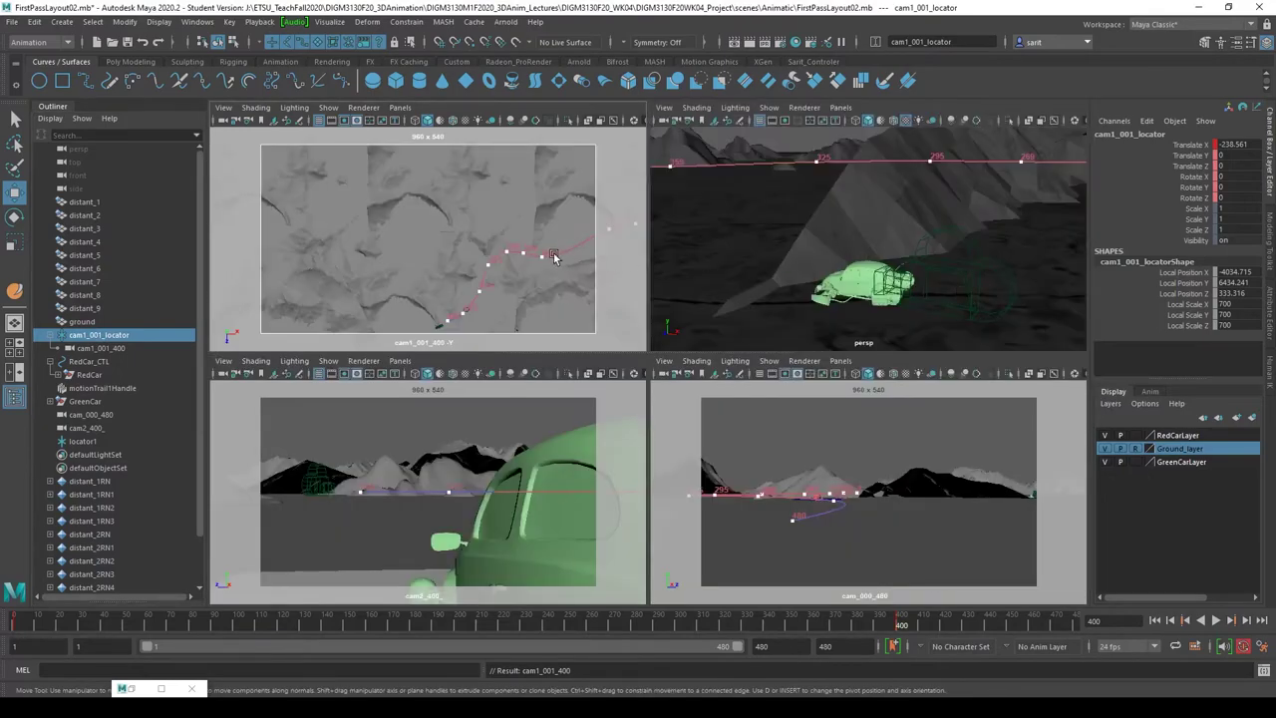
pyautogui.click(840, 106)
pyautogui.moveTo(885, 121)
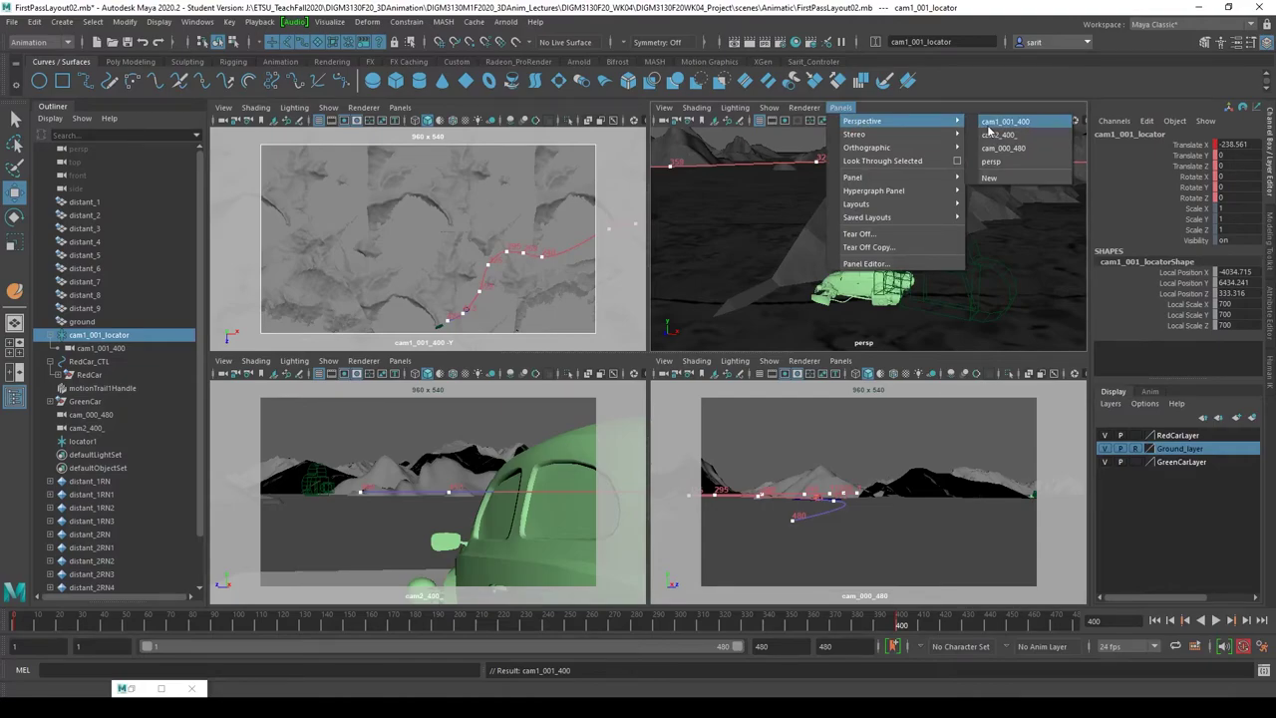
pyautogui.click(990, 165)
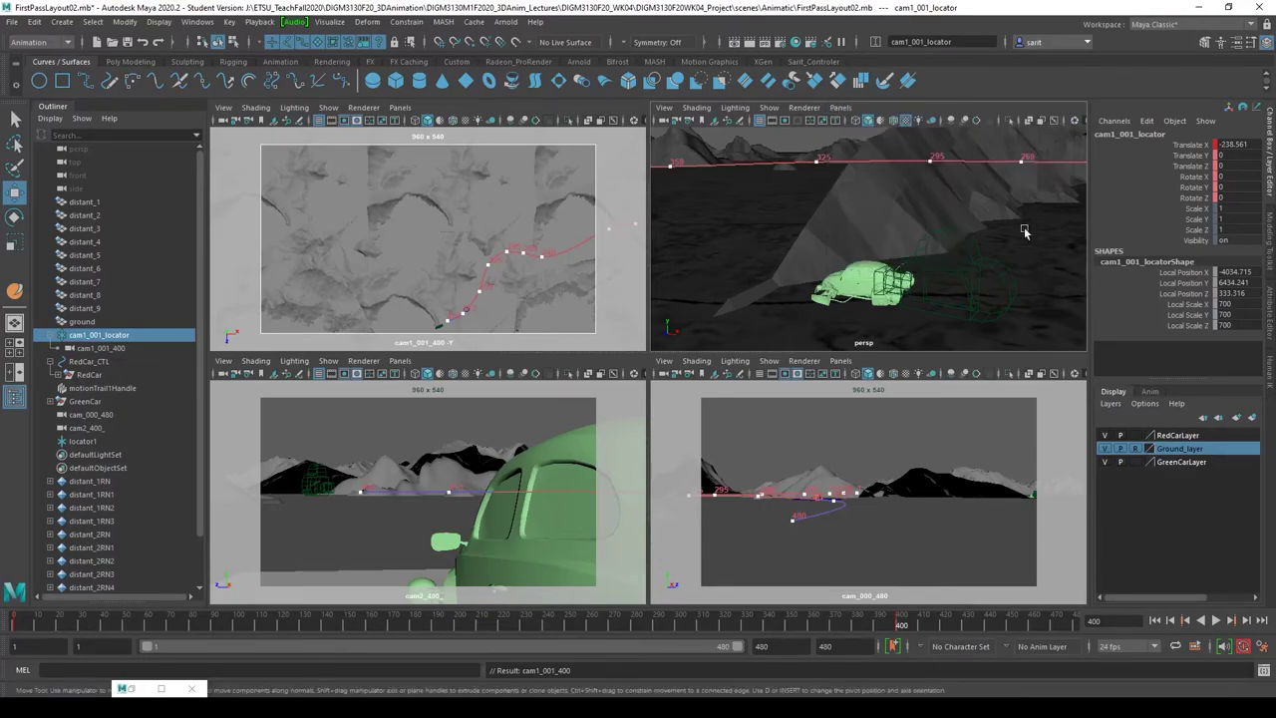
pyautogui.keyDown('alt'); pyautogui.moveTo(1004, 264); pyautogui.dragTo(877, 305); pyautogui.keyUp('alt')
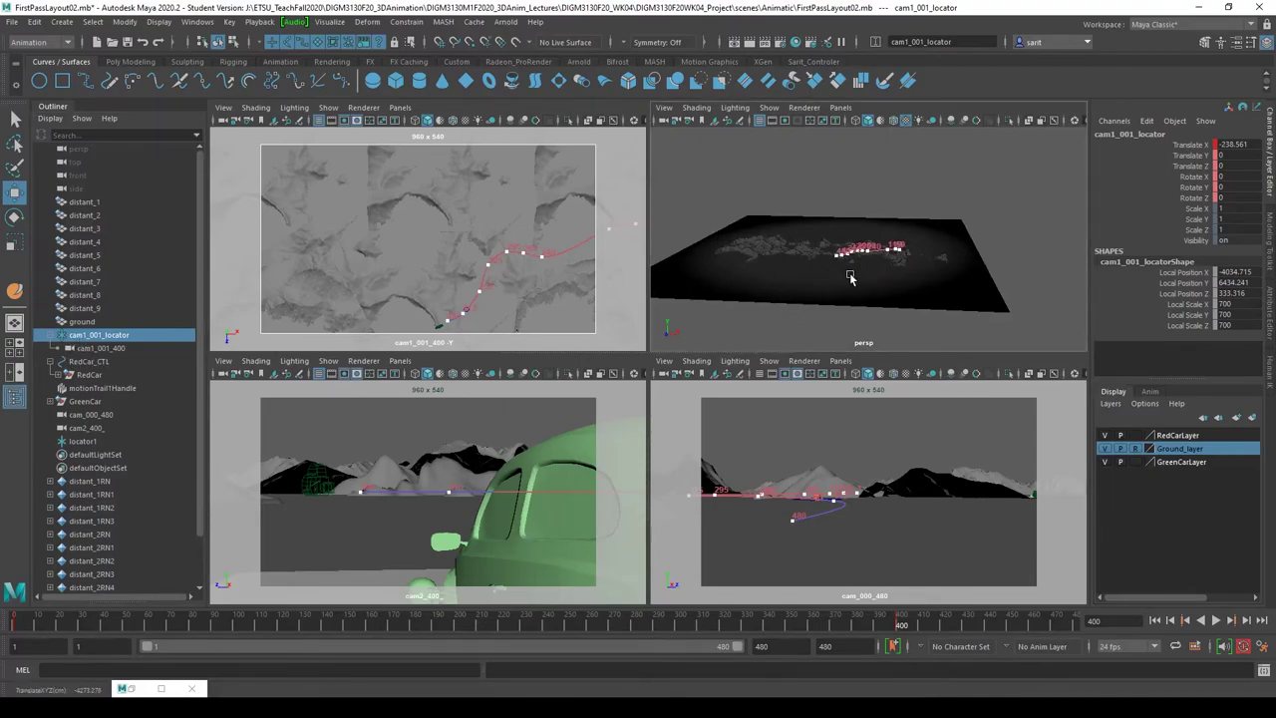
pyautogui.keyDown('alt'); pyautogui.moveTo(849, 277); pyautogui.dragTo(821, 302); pyautogui.keyUp('alt')
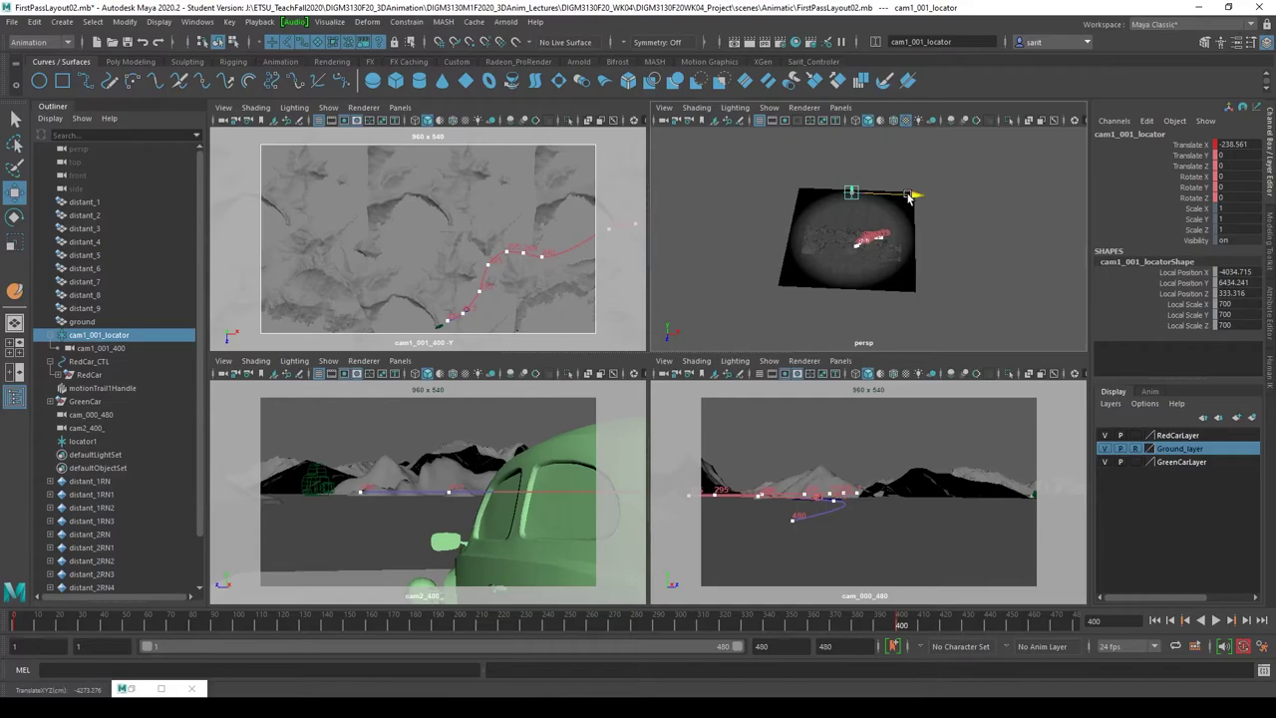
pyautogui.moveTo(908, 196); pyautogui.dragTo(901, 195)
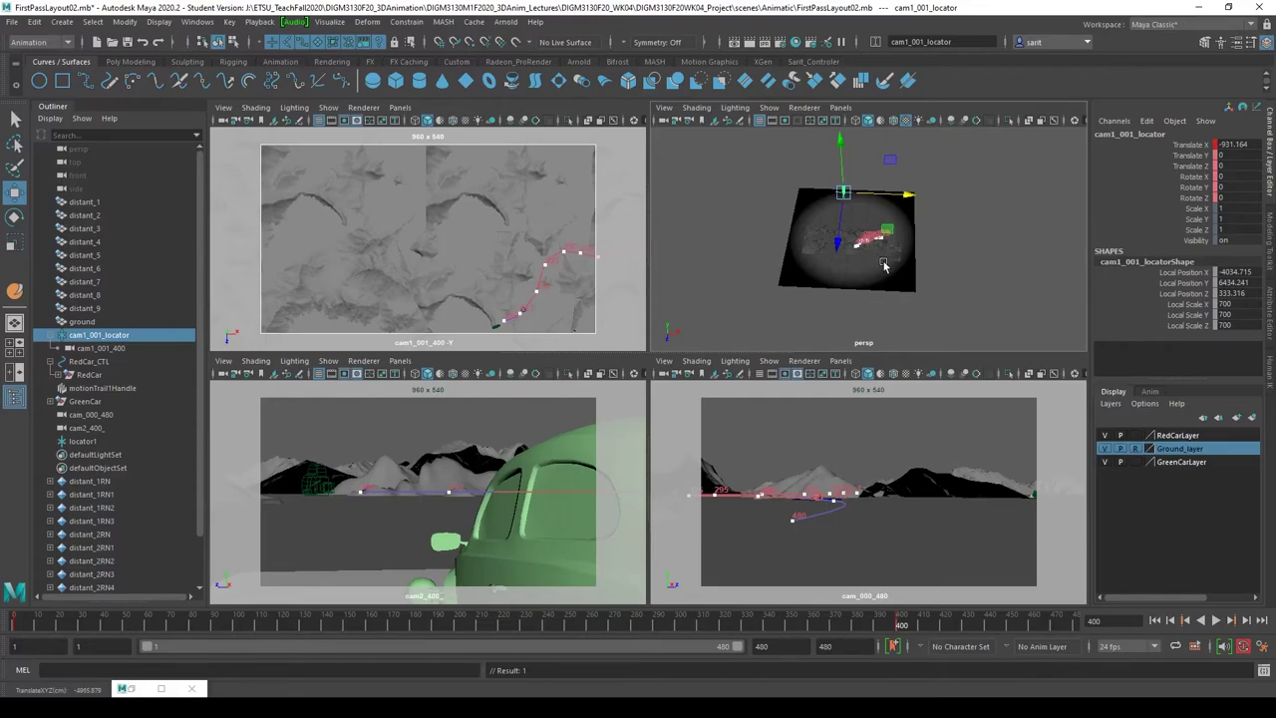
pyautogui.press('s')
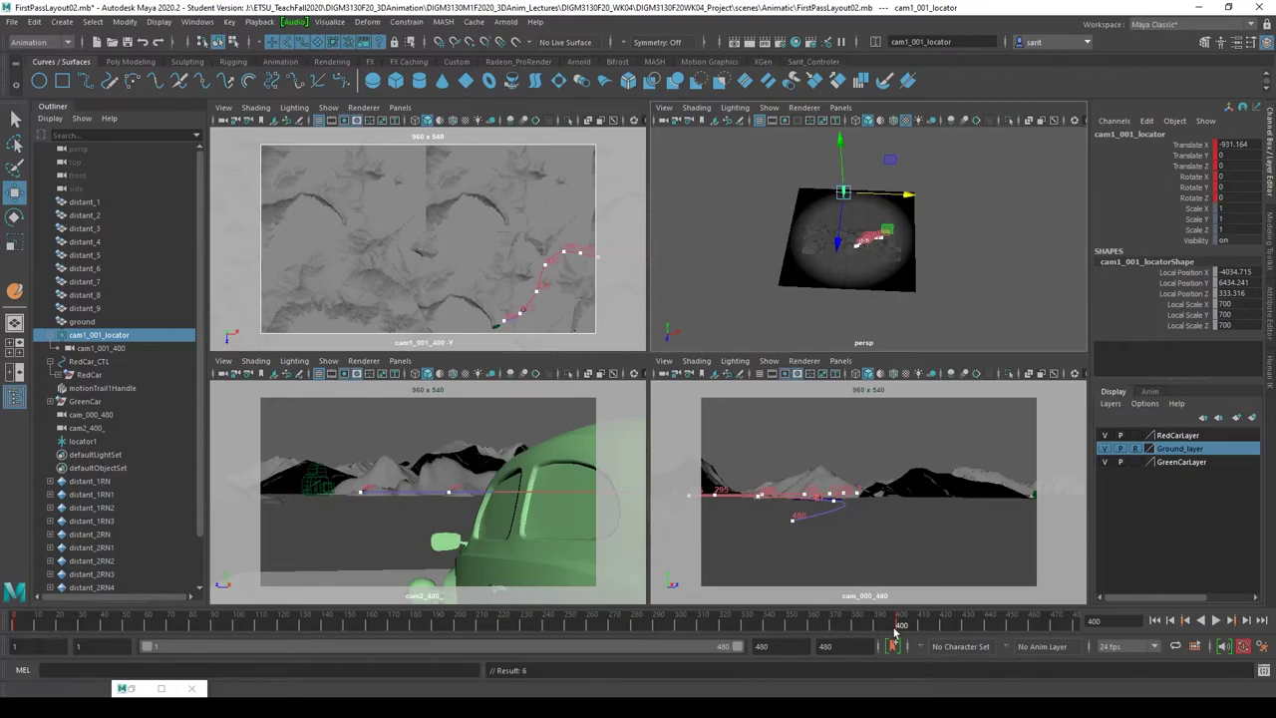
pyautogui.hotkey('alt', 'v')
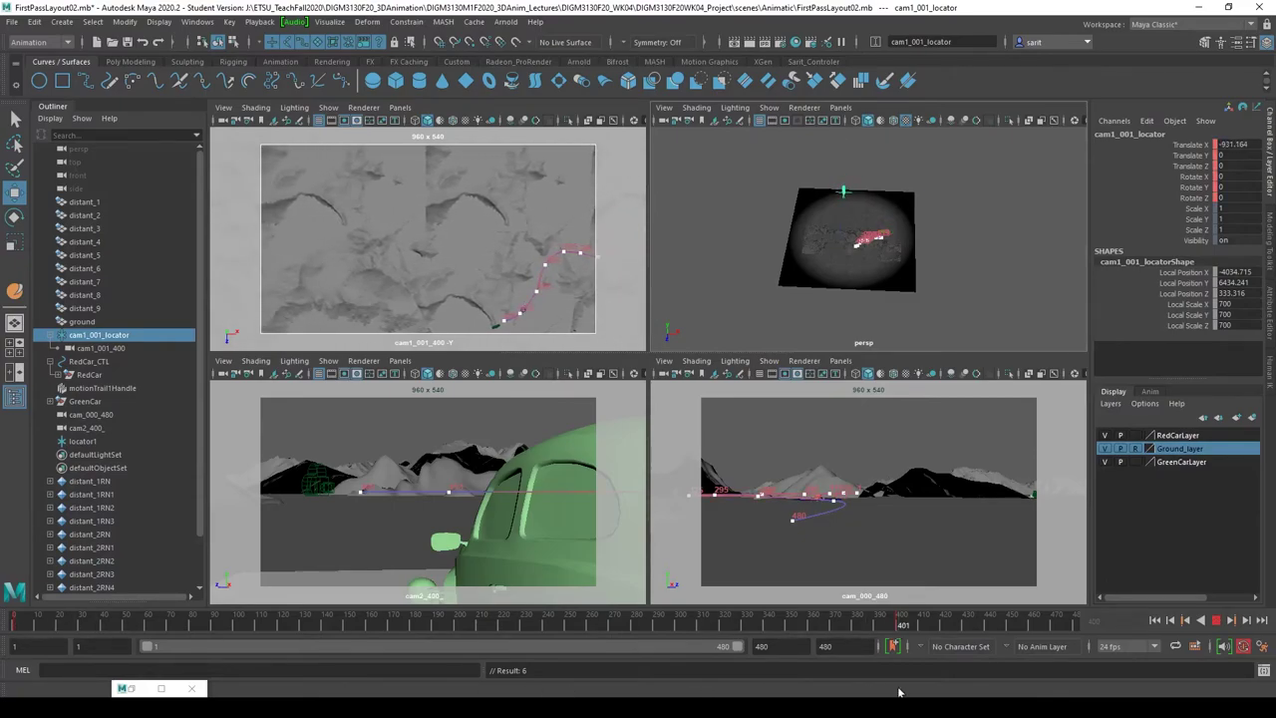
pyautogui.hotkey('alt', 'v')
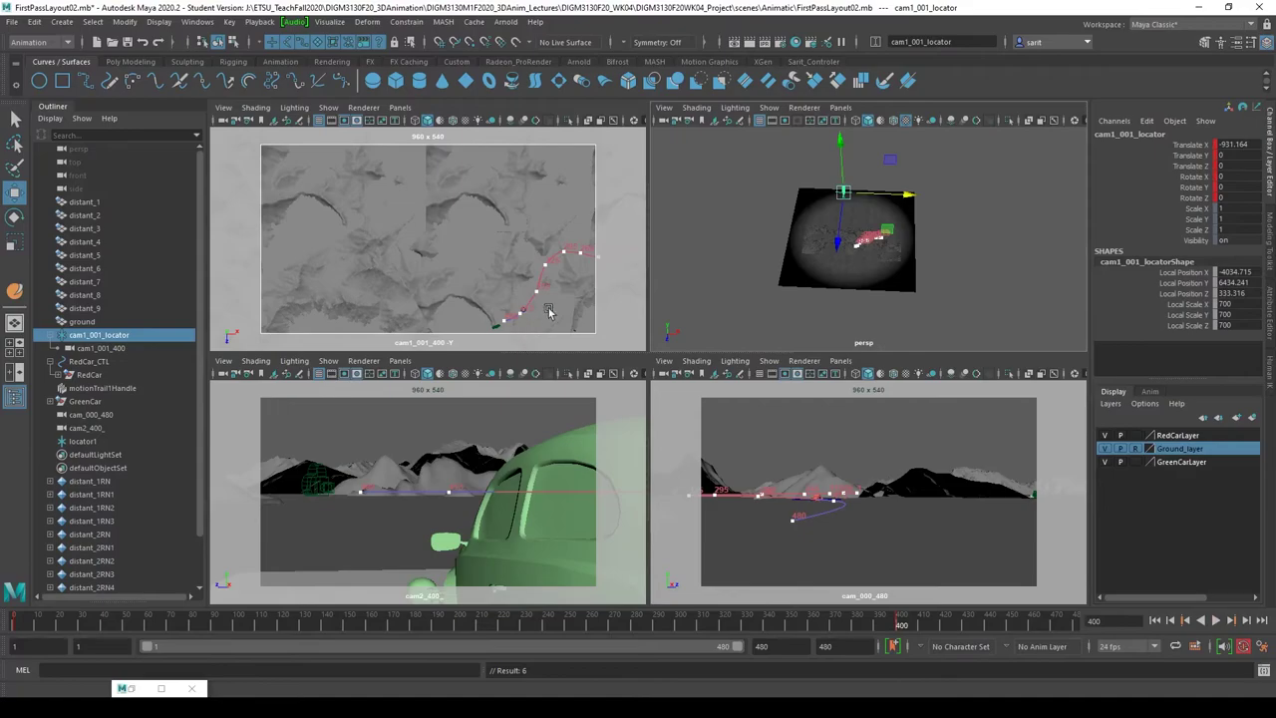
# - Move cam1_001_locator along Z to about 616 at frame 400
pyautogui.moveTo(837, 243); pyautogui.dragTo(835, 252)
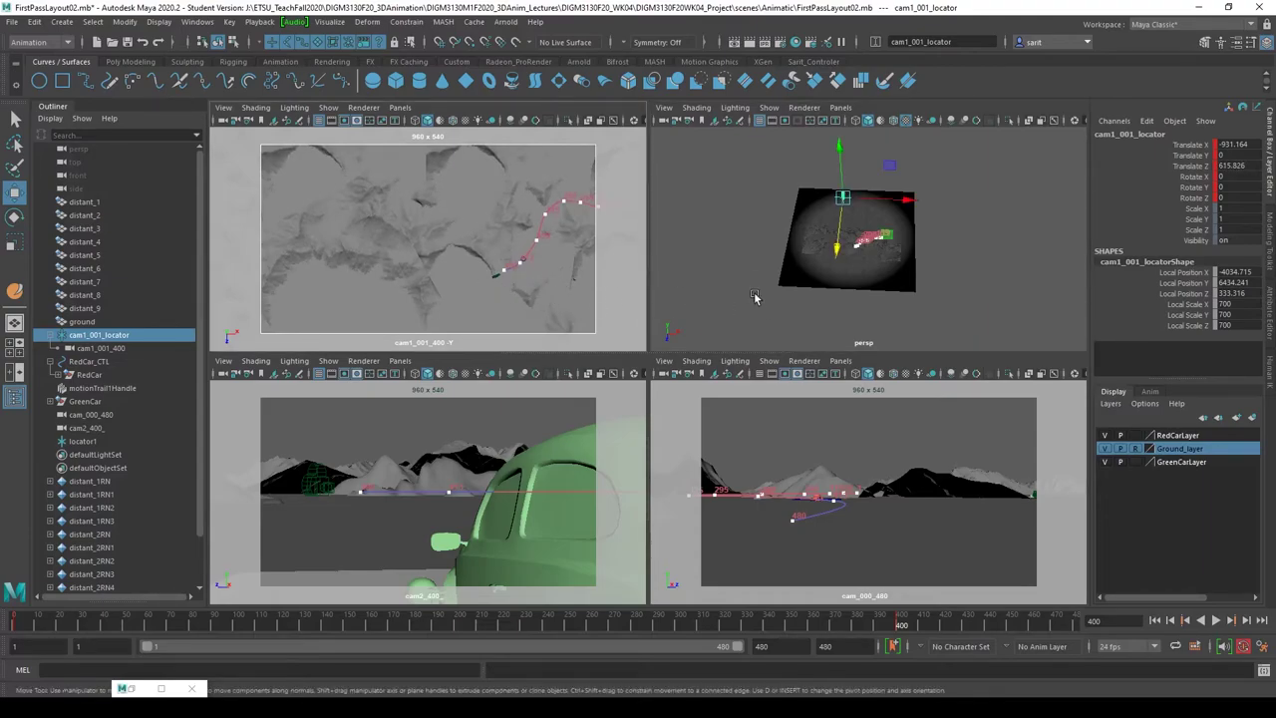
pyautogui.press('f')
pyautogui.scroll(5, 808, 285)
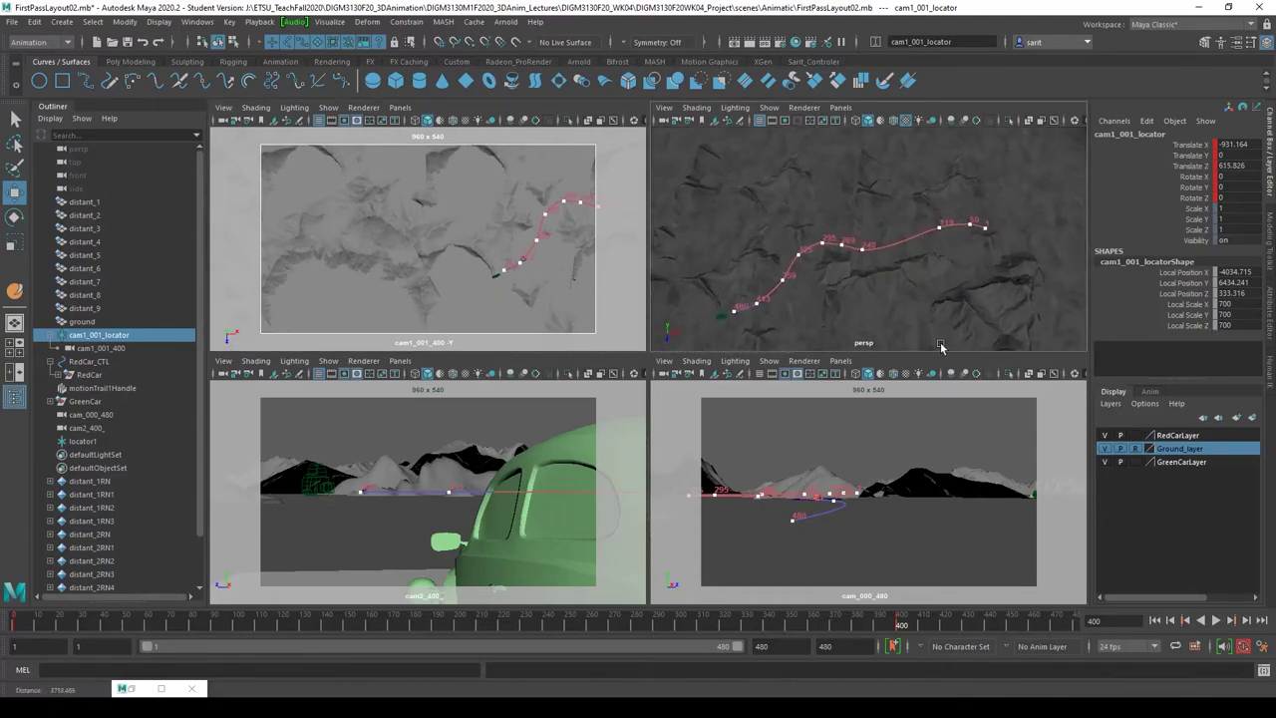
pyautogui.scroll(-1, 808, 286)
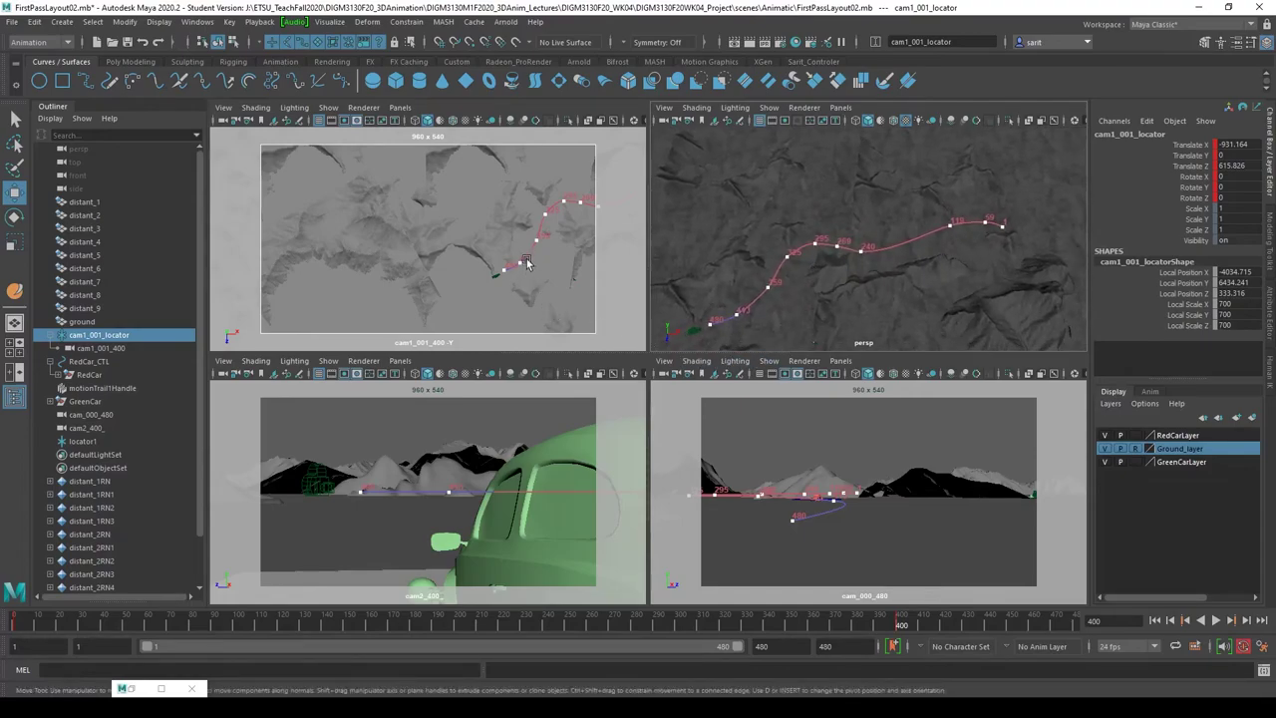
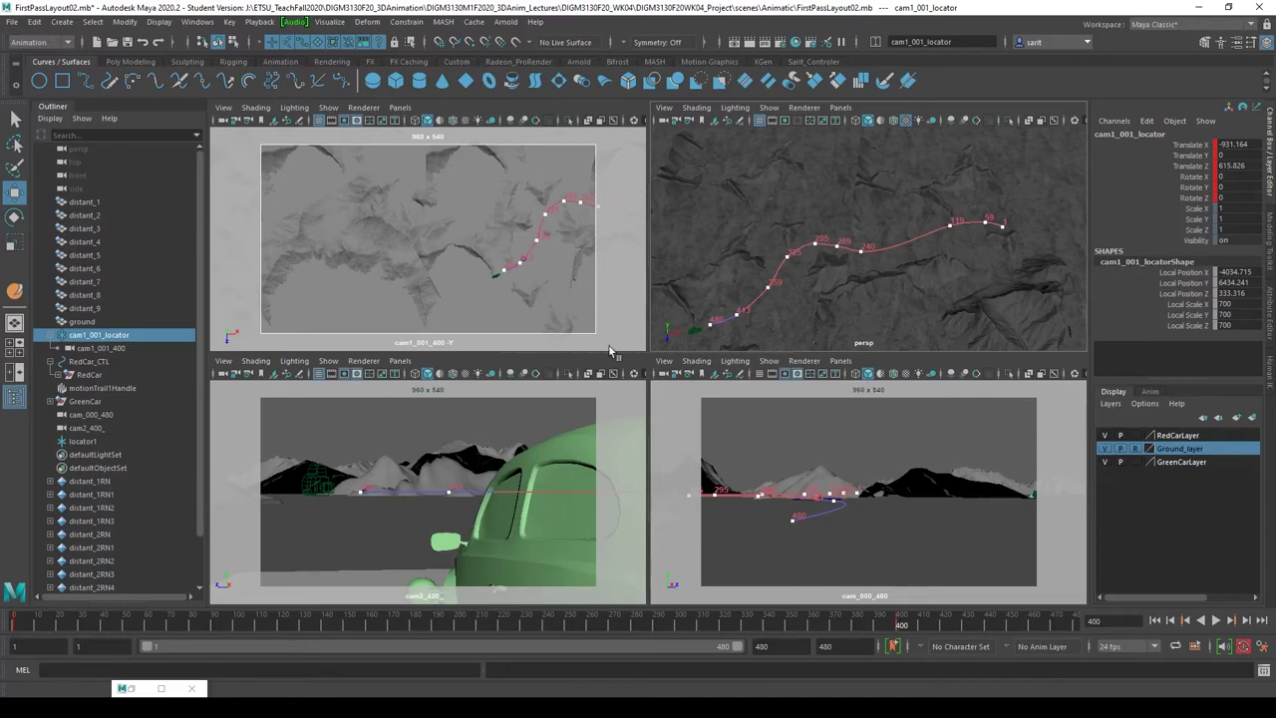
# - Return to frame 1 and set the playback range's end to frame 400
pyautogui.hotkey('alt', 'v')
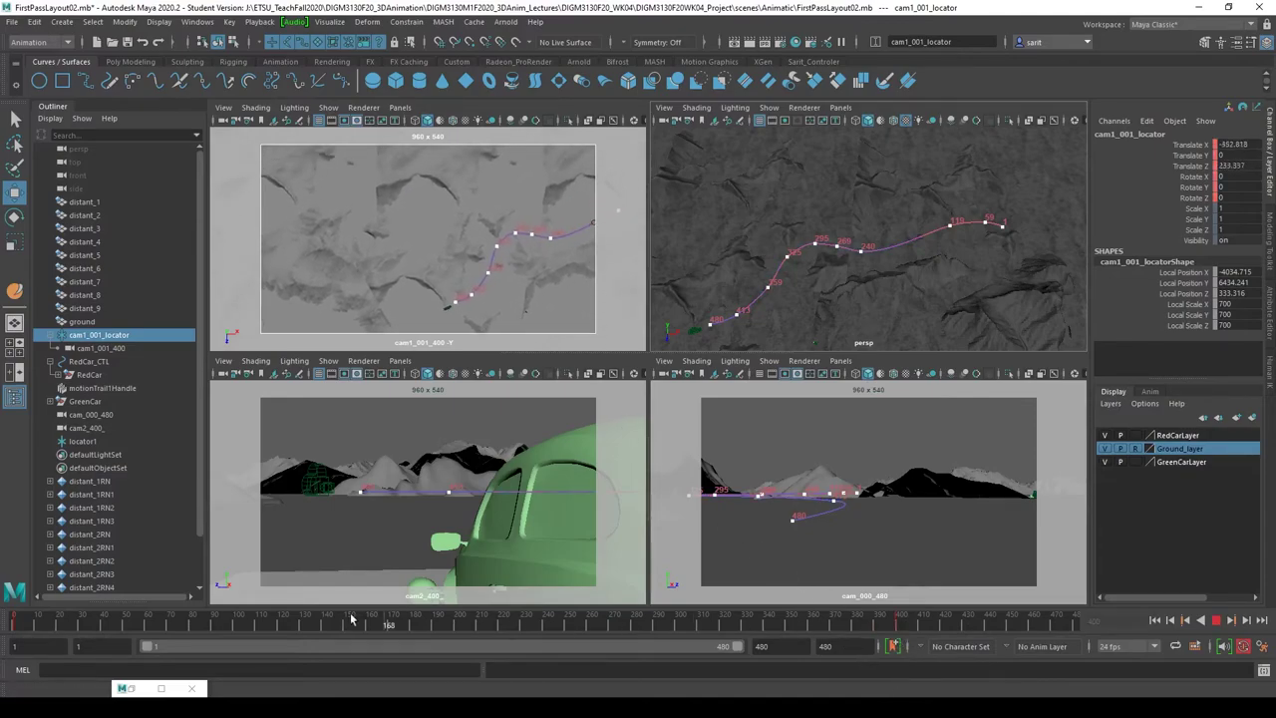
pyautogui.hotkey('alt', 'v')
pyautogui.hotkey('alt', 'shift', 'v')
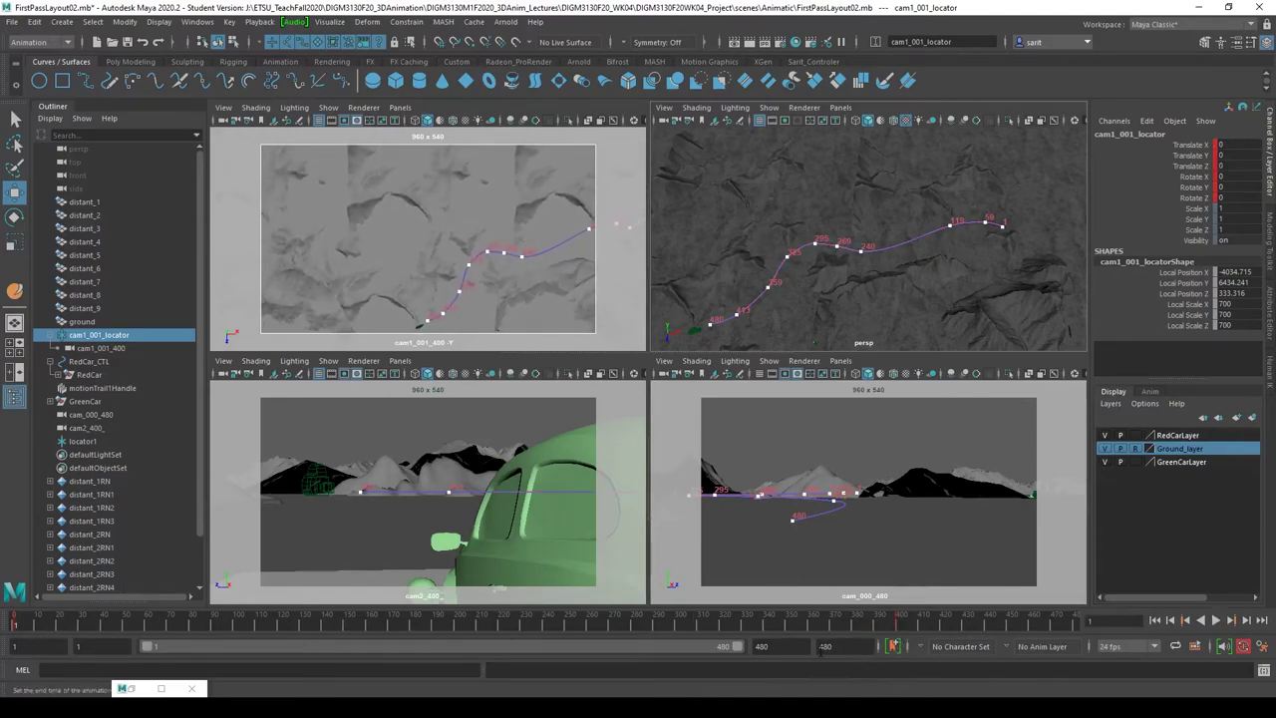
pyautogui.click(784, 646)
pyautogui.write('400')
pyautogui.press('Return')
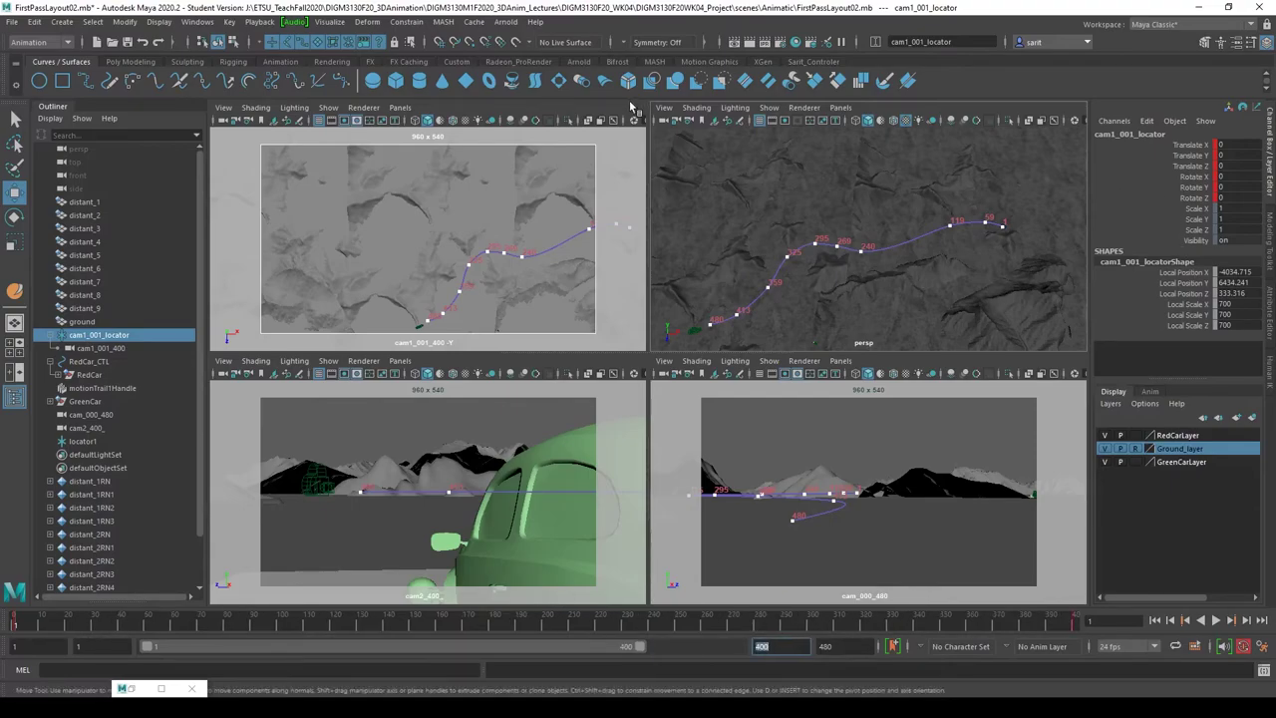
# - Enlarge the overhead cam1_001_400 view, play its camera move and check the framing at frame 400
pyautogui.press('space')
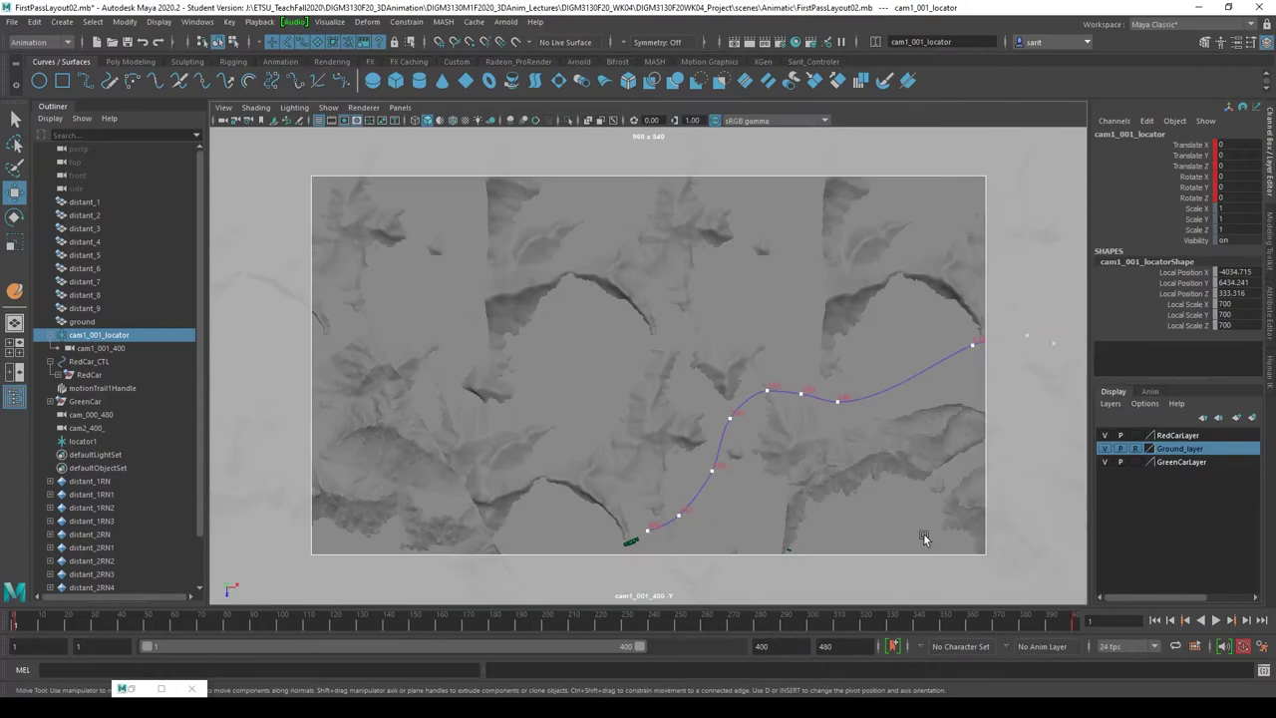
pyautogui.hotkey('alt', 'v')
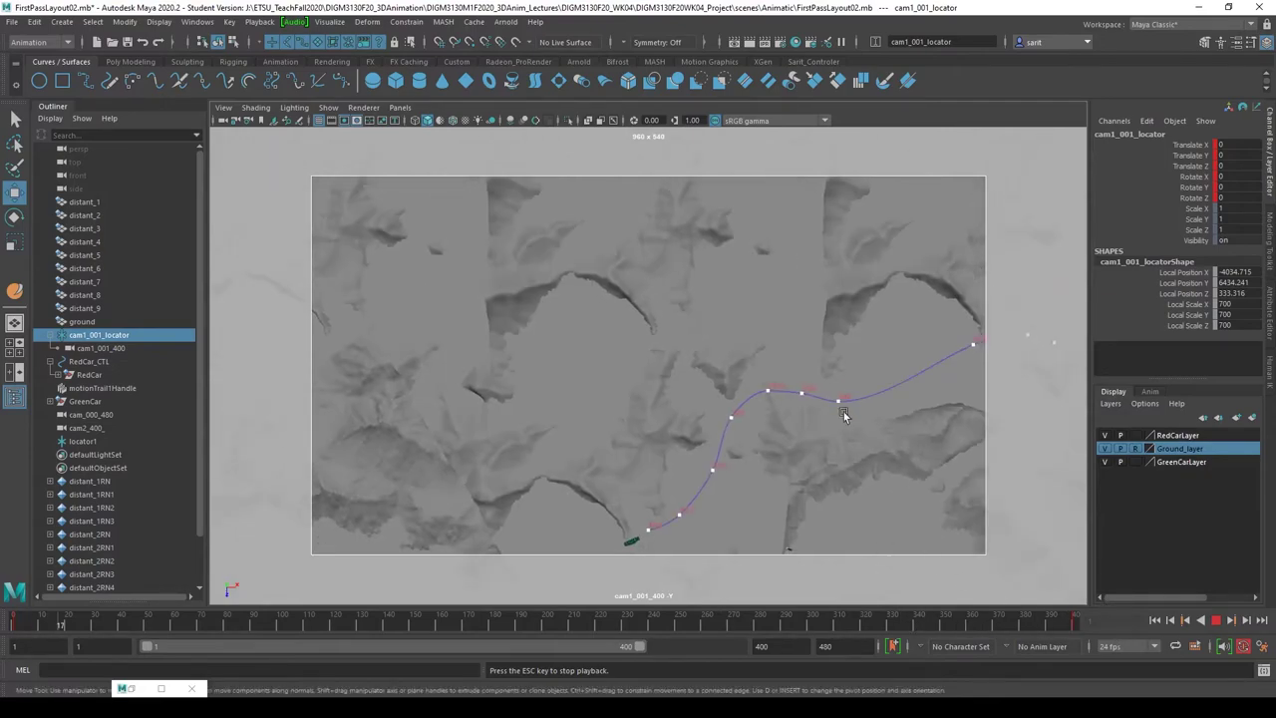
pyautogui.click(1215, 620)
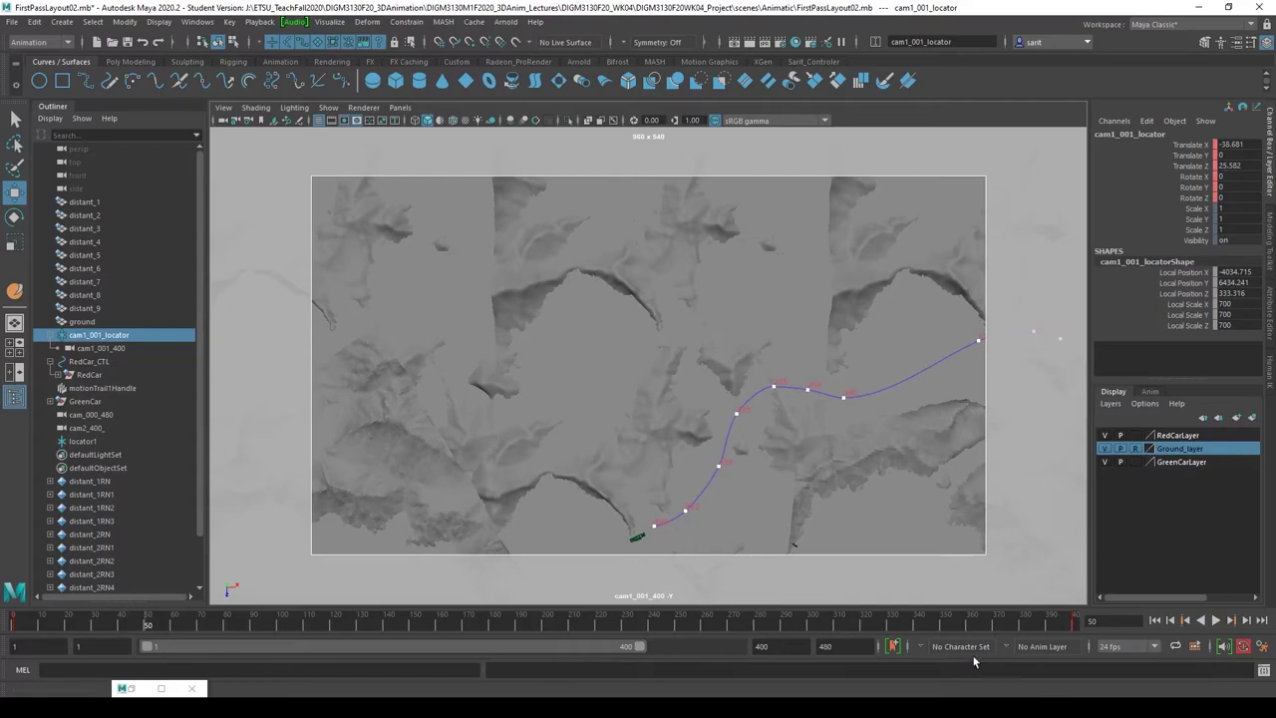
pyautogui.click(1064, 624)
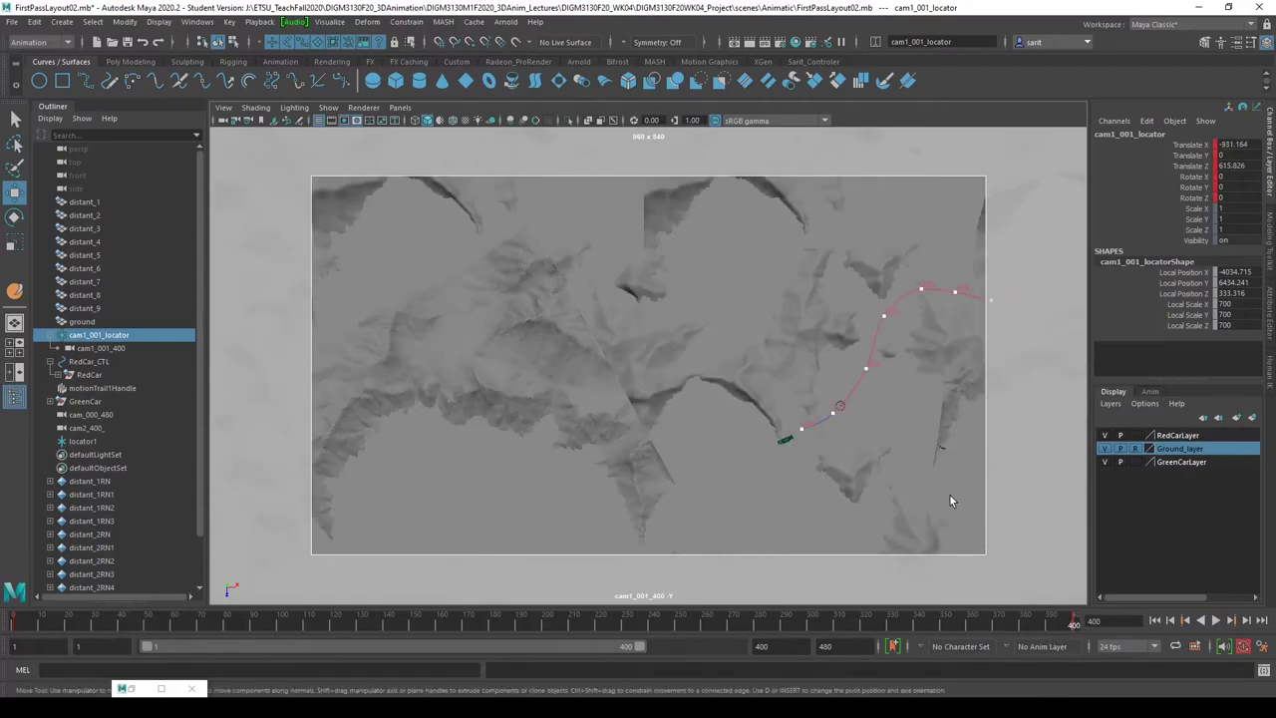
pyautogui.press('space')
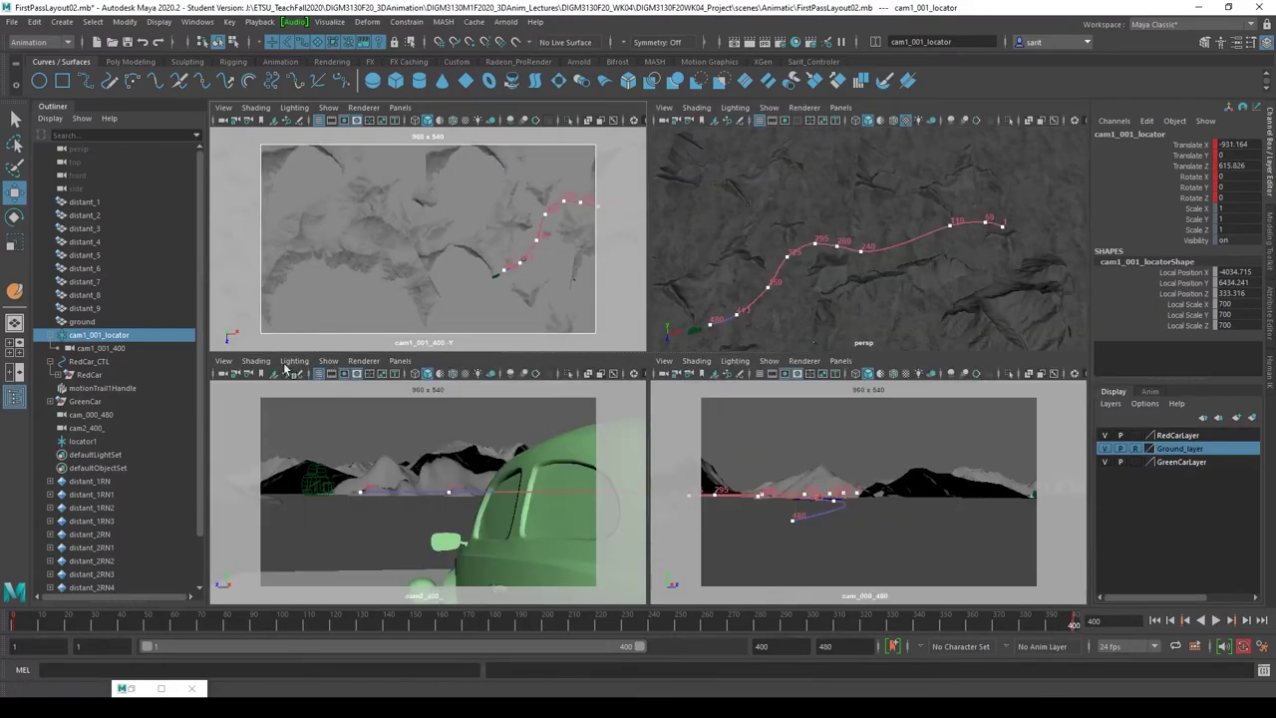
# - Rename the camera cam2_400_ as cam2_401_480
pyautogui.click(224, 373)
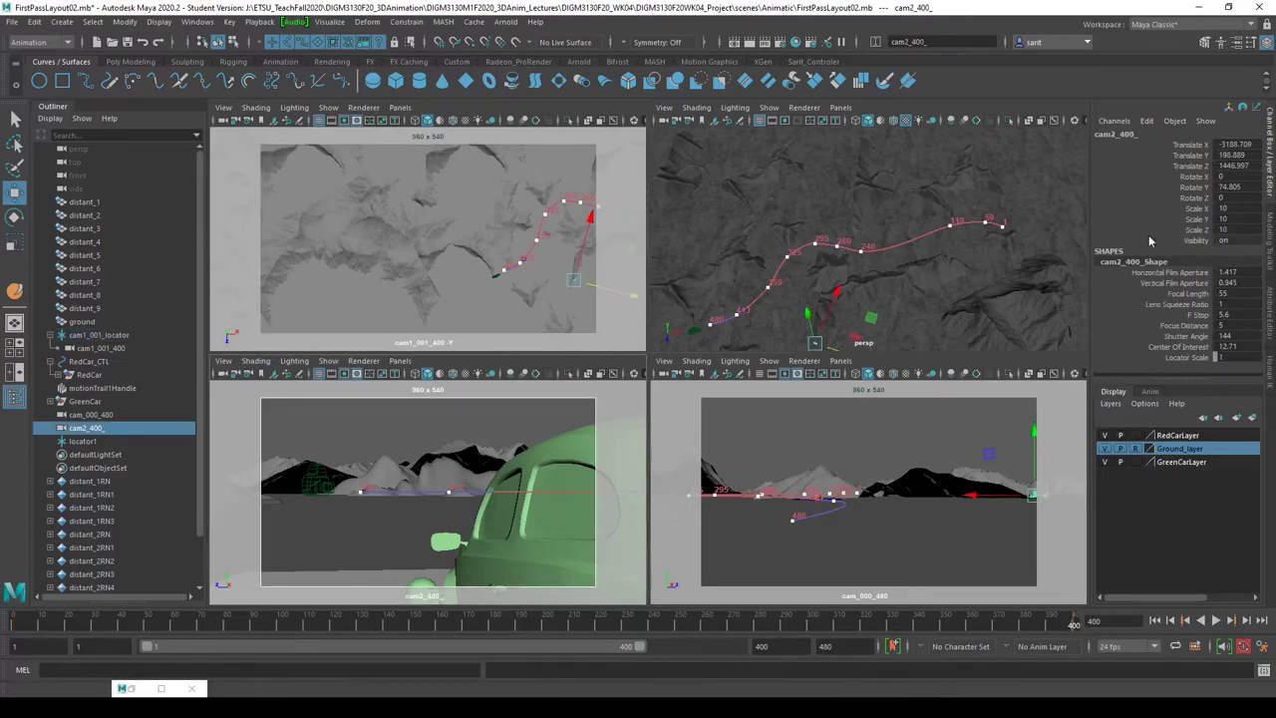
pyautogui.click(1126, 133)
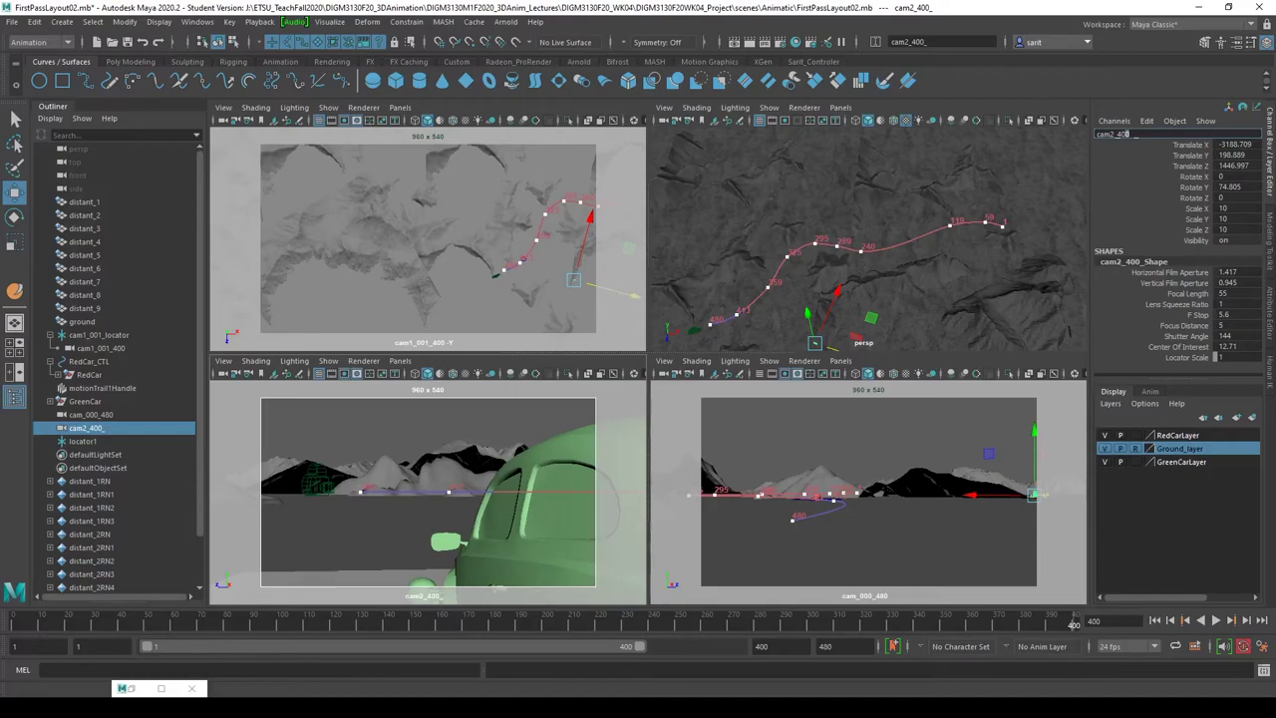
pyautogui.press('Return')
pyautogui.click(1150, 132)
pyautogui.write('480')
pyautogui.press('Return')
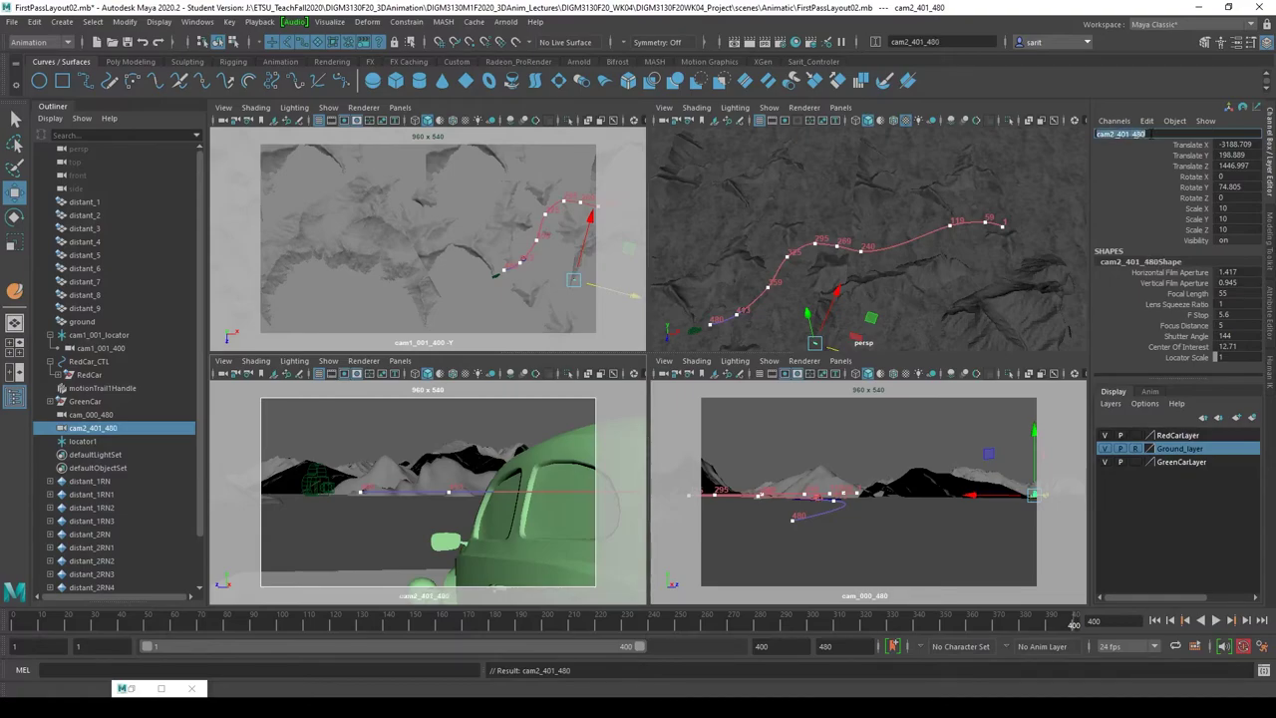
pyautogui.click(1216, 619)
pyautogui.hotkey('alt', 'Tab')
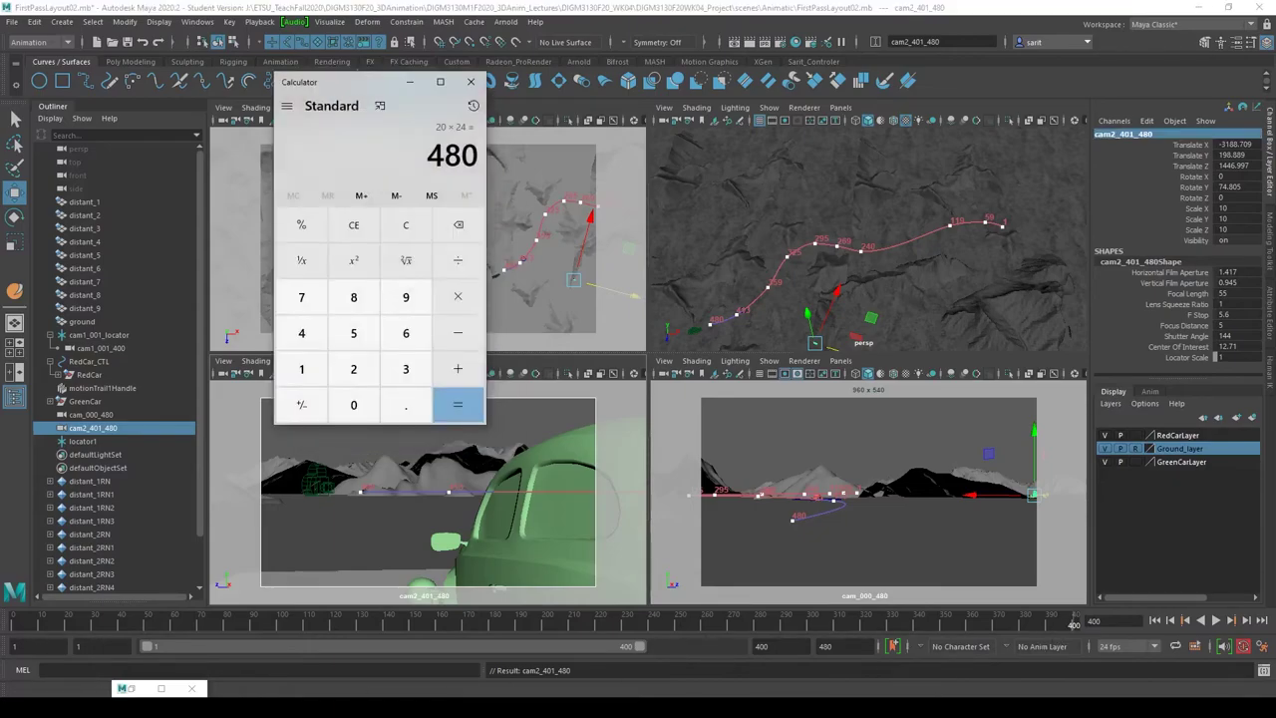
pyautogui.press('super+Down')
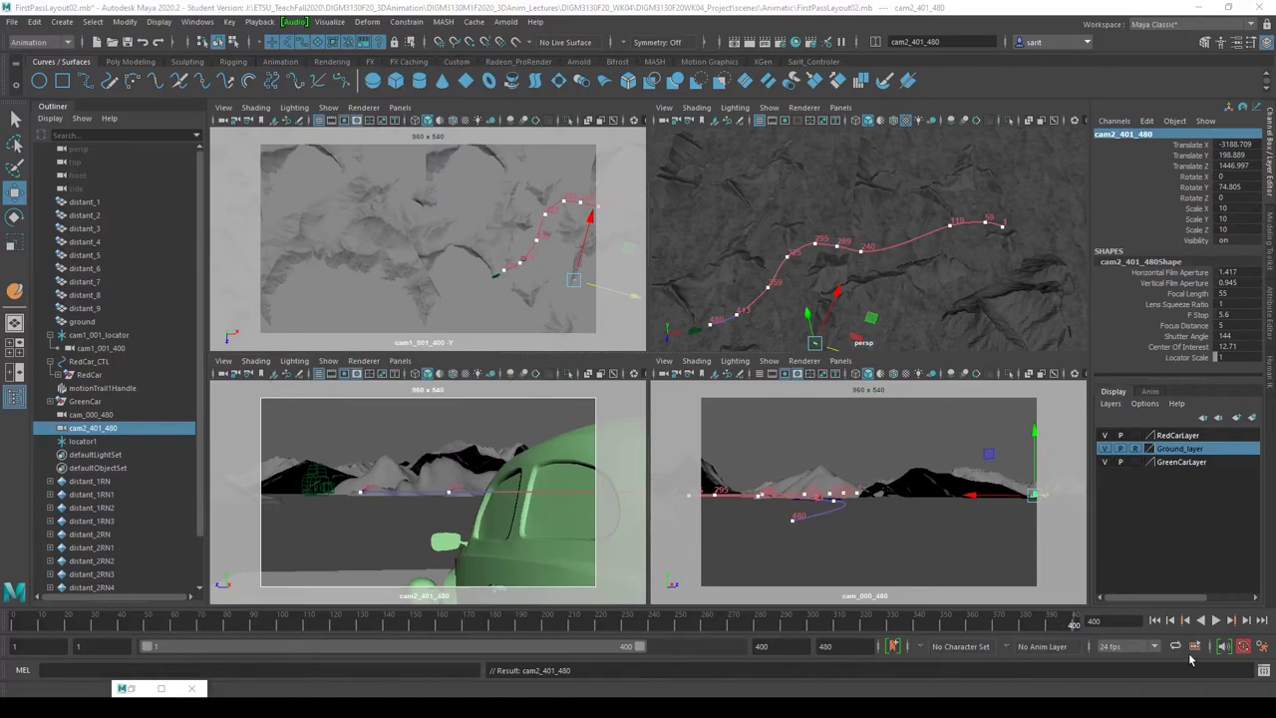
# - Set the playback range's end to frame 480 and play from frame 400 to check the cam2_401_480 shot
pyautogui.doubleClick(800, 646)
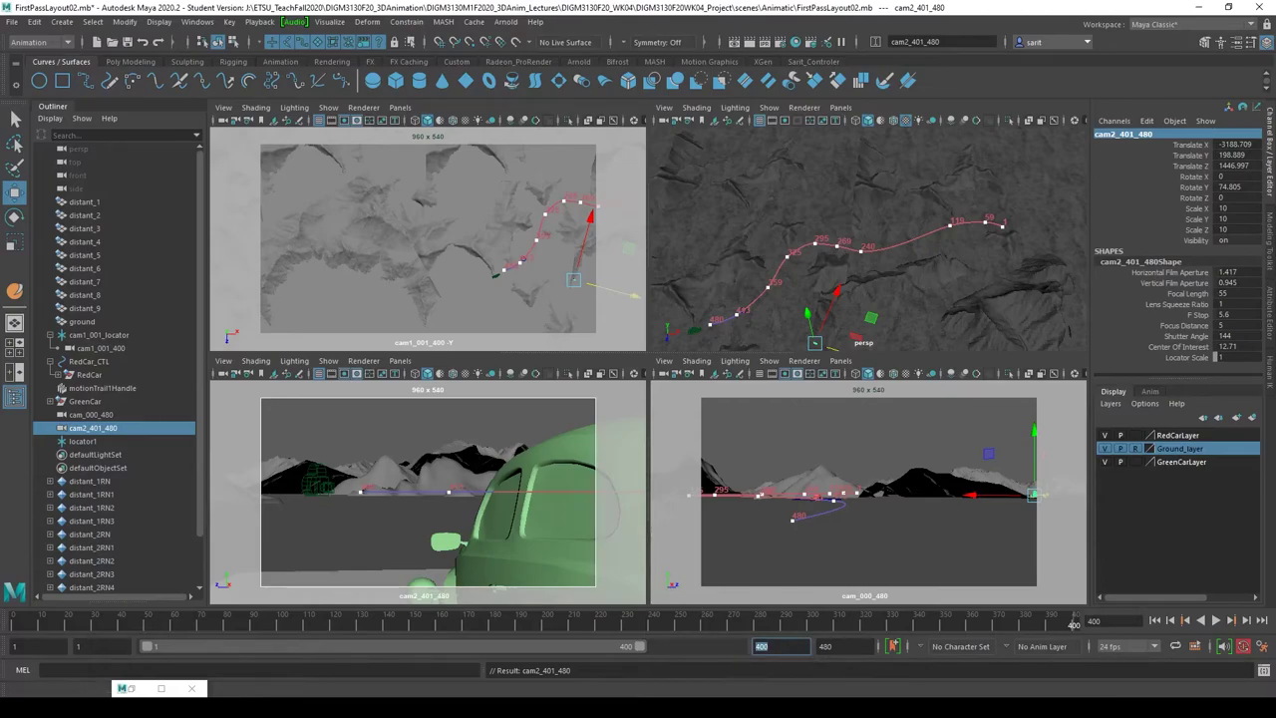
pyautogui.write('480')
pyautogui.press('Return')
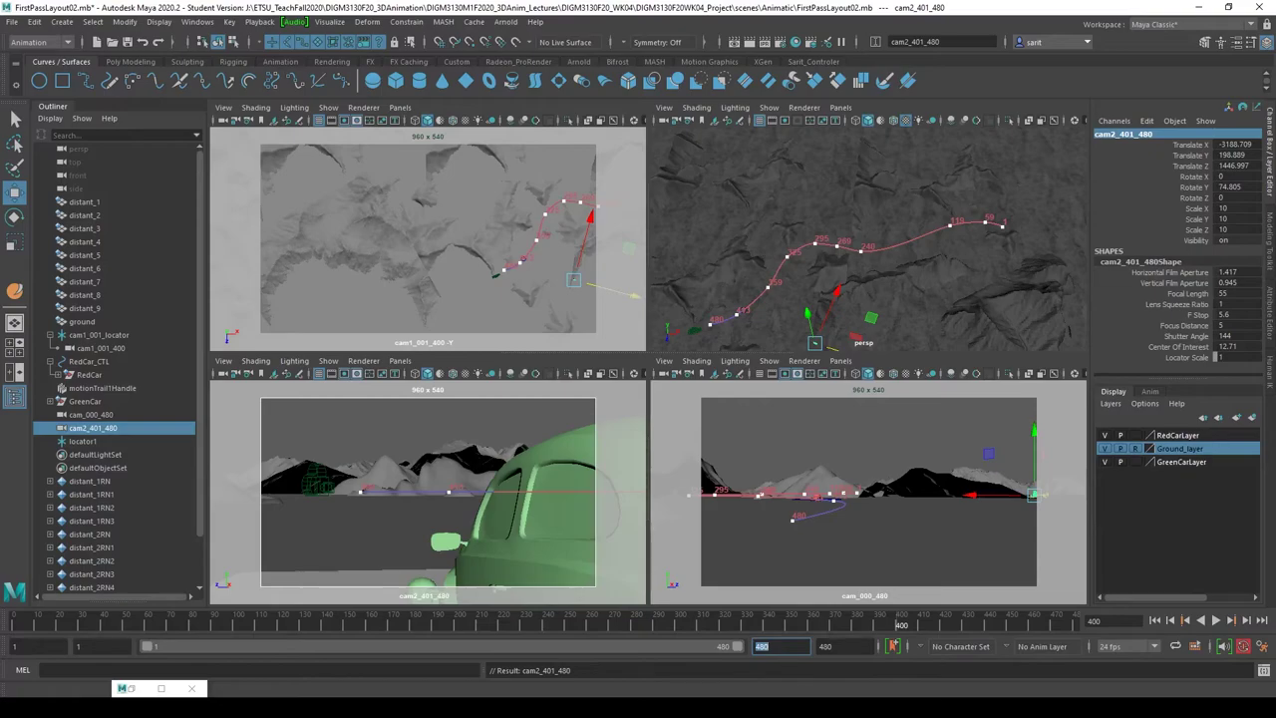
pyautogui.hotkey('alt', 'v')
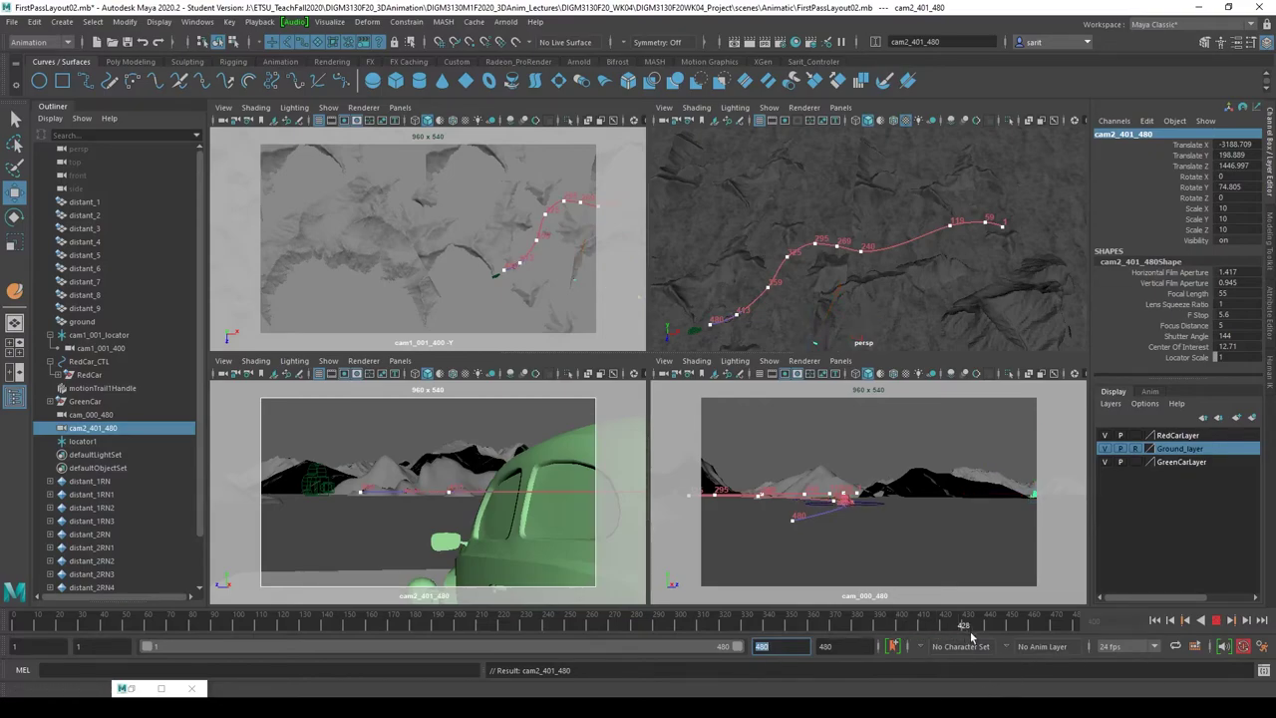
pyautogui.hotkey('alt', 'v')
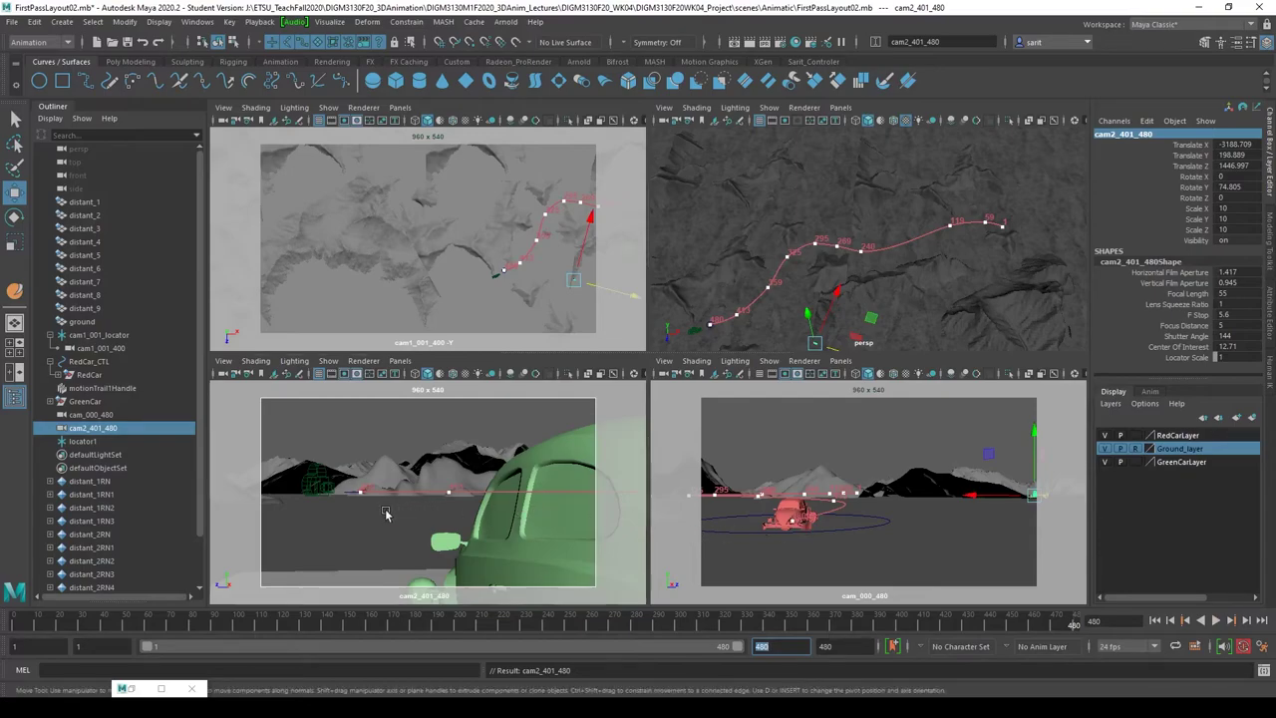
pyautogui.click(895, 626)
pyautogui.hotkey('alt', 'v')
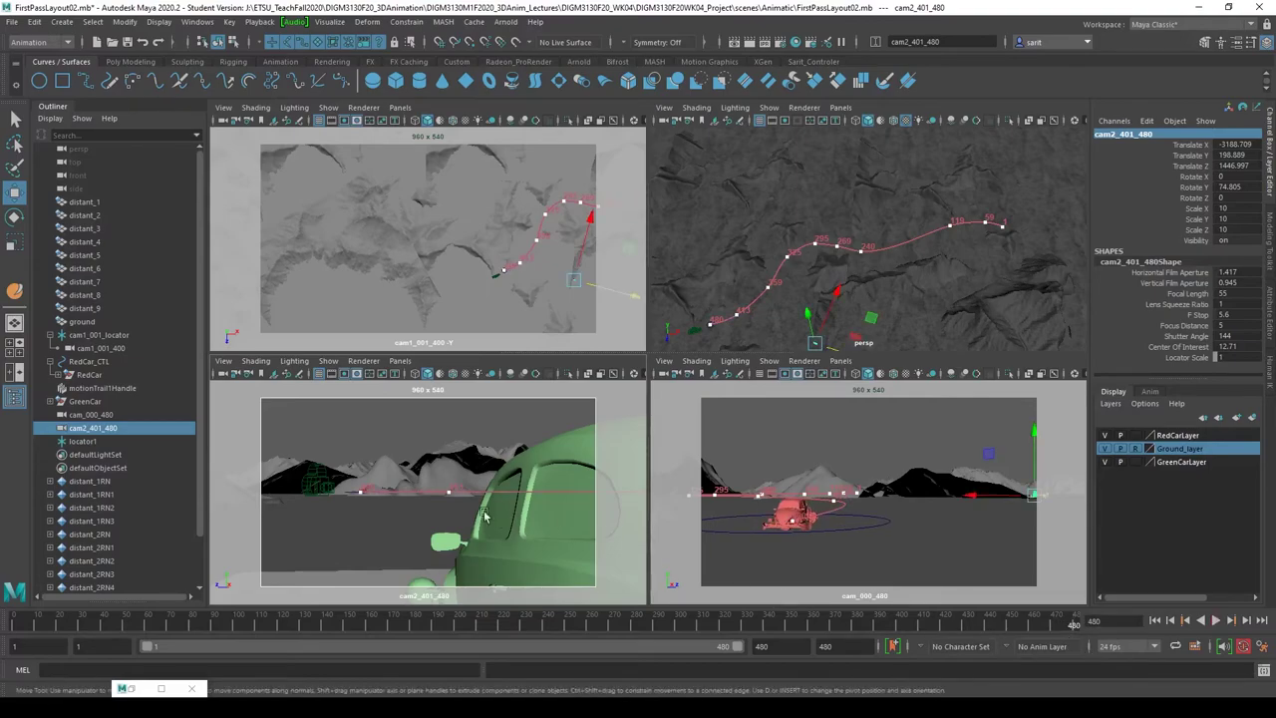
# - Rename locator1 as cam2_401_480_locator, reusing the camera's name as the prefix
pyautogui.click(90, 440)
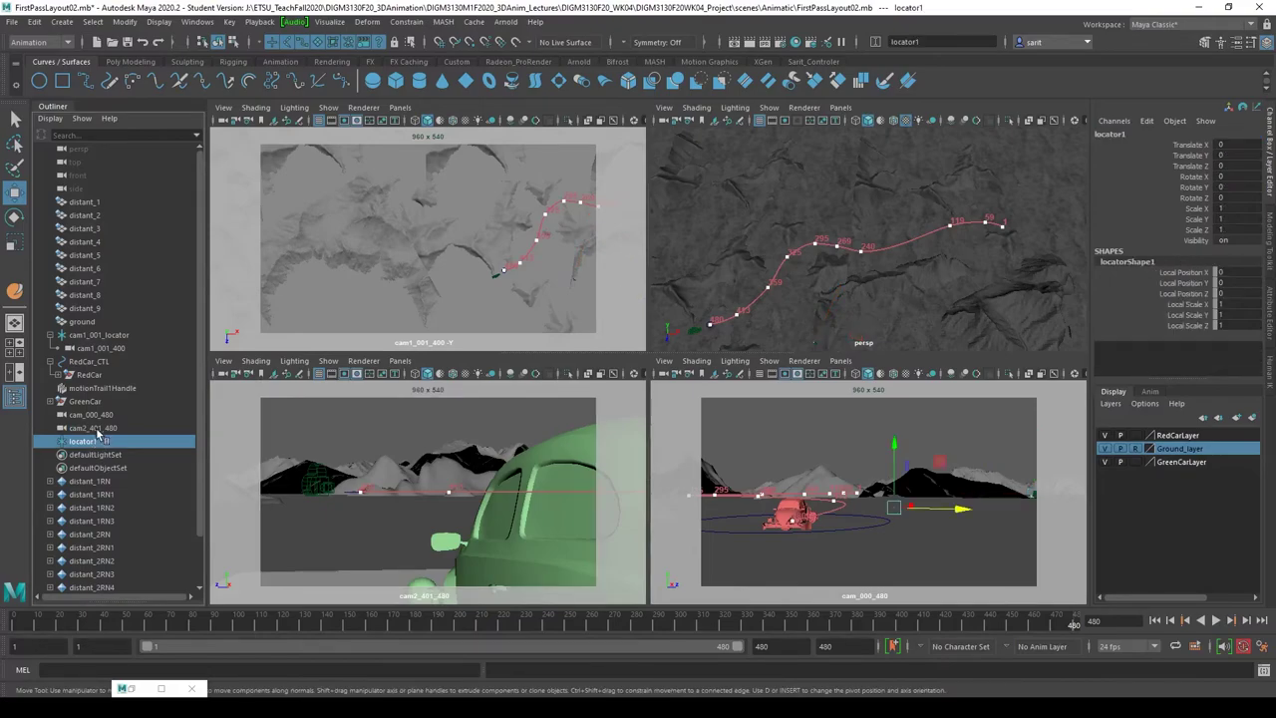
pyautogui.doubleClick(96, 427)
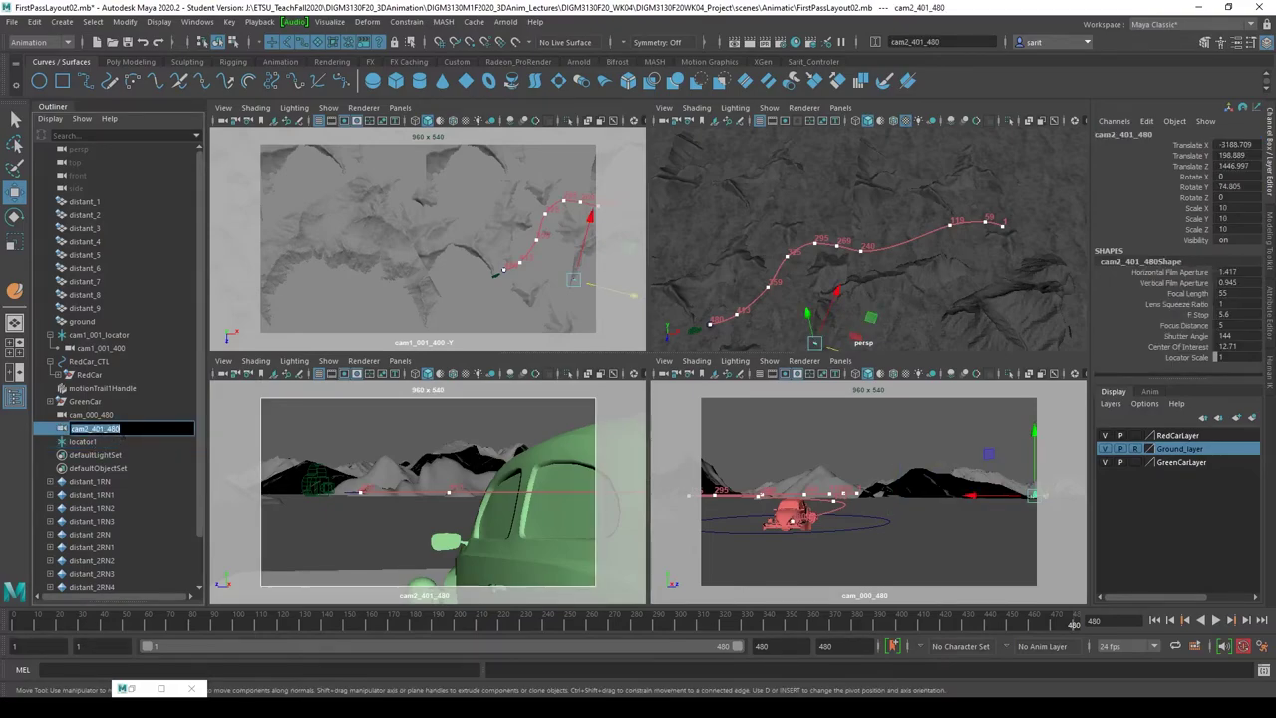
pyautogui.press('BackSpace')
pyautogui.hotkey('ctrl', 'z')
pyautogui.hotkey('ctrl', 'c')
pyautogui.doubleClick(92, 444)
pyautogui.press('Home')
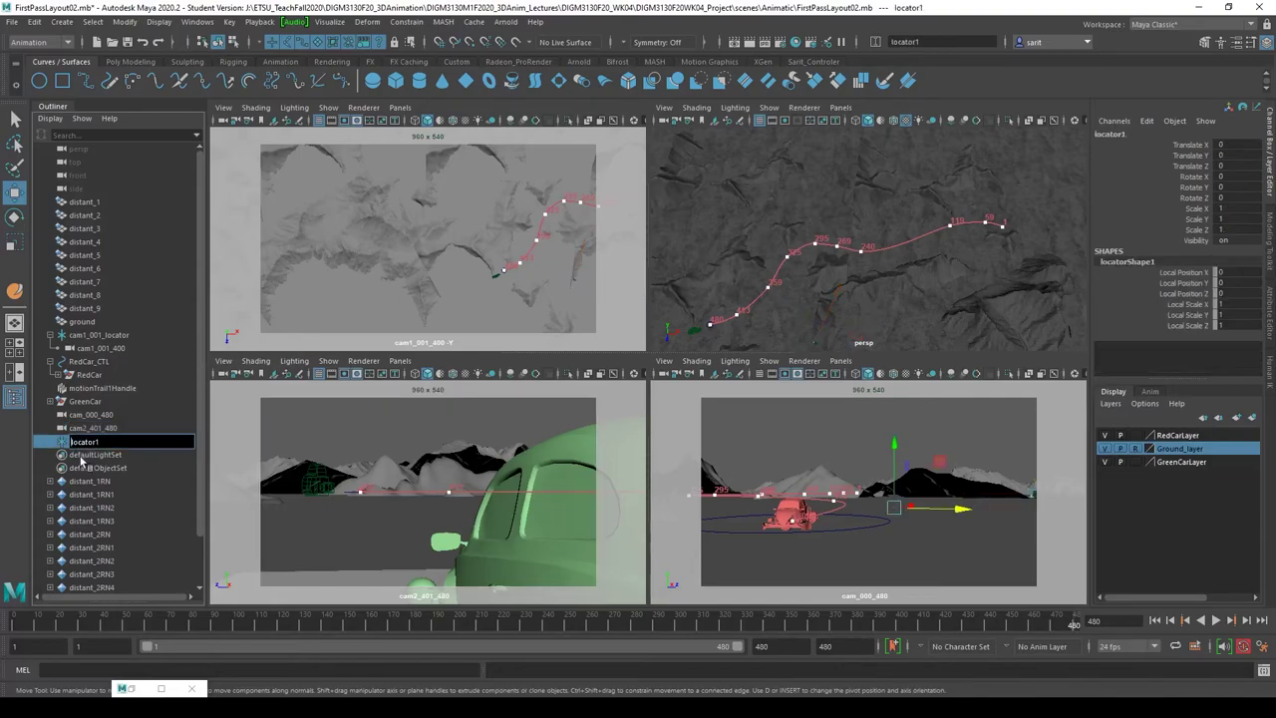
pyautogui.hotkey('ctrl', 'v')
pyautogui.press('BackSpace')
pyautogui.press('Return')
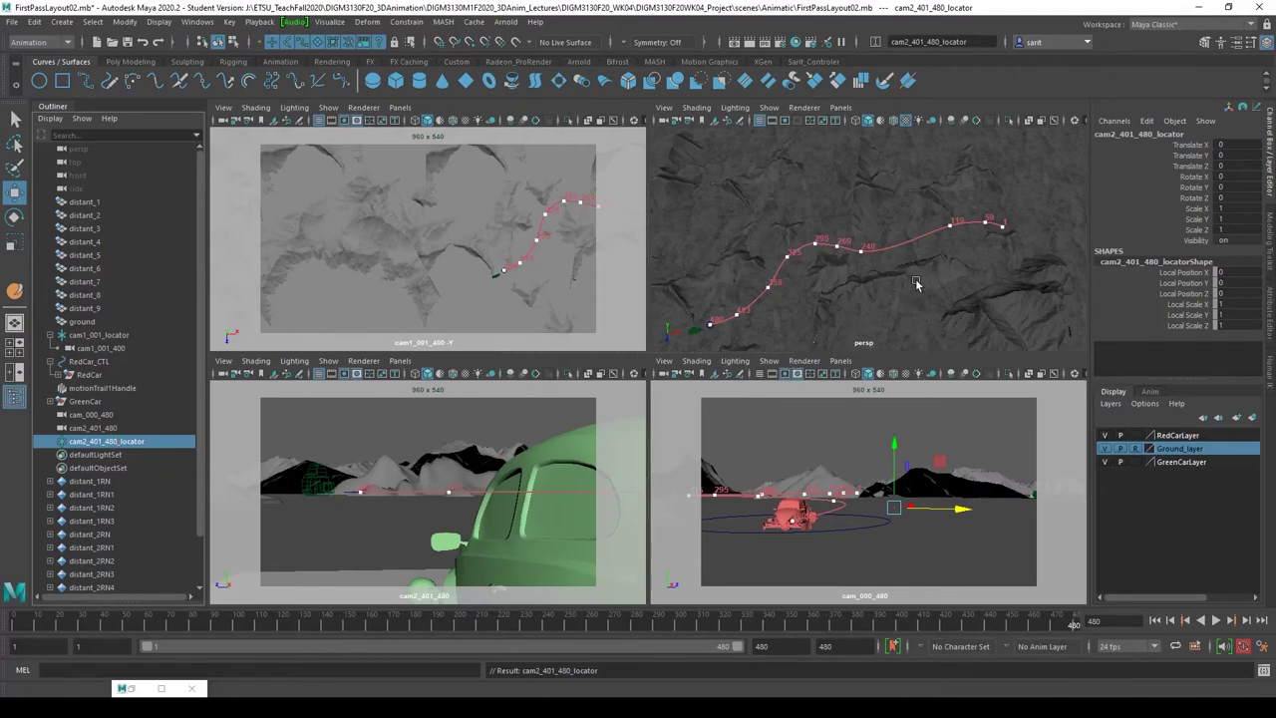
# - Match the translation of cam2_401_480_locator to the cam2_401_480 camera
pyautogui.hotkey('ctrl', '1')
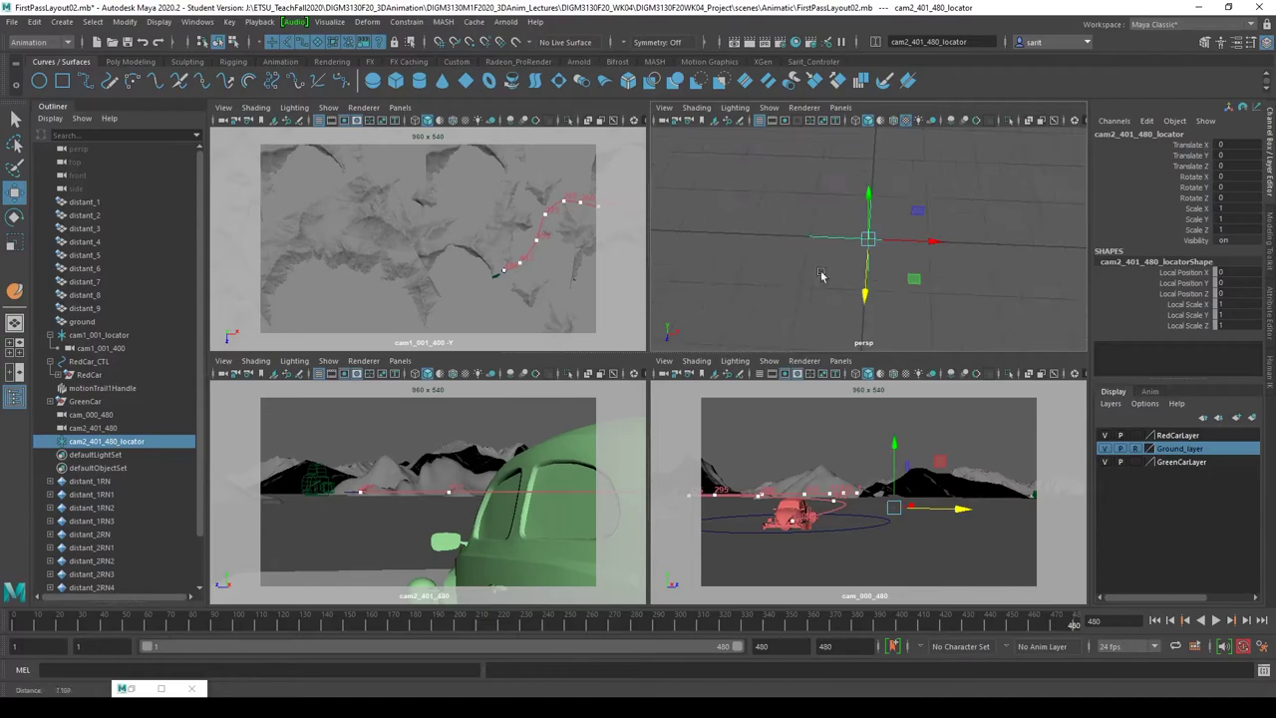
pyautogui.click(98, 429)
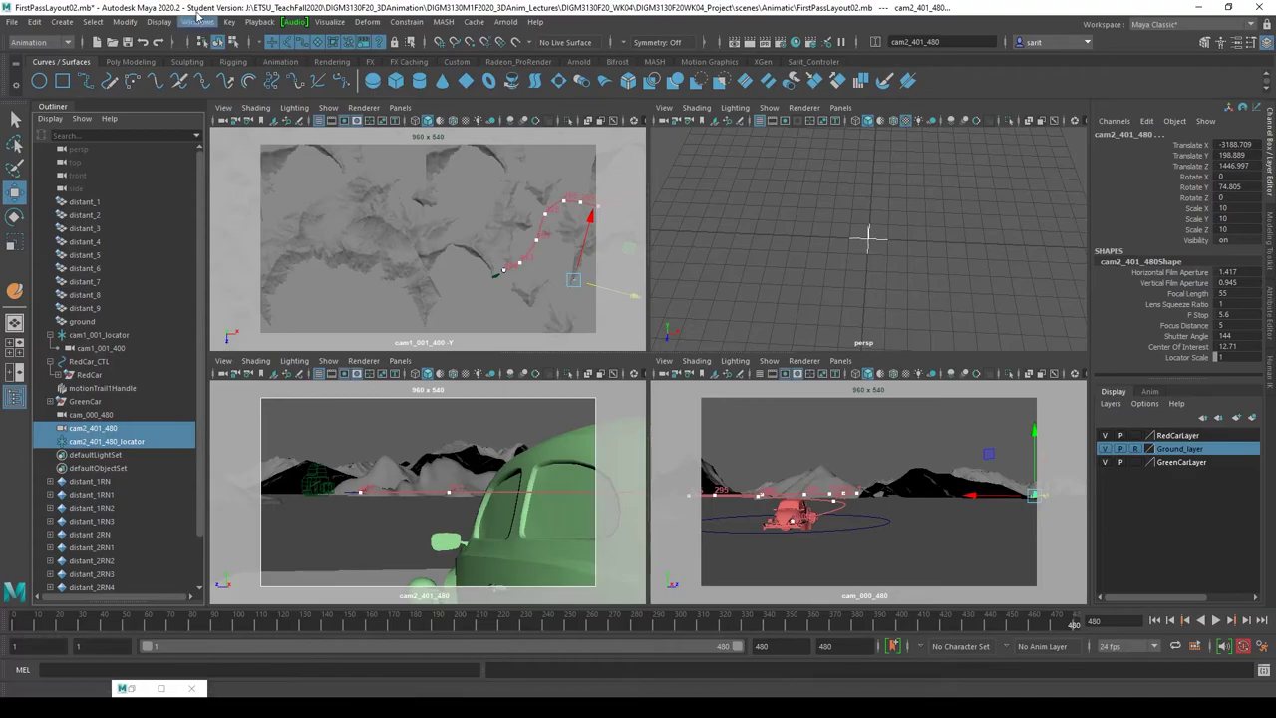
pyautogui.click(125, 21)
pyautogui.moveTo(199, 94)
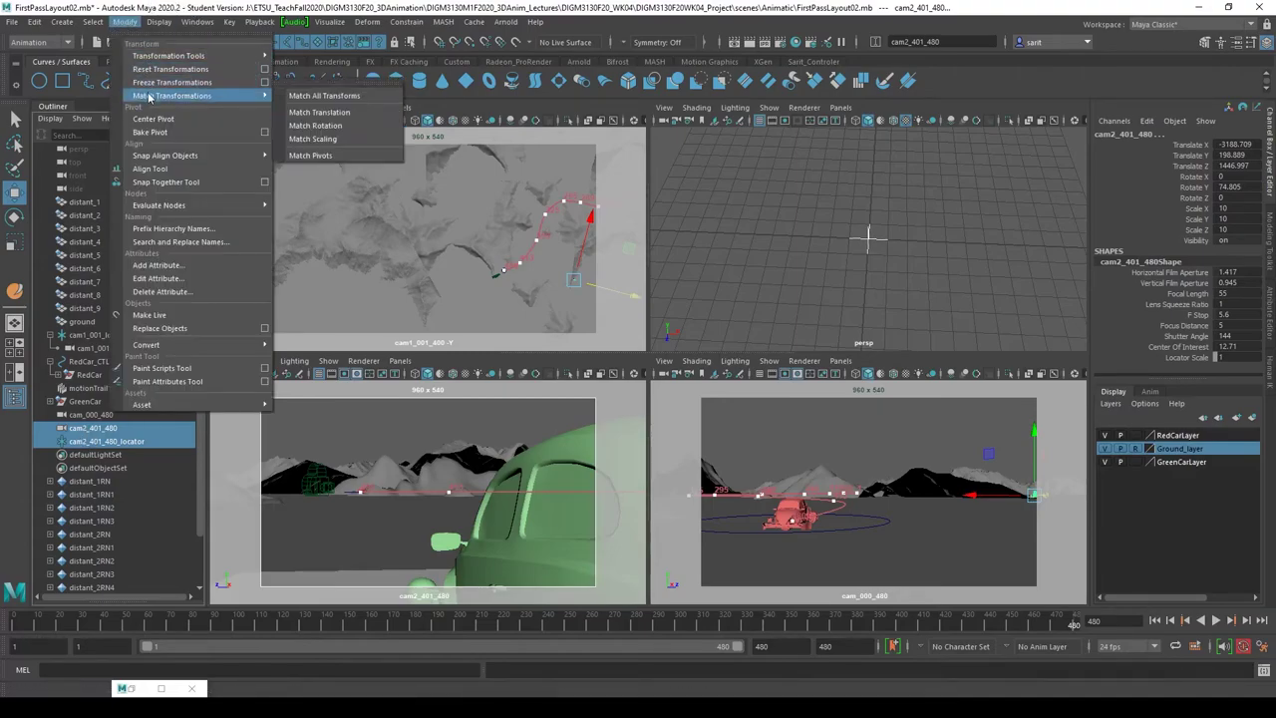
pyautogui.click(344, 100)
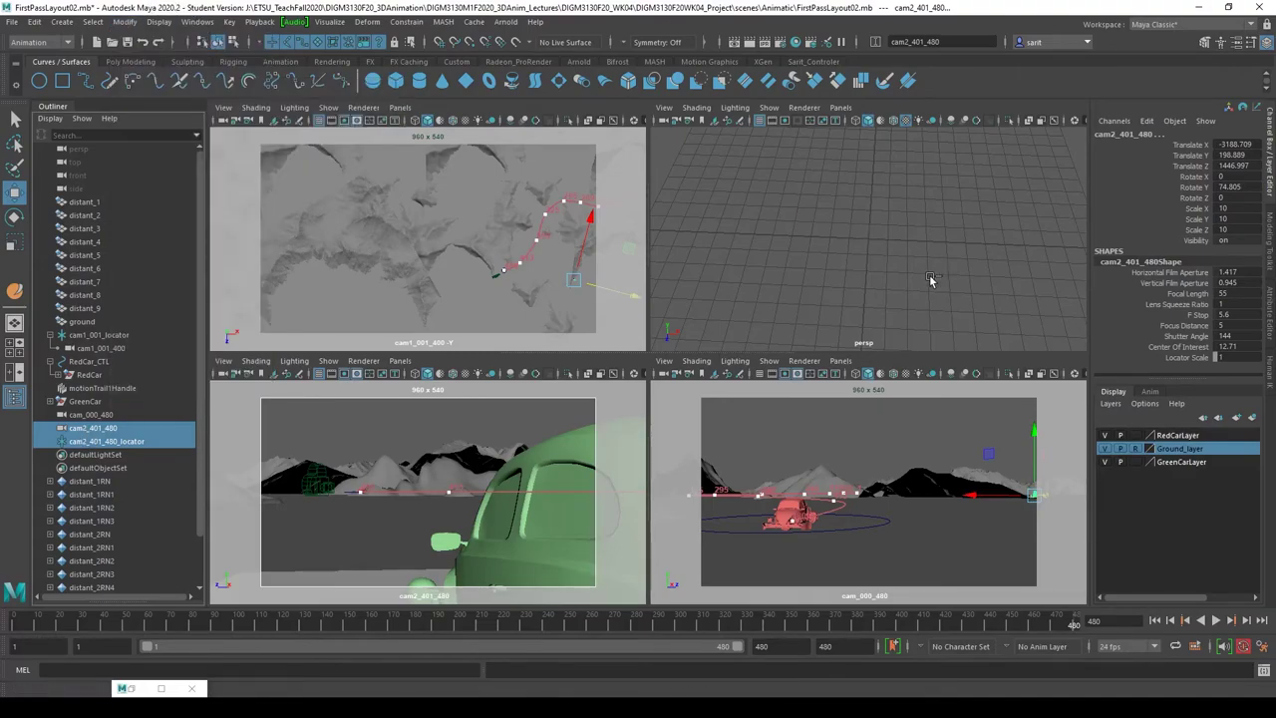
# - Check the locator's placement behind the green car, then freeze the transformations of cam2_401_480_locator
pyautogui.click(873, 302)
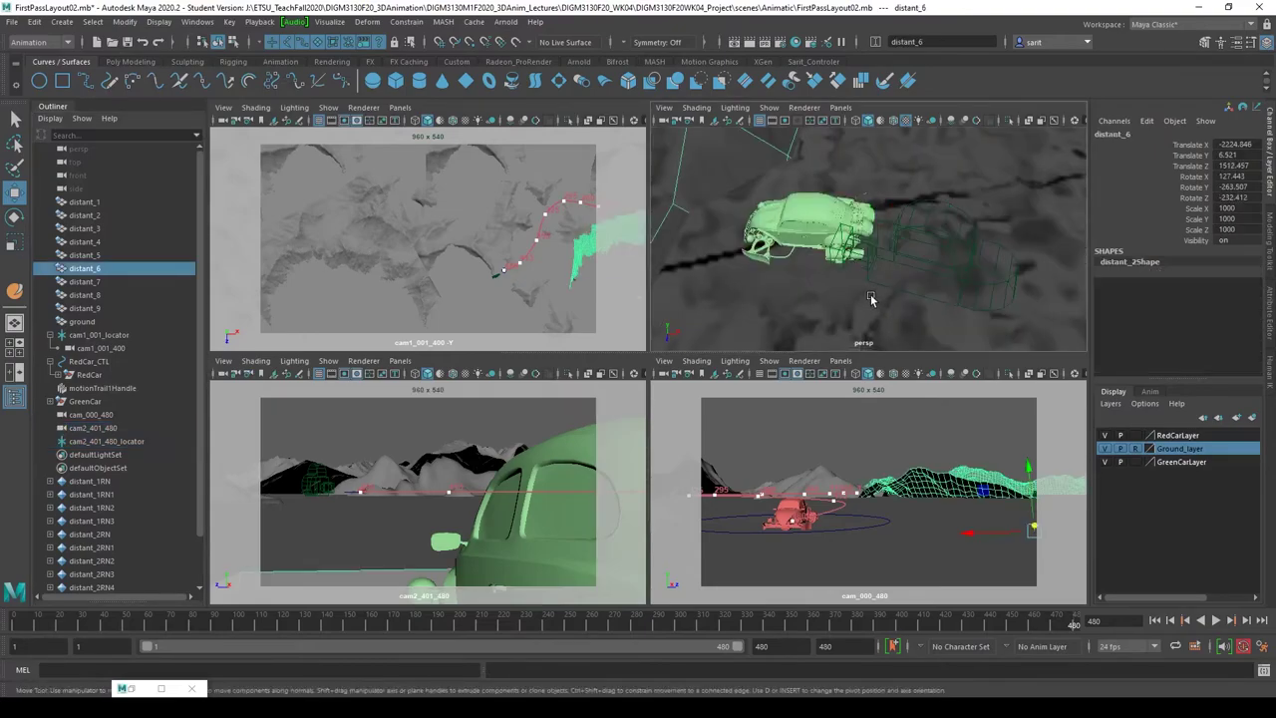
pyautogui.keyDown('alt'); pyautogui.moveTo(873, 302); pyautogui.dragTo(869, 265); pyautogui.keyUp('alt')
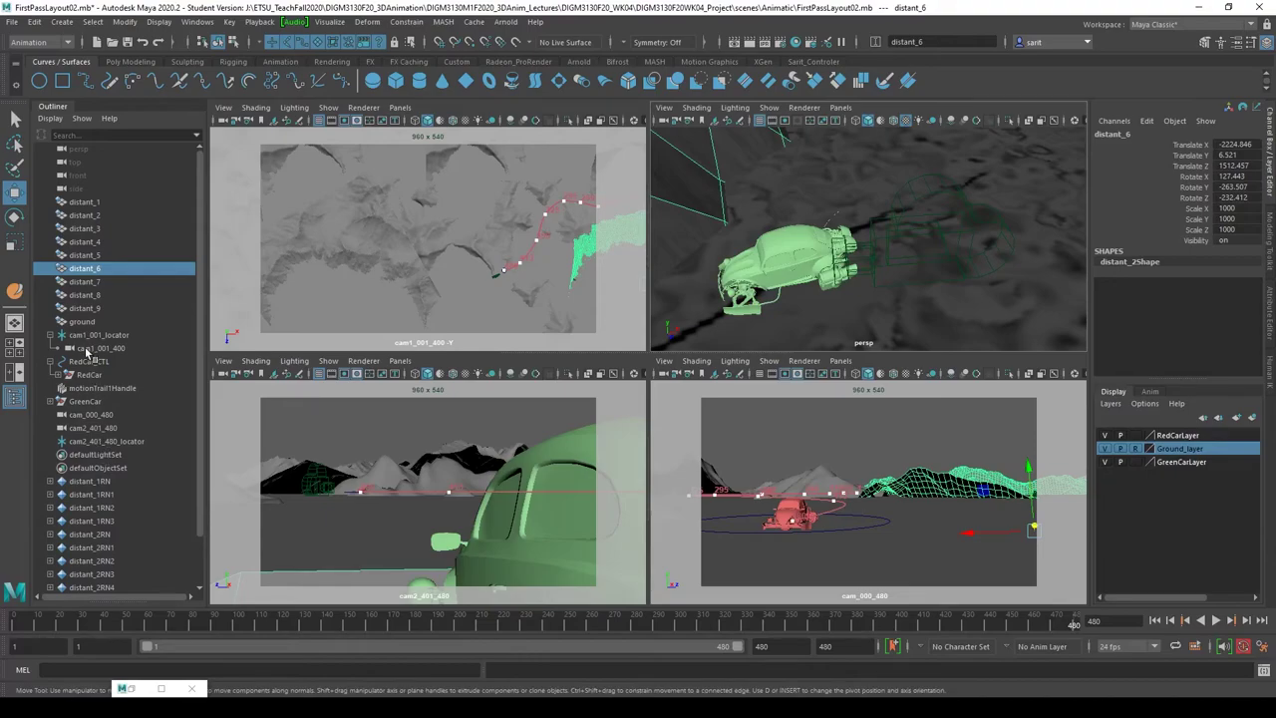
pyautogui.click(111, 442)
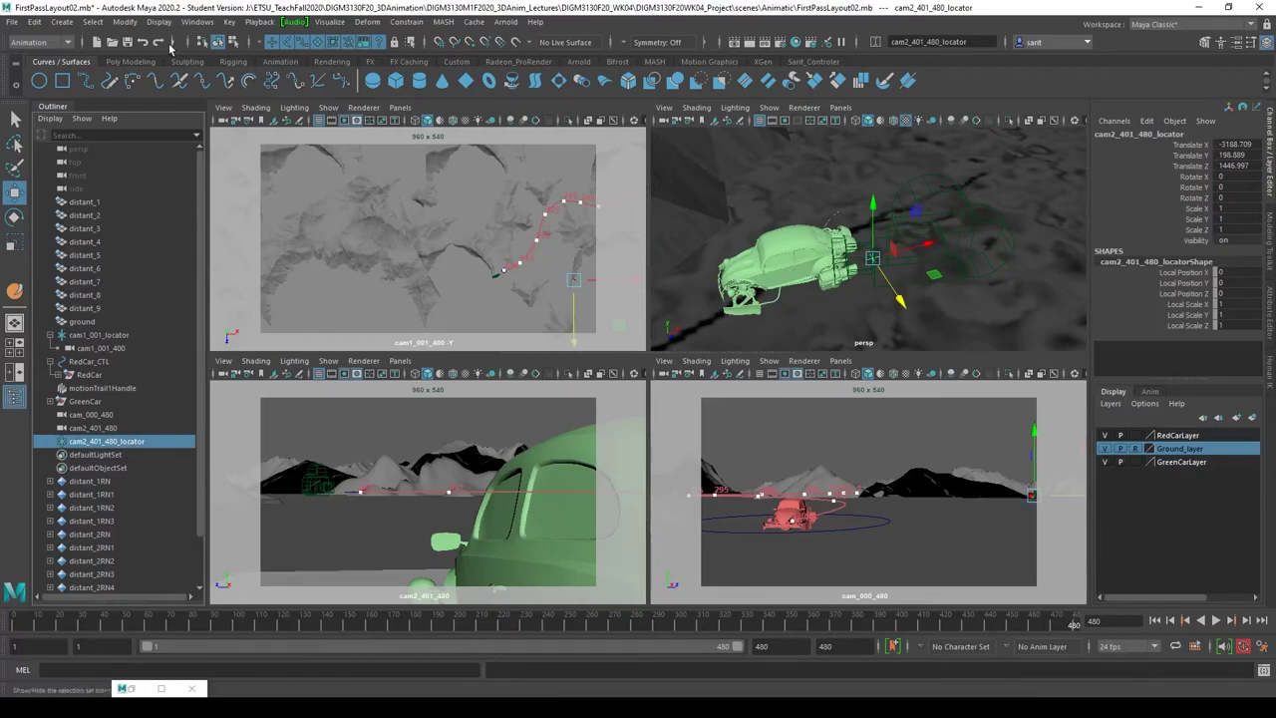
pyautogui.click(127, 22)
pyautogui.click(155, 83)
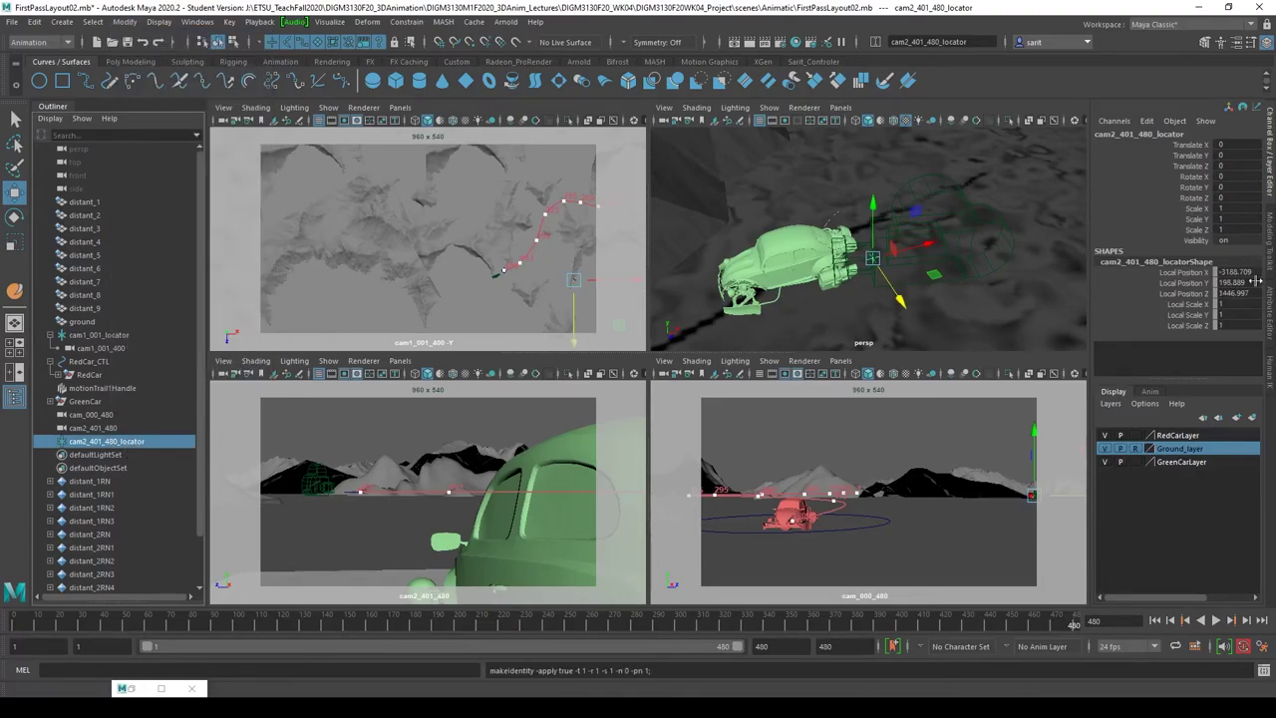
# - Set the Local Scale X, Y and Z of cam2_401_480_locator to 30
pyautogui.moveTo(1230, 314); pyautogui.dragTo(1226, 325)
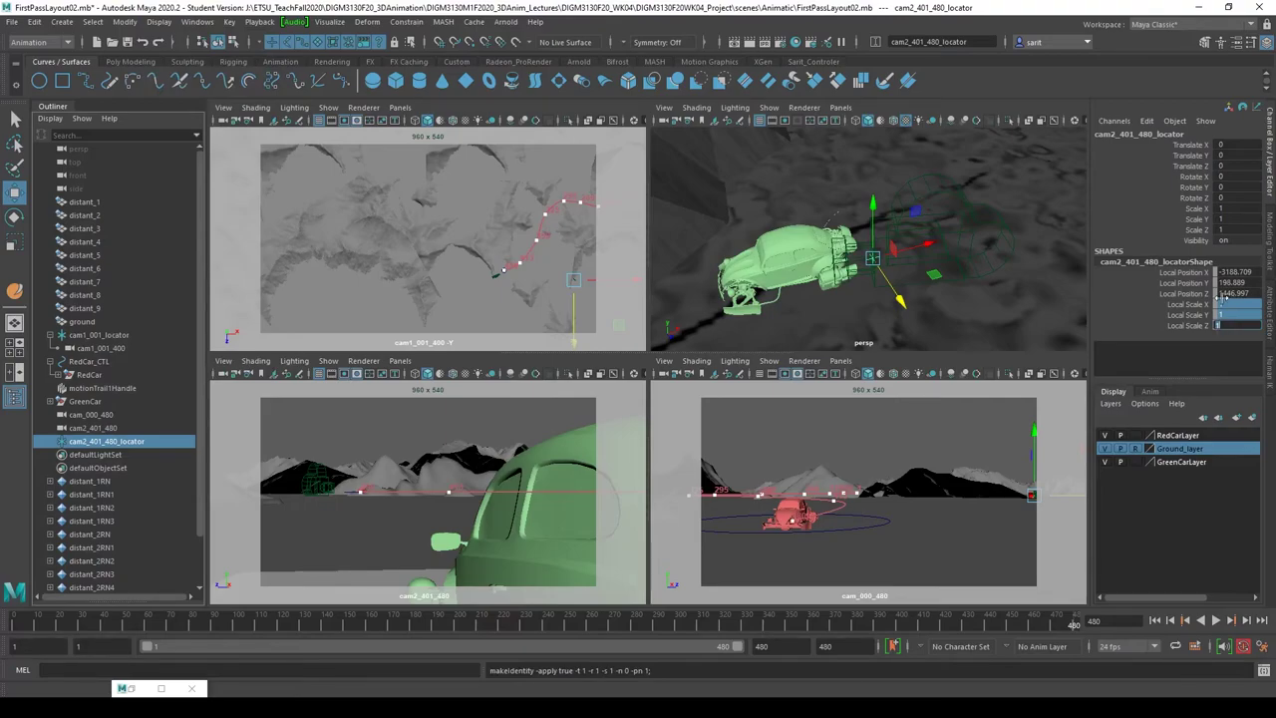
pyautogui.press('Return')
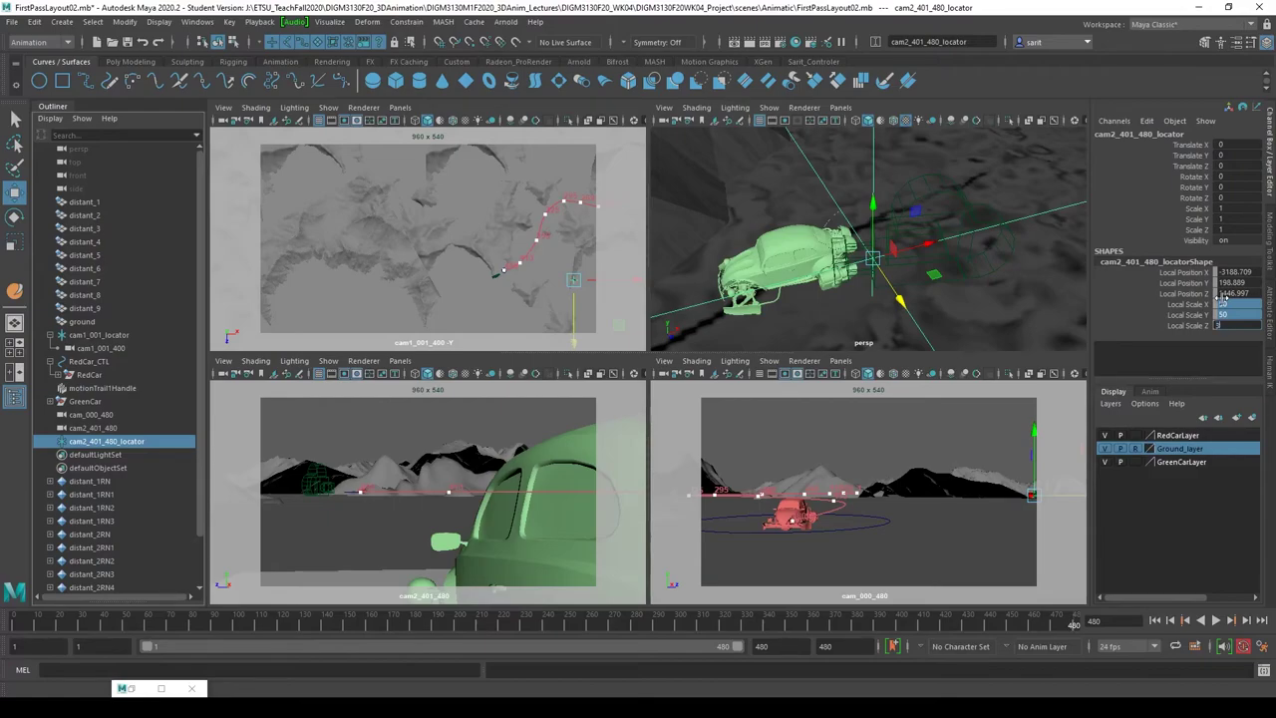
pyautogui.write('0')
pyautogui.keyDown('alt'); pyautogui.moveTo(942, 284); pyautogui.dragTo(896, 279); pyautogui.keyUp('alt')
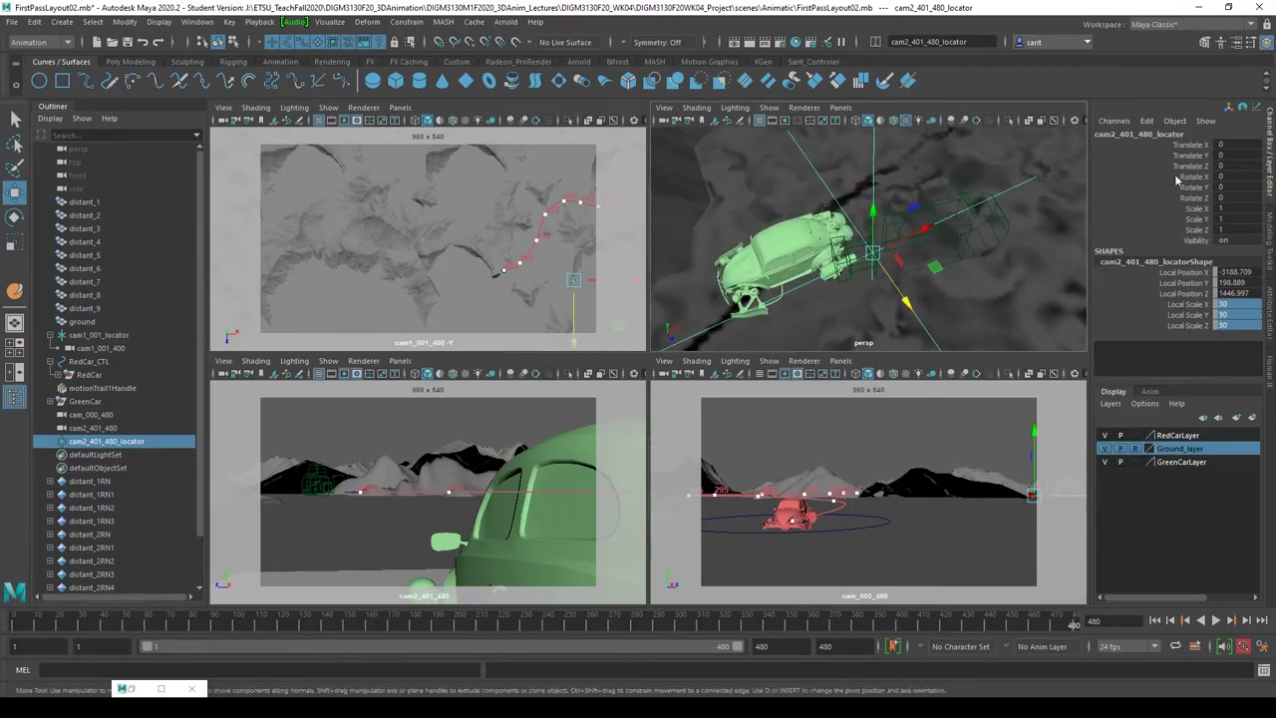
# - Parent the cam2_401_480 camera under cam2_401_480_locator and select the locator
pyautogui.click(100, 429)
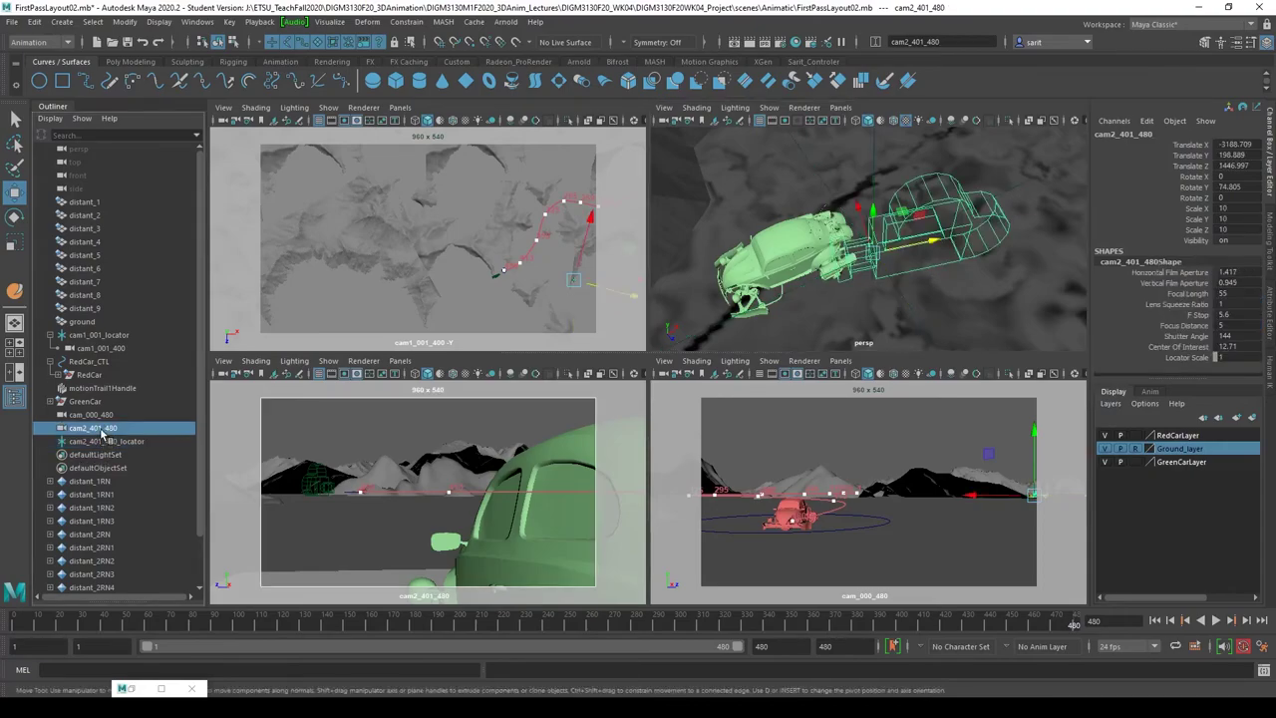
pyautogui.moveTo(101, 436); pyautogui.dragTo(106, 445, button='middle')
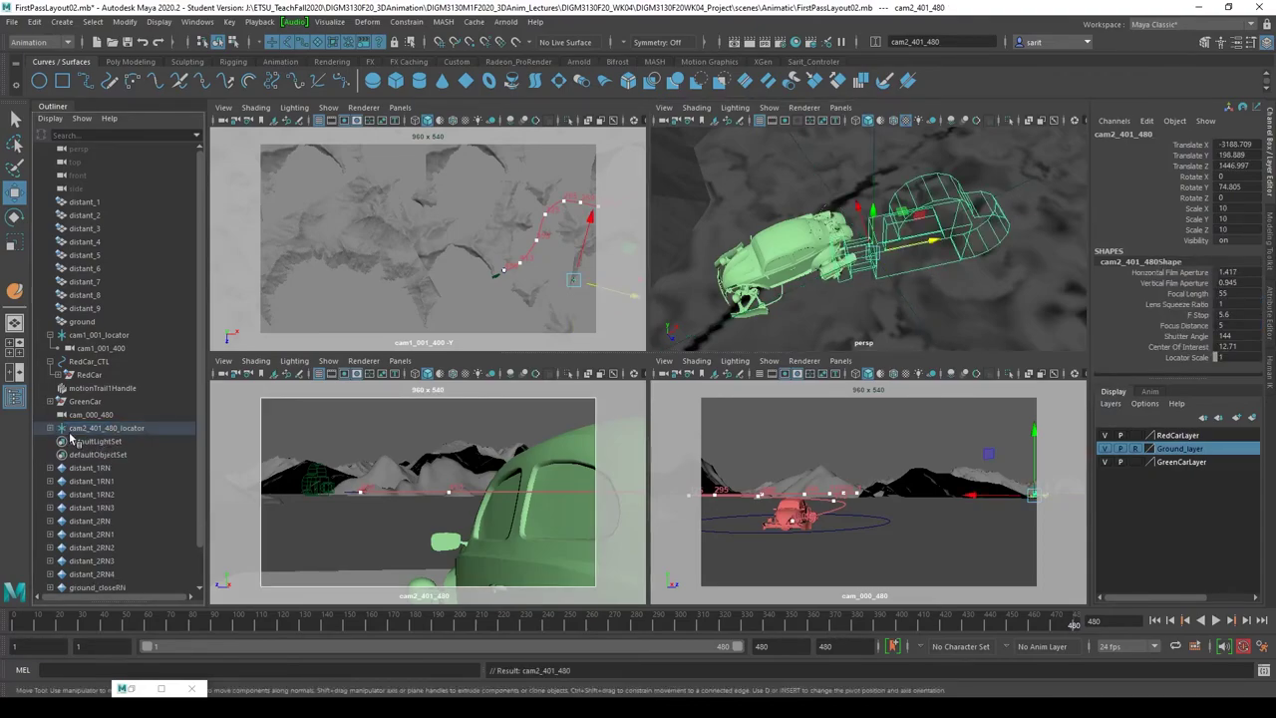
pyautogui.click(50, 429)
pyautogui.click(100, 428)
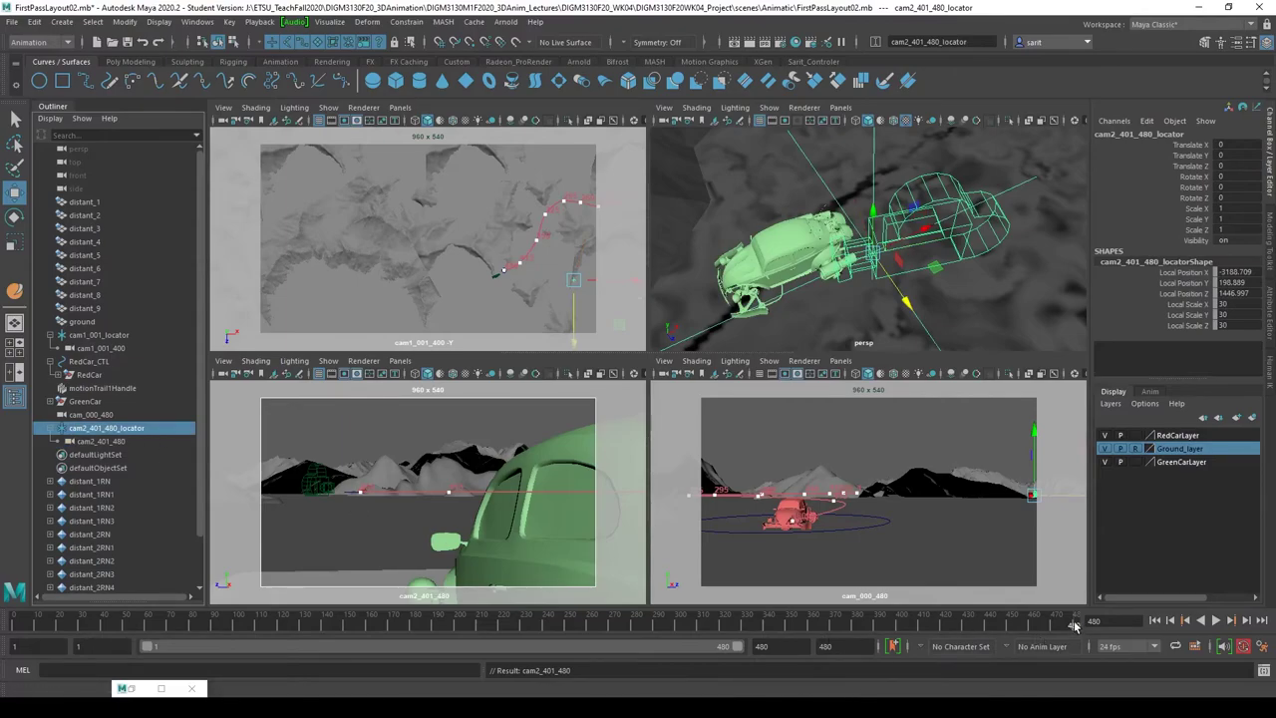
# - At frame 400, lock the scale and visibility channels of cam2_401_480_locator and key its translation and rotation
pyautogui.moveTo(1060, 624); pyautogui.dragTo(899, 623)
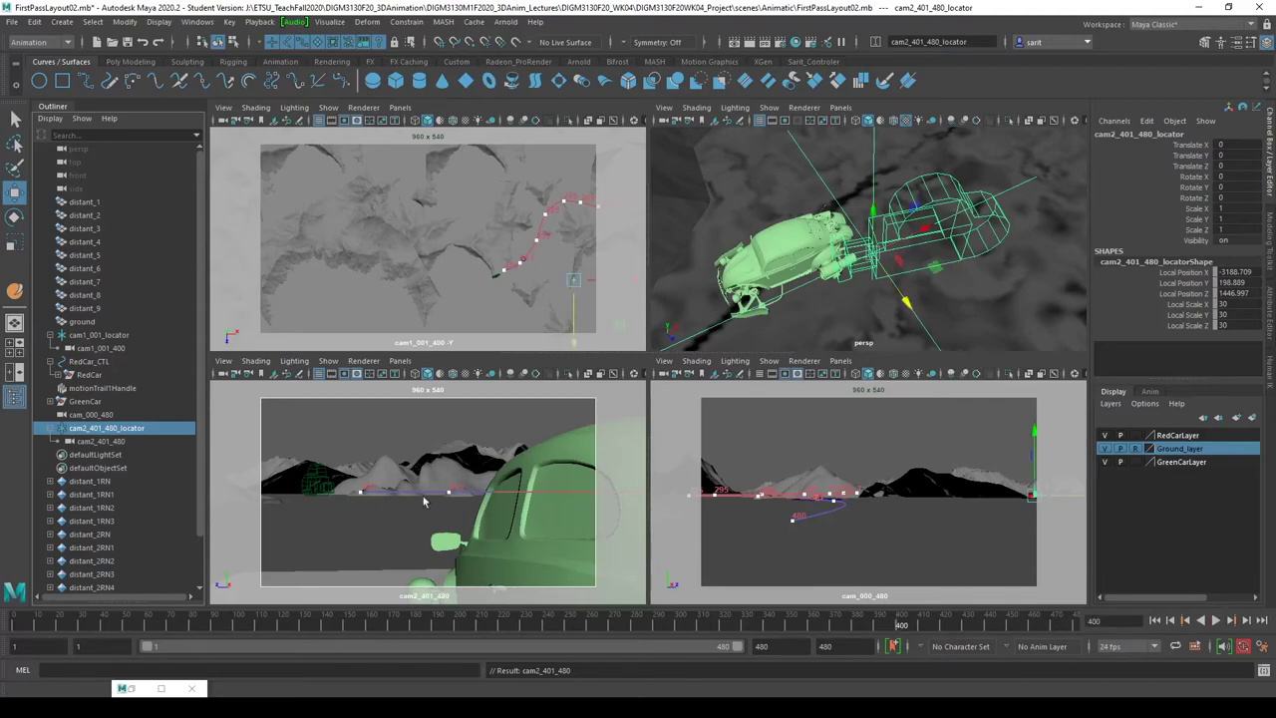
pyautogui.press('space')
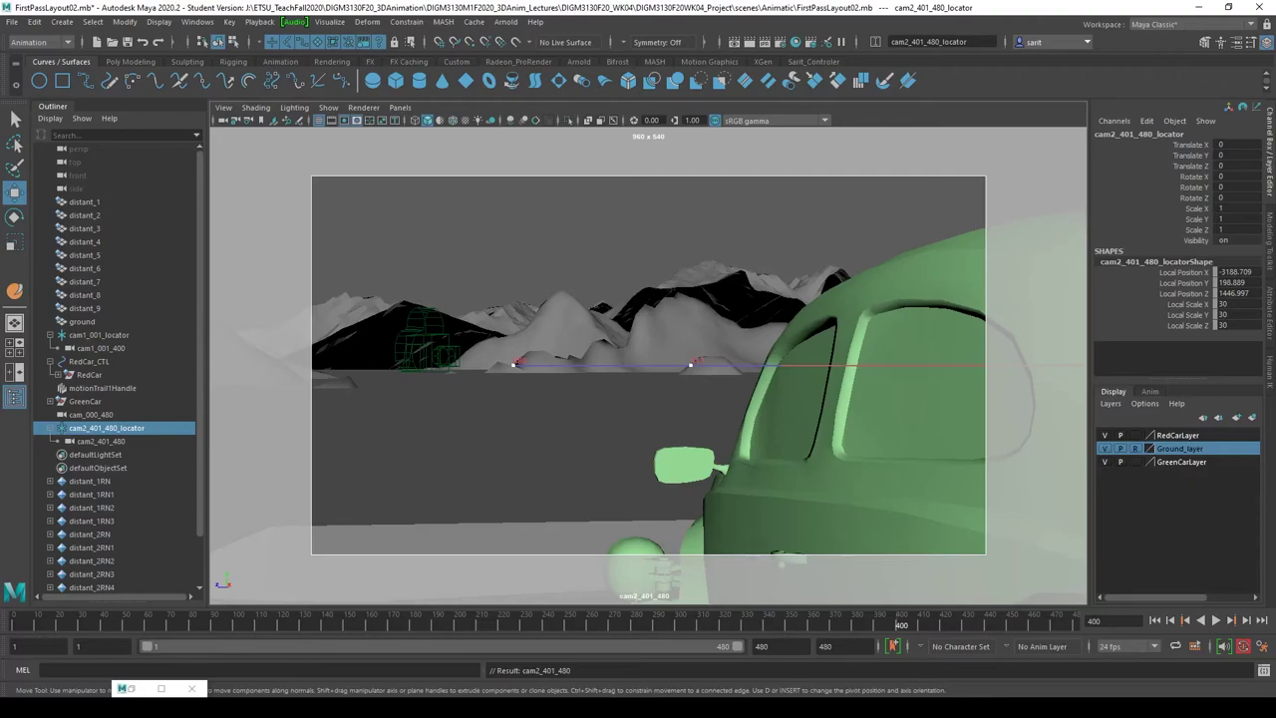
pyautogui.moveTo(1196, 207); pyautogui.dragTo(1195, 235)
pyautogui.rightClick(1194, 237)
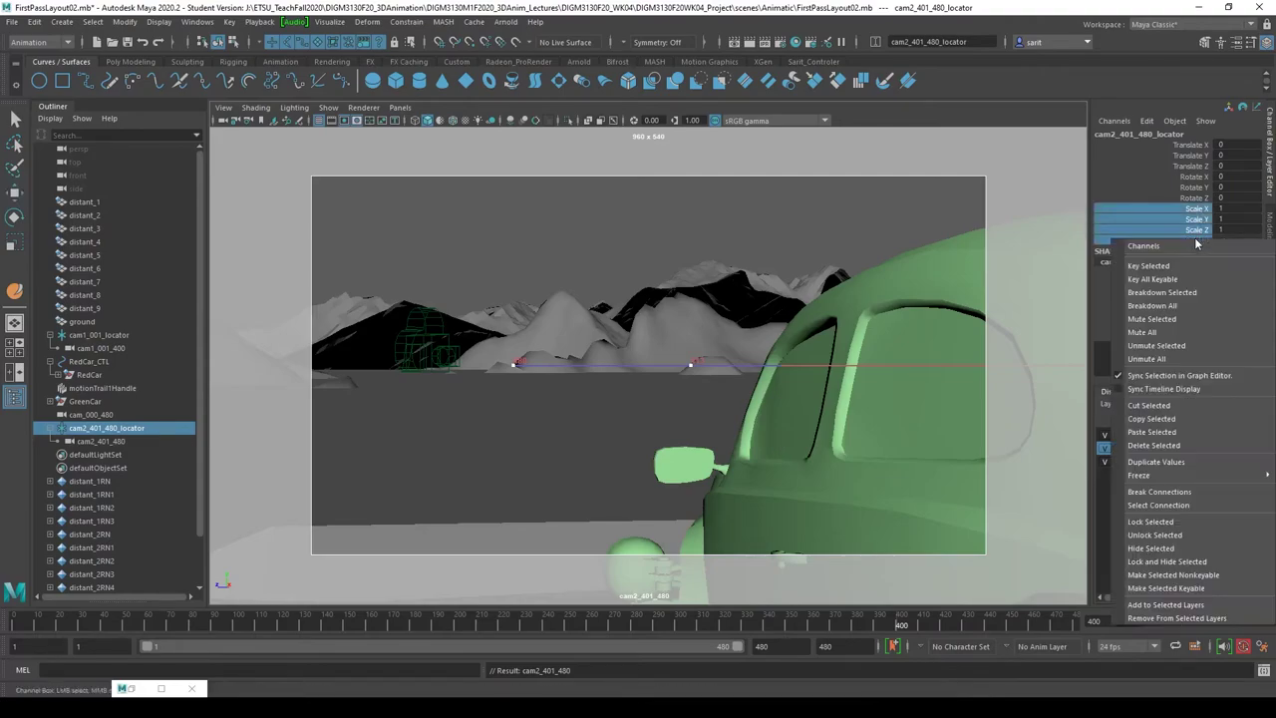
pyautogui.click(1183, 520)
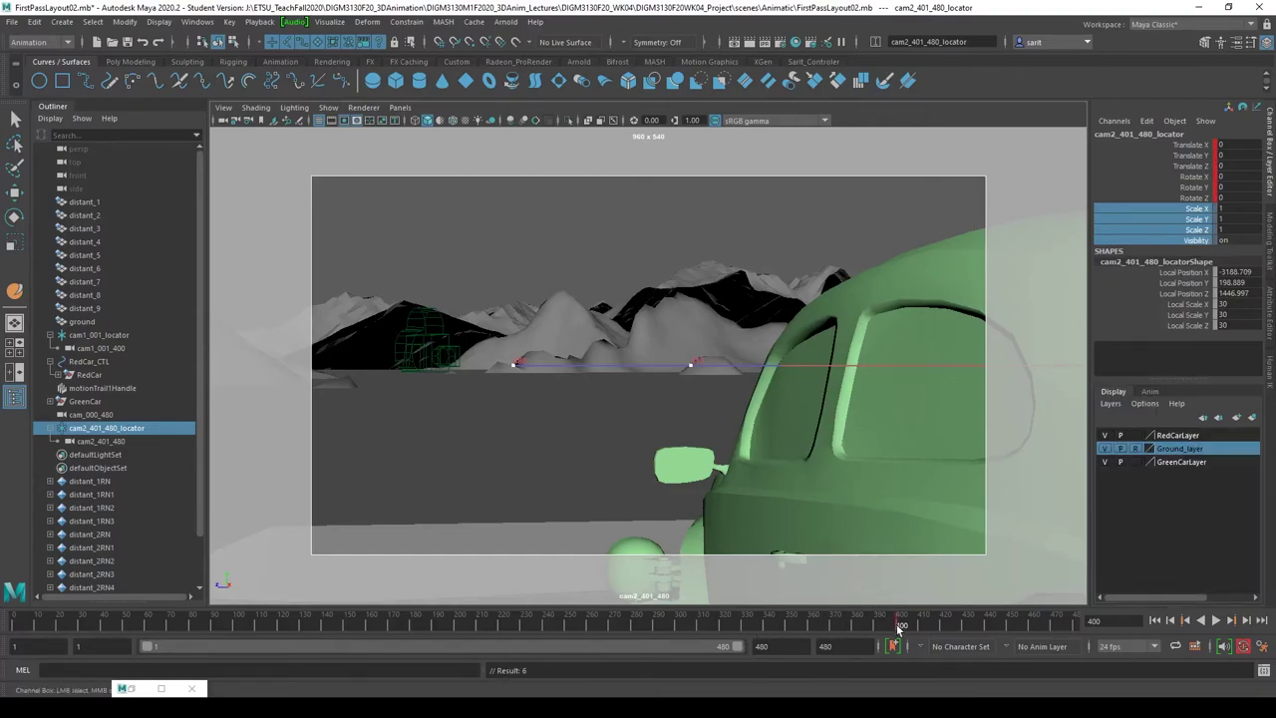
# - At frame 480, rotate cam2_401_480_locator to about 5.35 degrees in Y and key it, panning the camera
pyautogui.moveTo(897, 628); pyautogui.dragTo(1084, 634)
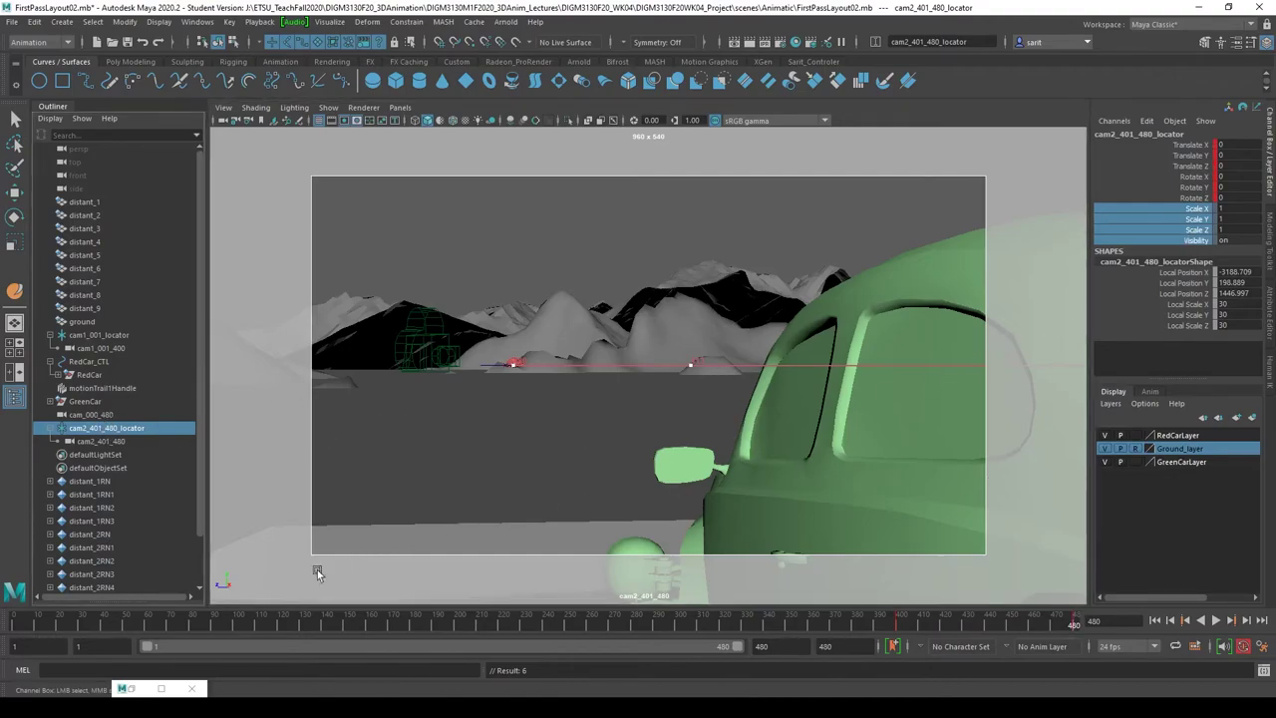
pyautogui.click(1192, 188)
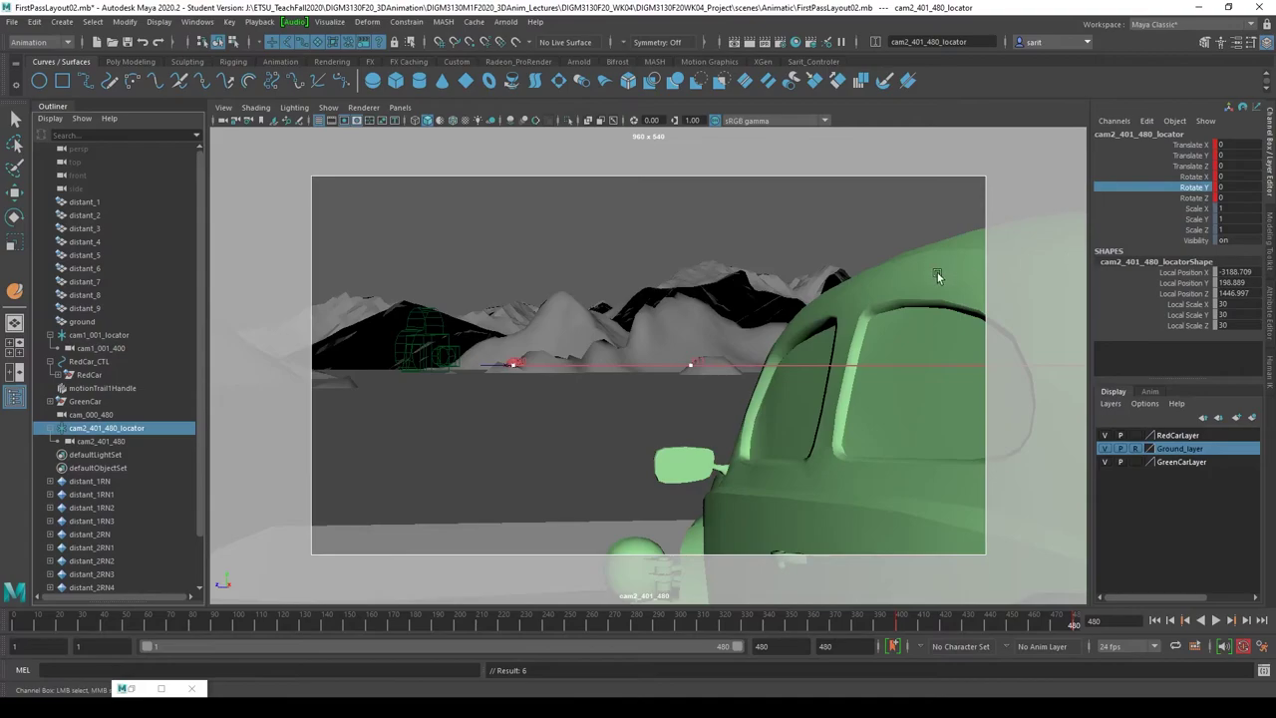
pyautogui.press('space')
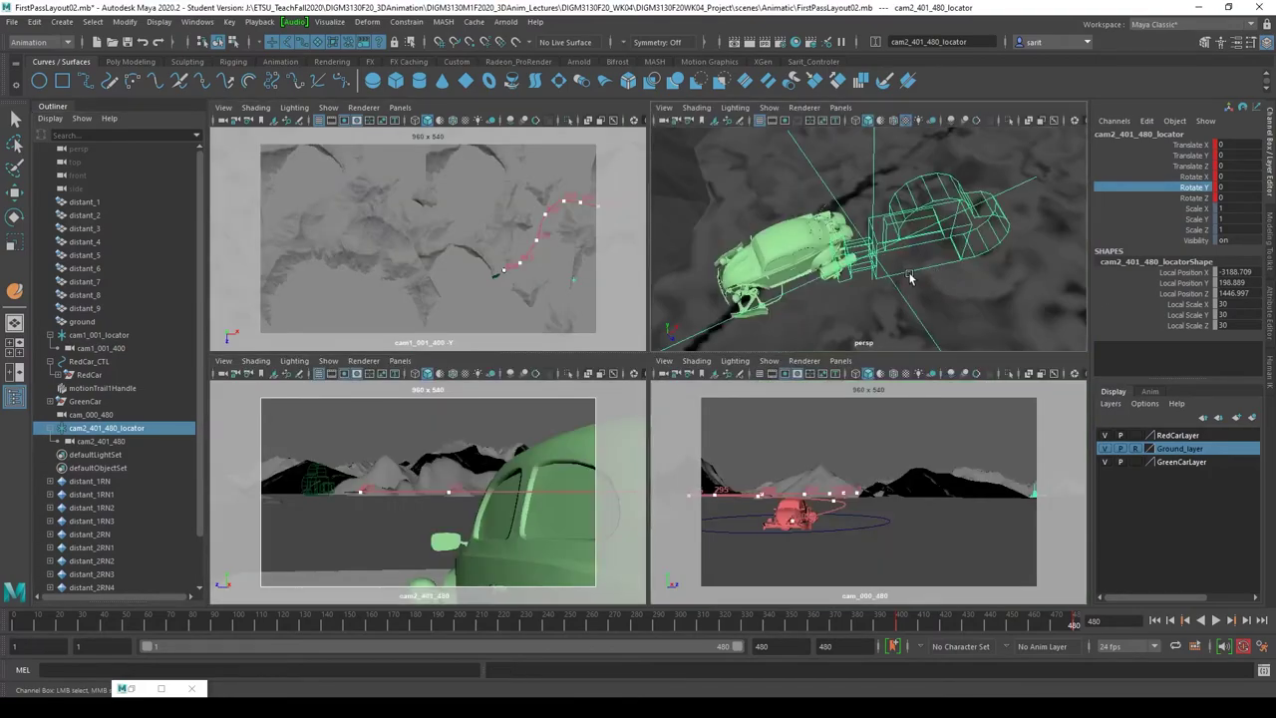
pyautogui.press('e')
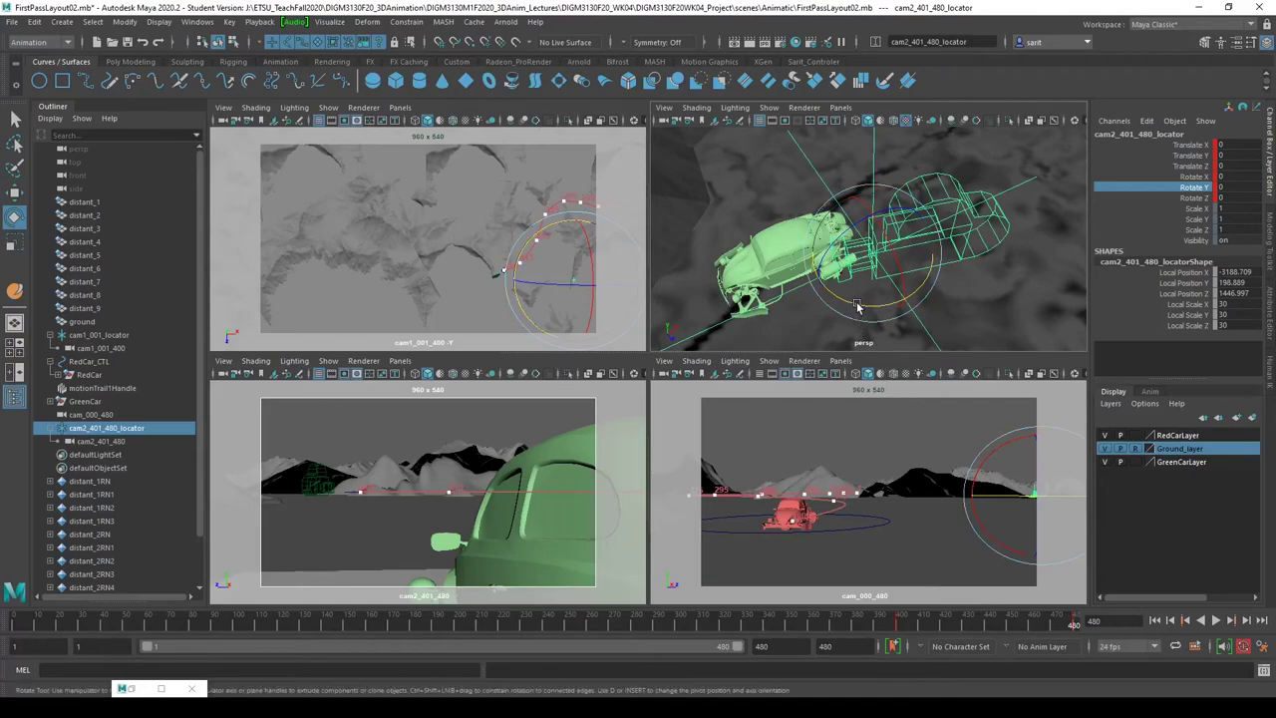
pyautogui.moveTo(857, 307); pyautogui.dragTo(864, 309)
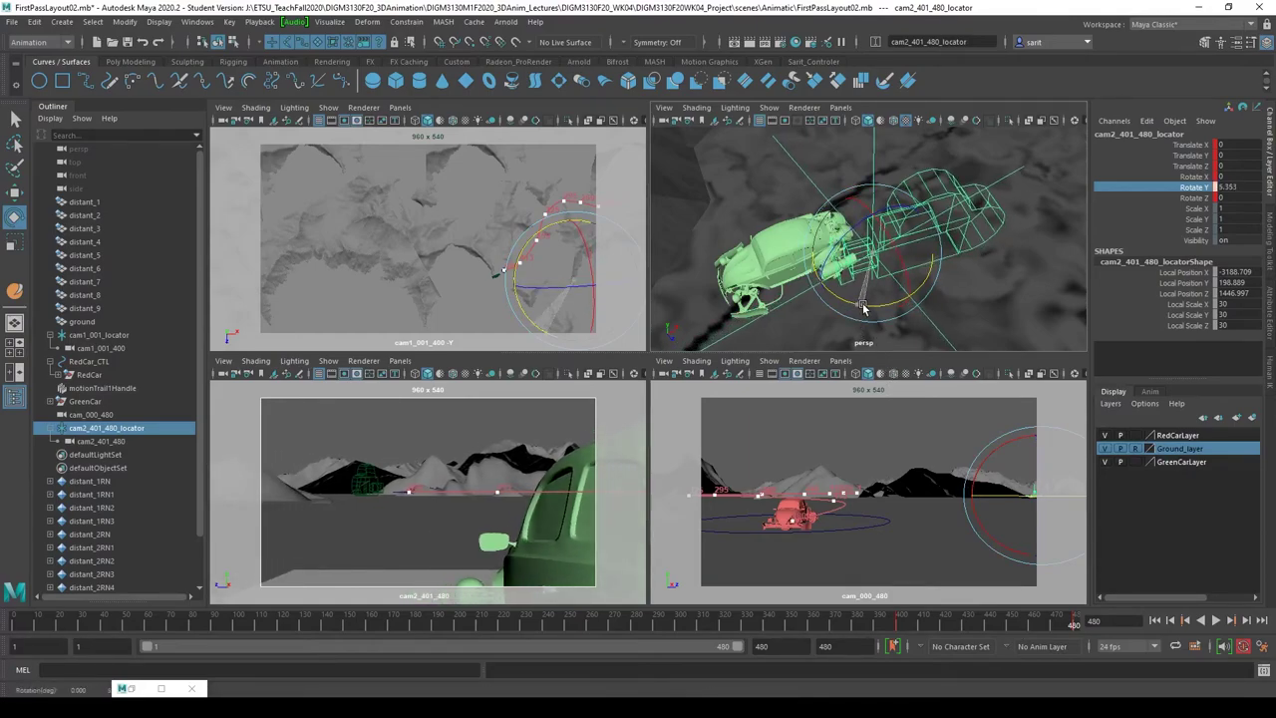
pyautogui.moveTo(863, 308); pyautogui.dragTo(863, 308)
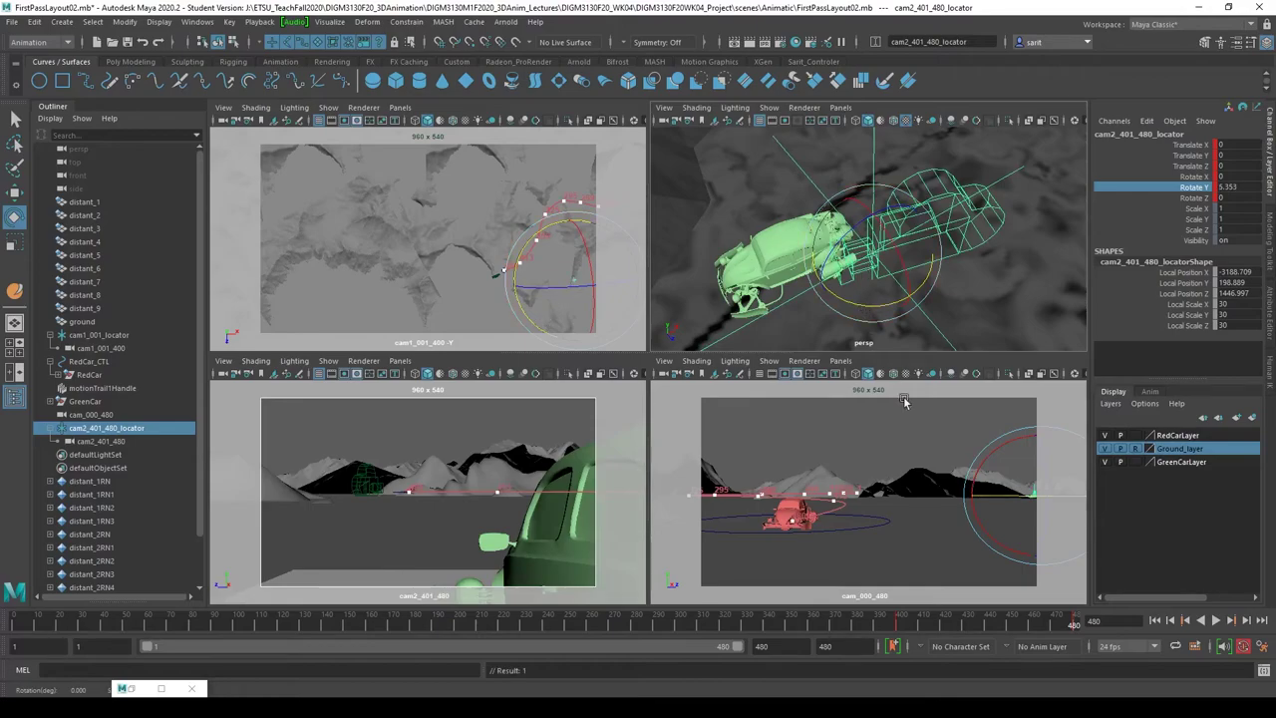
# - Set the playback range's start to frame 401 and play the cam2_401_480 shot enlarged from frame 401
pyautogui.moveTo(1076, 626); pyautogui.dragTo(14, 626)
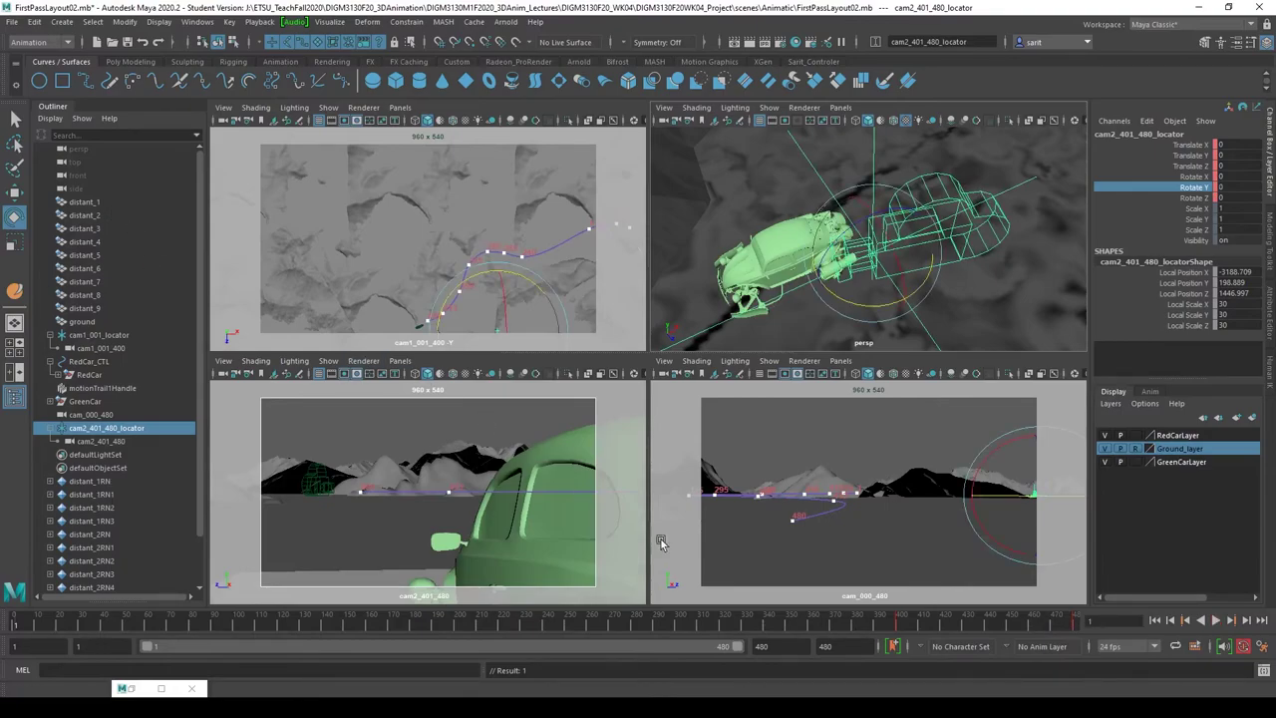
pyautogui.press('space')
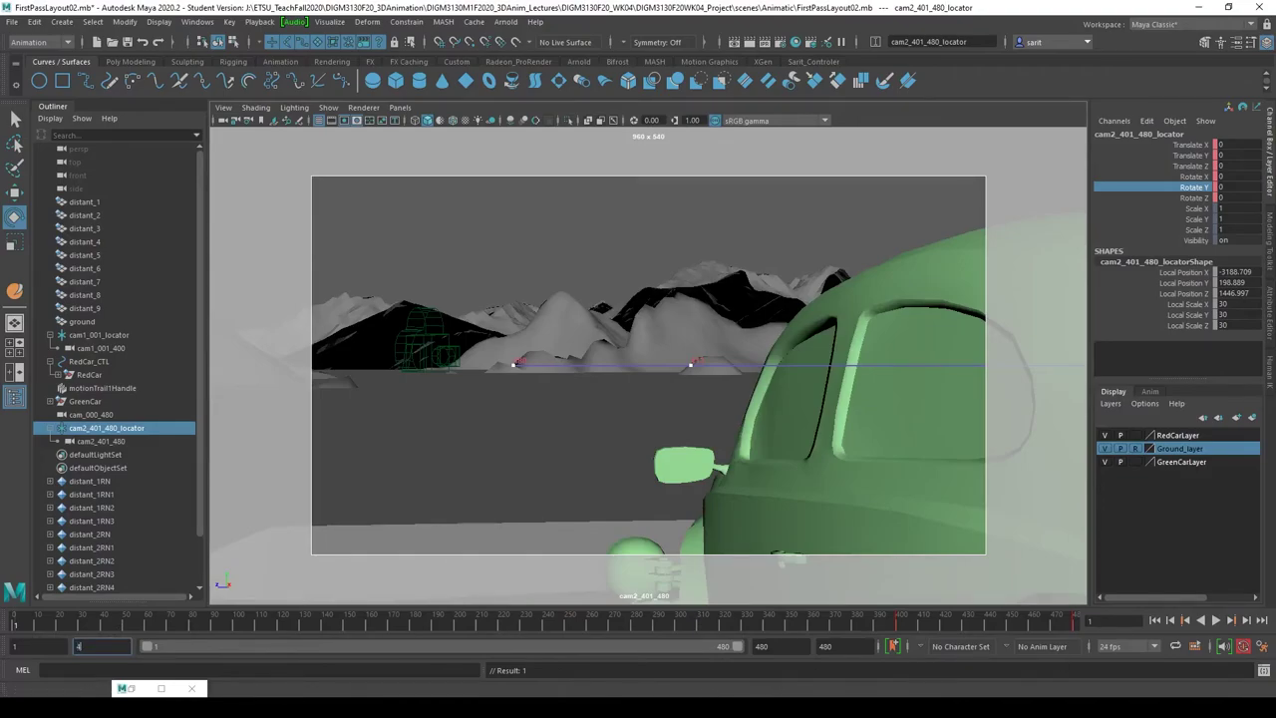
pyautogui.press('Return')
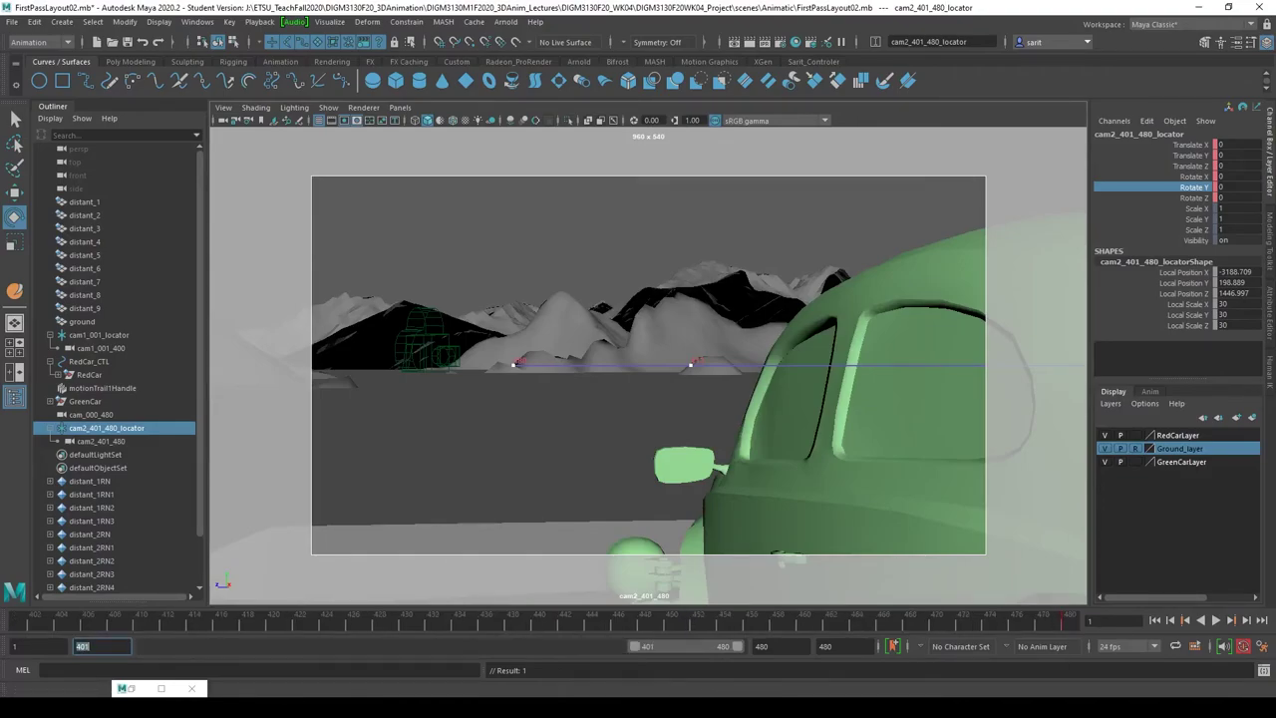
pyautogui.click(24, 628)
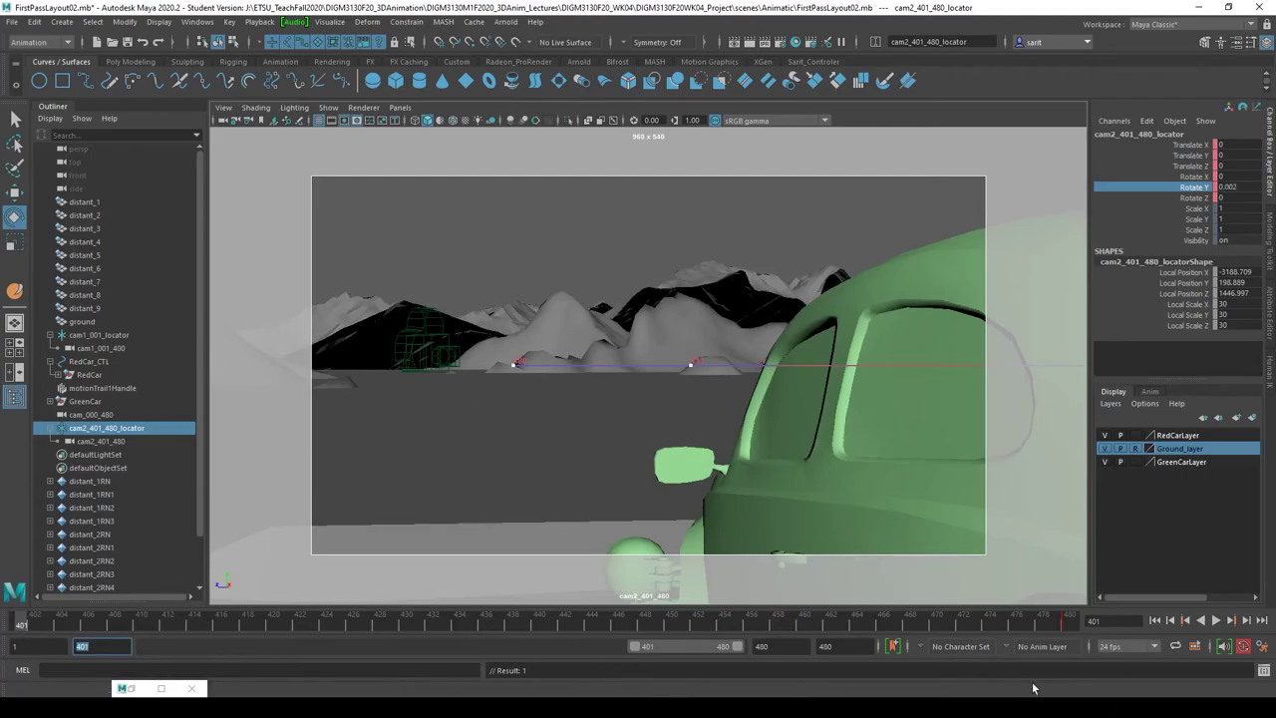
pyautogui.click(1215, 620)
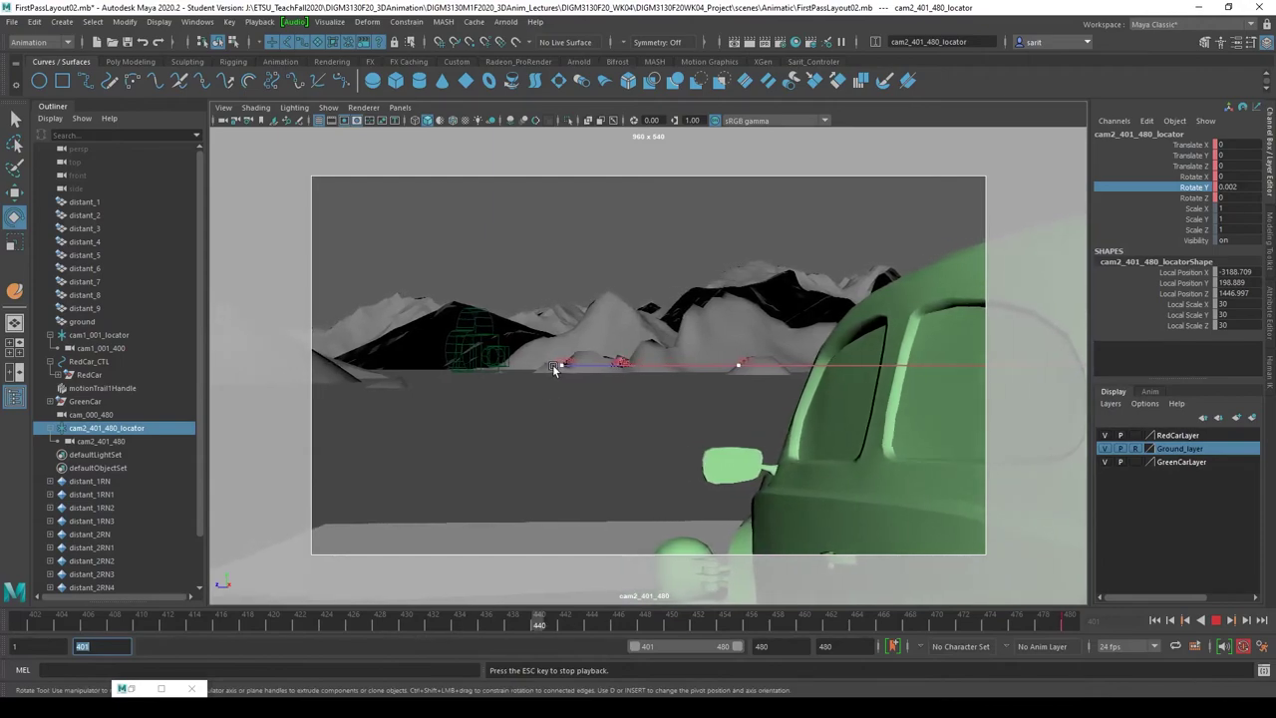
pyautogui.click(1216, 619)
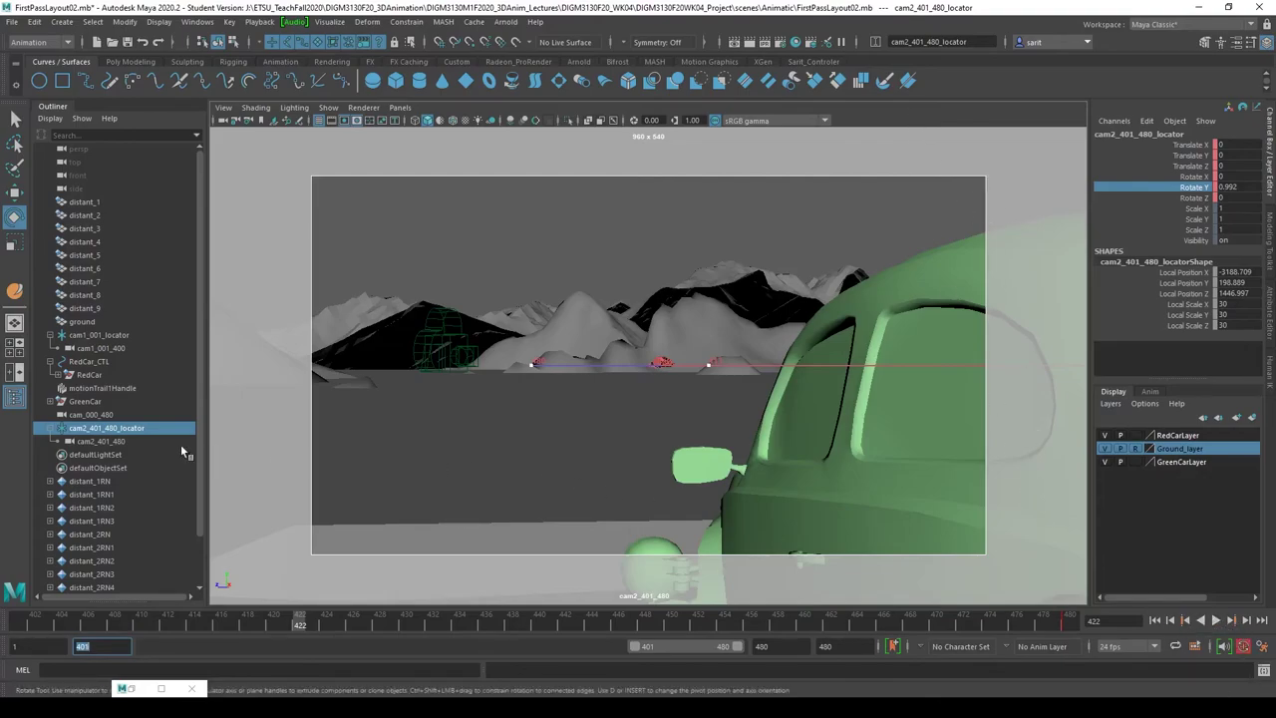
# - Select cam1_001_locator, set the playback range's start to frame 1 and play the camera move from frame 1
pyautogui.click(94, 335)
pyautogui.press('space')
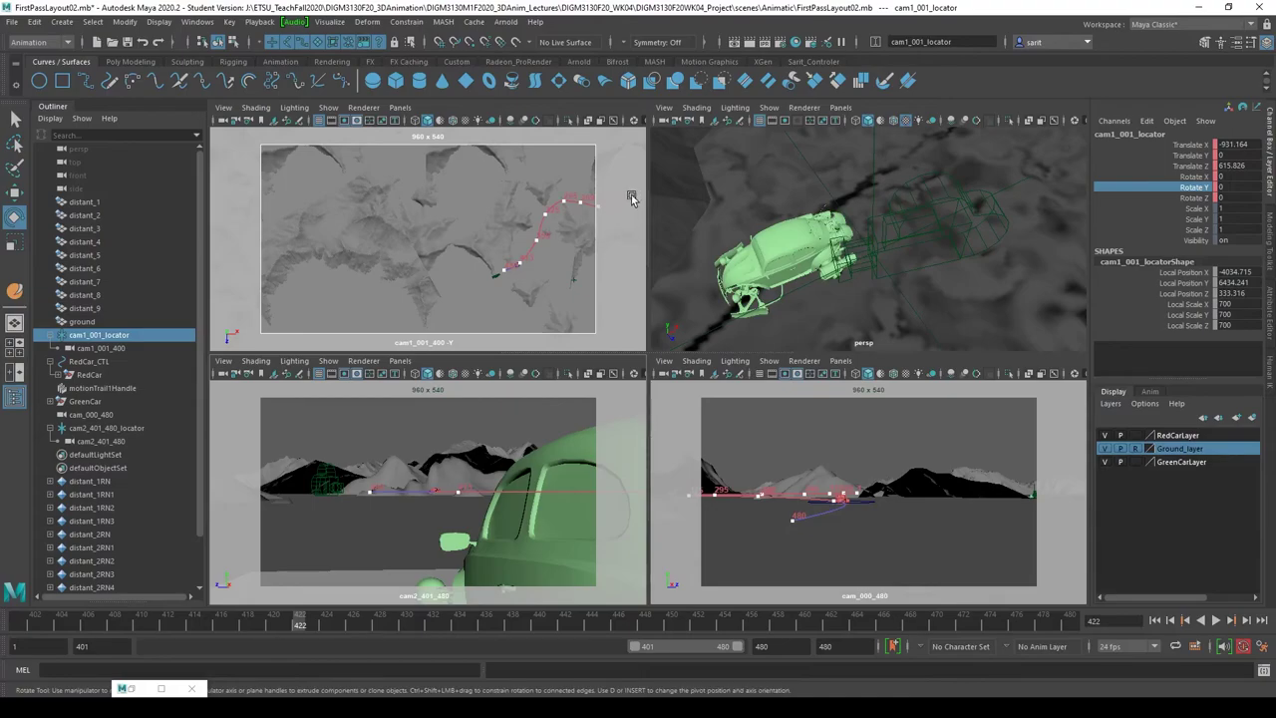
pyautogui.doubleClick(82, 646)
pyautogui.write('1')
pyautogui.press('Return')
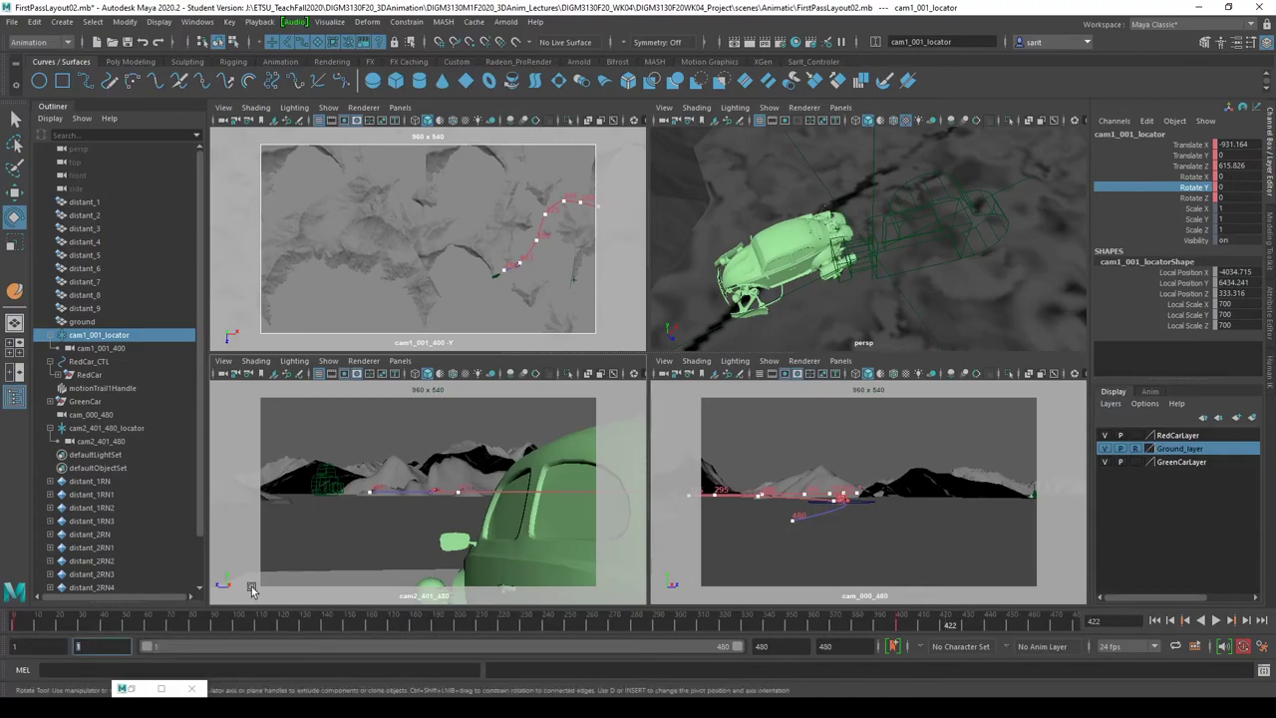
pyautogui.click(14, 625)
pyautogui.hotkey('alt', 'v')
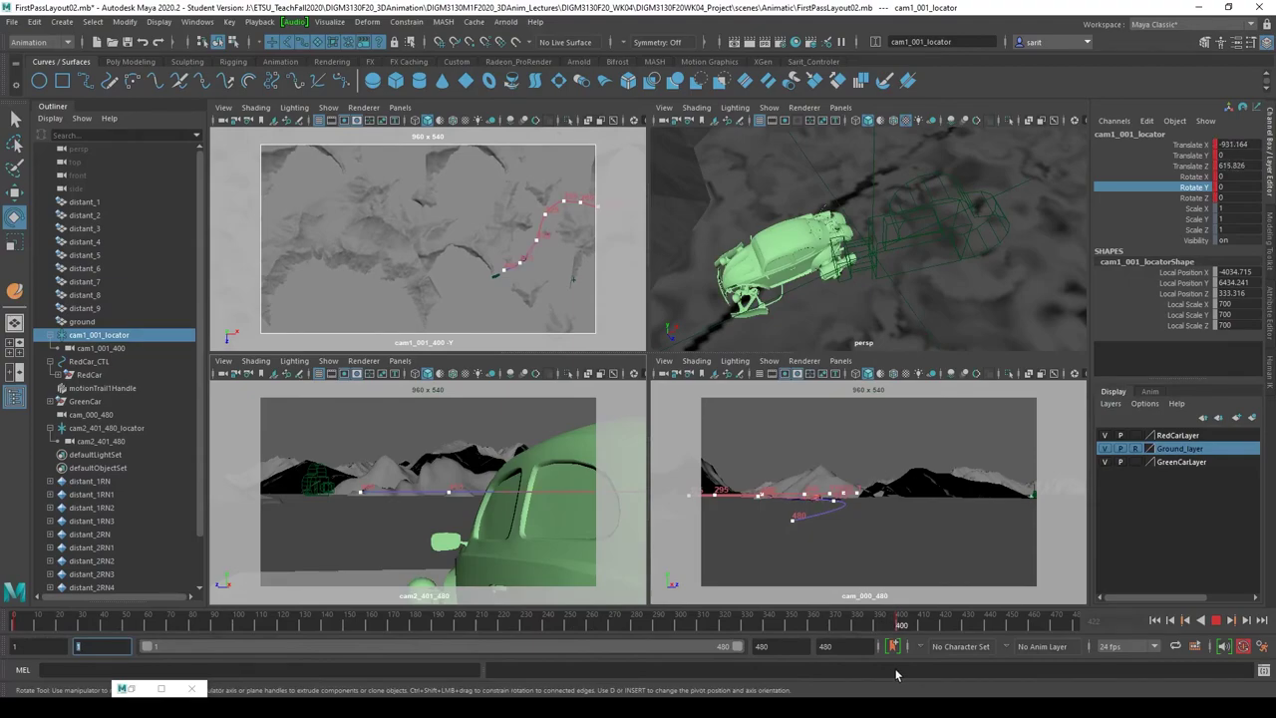
pyautogui.hotkey('alt', 'v')
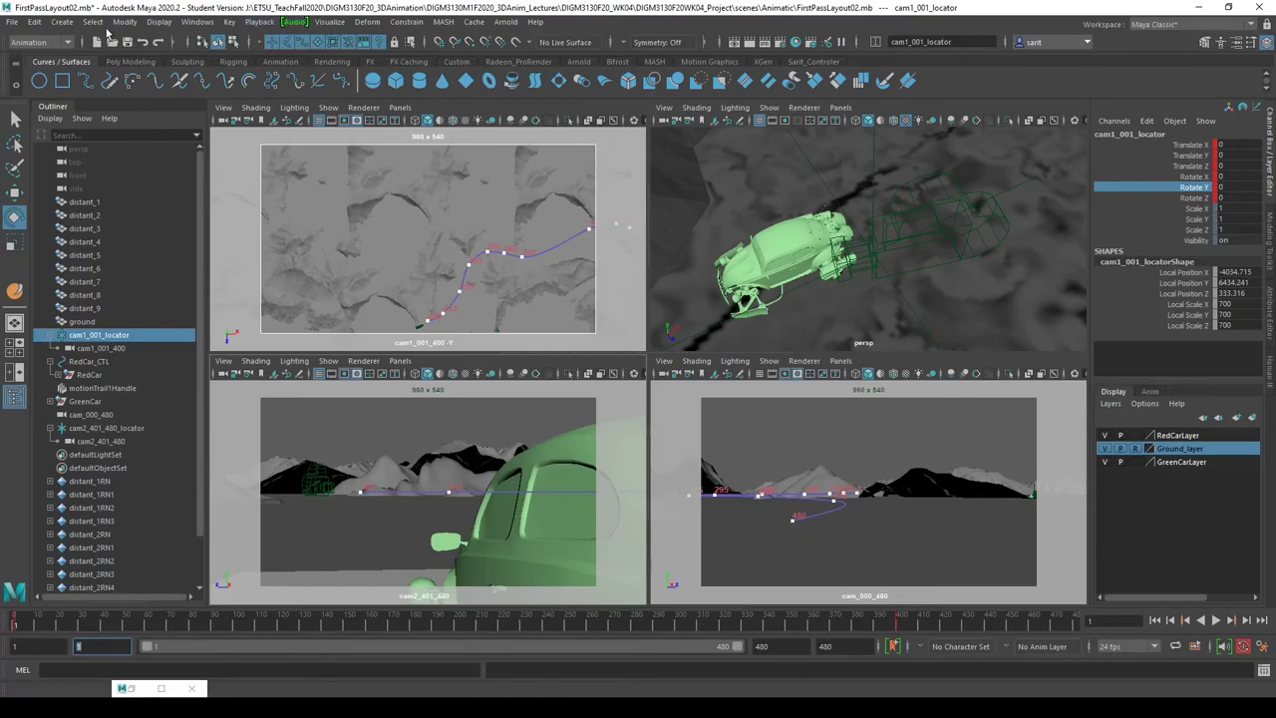
# - Give all of cam1_001_locator's animation curves linear tangents in the Graph Editor, minimize the editor and save the scene
pyautogui.click(197, 21)
pyautogui.moveTo(210, 97)
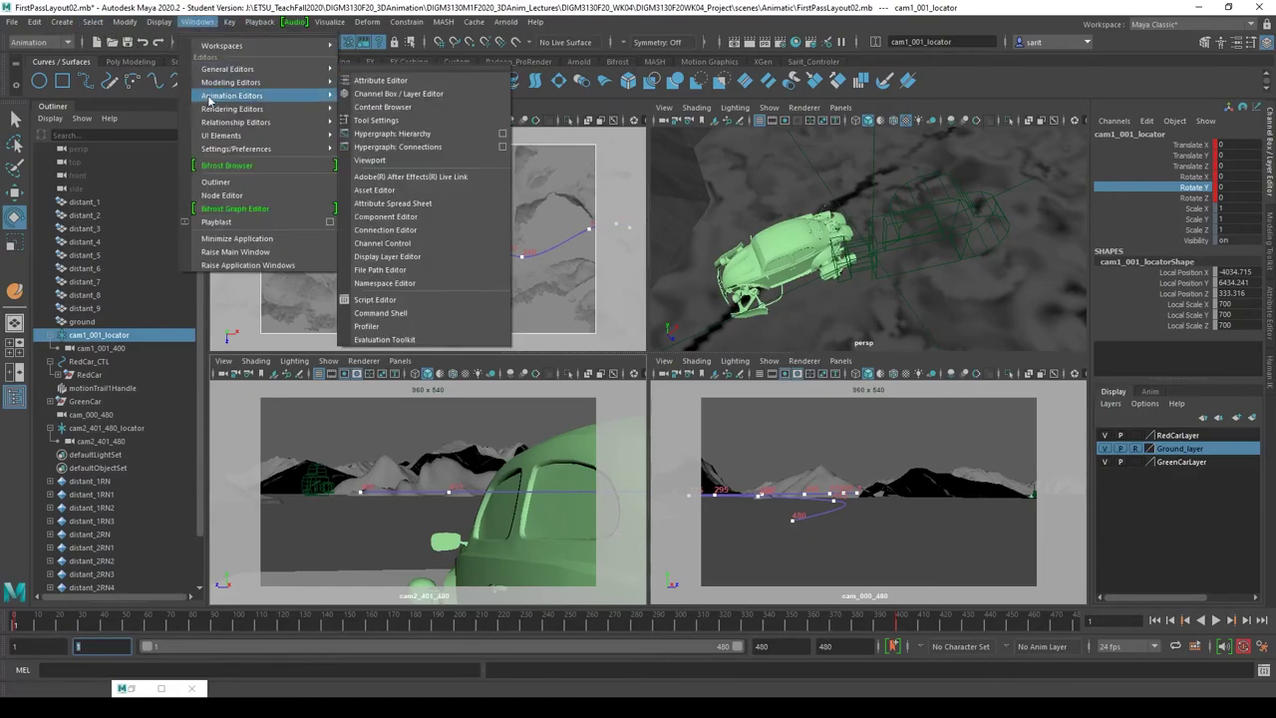
pyautogui.click(431, 107)
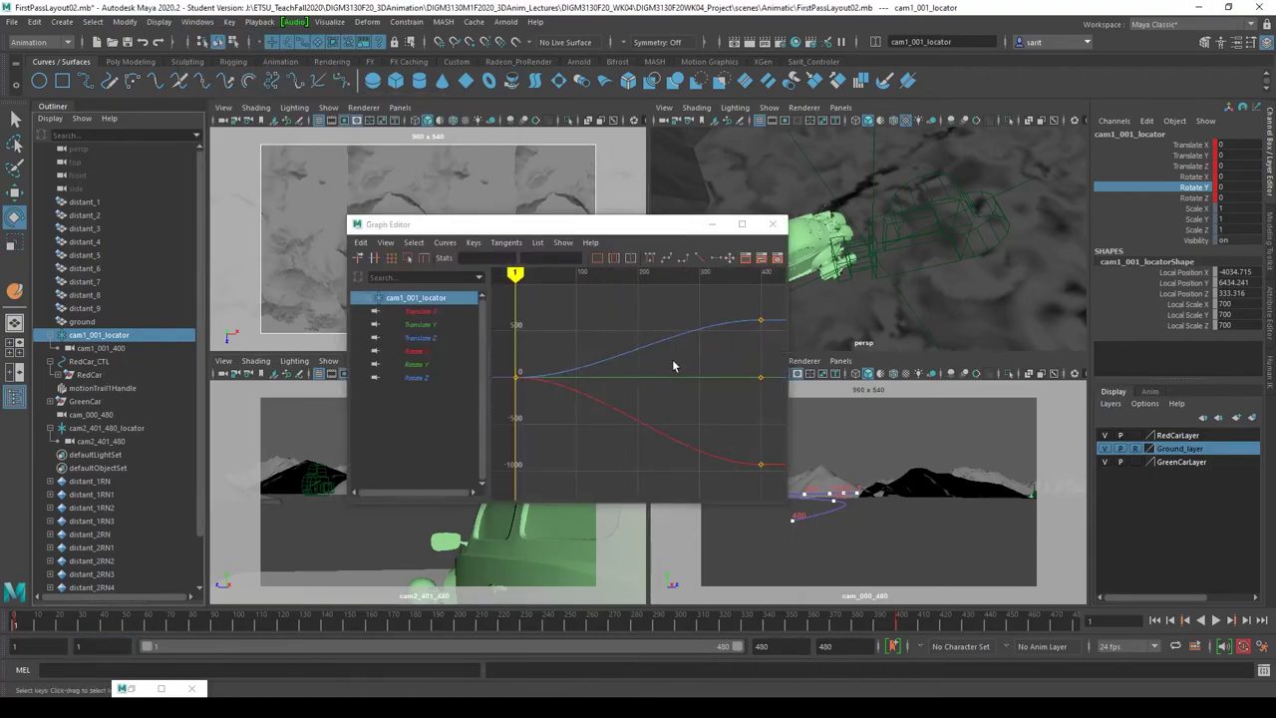
pyautogui.click(666, 437)
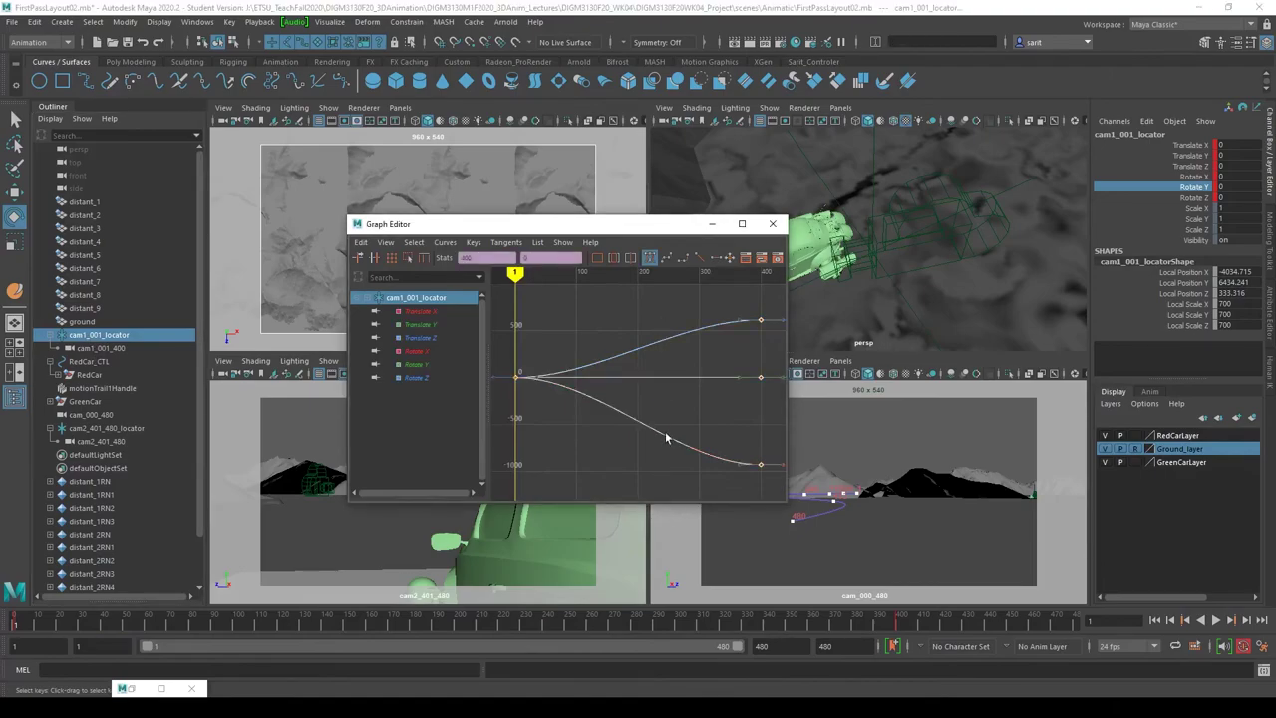
pyautogui.click(700, 257)
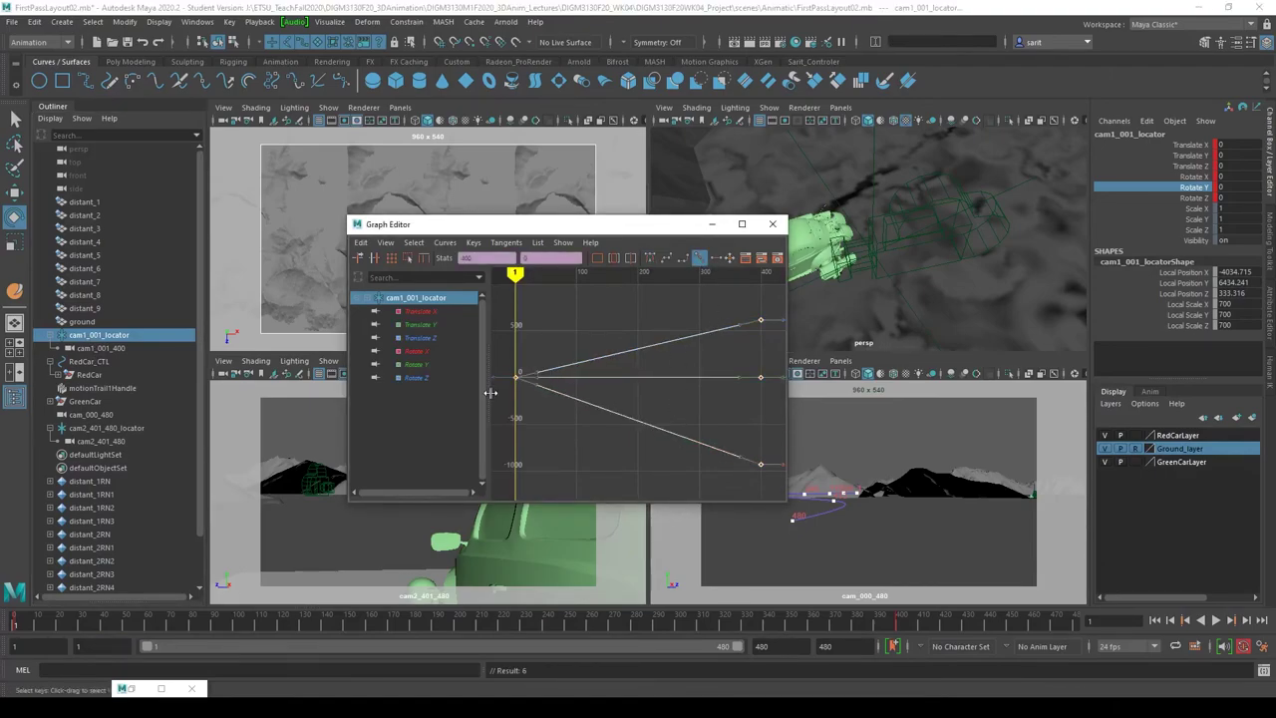
pyautogui.click(711, 223)
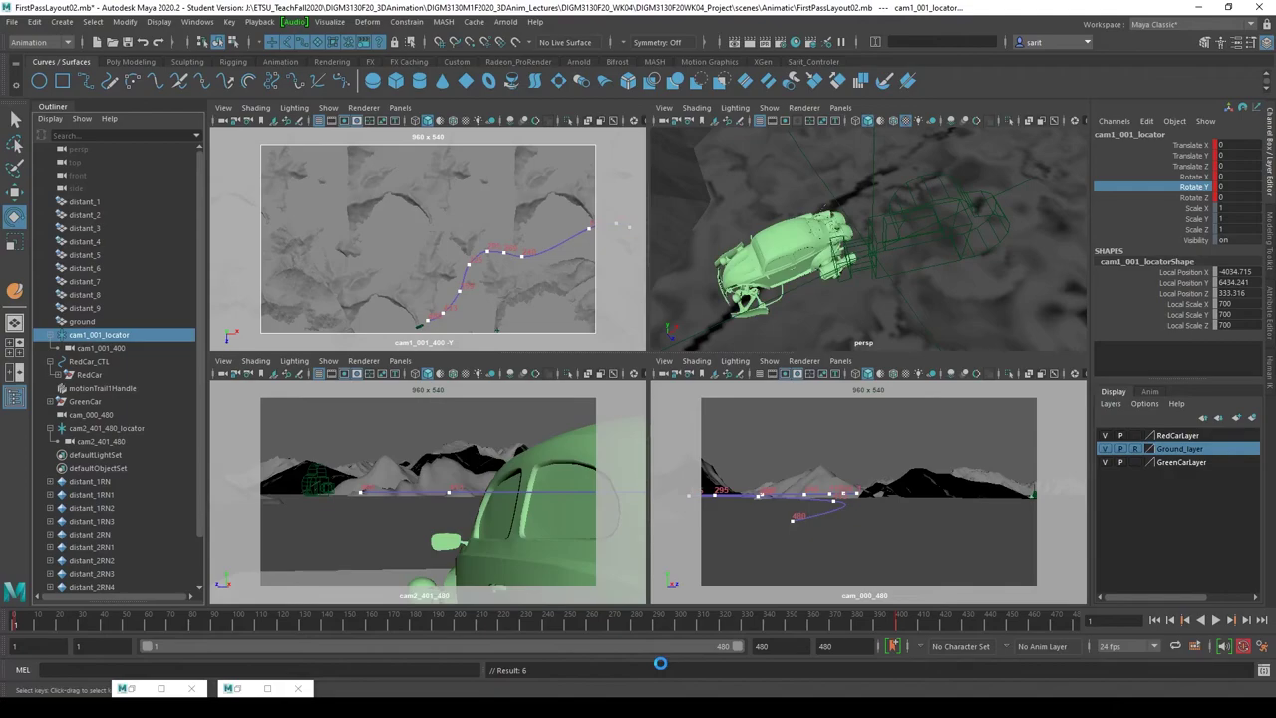
pyautogui.hotkey('ctrl', 's')
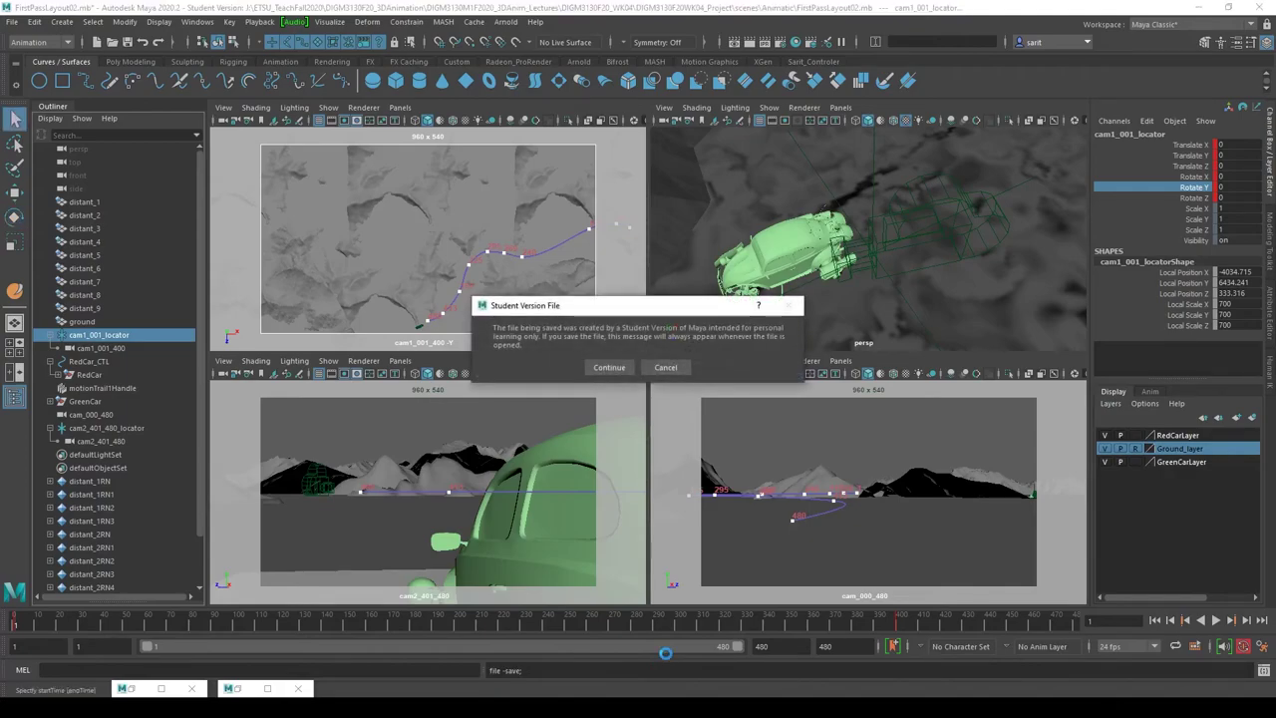
pyautogui.click(609, 366)
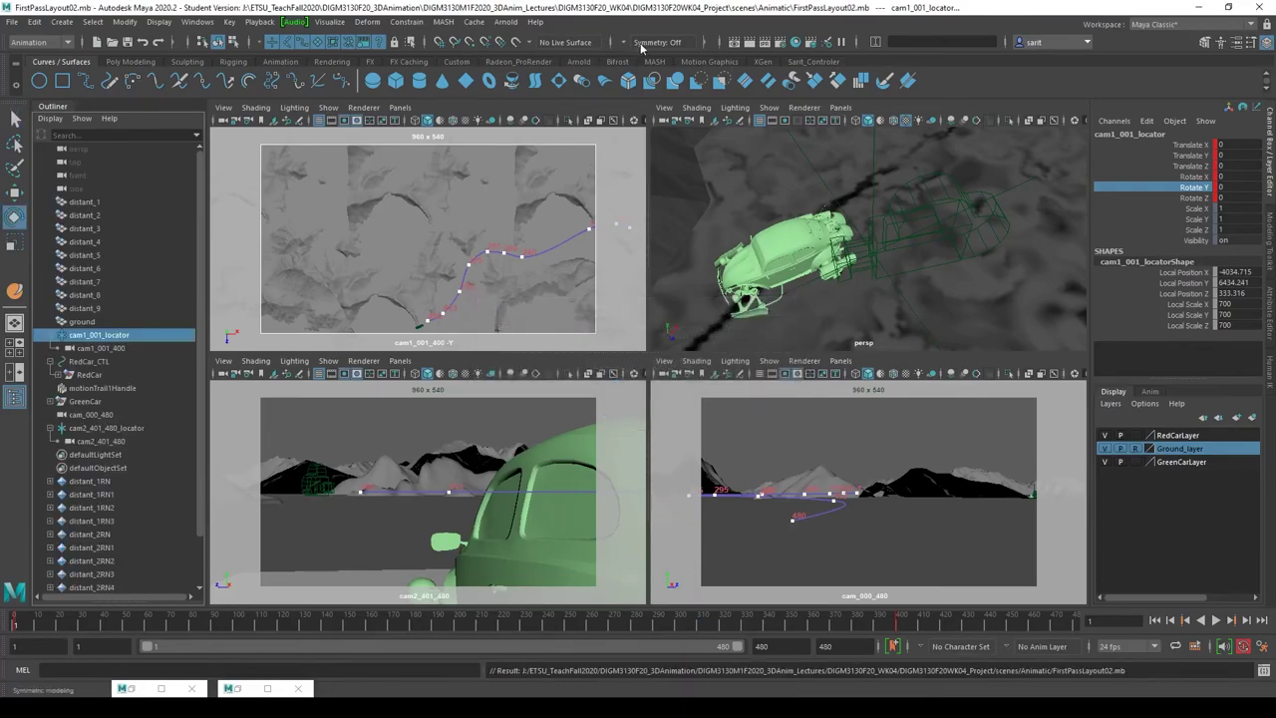
# - In the render settings, set the renderer to Maya Hardware 2.0
pyautogui.click(783, 42)
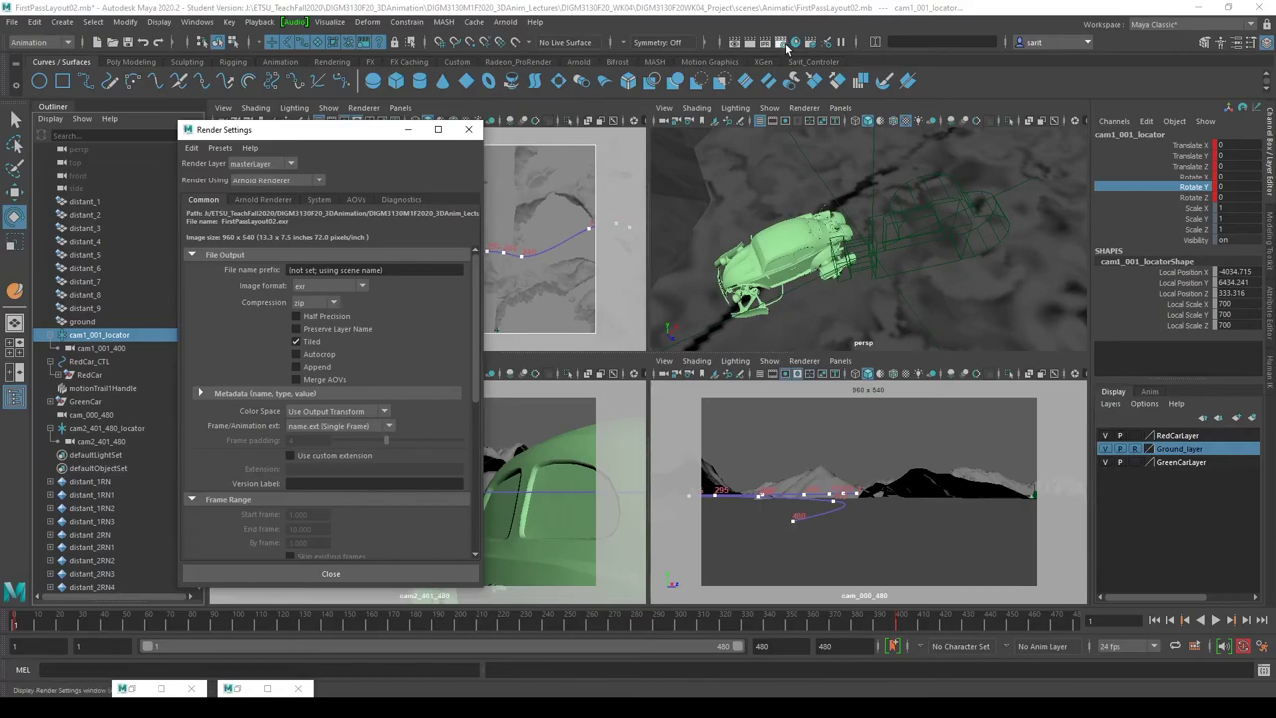
pyautogui.moveTo(335, 129); pyautogui.dragTo(830, 147)
pyautogui.click(794, 197)
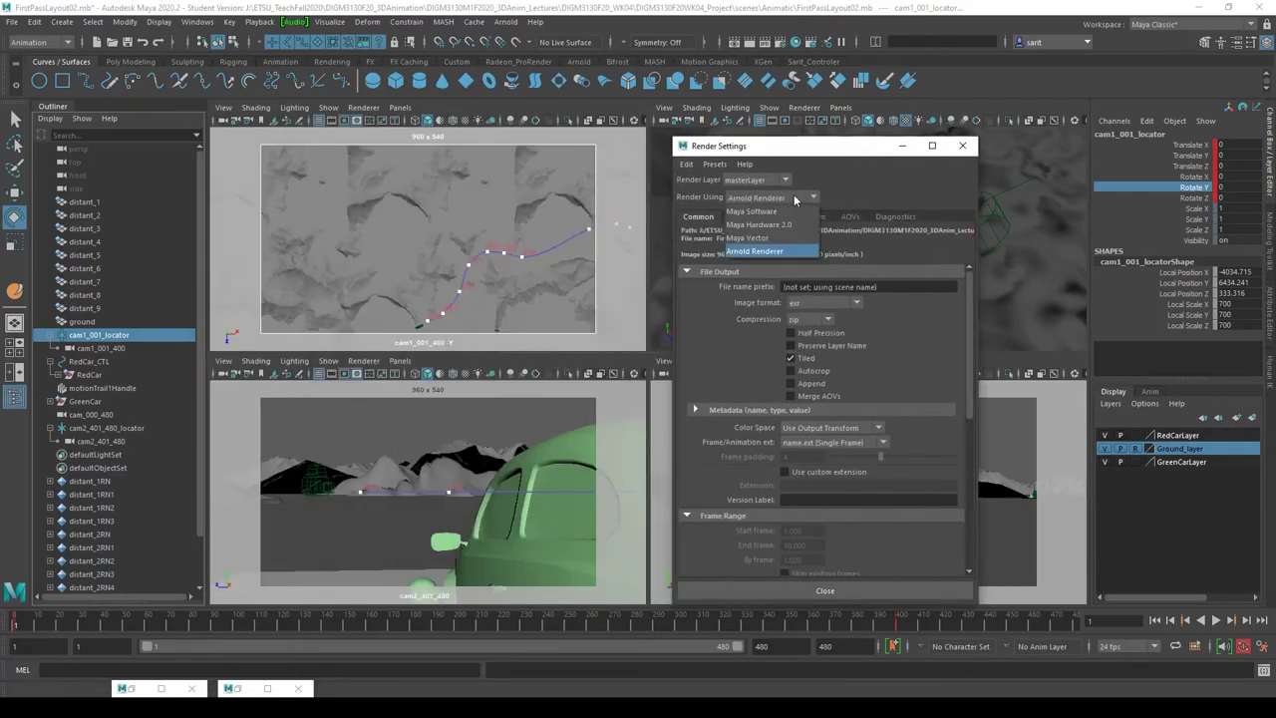
pyautogui.click(788, 225)
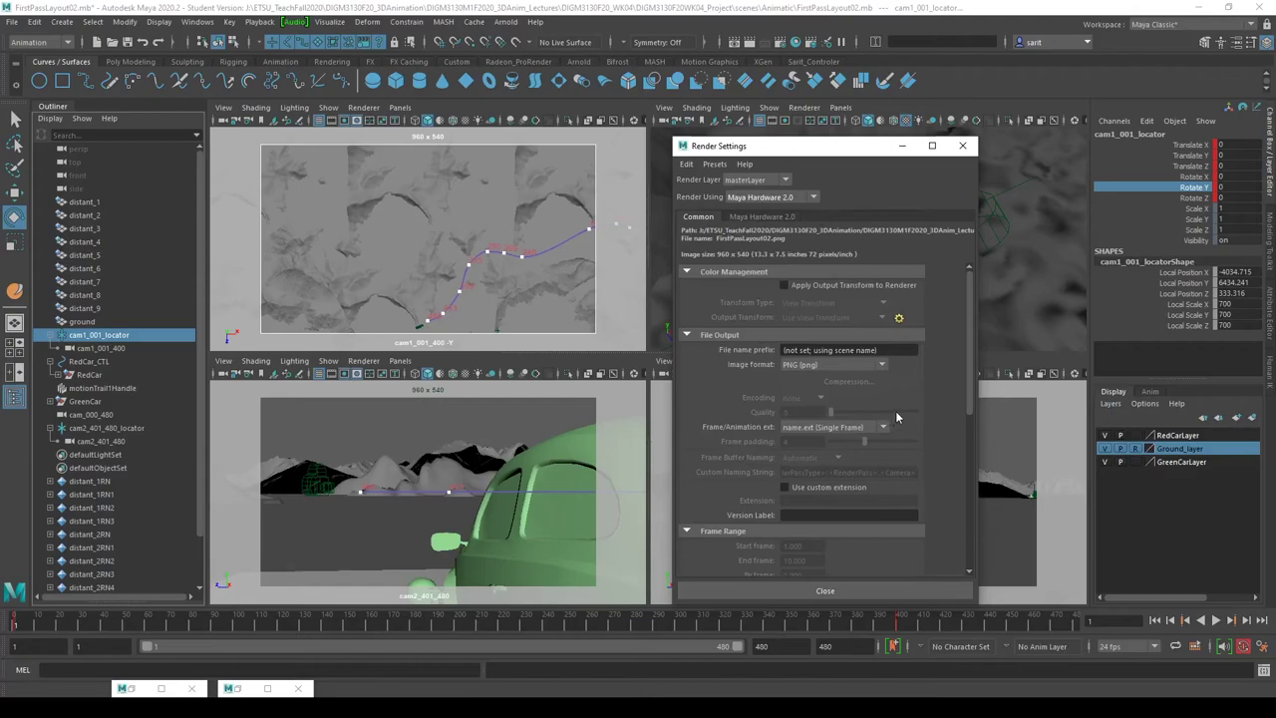
# - Set the render image size preset to HD 720
pyautogui.scroll(-10, 890, 447)
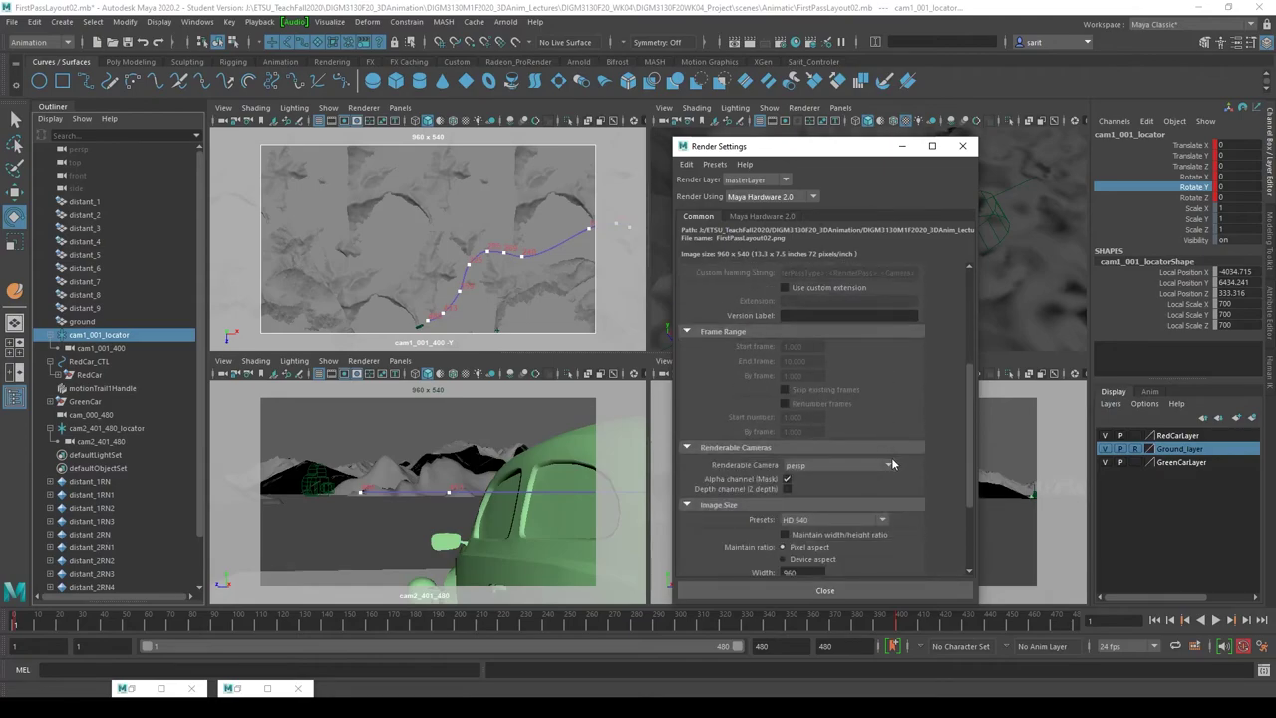
pyautogui.click(827, 389)
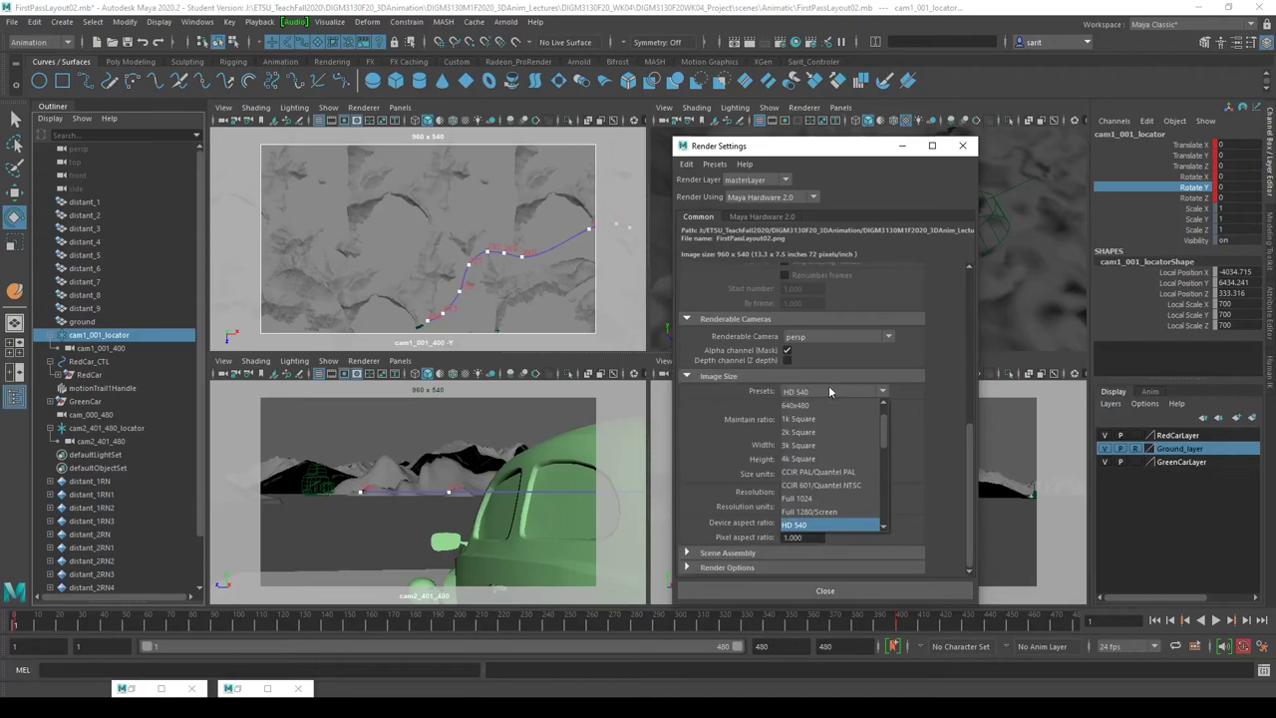
pyautogui.click(921, 418)
pyautogui.click(848, 392)
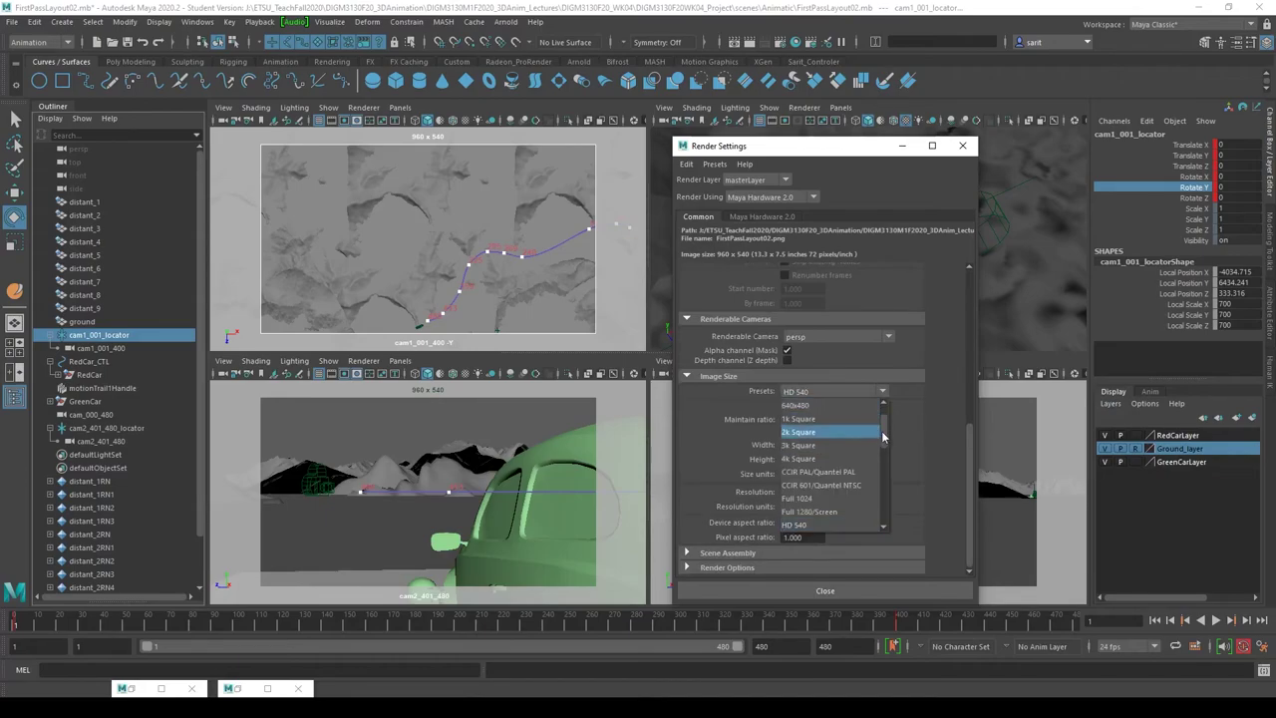
pyautogui.moveTo(881, 431)
pyautogui.mouseDown()
pyautogui.moveTo(880, 464)
pyautogui.moveTo(883, 445)
pyautogui.mouseUp()
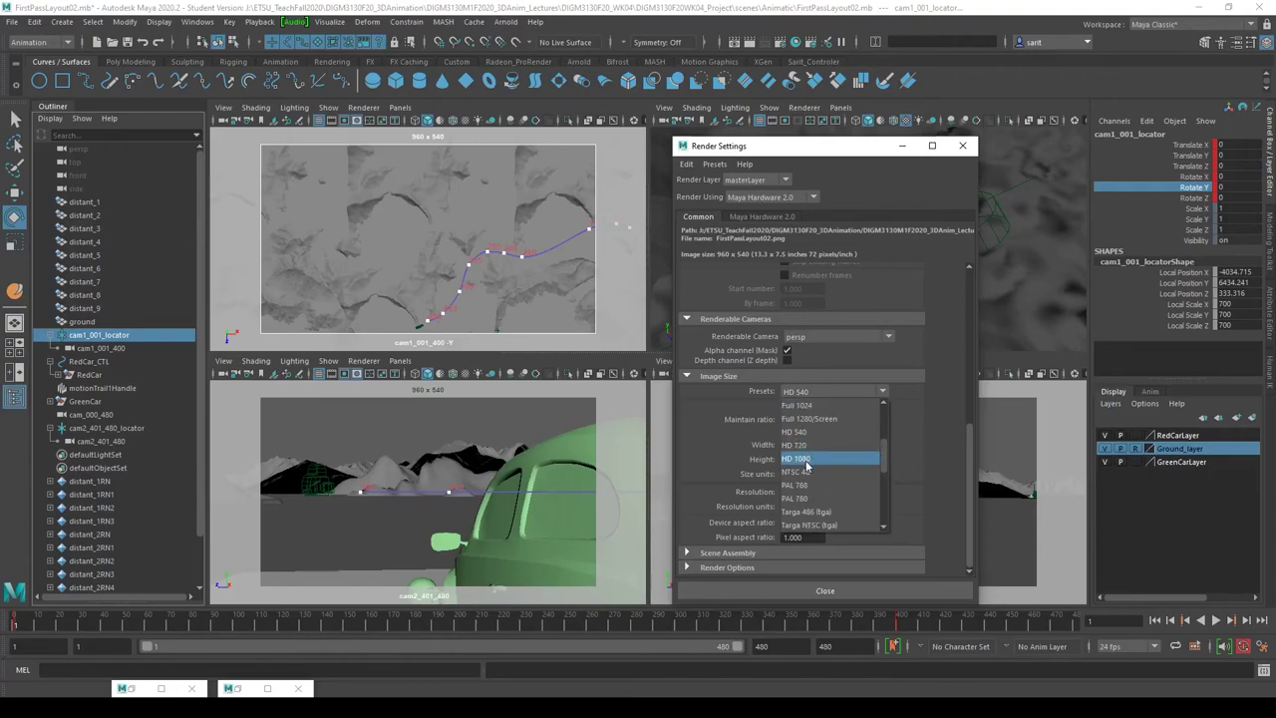
pyautogui.click(805, 446)
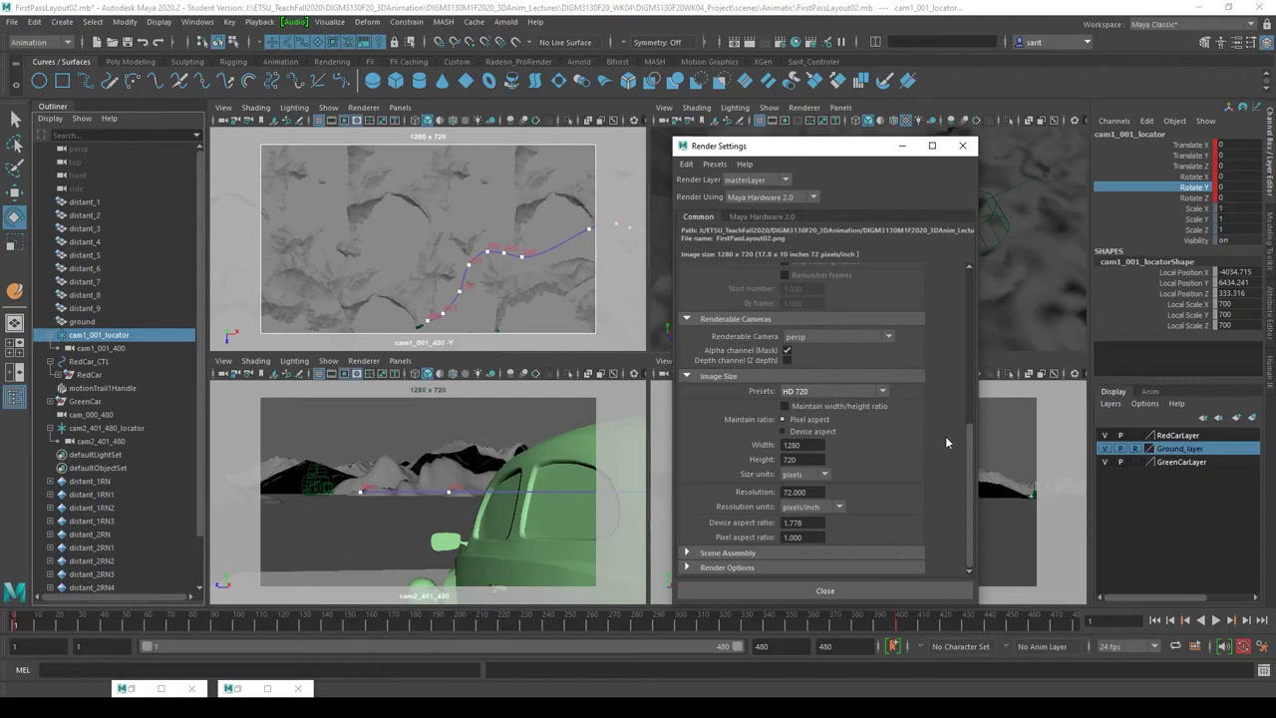
# - Set the render image size preset to HD 1080 and close the render settings
pyautogui.click(846, 389)
pyautogui.click(812, 460)
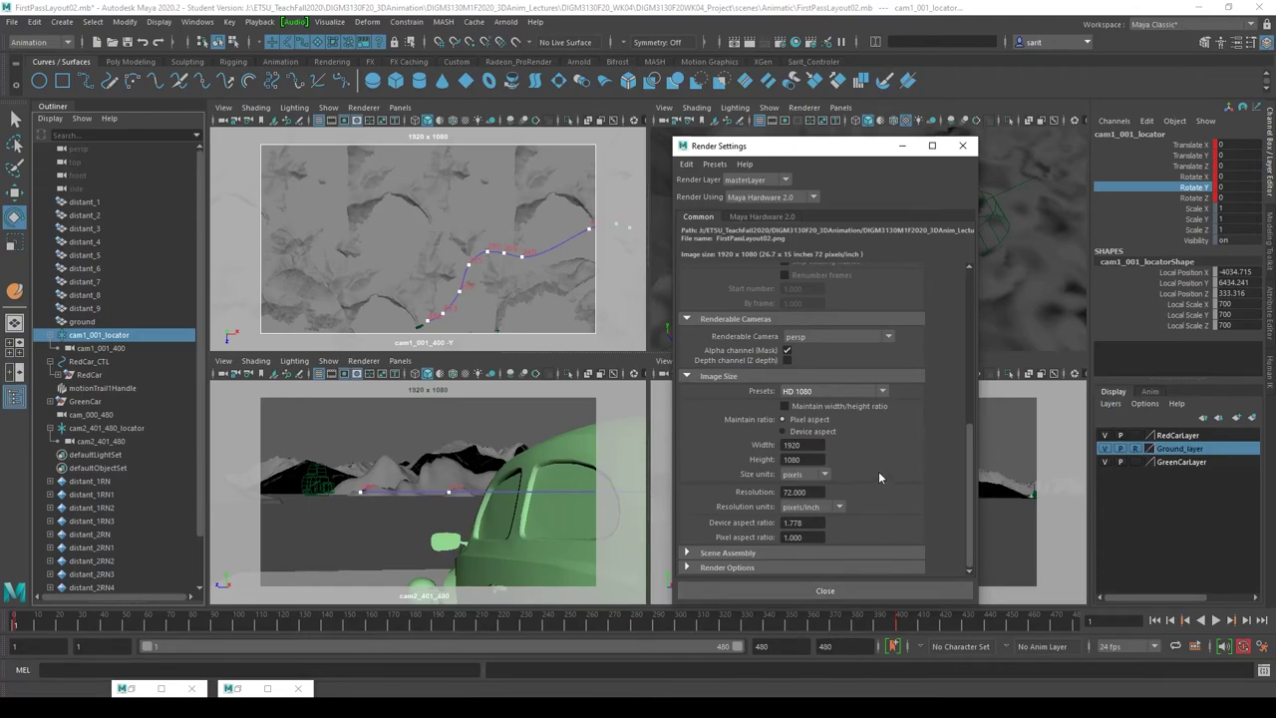
pyautogui.scroll(4, 878, 471)
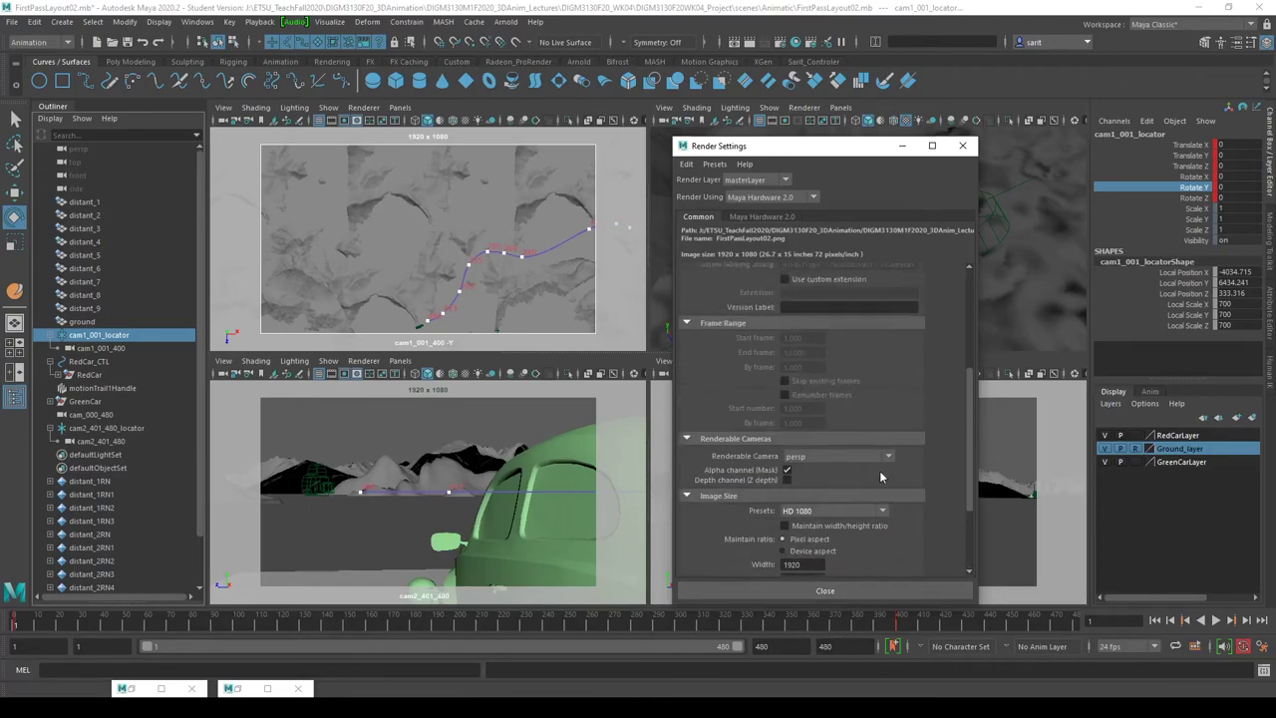
pyautogui.click(909, 589)
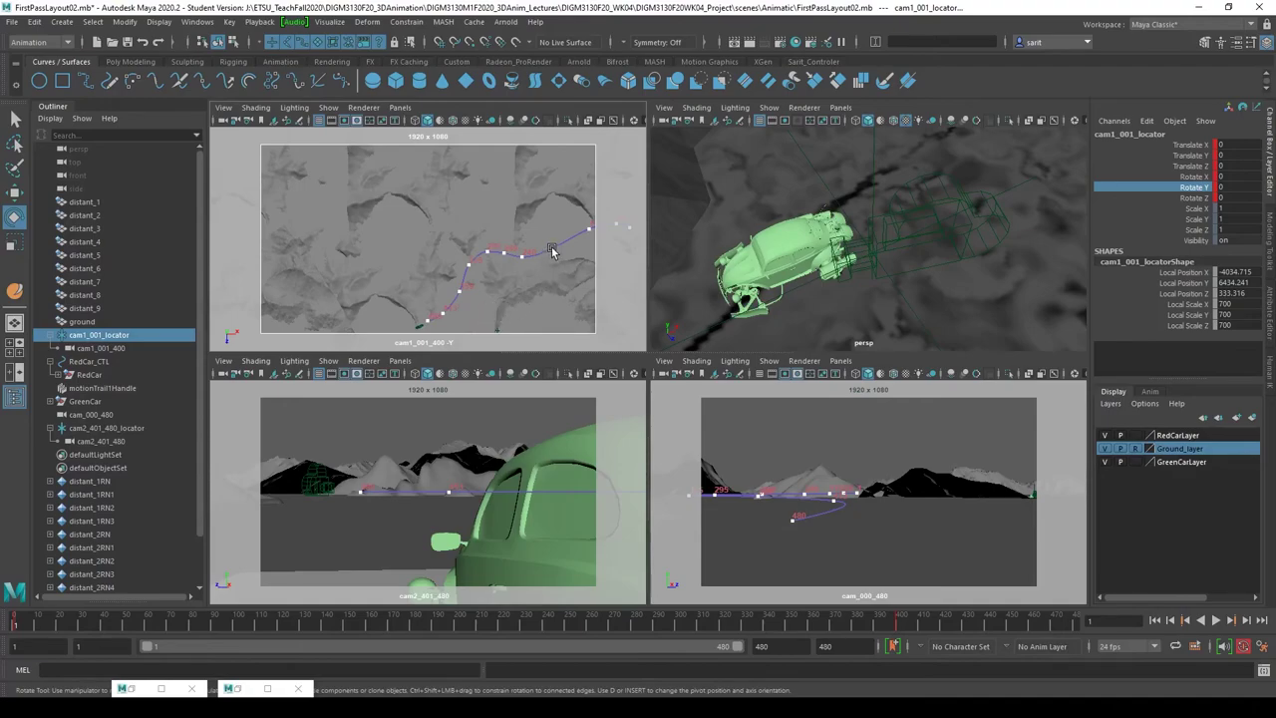
# - Put the red car's motion trail on a new display layer named MotionTrail_layer and hide that layer
pyautogui.click(549, 249)
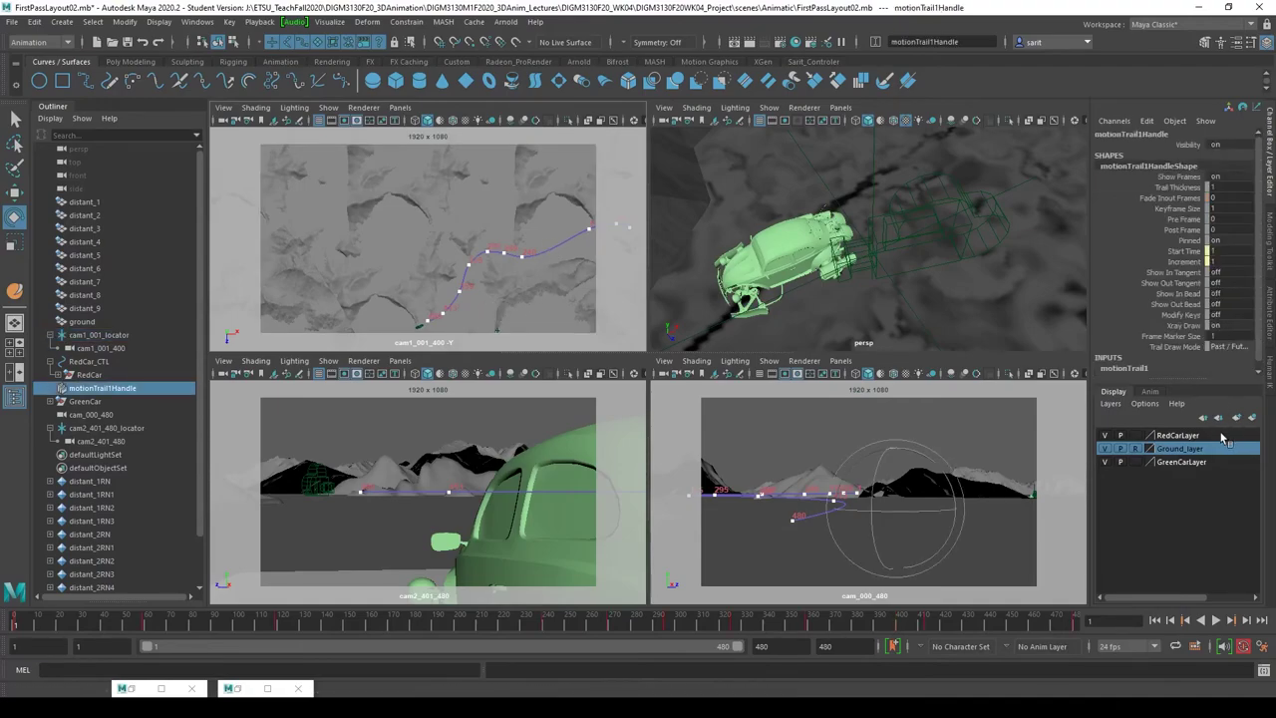
pyautogui.click(1252, 420)
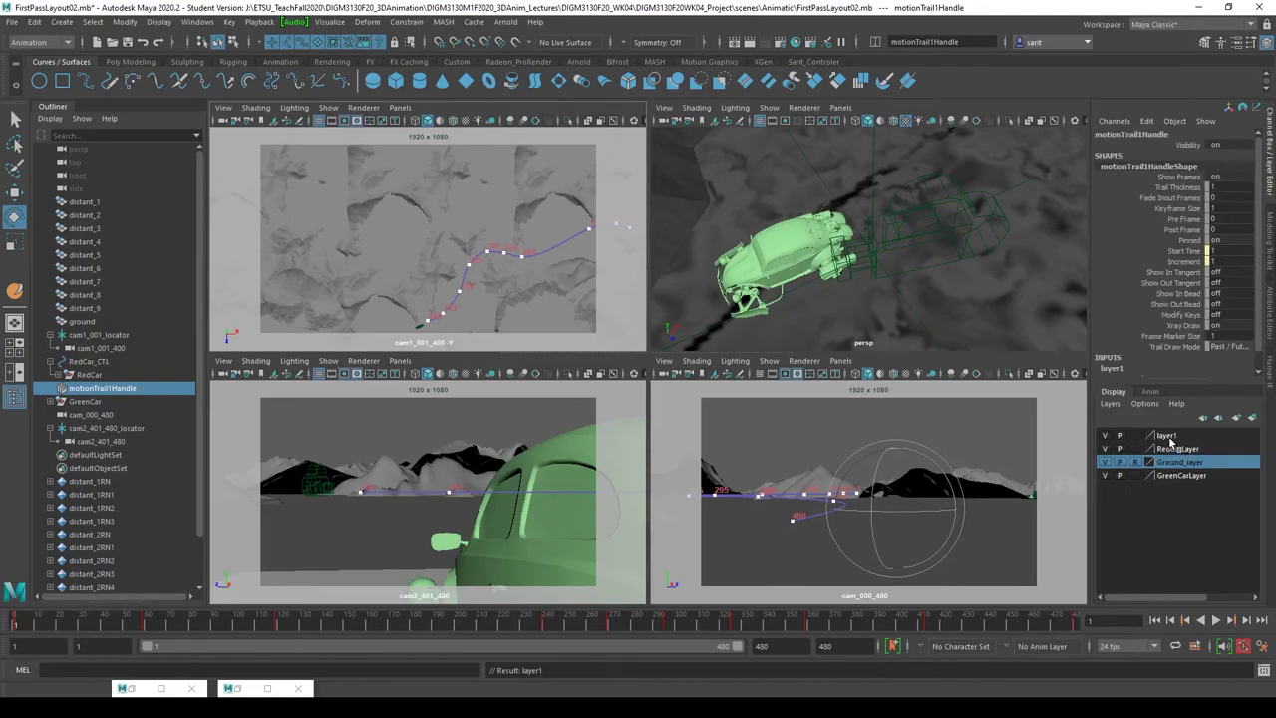
pyautogui.doubleClick(1168, 435)
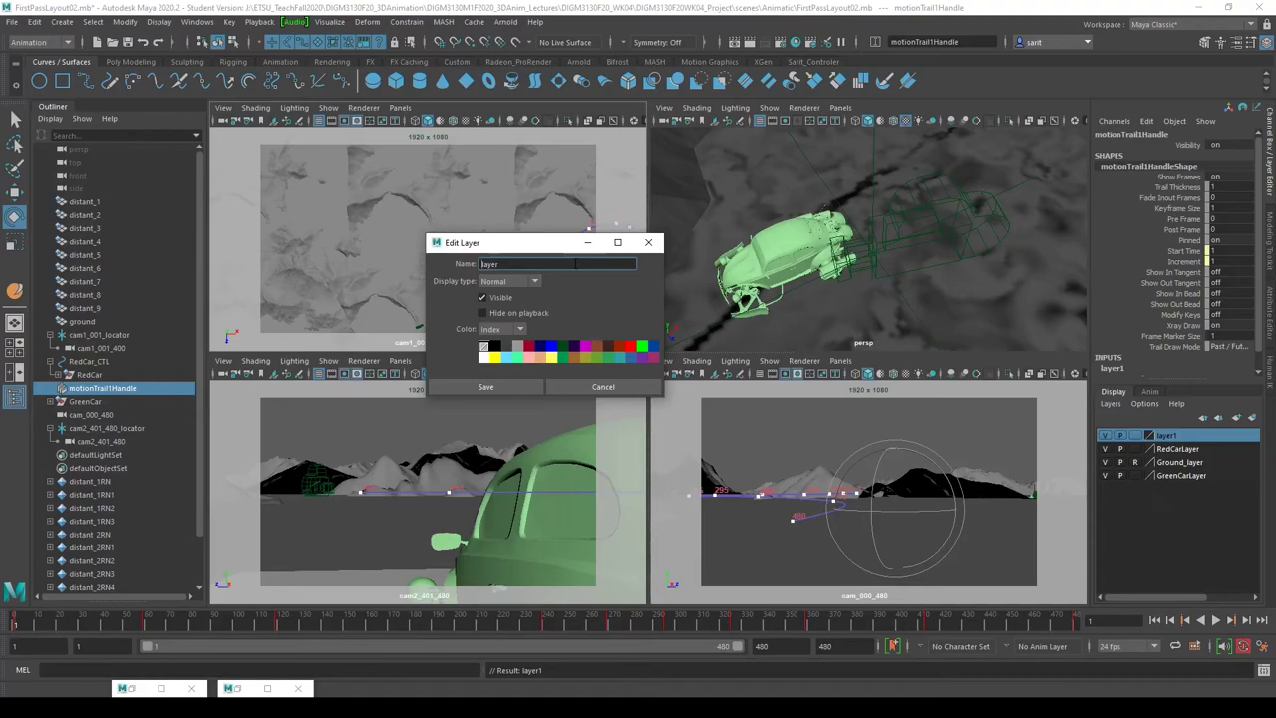
pyautogui.write('Motion1')
pyautogui.write('rail_')
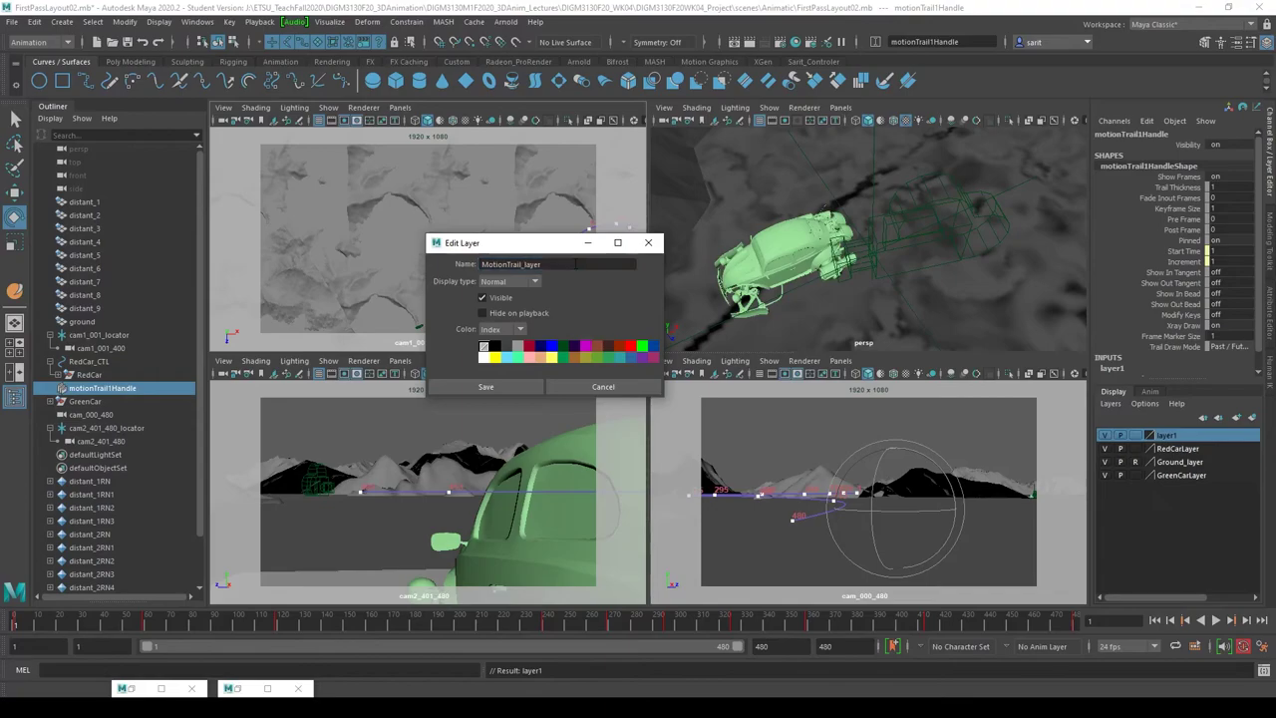
pyautogui.click(517, 388)
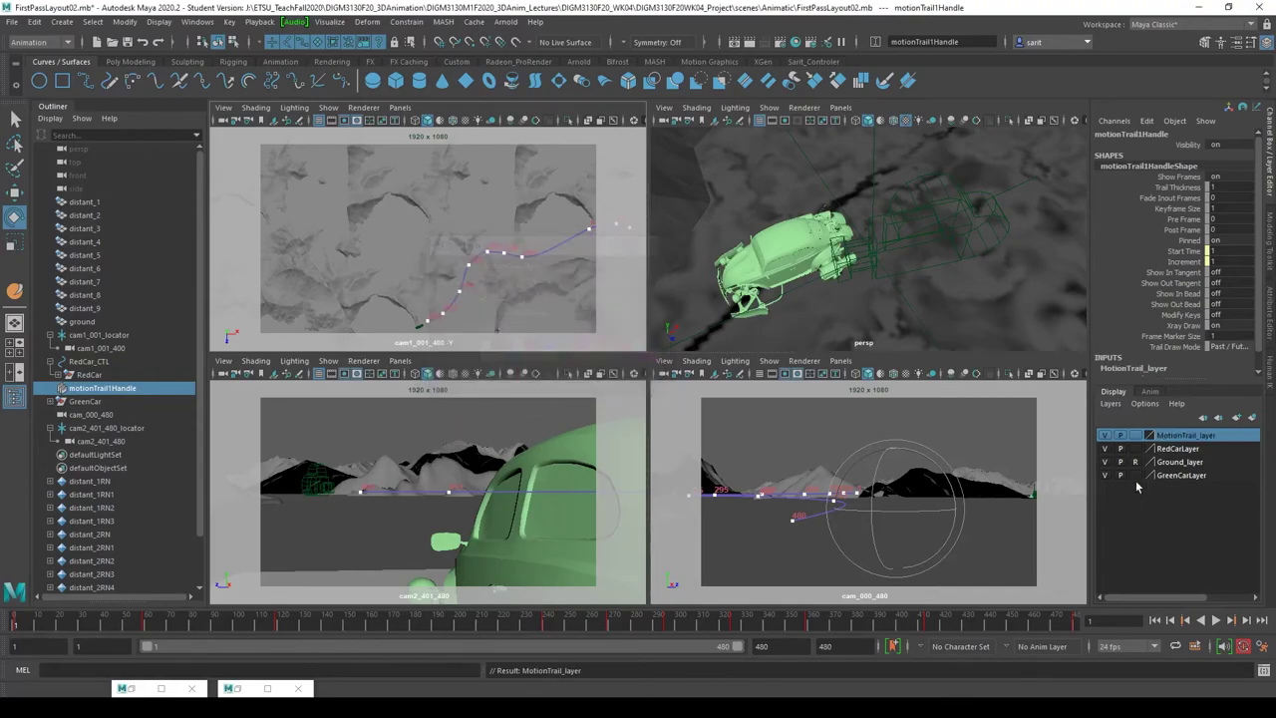
pyautogui.click(1103, 434)
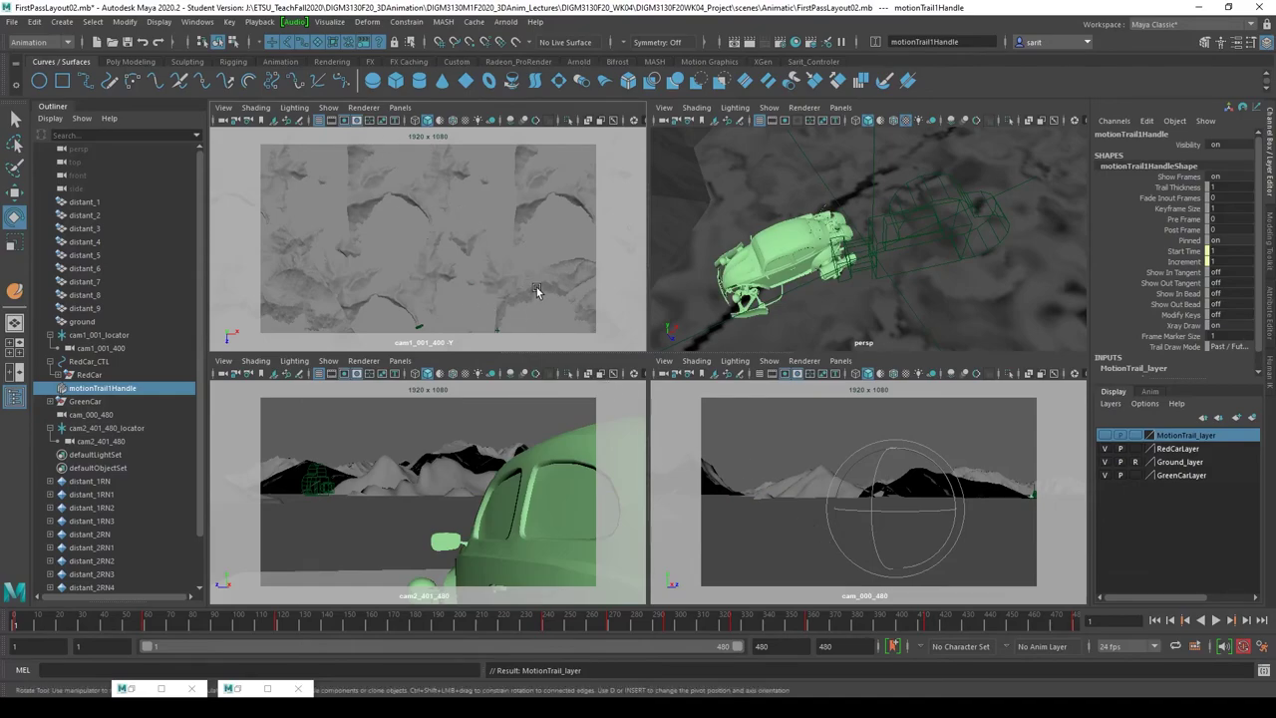
# - Enlarge the cam1_001_400 view and turn off the display of cameras and locators in it
pyautogui.press('space')
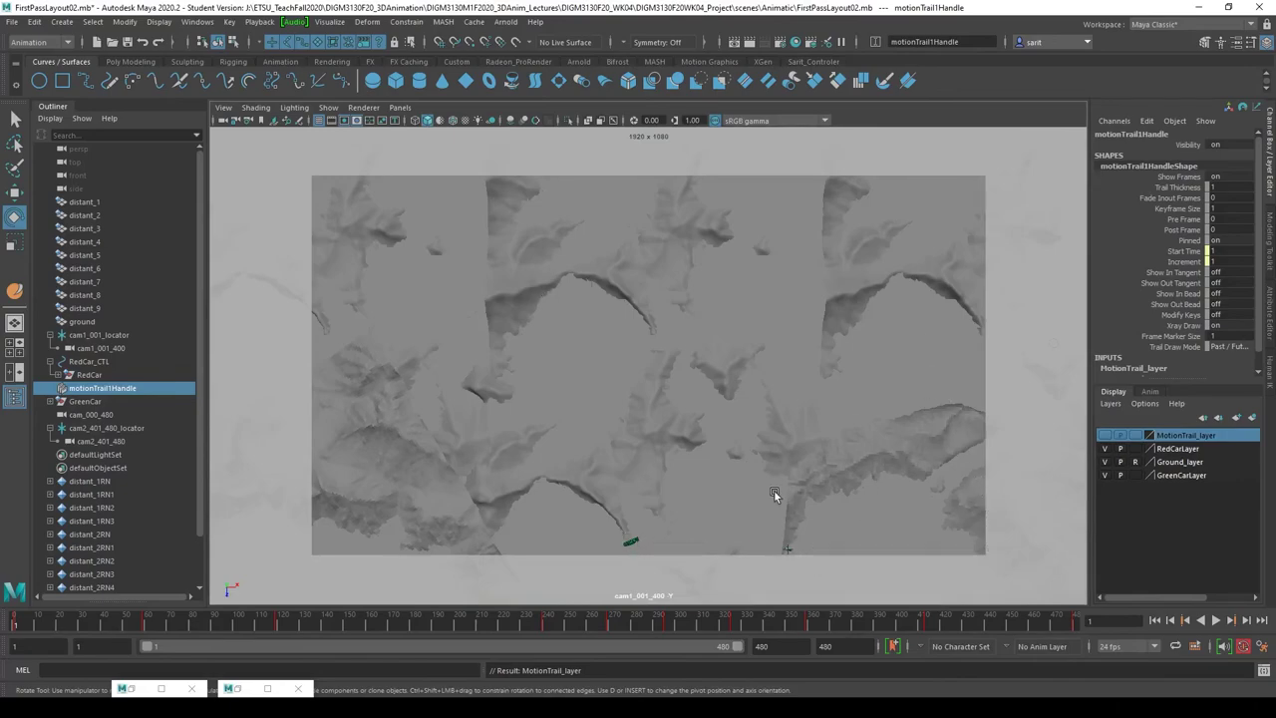
pyautogui.click(256, 110)
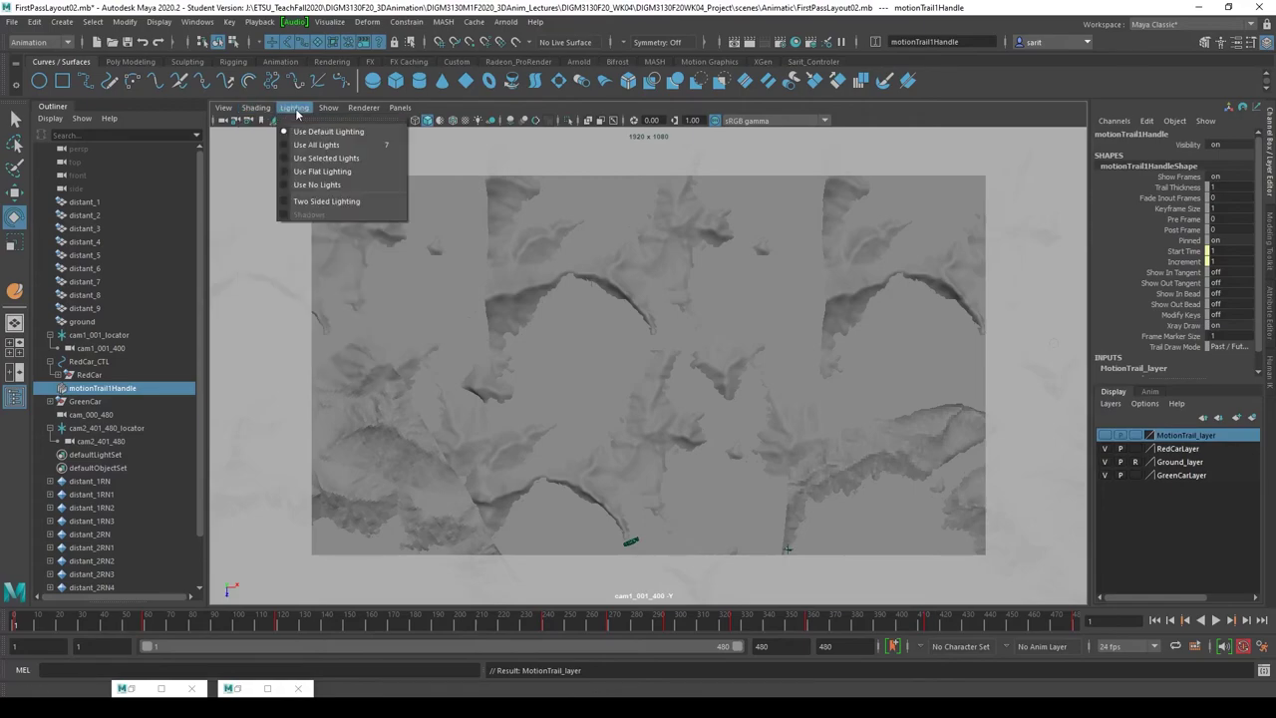
pyautogui.moveTo(324, 110)
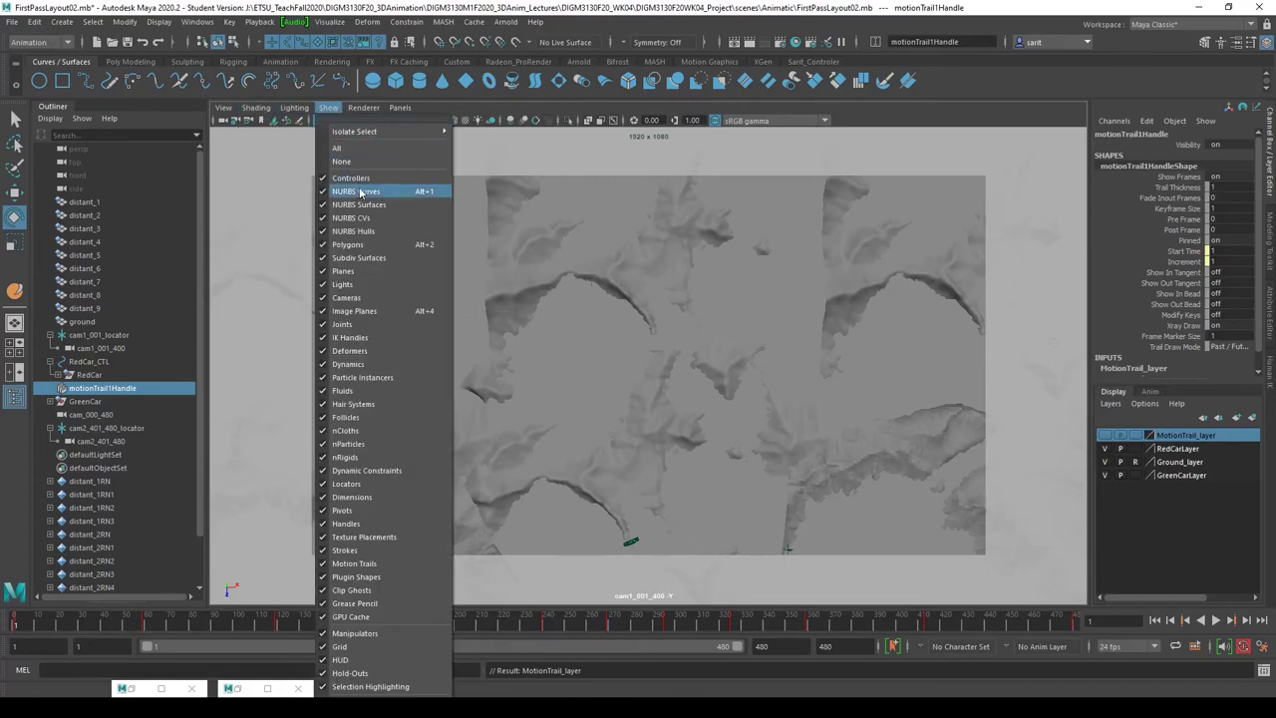
pyautogui.click(351, 246)
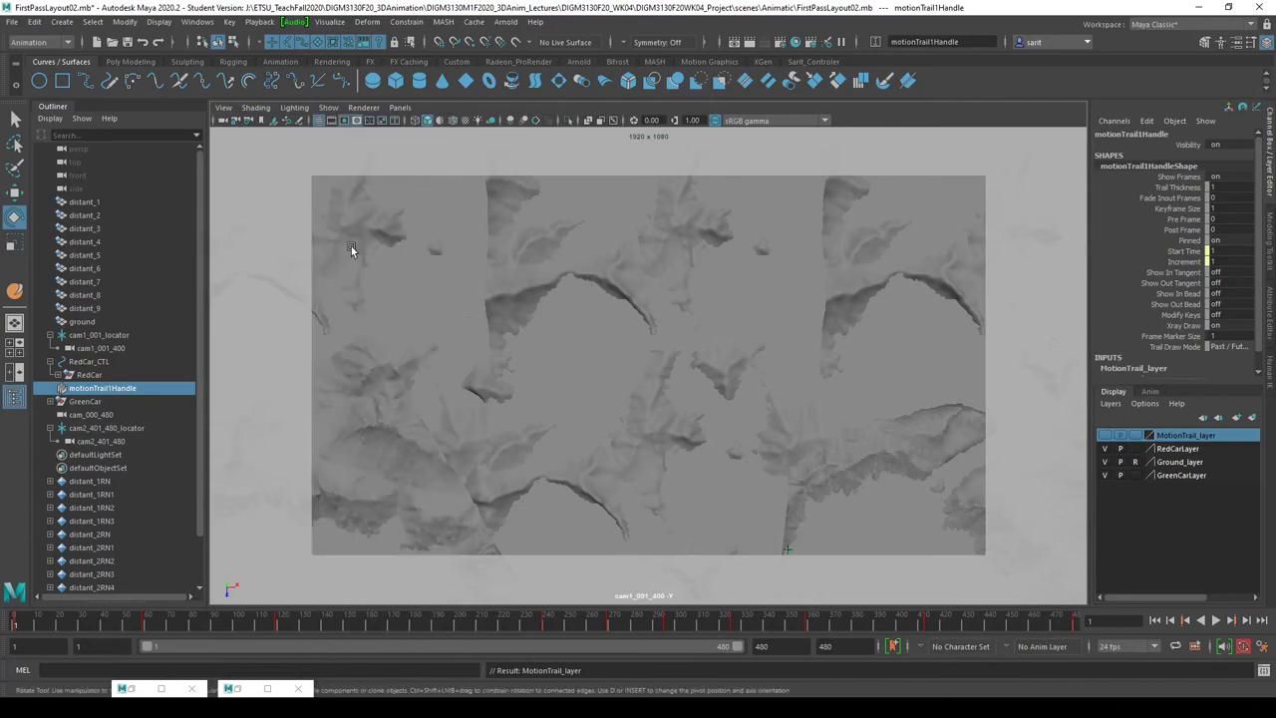
pyautogui.click(328, 107)
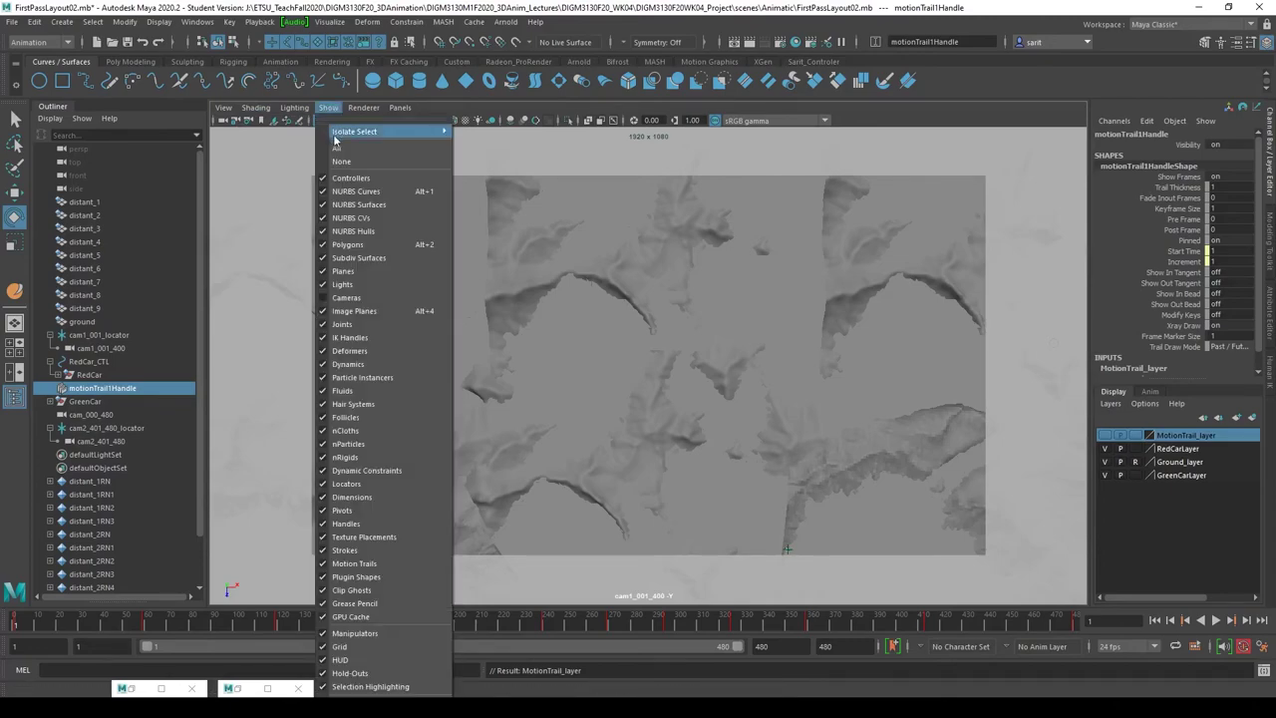
pyautogui.click(349, 488)
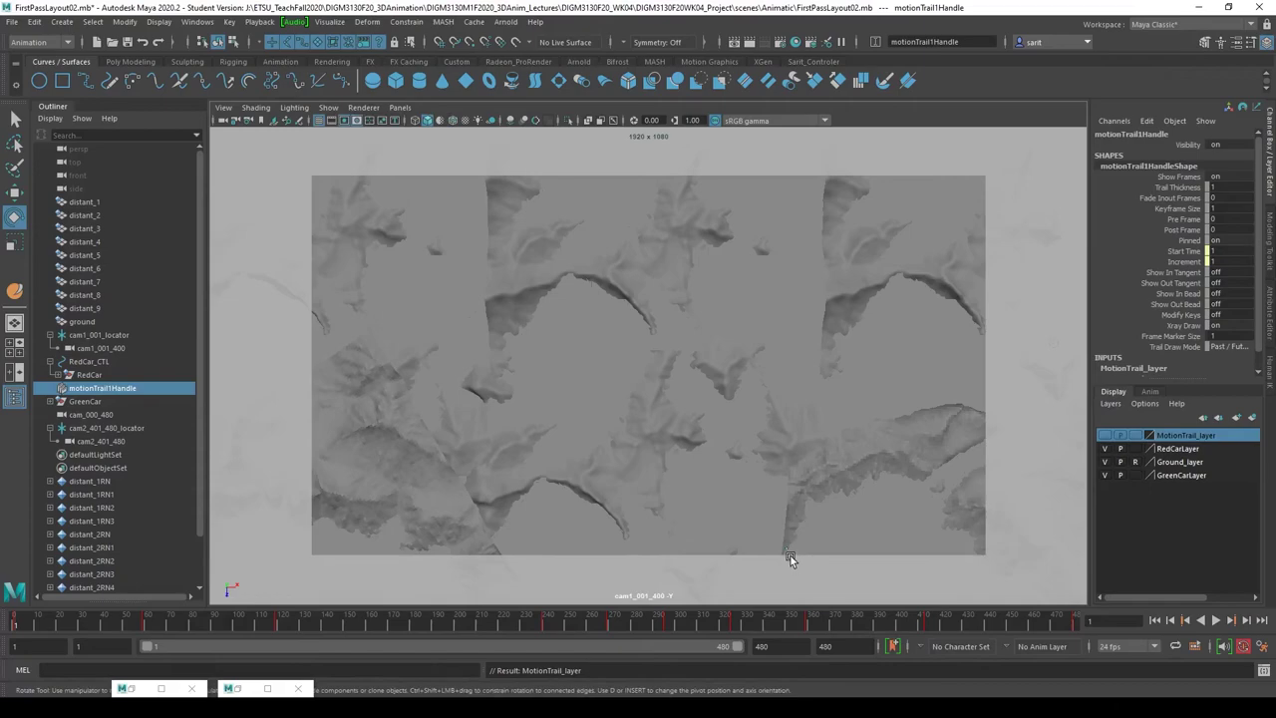
# - Select the GreenCar group together with the RedCar_CTL controller
pyautogui.press('q')
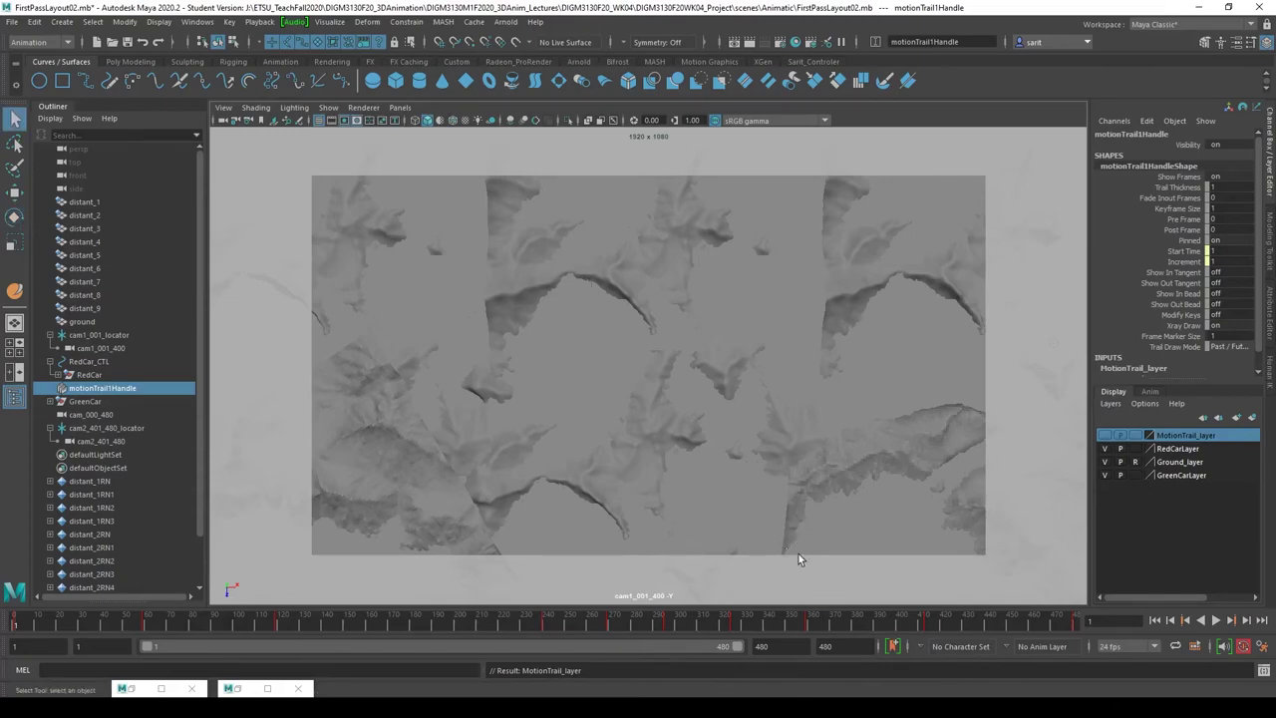
pyautogui.click(787, 551)
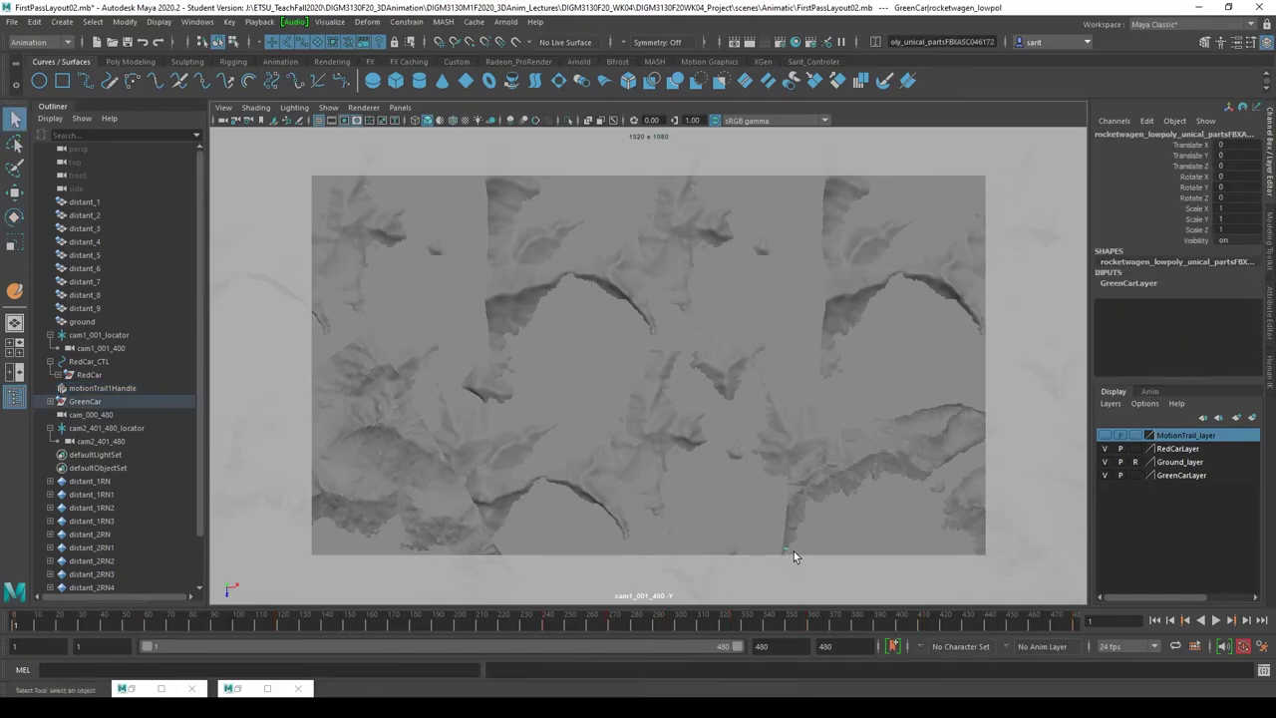
pyautogui.click(108, 403)
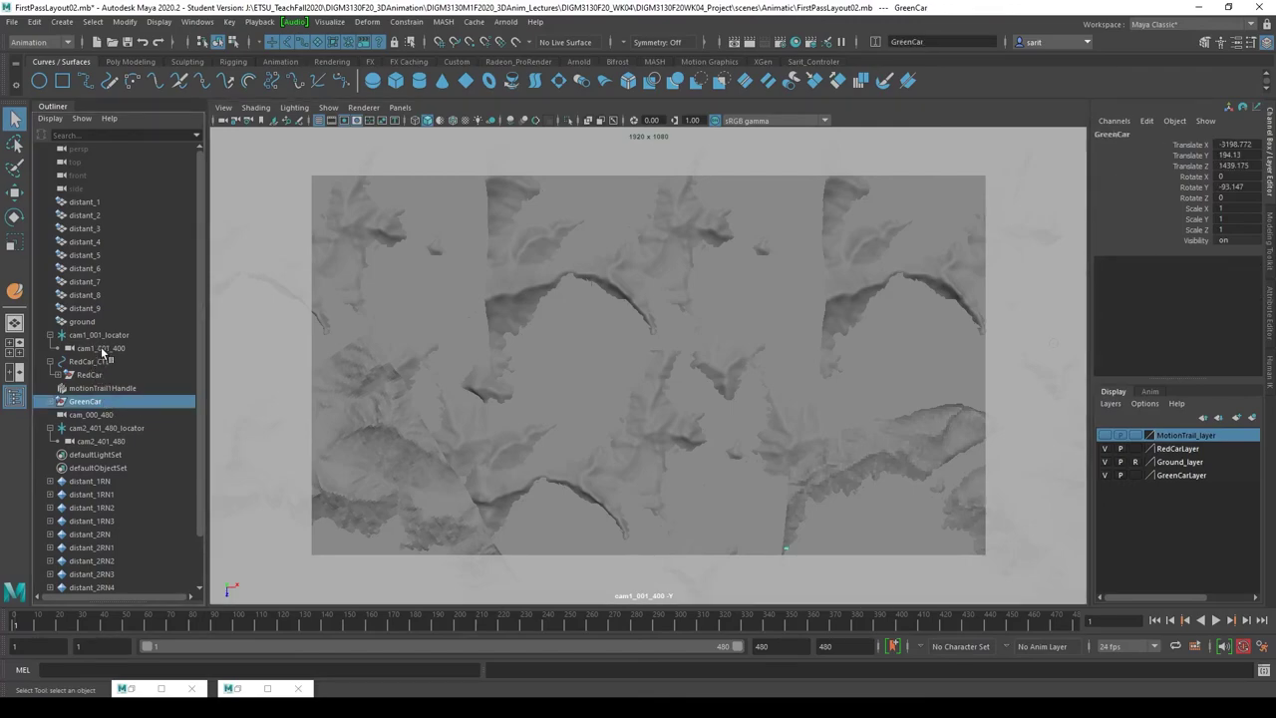
pyautogui.keyDown('ctrl'); pyautogui.click(95, 363); pyautogui.keyUp('ctrl')
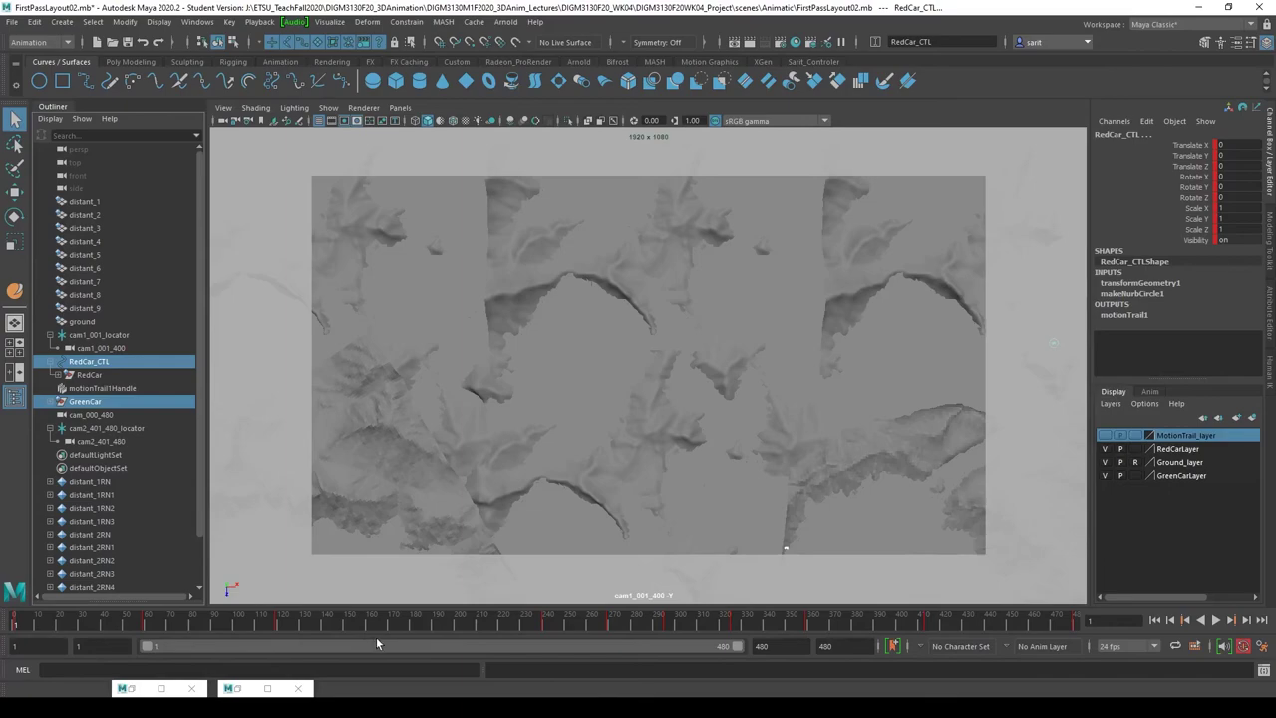
# - Set the end of the playback range to frame 400
pyautogui.rightClick(439, 623)
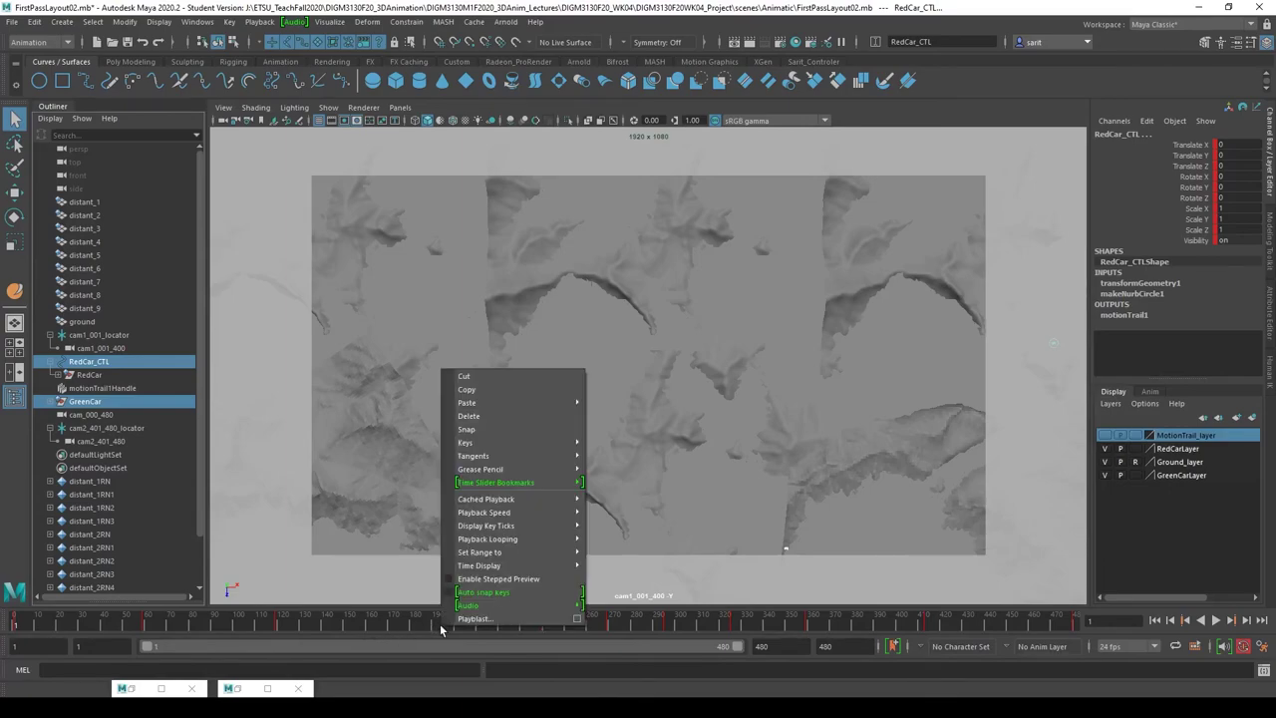
pyautogui.click(764, 645)
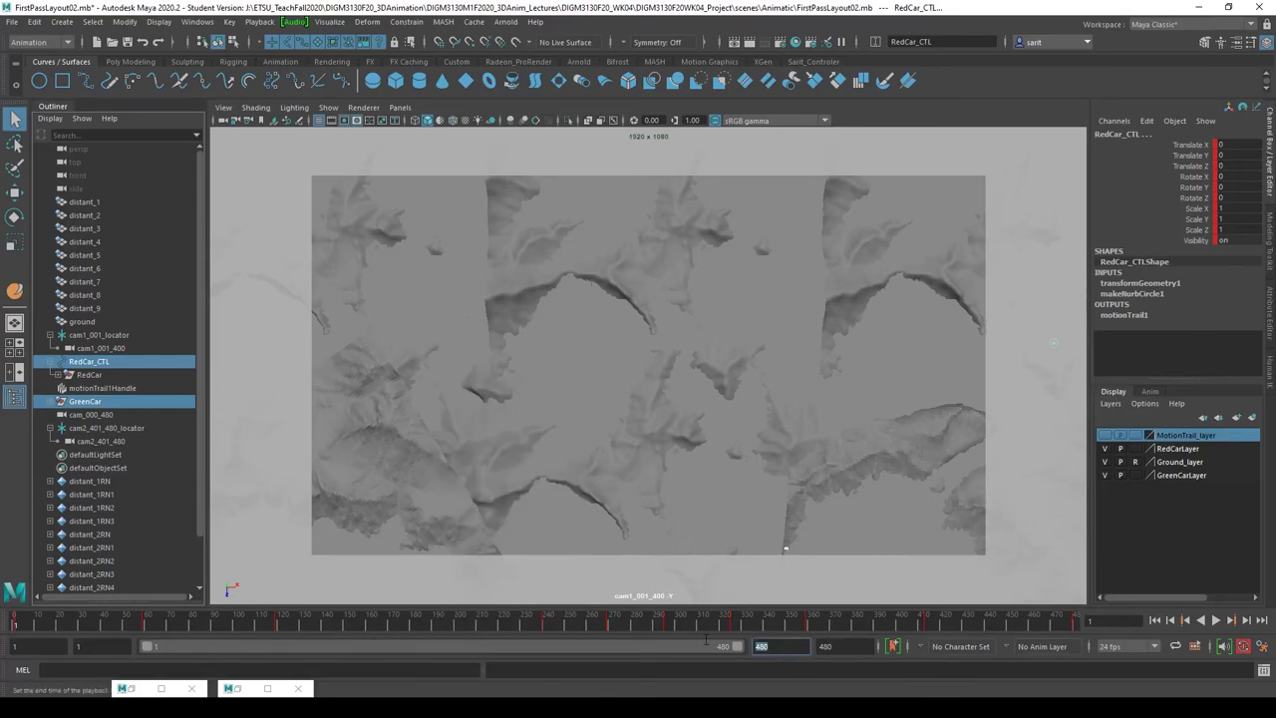
pyautogui.write('400')
pyautogui.press('Return')
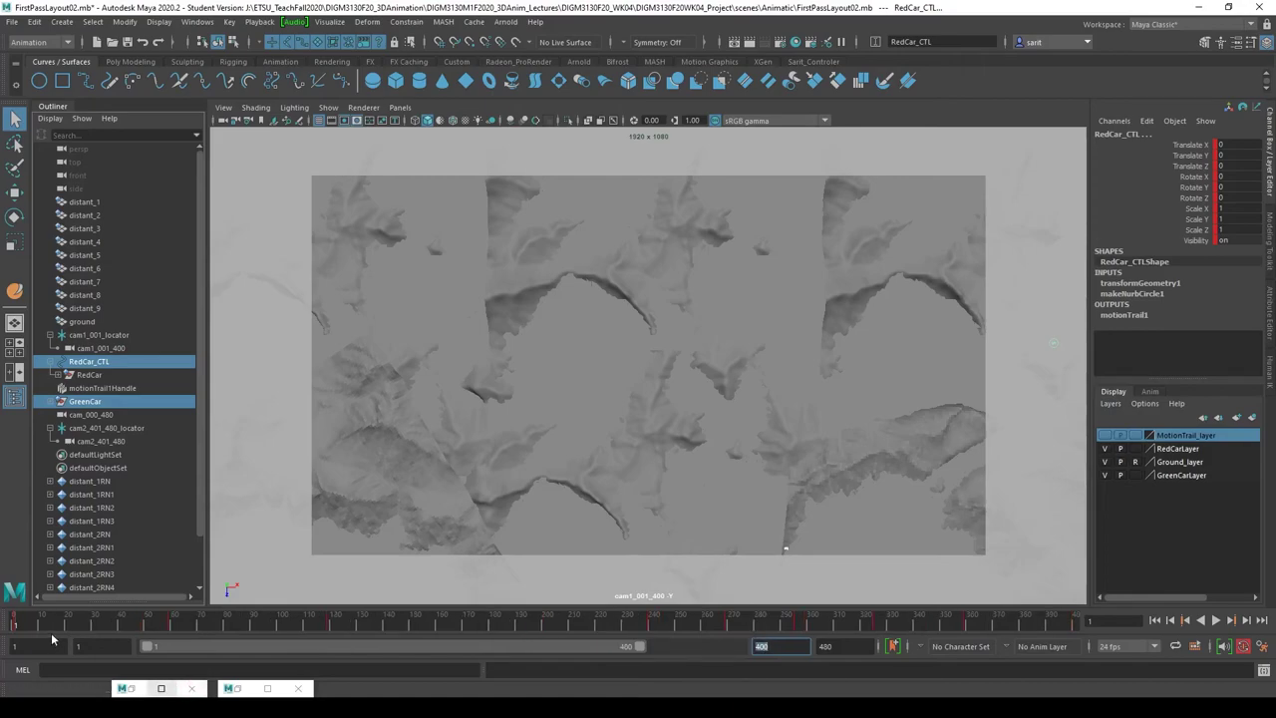
# - Open the playblast options and choose From Render Settings as the display size
pyautogui.rightClick(782, 628)
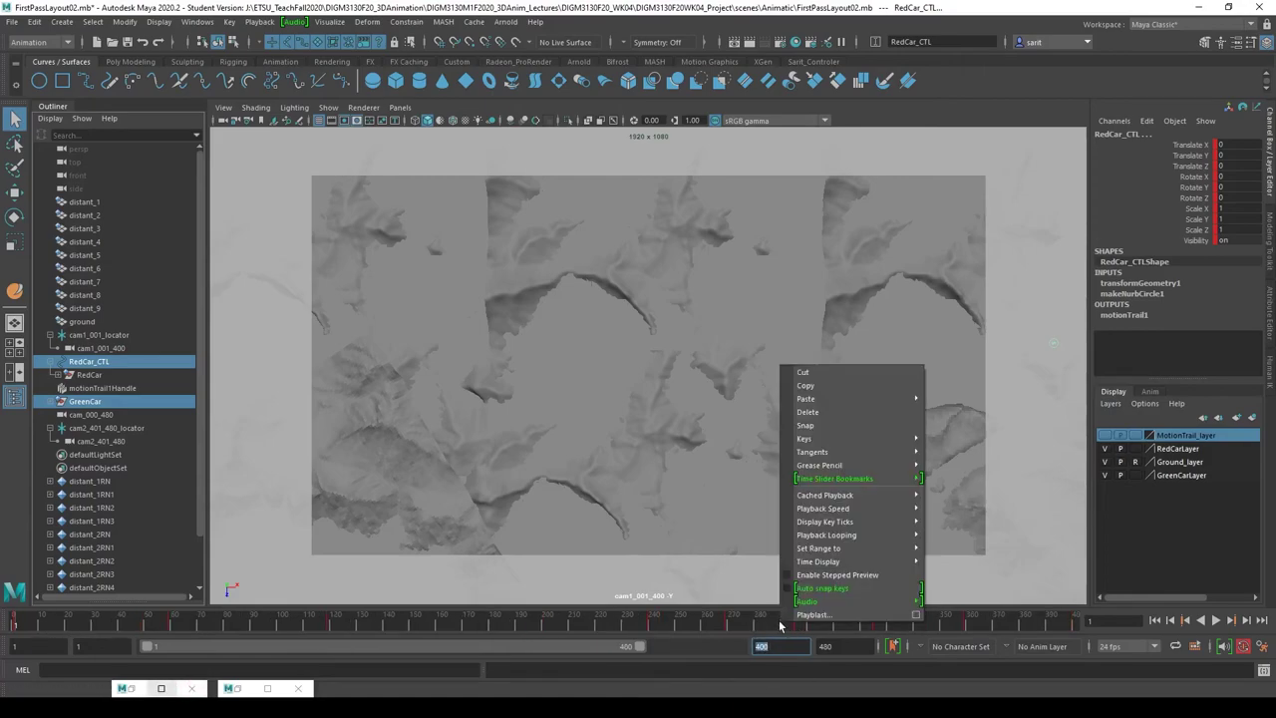
pyautogui.moveTo(914, 538)
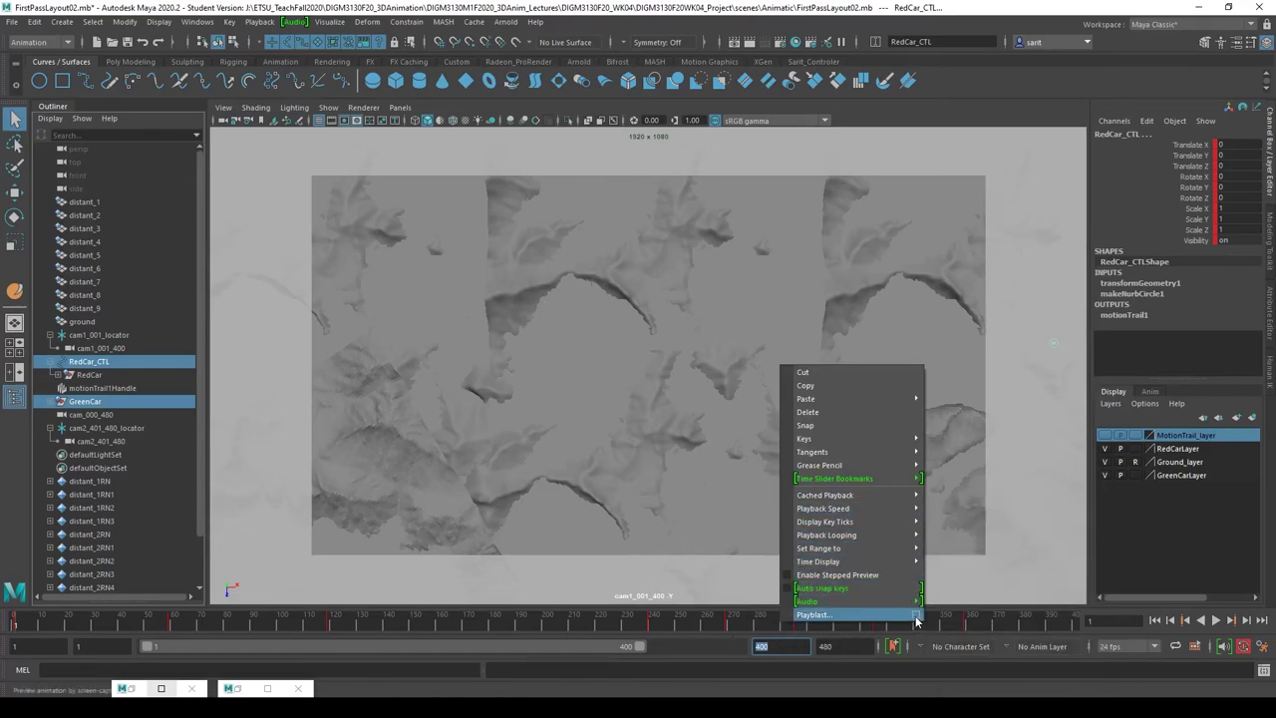
pyautogui.click(916, 614)
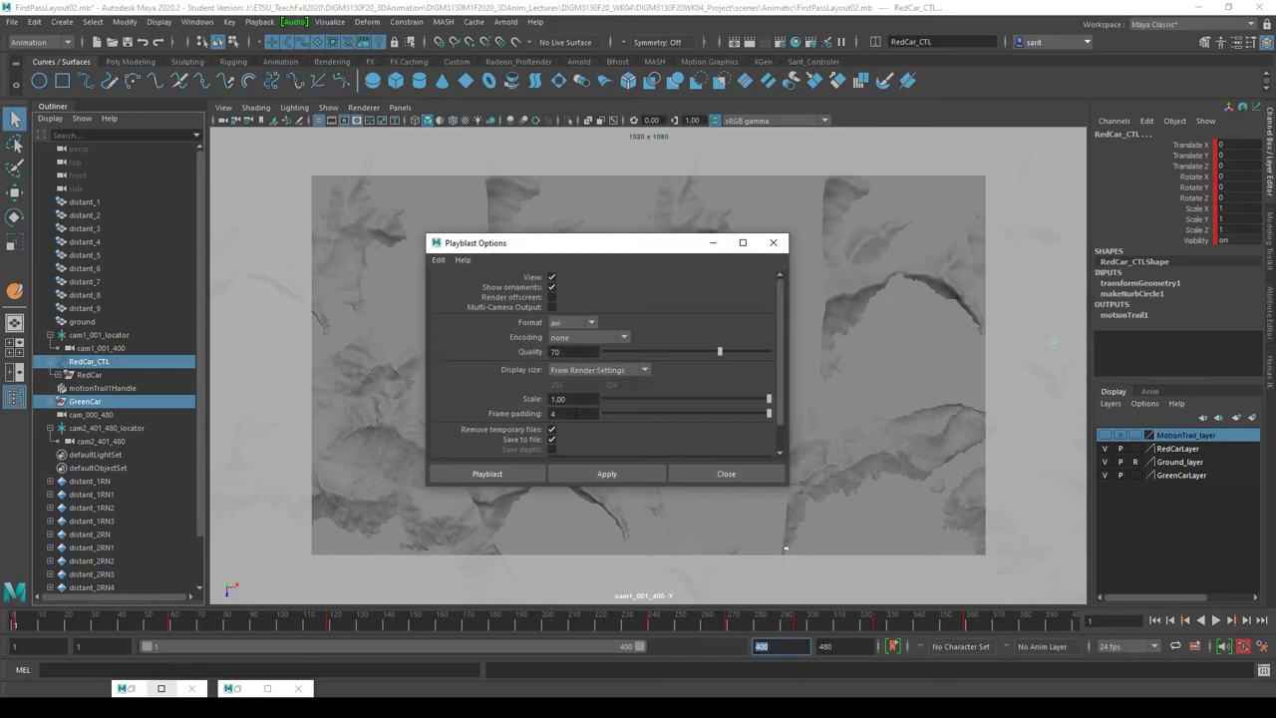
pyautogui.scroll(-2, 652, 399)
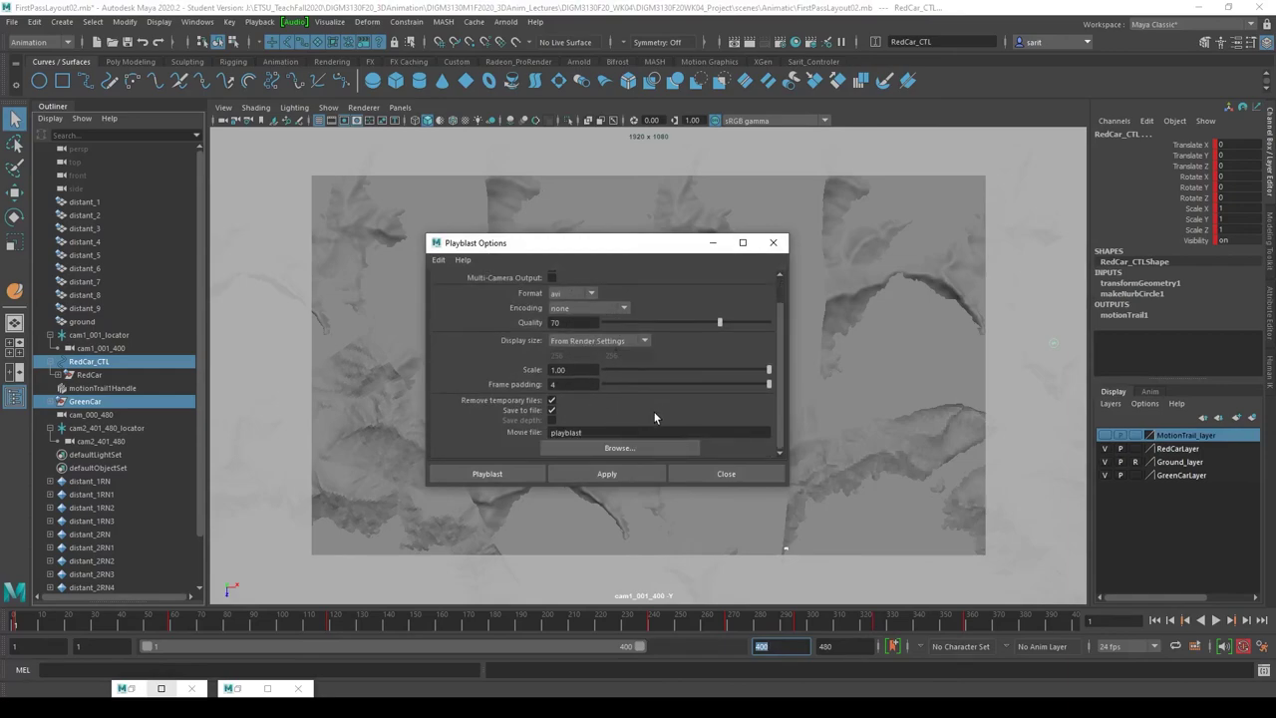
pyautogui.scroll(2, 653, 410)
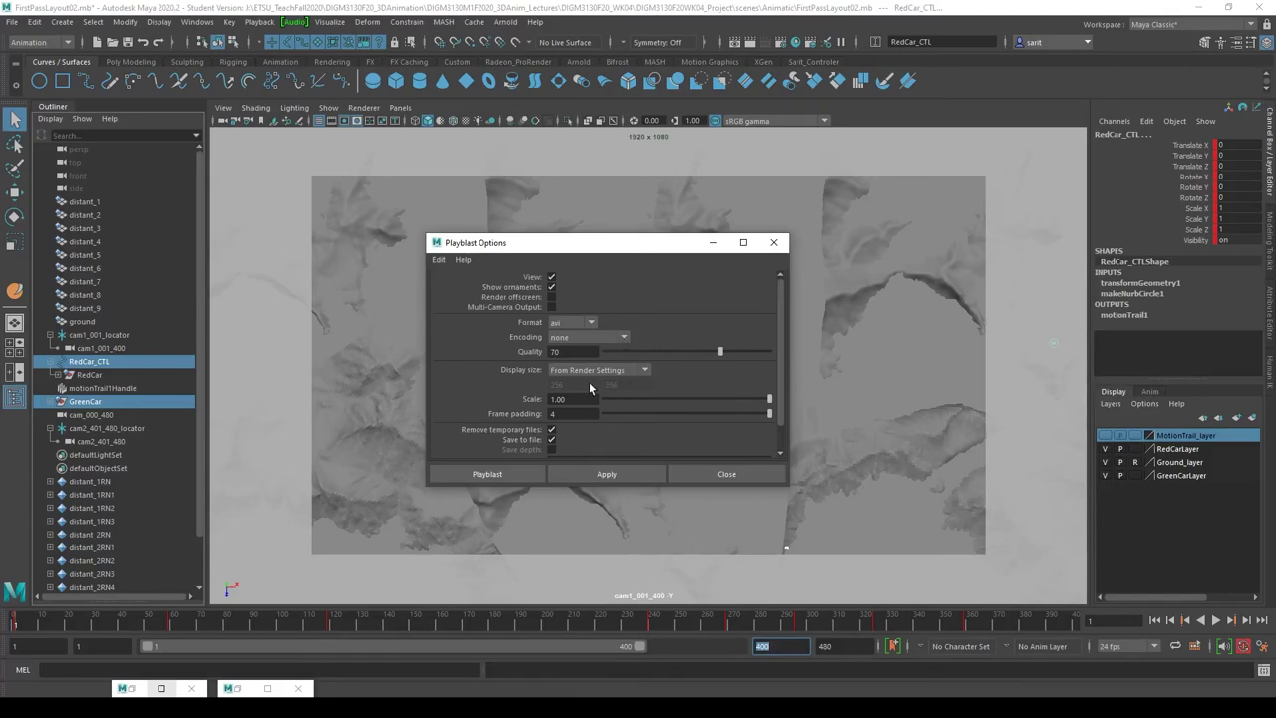
pyautogui.click(630, 373)
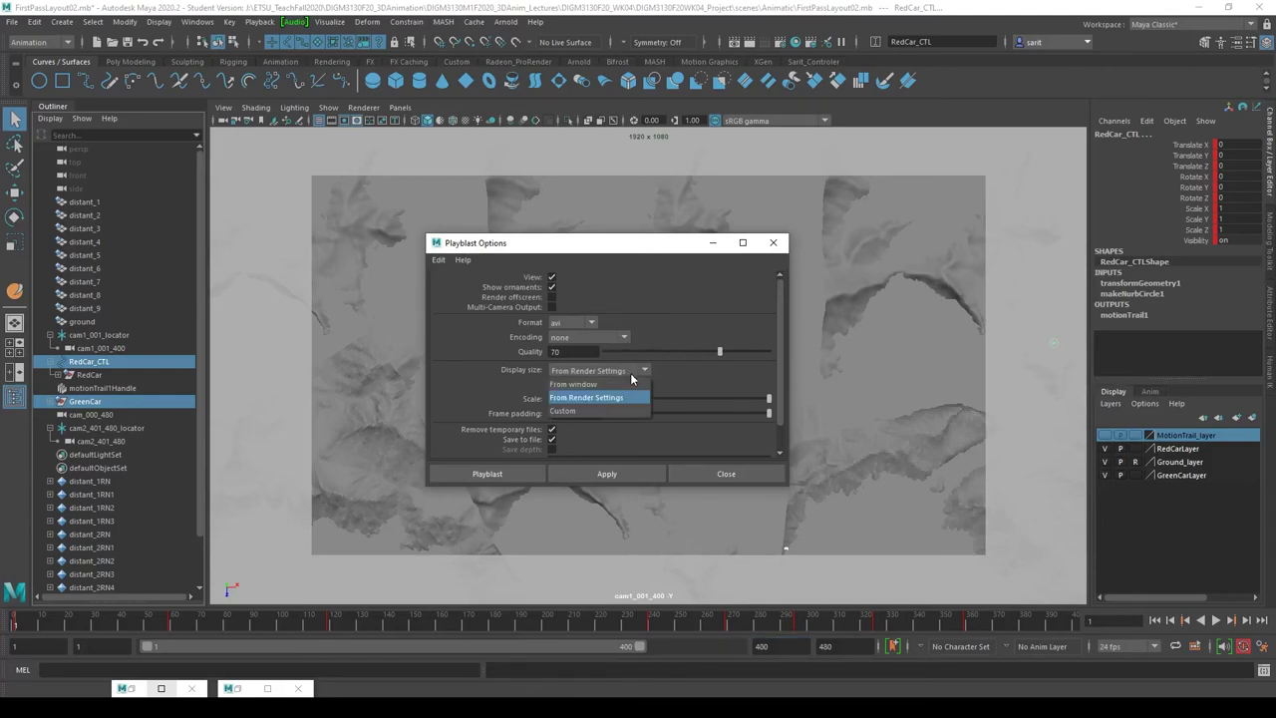
pyautogui.click(625, 398)
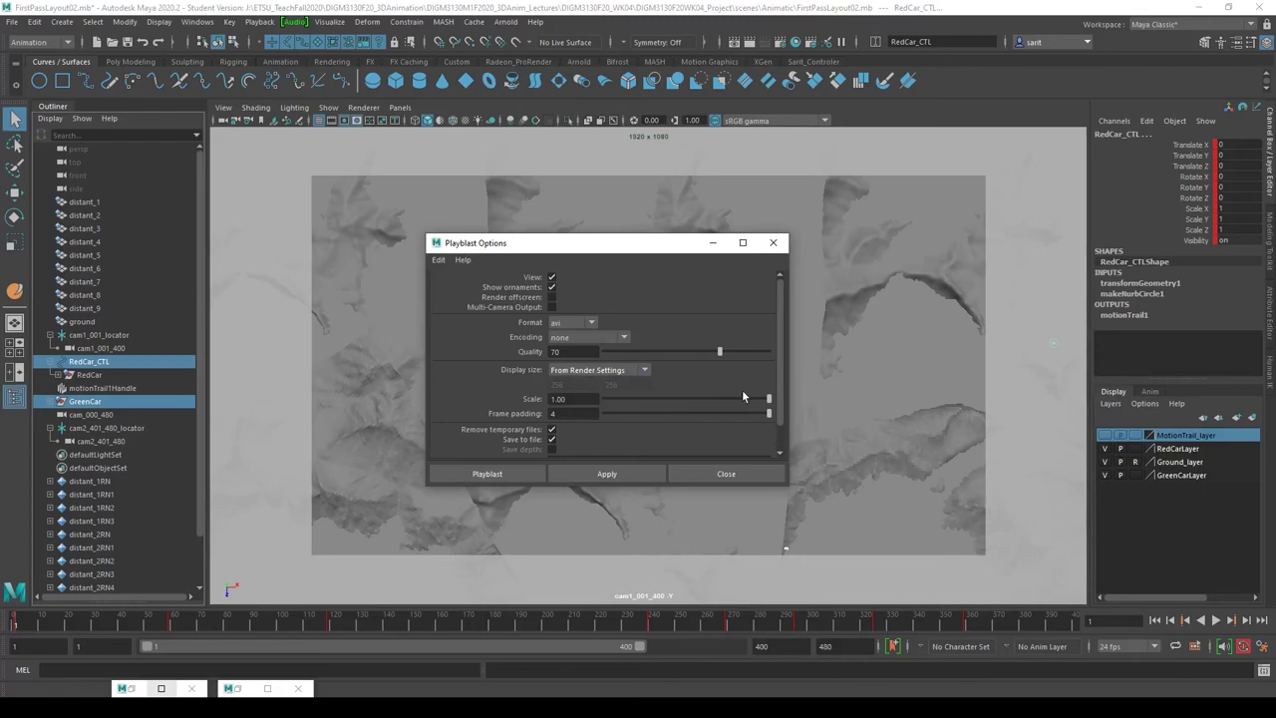
# - Set the playblast scale to 0.5
pyautogui.moveTo(781, 364); pyautogui.dragTo(778, 409)
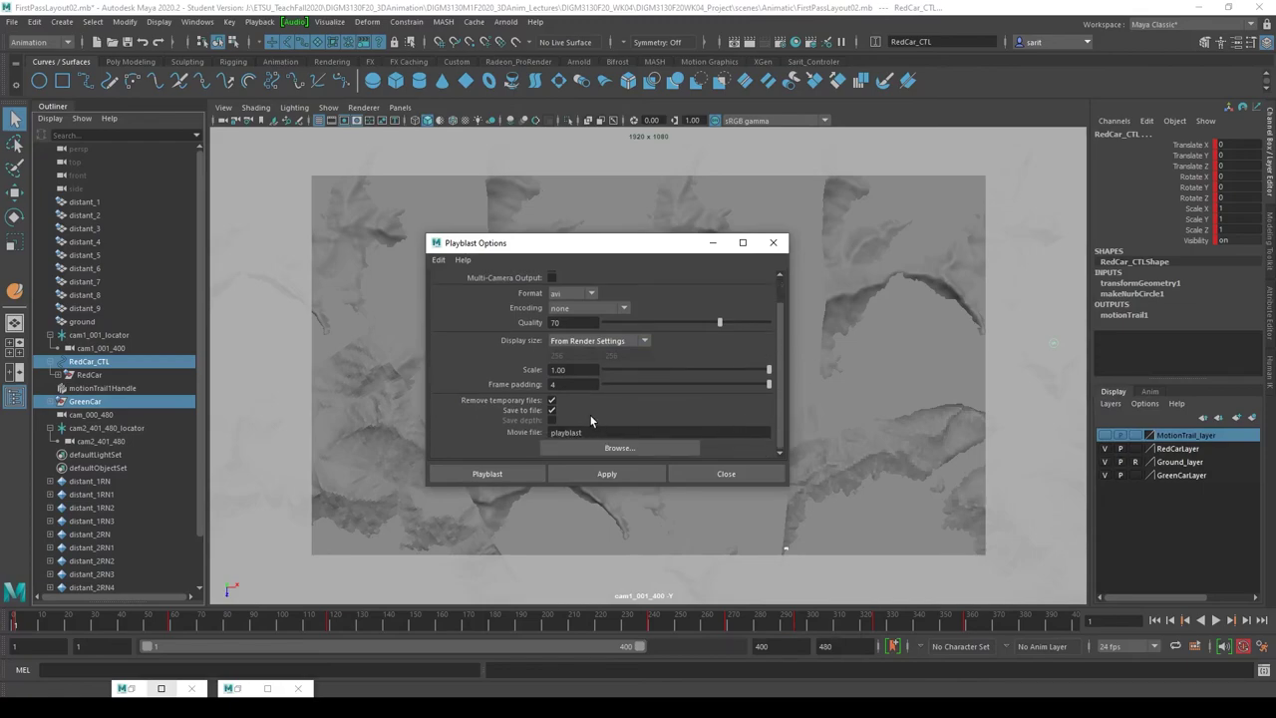
pyautogui.scroll(2, 594, 410)
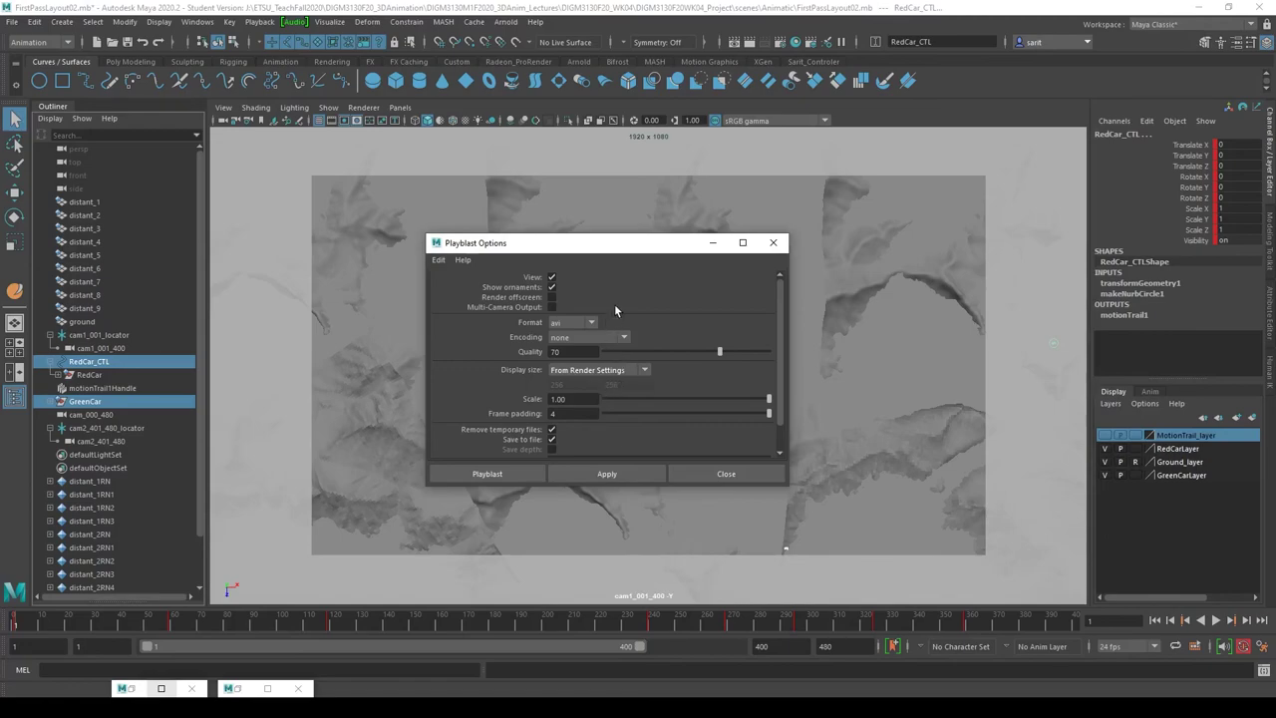
pyautogui.doubleClick(572, 354)
pyautogui.press('Tab')
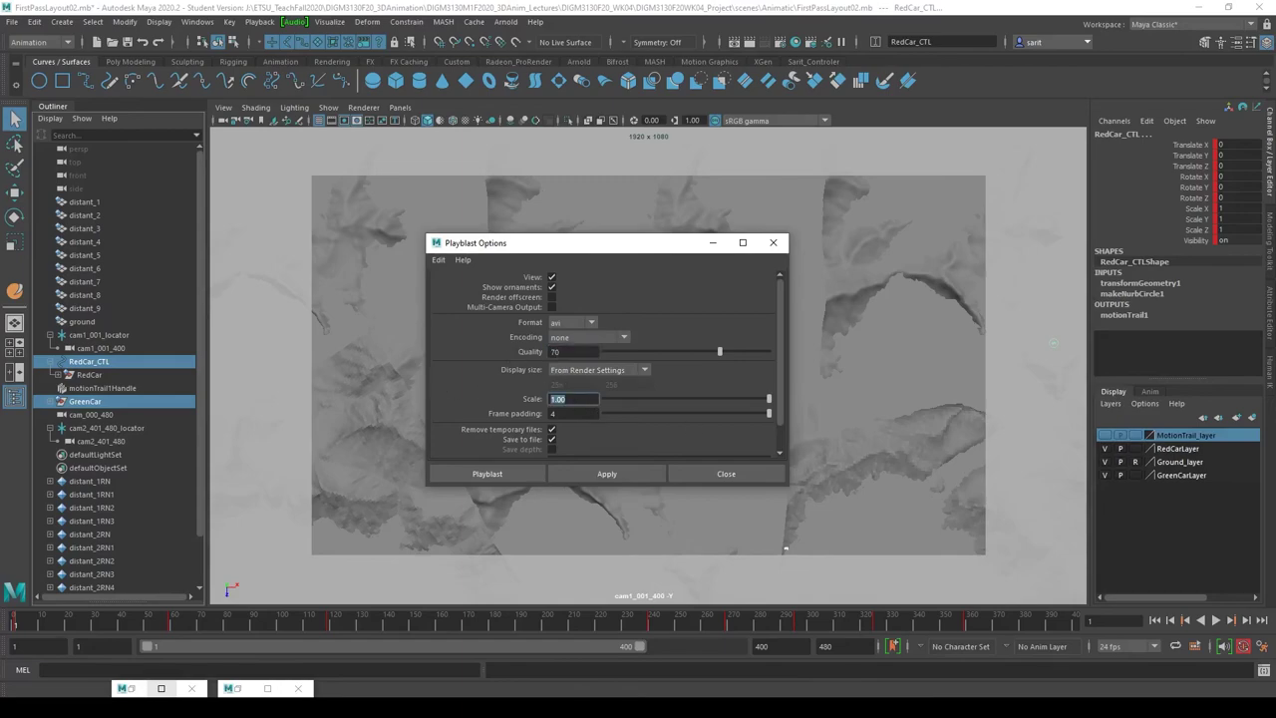
pyautogui.write('0.5')
pyautogui.press('Return')
# - Name the movie file cam01 and playblast the cam1_001_400 view as an avi with encoding none
pyautogui.click(594, 338)
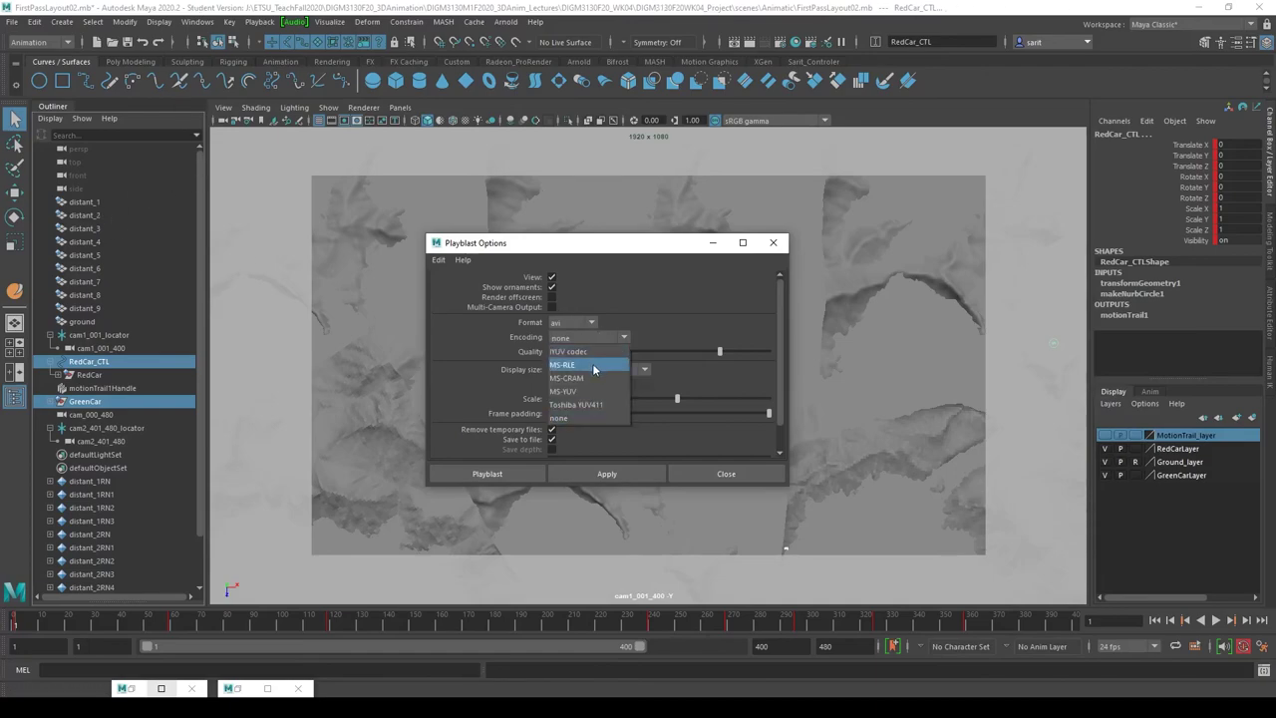
pyautogui.click(648, 308)
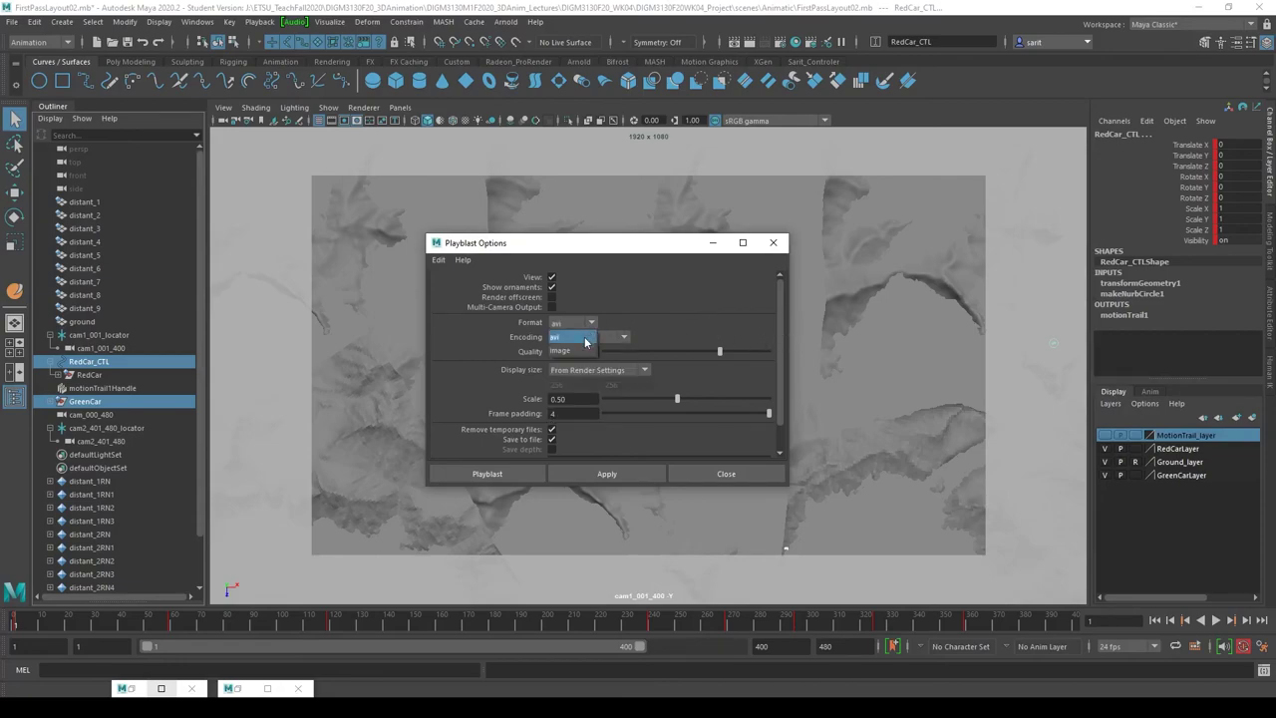
pyautogui.click(624, 338)
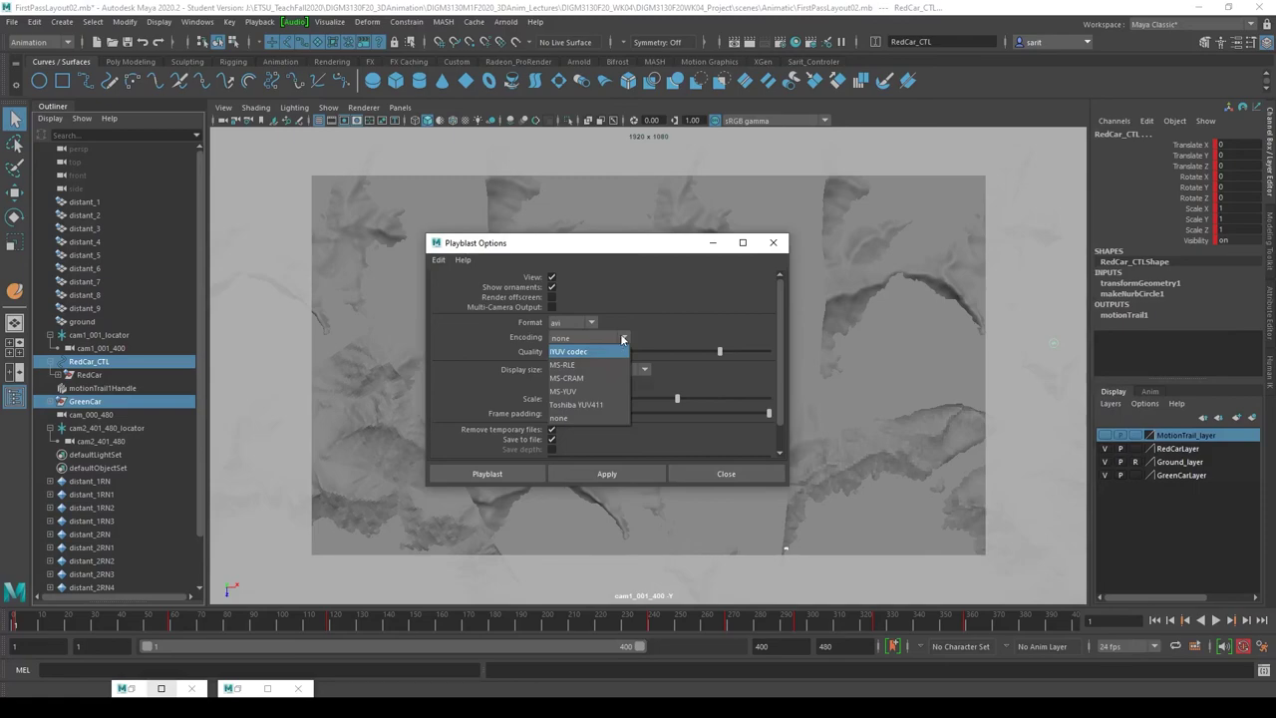
pyautogui.click(680, 357)
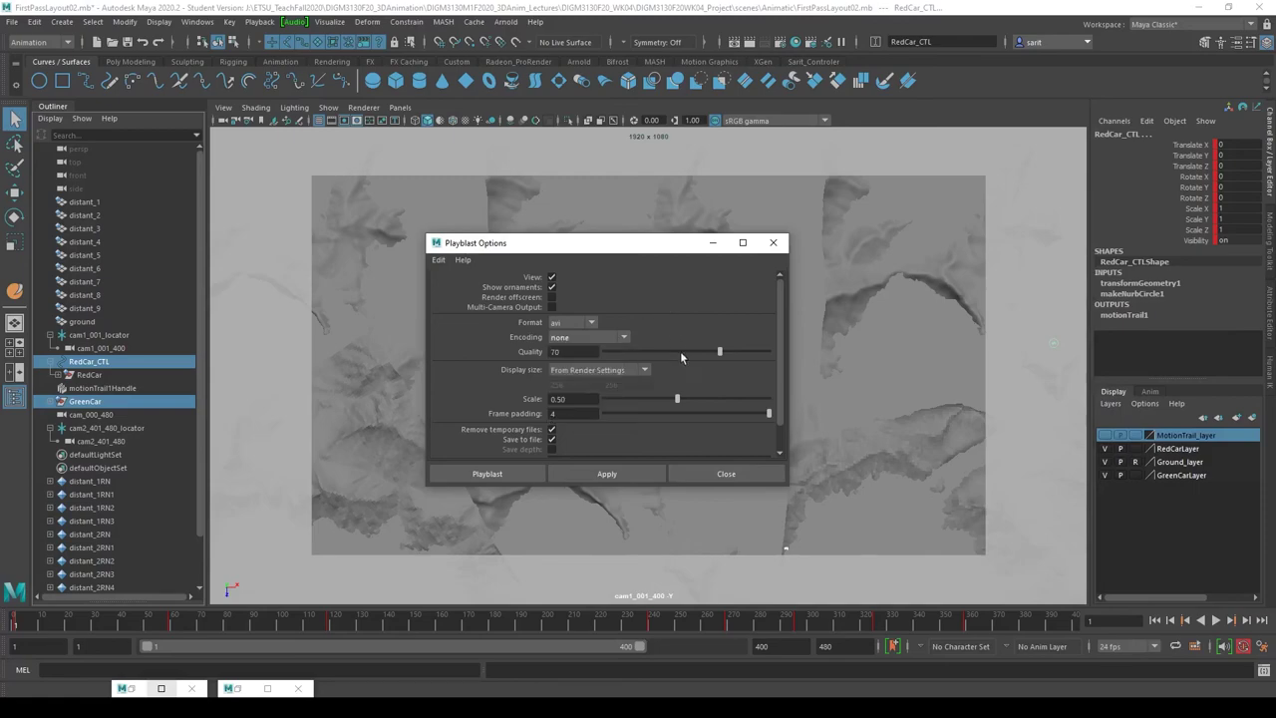
pyautogui.scroll(-2, 573, 443)
pyautogui.doubleClick(588, 431)
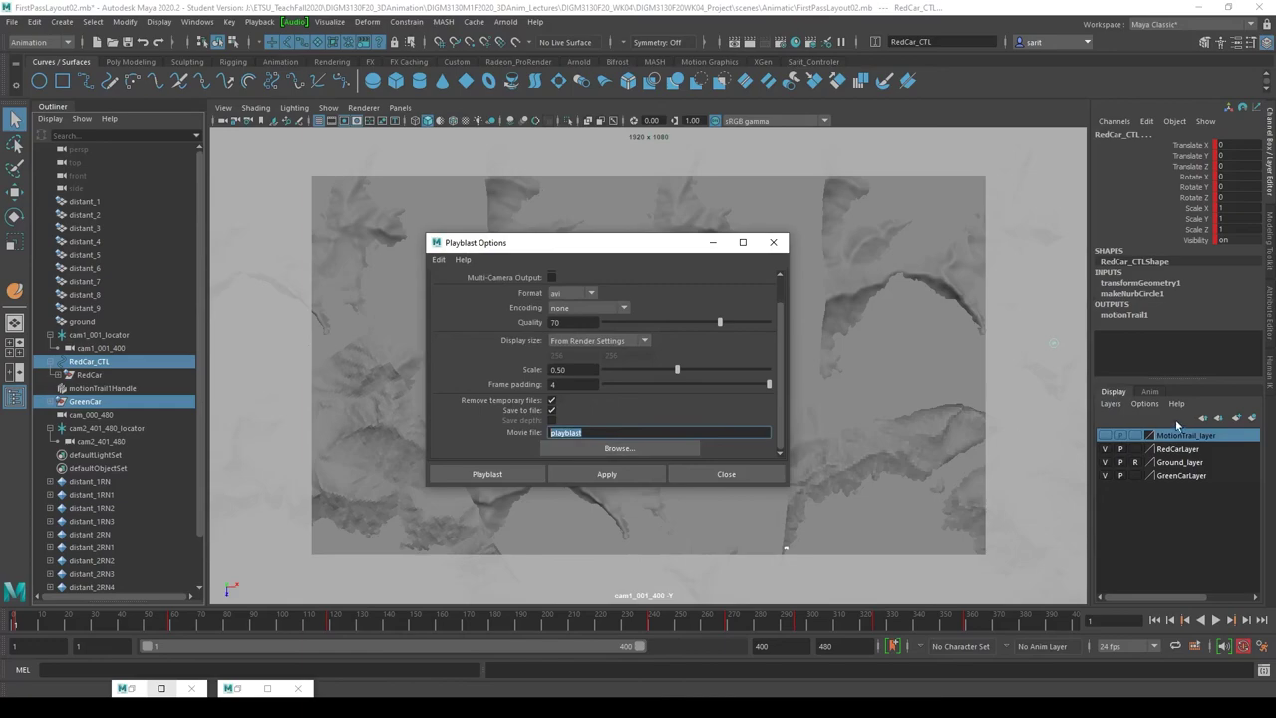
pyautogui.write('cam01')
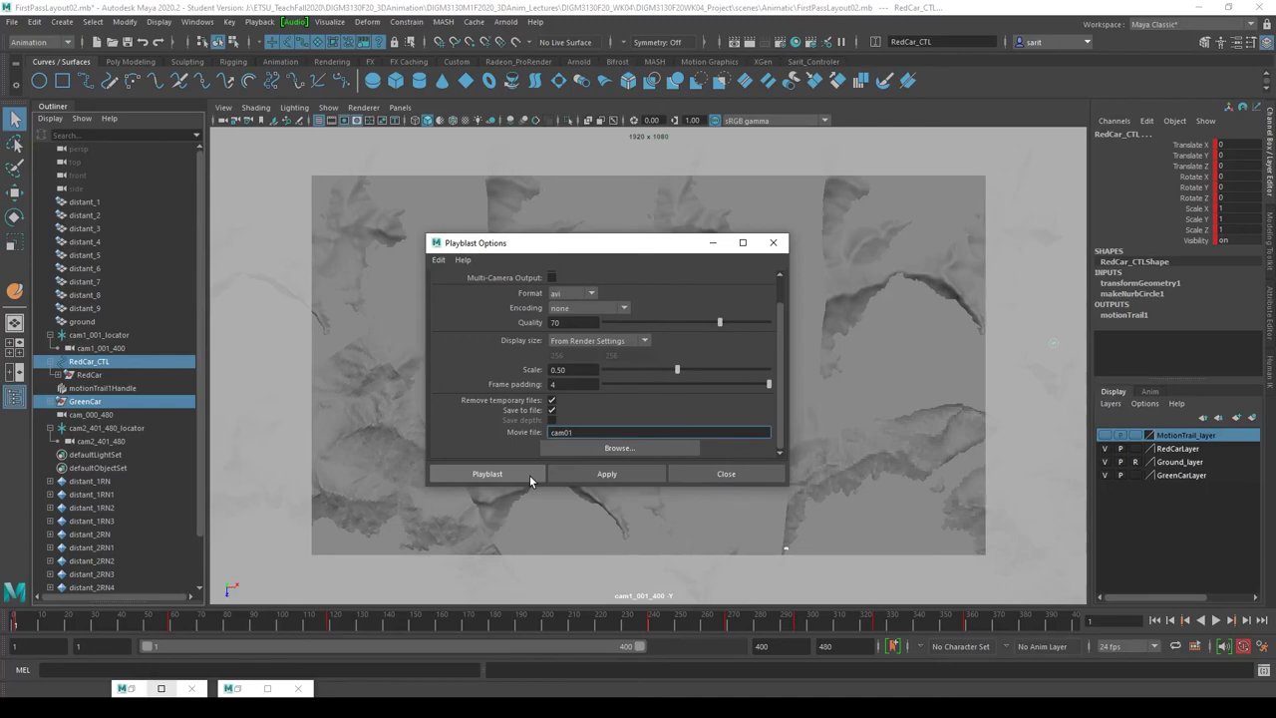
pyautogui.click(487, 474)
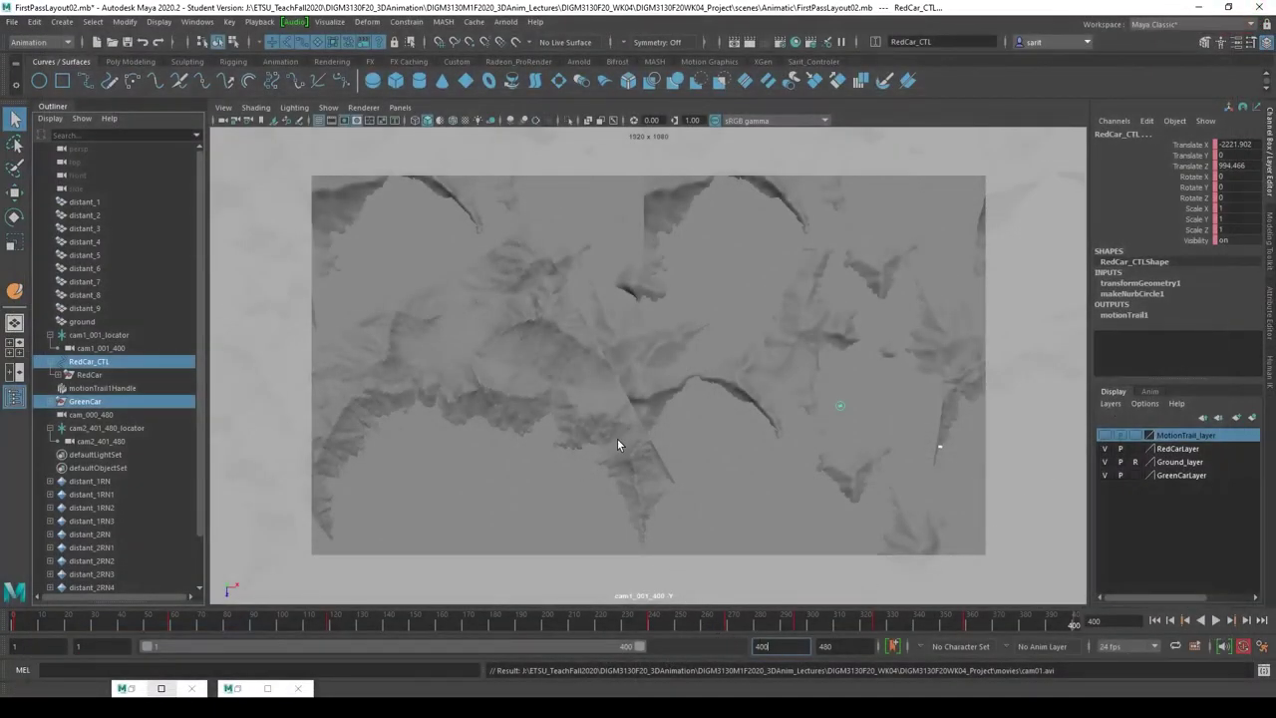
# - Enlarge the cam2_401_480 view, set the playback range to frames 401–480 and go to frame 401
pyautogui.press('space')
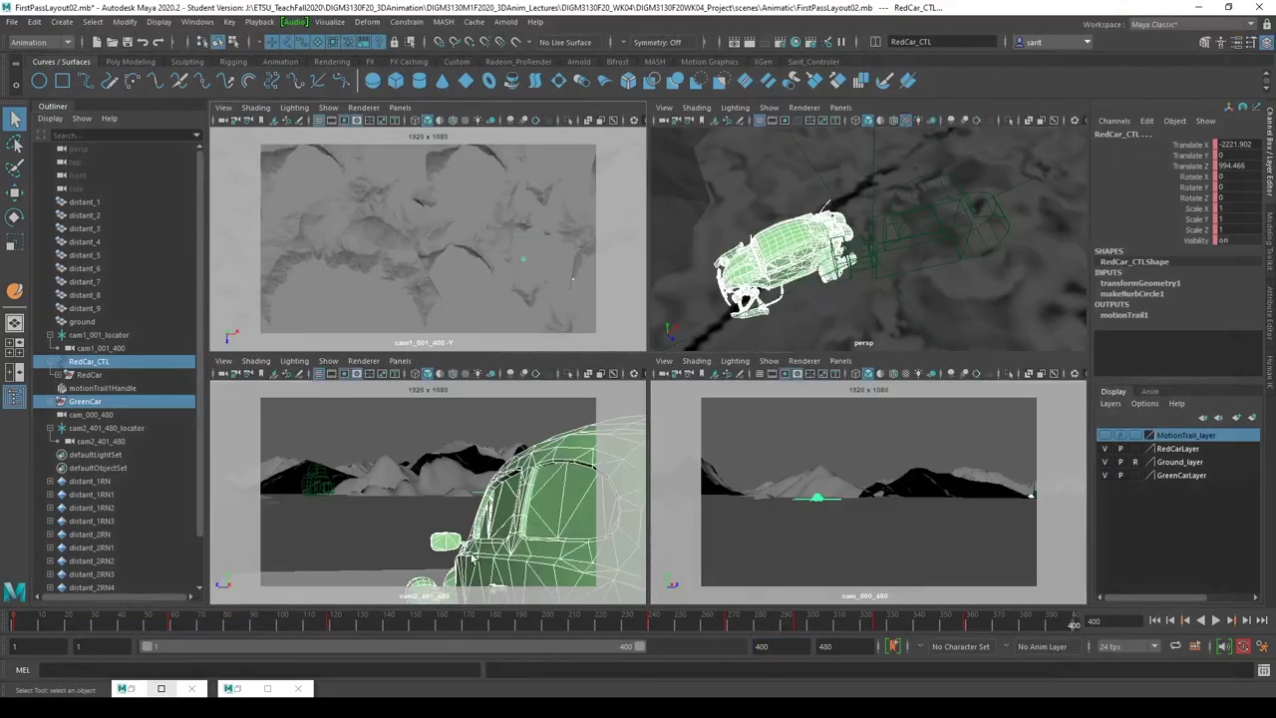
pyautogui.press('space')
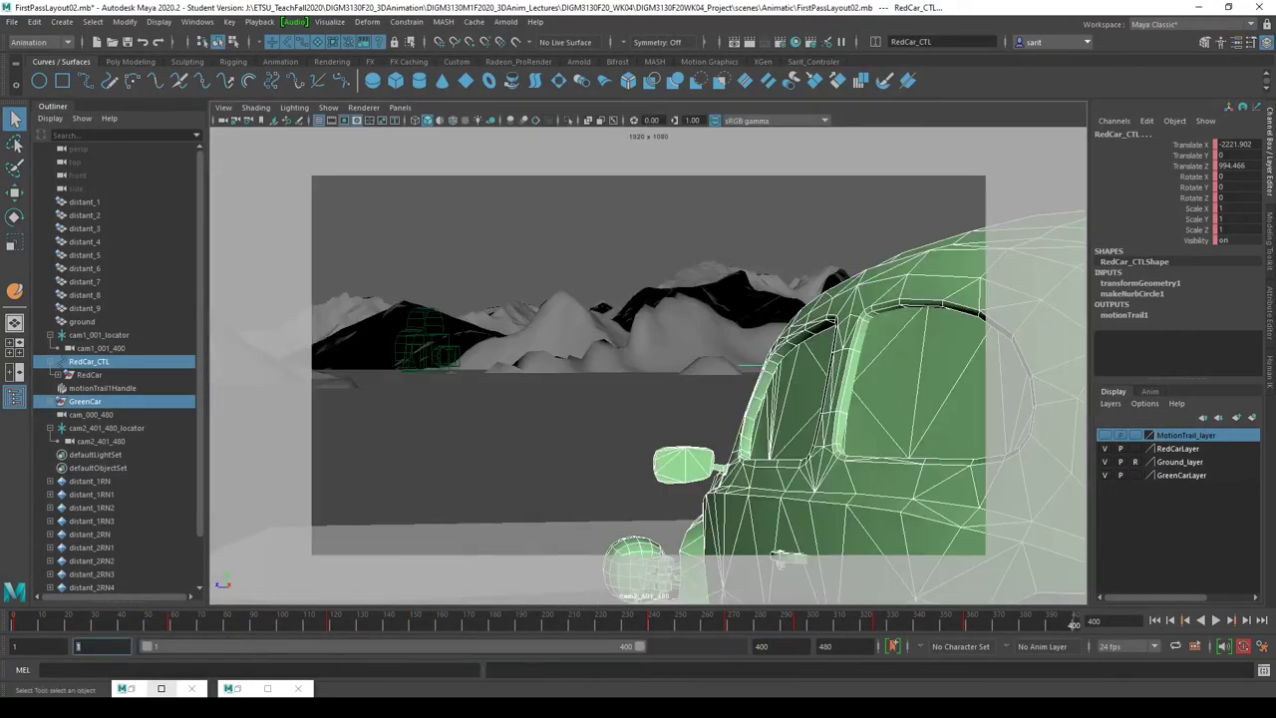
pyautogui.press('Return')
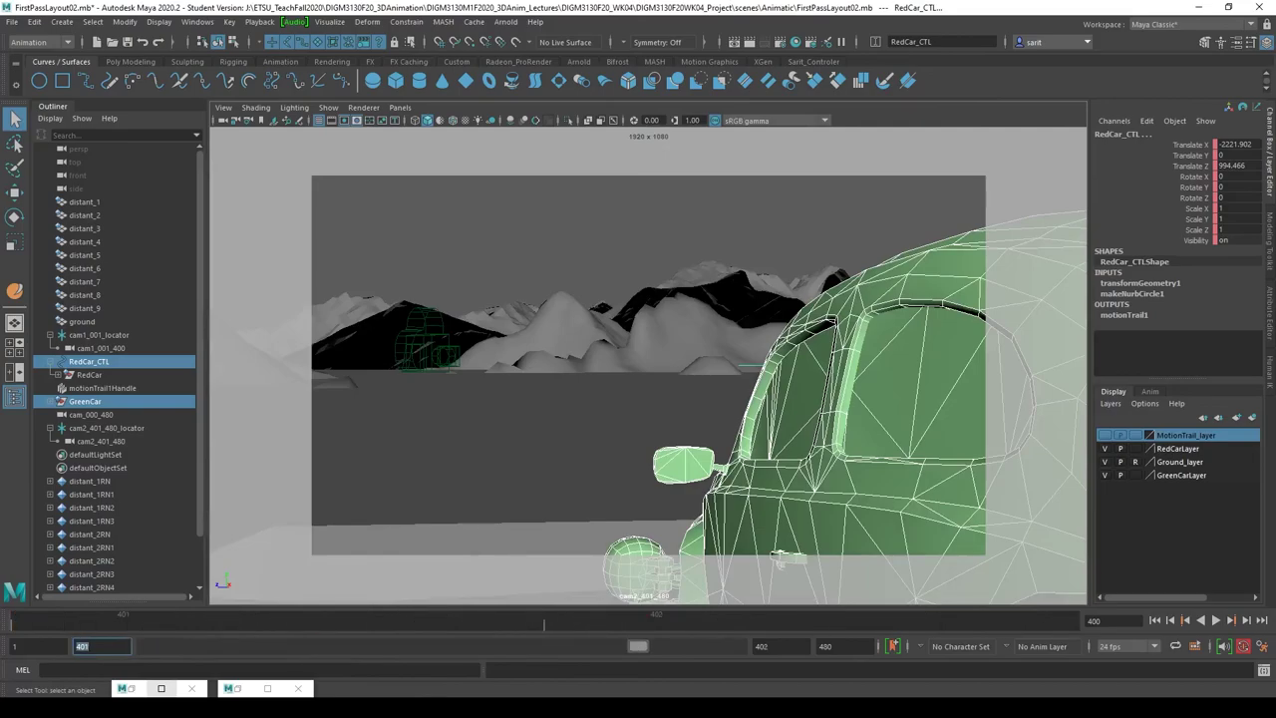
pyautogui.click(785, 648)
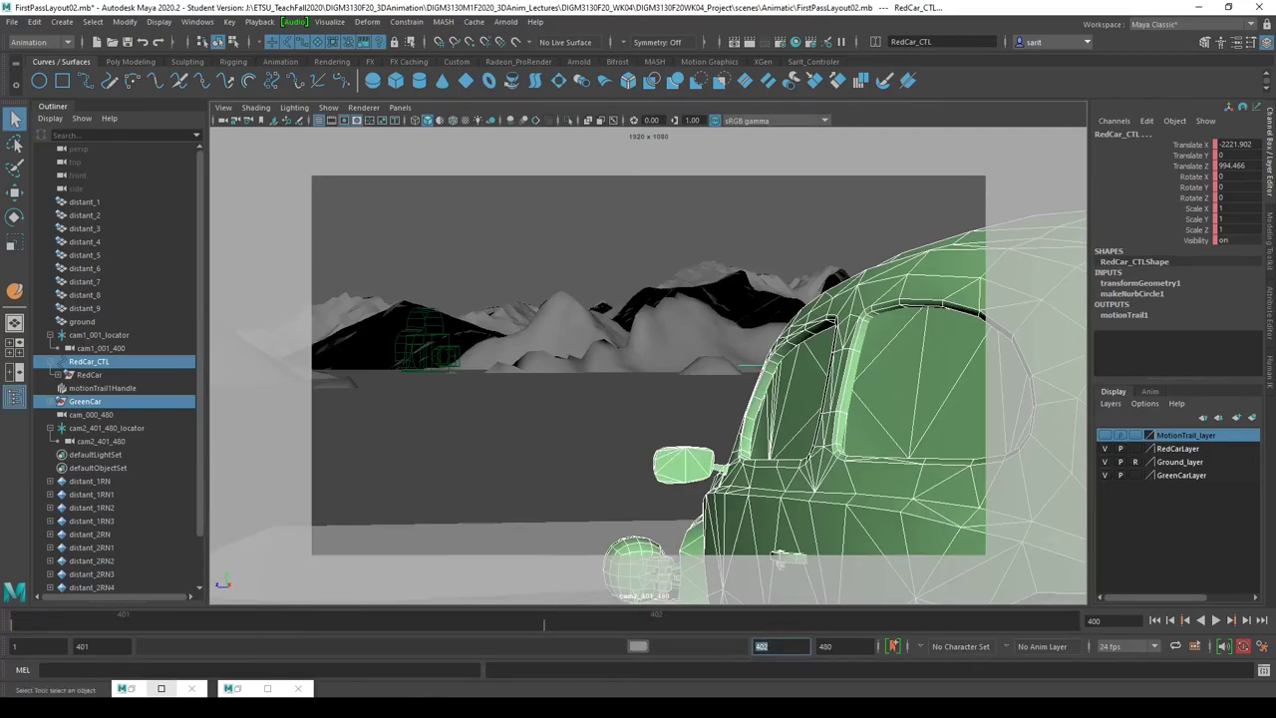
pyautogui.write('480')
pyautogui.press('Return')
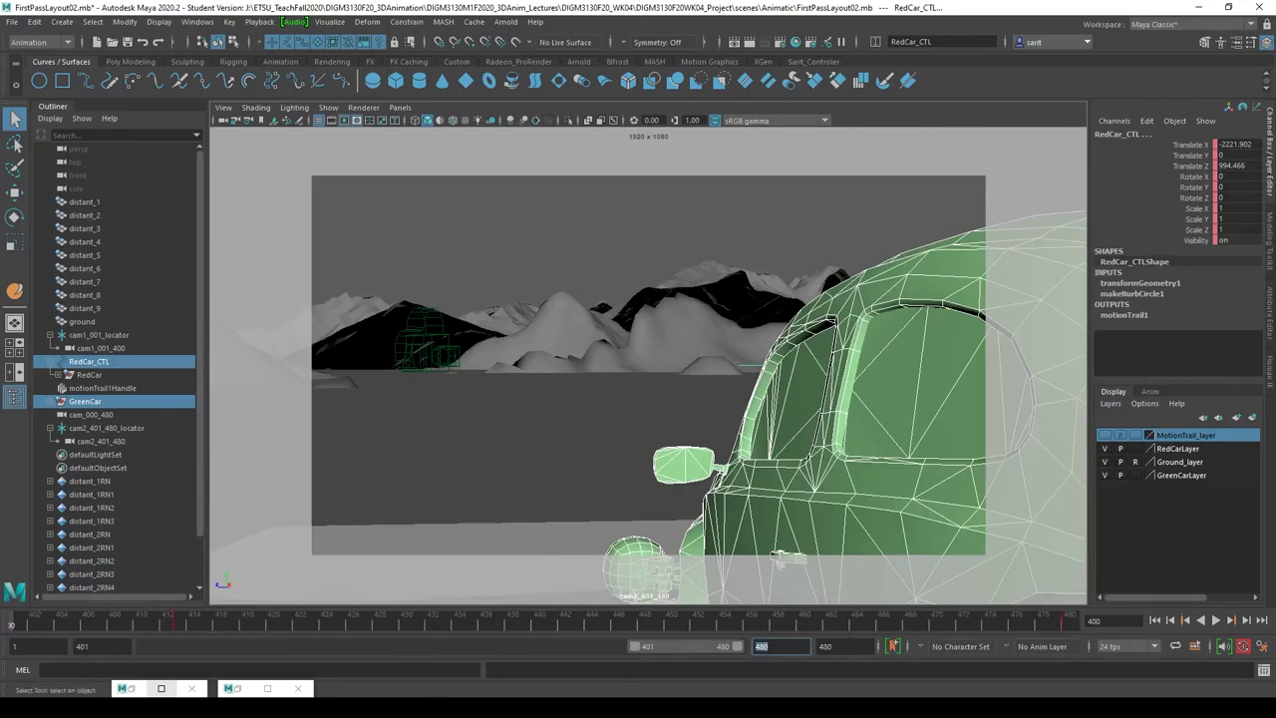
pyautogui.click(22, 625)
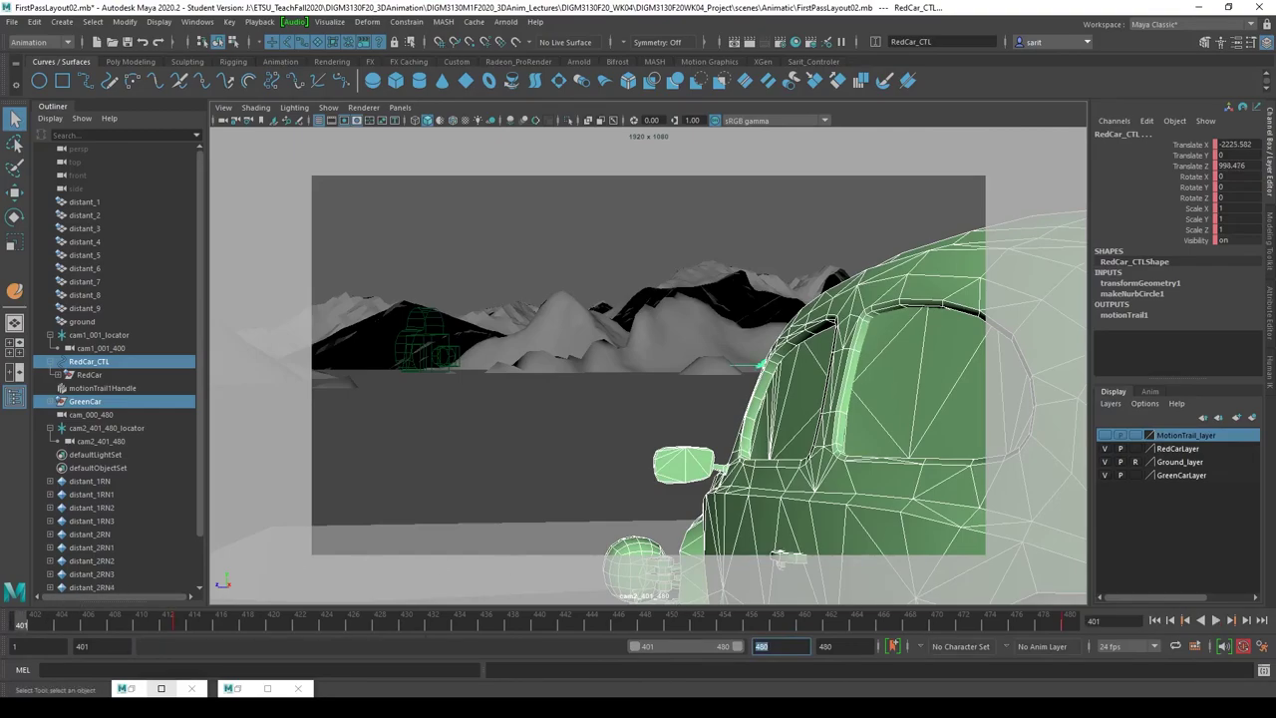
# - Clear the selection and turn off the display of cameras and locators in the cam2_401_480 view
pyautogui.click(547, 428)
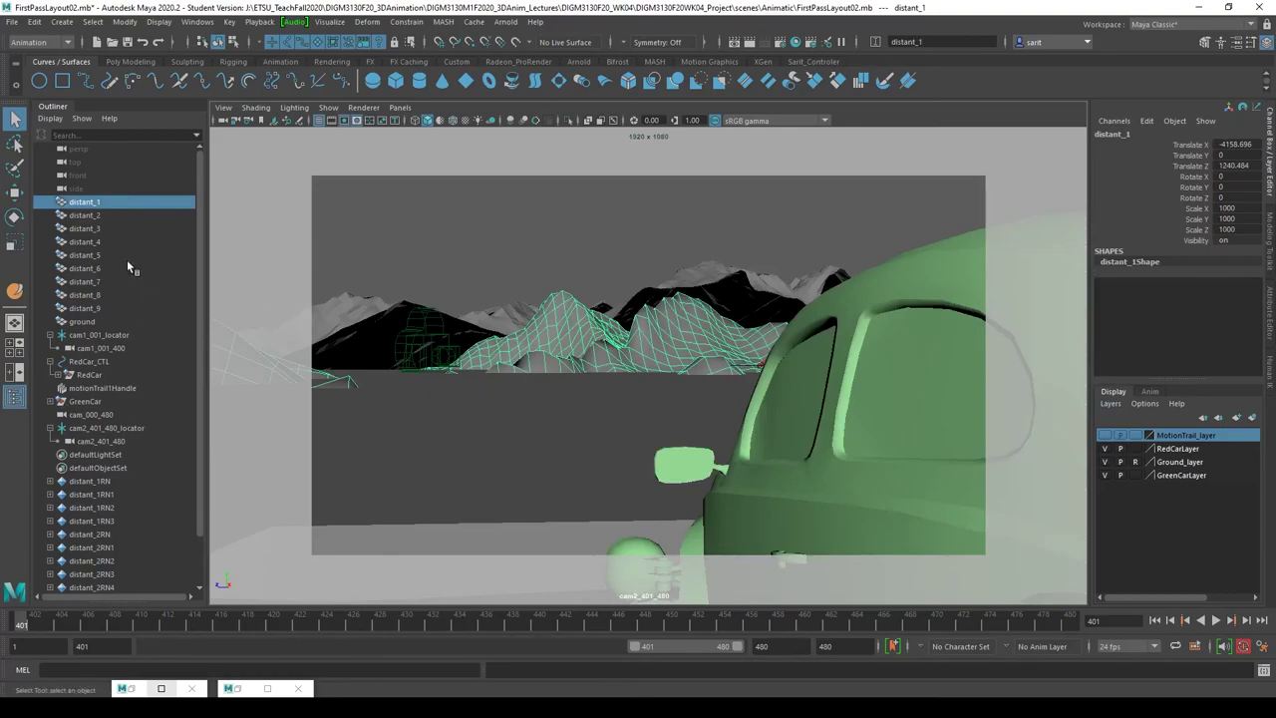
pyautogui.click(448, 242)
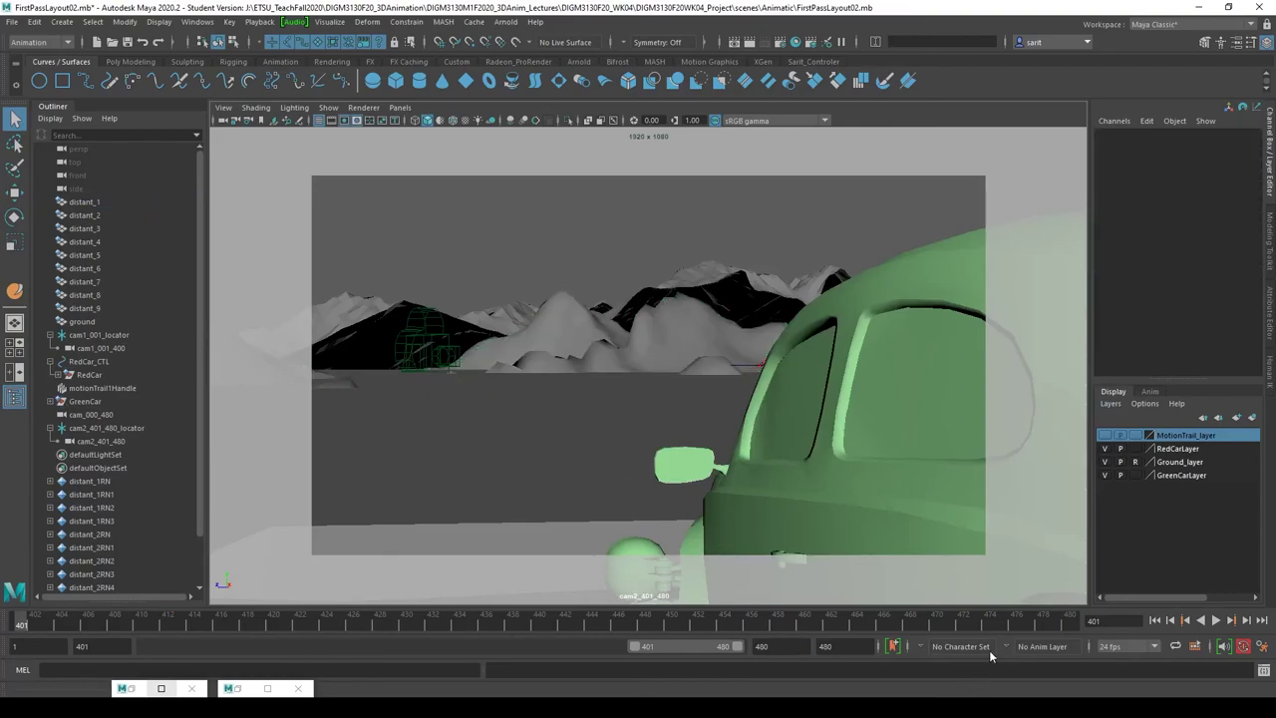
pyautogui.click(398, 108)
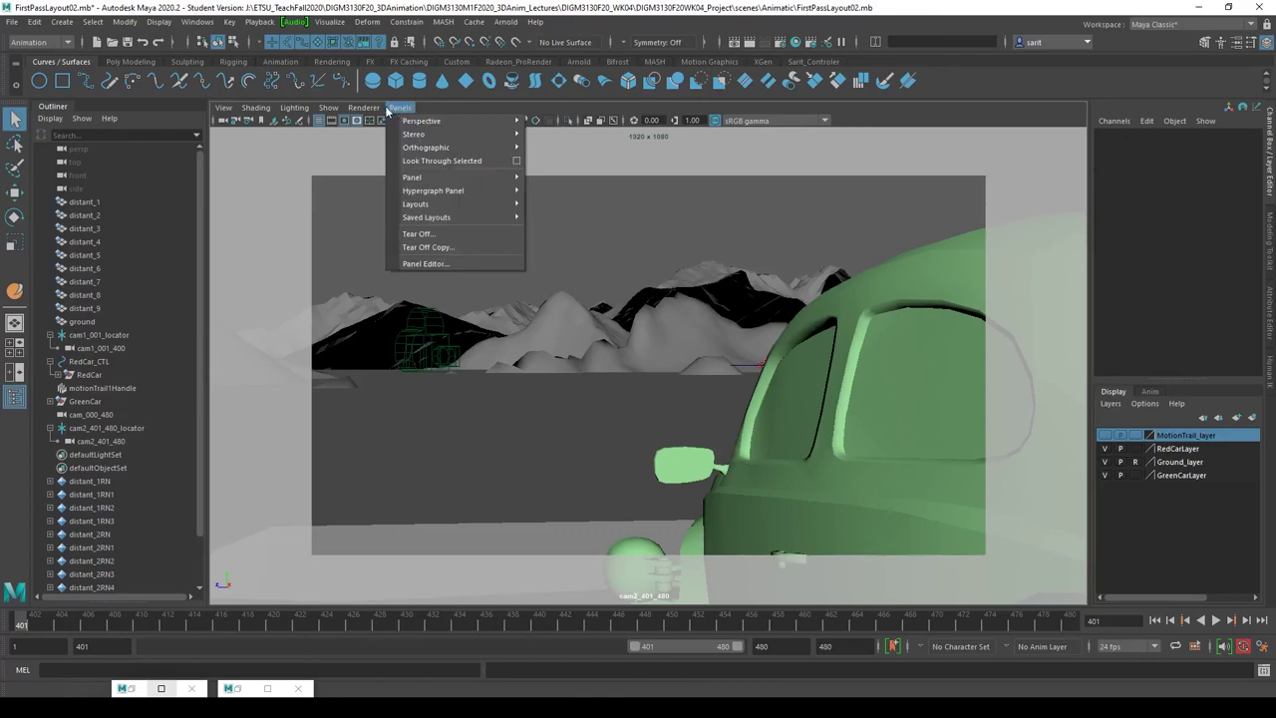
pyautogui.moveTo(328, 107)
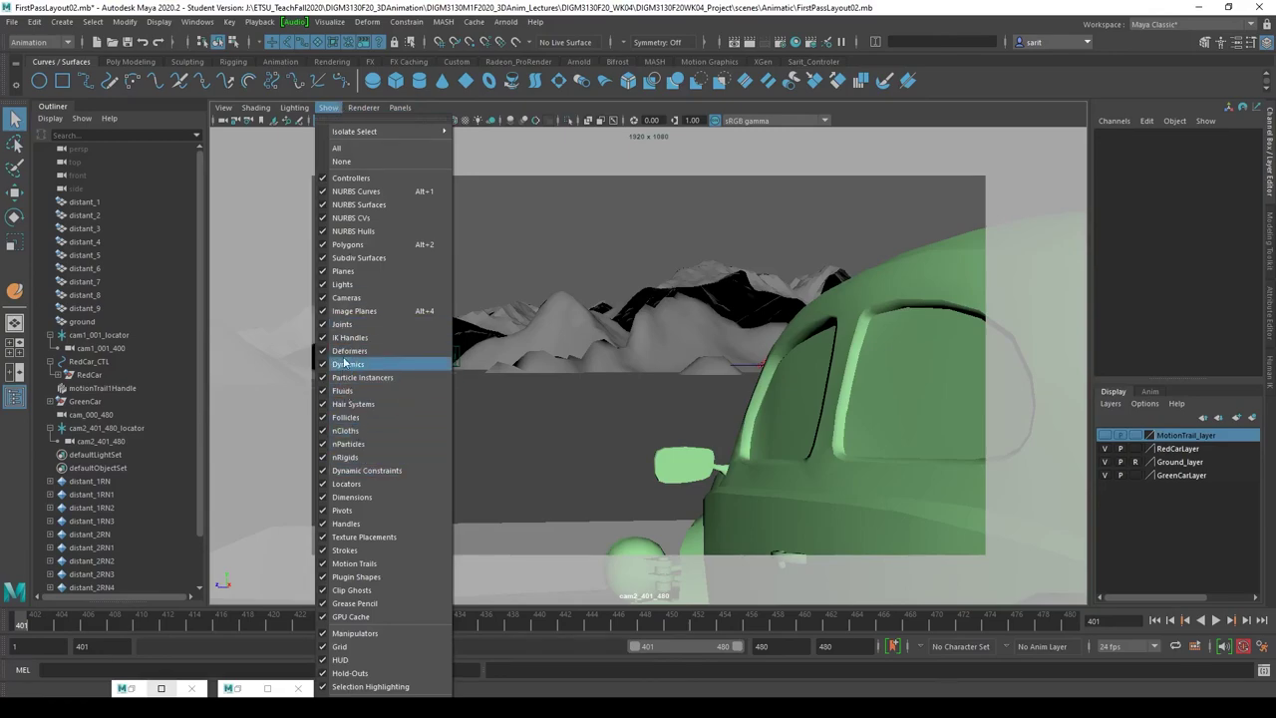
pyautogui.click(335, 147)
pyautogui.click(328, 108)
pyautogui.click(347, 483)
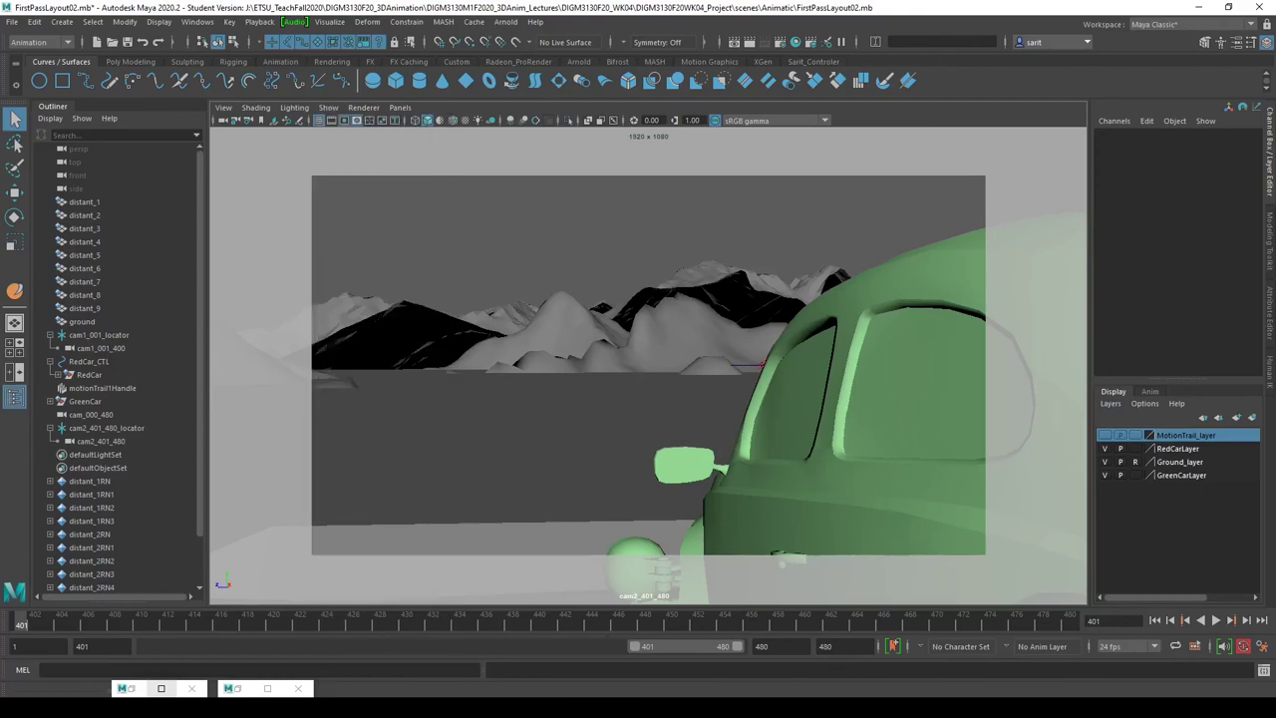
# - Turn off the display of NURBS curves in the cam2_401_480 view and clear the selection
pyautogui.click(328, 110)
pyautogui.click(748, 368)
pyautogui.click(748, 364)
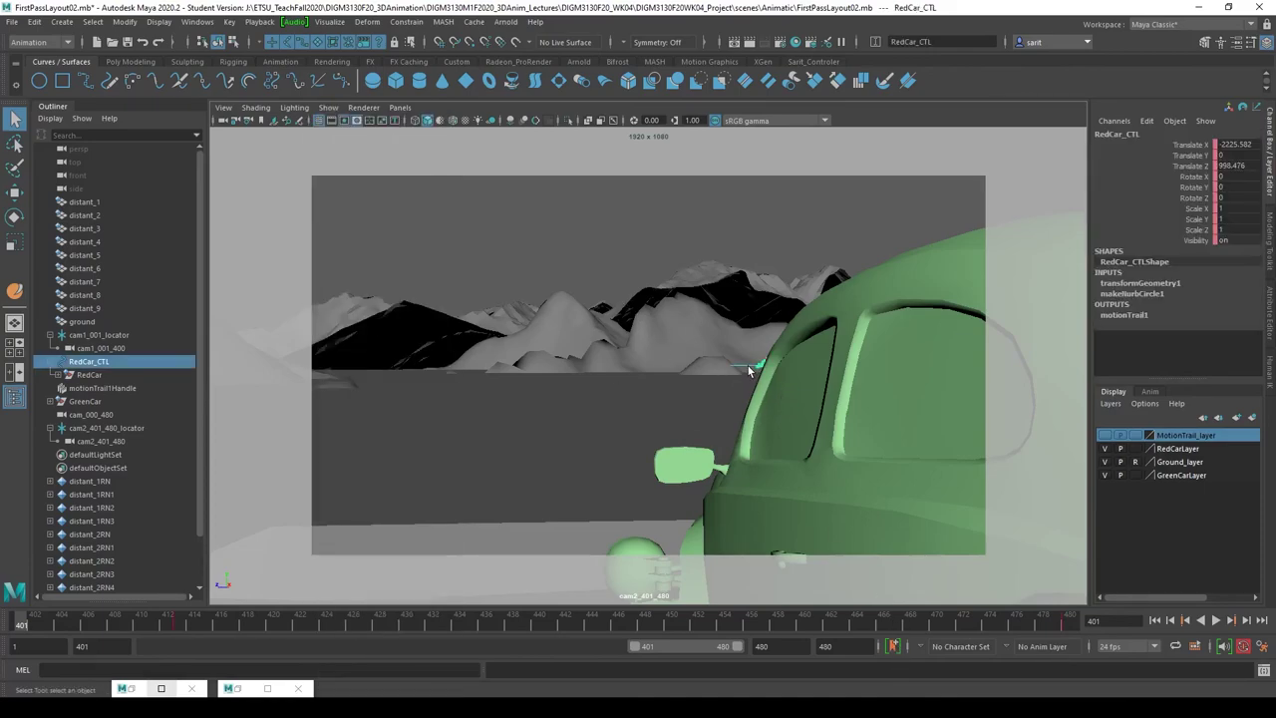
pyautogui.click(328, 108)
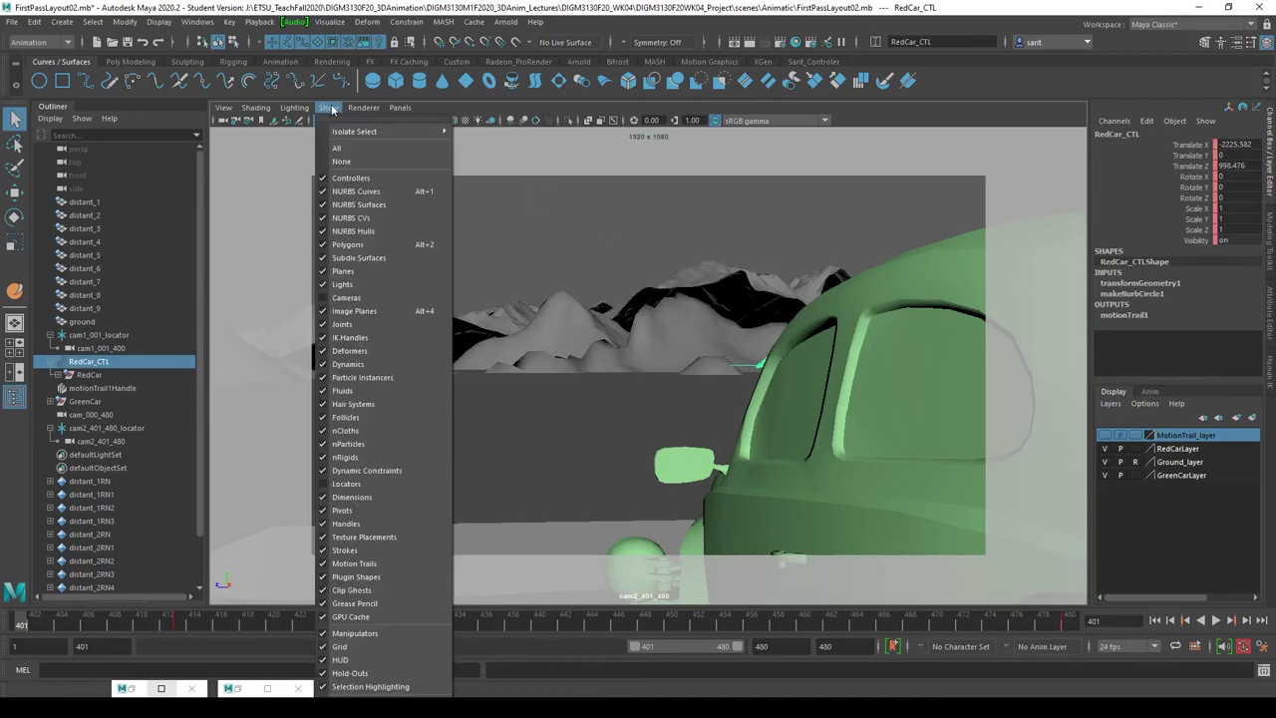
pyautogui.click(355, 192)
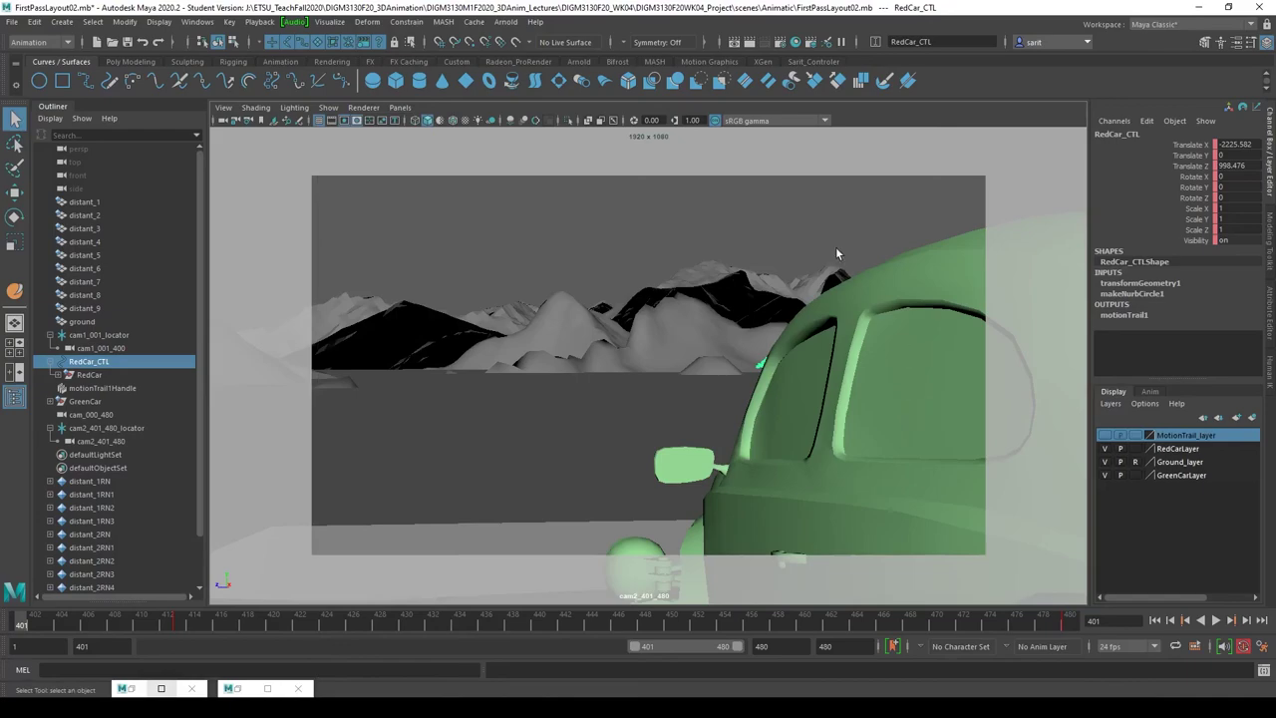
pyautogui.click(948, 555)
# - Name the movie file cam02, playblast the cam2_401_480 view and close the resulting video
pyautogui.rightClick(319, 629)
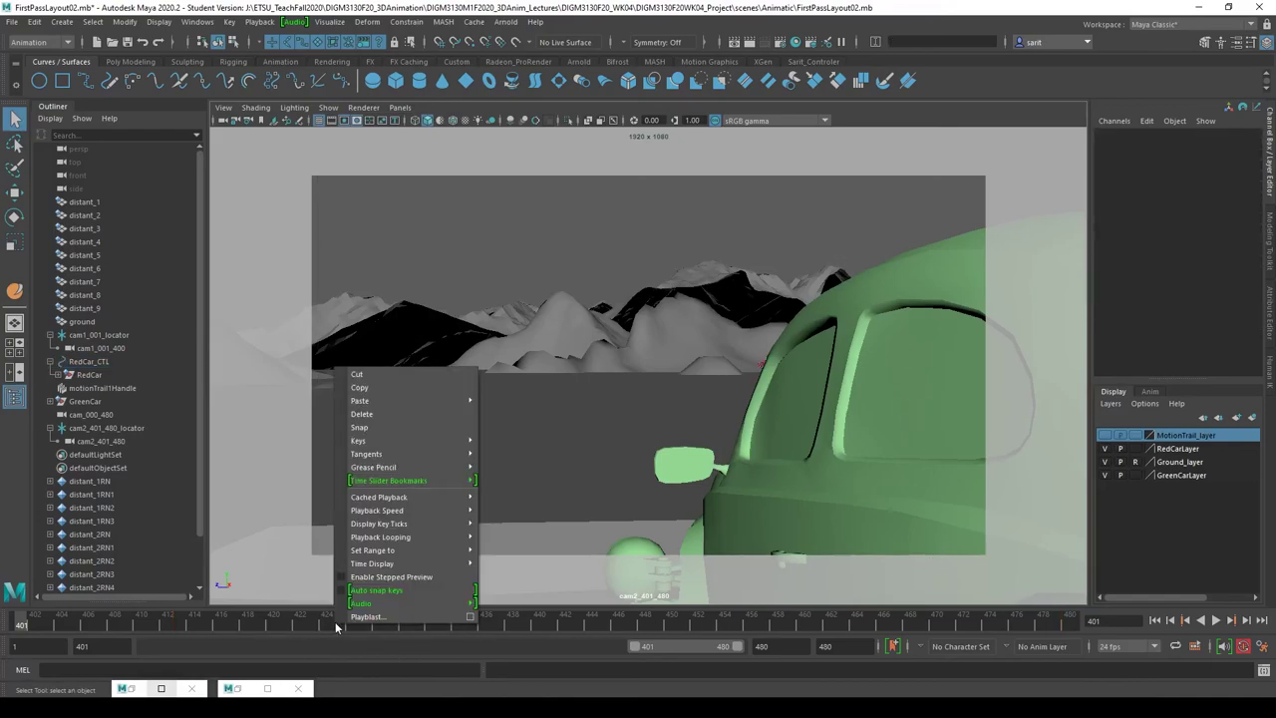
pyautogui.click(476, 614)
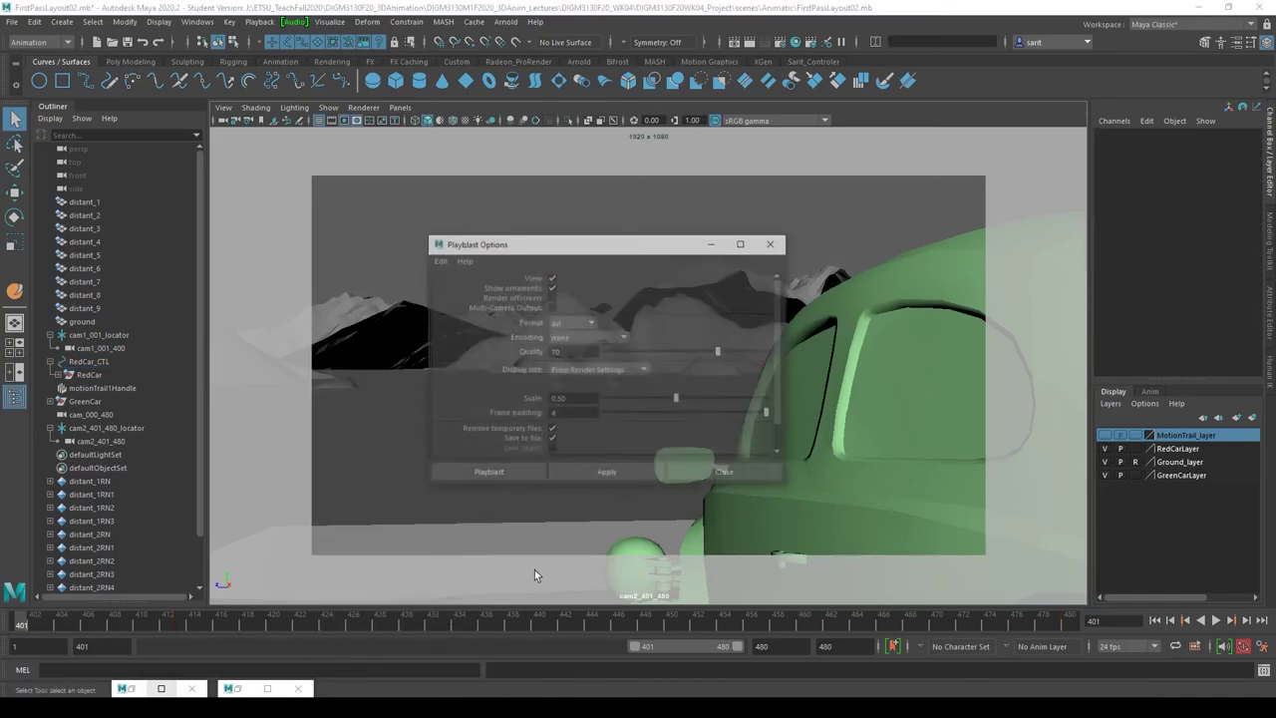
pyautogui.scroll(-1, 591, 441)
pyautogui.click(582, 433)
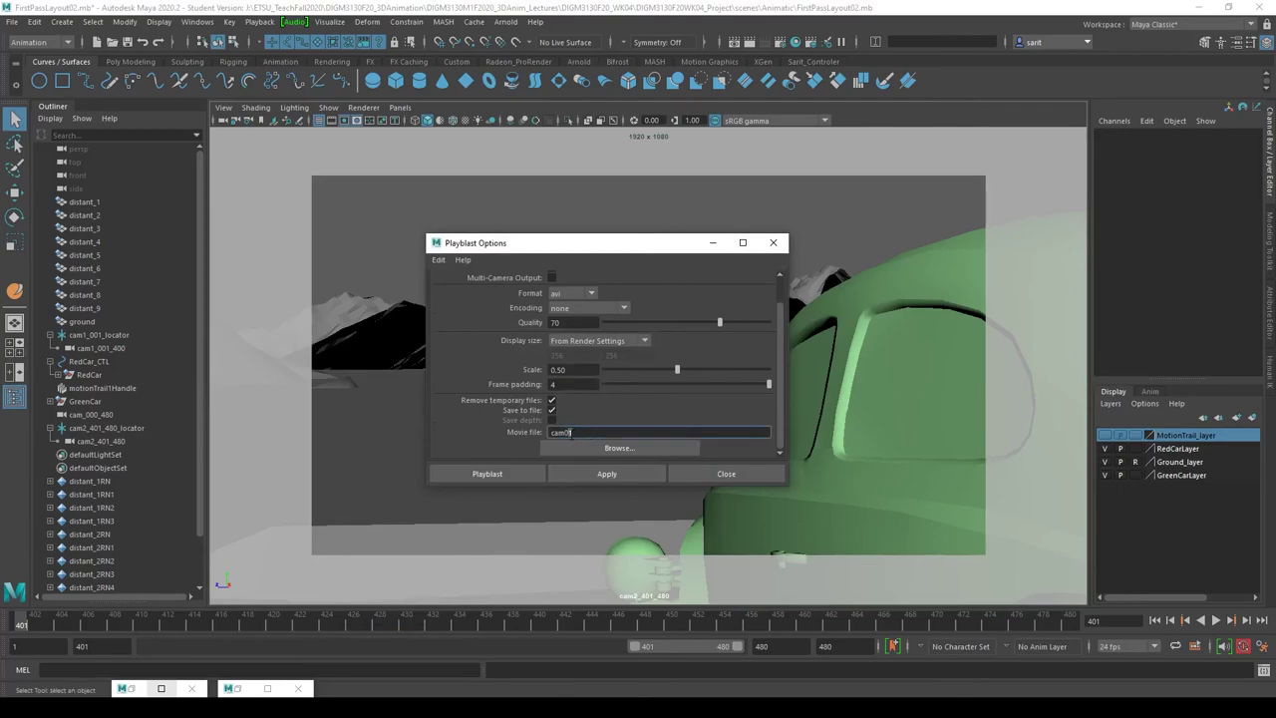
pyautogui.write('2')
pyautogui.click(488, 474)
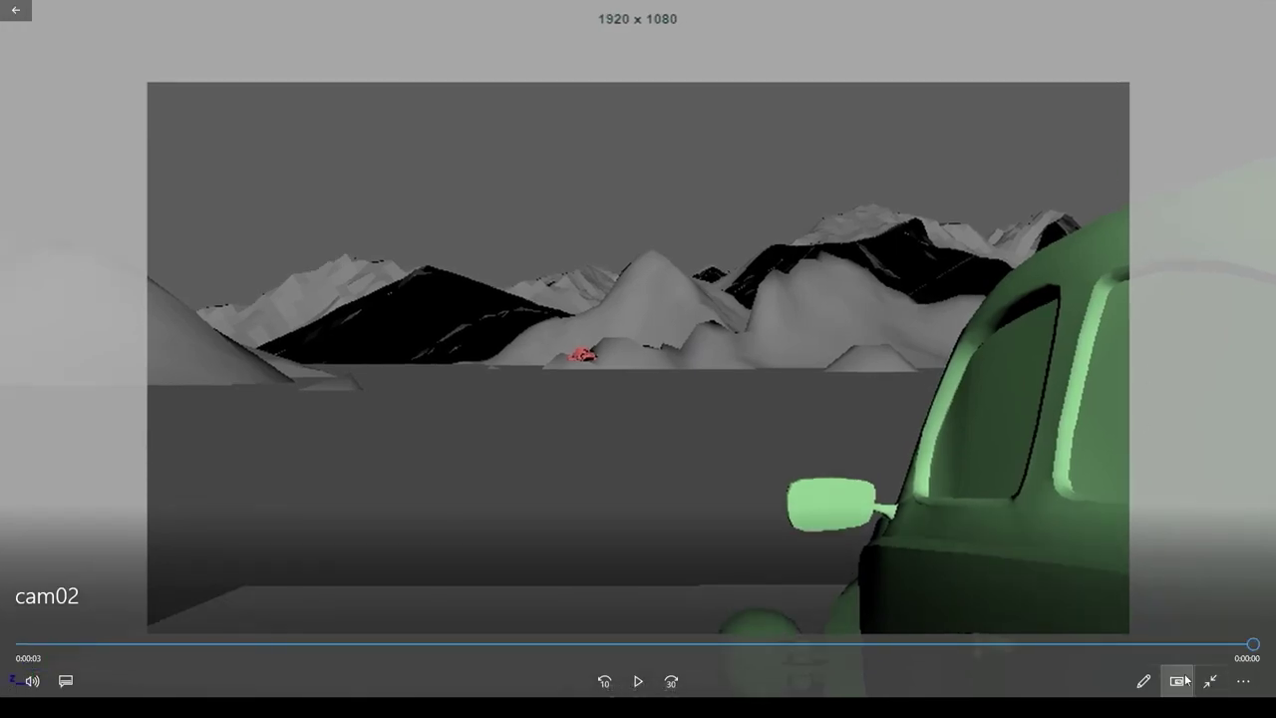
pyautogui.click(1259, 10)
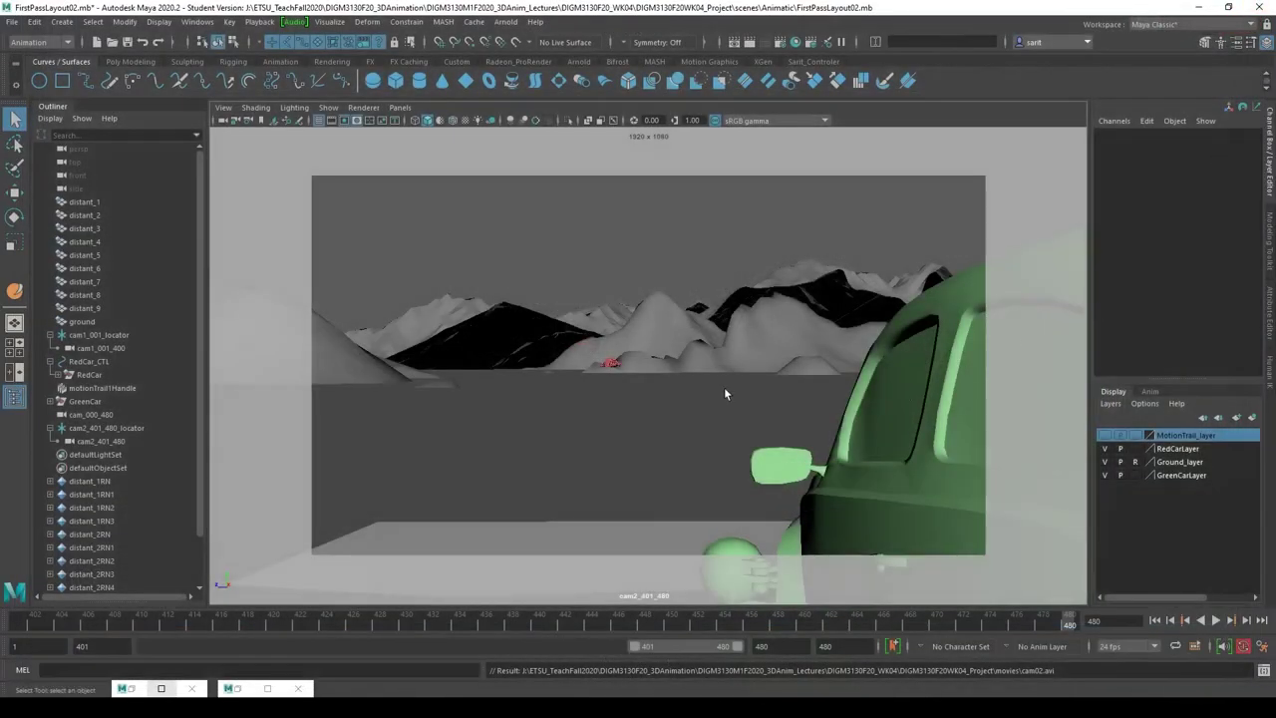
# - Switch to Premiere Pro and create a new project named test in the Premiere_Files folder of DIGM3130F20_WK04
pyautogui.hotkey('alt', 'Tab')
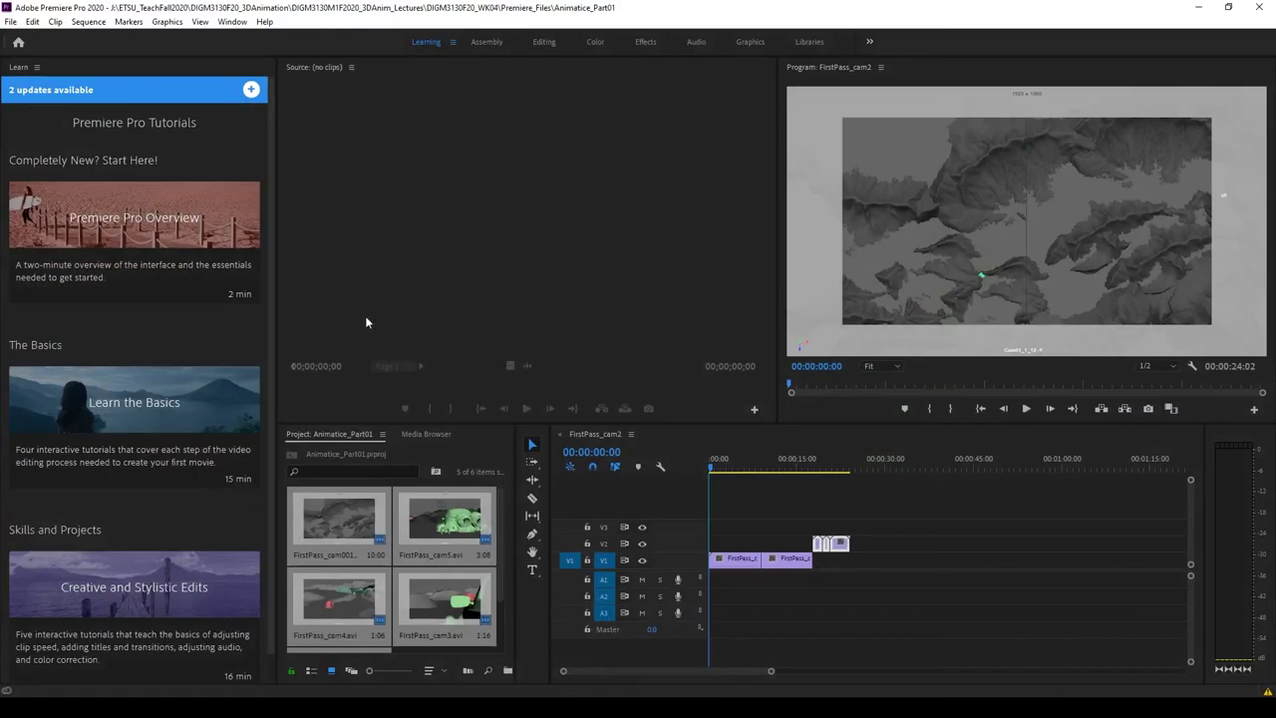
pyautogui.click(10, 21)
pyautogui.moveTo(22, 36)
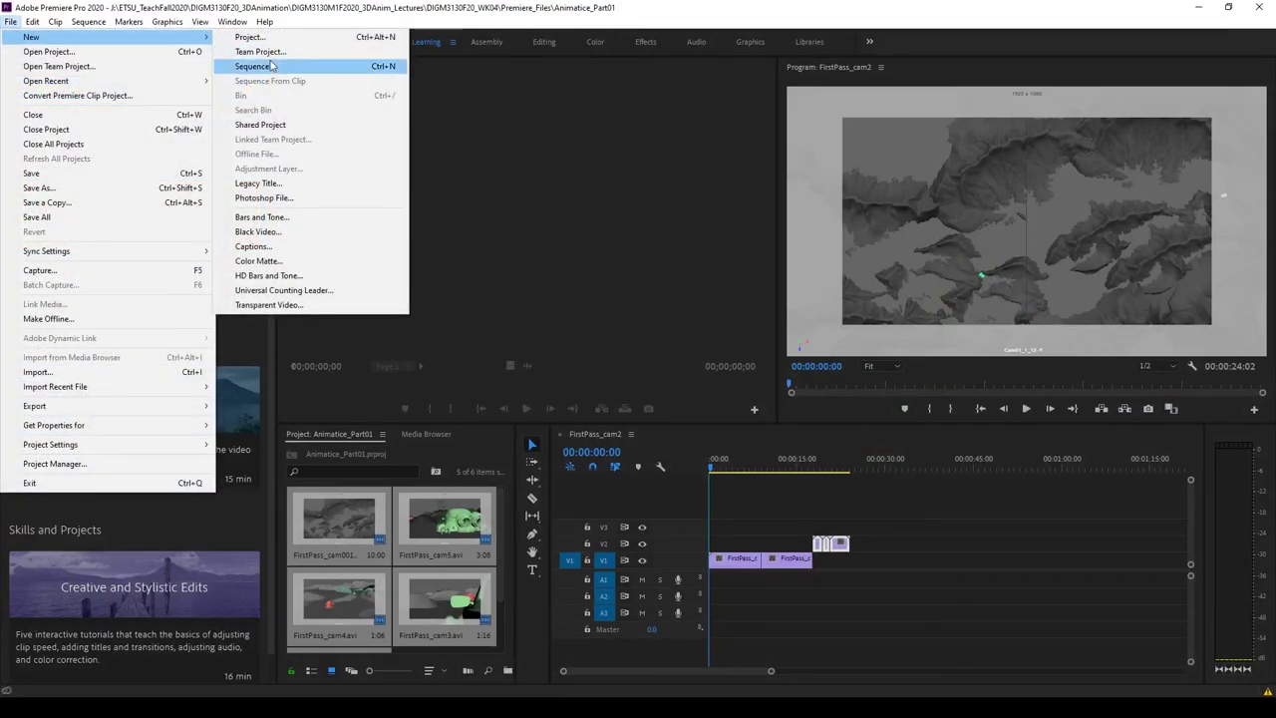
pyautogui.click(267, 43)
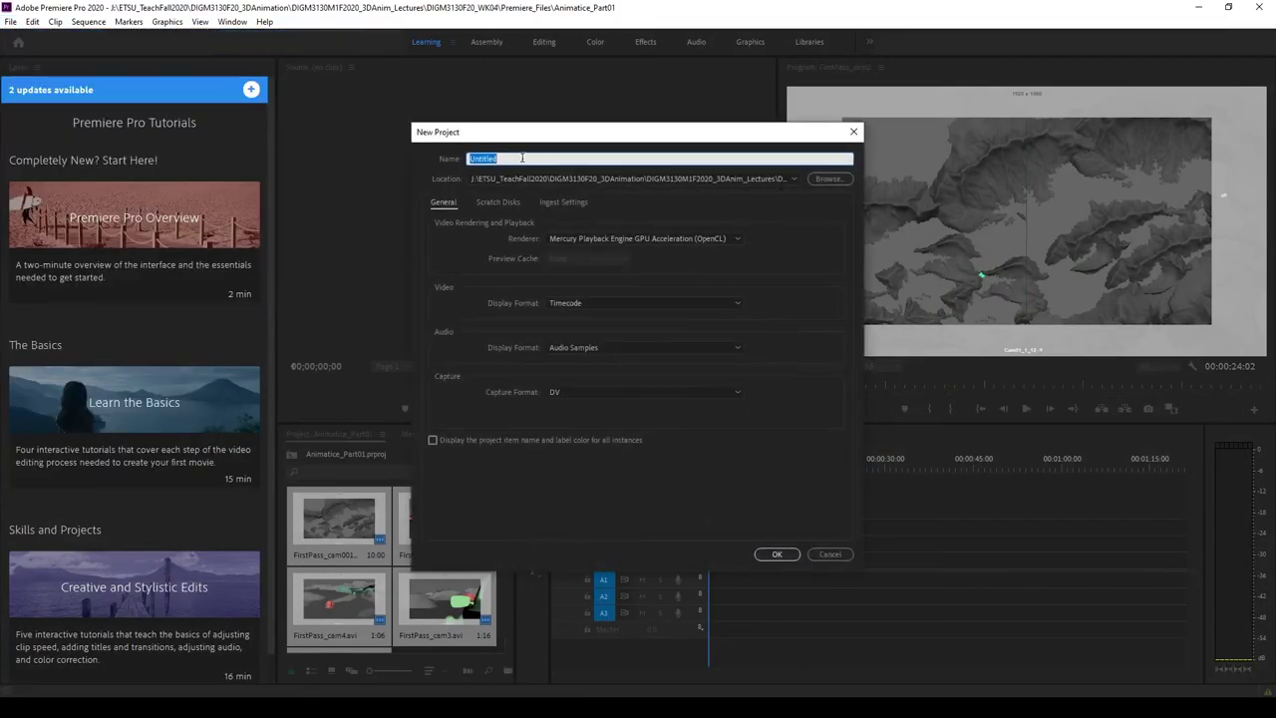
pyautogui.write('test')
pyautogui.click(826, 178)
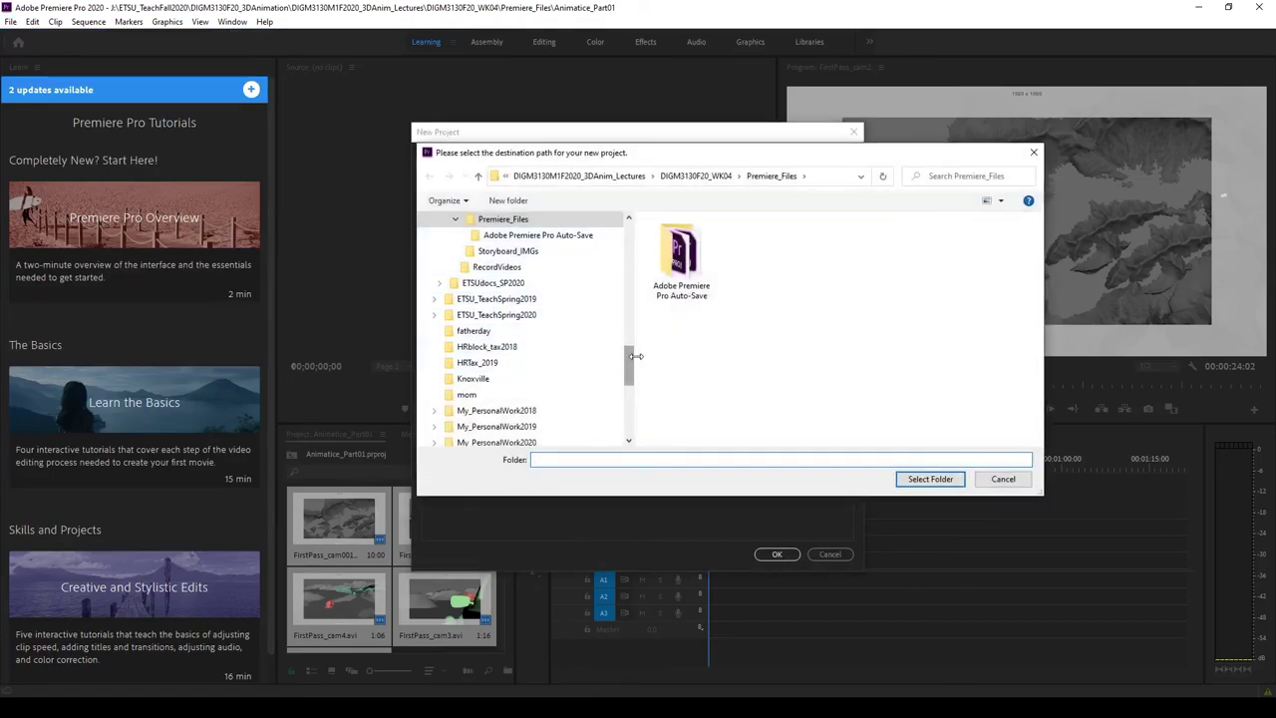
pyautogui.scroll(2, 528, 329)
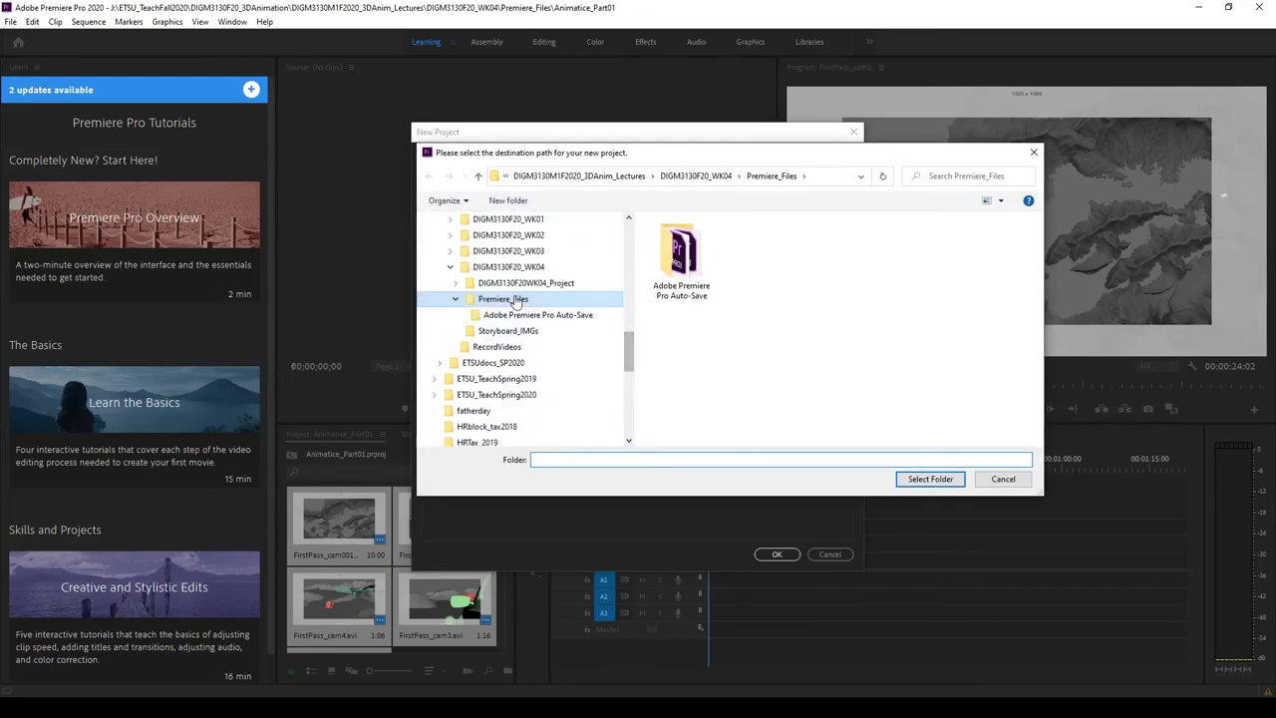
pyautogui.click(930, 479)
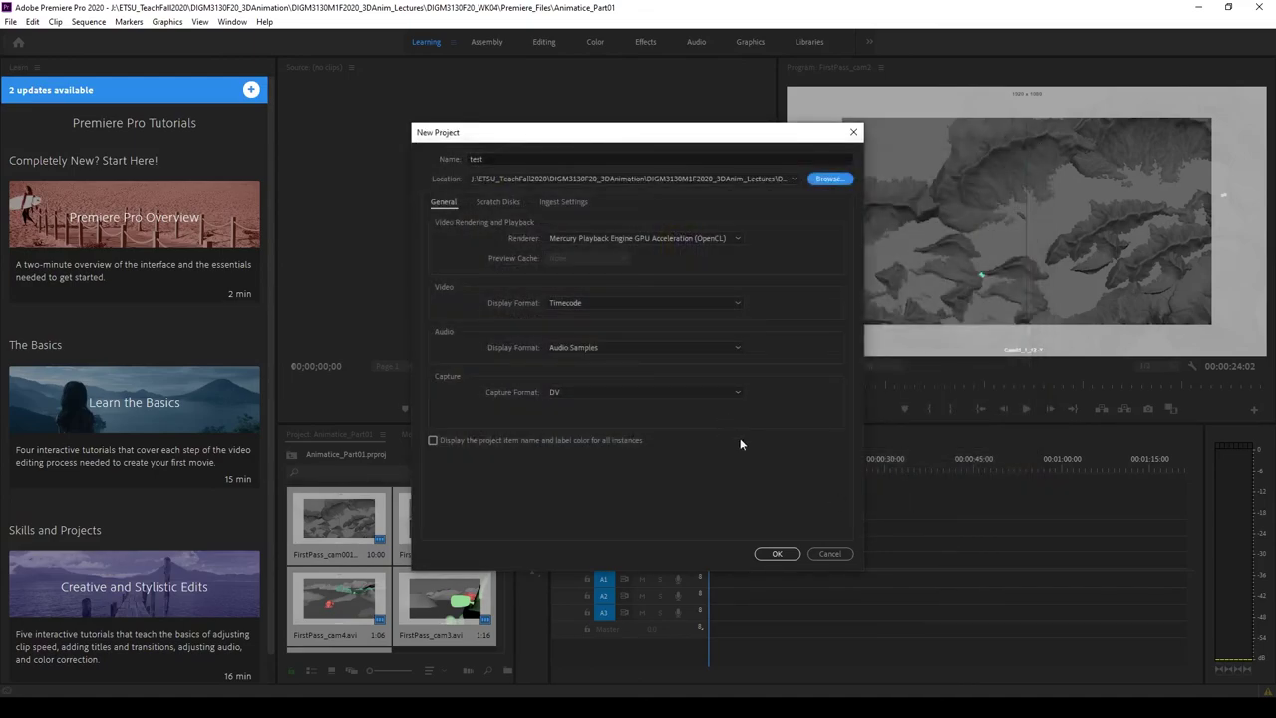
pyautogui.click(791, 554)
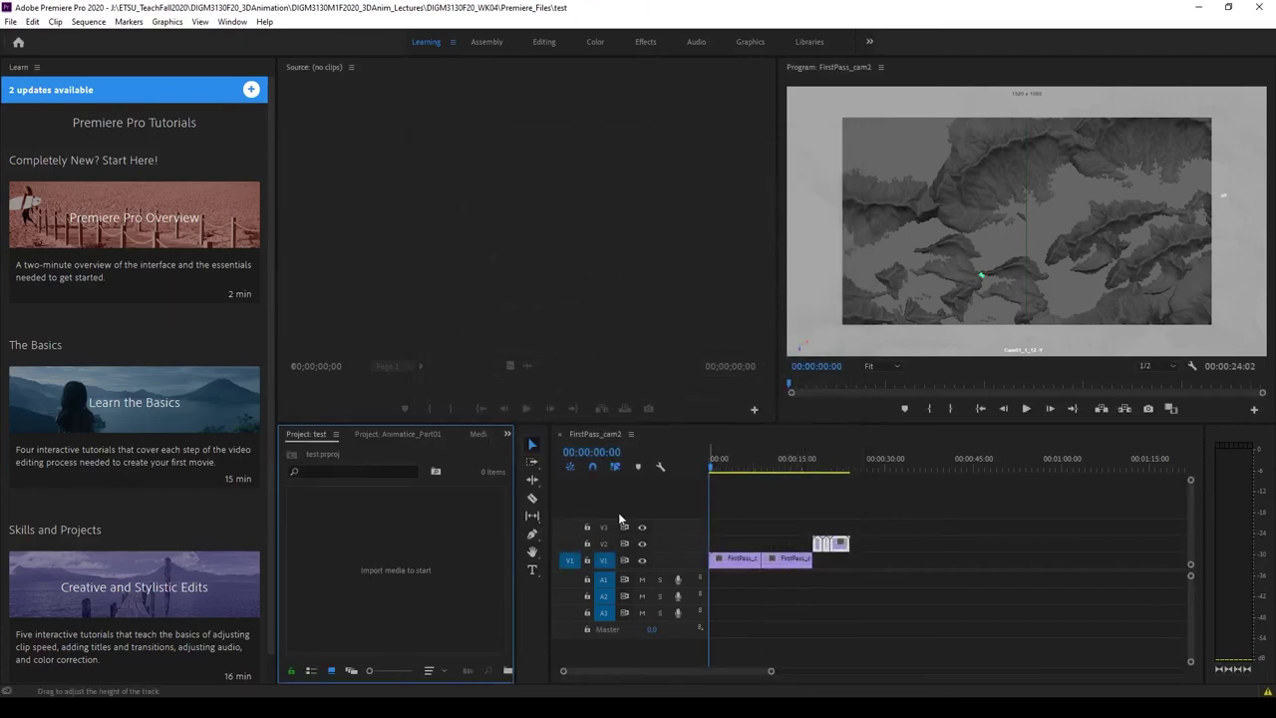
# - Close the FirstPass_cam2 sequence and import cam01 and cam02 from the movies folder of DIGM3130F20WK04_Project into the test project
pyautogui.click(602, 447)
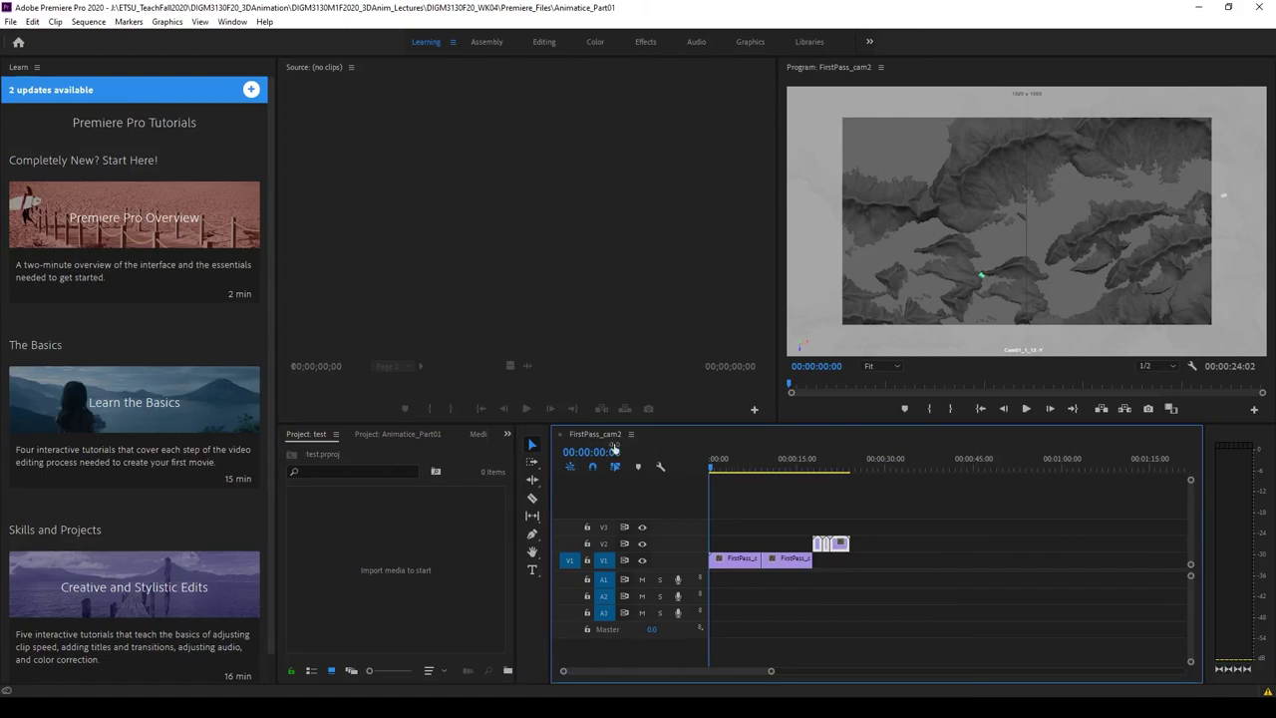
pyautogui.click(559, 435)
pyautogui.rightClick(347, 532)
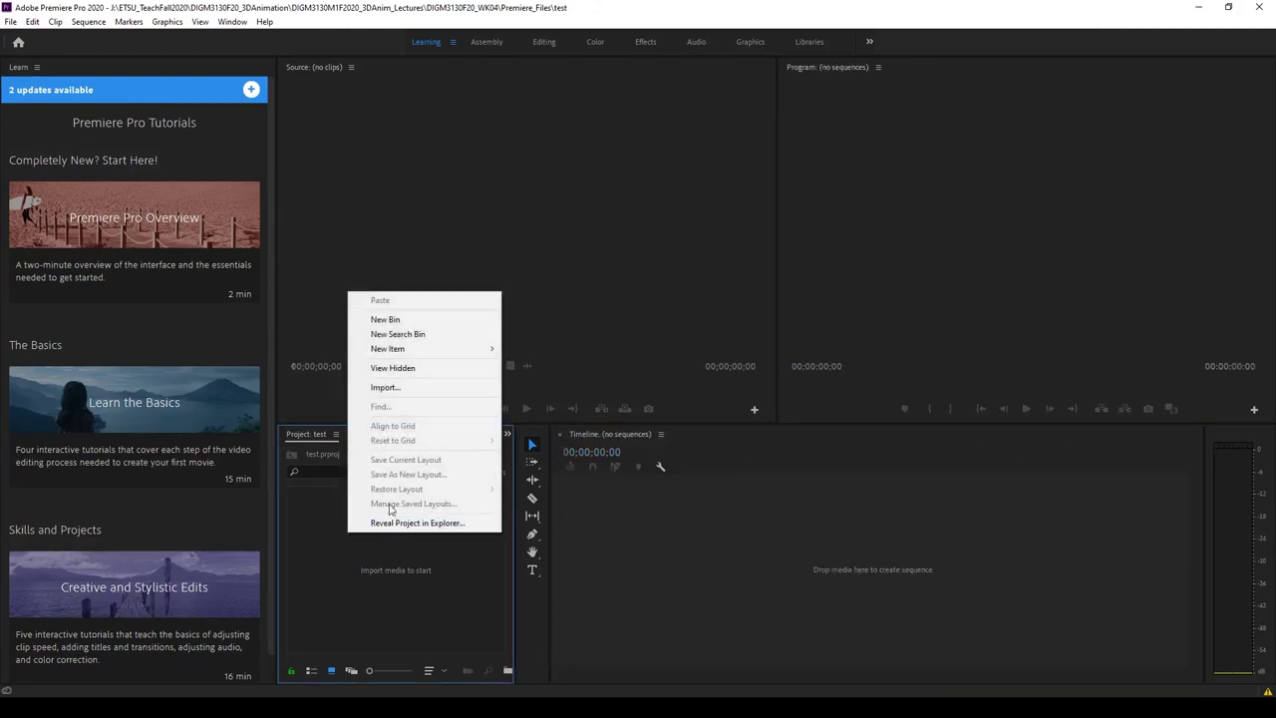
pyautogui.click(418, 386)
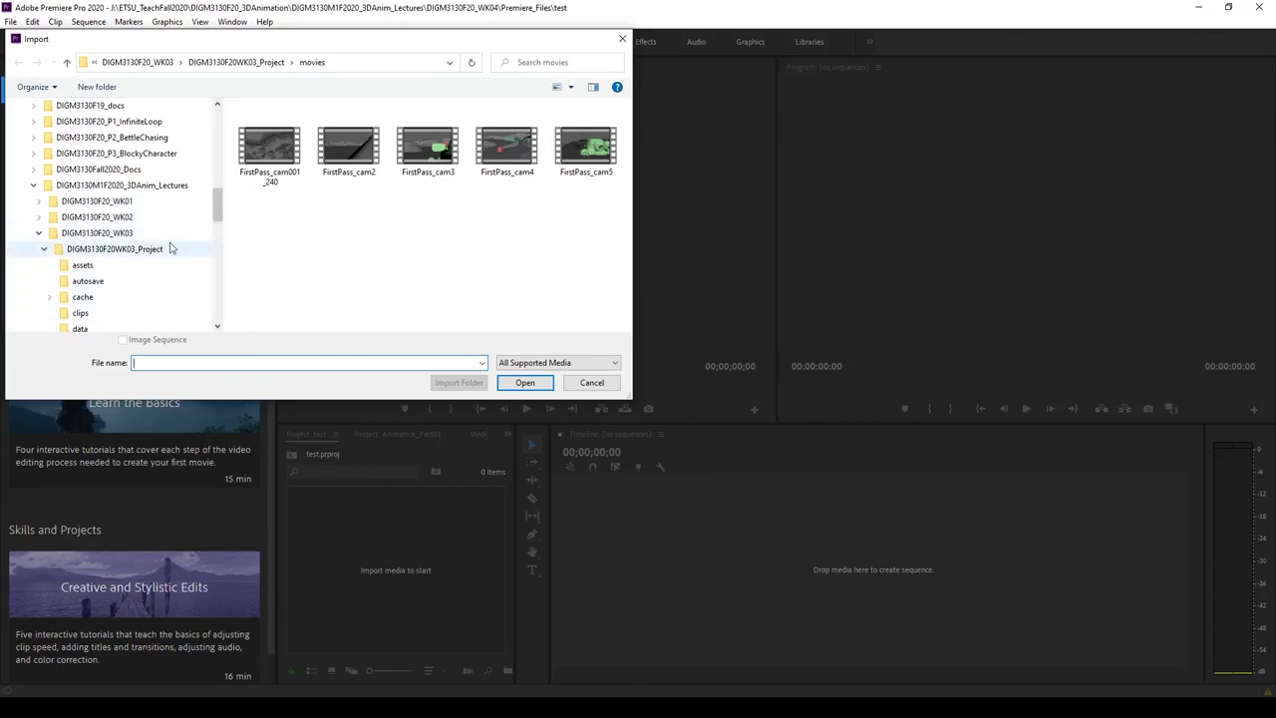
pyautogui.click(39, 232)
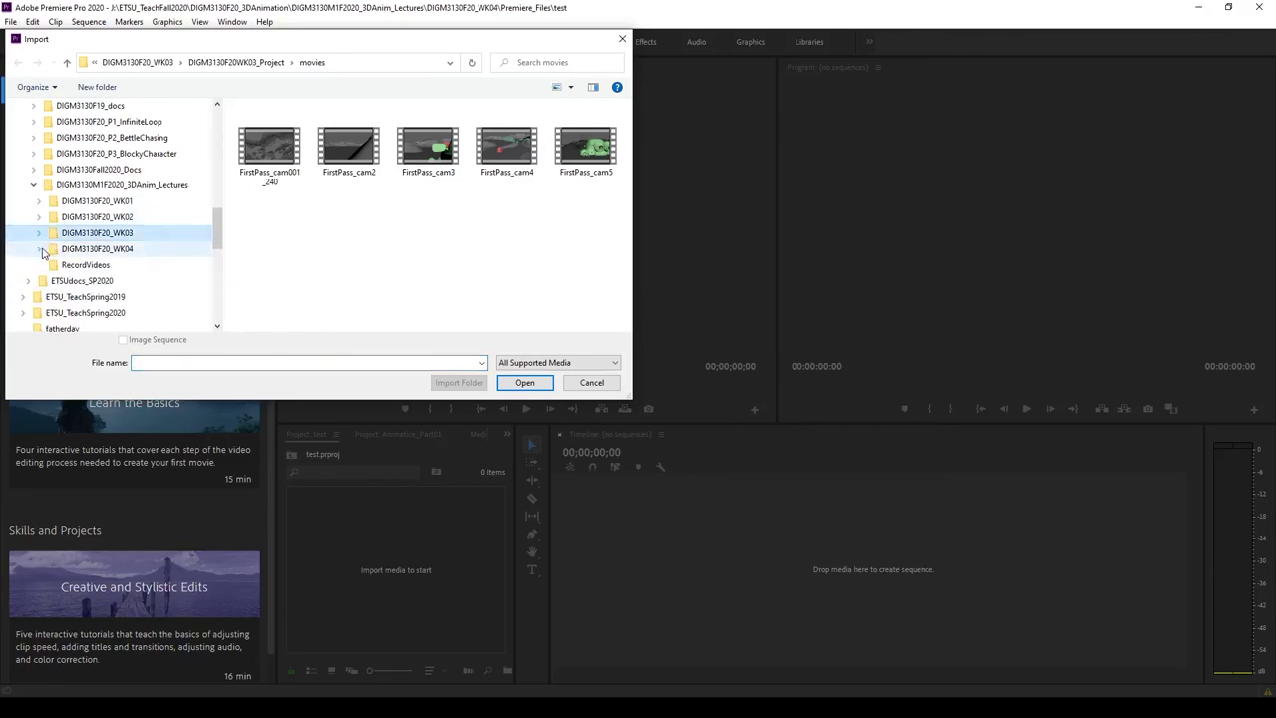
pyautogui.click(39, 249)
pyautogui.click(115, 265)
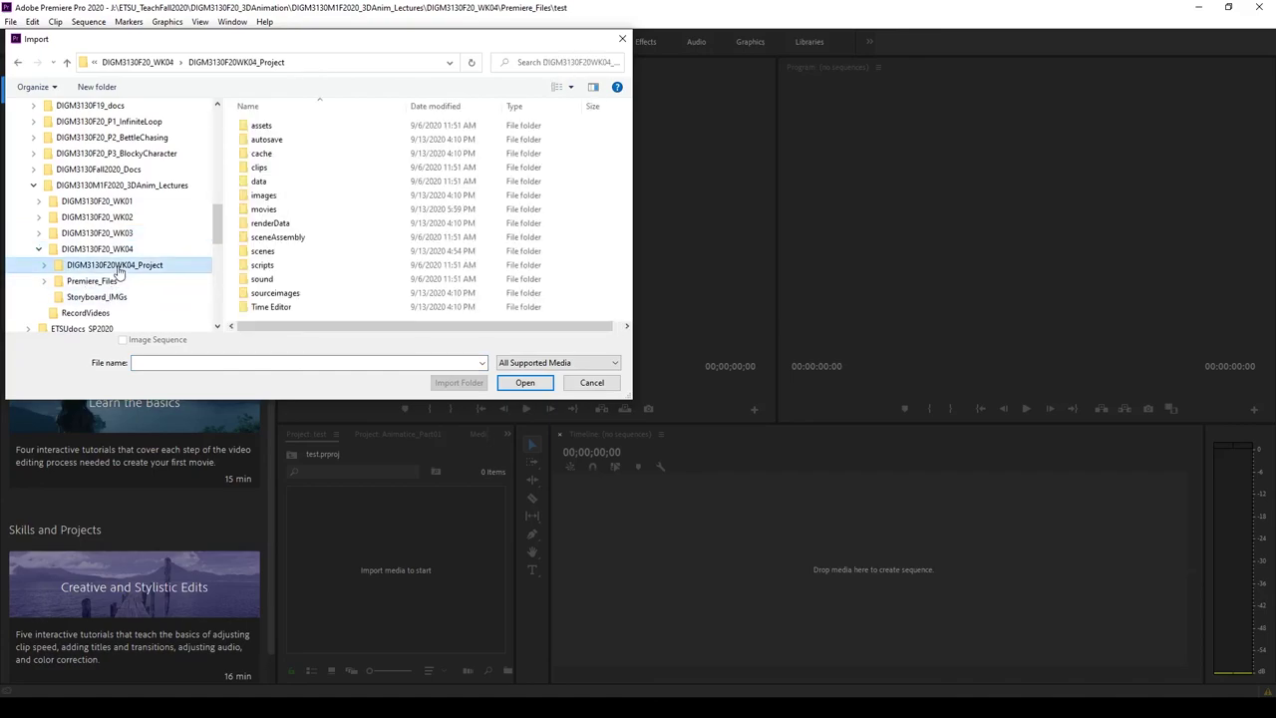
pyautogui.doubleClick(265, 208)
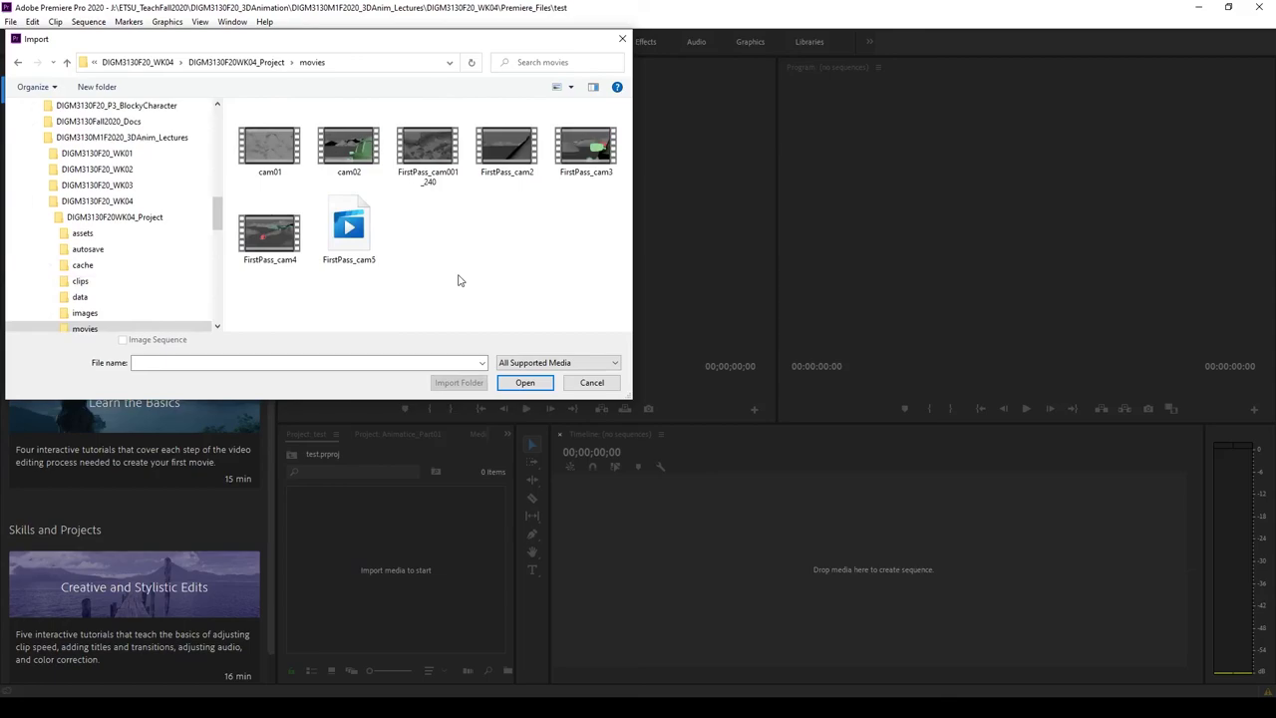
pyautogui.click(277, 168)
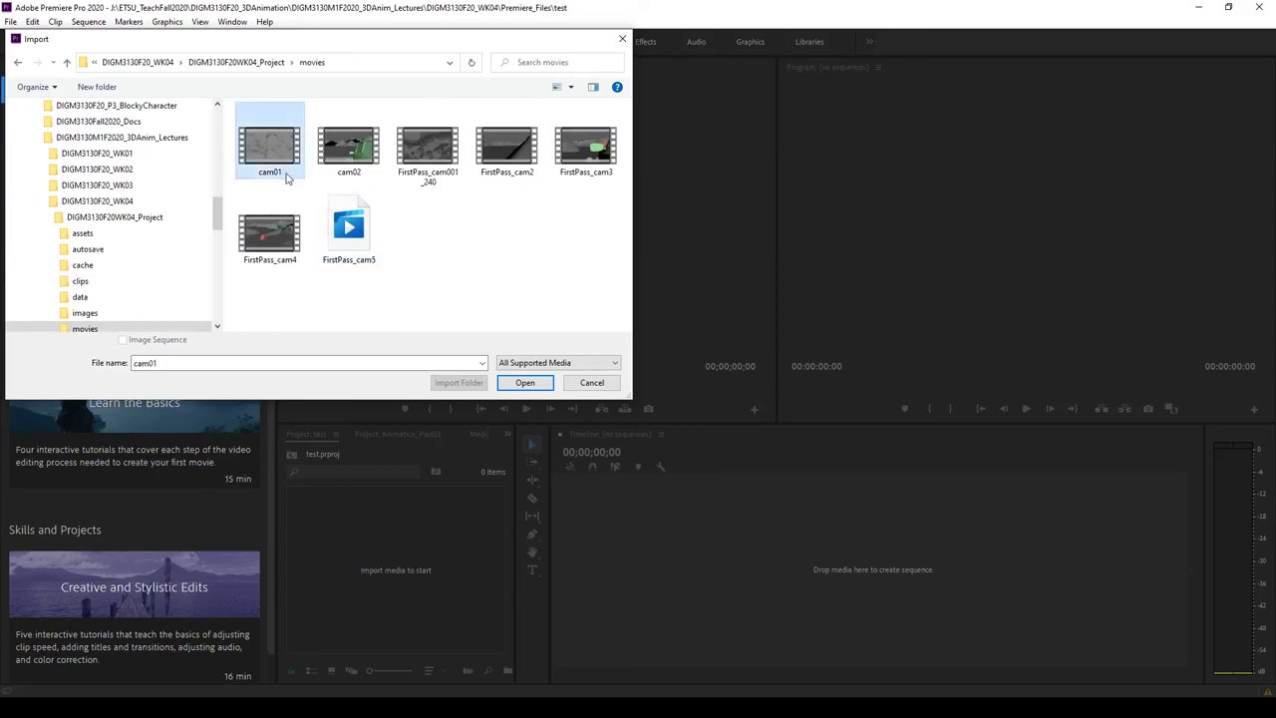
pyautogui.keyDown('shift'); pyautogui.click(339, 171); pyautogui.keyUp('shift')
pyautogui.click(519, 383)
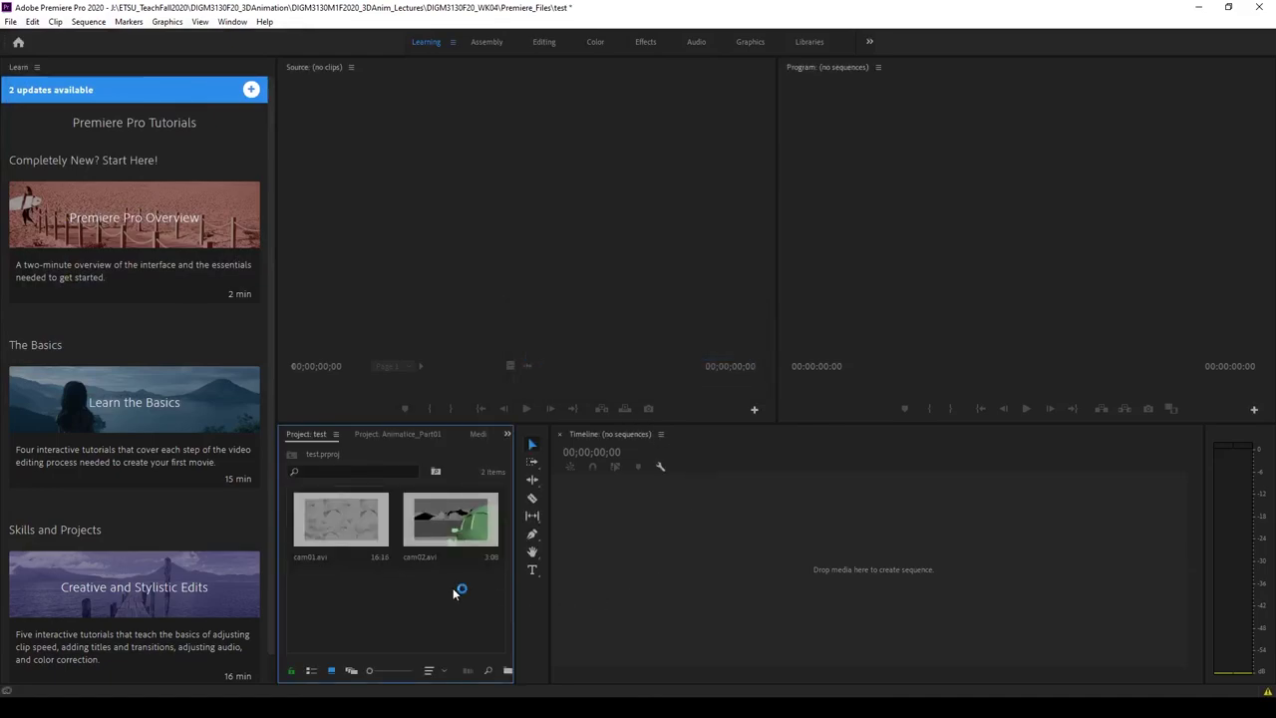
# - Create a sequence from the cam01 and cam02 clips and move the playhead to 00:00:07:05
pyautogui.click(324, 551)
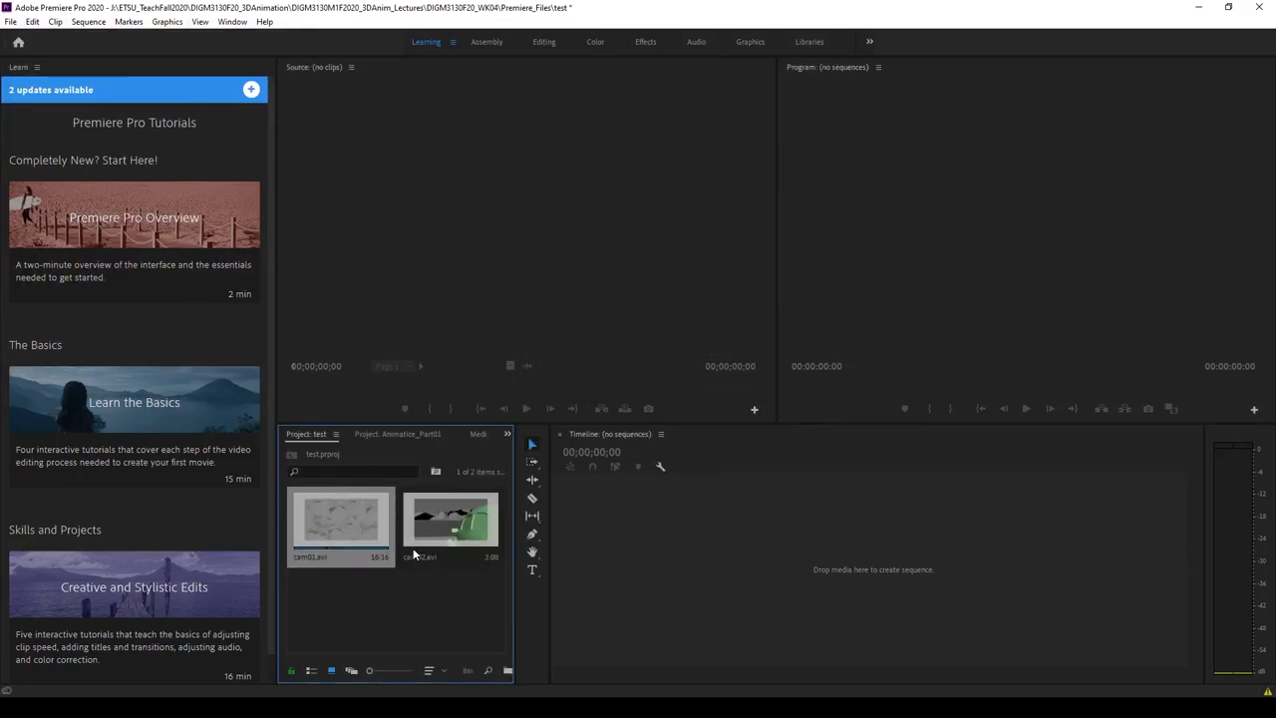
pyautogui.keyDown('shift'); pyautogui.click(437, 554); pyautogui.keyUp('shift')
pyautogui.moveTo(453, 520); pyautogui.dragTo(681, 620)
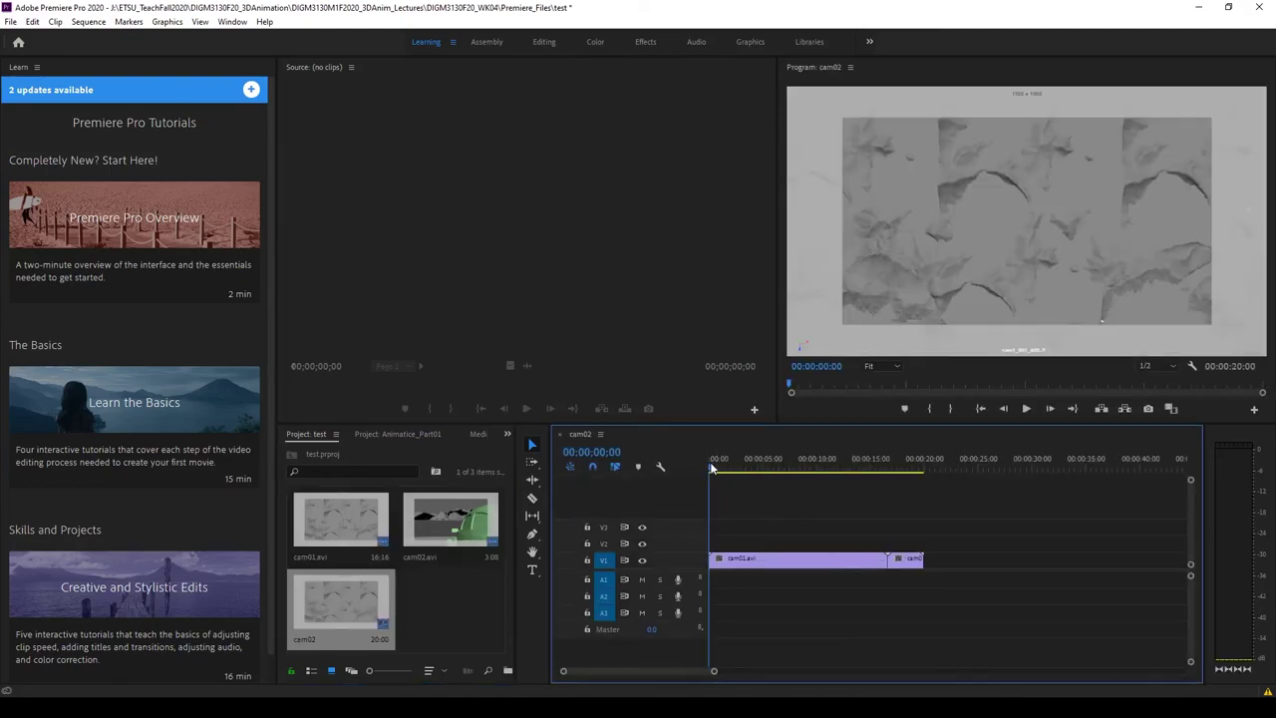
pyautogui.moveTo(710, 473); pyautogui.dragTo(786, 490)
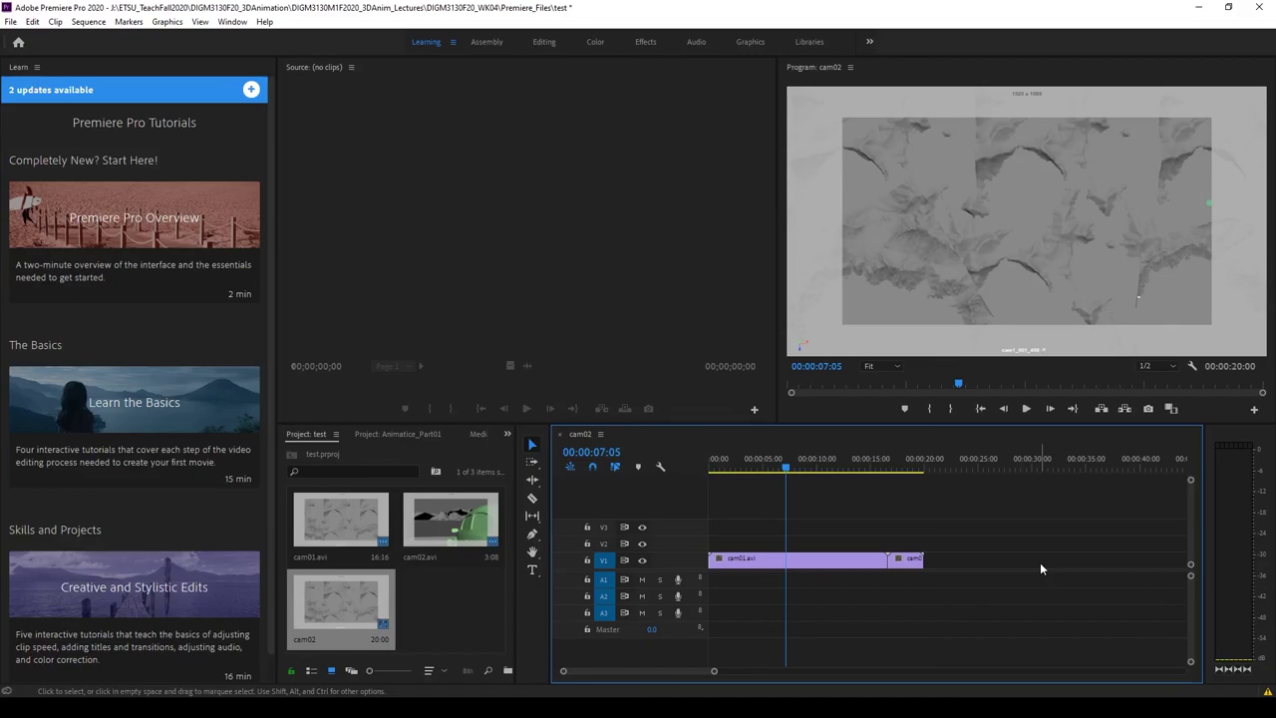
# - Send the cam02 sequence to the Media Encoder queue using the H.264 format and Match Source - High bitrate preset
pyautogui.click(12, 20)
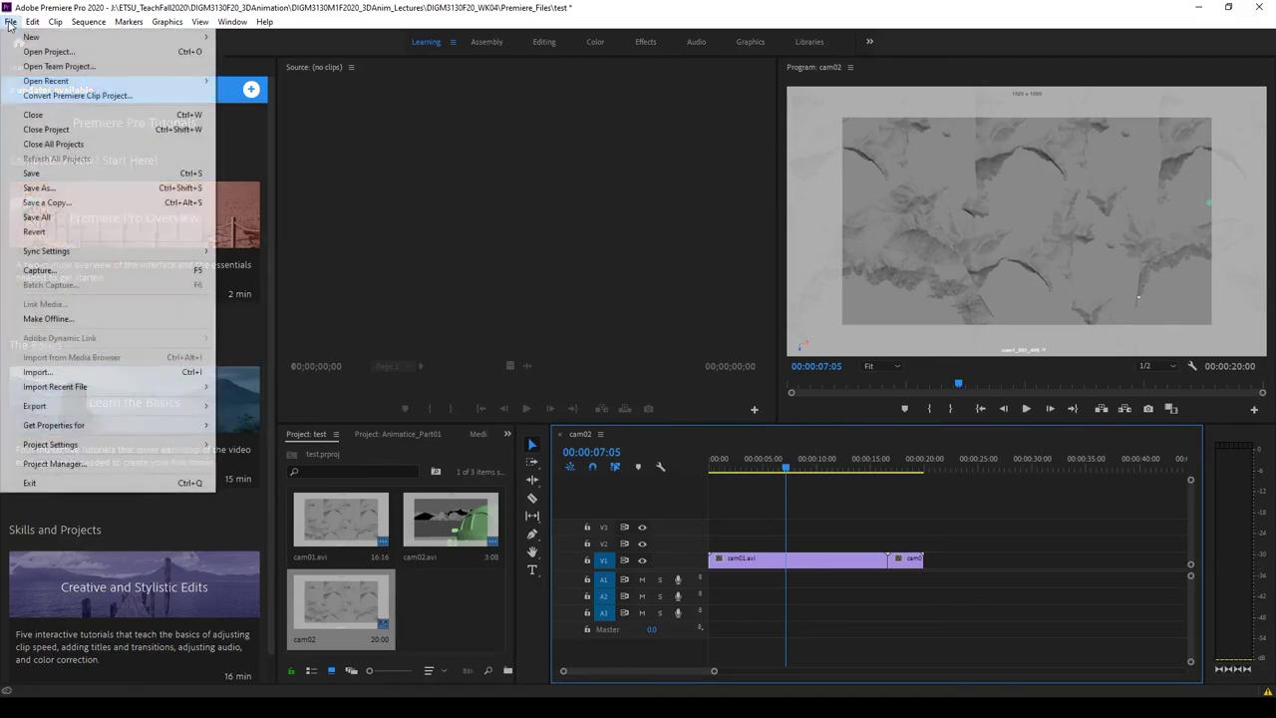
pyautogui.moveTo(98, 408)
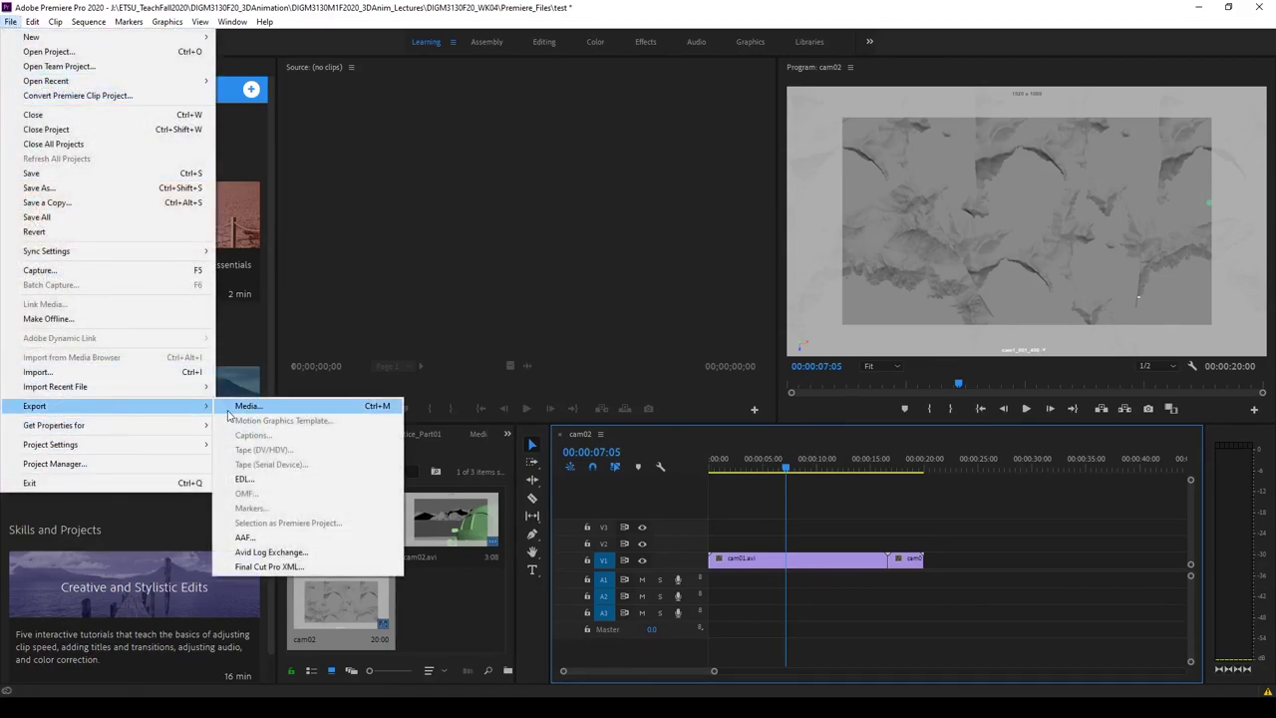
pyautogui.click(245, 406)
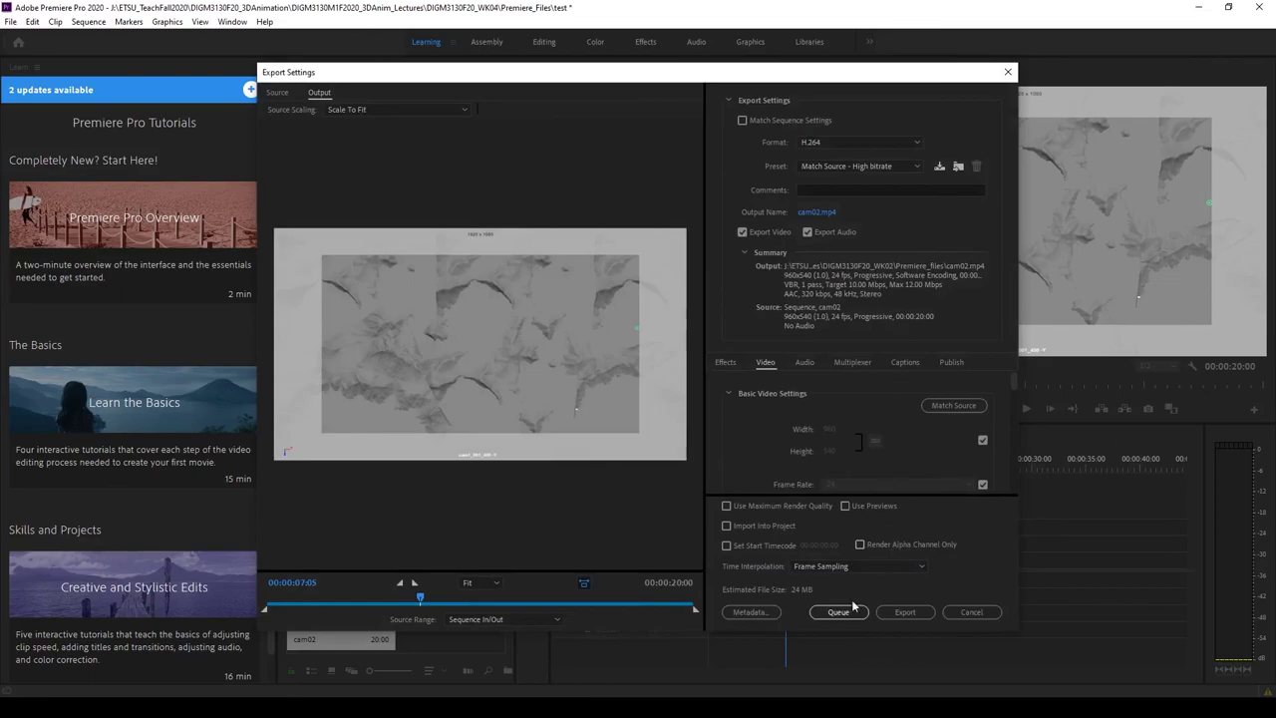
pyautogui.click(853, 607)
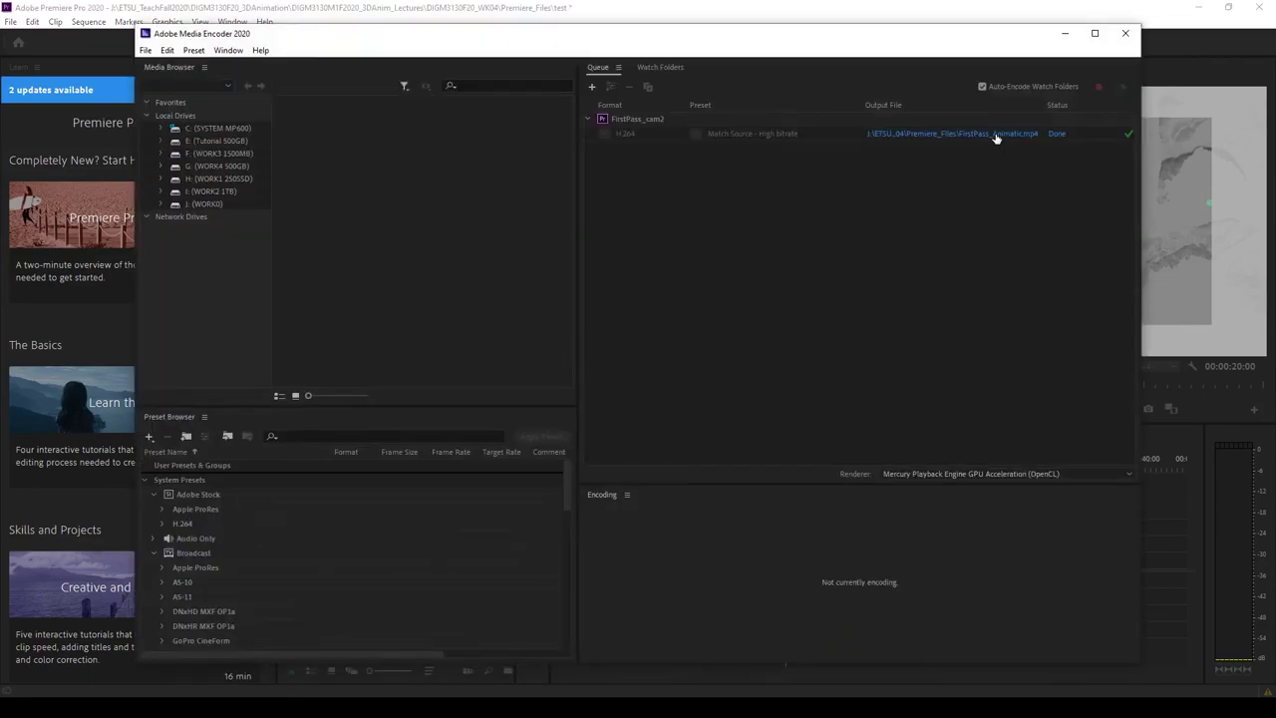
pyautogui.click(994, 134)
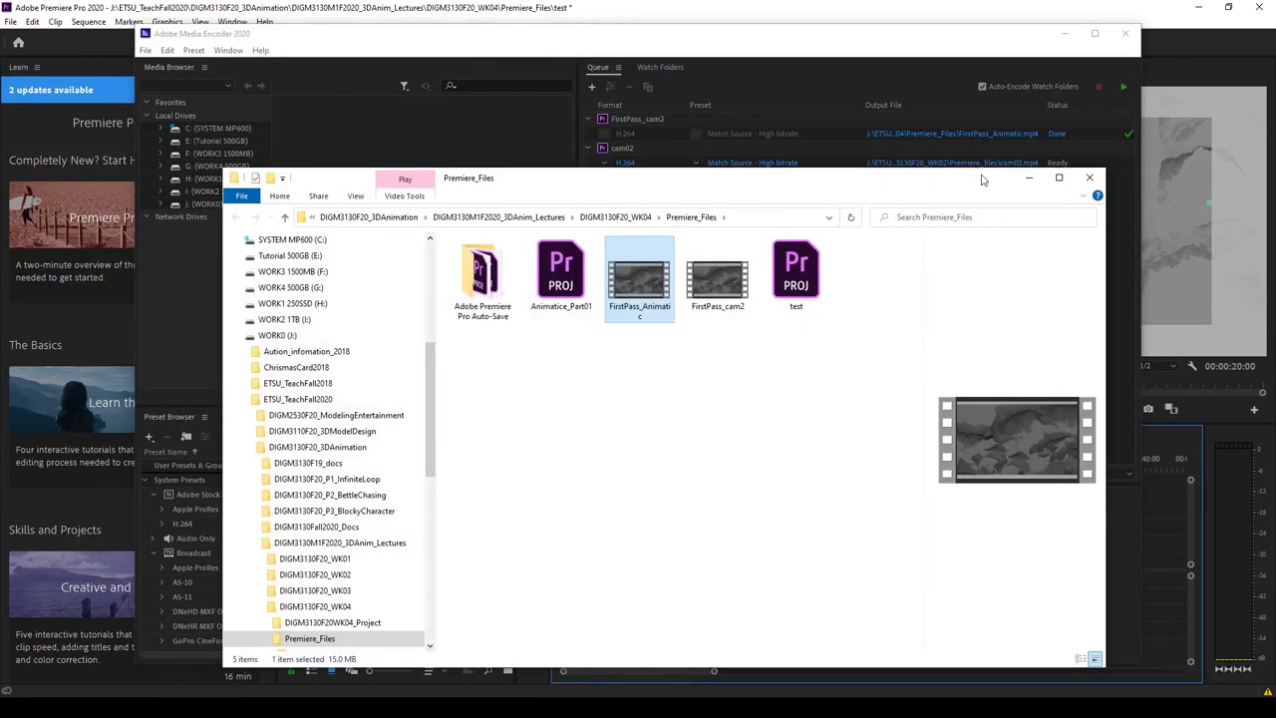
pyautogui.click(1090, 177)
# - Name the queued cam02 output file LectureAnimatic, encode it, and minimize the encoder window
pyautogui.click(997, 162)
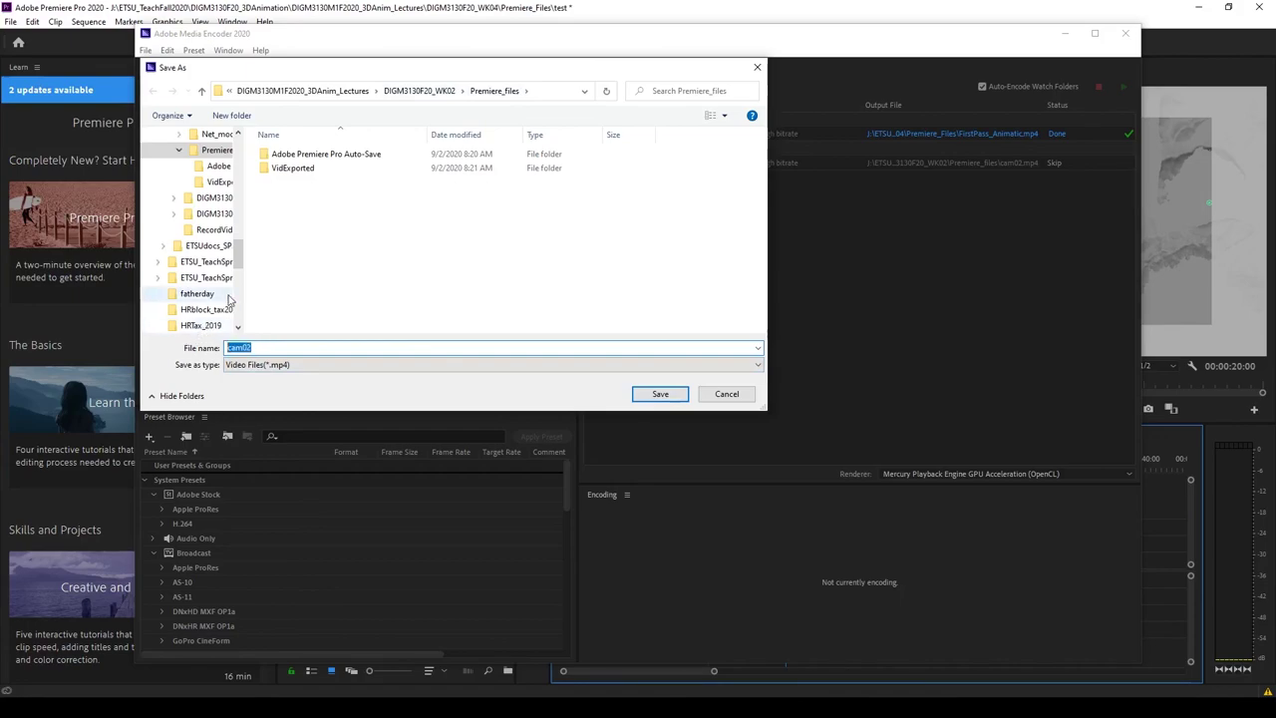
pyautogui.write('Tes')
pyautogui.press('BackSpace')
pyautogui.press('BackSpace')
pyautogui.write('LectureAnim')
pyautogui.press('Return')
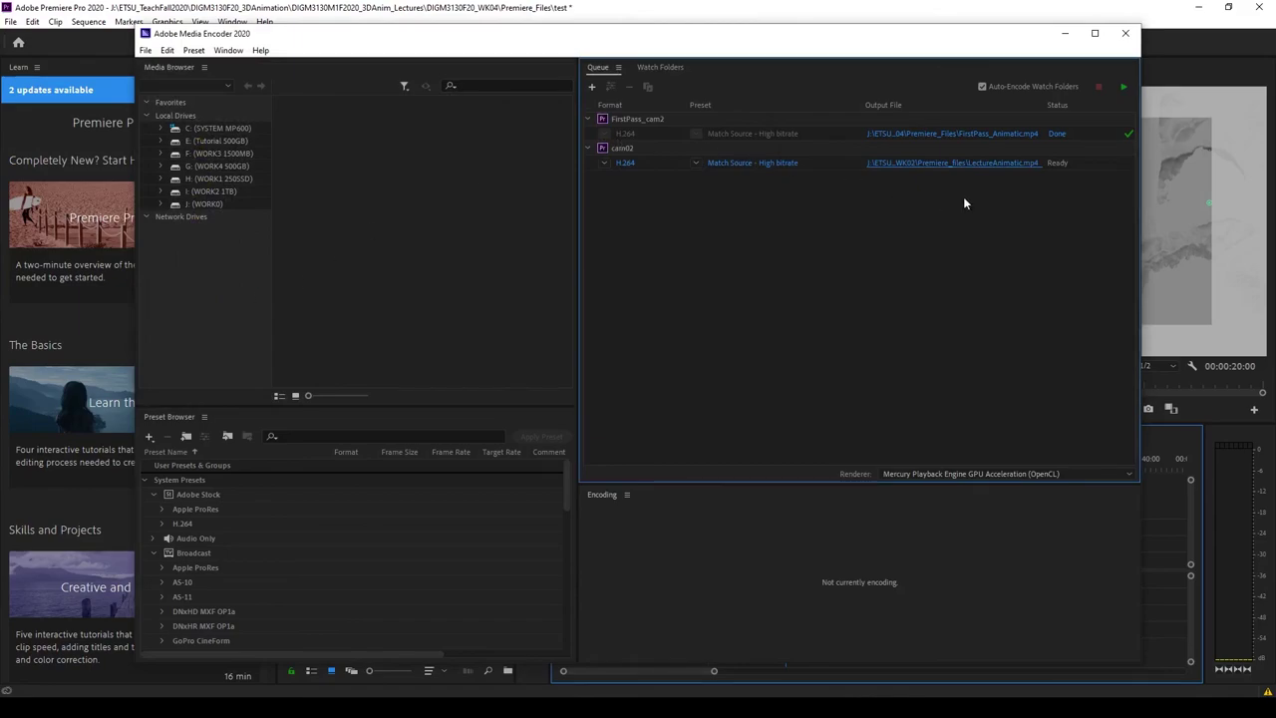
pyautogui.click(1123, 87)
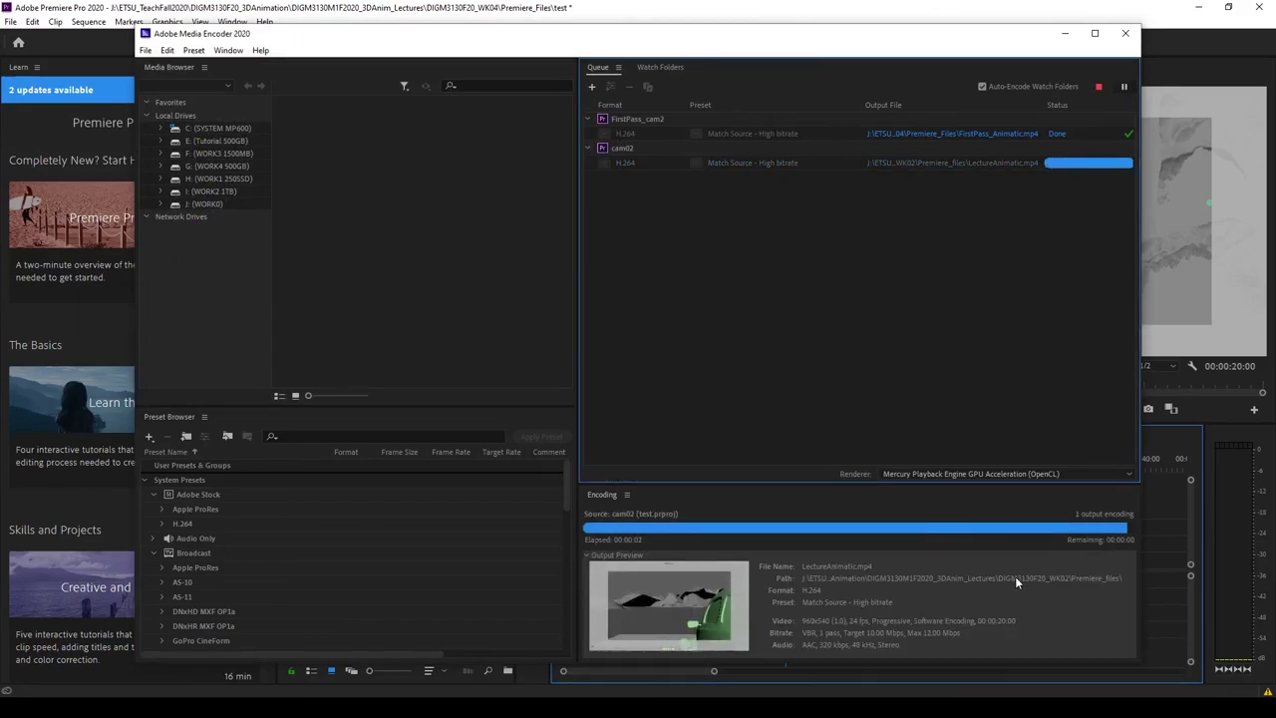
pyautogui.click(1064, 33)
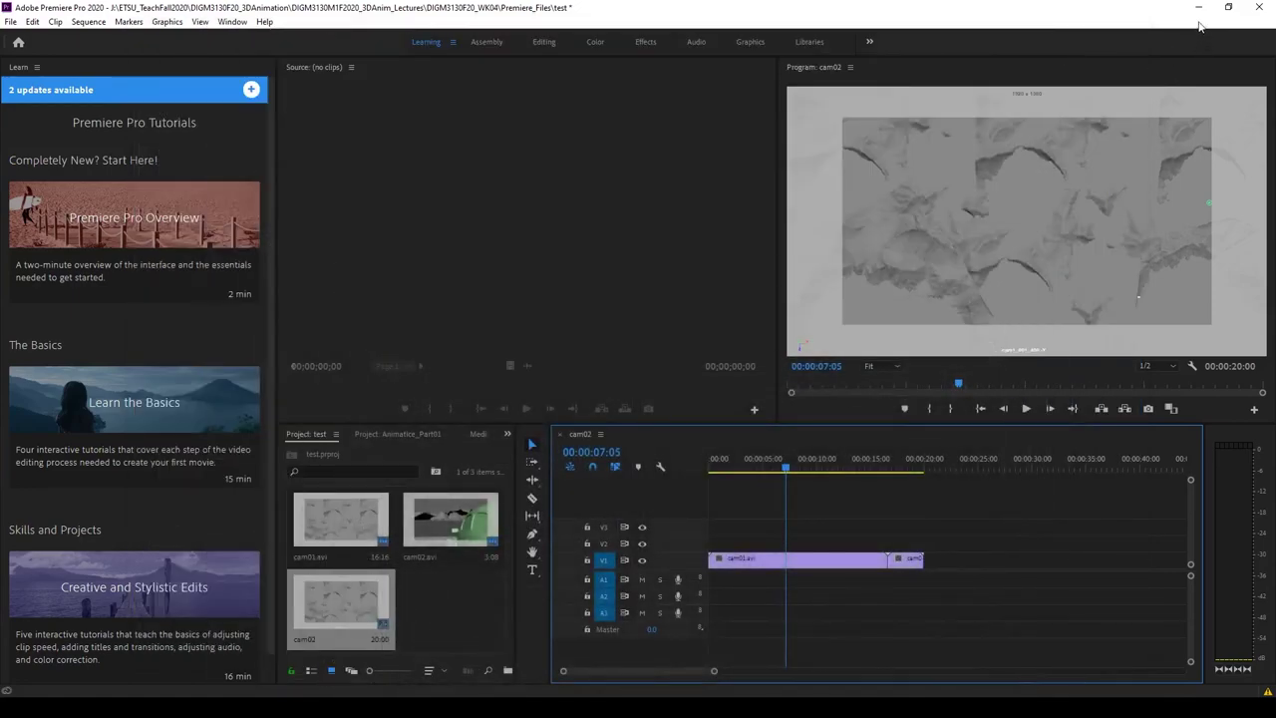